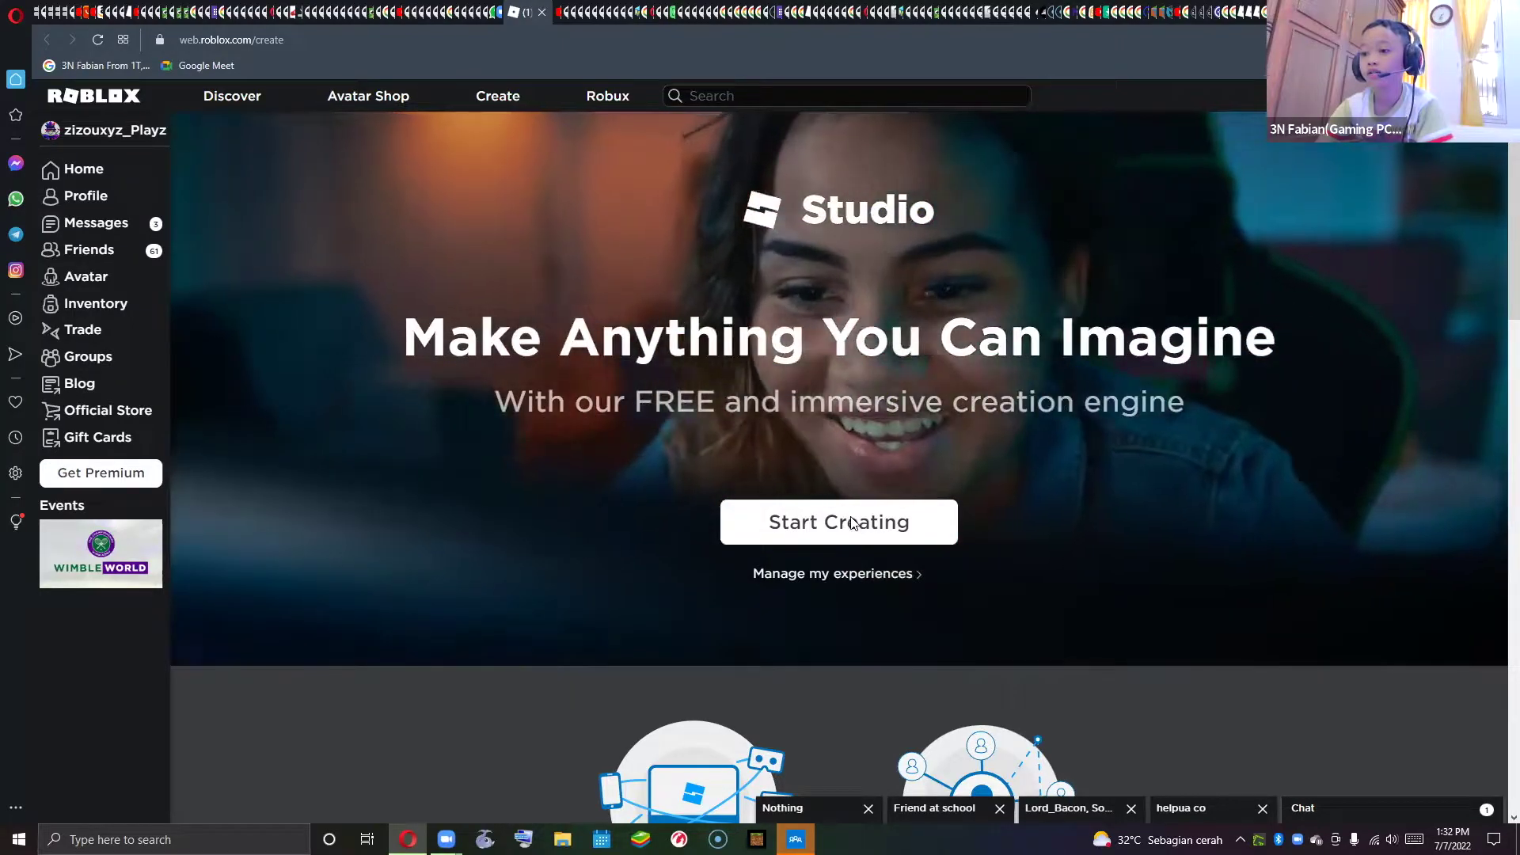
- Launch Roblox Studio from the Roblox Create page and dismiss the pop-ups that cover the template gallery
left_click(852, 523)
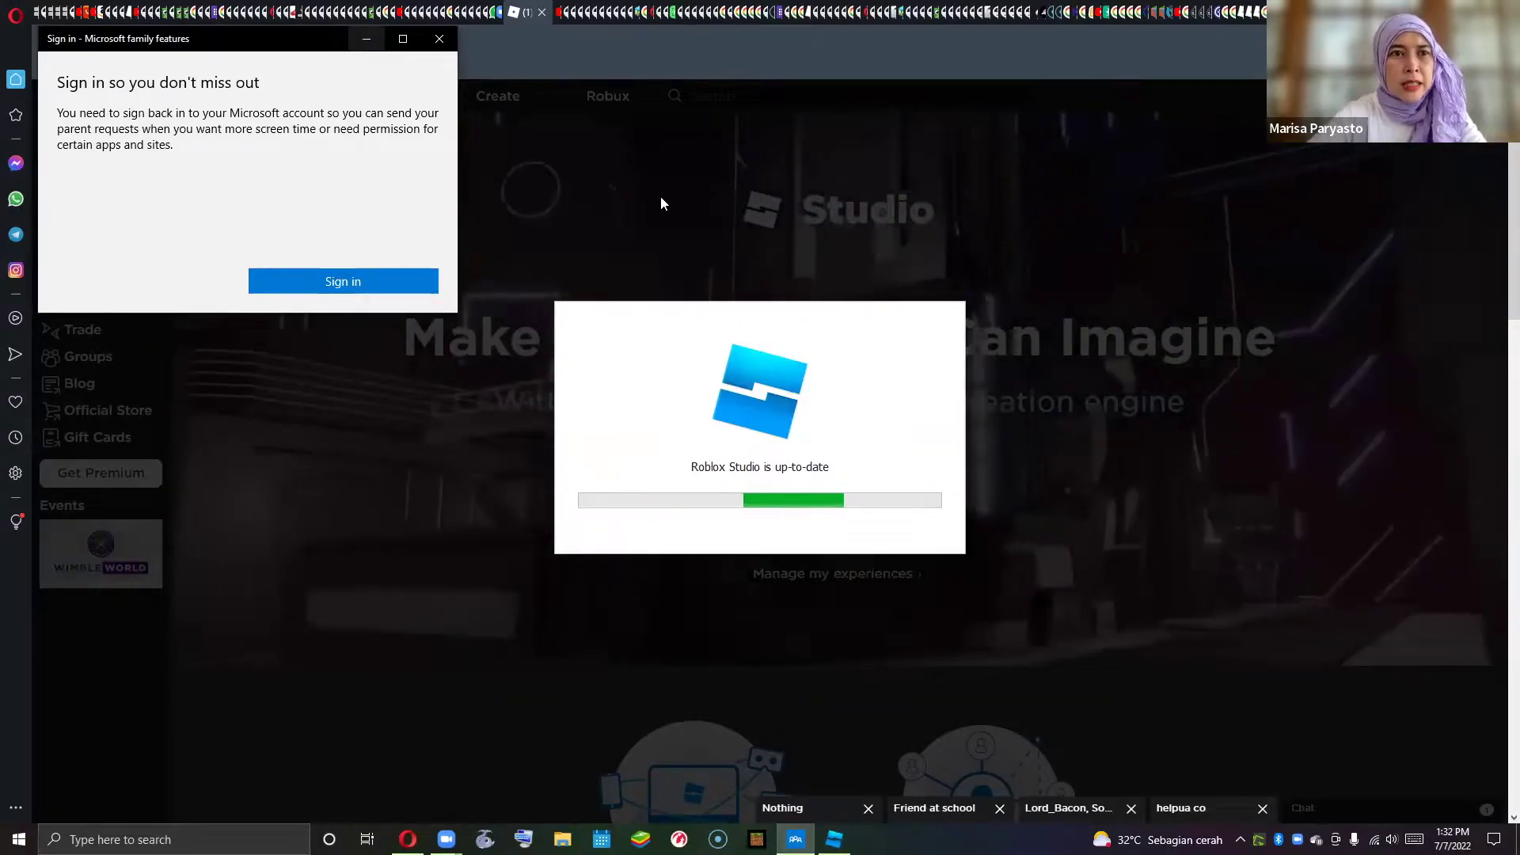
left_click(660, 196)
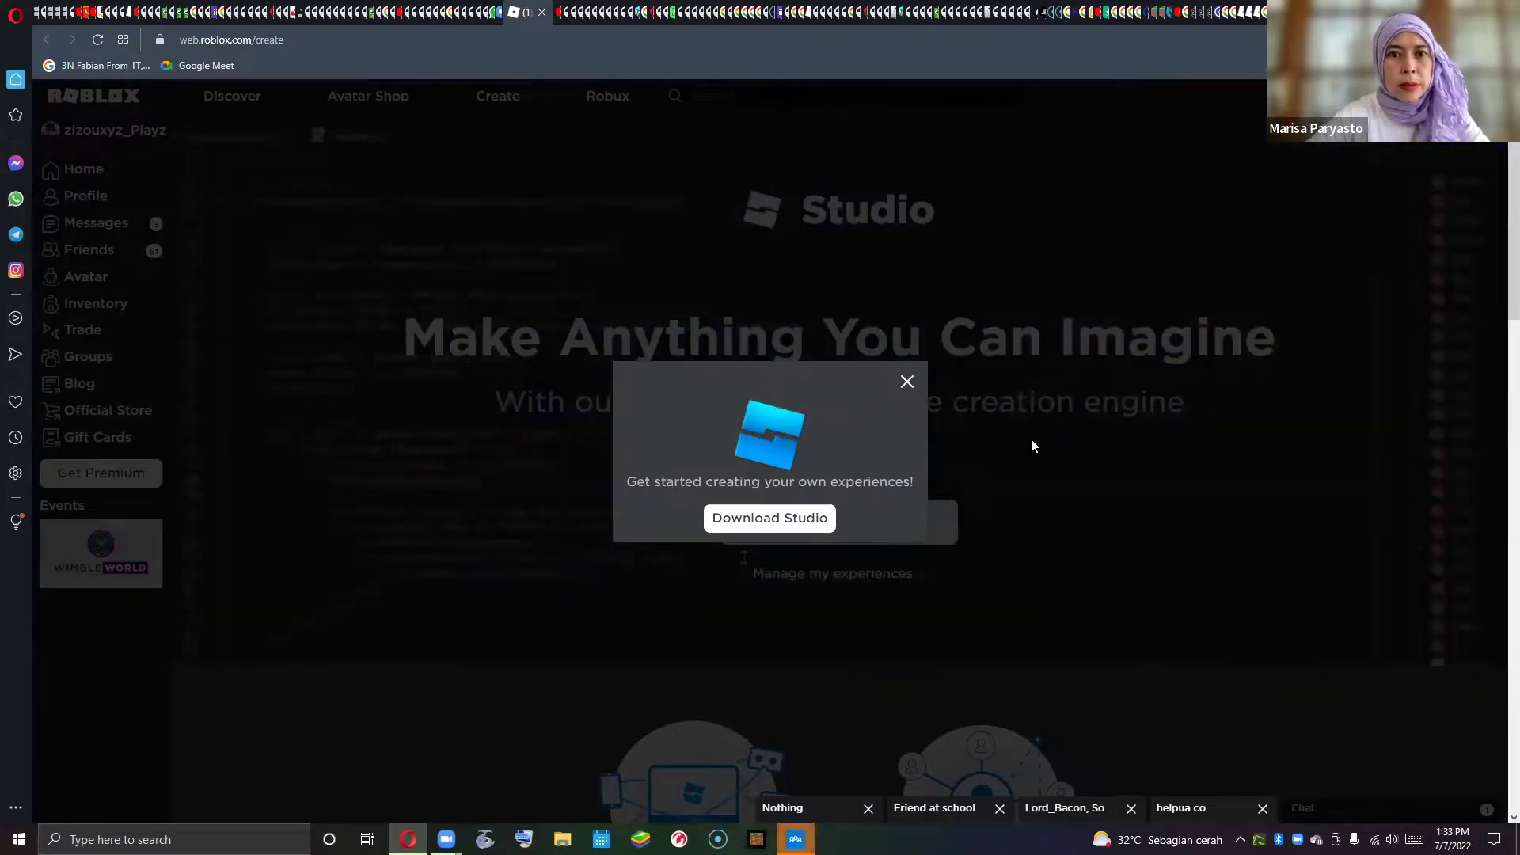
left_click(1030, 439)
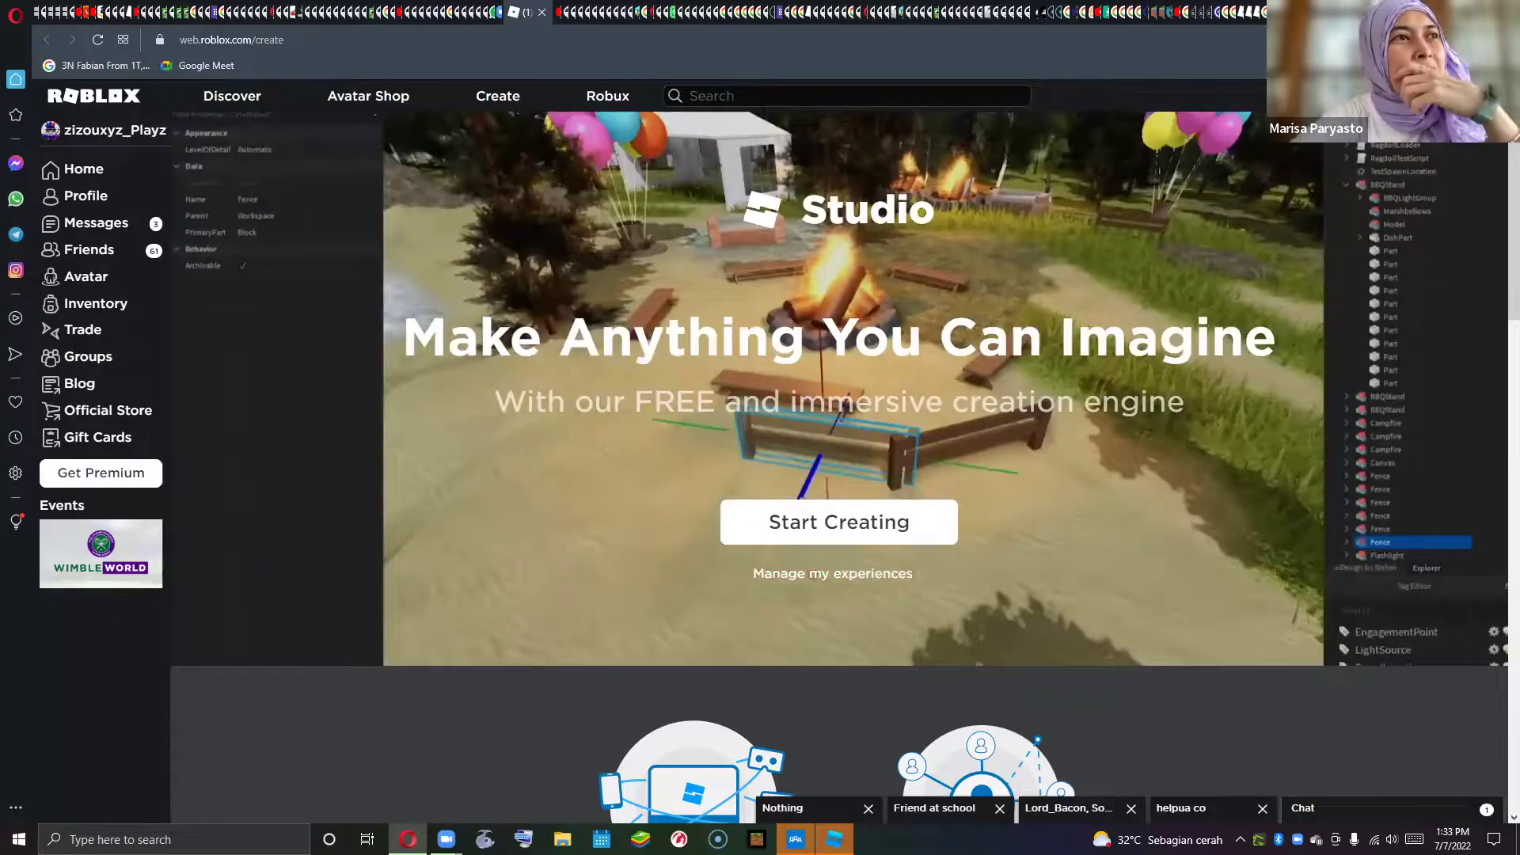
key("super+g")
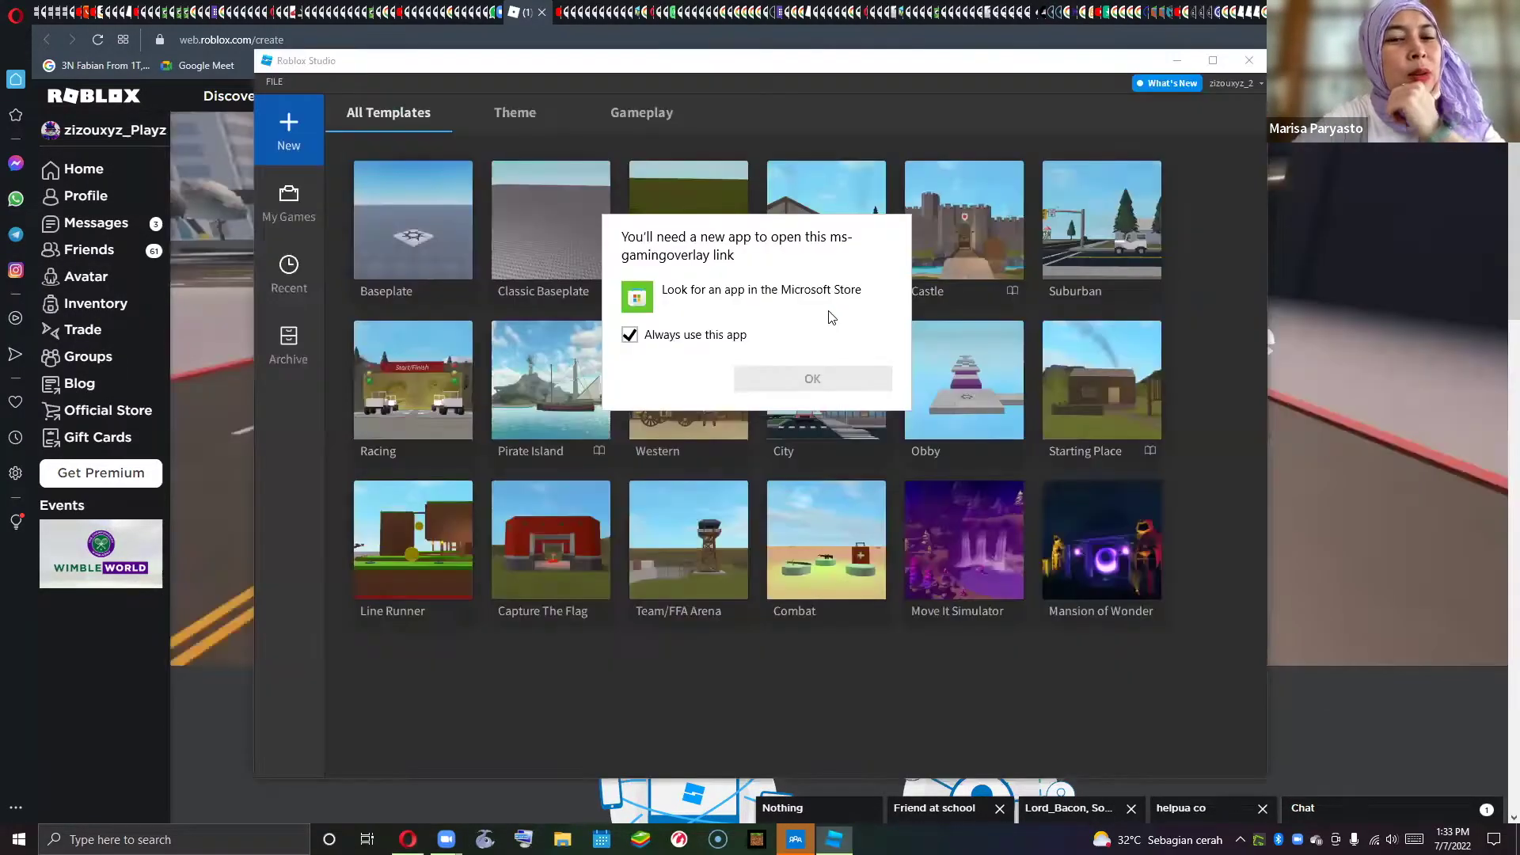
left_click(827, 387)
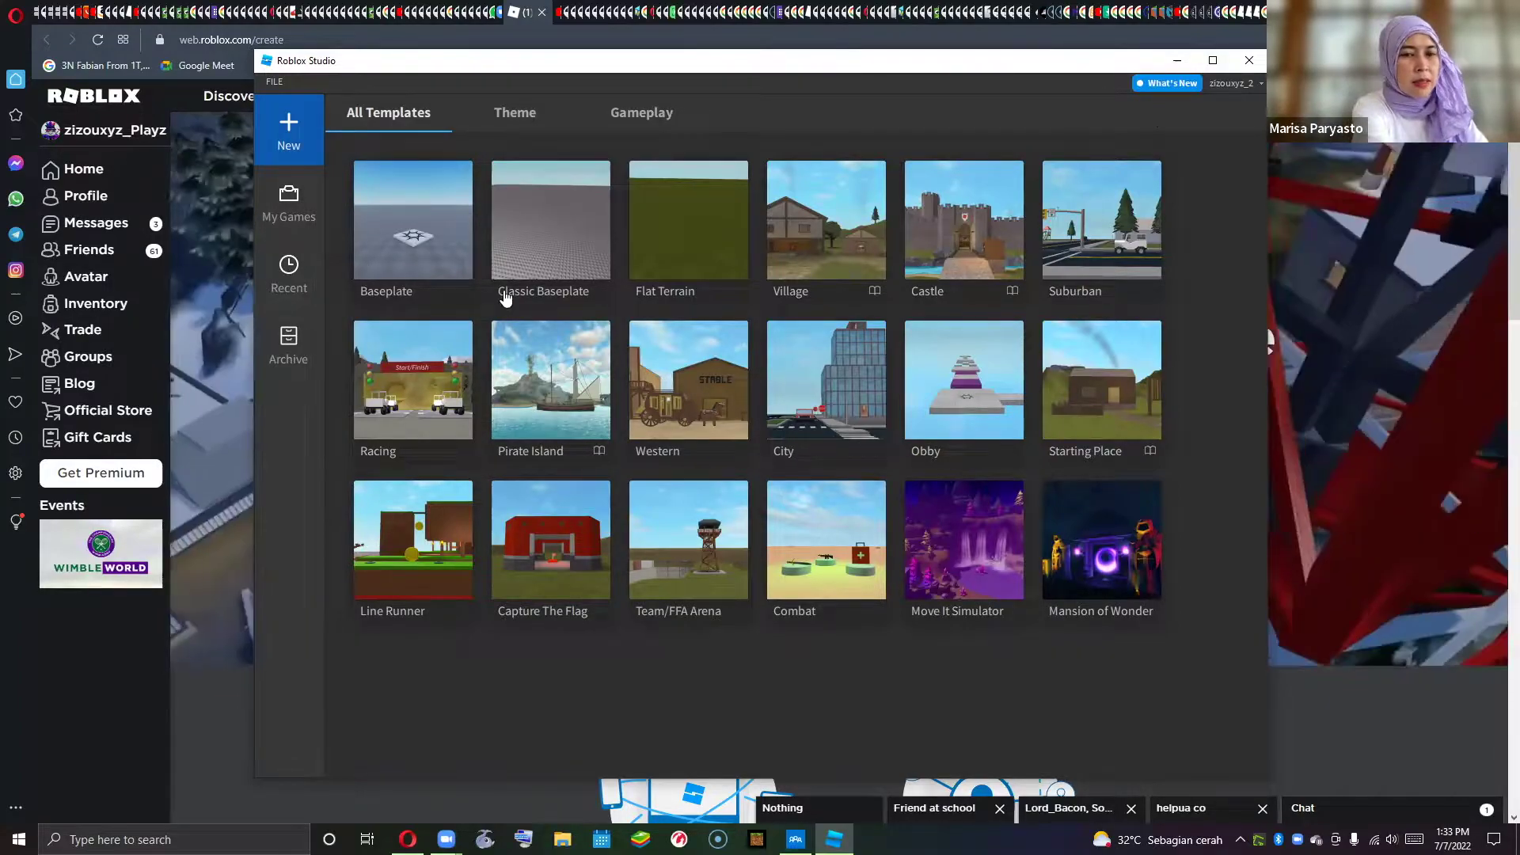
- Create a new place from the Baseplate template and maximize the Roblox Studio window
left_click(360, 242)
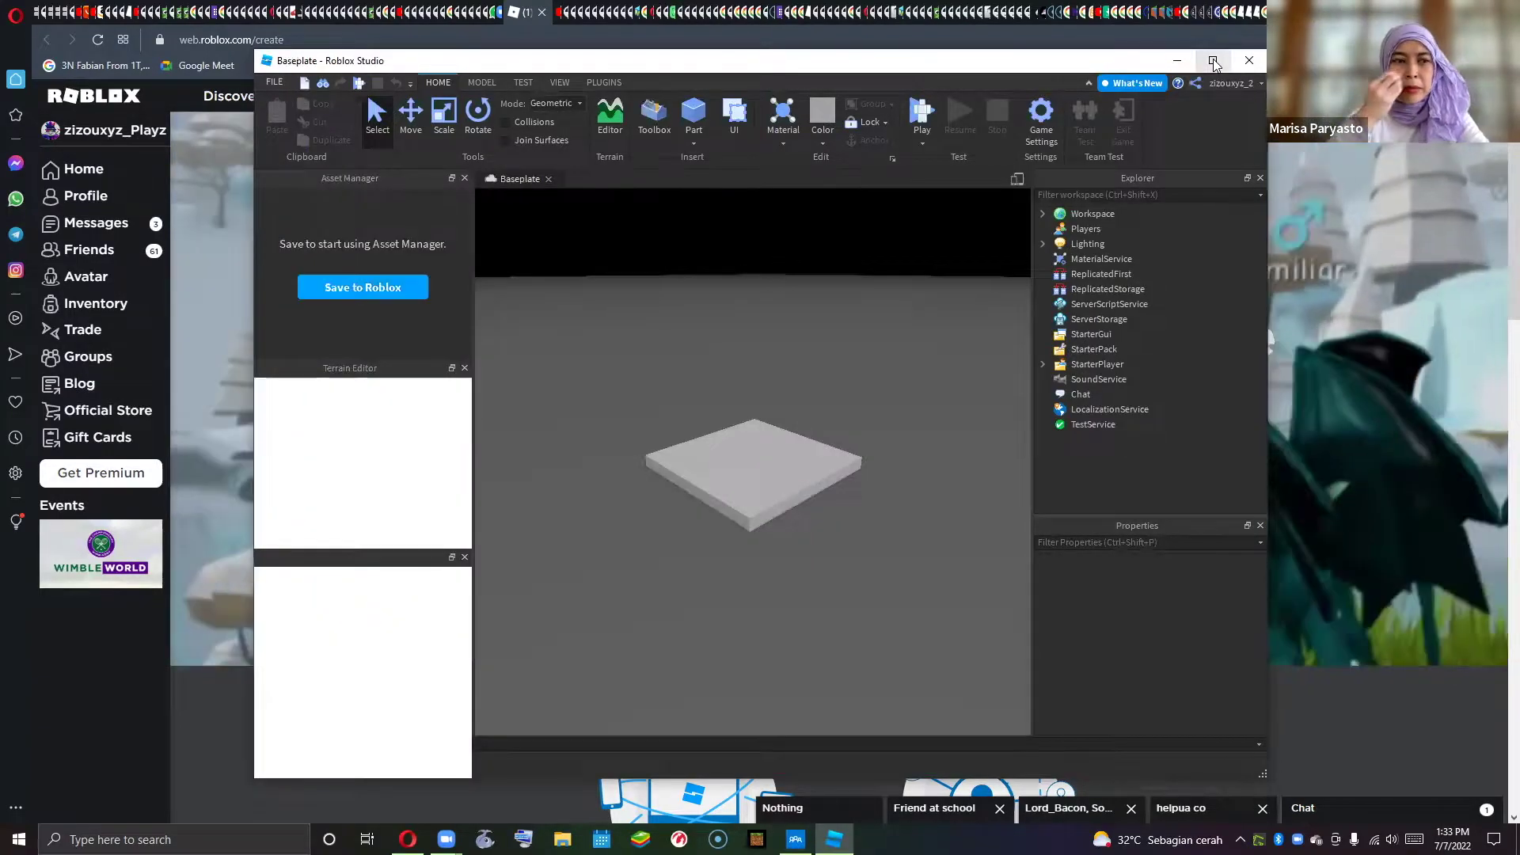
left_click(1213, 61)
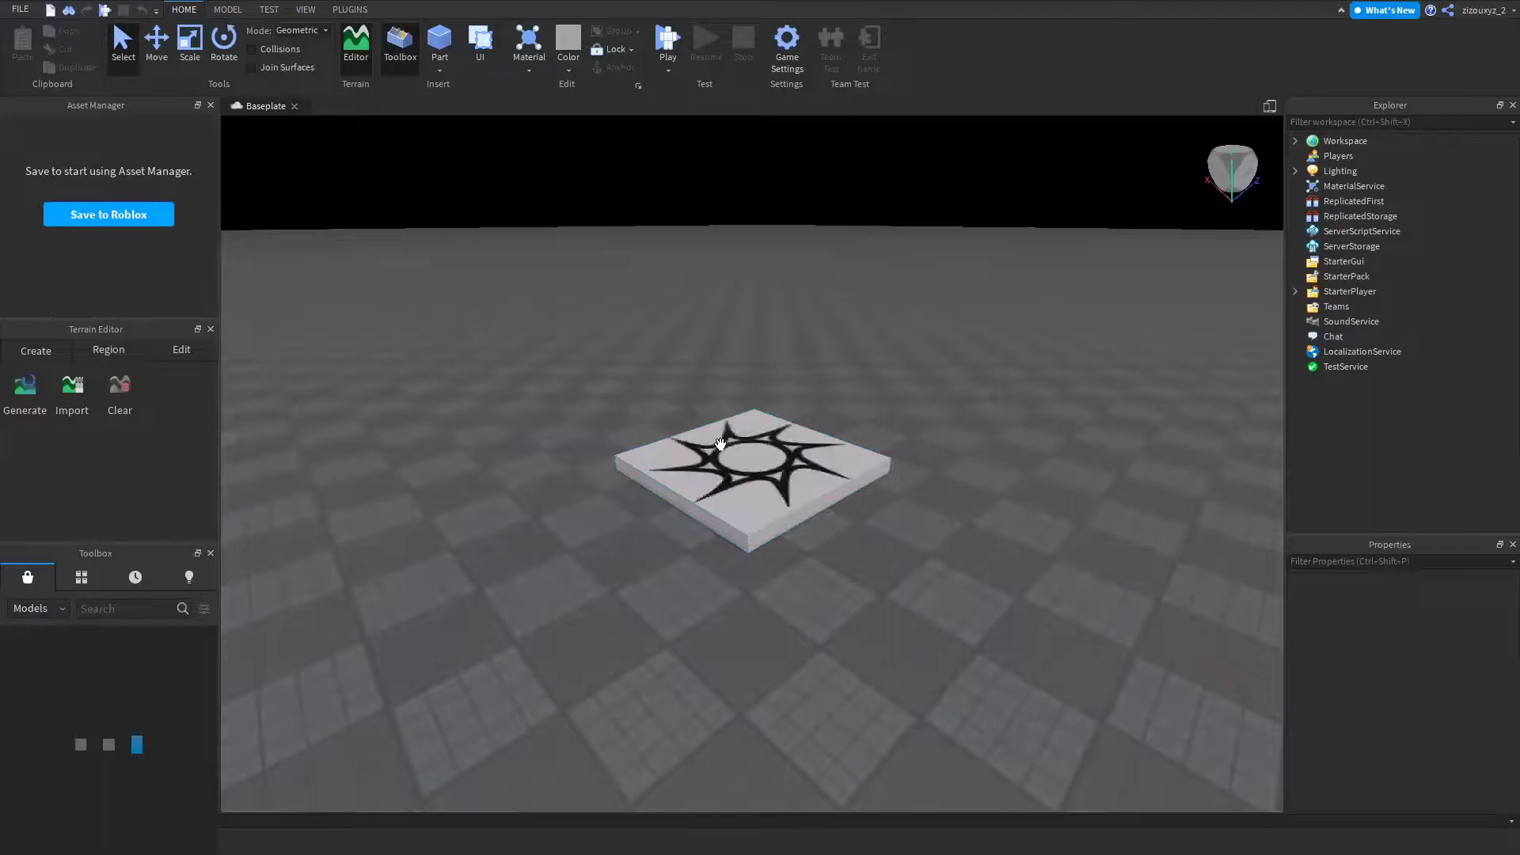
right_click_drag(1077, 546, 1076, 548)
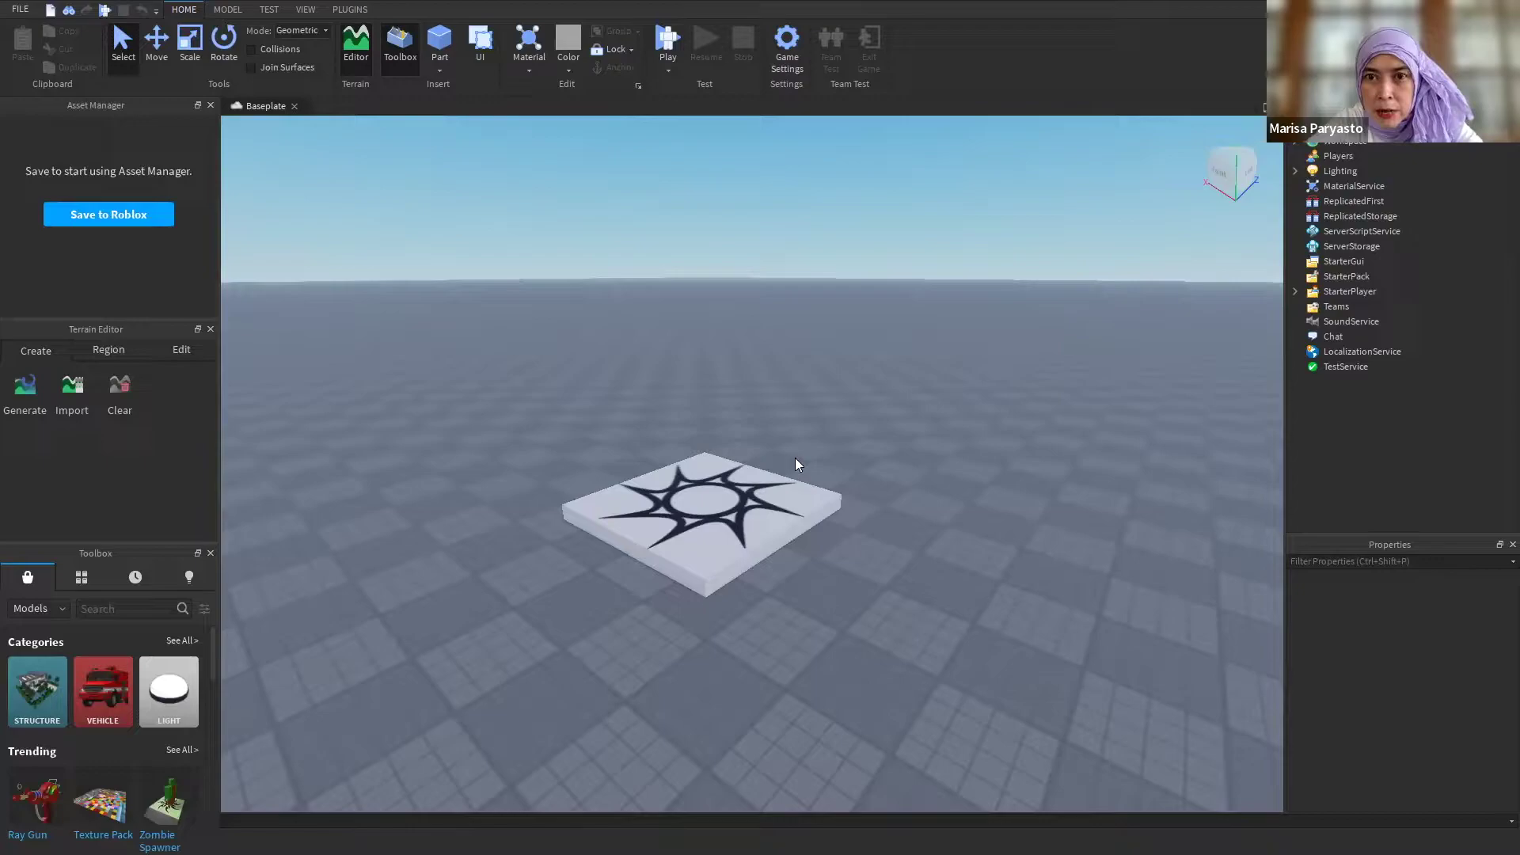
- Insert a Part into the Workspace, move it onto the ground behind the spawn platform and deselect it
left_click(1295, 143)
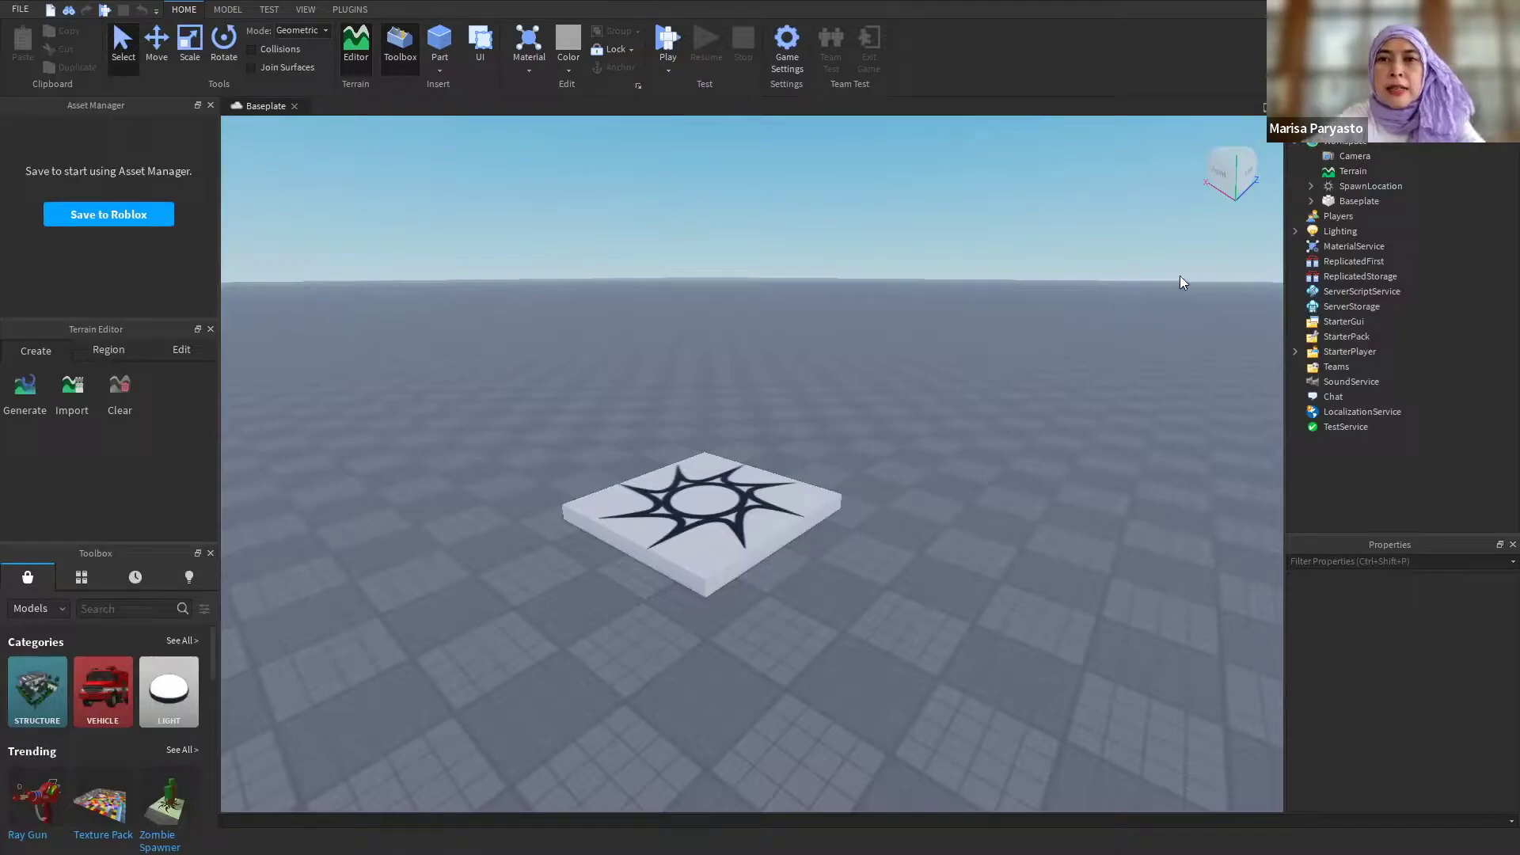
left_click(1347, 144)
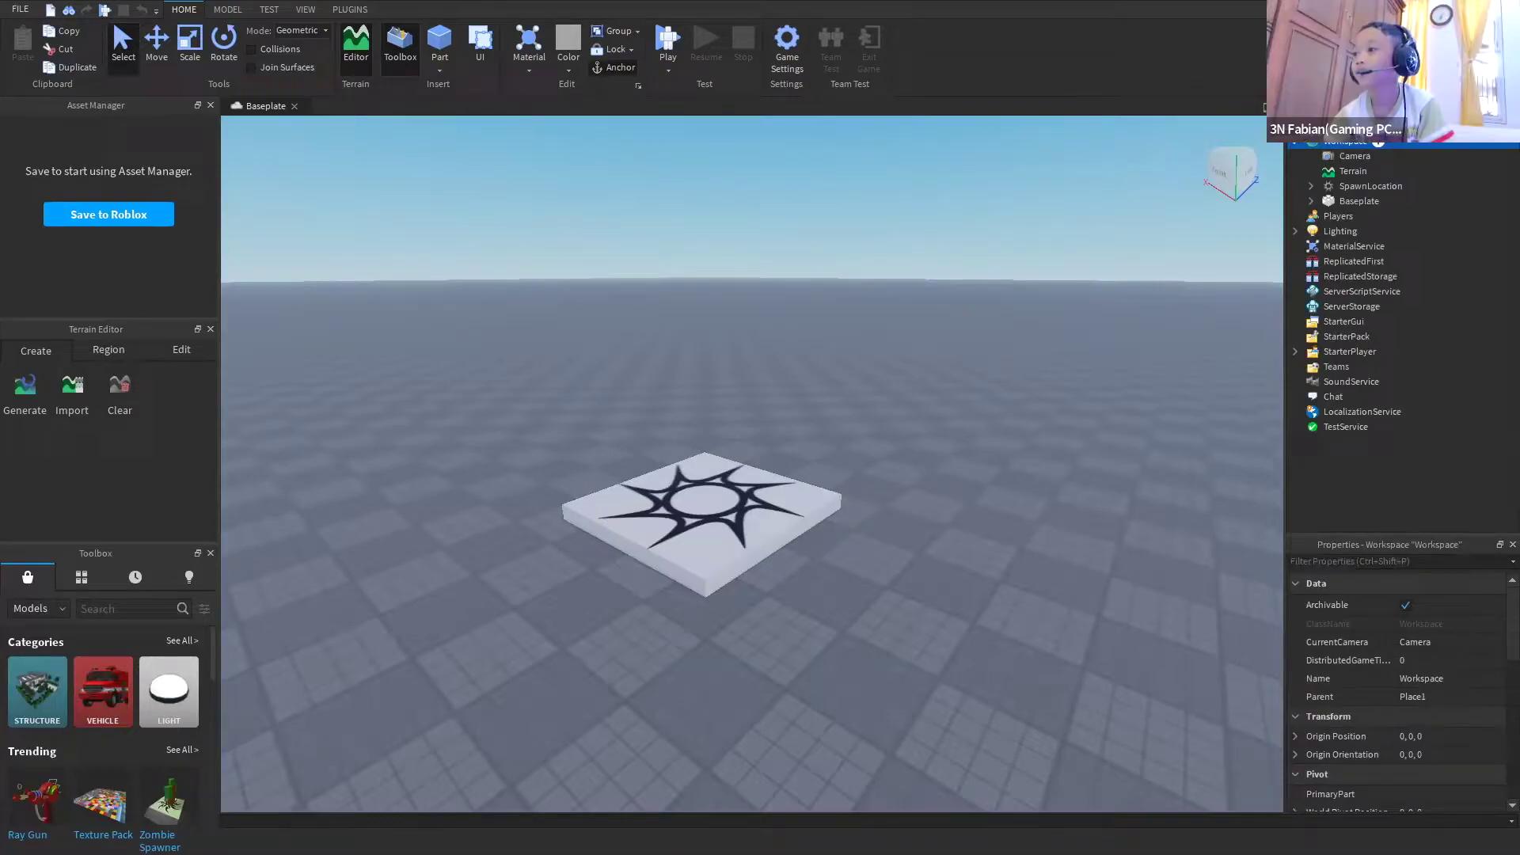
left_click(1377, 143)
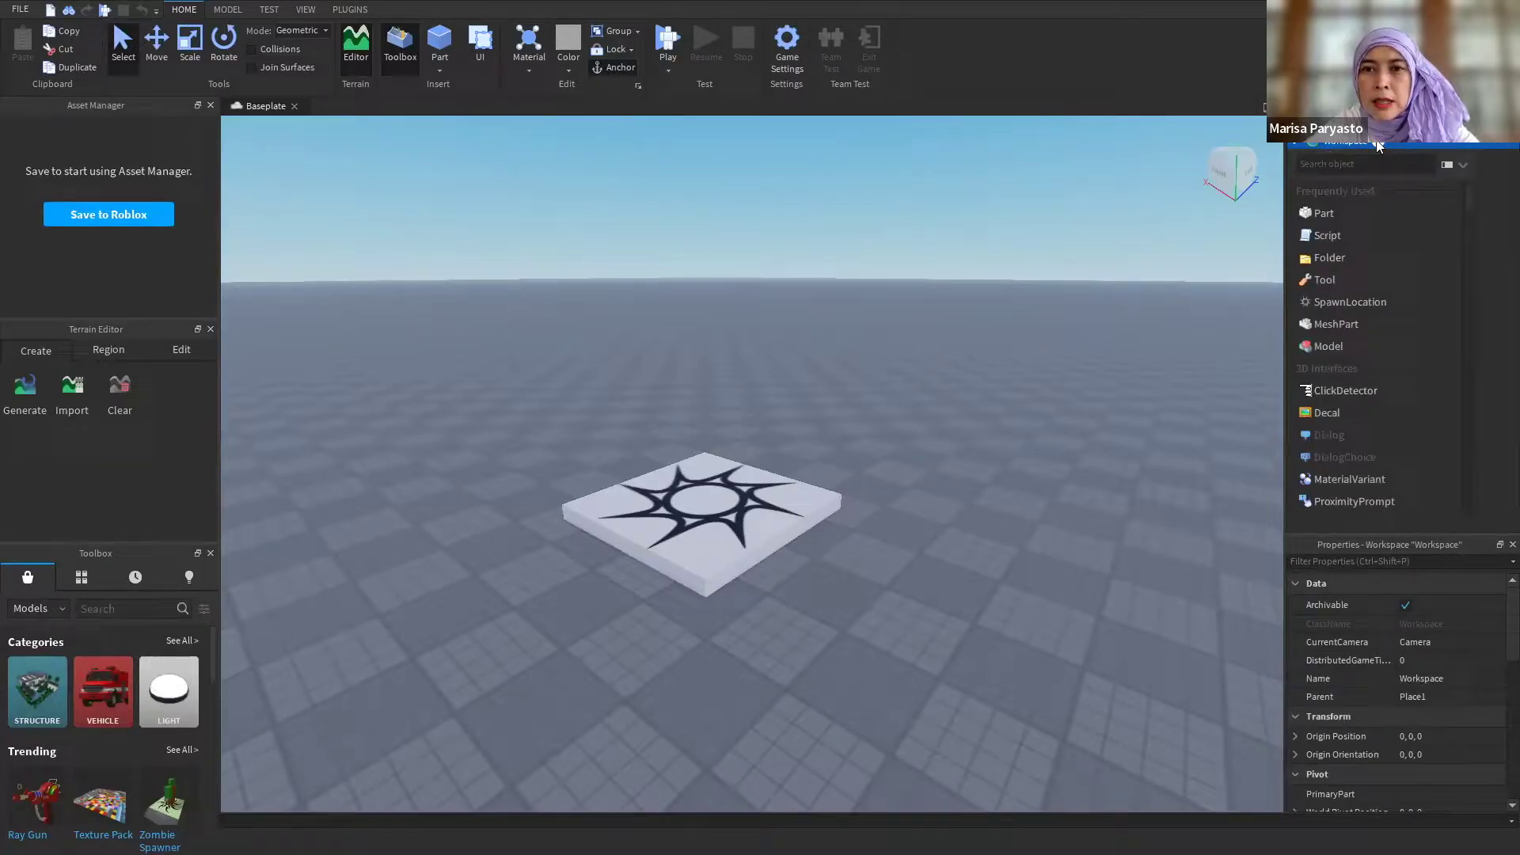
left_click(1324, 213)
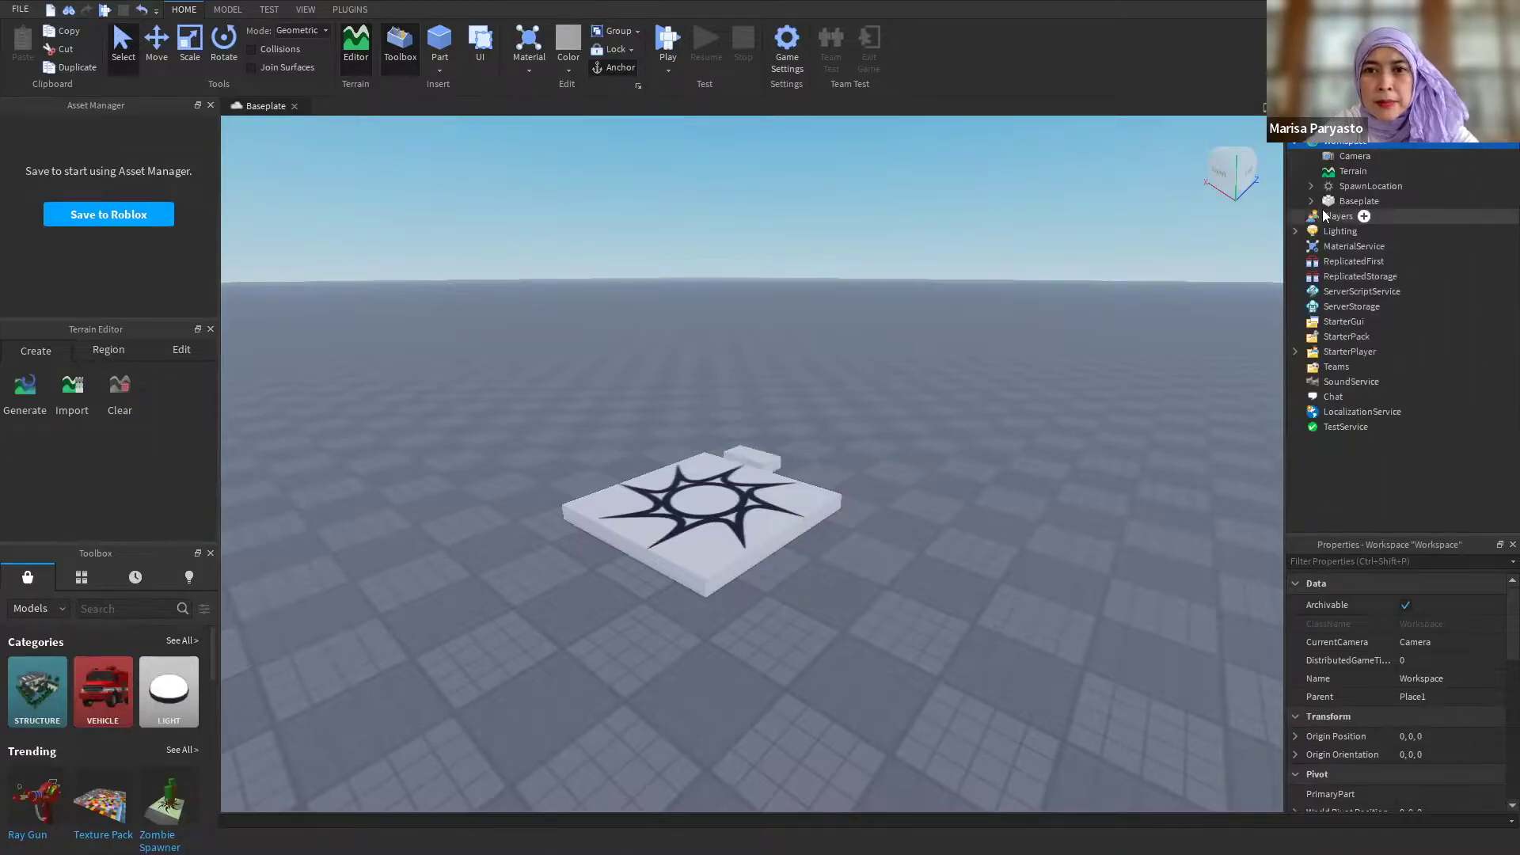
left_click_drag(753, 449, 835, 389)
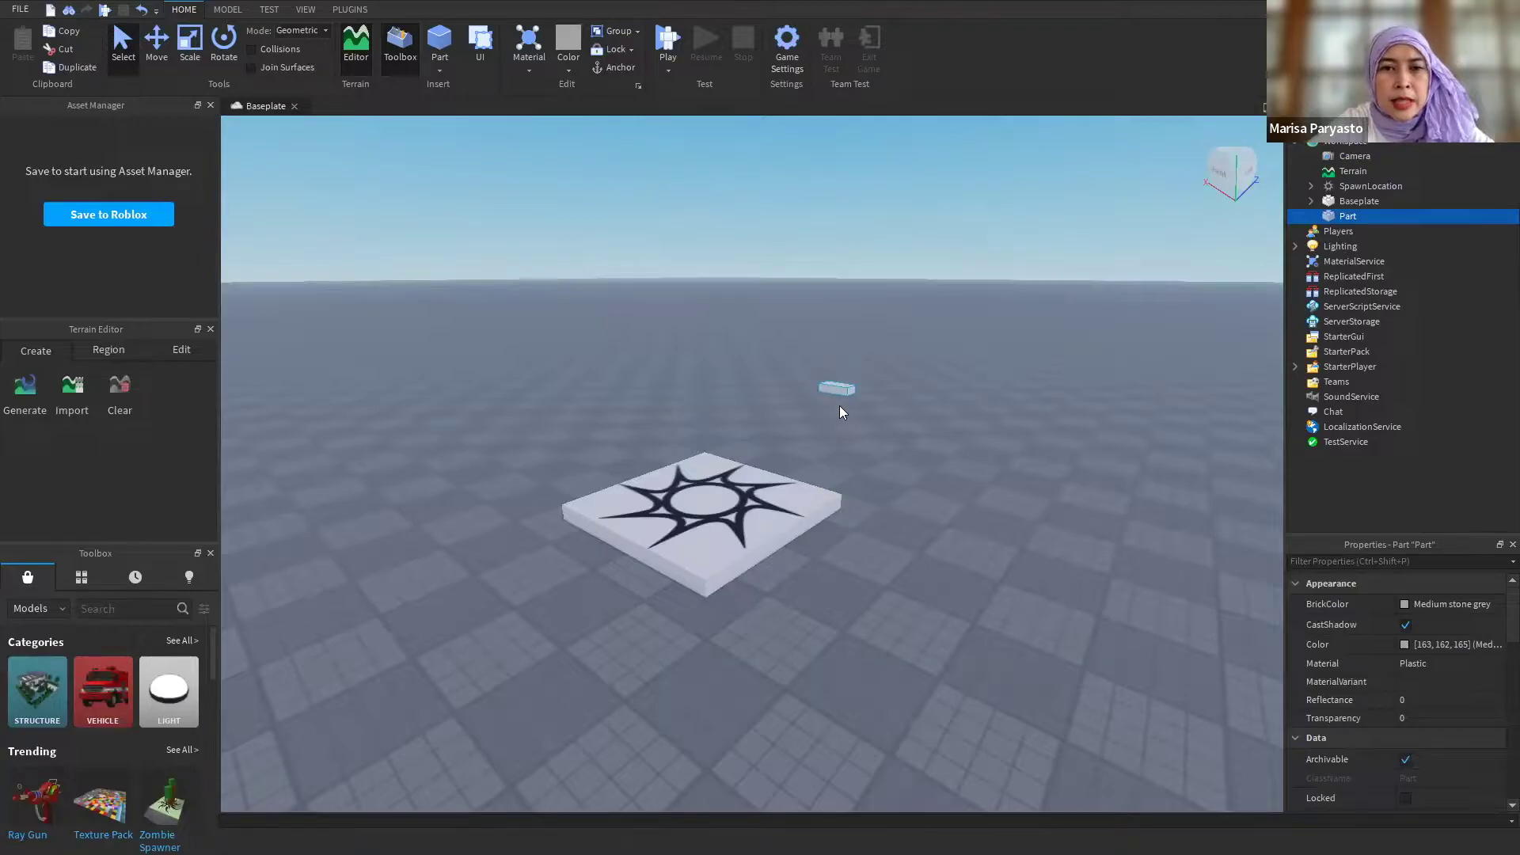
left_click(884, 409)
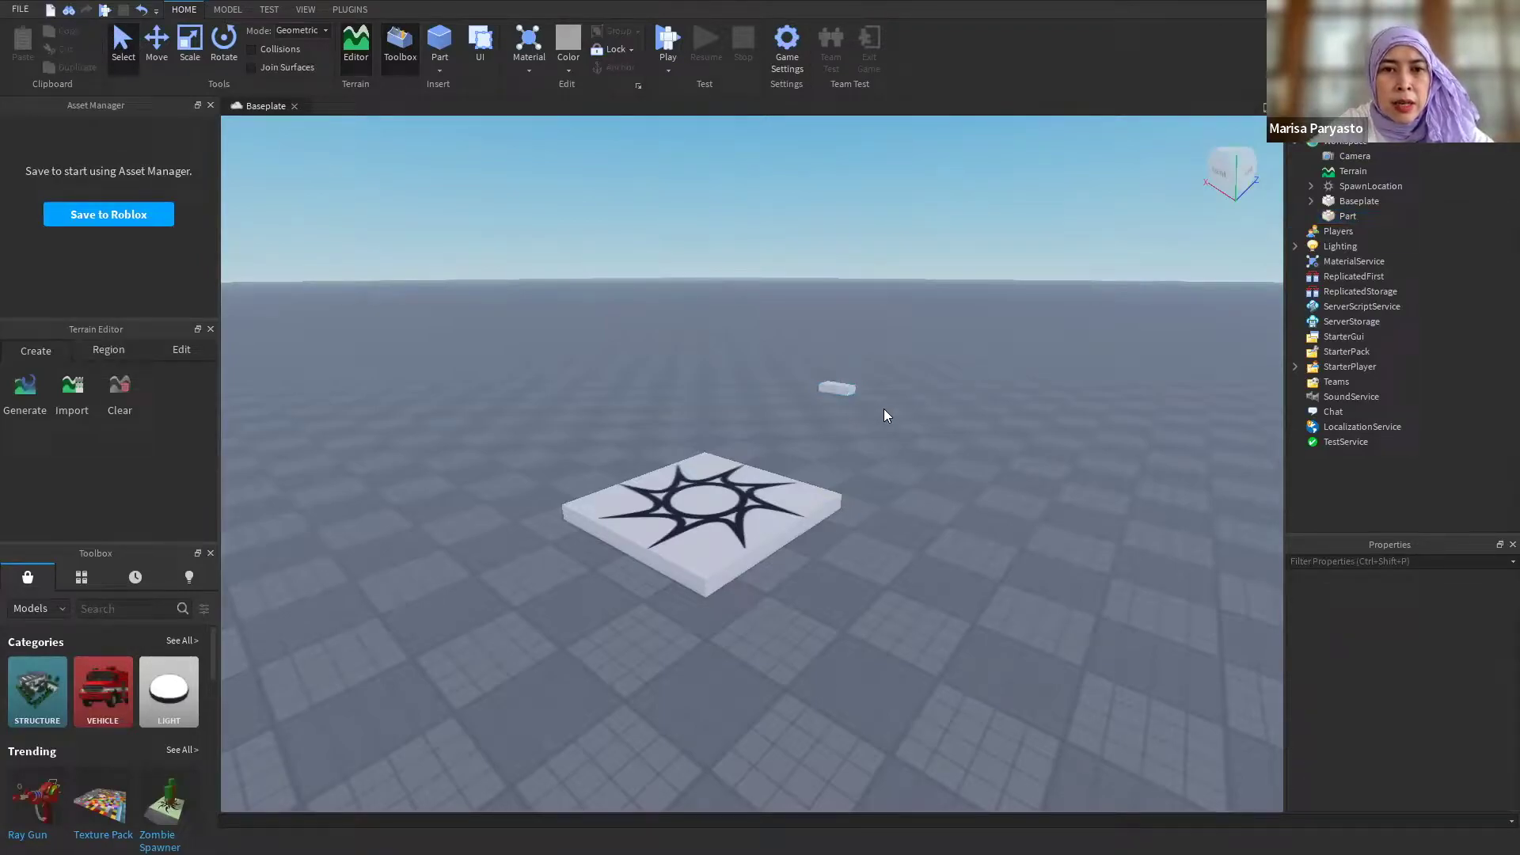
- Reposition the part along its axes with the Move tool, placing it in front of the spawn platform's near right edge
left_click(156, 46)
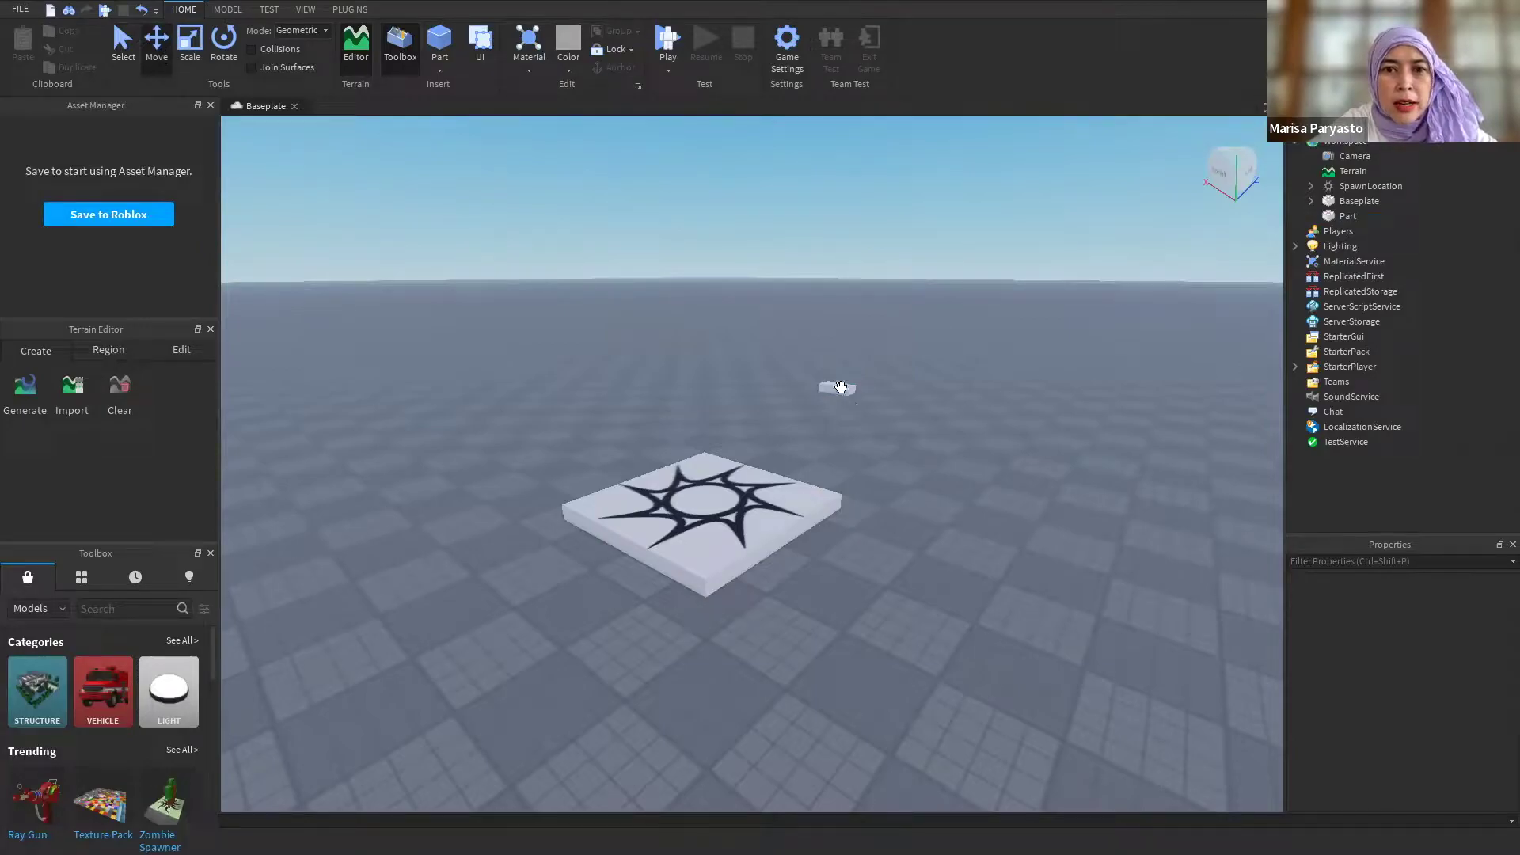
left_click_drag(840, 387, 899, 419)
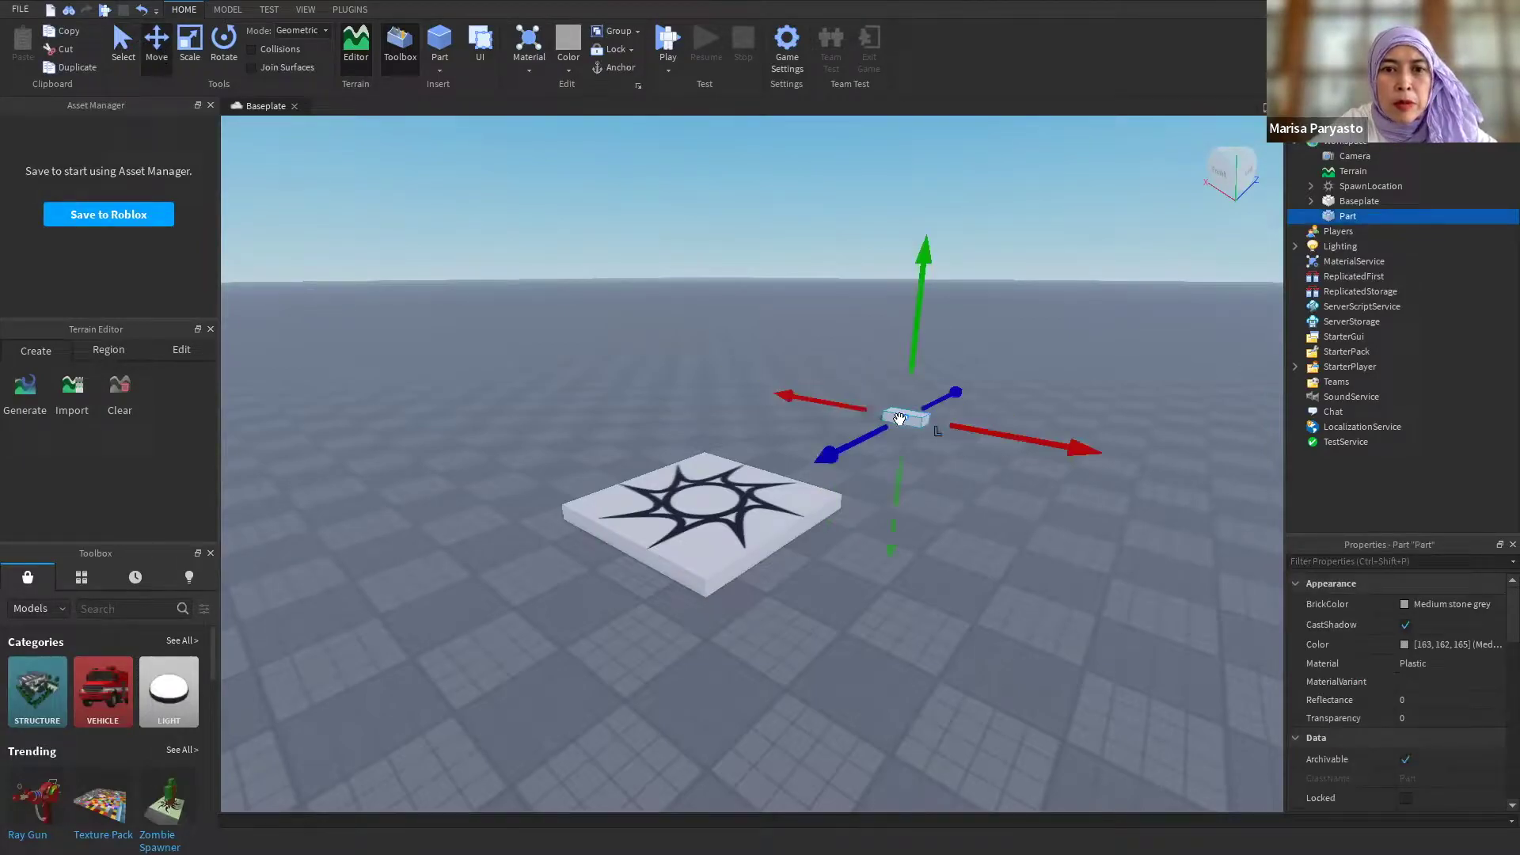
left_click_drag(1063, 301, 922, 437)
left_click_drag(971, 528, 982, 532)
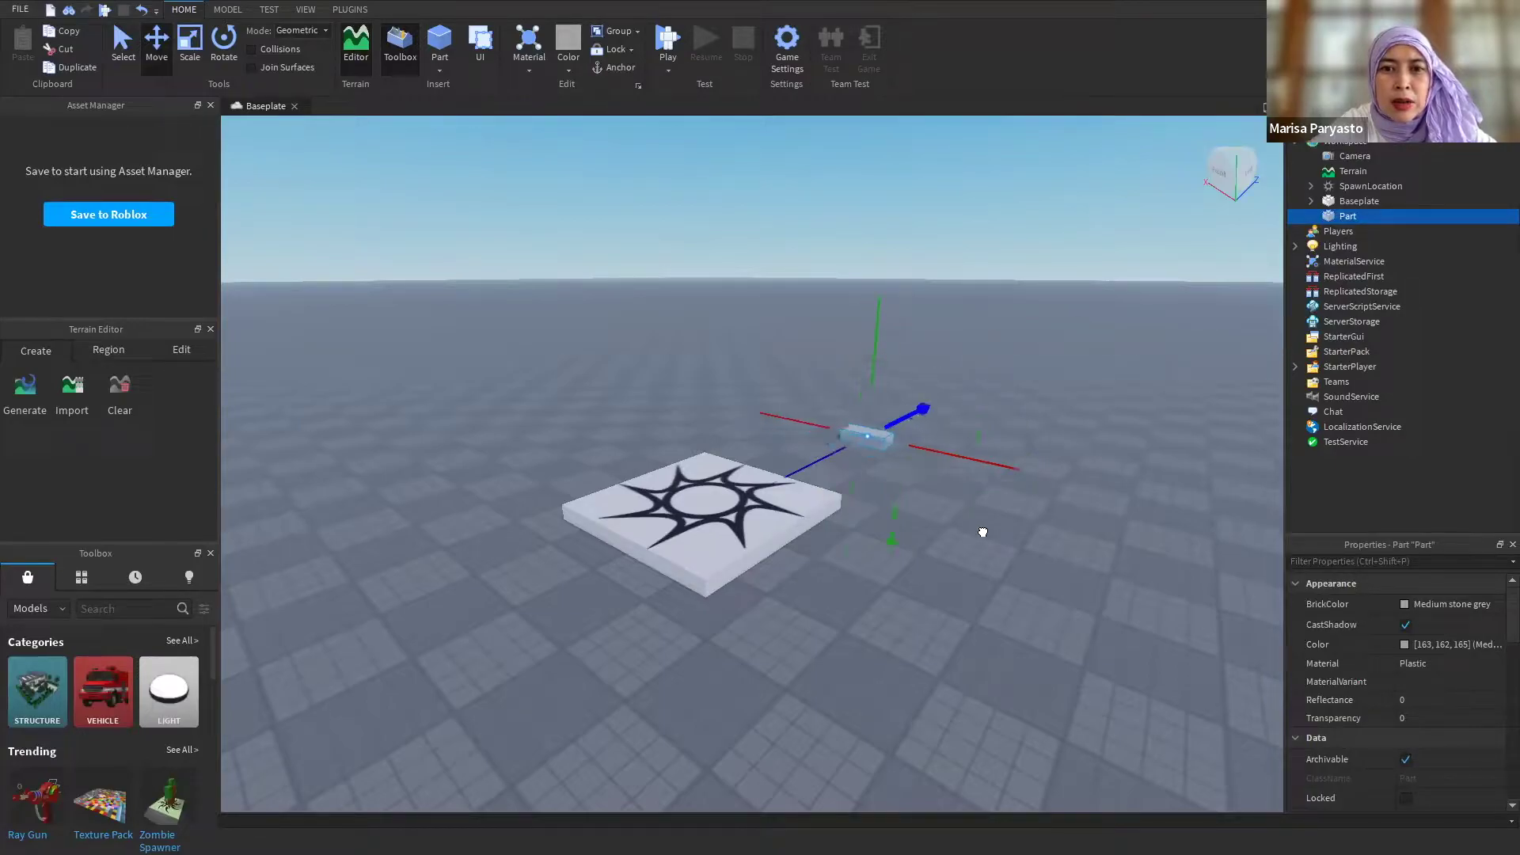
left_click_drag(956, 465, 1147, 515)
left_click_drag(924, 525, 760, 669)
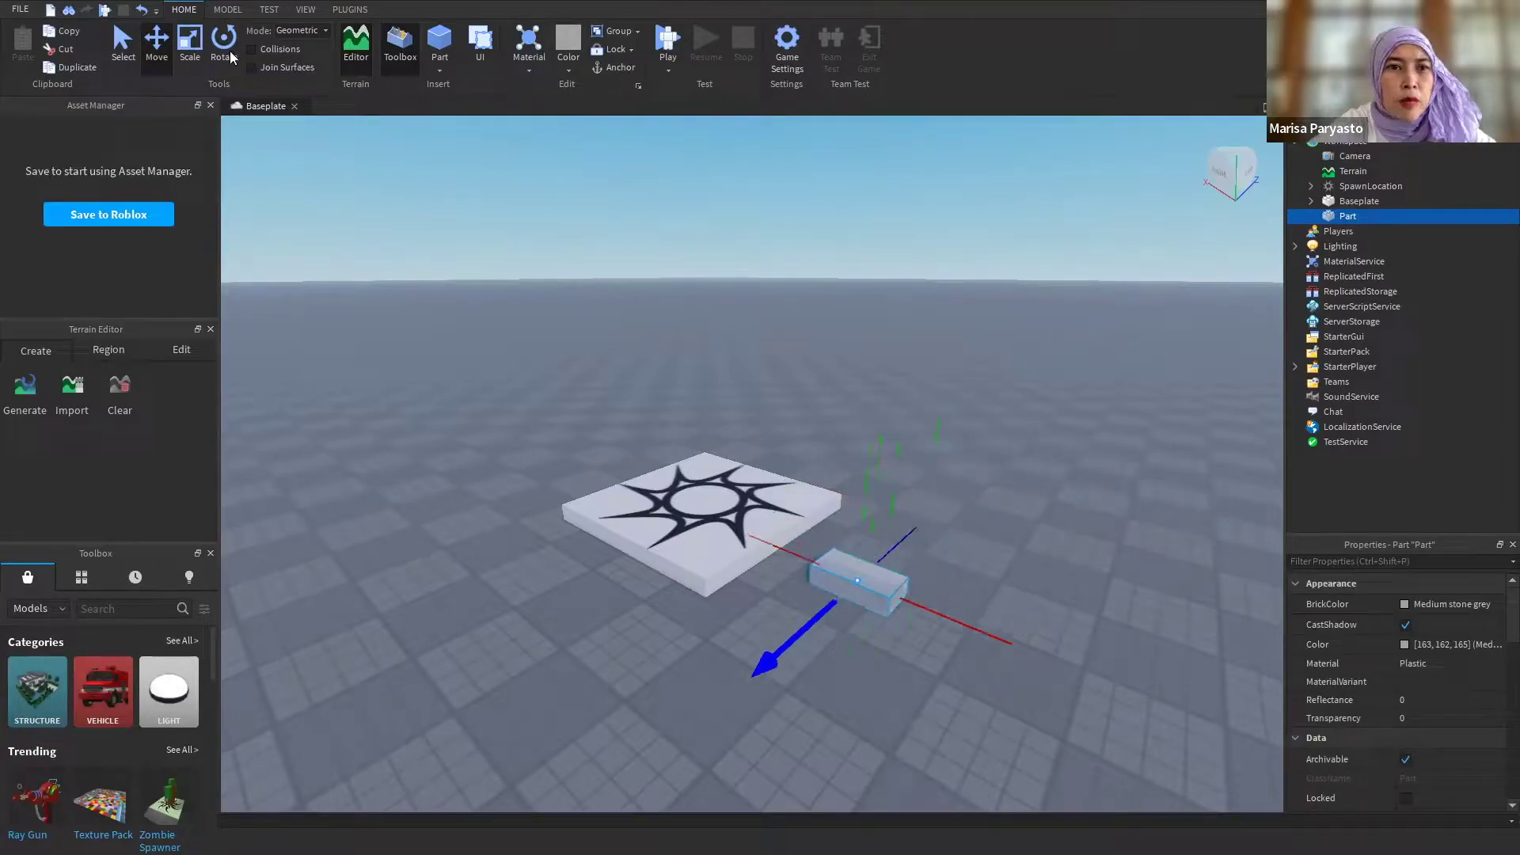
- Scale the part up in height, width and depth to form a large block beside the spawn platform
left_click(184, 47)
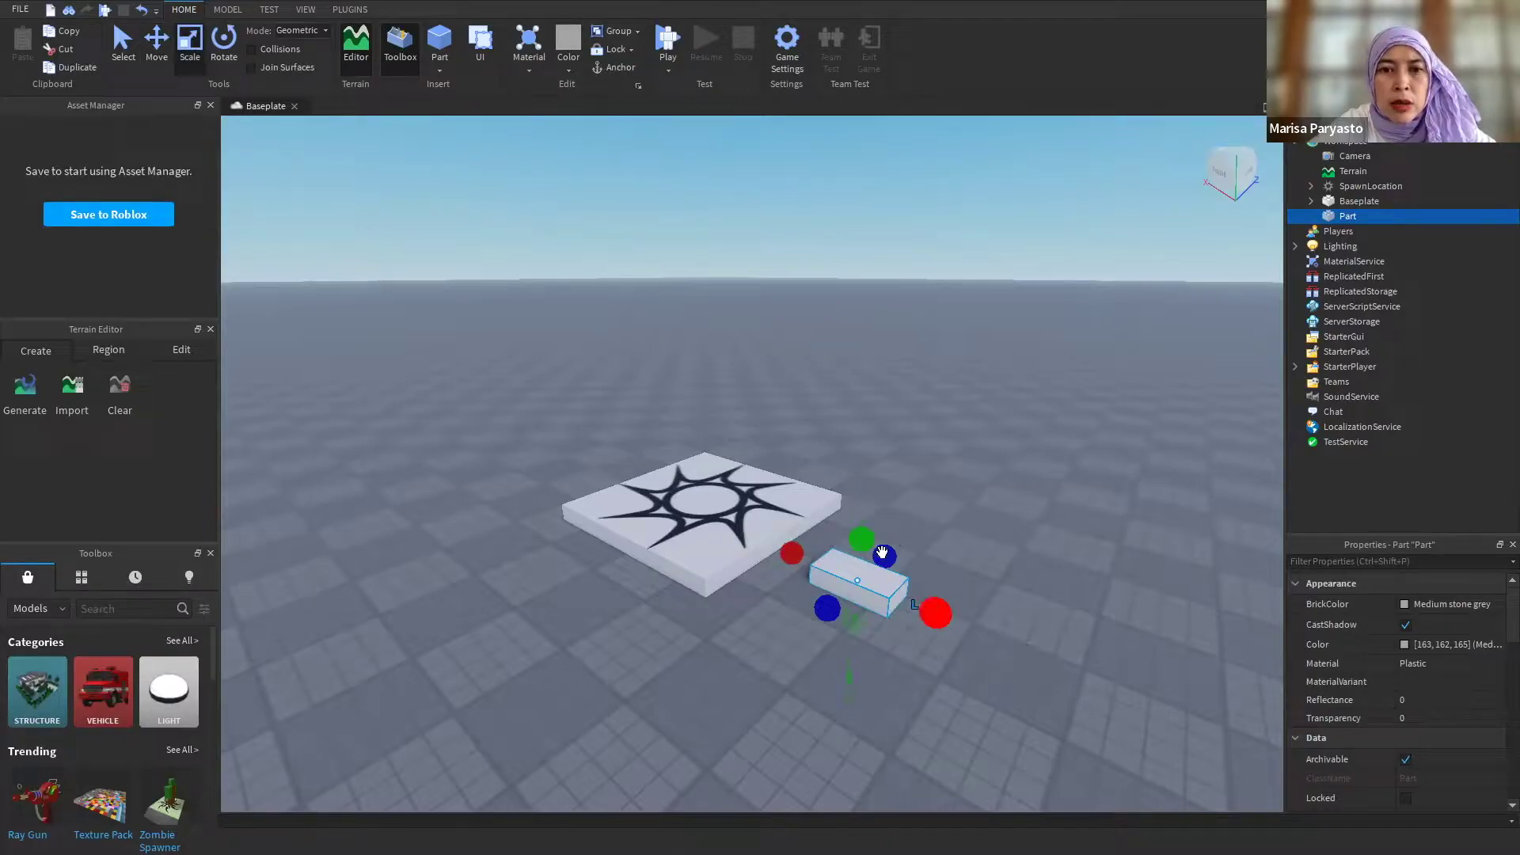
left_click_drag(862, 540, 892, 427)
left_click_drag(943, 559, 1068, 611)
left_click_drag(886, 580, 806, 694)
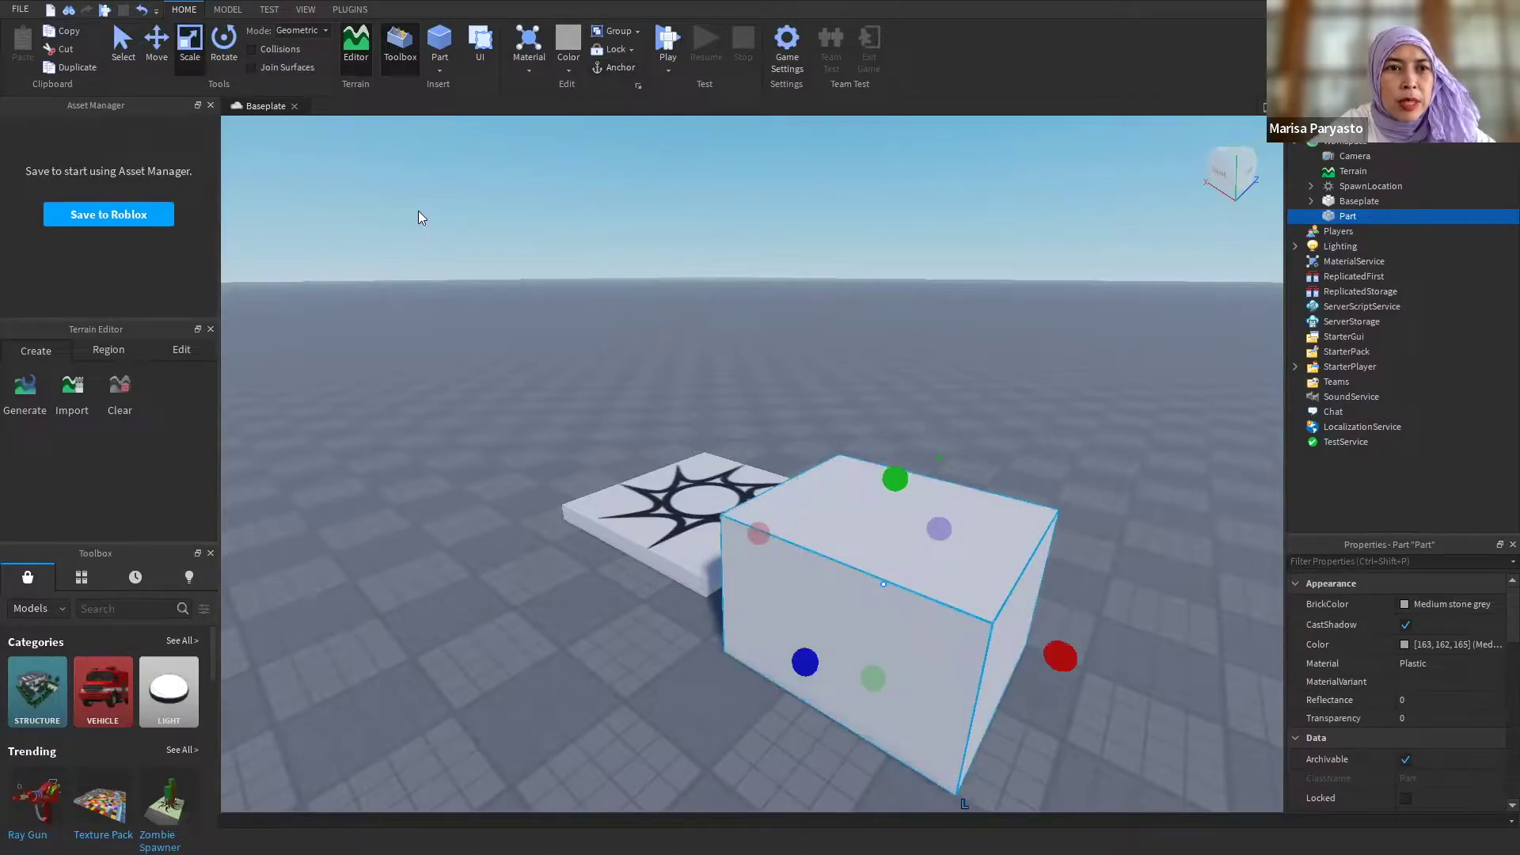
- Undo the last two changes to the enlarged block
left_click(222, 52)
key("ctrl+1")
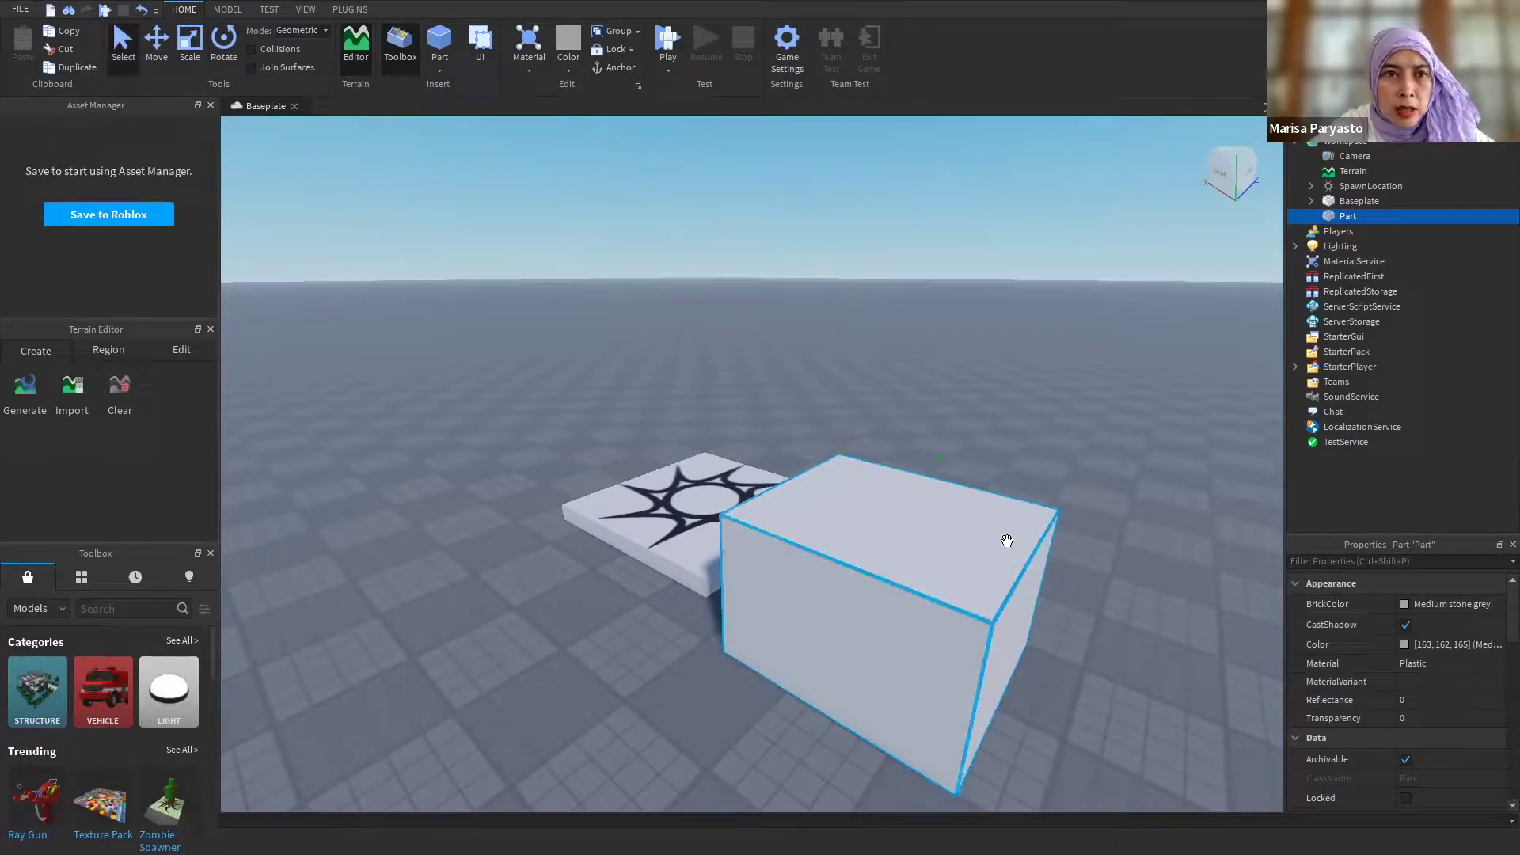
key("ctrl+z")
key("ctrl+z")
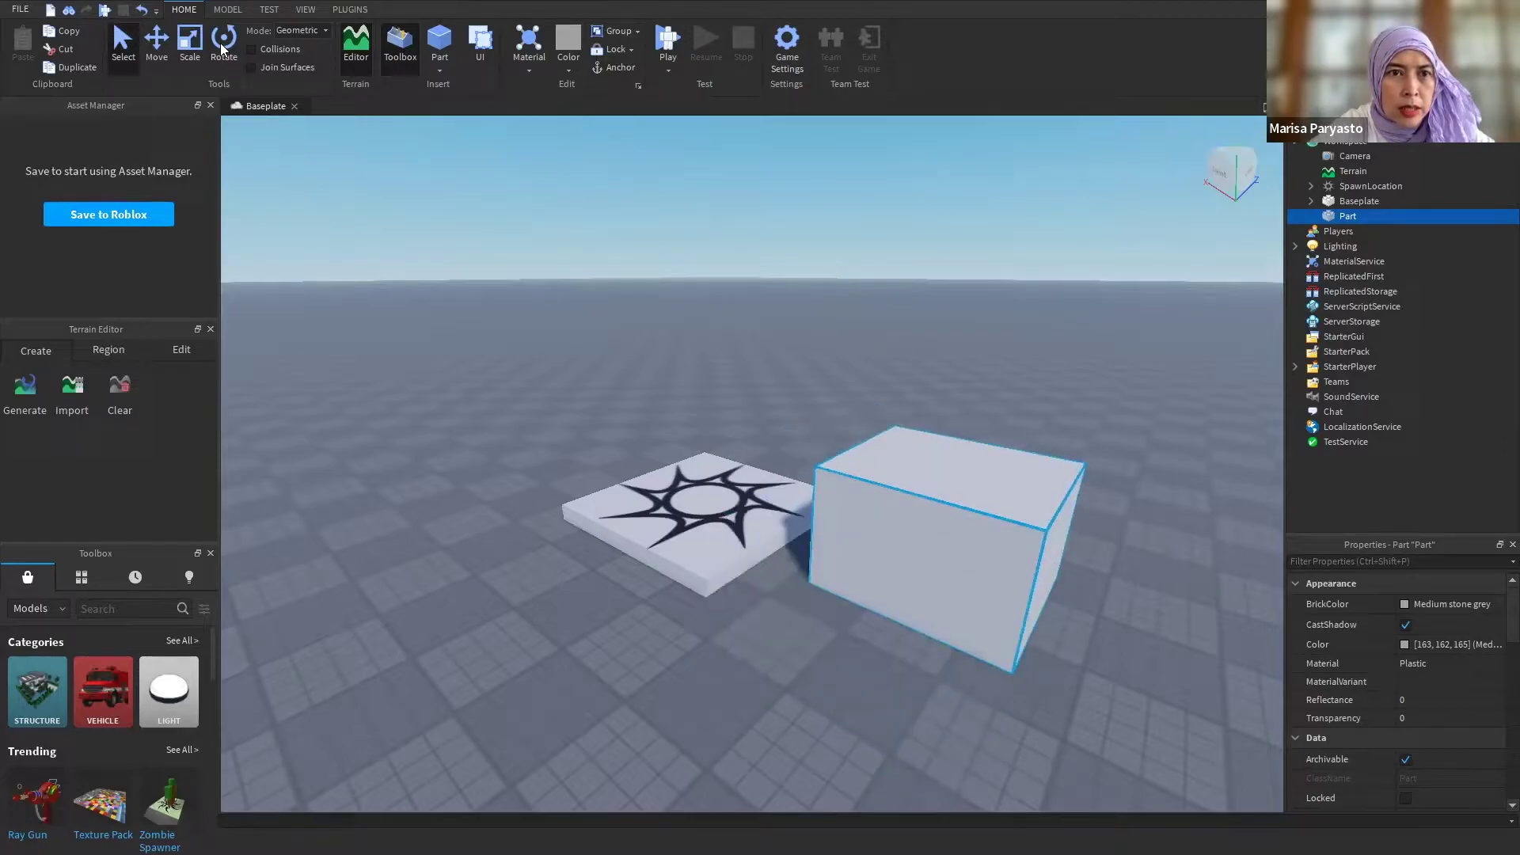
- Move the block farther back beside the spawn platform and activate the Rotate tool on it
left_click(222, 45)
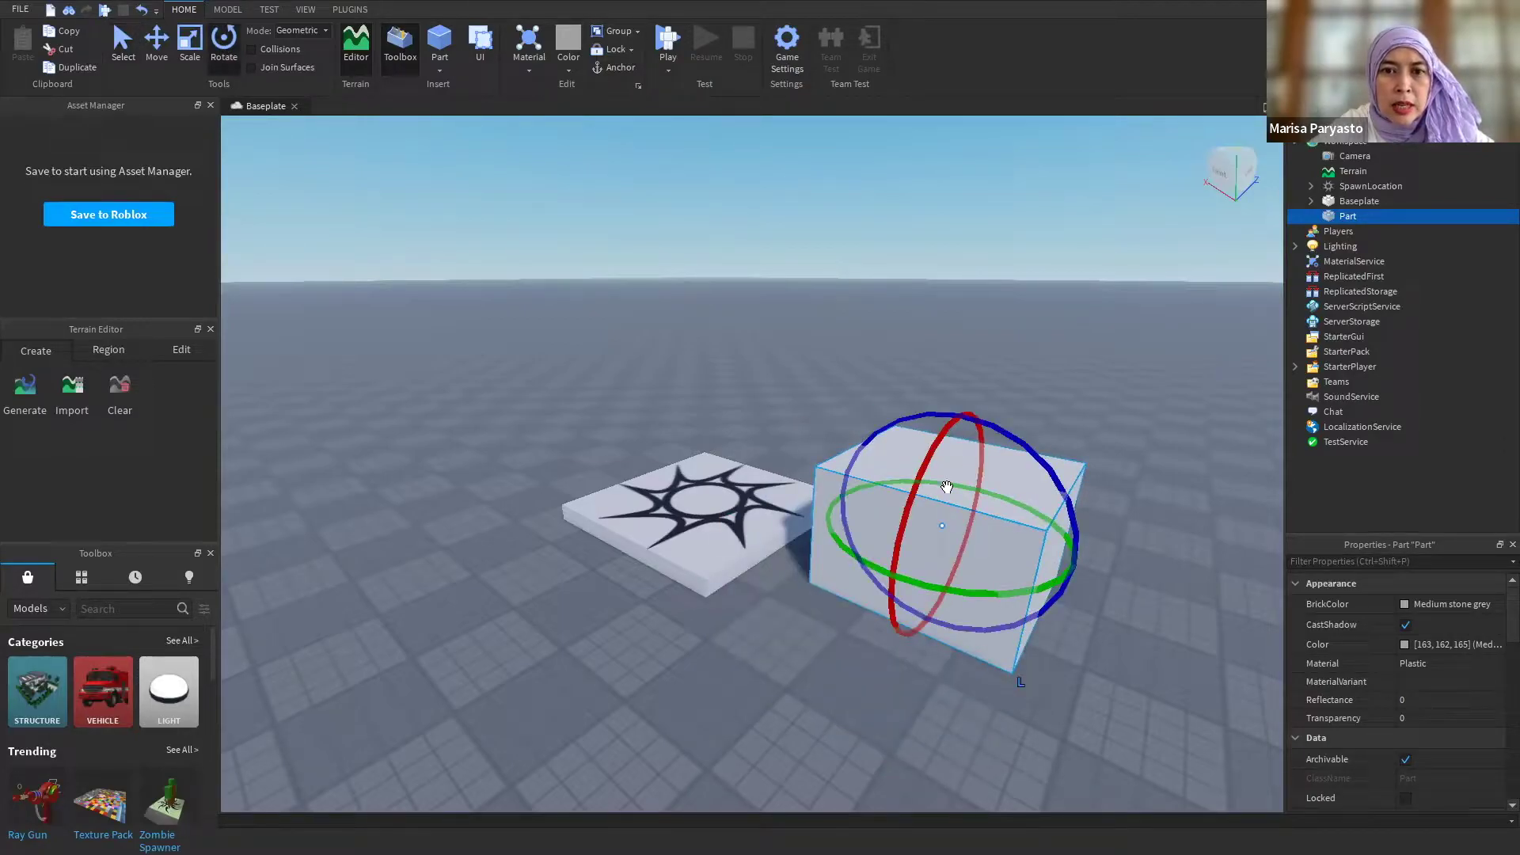
key("ctrl+1")
left_click_drag(956, 468, 969, 456)
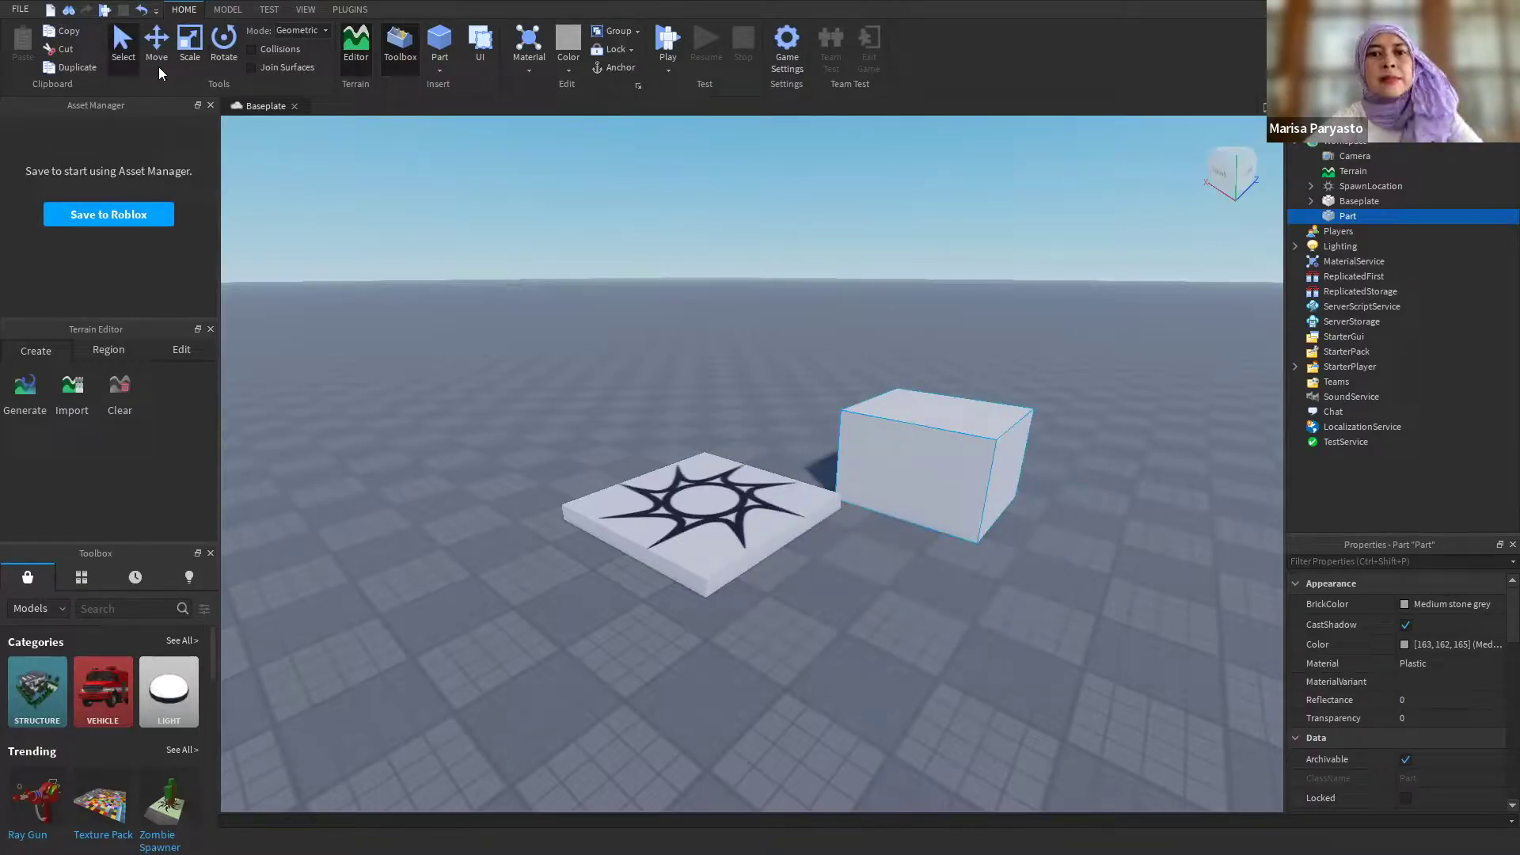
left_click(222, 41)
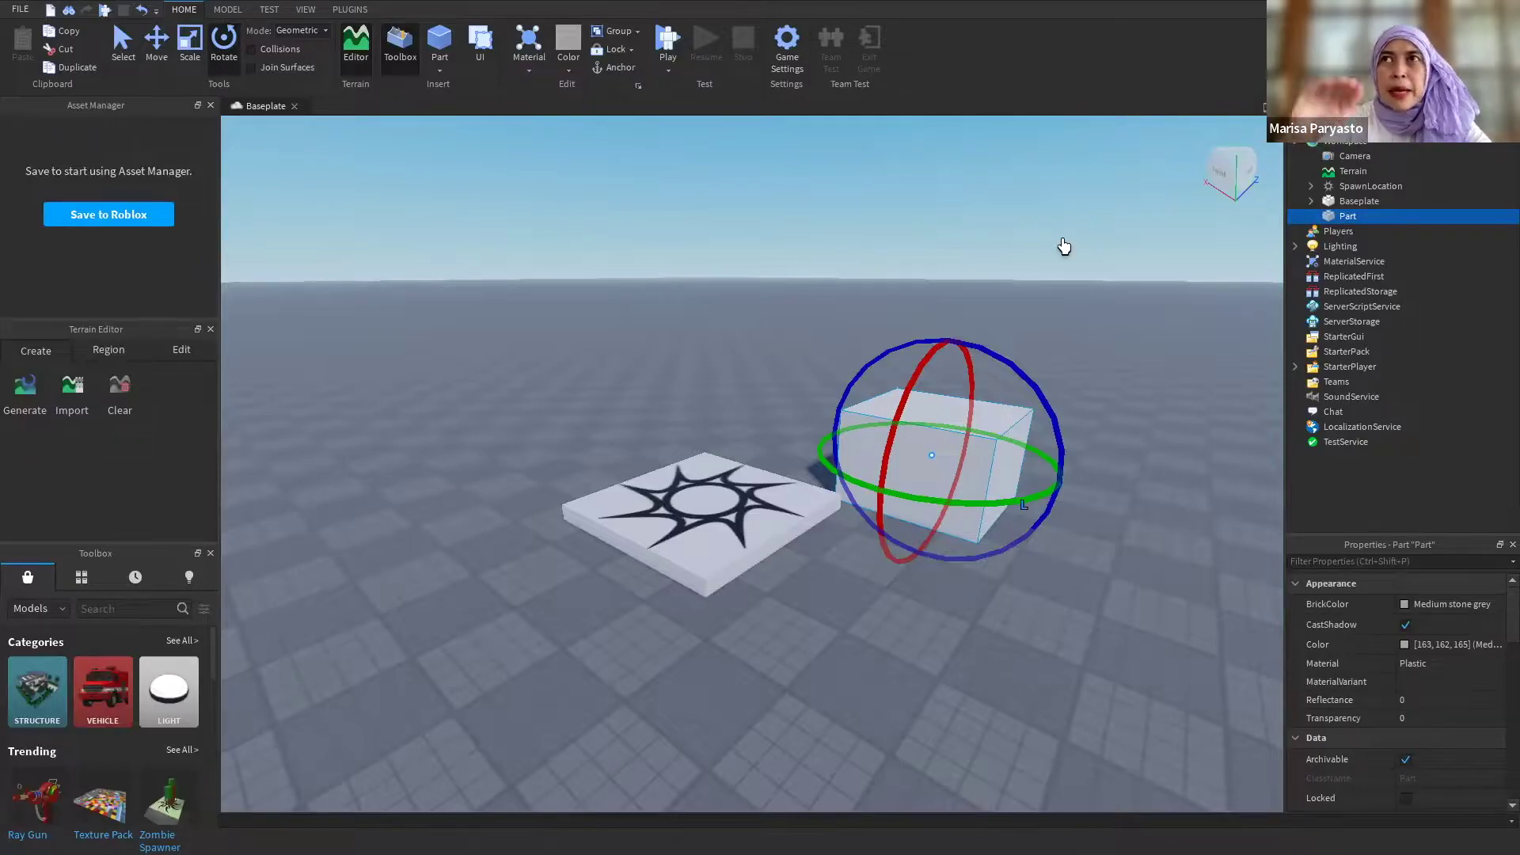
- Switch to YouTube in the browser, lower the volume and watch the Part #1 Creating Disappearing Part tutorial, pausing at its written instructions
key("F11")
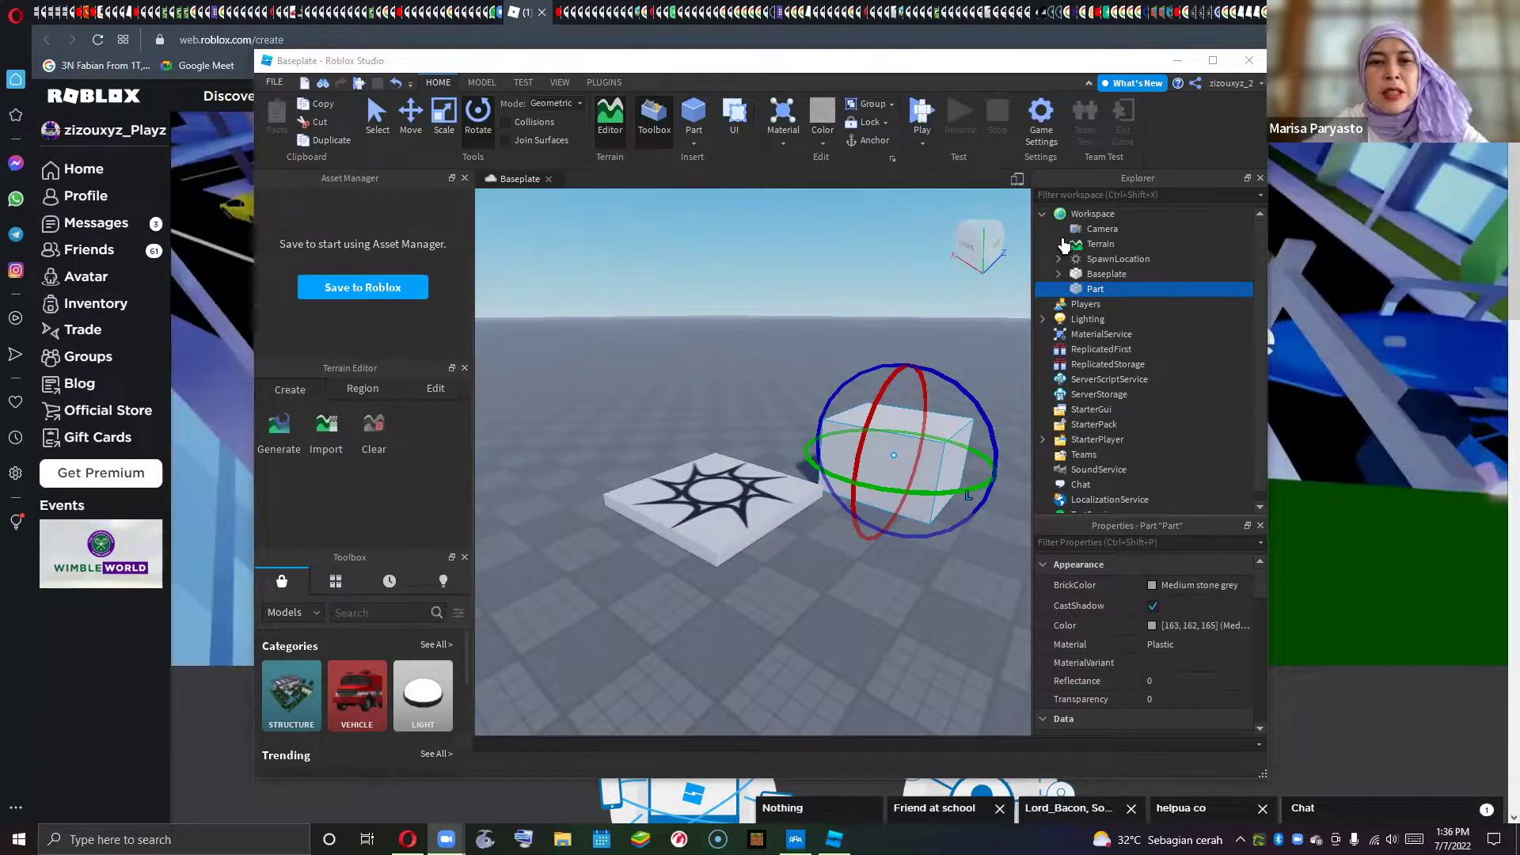
left_click(1061, 240)
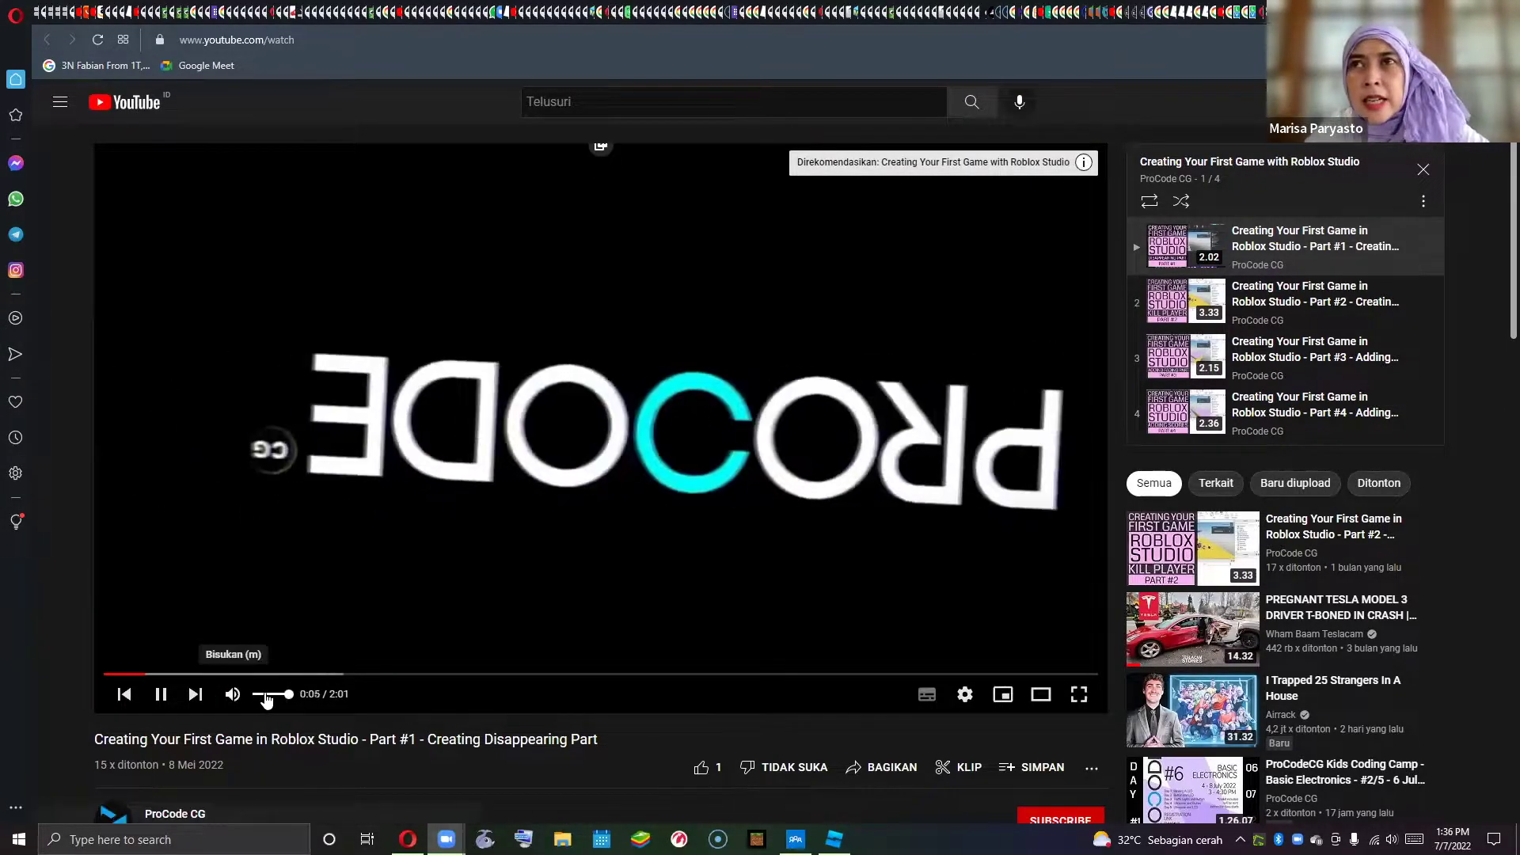
left_click(262, 694)
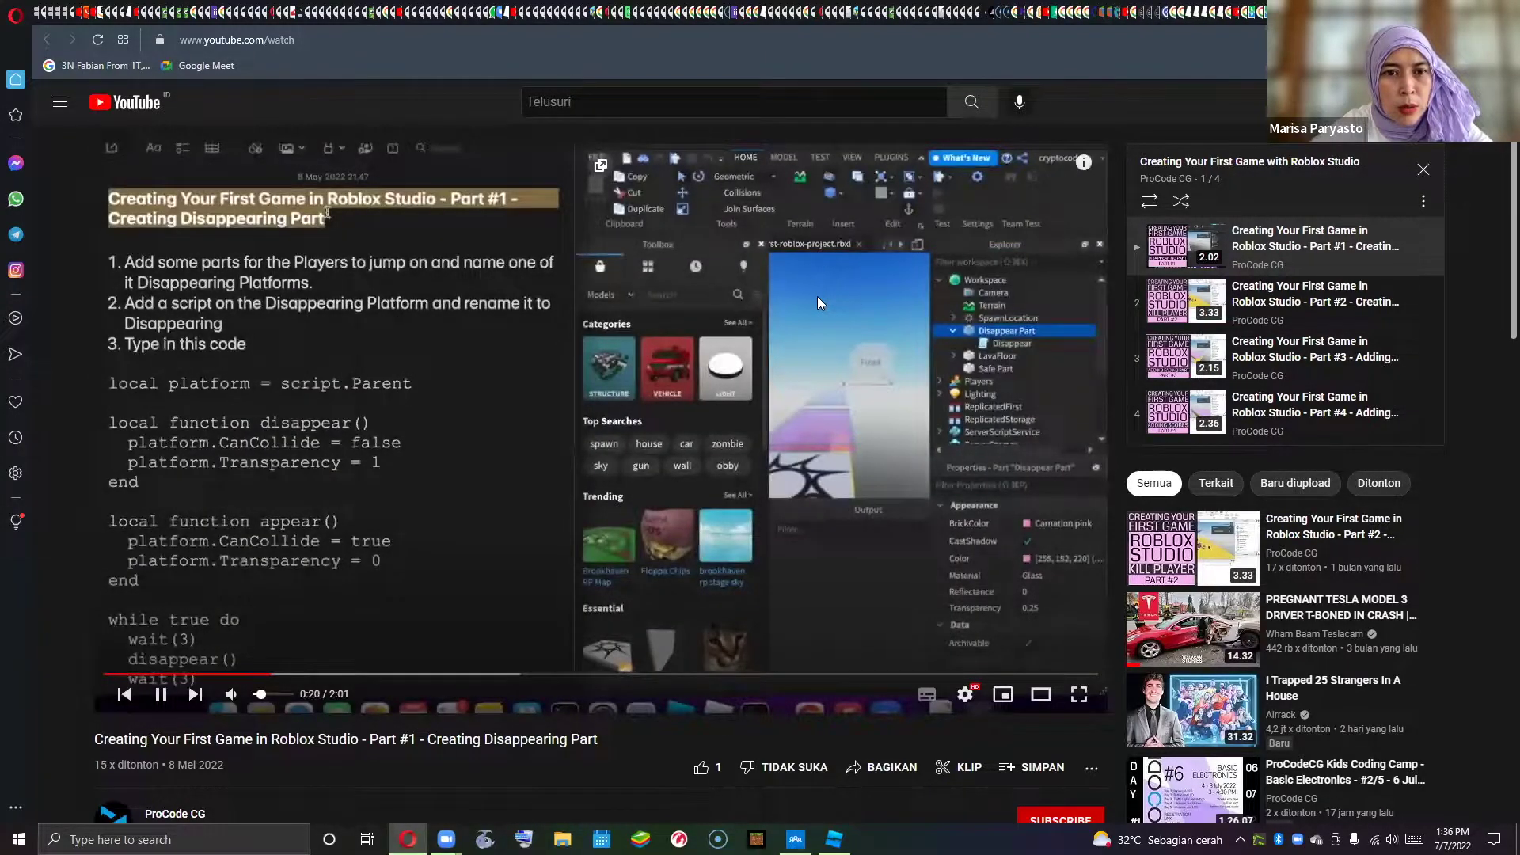
left_click(817, 296)
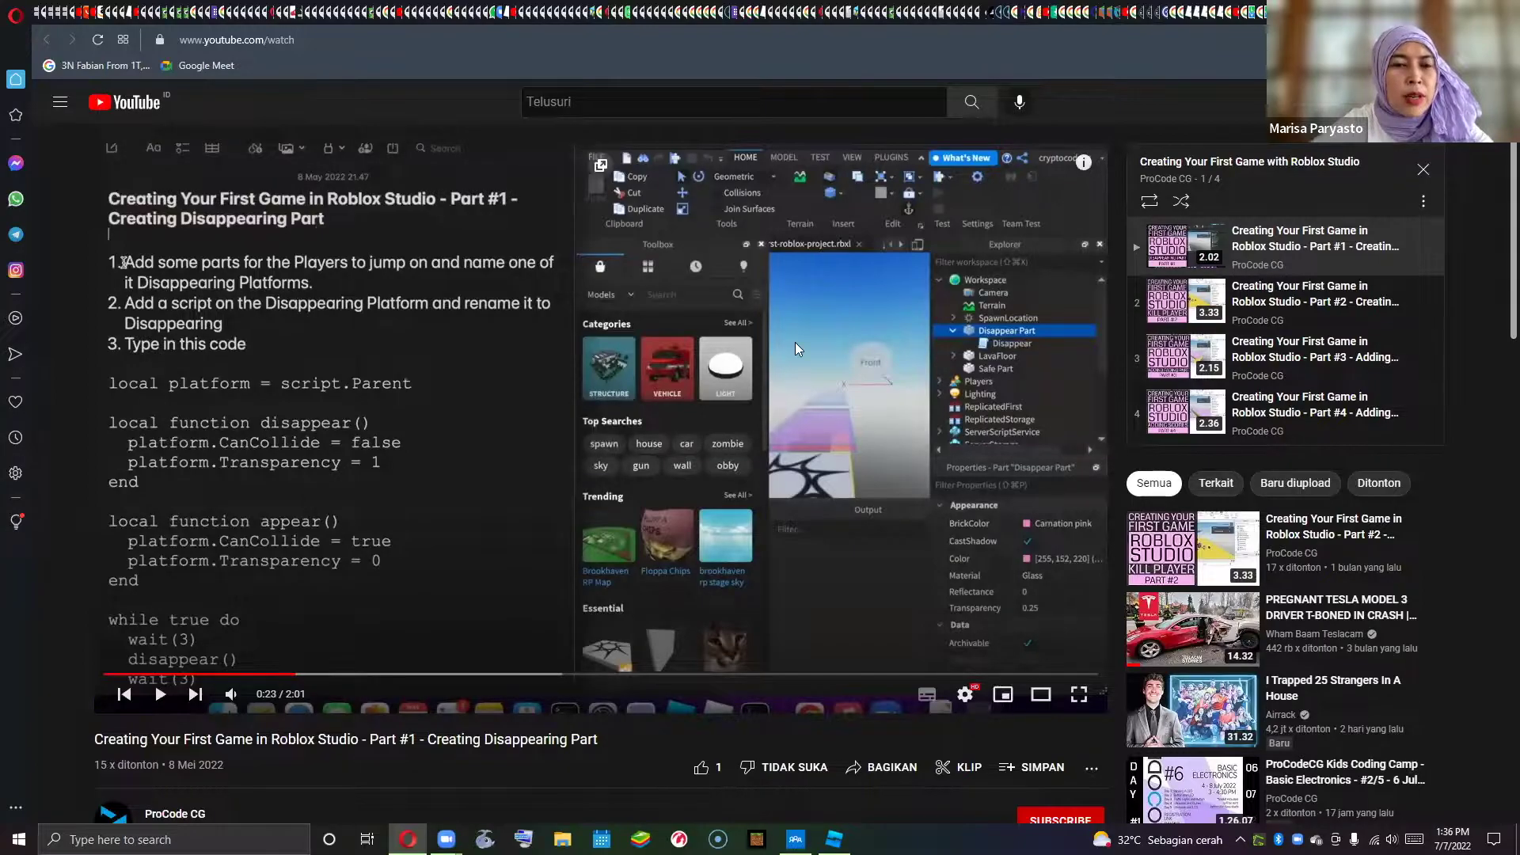
left_click(698, 487)
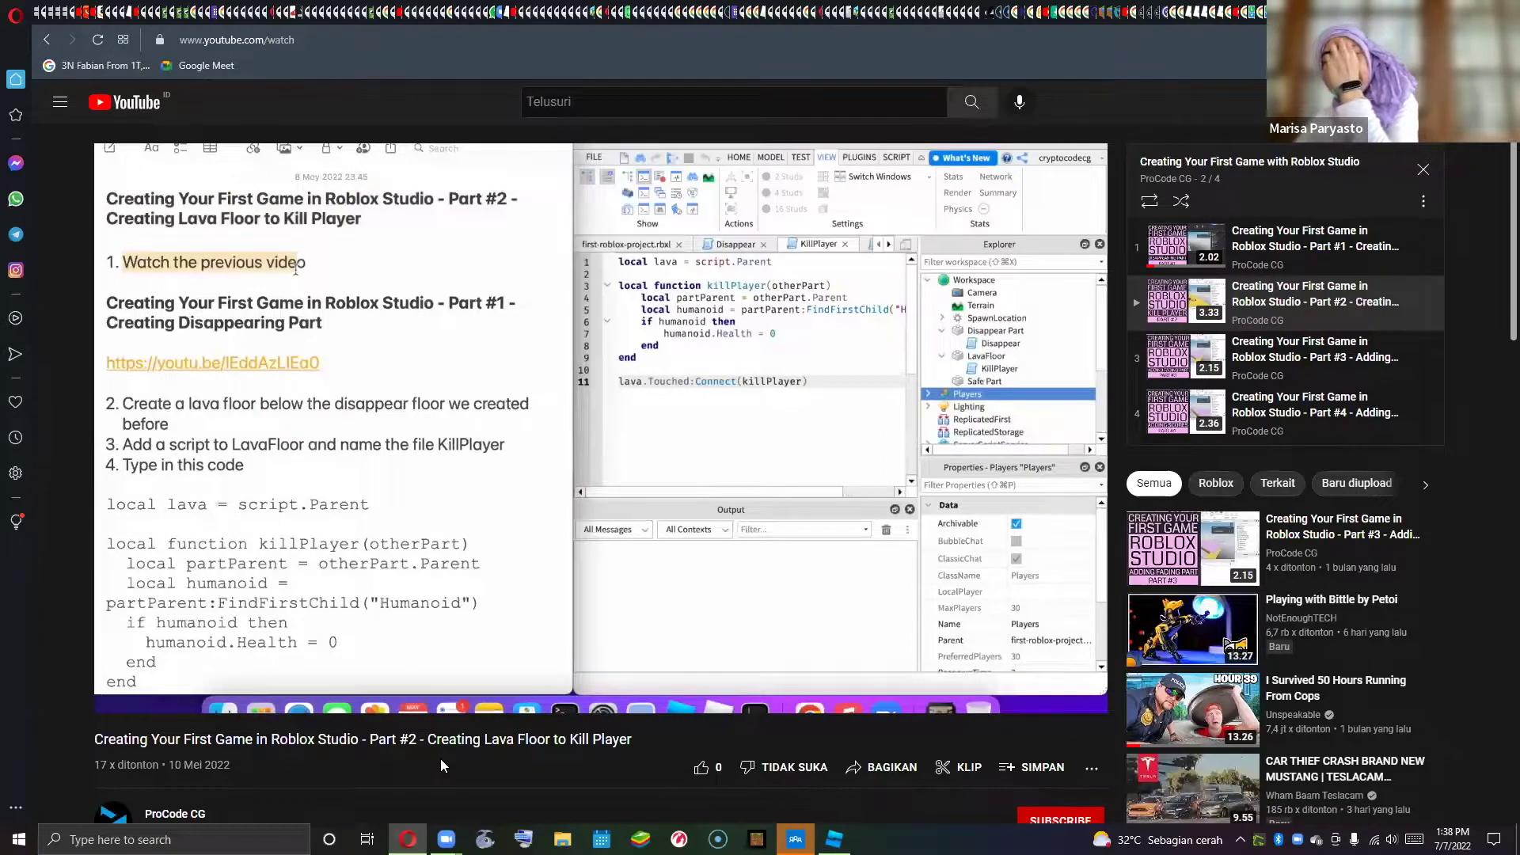
- Pause the Part #2 lava floor video, reopen the Part #1 video and pause it at the instruction about adding parts
key("space")
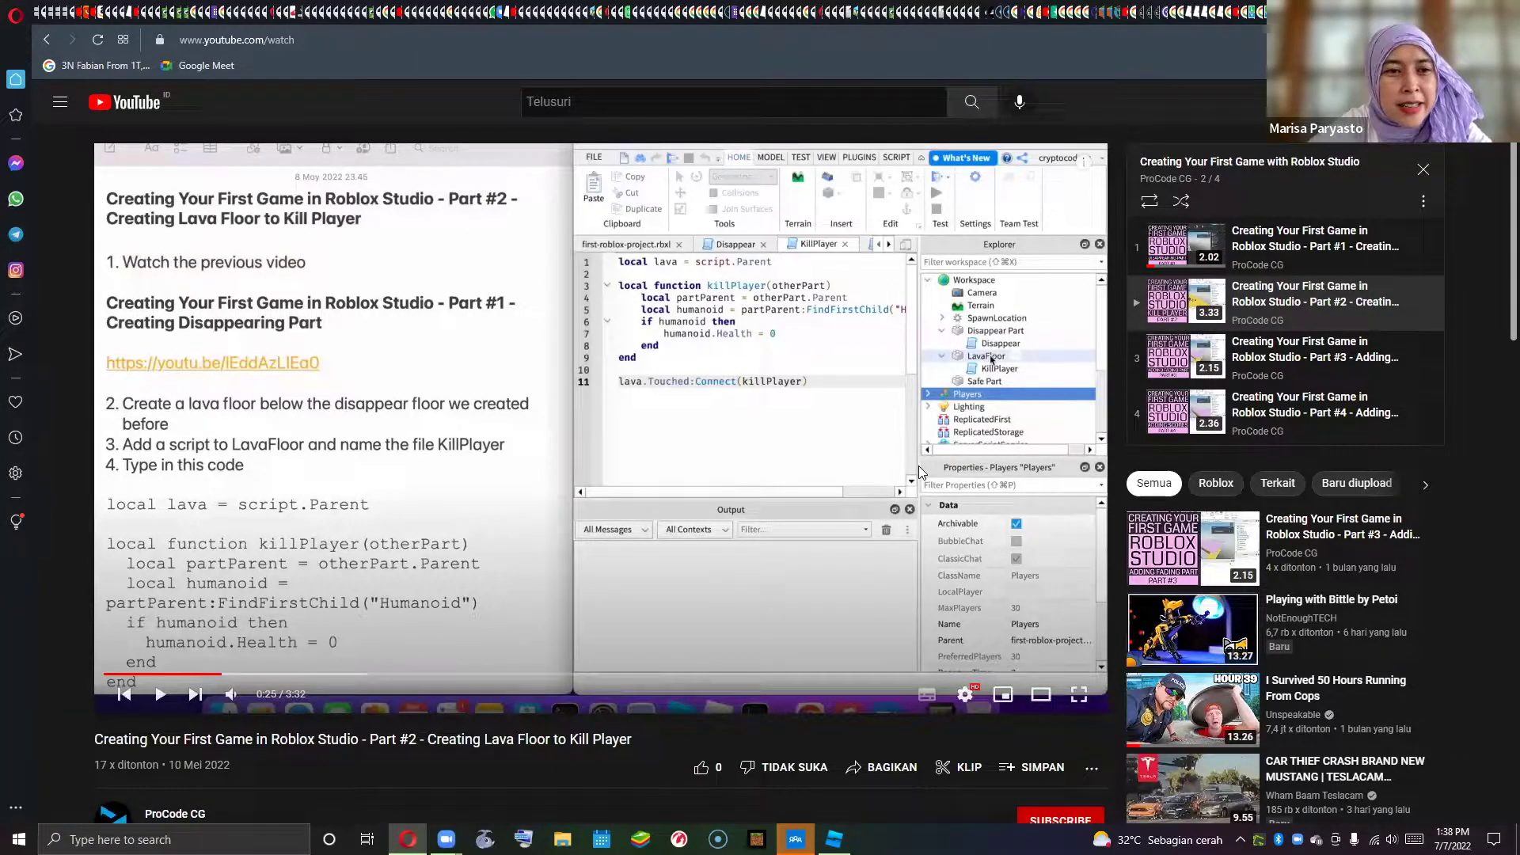
left_click(1185, 254)
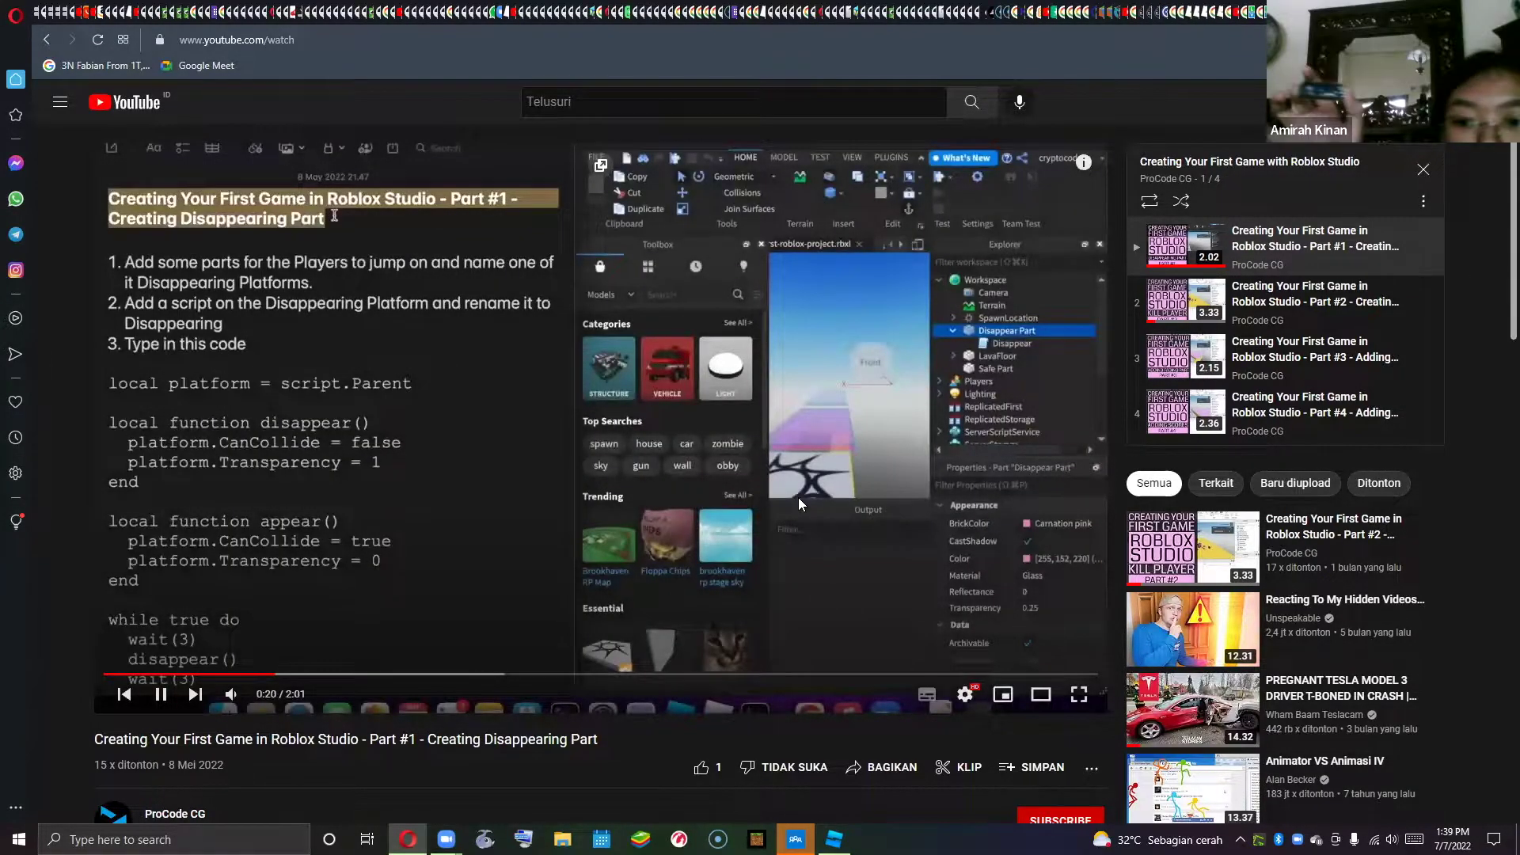
left_click(689, 376)
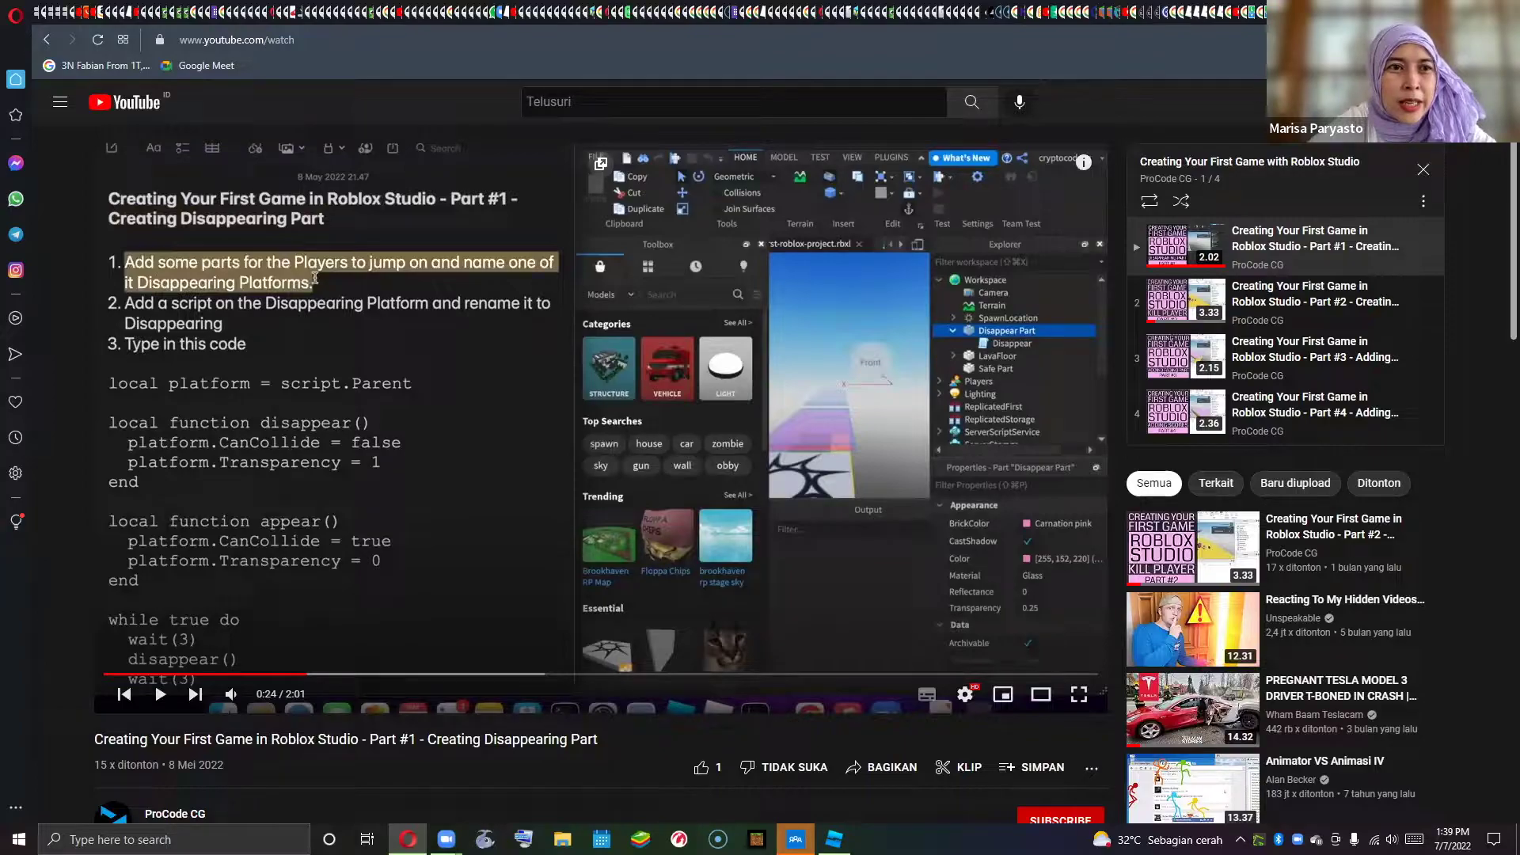
- Switch back to Roblox Studio and scale the block into a flat, roughly square platform beside the spawn platform
key("alt+Tab")
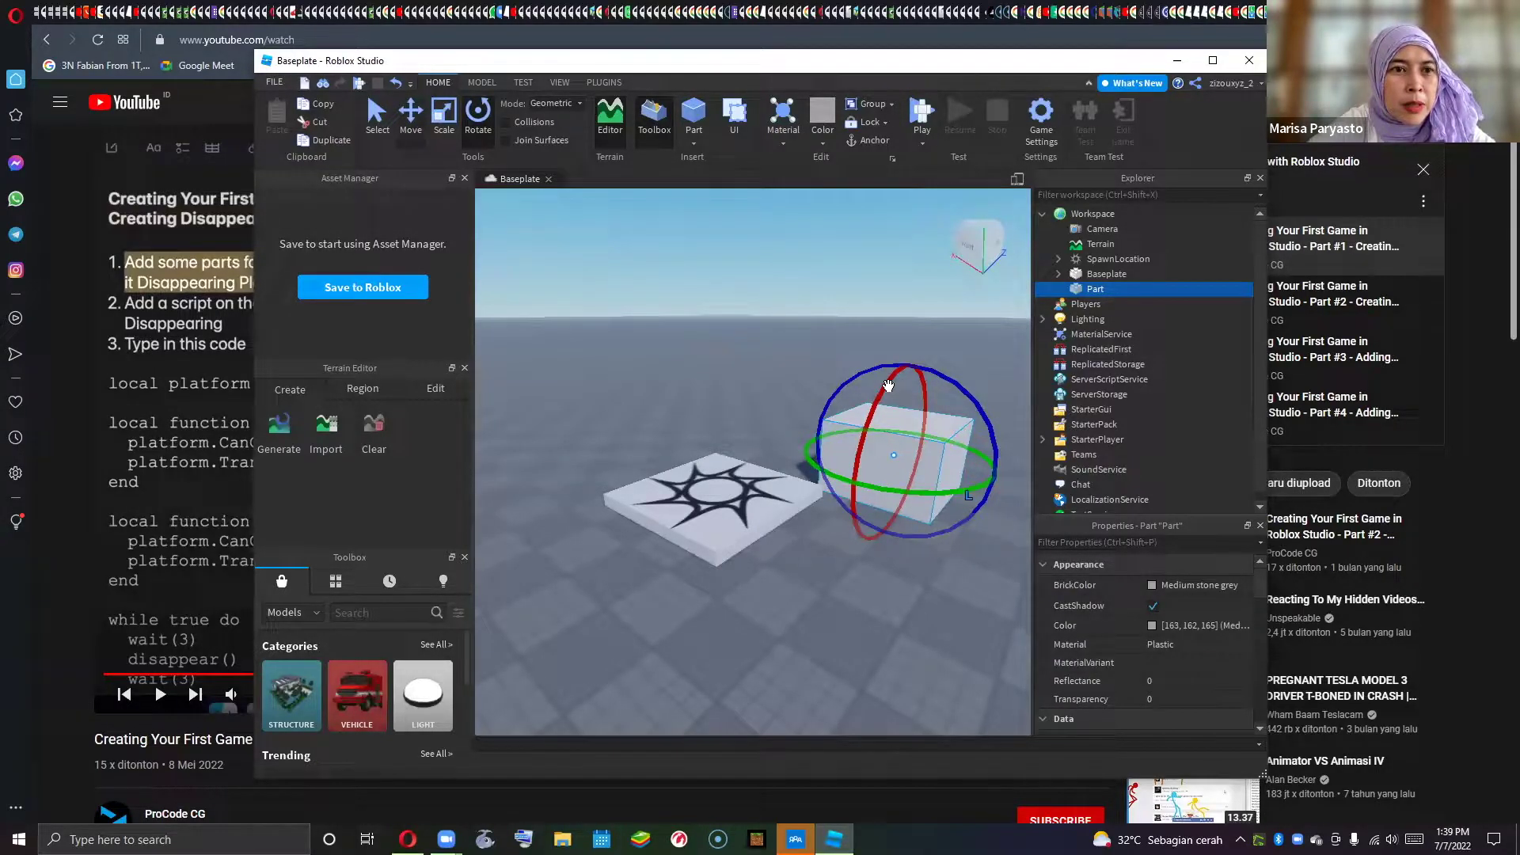
key("ctrl+3")
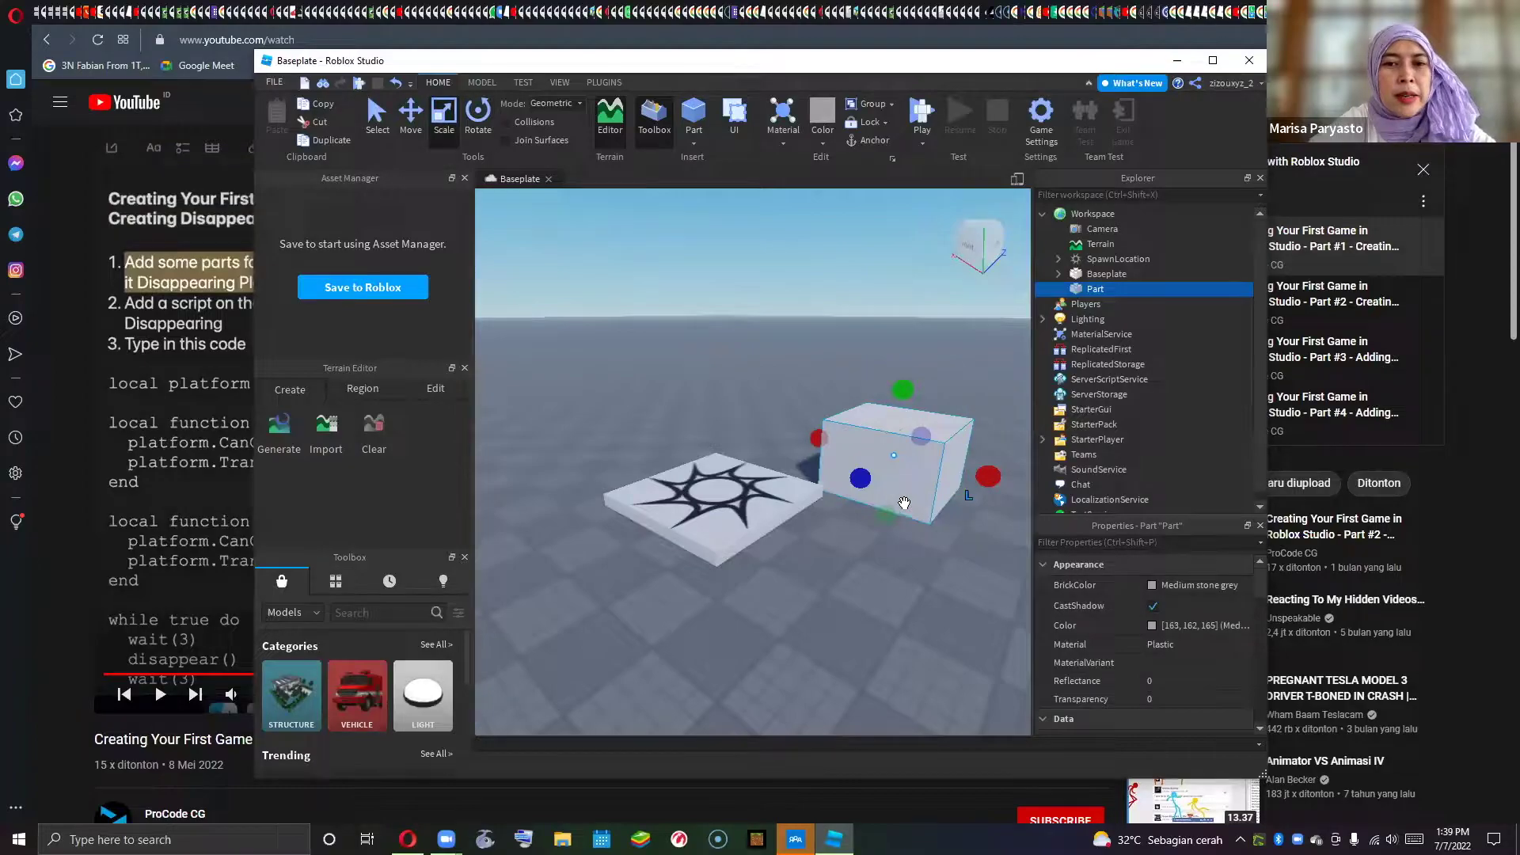
key("ctrl+z")
left_click_drag(827, 472, 908, 508)
right_click_drag(910, 510, 910, 509)
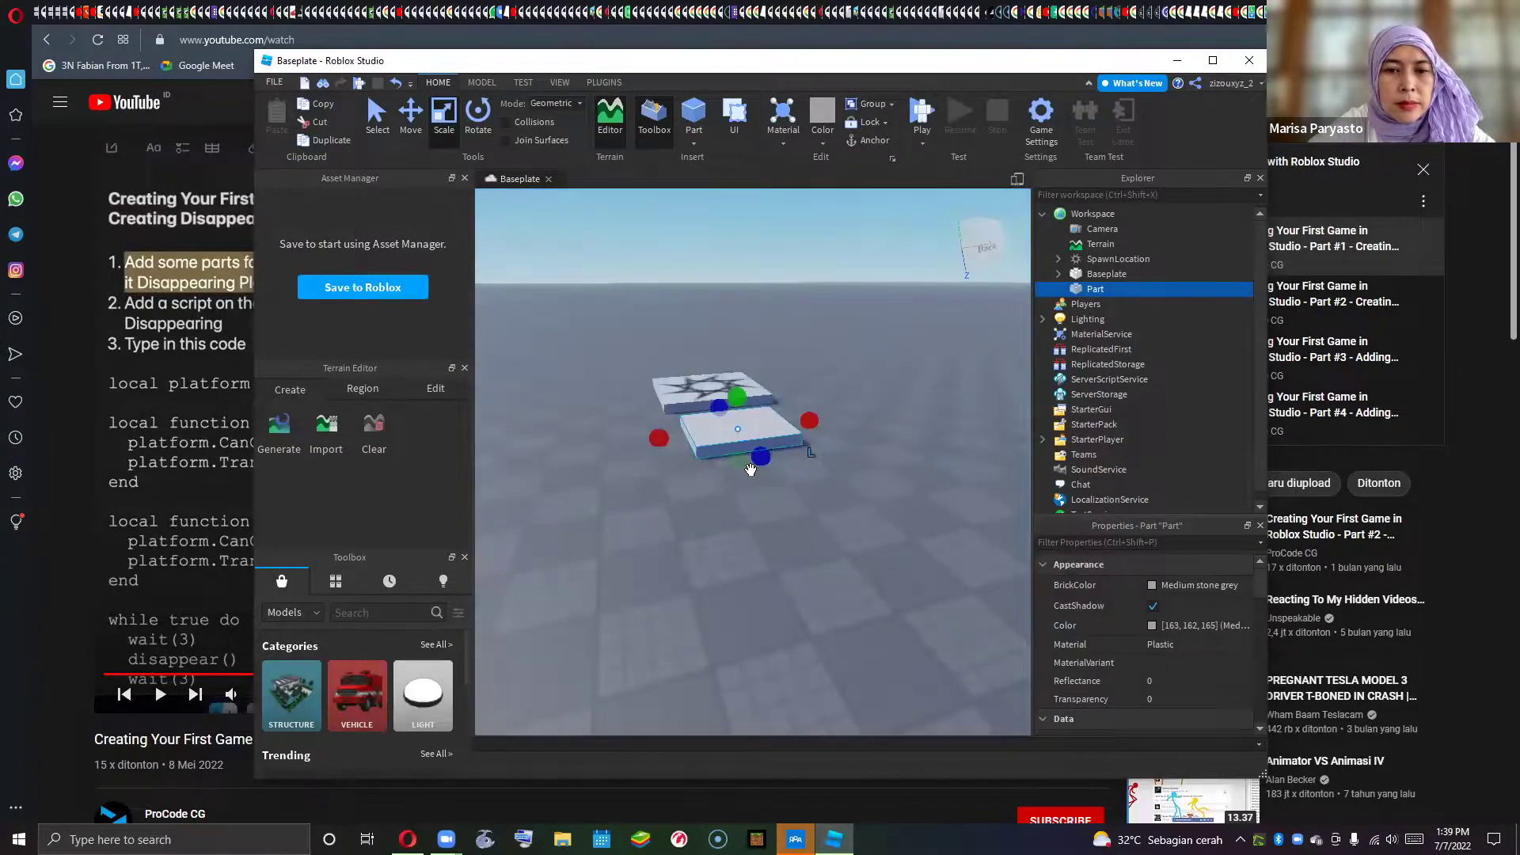
left_click_drag(761, 463, 772, 492)
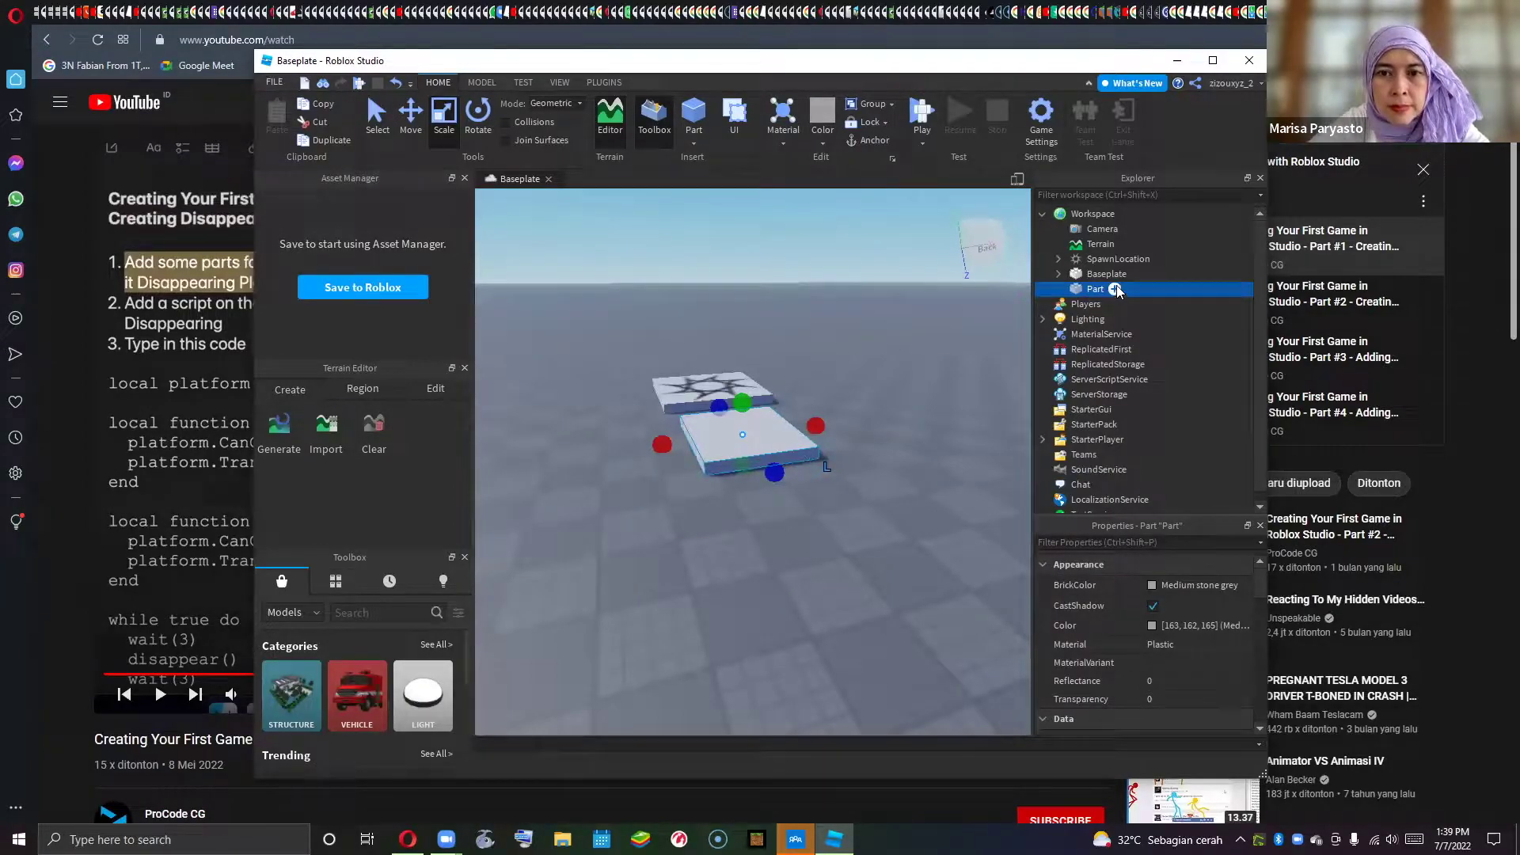
- Look through the objects that can be inserted into the part, searching for "bl", "pl" and "blo"
left_click(1114, 289)
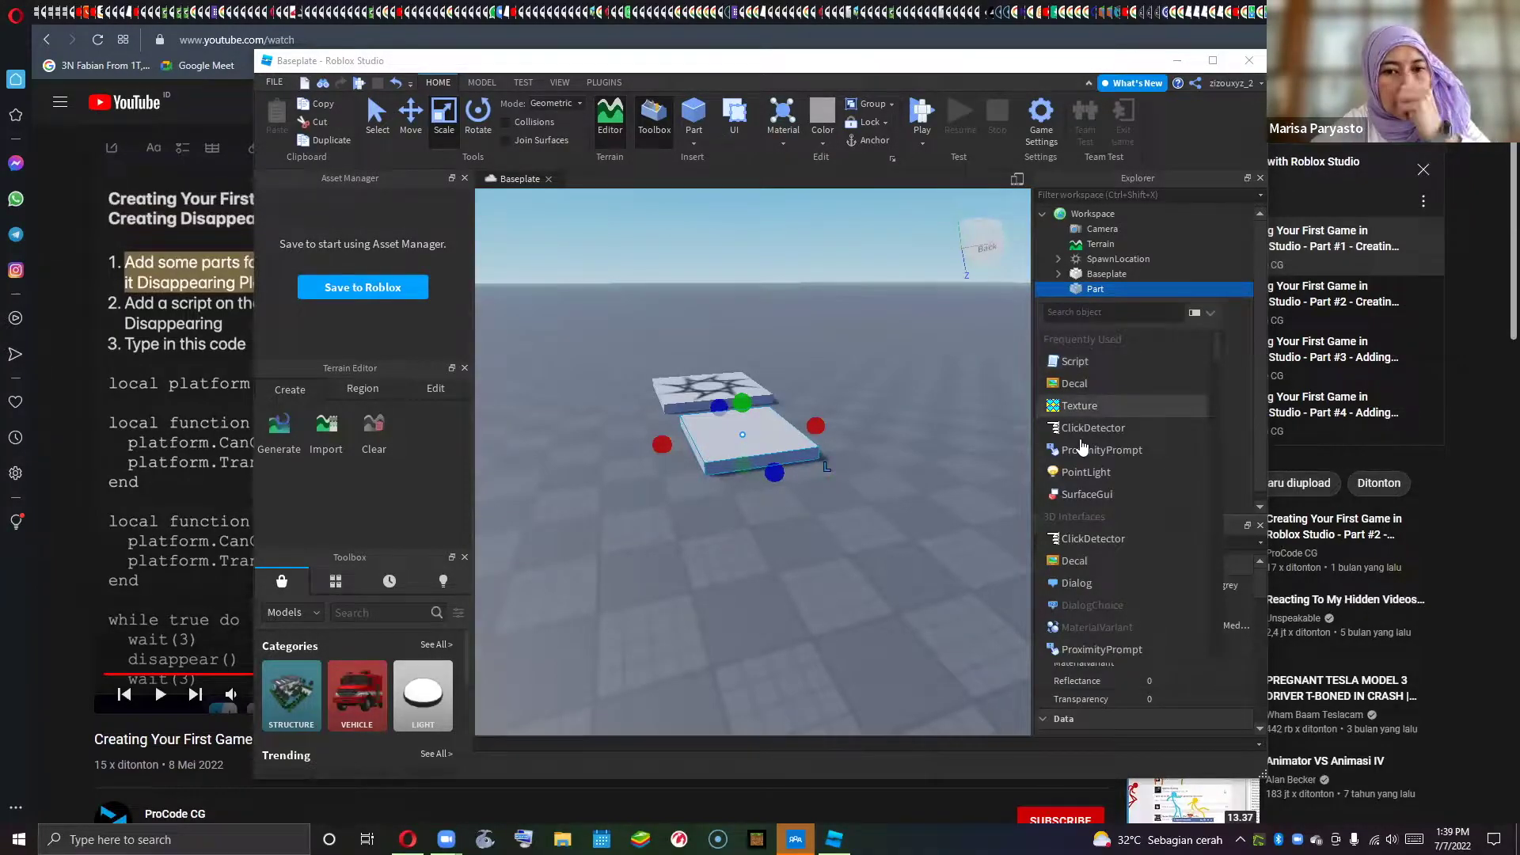
scroll(1082, 447, "down", 8)
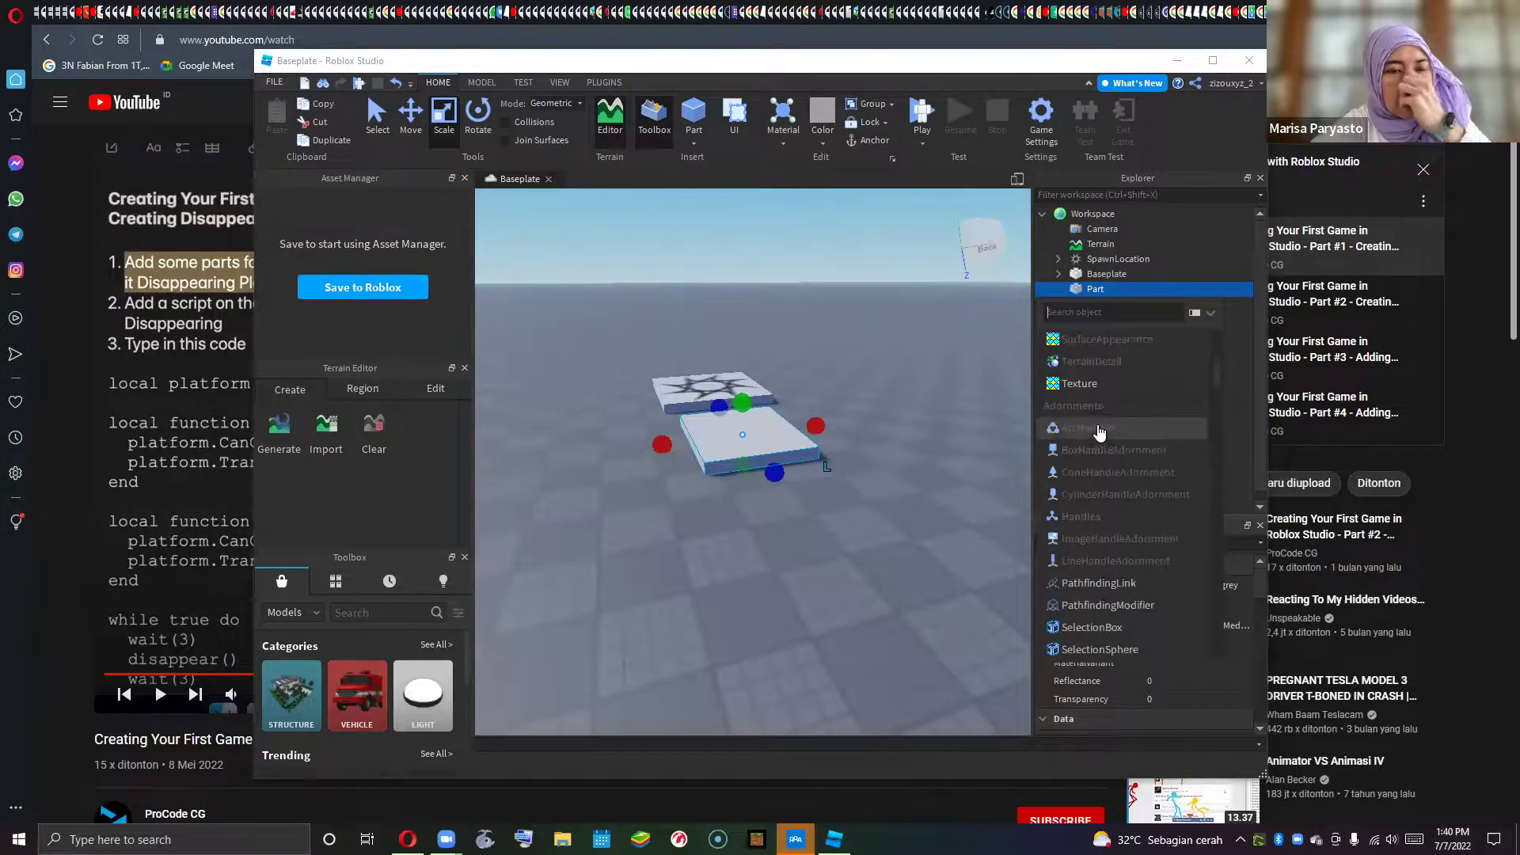
scroll(1100, 424, "down", 5)
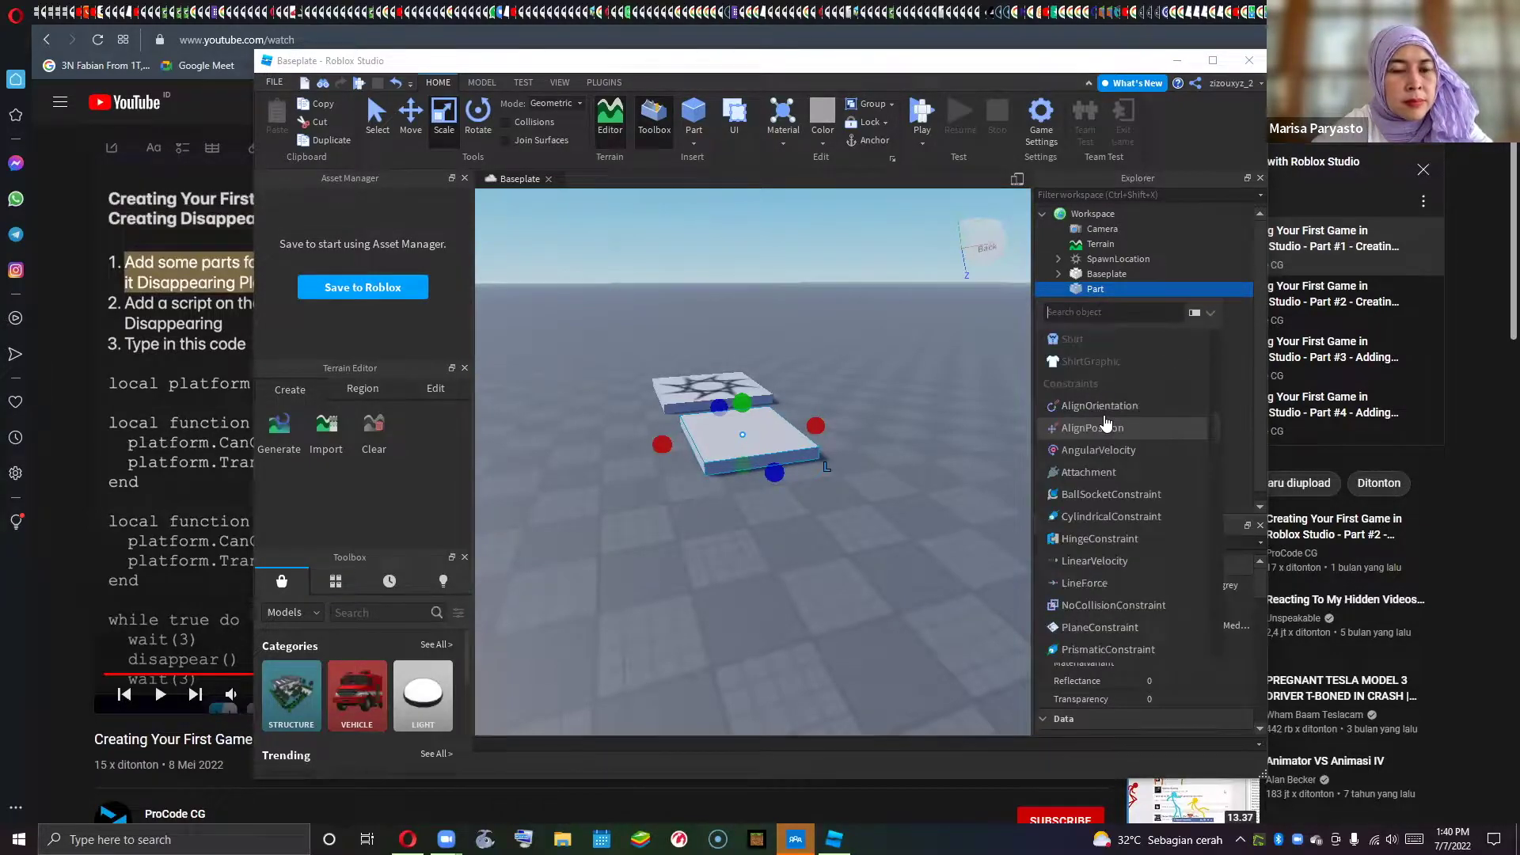
scroll(1100, 408, "up", 13)
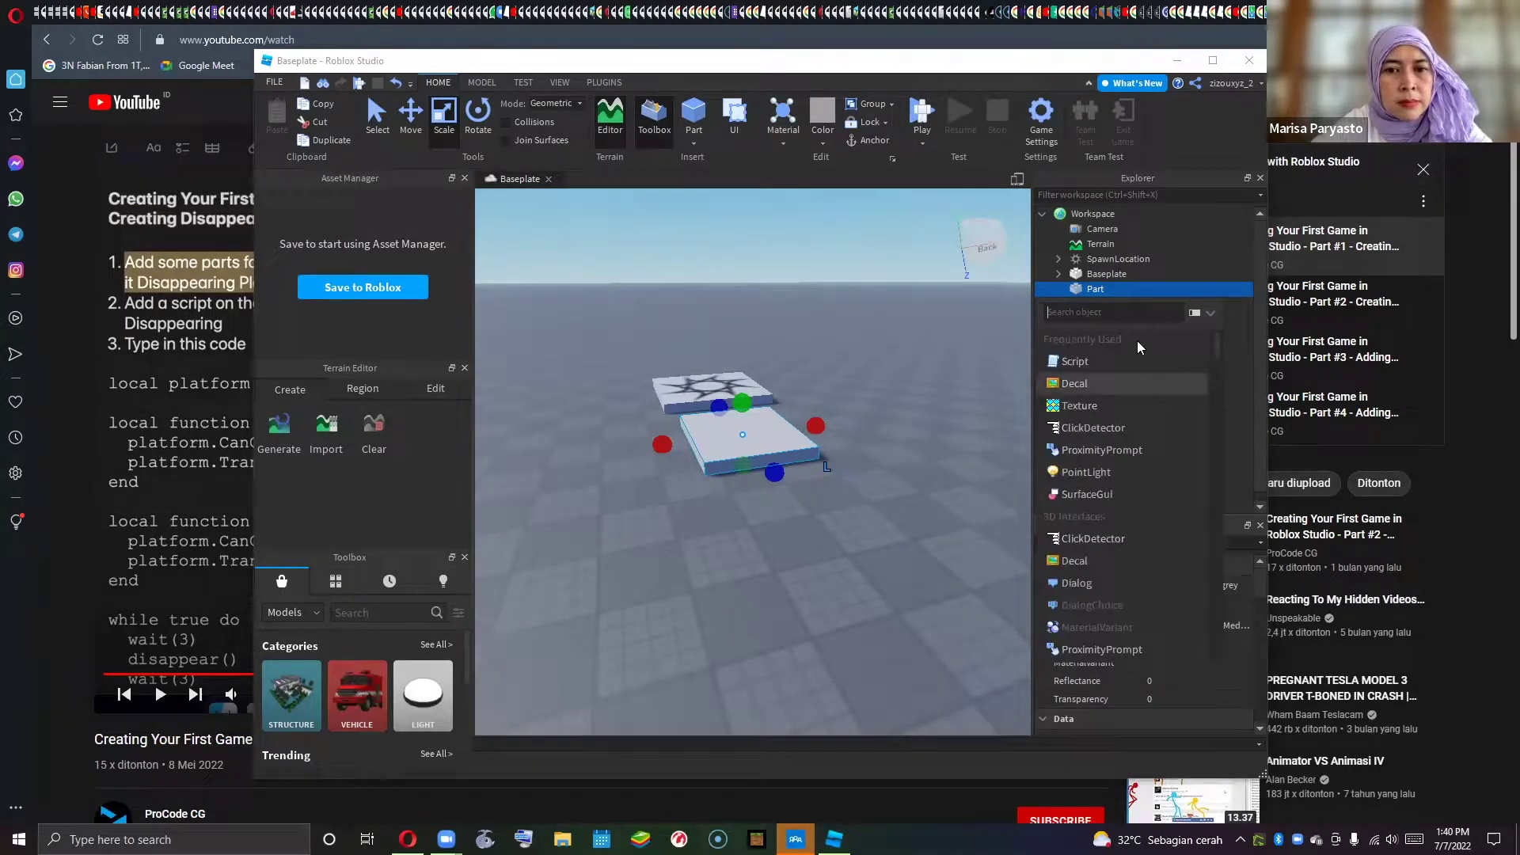
type("bl")
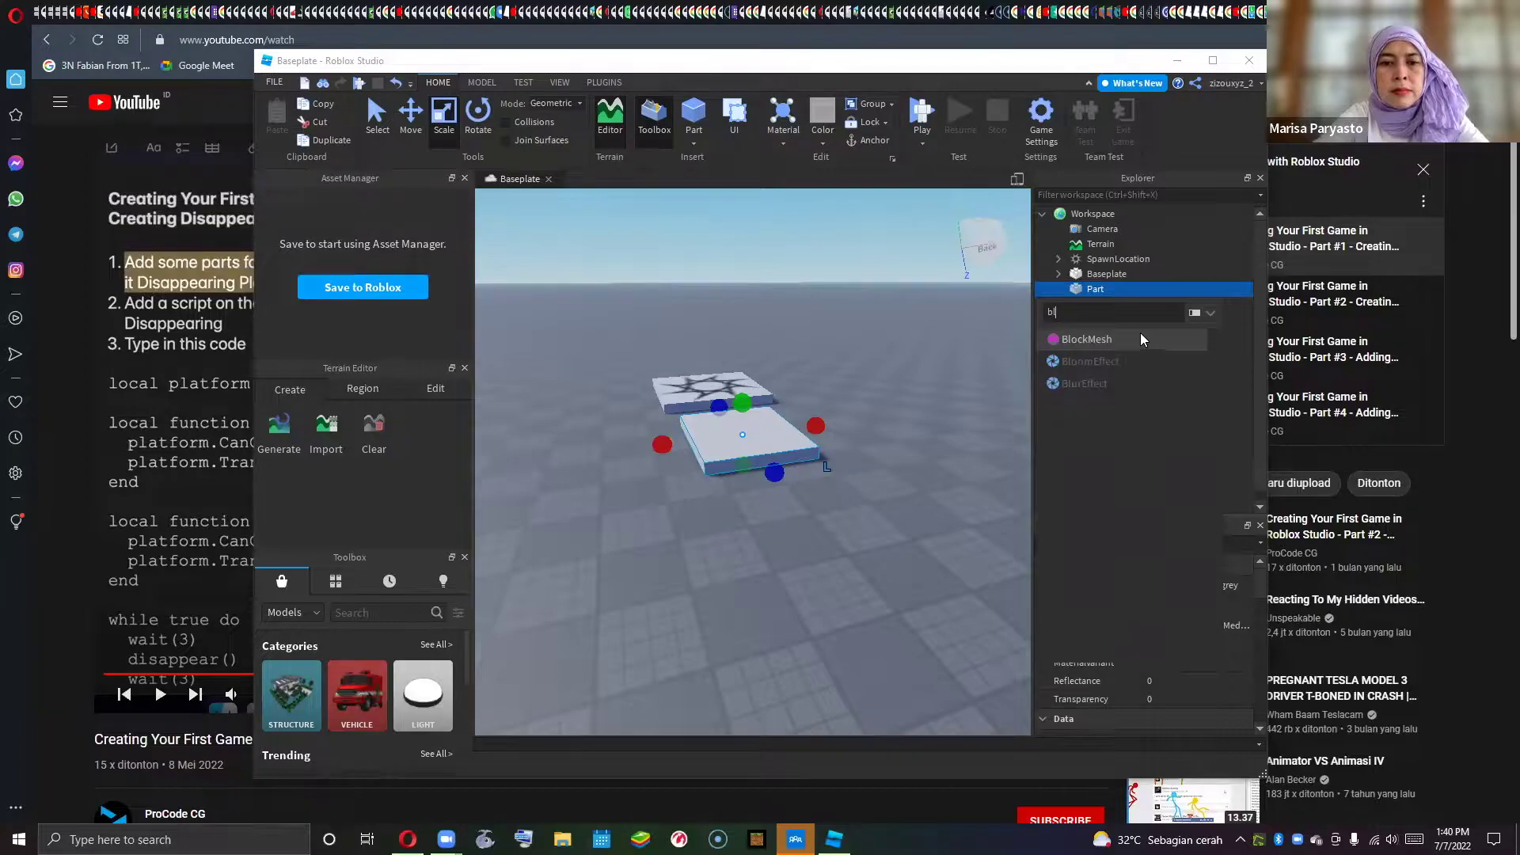
key("BackSpace")
key("BackSpace")
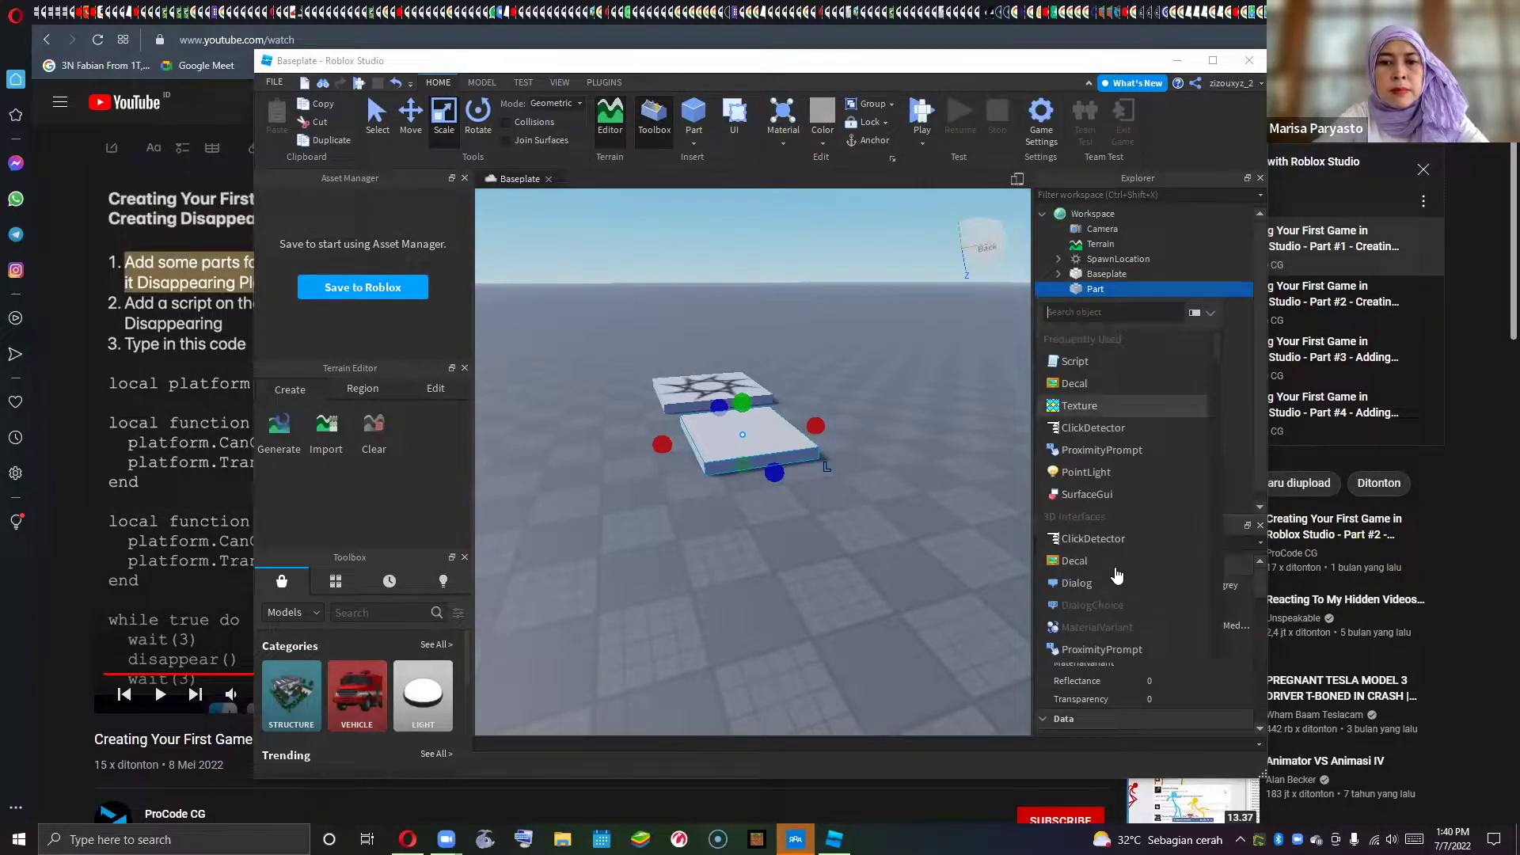
scroll(1116, 574, "down", 6)
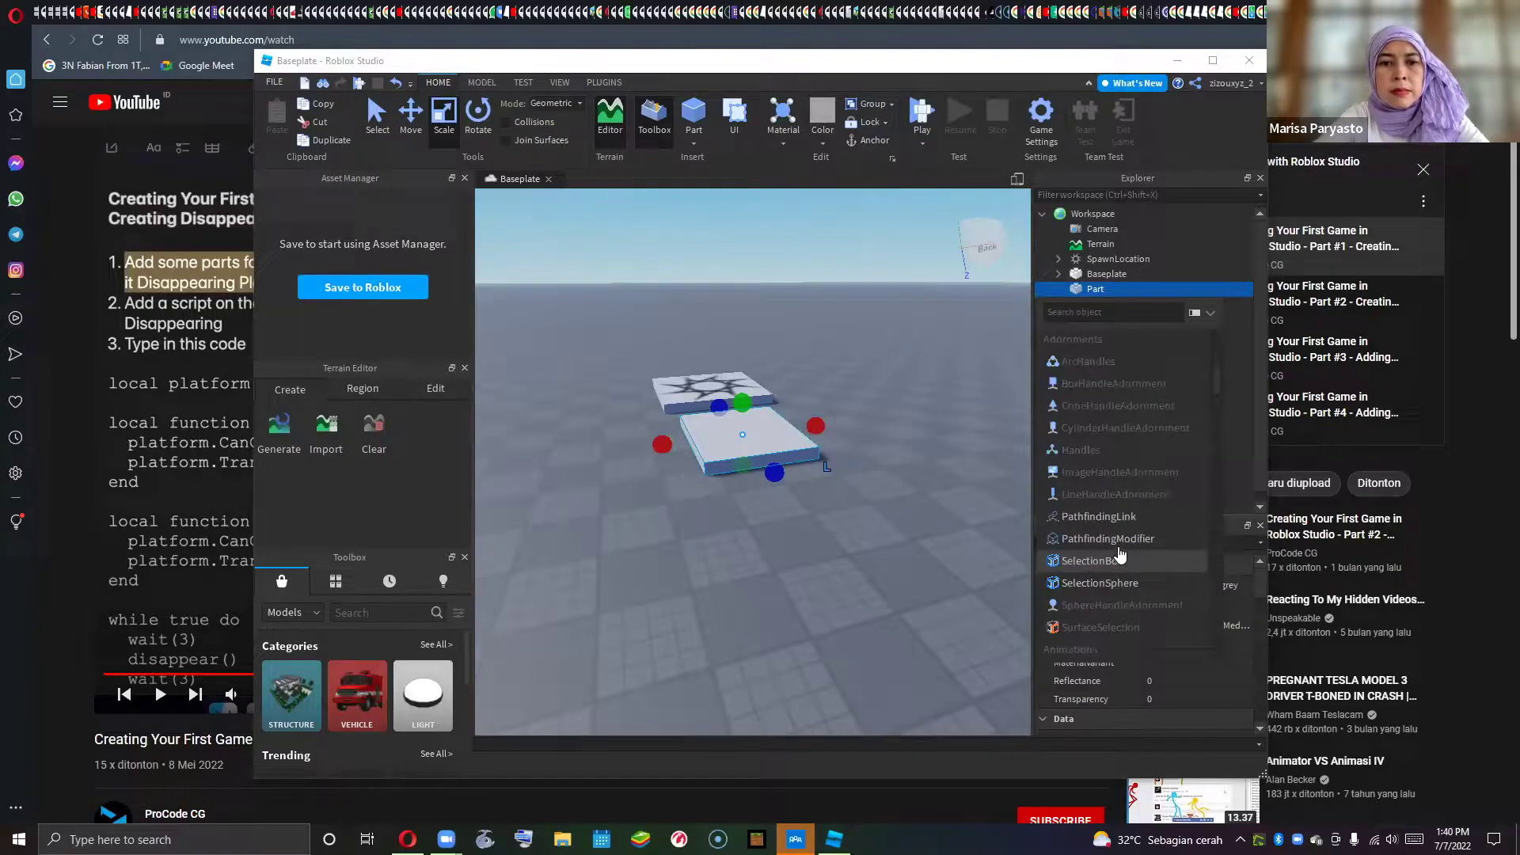
scroll(1120, 554, "down", 5)
scroll(1117, 546, "down", 10)
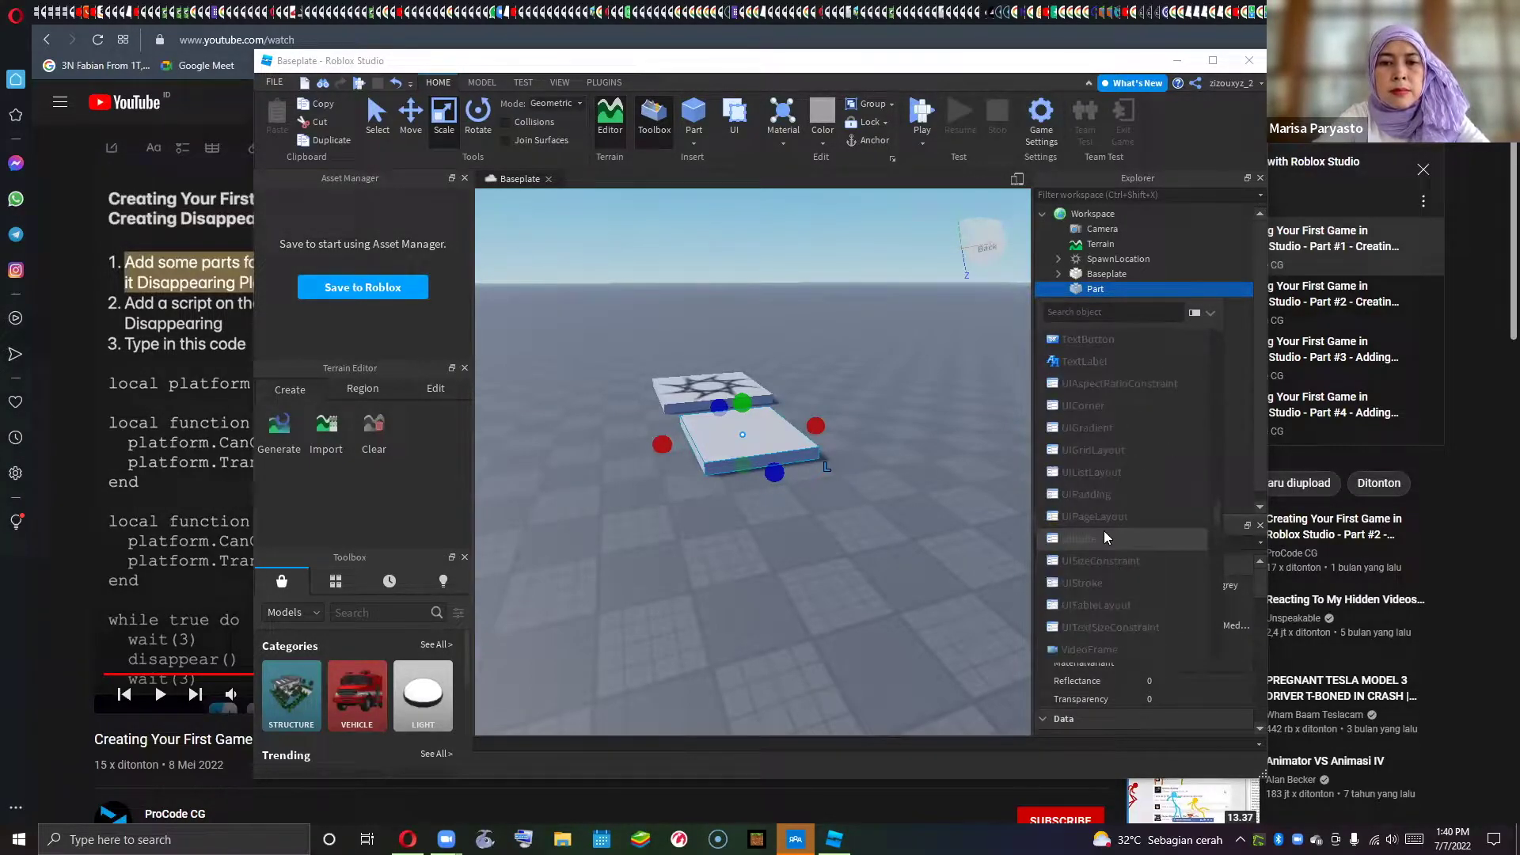
scroll(1105, 536, "up", 20)
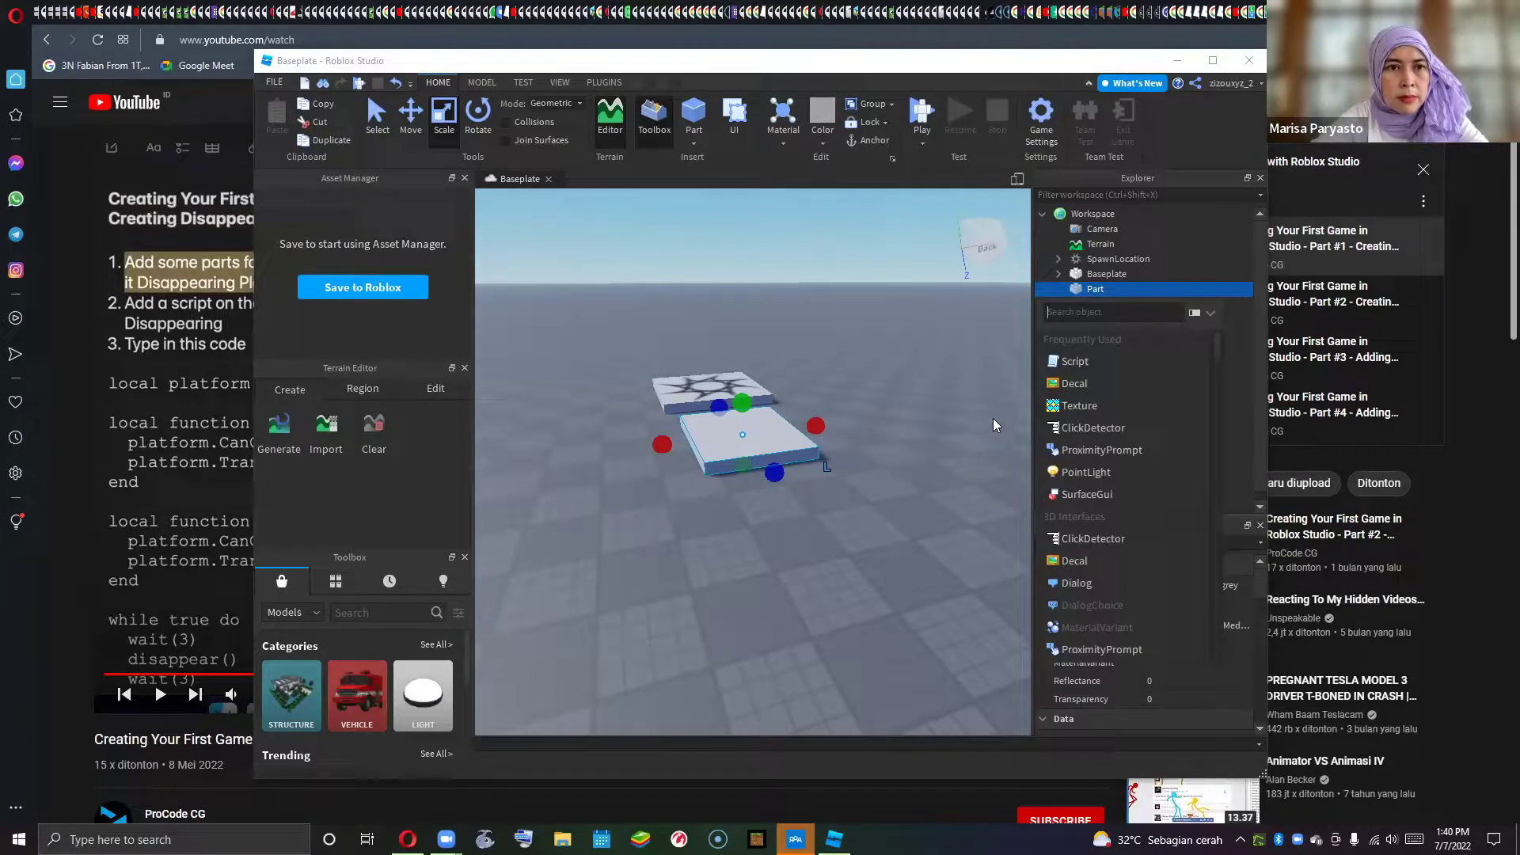
type("pl")
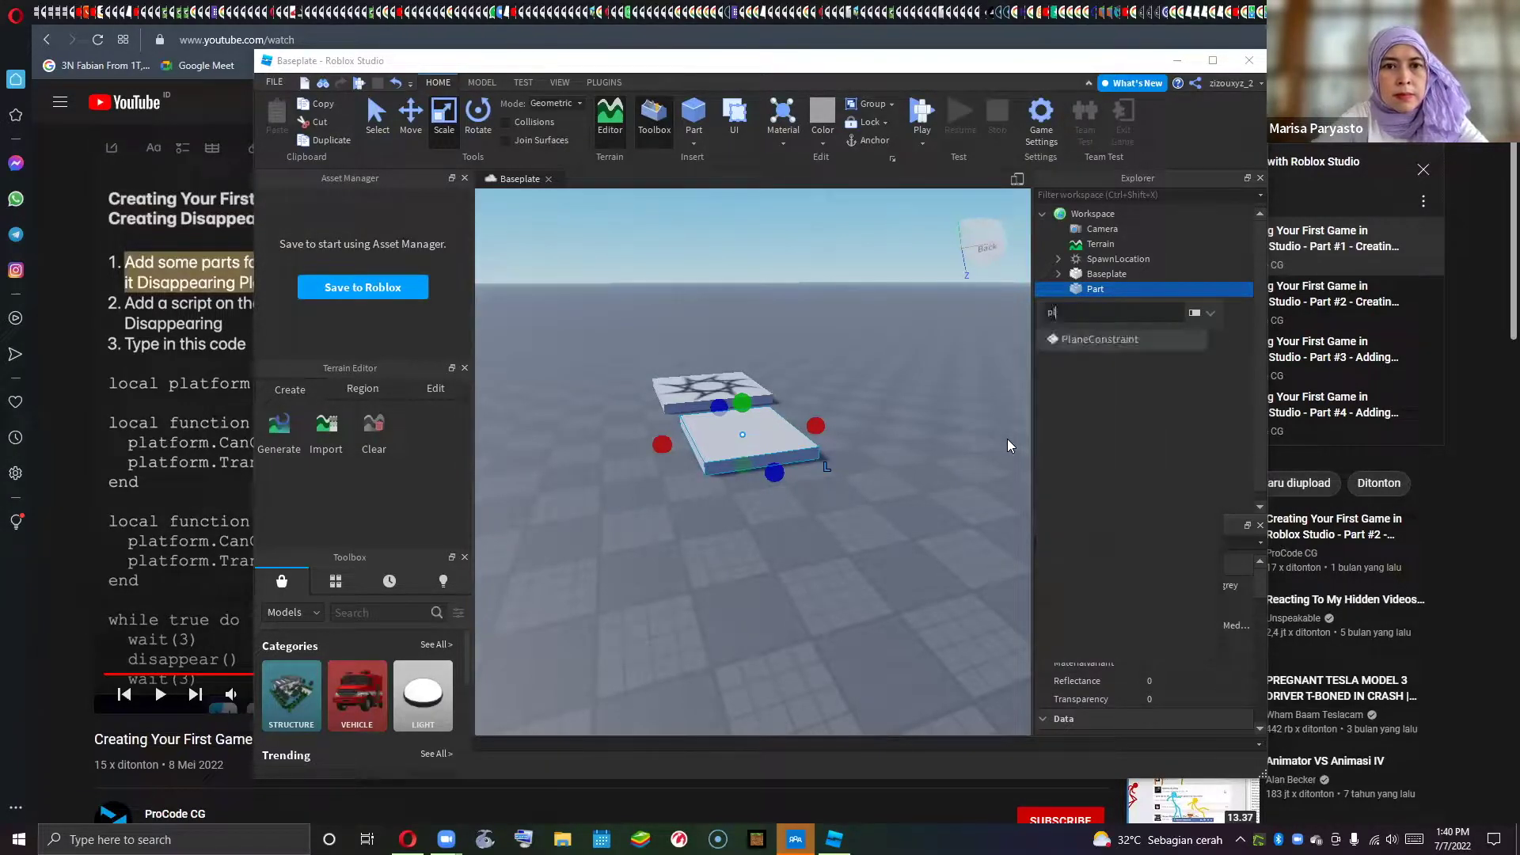
key("BackSpace")
key("BackSpace")
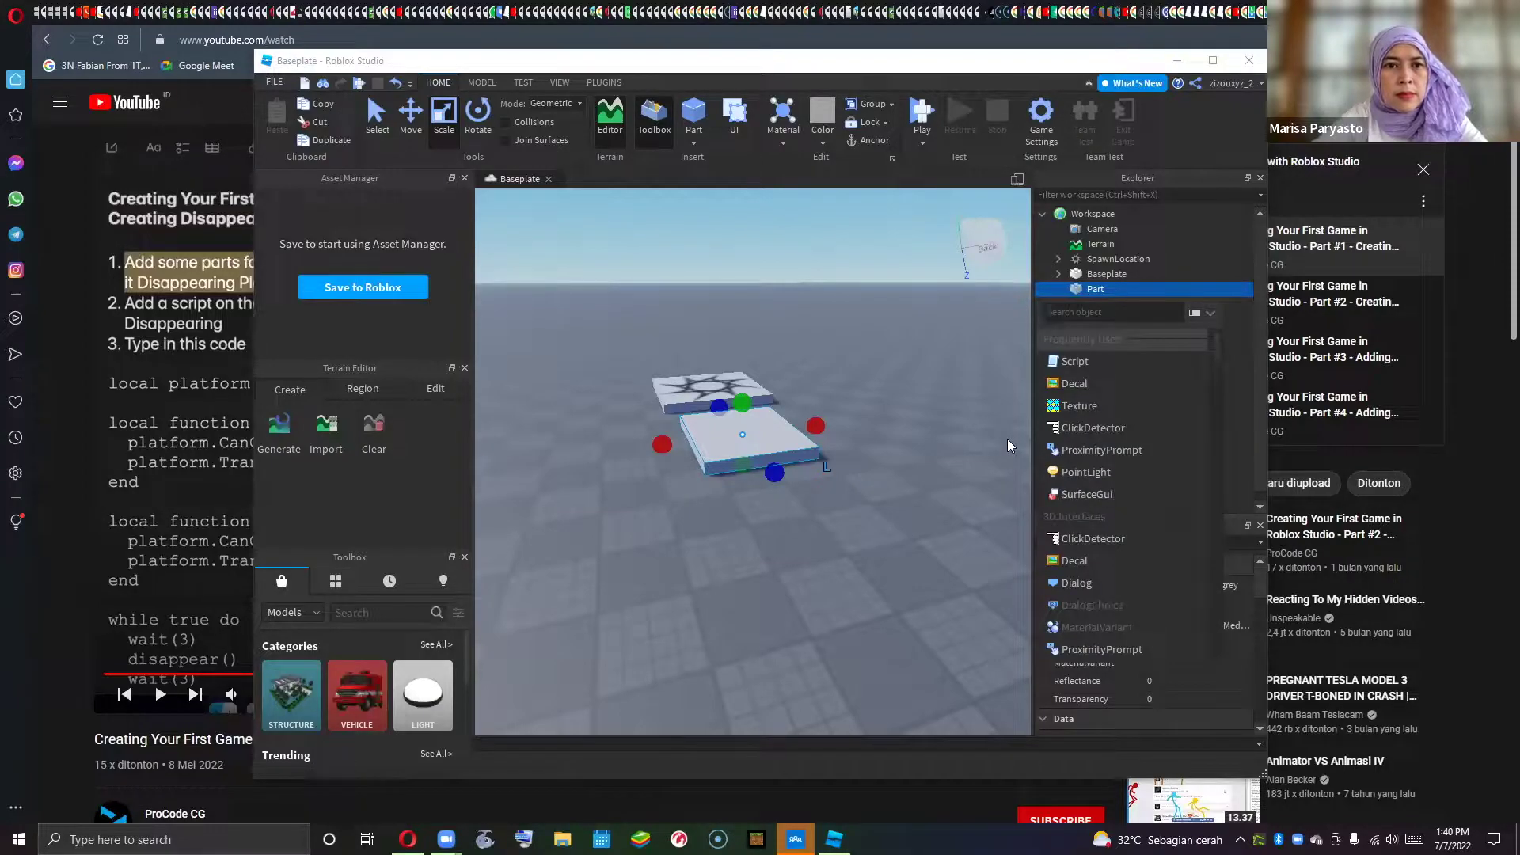
type("blo")
key("BackSpace")
key("BackSpace")
key("BackSpace")
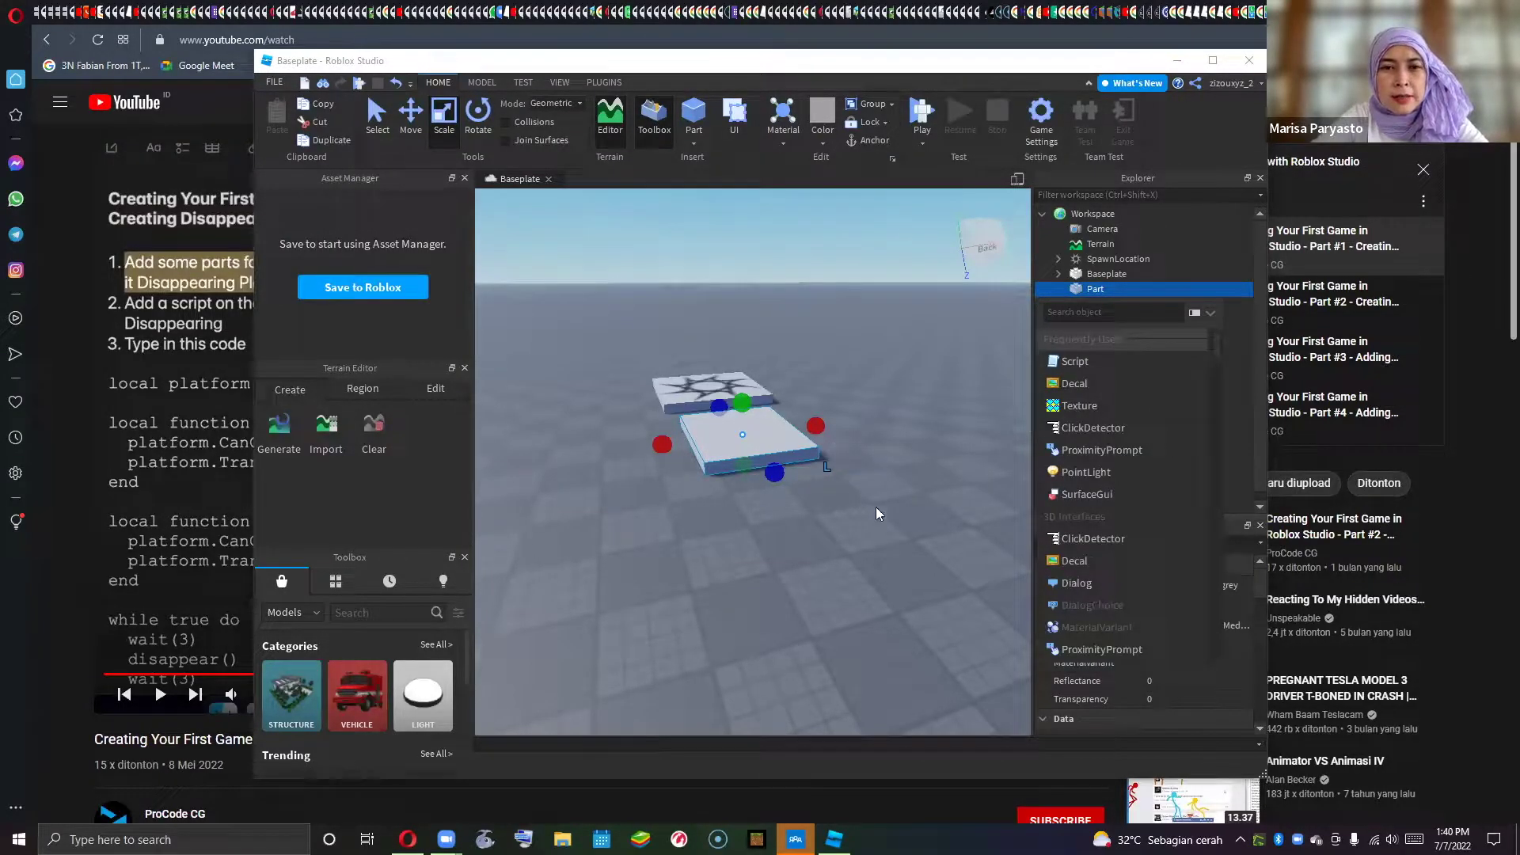
right_click_drag(870, 507, 869, 506)
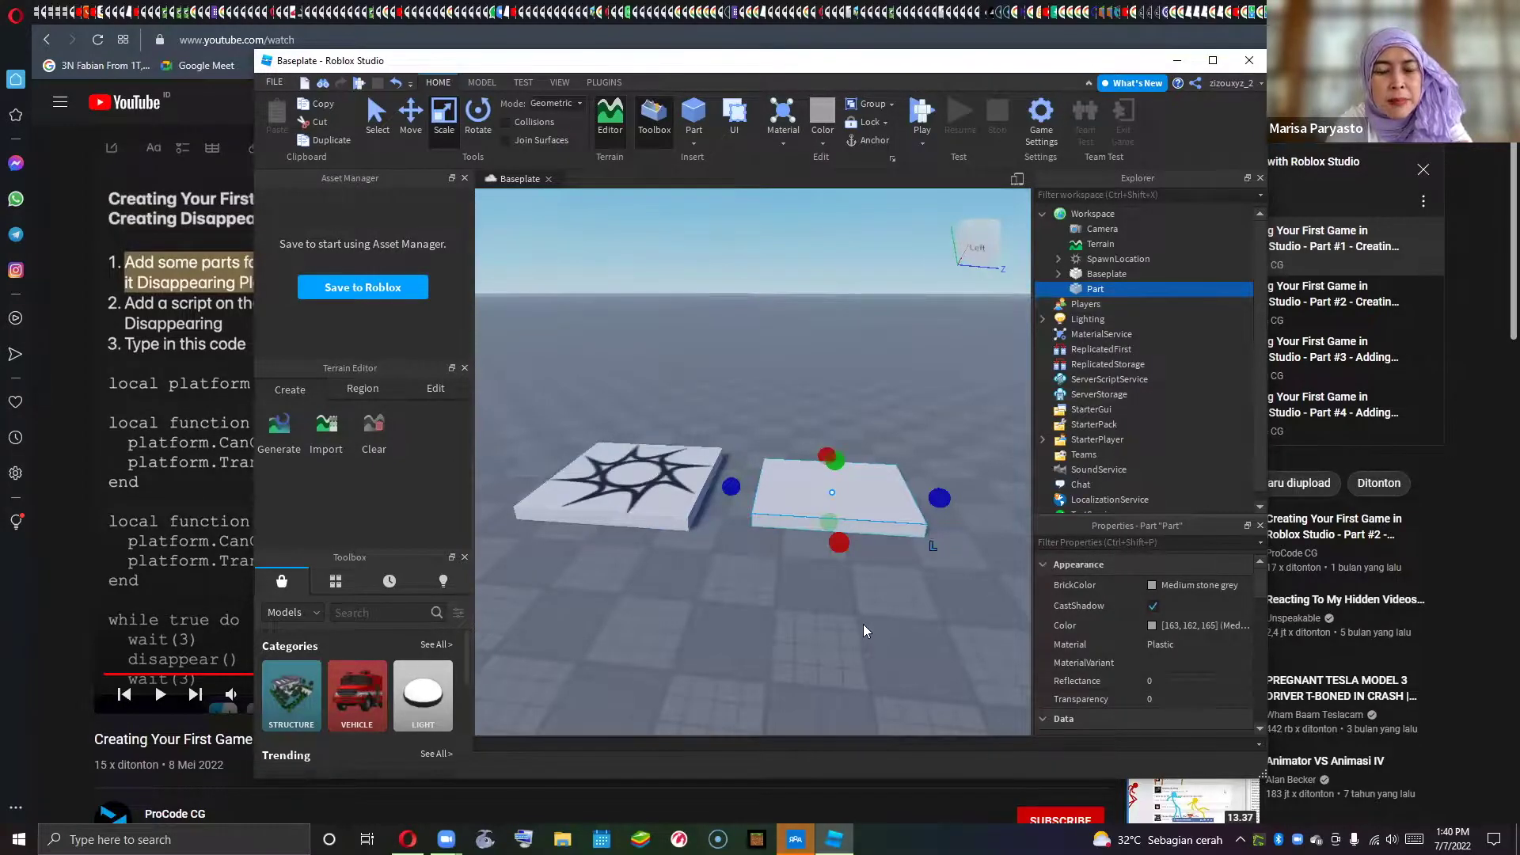
right_click_drag(926, 527, 910, 469)
scroll(1001, 329, "down", 3)
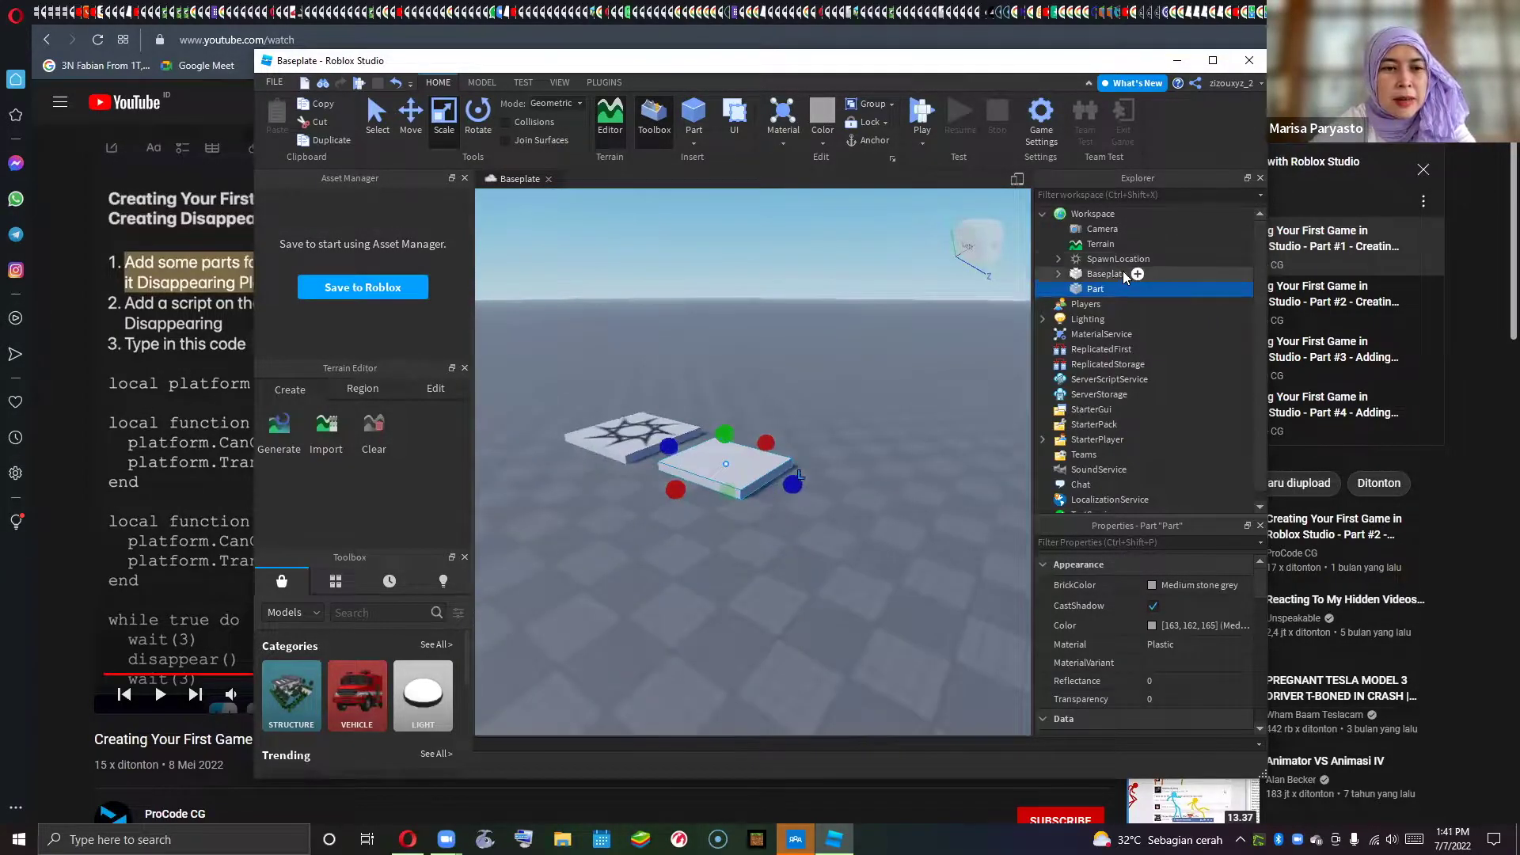
left_click(1137, 274)
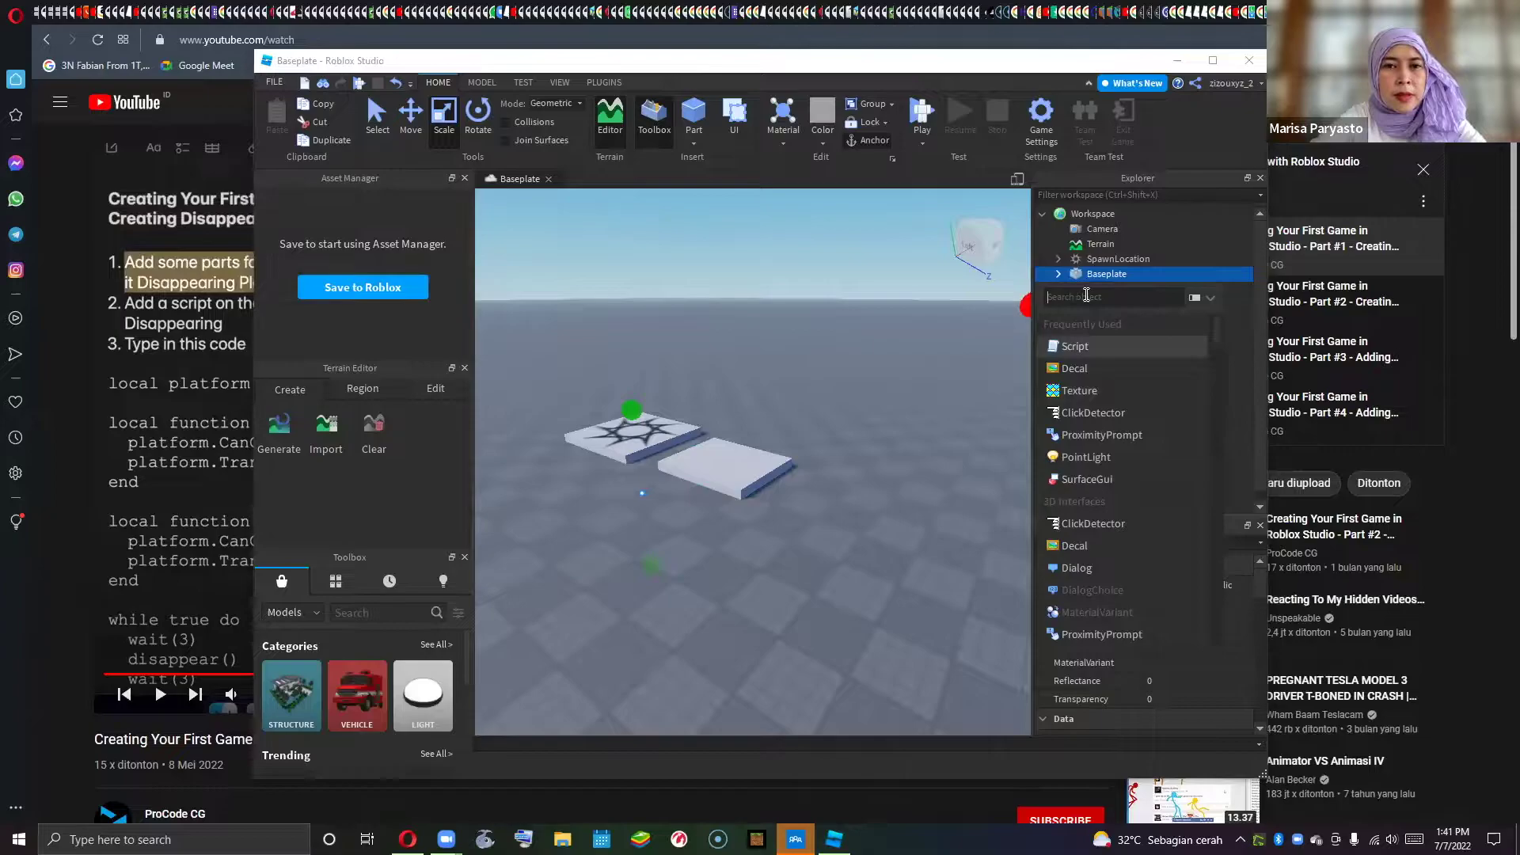
left_click(959, 326)
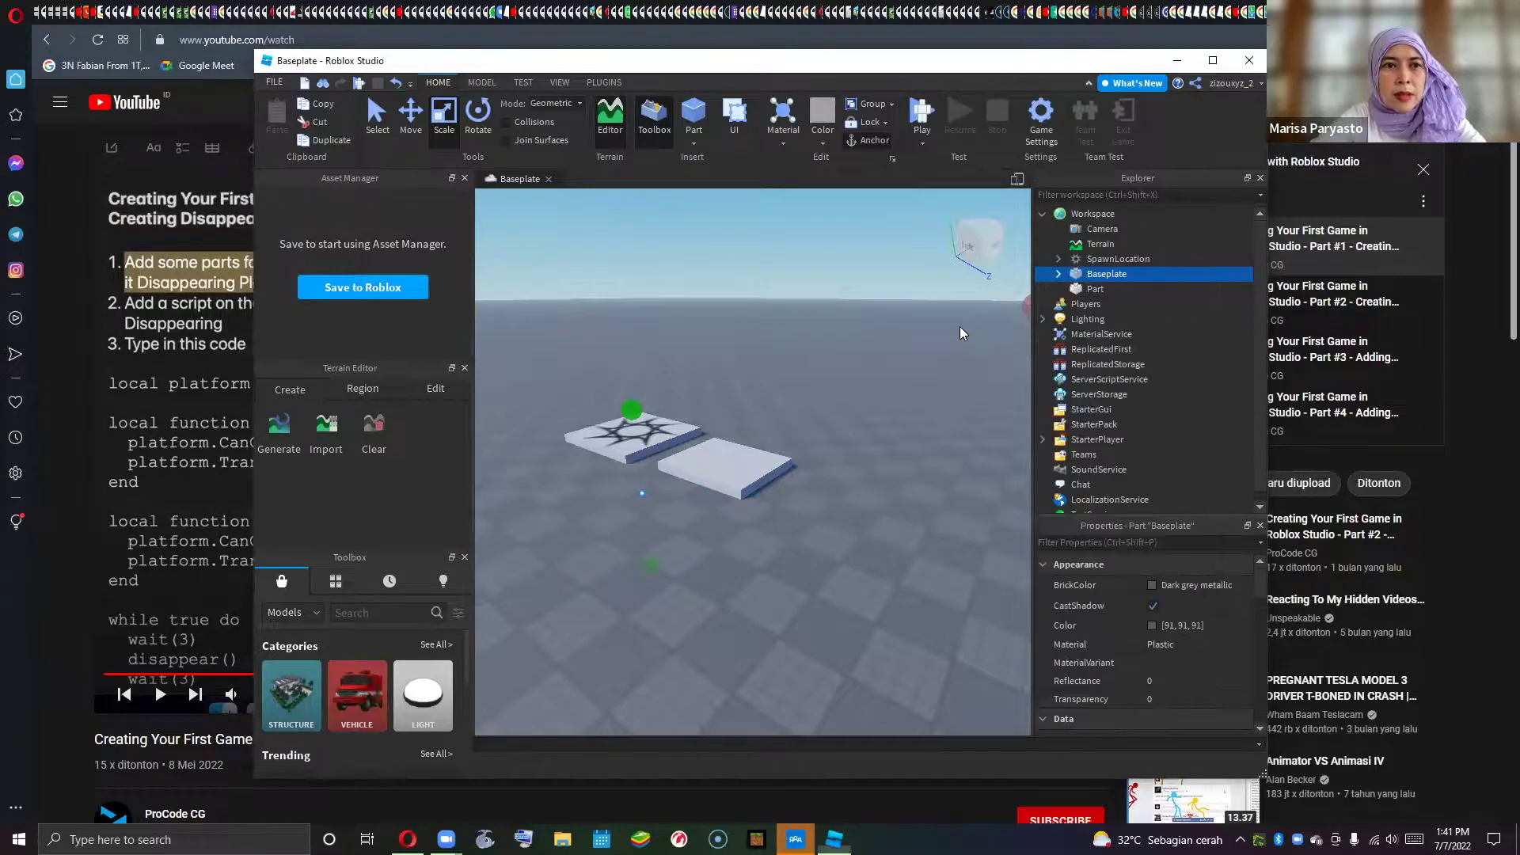
left_click(767, 409)
- Search the objects insertable into Workspace for "par" and add a new Part
right_click_drag(767, 407, 767, 408)
scroll(766, 407, "up", 3)
scroll(766, 412, "down", 3)
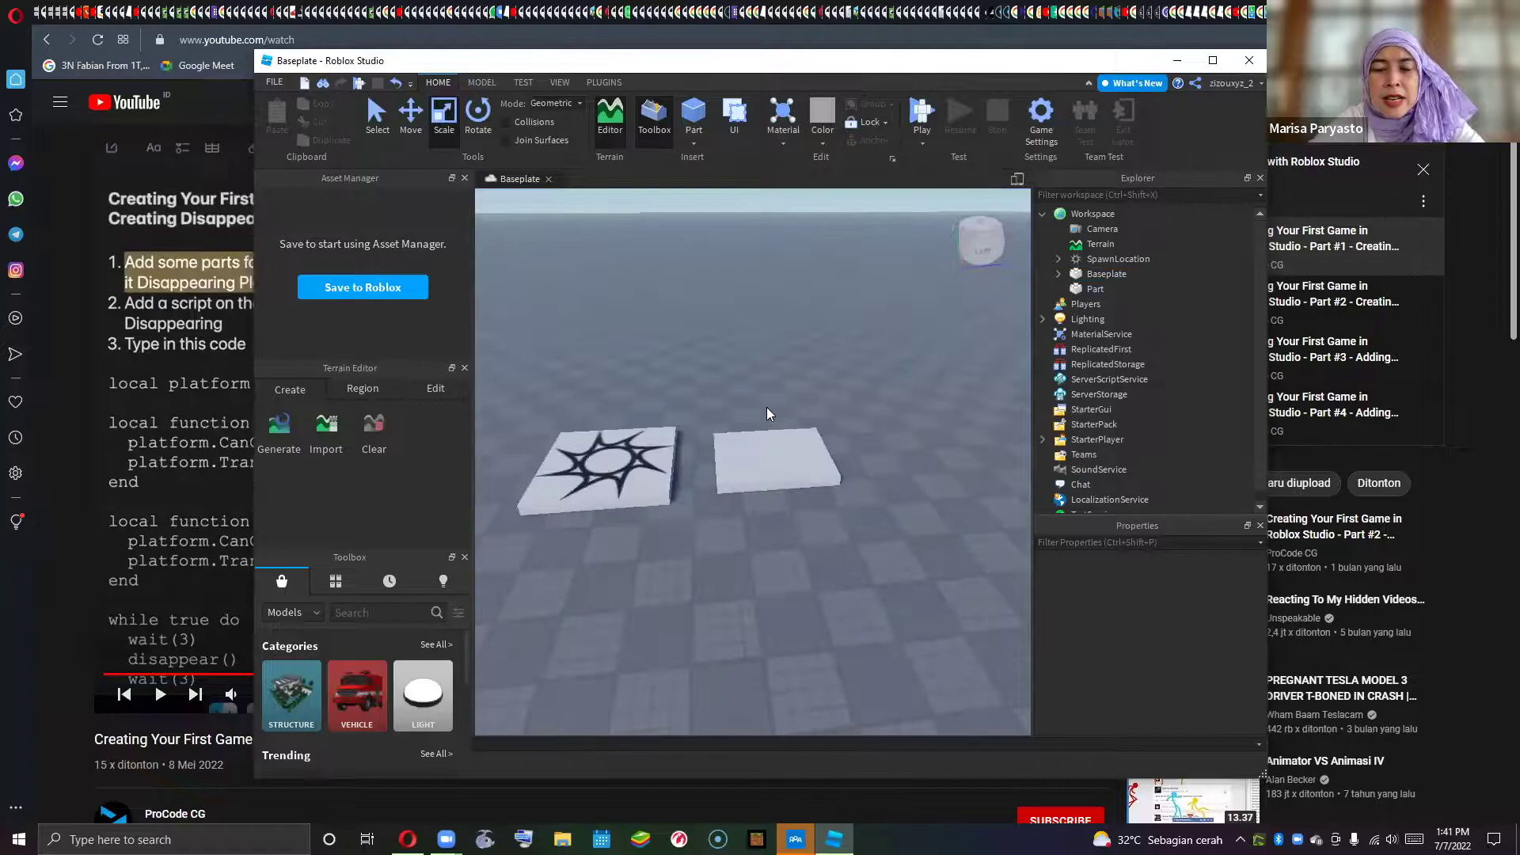
key("d")
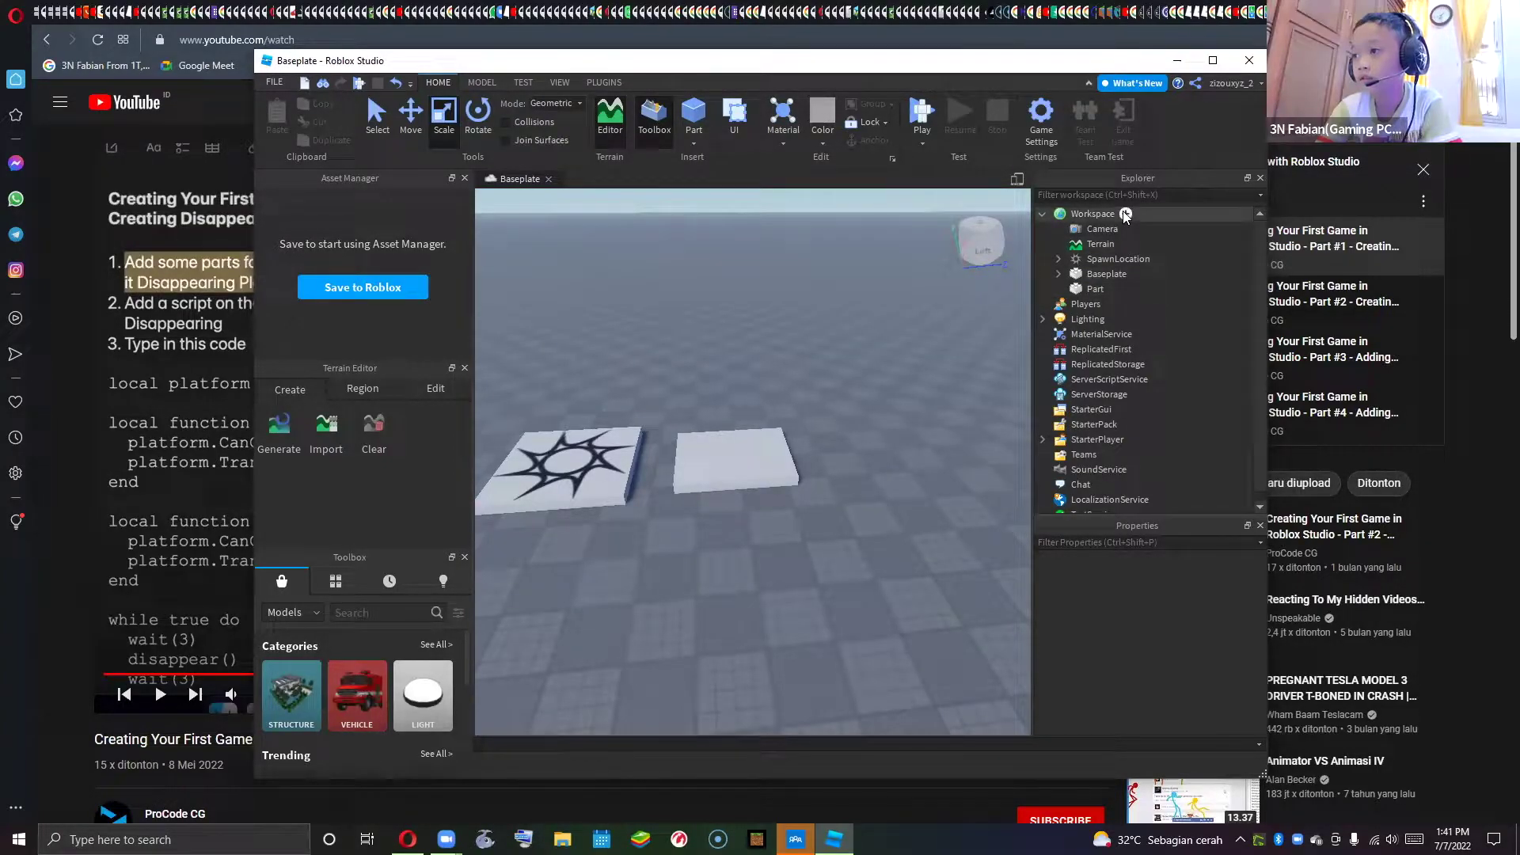
left_click(1125, 214)
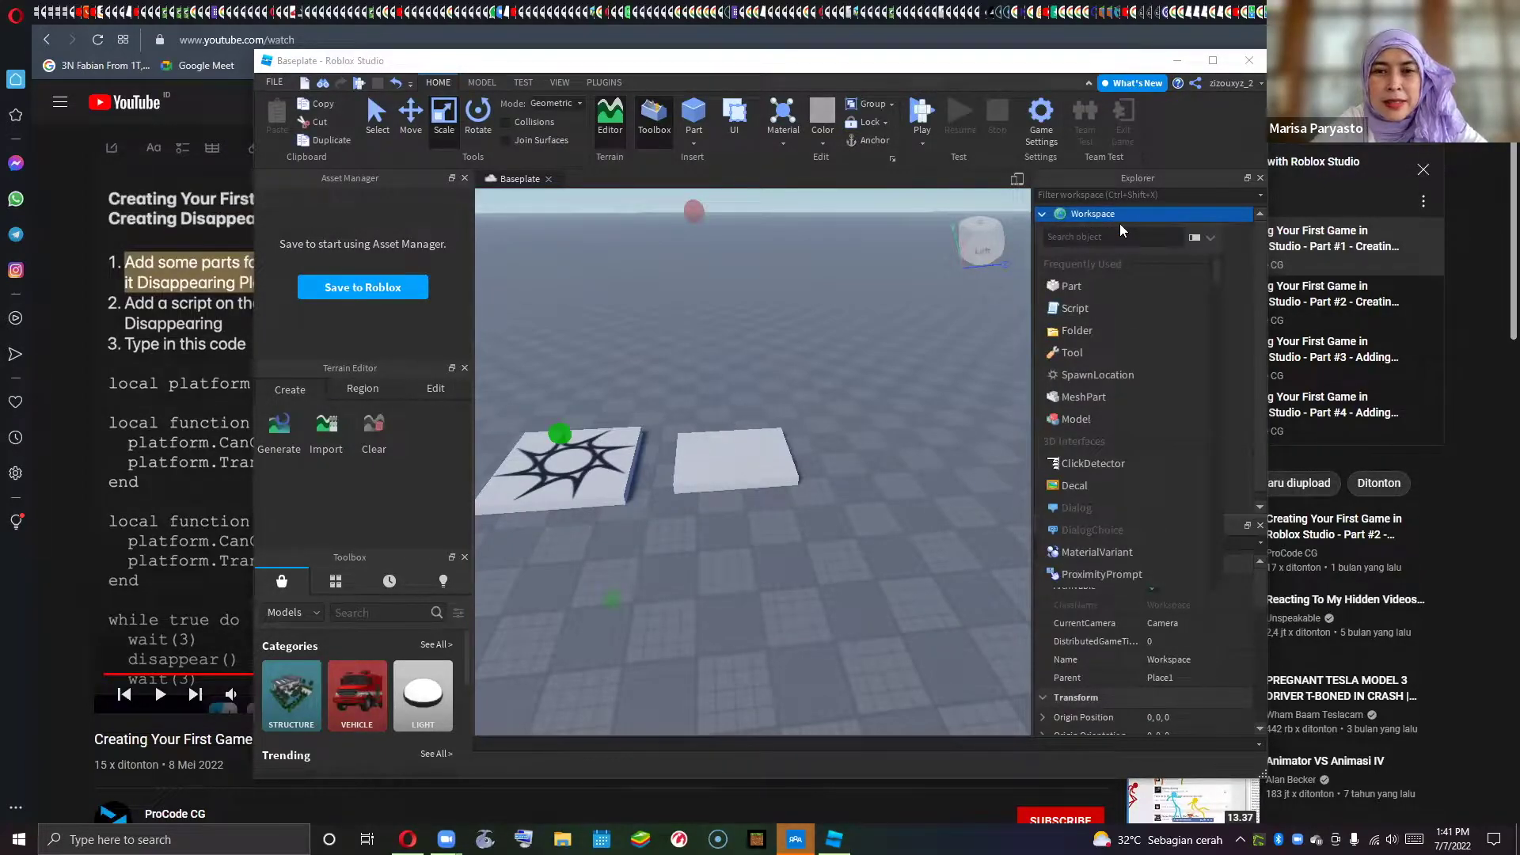
type("par")
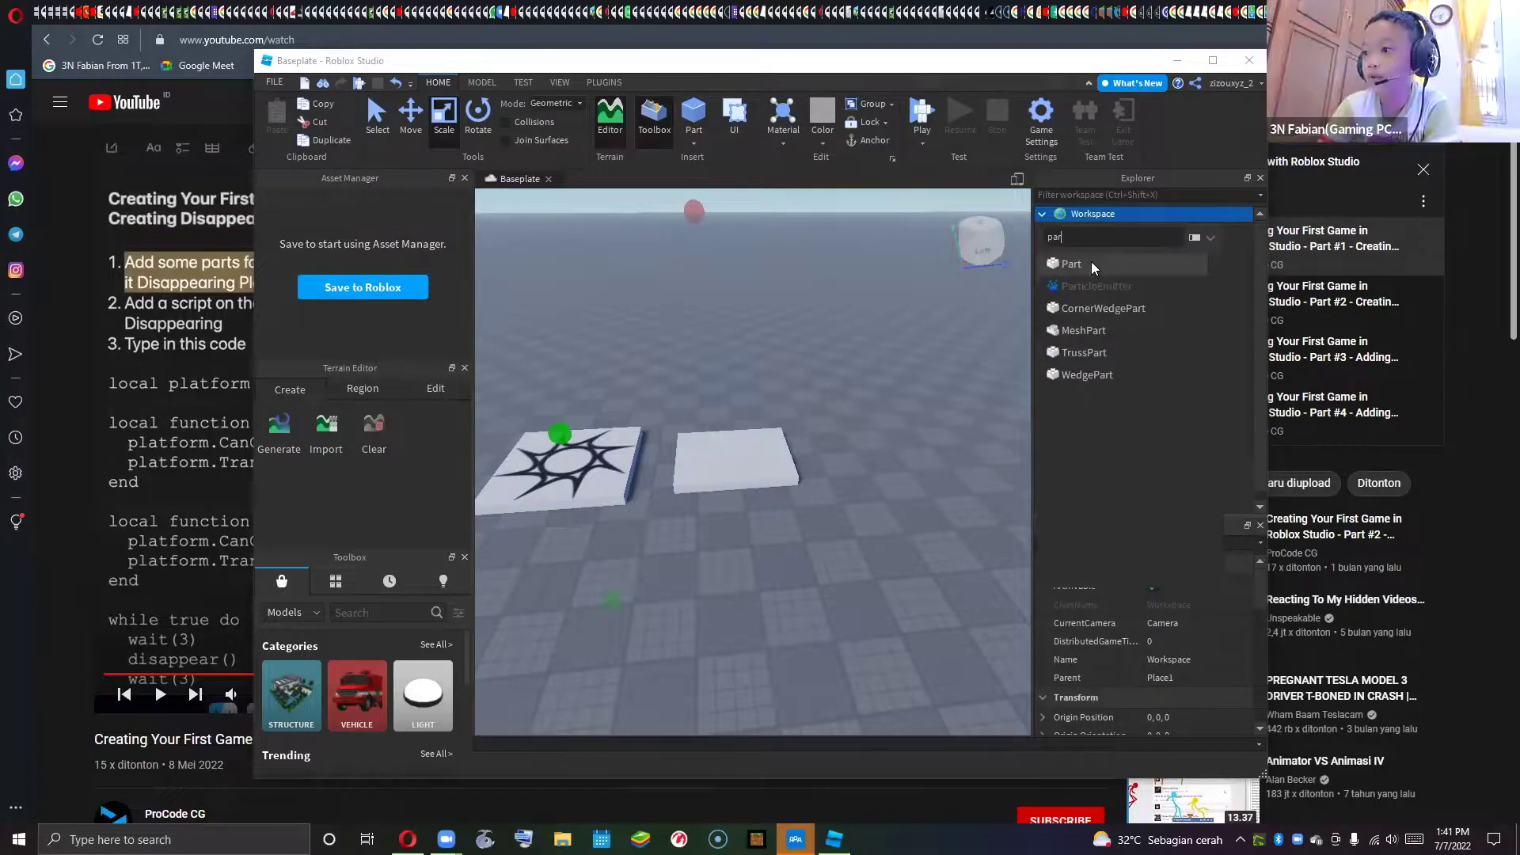
left_click(1091, 267)
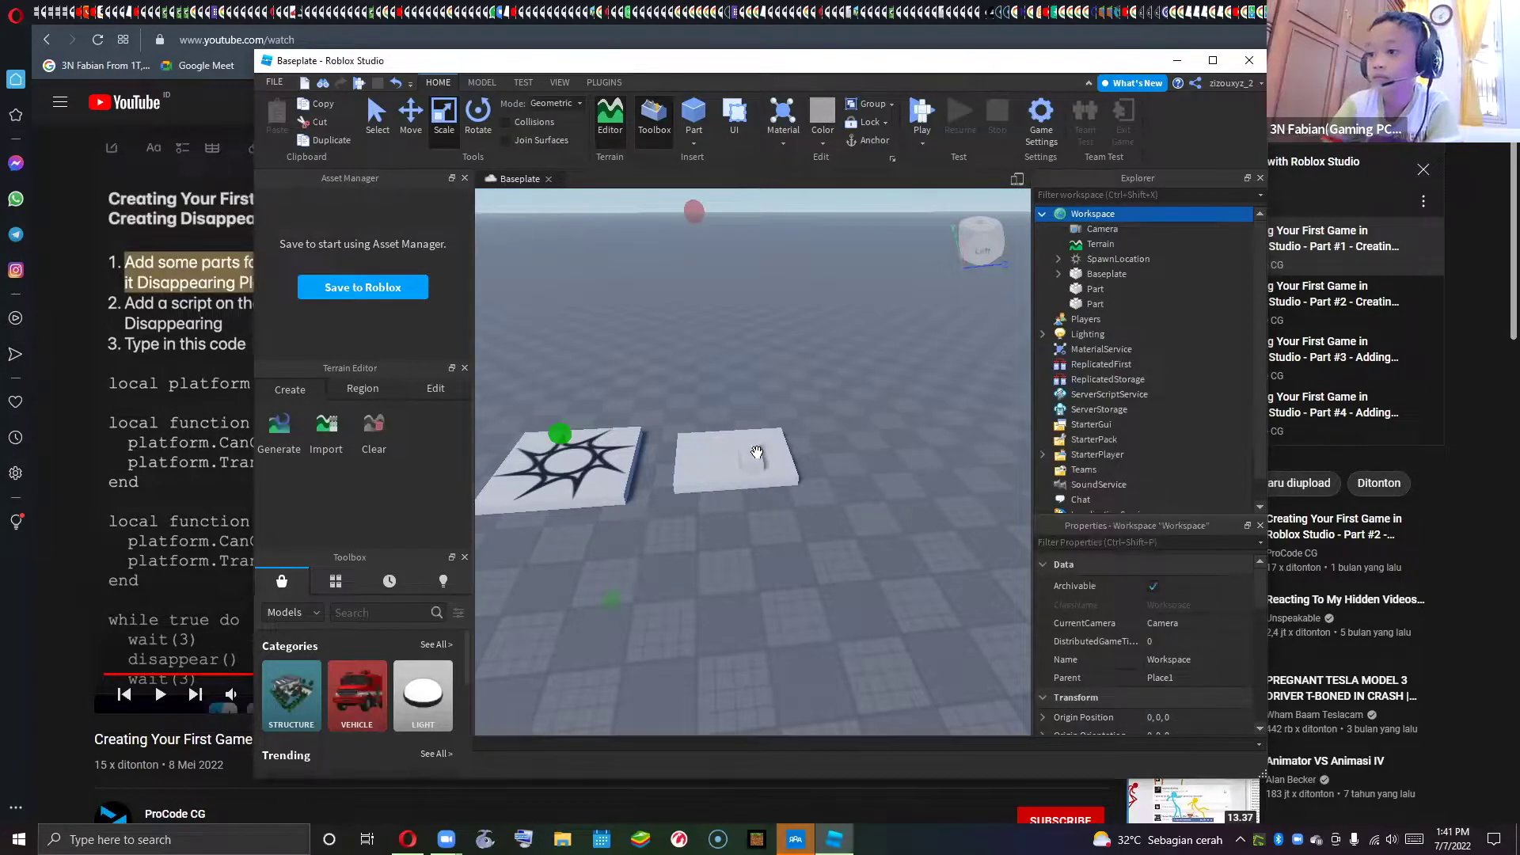
- Place the new part past the first platform, in line with the spawn platform, and enlarge it to a similar size
left_click_drag(756, 455, 863, 460)
right_click_drag(587, 203, 728, 523)
left_click_drag(729, 523, 808, 564)
scroll(749, 533, "down", 2)
right_click_drag(883, 533, 502, 389)
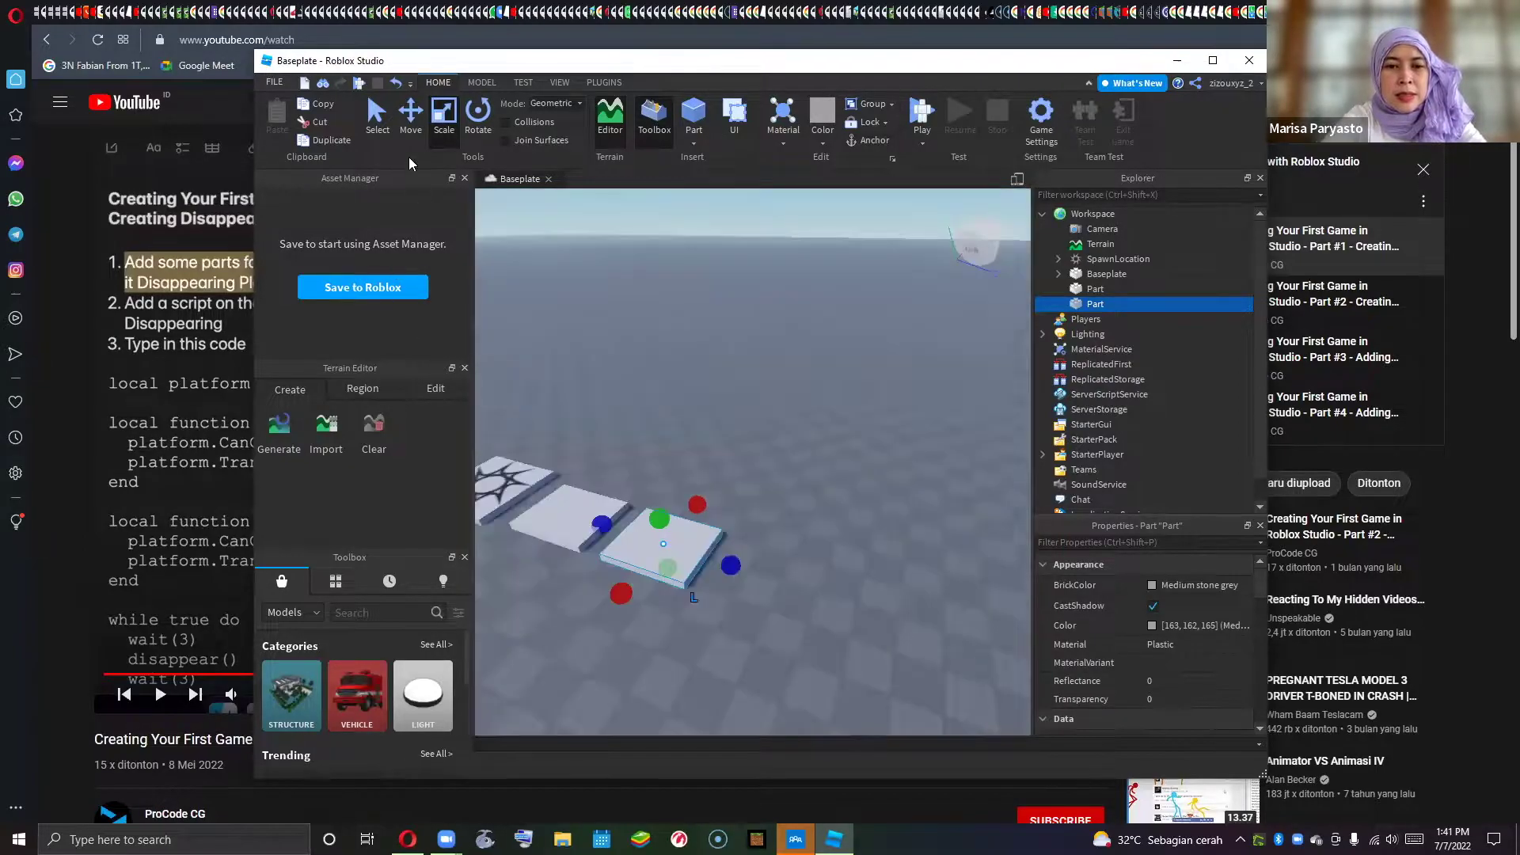
- Raise the second platform slightly above the baseplate with the Move tool
left_click(411, 117)
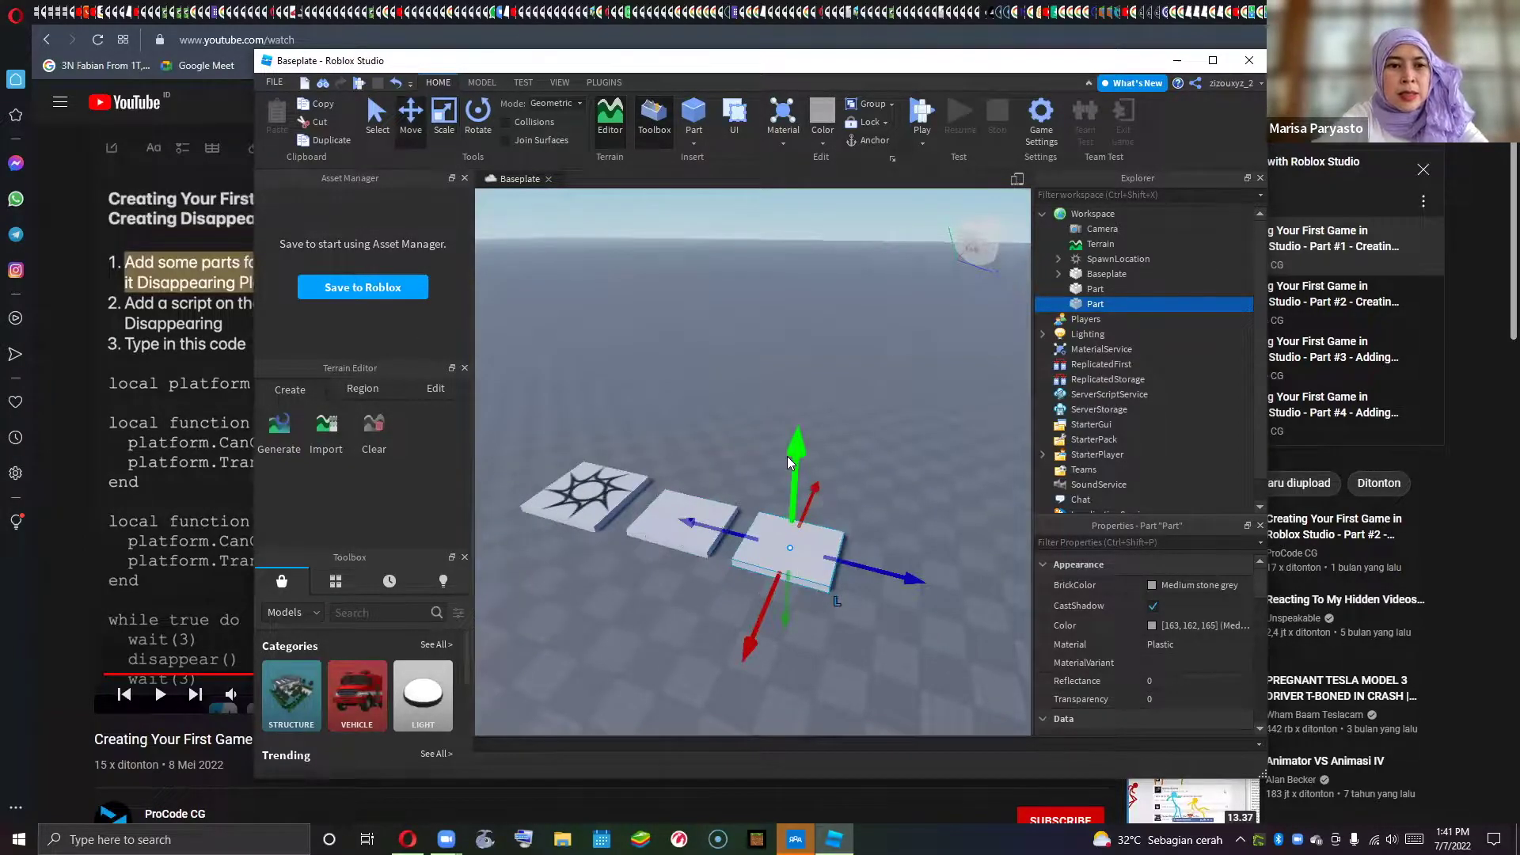
left_click_drag(796, 451, 953, 427)
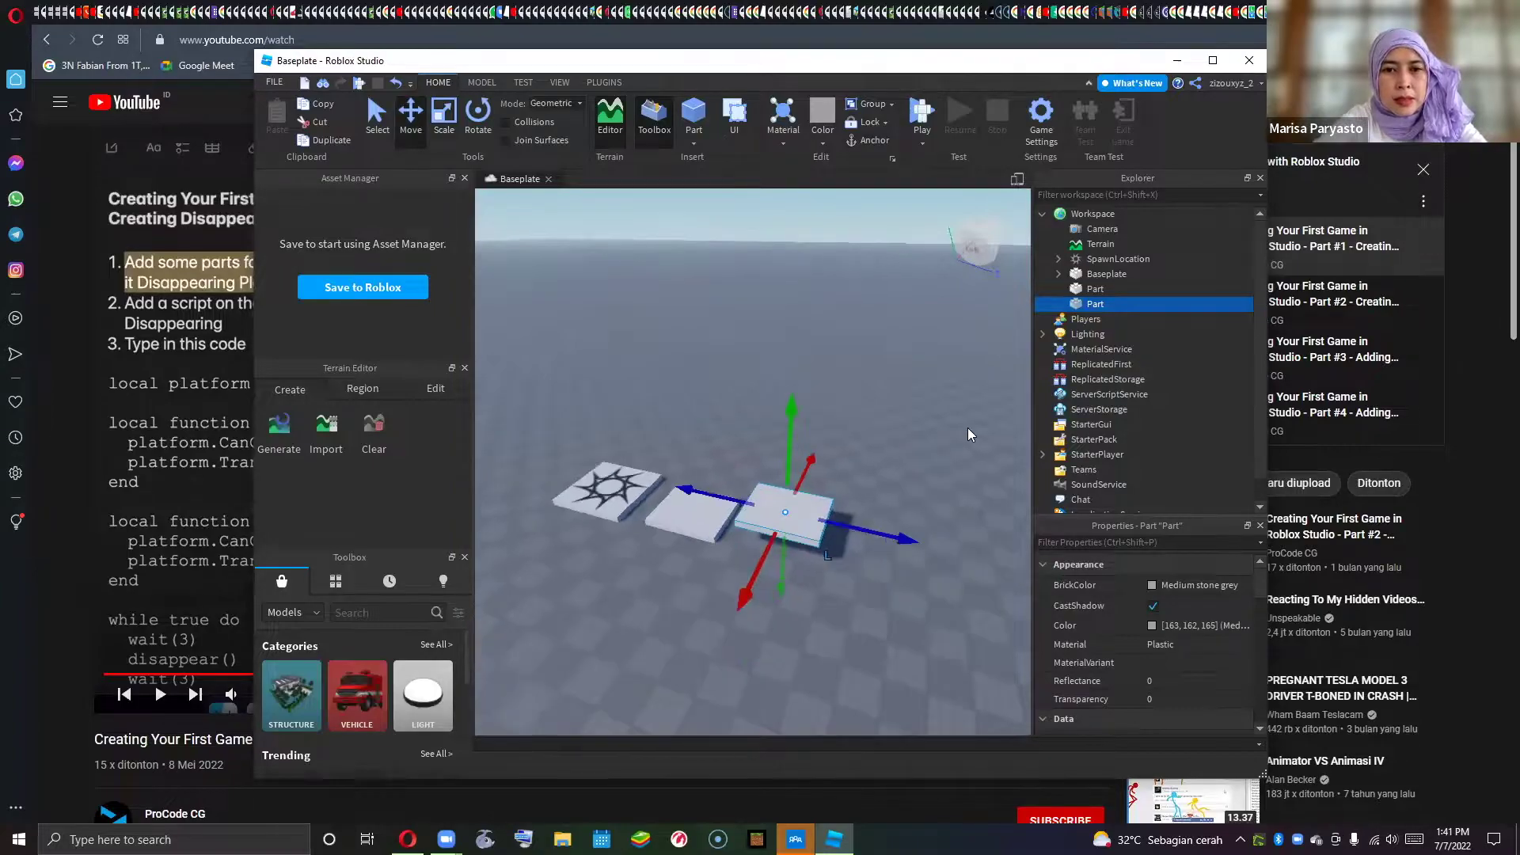
right_click_drag(975, 421, 942, 425)
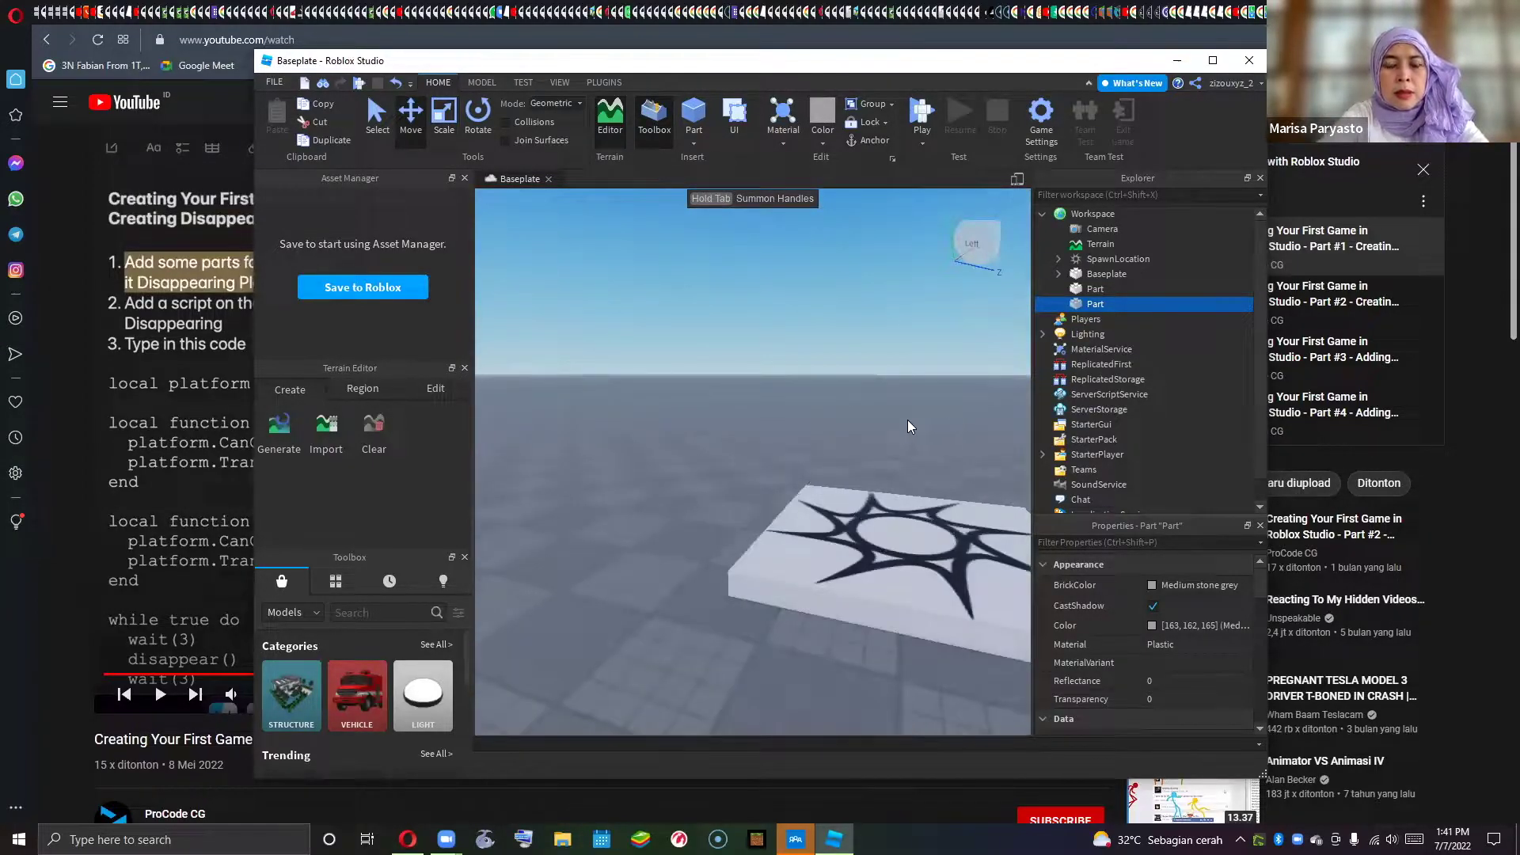
scroll(692, 408, "down", 2)
- Insert another Part into Workspace and place it on the baseplate beyond the raised platform
right_click_drag(755, 409, 1143, 277)
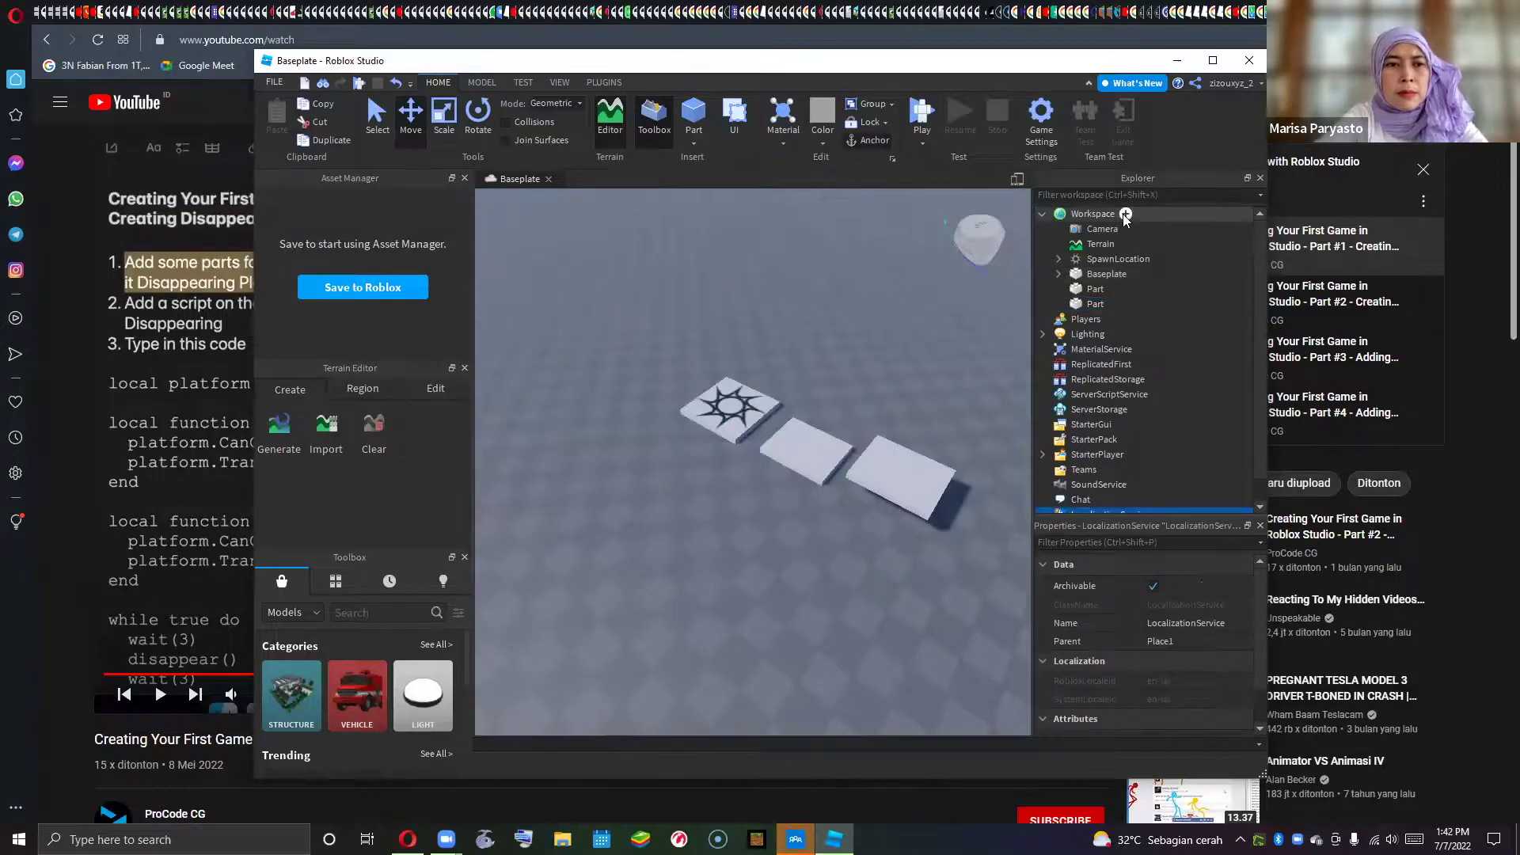
left_click(1086, 291)
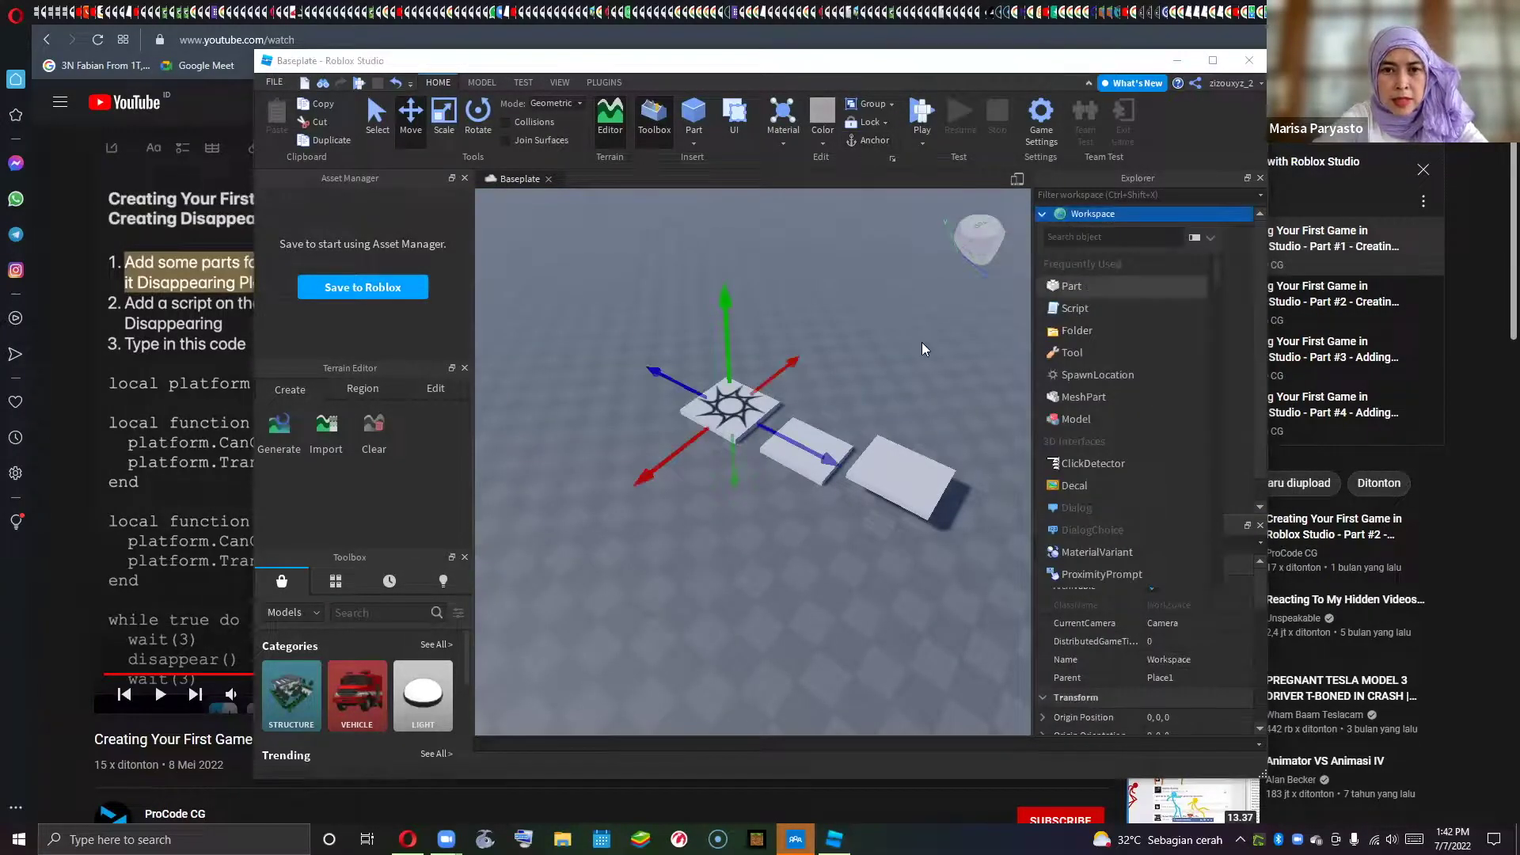
left_click(763, 477)
left_click_drag(860, 518, 995, 547)
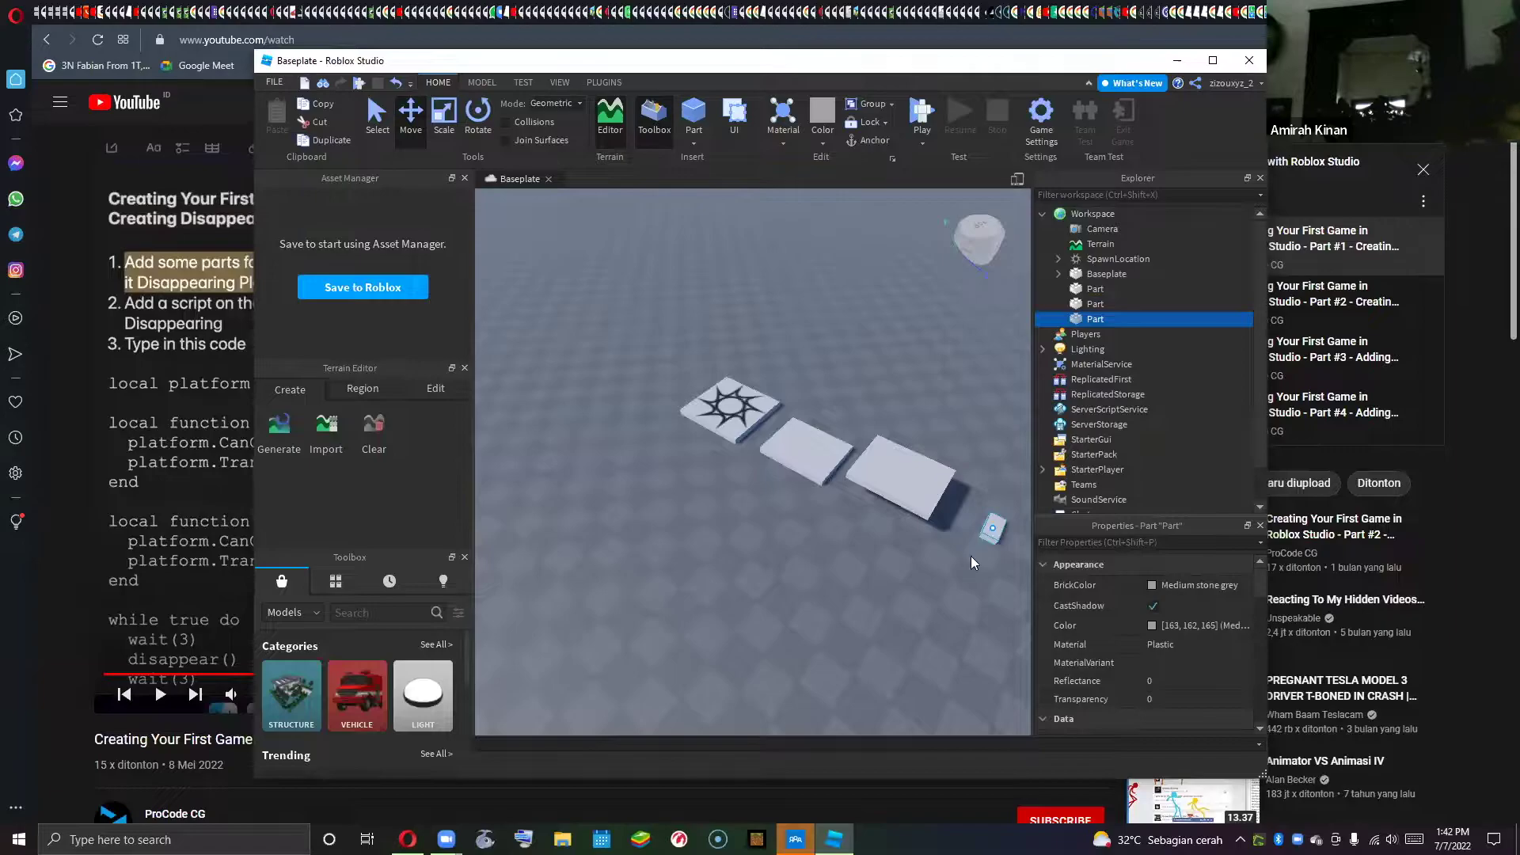
right_click_drag(943, 548, 967, 556)
right_click_drag(737, 383, 610, 240)
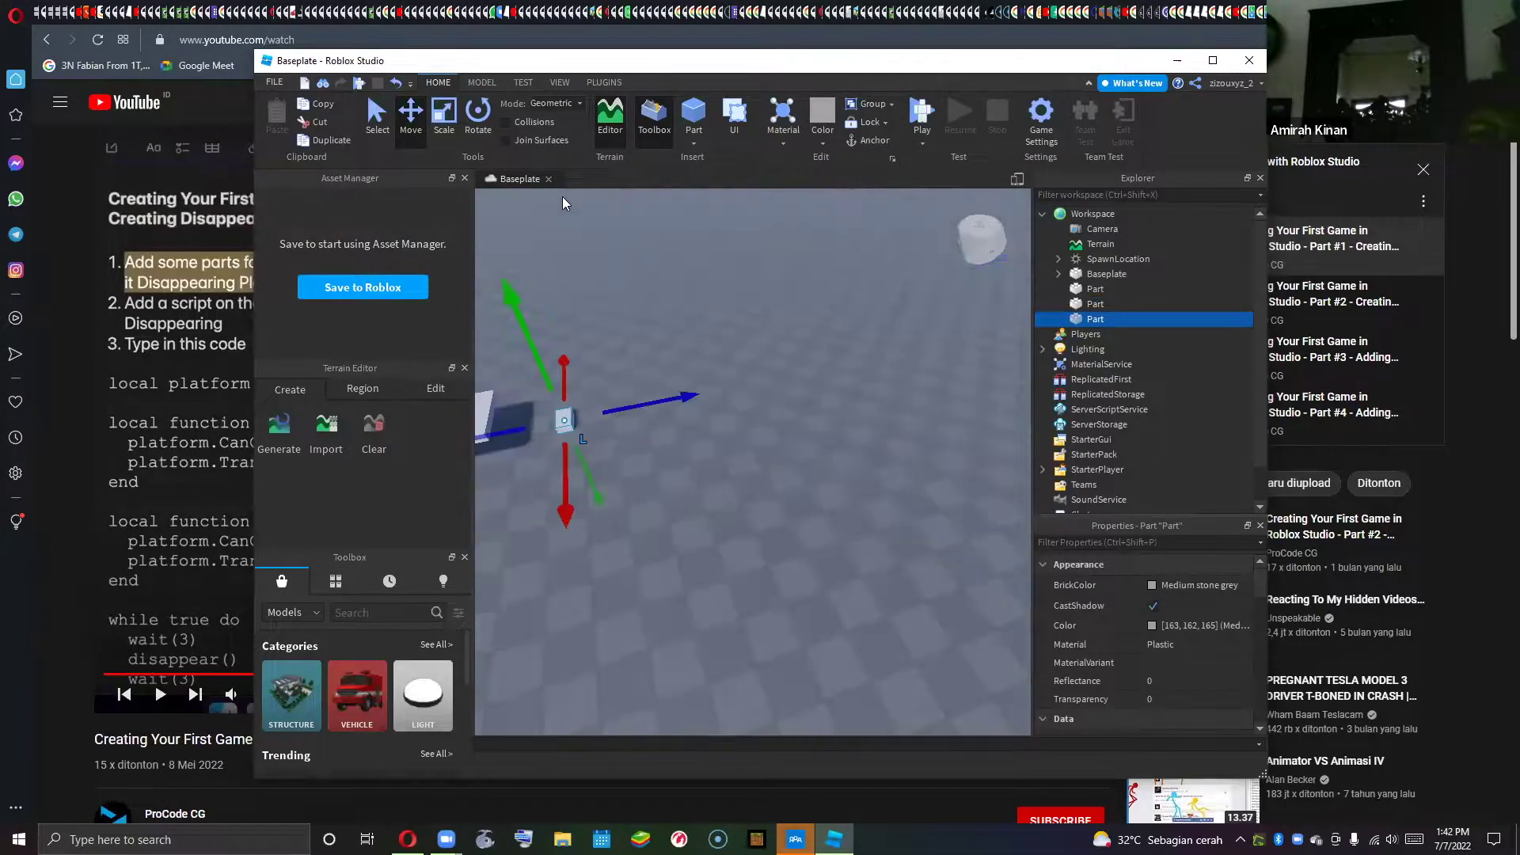
- Enlarge the new third part with the Scale tool into a flat platform similar in size to the other two
left_click(448, 128)
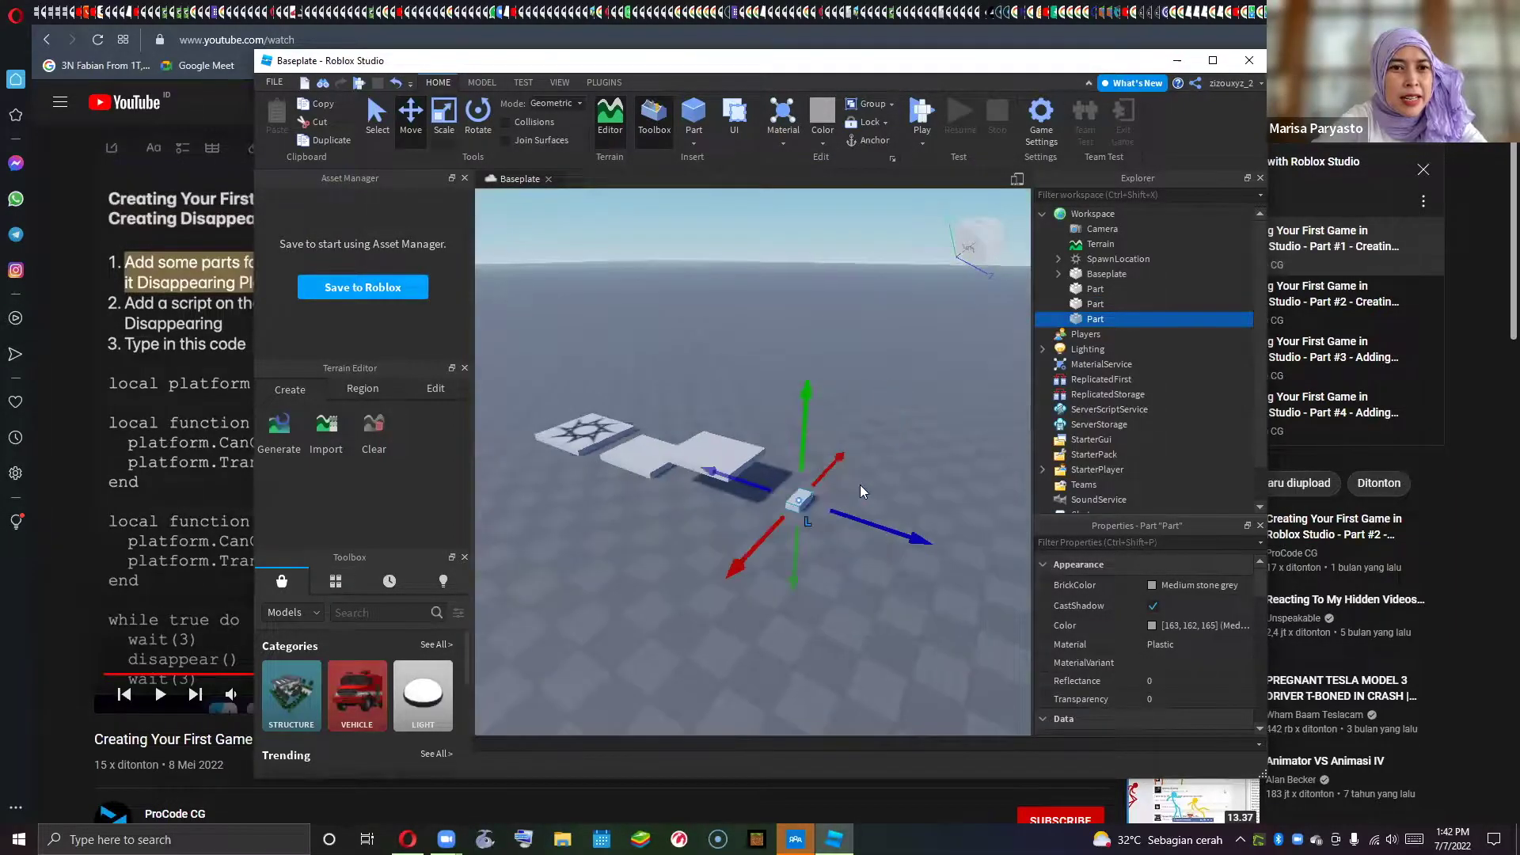
scroll(847, 479, "up", 2)
right_click_drag(814, 467, 807, 395)
left_click_drag(809, 395, 932, 419)
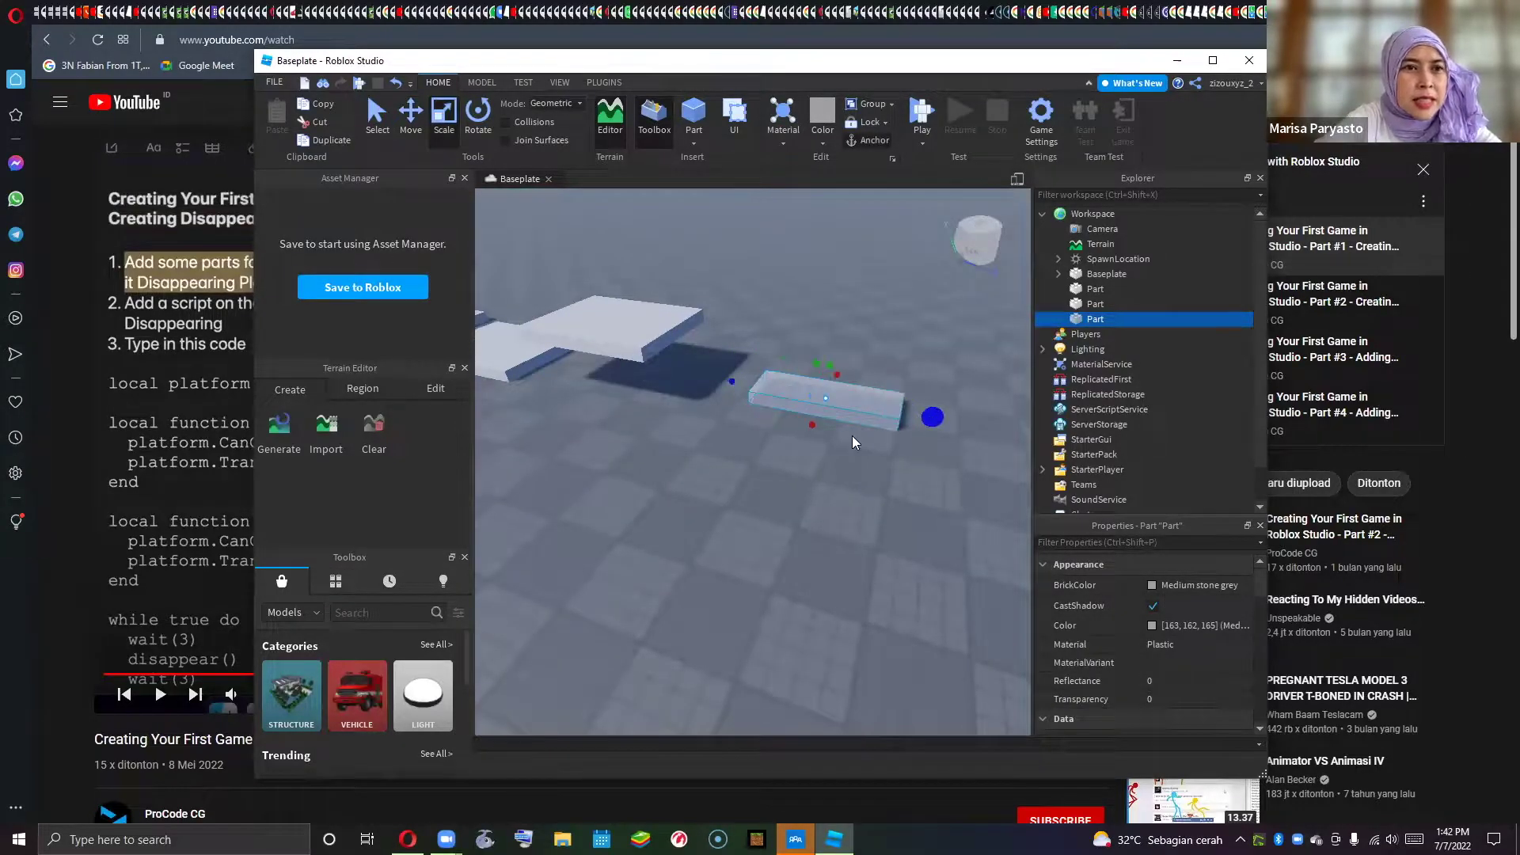
left_click_drag(812, 426, 768, 522)
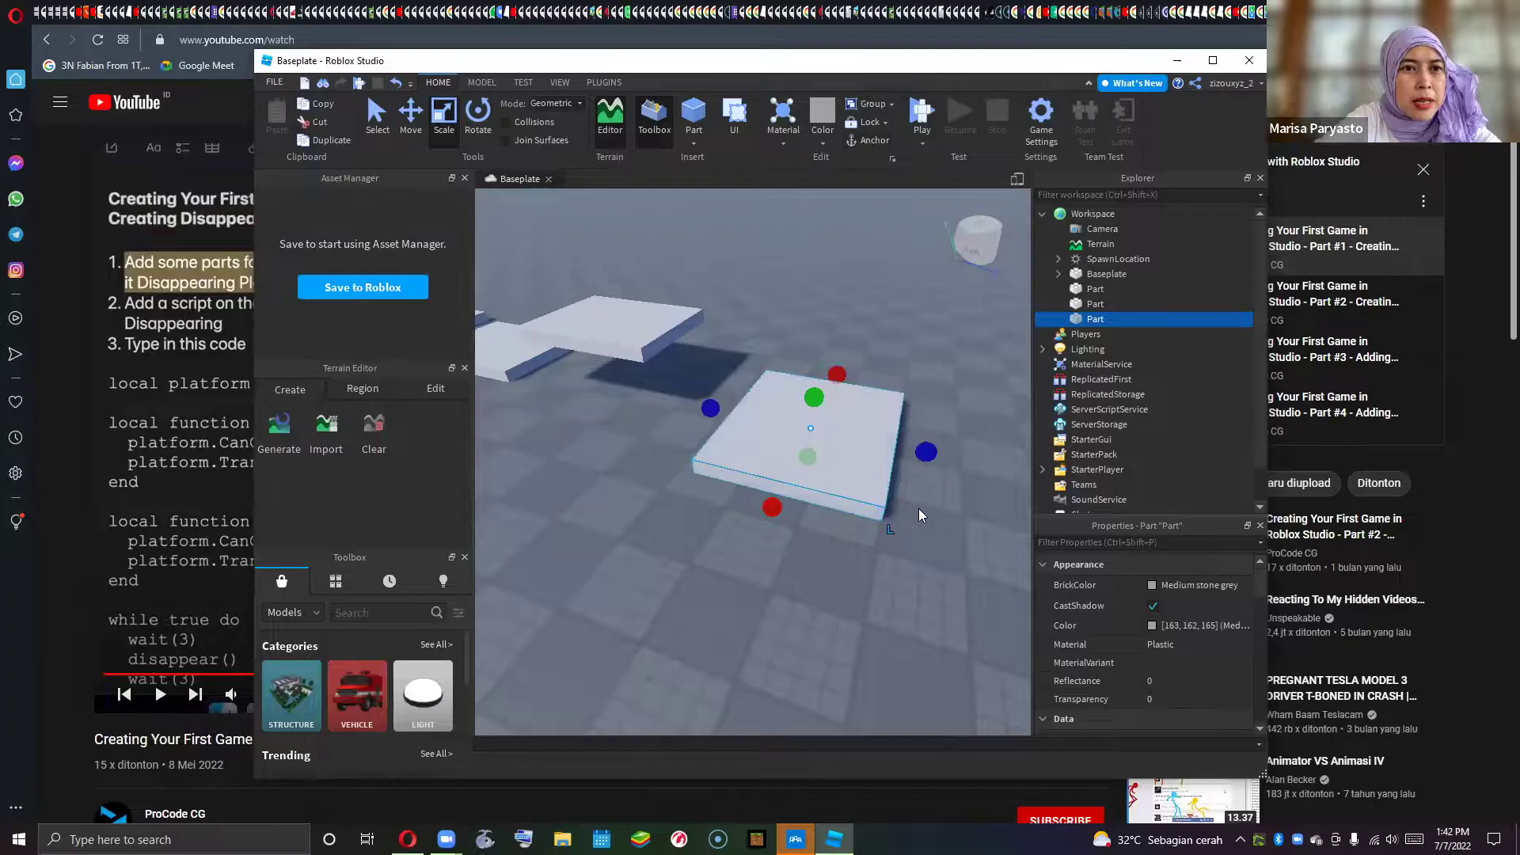
right_click_drag(912, 505, 925, 509)
- Narrow the third platform from one side with the Scale tool to bring it closer to the width of the others
scroll(924, 510, "down", 2)
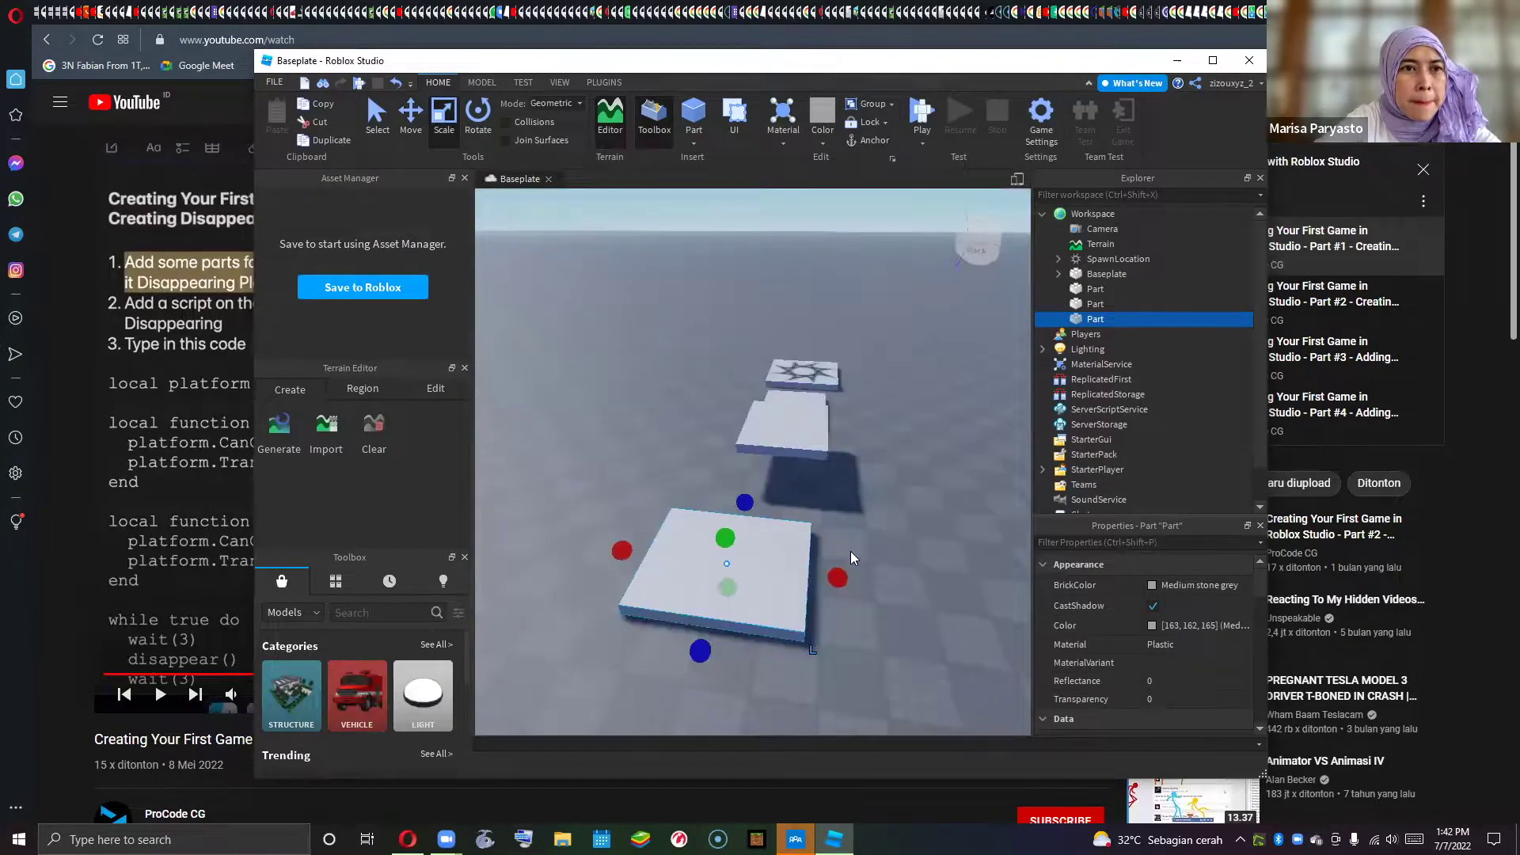
scroll(768, 588, "down", 1)
mouse_move(769, 588)
left_mouse_down()
mouse_move(794, 593)
mouse_move(768, 580)
left_mouse_up()
key("a")
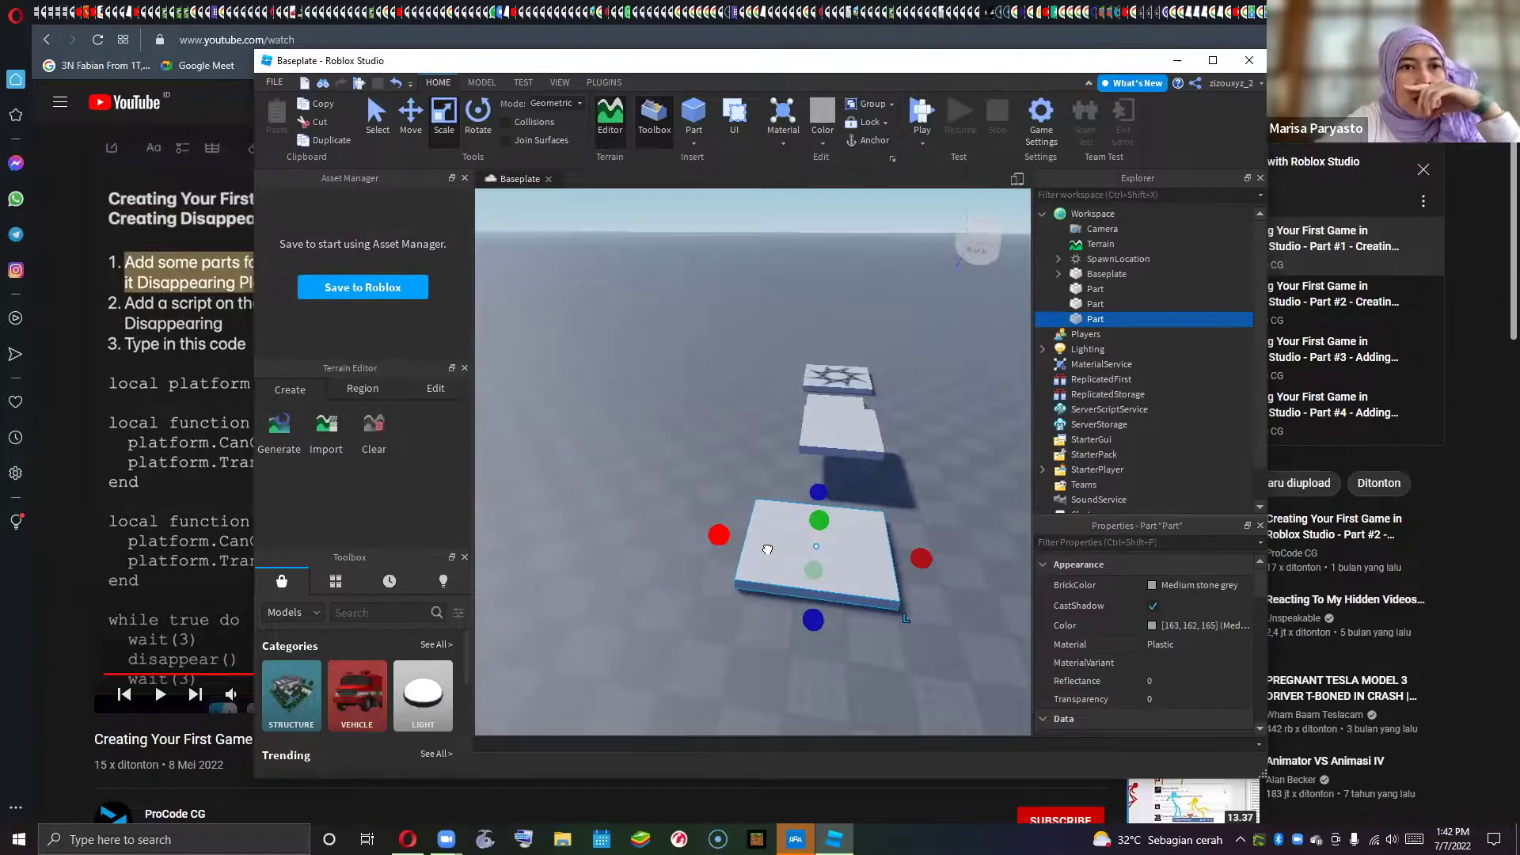
left_click_drag(719, 535, 768, 550)
right_click_drag(780, 646, 780, 646)
scroll(780, 646, "down", 2)
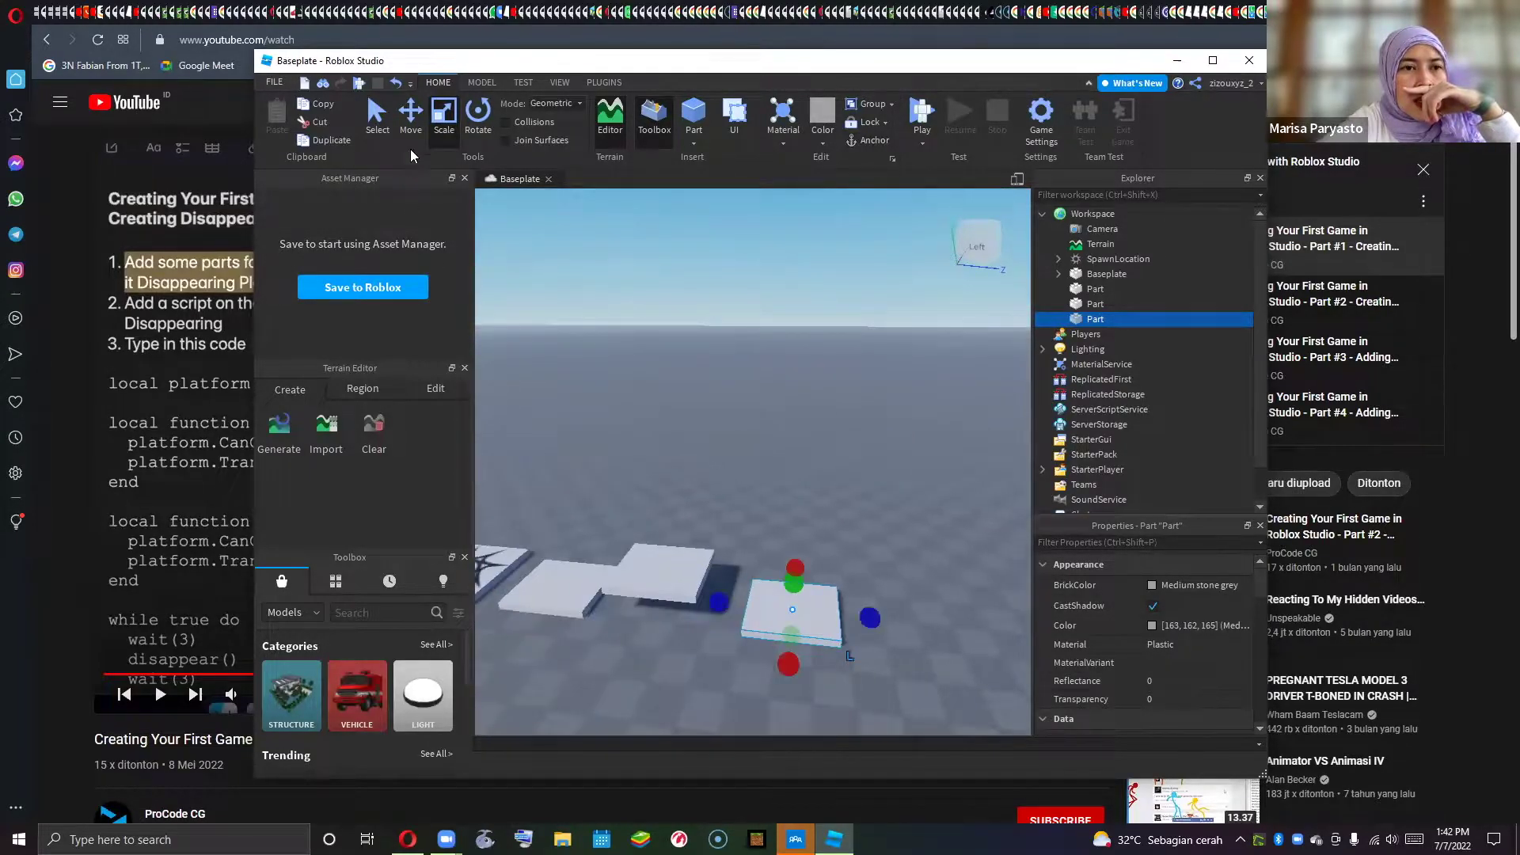
- Raise the third platform above the baseplate with the Move tool and deselect it
key("ctrl+2")
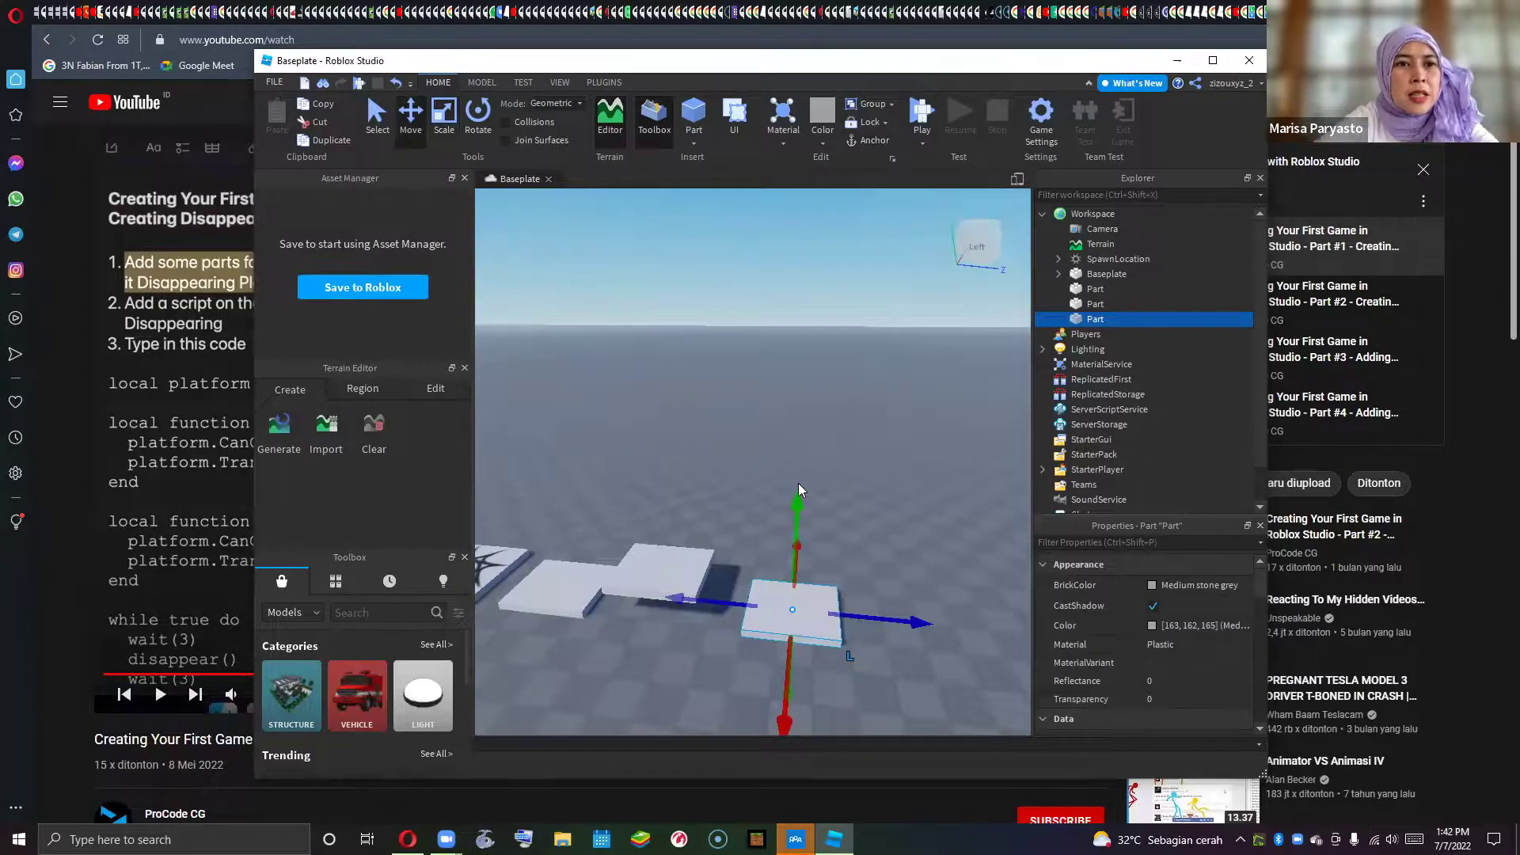
left_click_drag(793, 498, 801, 382)
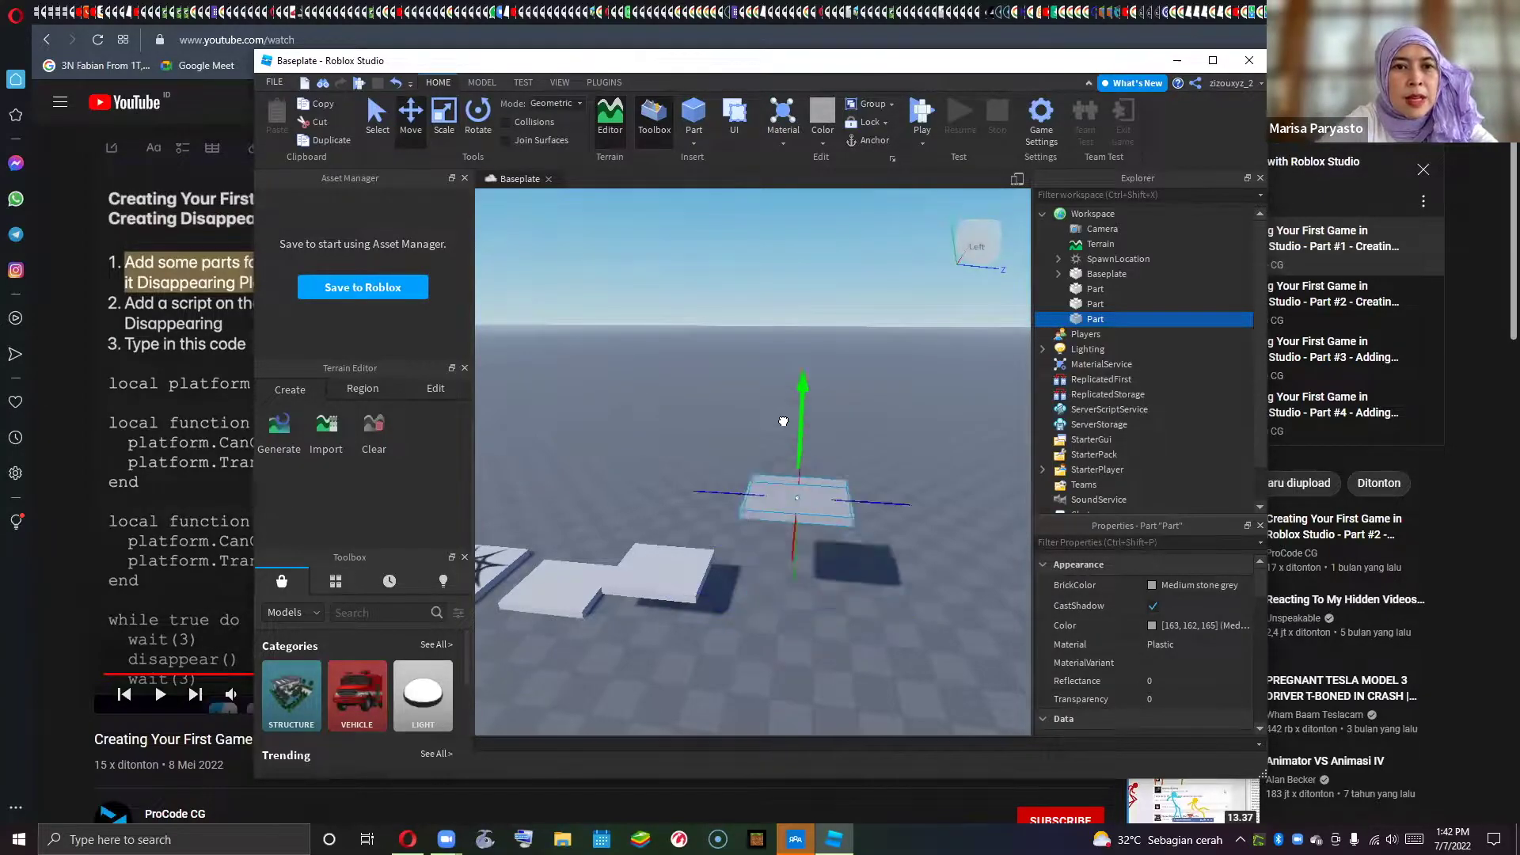
left_click_drag(790, 510, 777, 530)
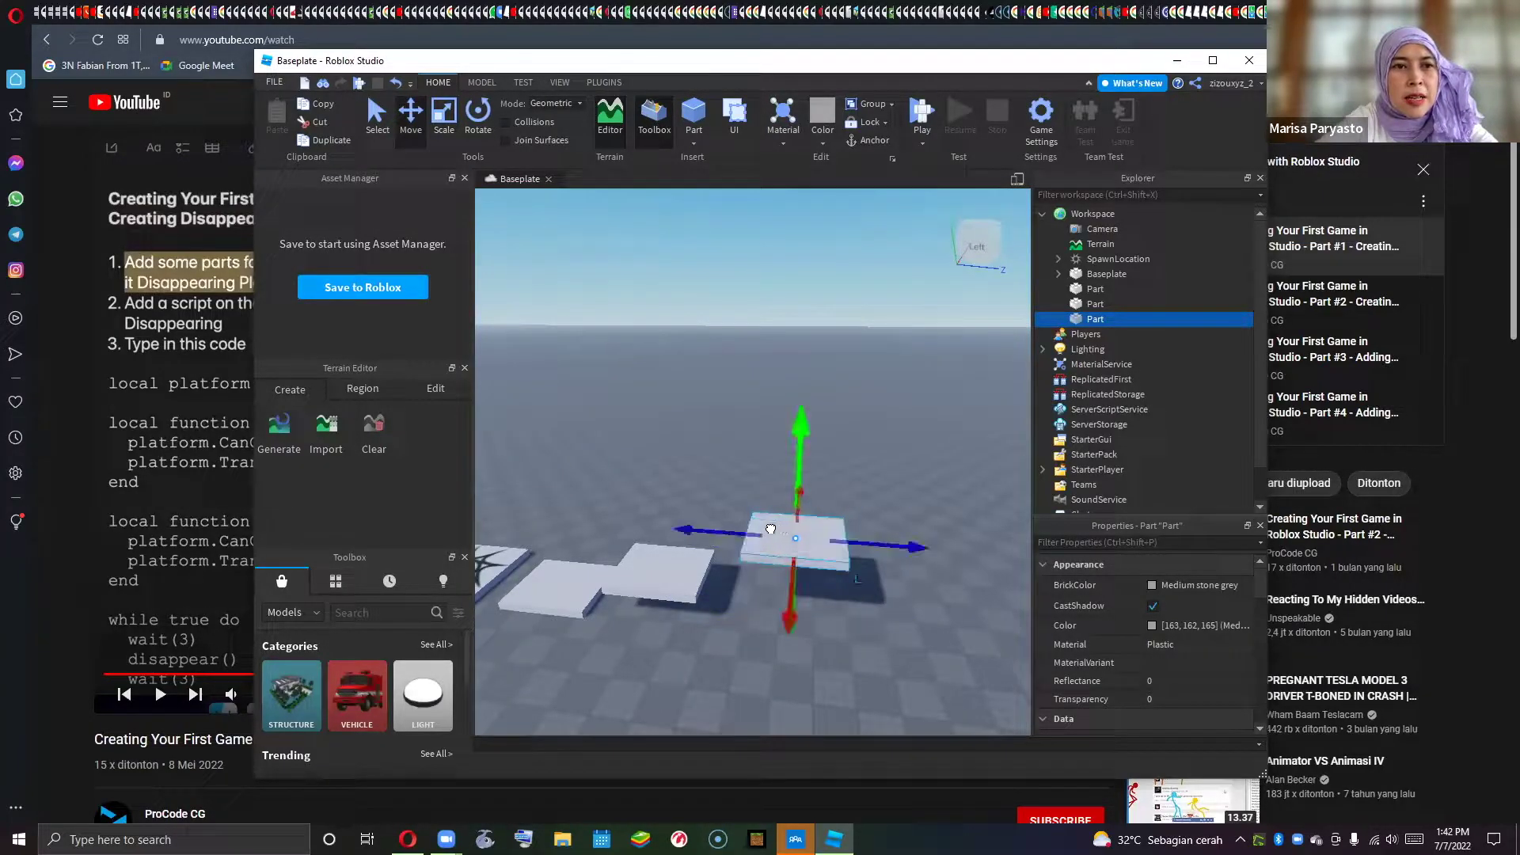
key("a")
left_click_drag(844, 579, 701, 598)
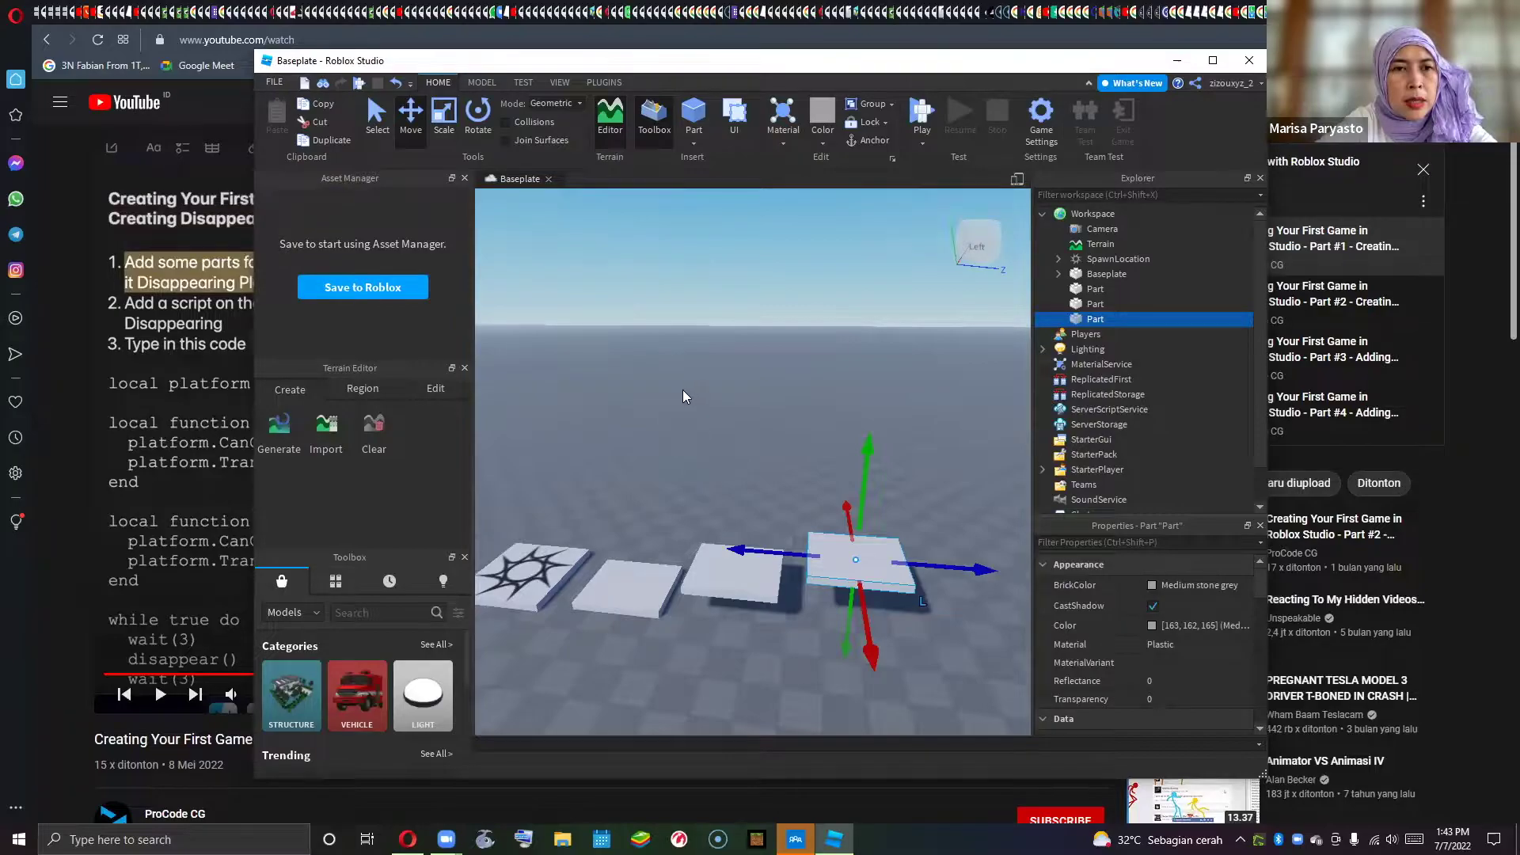
left_click(966, 429)
right_click_drag(965, 429, 440, 353)
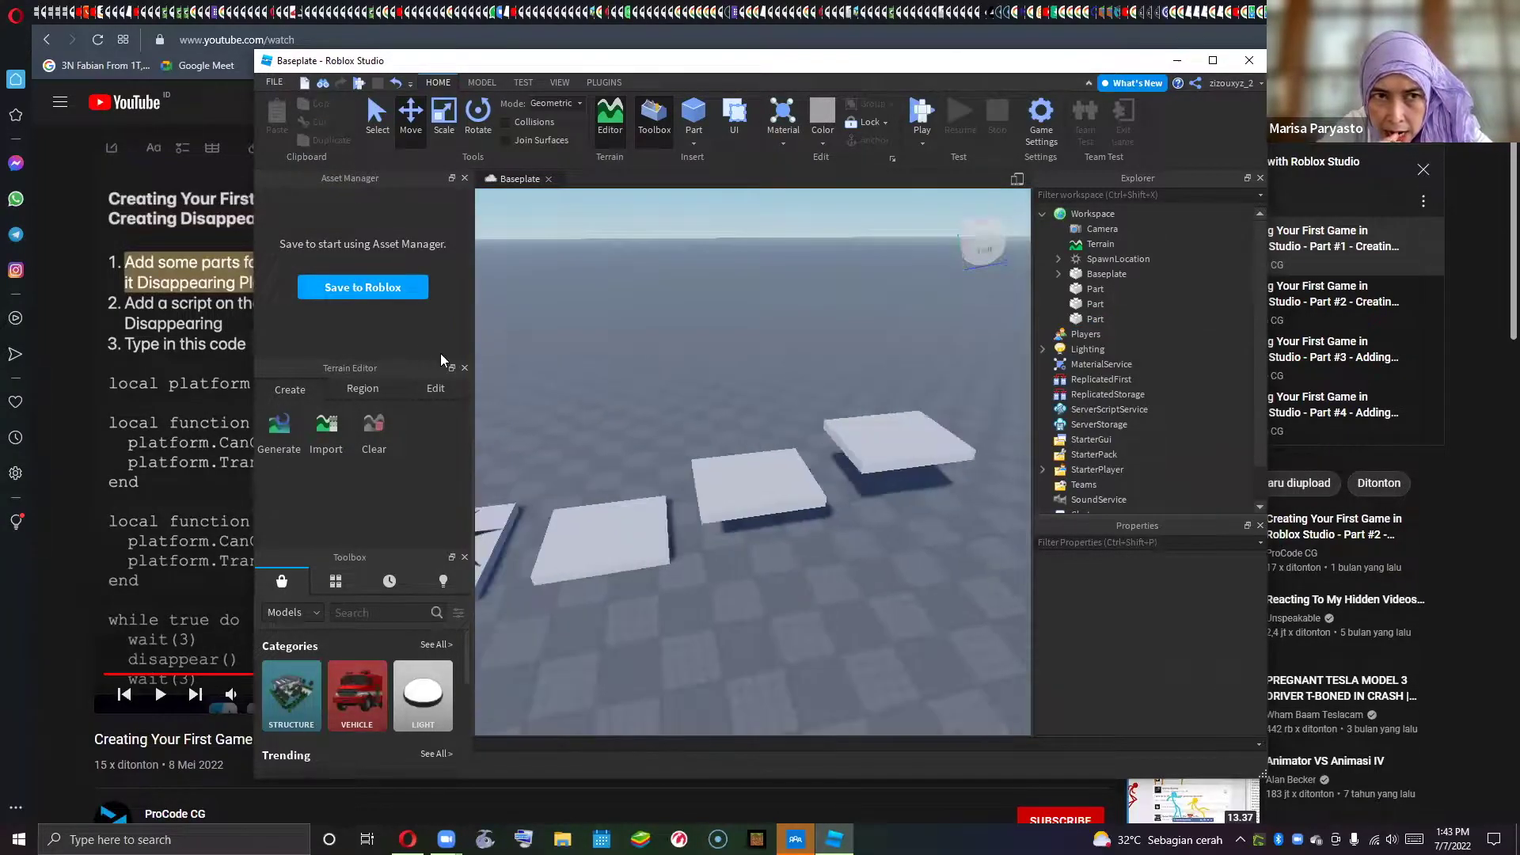
- Select the second platform and check in the YouTube tutorial how the disappearing part is named and arranged under Workspace
left_click(755, 486)
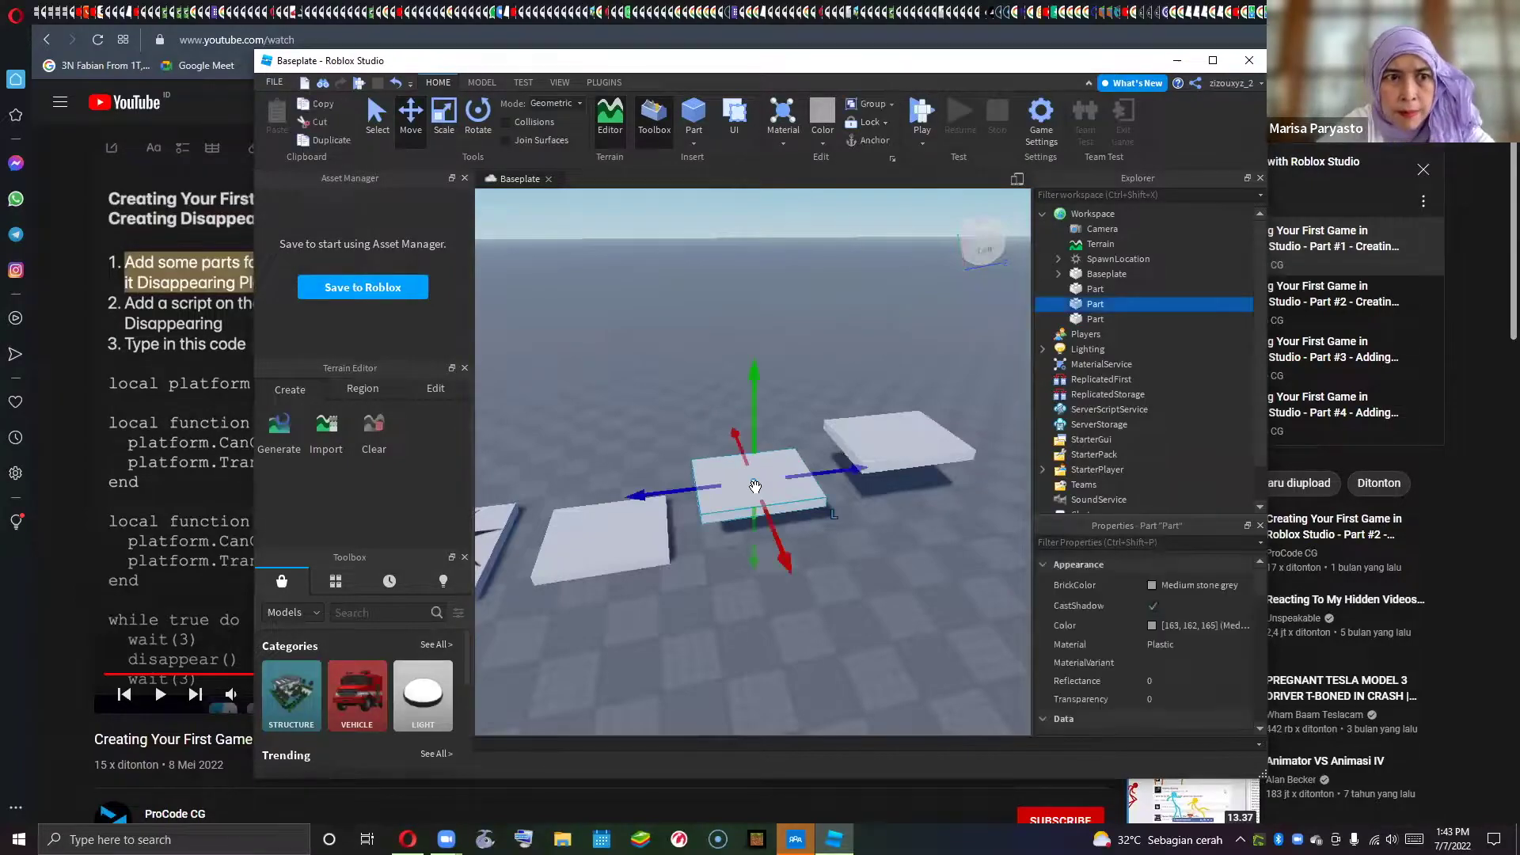
mouse_move(1188, 304)
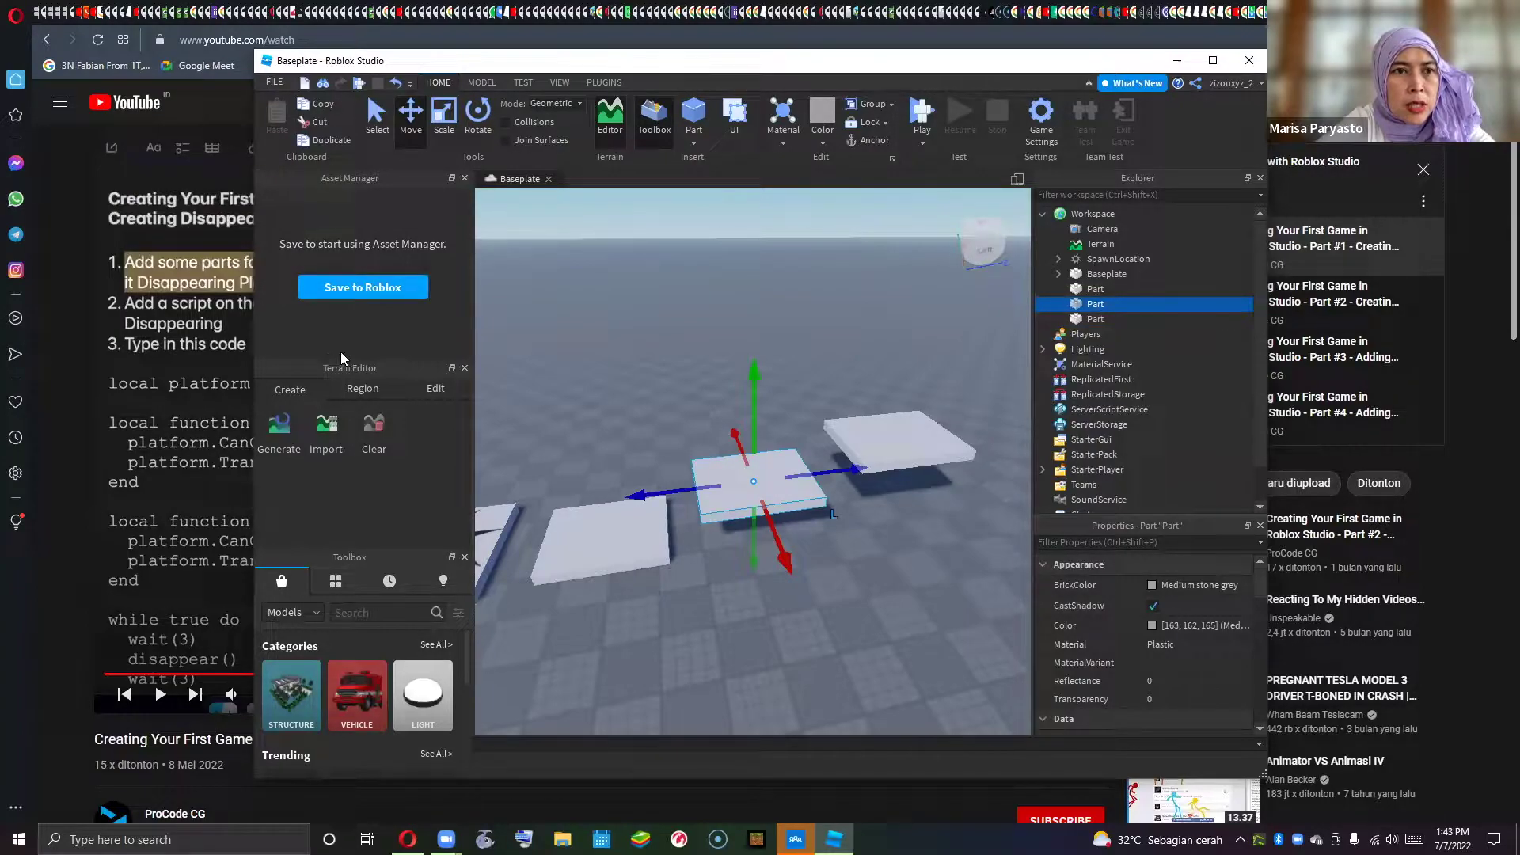
key("alt+Tab")
left_click(399, 350)
left_click(419, 370)
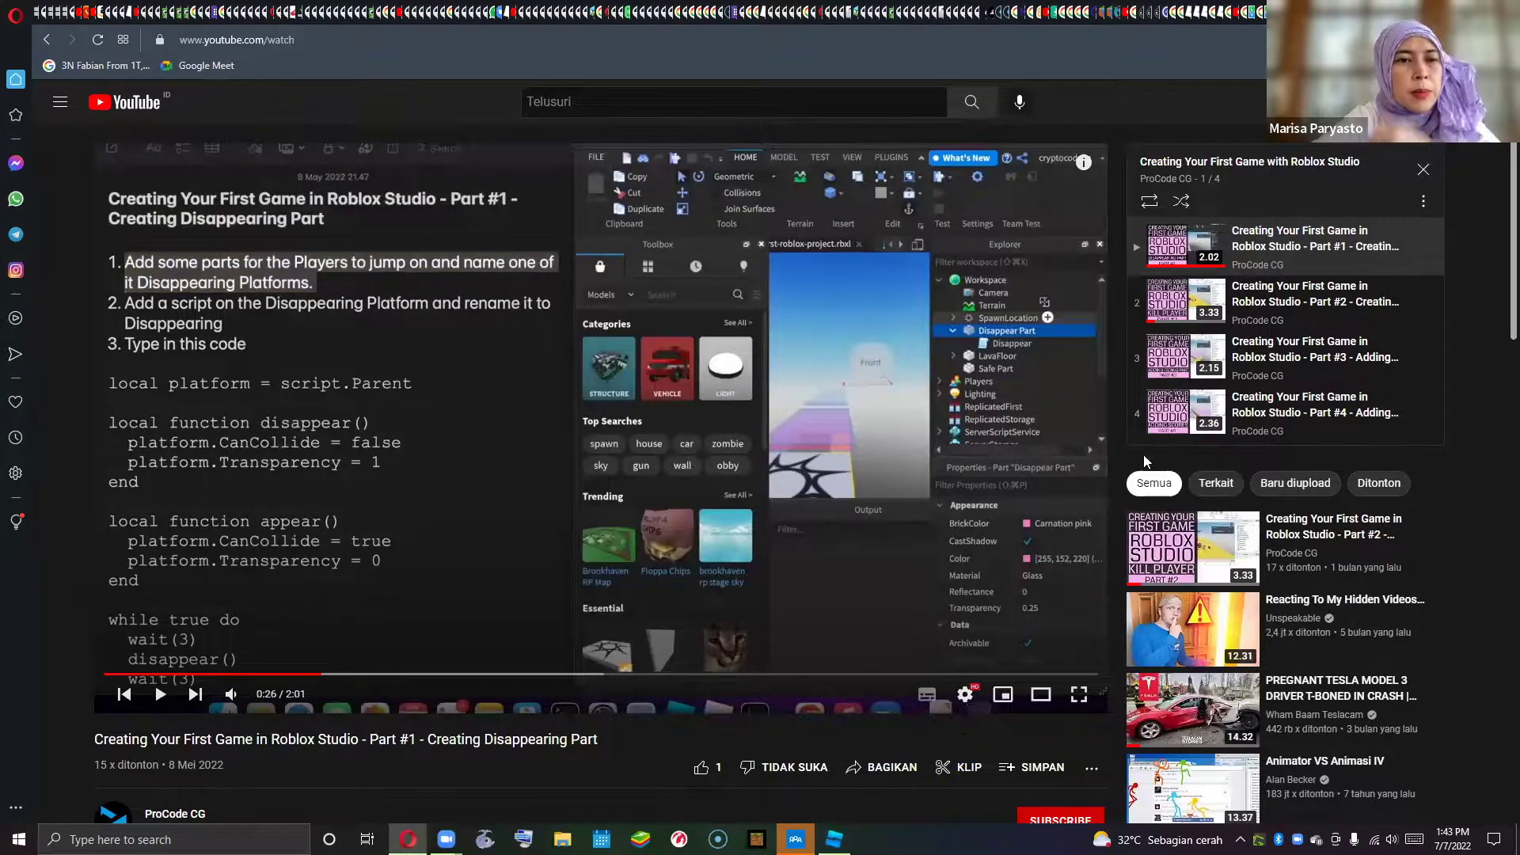
key("alt+Tab")
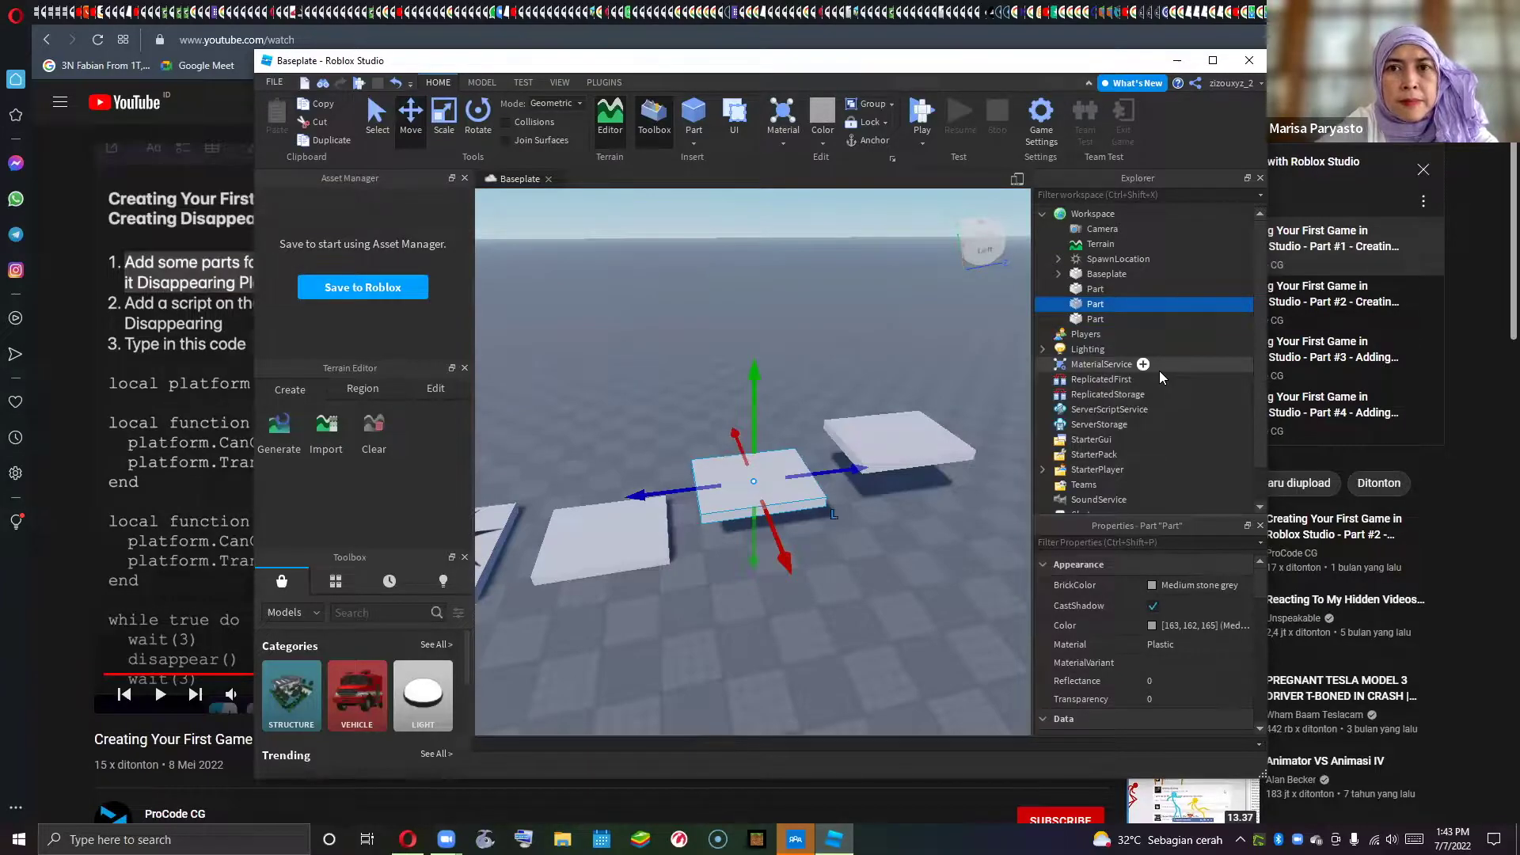
scroll(1158, 370, "down", 1)
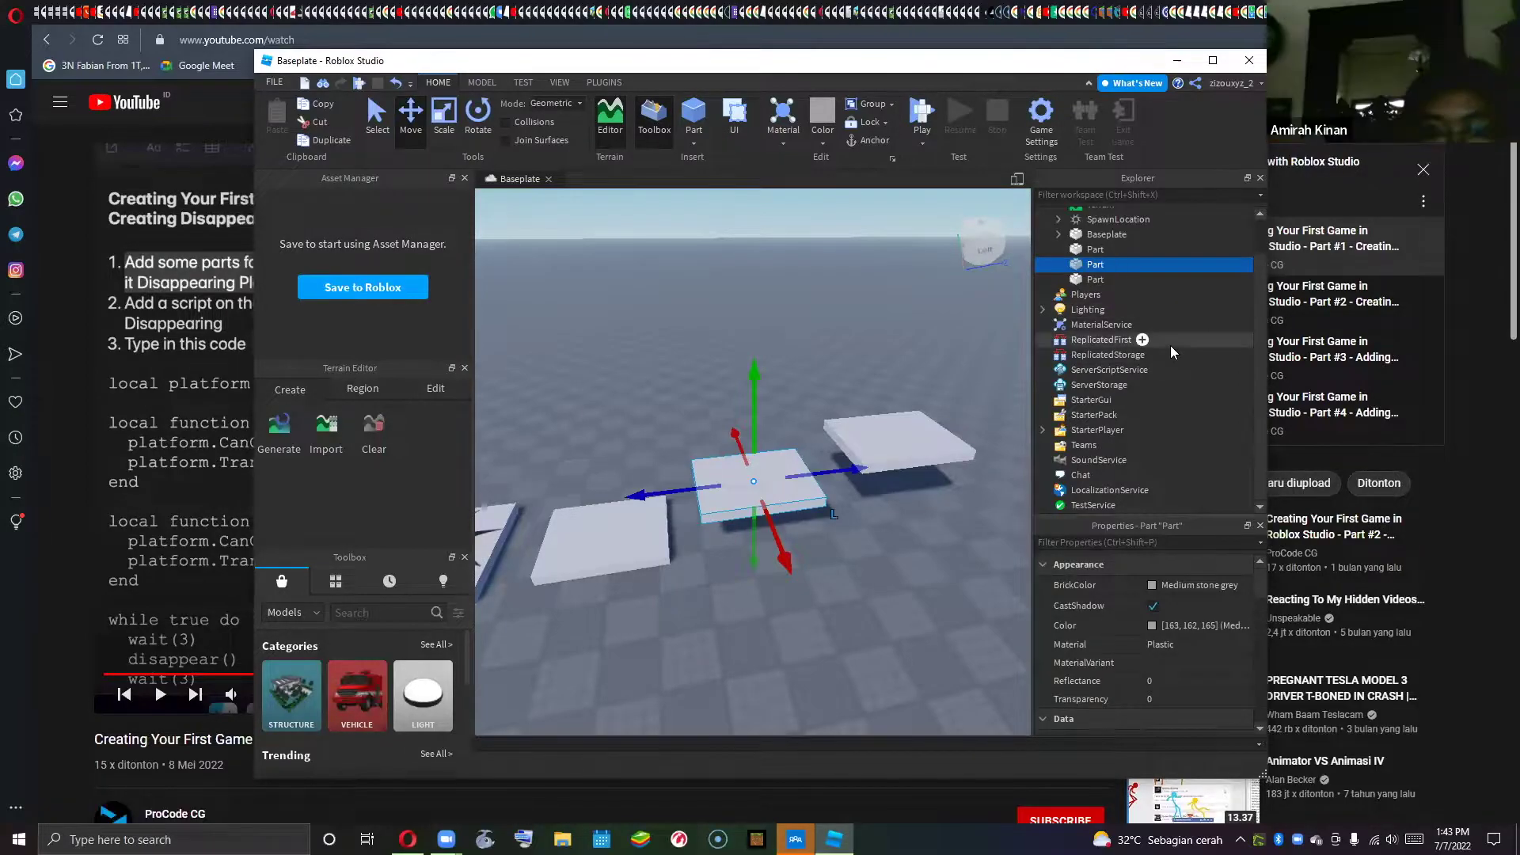
scroll(1170, 346, "up", 1)
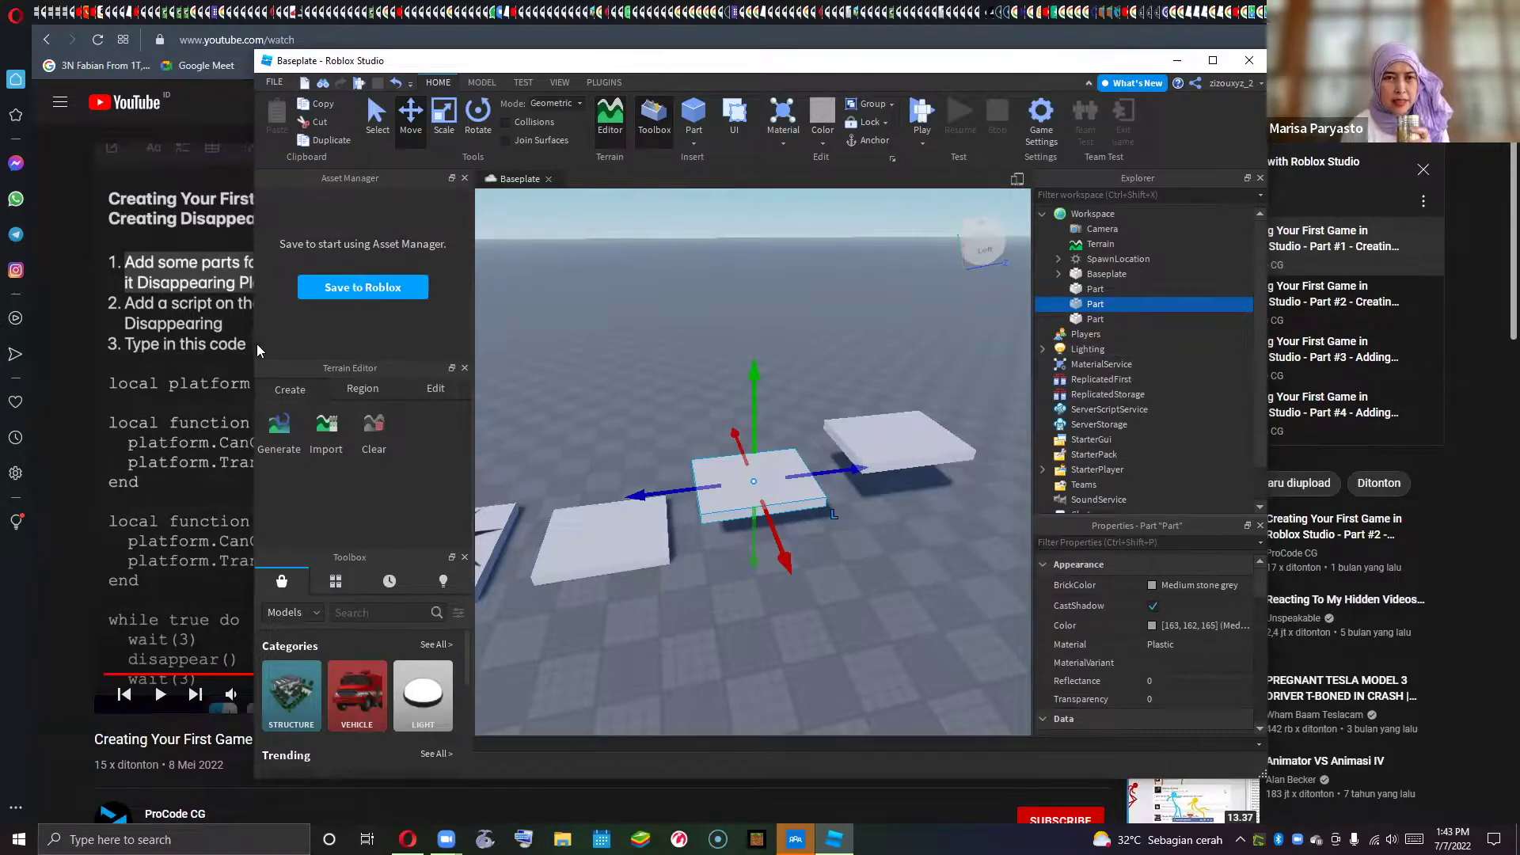
key("alt+Tab")
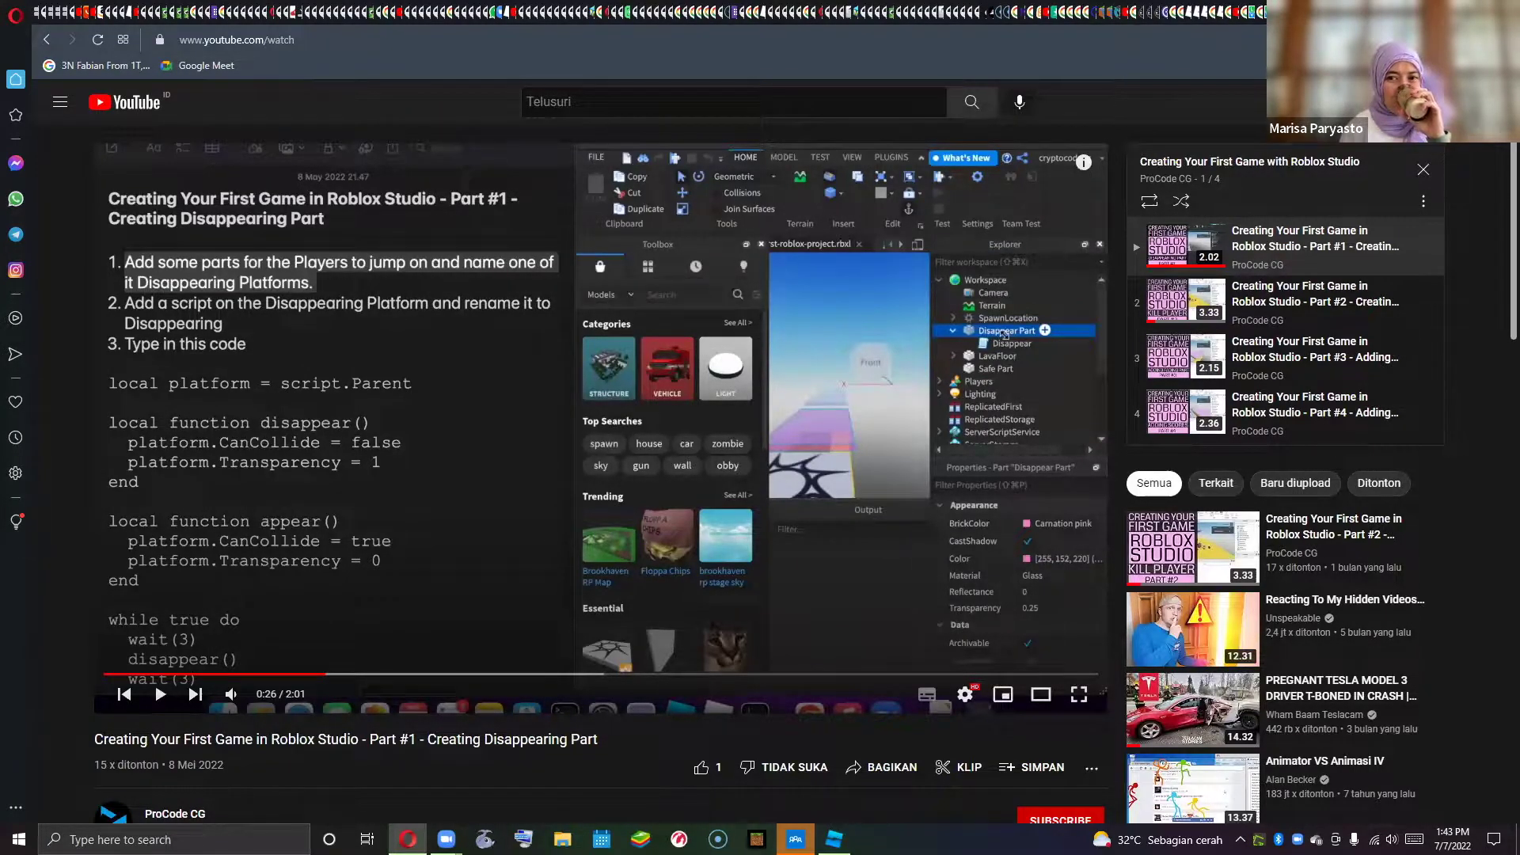
left_click(833, 839)
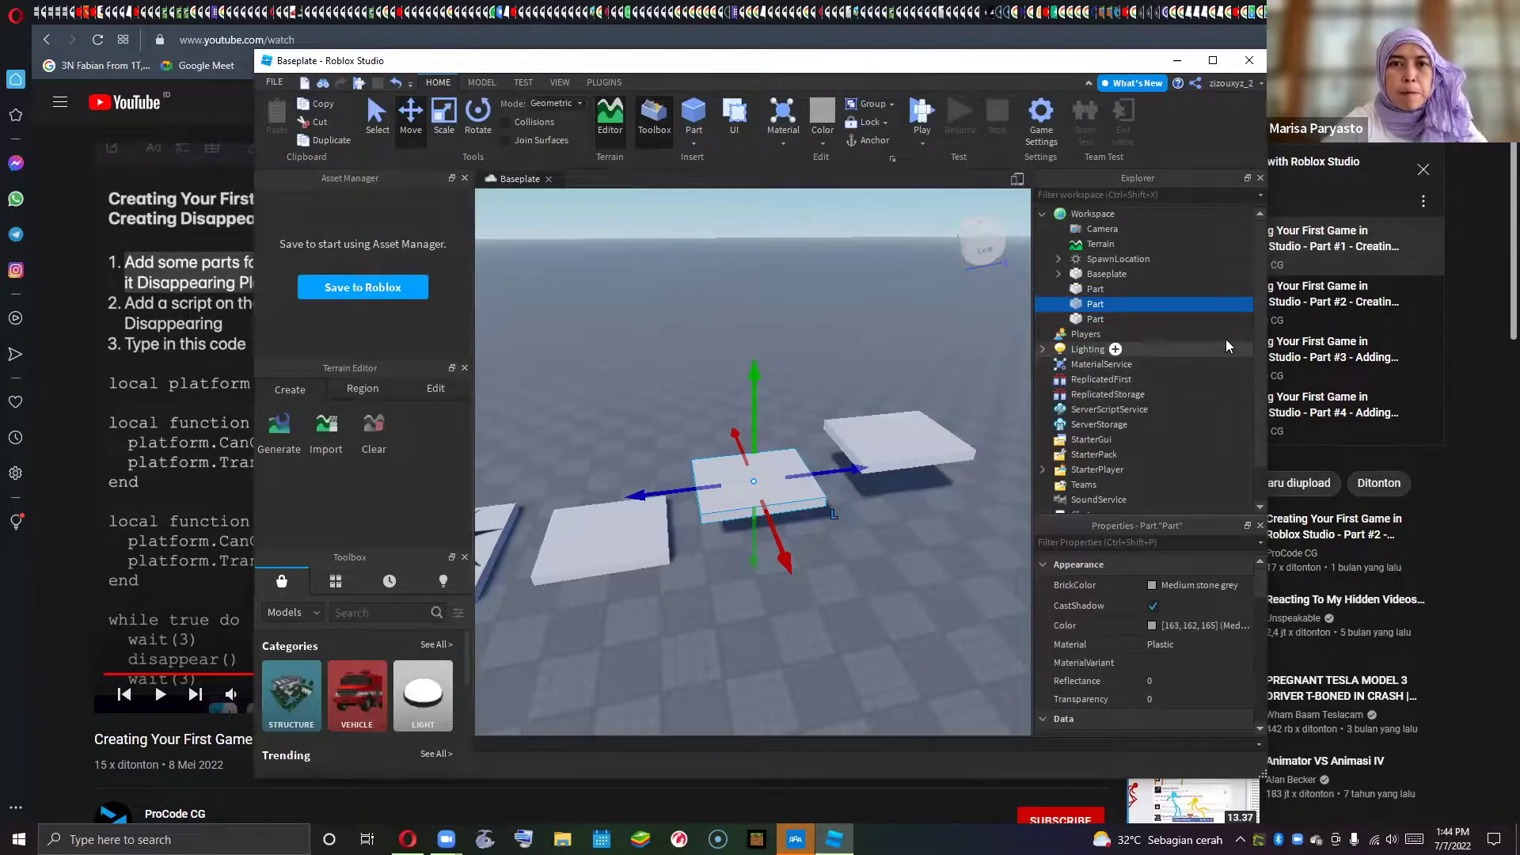
- Search the objects insertable into the second platform for "dis"
right_click(1176, 303)
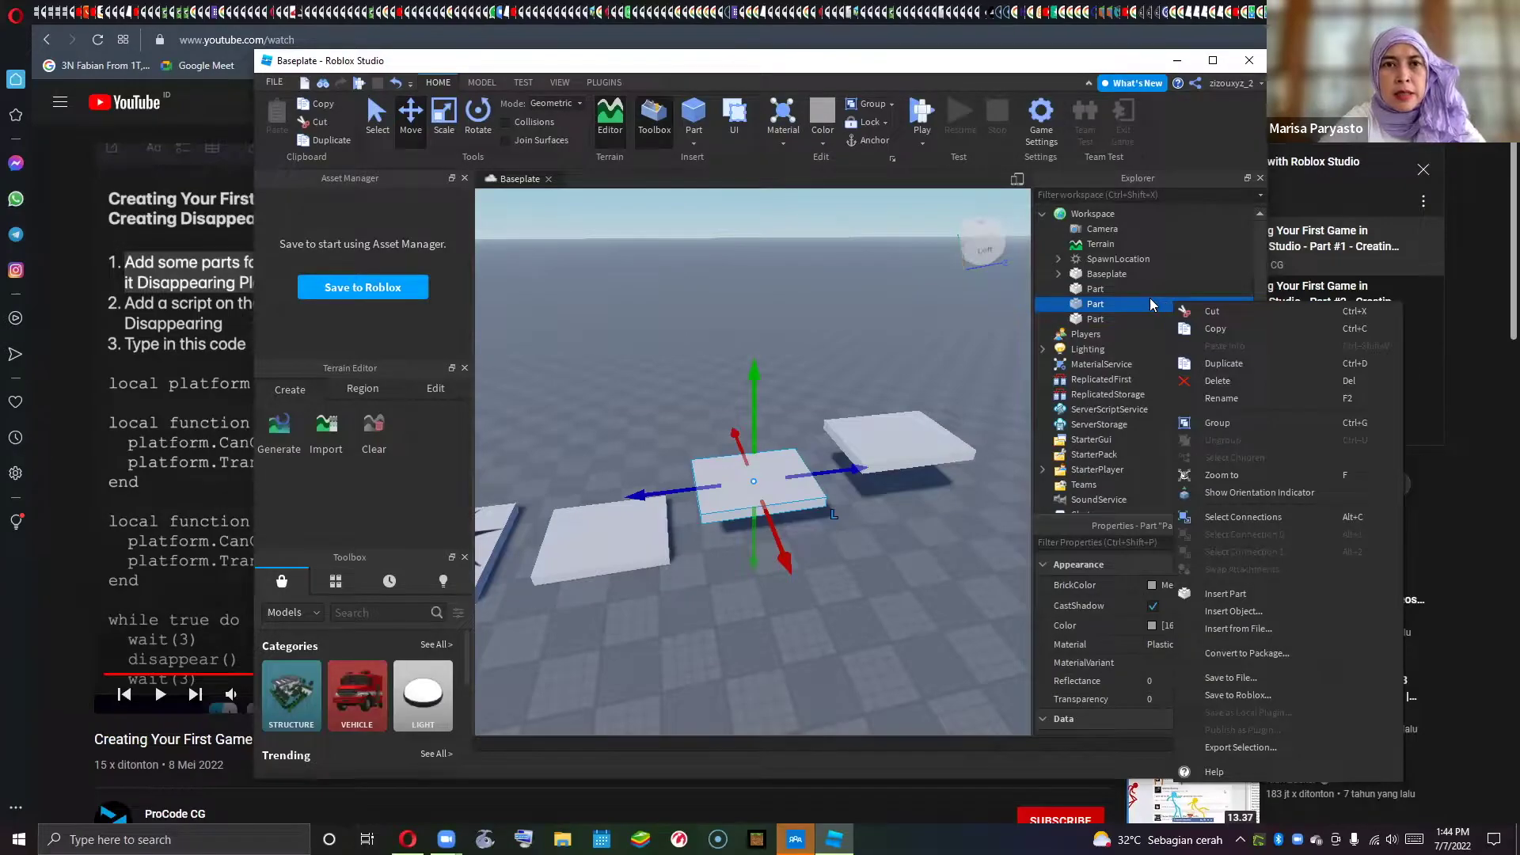
left_click(1139, 304)
left_click(1114, 304)
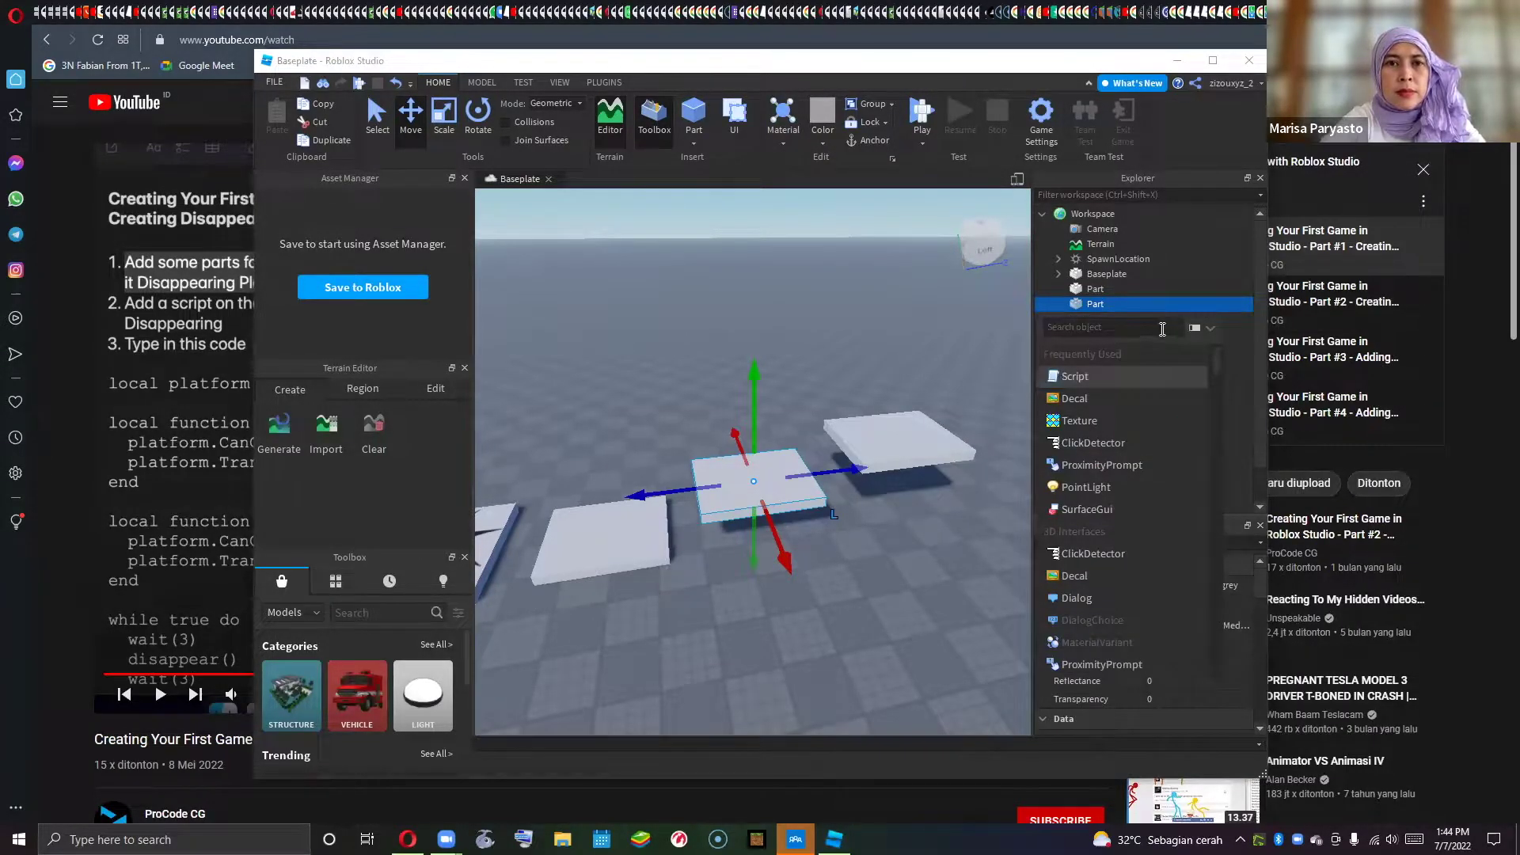
type("dis")
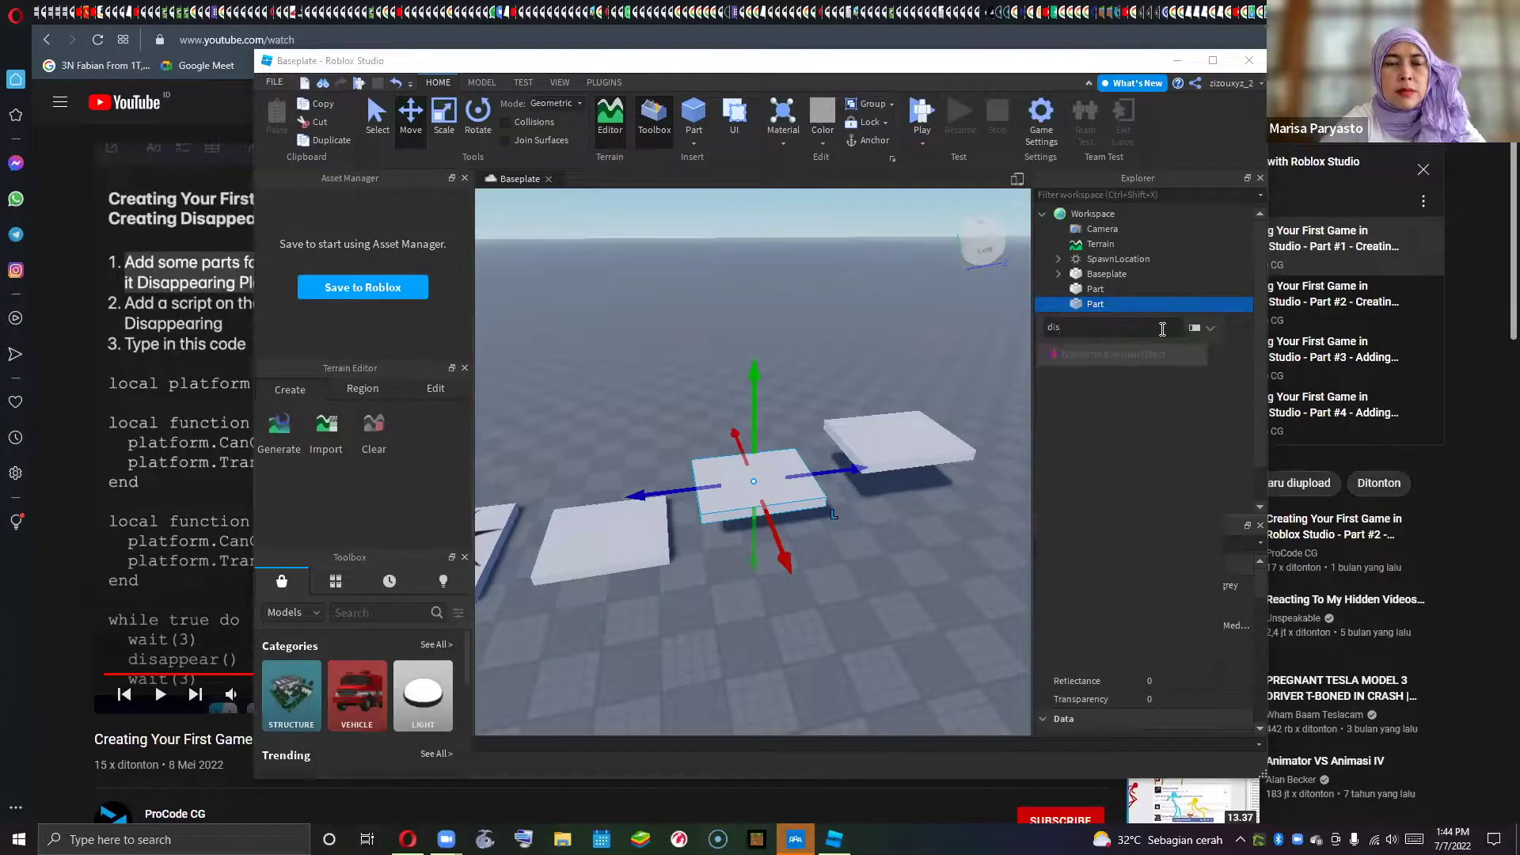
key("Return")
left_click(1241, 365)
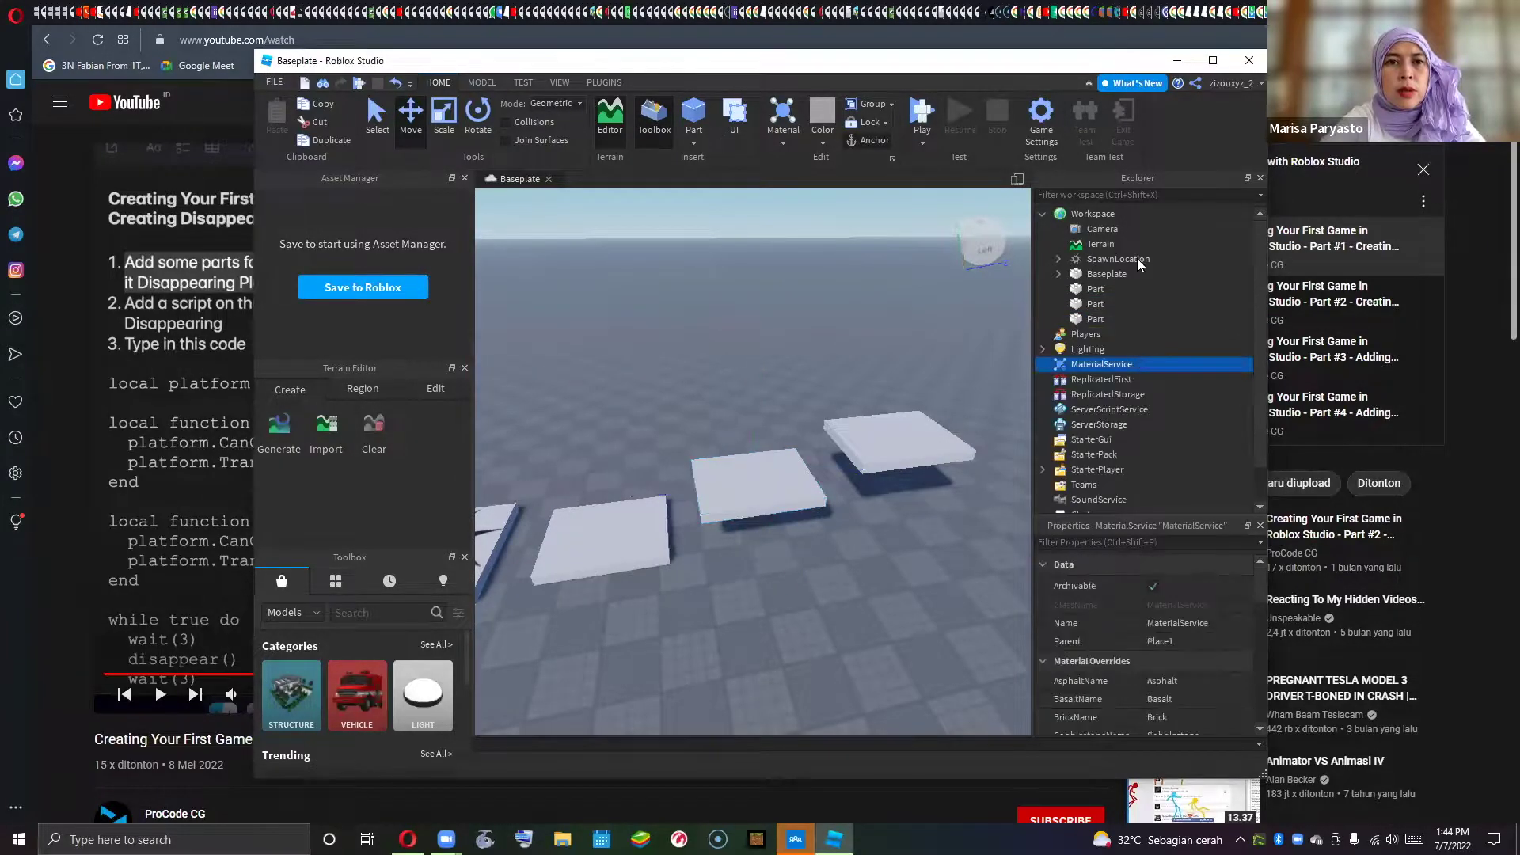
- Examine the contents of the Workspace, Lighting and StarterPlayer groups in the Explorer
mouse_move(1104, 371)
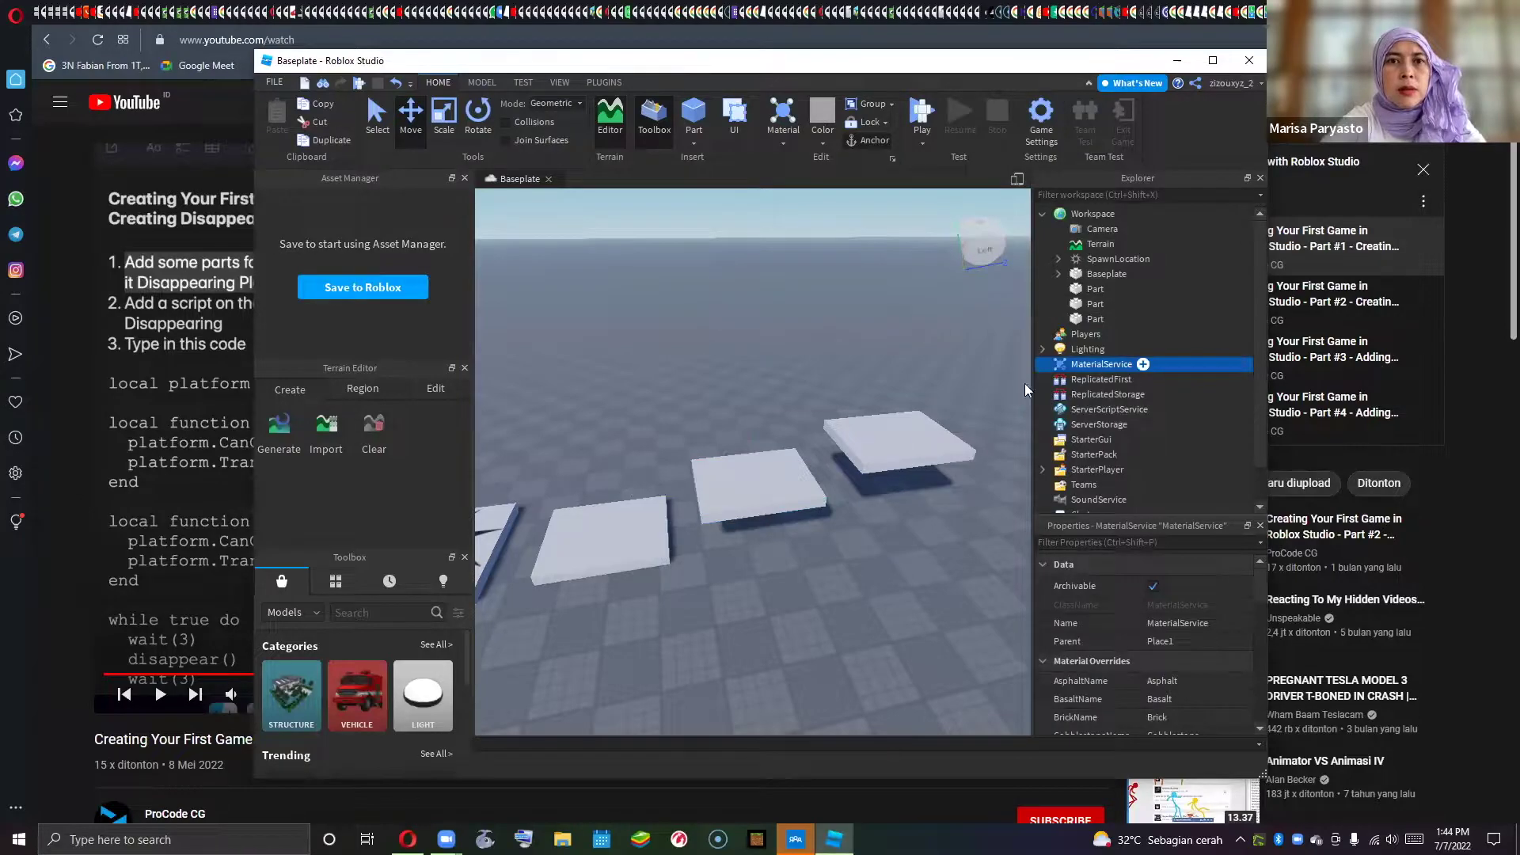
left_click(1042, 470)
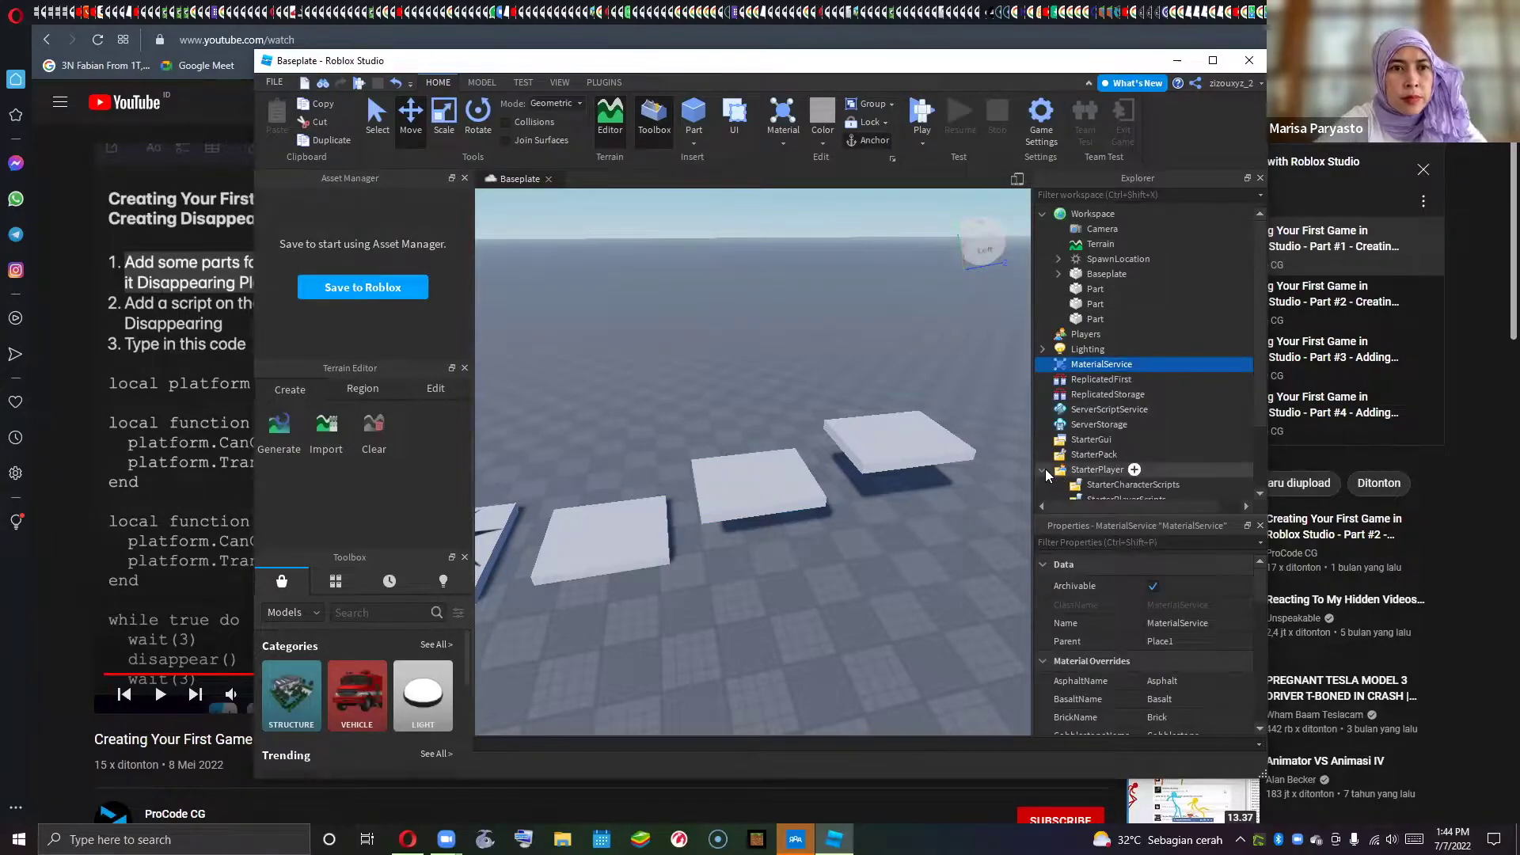
left_click(1043, 469)
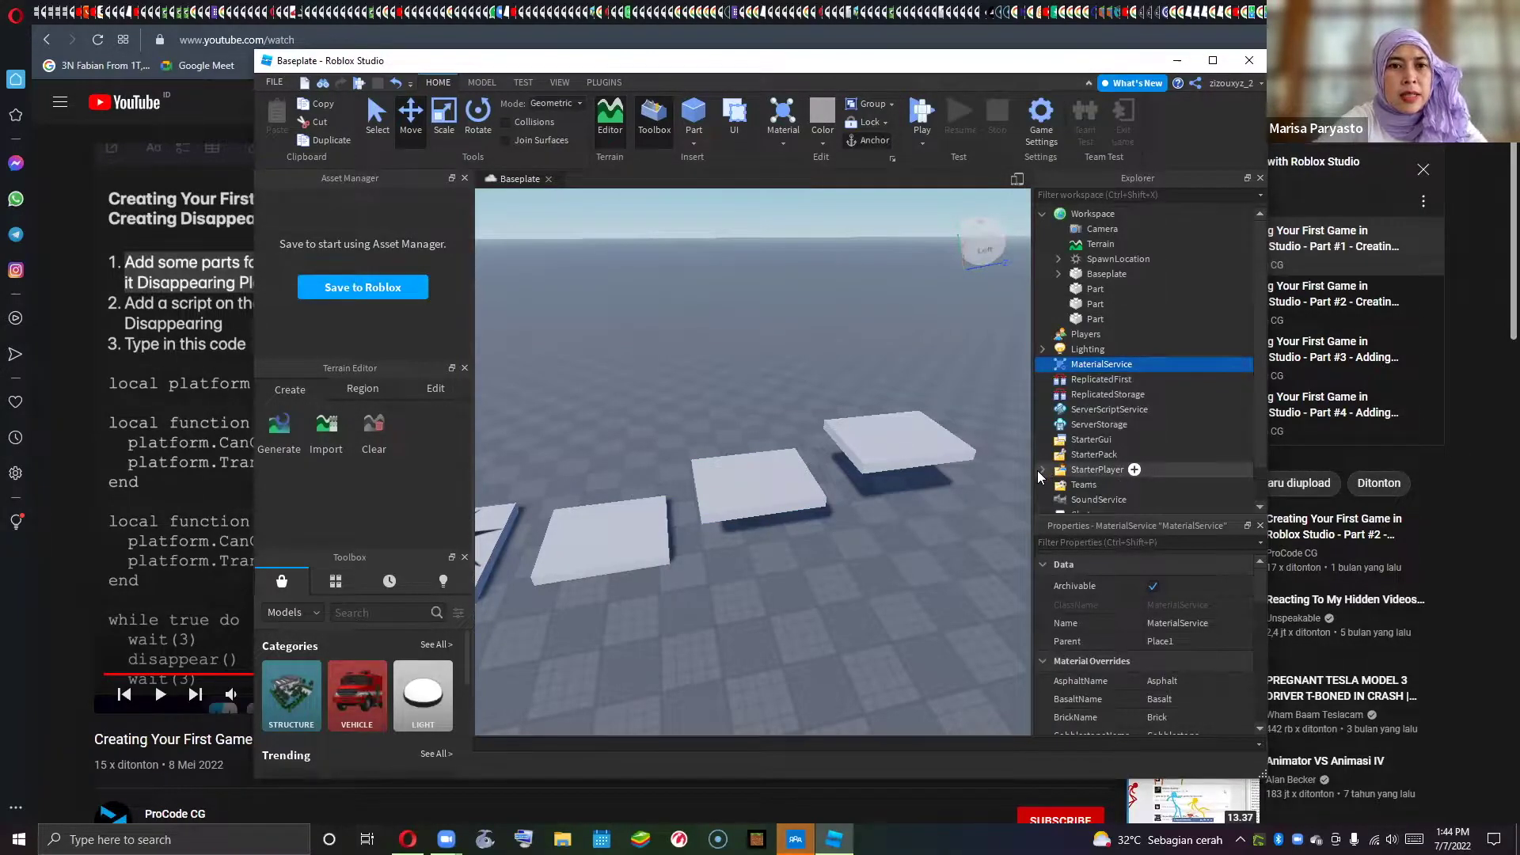
left_click(1041, 470)
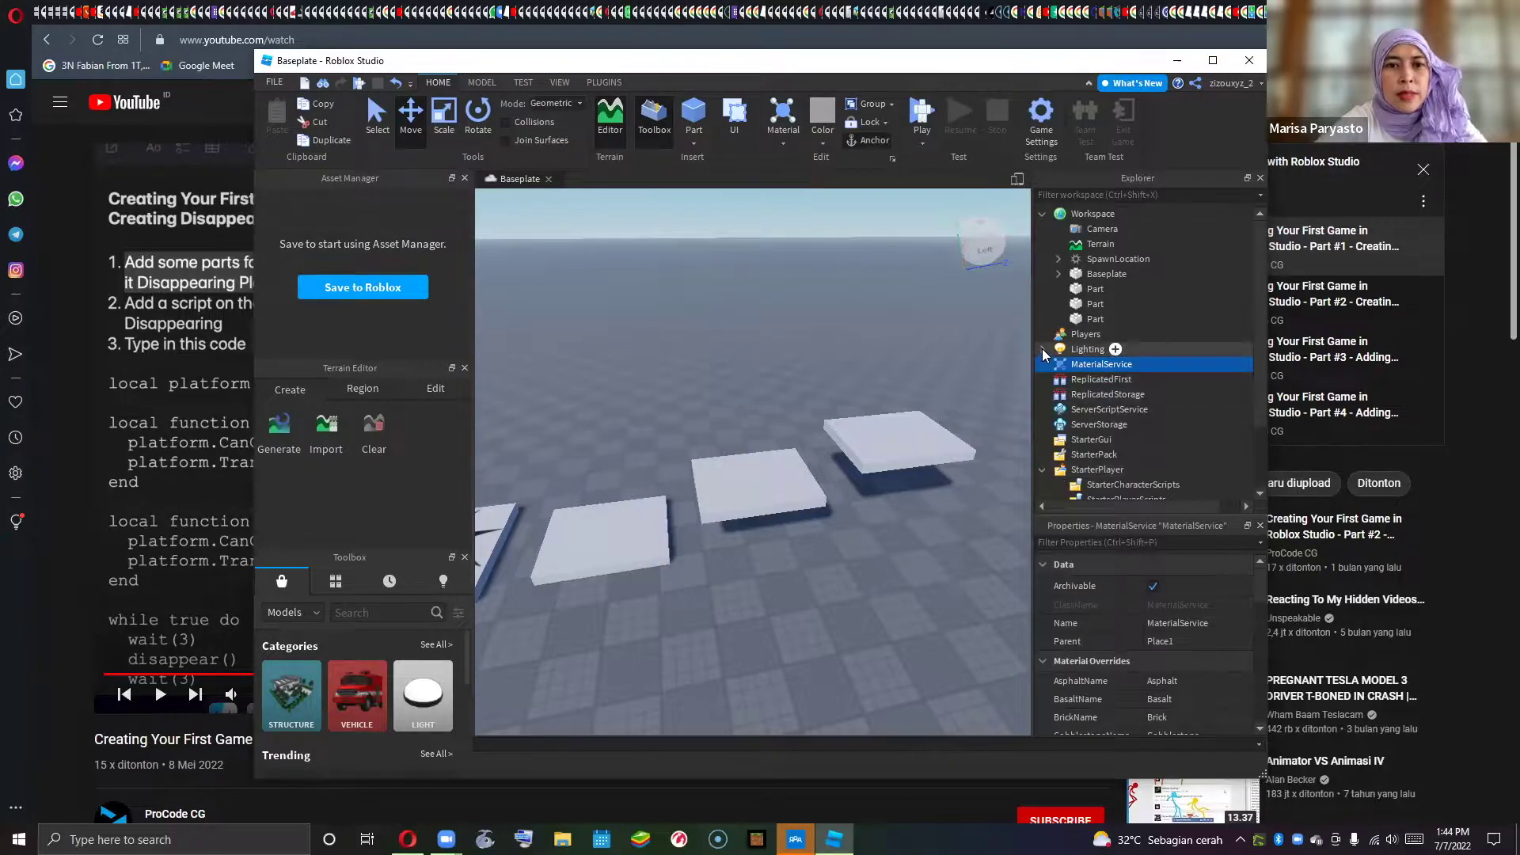
left_click(1042, 349)
left_click(1042, 349)
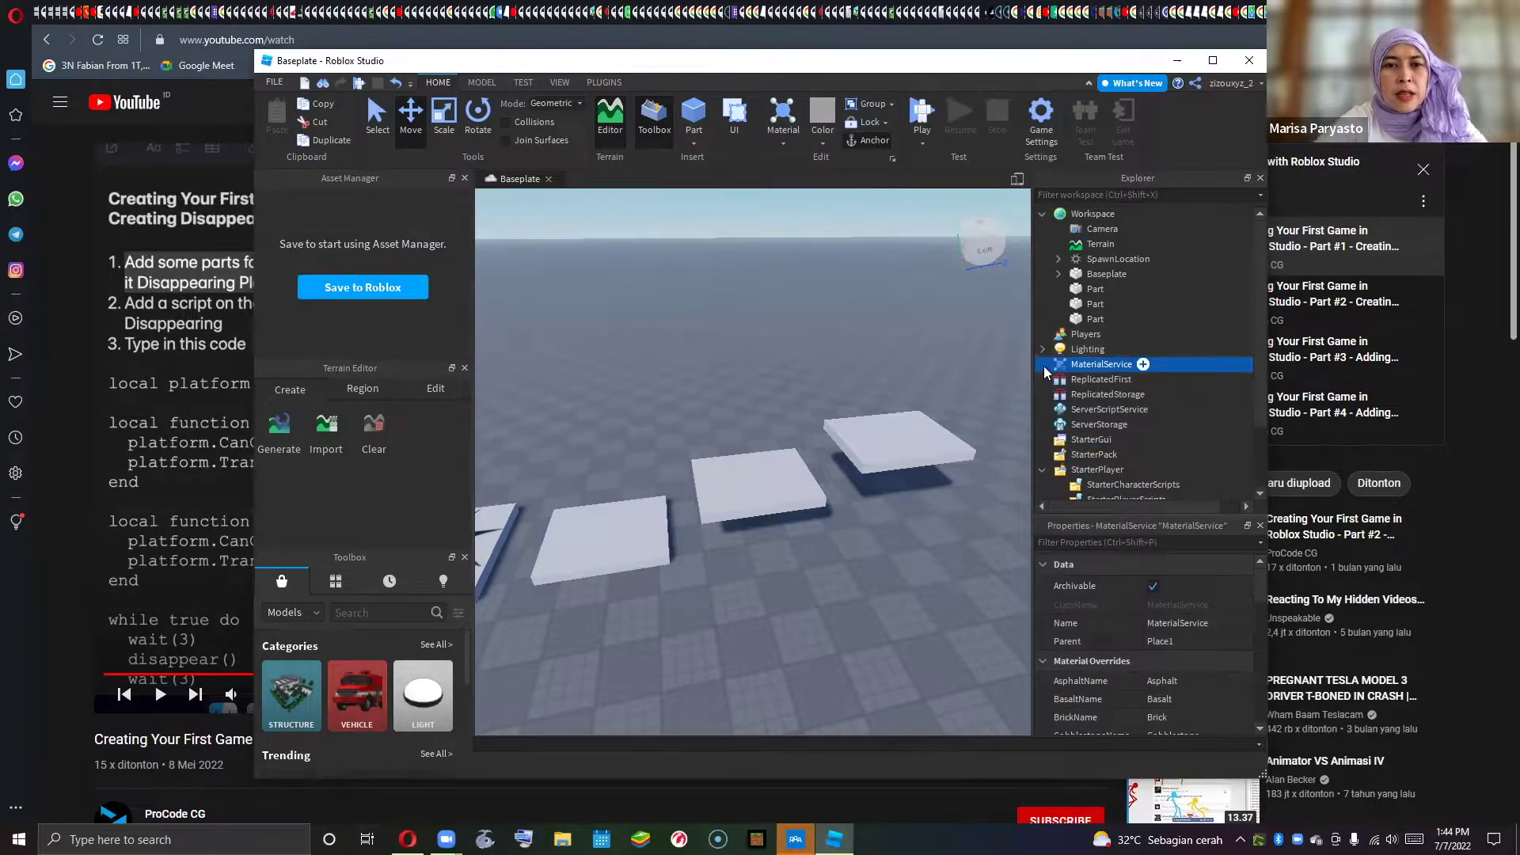
left_click(1043, 366)
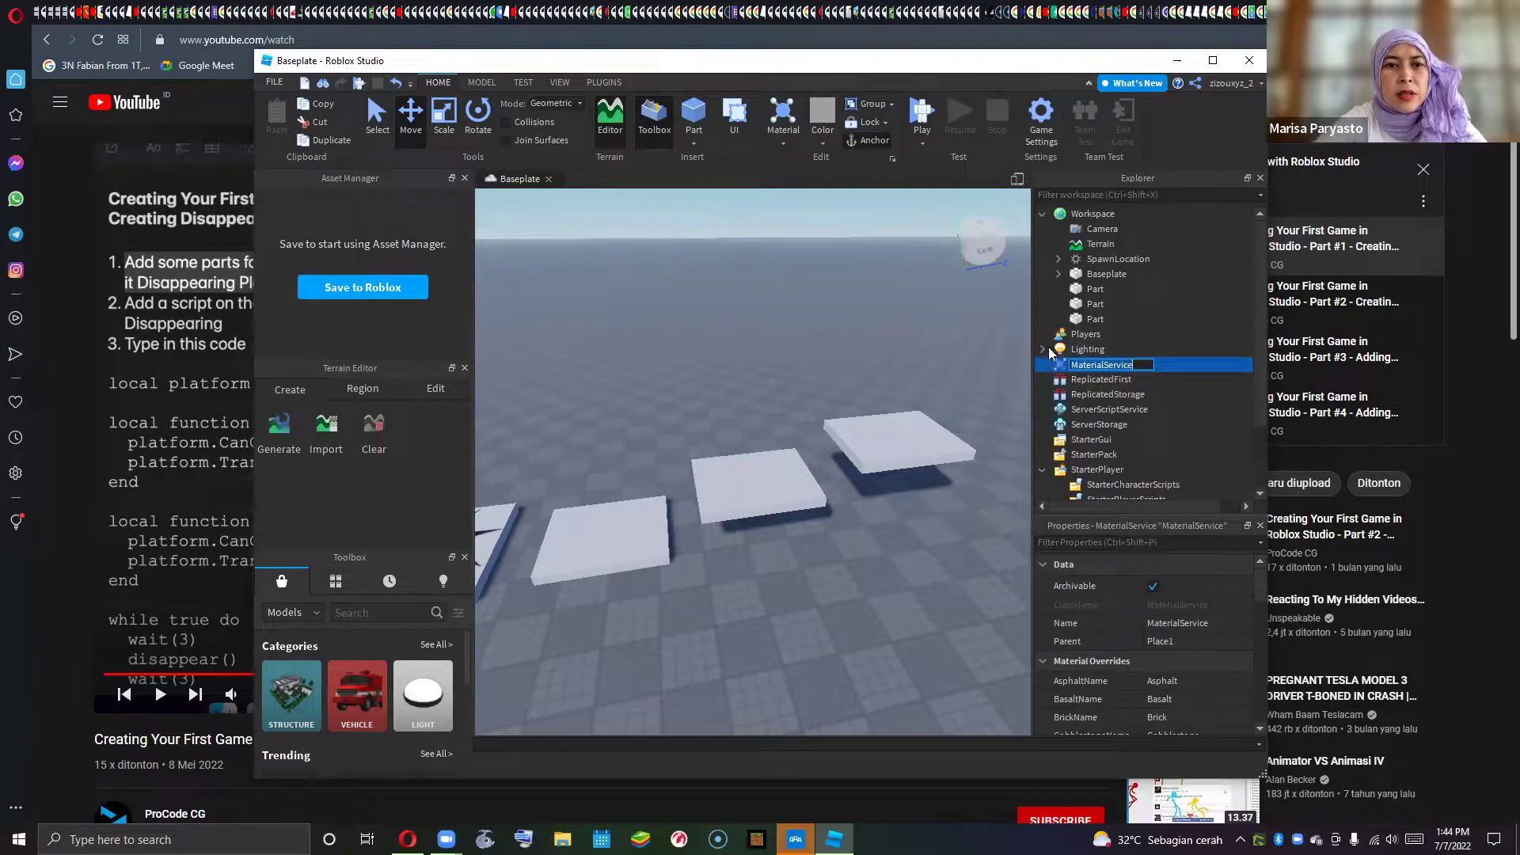
left_click(1046, 212)
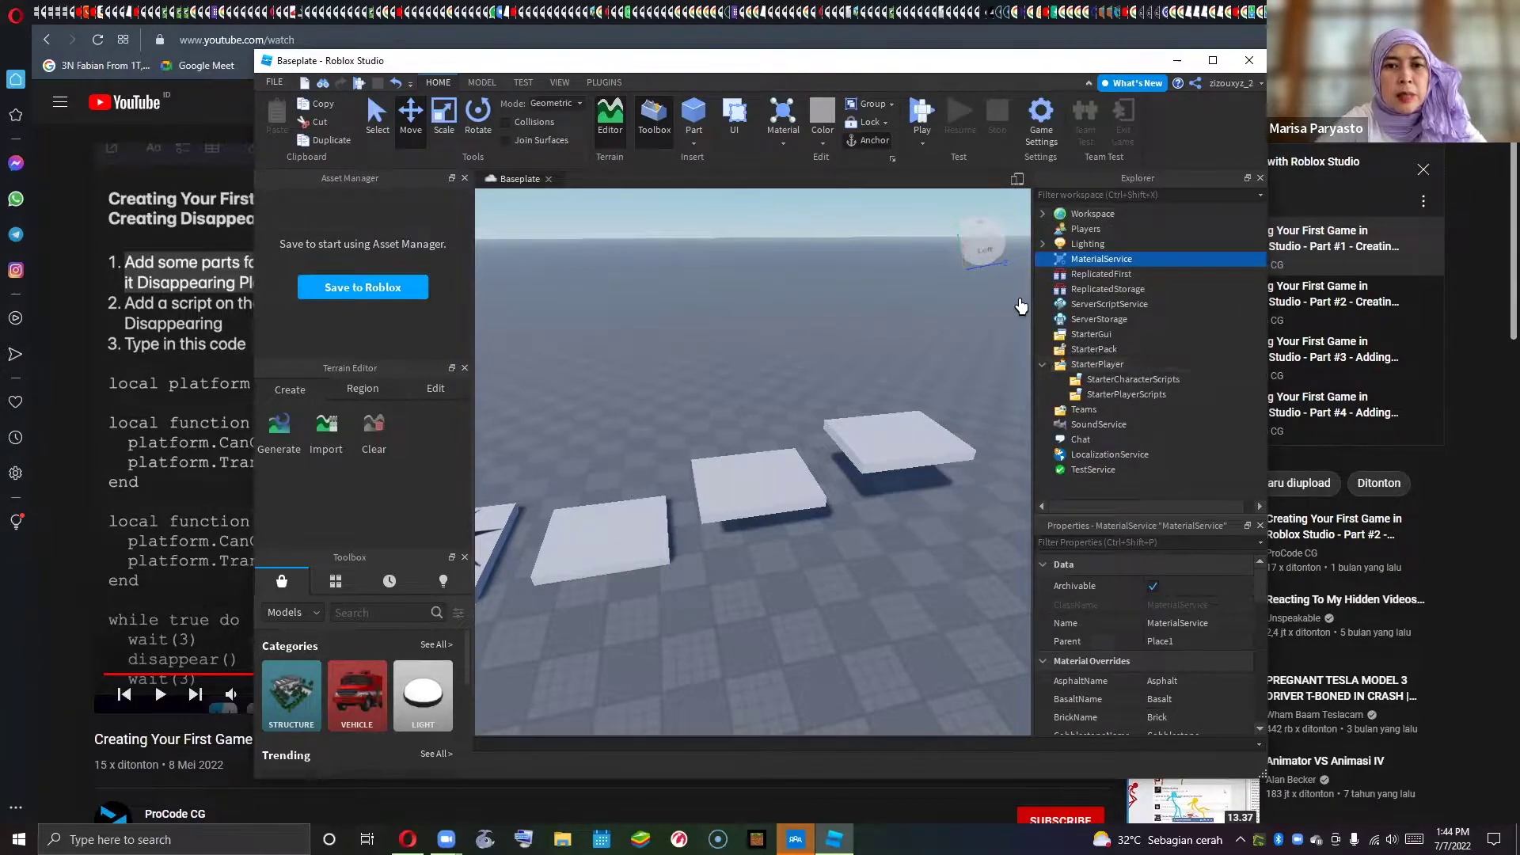
left_click(1043, 243)
left_click(1041, 214)
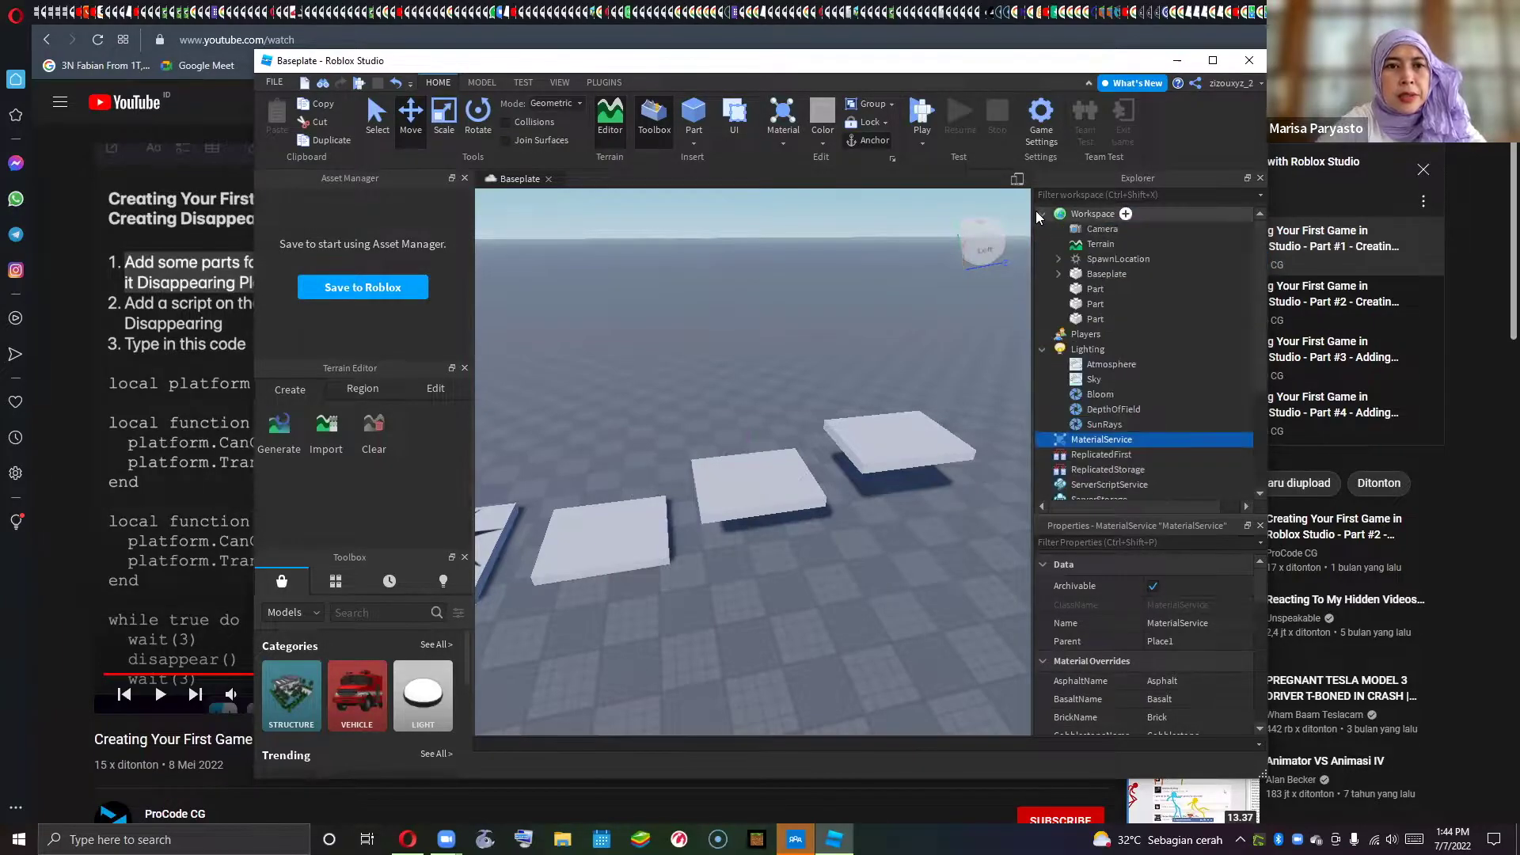
left_click(1041, 214)
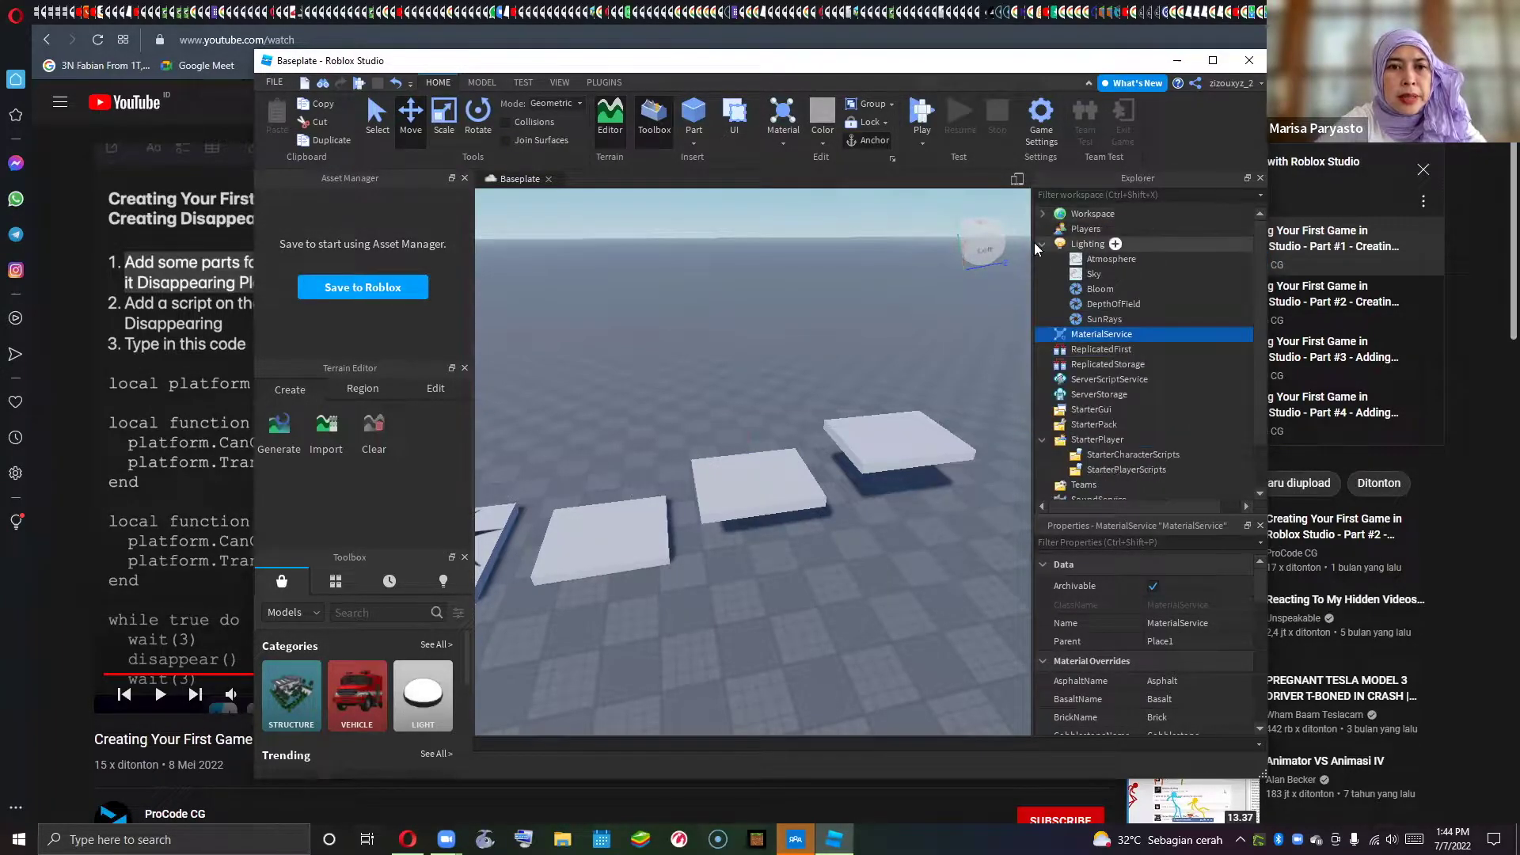
left_click(1035, 243)
left_click(1041, 365)
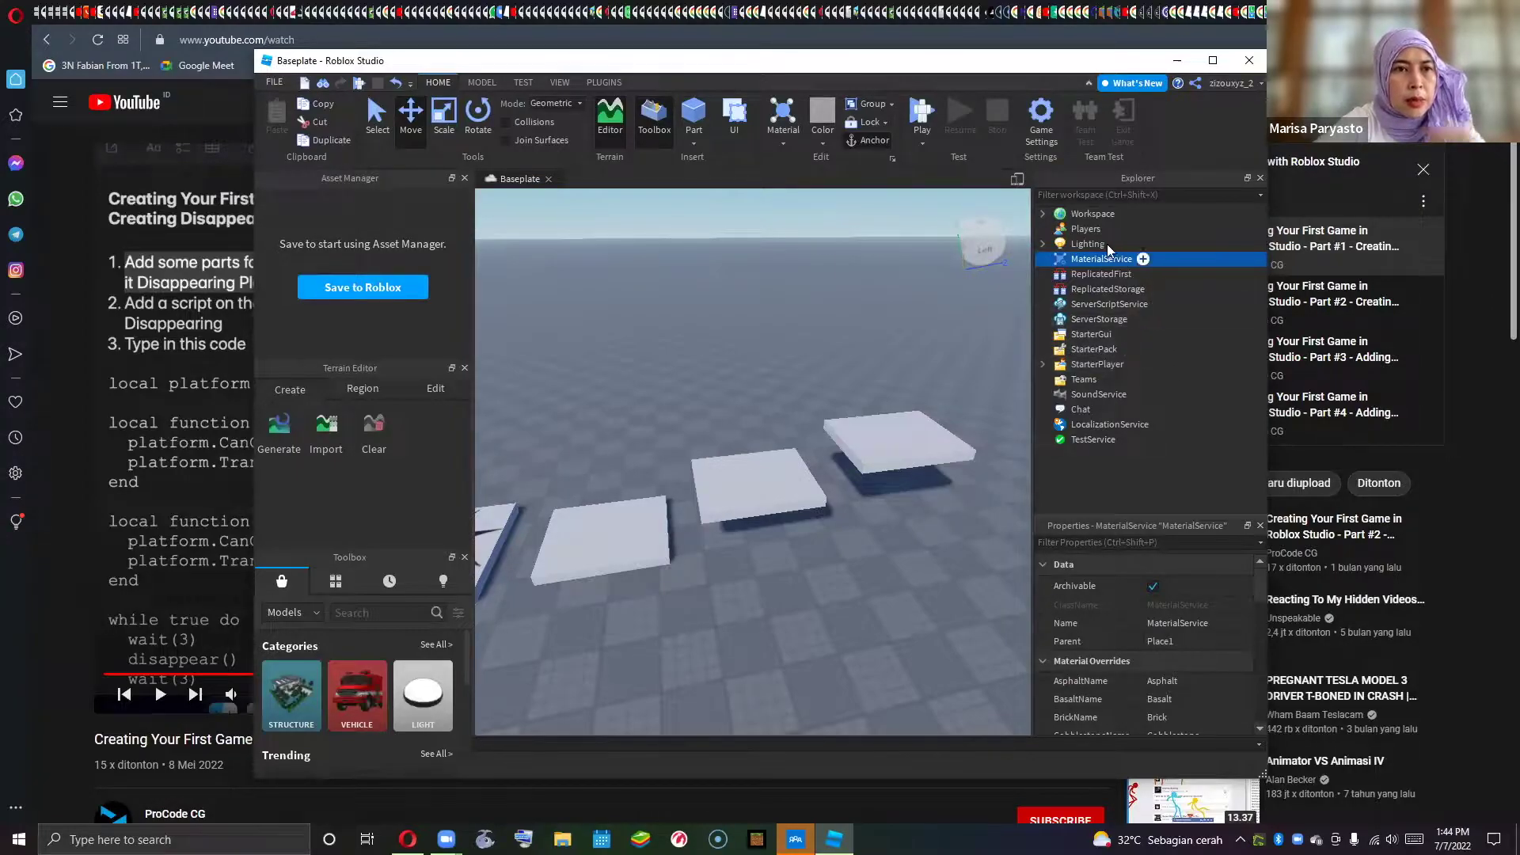
left_click(1041, 213)
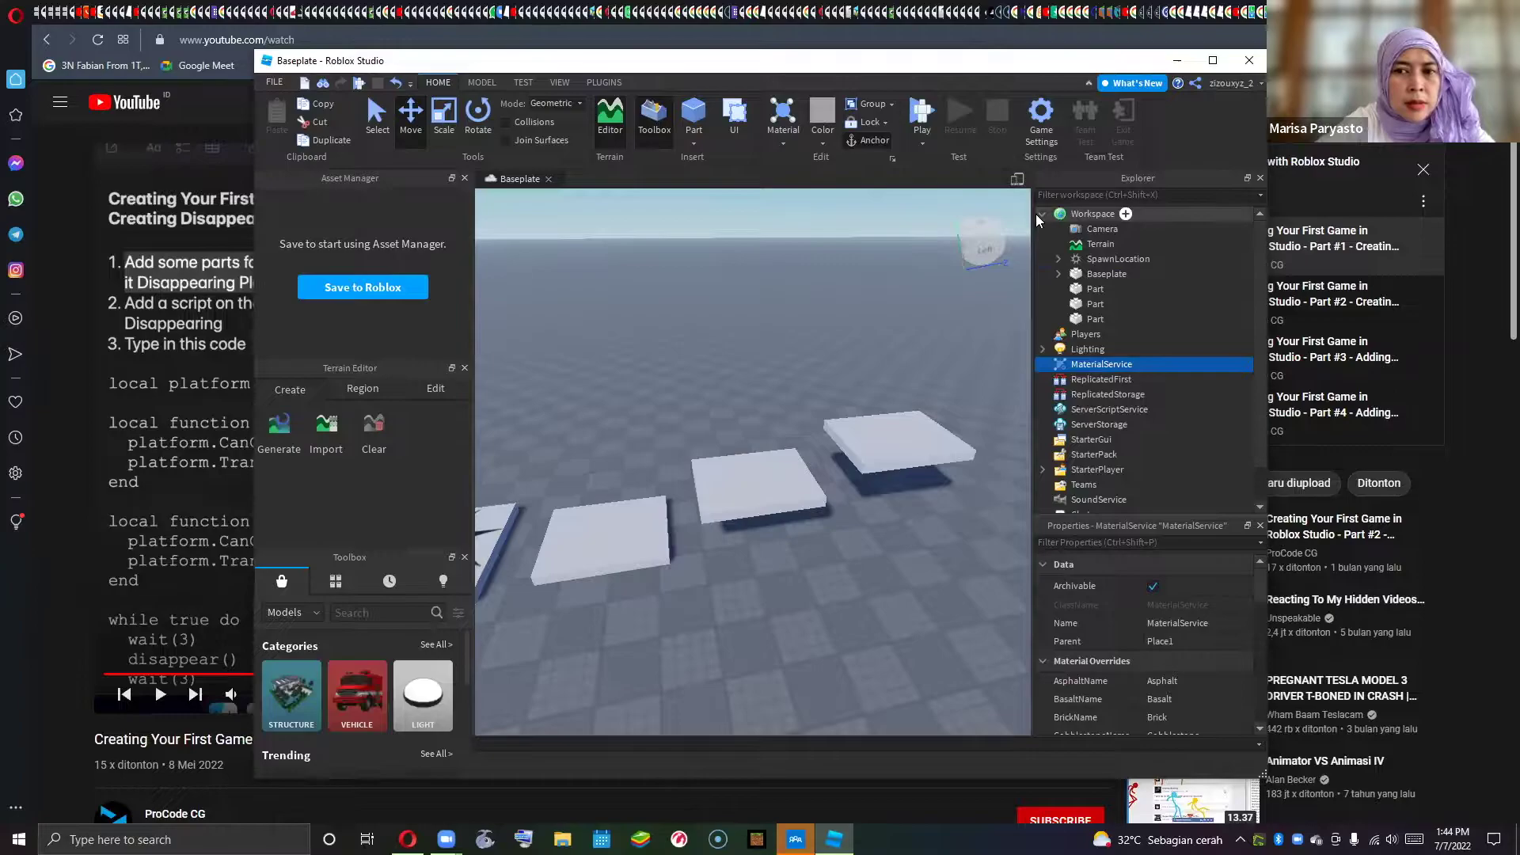
left_click(1041, 214)
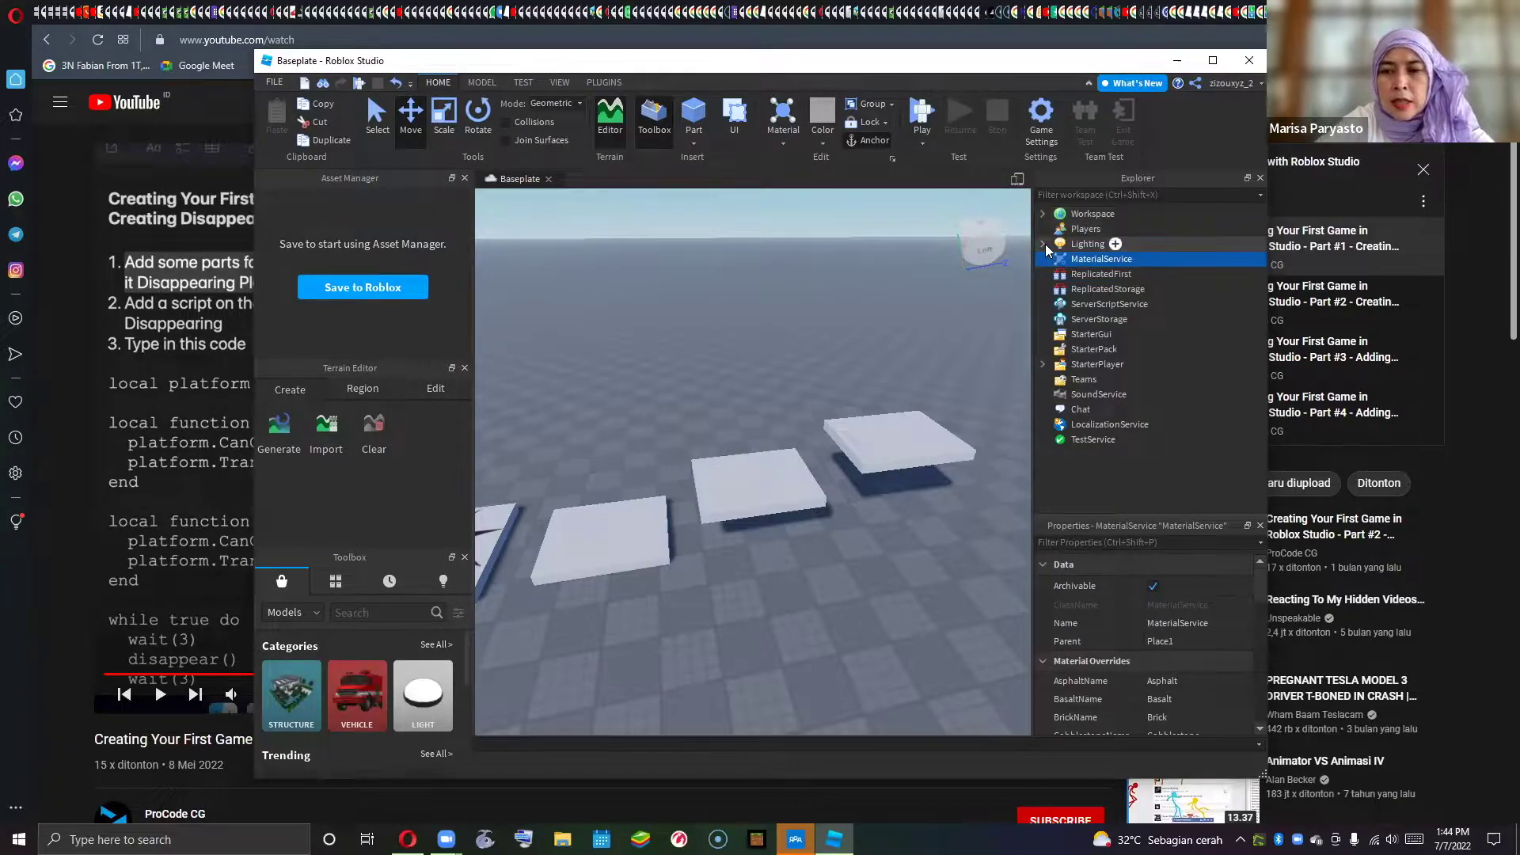
left_click(1042, 244)
left_click(1045, 244)
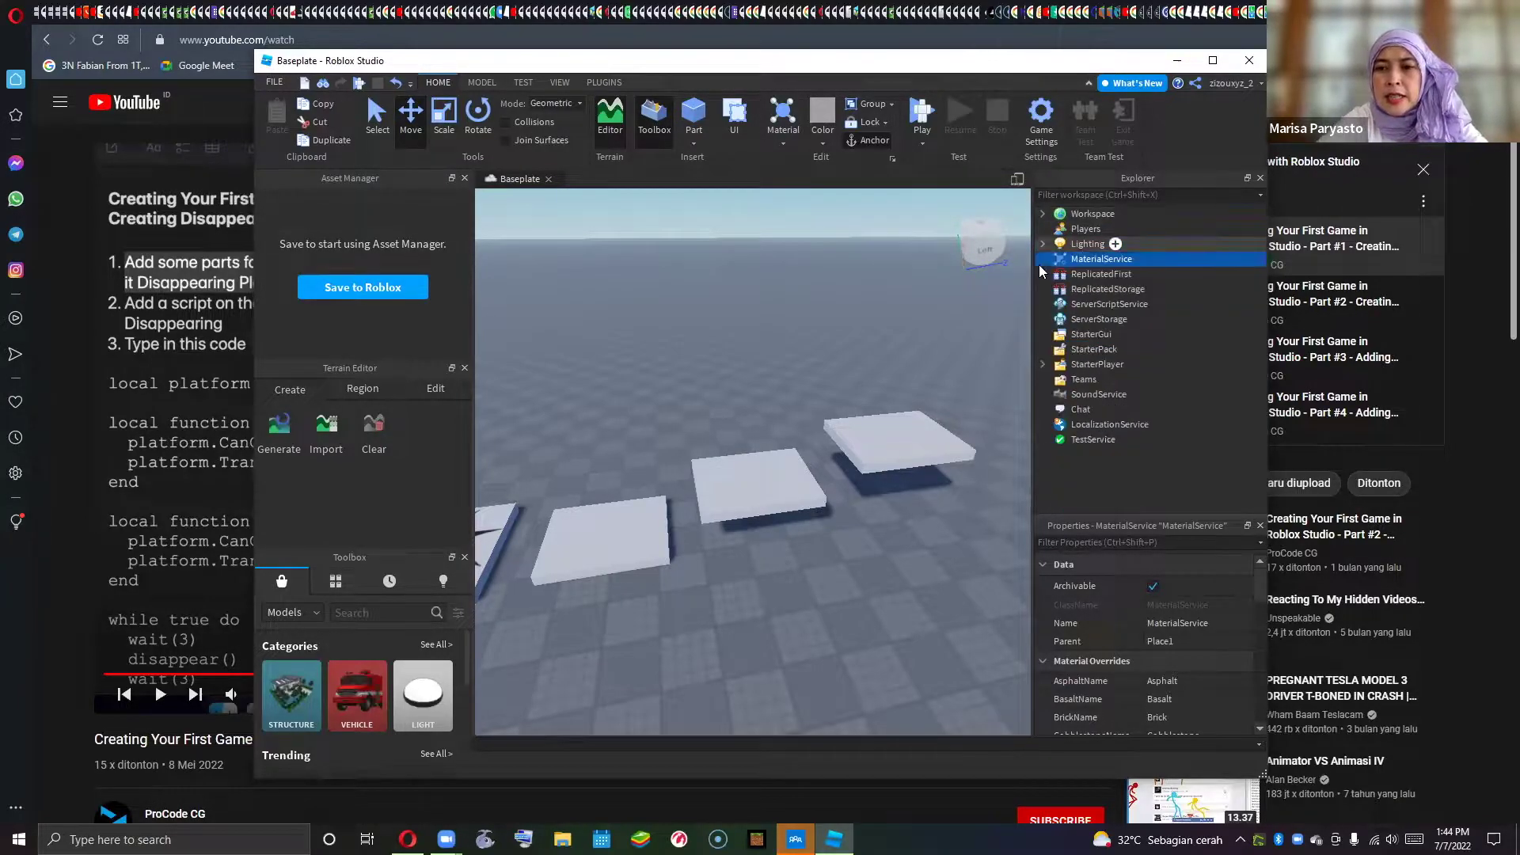
left_click(1038, 258)
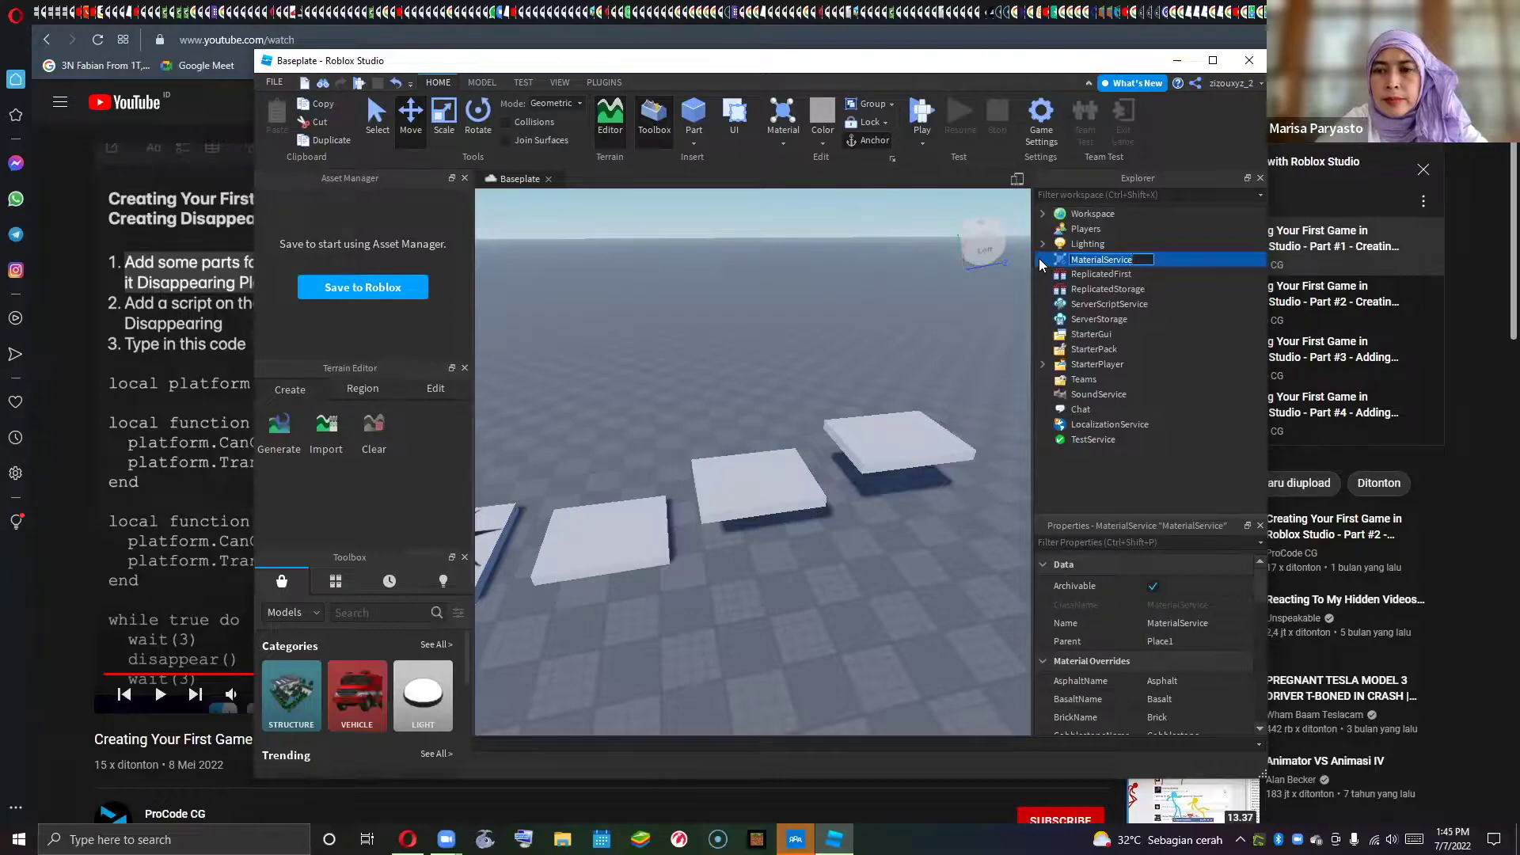
key("Return")
left_click(1038, 364)
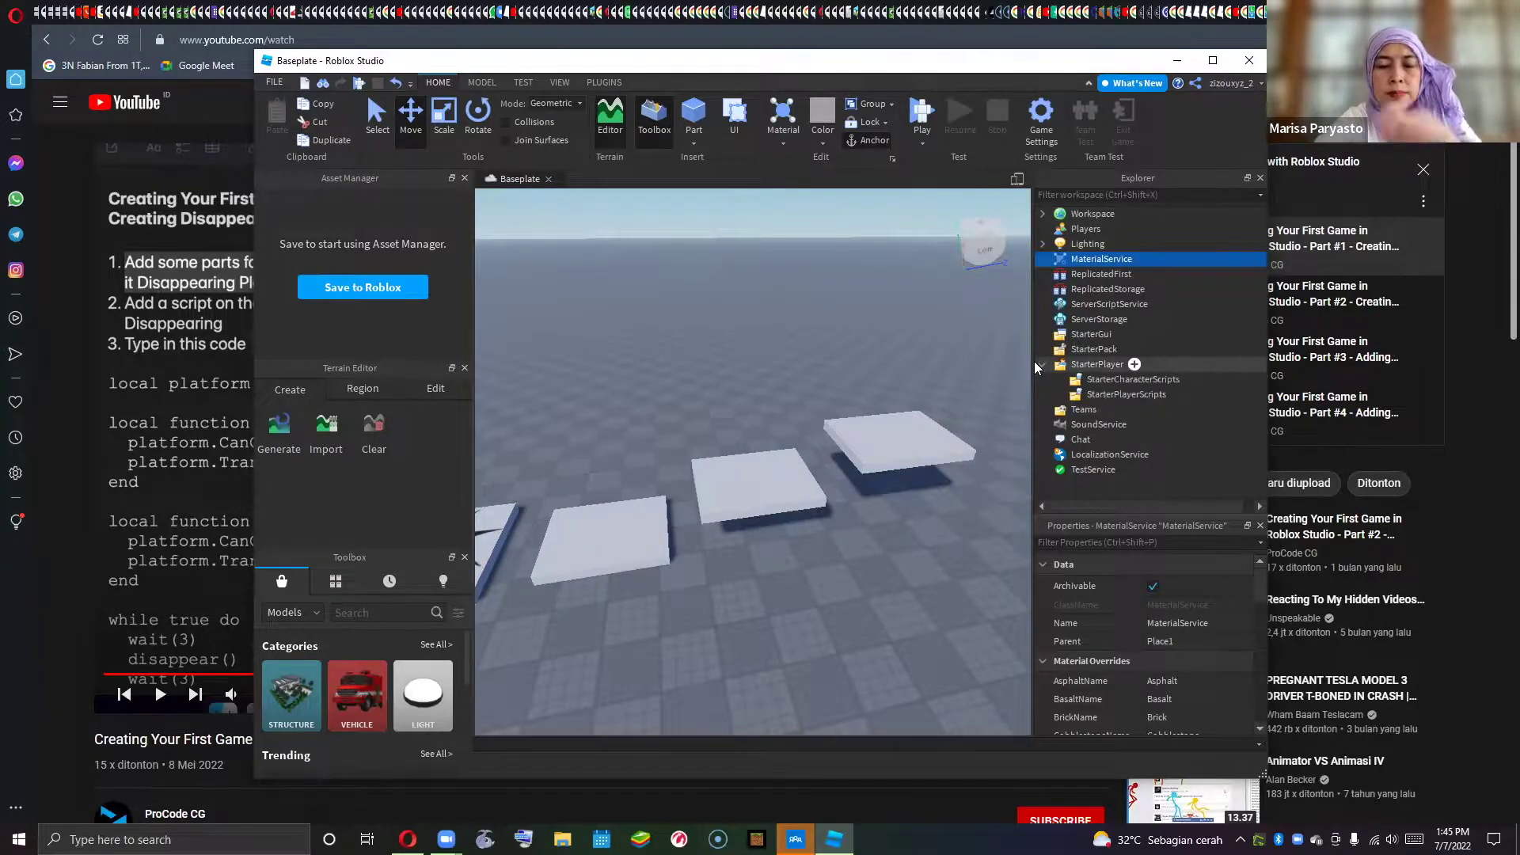
left_click(1040, 364)
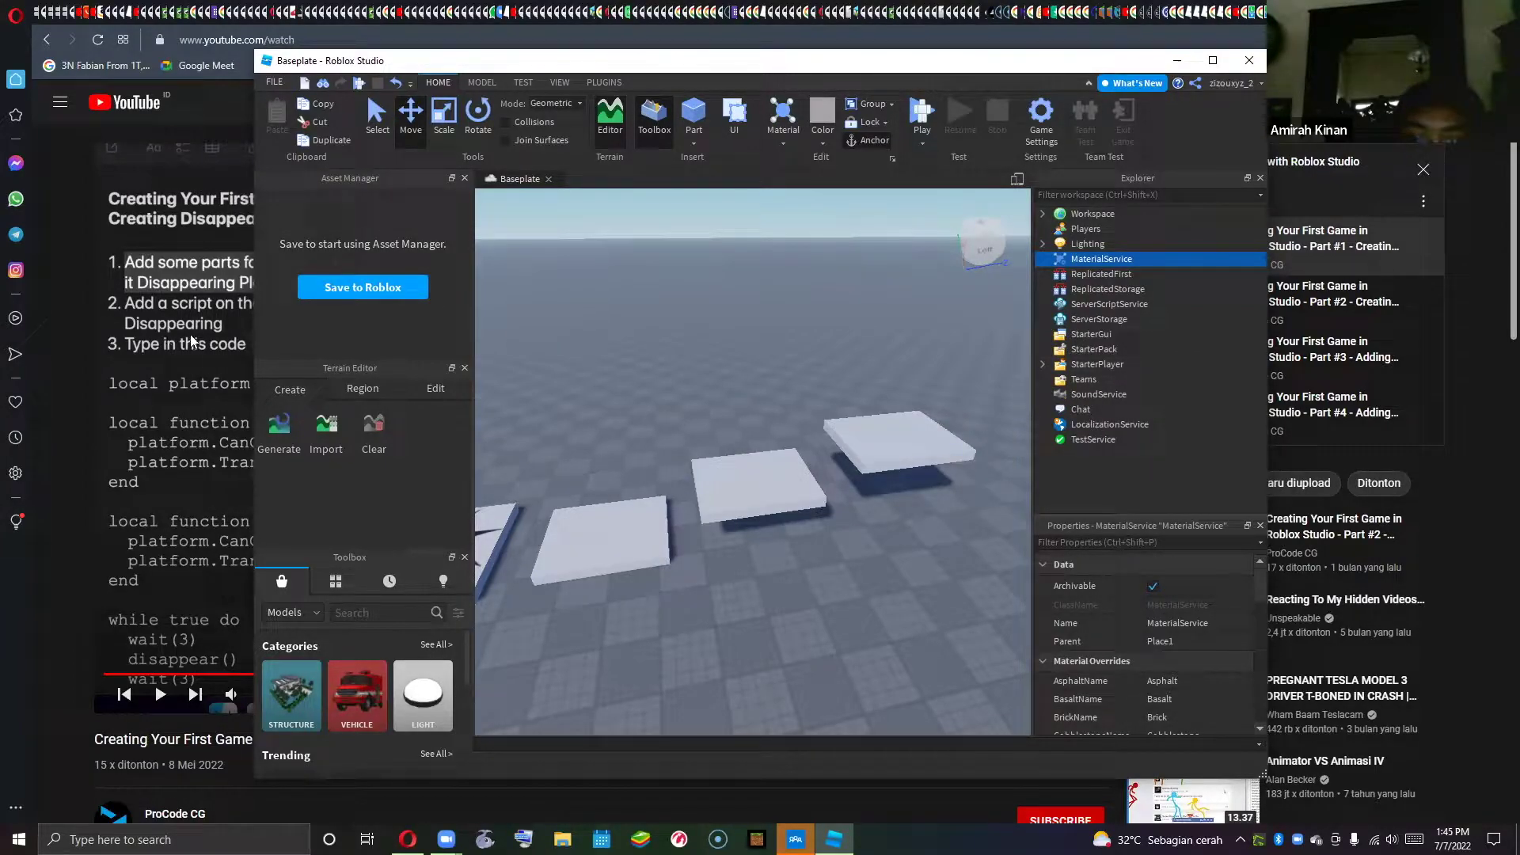
- Switch to the YouTube tutorial and play a little more of the section on the disappearing part
key("alt+Tab")
left_click(734, 519)
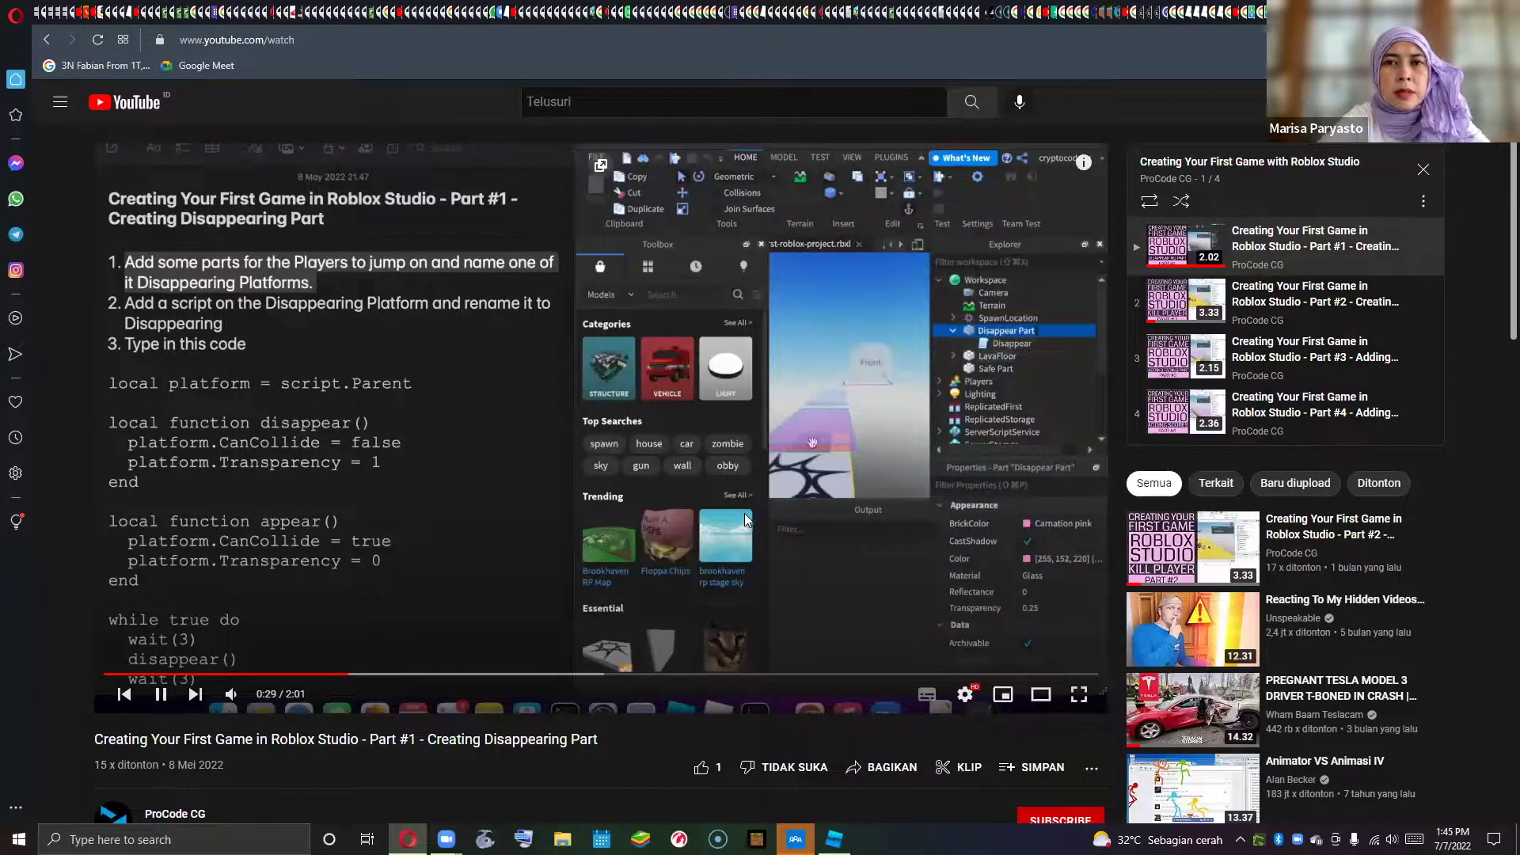
left_click(765, 508)
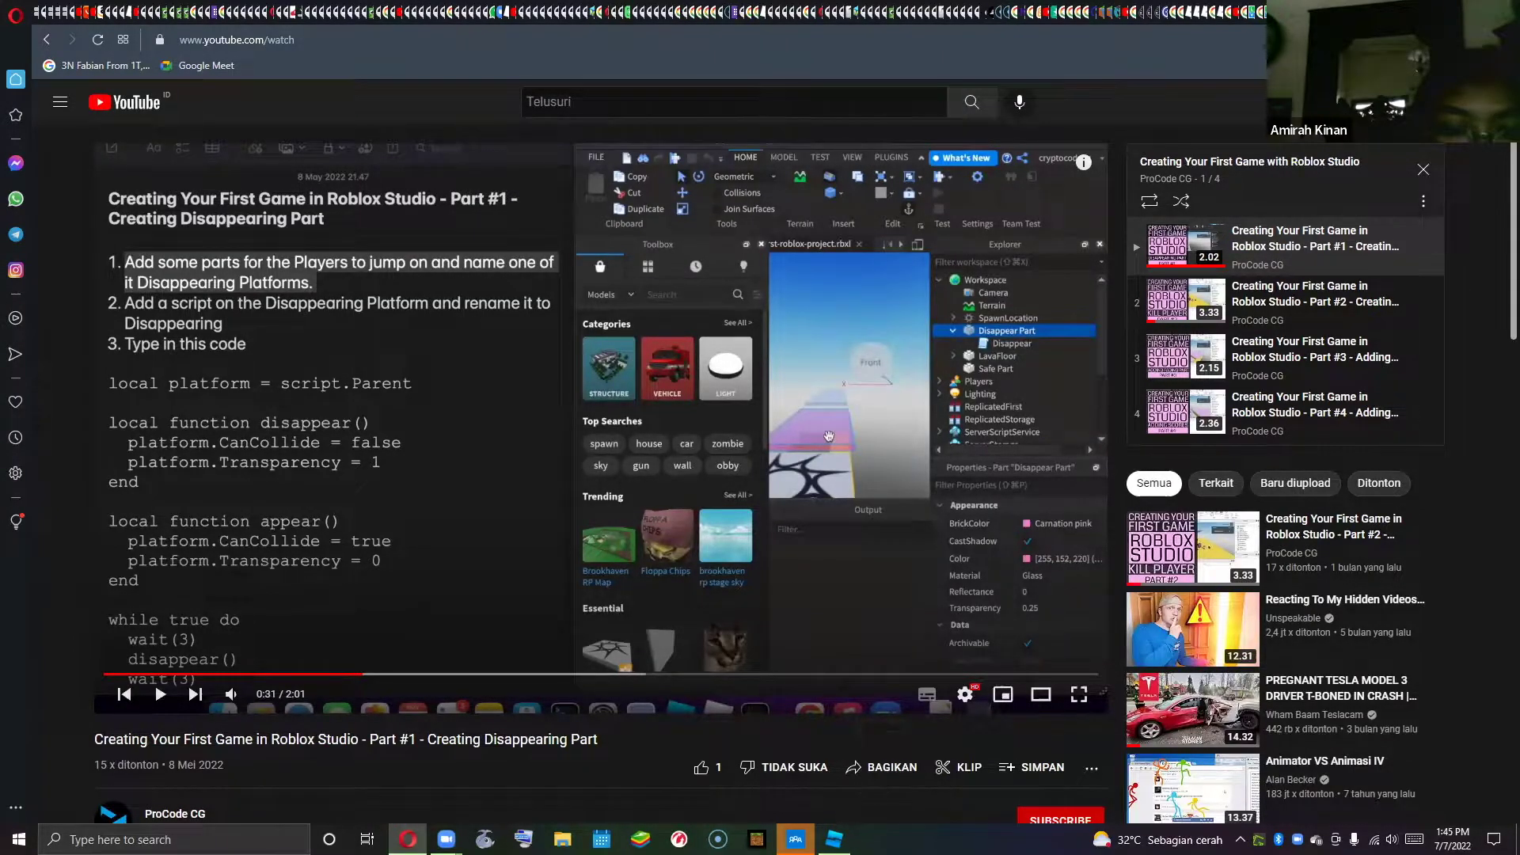
- Return to Roblox Studio, expand Workspace in the Explorer and select its first Part to identify which platform it is
left_click(833, 839)
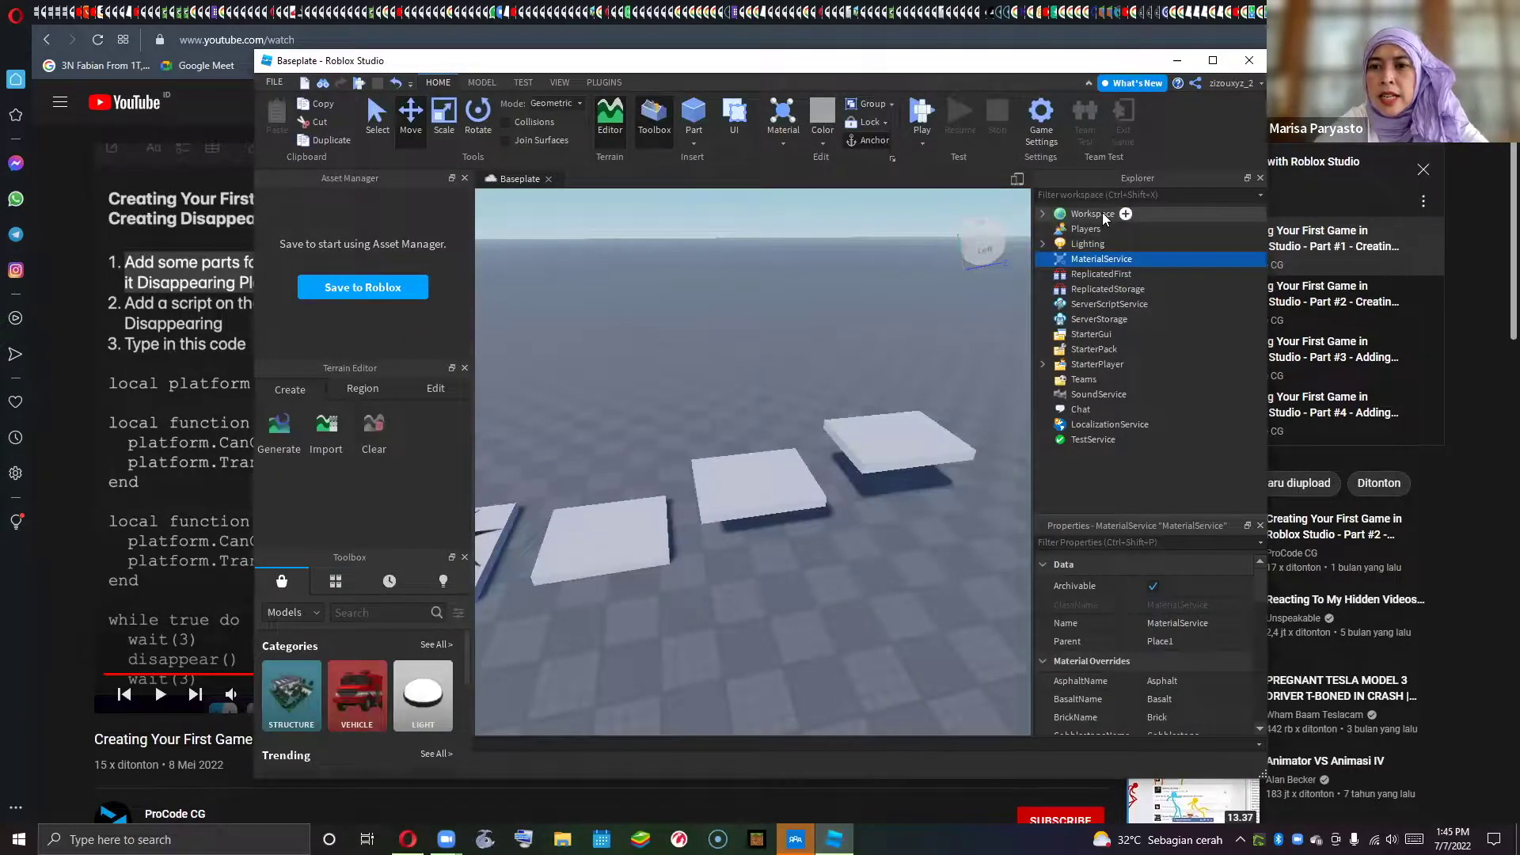
left_click(1104, 215)
left_click(1105, 215)
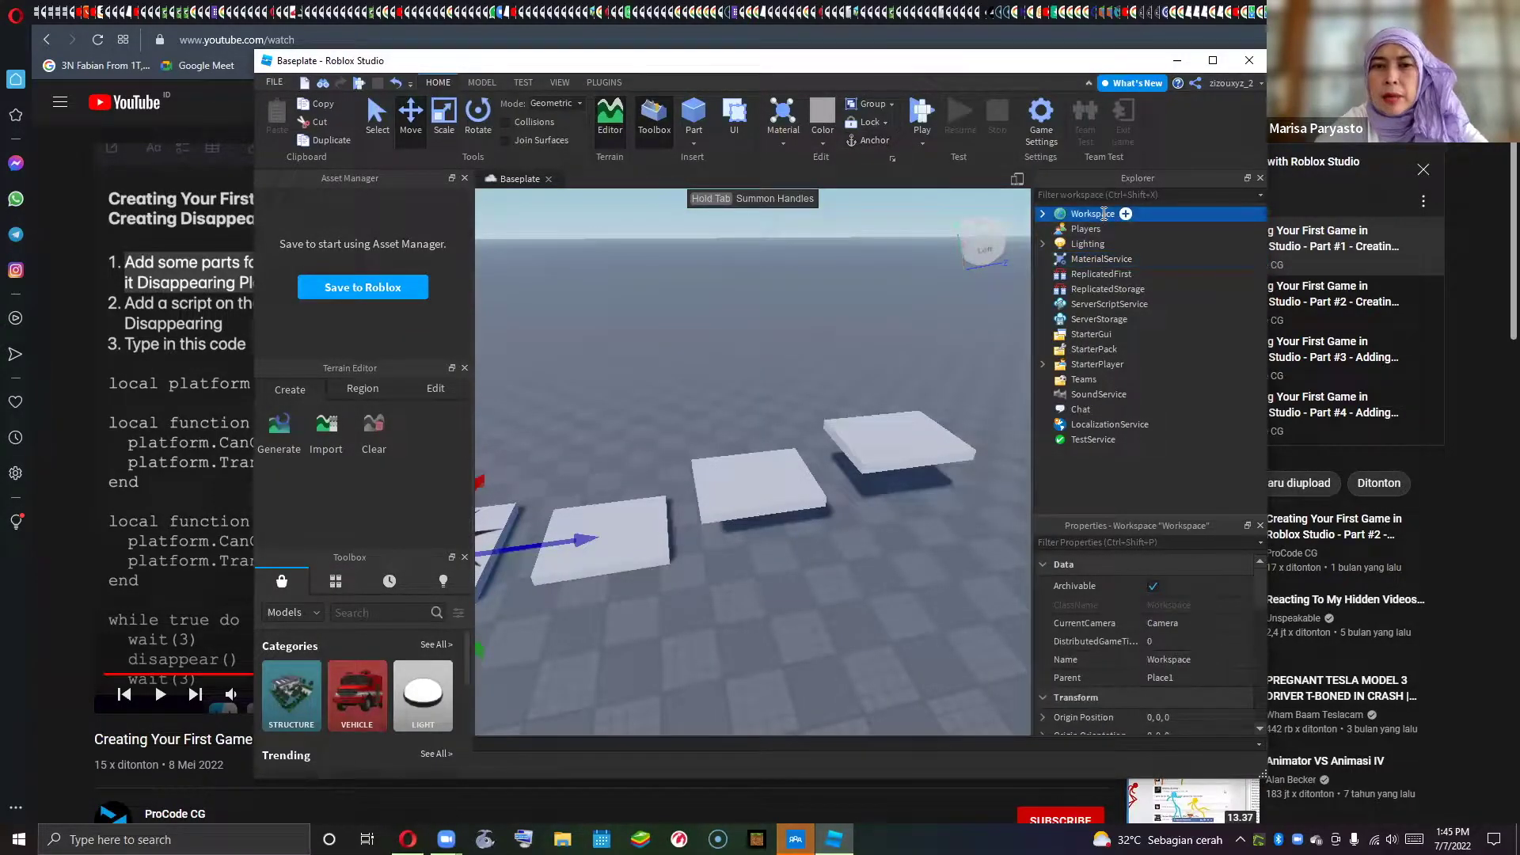
left_click(1043, 214)
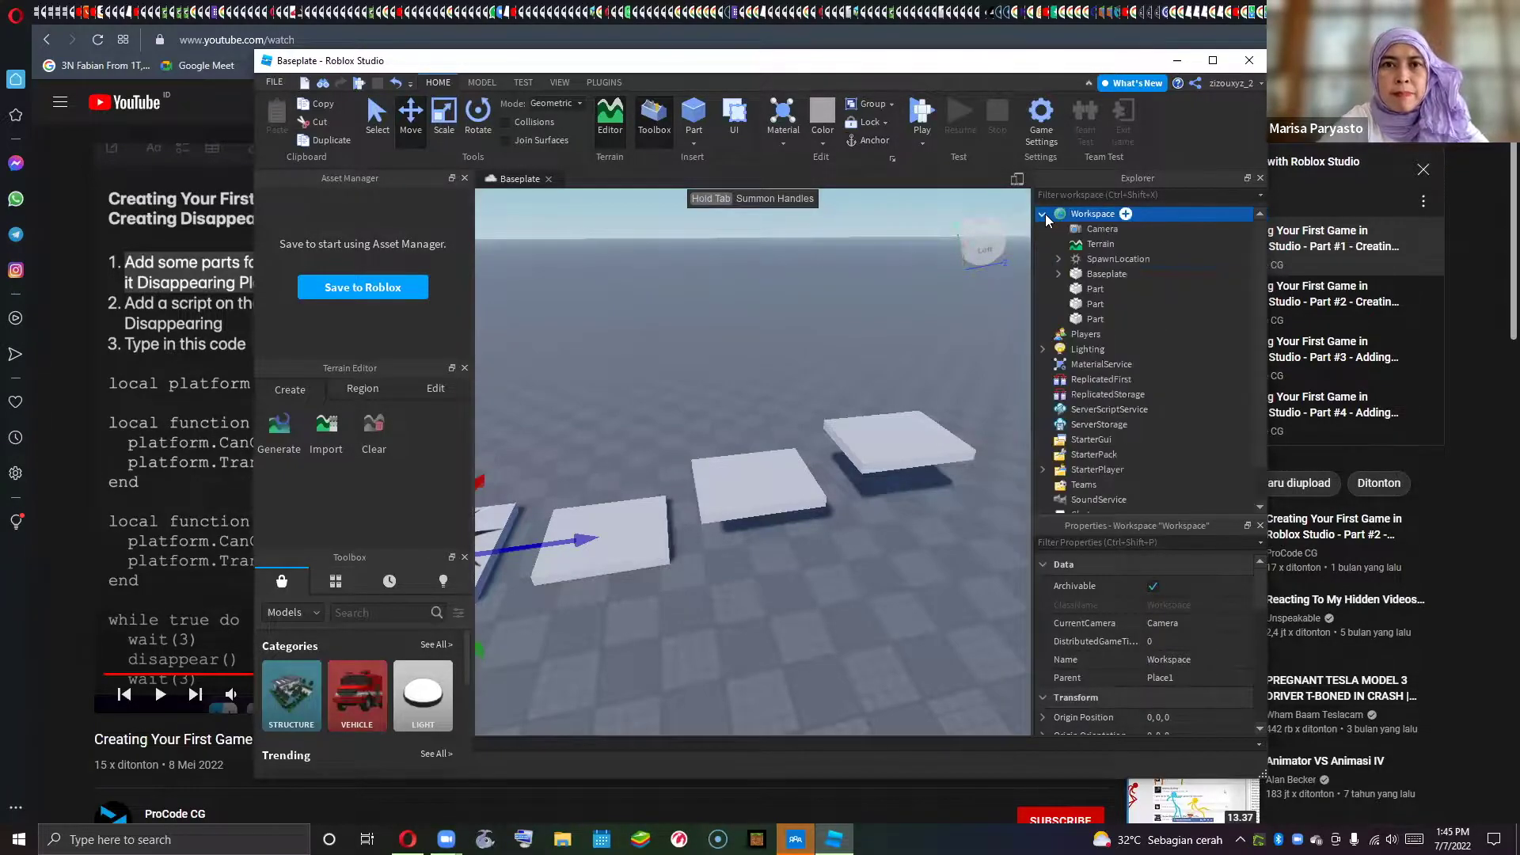
left_click(1094, 290)
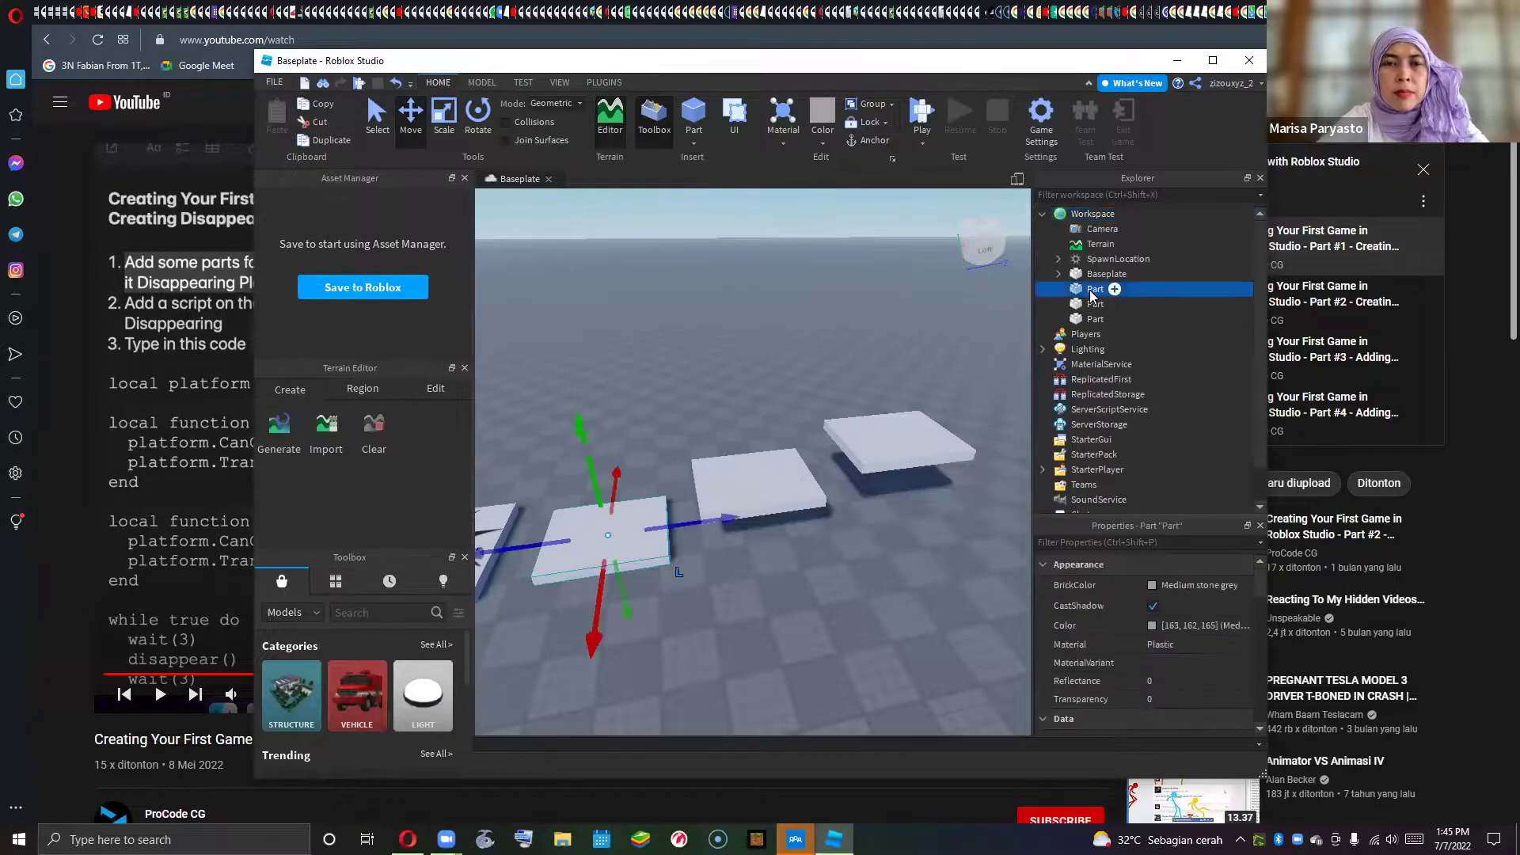
left_click(1096, 290)
- Rename the second platform's part as "Dissapearing Part" and deselect it
left_click(1097, 304)
left_click(1098, 305)
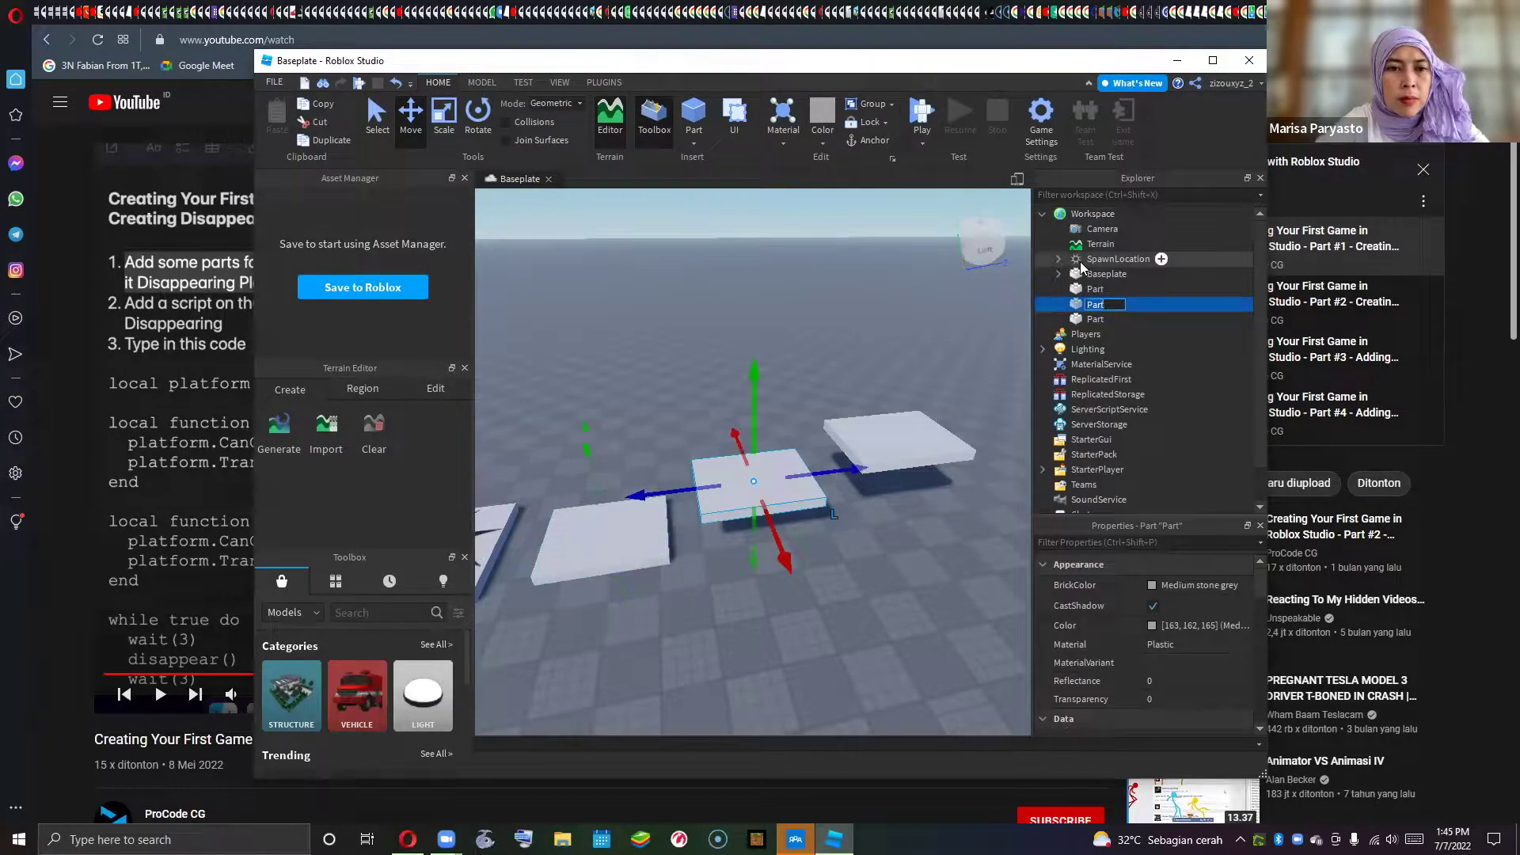
type("Dissape")
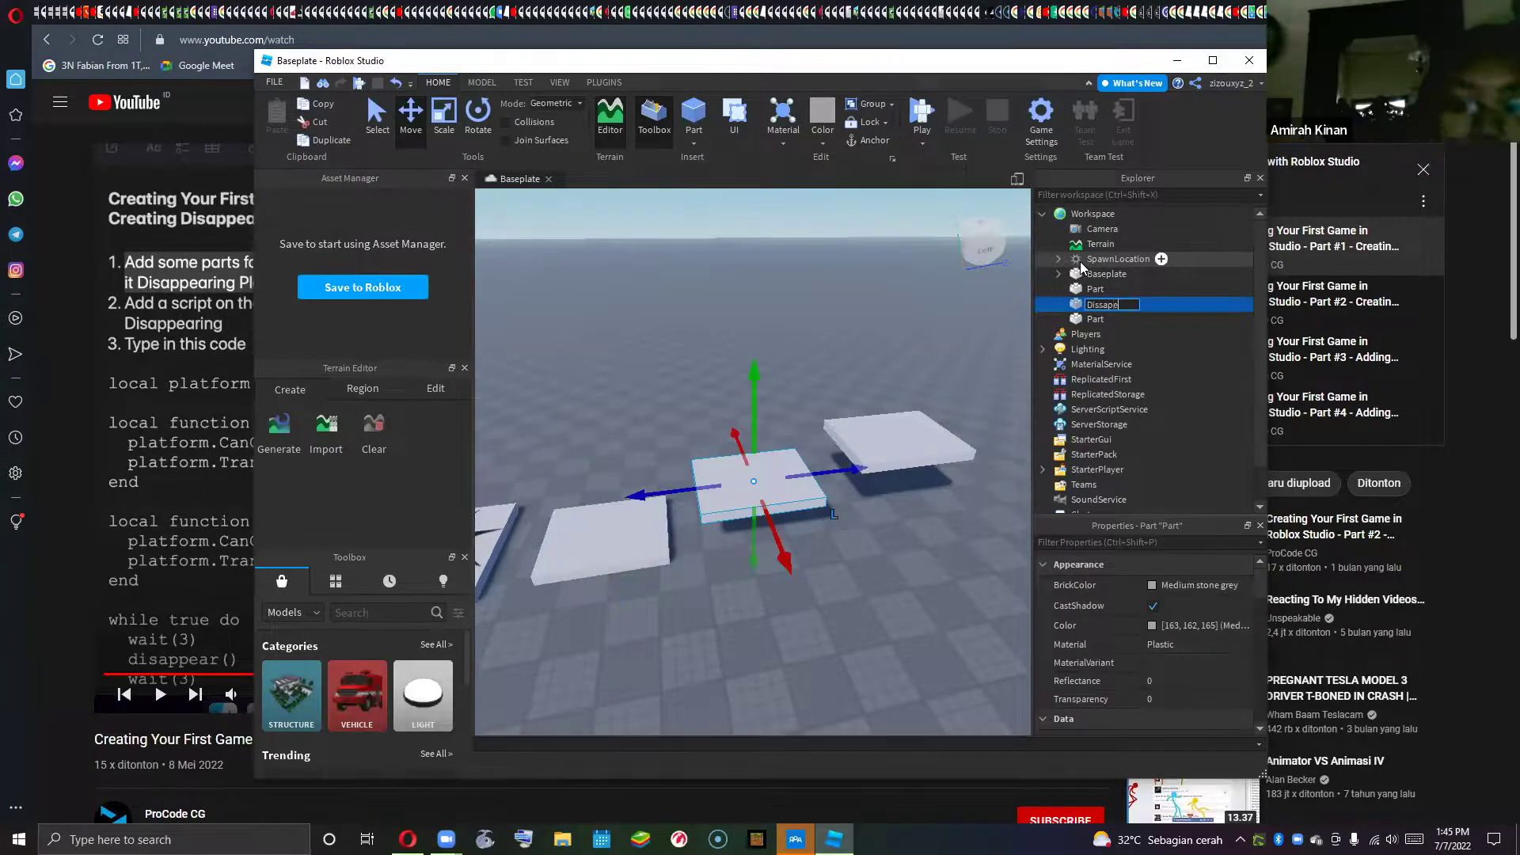
type("aring")
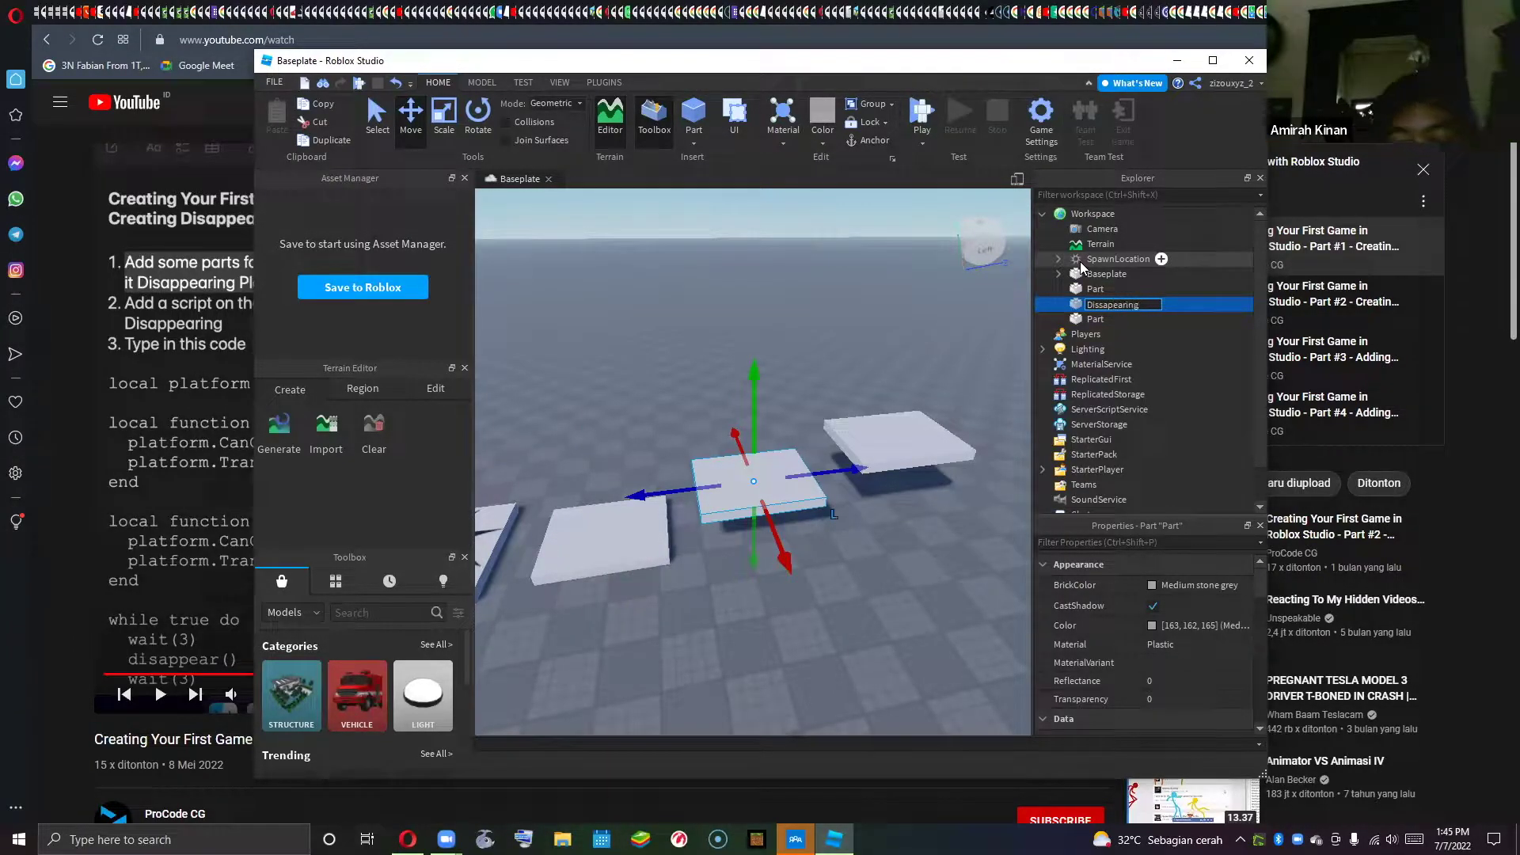
type(" Part")
key("Return")
left_click(898, 629)
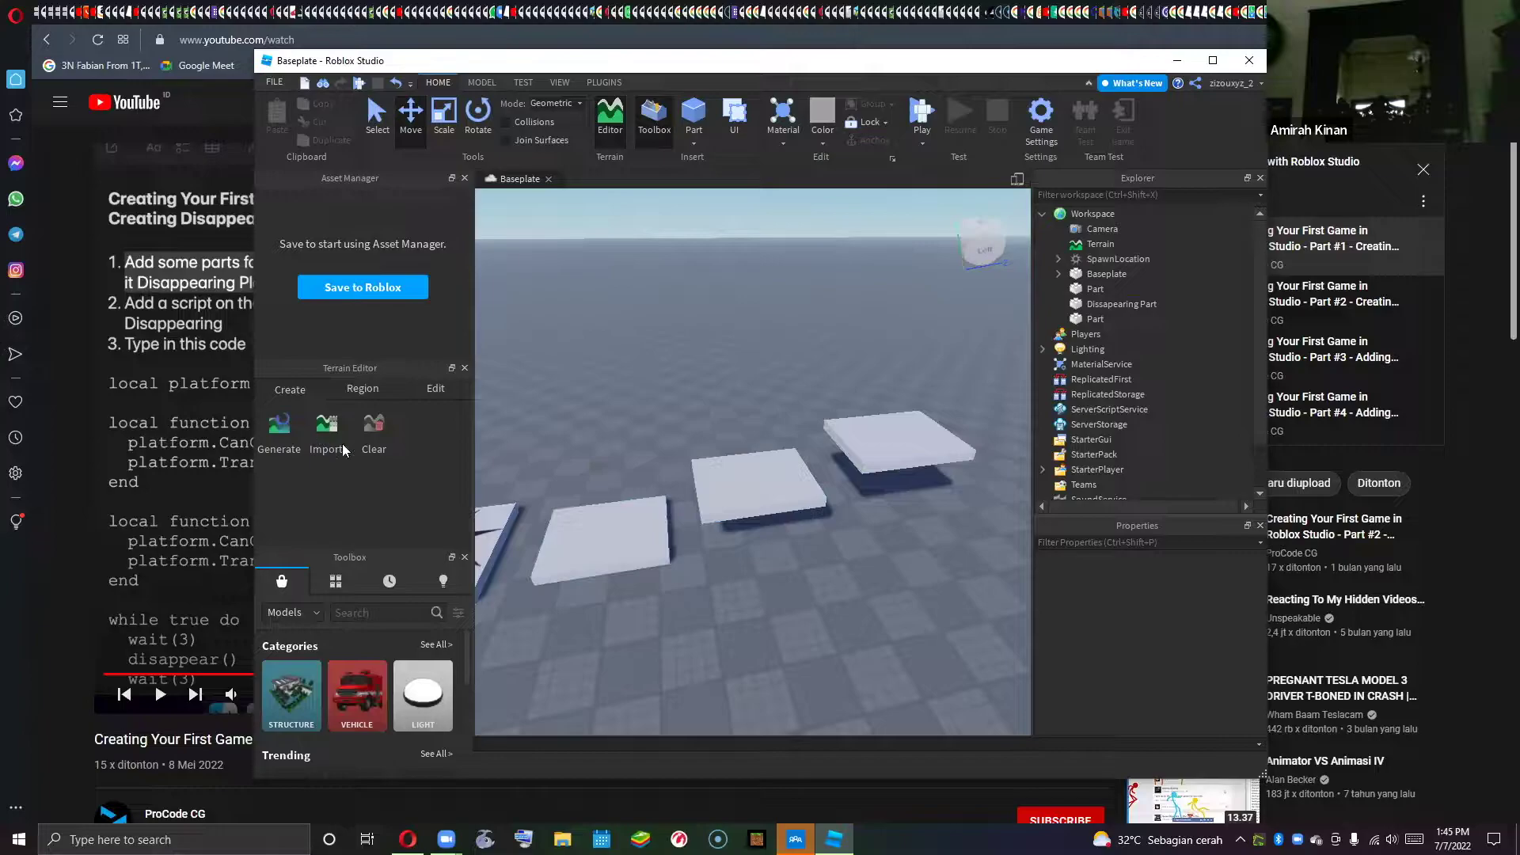
- Watch the YouTube tutorial's instruction on adding a script to the disappearing platform, then pause it
key("alt+Tab")
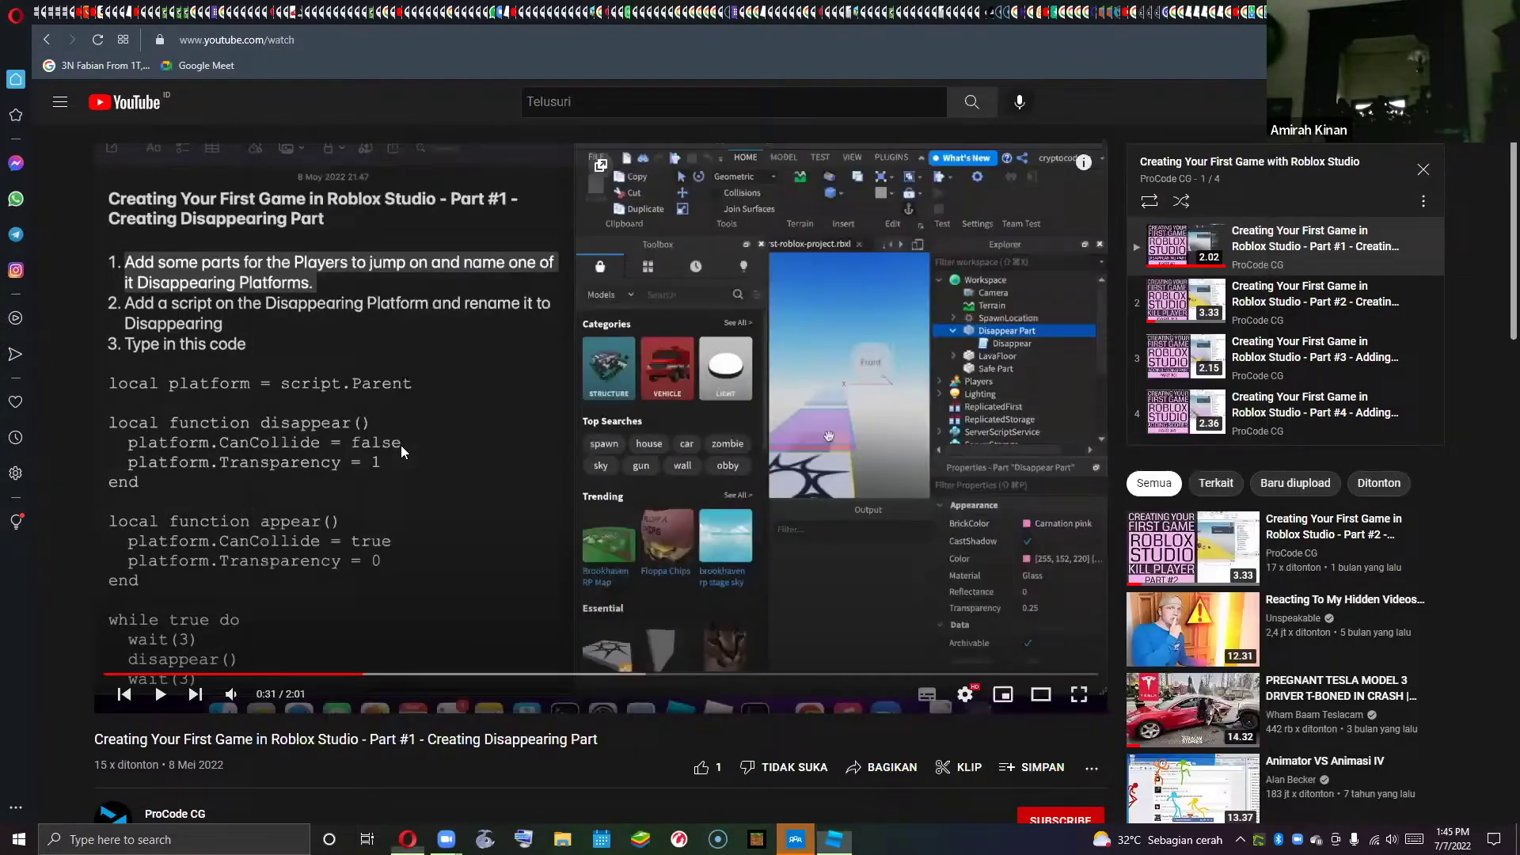
left_click(829, 524)
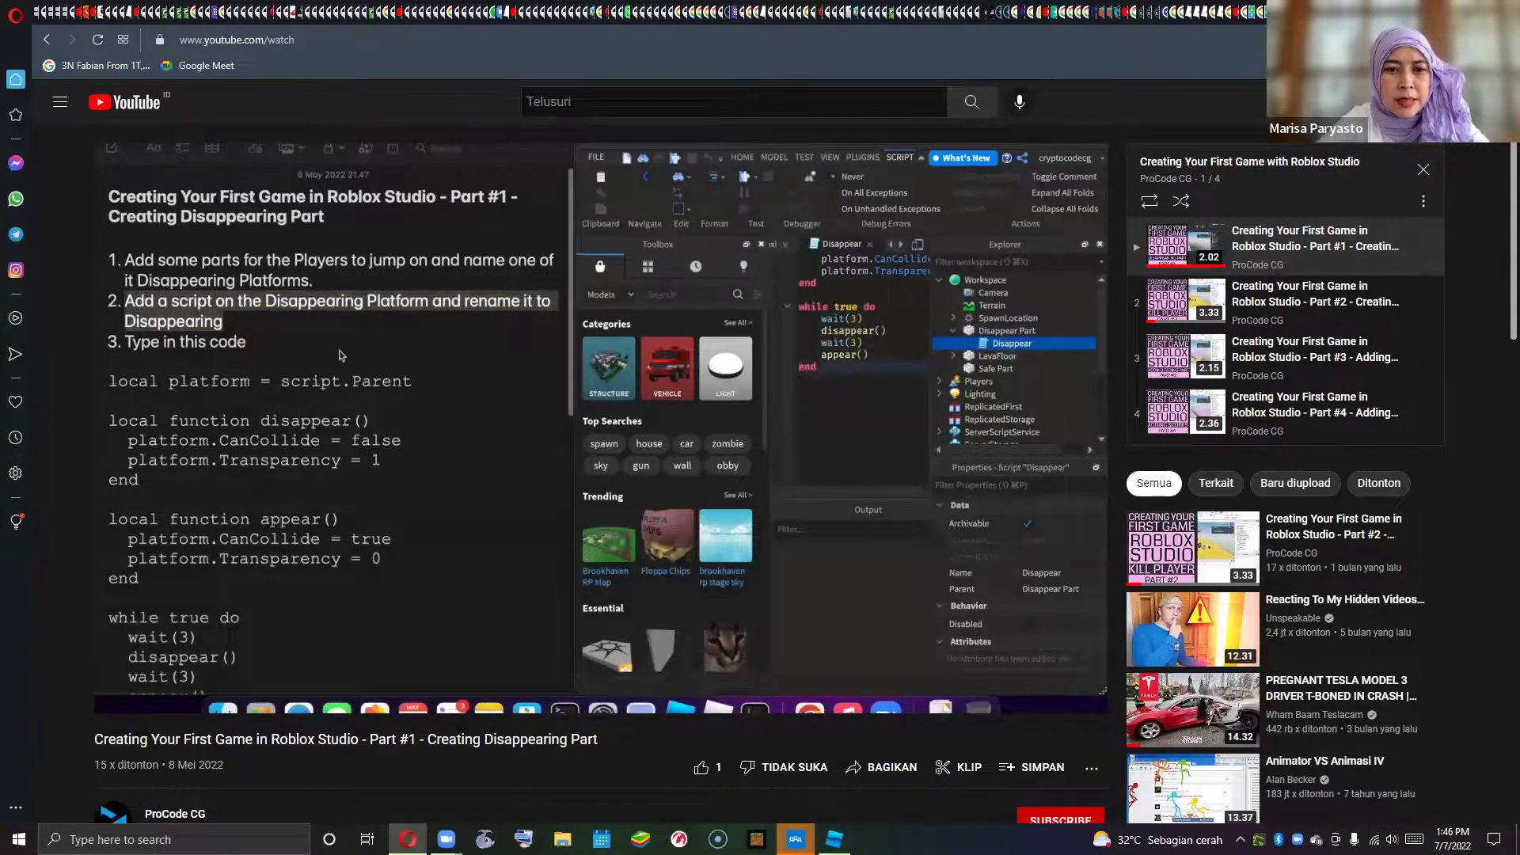
left_click(1035, 151)
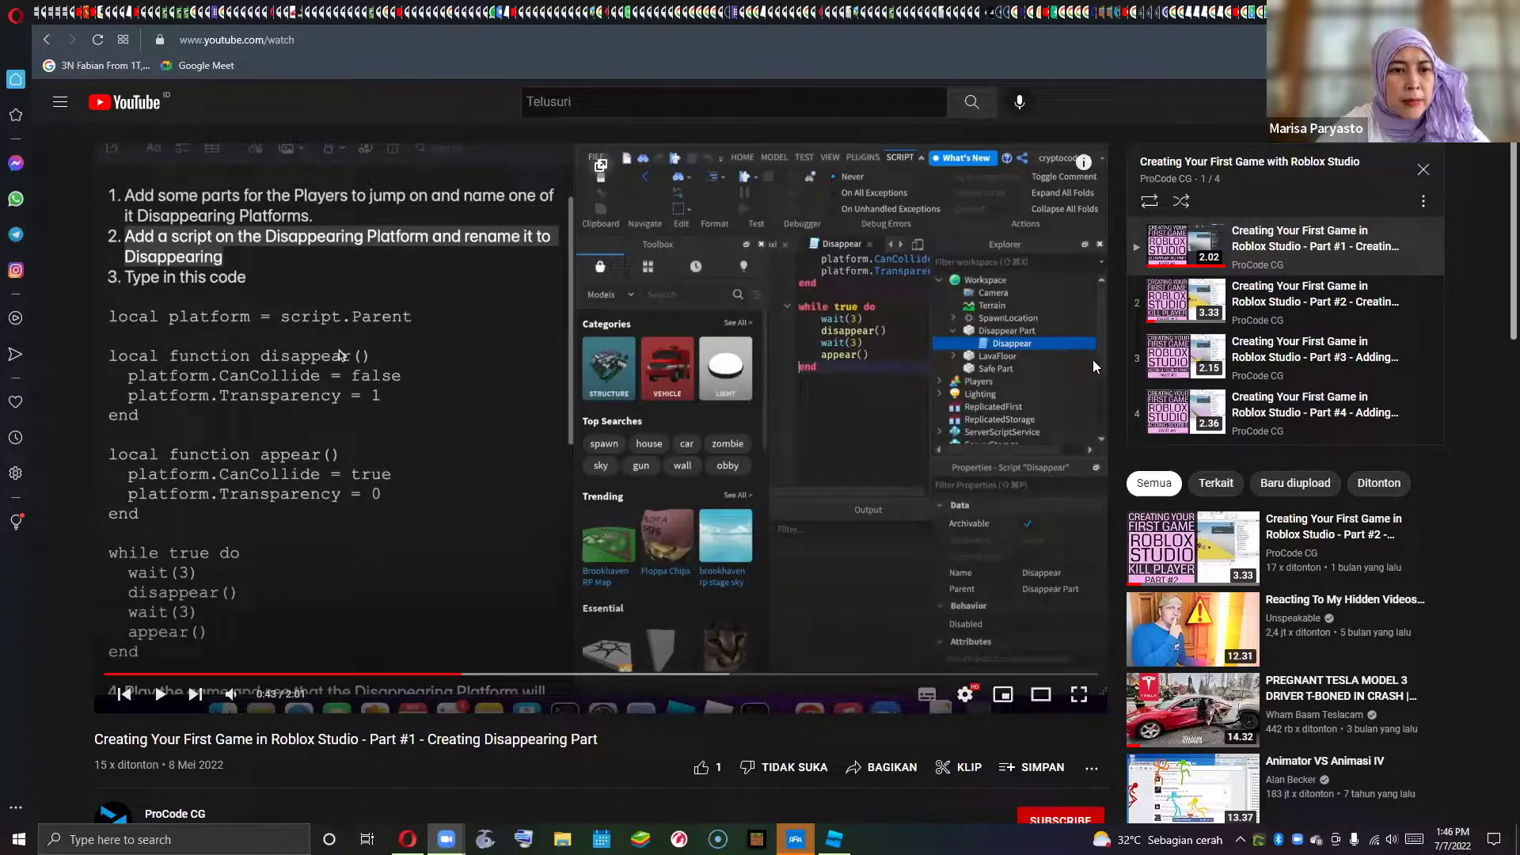
left_click(834, 839)
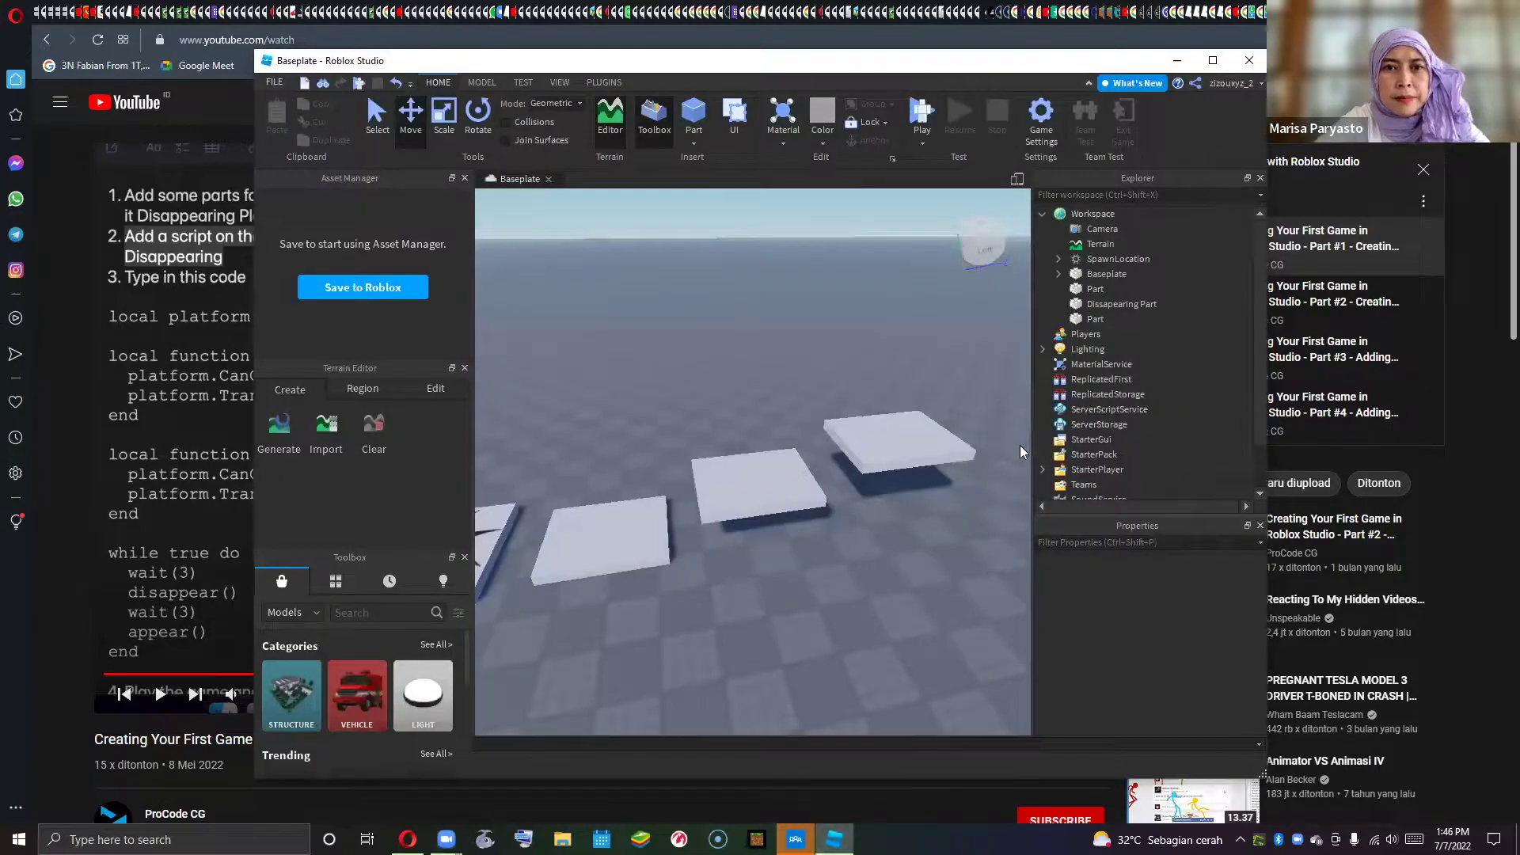
left_click(131, 434)
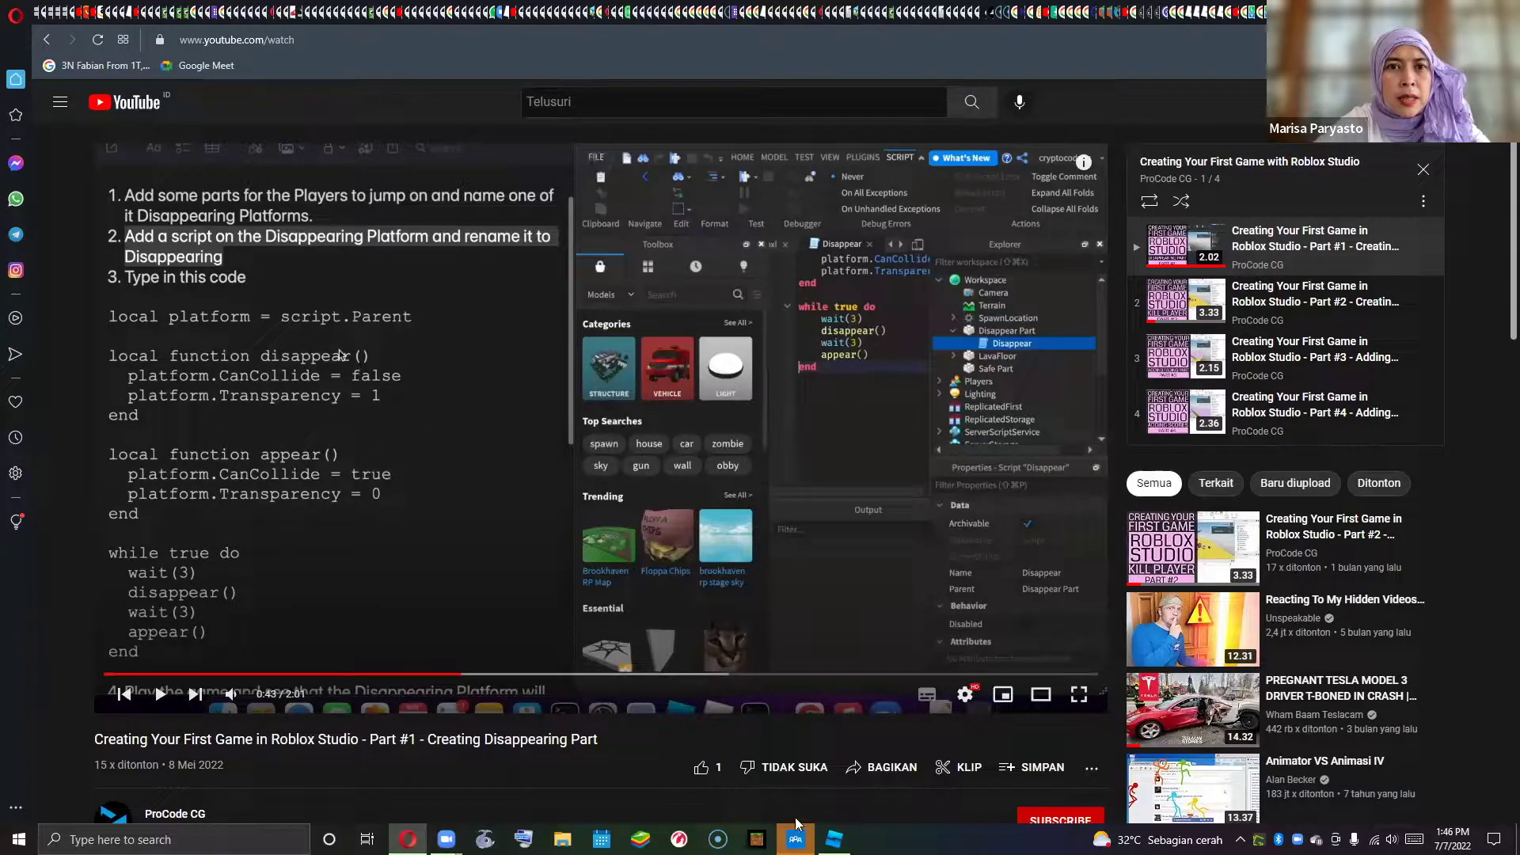
left_click(833, 839)
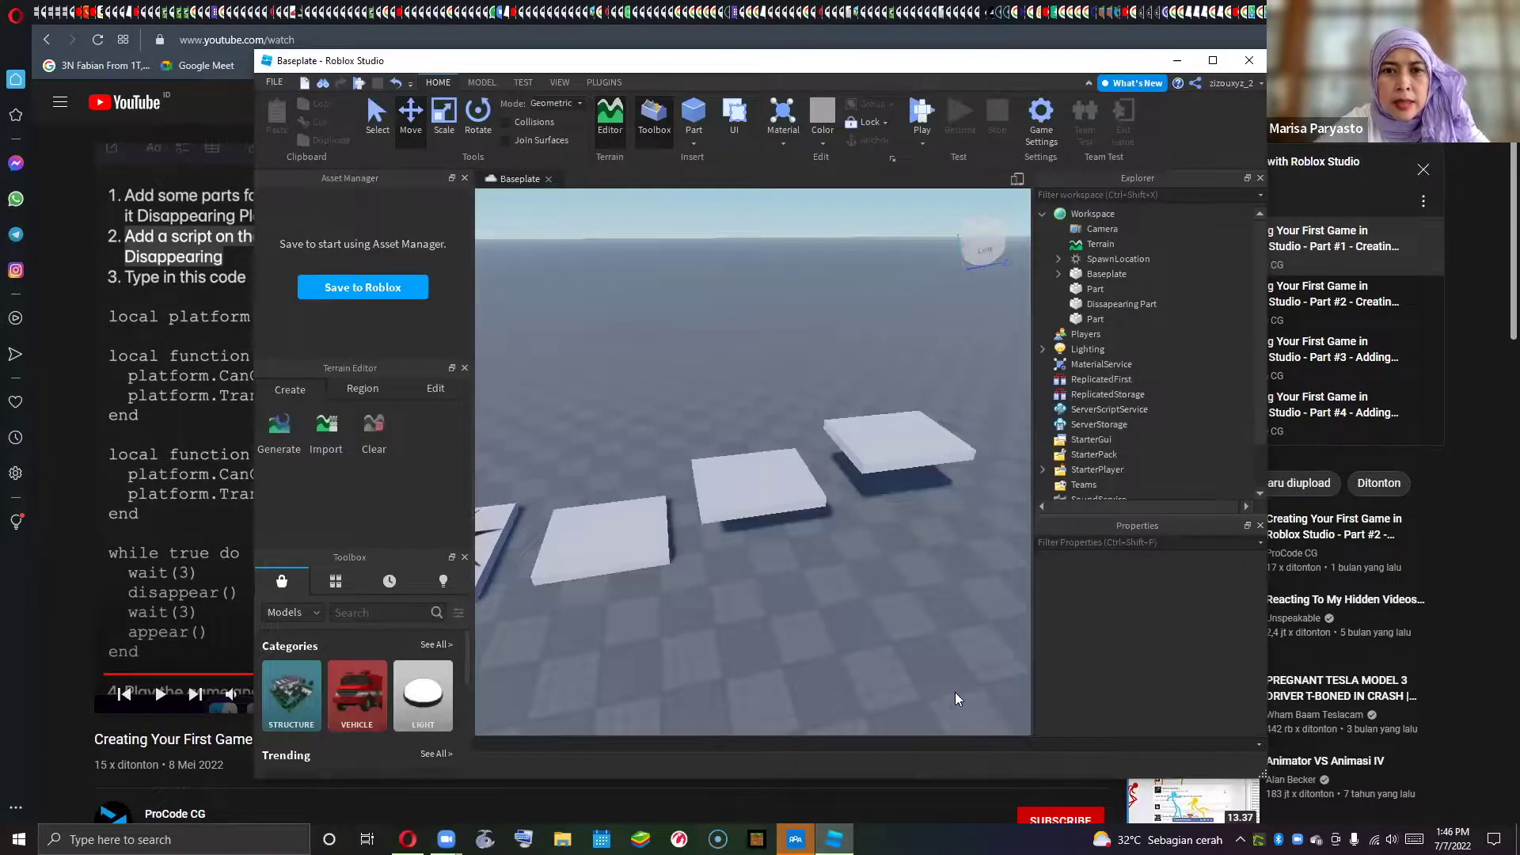
left_click(1122, 301)
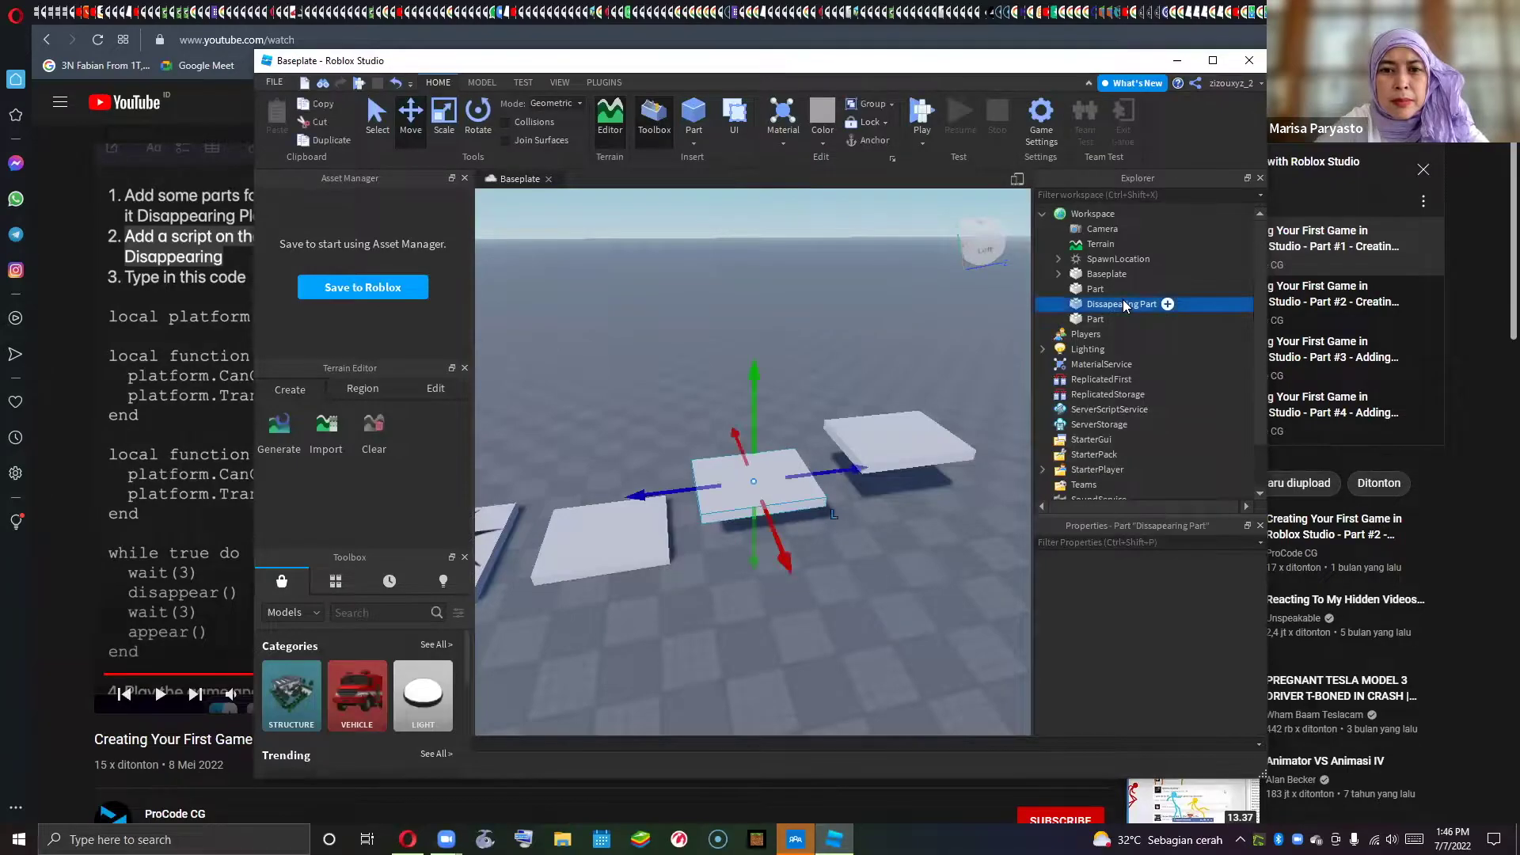
right_click(1123, 301)
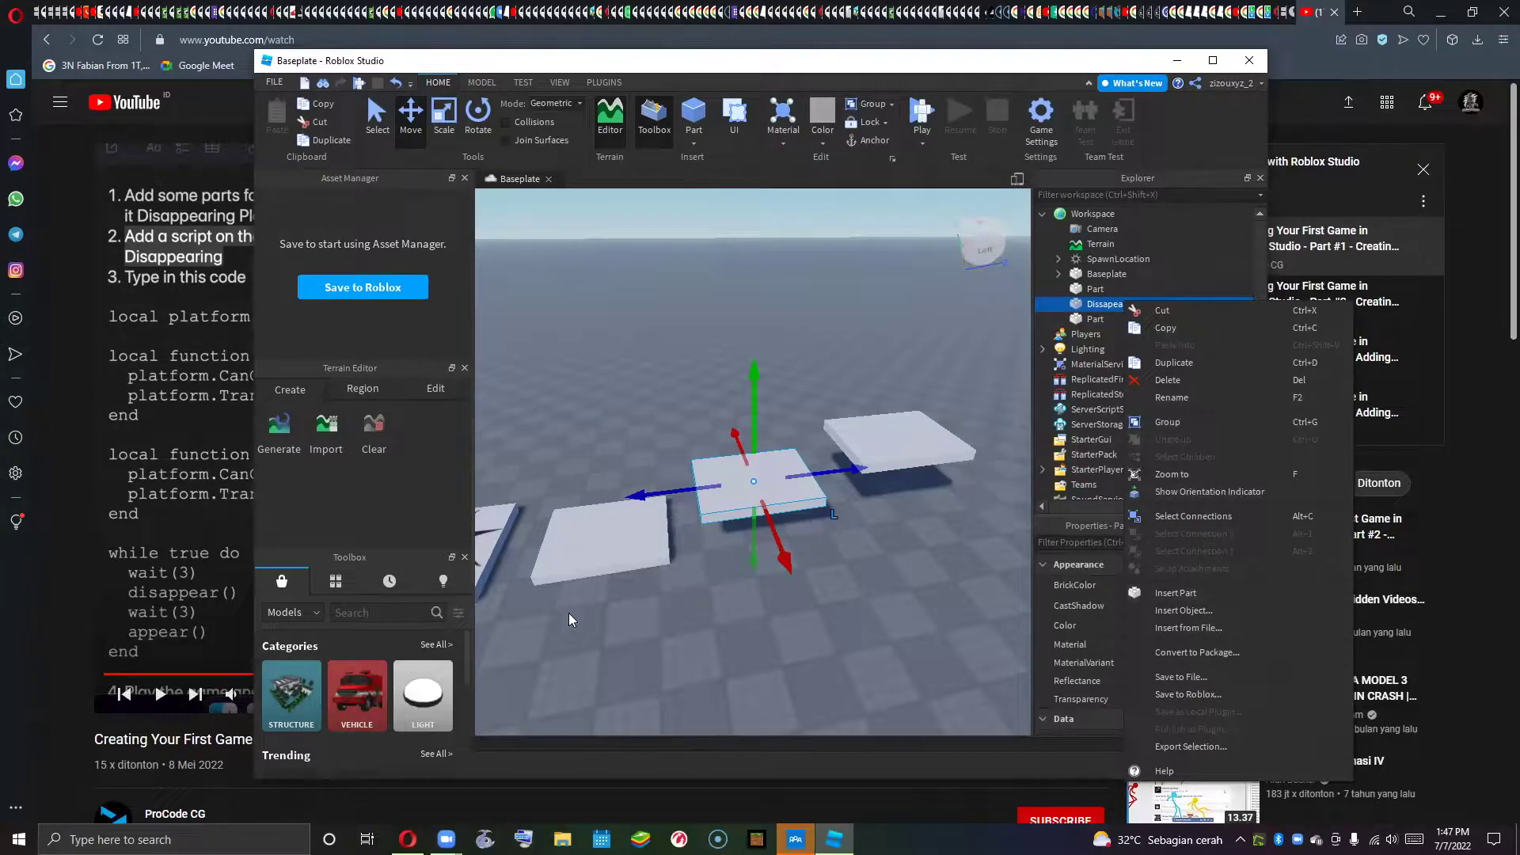
- Replay the tutorial moment that shows the Disappear script under the Disappear Part
left_click(198, 456)
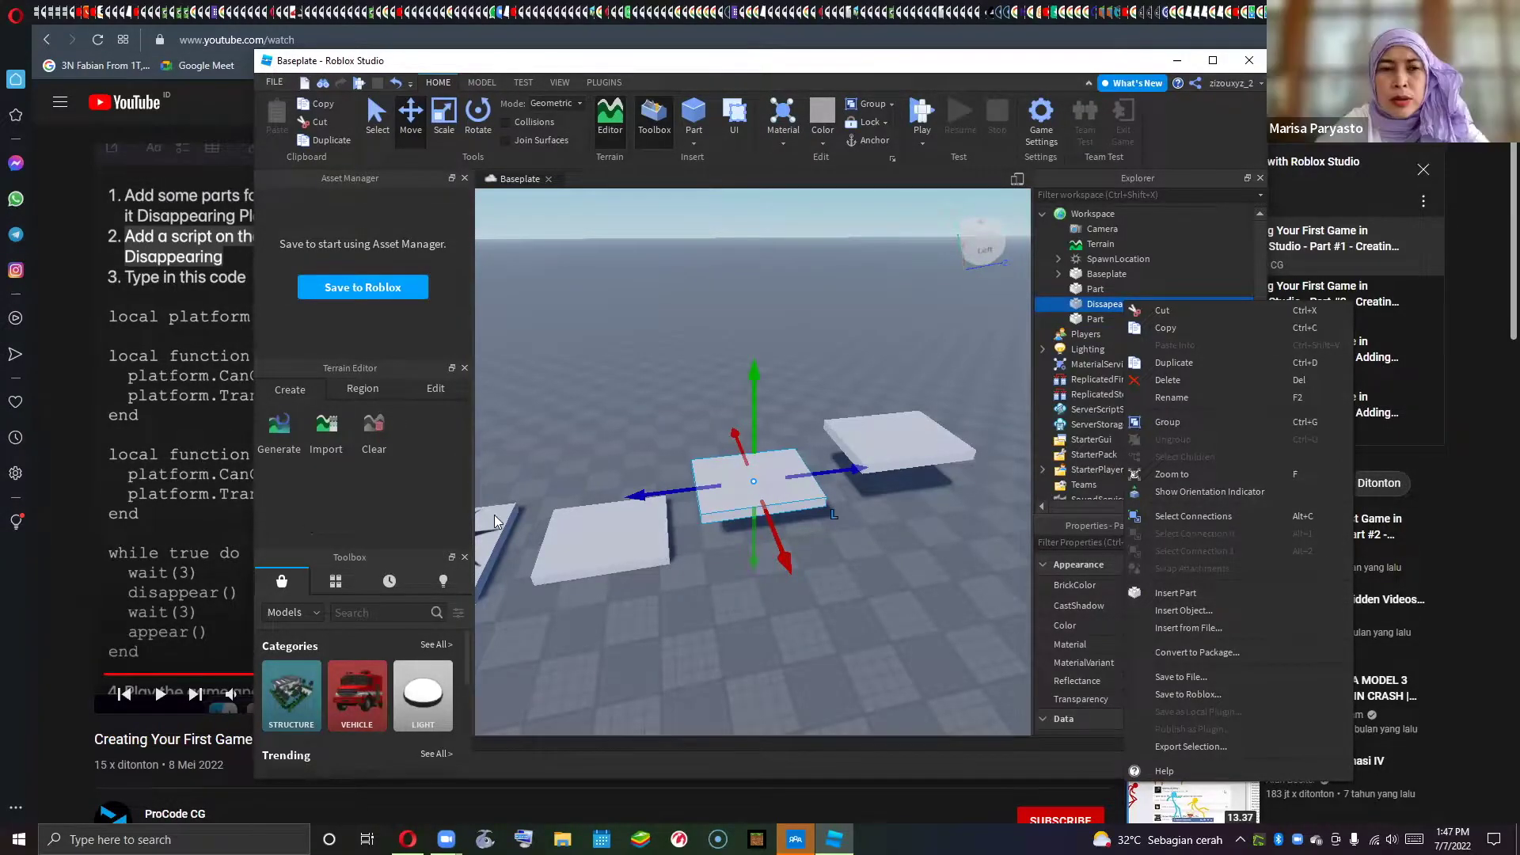
key("Left")
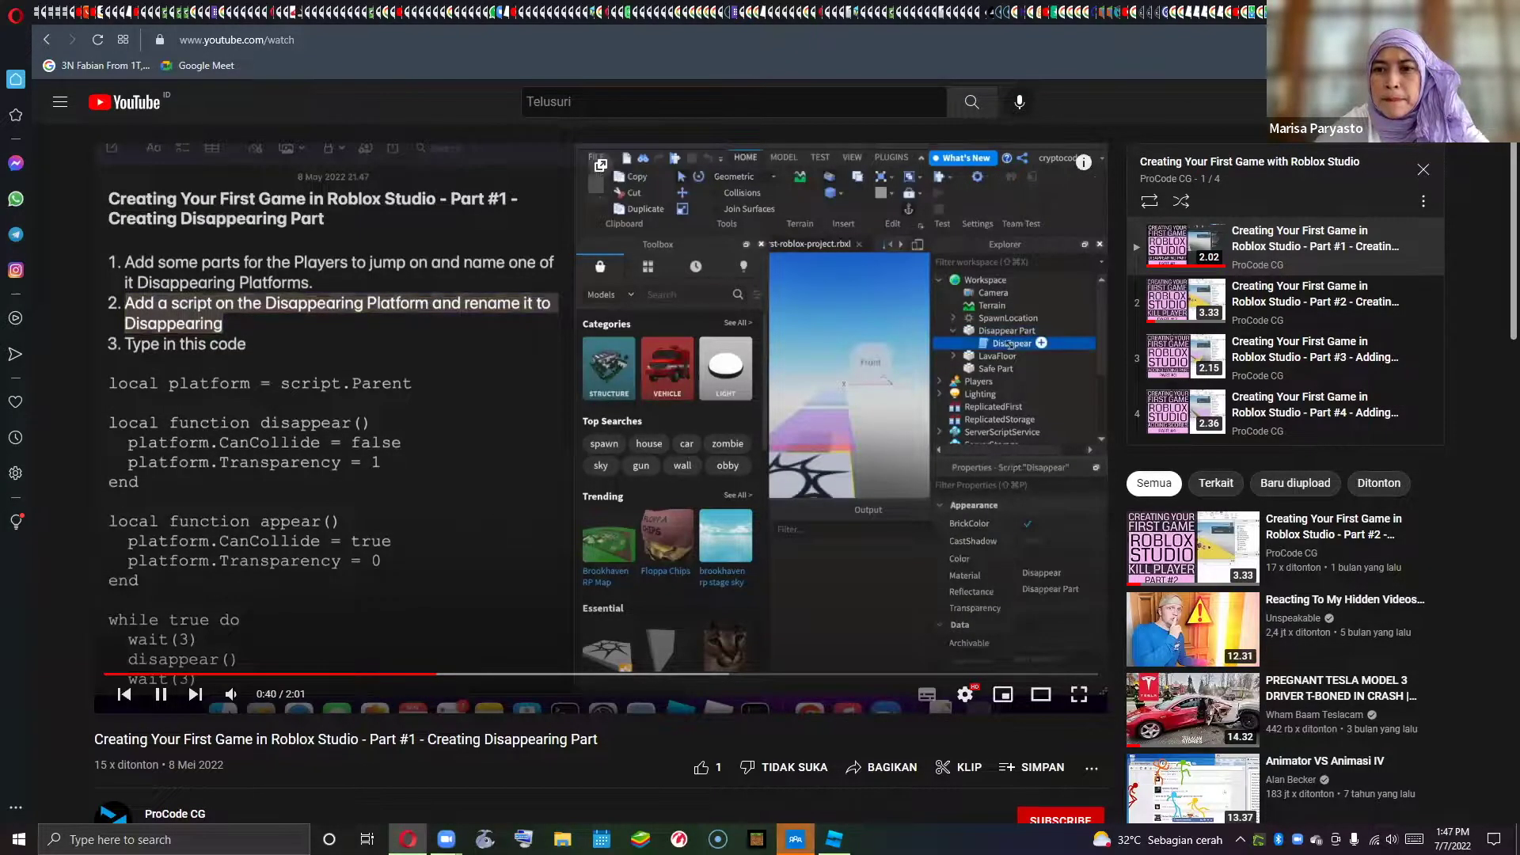
left_click(494, 518)
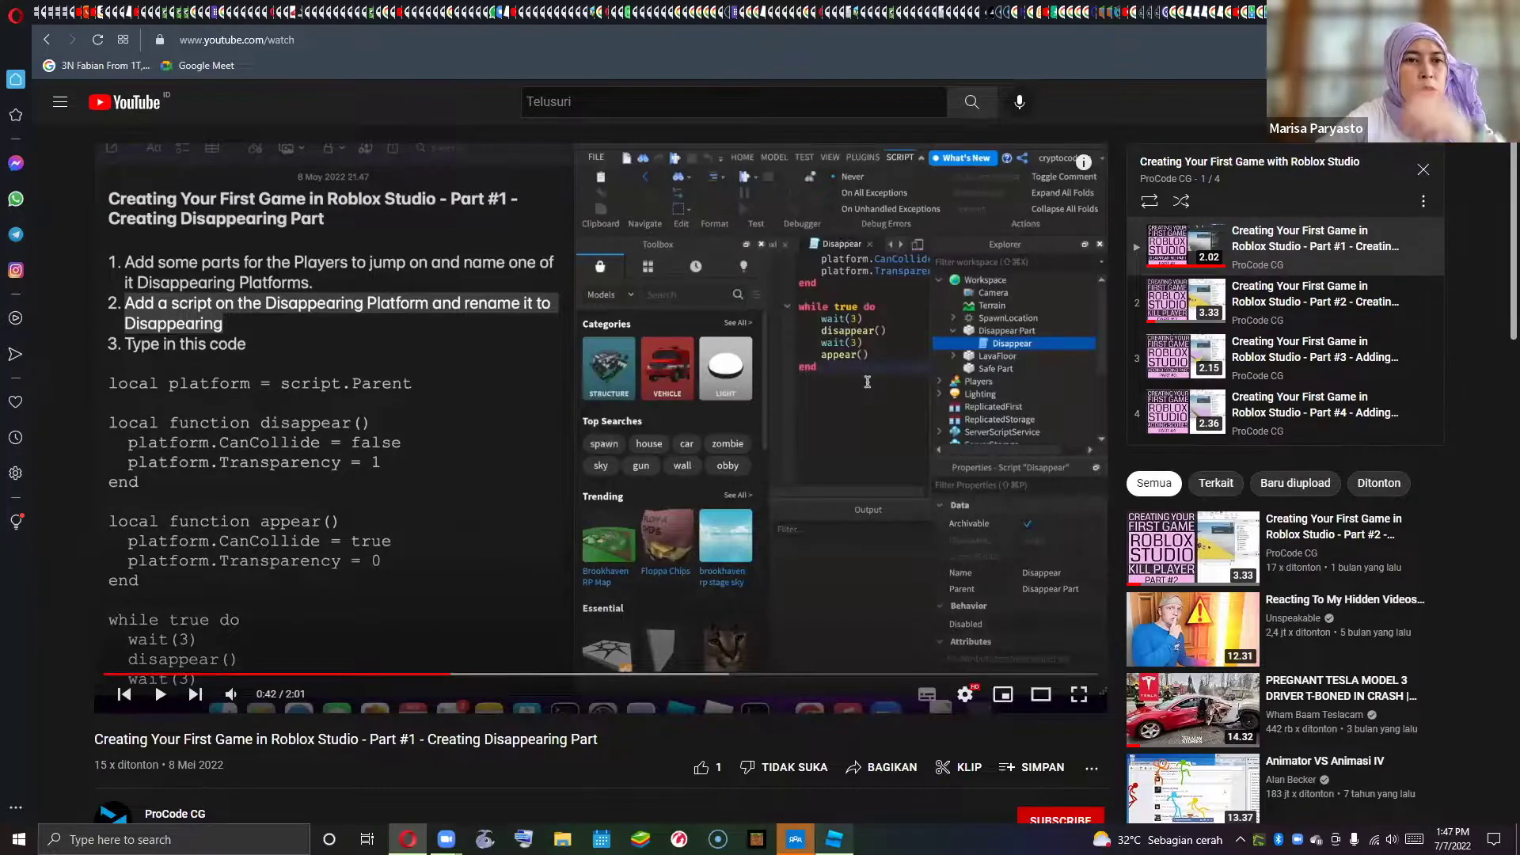
left_click(833, 839)
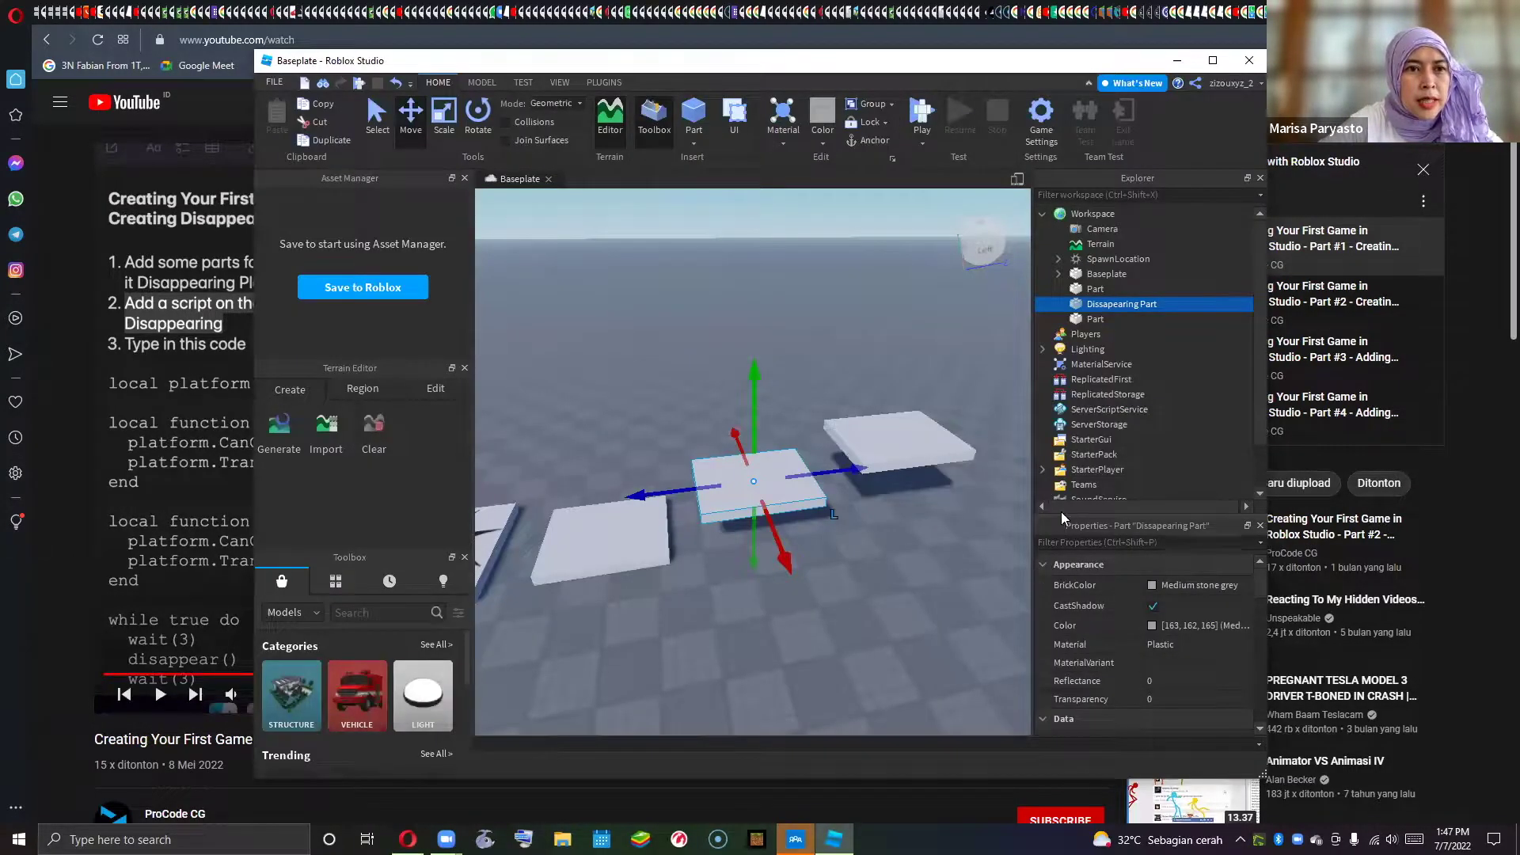
double_click(1124, 305)
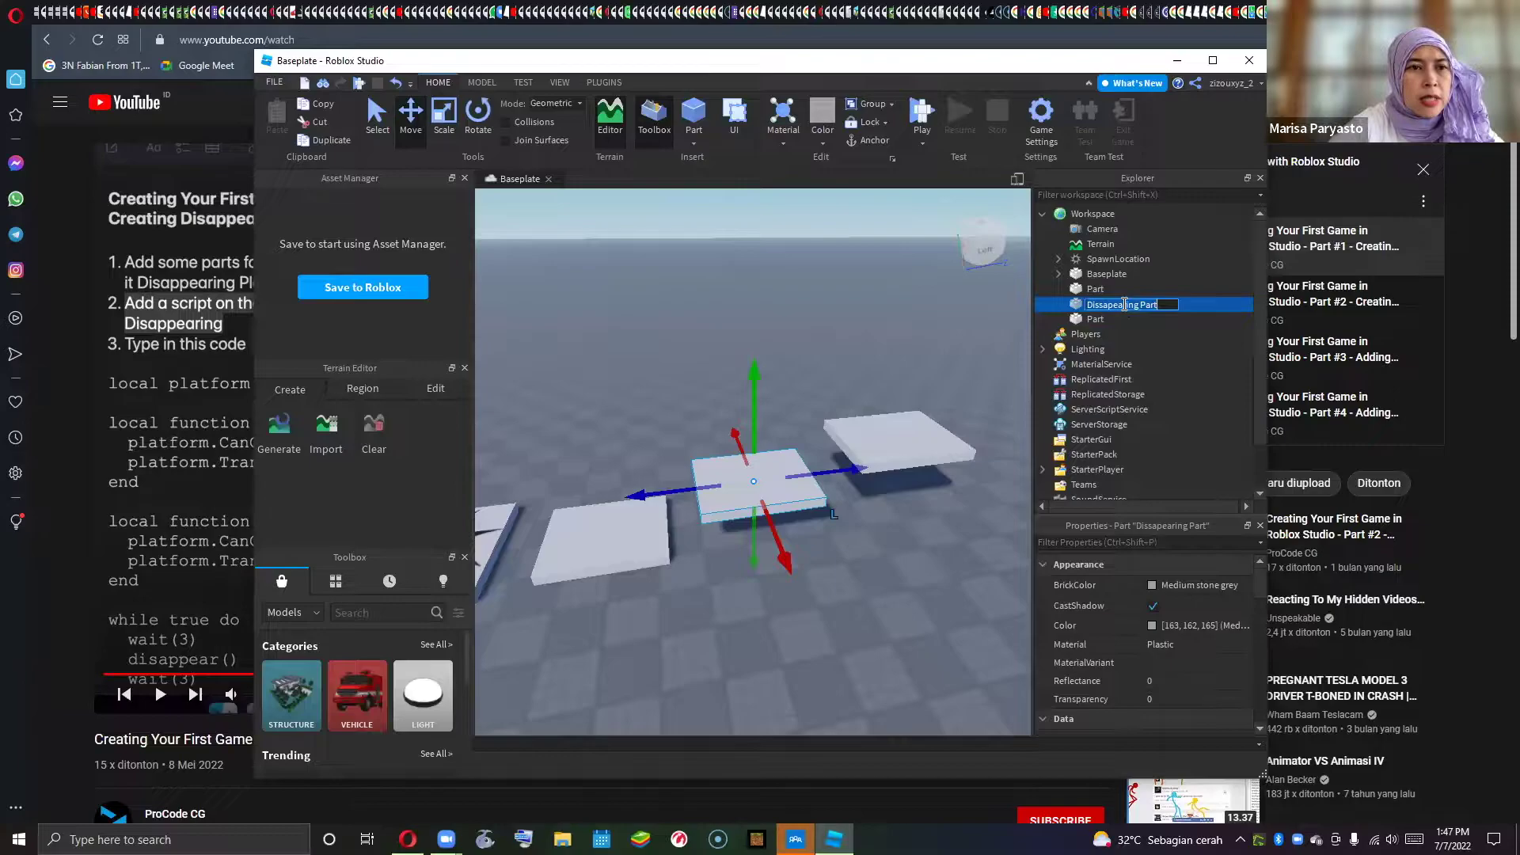
left_click(877, 316)
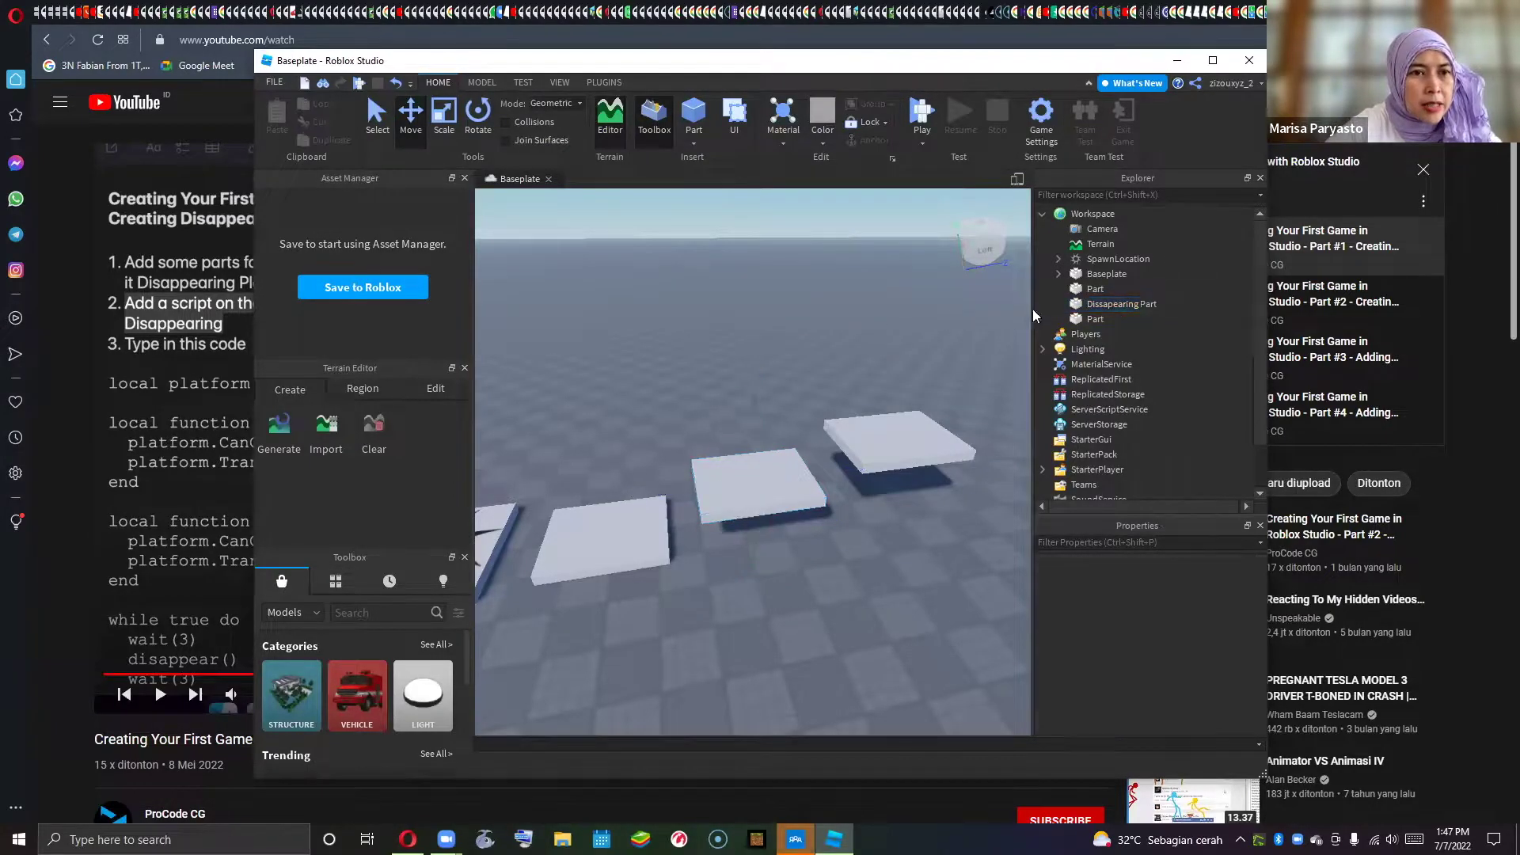
right_click(1114, 302)
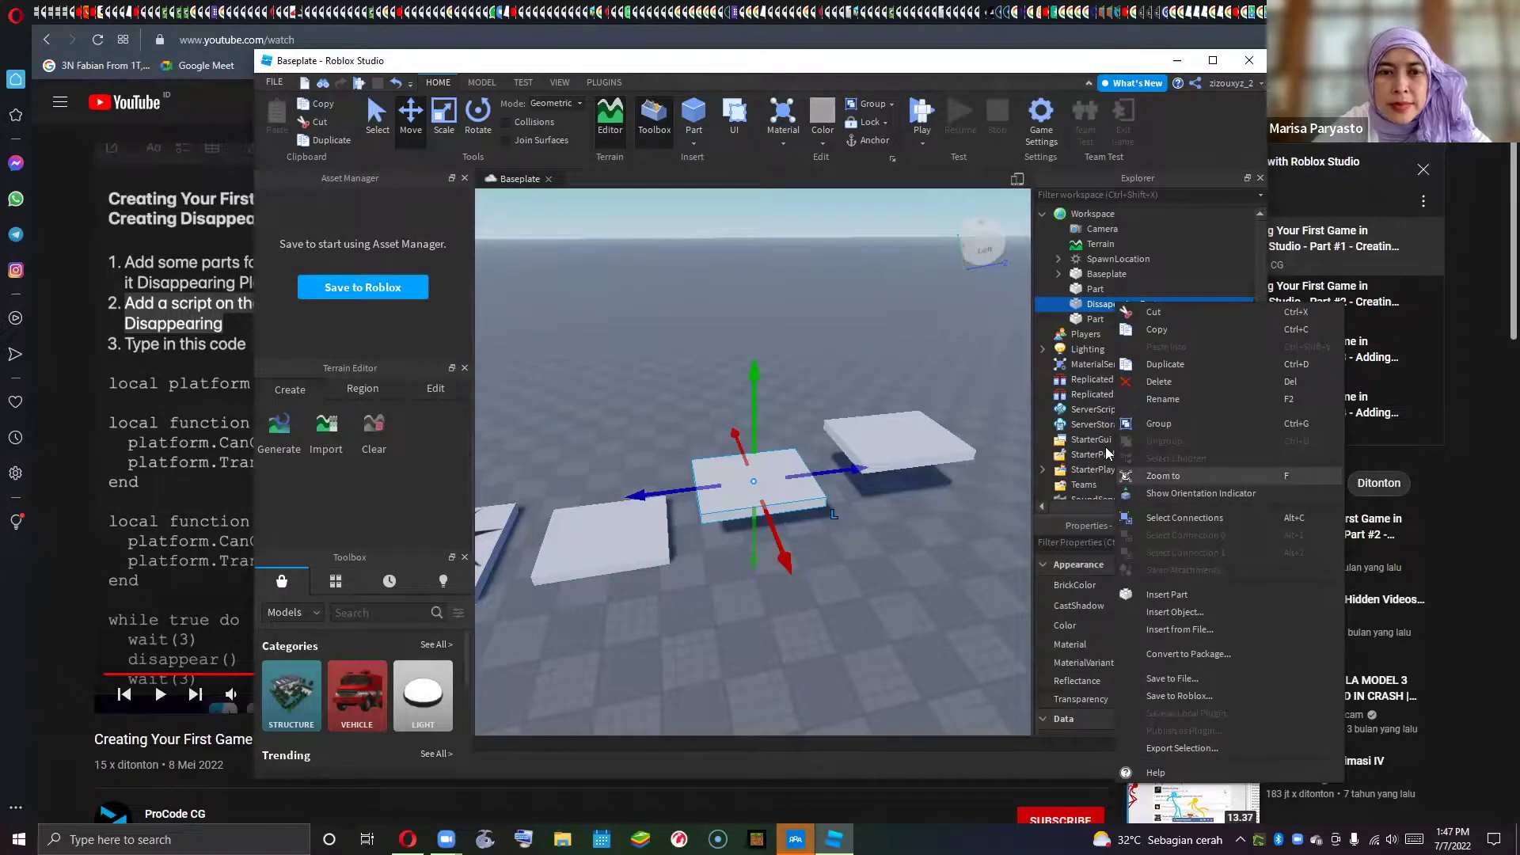
left_click(1036, 332)
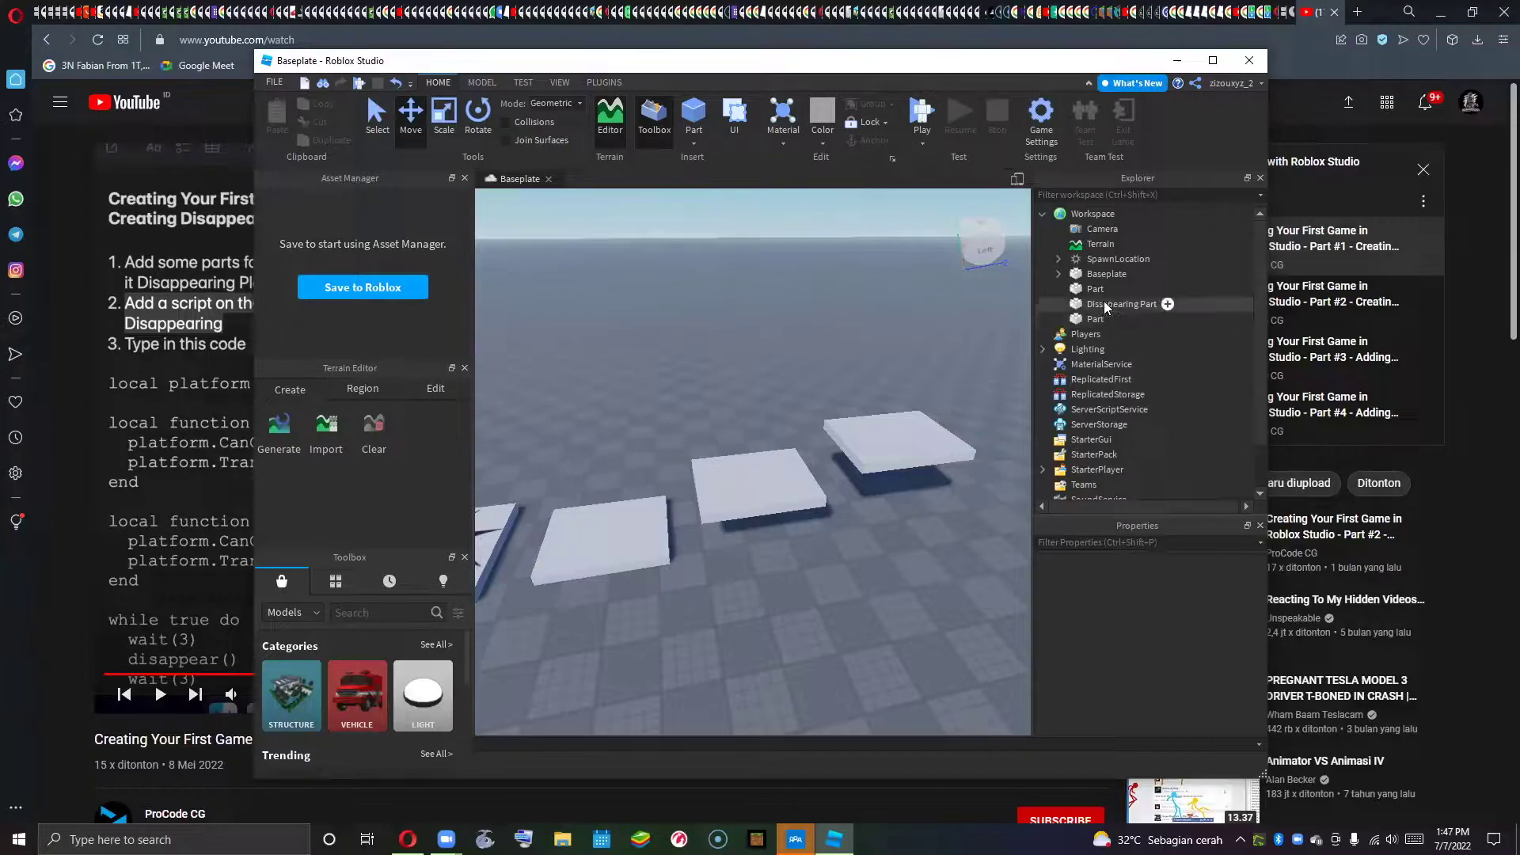
- Insert a Script into the Dissapearing Part and paste the tutorial's disappear/appear loop code below its print("Hello world!") line
left_click(1167, 305)
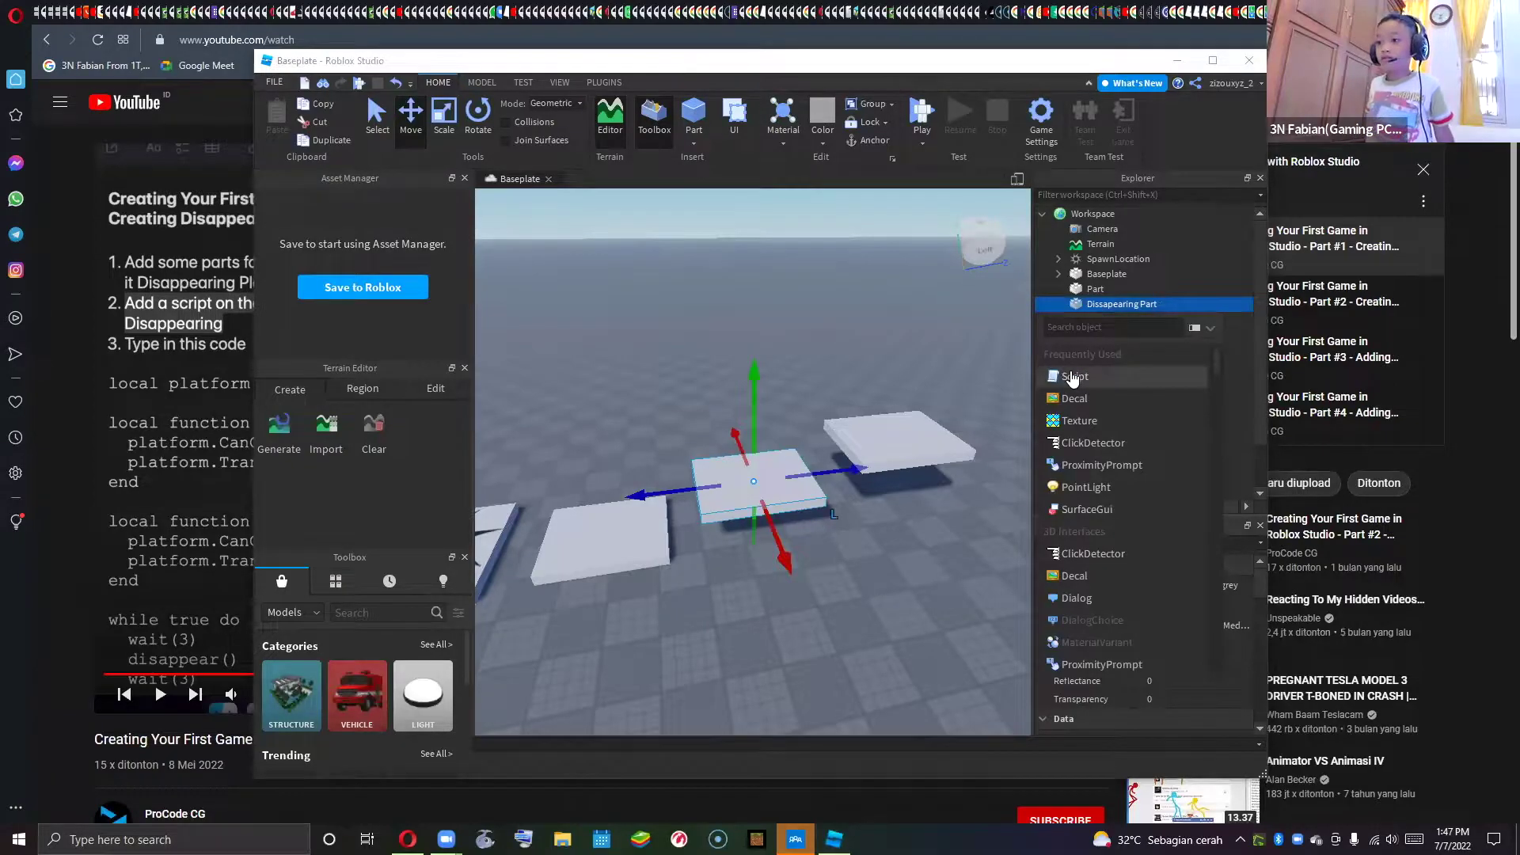
left_click(1071, 373)
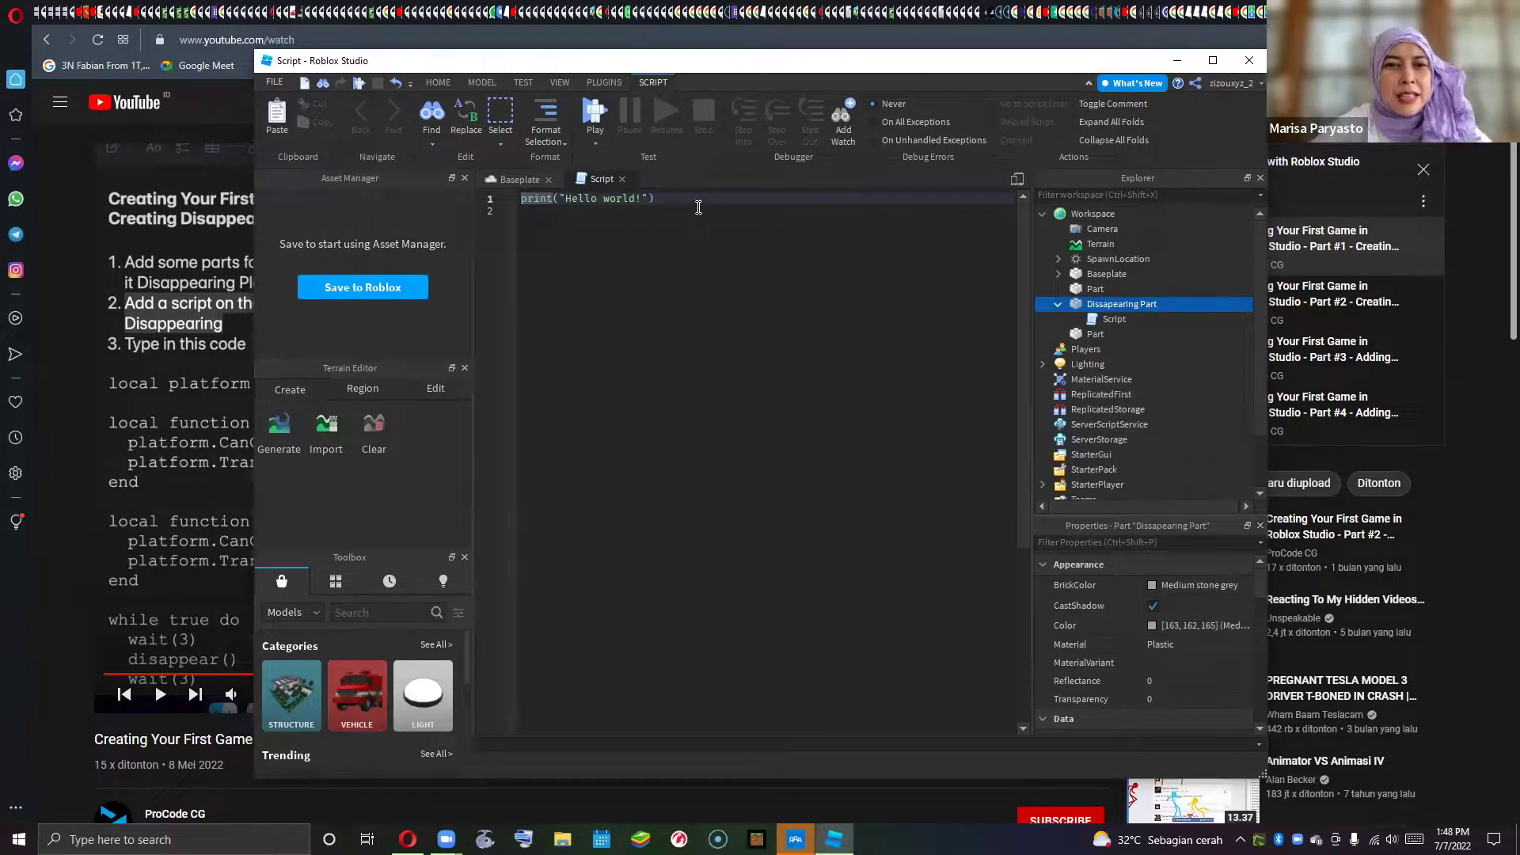
left_click(695, 198)
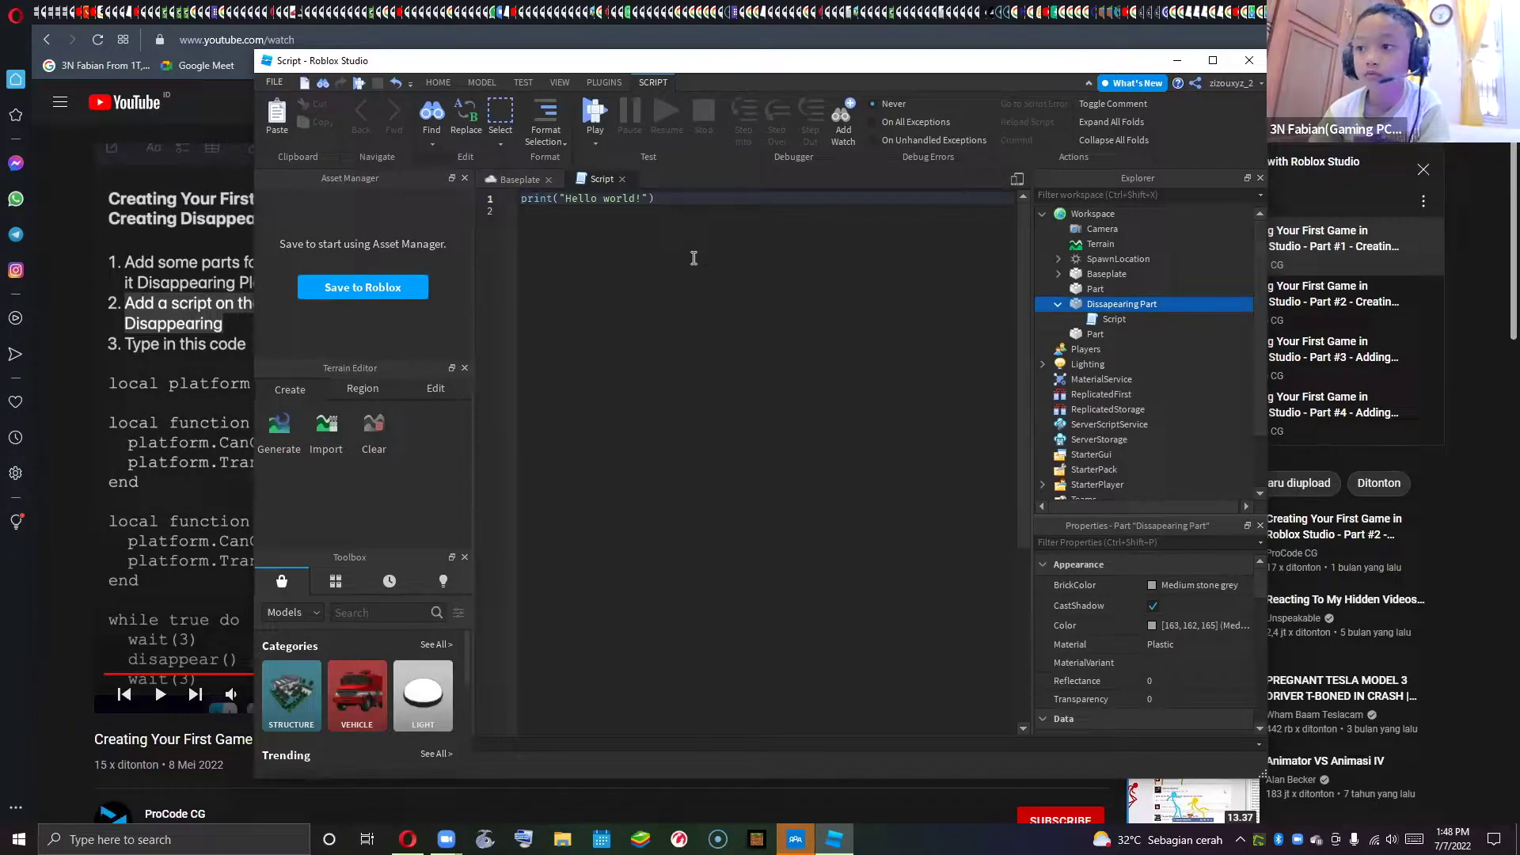
key("Return")
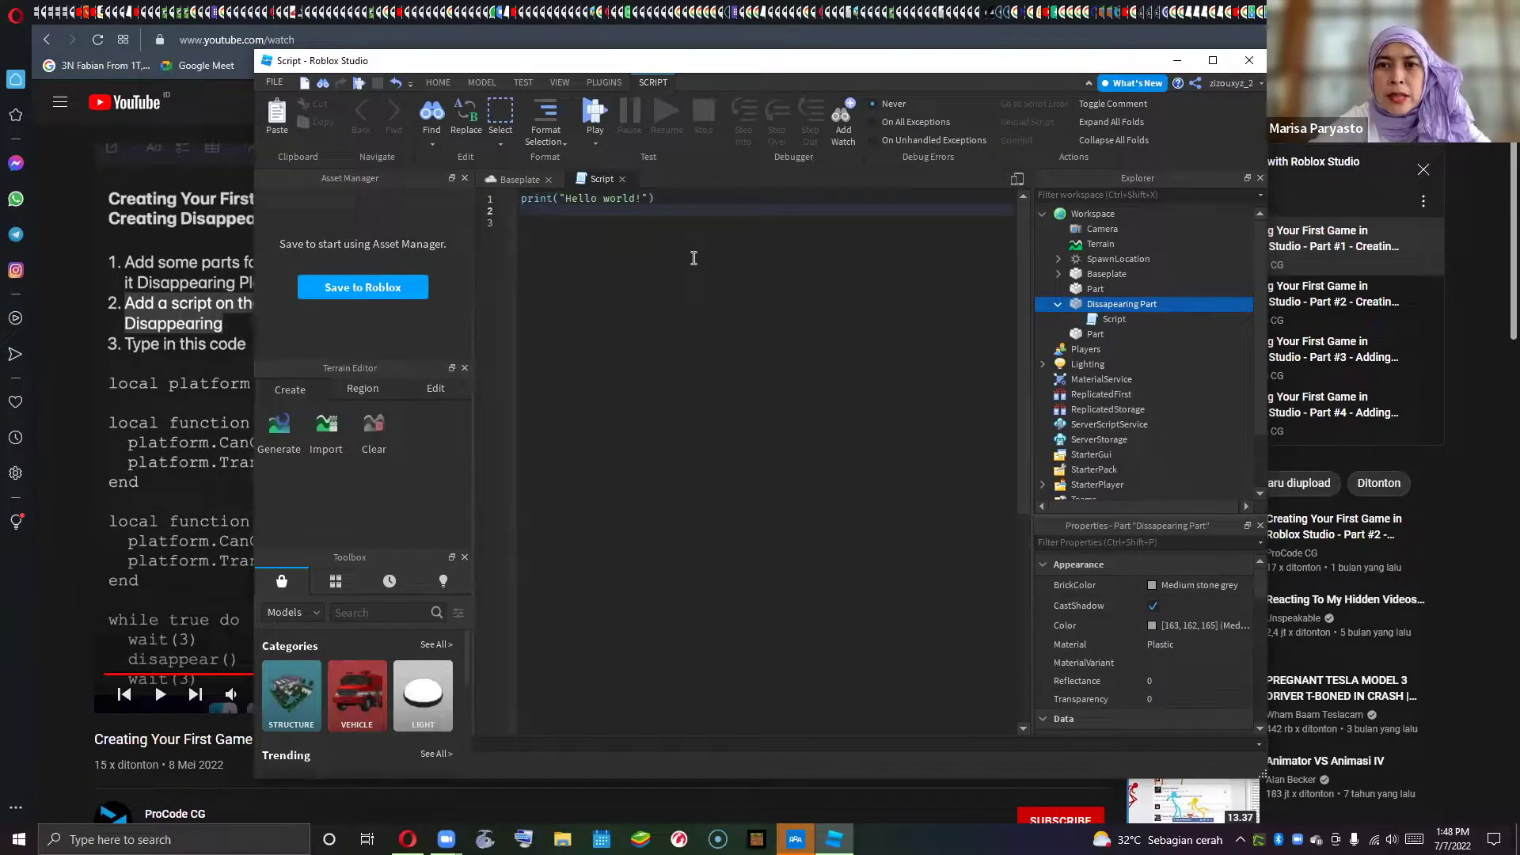
type("local platform = script.Parent  local function disappear() \tplatform.CanCollide = false \tplatform.Transparency = 1 end  local function appear() \tplatform.CanCollide = true \tplatform.Transparency = 0 end  while true do \twait(3) \tdisappear() \twait(3) \tappear() end")
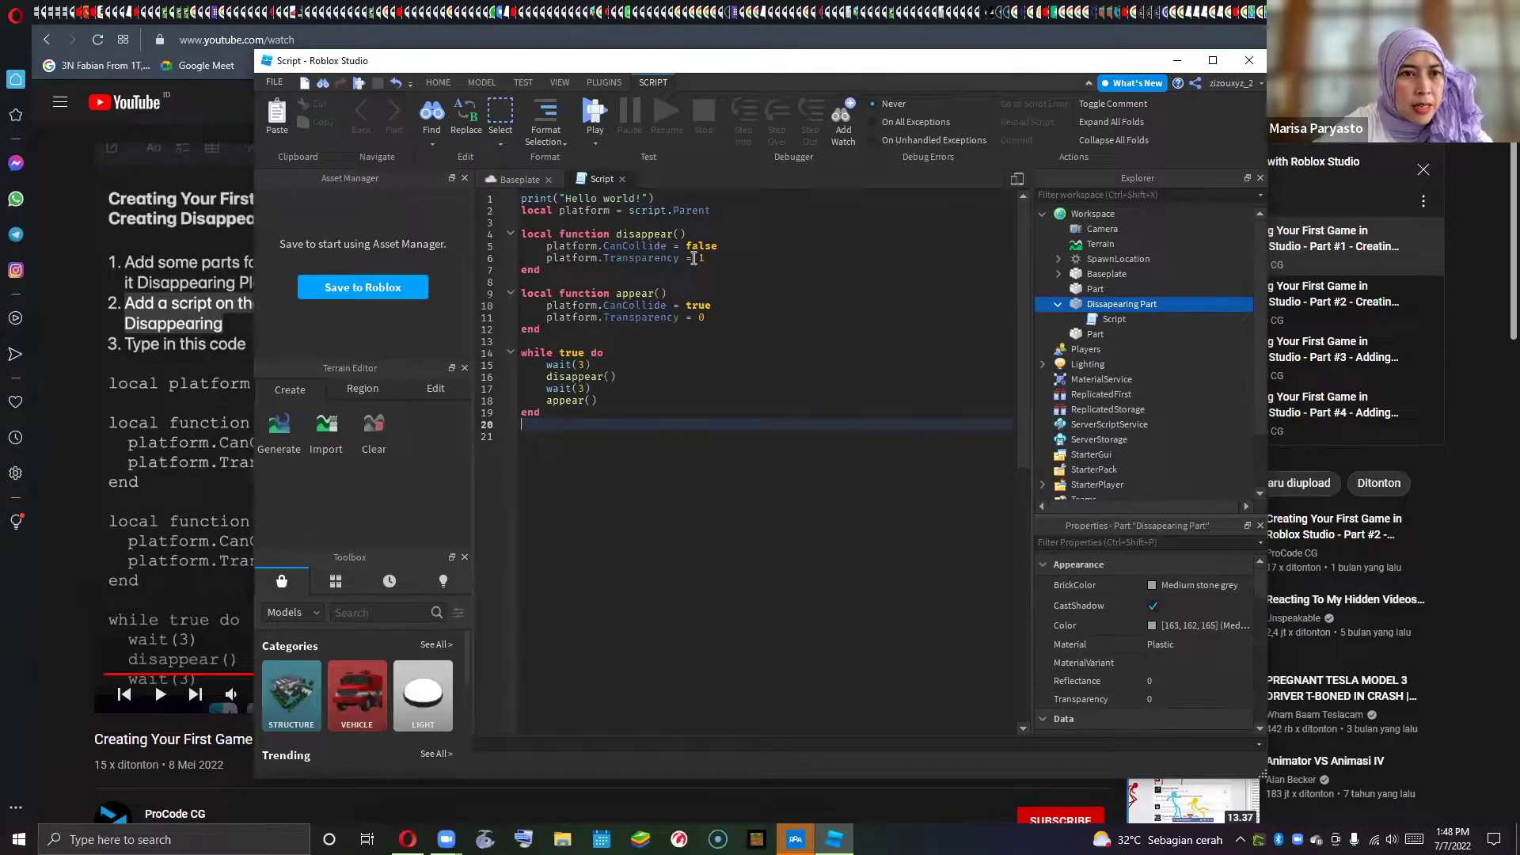
- Delete the print("Hello world!") line from the Dissapearing Part's script, leaving only the disappear/appear code
left_click(669, 197)
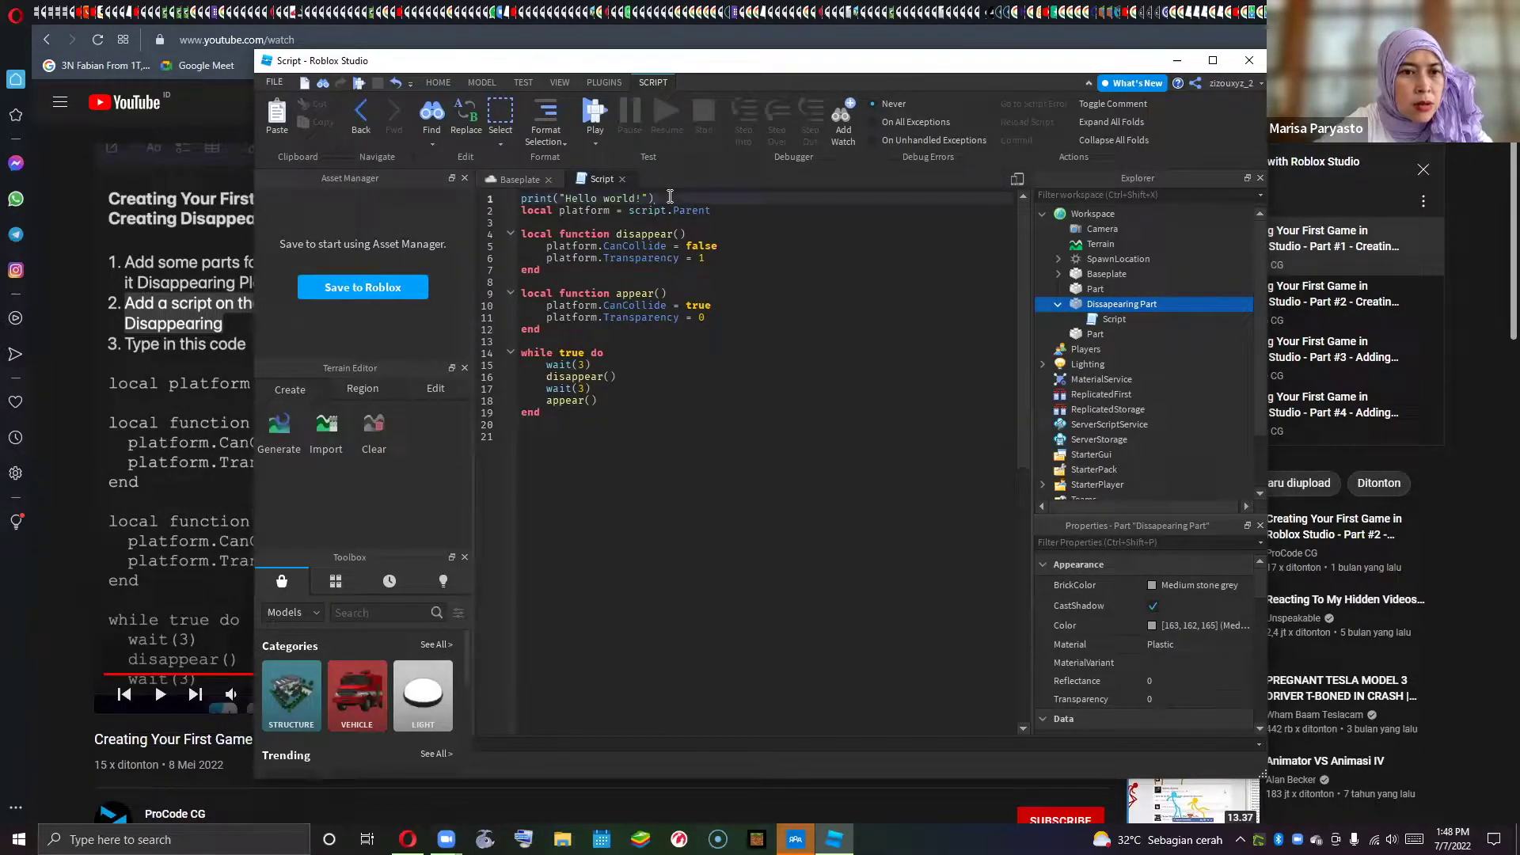
key("BackSpace")
key("BackSpace")
key("BackSpace")
key("BackSpace")
key("BackSpace")
key("BackSpace")
key("BackSpace")
key("BackSpace")
key("BackSpace")
key("BackSpace")
key("BackSpace")
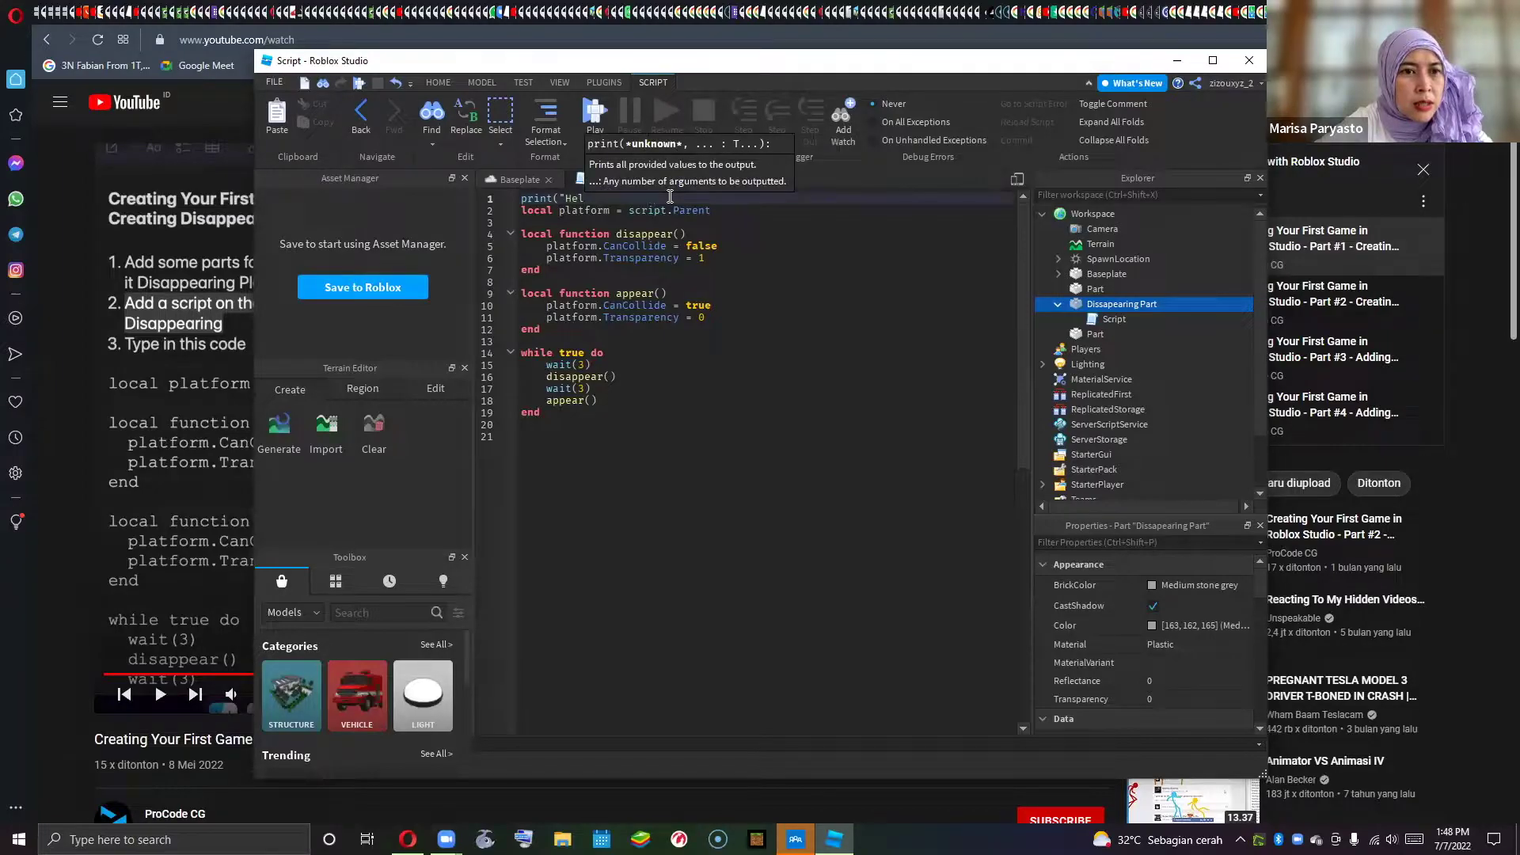
key("BackSpace")
key("BackSpace")
key("BackSpace")
key("BackSpace")
key("BackSpace")
key("BackSpace")
key("BackSpace")
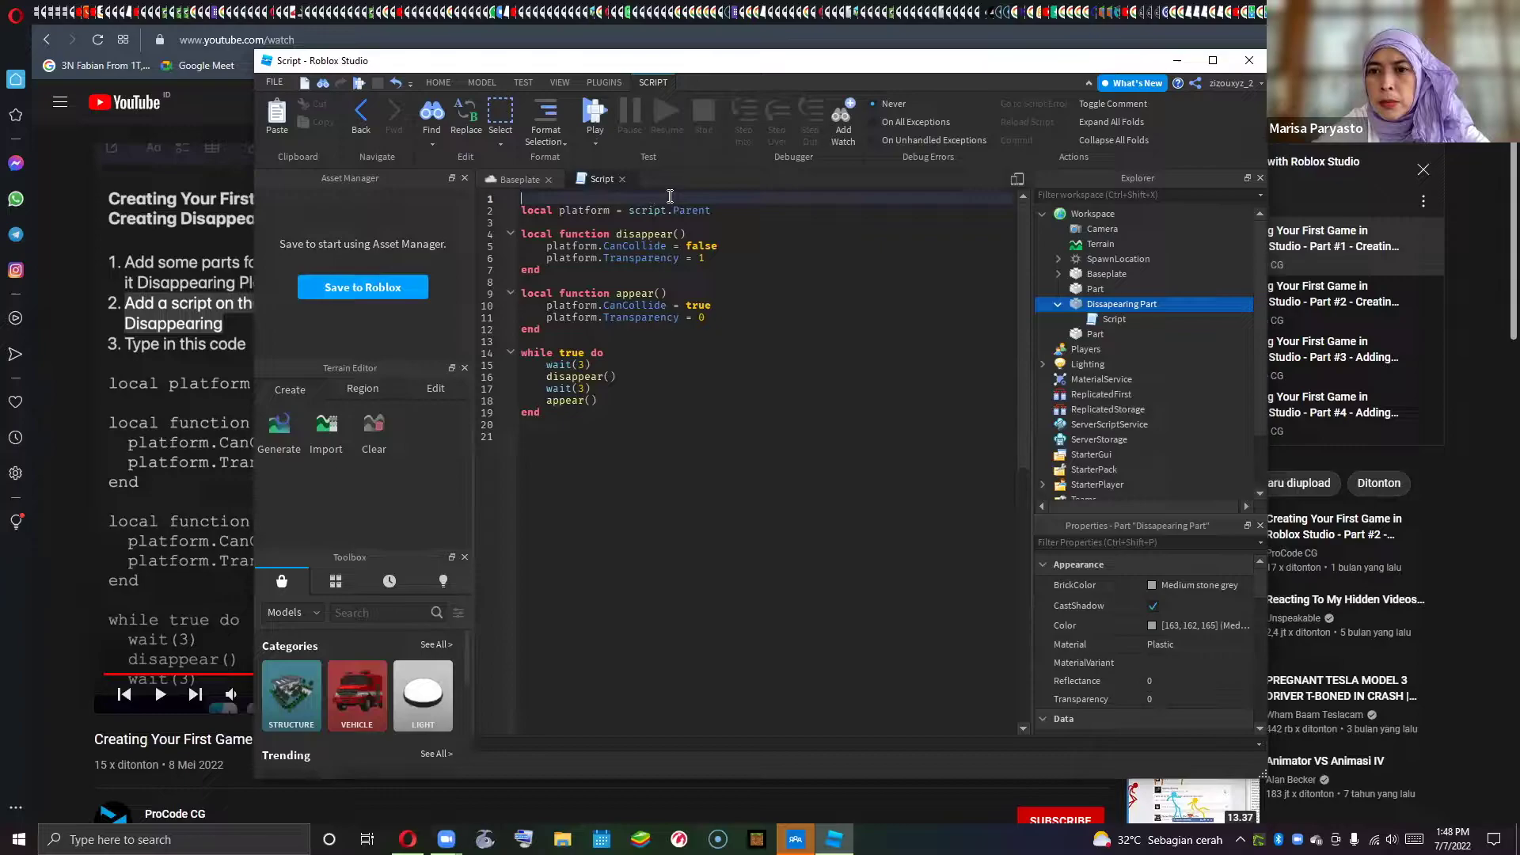
left_click(863, 378)
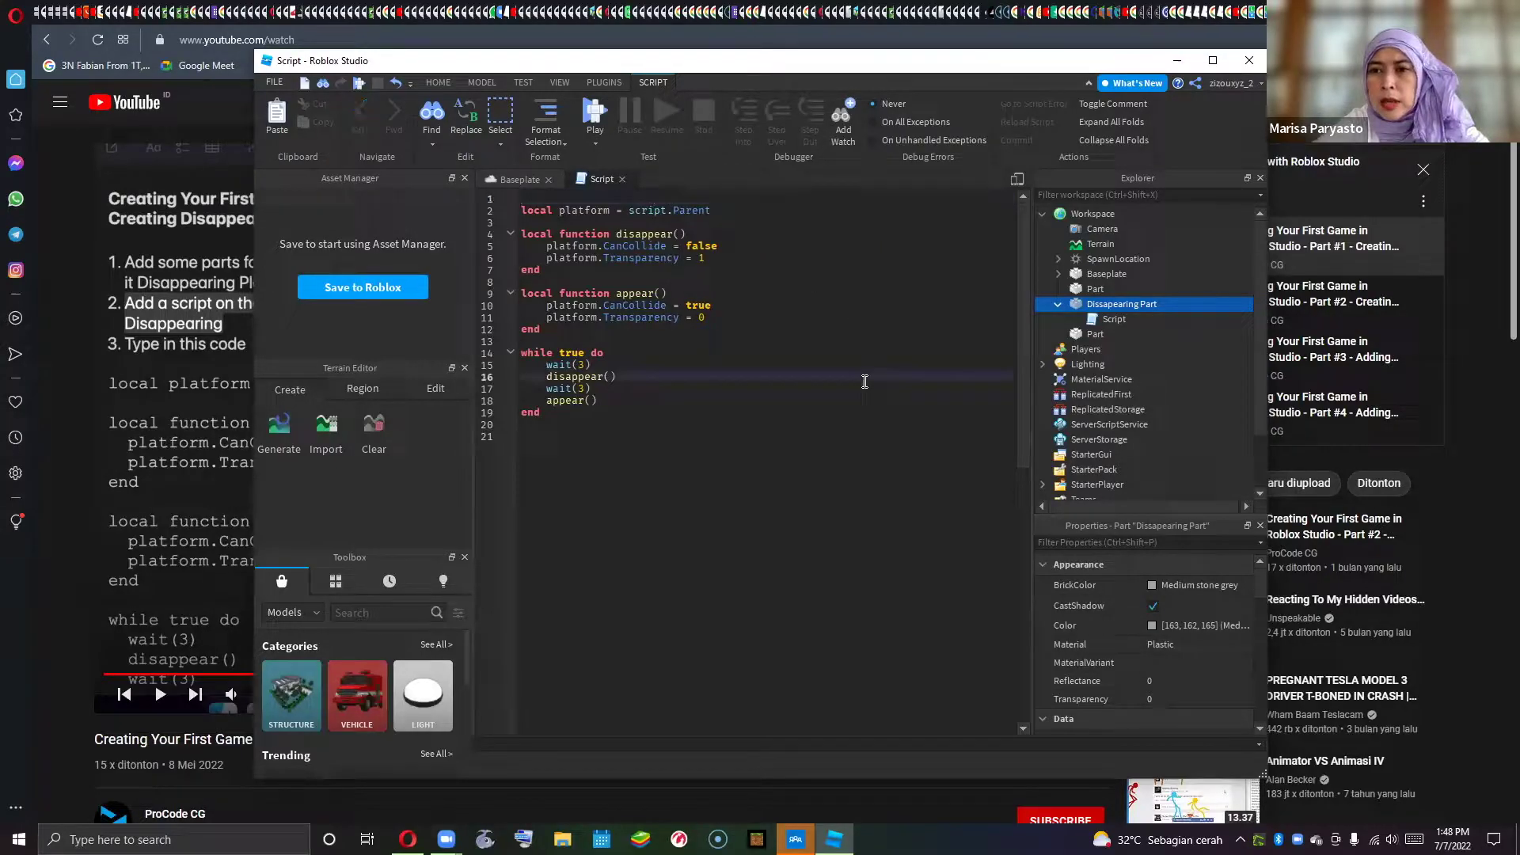
left_click(920, 698)
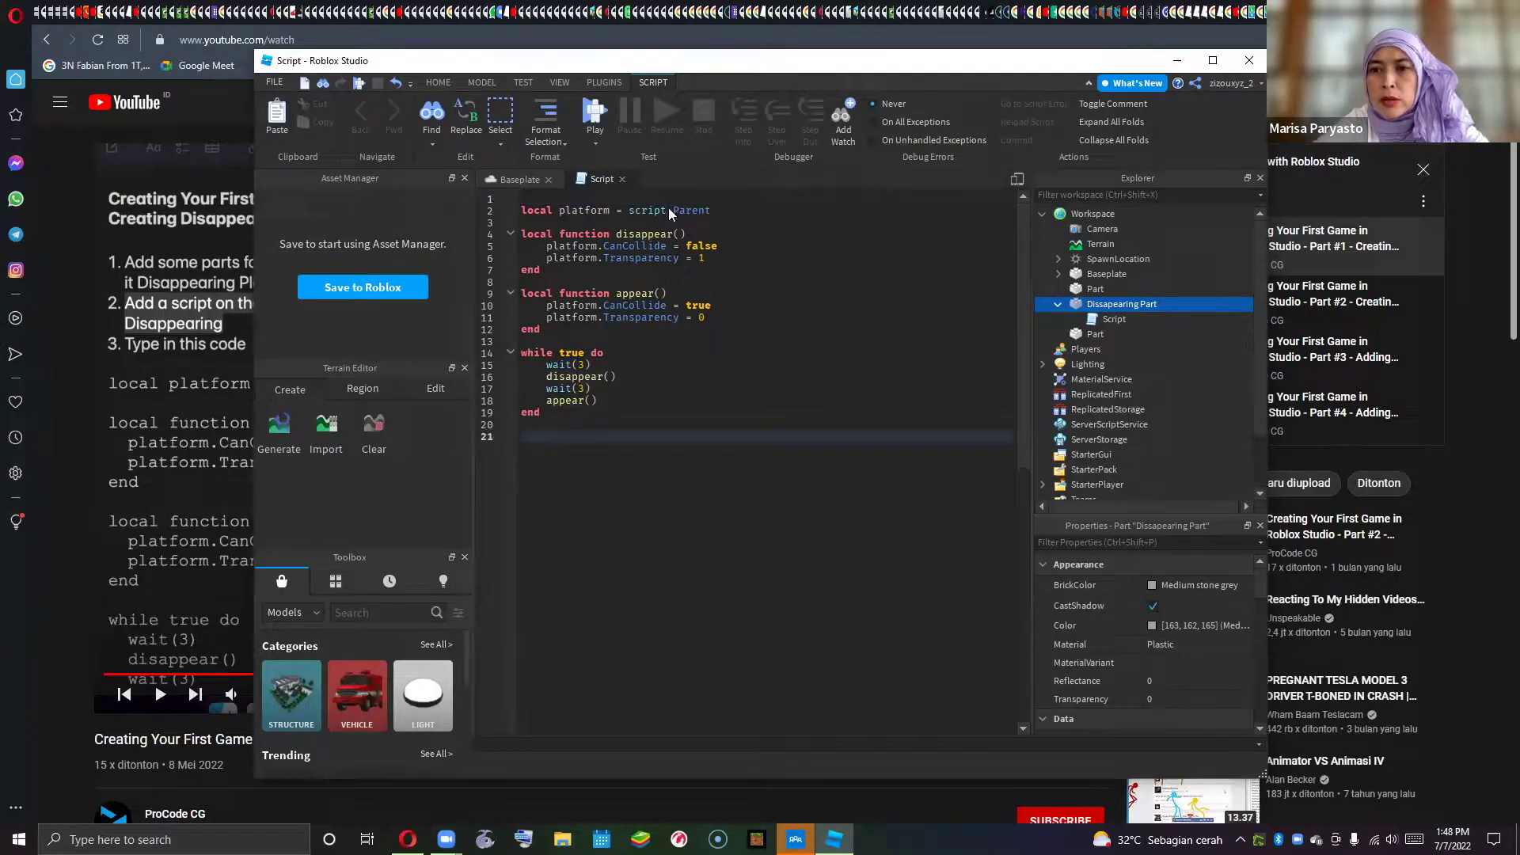
- Start a playtest and jump the character from the spawn location onto the first platform
left_click(592, 115)
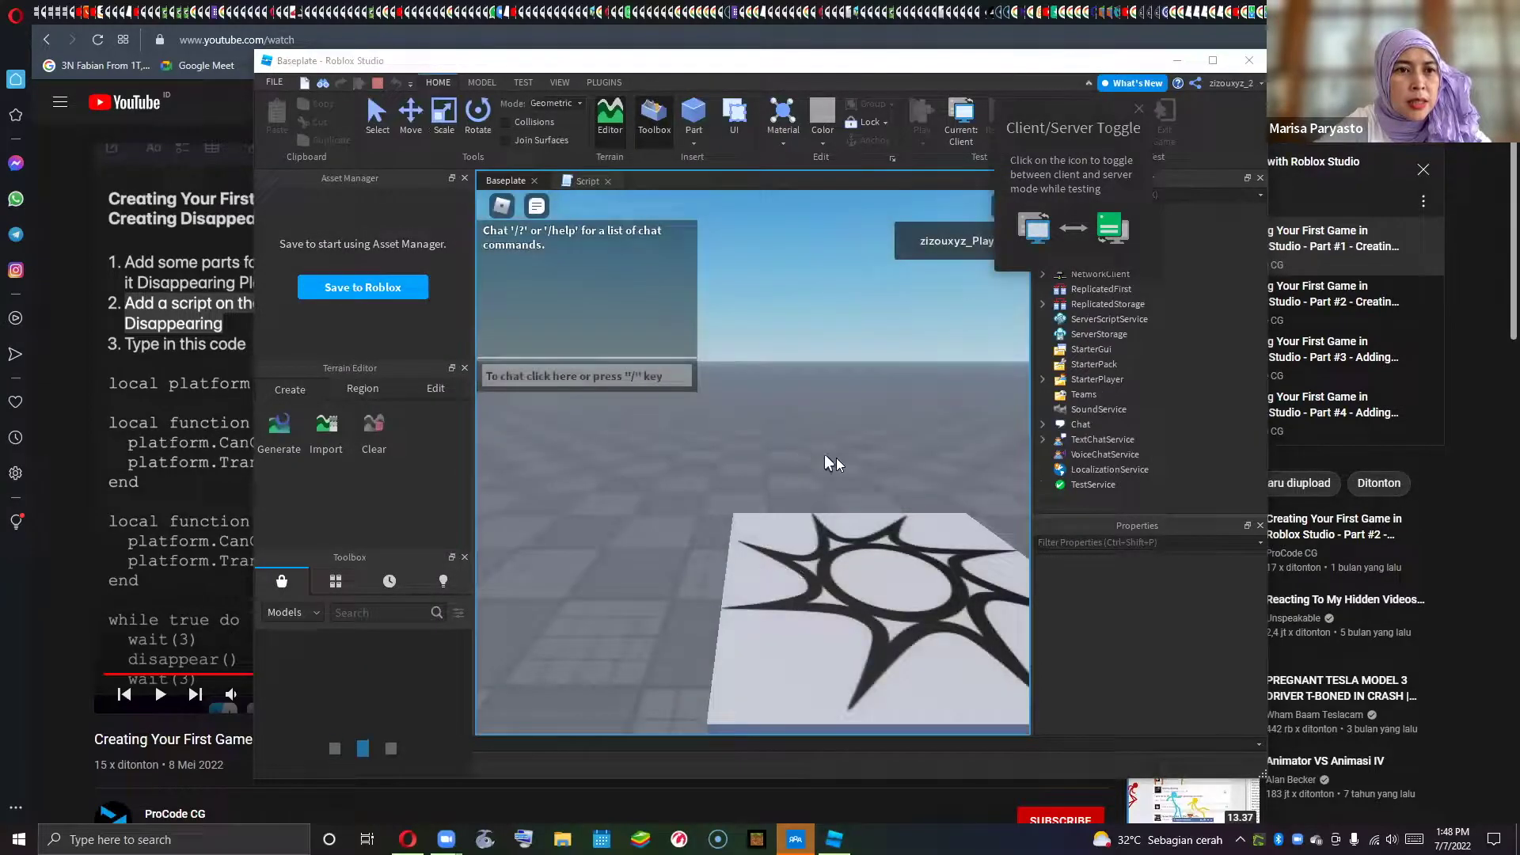
right_click_drag(834, 457, 834, 457)
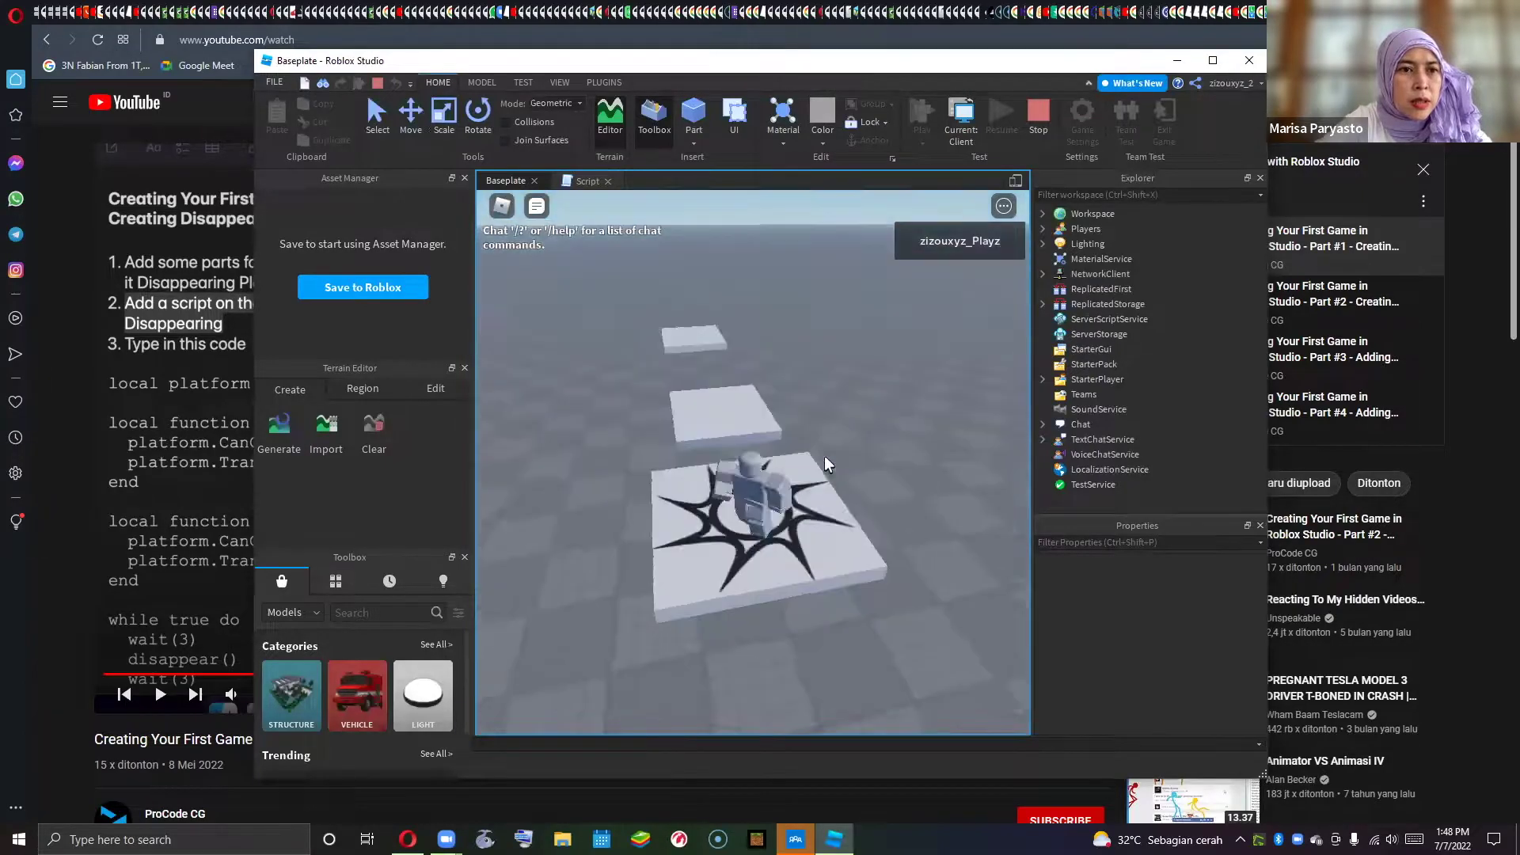
key("w")
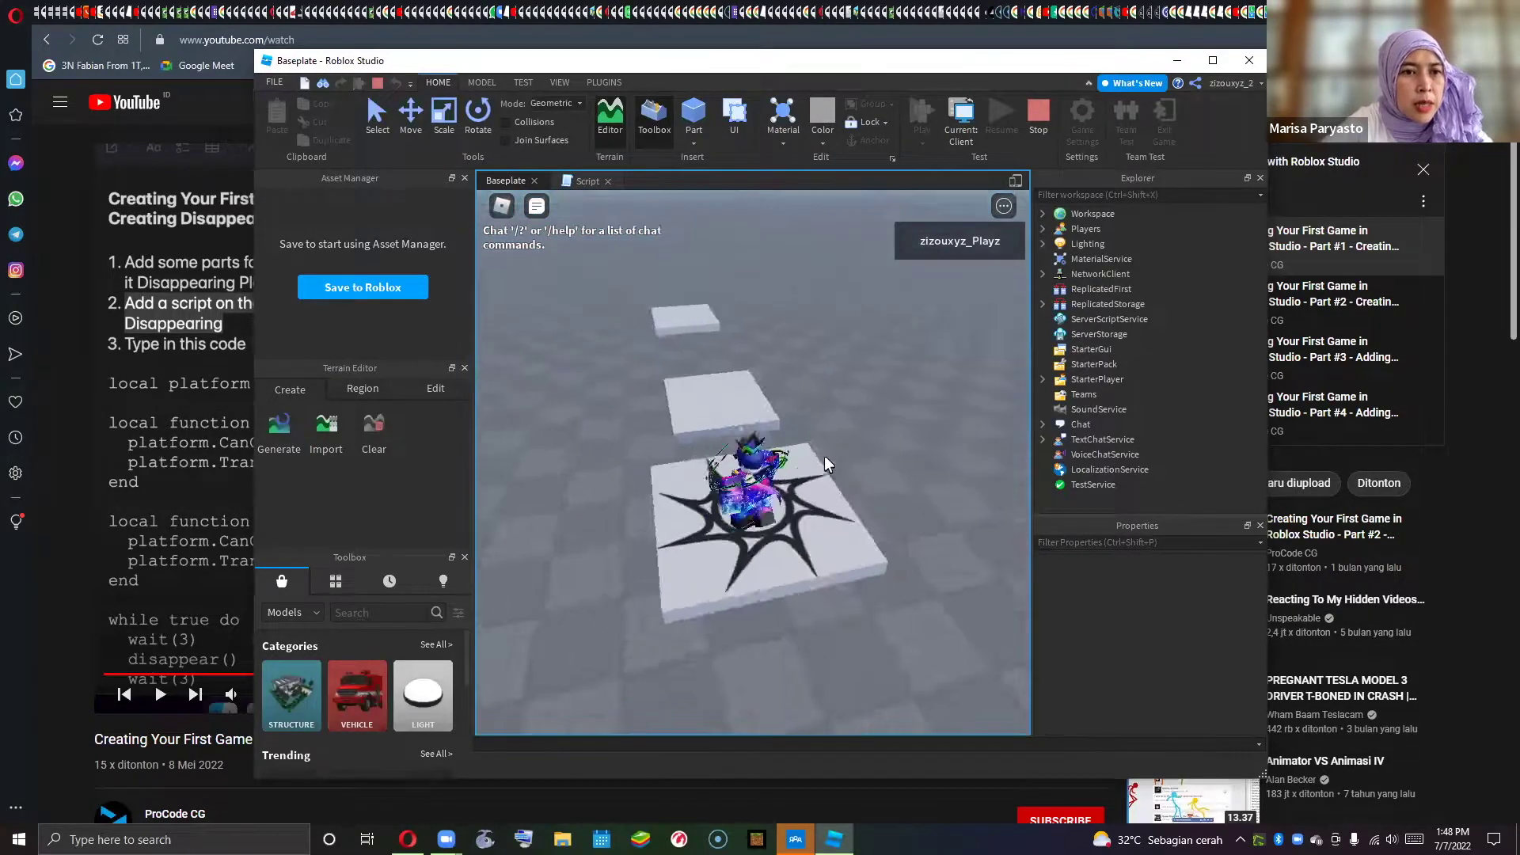
key("space")
right_click_drag(824, 458, 824, 457)
key("w")
key("w")
key("space")
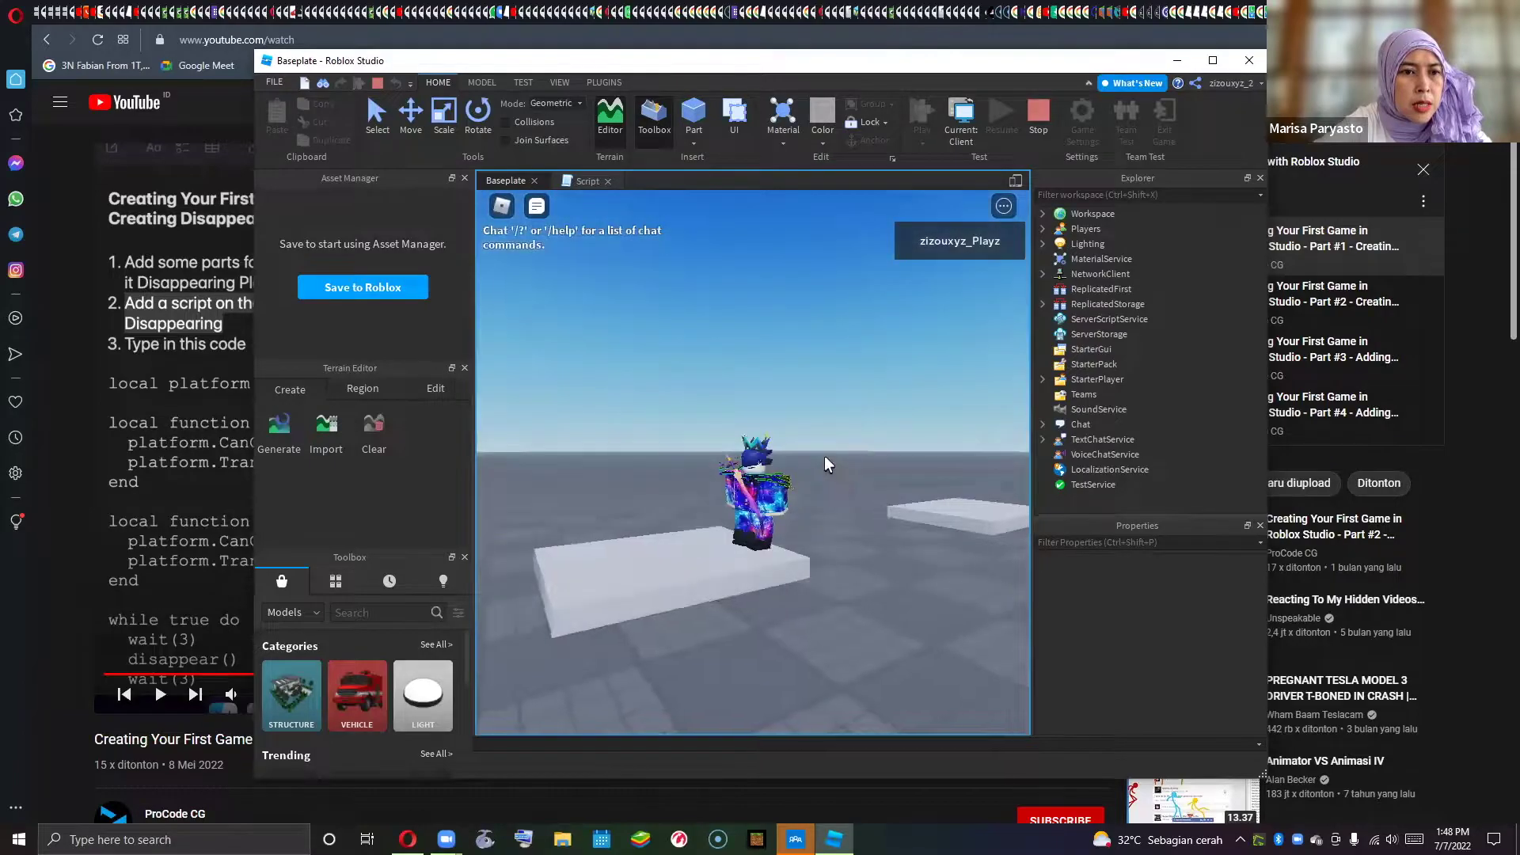
- Test the jumps from the first platform toward the disappearing platform, approaching again from the spawn location
key("w")
key("space")
key("space")
right_click_drag(823, 457, 824, 457)
key("w")
key("space")
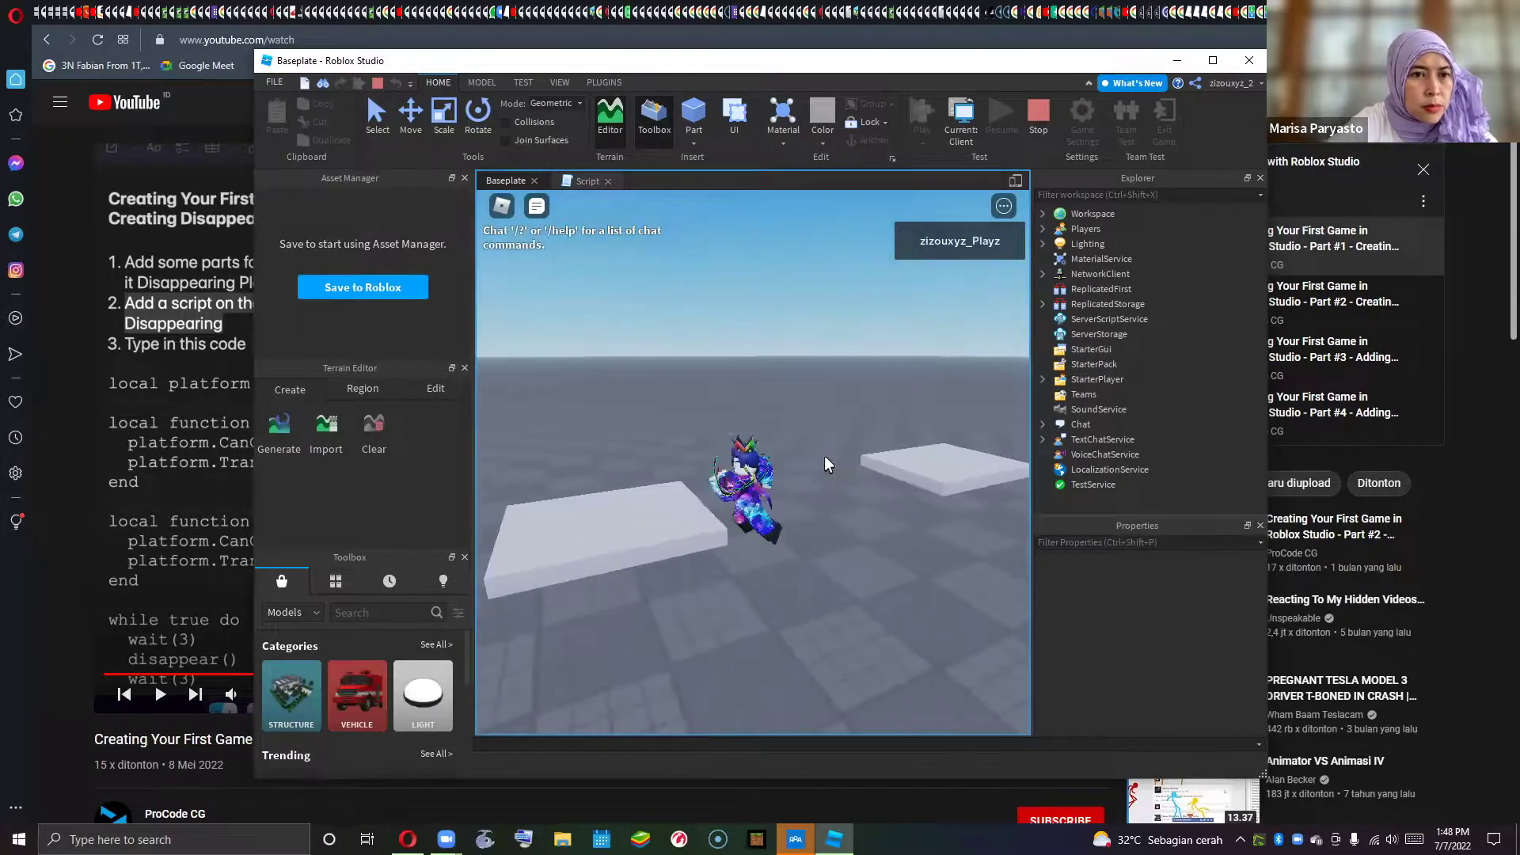
key("w")
key("space")
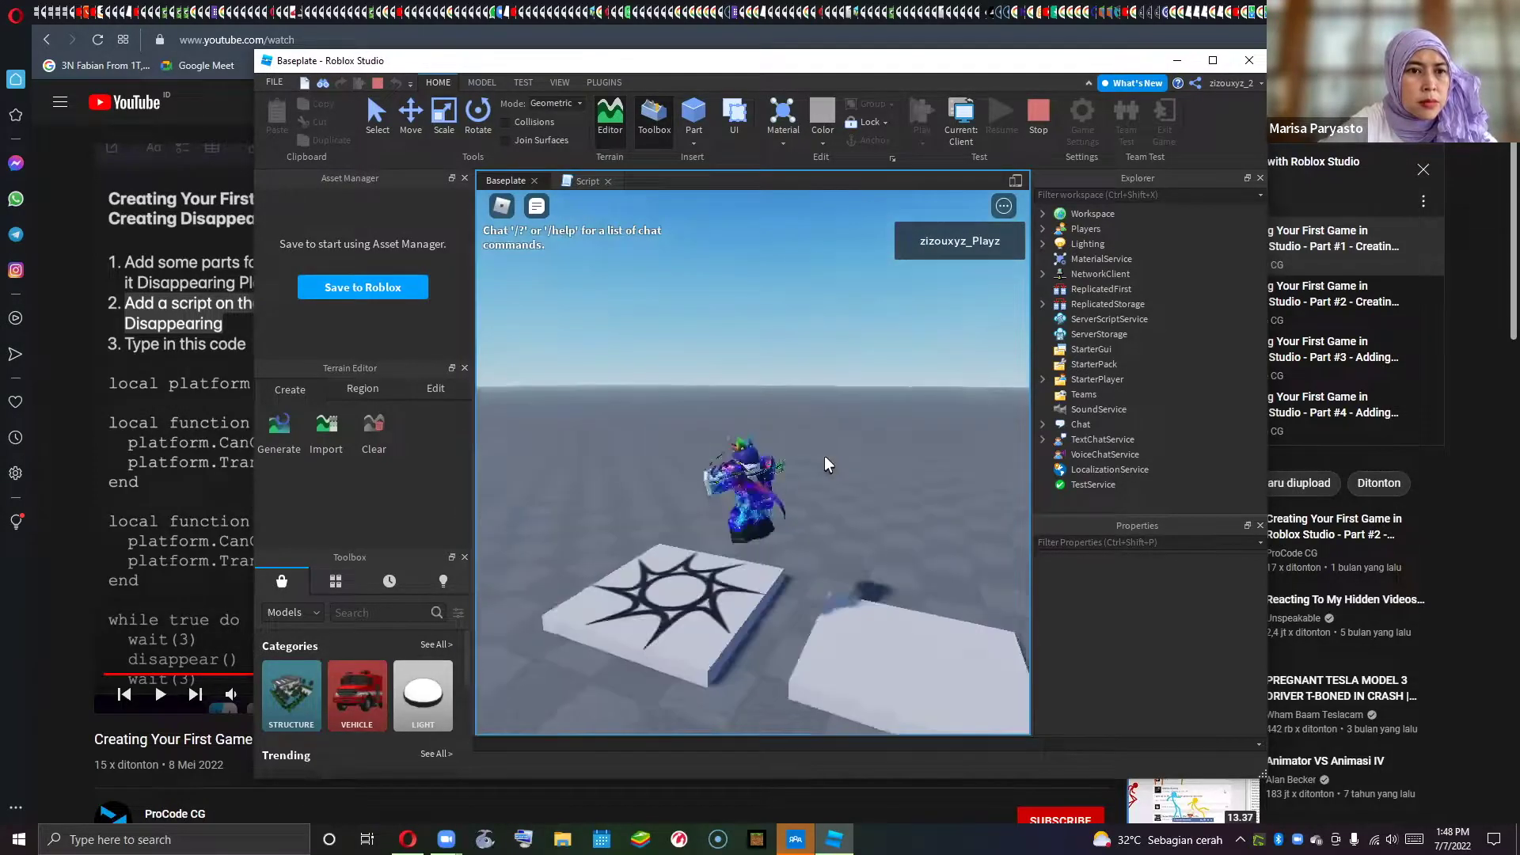
key("w")
key("space")
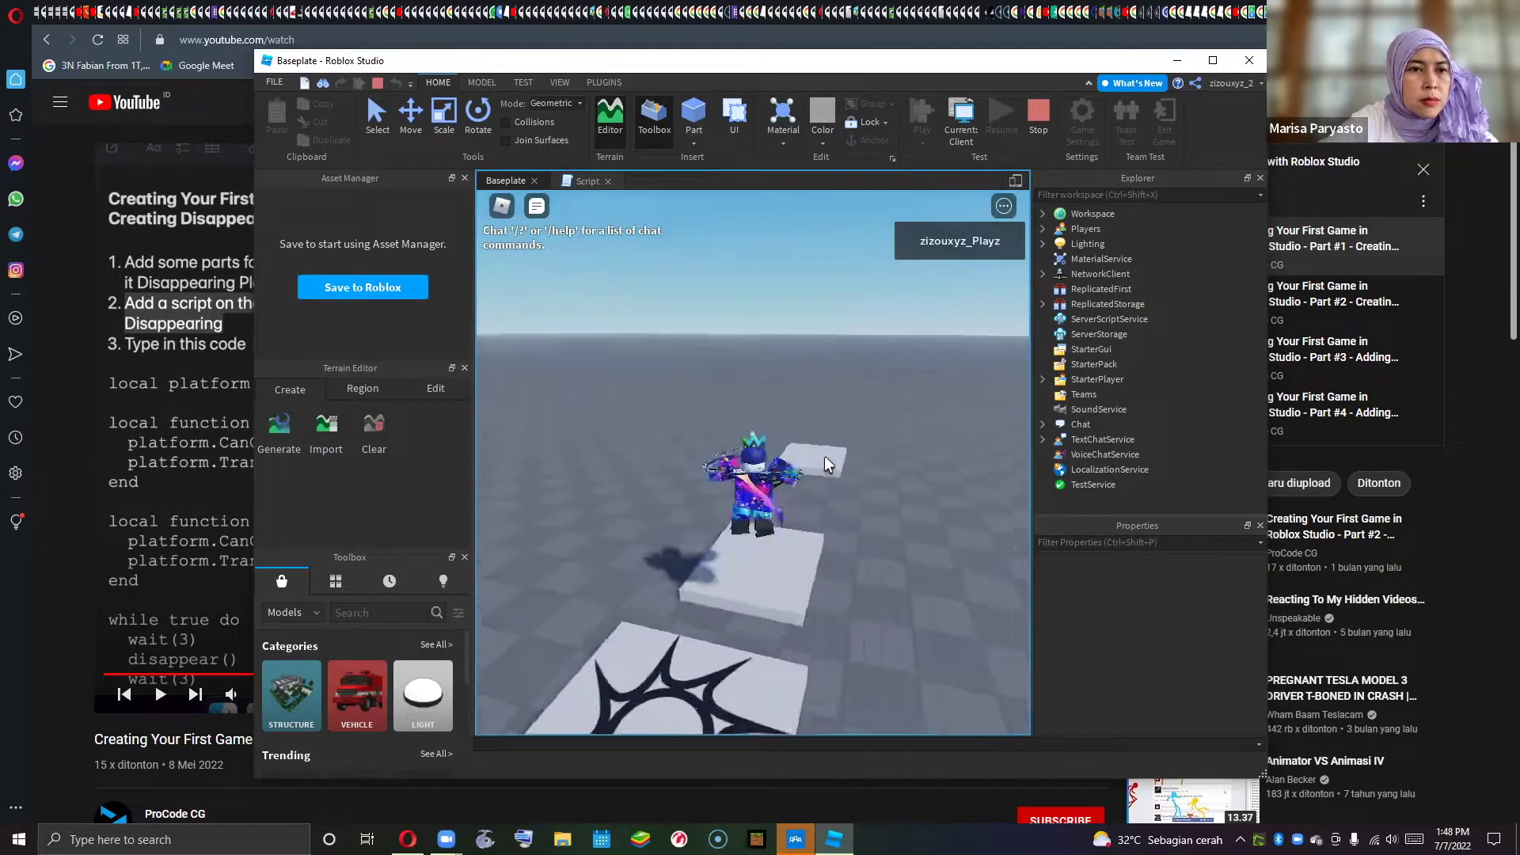
right_click_drag(824, 456, 824, 456)
key("s")
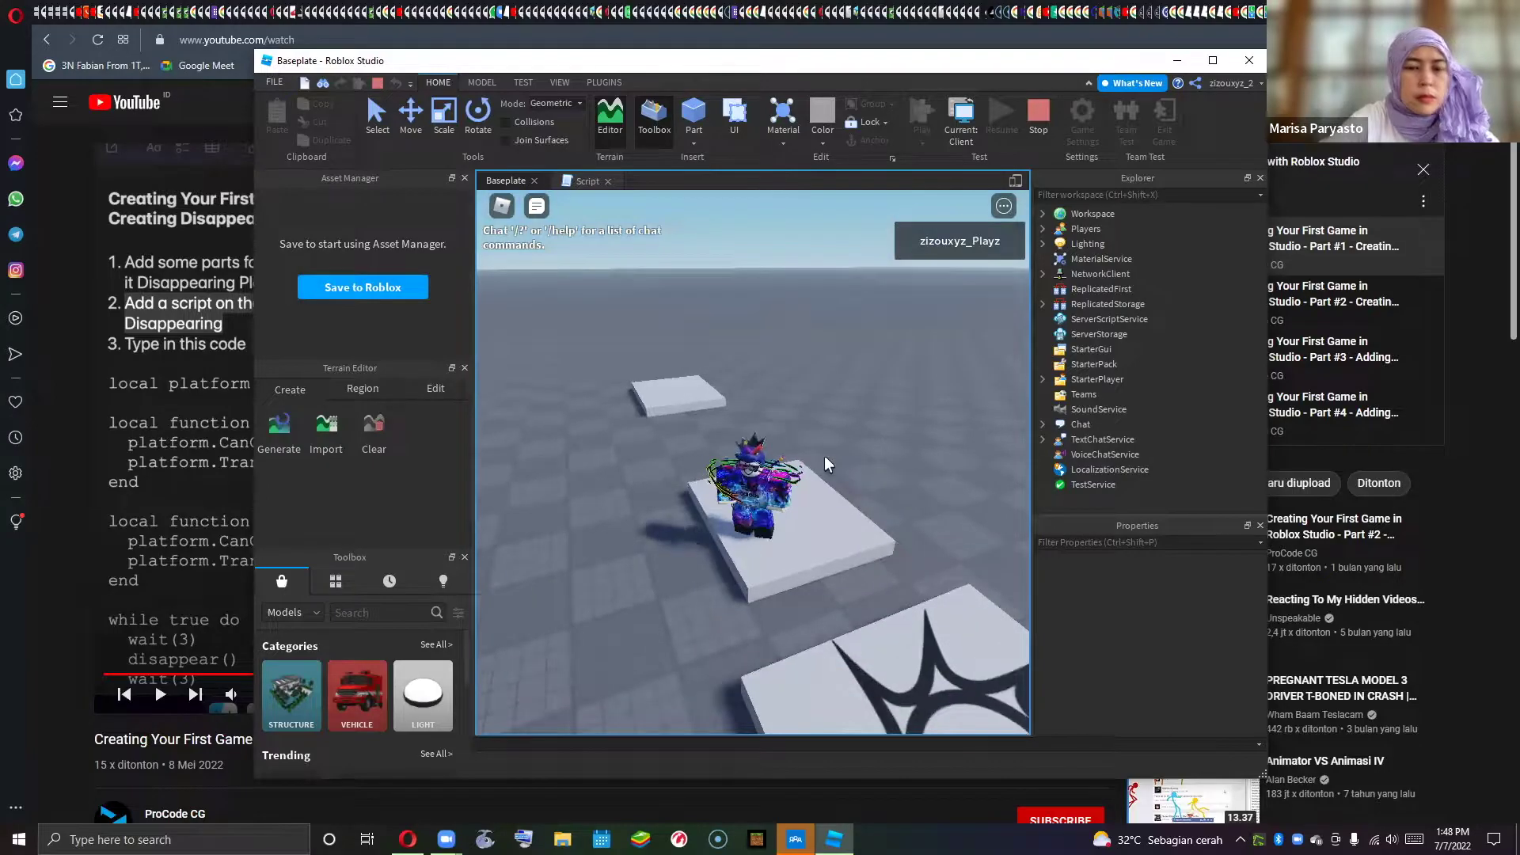
key("w")
- Send the message "wot" in the playtest chat
key("slash")
type("wu")
key("BackSpace")
type("ot")
key("Return")
- Move the character through the area where the disappearing platform should be and back onto the first platform
right_click_drag(825, 454, 856, 525)
key("d")
key("space")
key("a")
key("s")
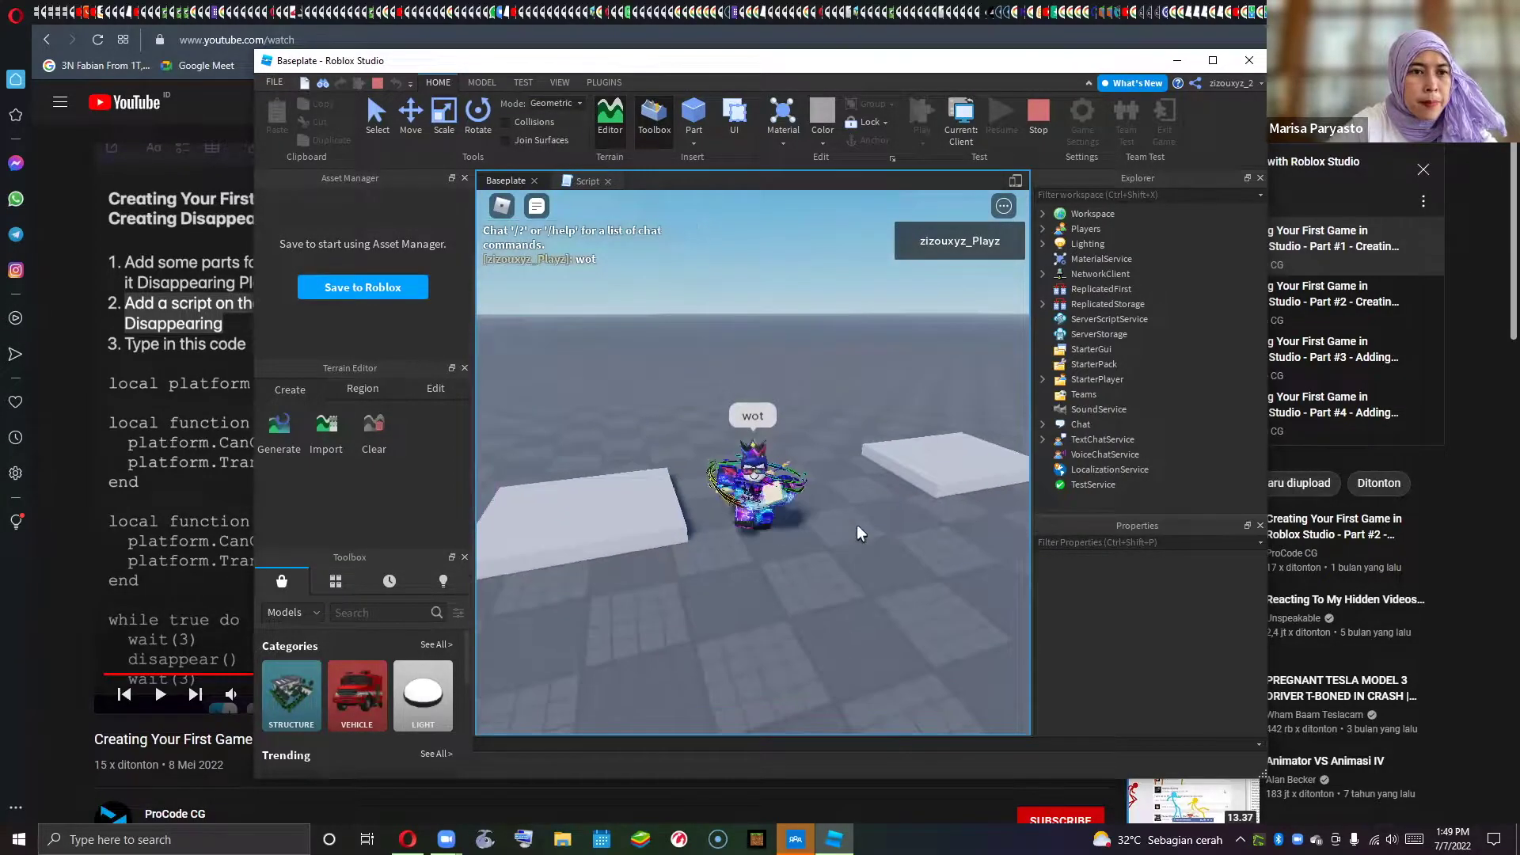
key("w")
key("a")
key("d")
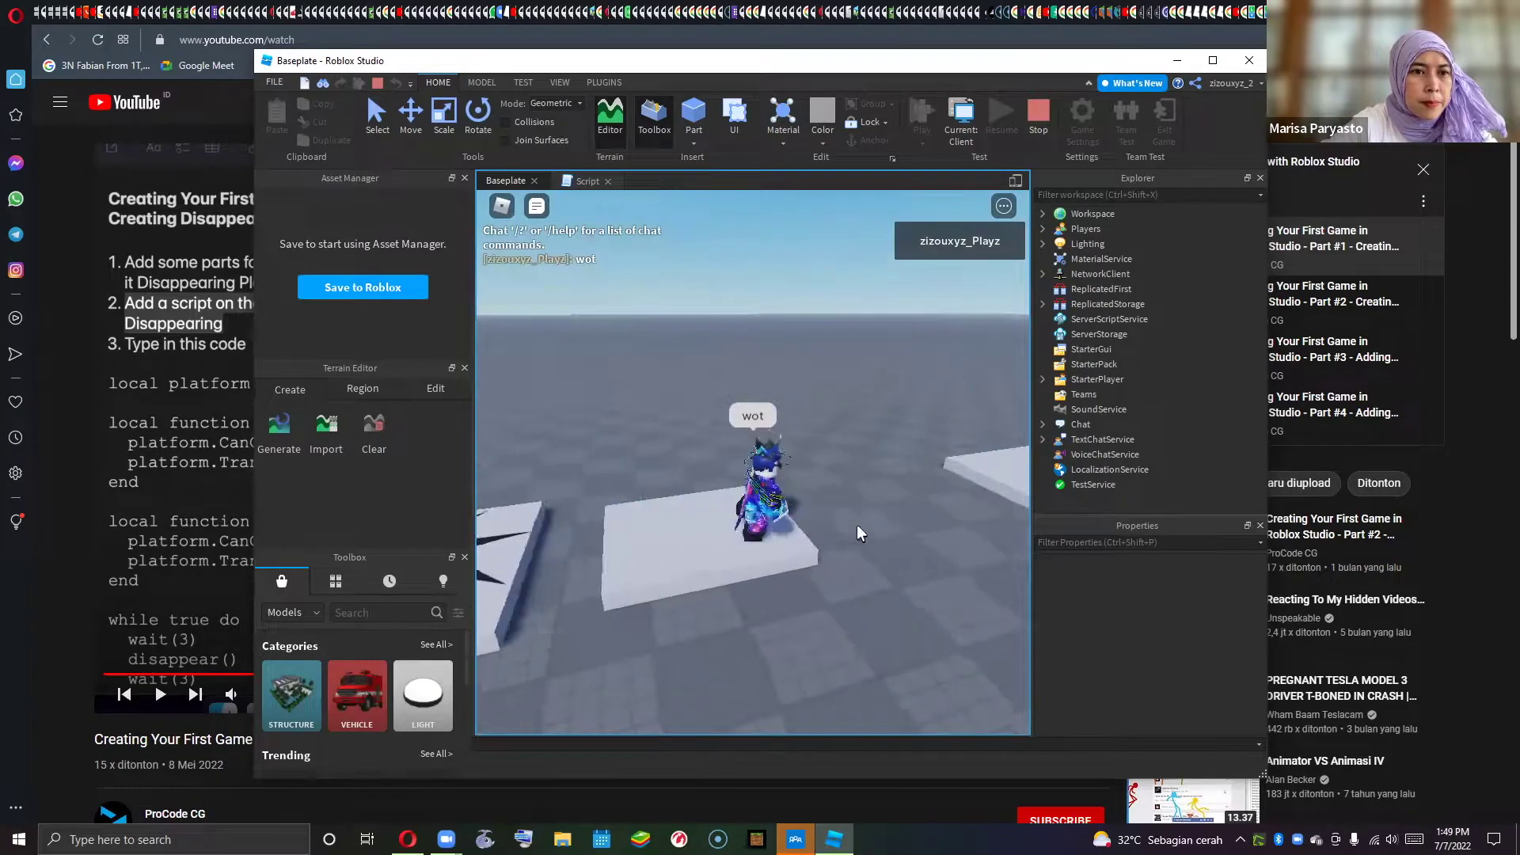
- Watch for the disappearing platform while moving the character around the first platform, and stop the playtest
key("d")
key("w")
key("space")
key("space")
right_click_drag(856, 525, 857, 526)
key("a")
key("w")
key("s")
key("a")
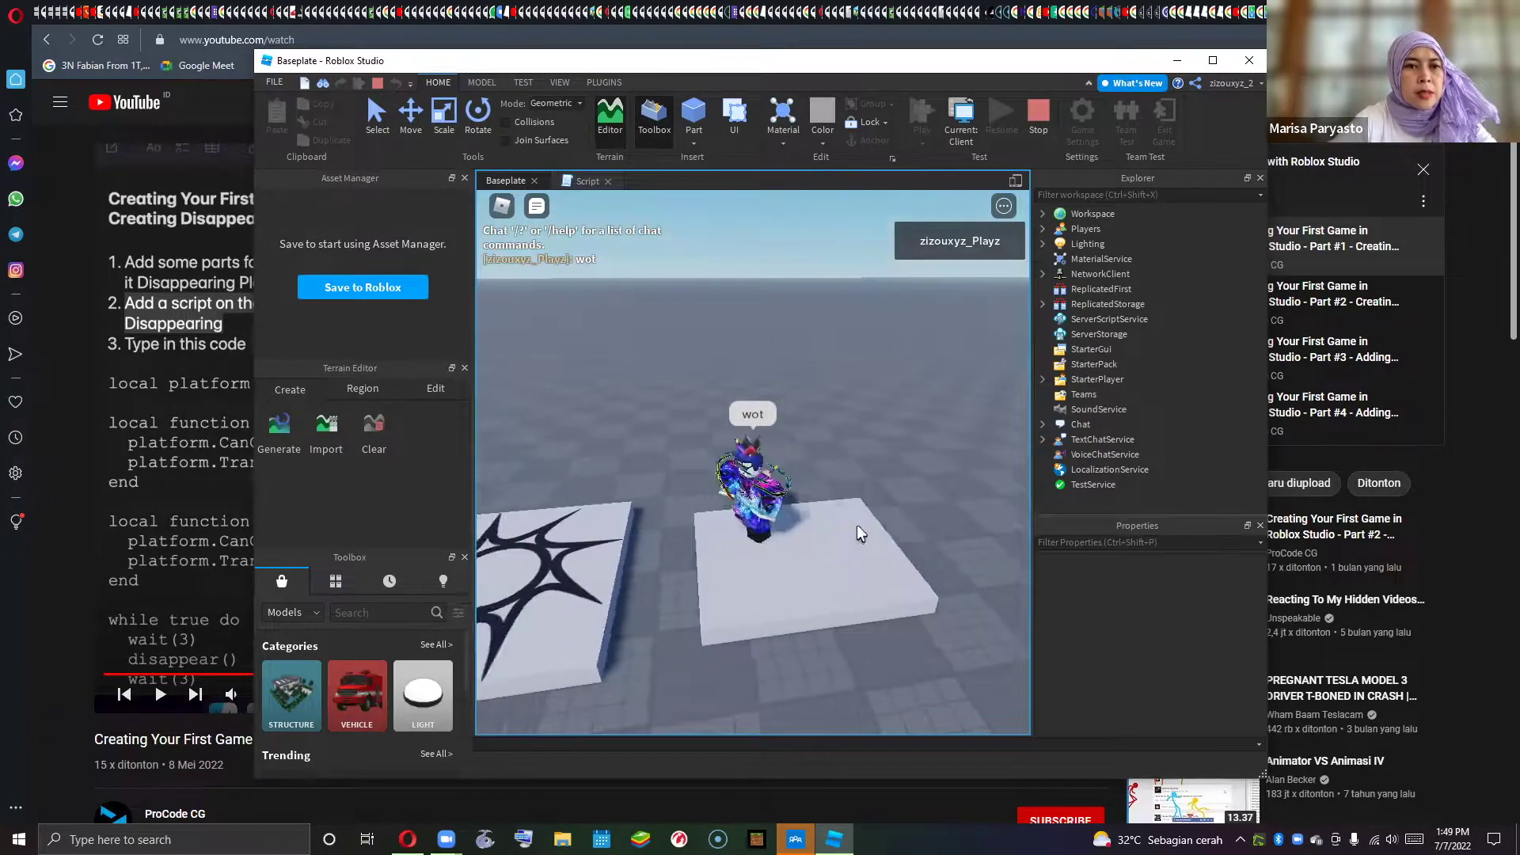
key("d")
key("a")
key("d")
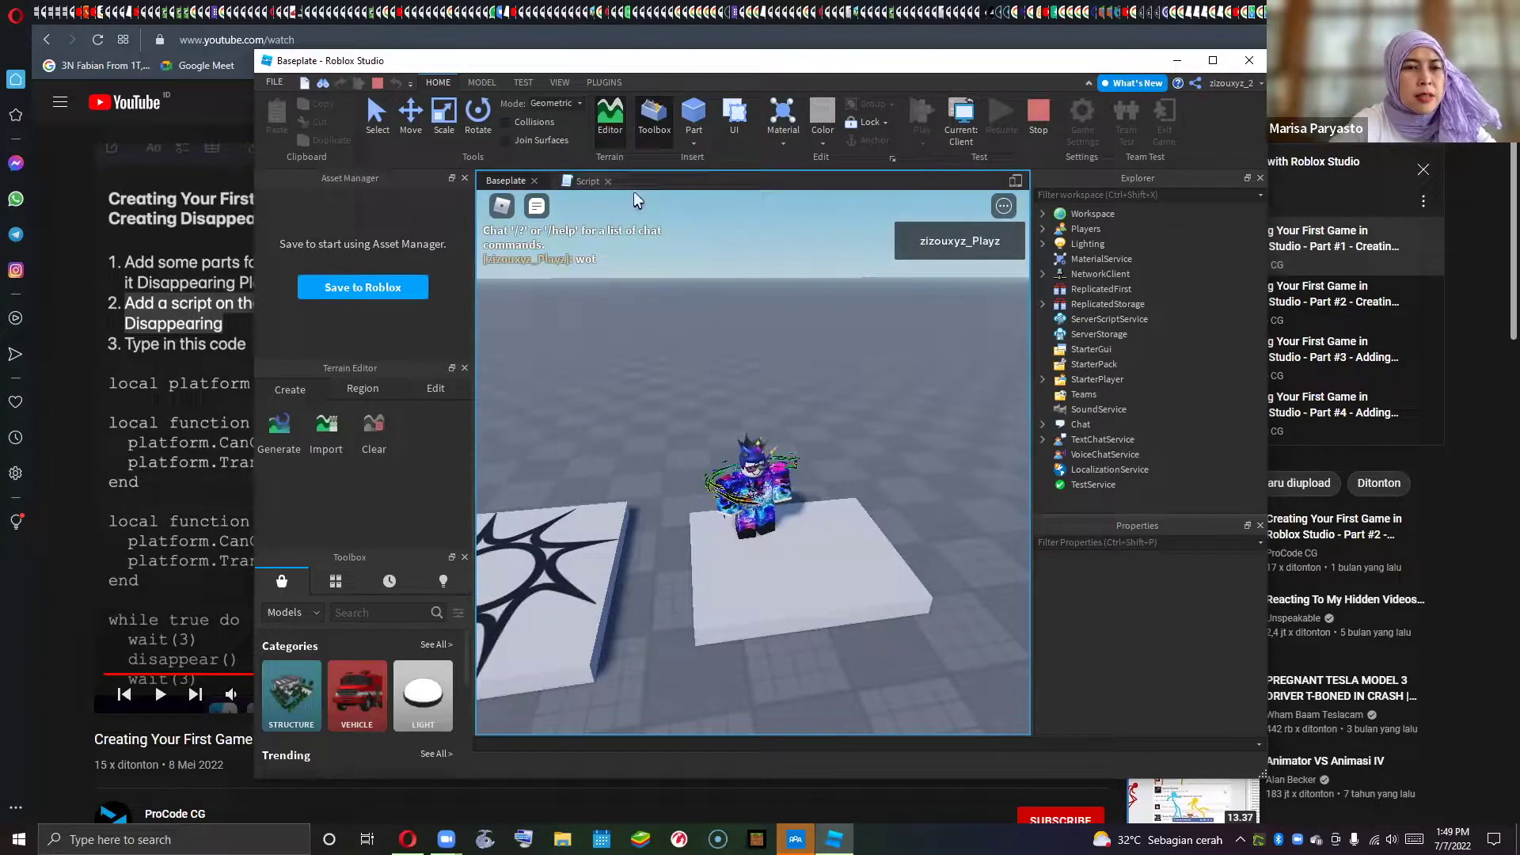
left_click(1033, 116)
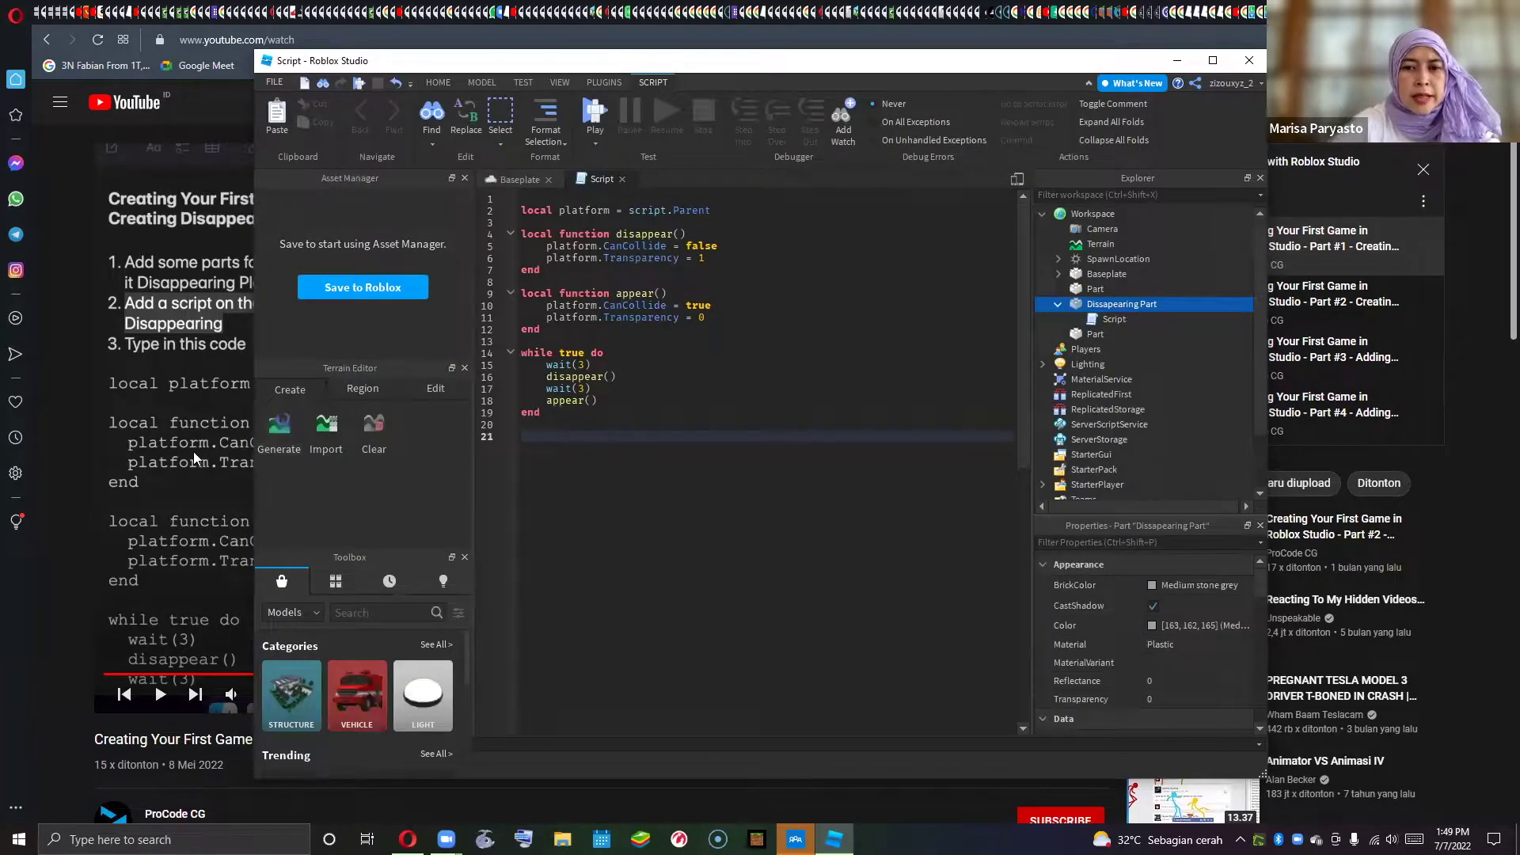
- Switch to the YouTube tutorial, play its instruction 4 on testing the platform, pause it and return to Roblox Studio
left_click(208, 448)
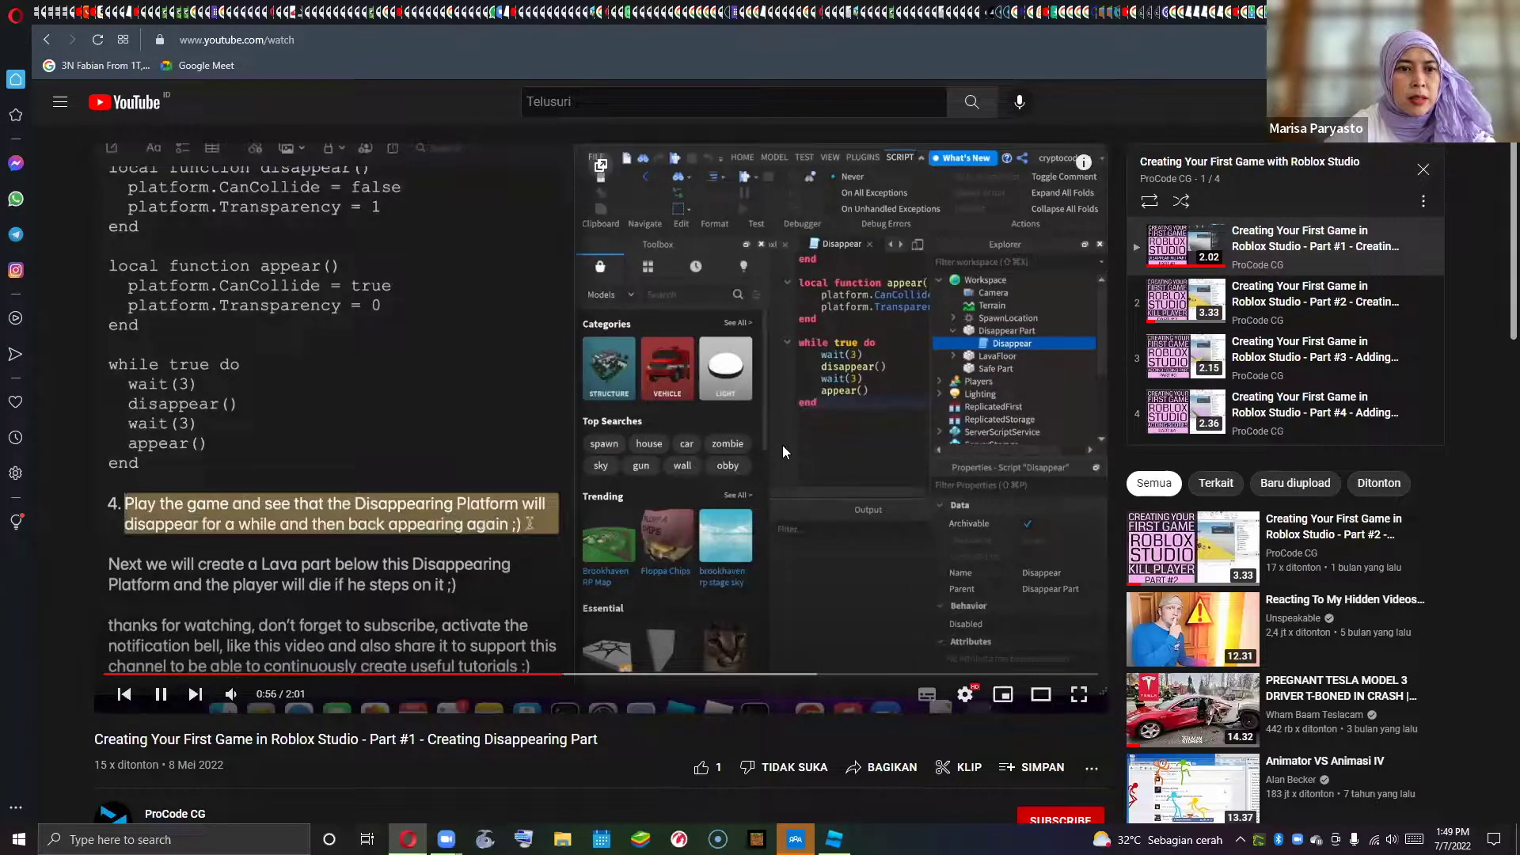
left_click(784, 445)
left_click(833, 839)
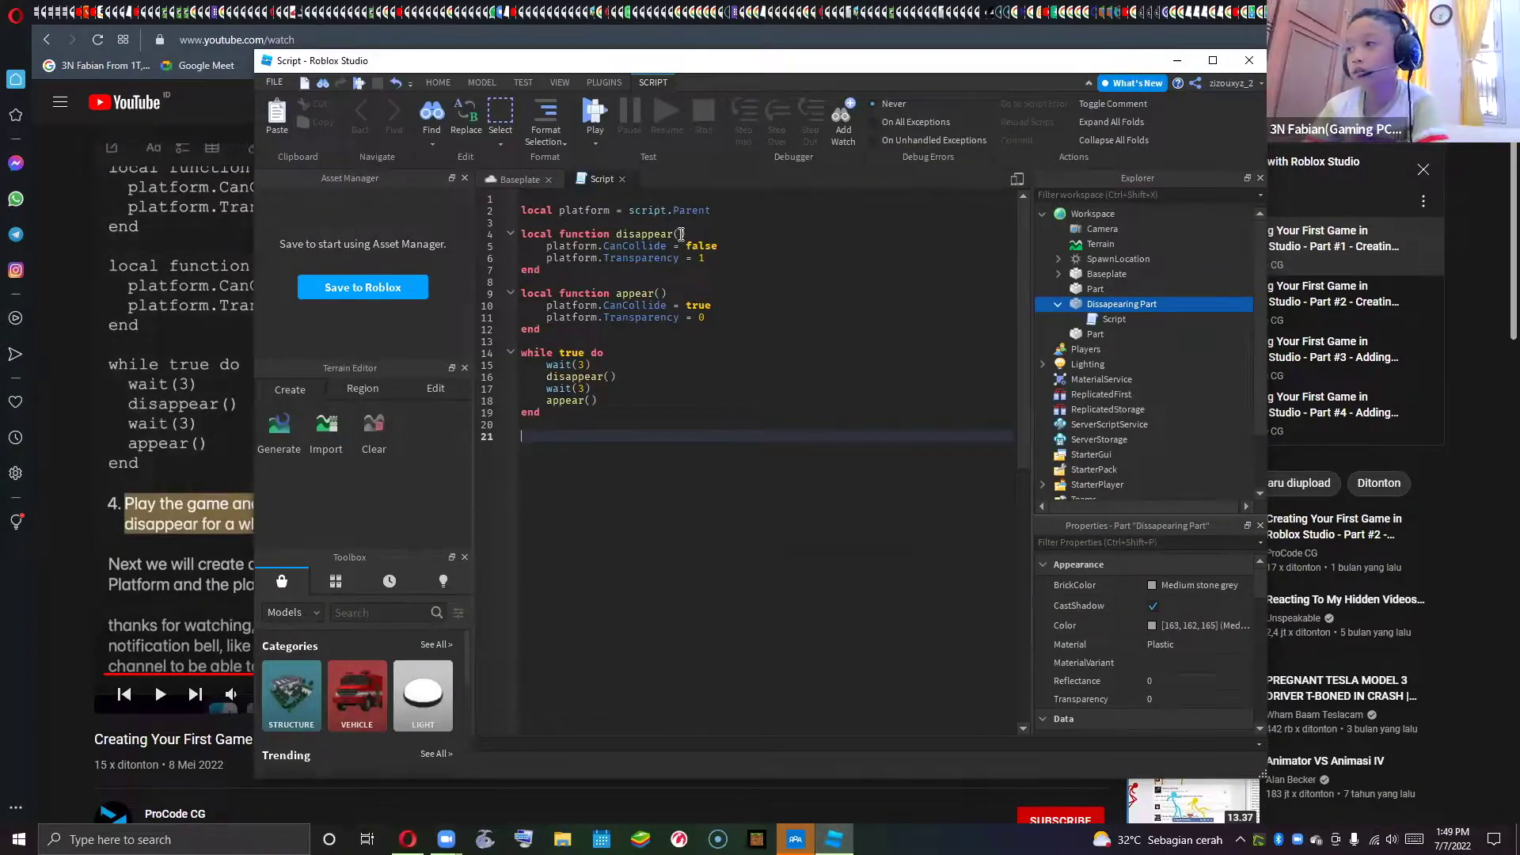
- Run a second playtest, jumping the character from the spawn across the platforms to check the disappearing one, and stop it
left_click(596, 115)
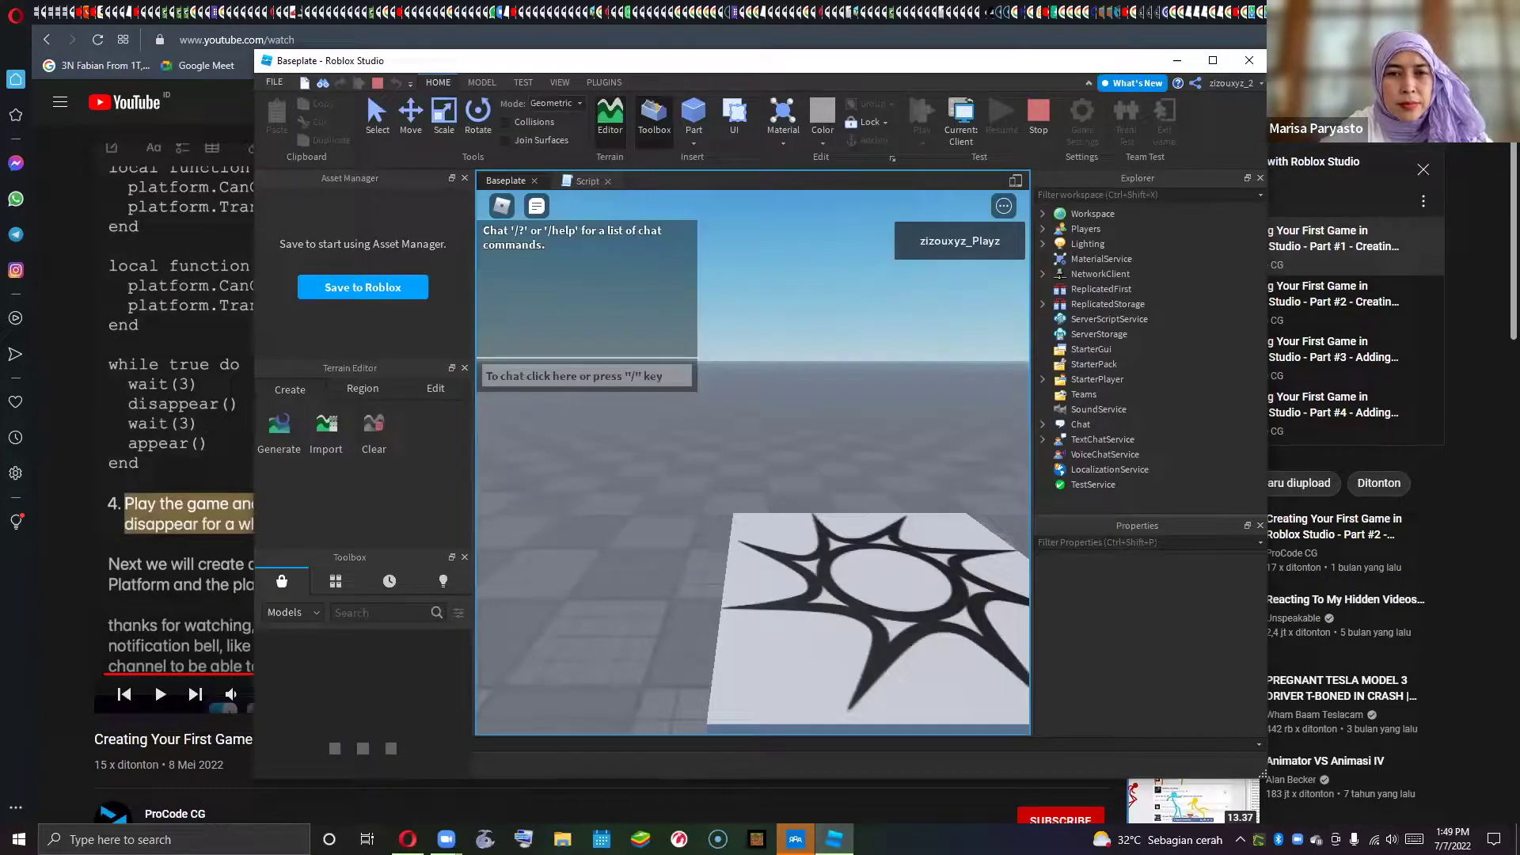
right_click_drag(771, 409, 771, 409)
key("w")
key("space")
key("w")
key("space")
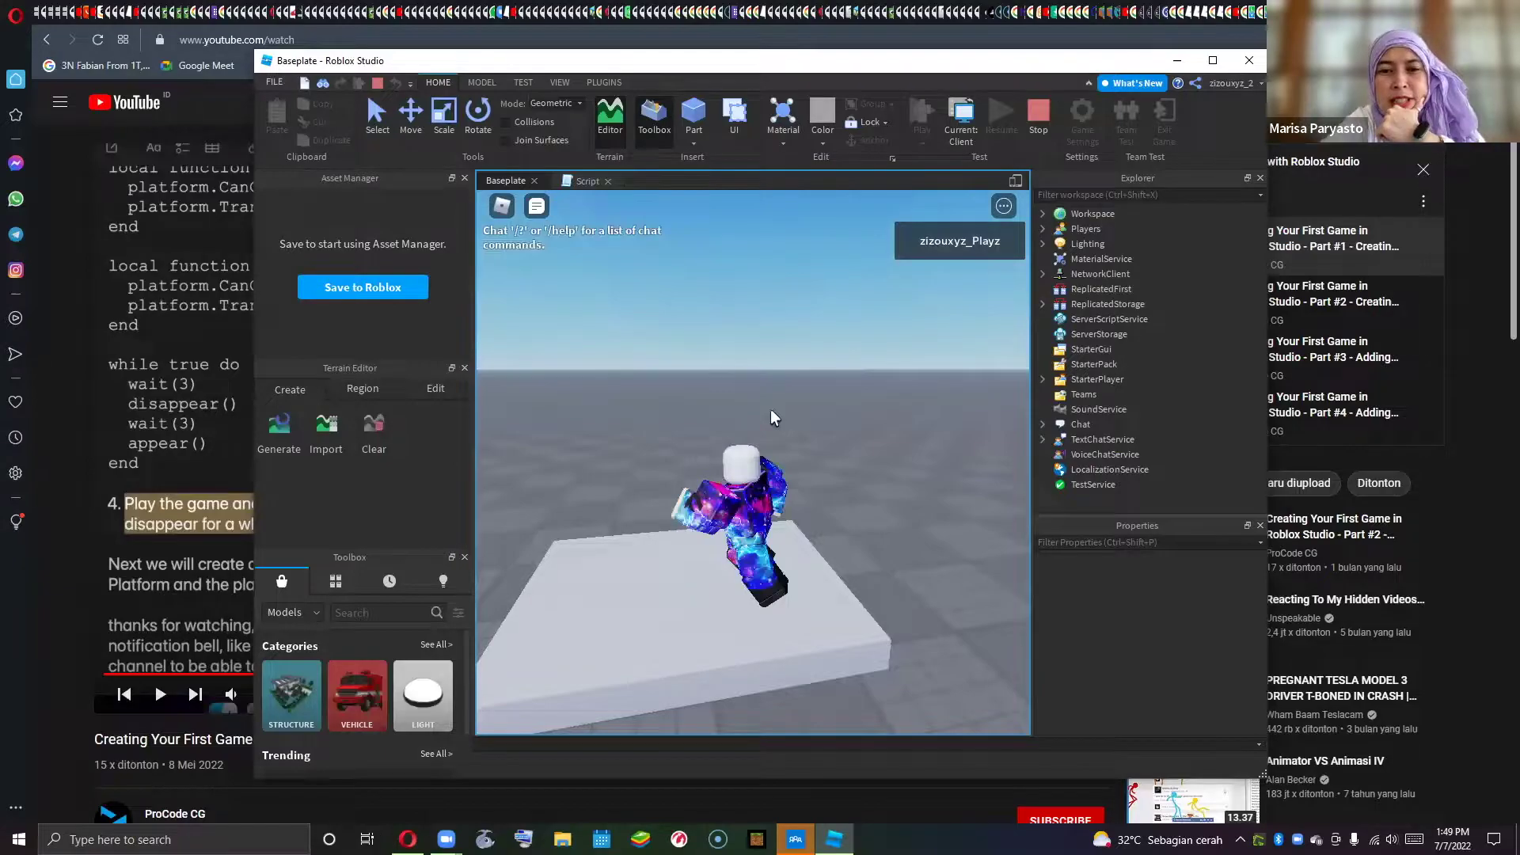
key("space")
key("d")
right_click_drag(771, 409, 771, 408)
key("space")
key("a")
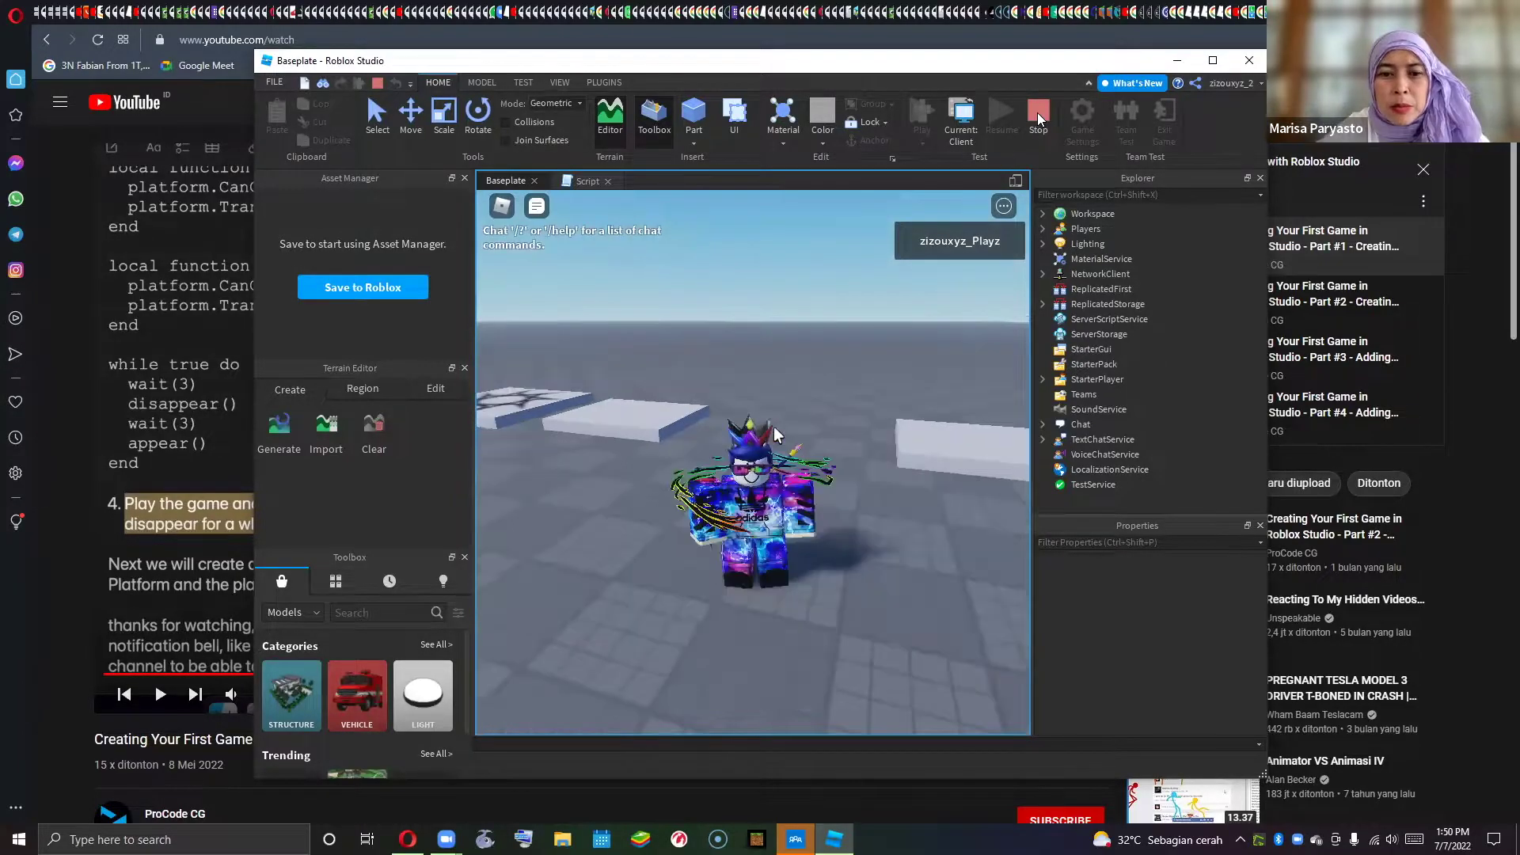
left_click(1037, 113)
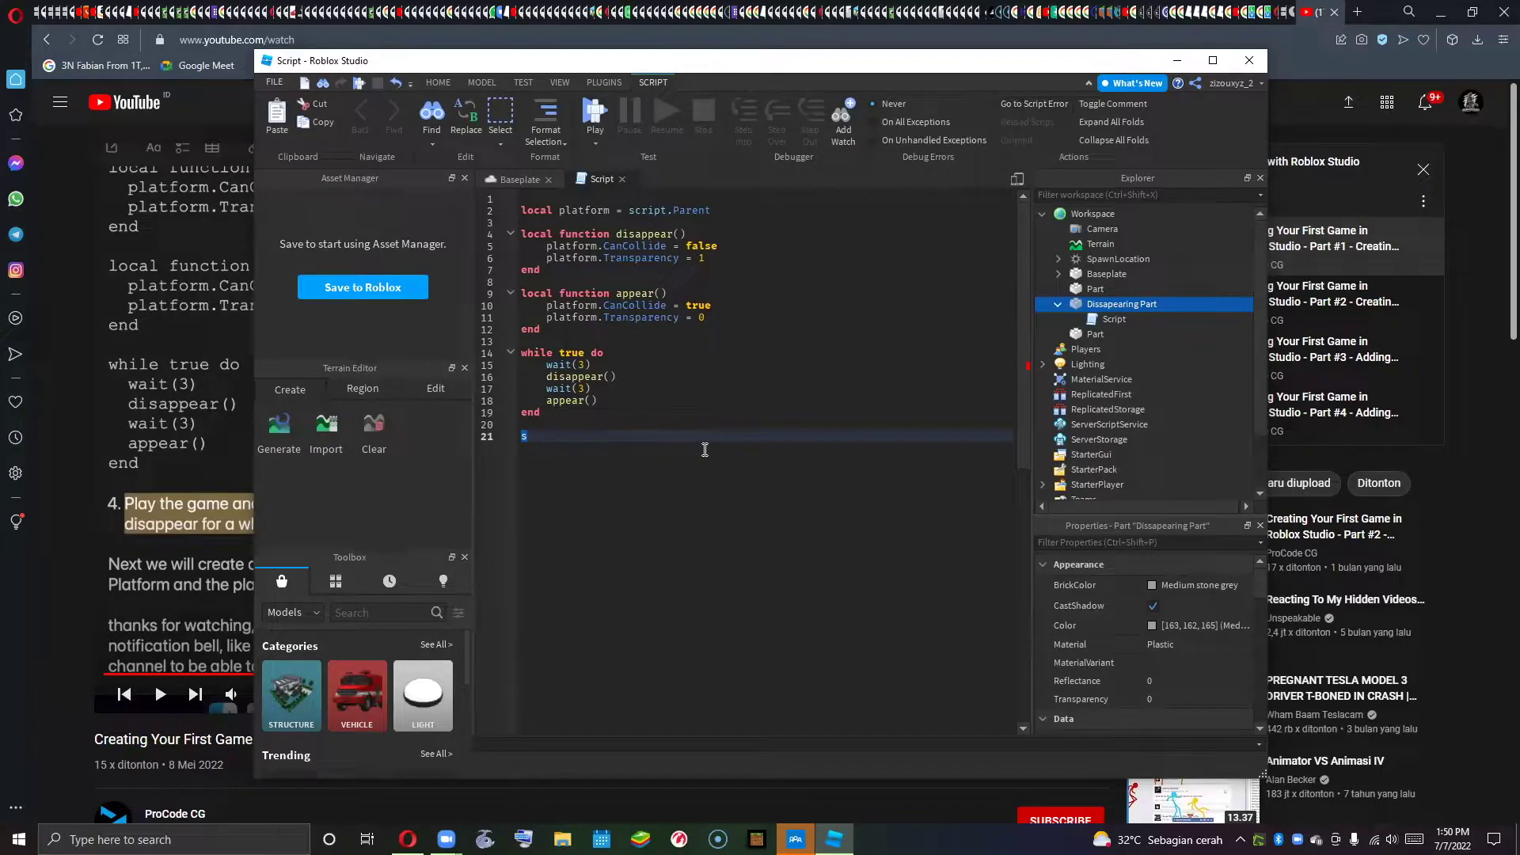
- Remove the stray "s" from line 21 of the script and select the Script under Dissapearing Part
left_click(661, 439)
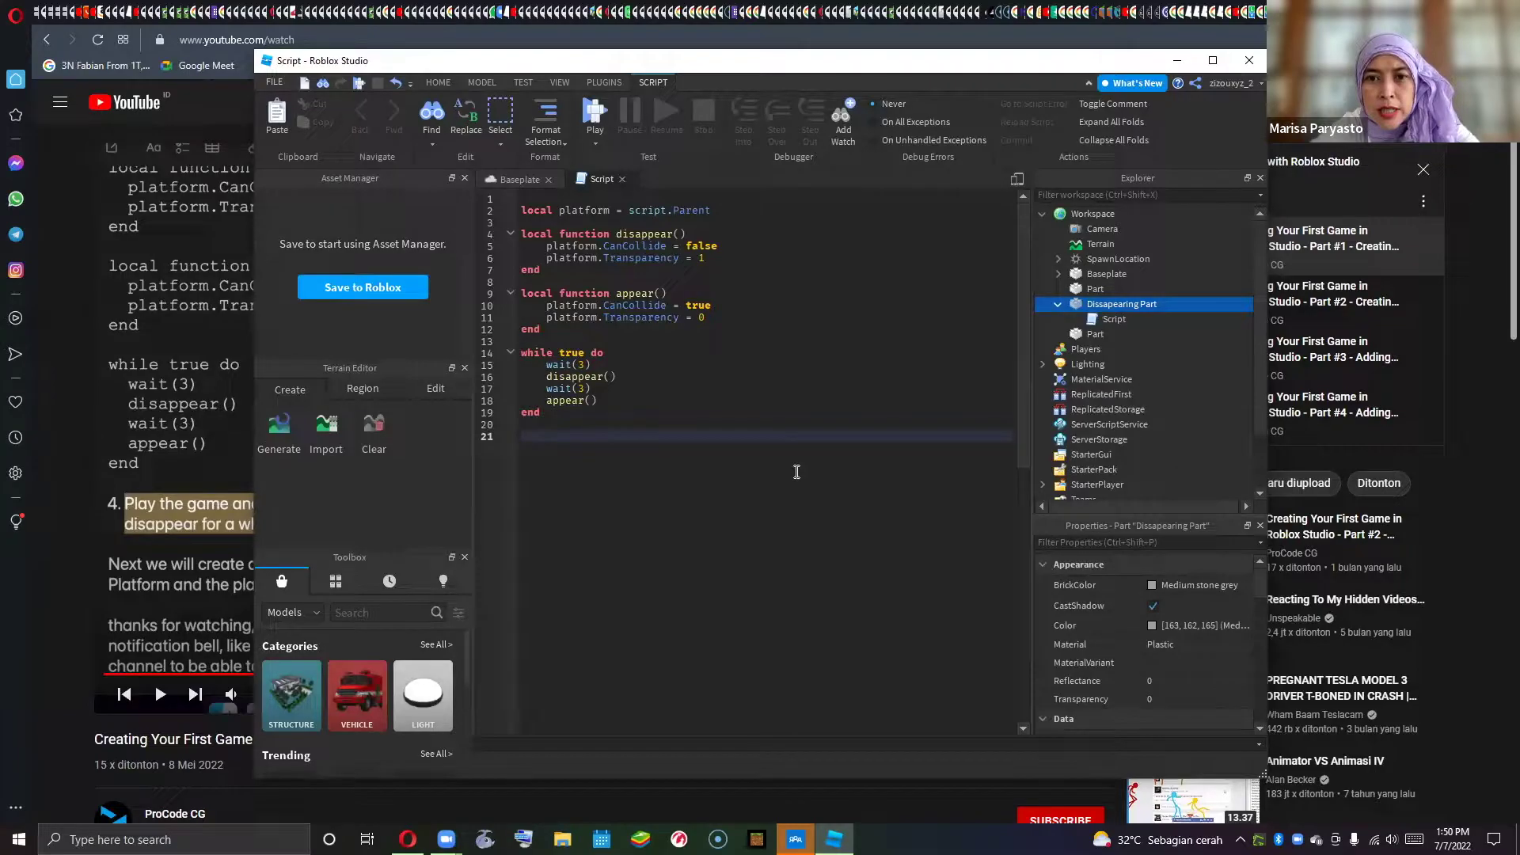
left_click(1121, 319)
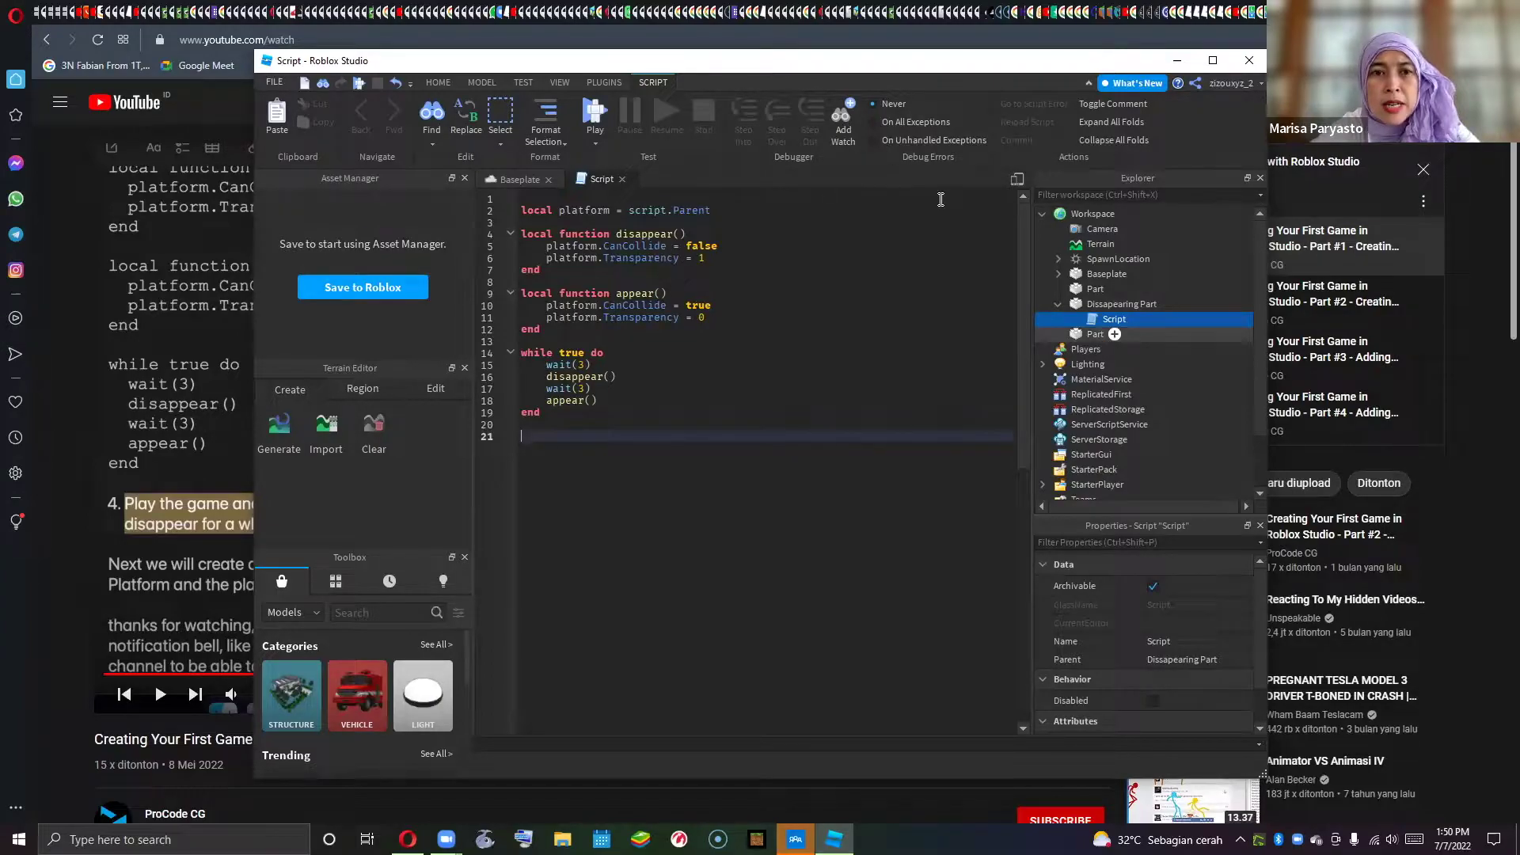
- Playtest the game again from the spawn location, sending the chat message "wot happen" before stopping the test
left_click(584, 118)
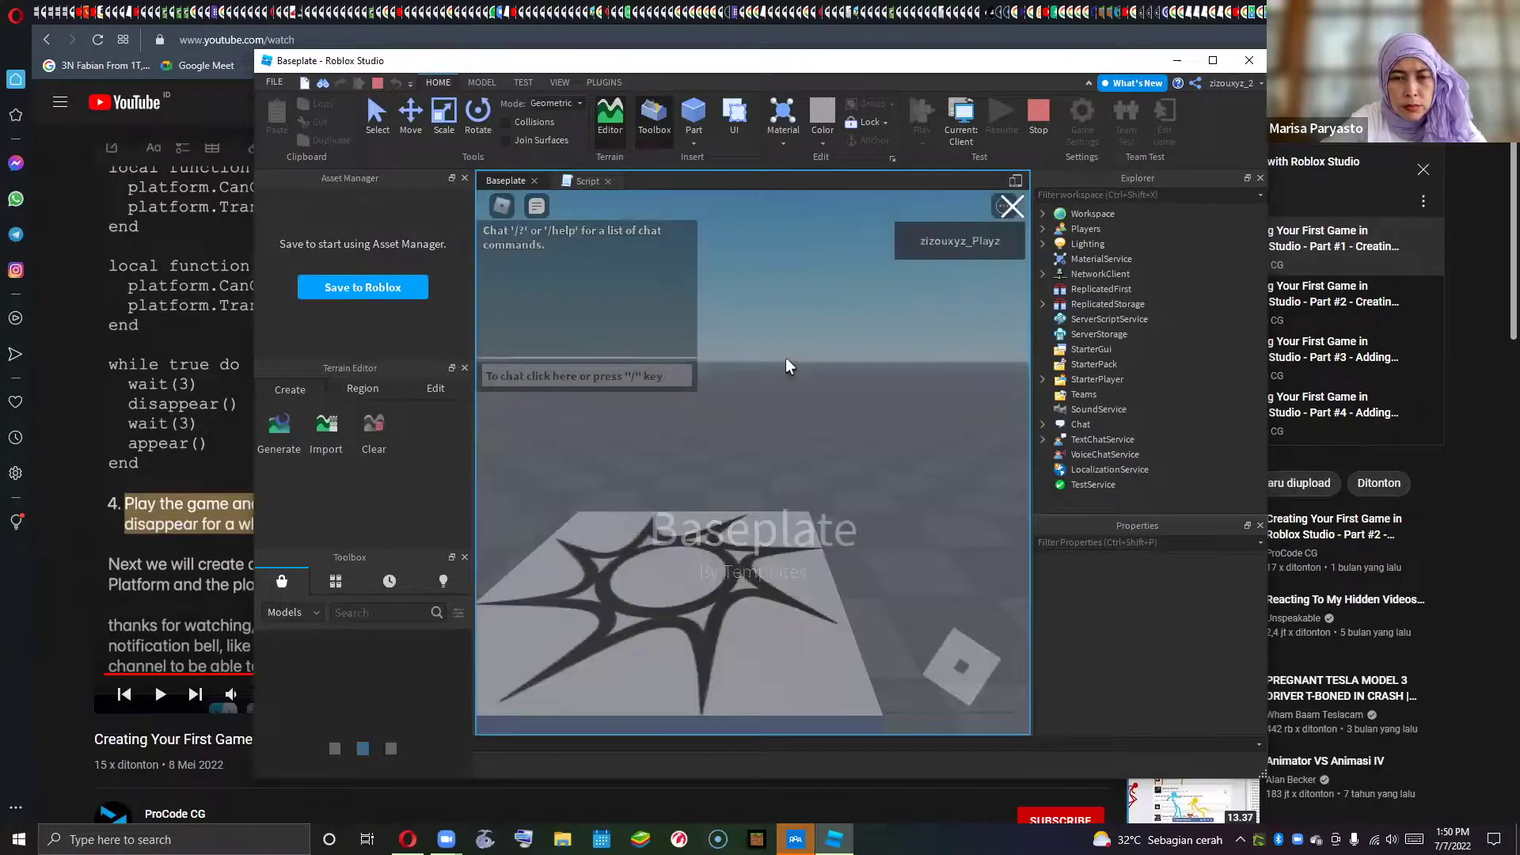
right_click_drag(835, 545, 858, 470)
key("slash")
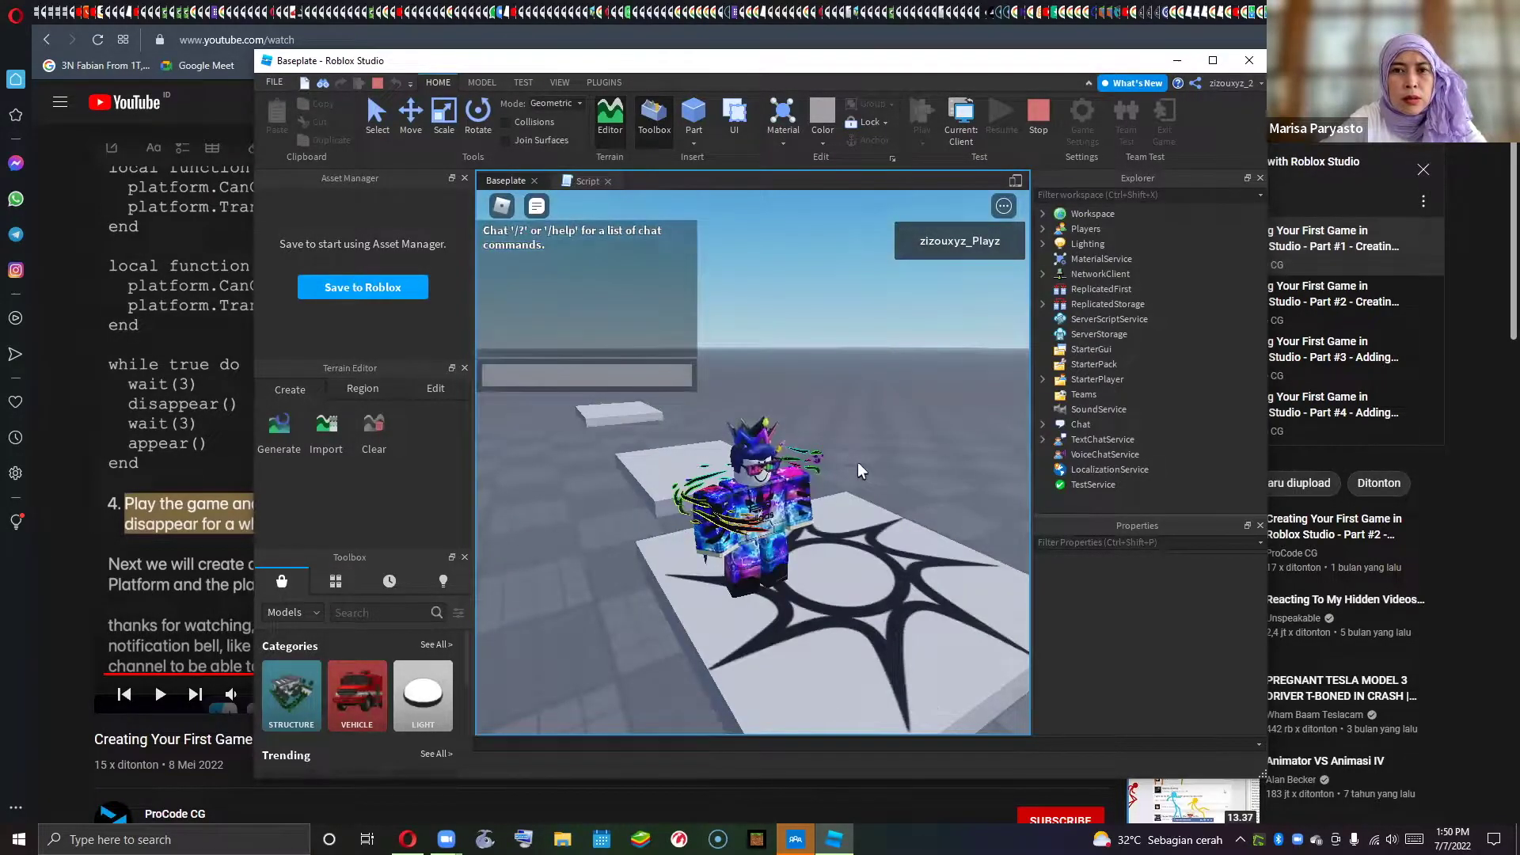
type("wot happen")
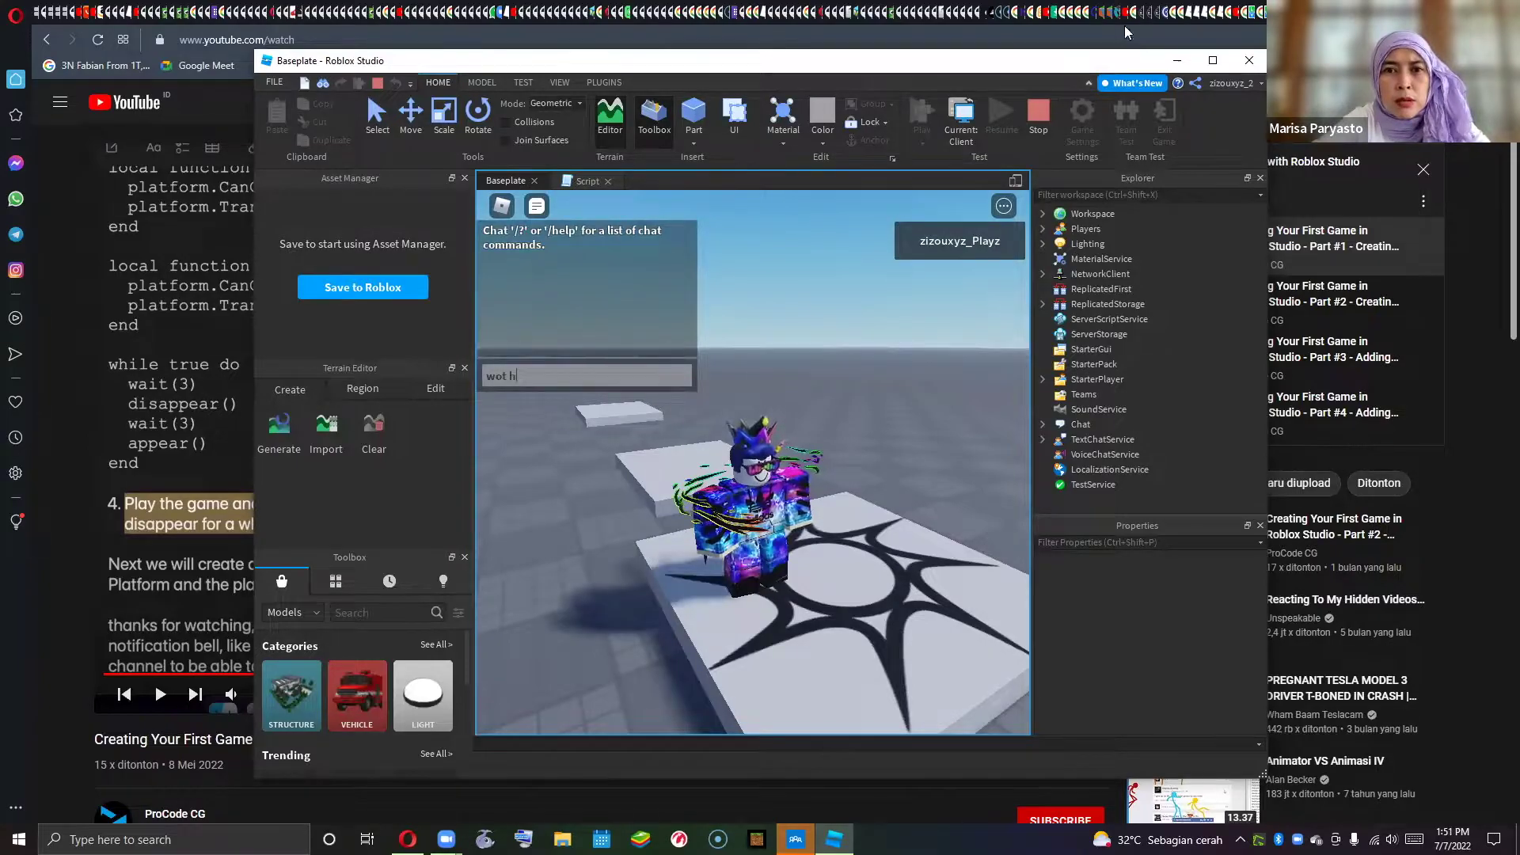
key("Return")
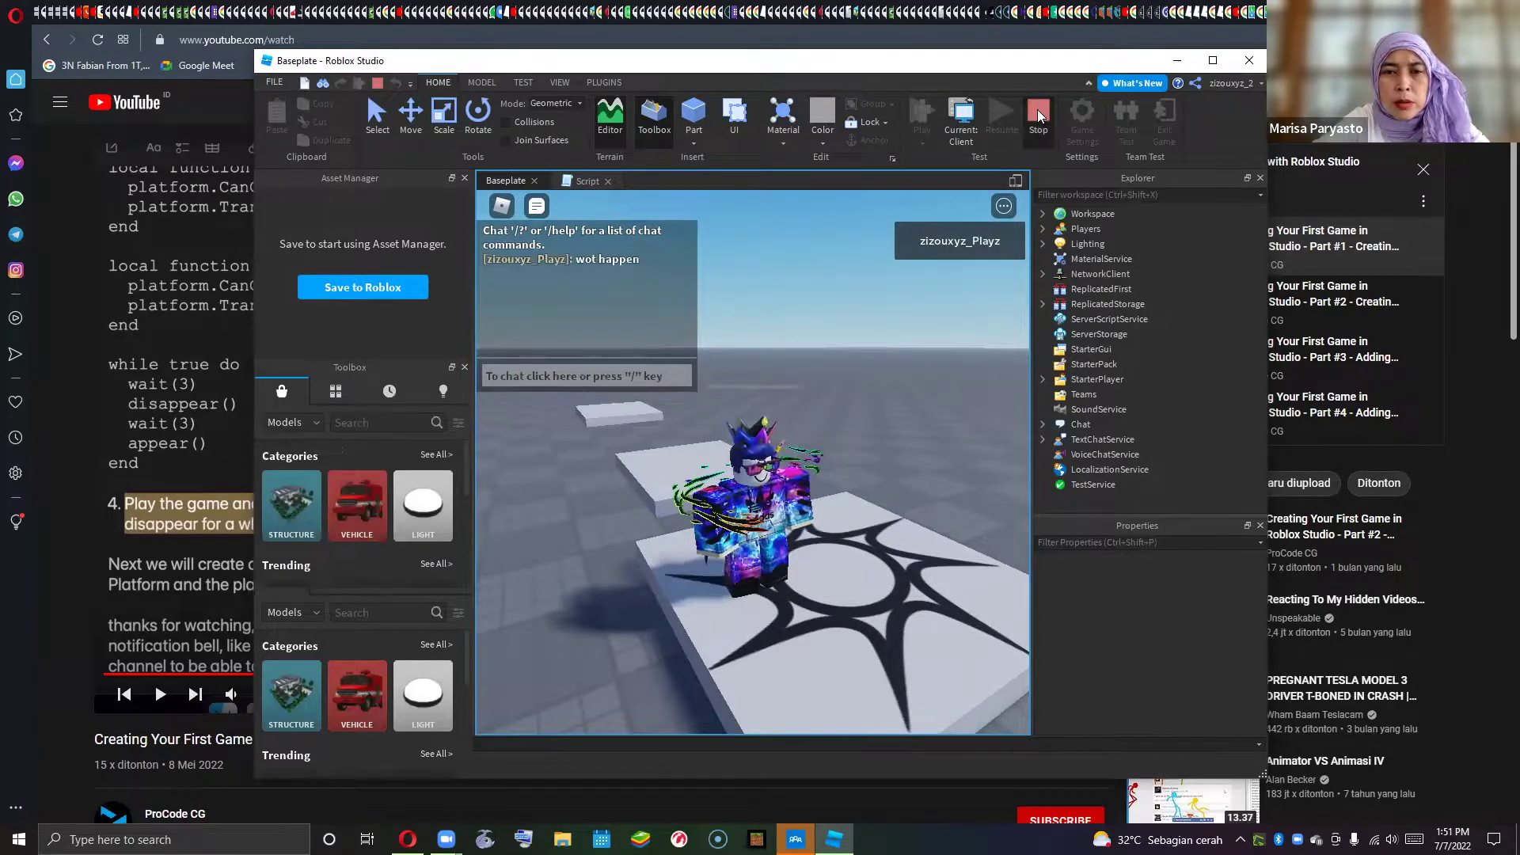
left_click(1037, 110)
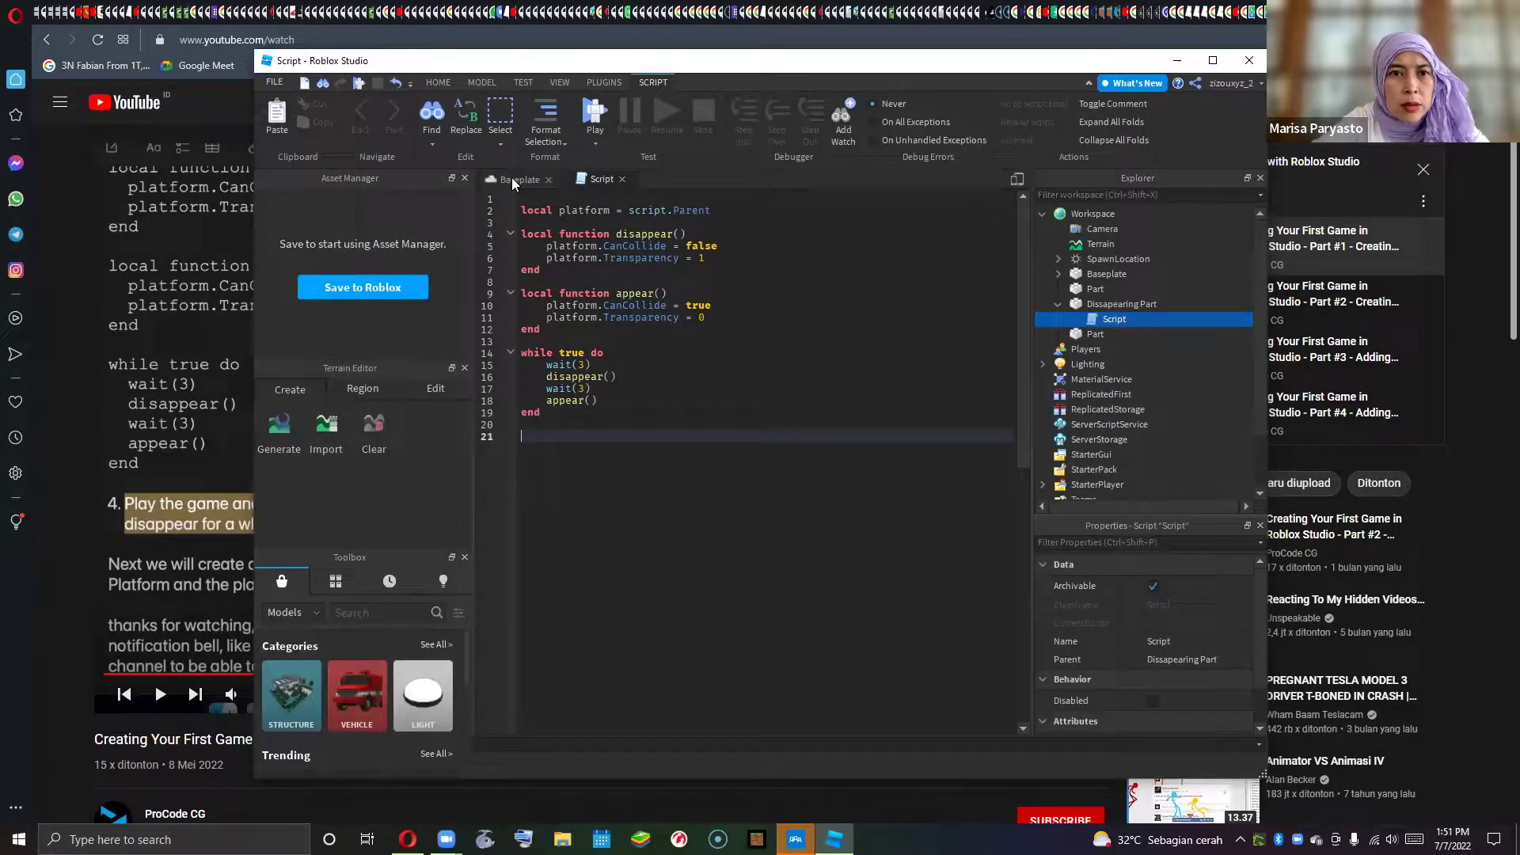
- Return to the Baseplate 3D view and inspect the Workspace hierarchy, selecting the last platform's Part
left_click(511, 179)
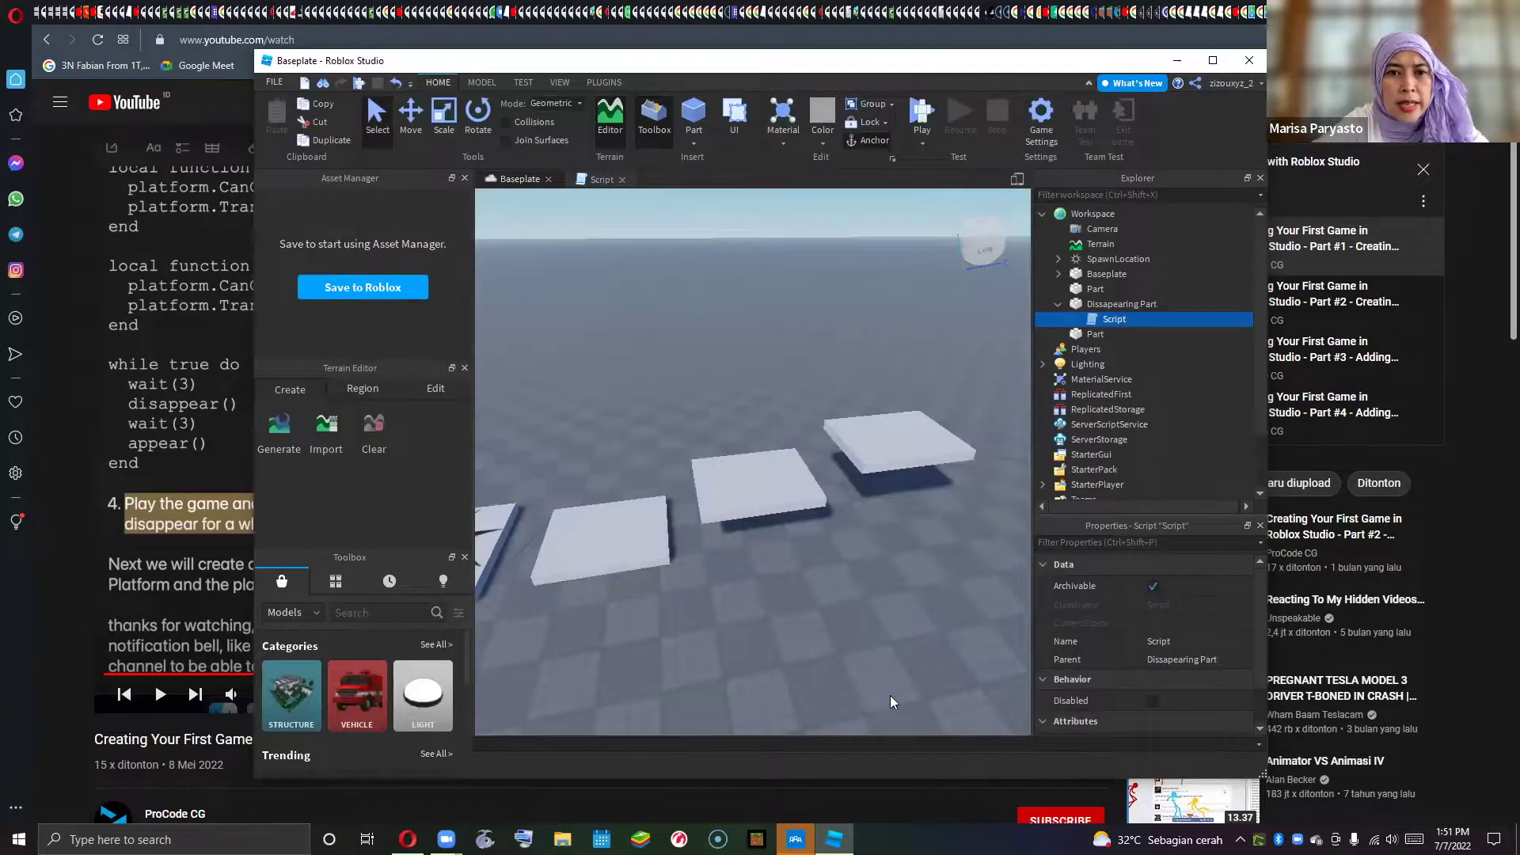
left_click(806, 614)
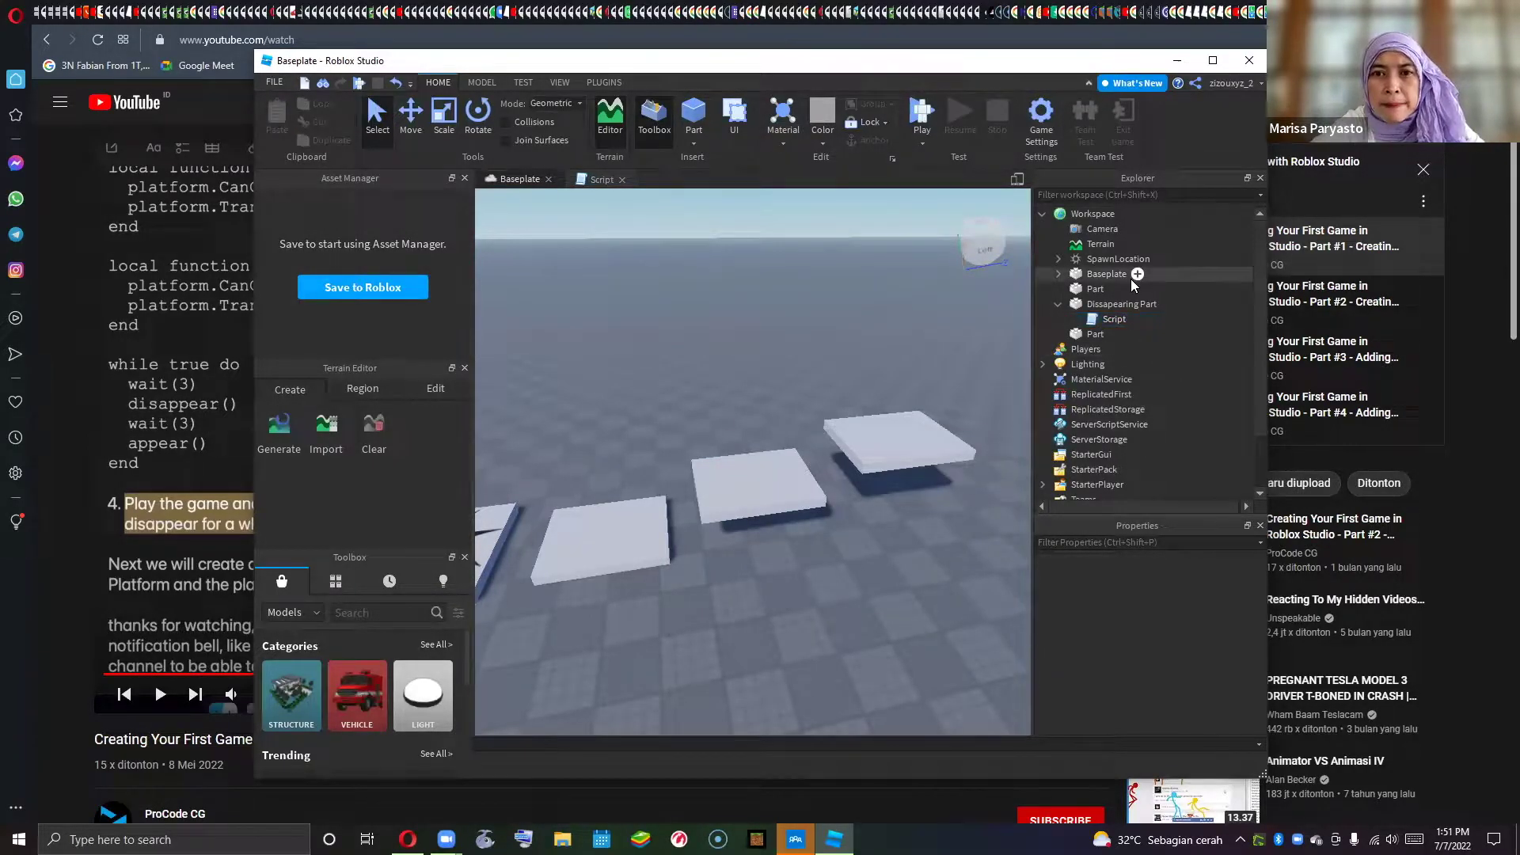
left_click(1105, 220)
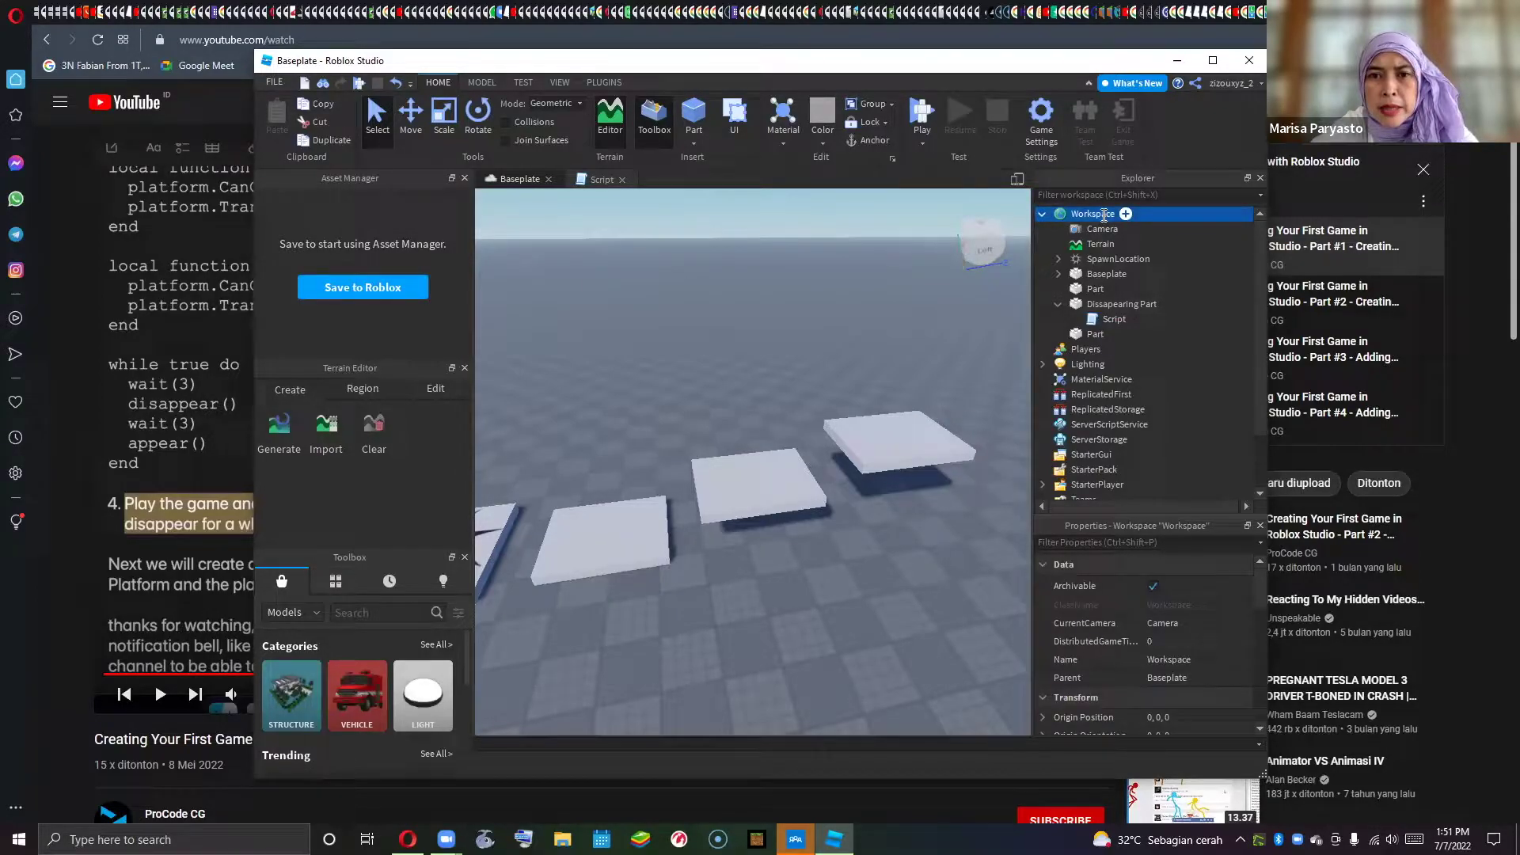
left_click(1182, 349)
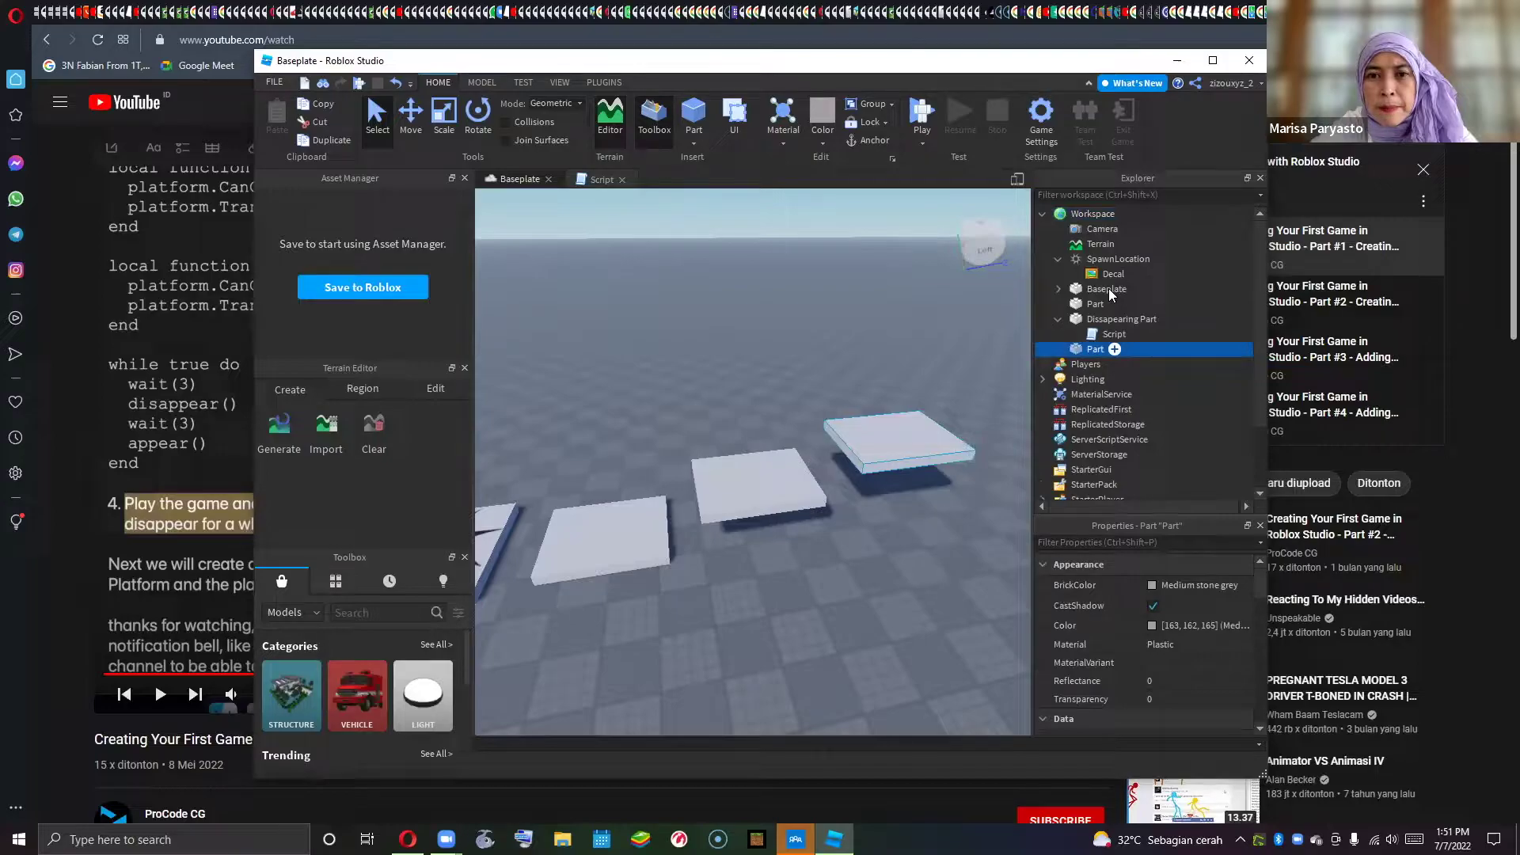
left_click(1108, 289)
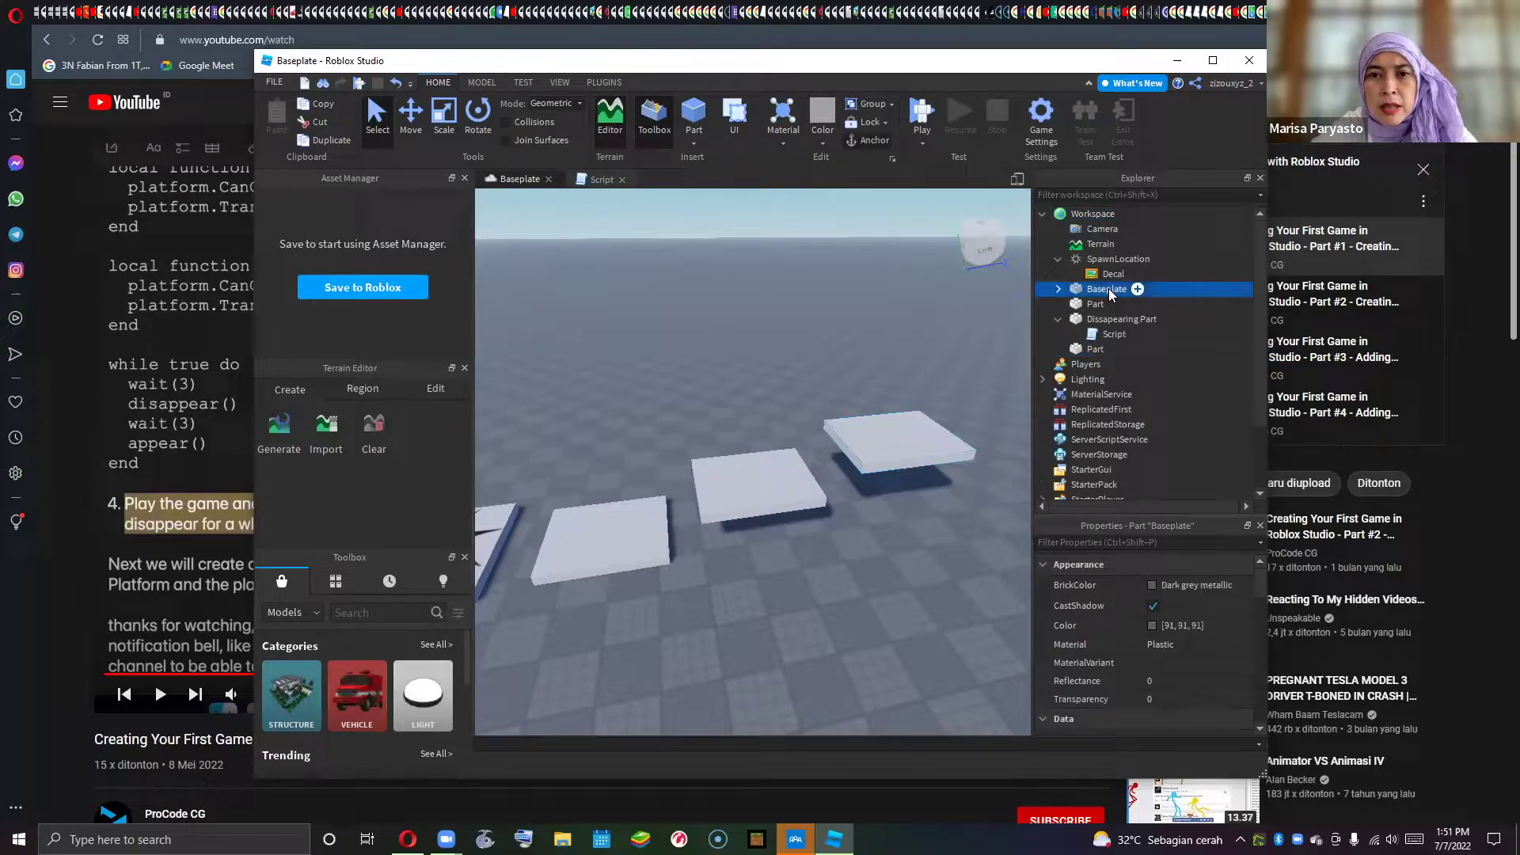
left_click(1109, 288)
key("shift+F10")
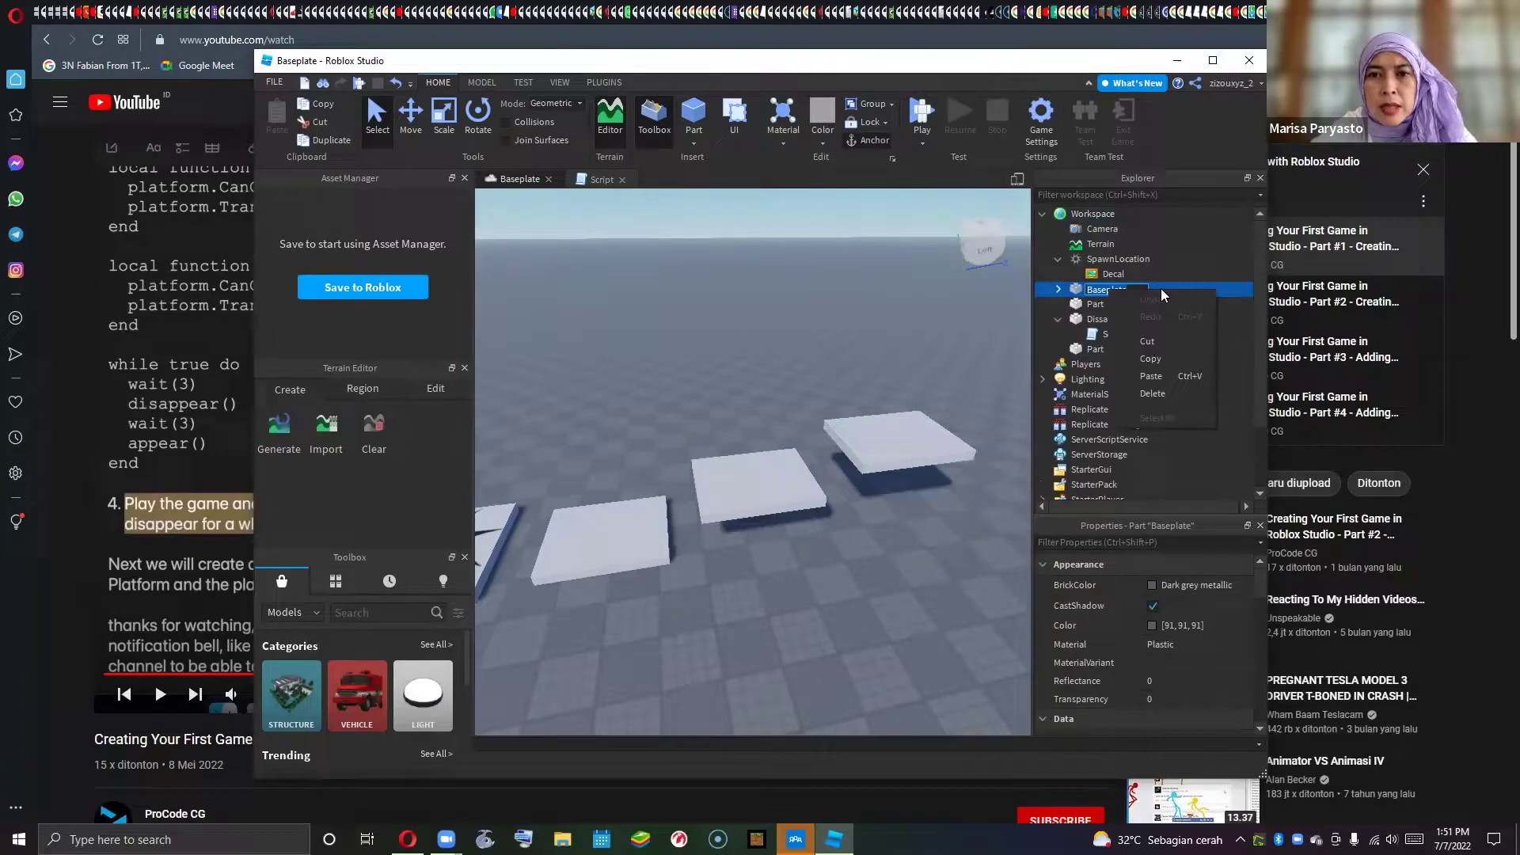
left_click(1147, 341)
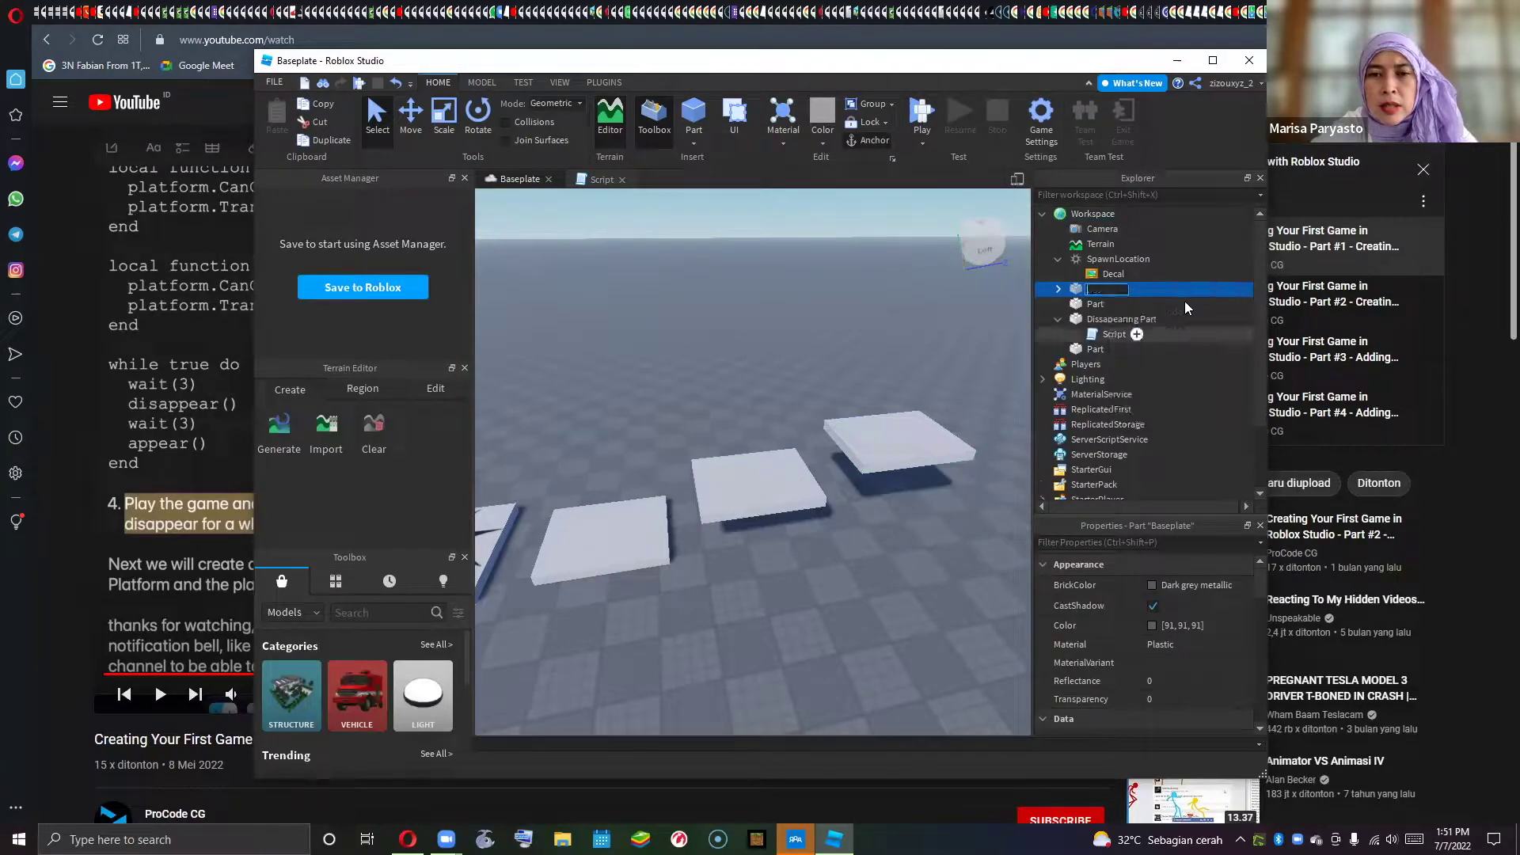
key("Escape")
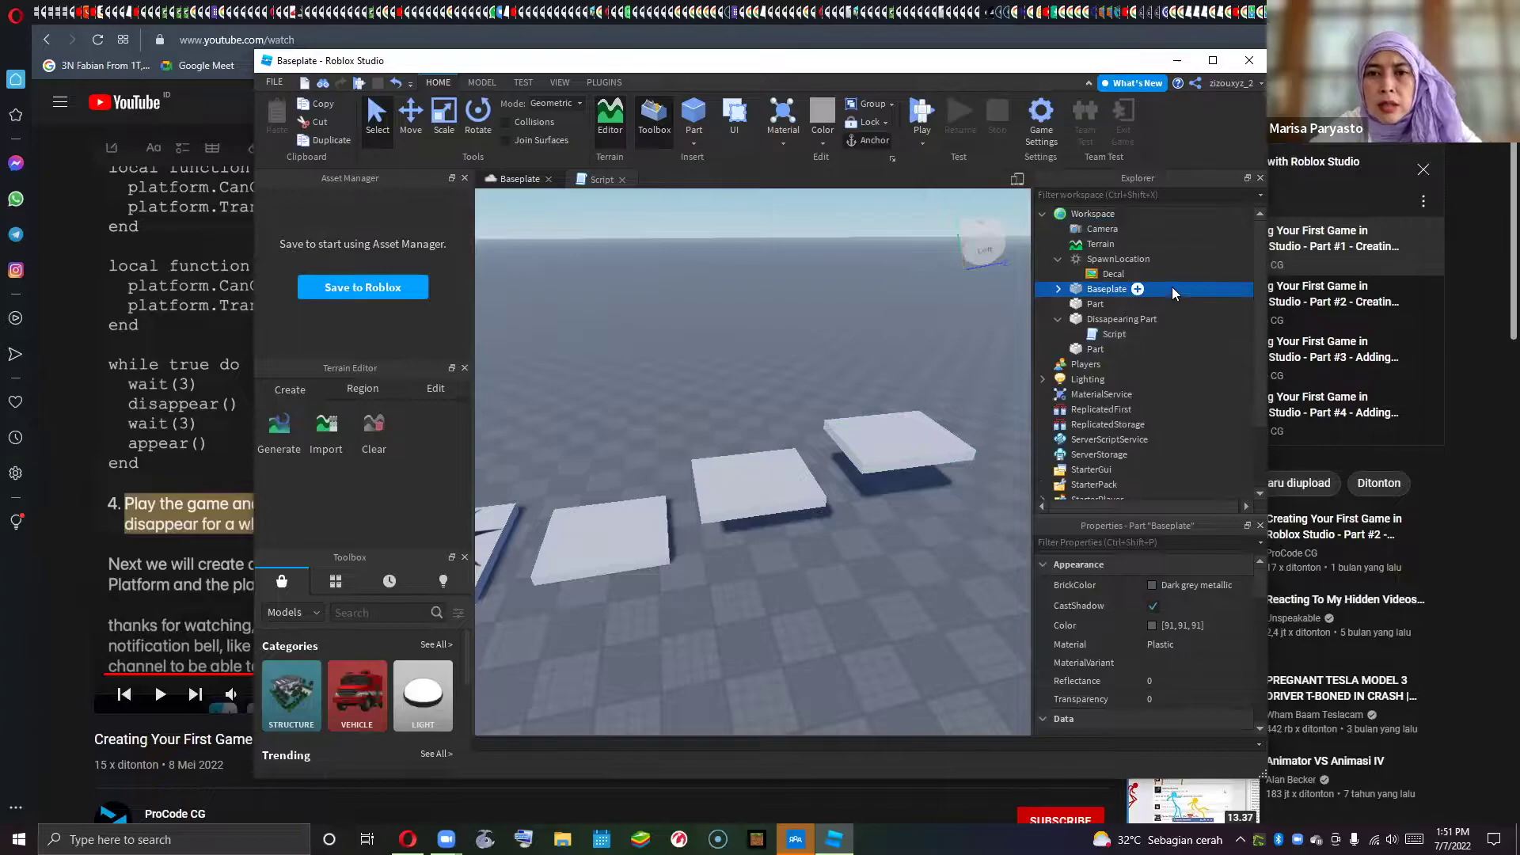
- Cut the Baseplate out of the Workspace so only the spawn and the platforms remain
left_click(1164, 319)
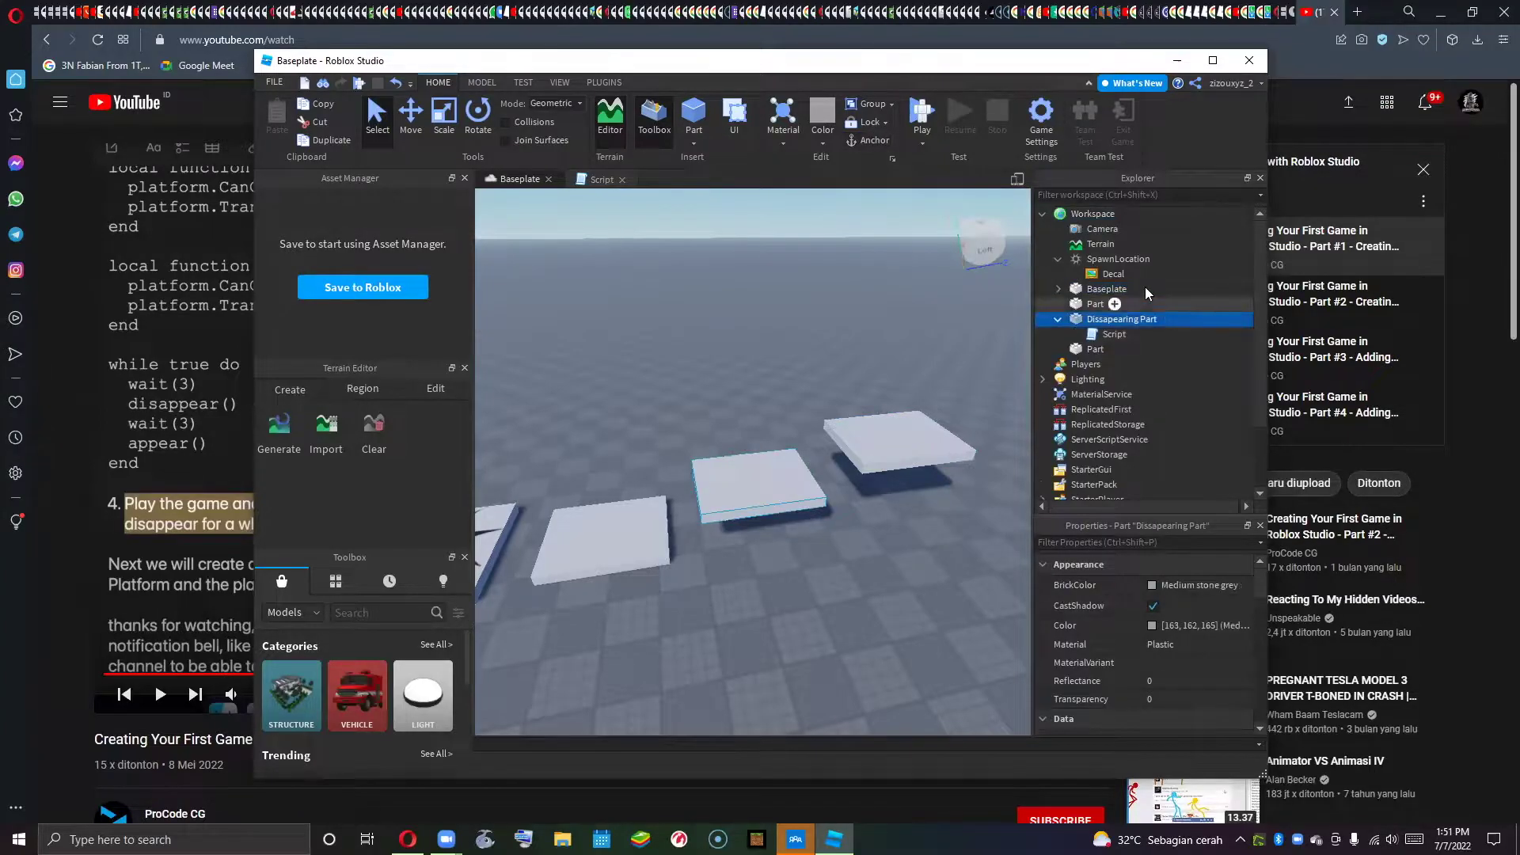
right_click(1136, 288)
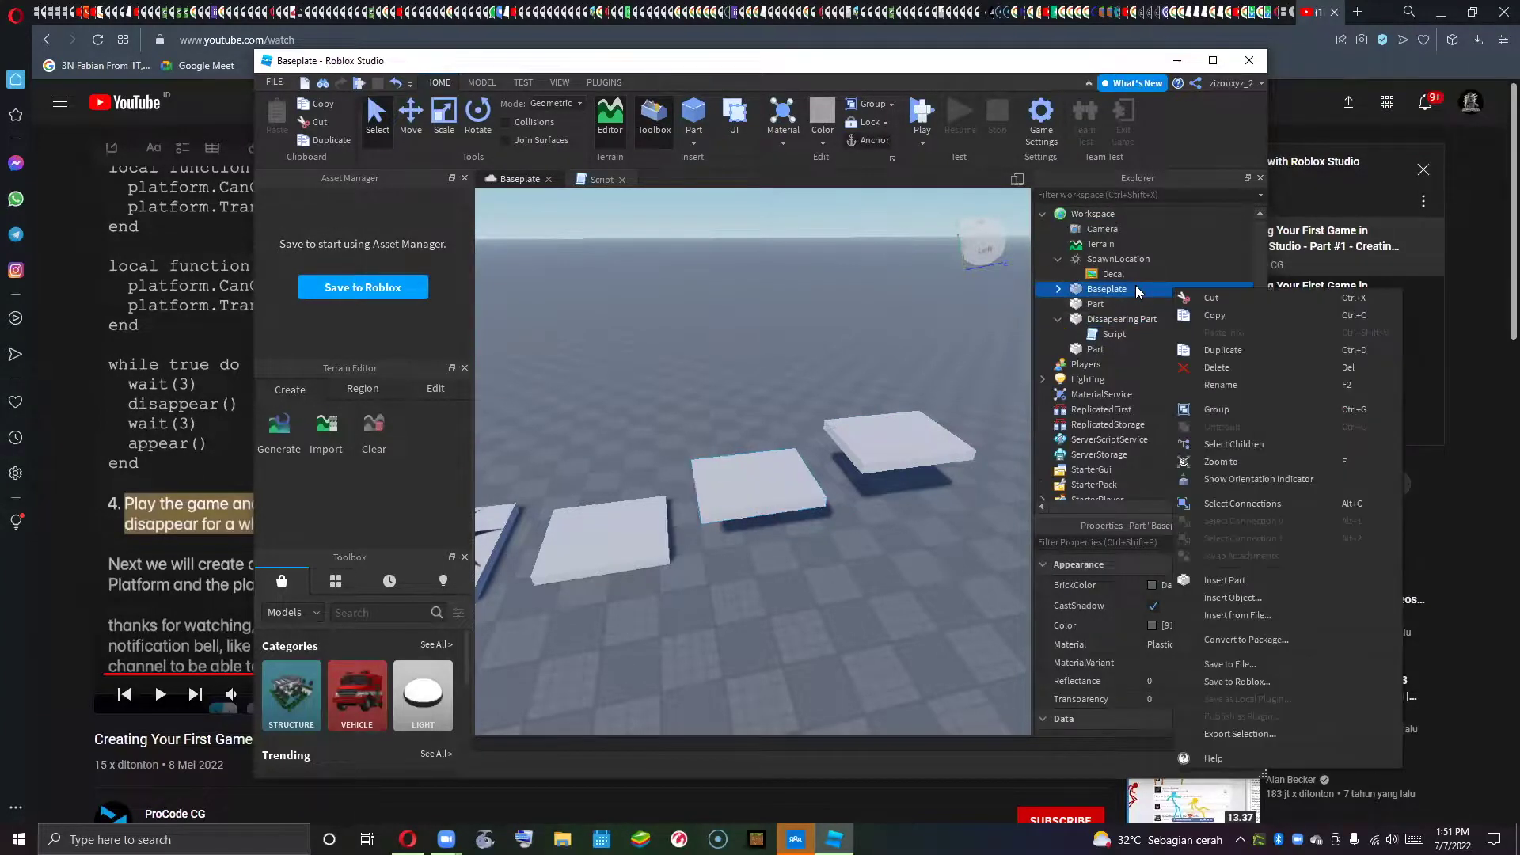
left_click(1211, 317)
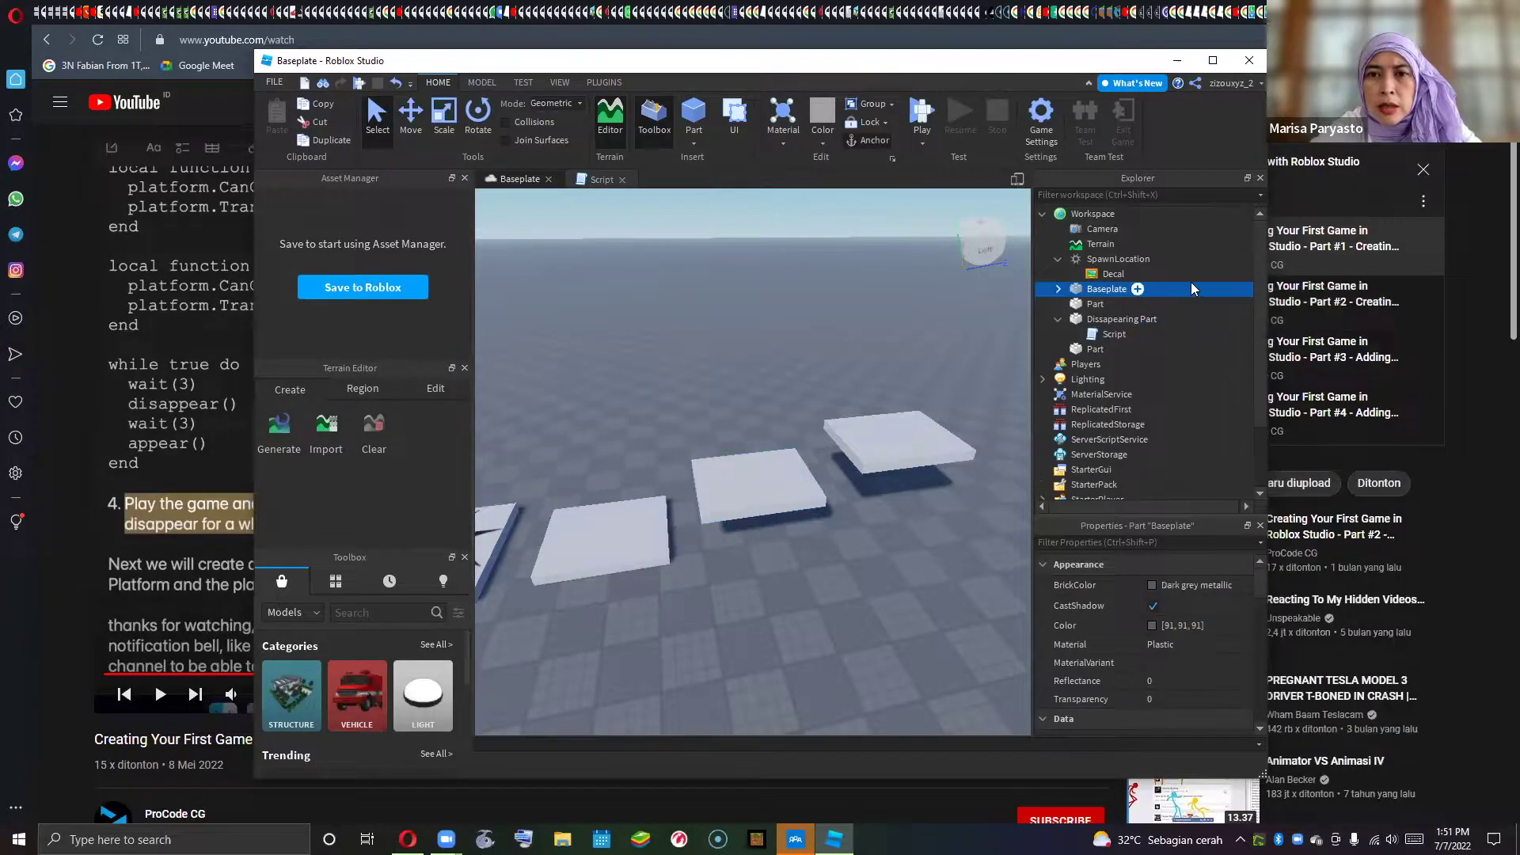
key("ctrl+i")
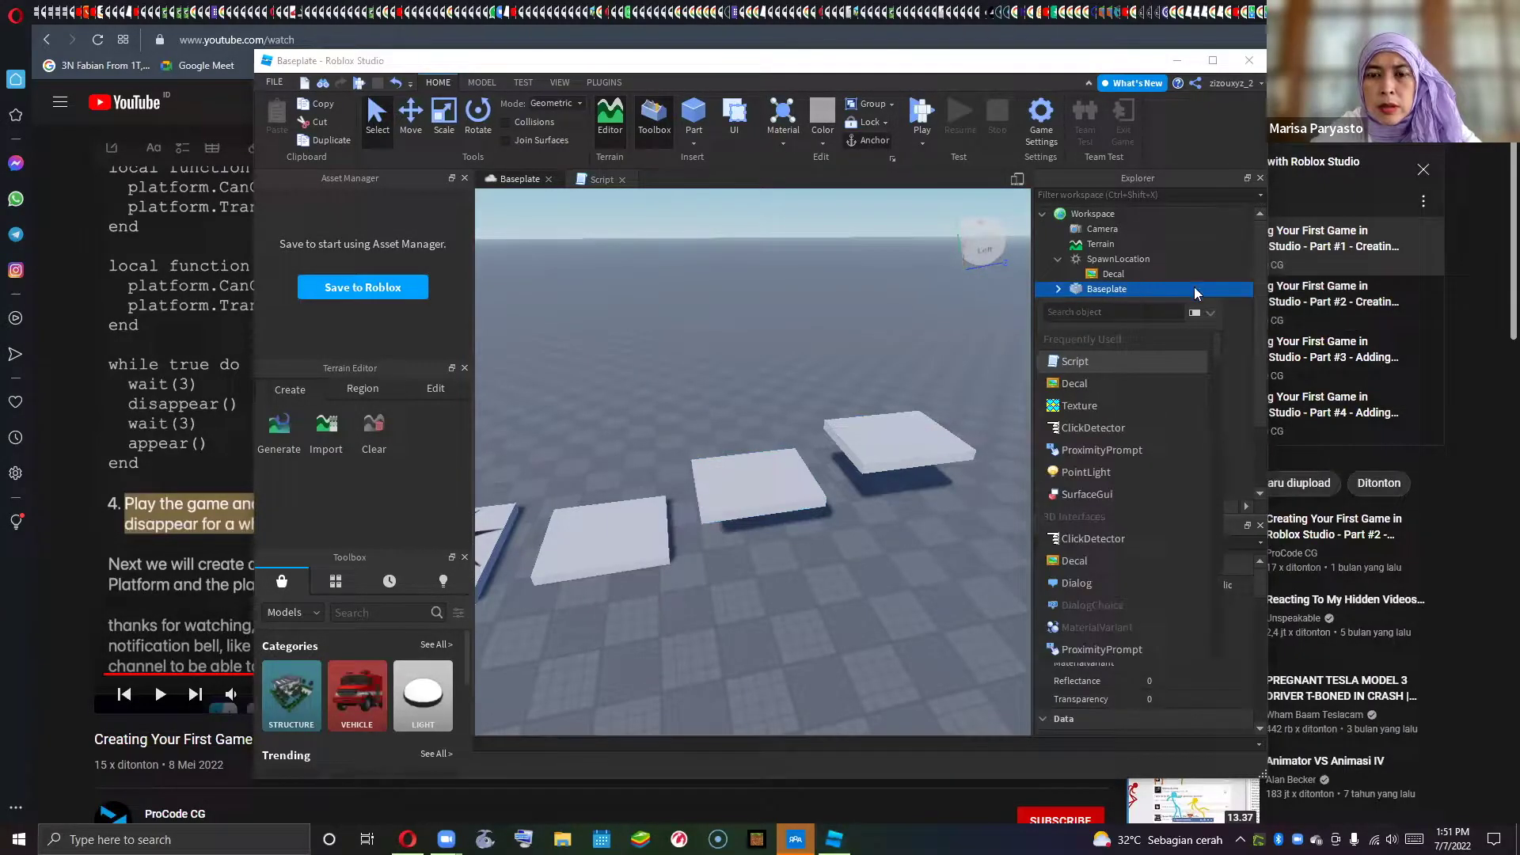
right_click(1195, 287)
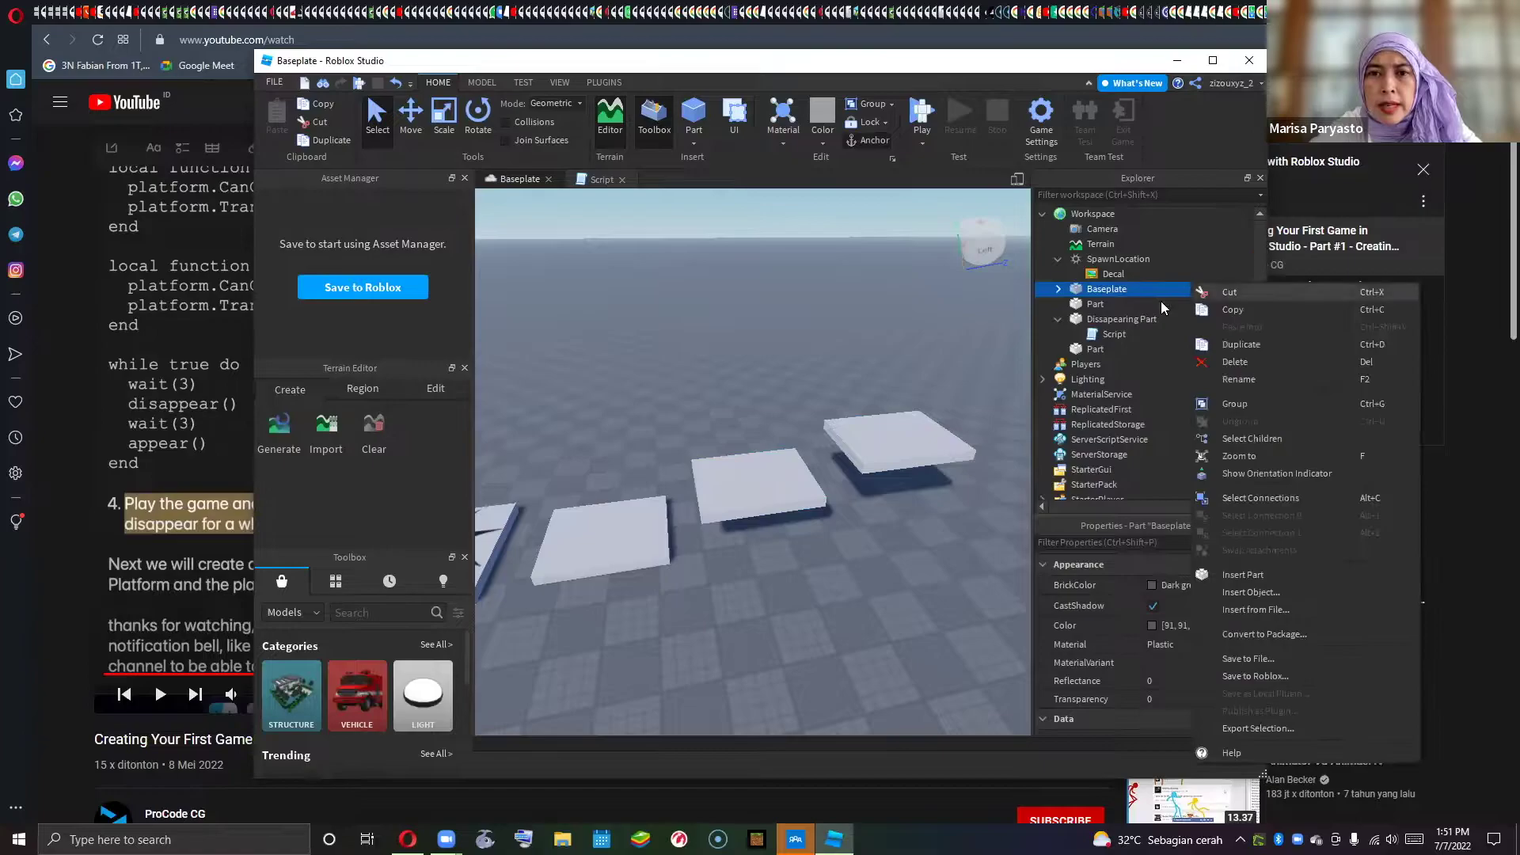
left_click(1231, 293)
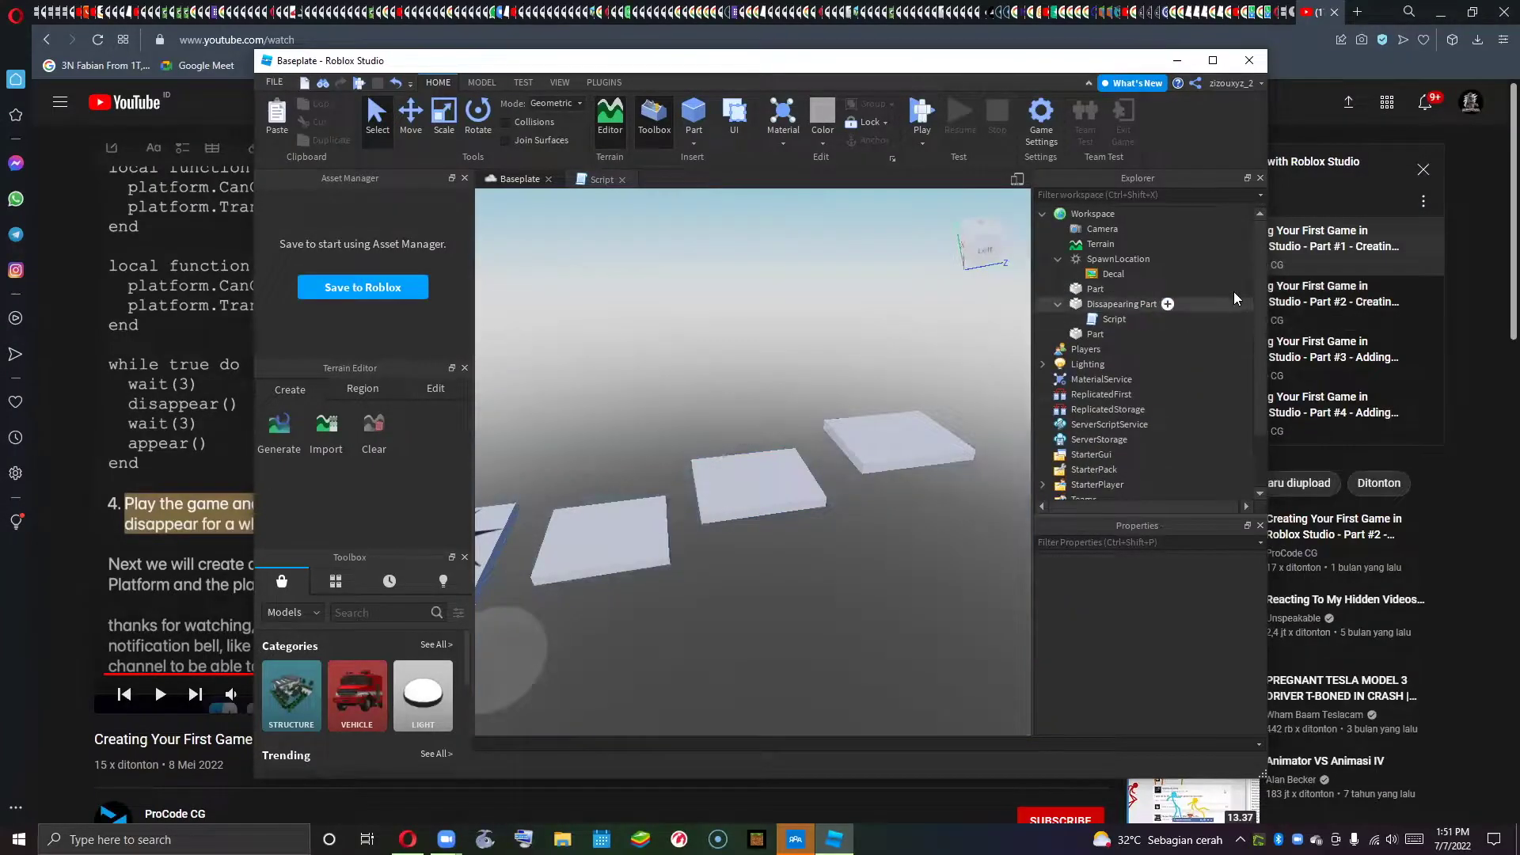
- Anchor the last platform's Part and the Dissapearing Part in place
left_click(901, 432)
scroll(1121, 649, "down", 2)
left_click(1116, 621)
scroll(1116, 621, "down", 1)
scroll(1116, 620, "down", 4)
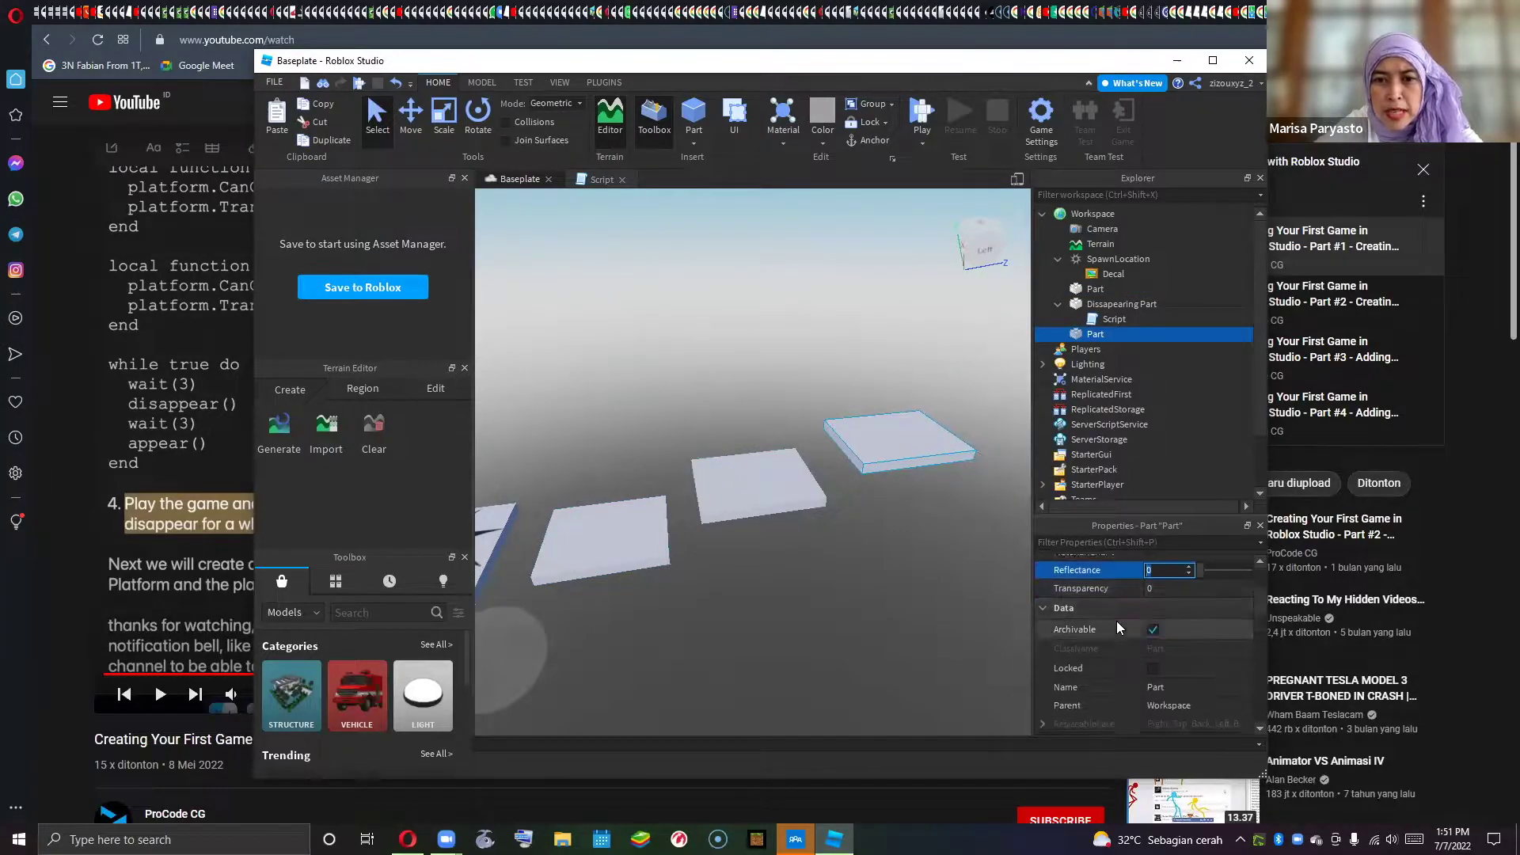
scroll(1118, 627, "down", 3)
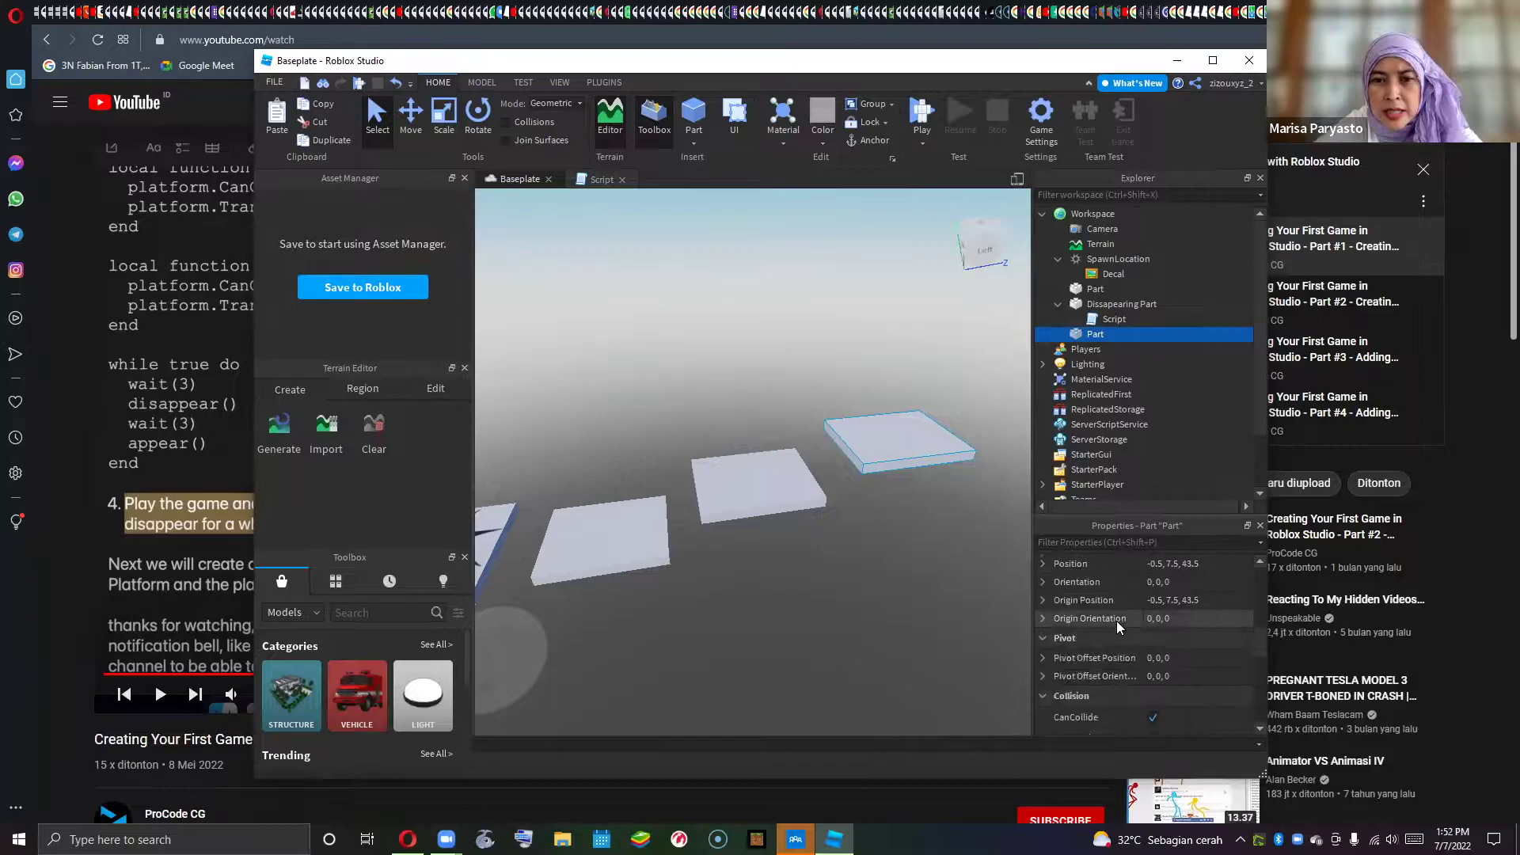
scroll(1117, 645, "down", 3)
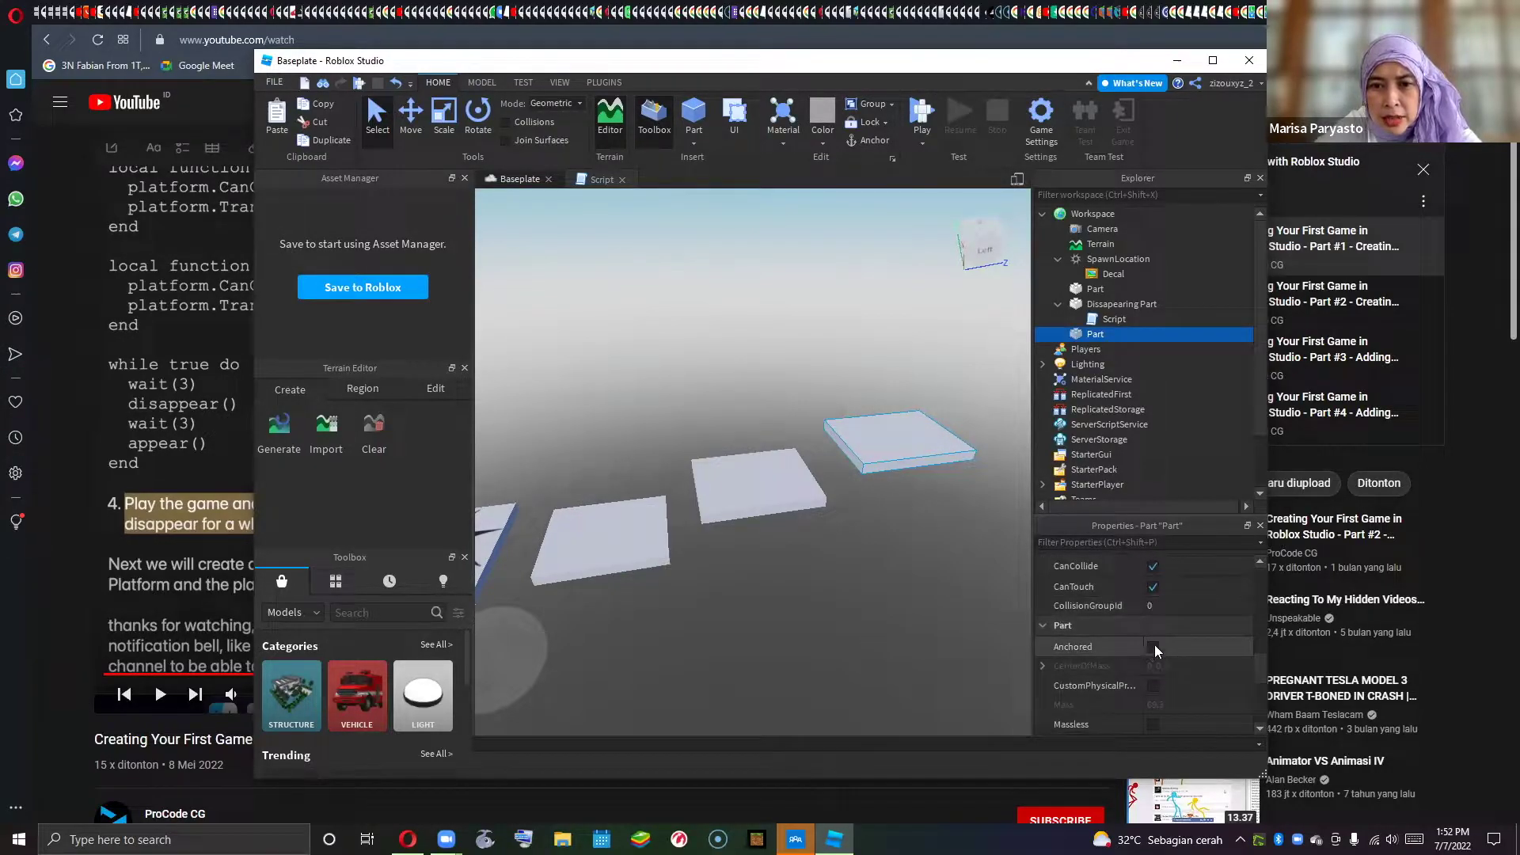
left_click(1153, 646)
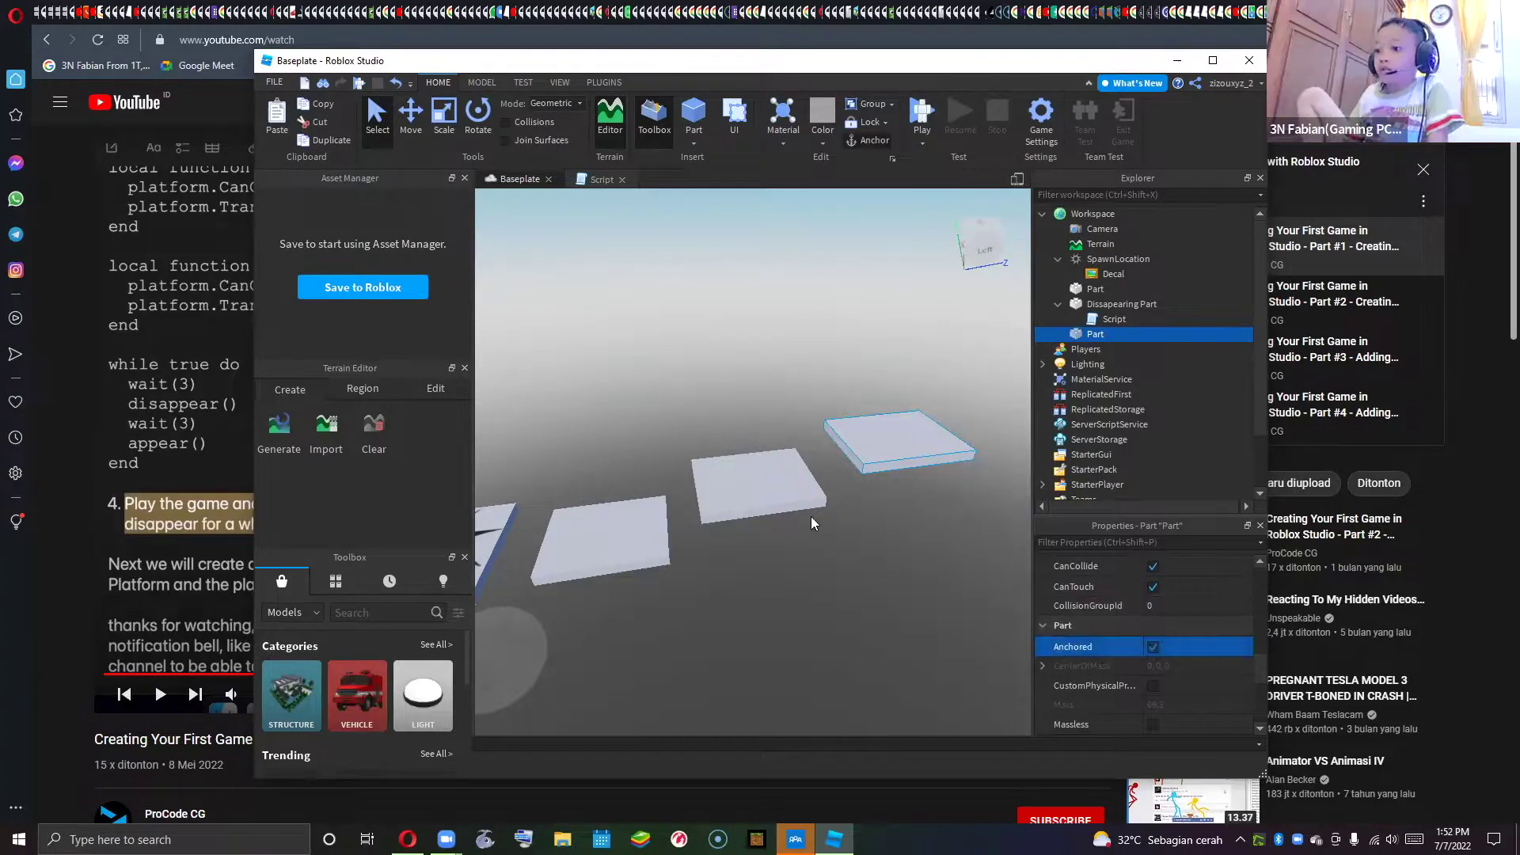
left_click(772, 493)
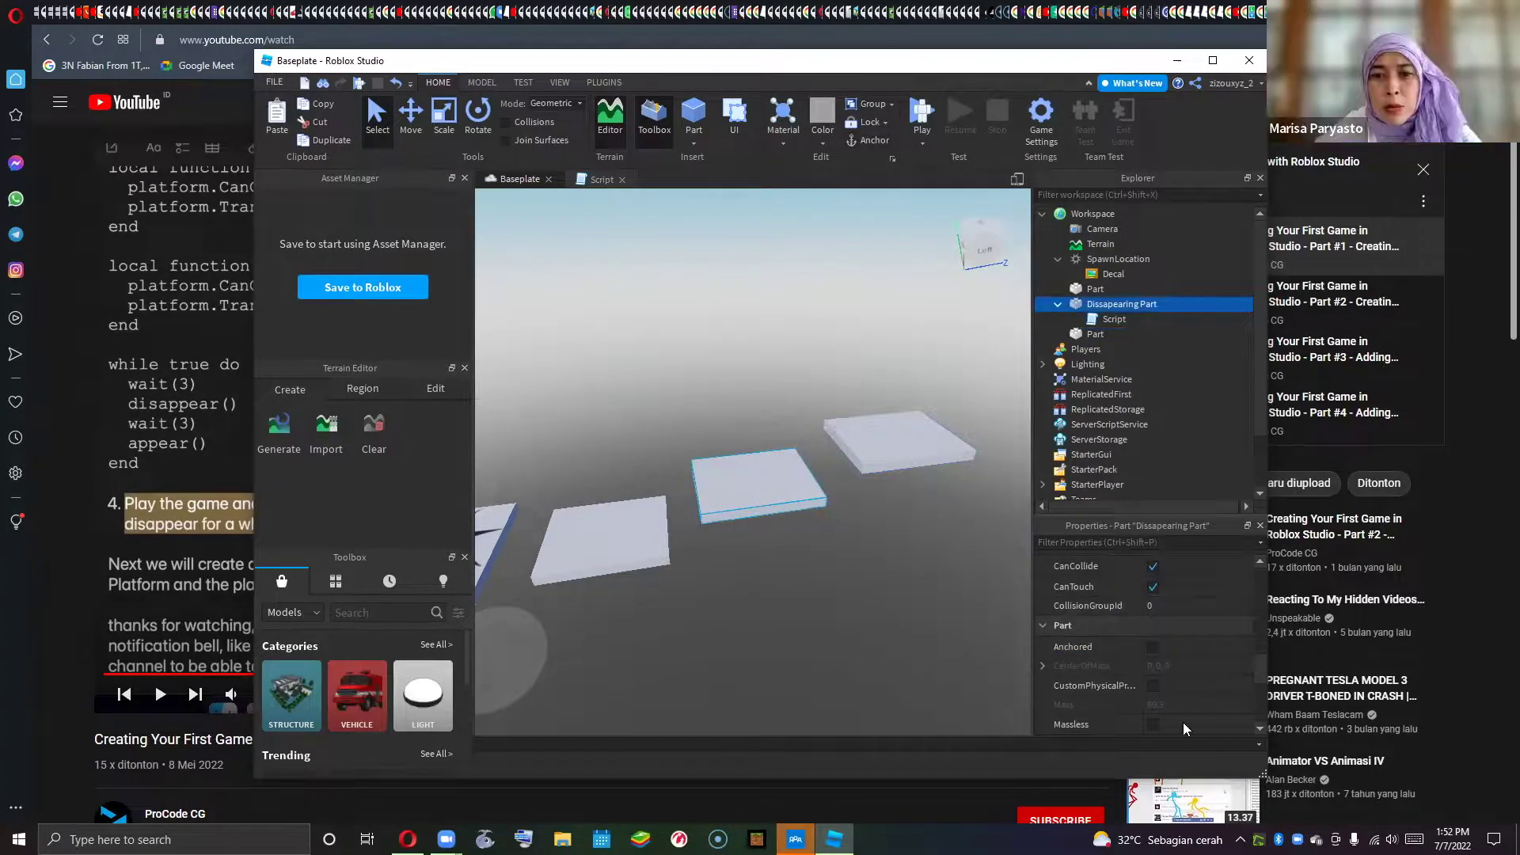
left_click(1152, 647)
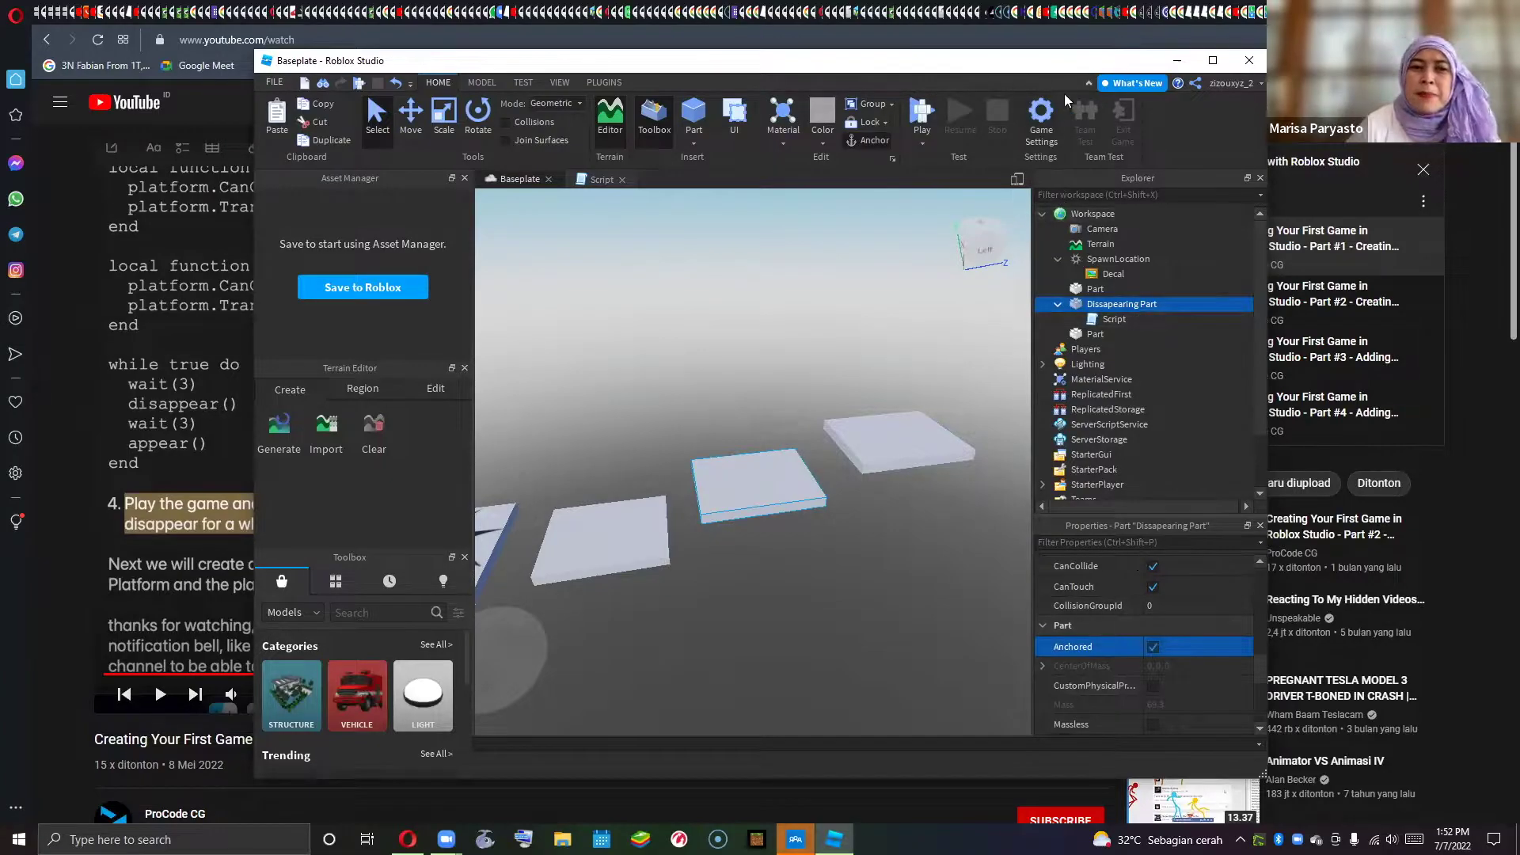
- Playtest the game without the baseplate, moving the character off the spawn, and stop the test
left_click(921, 115)
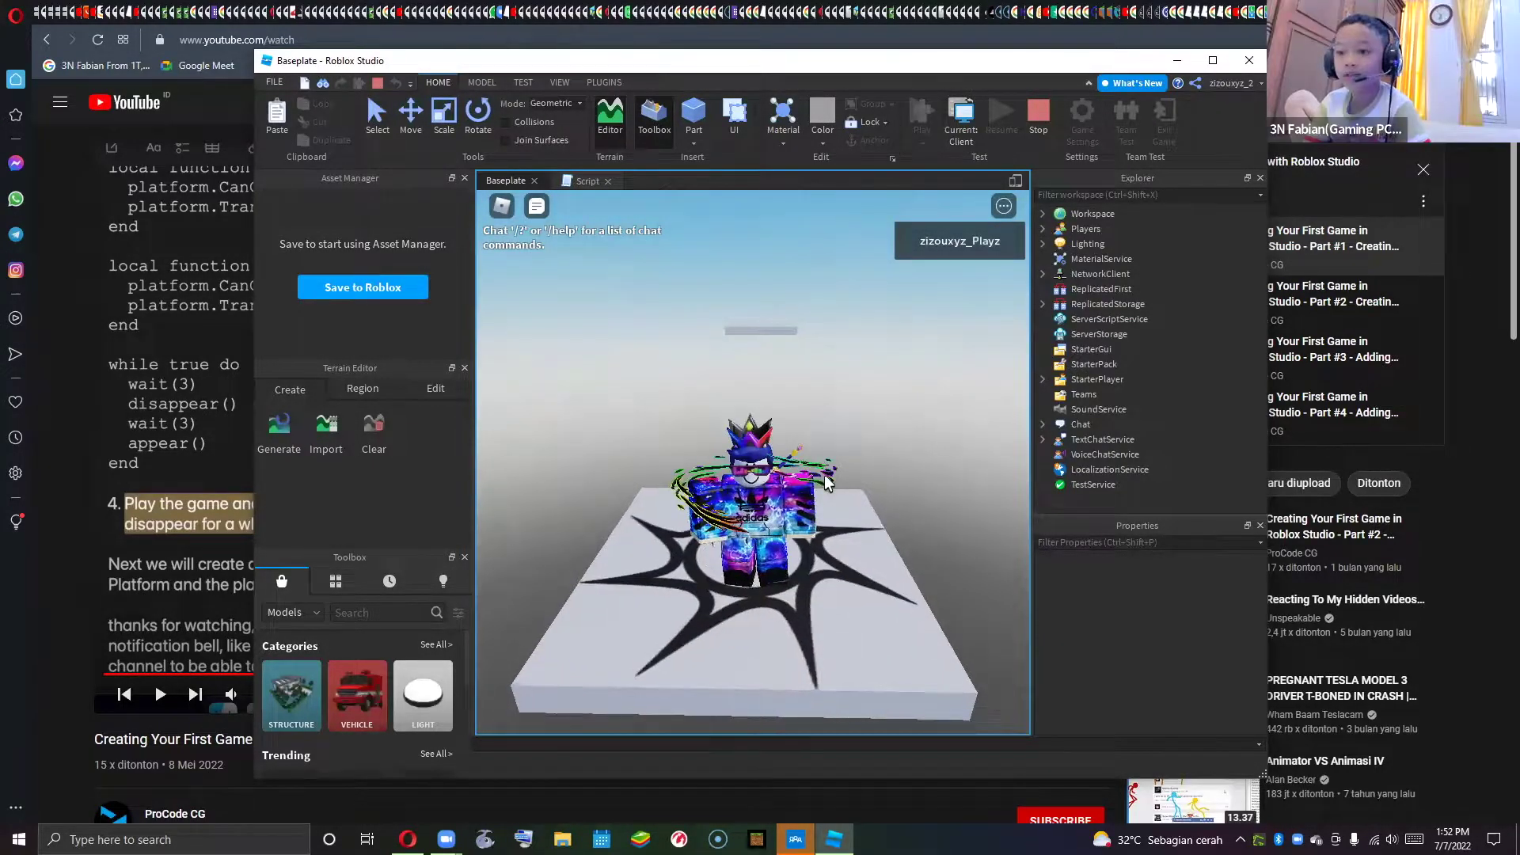
right_click_drag(824, 475, 853, 478)
key("w")
right_click_drag(853, 478, 853, 477)
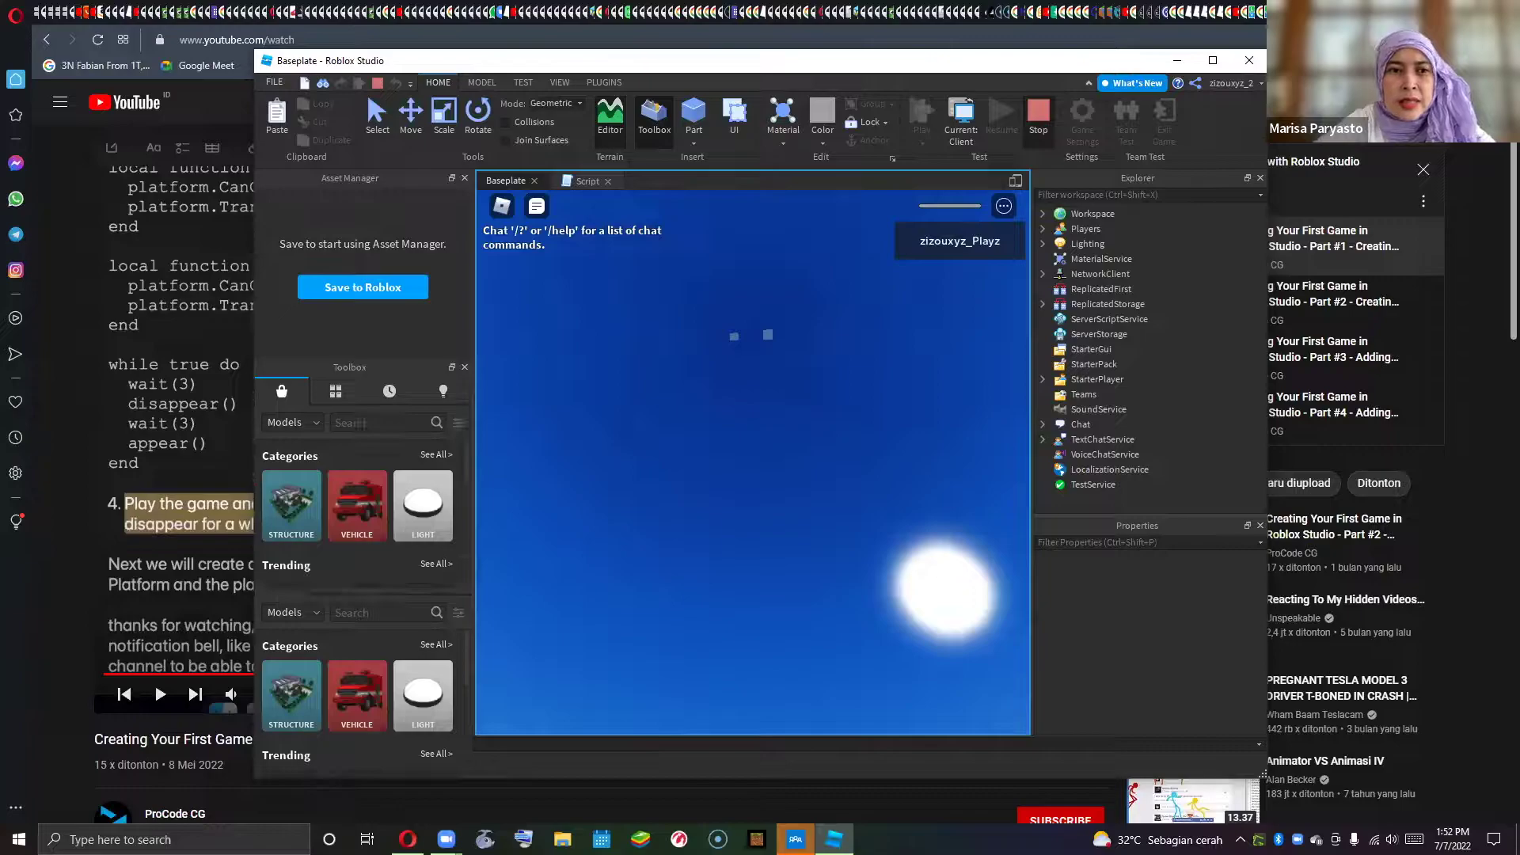
key("shift+F5")
- Check the last platform's Anchored property and anchor the Part nearest the spawn location
left_click(1097, 334)
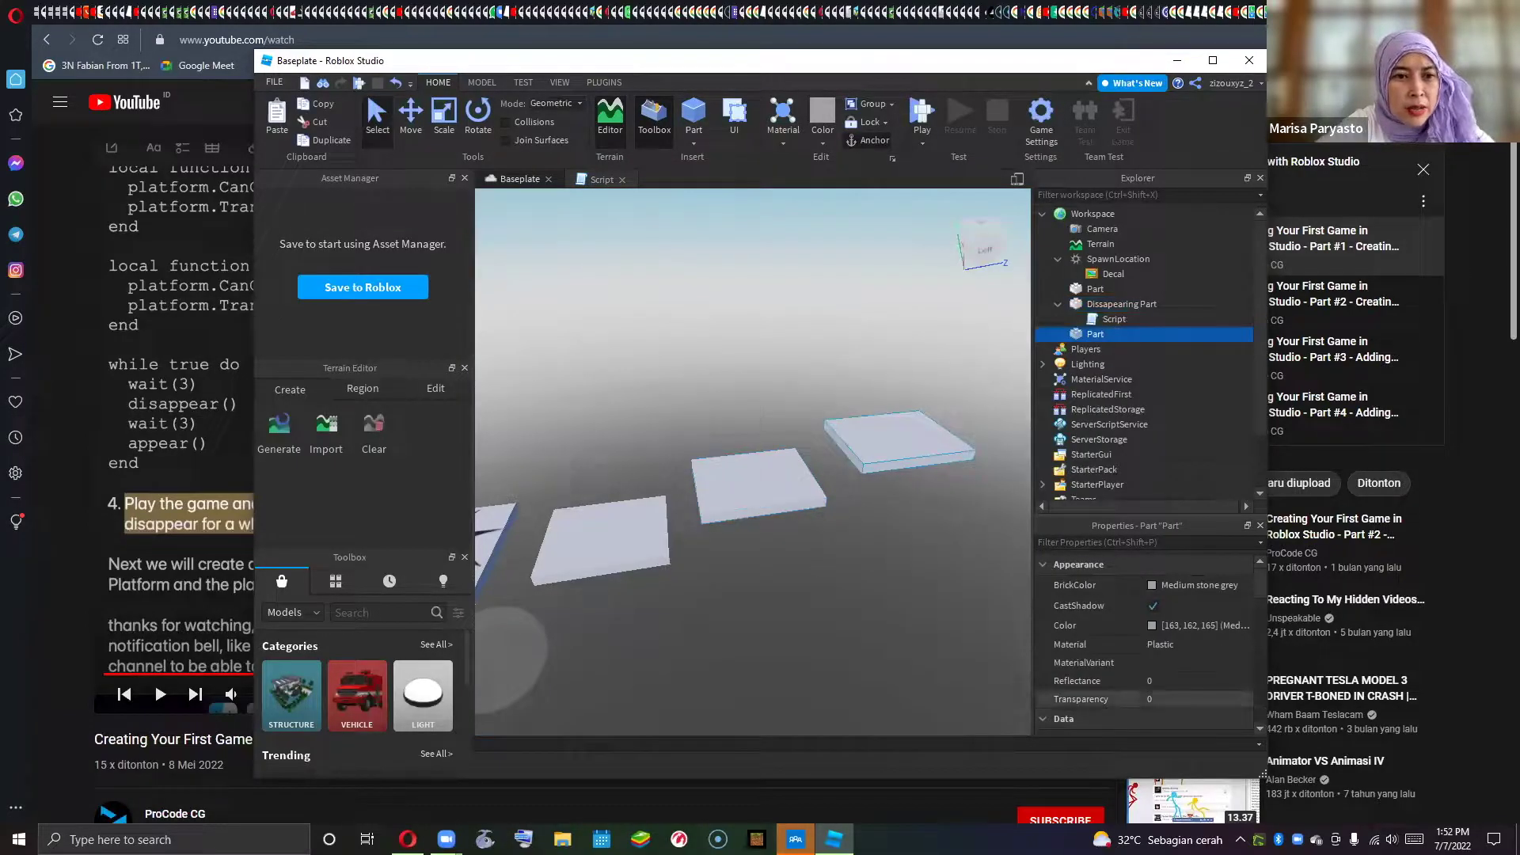
scroll(1109, 668, "down", 5)
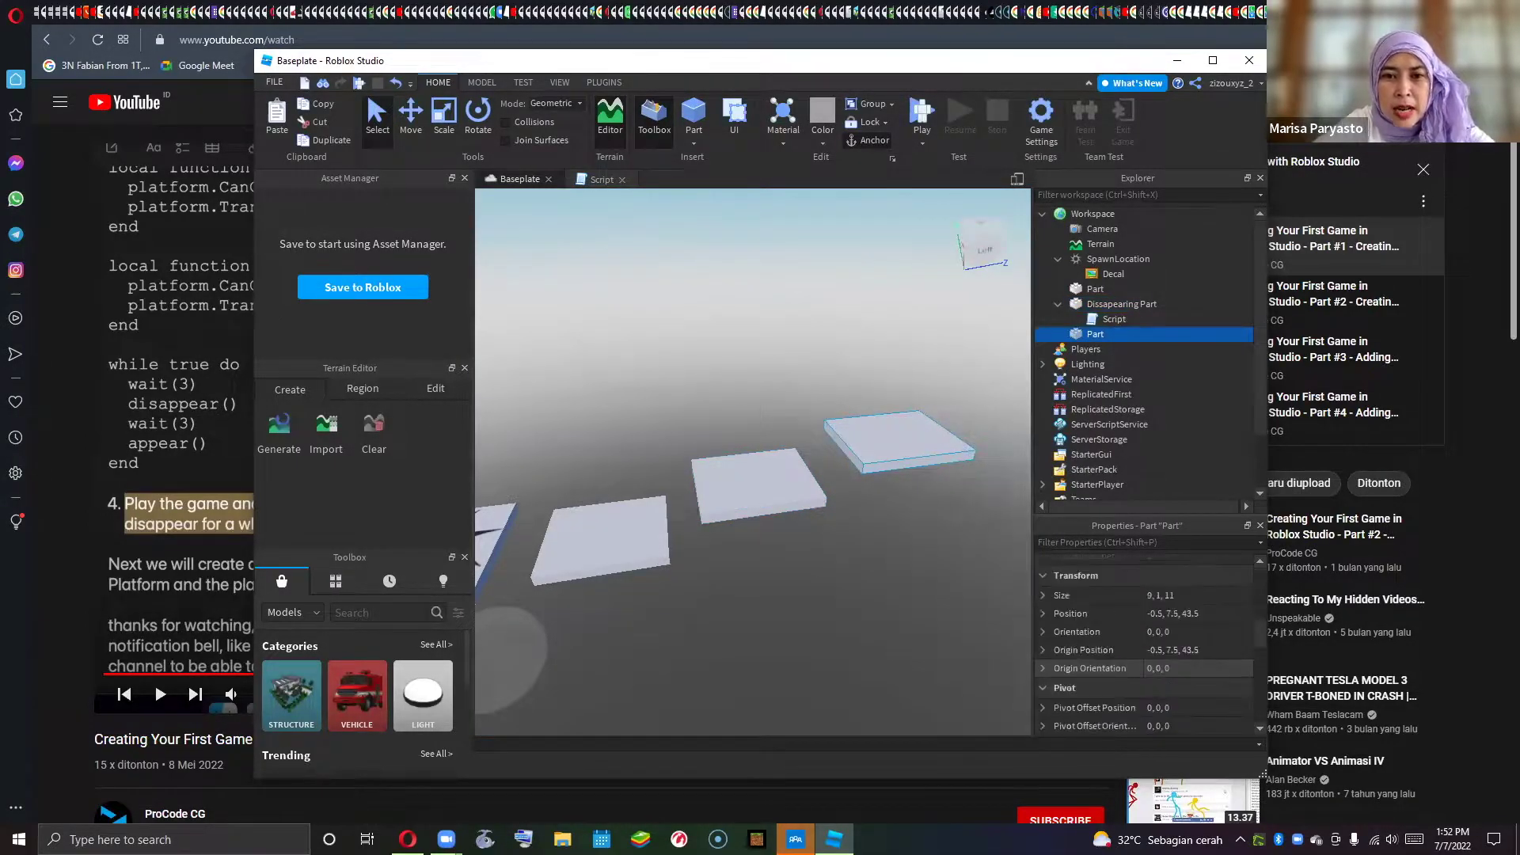
scroll(1108, 668, "down", 3)
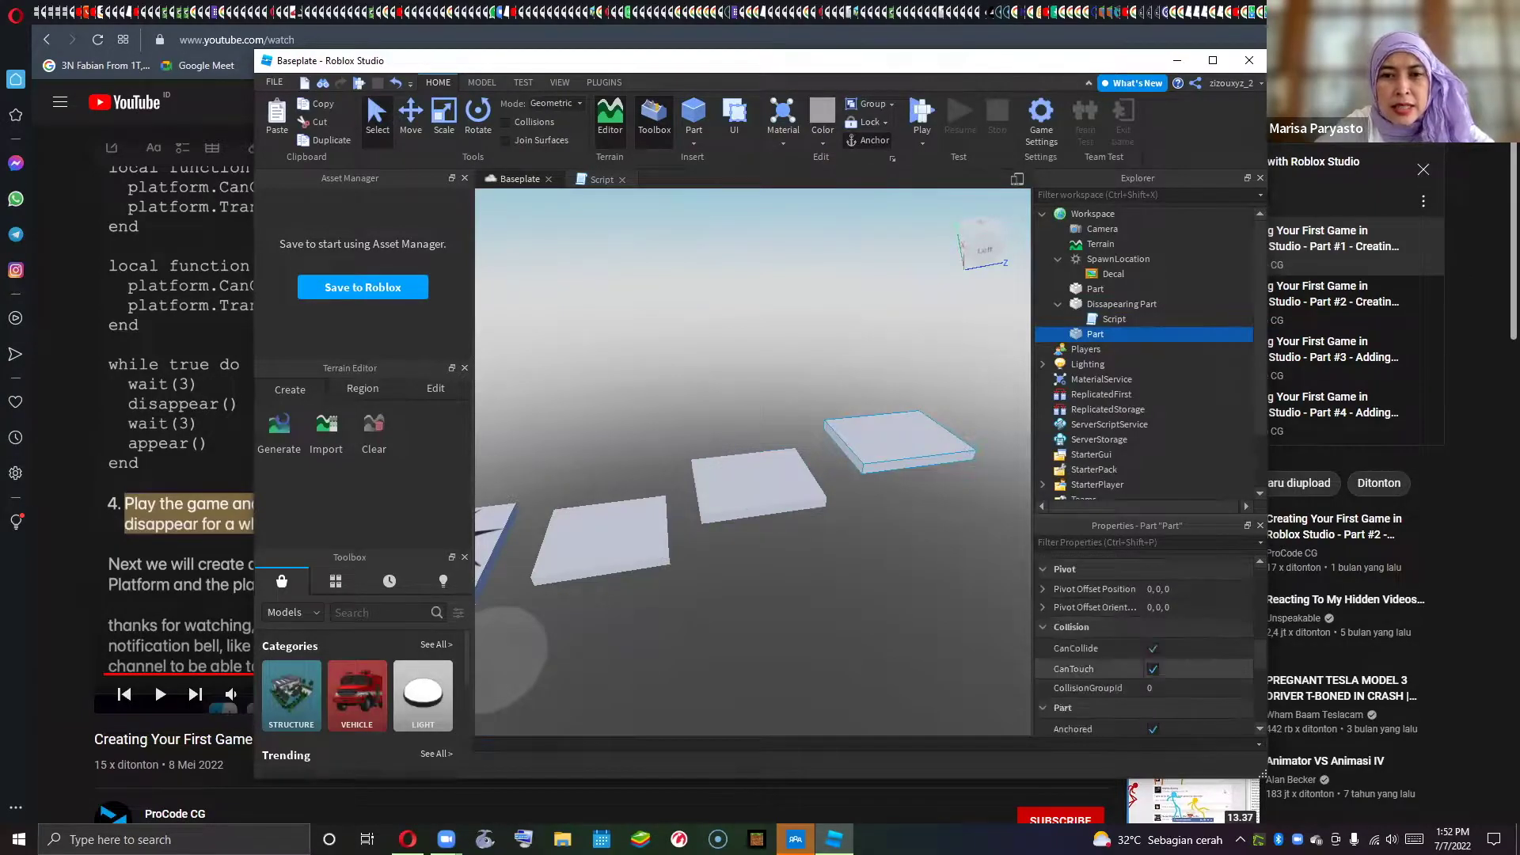
scroll(1108, 668, "down", 1)
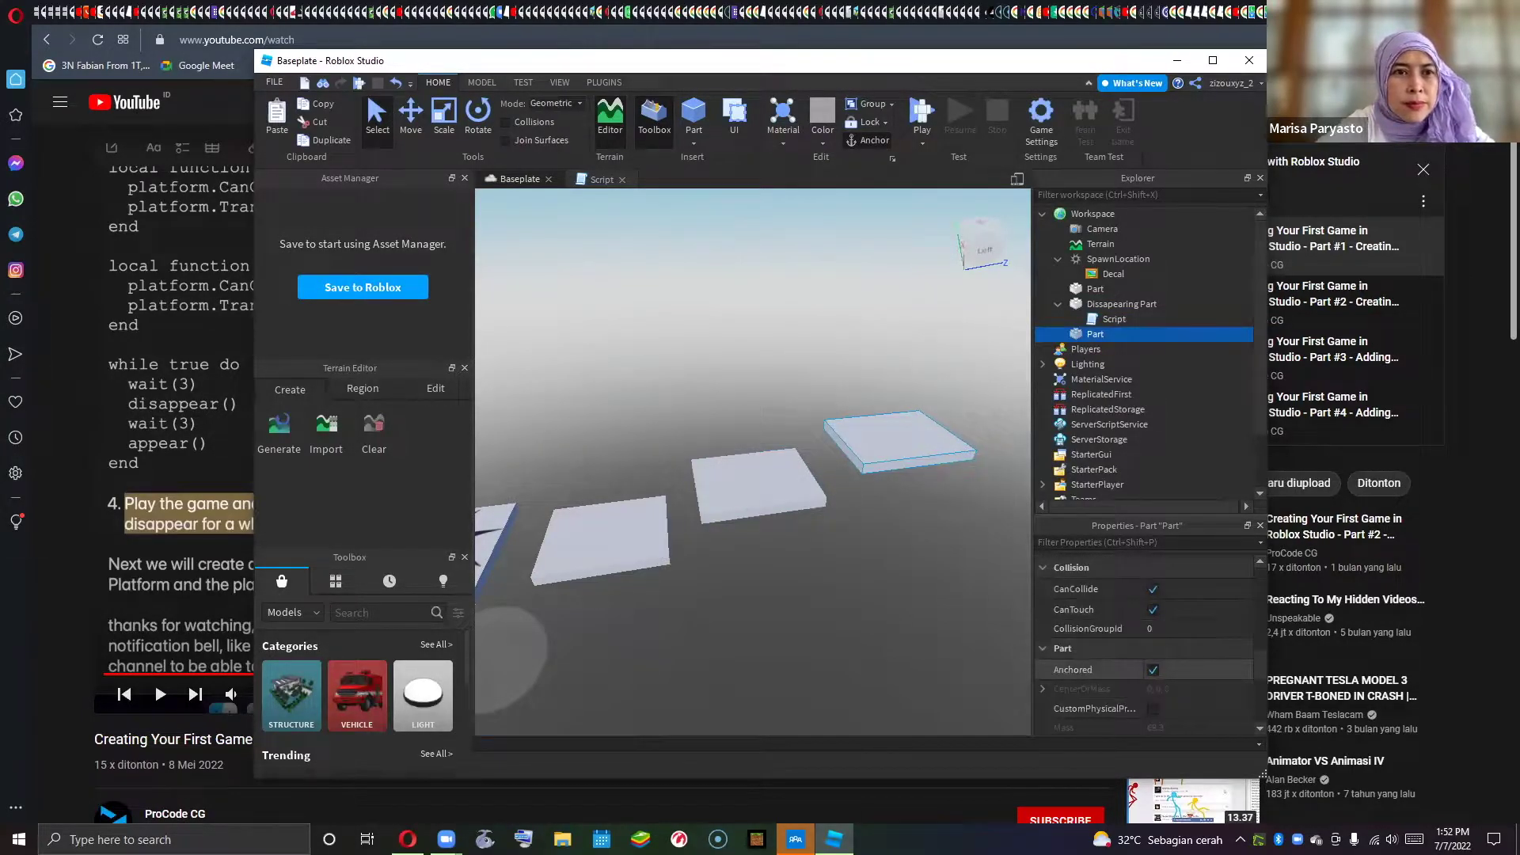
left_click(1115, 288)
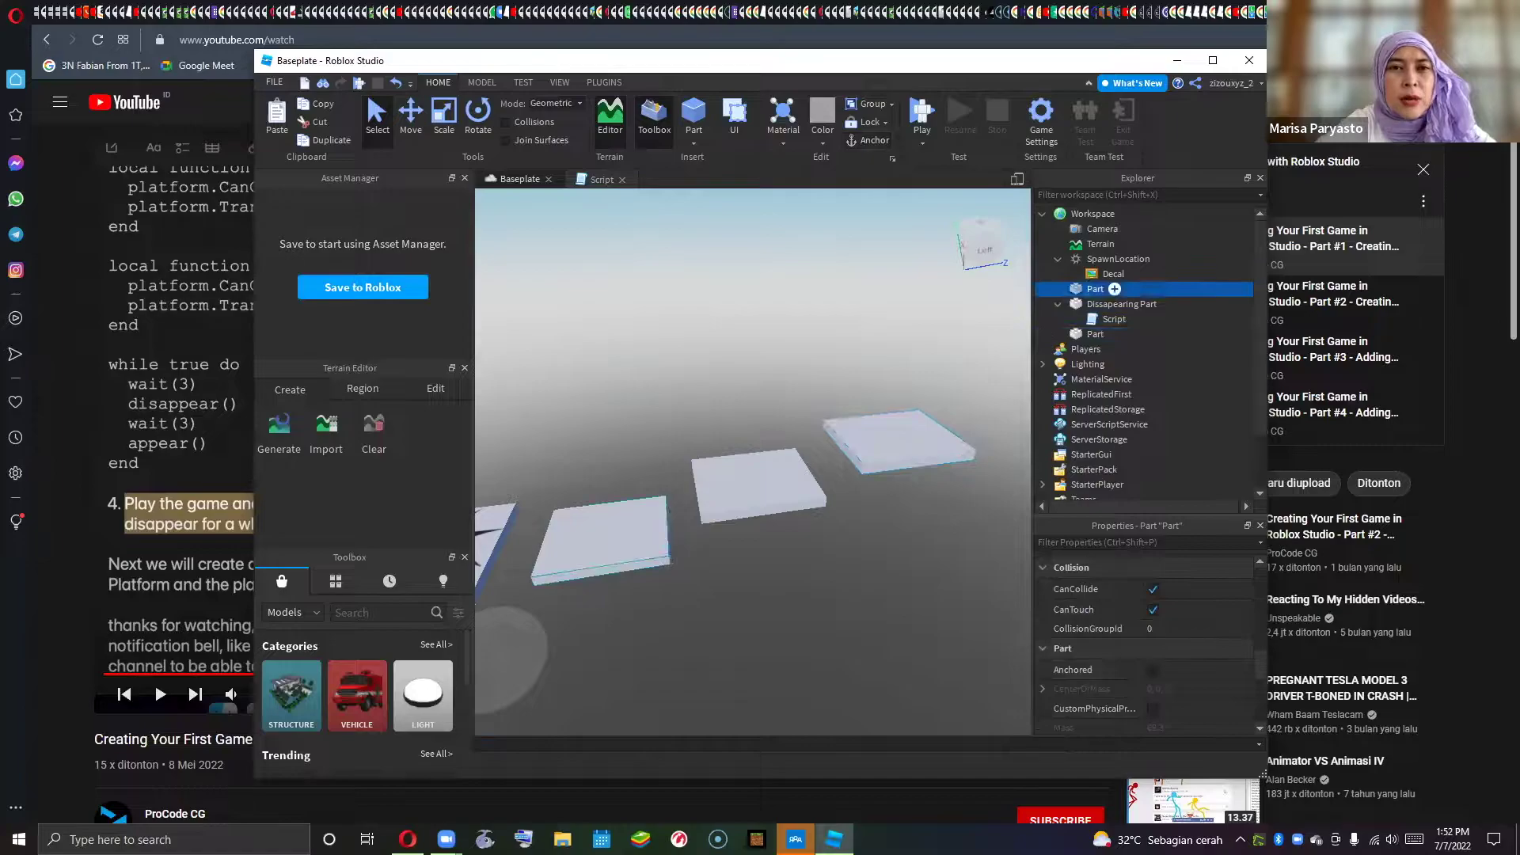
left_click(1153, 670)
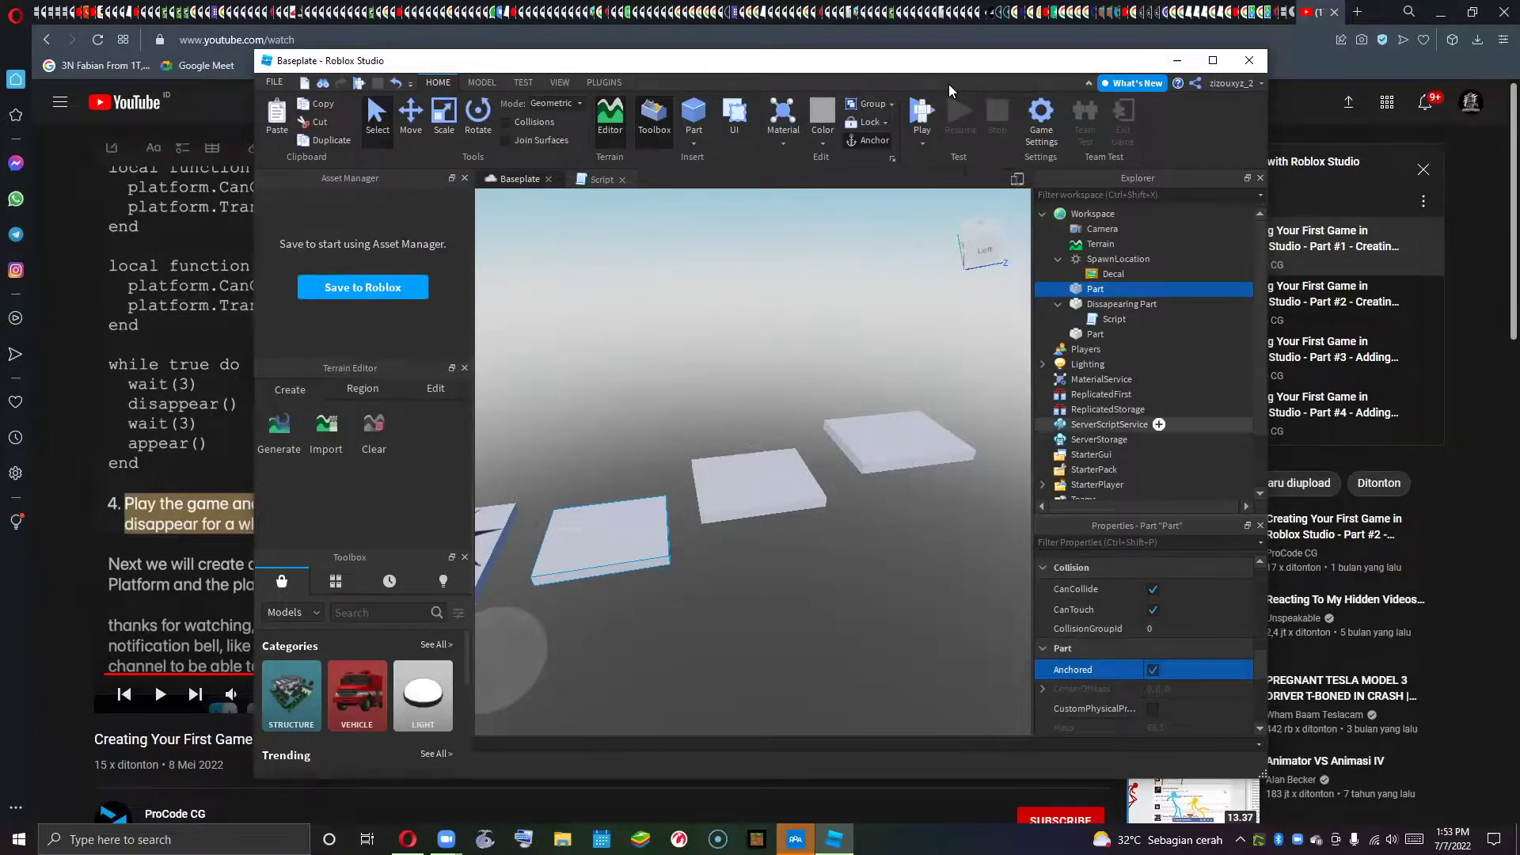
- Playtest the game again, jumping the character from the spawn across the anchored platforms, and stop the test
left_click(923, 110)
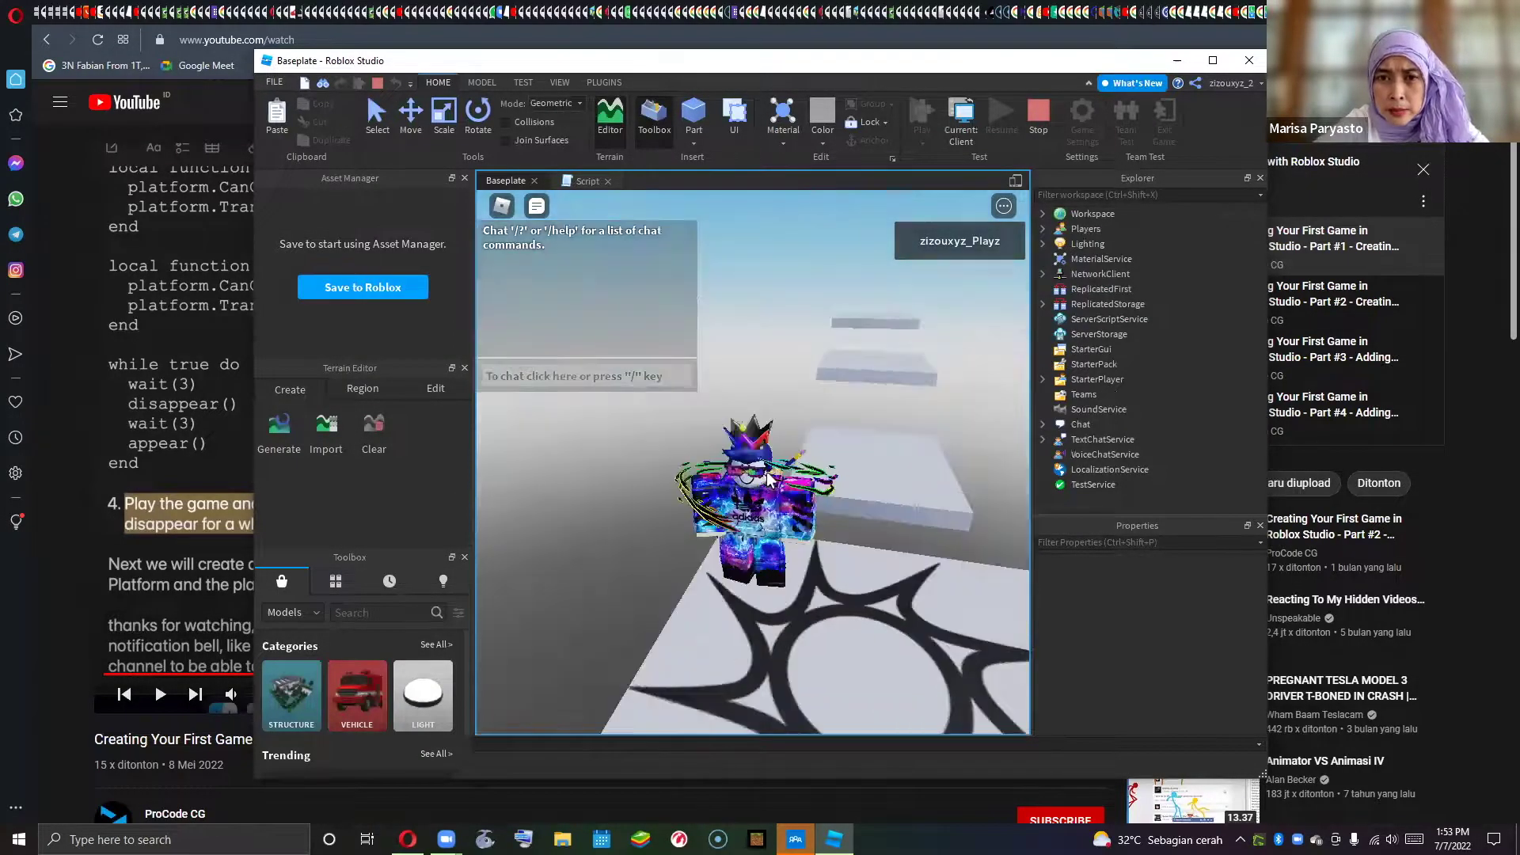
key("w")
key("space")
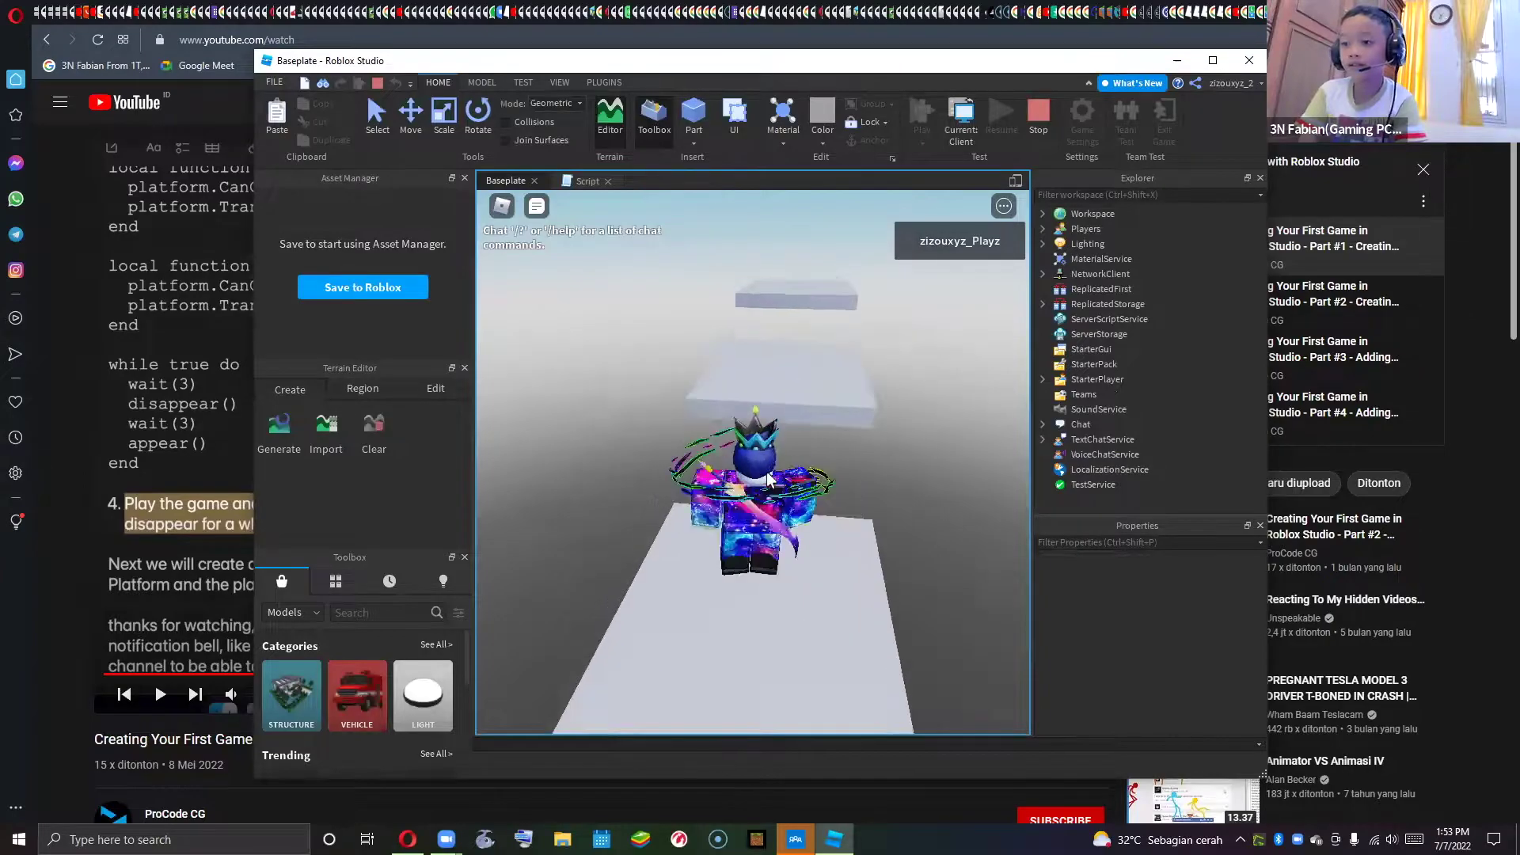
right_click_drag(767, 472, 767, 472)
key("w")
key("w")
key("space")
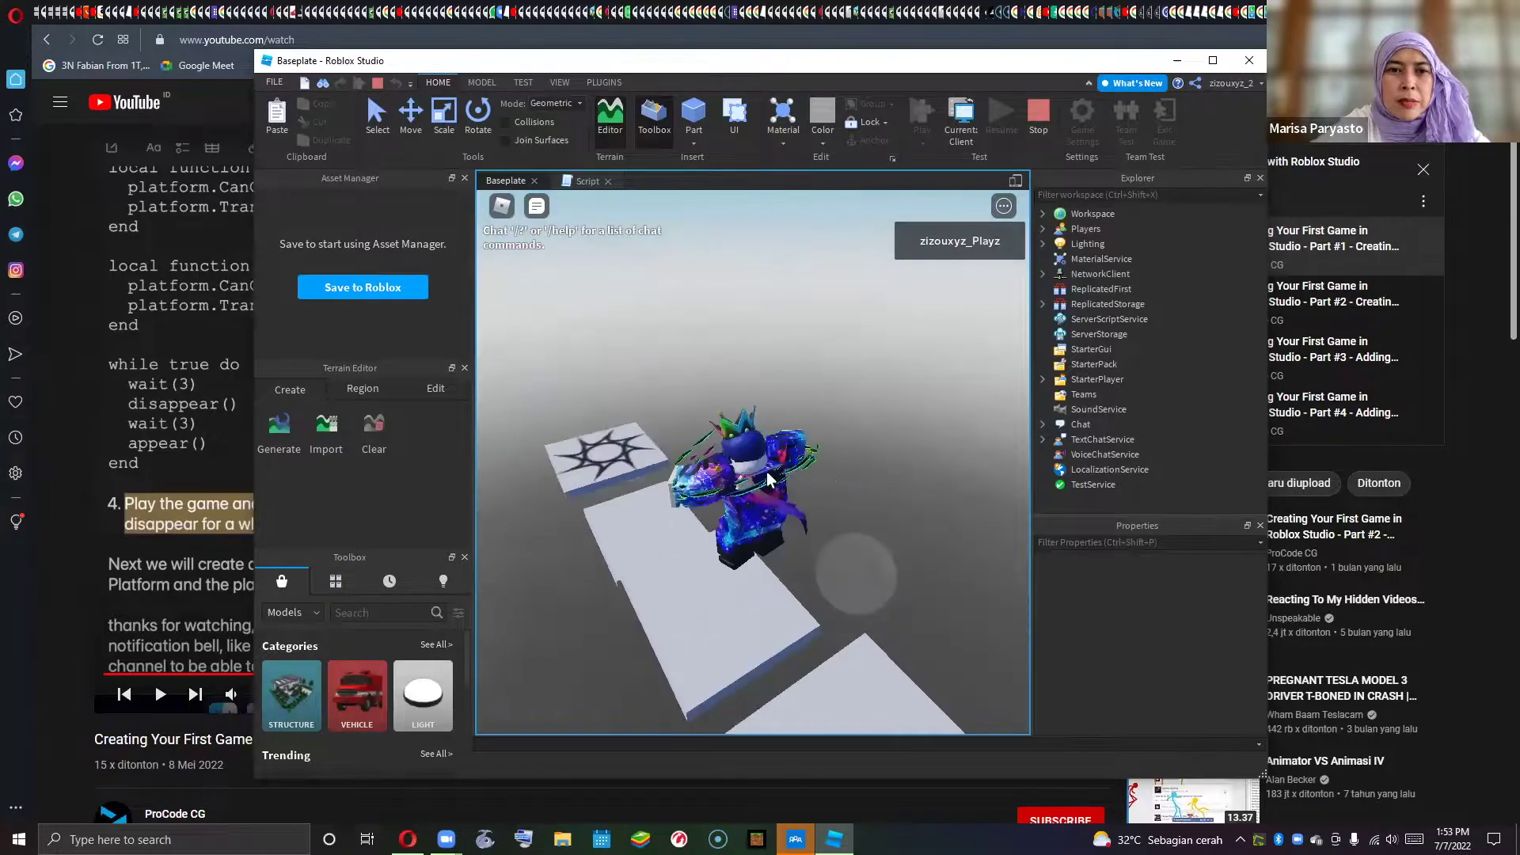
key("w")
key("space")
right_click_drag(767, 472, 767, 472)
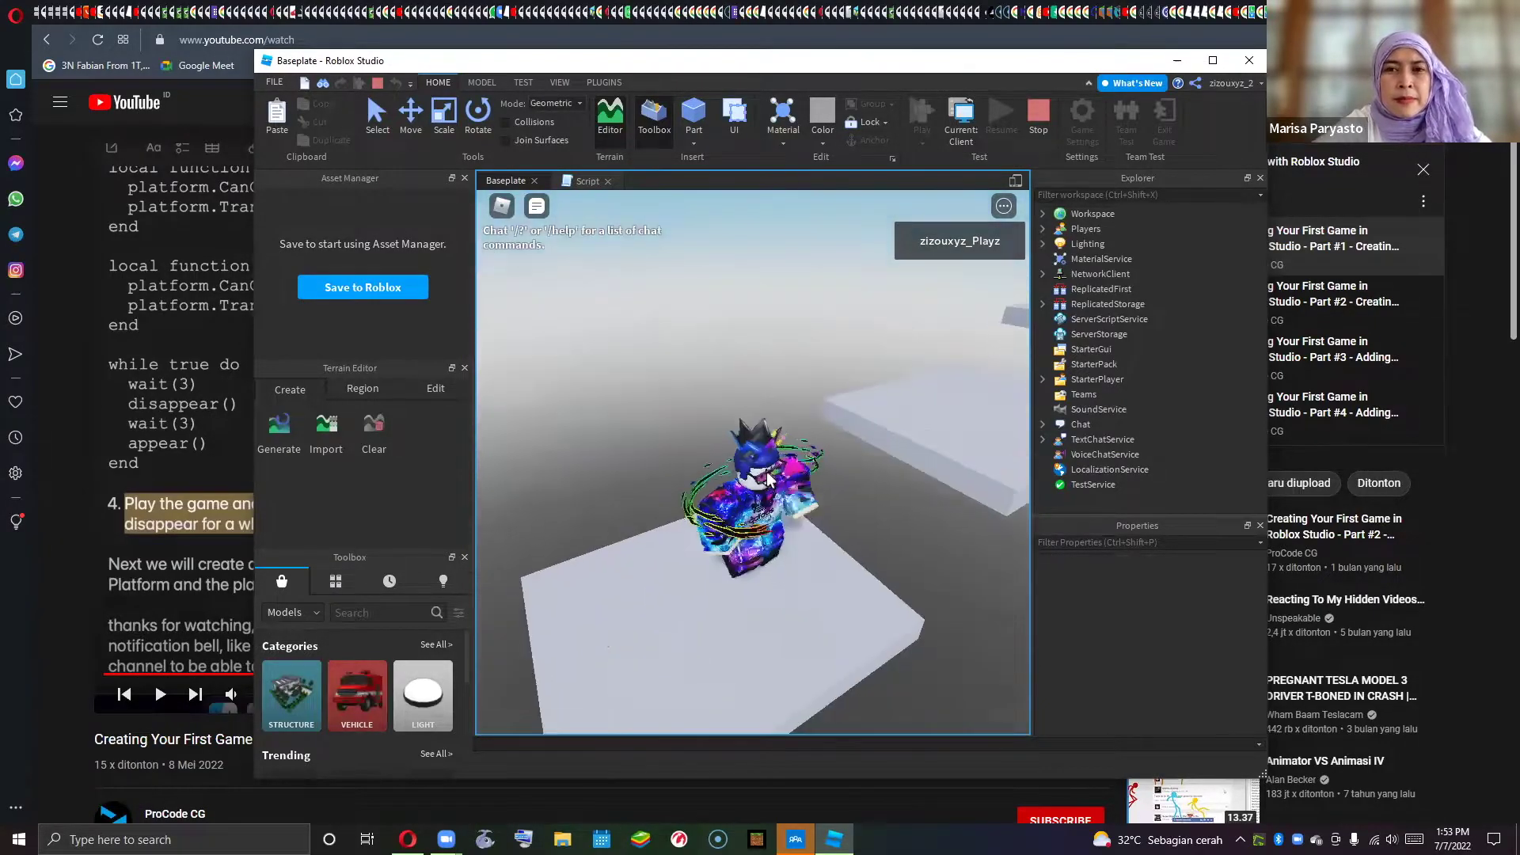
key("w")
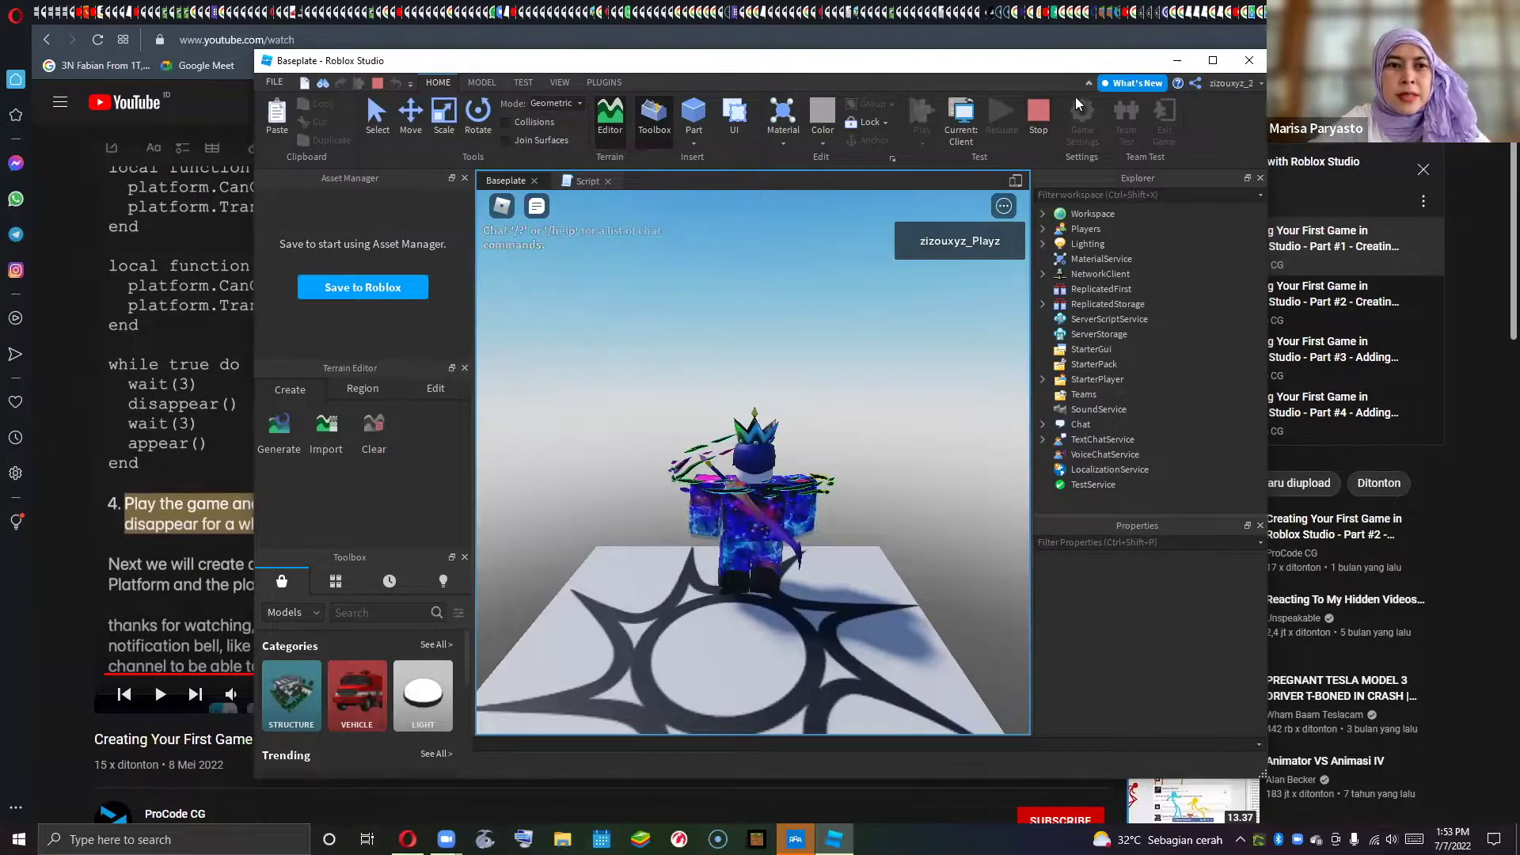
left_click(1039, 112)
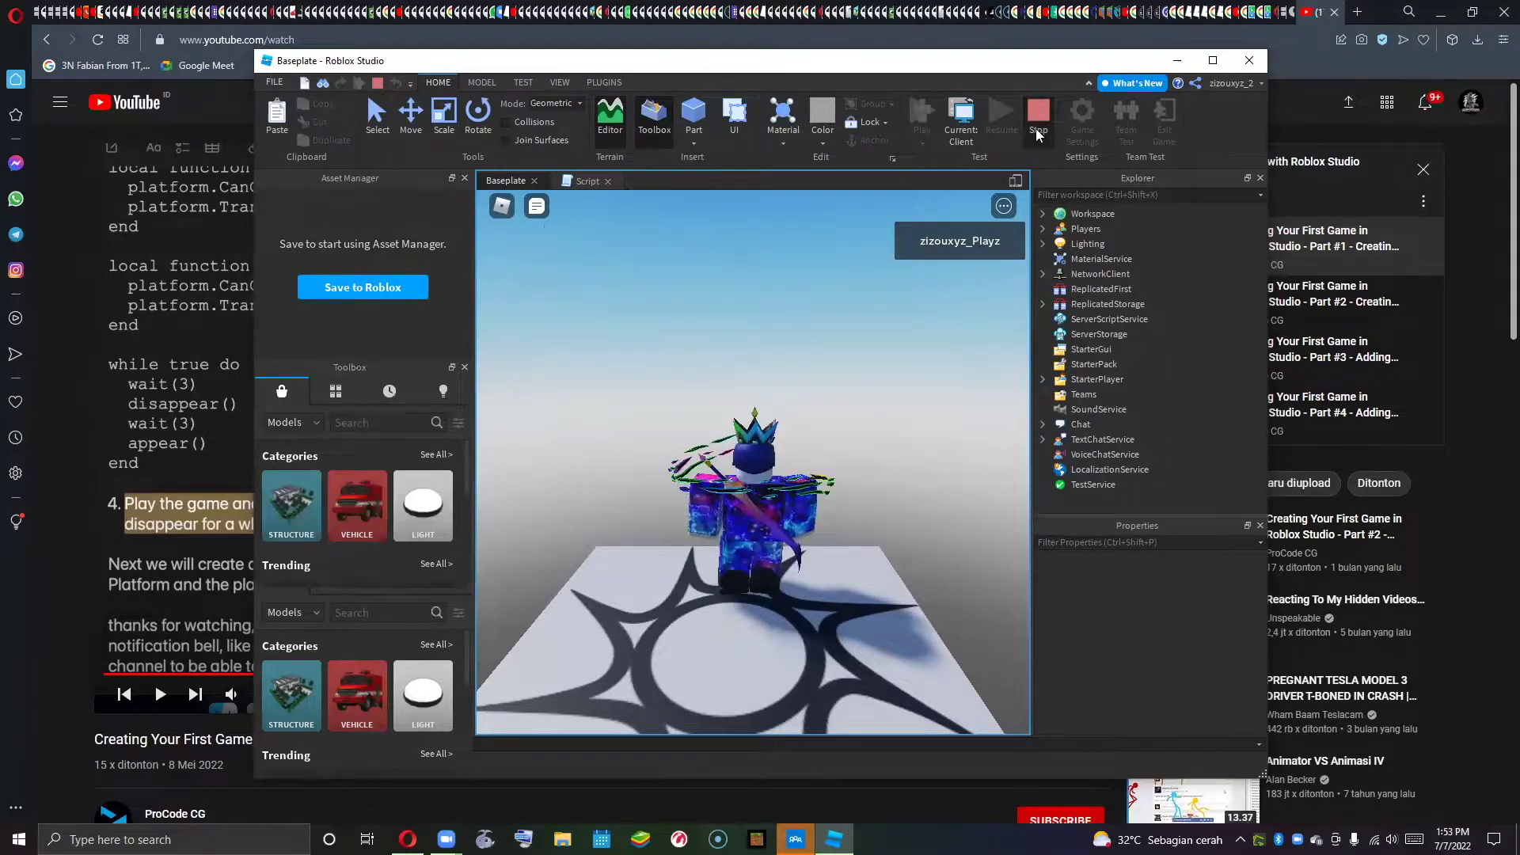
- Resume the Part #1 tutorial on YouTube, watch Part #2 on the lava floor up to the KillPlayer code, pause it and return to Roblox Studio
left_click(127, 283)
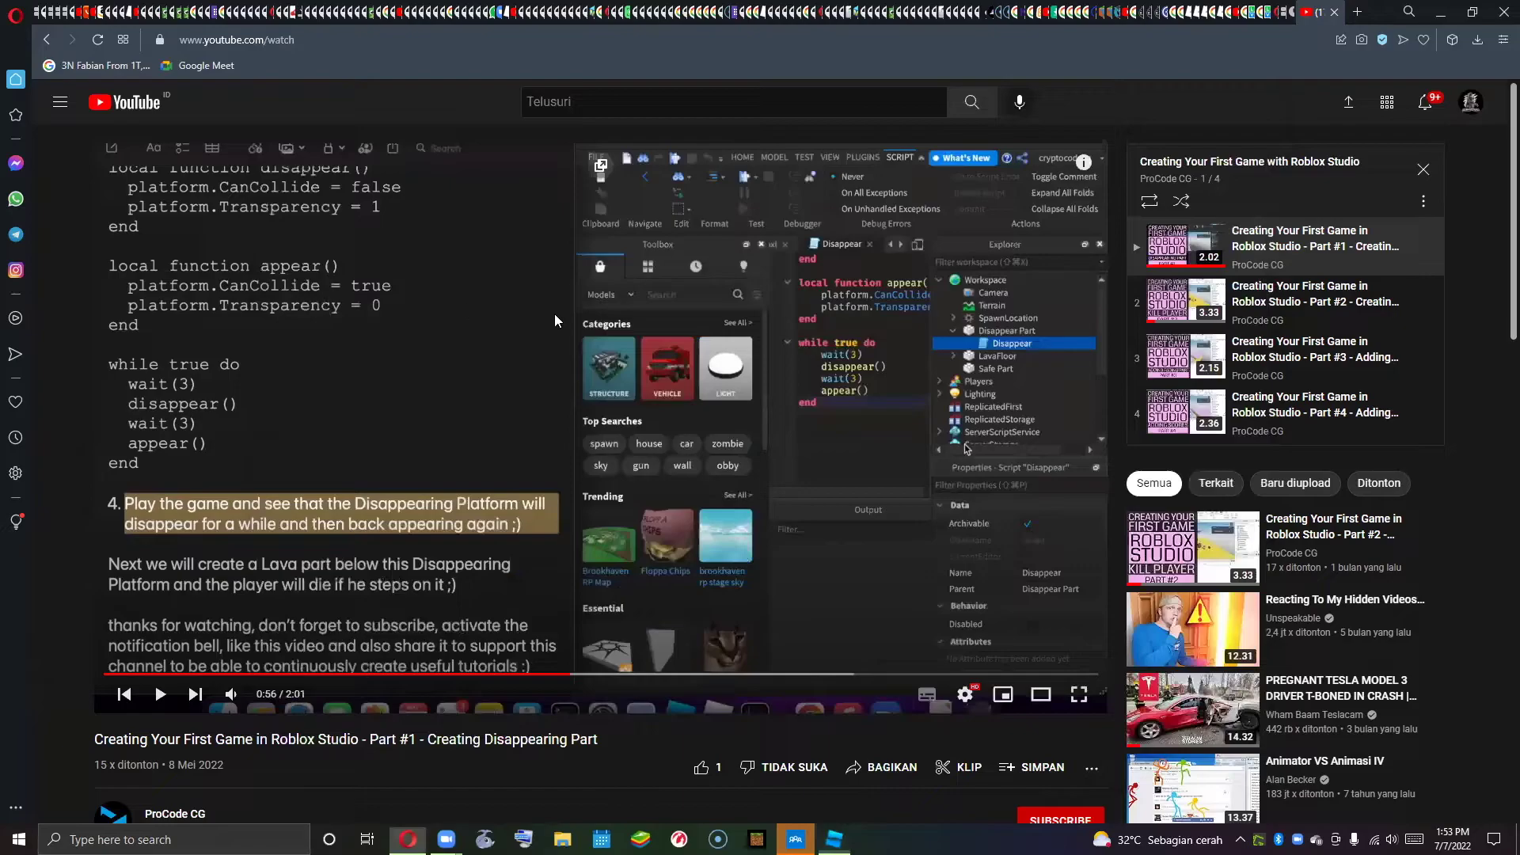
left_click(612, 322)
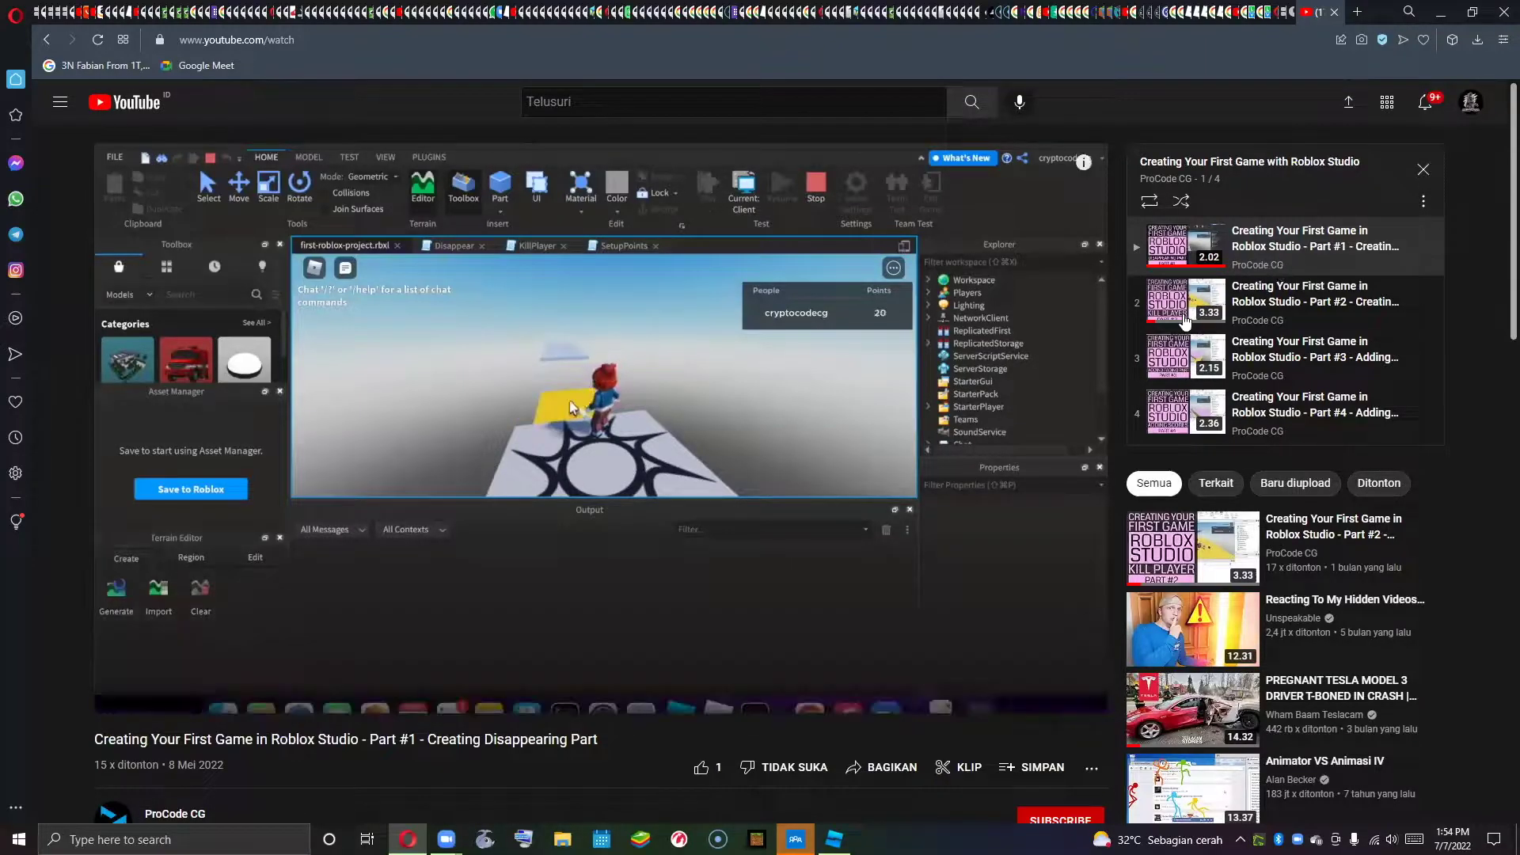
left_click(1185, 316)
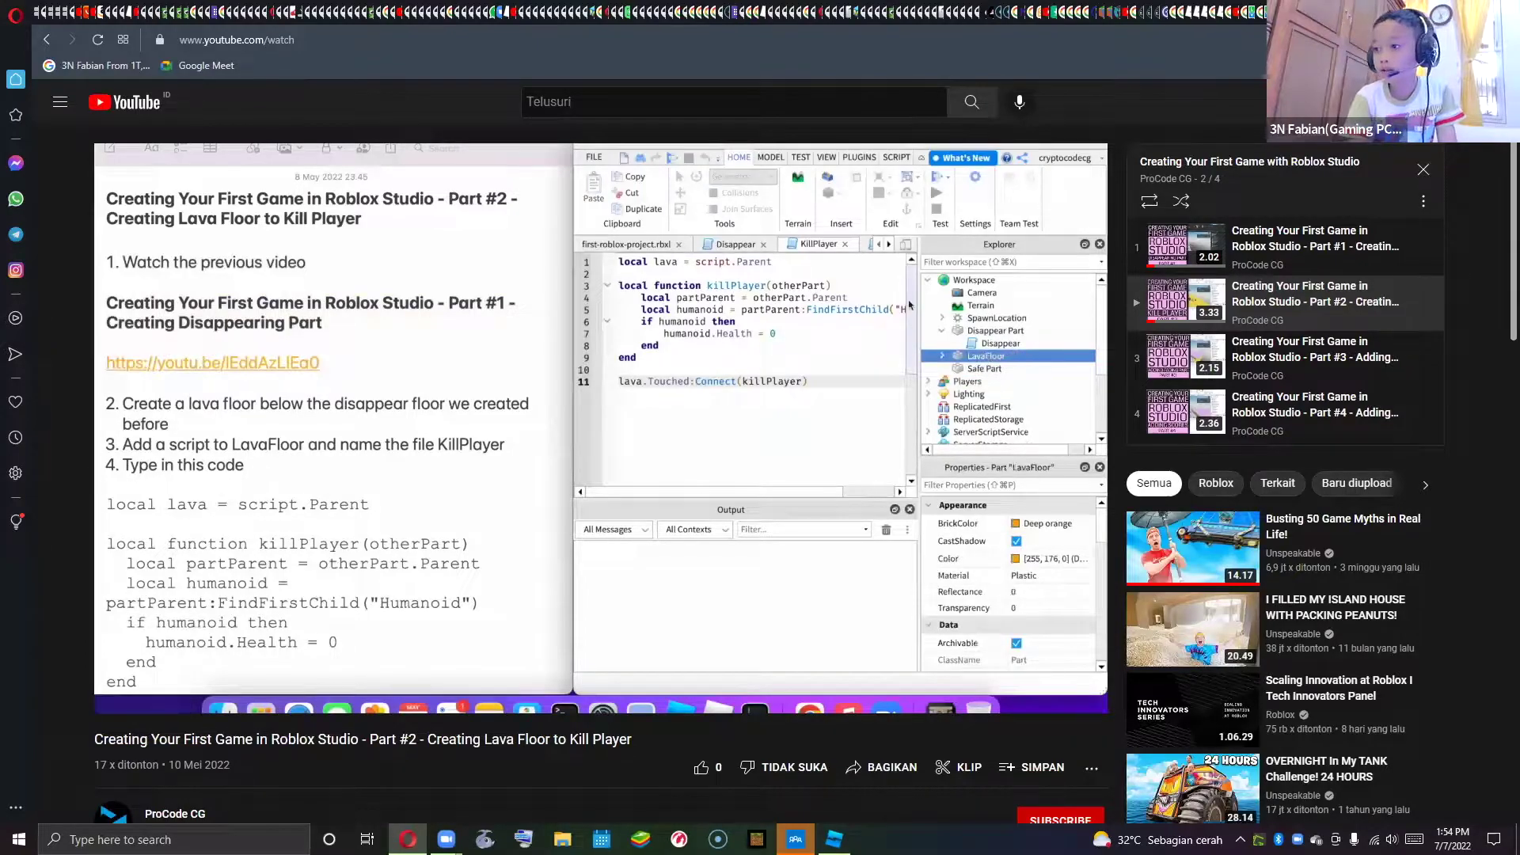
left_click(792, 365)
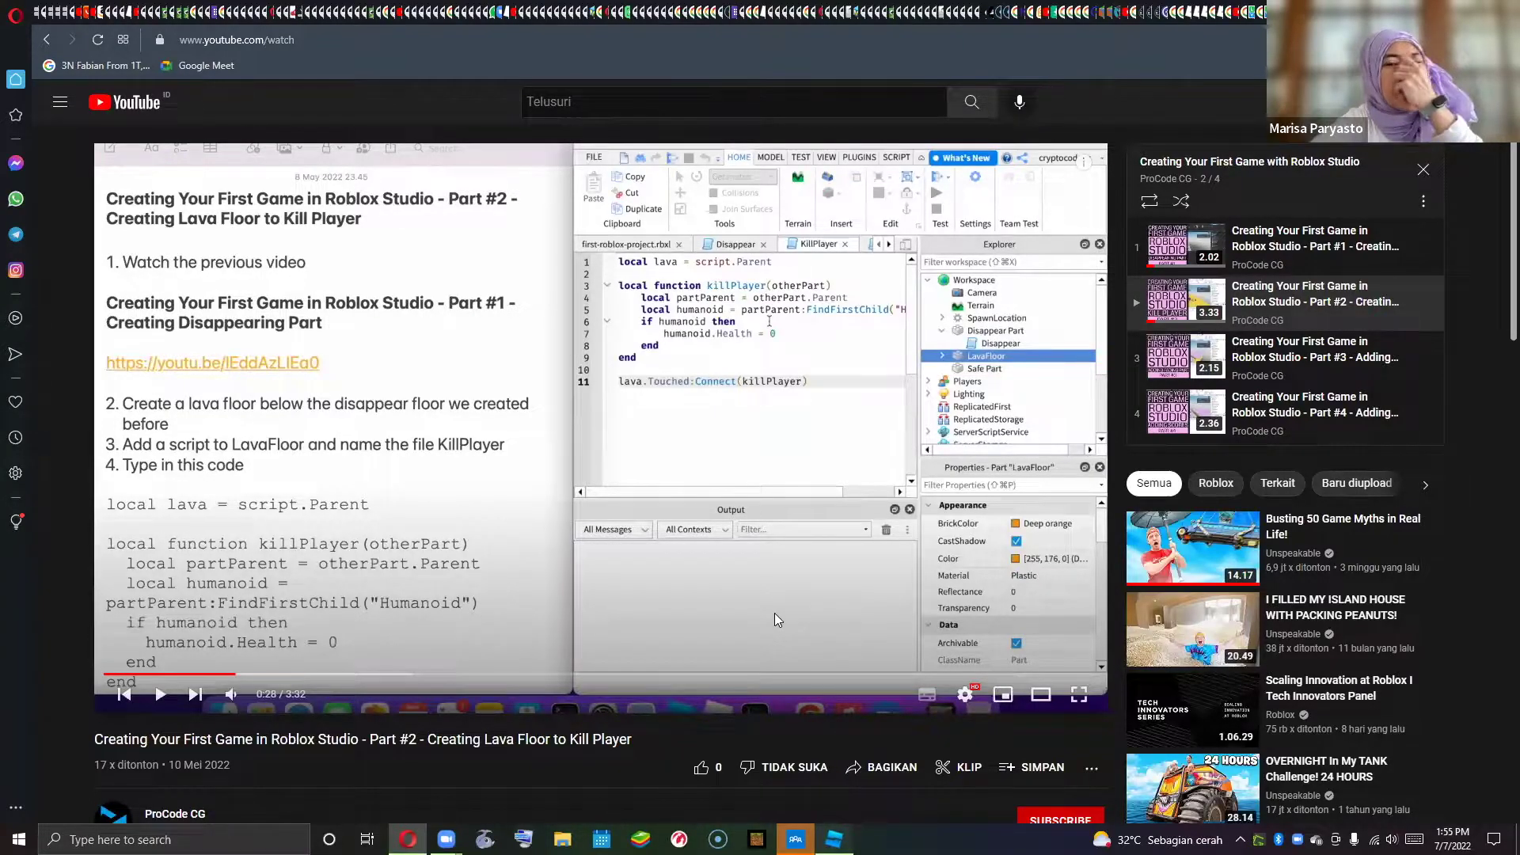
key("alt+Tab")
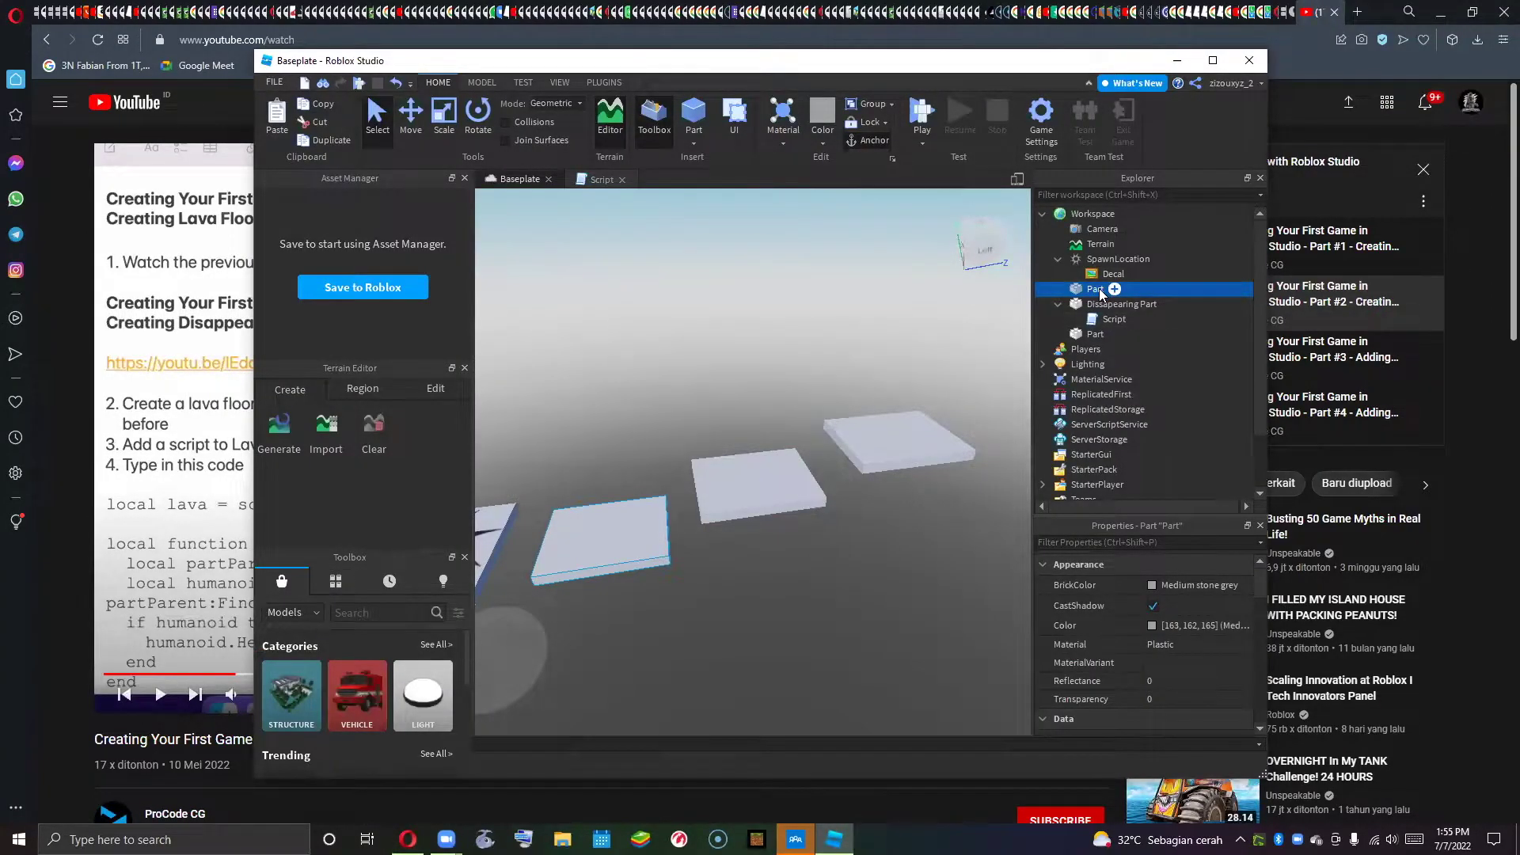
- Rename the part nearest the spawn as Lava Floor and the platform farthest from the spawn as Safe Part
type("Lava Floor")
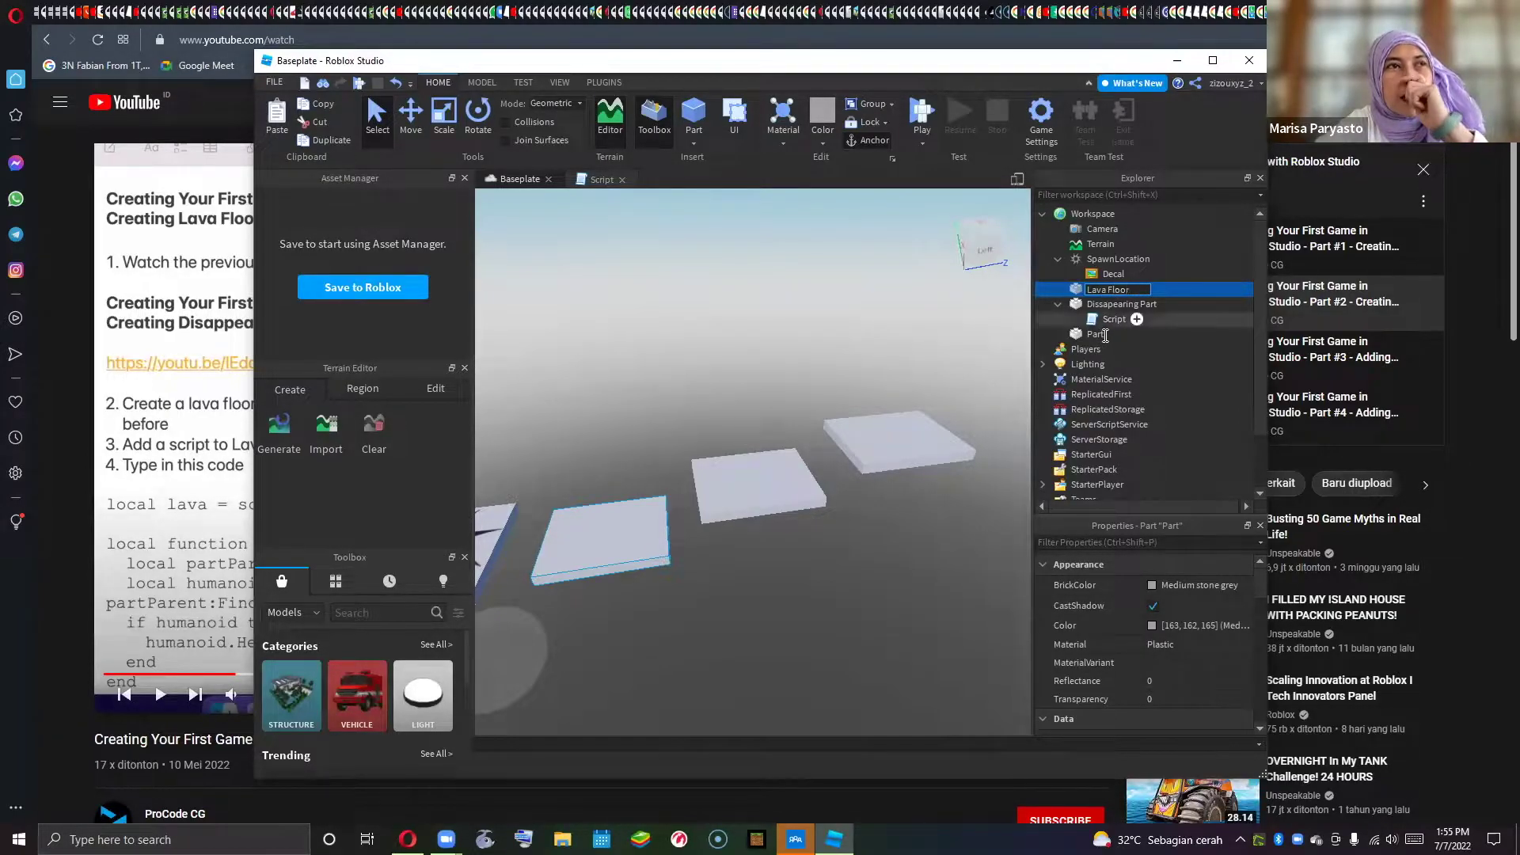
left_click(1101, 334)
left_click(1105, 335)
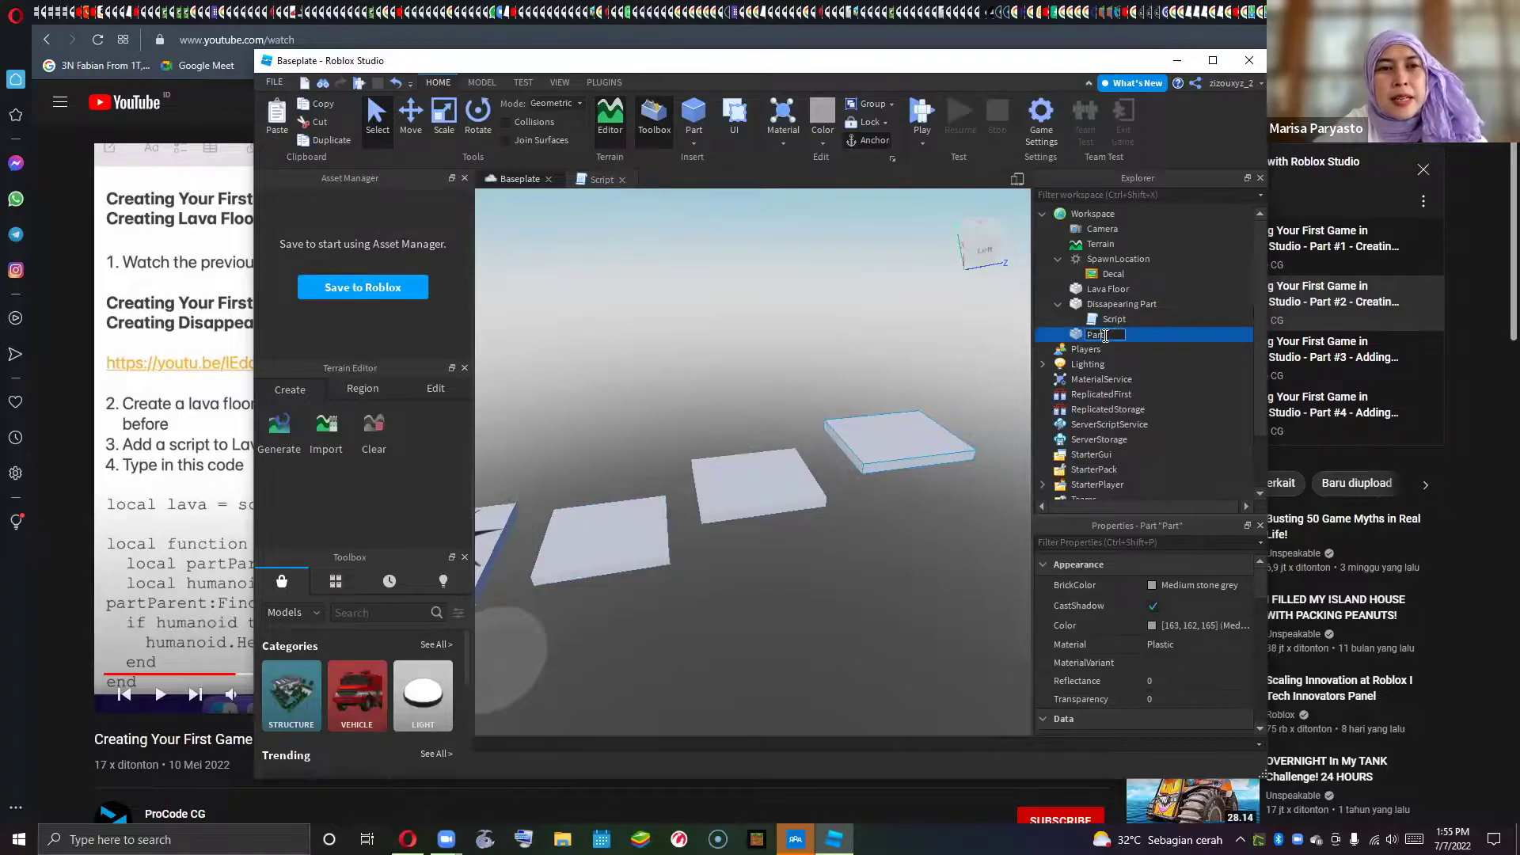
key("BackSpace")
type("Safe ")
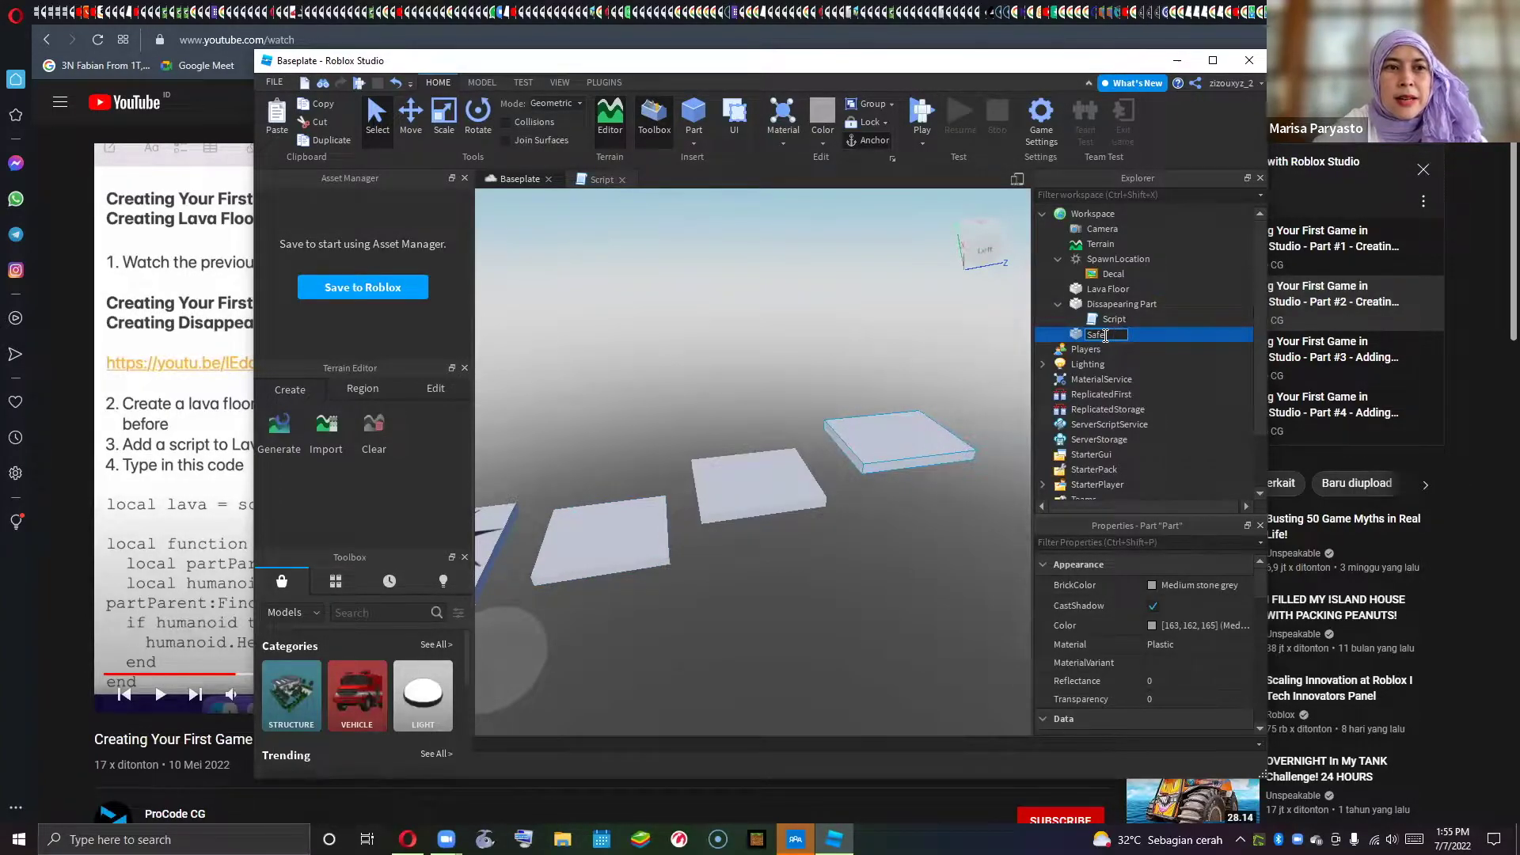
type("Part")
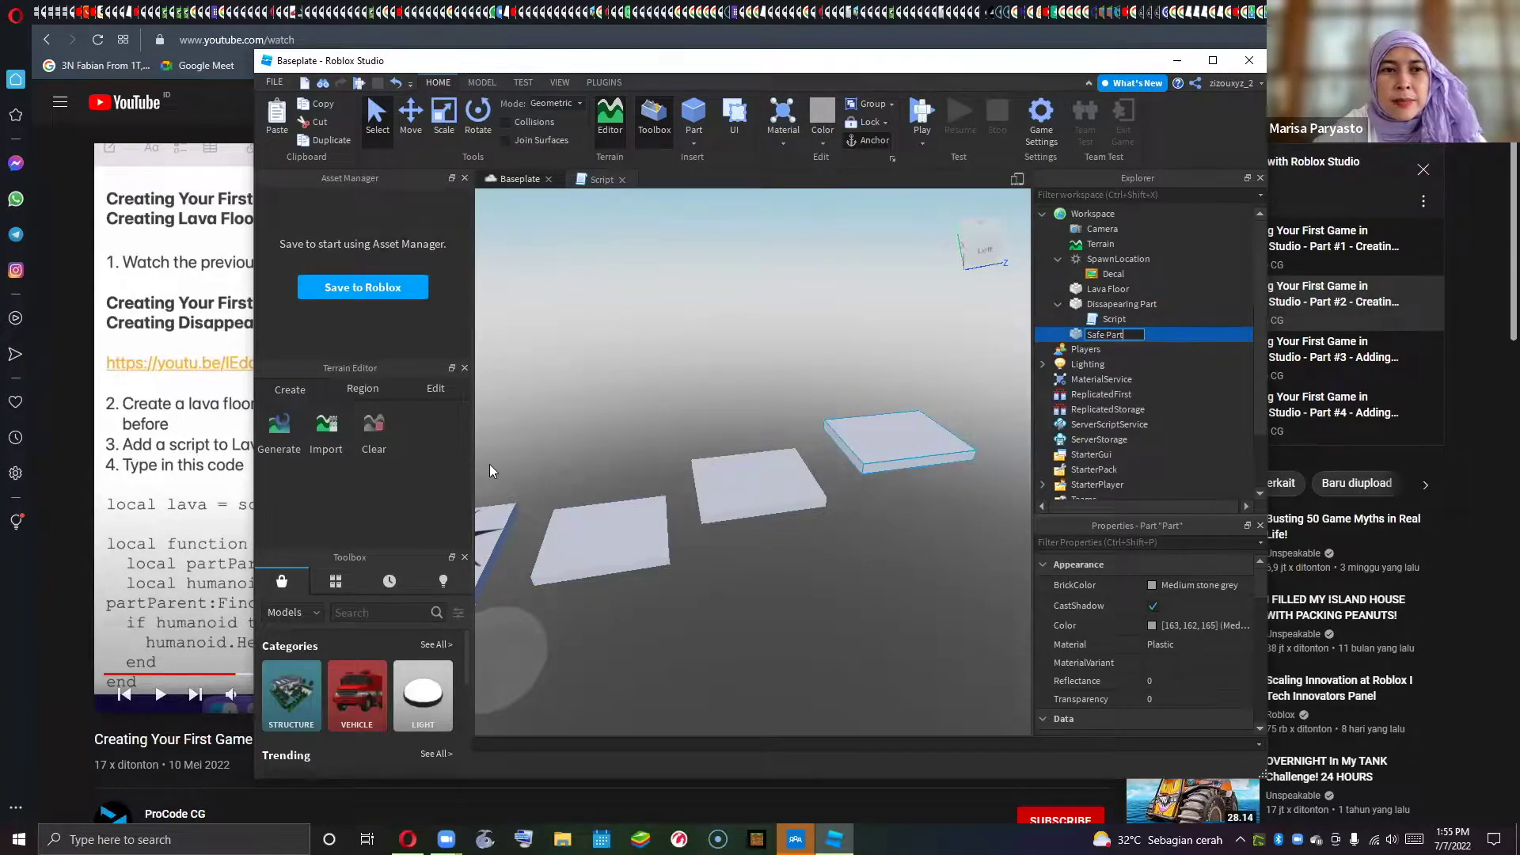
- Switch to the YouTube tutorial, watch Part #2 up to adding the LavaFloor script, pause it and return to Roblox Studio
key("alt+Tab")
left_click(708, 452)
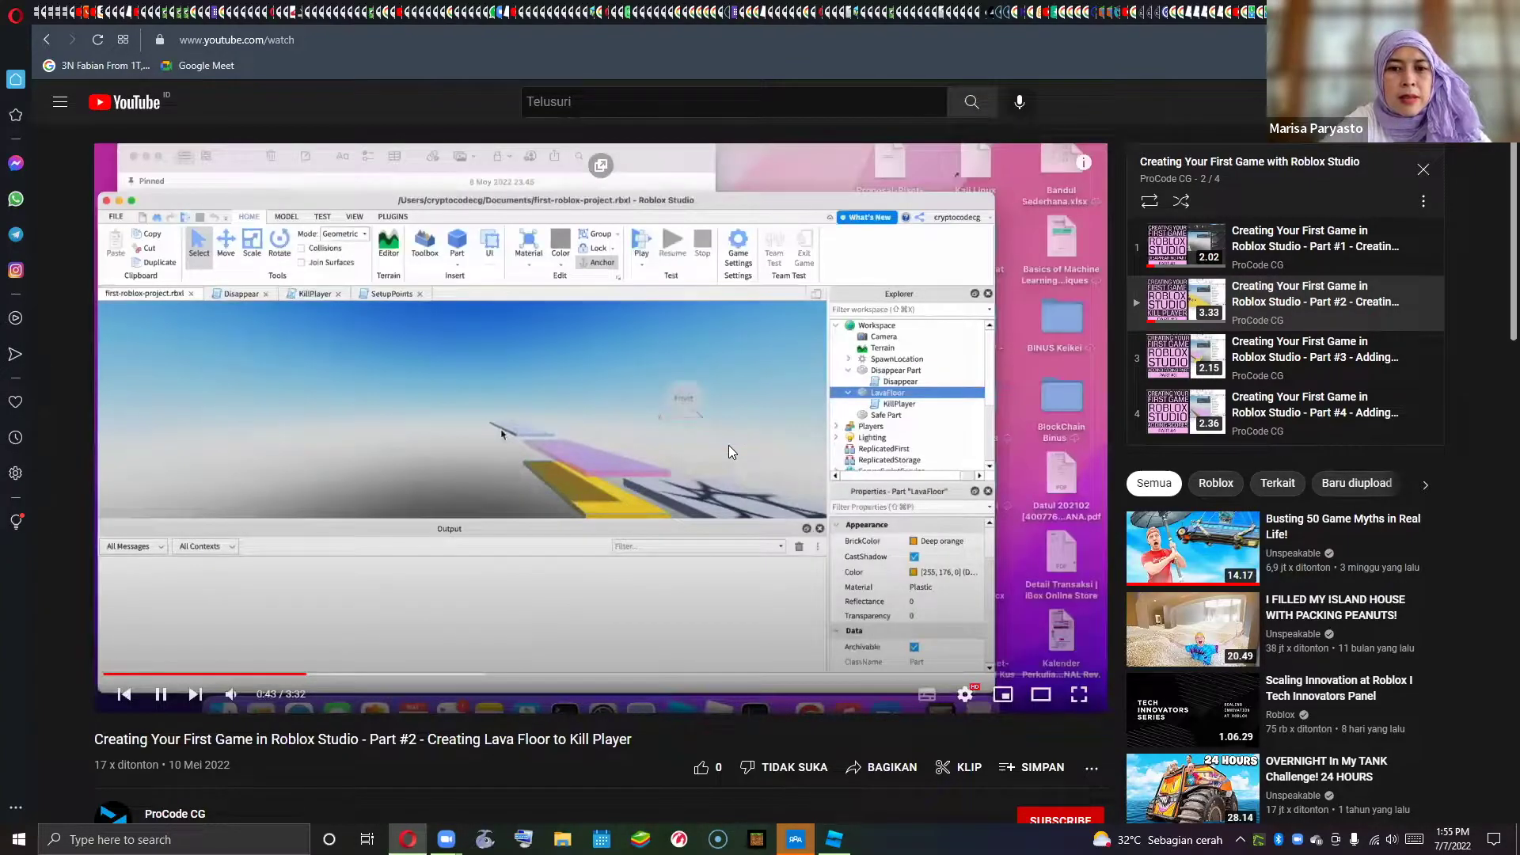
left_click(738, 412)
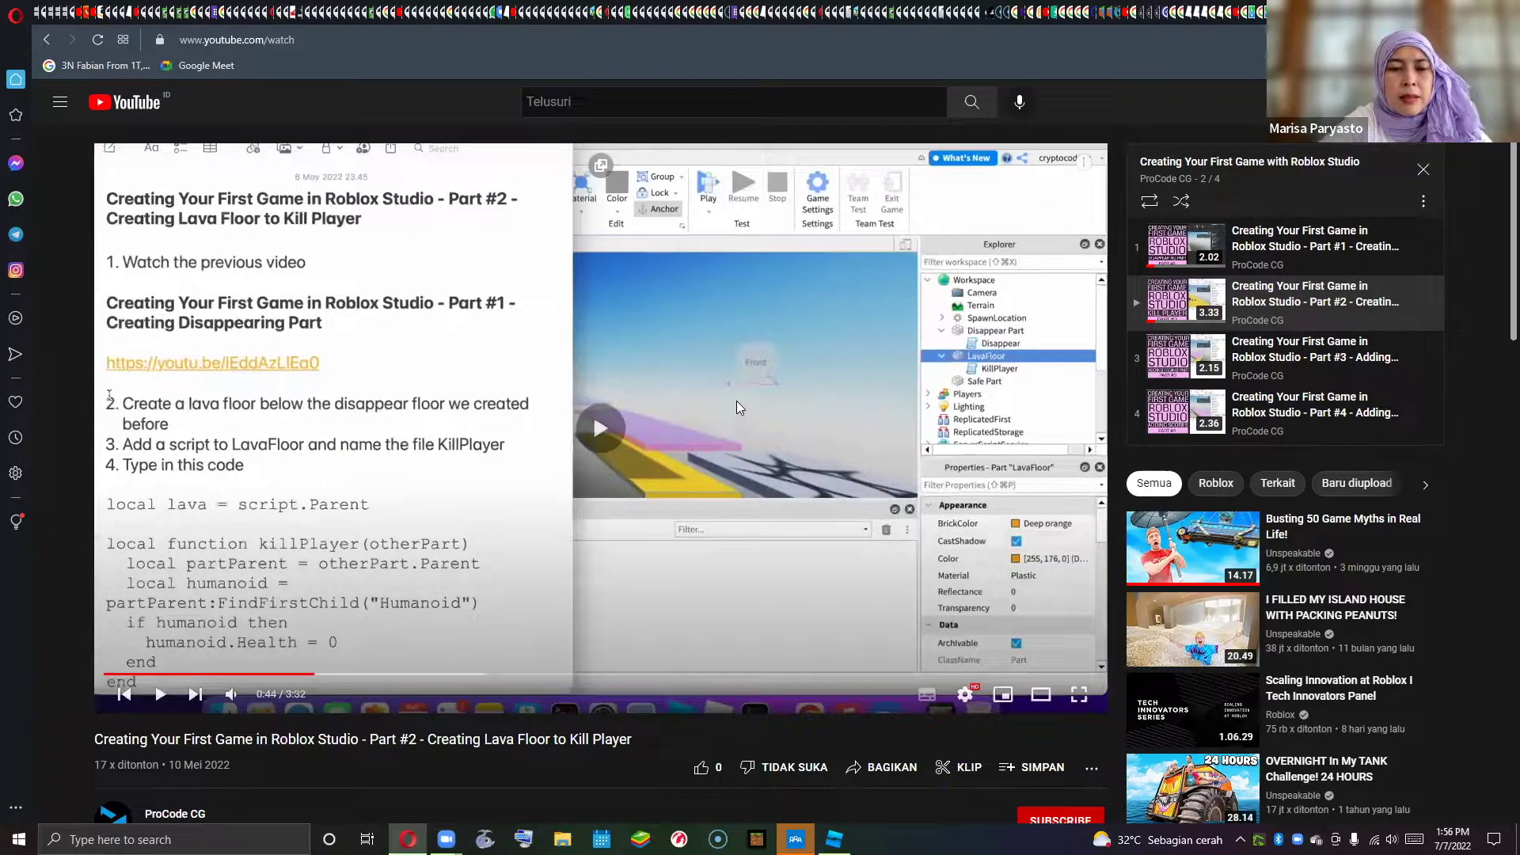
left_click(736, 400)
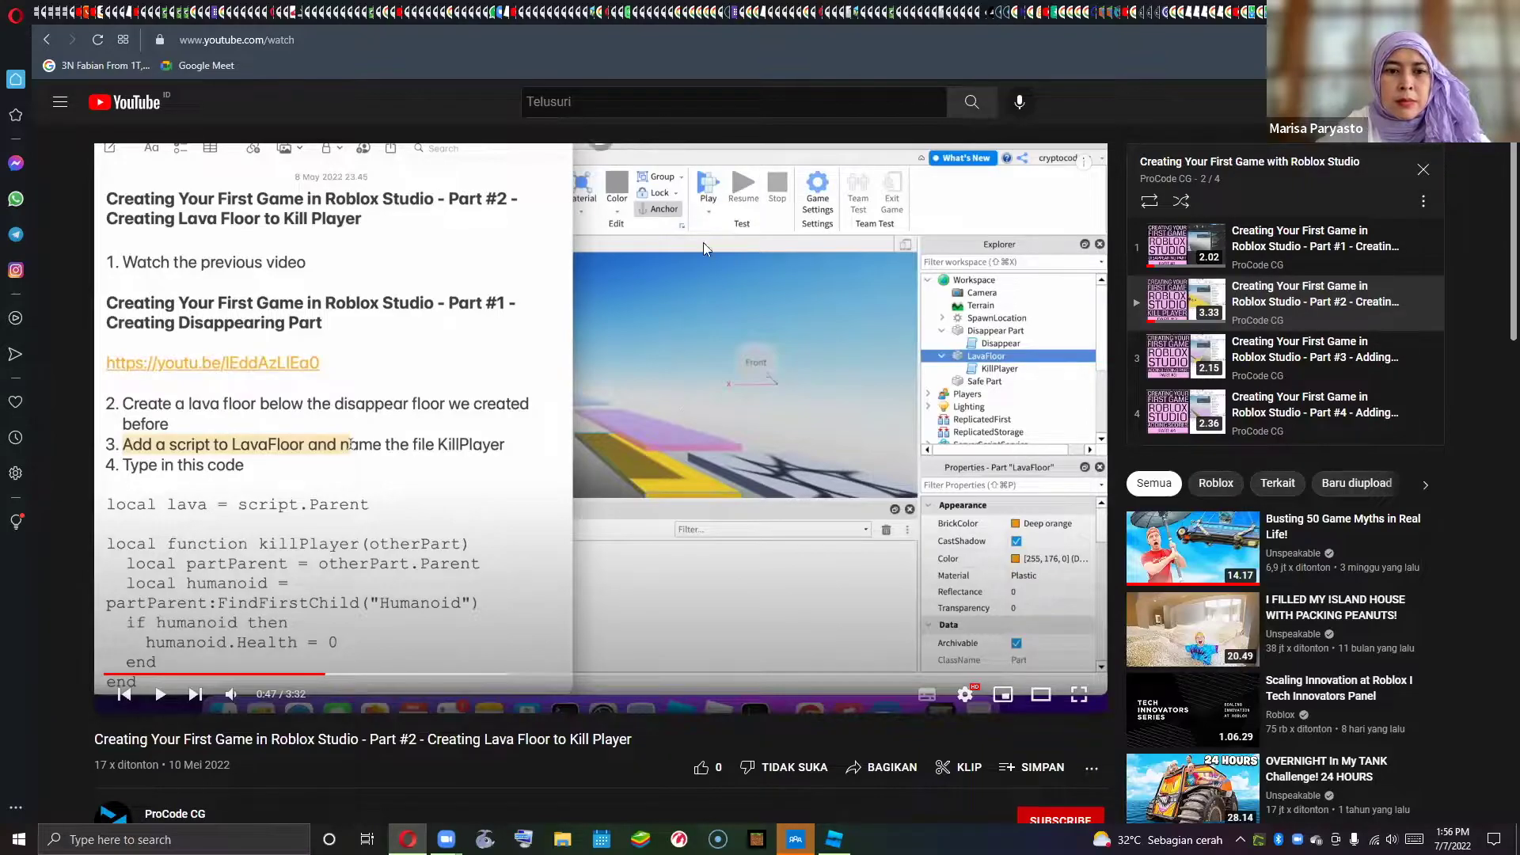
left_click(834, 838)
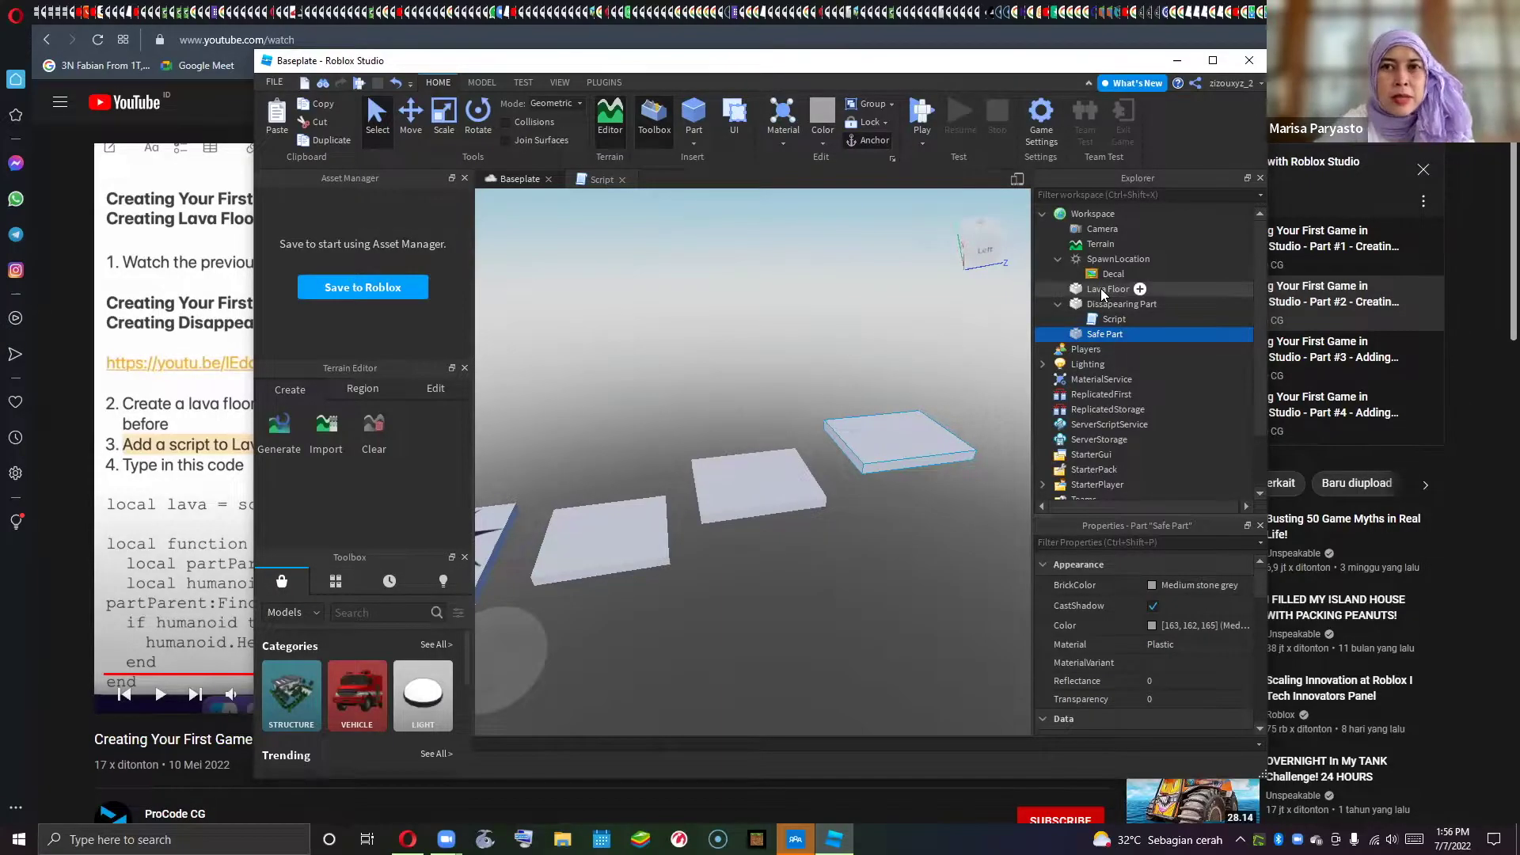
- Set the Lava Floor part's color to red (255, 0, 0)
left_click(1103, 291)
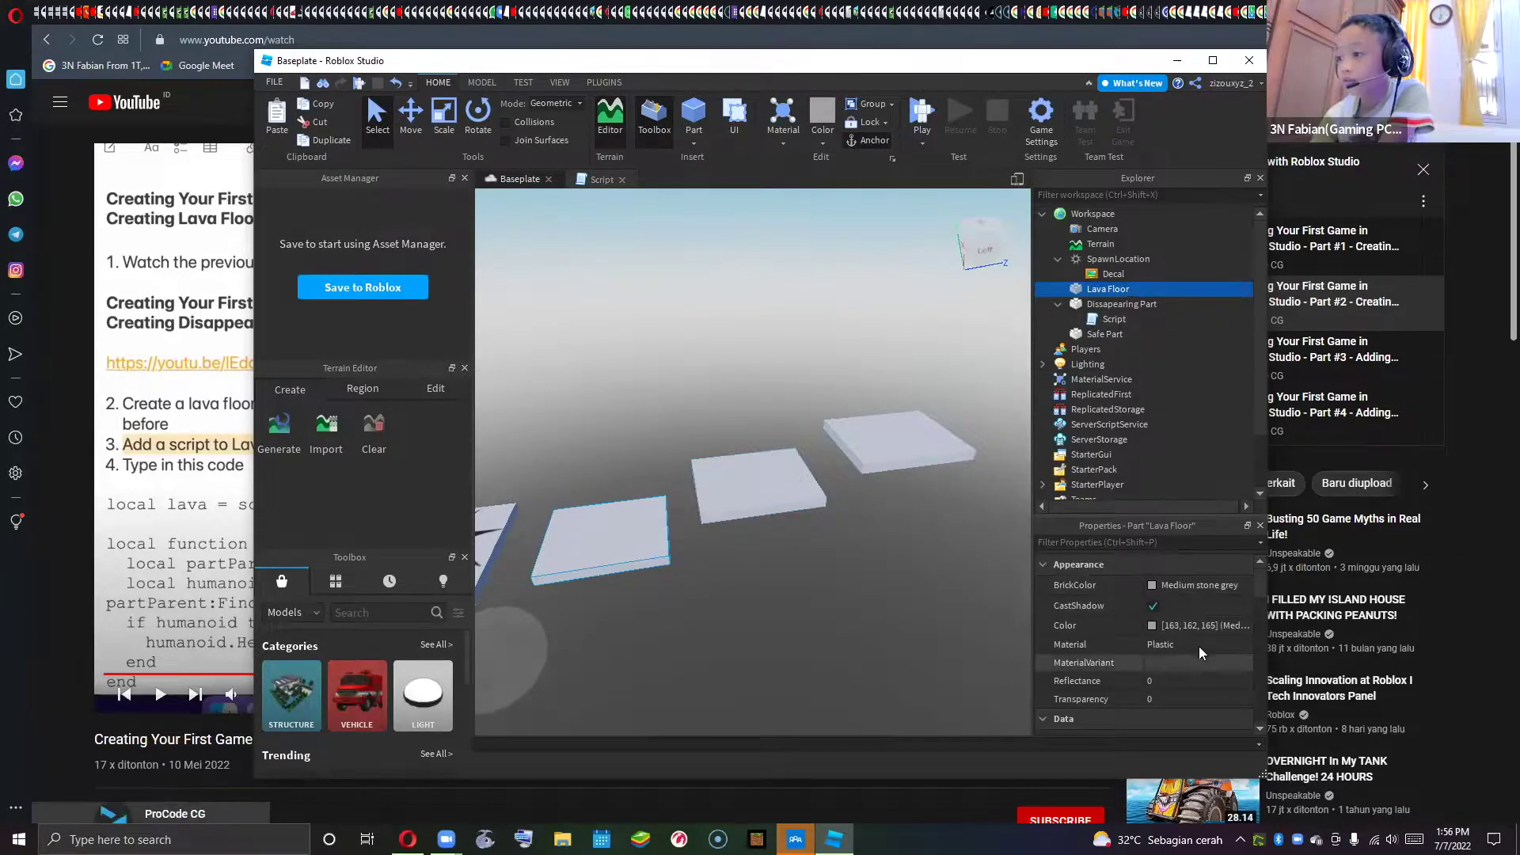
left_click(1151, 626)
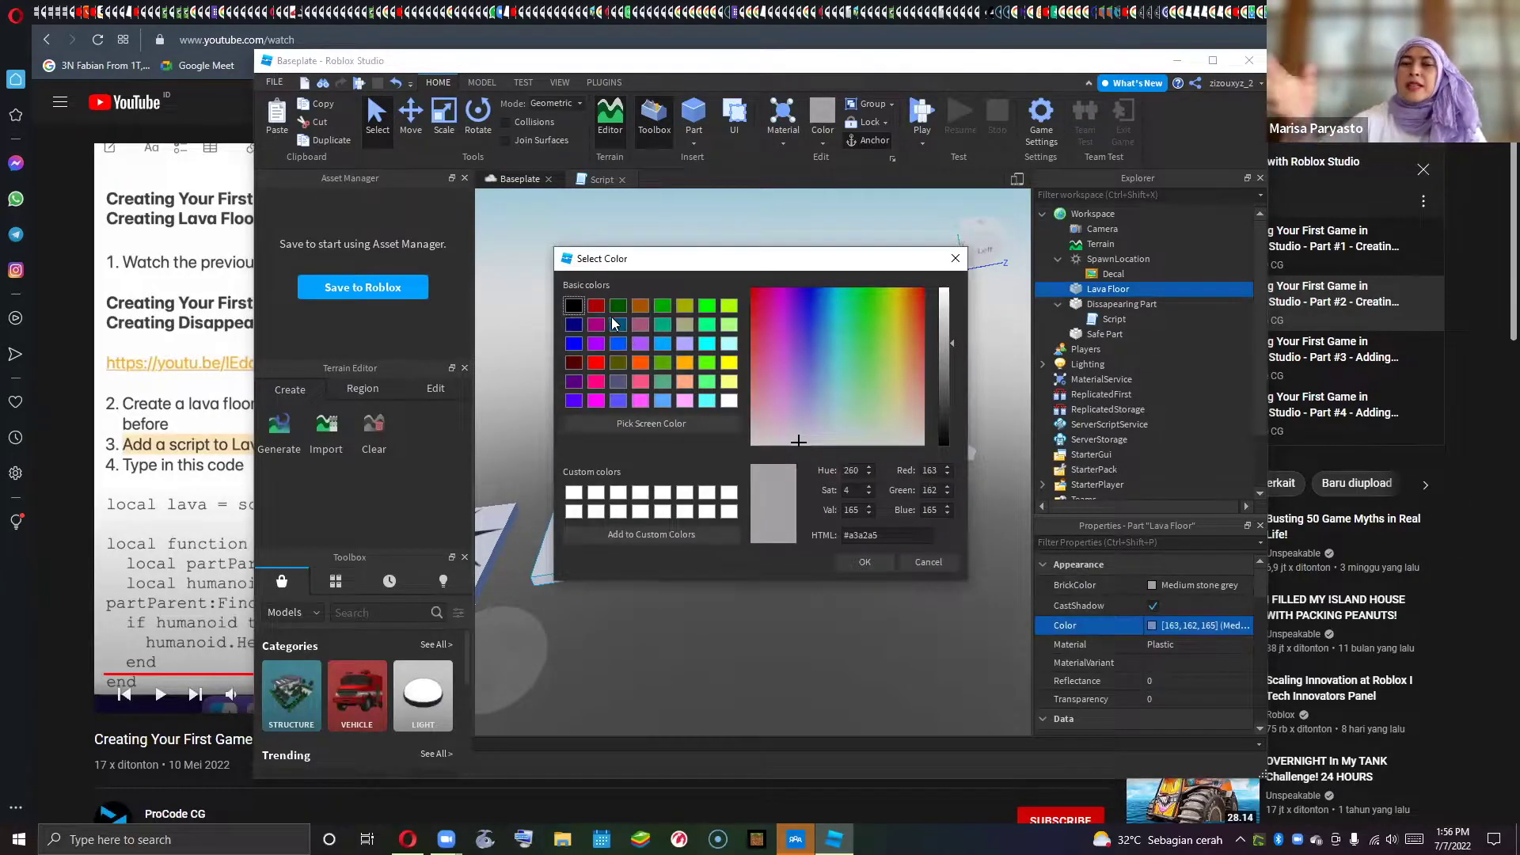
left_click(595, 363)
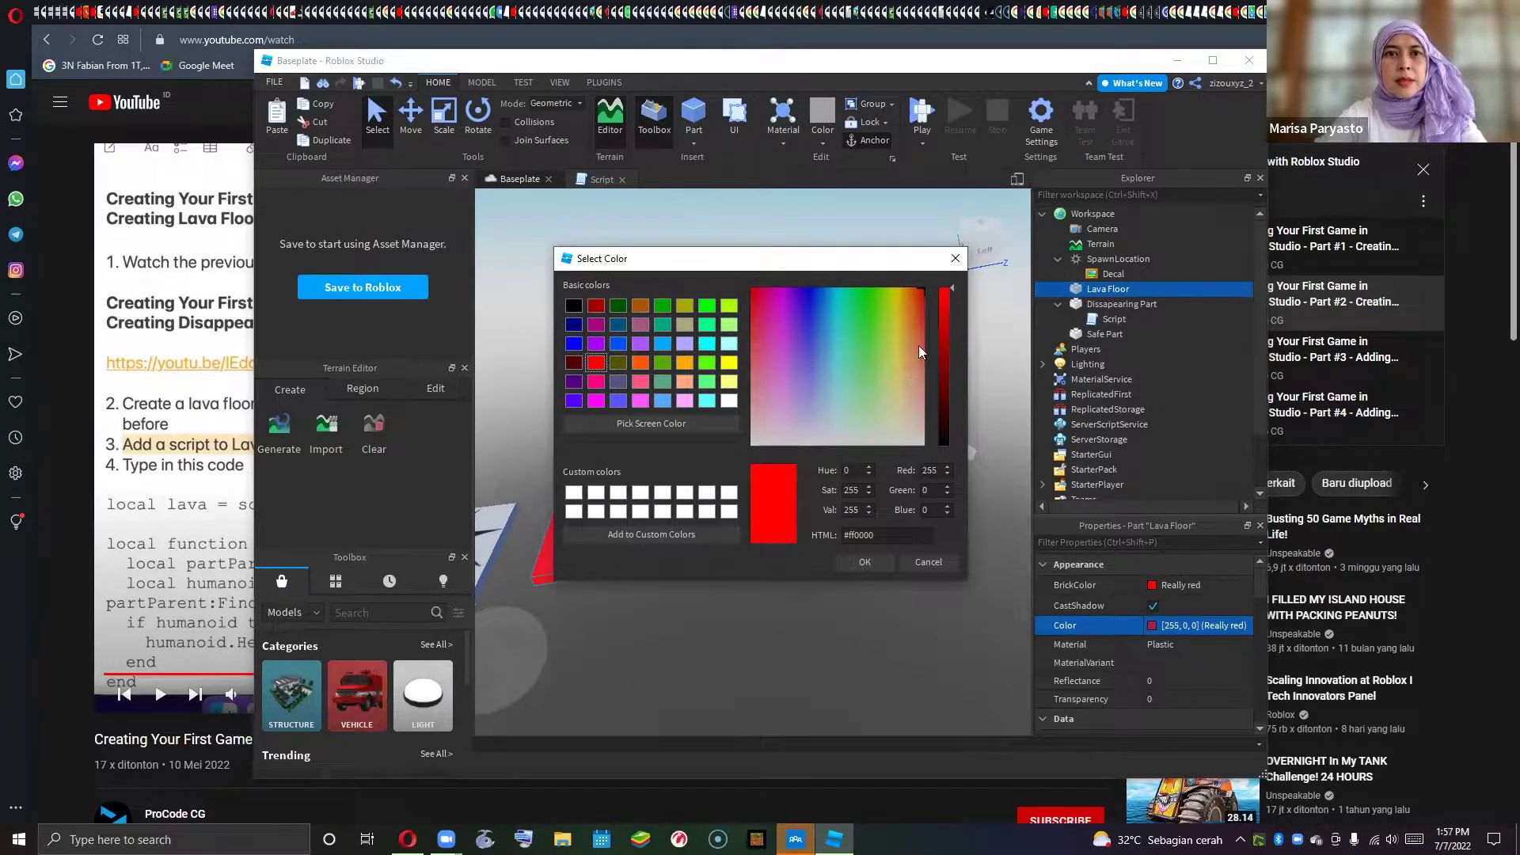
left_click(866, 560)
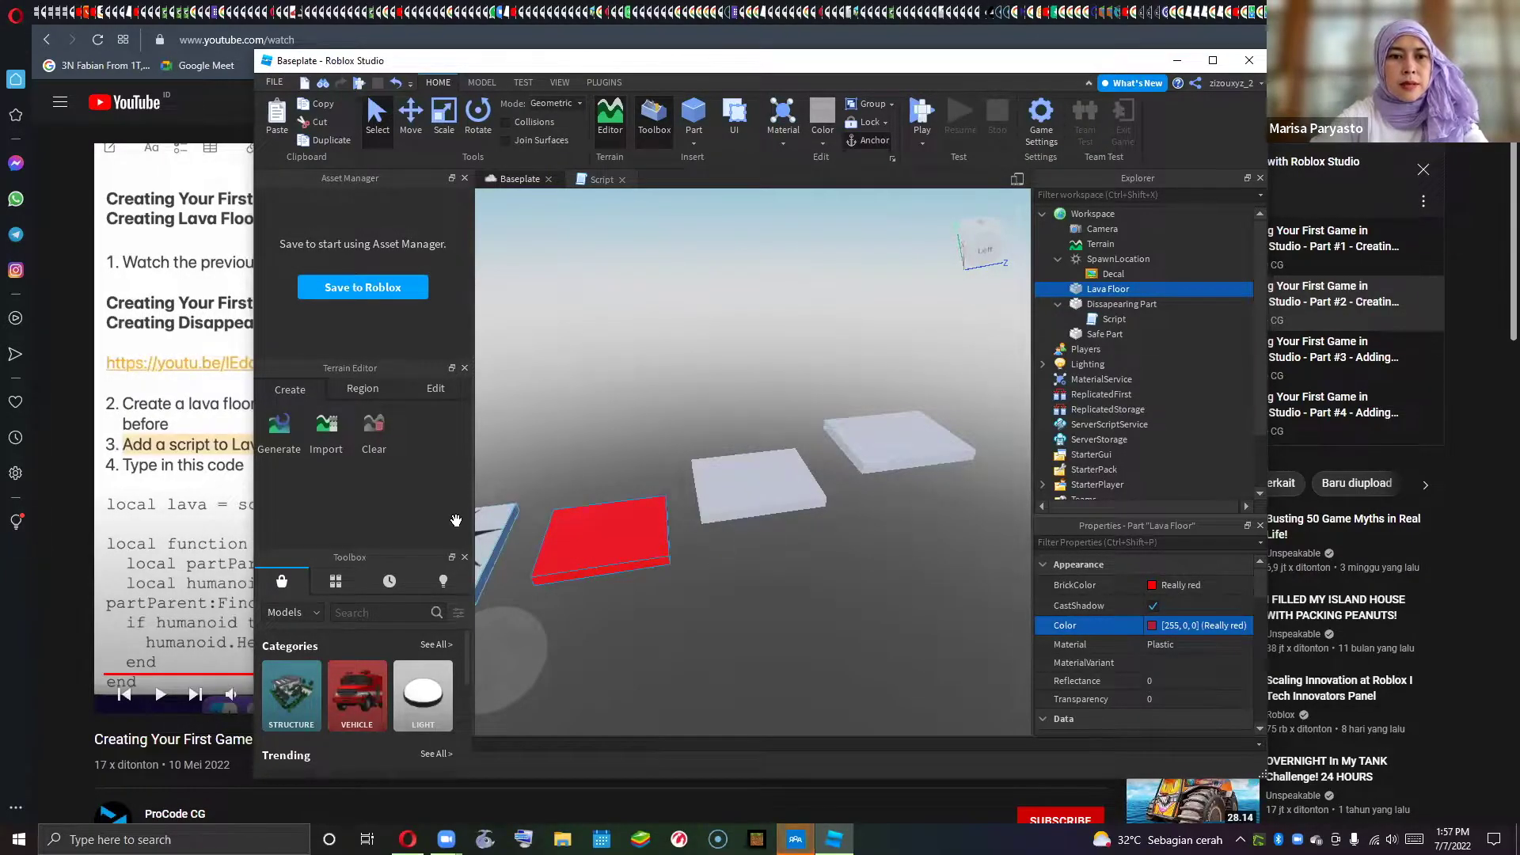
- Switch to the YouTube tutorial, view the KillPlayer script's code in Part #2, pause it and return to Roblox Studio
left_click(197, 456)
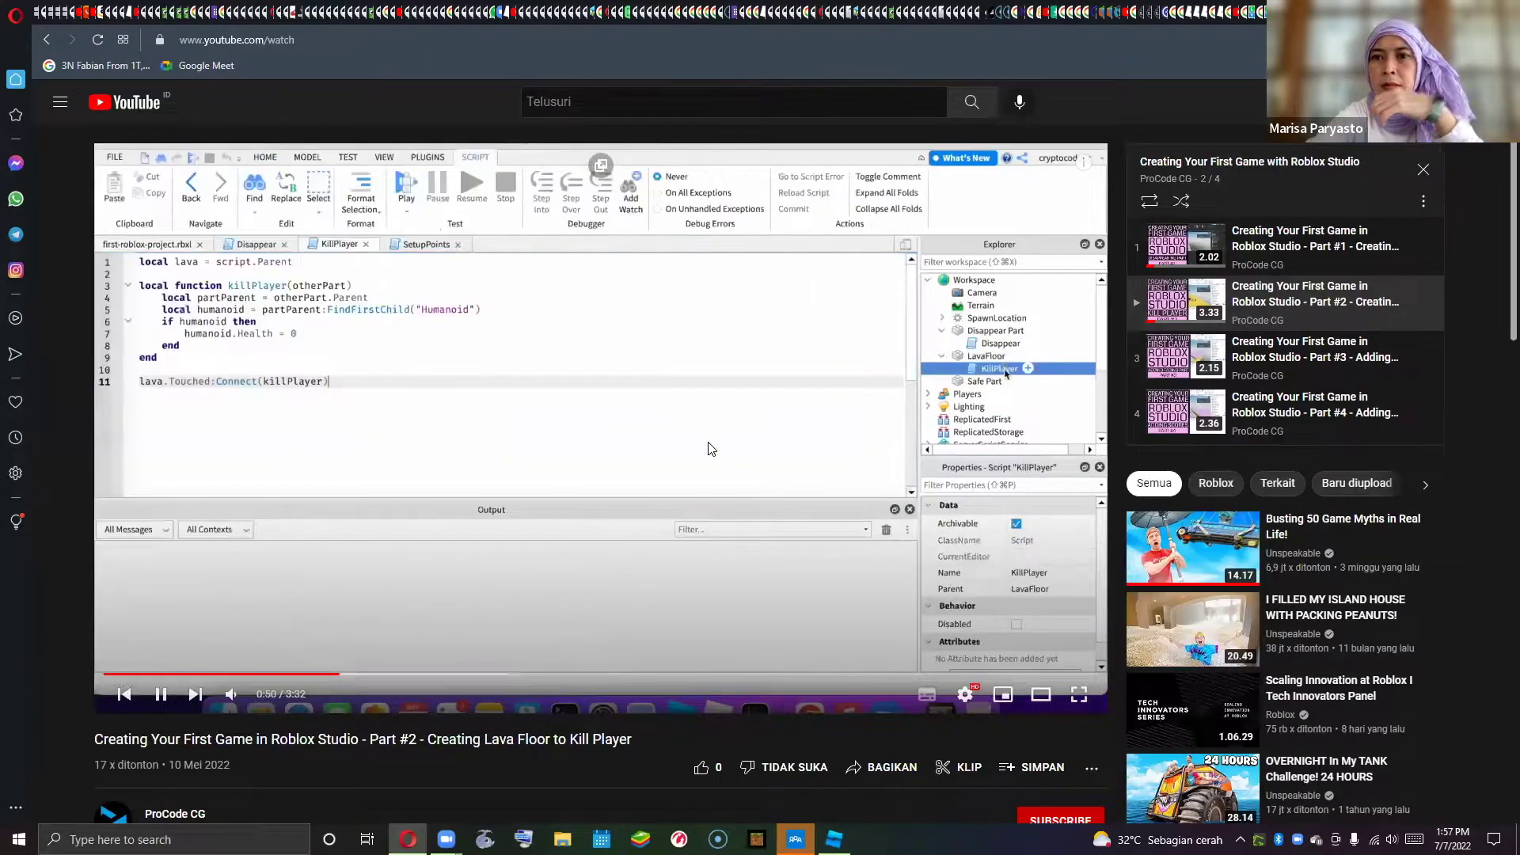
left_click(708, 442)
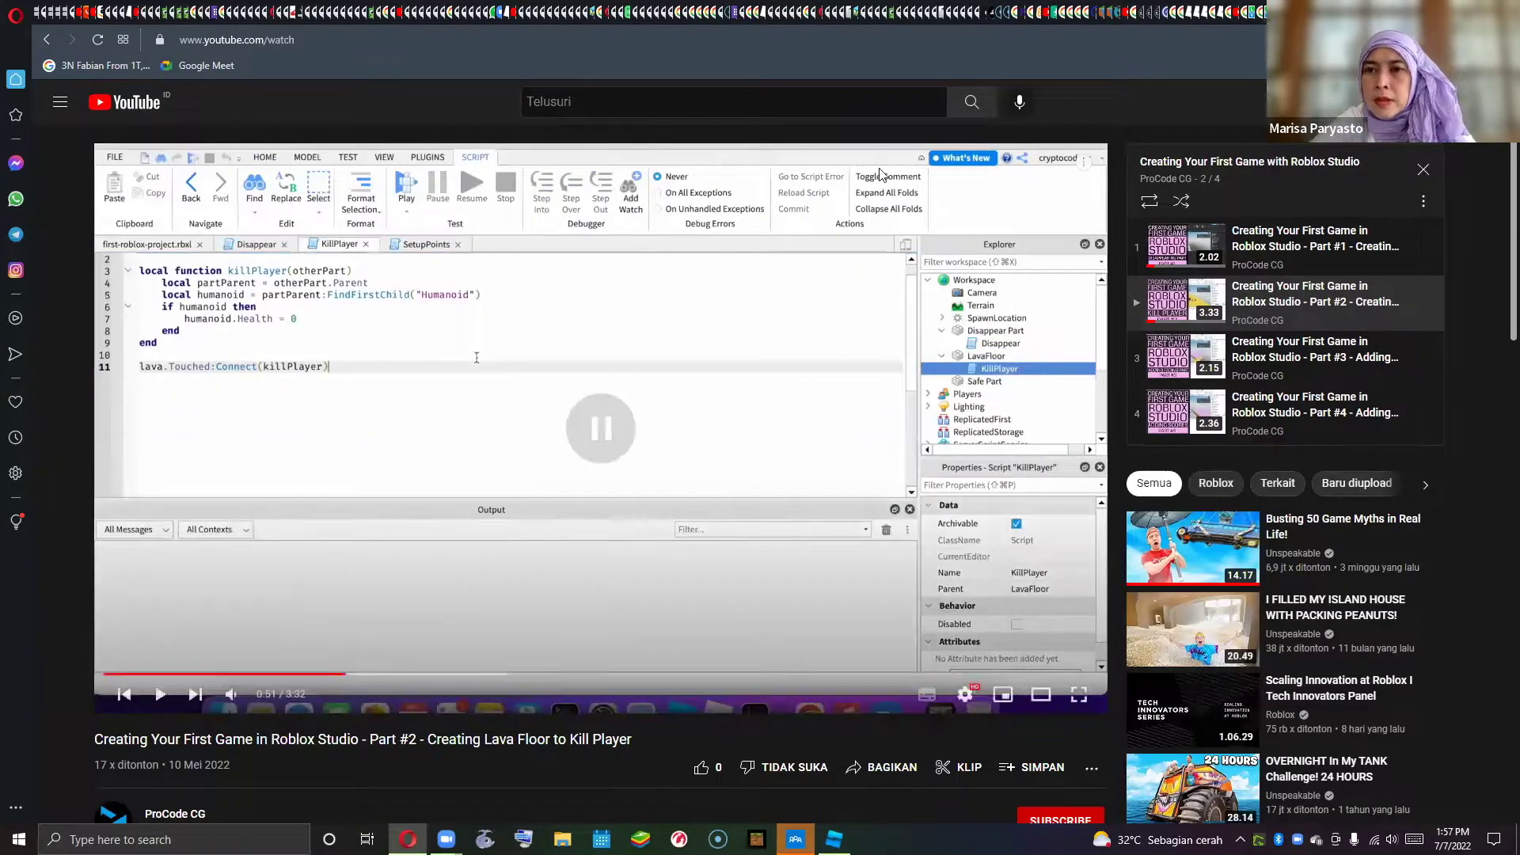
left_click(1039, 70)
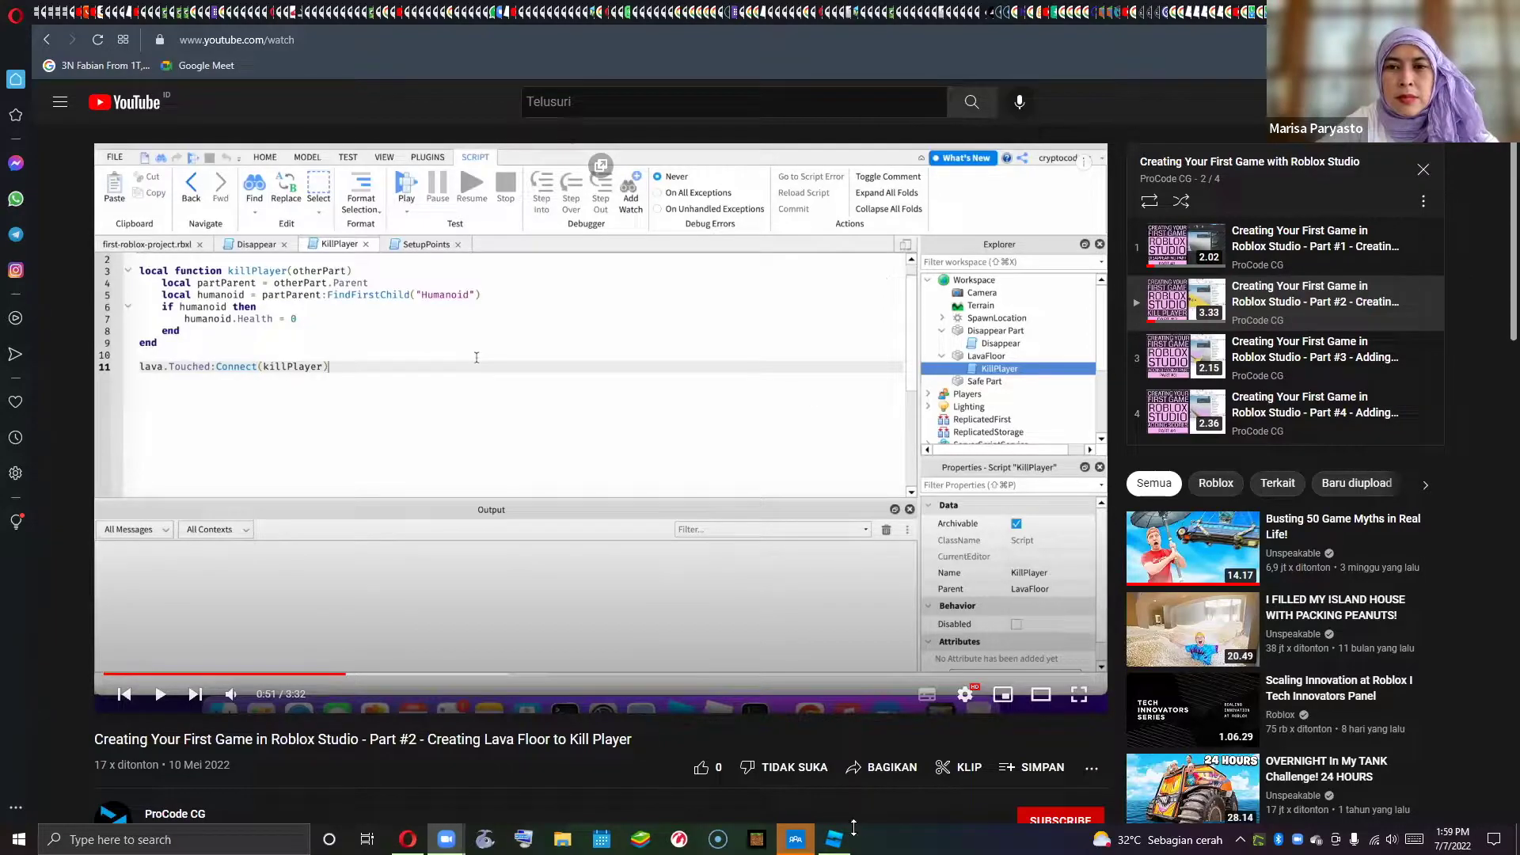
mouse_move(833, 839)
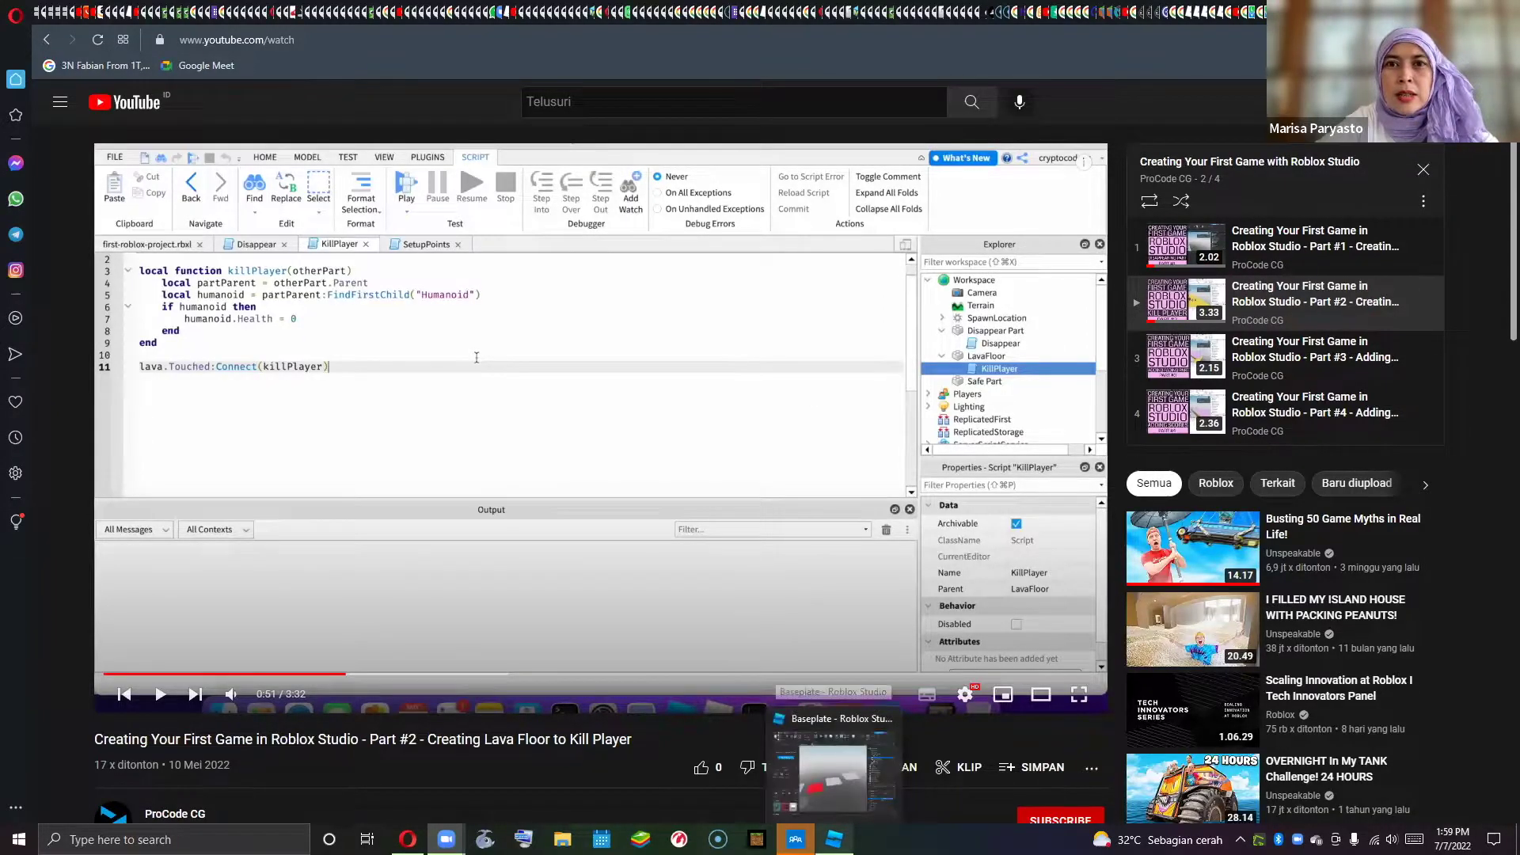
left_click(835, 760)
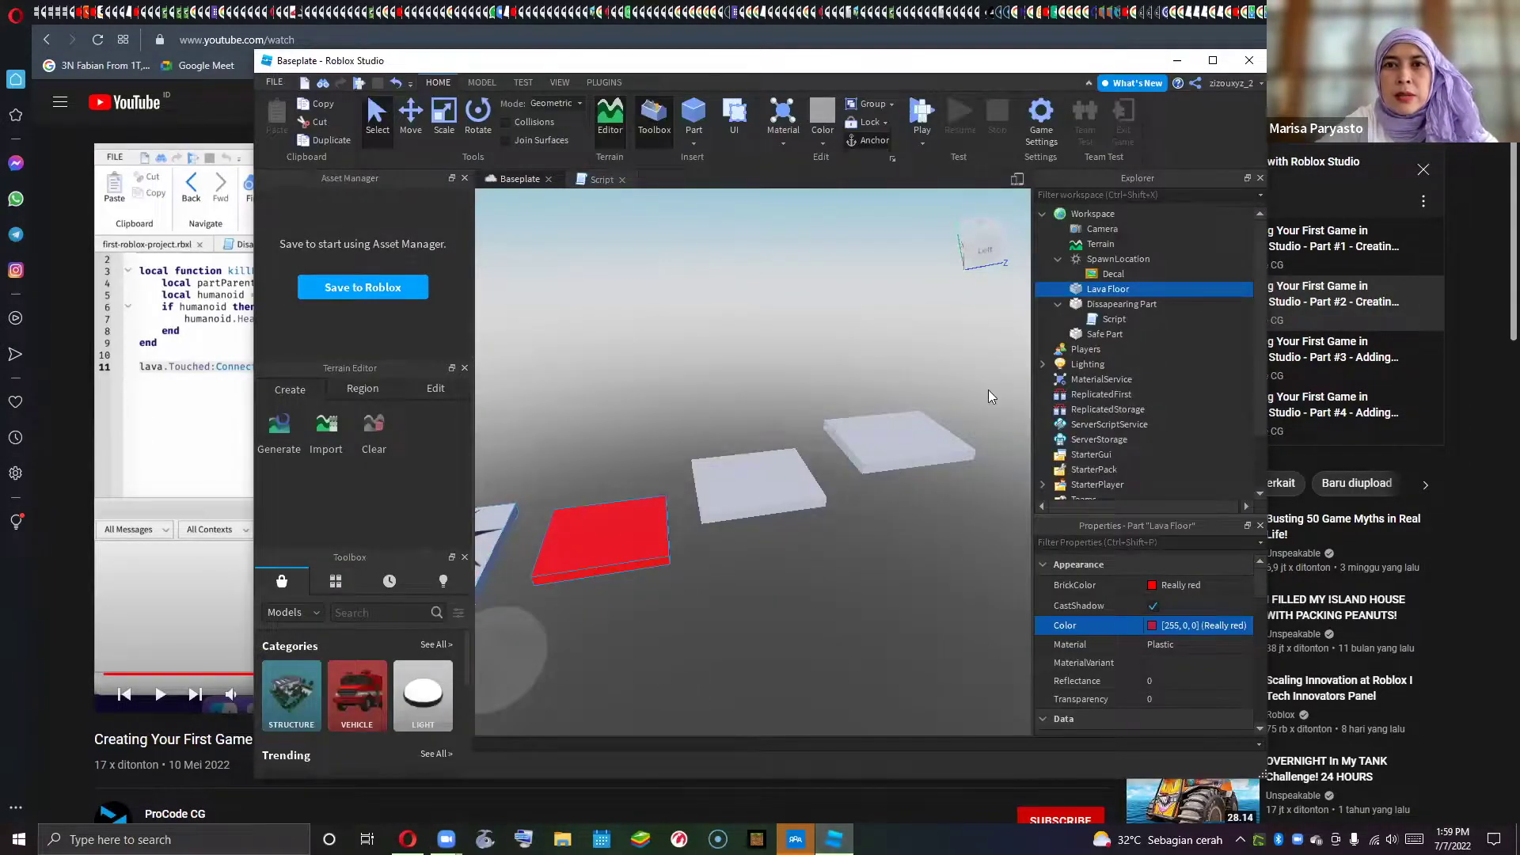
- Insert a Script into the Lava Floor part
mouse_move(1106, 291)
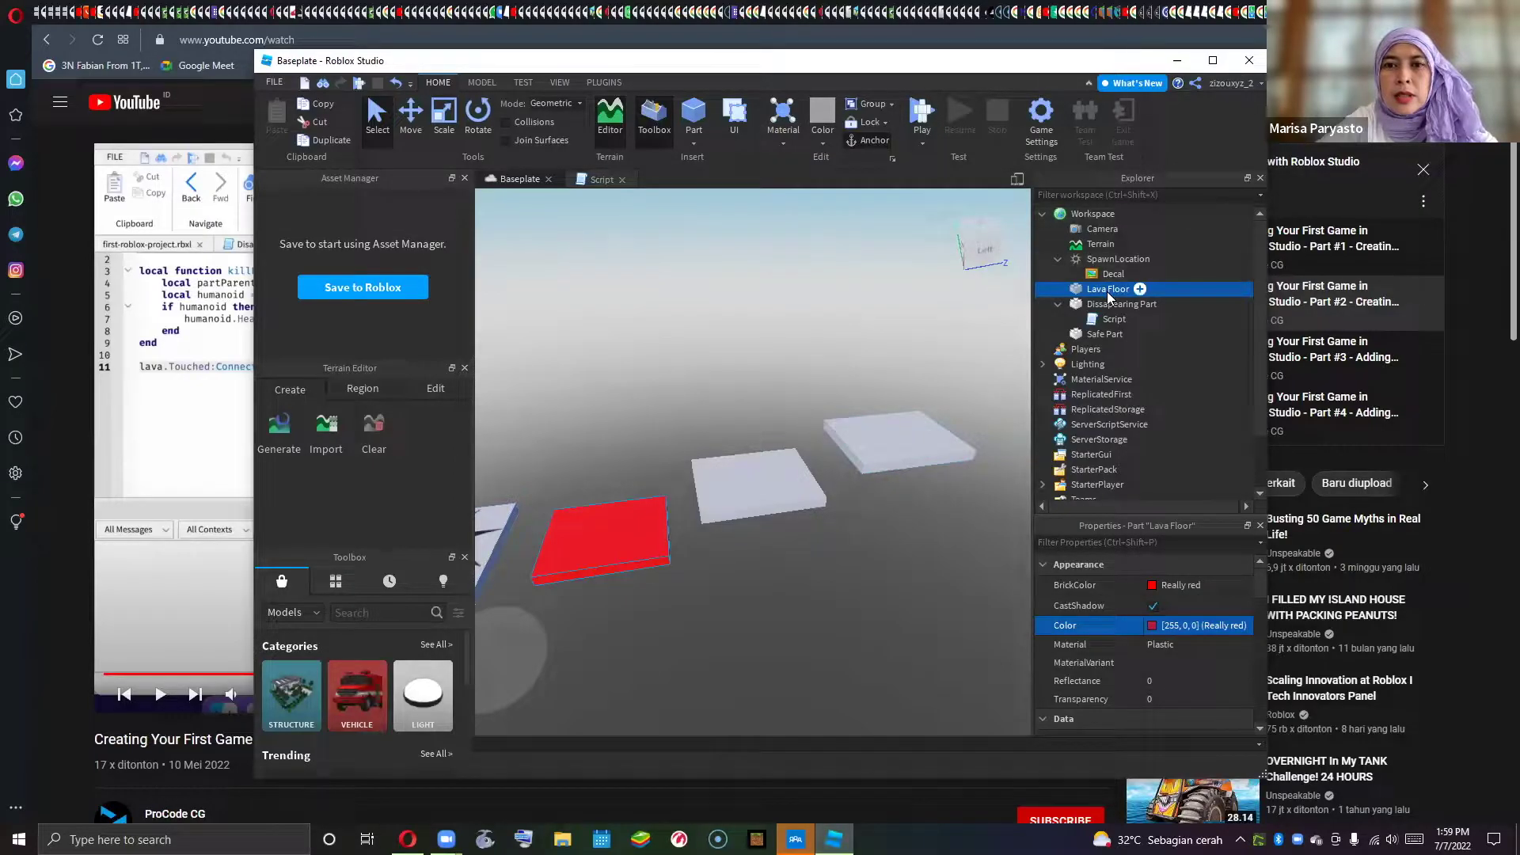
right_click(1107, 291)
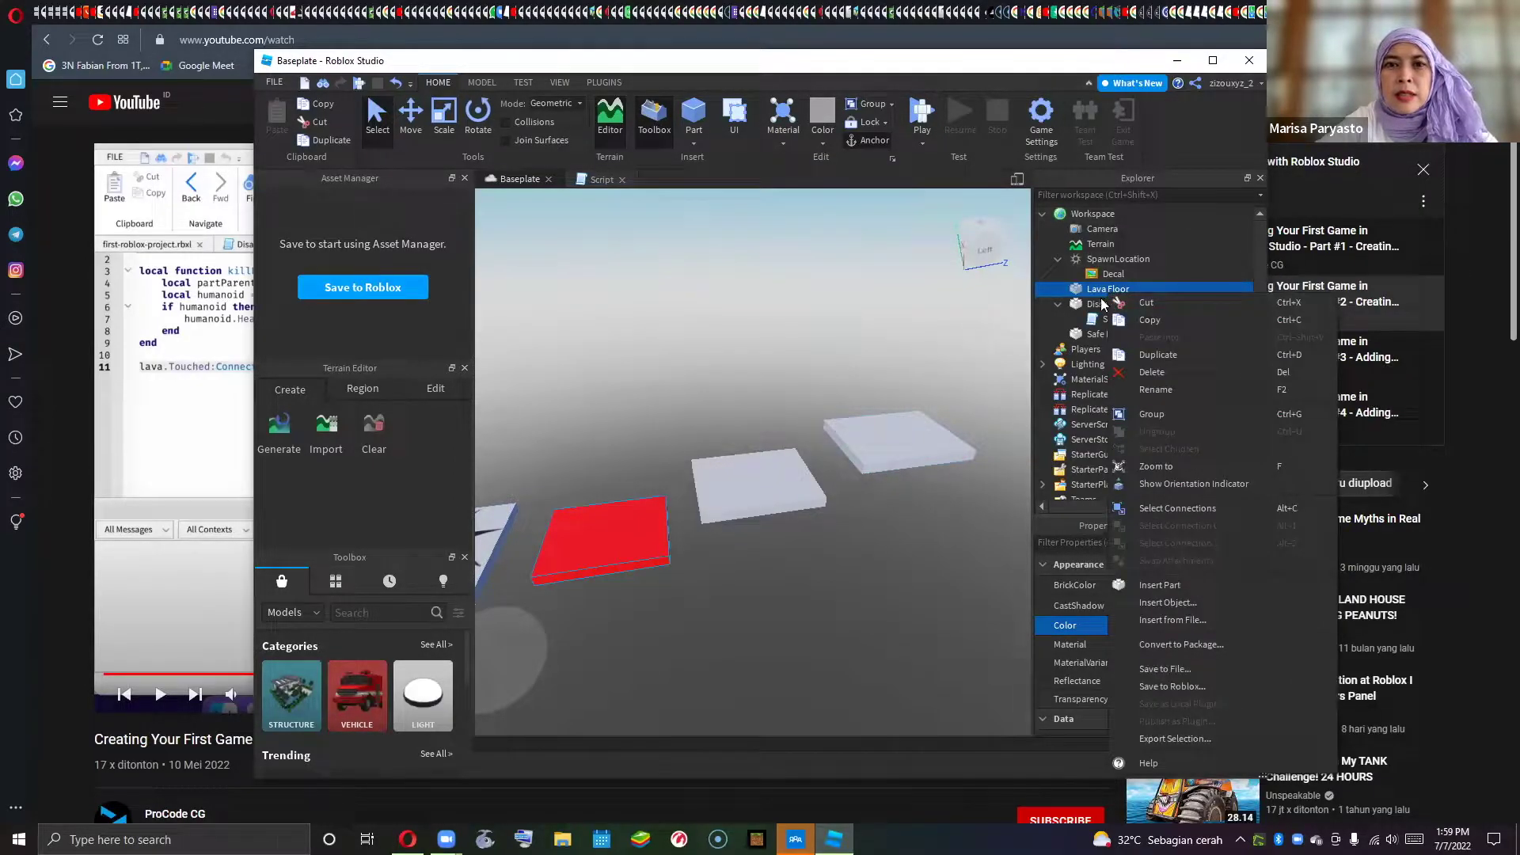
left_click(1138, 290)
left_click(1140, 288)
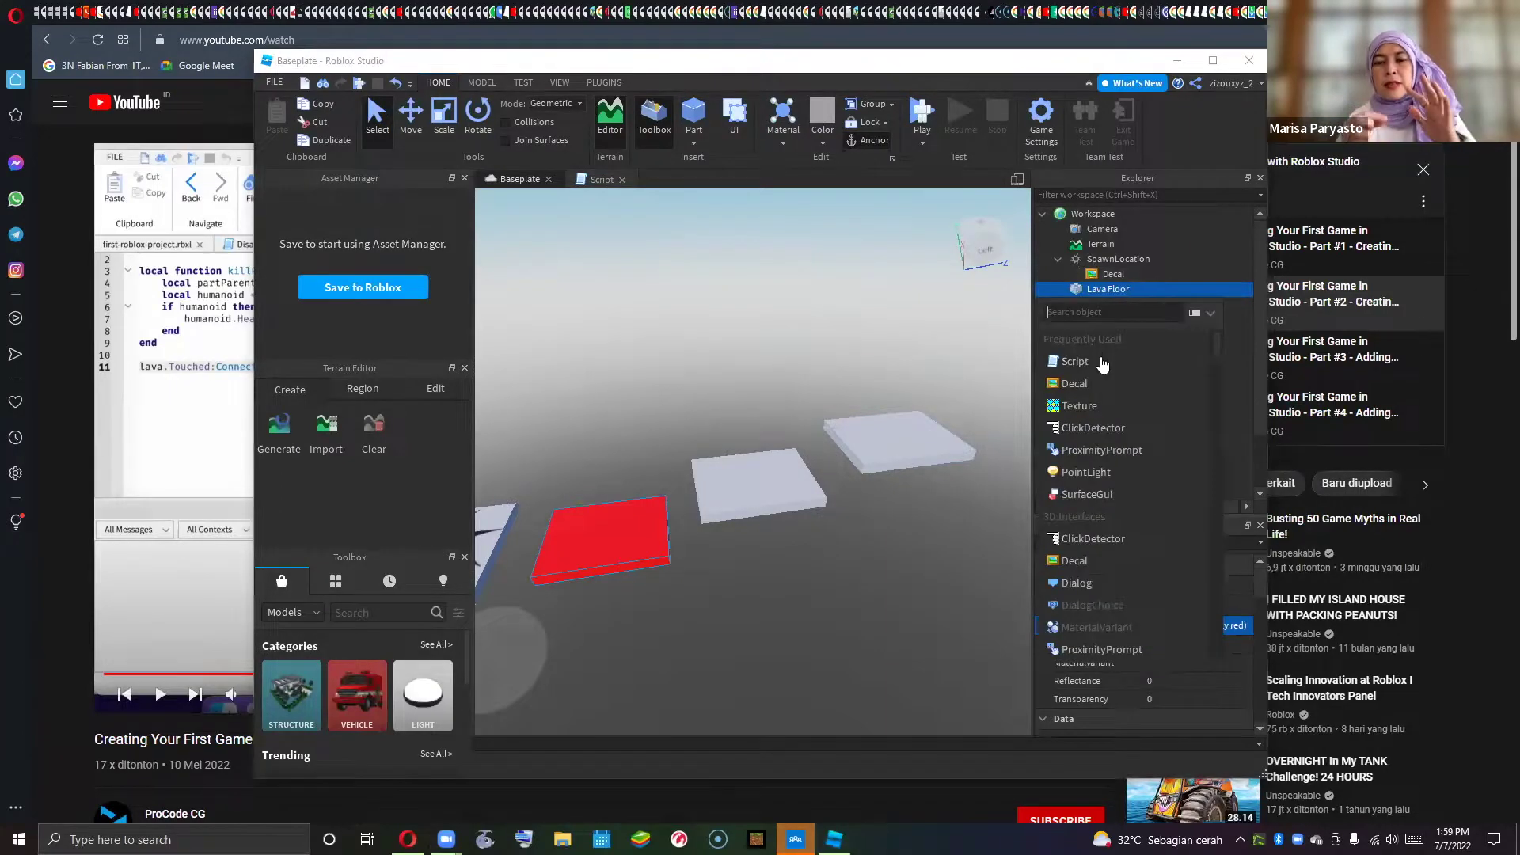
left_click(1100, 361)
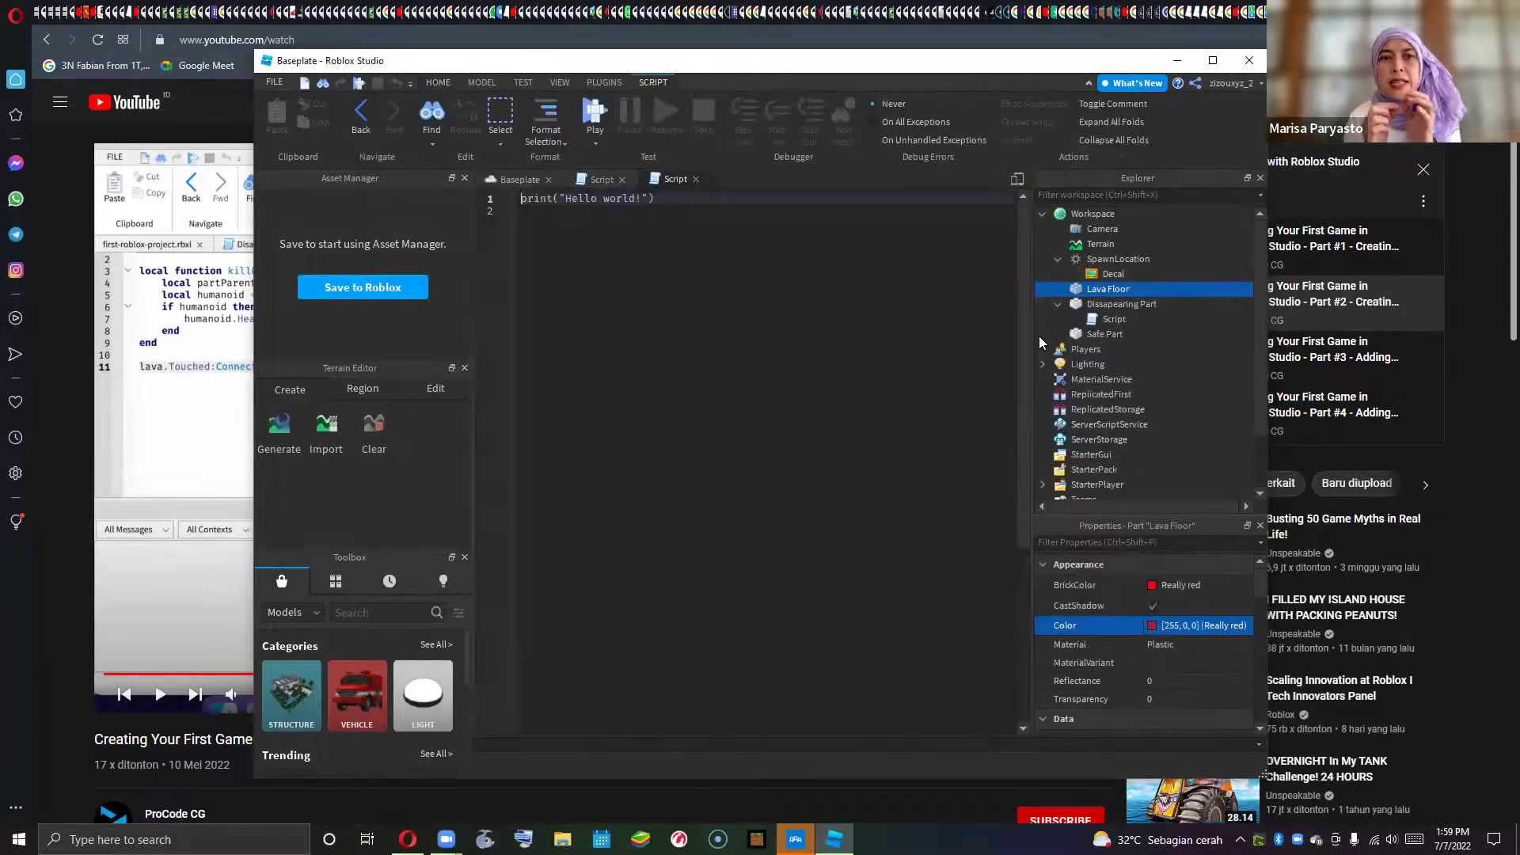
- Replace the Lava Floor script's default print line with the copied killPlayer code, including the lava.Touched:Connect(killPlayer) call
left_click(838, 200)
key("BackSpace")
key("BackSpace")
key("BackSpace")
key("BackSpace")
key("BackSpace")
key("BackSpace")
key("BackSpace")
key("BackSpace")
key("BackSpace")
key("BackSpace")
key("BackSpace")
key("BackSpace")
key("BackSpace")
key("BackSpace")
key("BackSpace")
key("BackSpace")
key("BackSpace")
key("BackSpace")
key("BackSpace")
key("BackSpace")
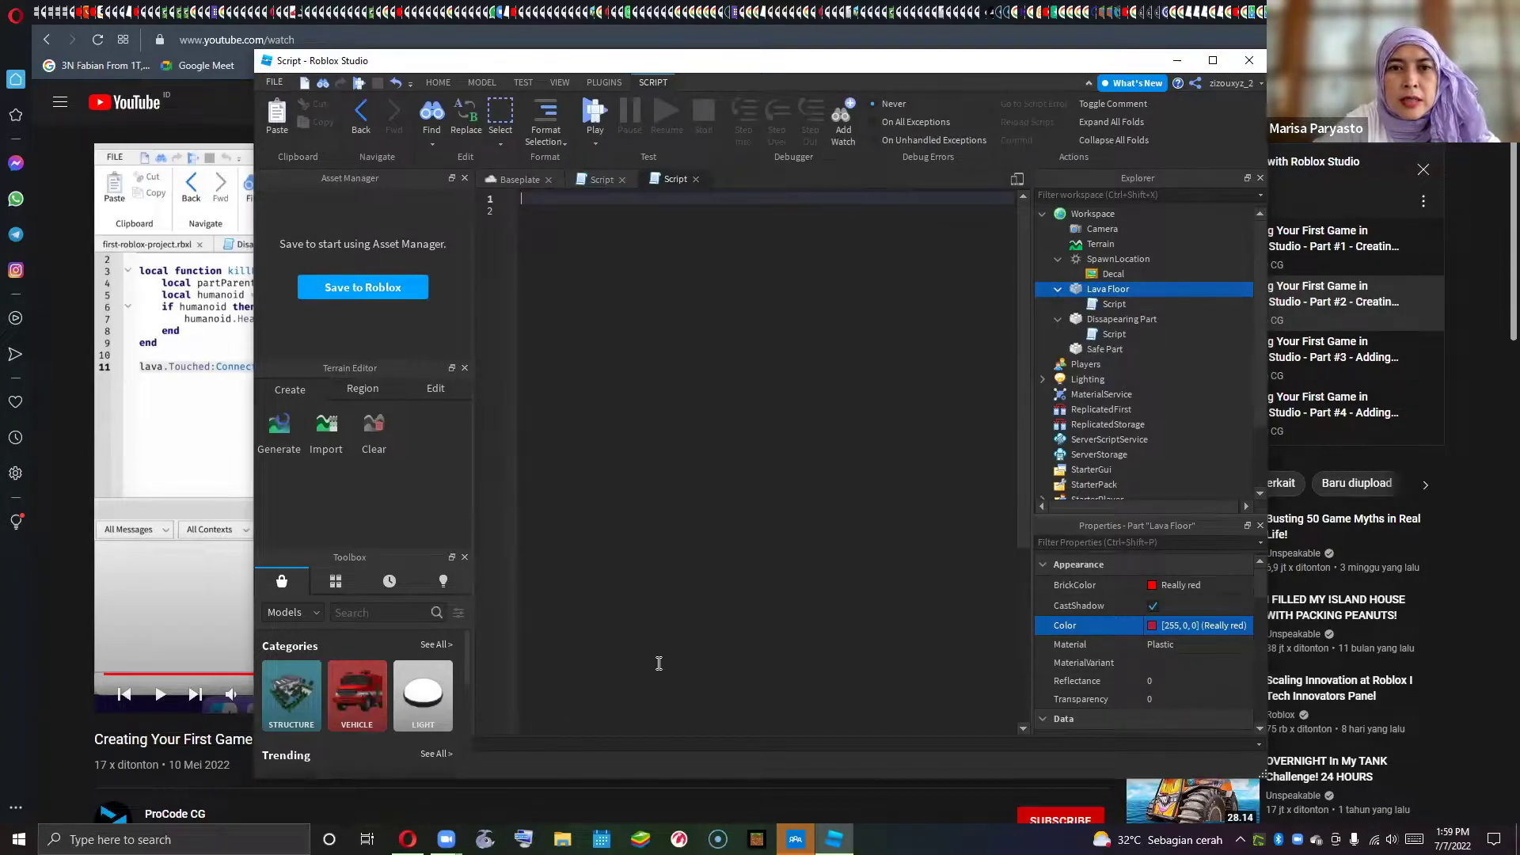
type("local lava = script.Parent  local function killPlayer(otherPart) \tlocal partParent = otherPart.Parent \tlocal humanoid = partParent:FindFirstChild(\"Humanoid\") \tif humanoid then \t\thumanoid.Health = 0 \tend end  lava.Touched:Connect(killPlayer)")
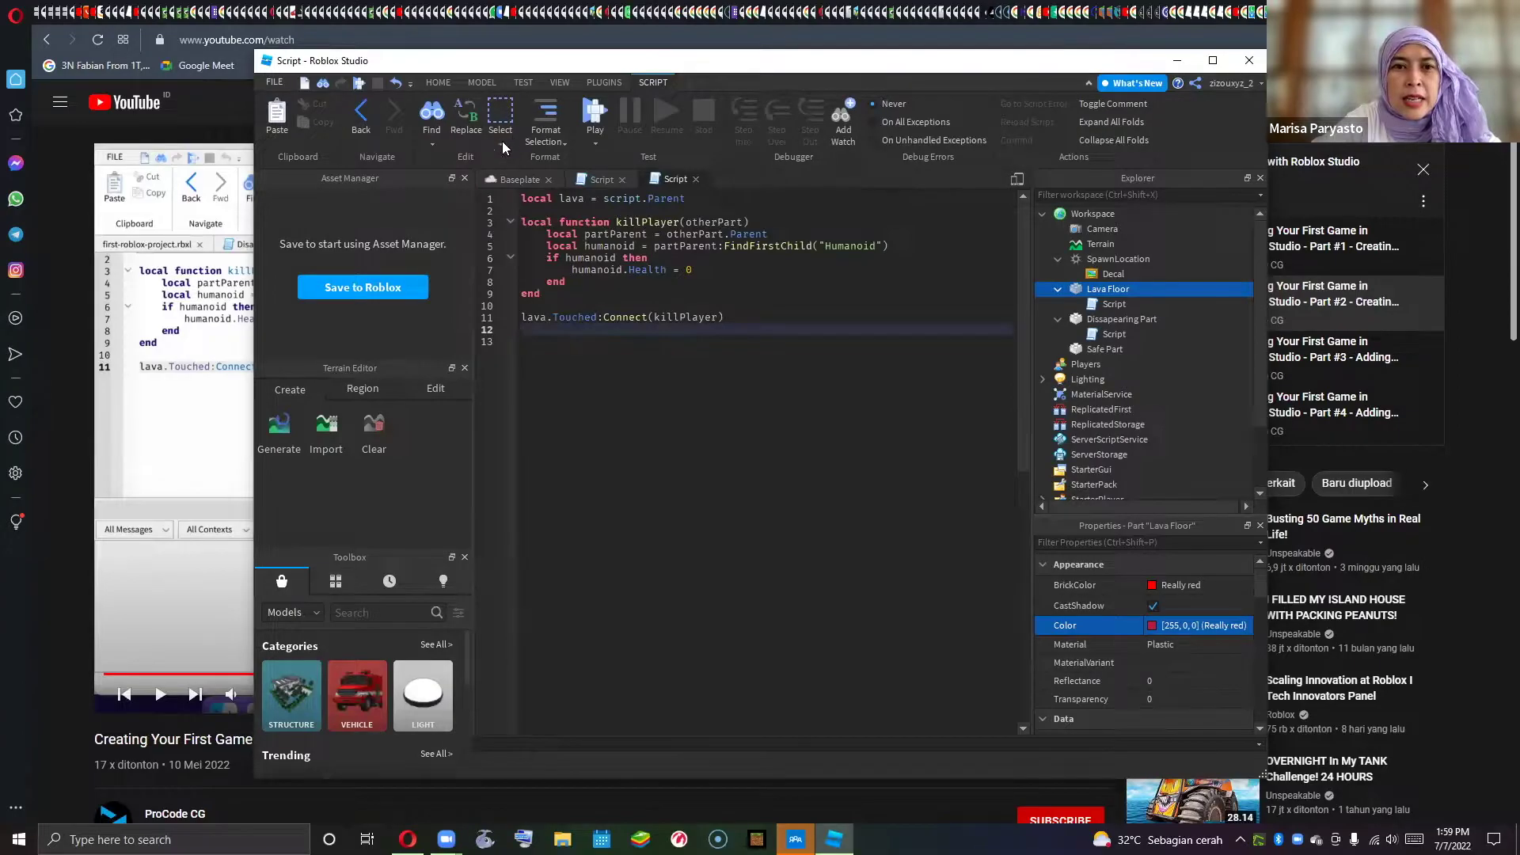
key("Down")
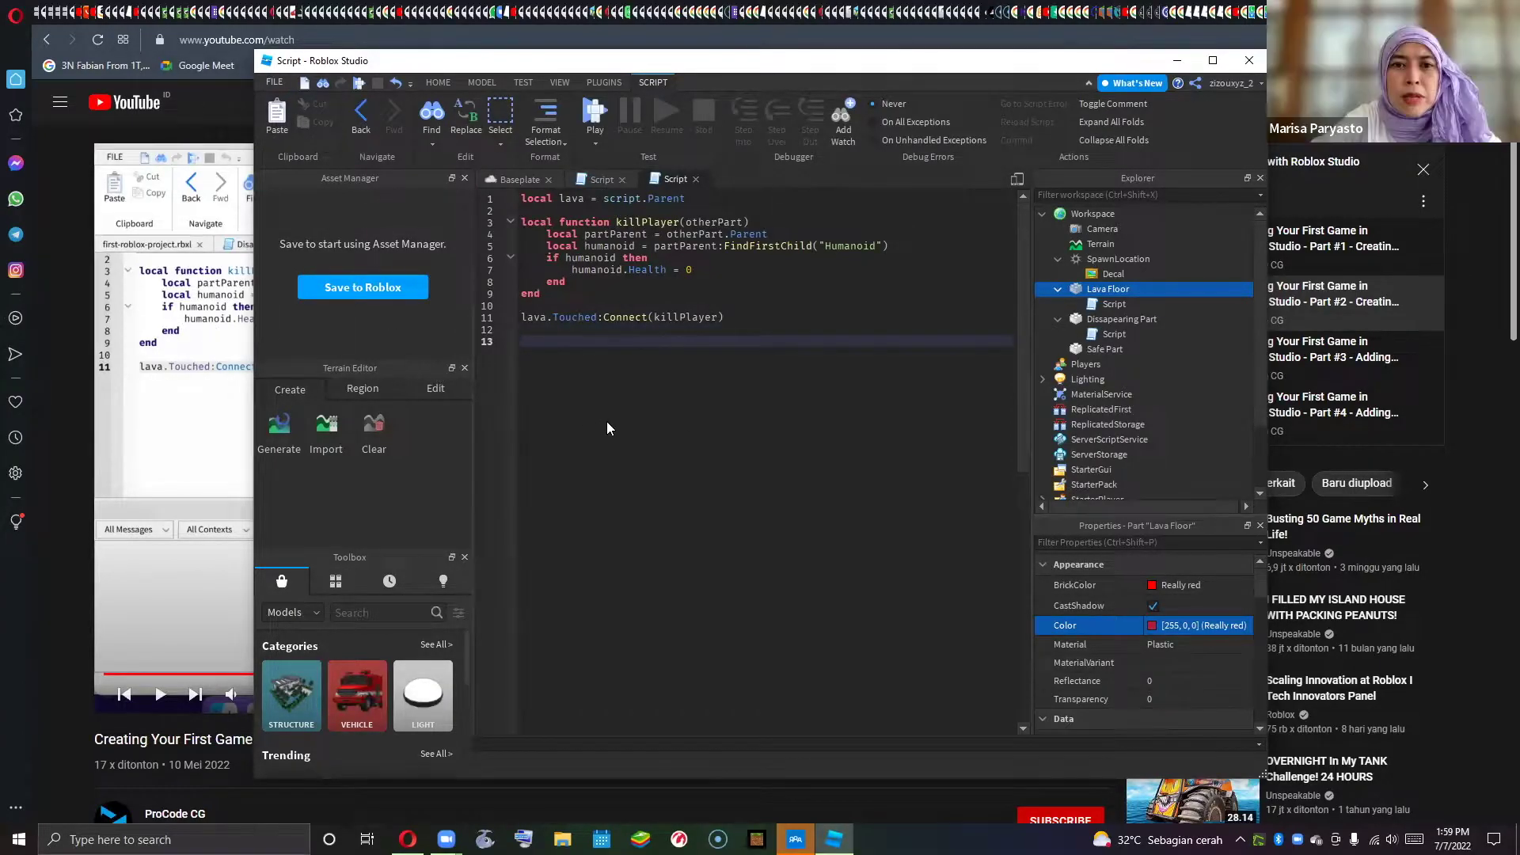
- Switch to YouTube, watch Part #2 up to the instruction to play the game, pause it and return to Roblox Studio
key("alt+Tab")
left_click(833, 456)
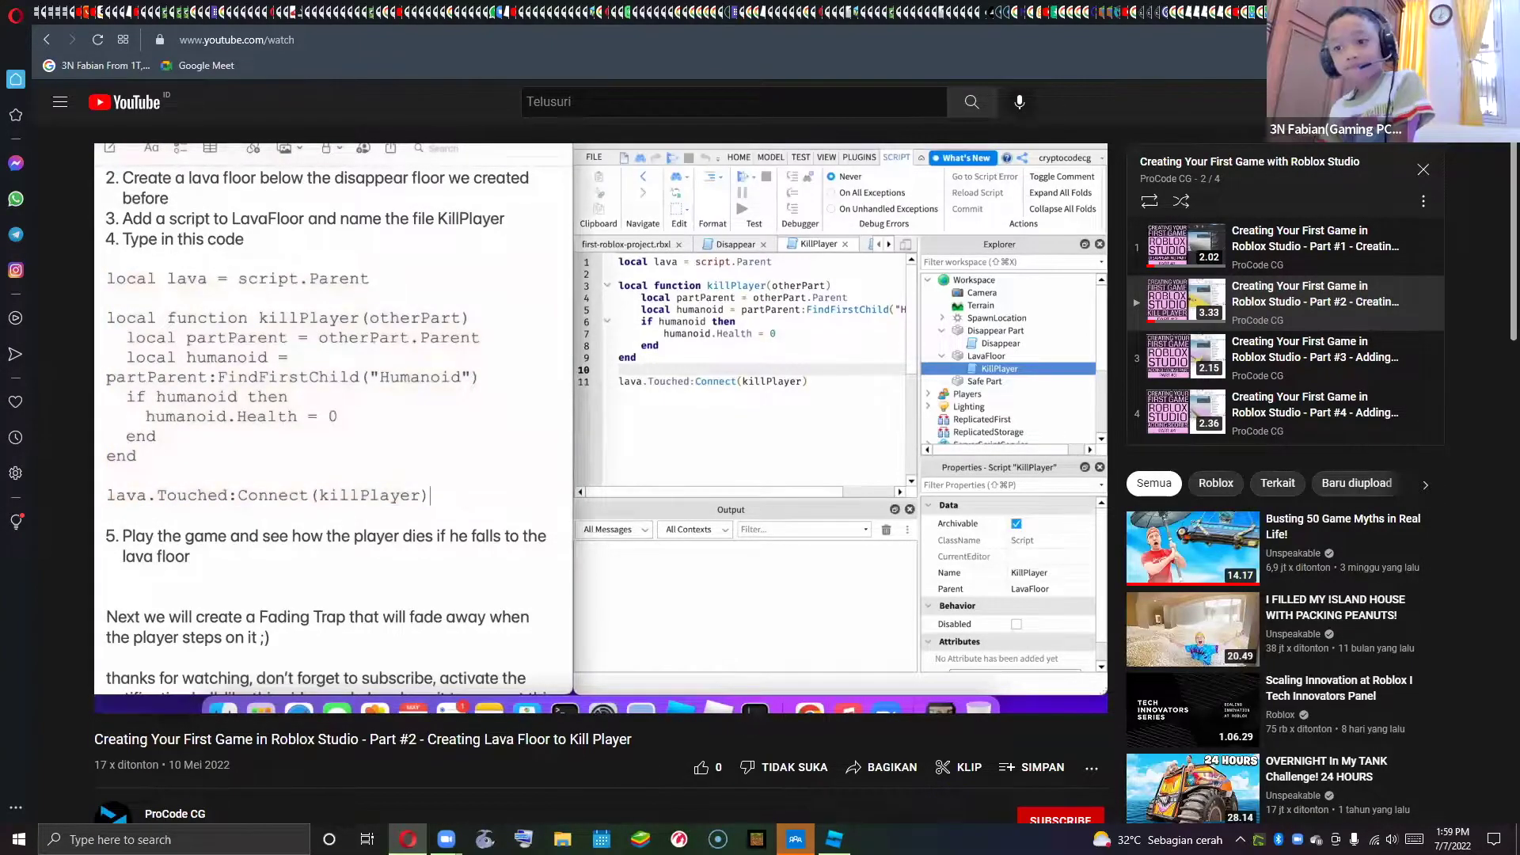
left_click(834, 463)
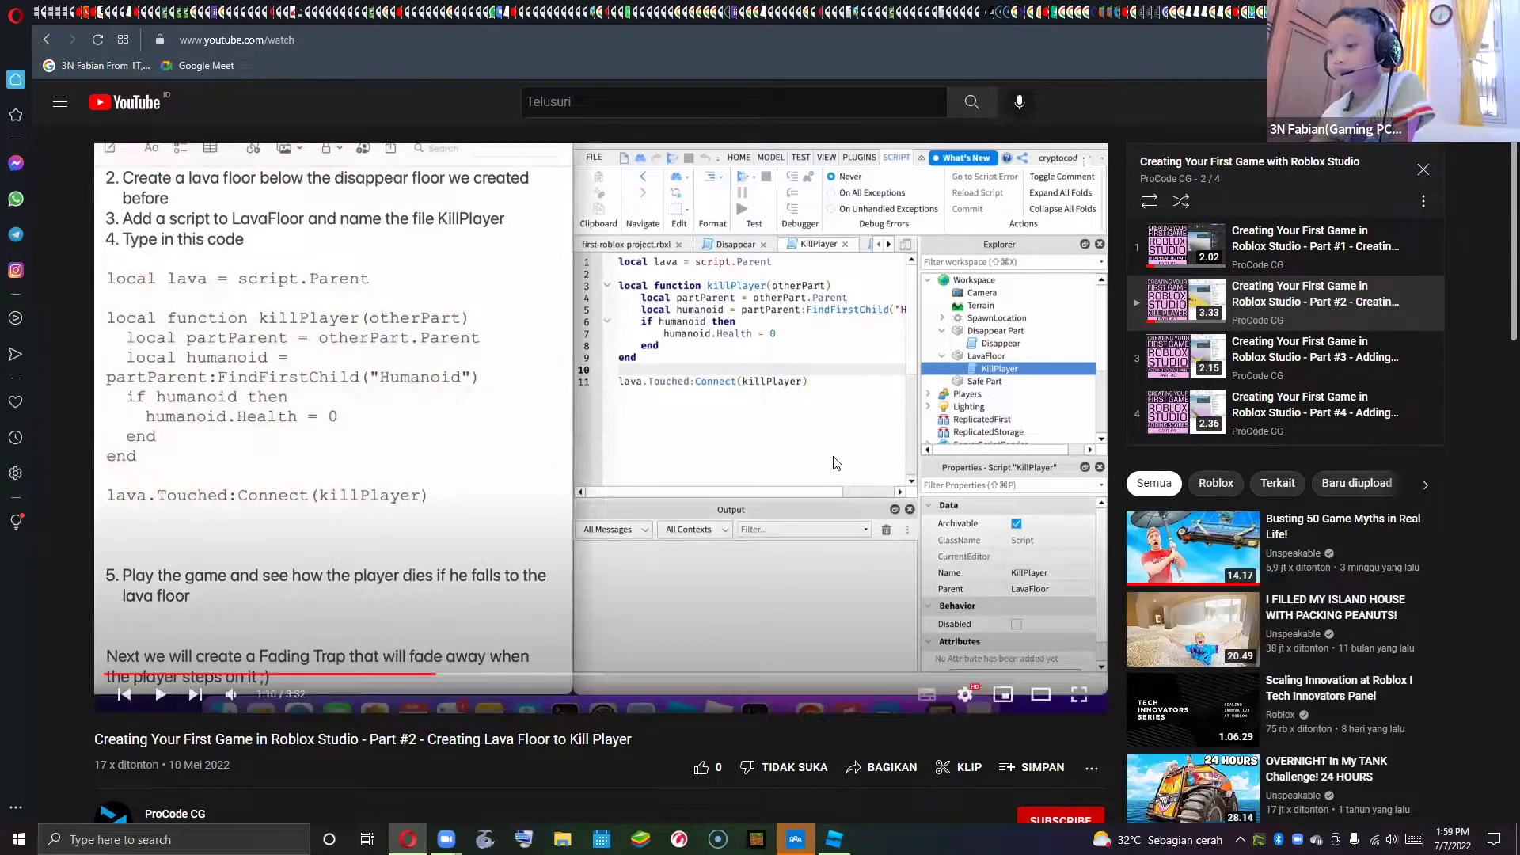
left_click(834, 839)
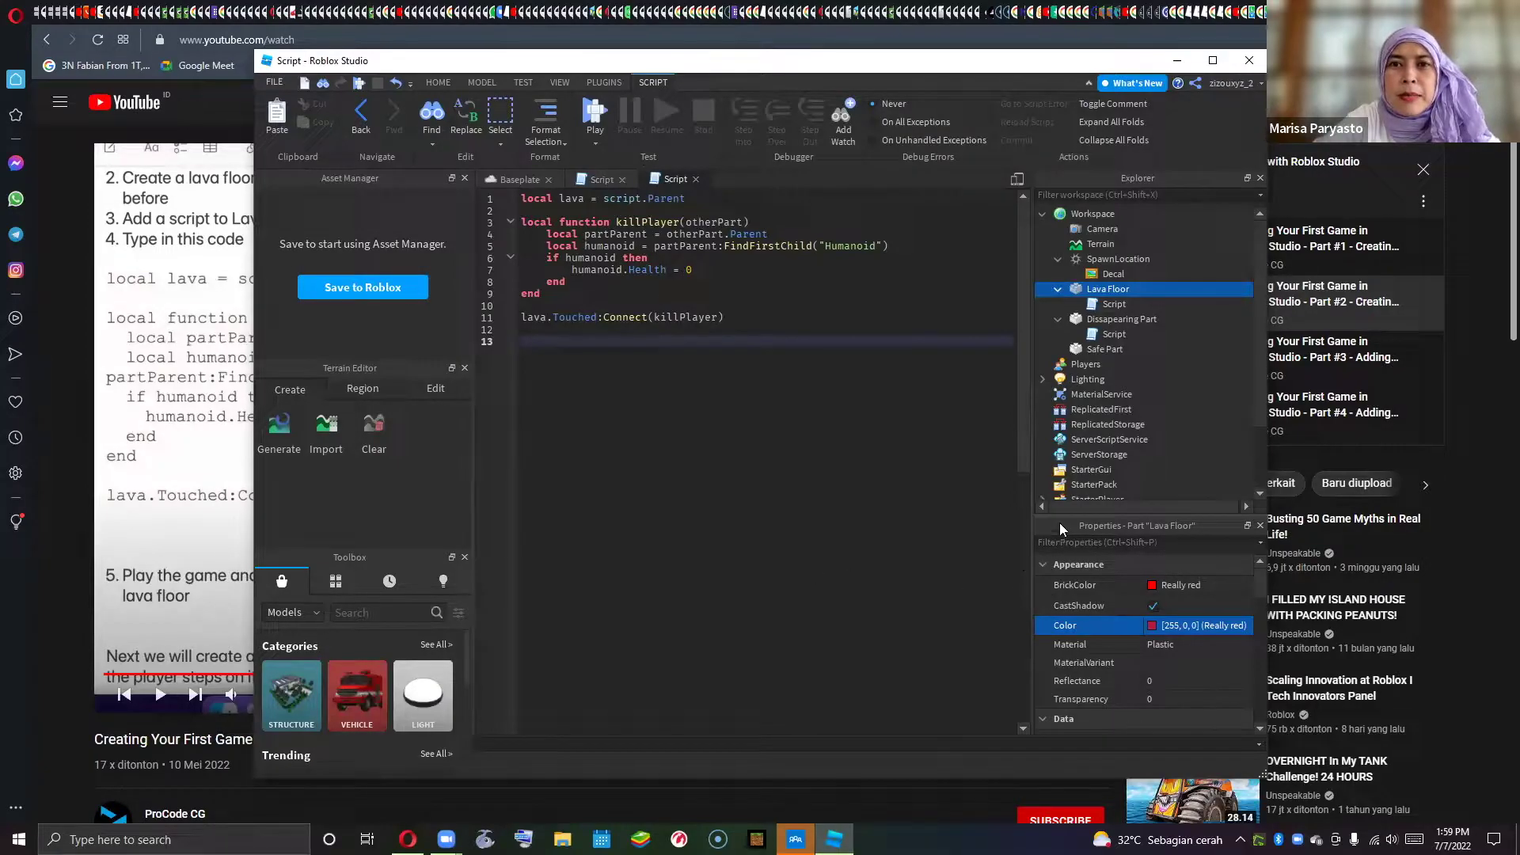
- Playtest the game, walking the character from the spawn onto the red lava floor, and stop the test
left_click(1106, 212)
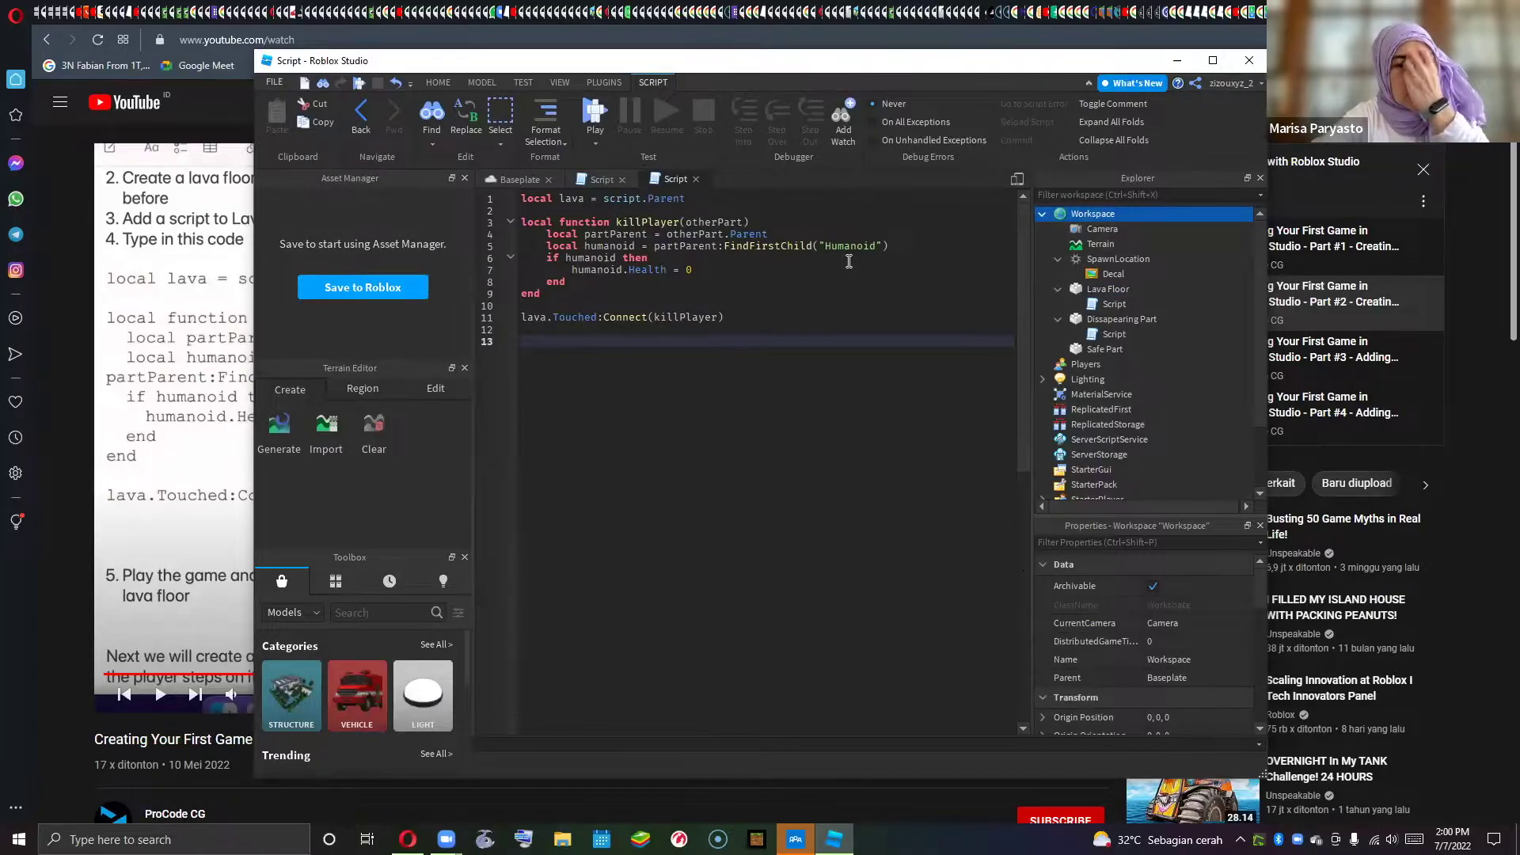
left_click(595, 127)
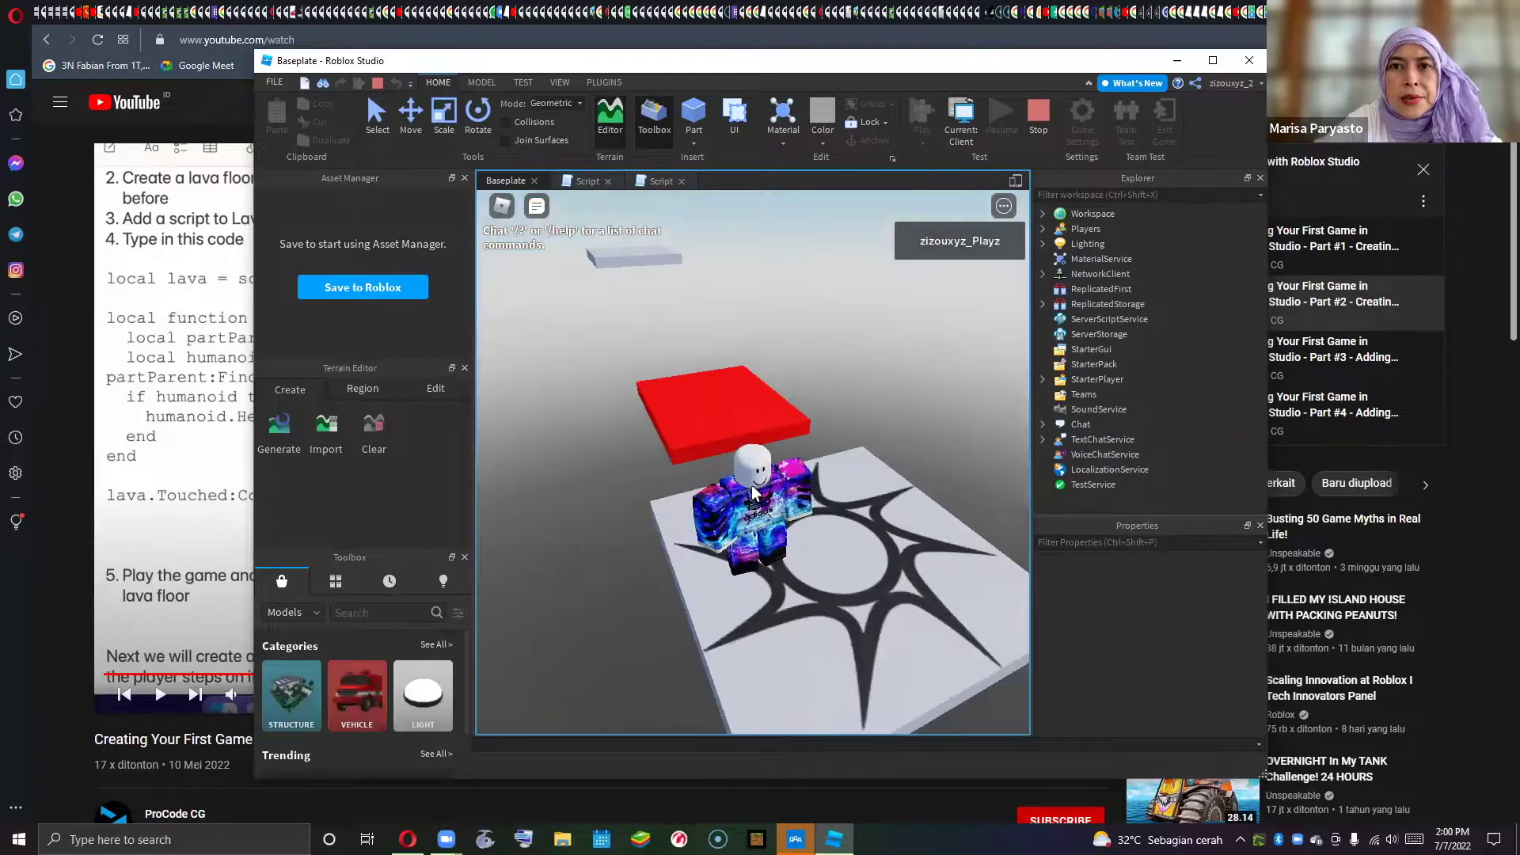
key("Left")
key("d")
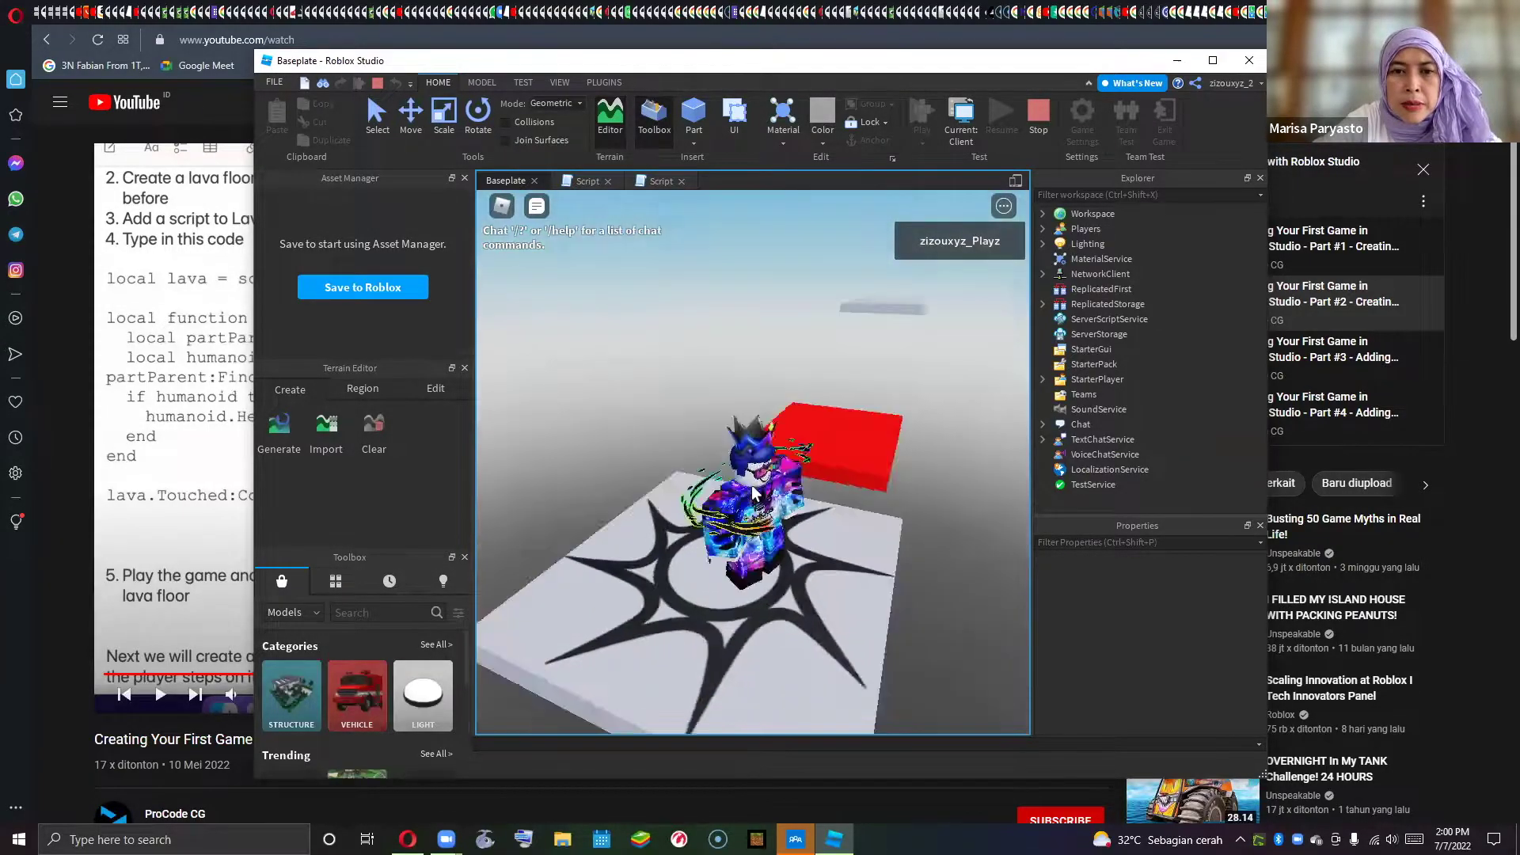
key("w")
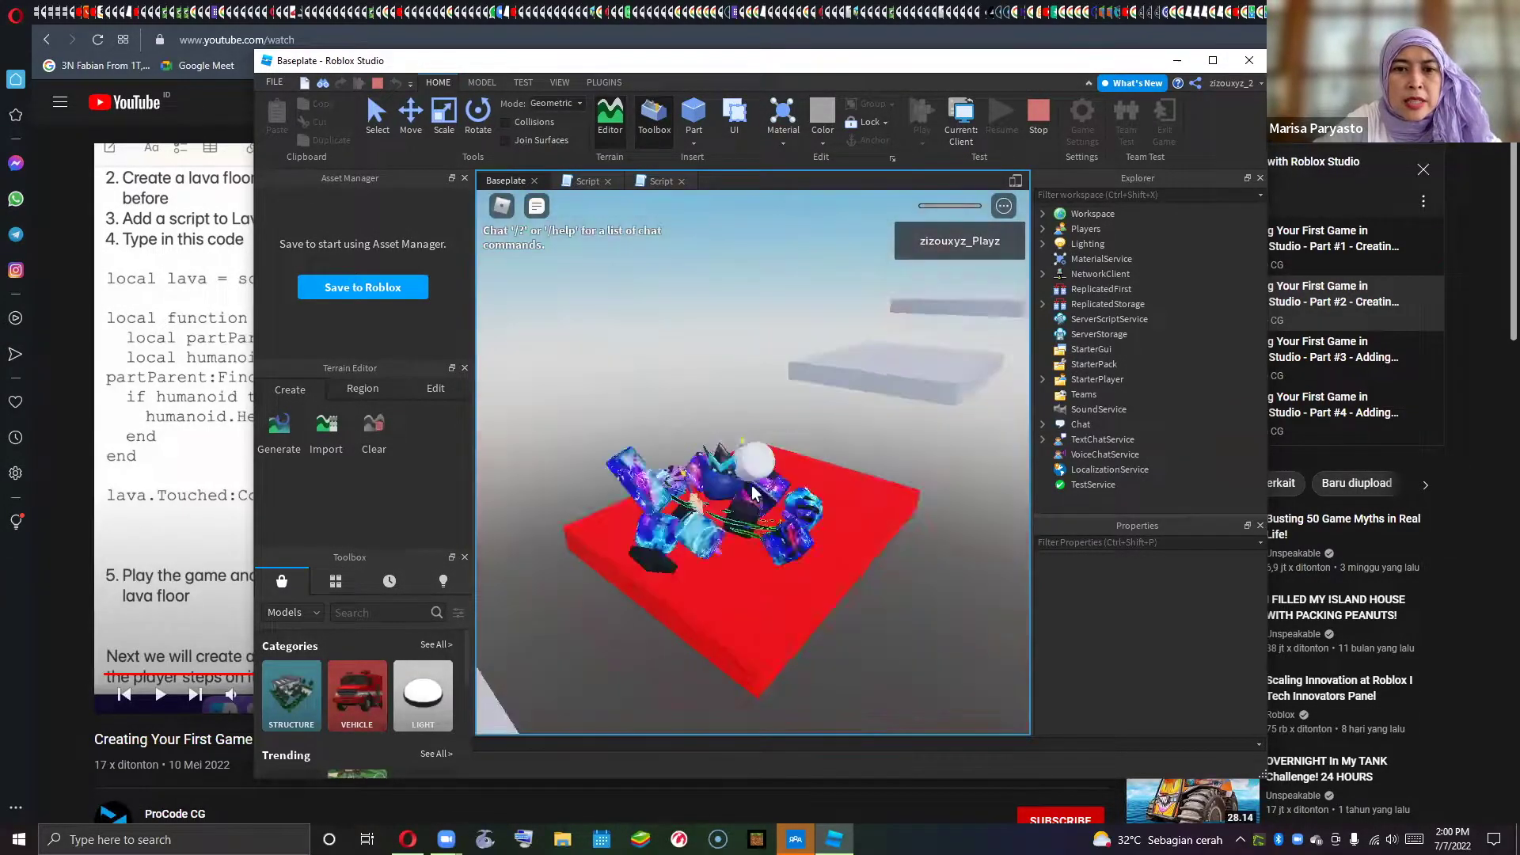
left_click(1043, 116)
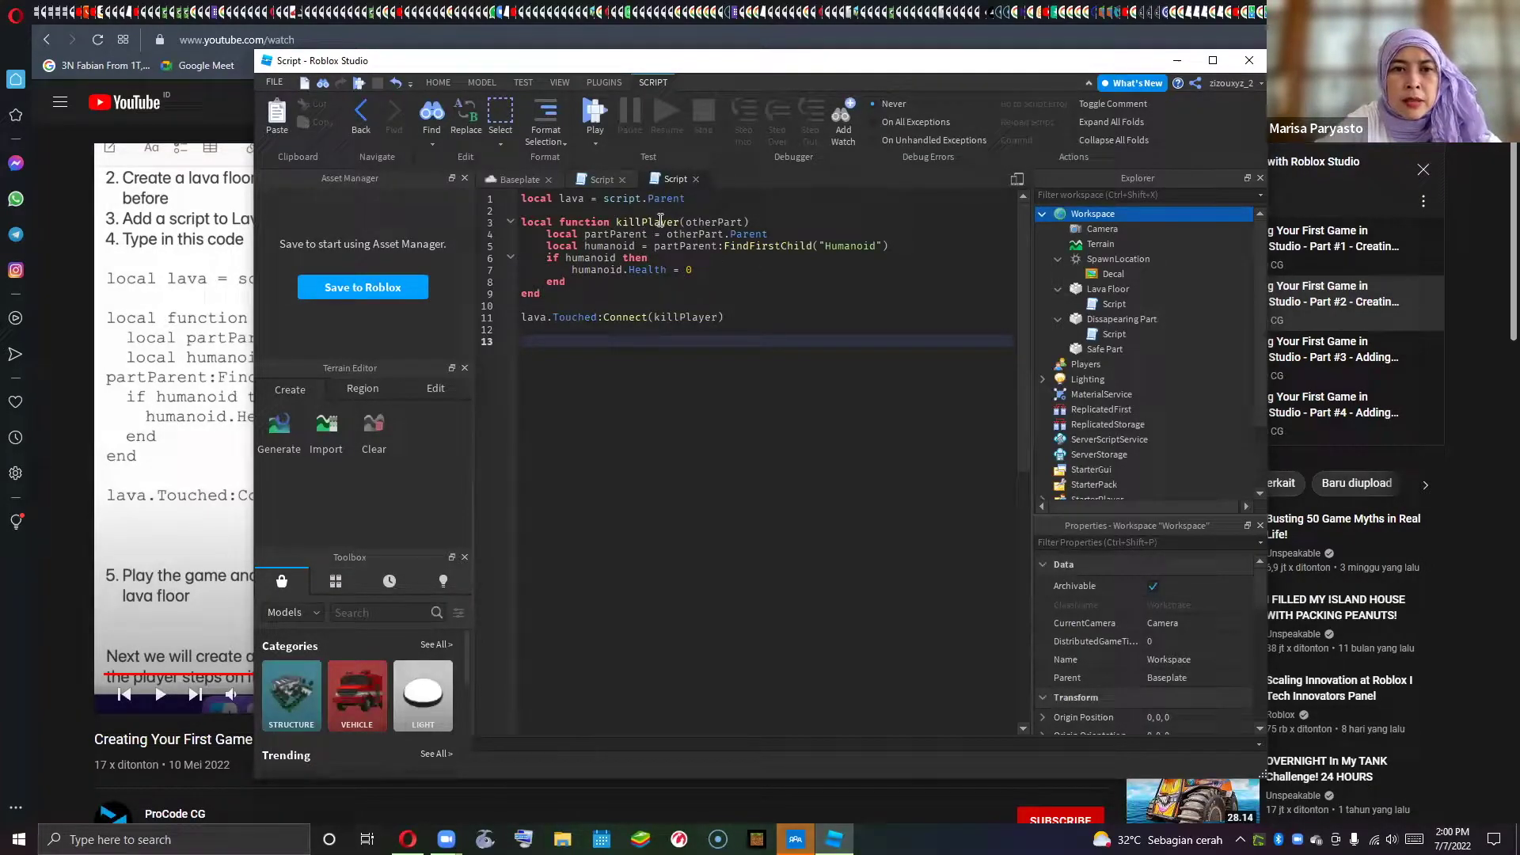
- Return to the Baseplate scene and place the Dissapearing Part on top of the red Lava Floor beside the spawn
left_click(515, 179)
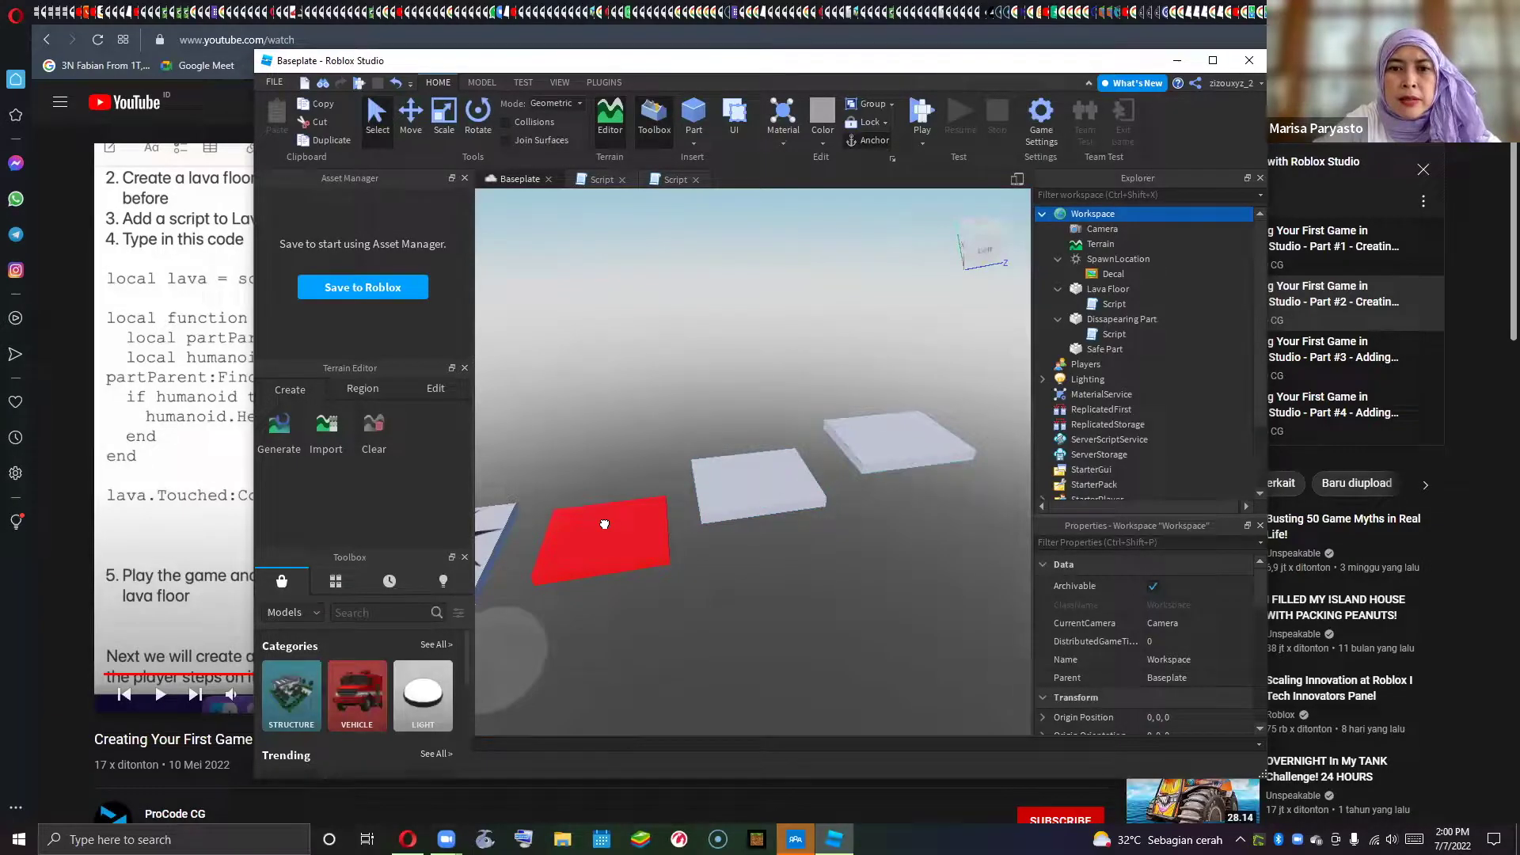
key("ctrl+z")
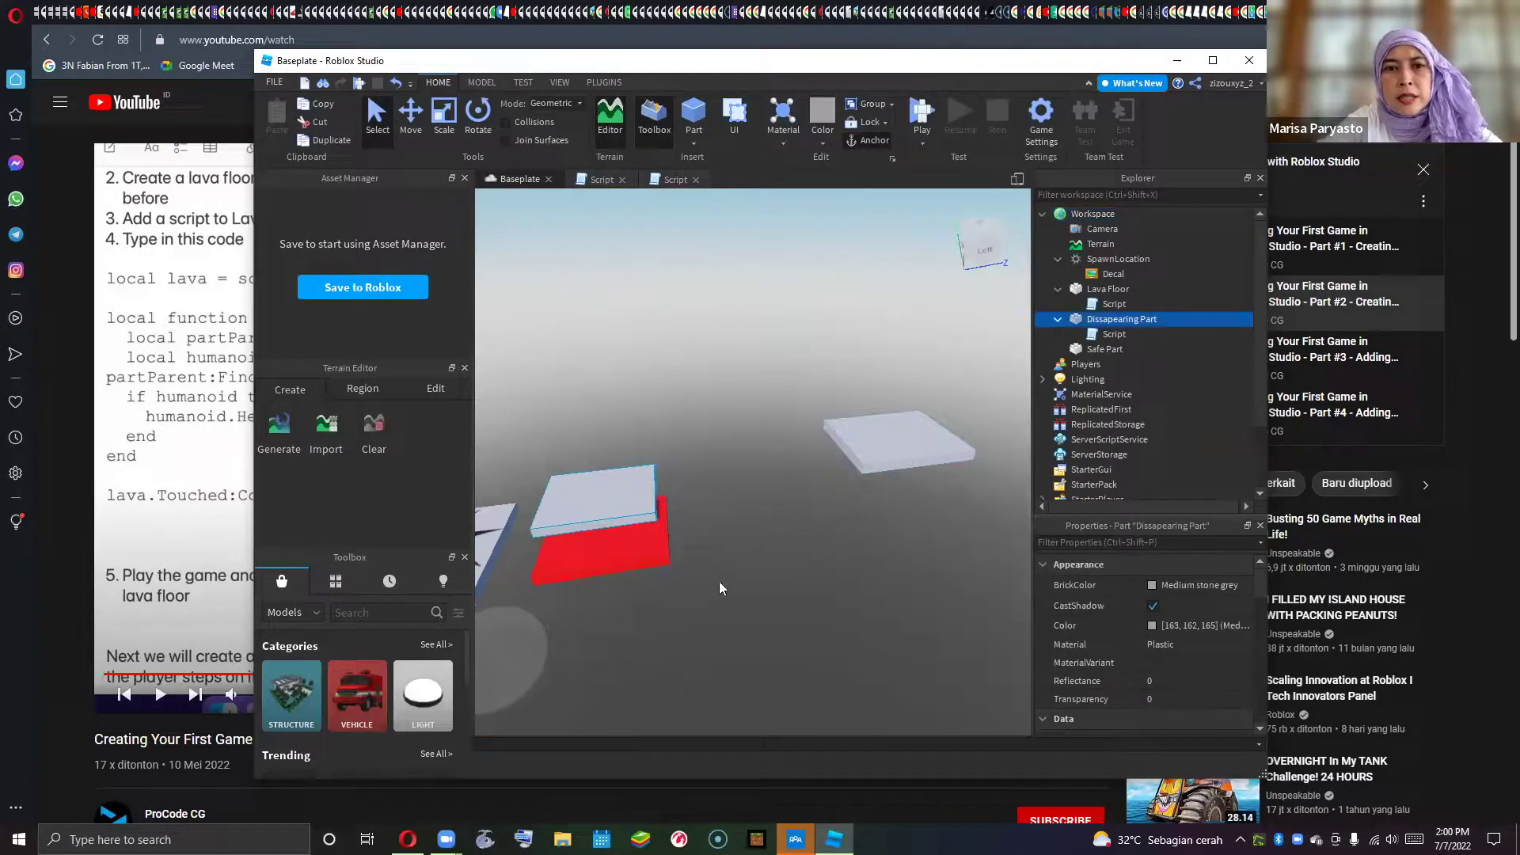
right_click_drag(741, 630, 775, 602)
scroll(741, 630, "down", 3)
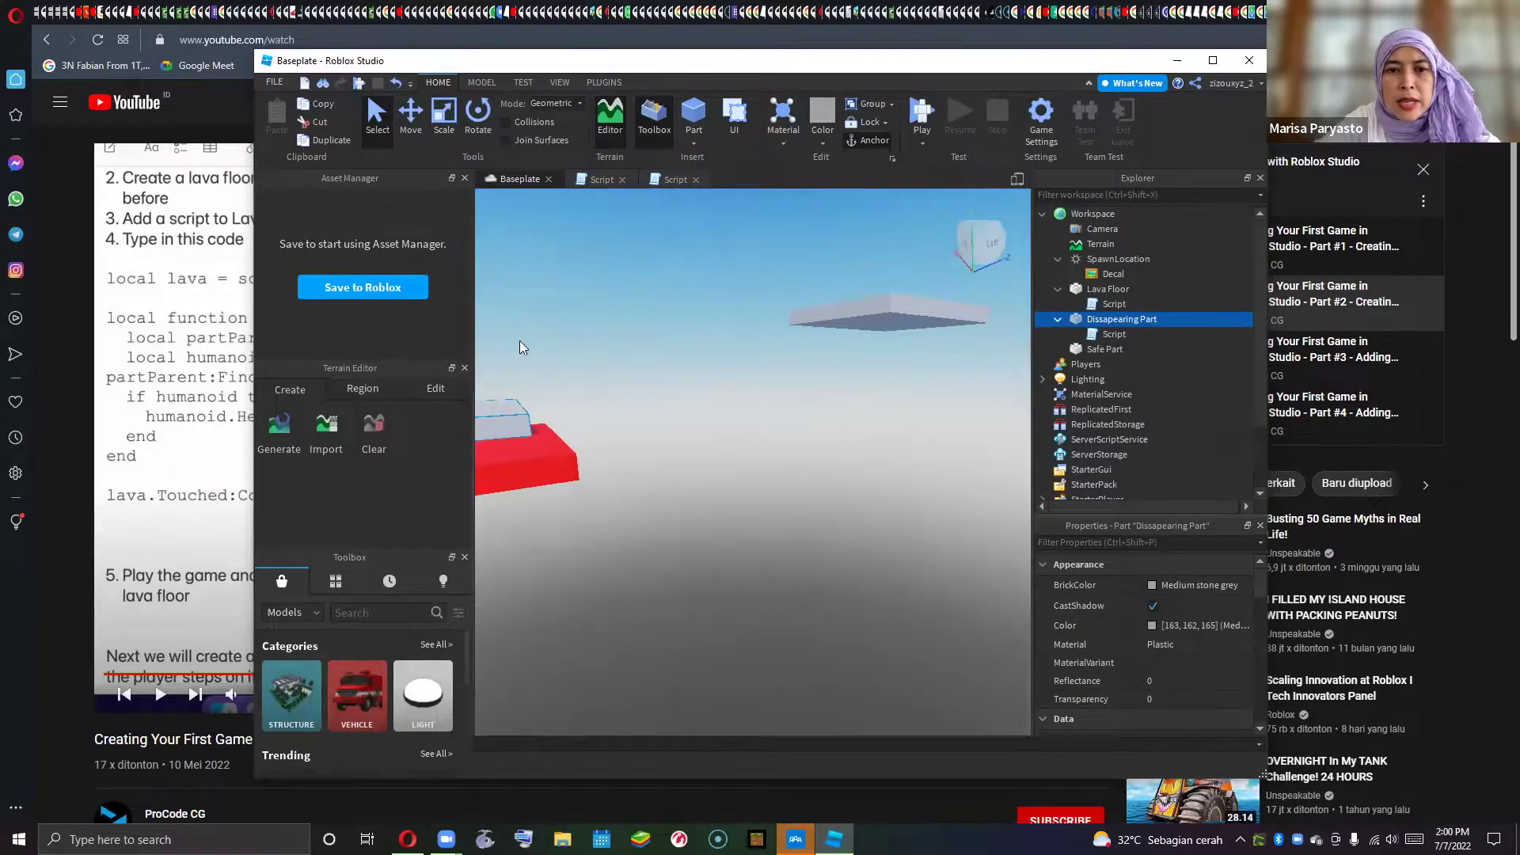
- Shift the Dissapearing Part with the Move tool so it sits squarely over the red Lava Floor
key("ctrl+2")
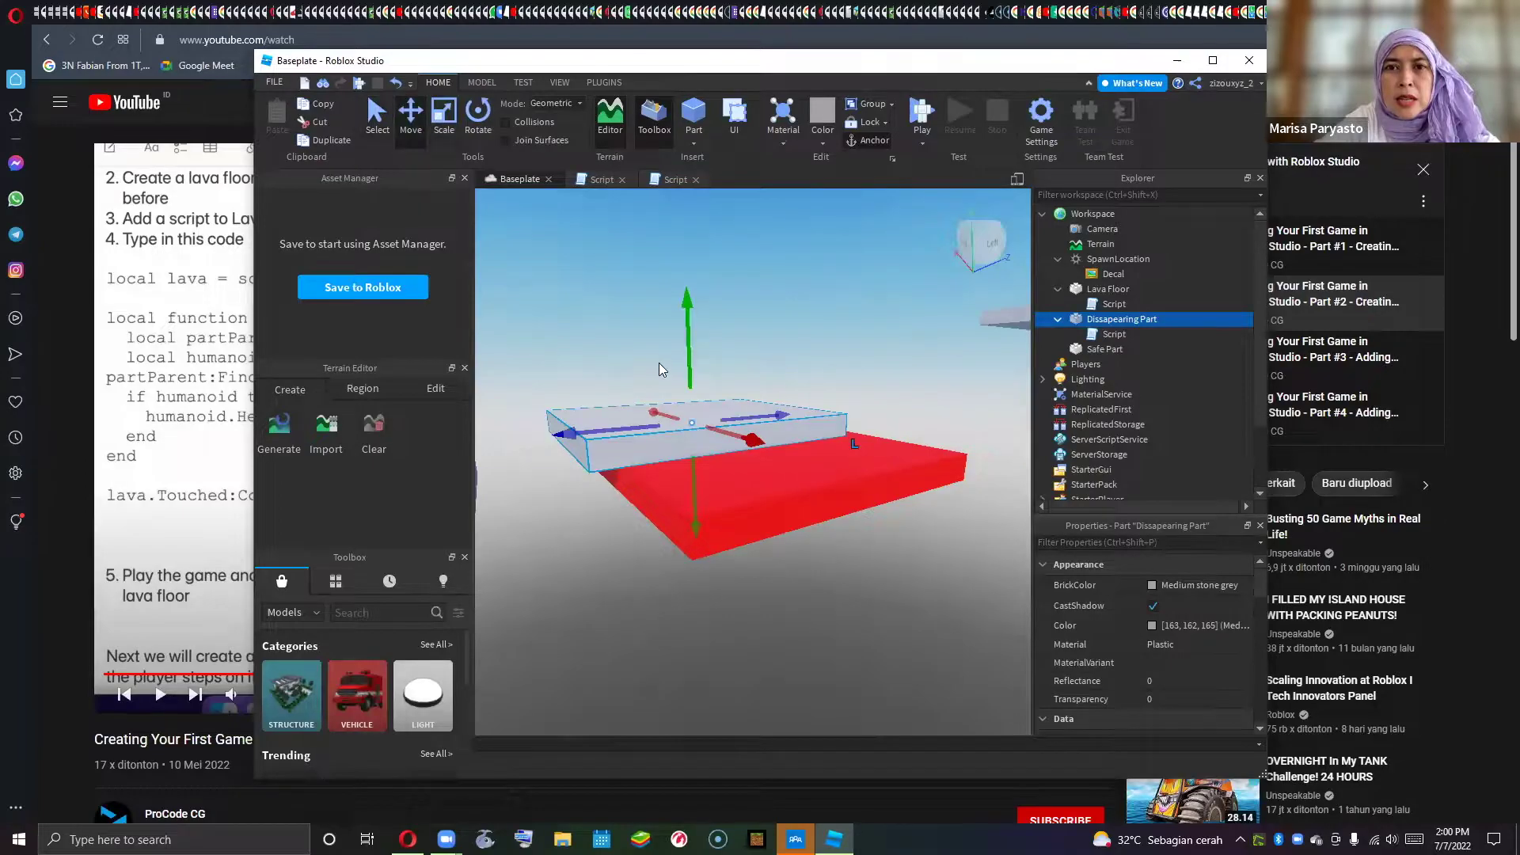
left_click_drag(718, 440, 812, 508)
right_click_drag(812, 508, 802, 508)
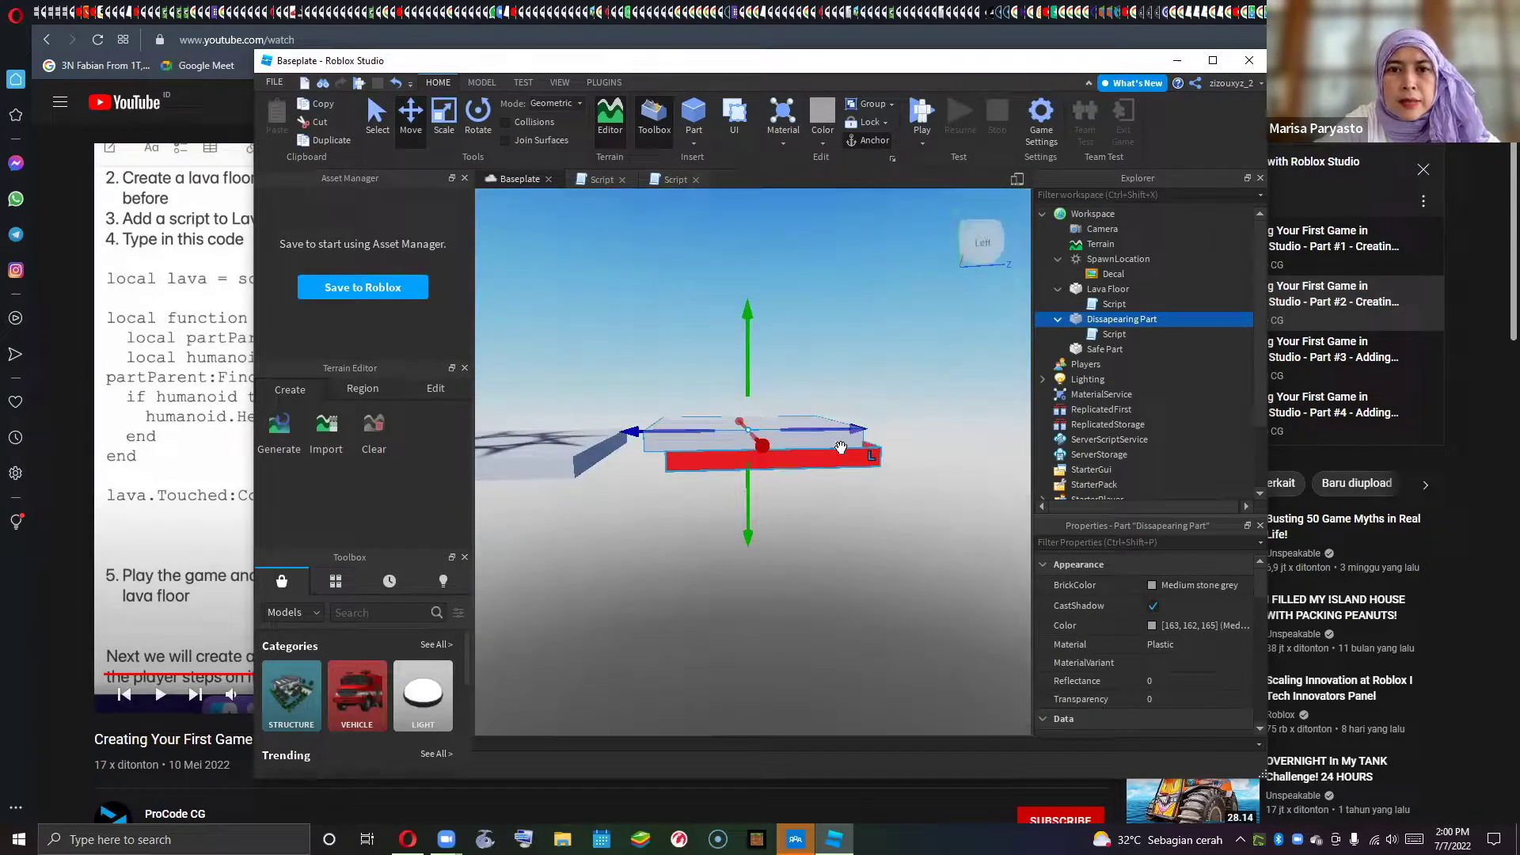
left_click_drag(650, 440, 669, 440)
right_click_drag(806, 569, 767, 538)
- Move the Safe Part closer to the Dissapearing Part and line it up with the row of platforms
left_click(909, 466)
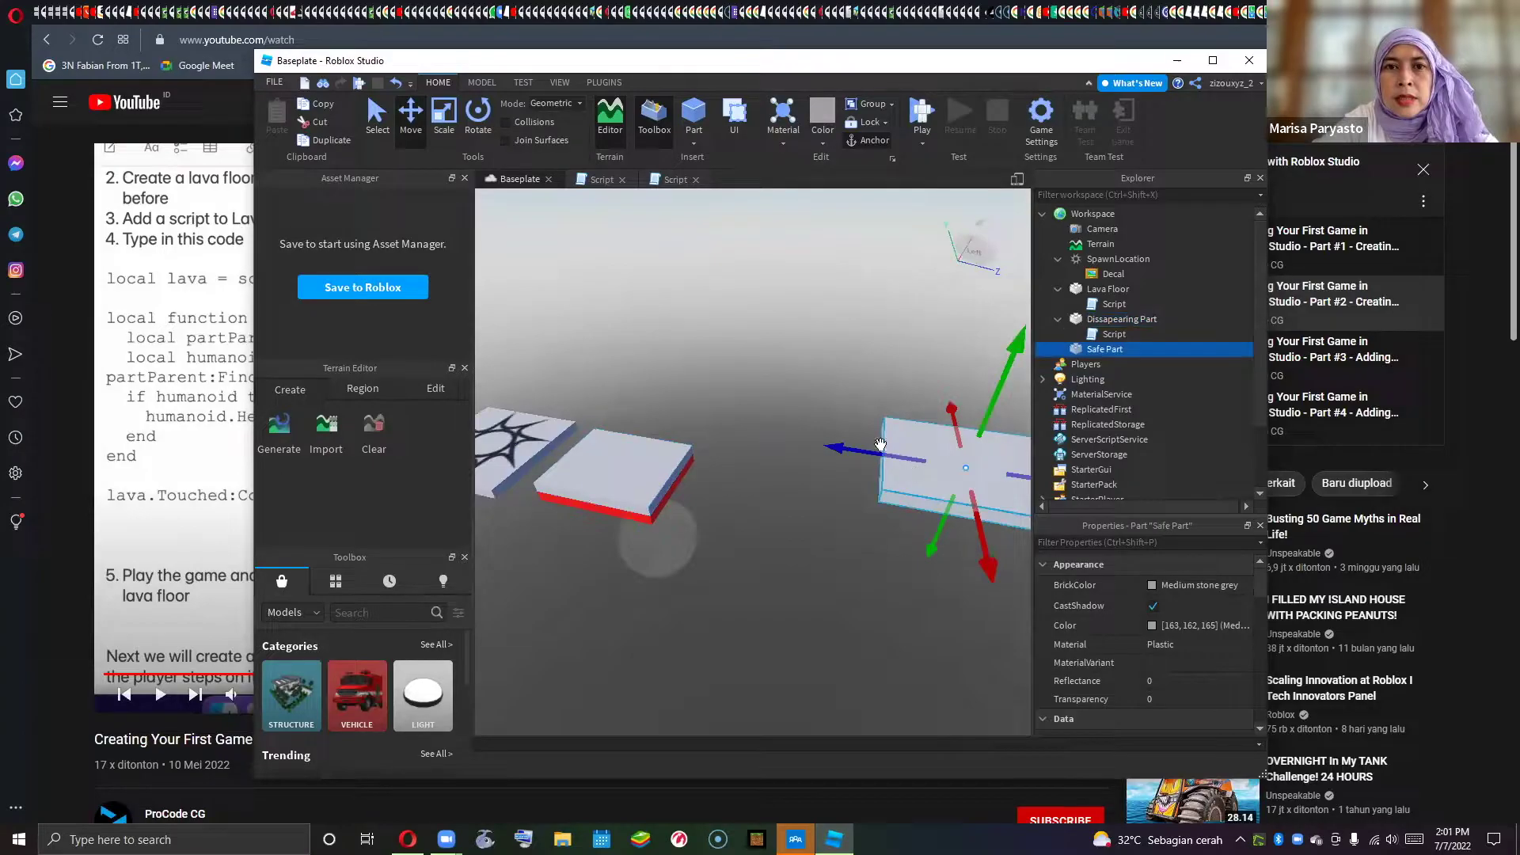
left_click_drag(831, 443, 694, 447)
right_click_drag(832, 533, 950, 446)
scroll(832, 533, "down", 3)
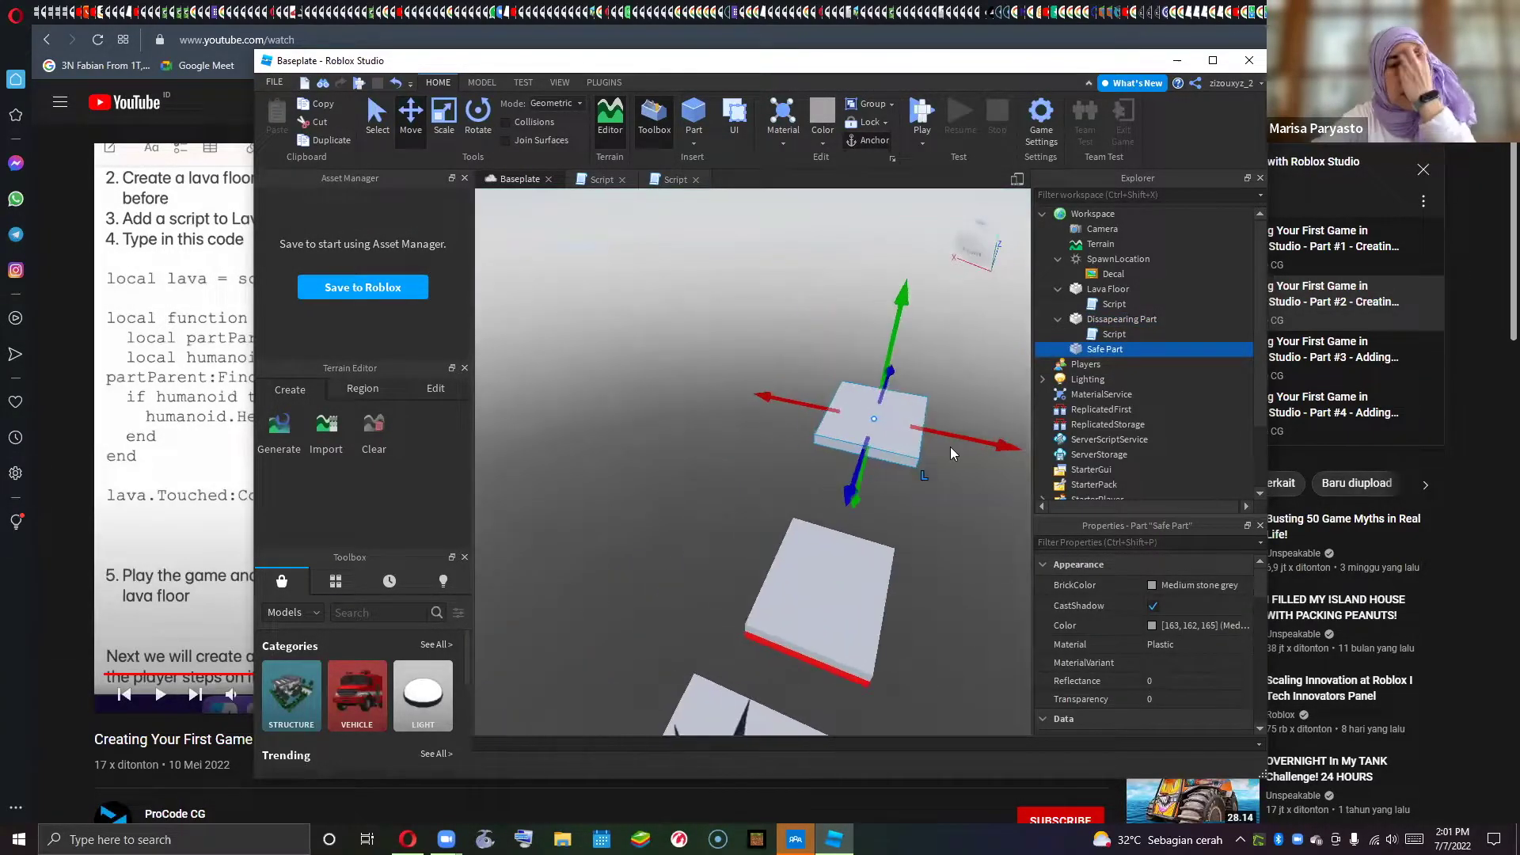
left_click_drag(961, 442, 965, 440)
right_click_drag(953, 441, 915, 497)
middle_click_drag(915, 497, 857, 521)
key("f")
right_click_drag(869, 524, 857, 518)
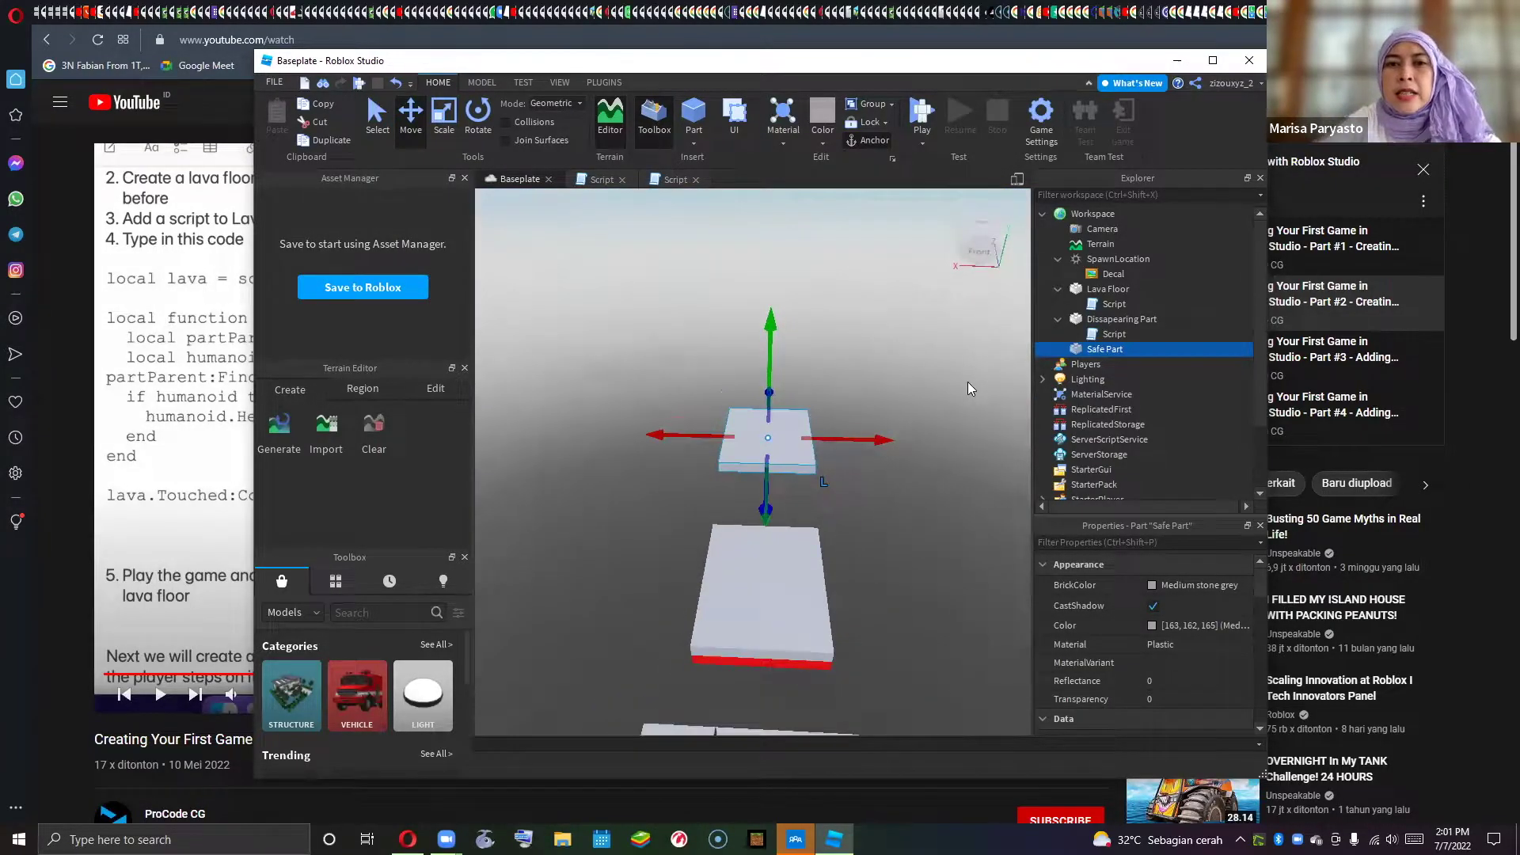
scroll(967, 382, "up", 2)
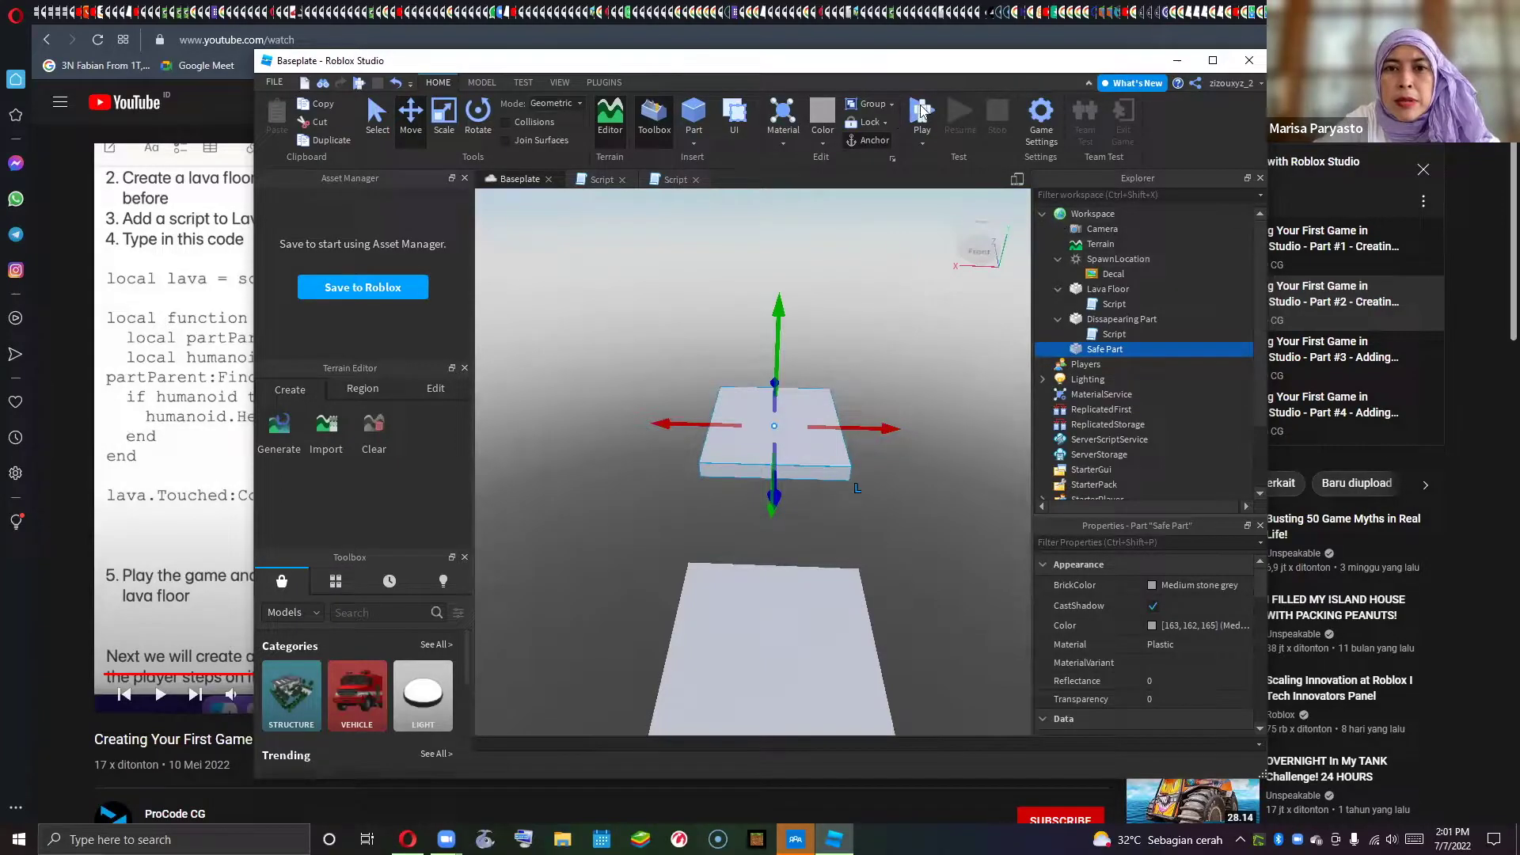
- Playtest the game, running and jumping the character from the spawn toward the platforms ahead, and stop the test
left_click(922, 115)
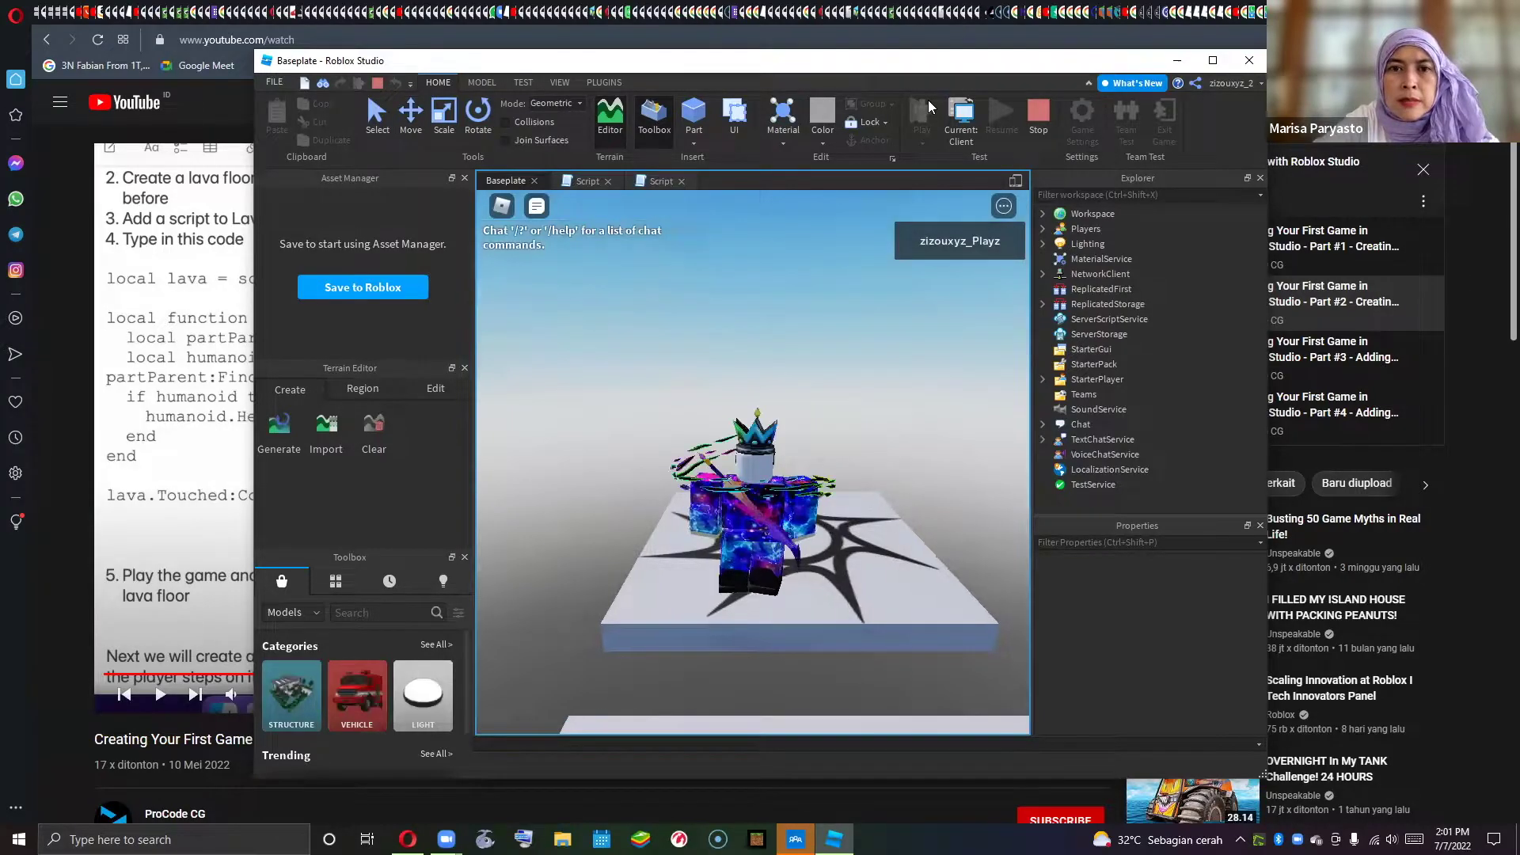
right_click_drag(803, 468, 800, 467)
key("w")
key("space")
key("w")
key("space")
key("w")
key("w")
key("space")
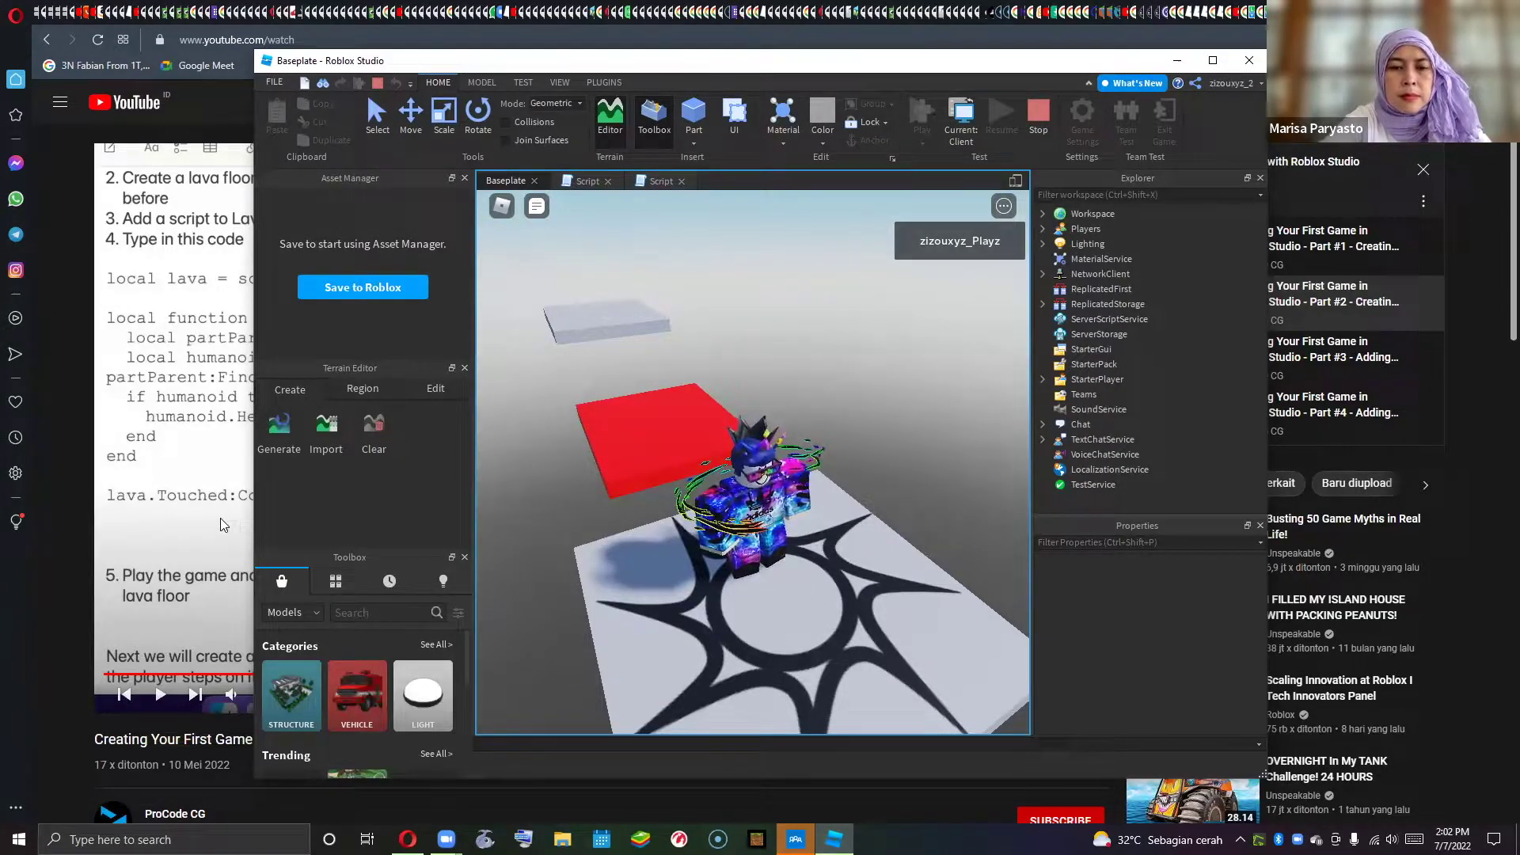
left_click(1037, 120)
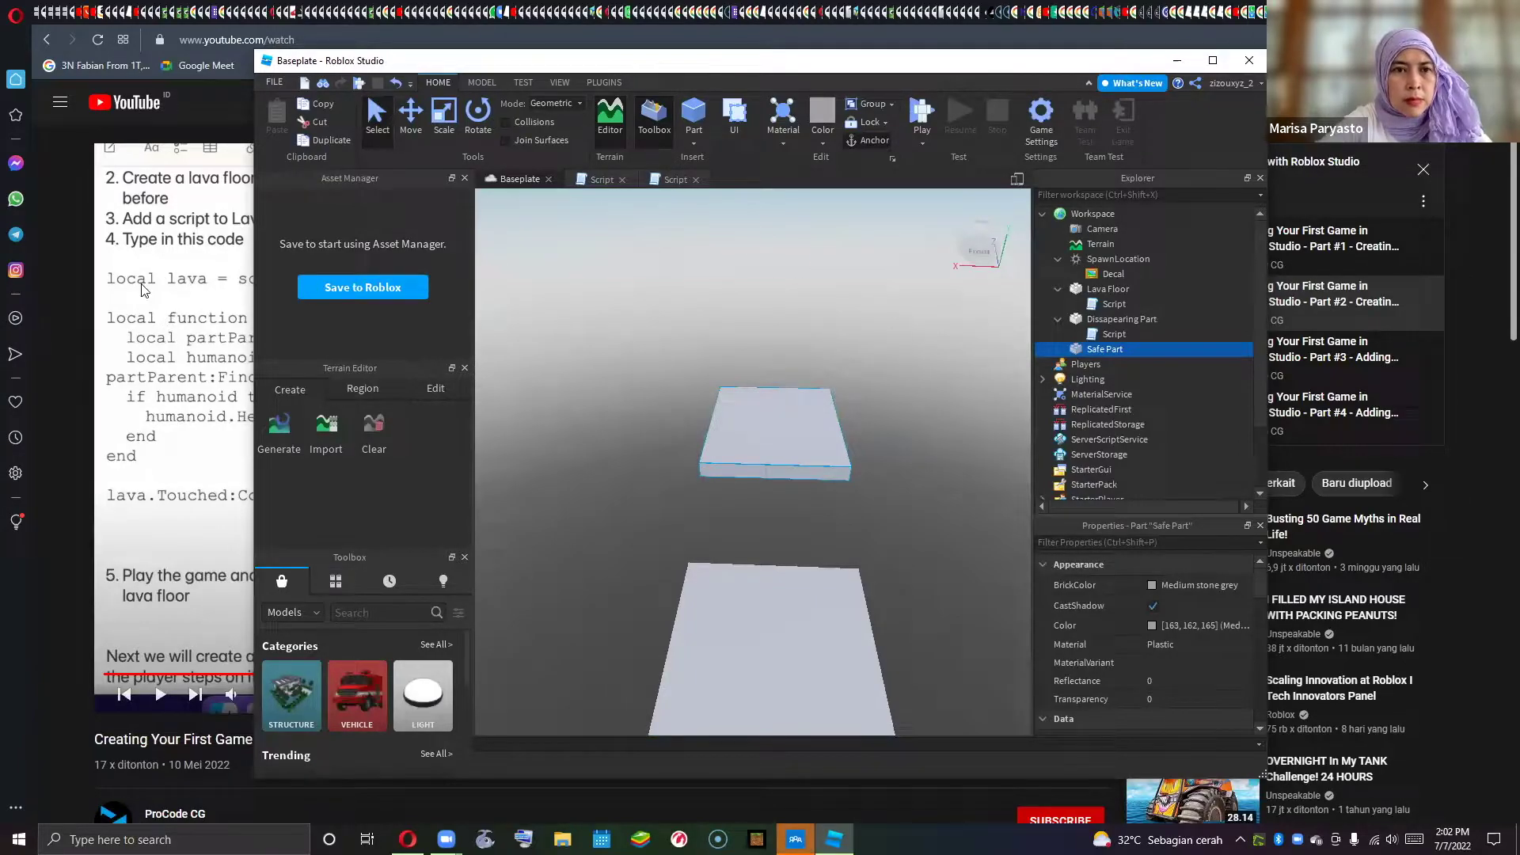
- Switch to YouTube, resume the Part #2 lava floor tutorial and skip ahead past the killPlayer code
left_click(237, 344)
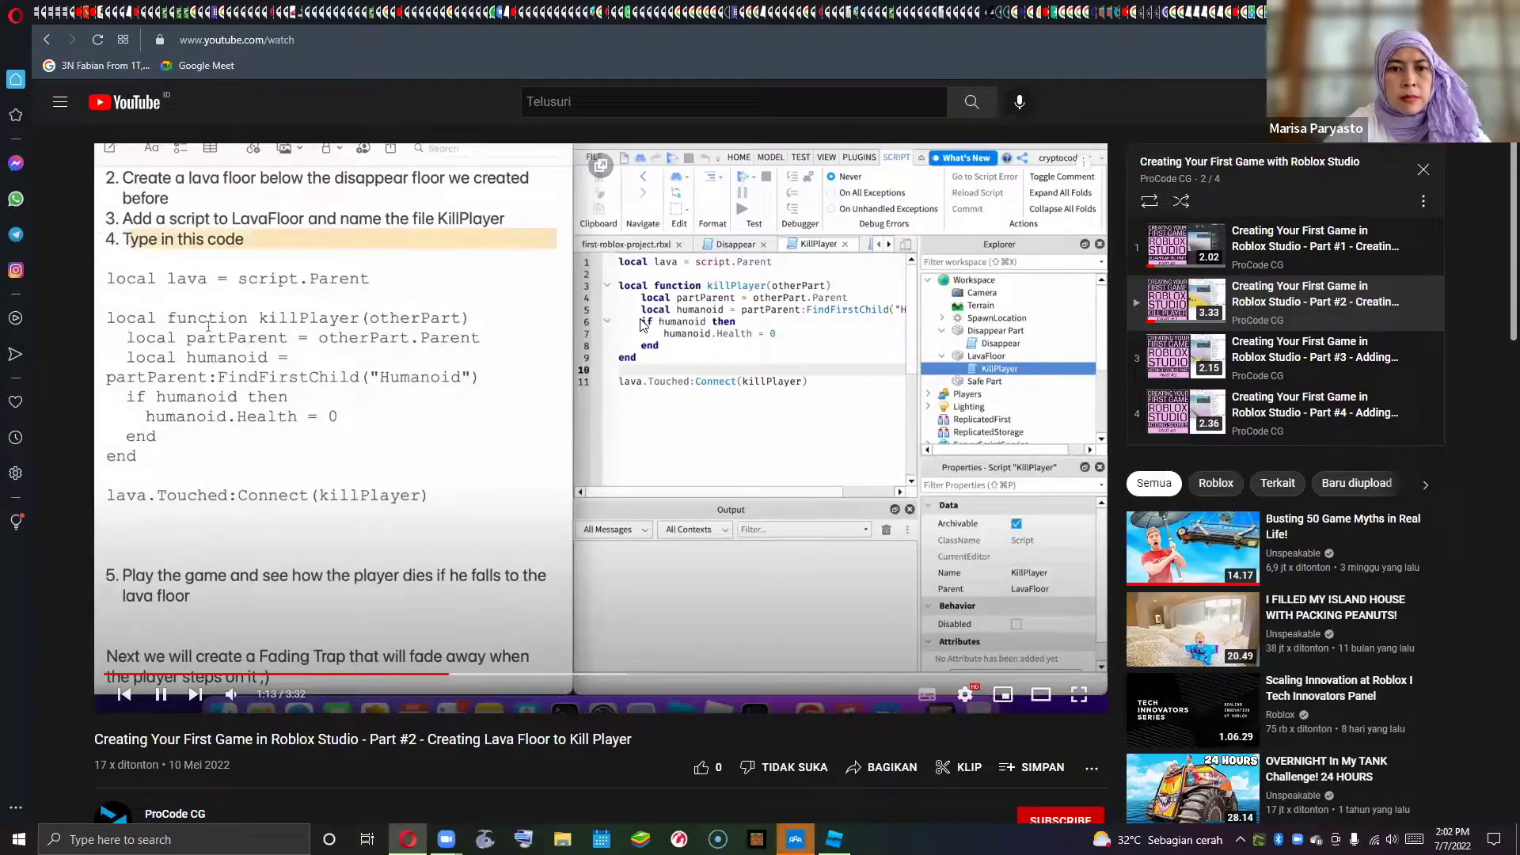
key("Right")
key("Right")
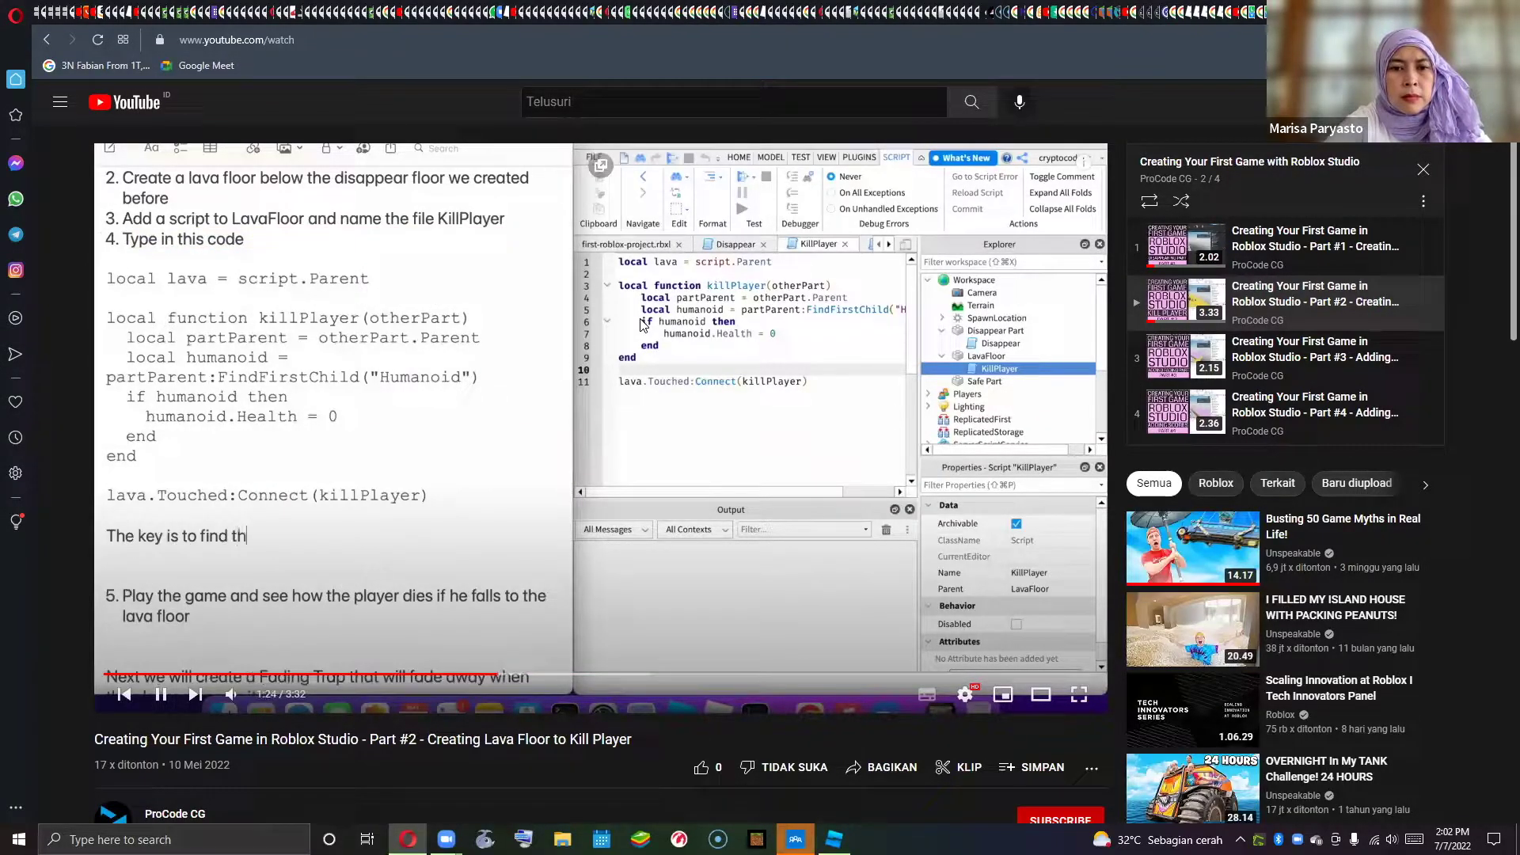
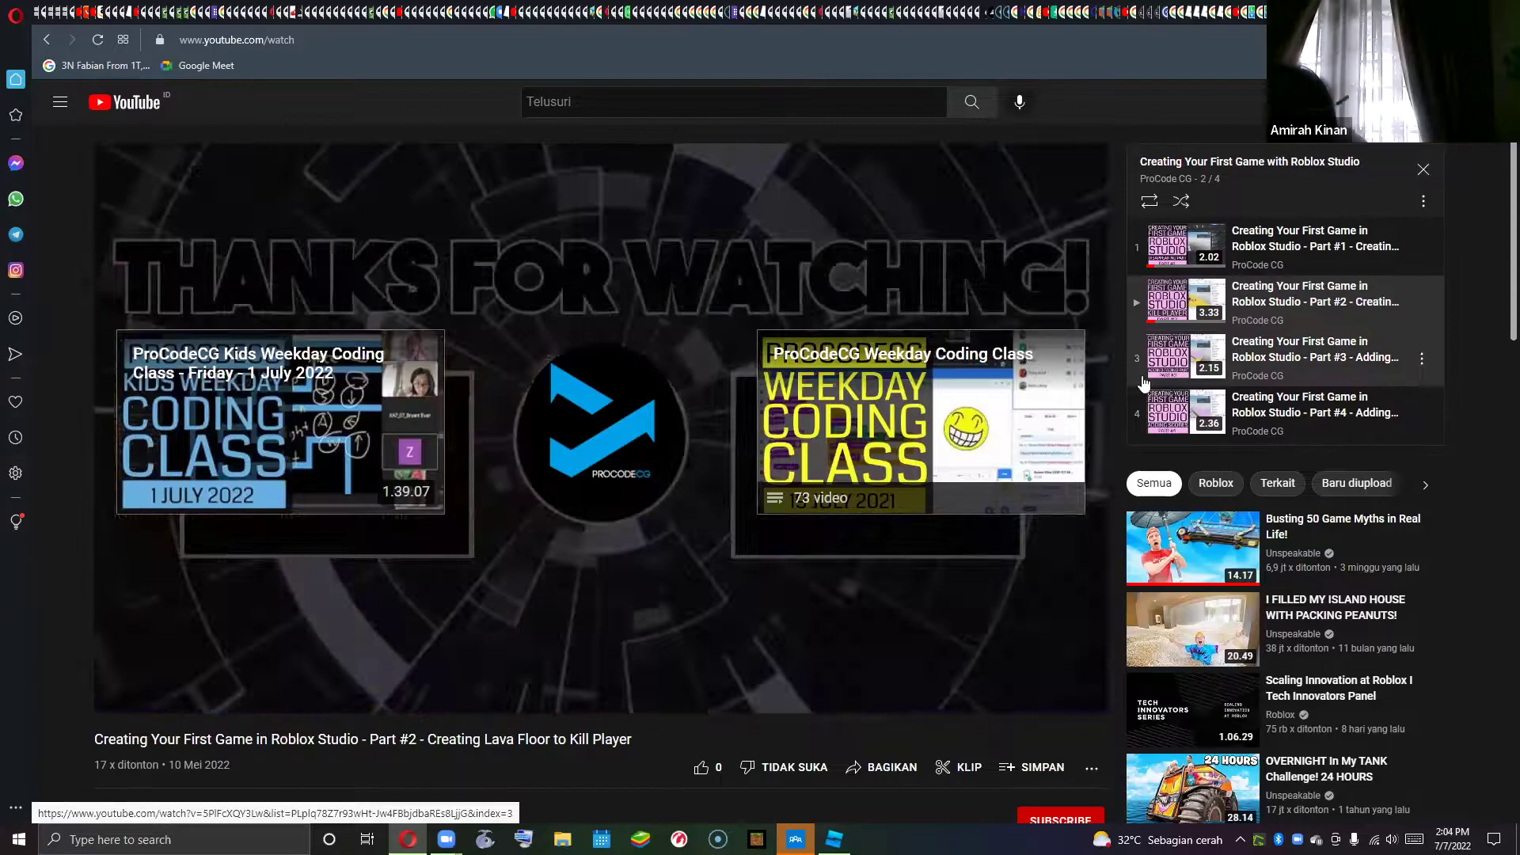
- Open the Part #3 fading trap tutorial from the playlist and watch it up to the FadingPlatform part, pausing there
left_click(1143, 383)
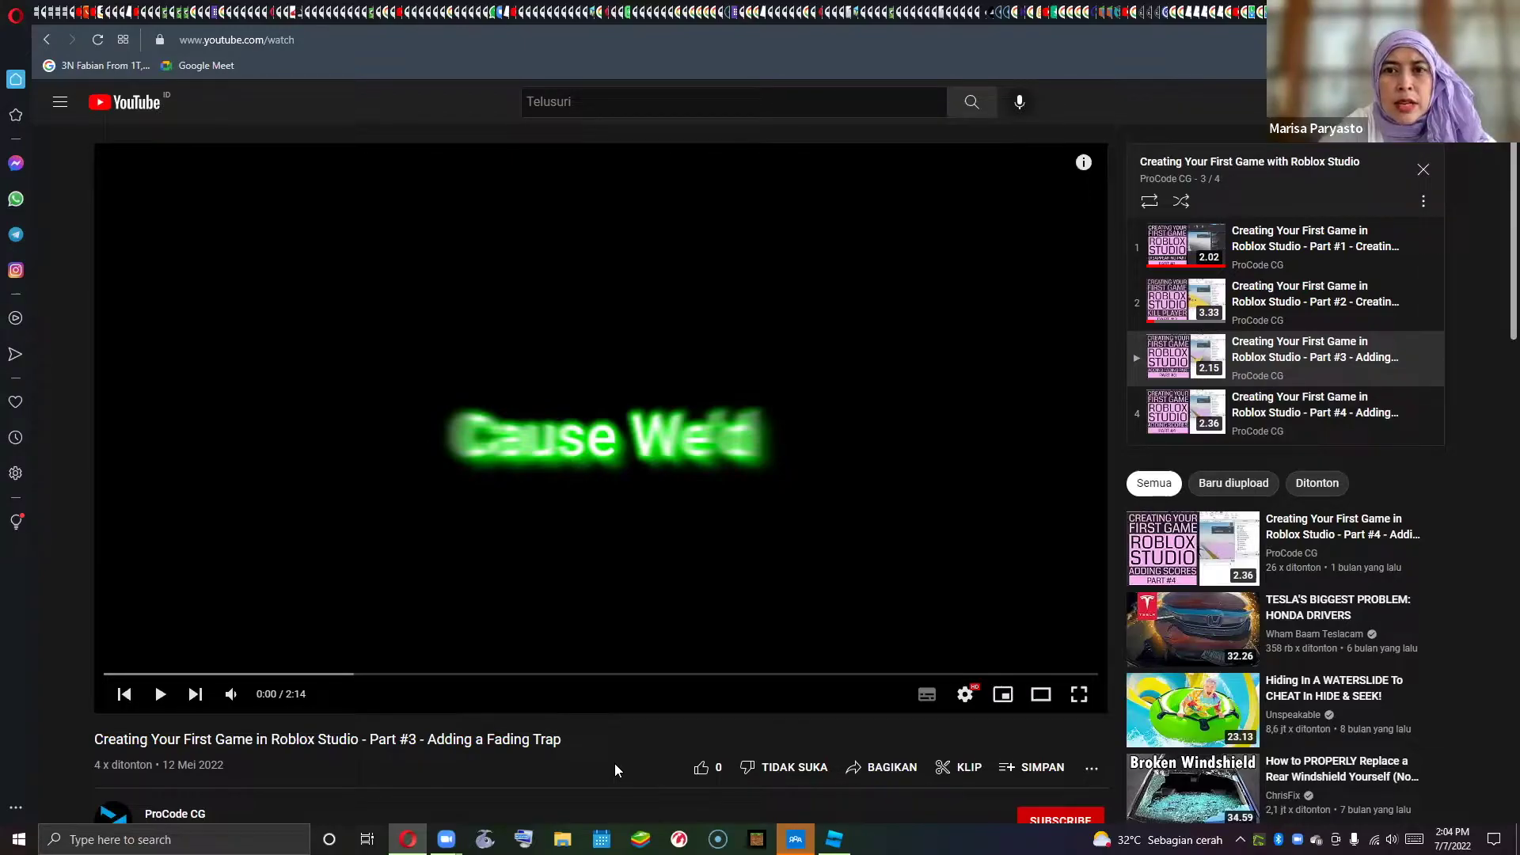
key("space")
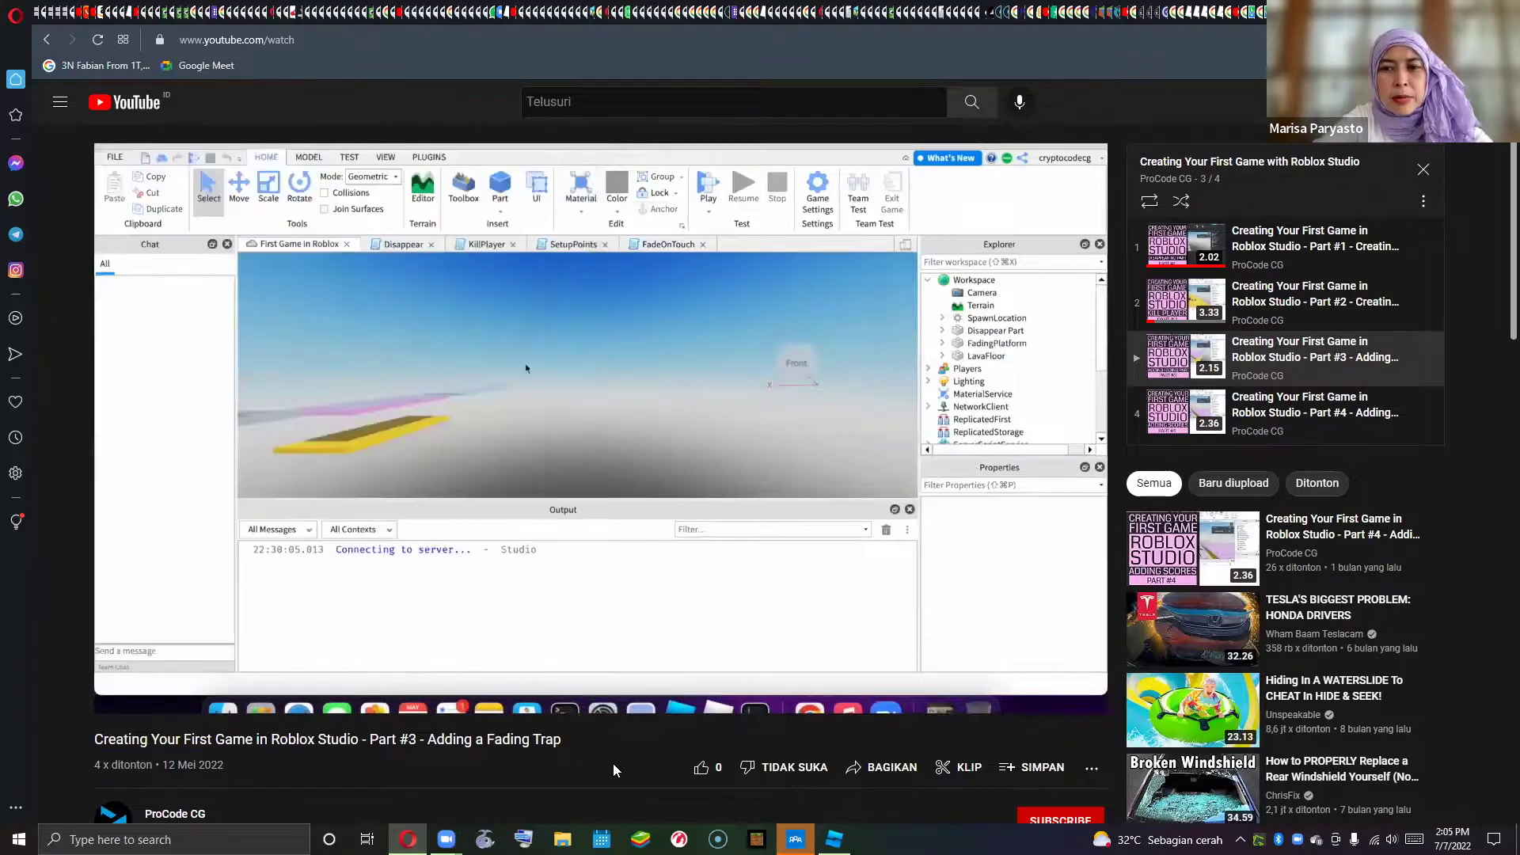
key("space")
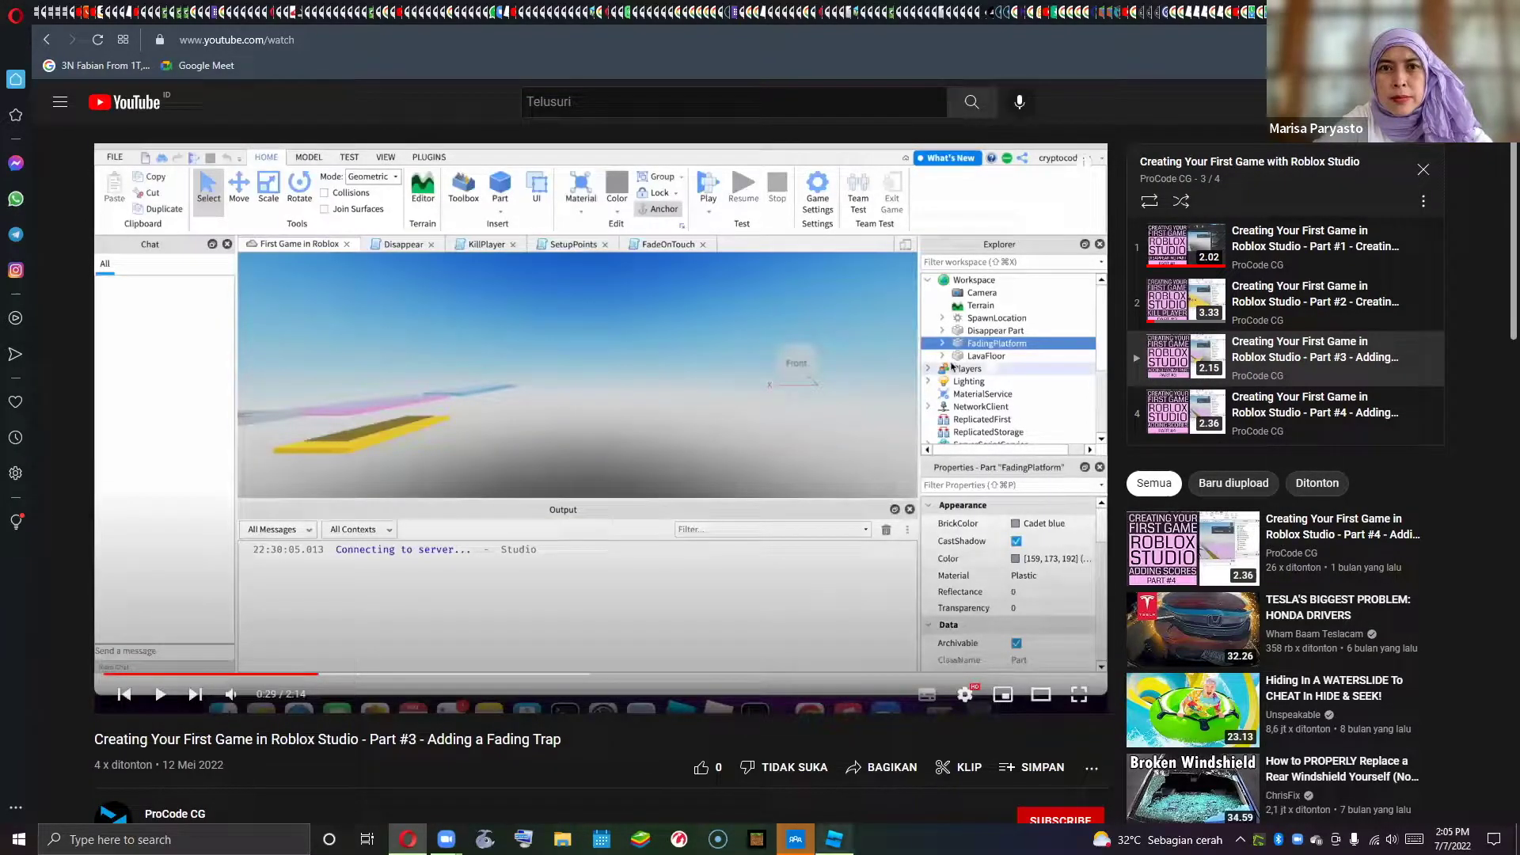
key("alt+Tab")
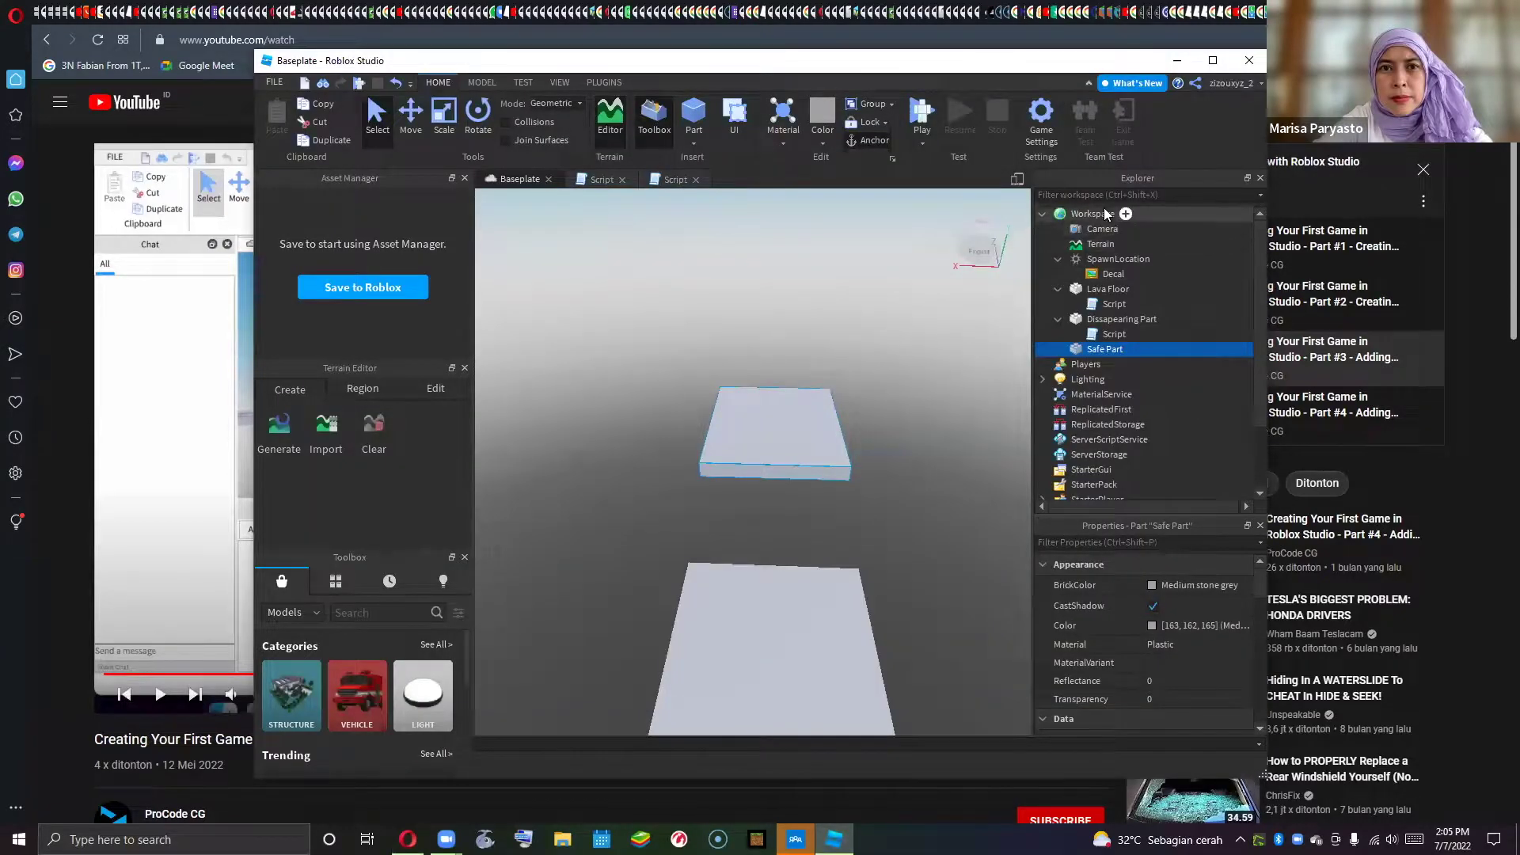
left_click(1125, 214)
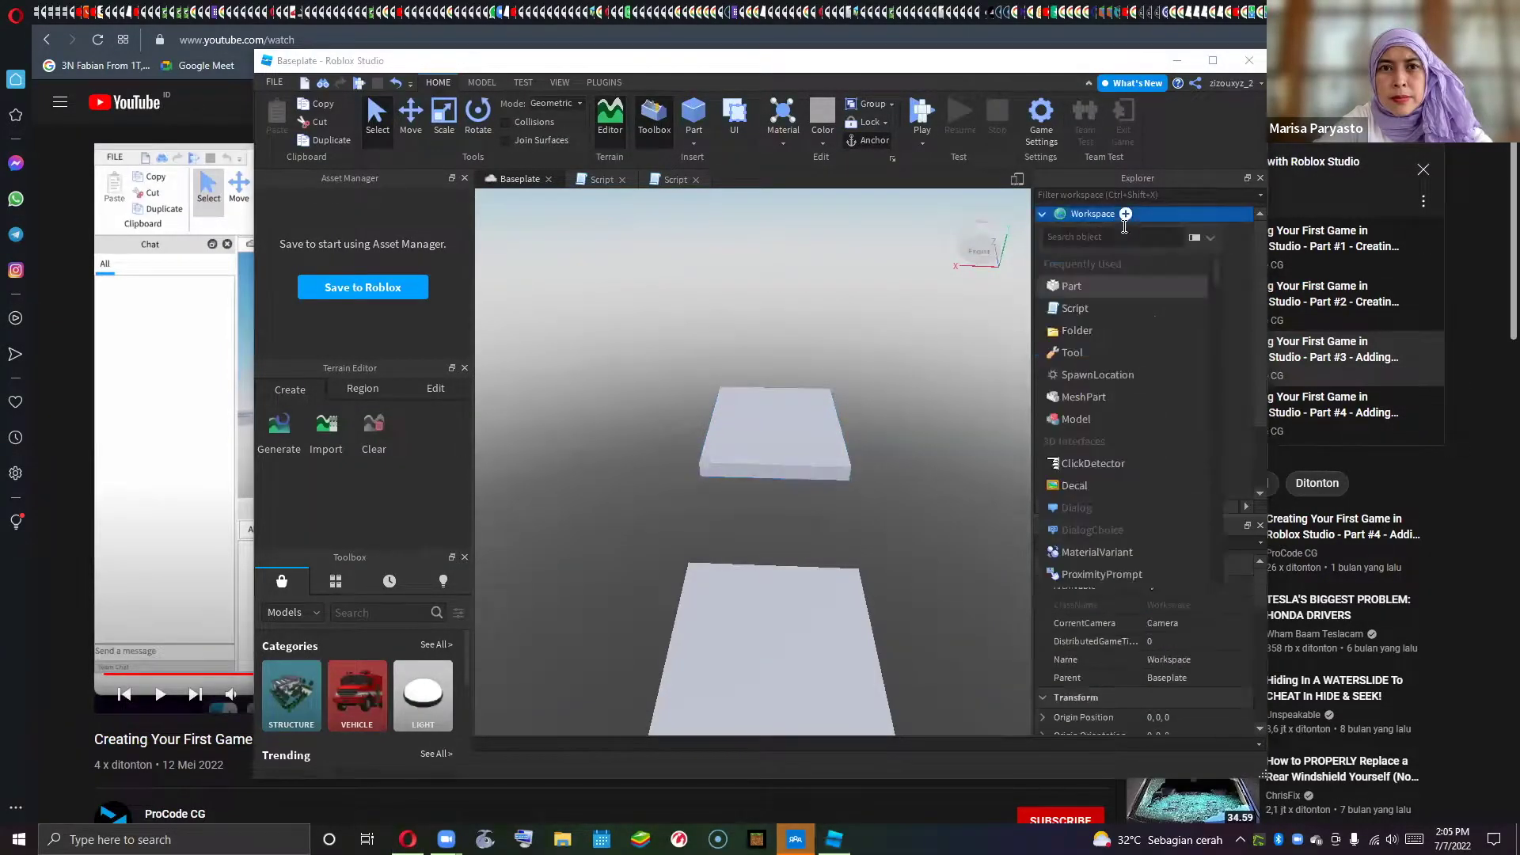
left_click(1103, 286)
right_click_drag(930, 400, 929, 399)
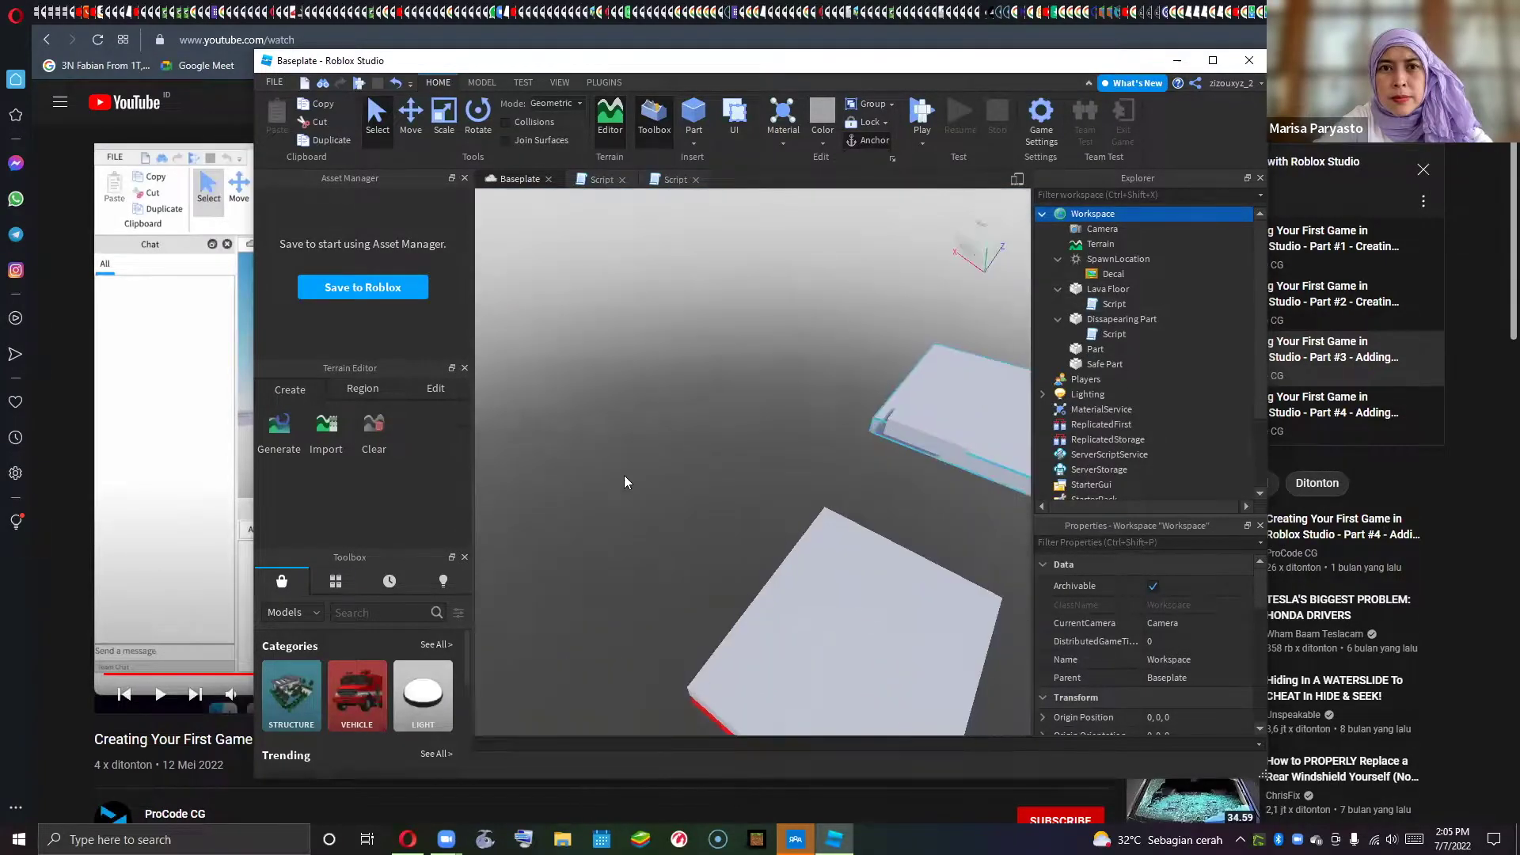
right_click_drag(653, 507, 653, 507)
scroll(654, 506, "down", 5)
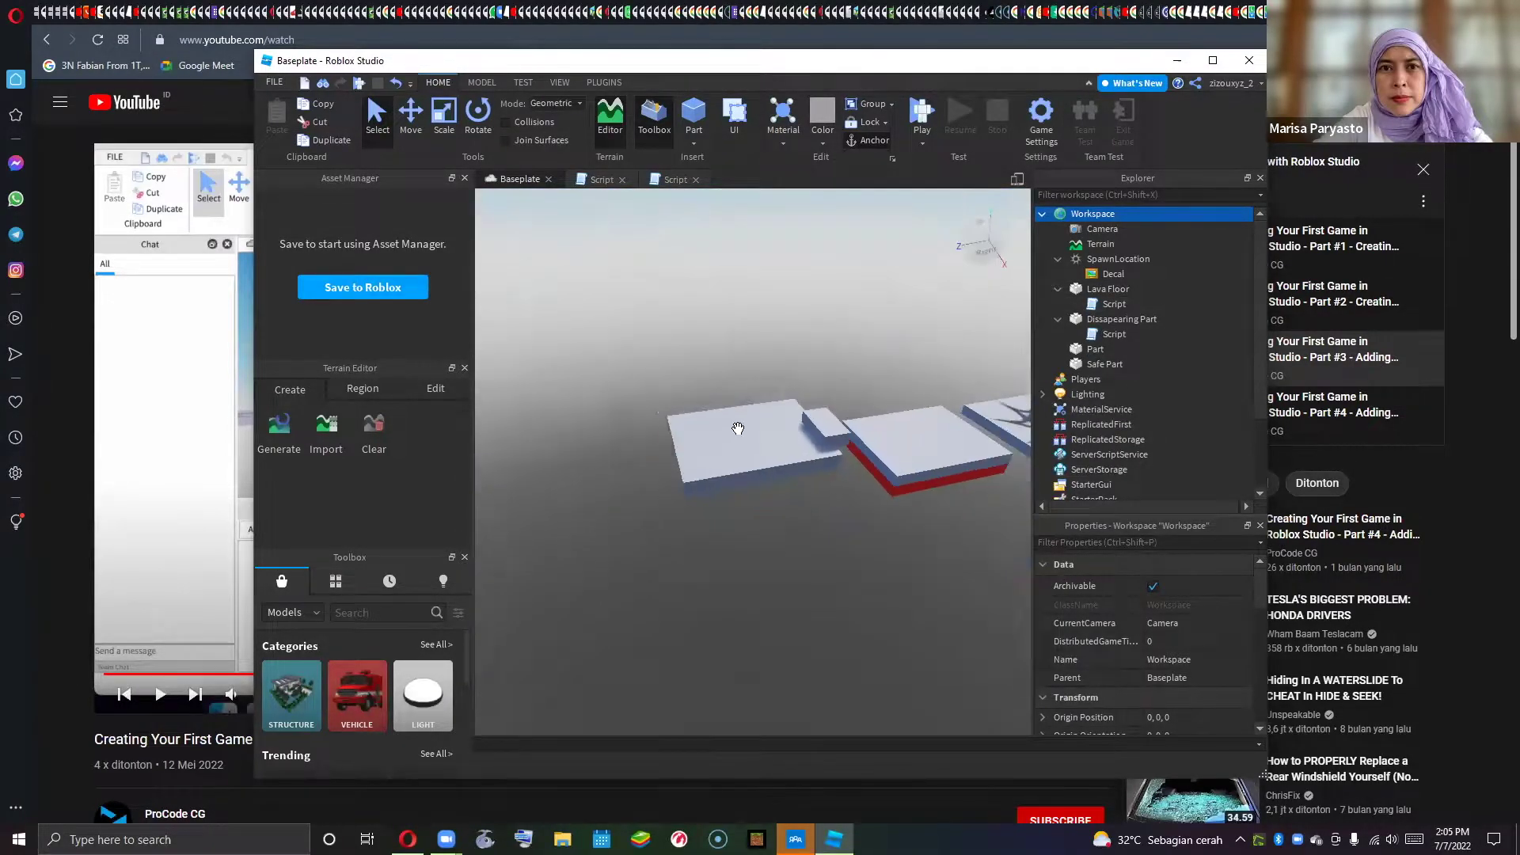
left_click_drag(812, 417, 782, 440)
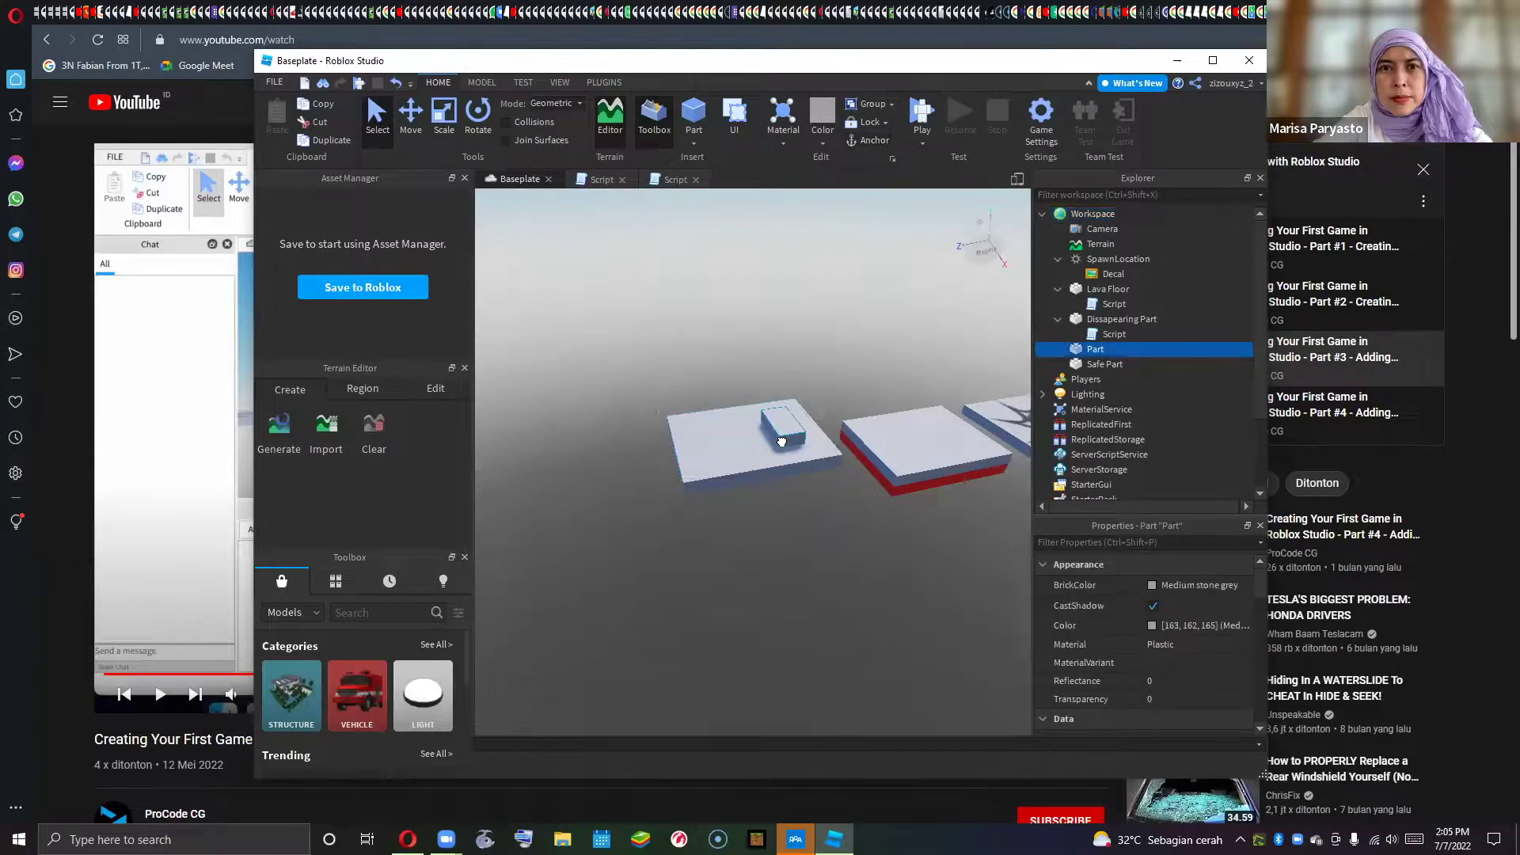
left_click_drag(755, 430, 606, 433)
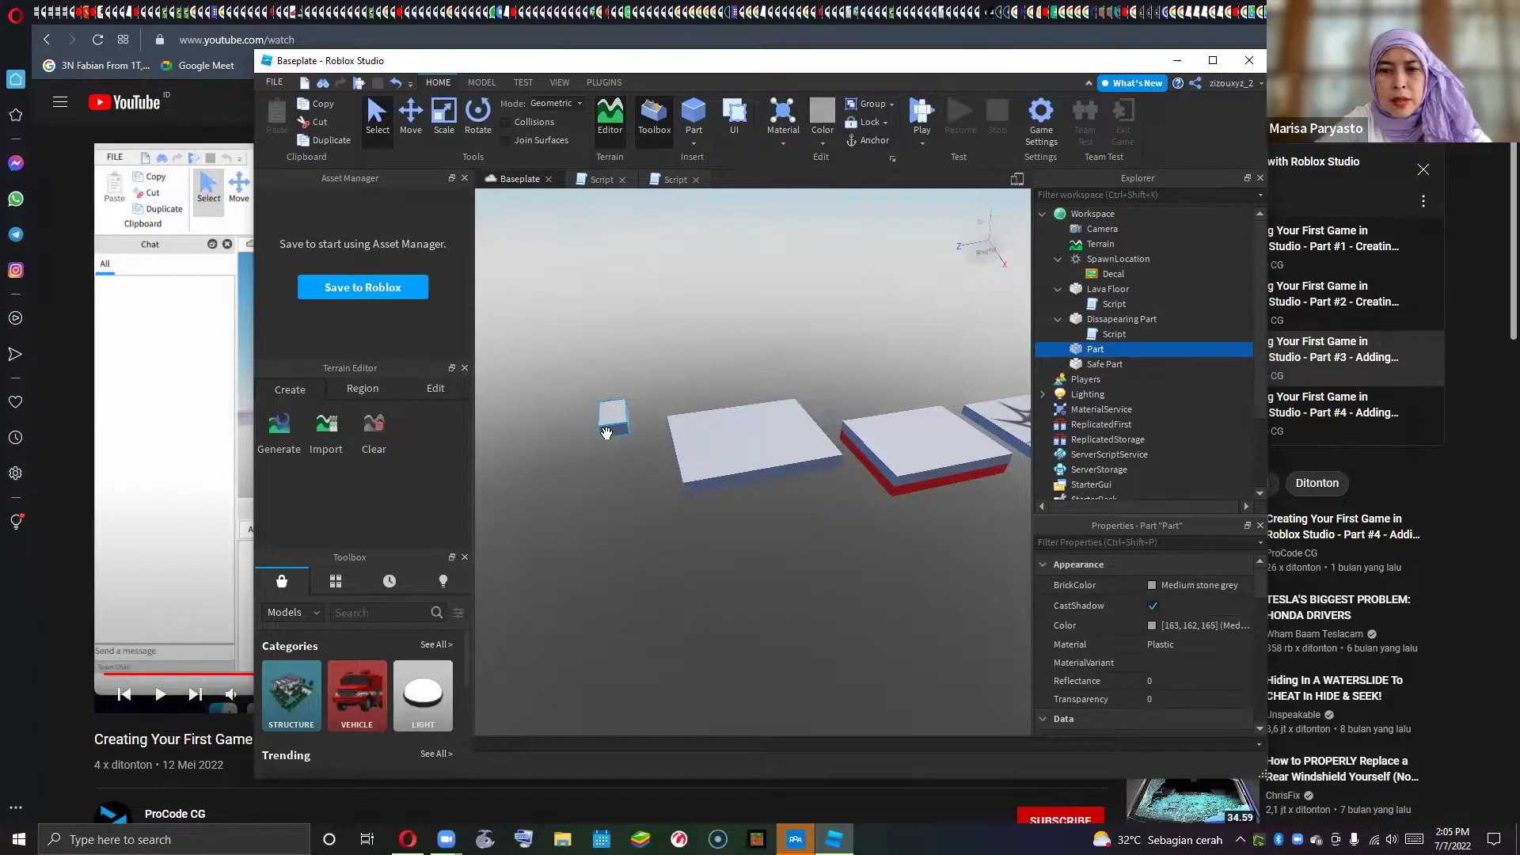
right_click(607, 435)
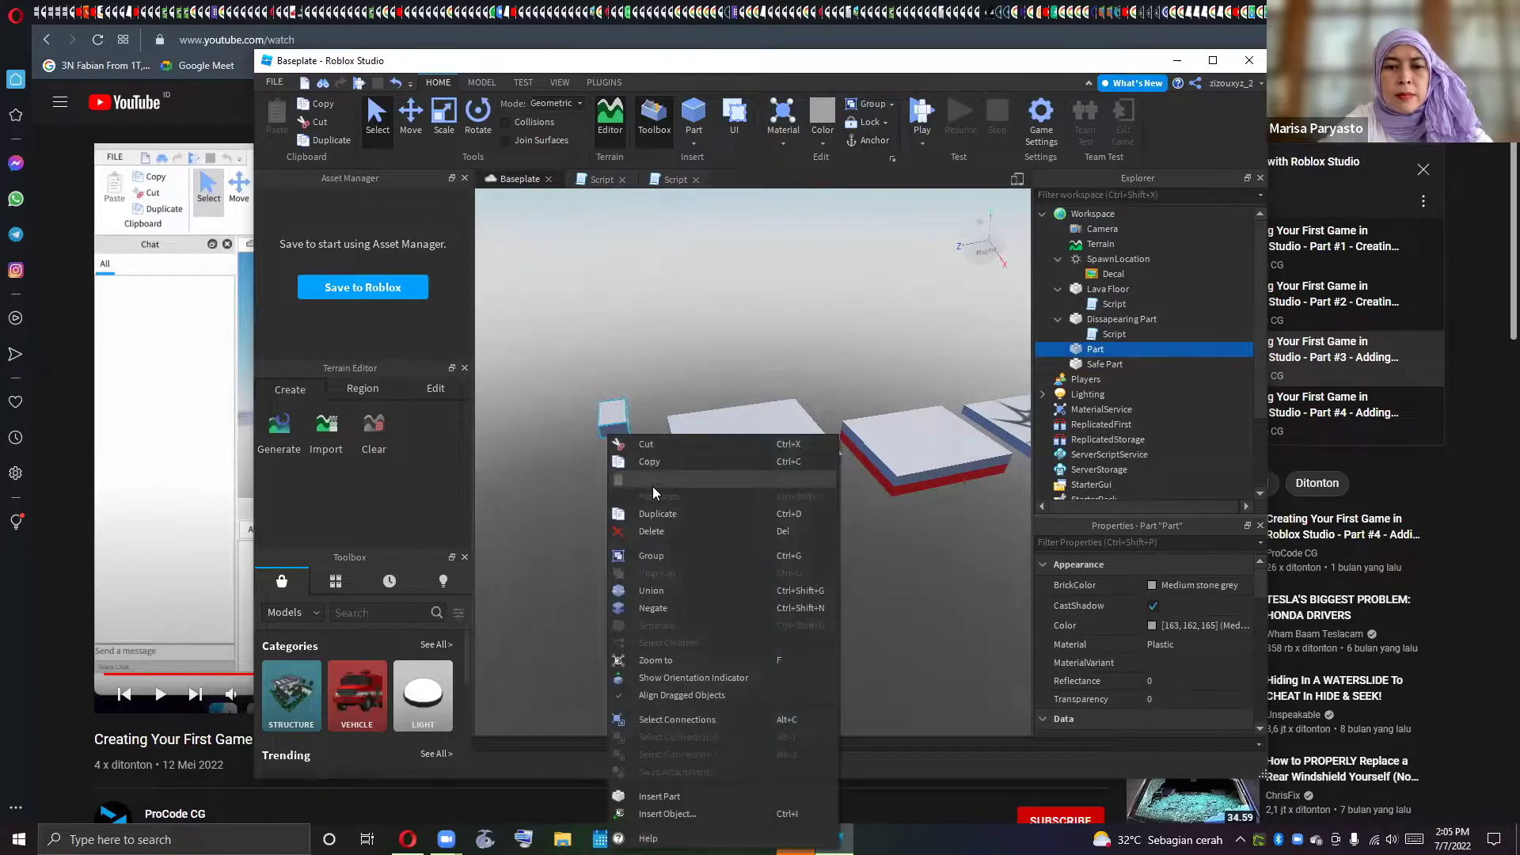
left_click(651, 531)
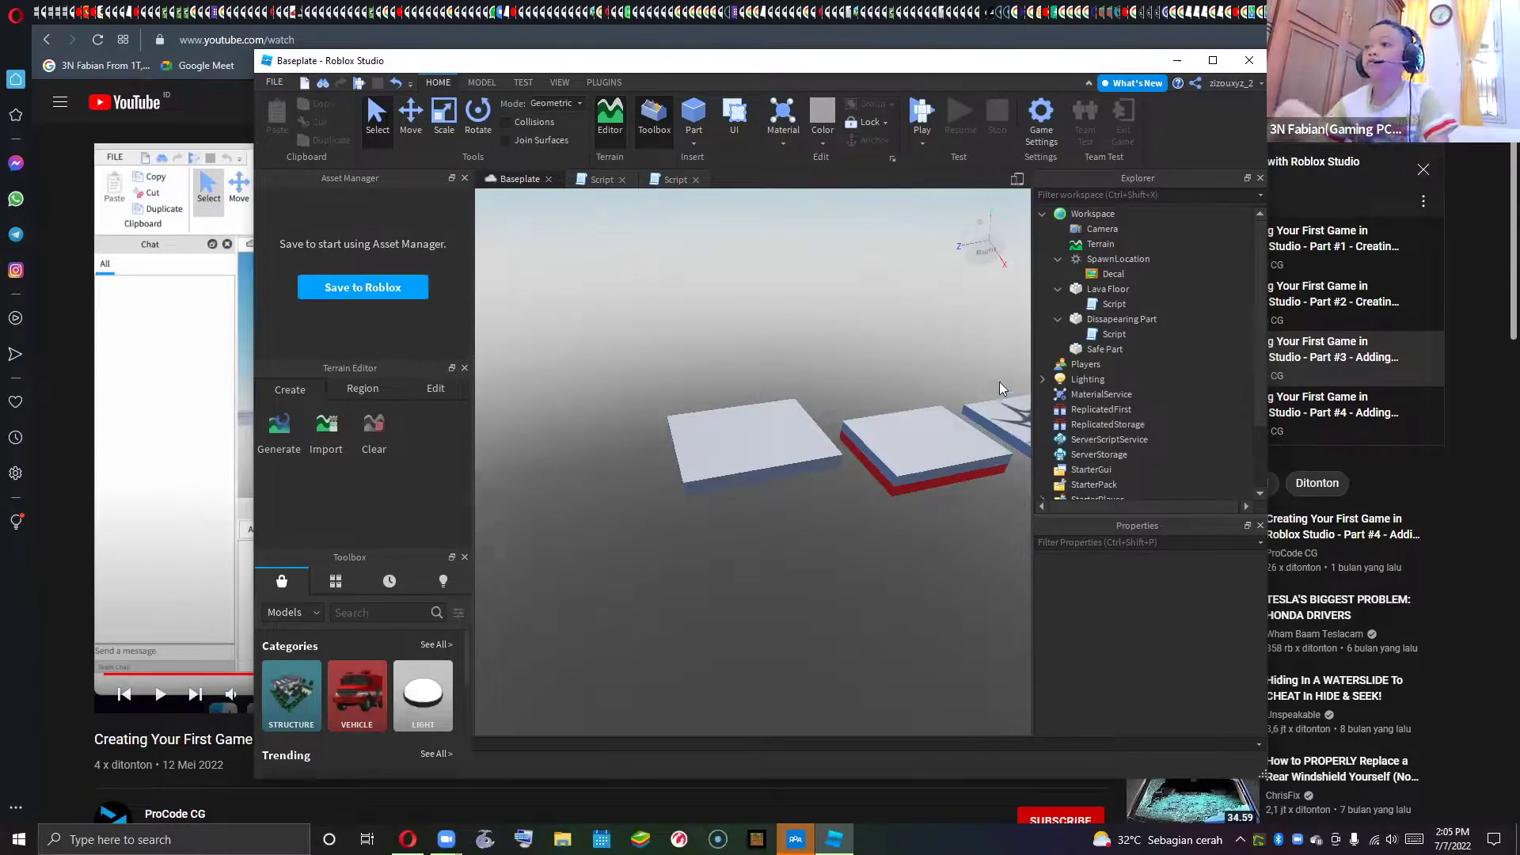
- Switch to YouTube, rewind the Part #3 tutorial by 10 seconds and reread the instructions for creating the part
mouse_move(1045, 296)
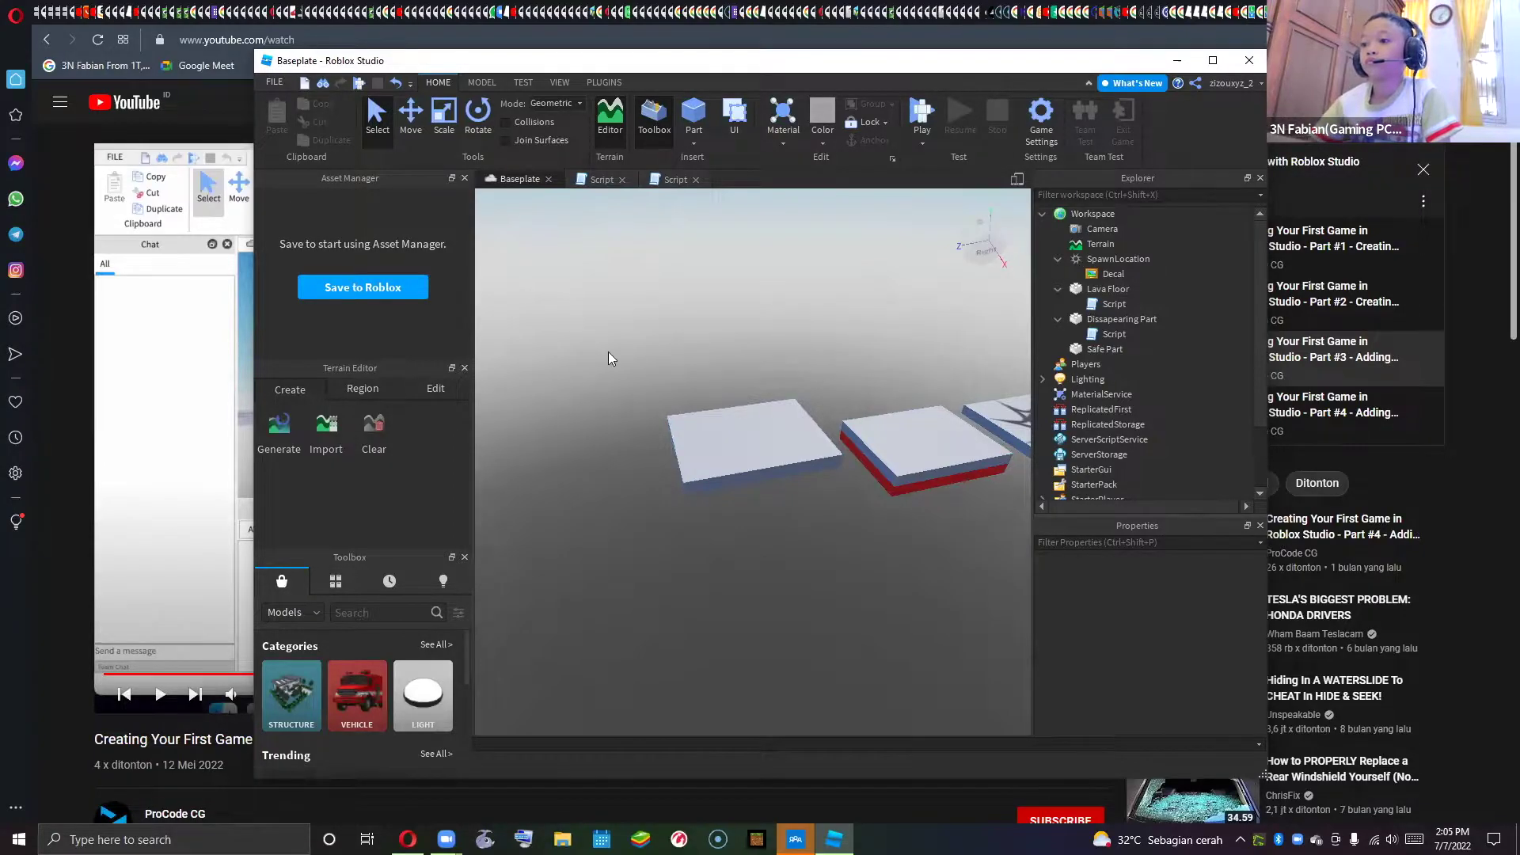
left_click(236, 347)
left_click(452, 387)
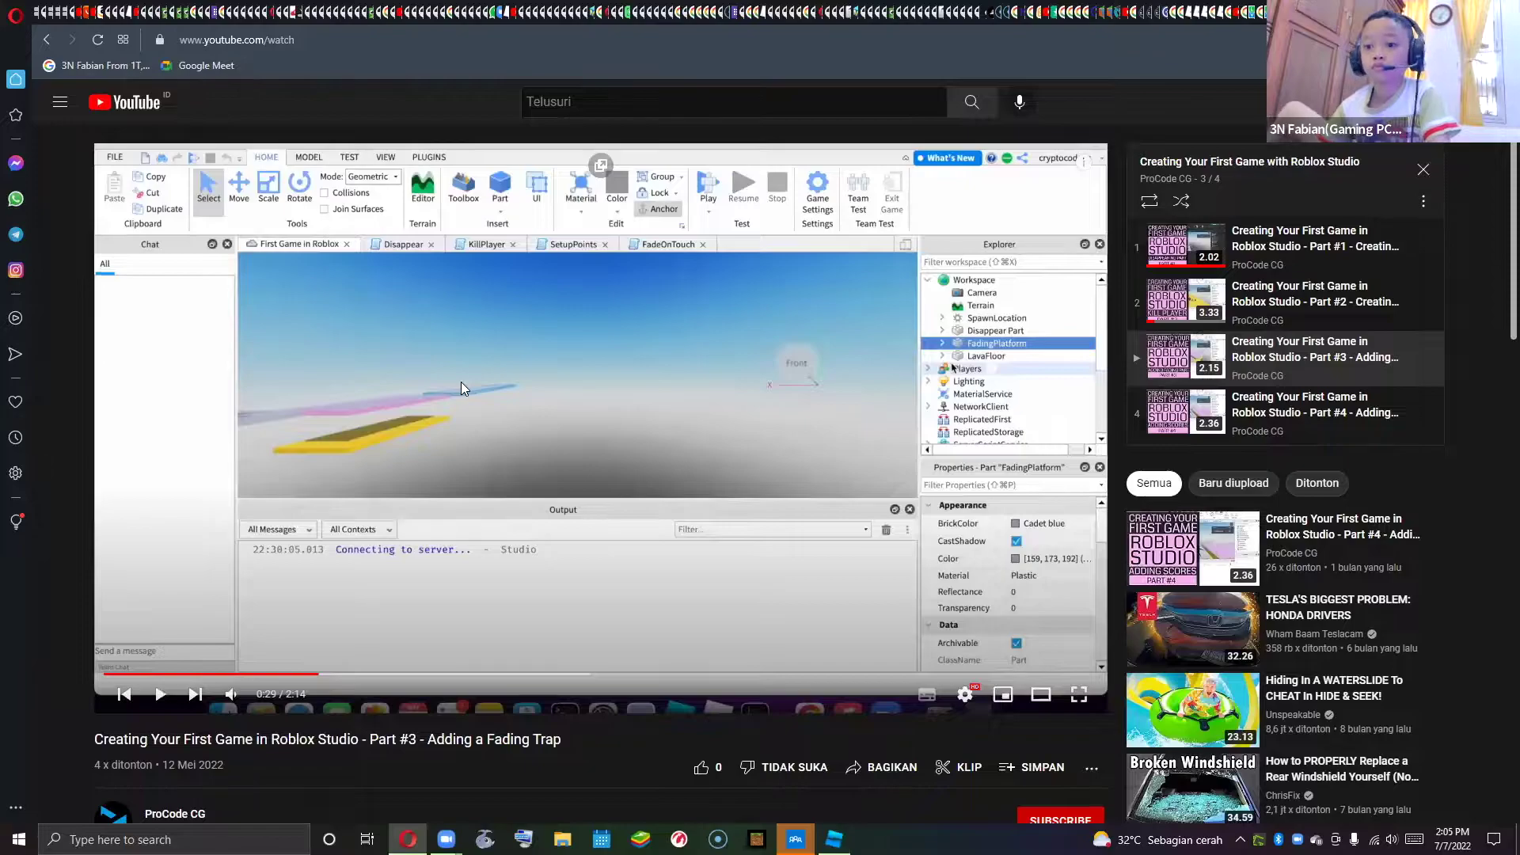
key("Left")
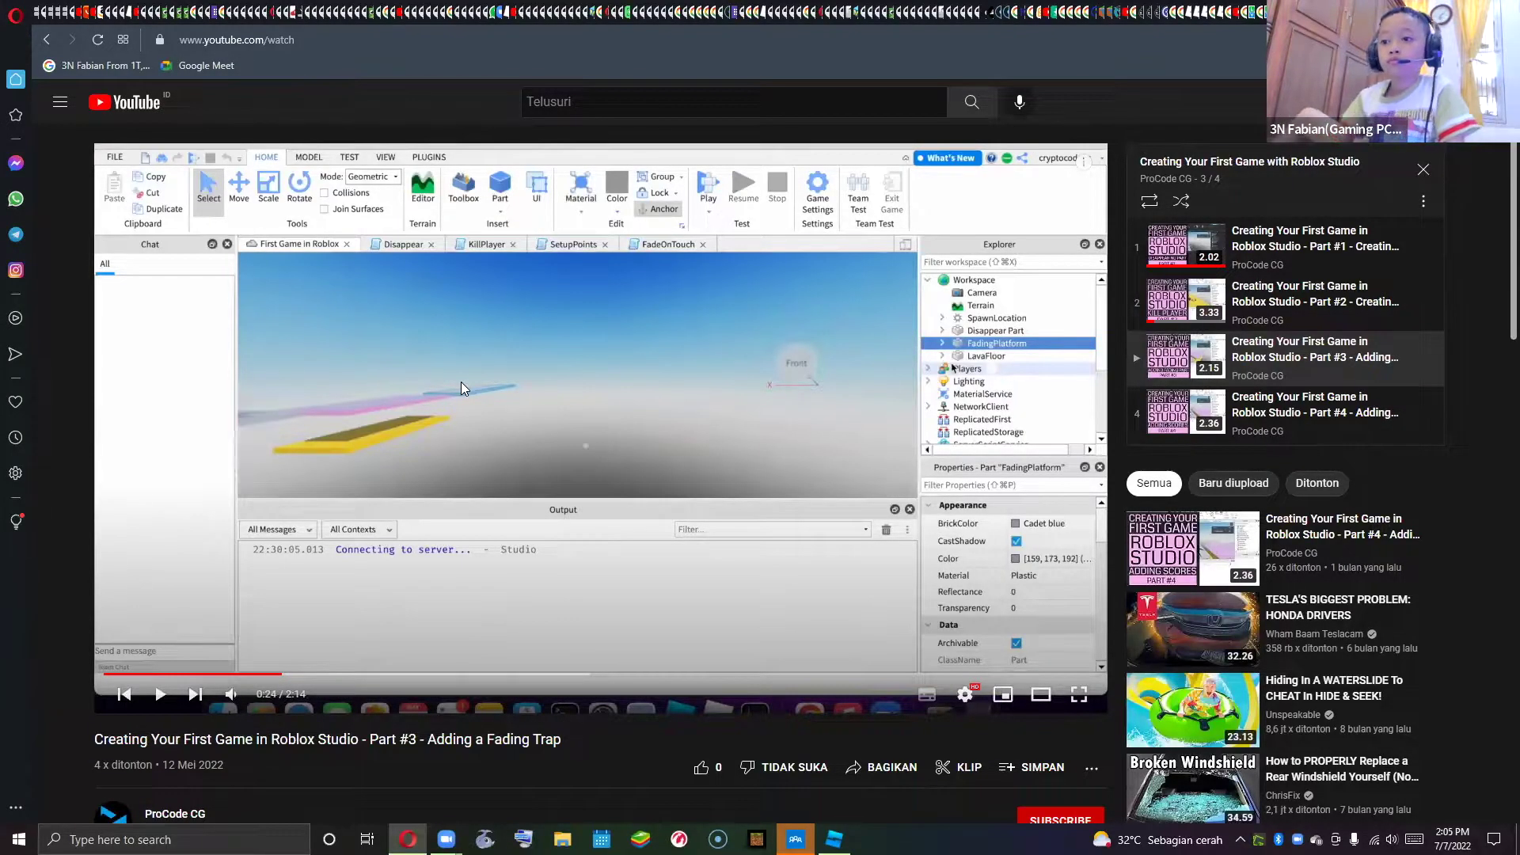
key("Left")
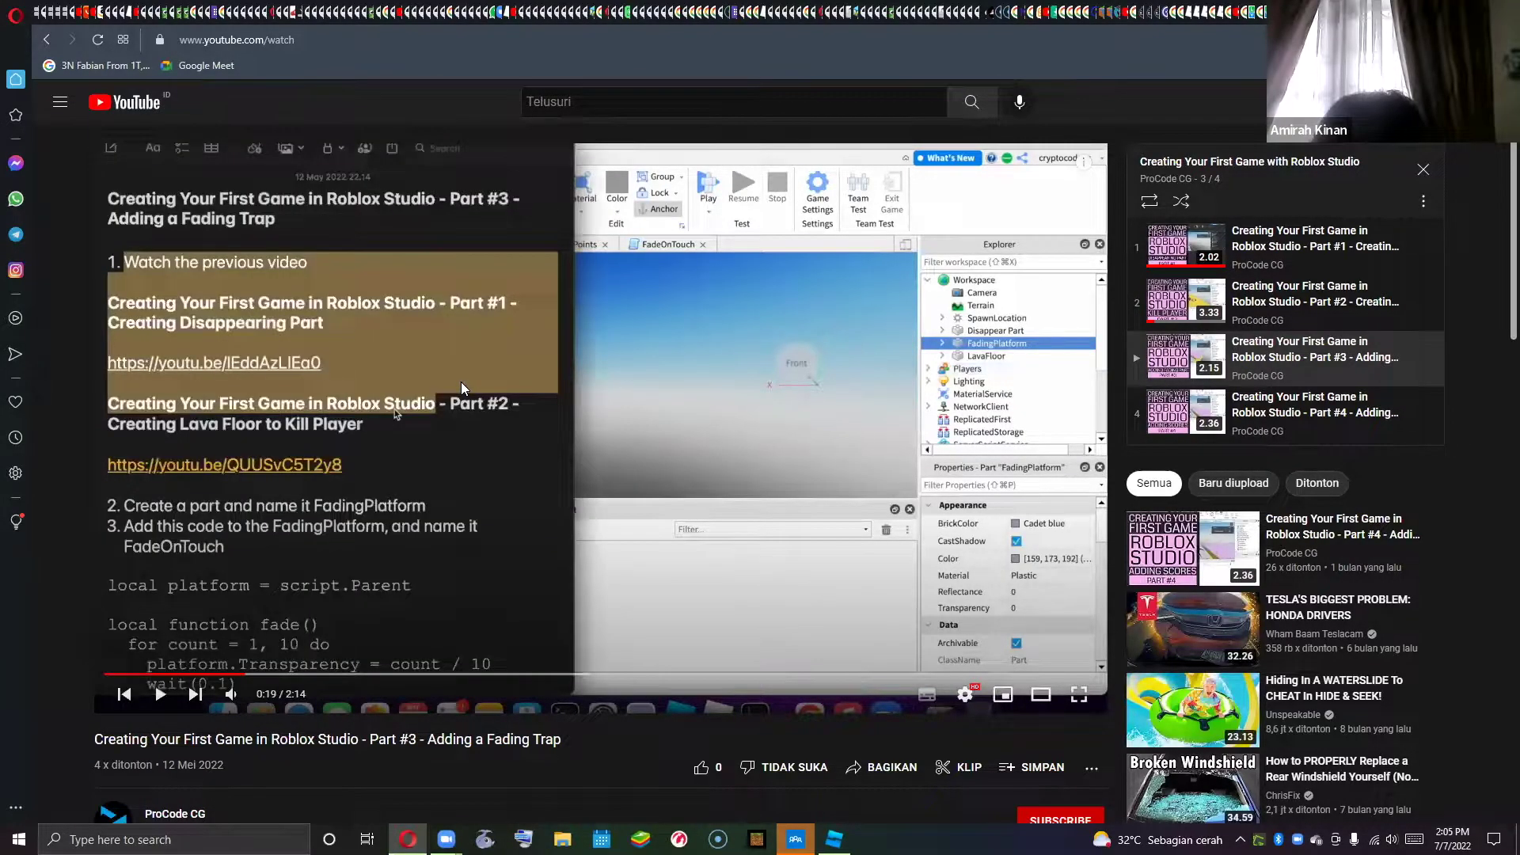
key("space")
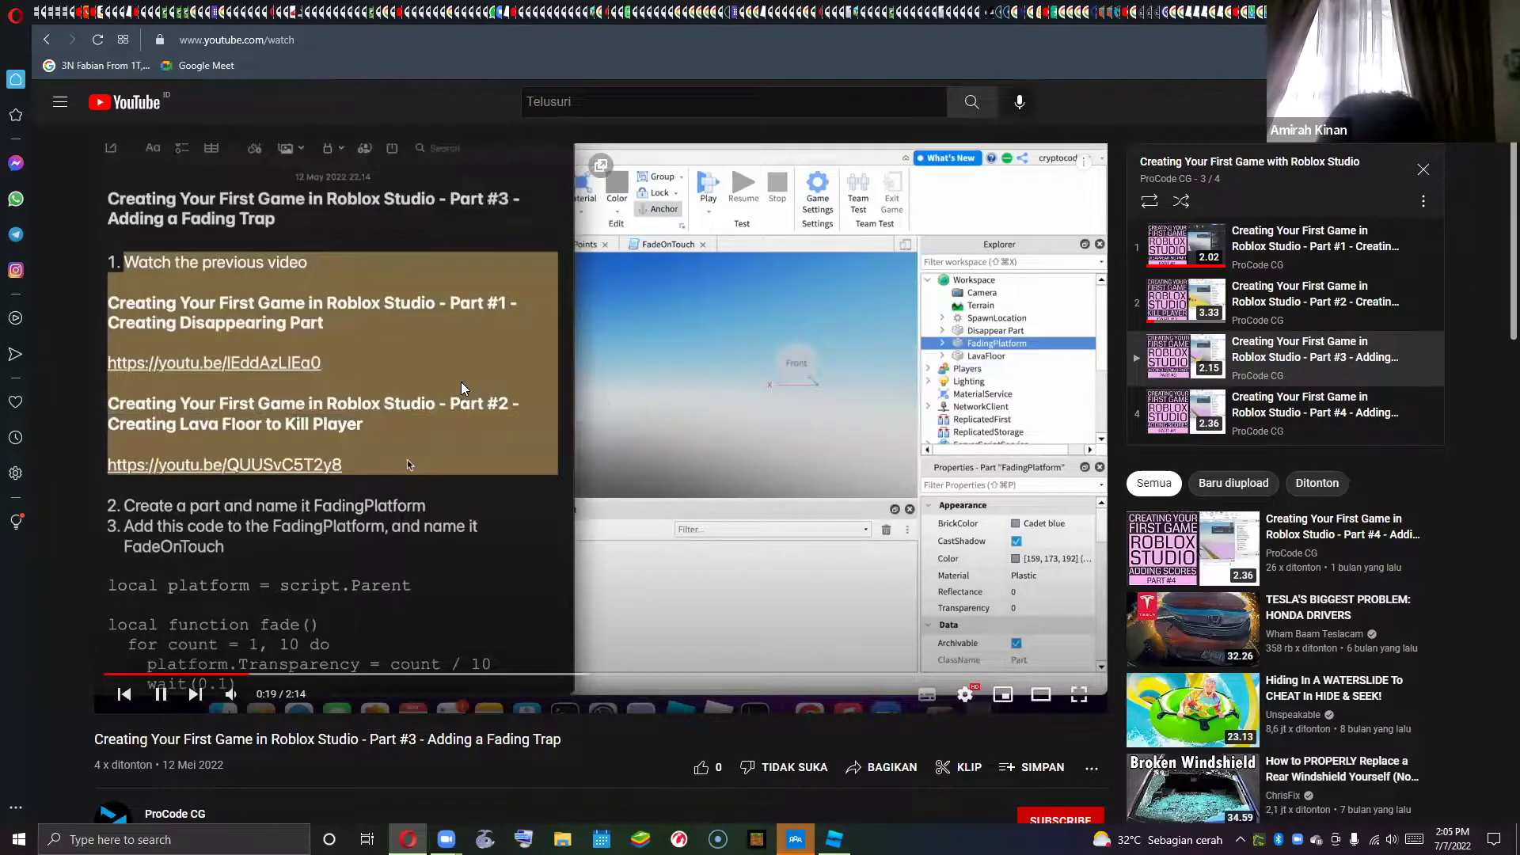
key("space")
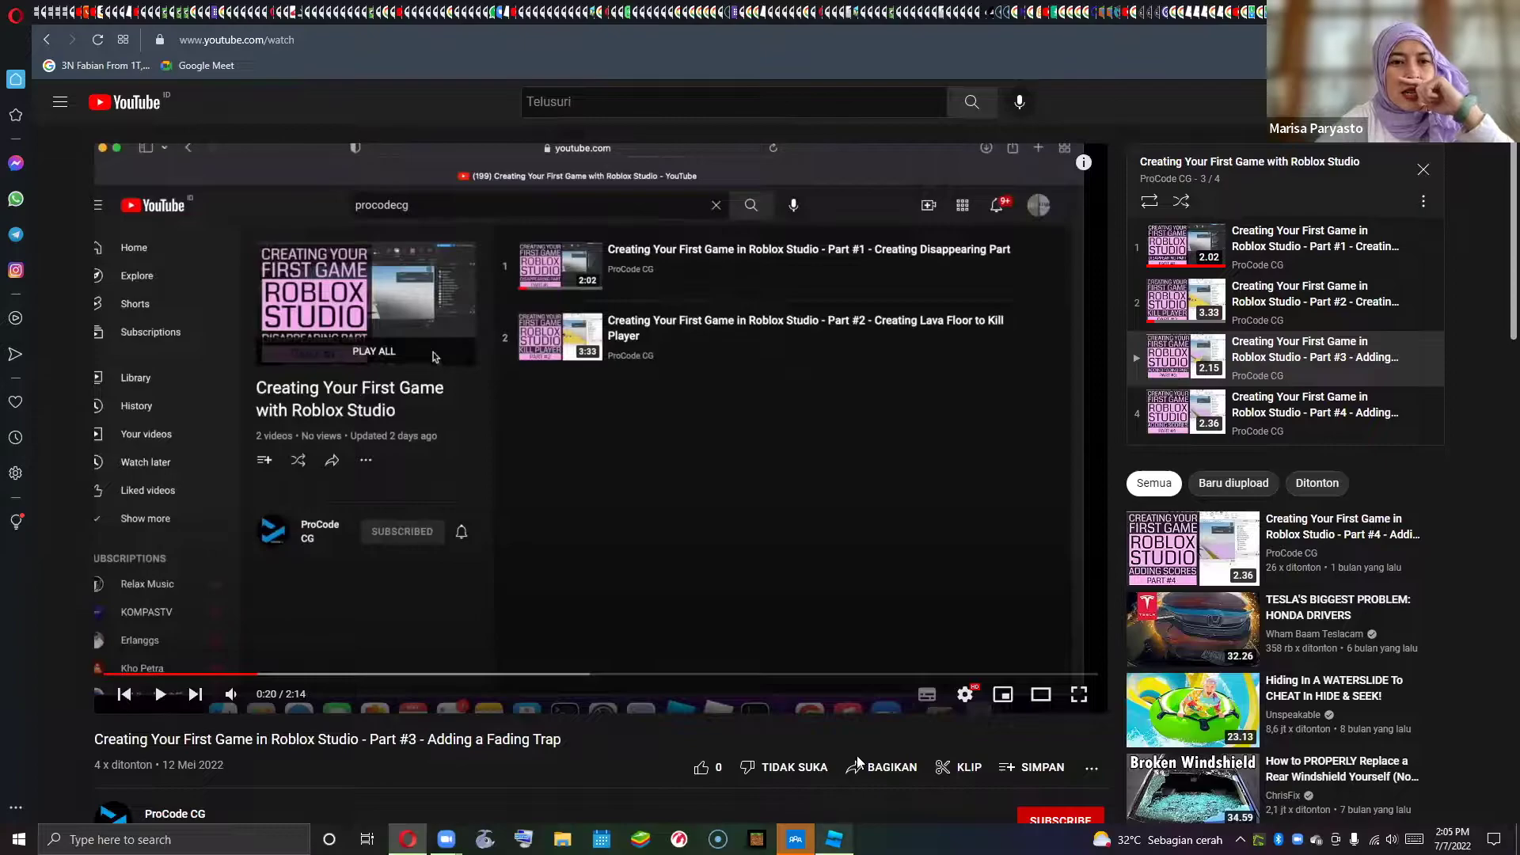
- Switch to Roblox Studio and rename the Safe Part as Fading Platform
left_click(833, 839)
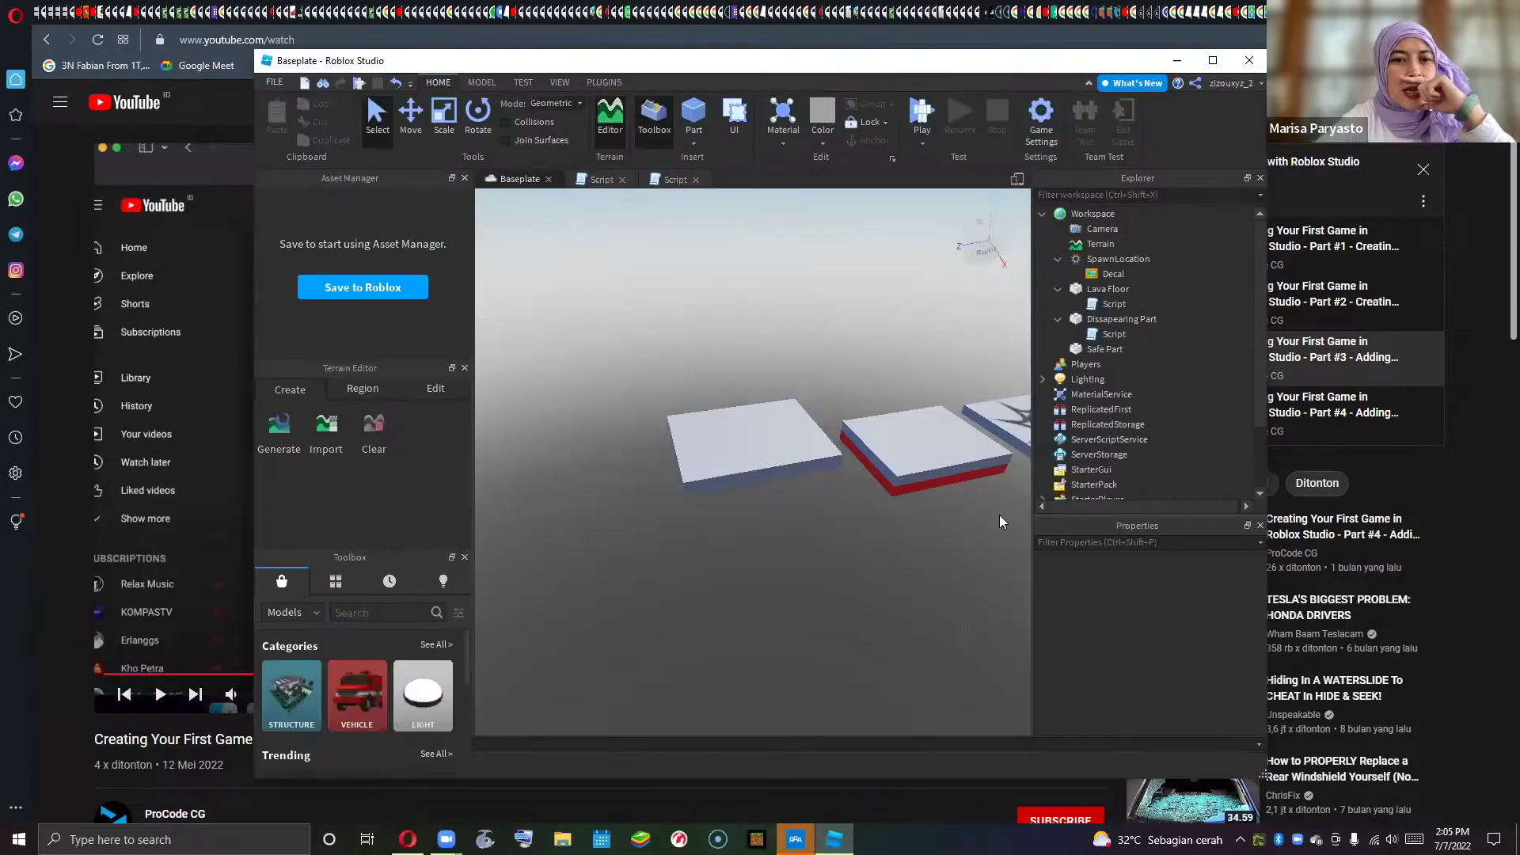
left_click(1111, 352)
left_click(1112, 349)
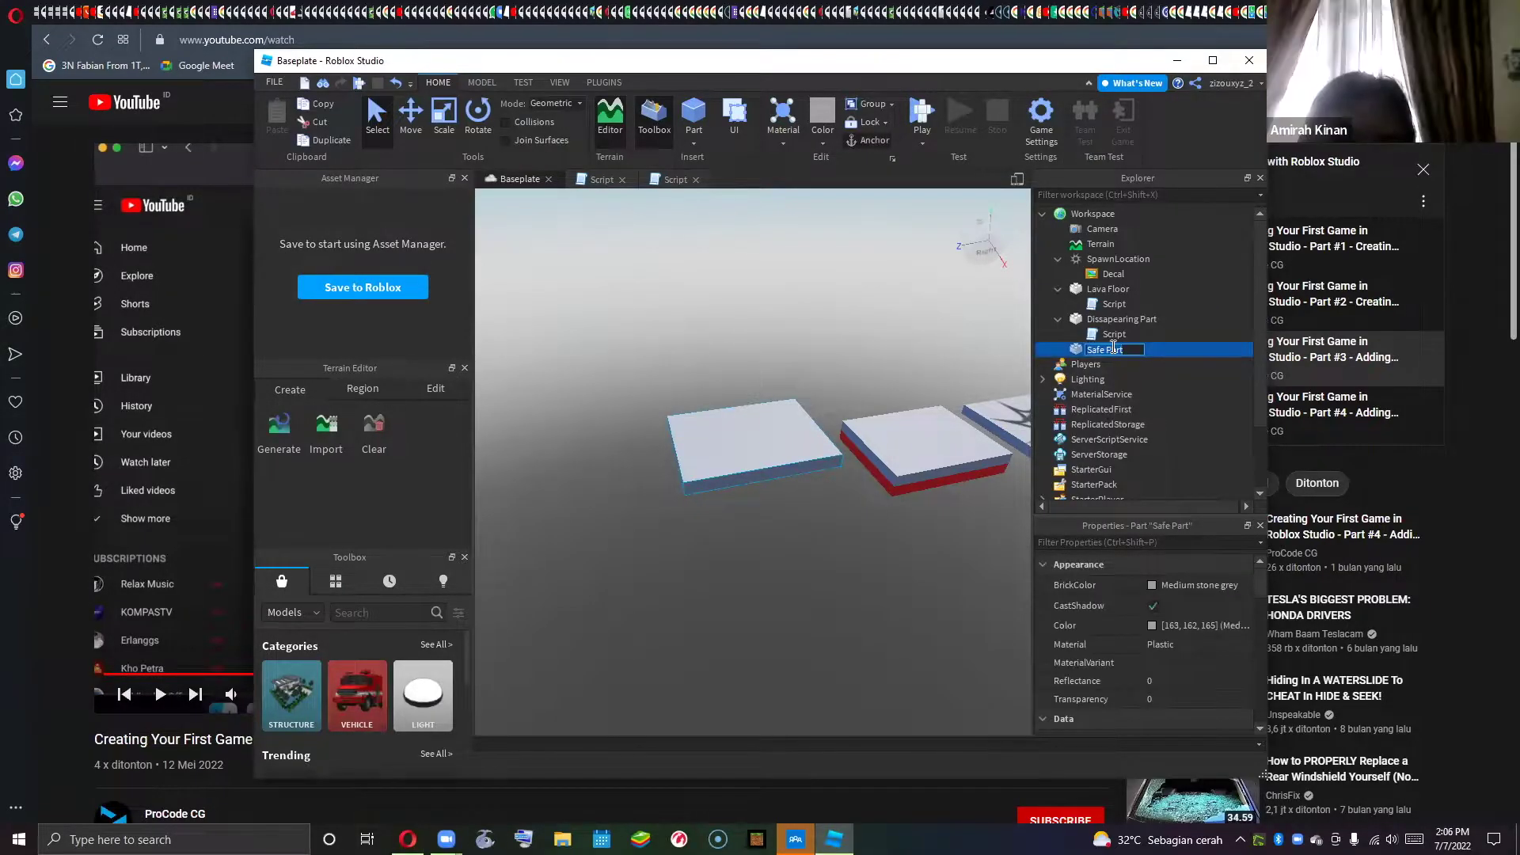
type("Fading Pla")
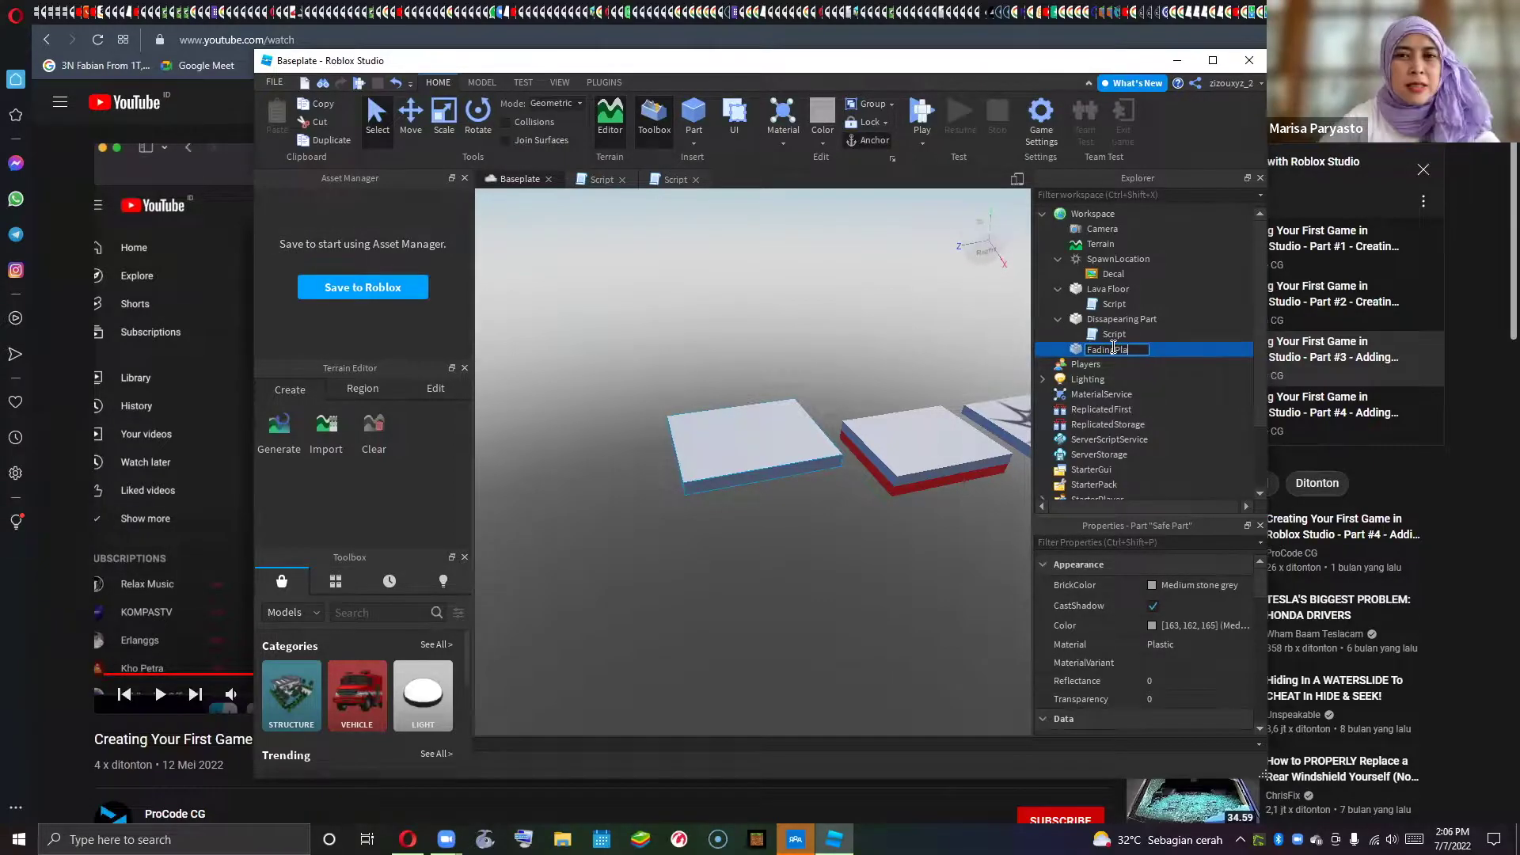
type("tform")
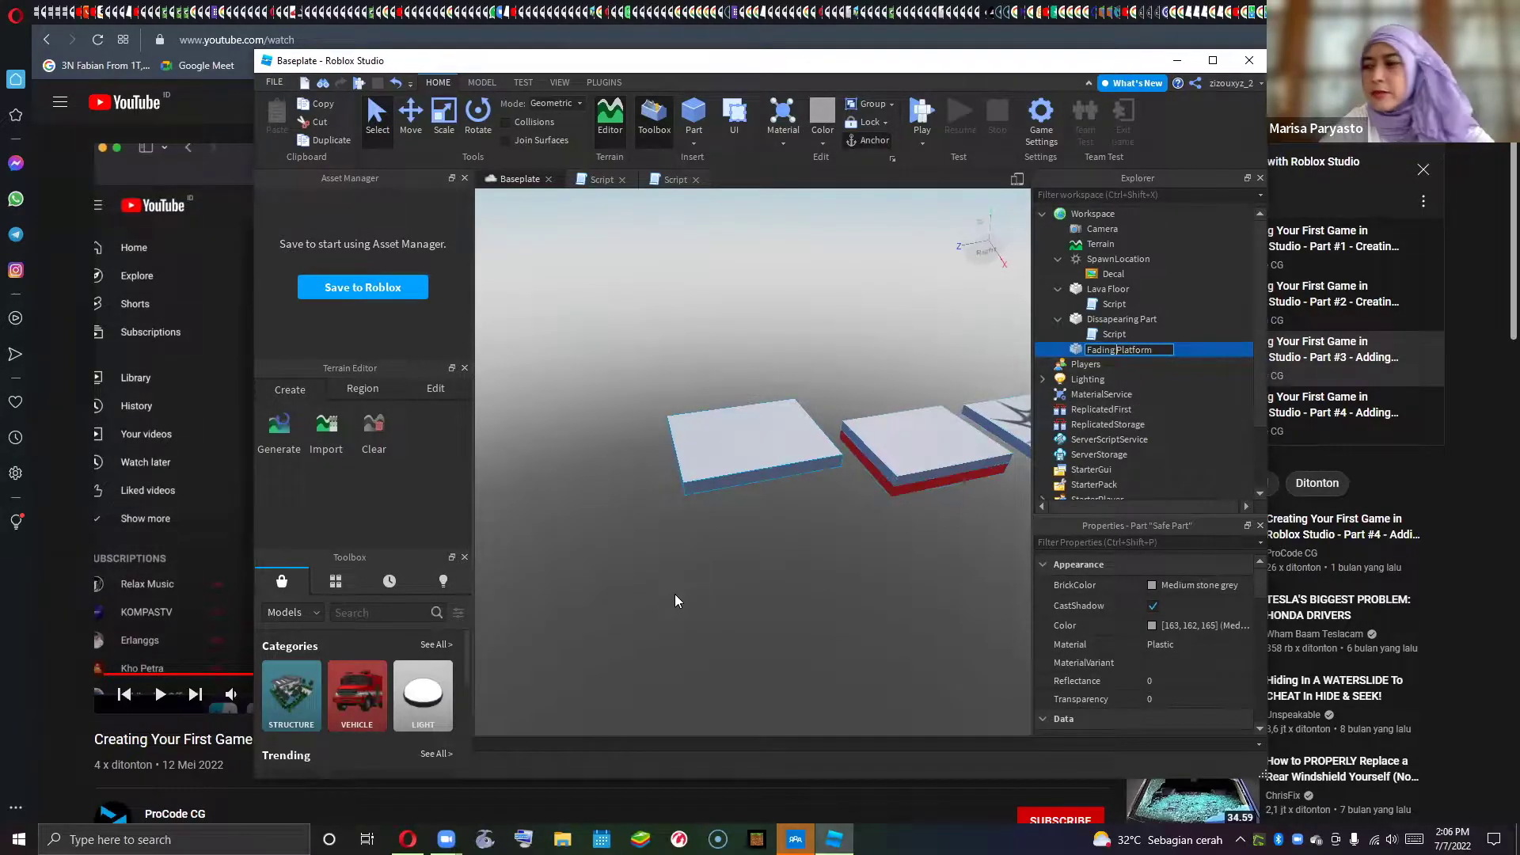
left_click(787, 589)
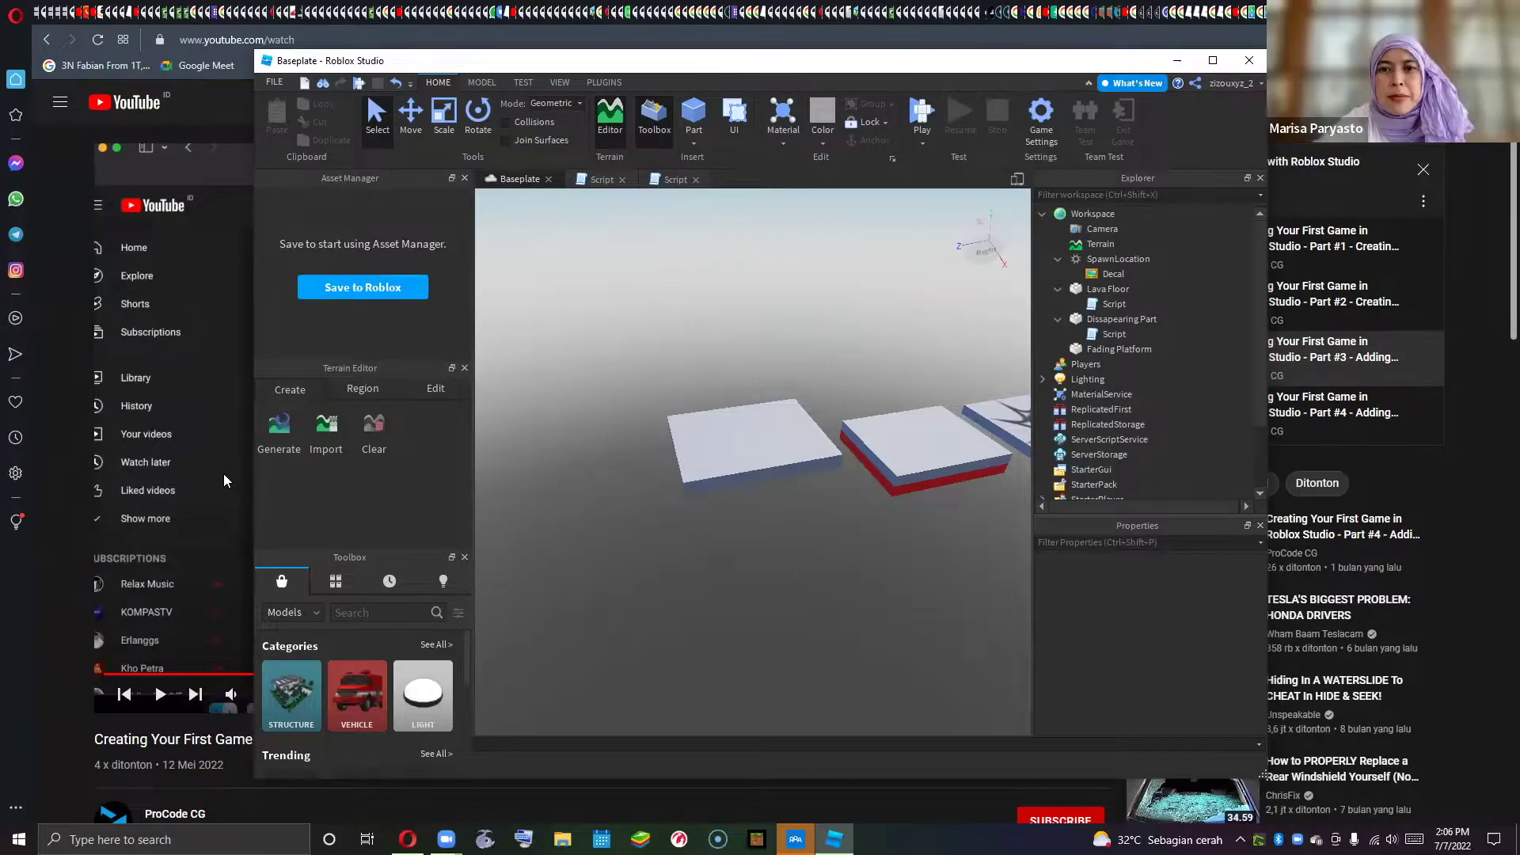
- Switch to YouTube and check the tutorial's written step on creating and naming the part, pausing the video there
key("alt+Tab")
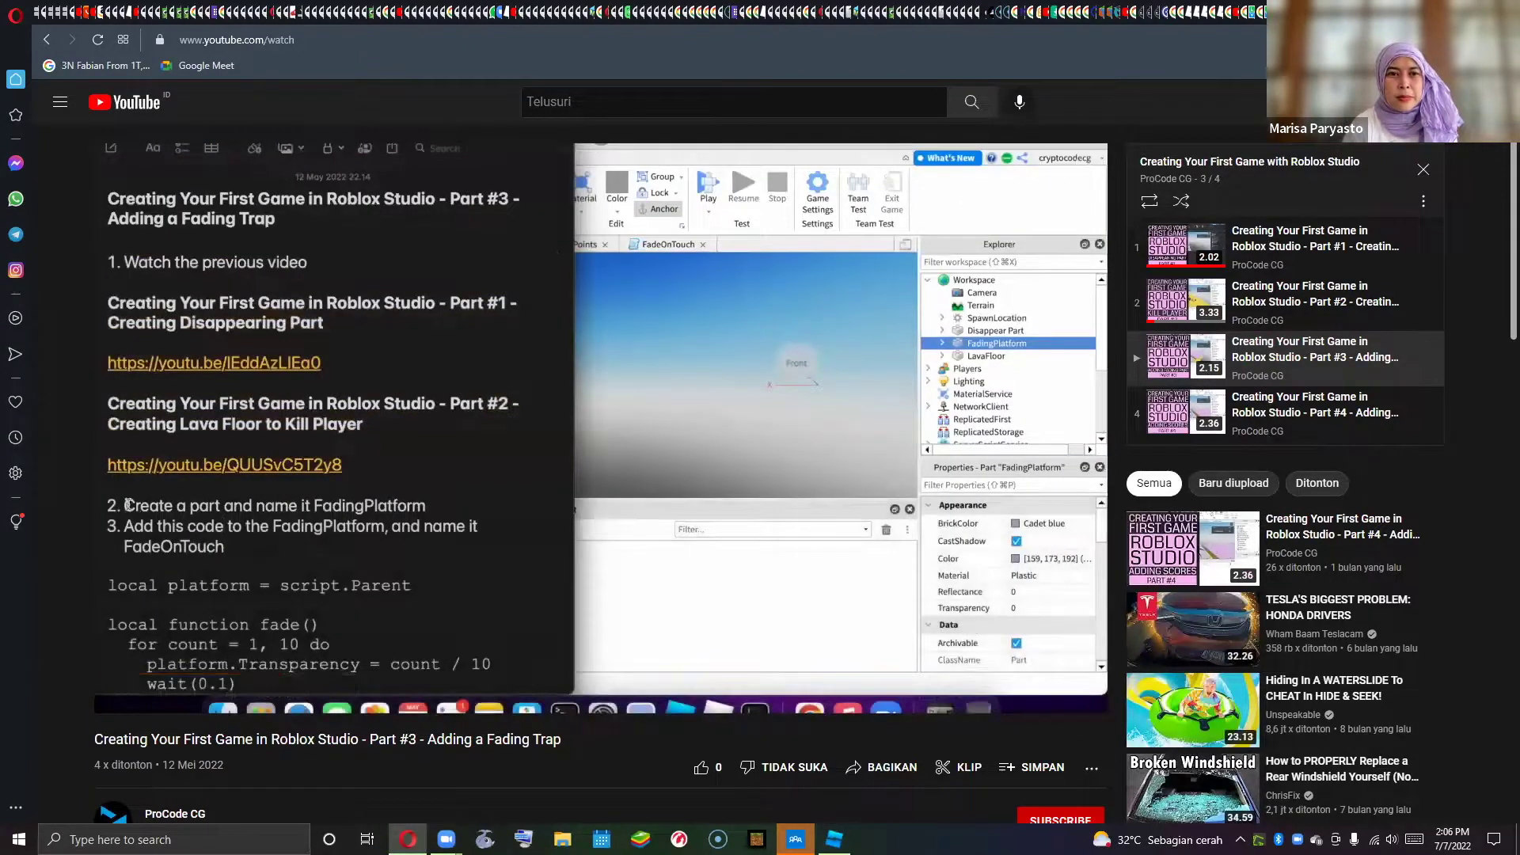
left_click(524, 527)
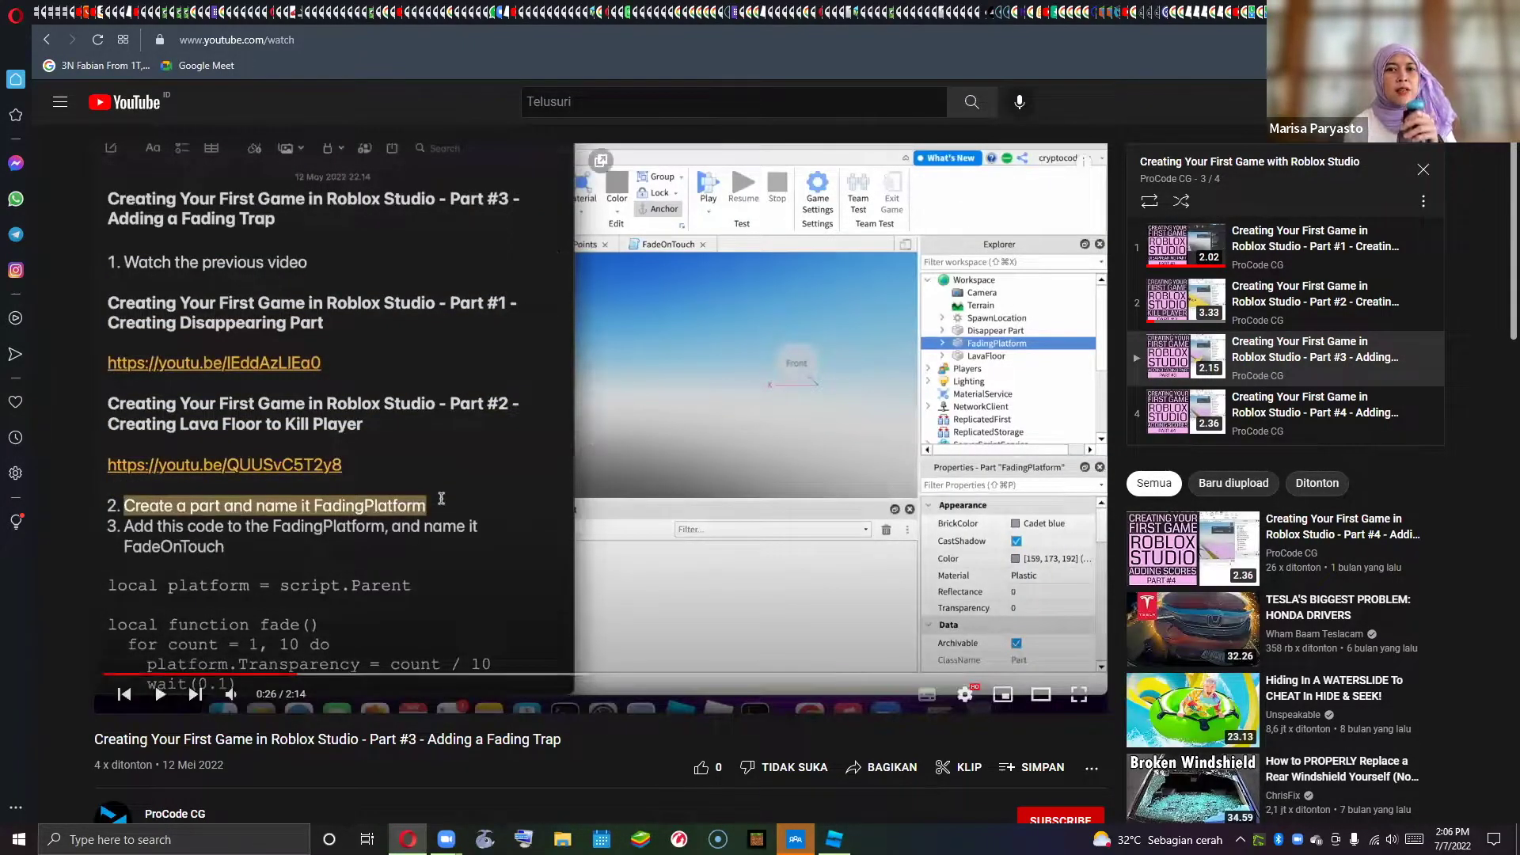
- Switch to Roblox Studio and lower the red Lava Floor with the Move tool, leaving a gap beneath the Dissapearing Part
key("alt+Tab")
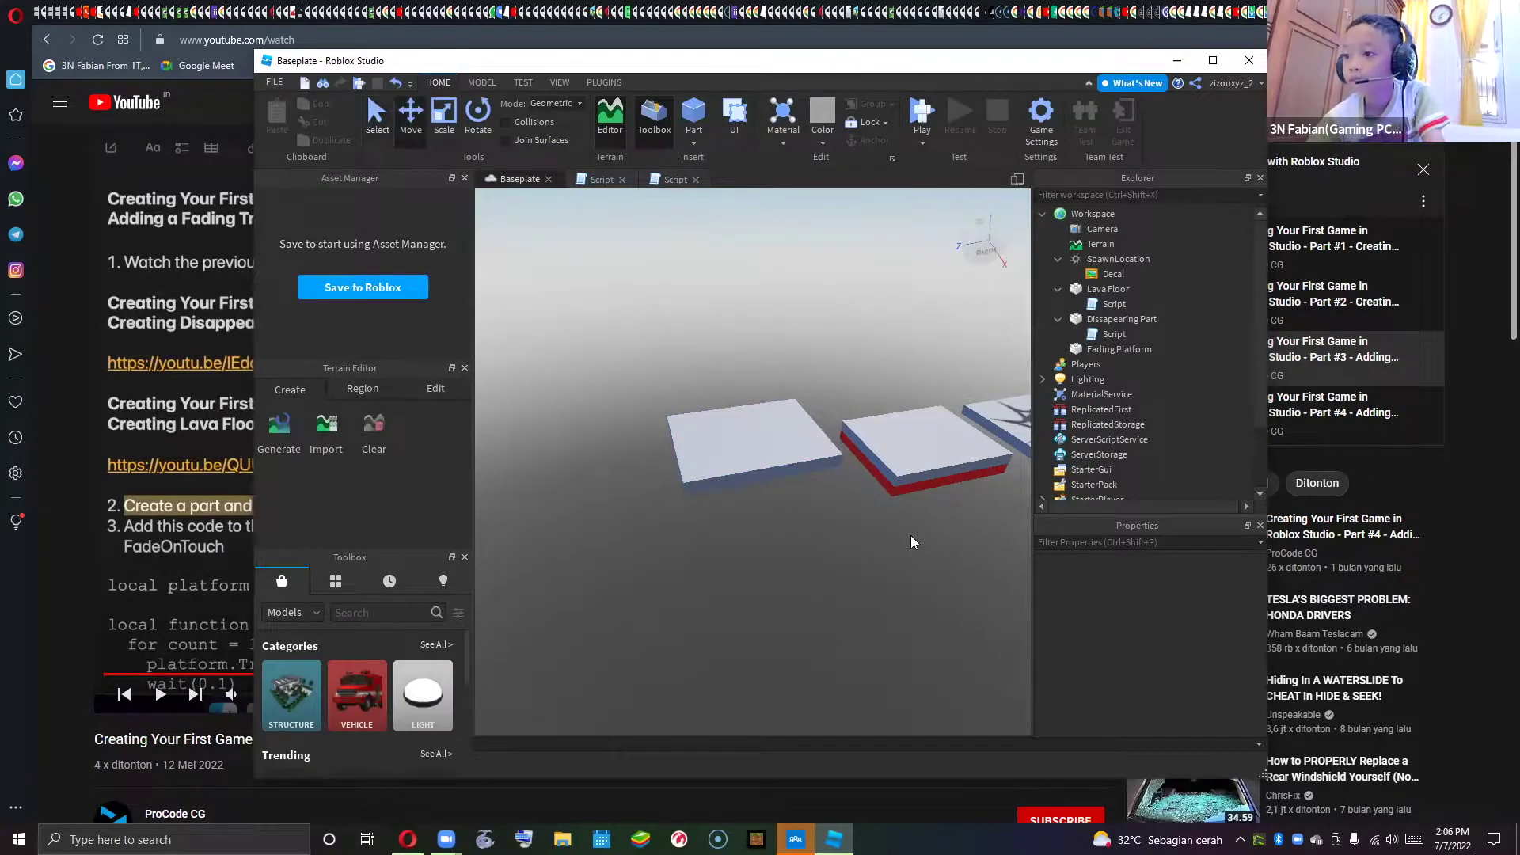
left_click(916, 492)
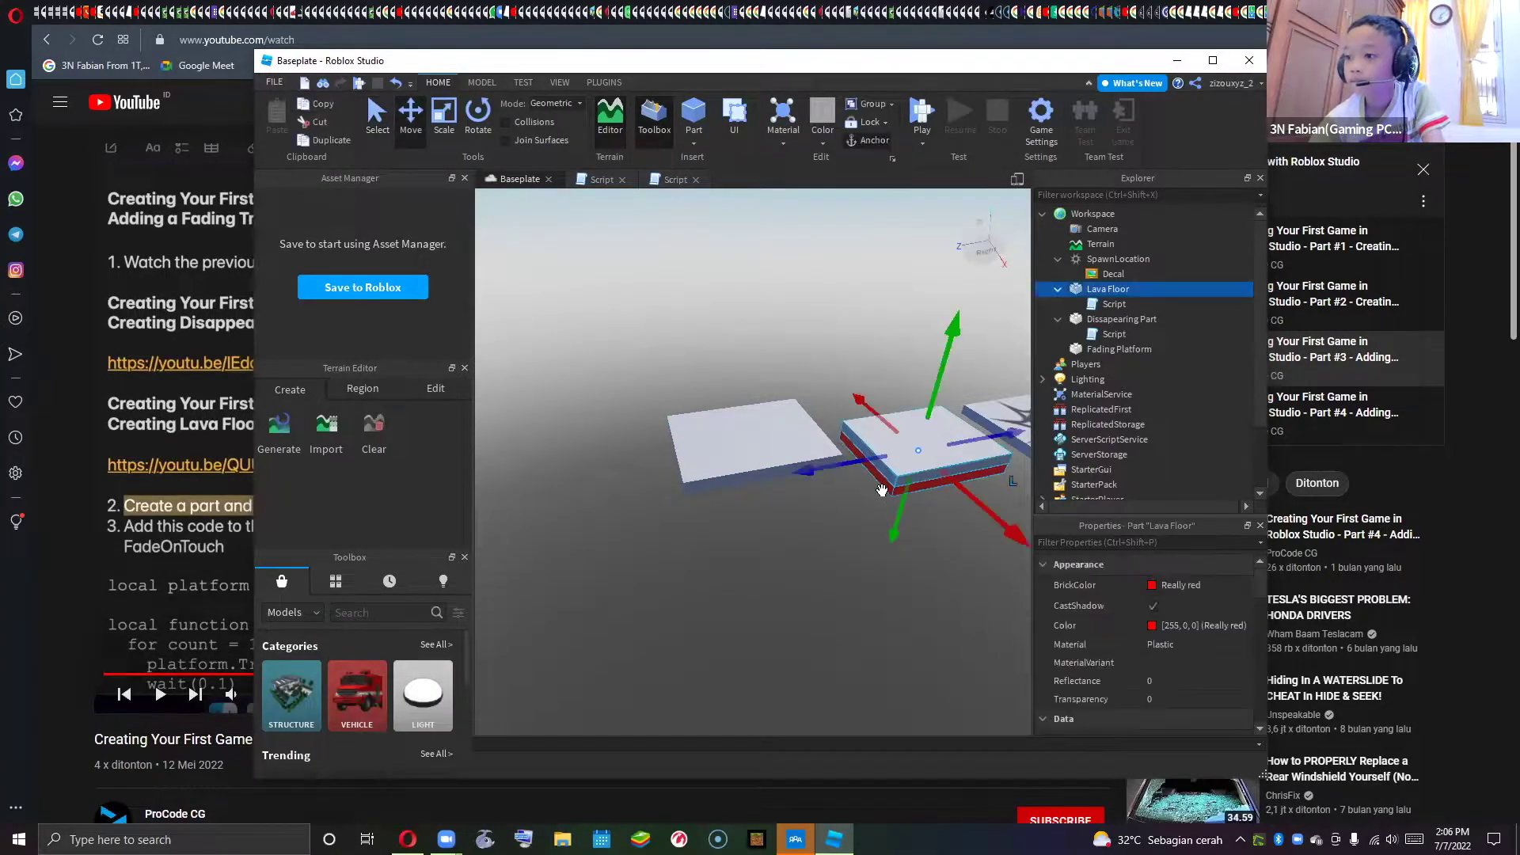
left_click_drag(897, 537, 882, 571)
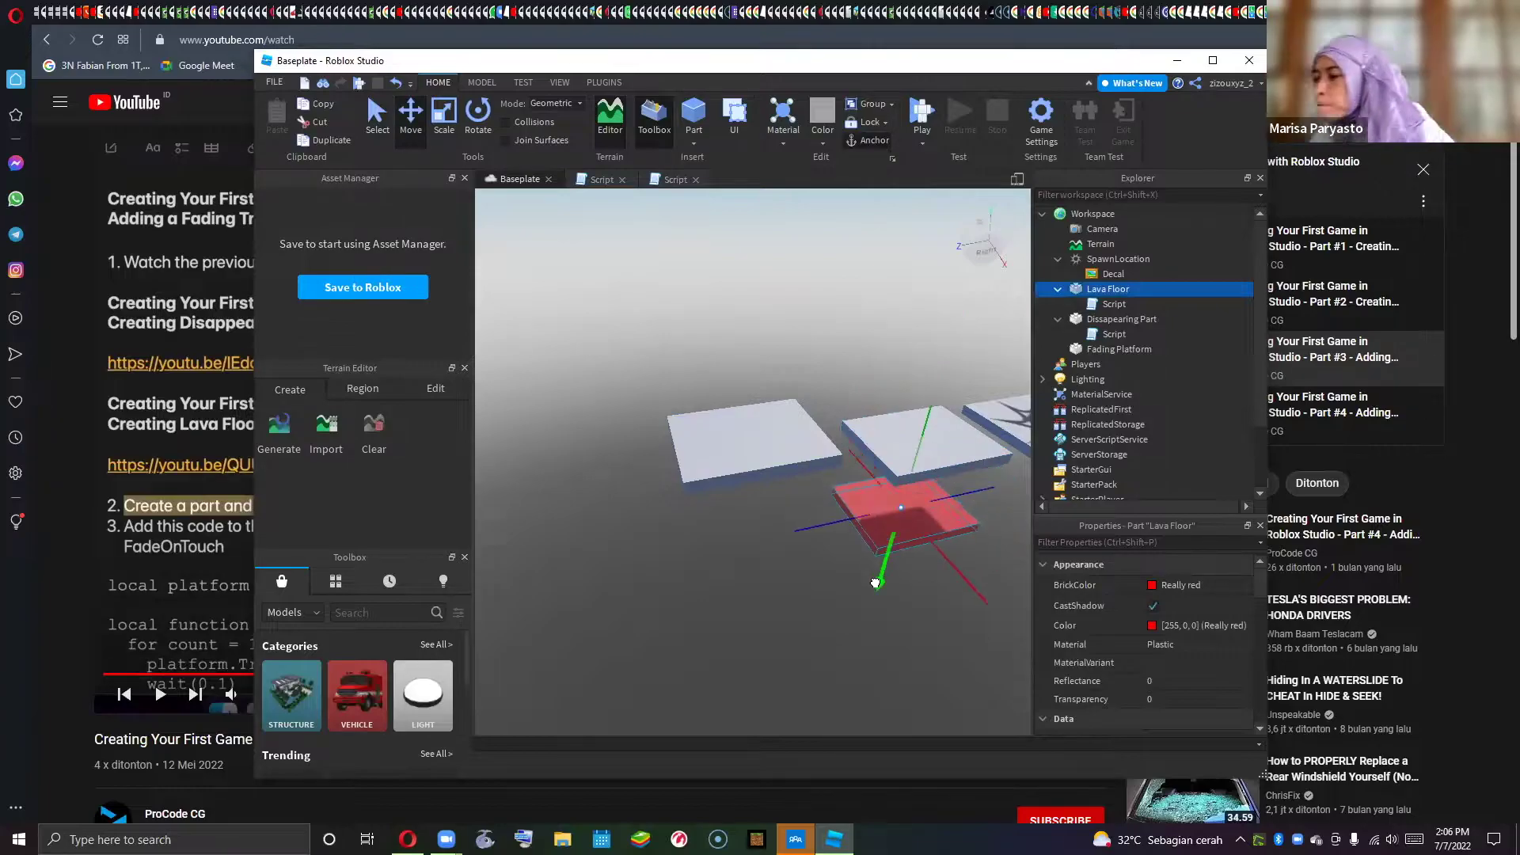
left_click(751, 603)
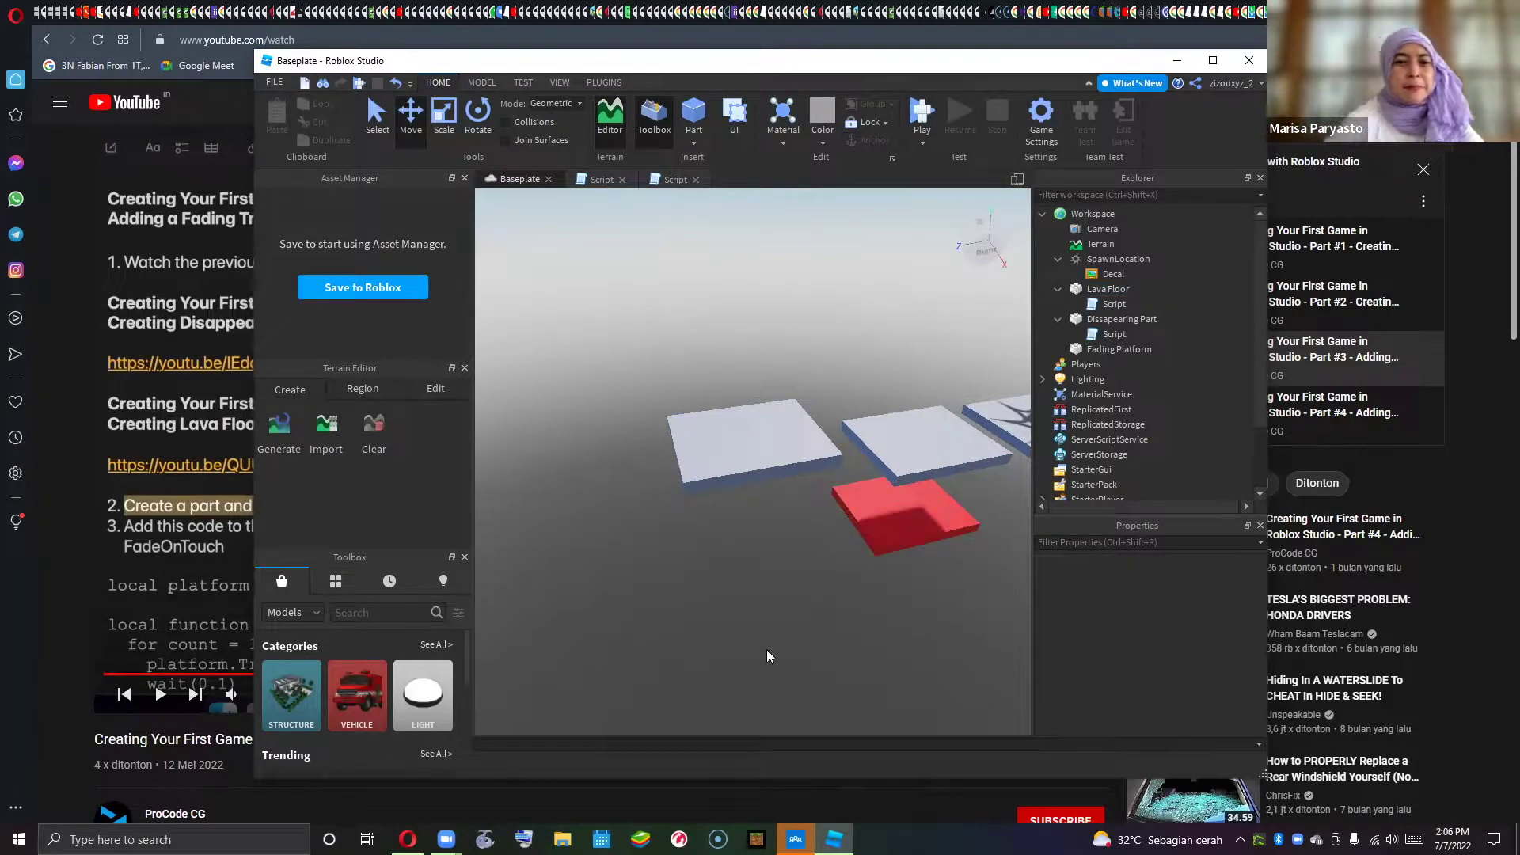
- Switch to YouTube, play the tutorial up to the complete FadeOnTouch script, pause on the code and like the video
left_click(174, 359)
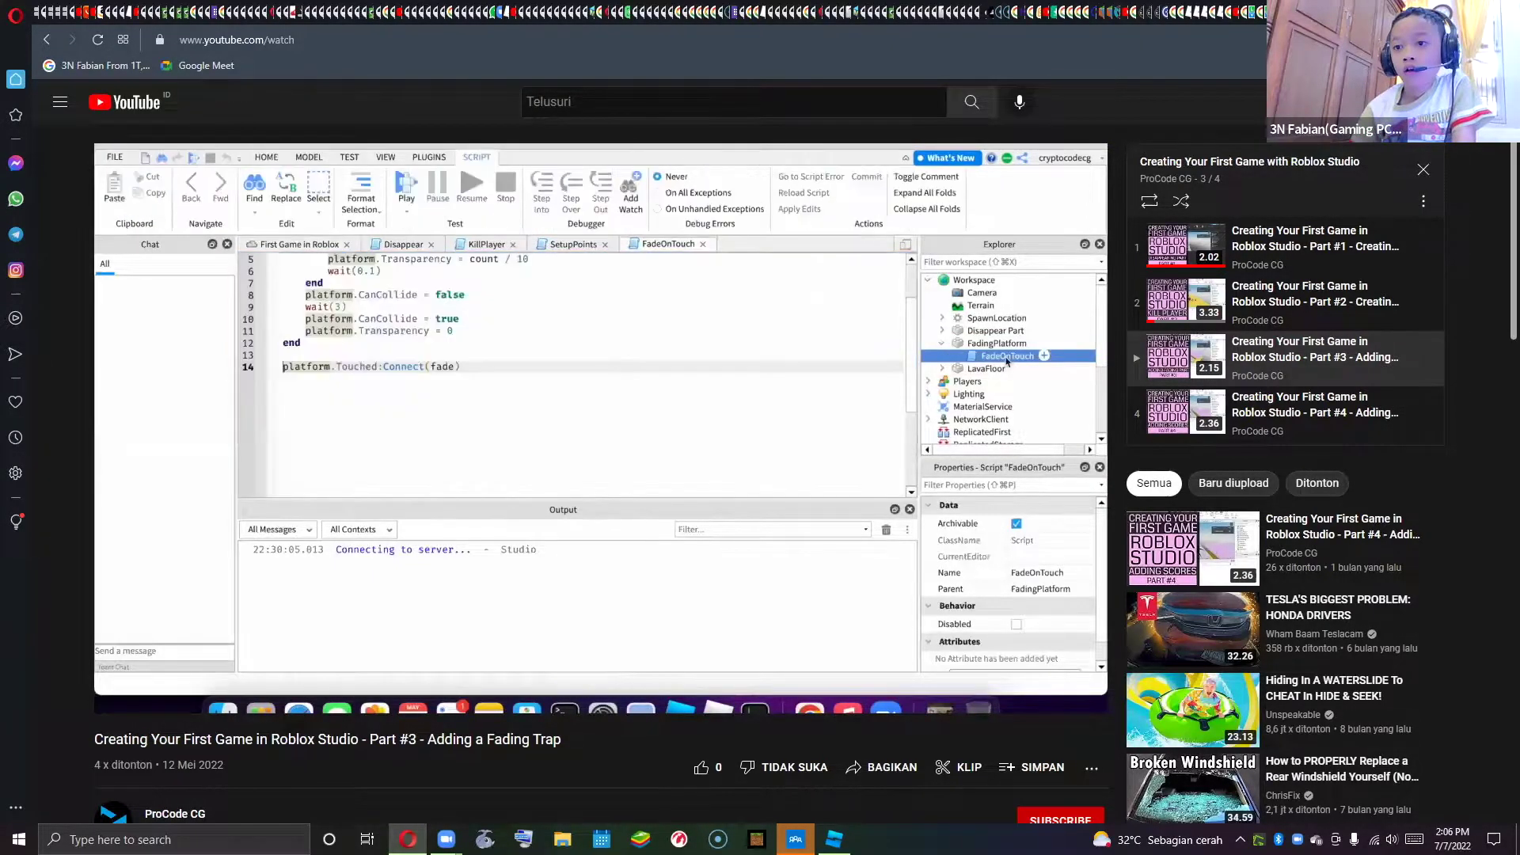
left_click(543, 472)
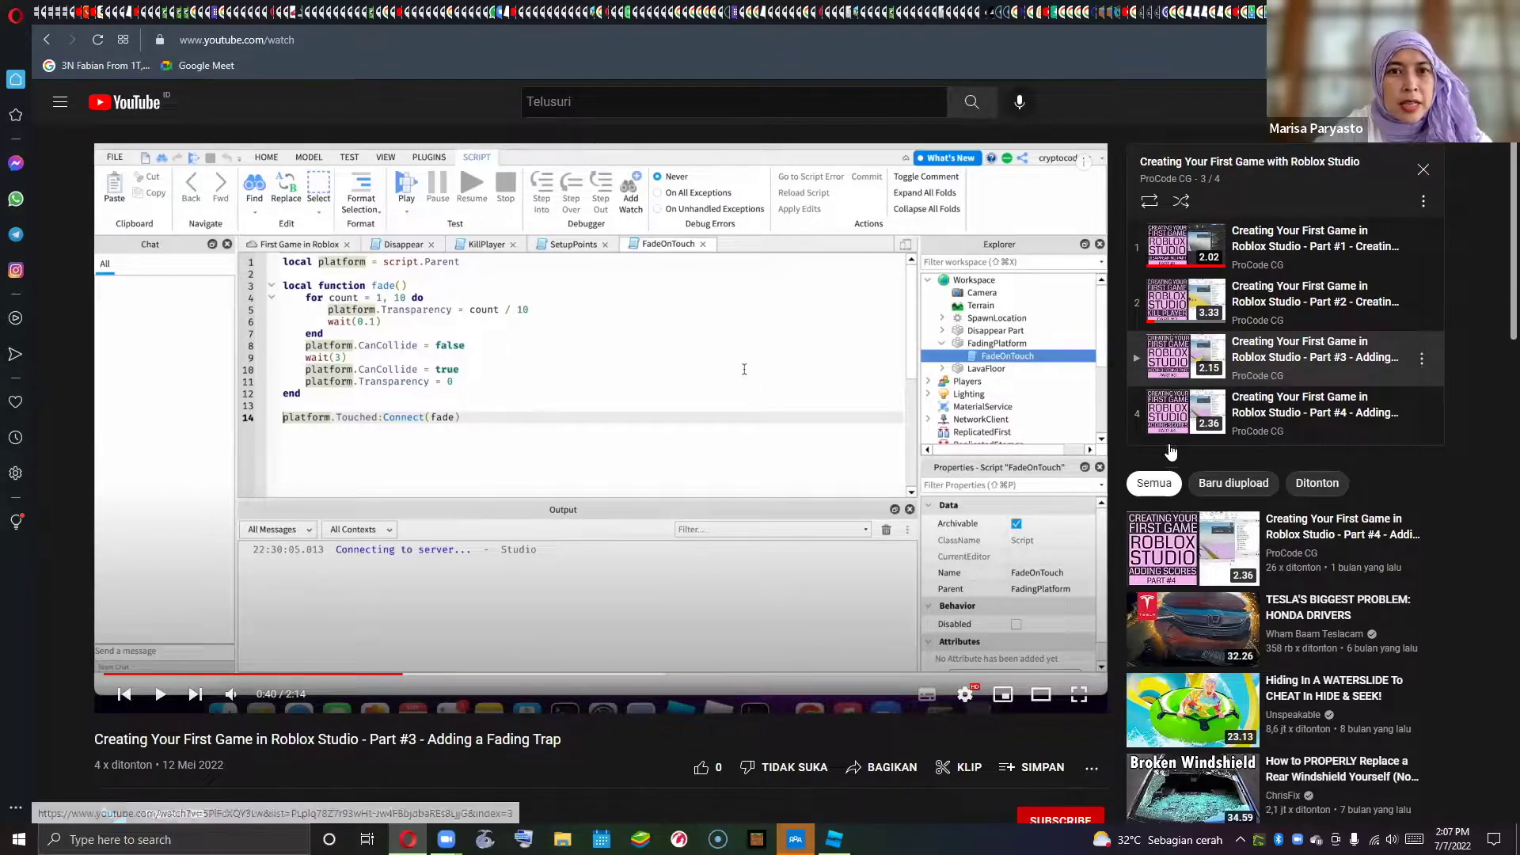
left_click(702, 766)
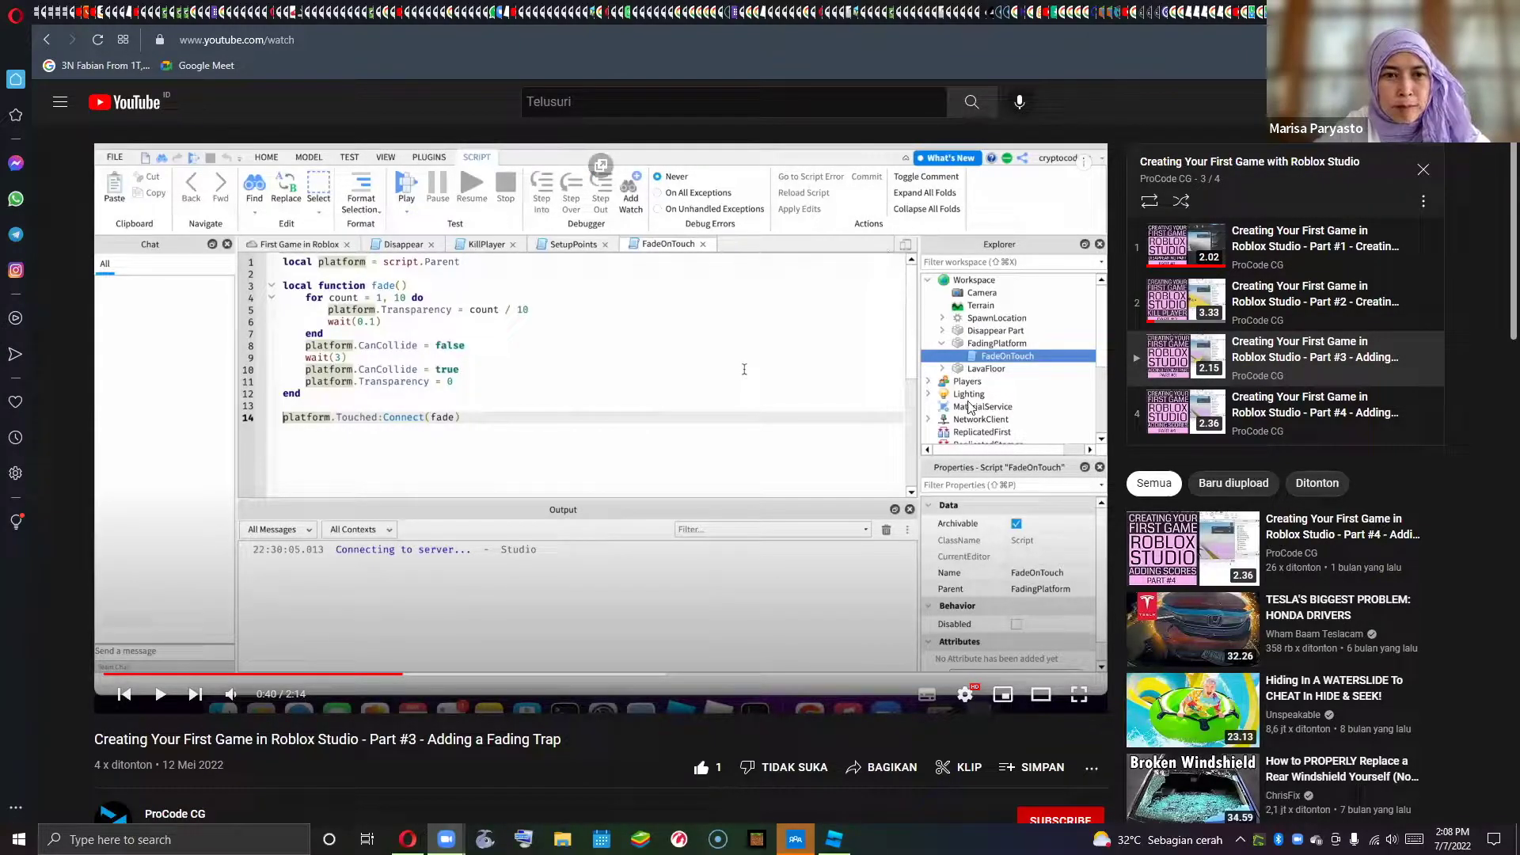
- Switch to Roblox Studio and add a new Script to the Dissapearing Part
key("alt+Tab")
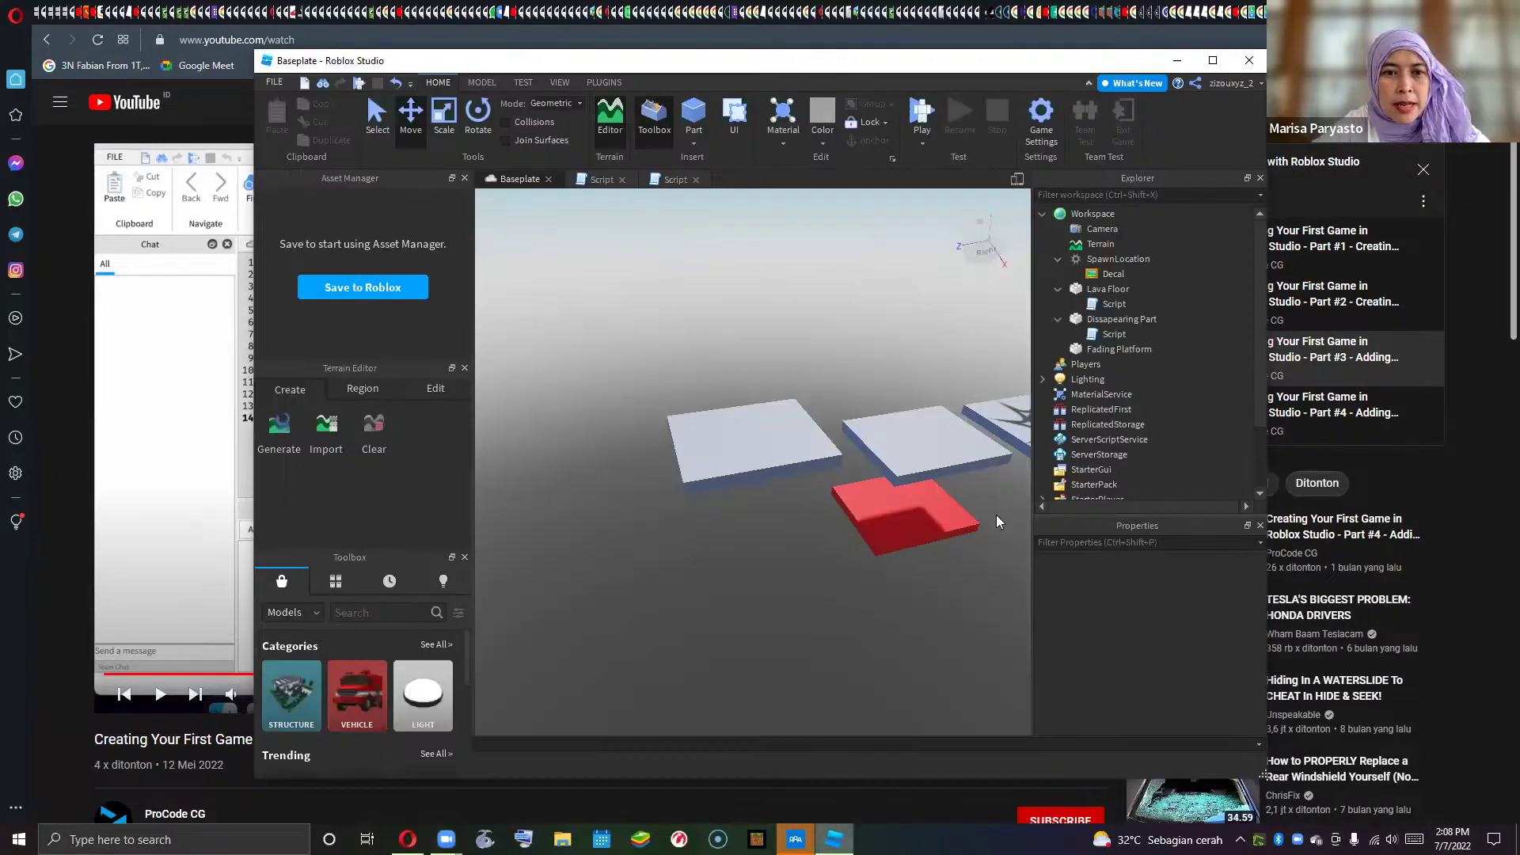
left_click(803, 435)
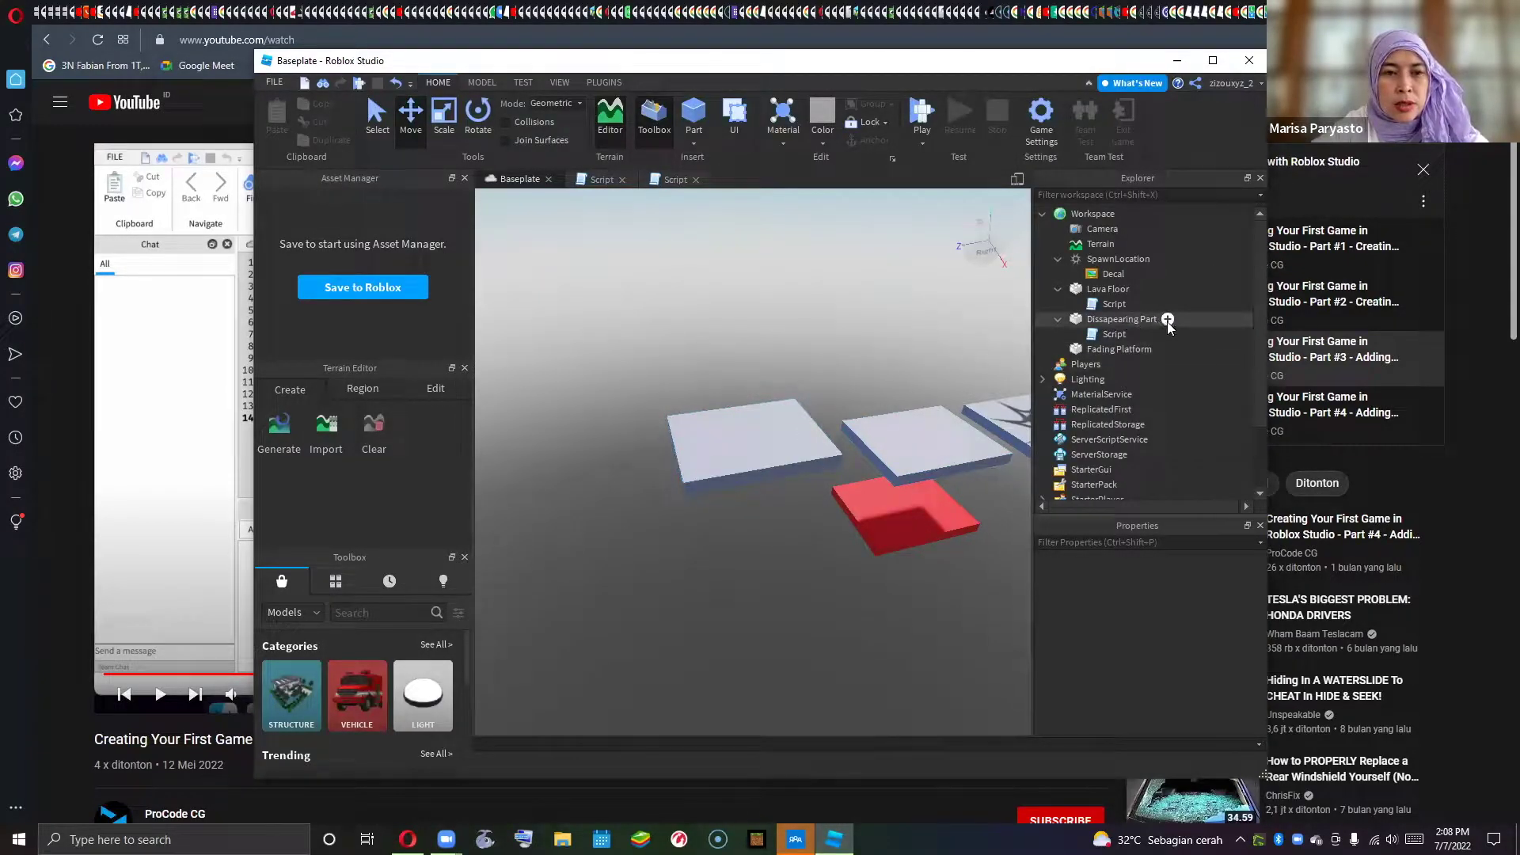
left_click(1167, 320)
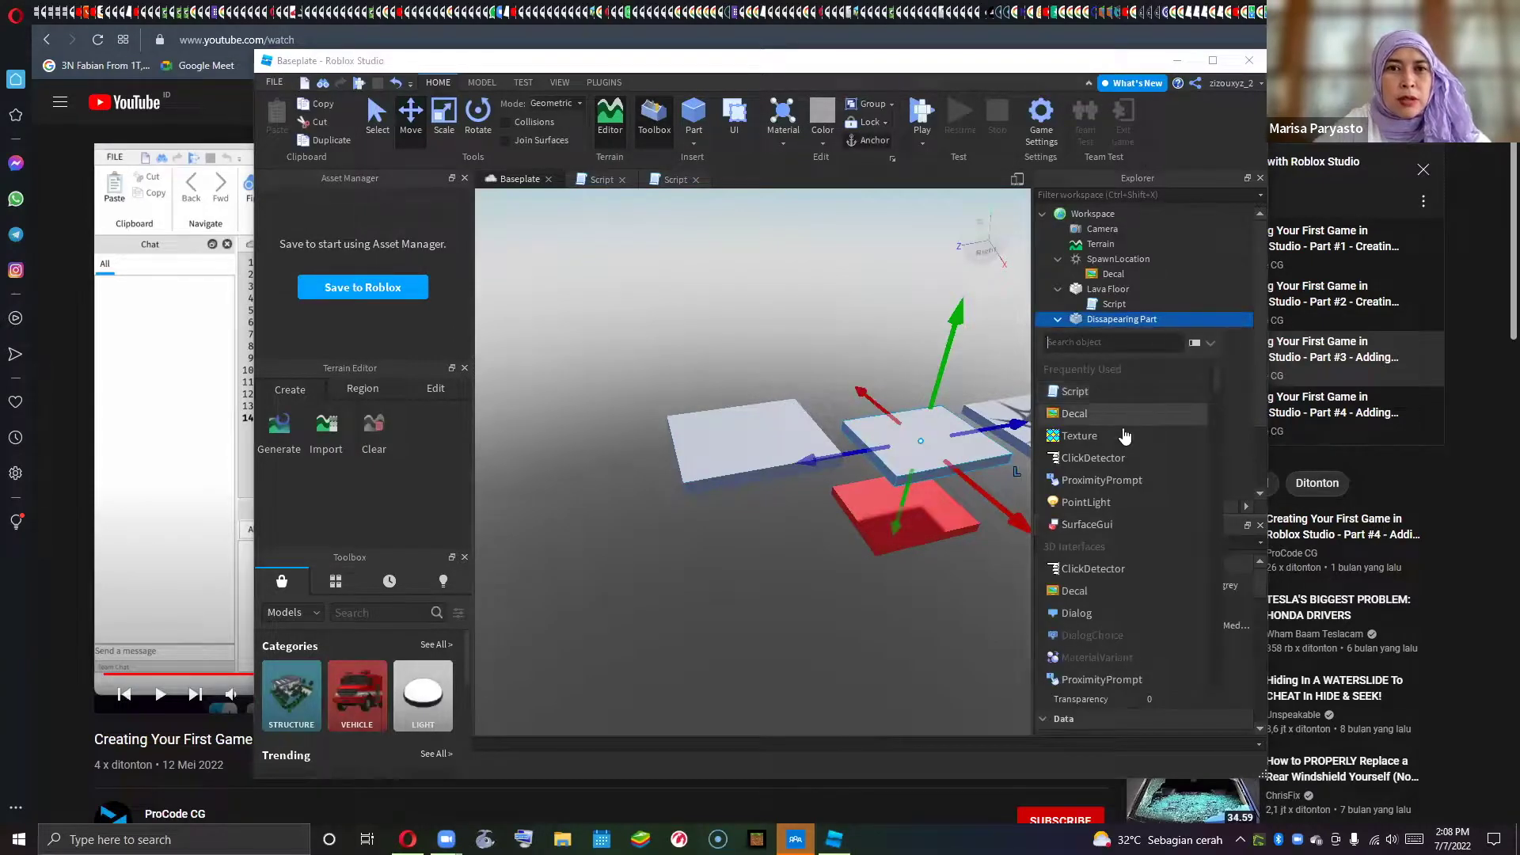
left_click(1096, 391)
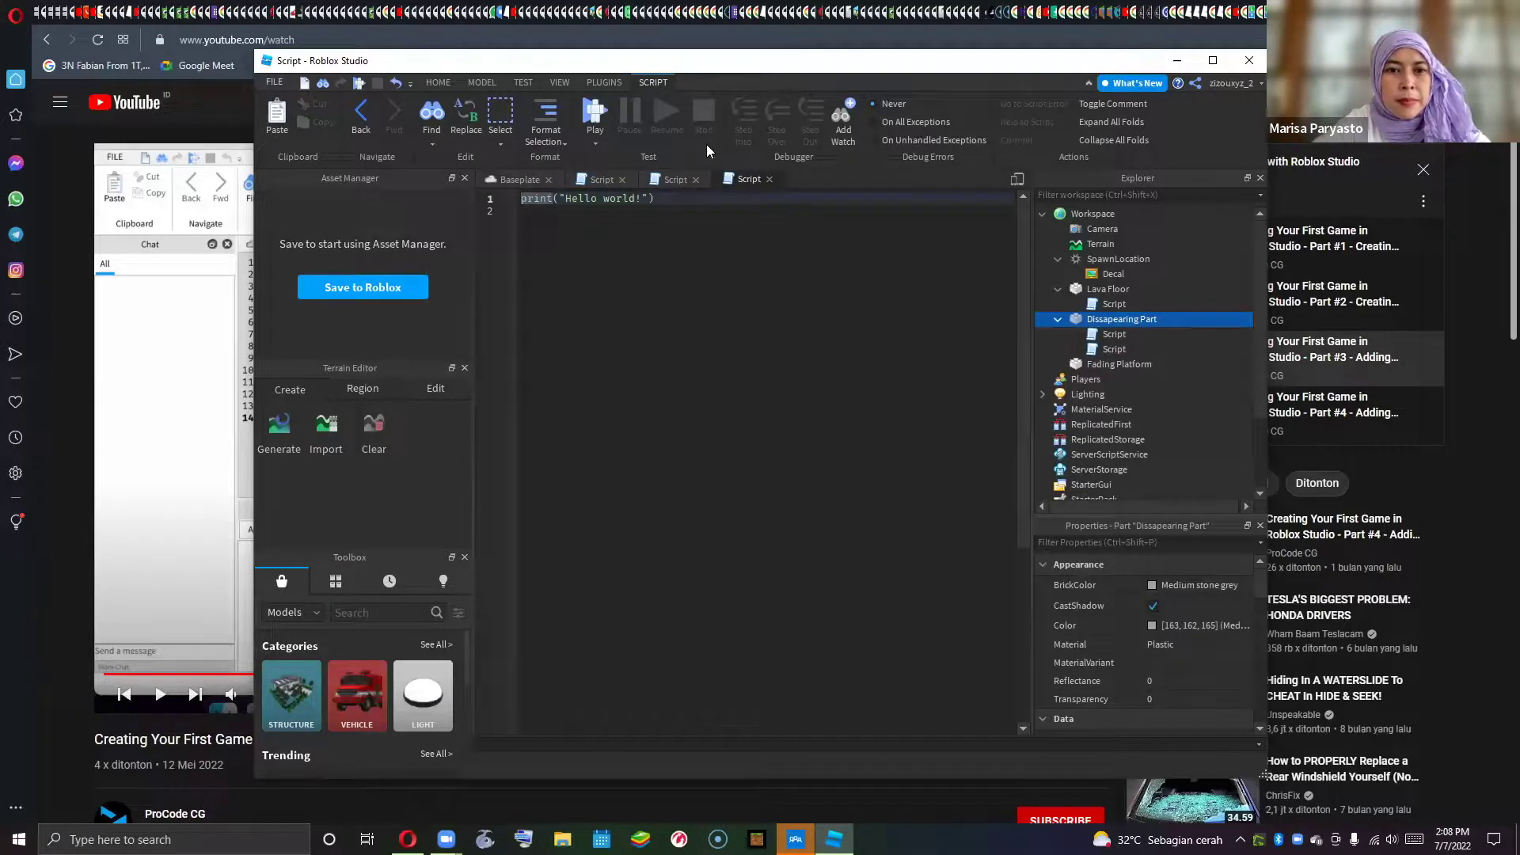
- Change the new script's print message to "watch out!" and paste the fade function code with its Touched connection below it
left_click(641, 198)
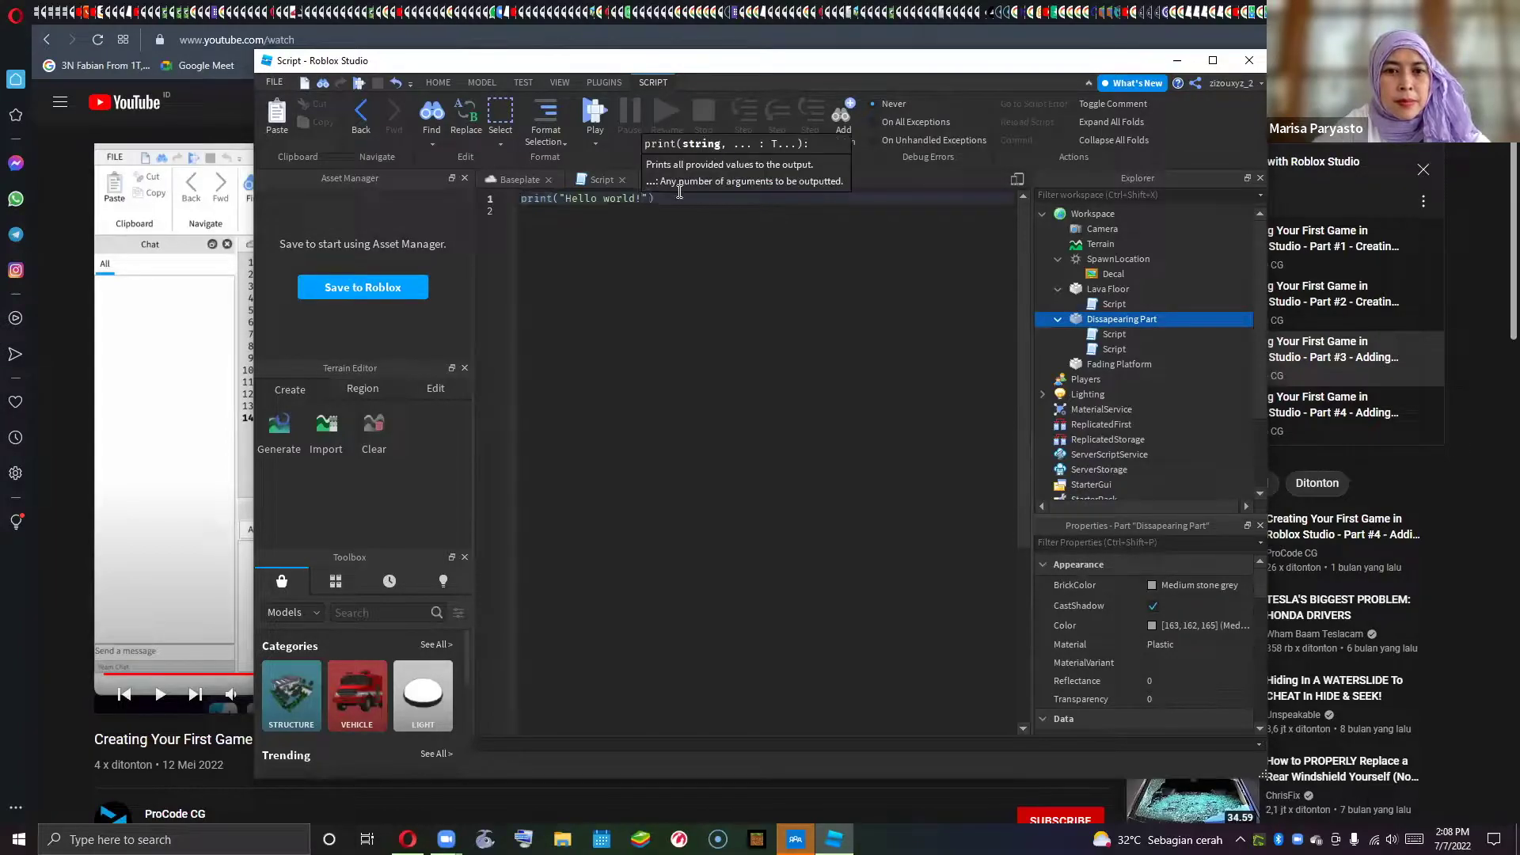
key("BackSpace")
key("BackSpace")
key("BackSpace")
key("BackSpace")
key("BackSpace")
key("BackSpace")
key("BackSpace")
key("BackSpace")
key("BackSpace")
key("BackSpace")
key("BackSpace")
key("BackSpace")
key("BackSpace")
key("BackSpace")
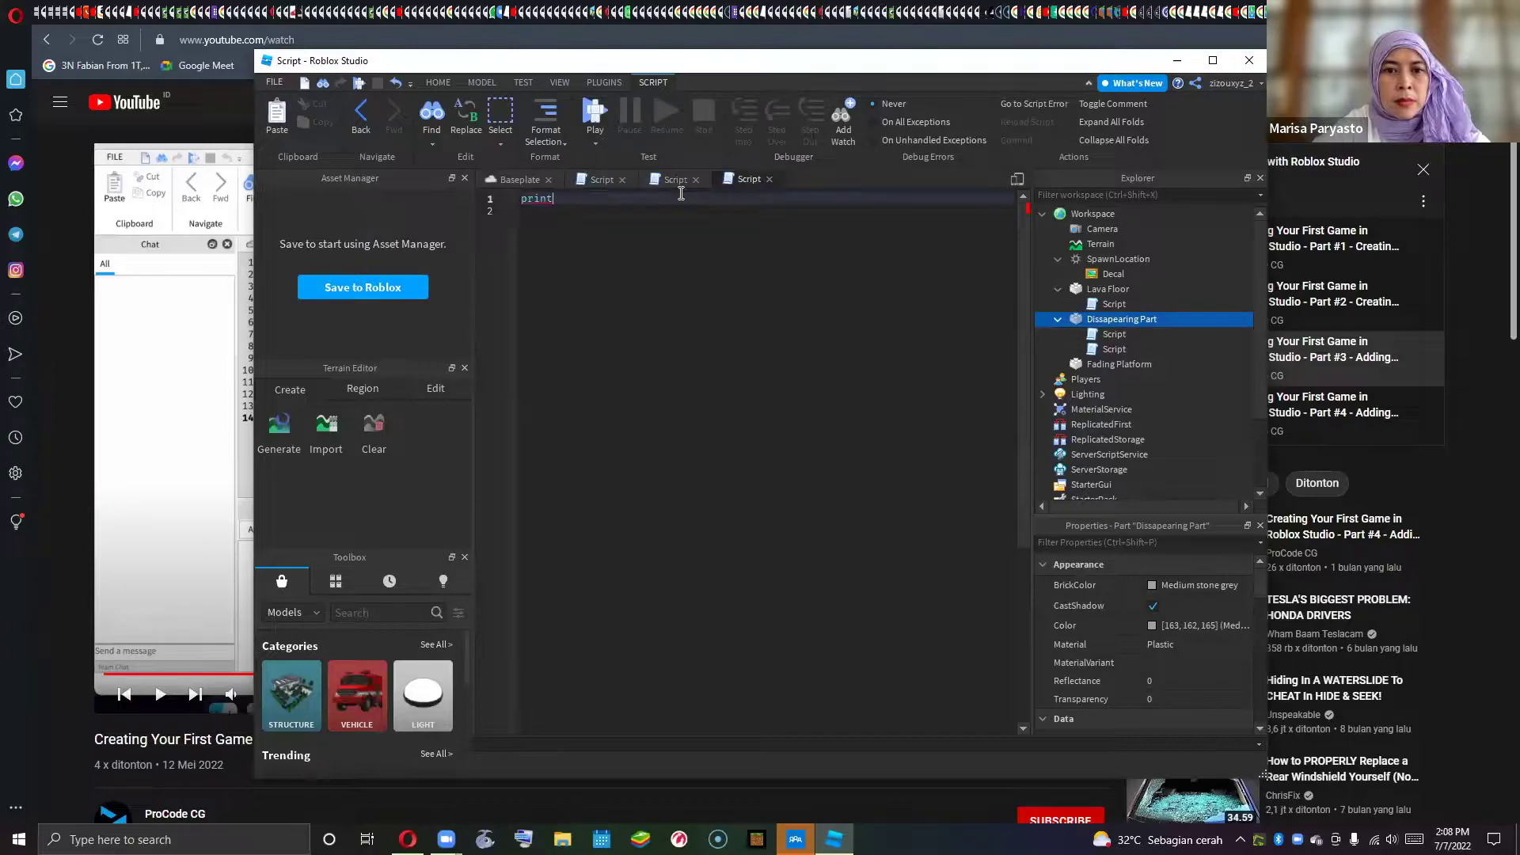
type("(")
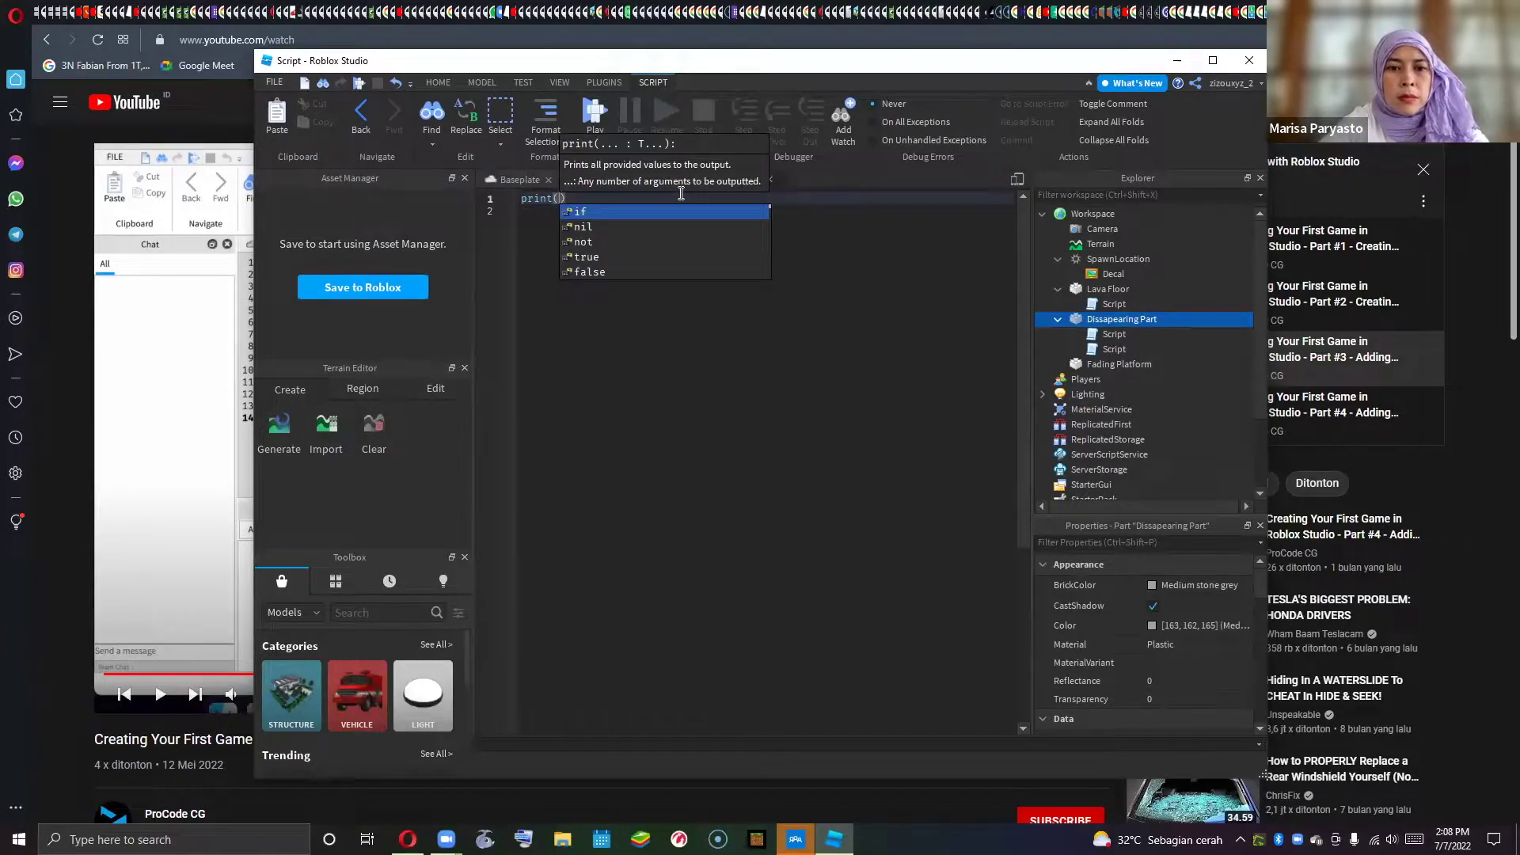
type("'")
key("BackSpace")
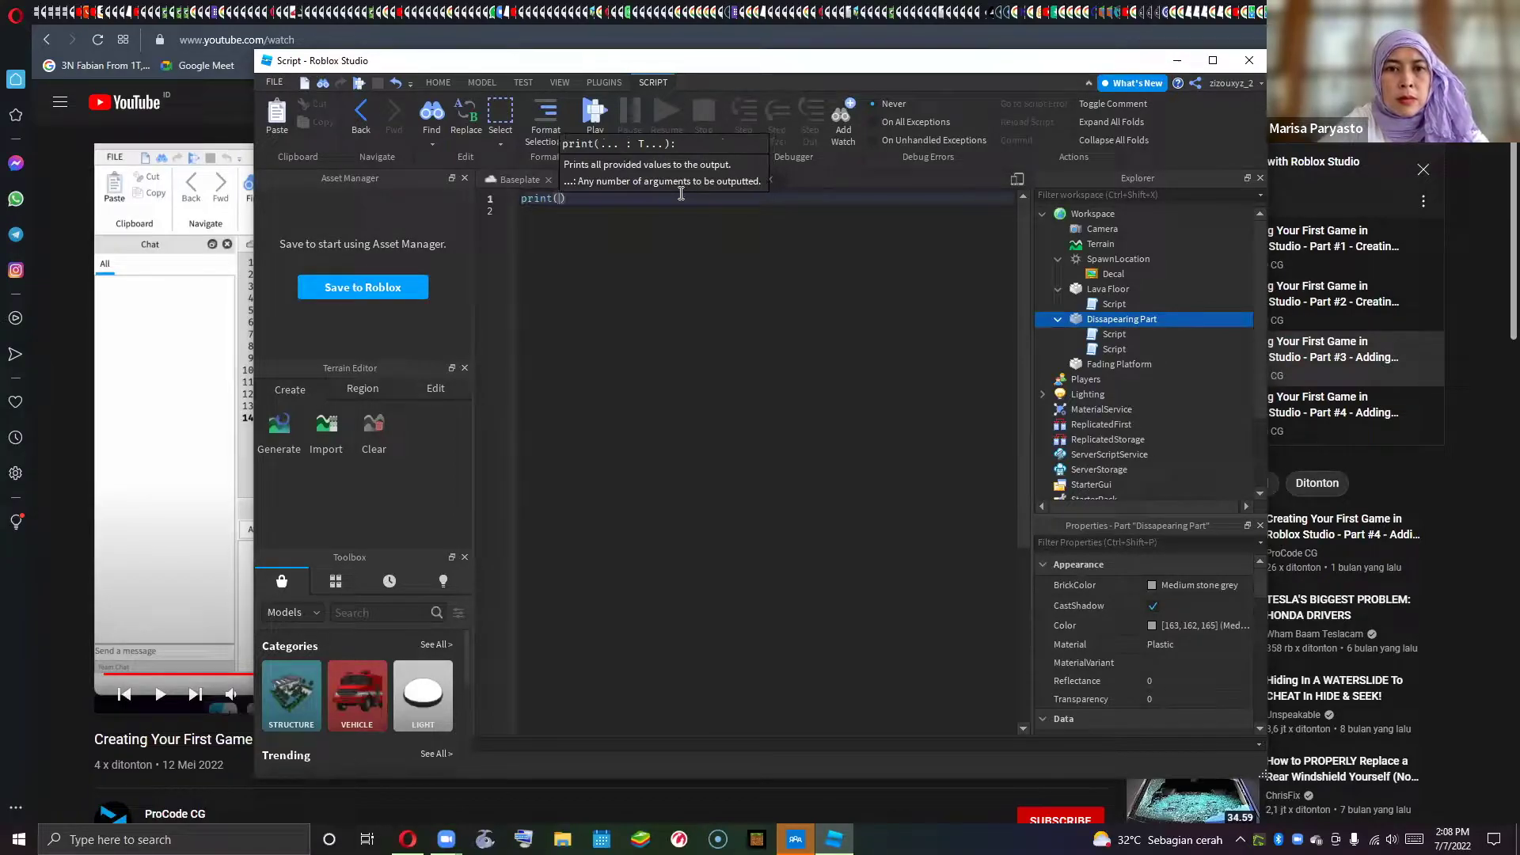
type("\"")
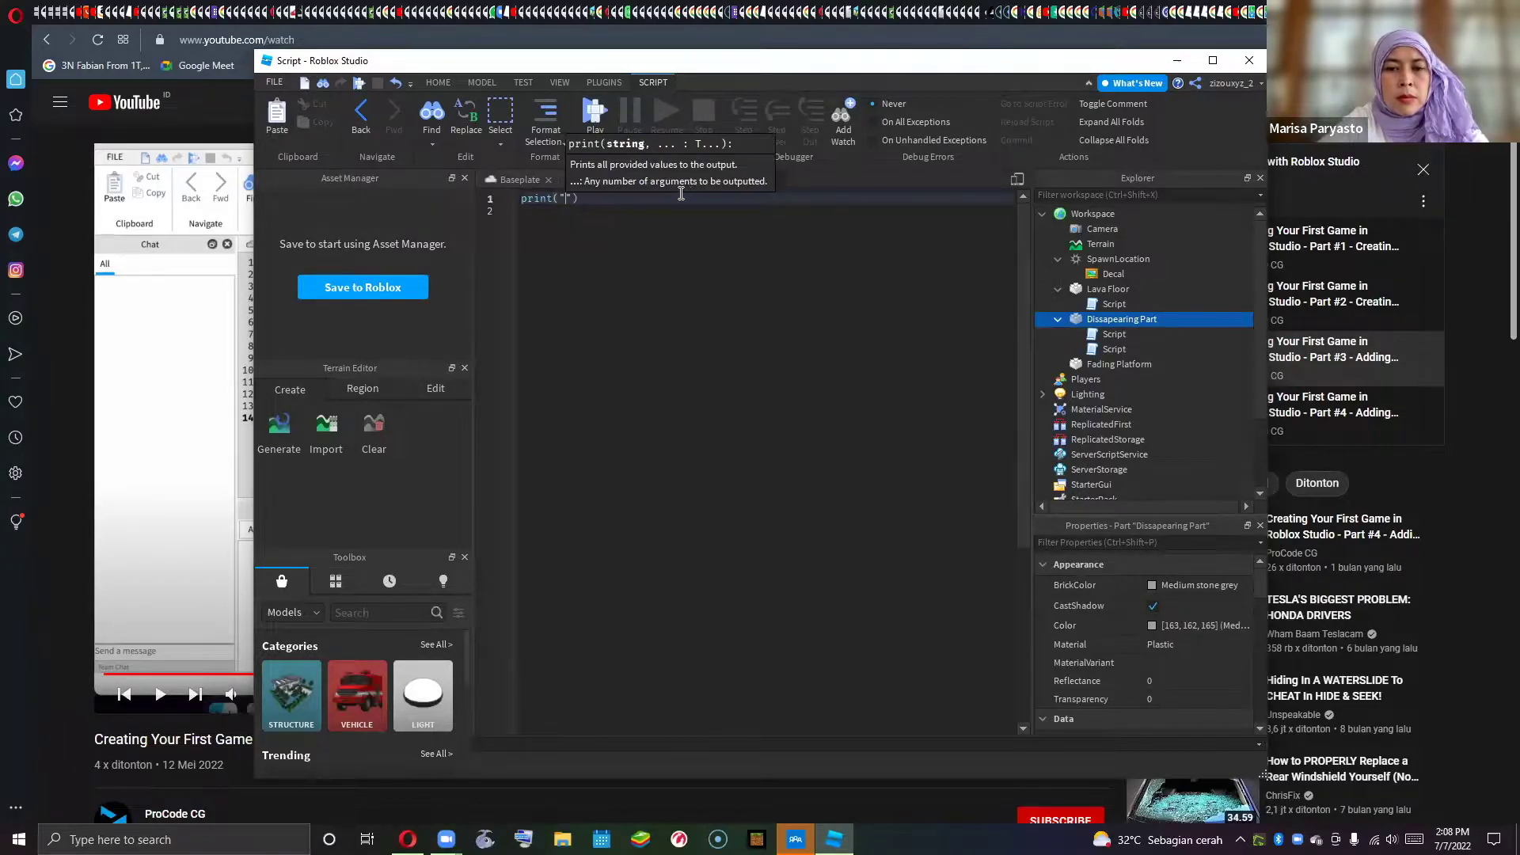
type("wat")
type("ch out")
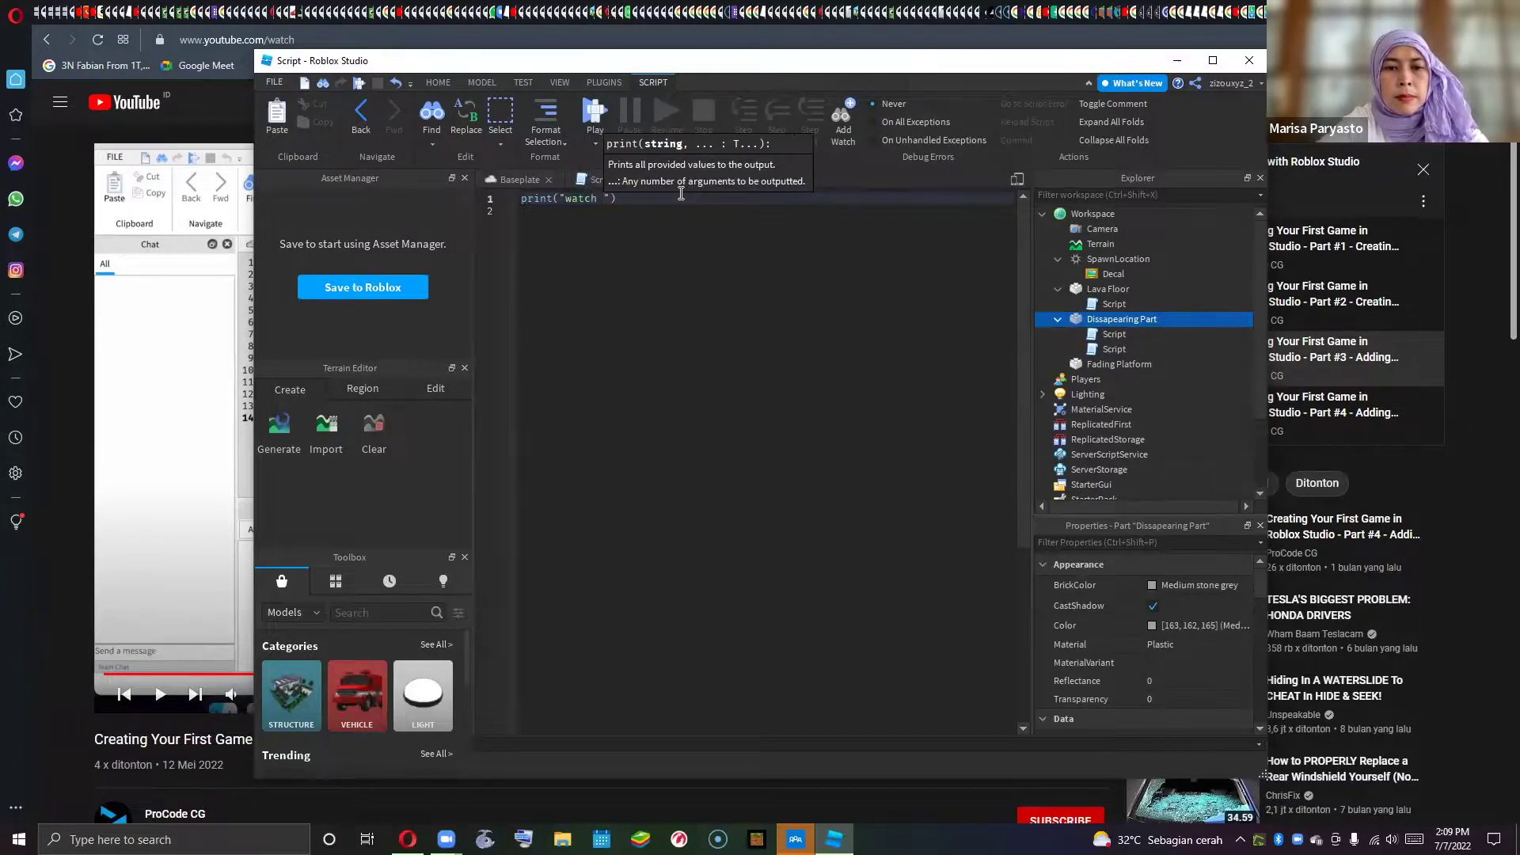
type("!")
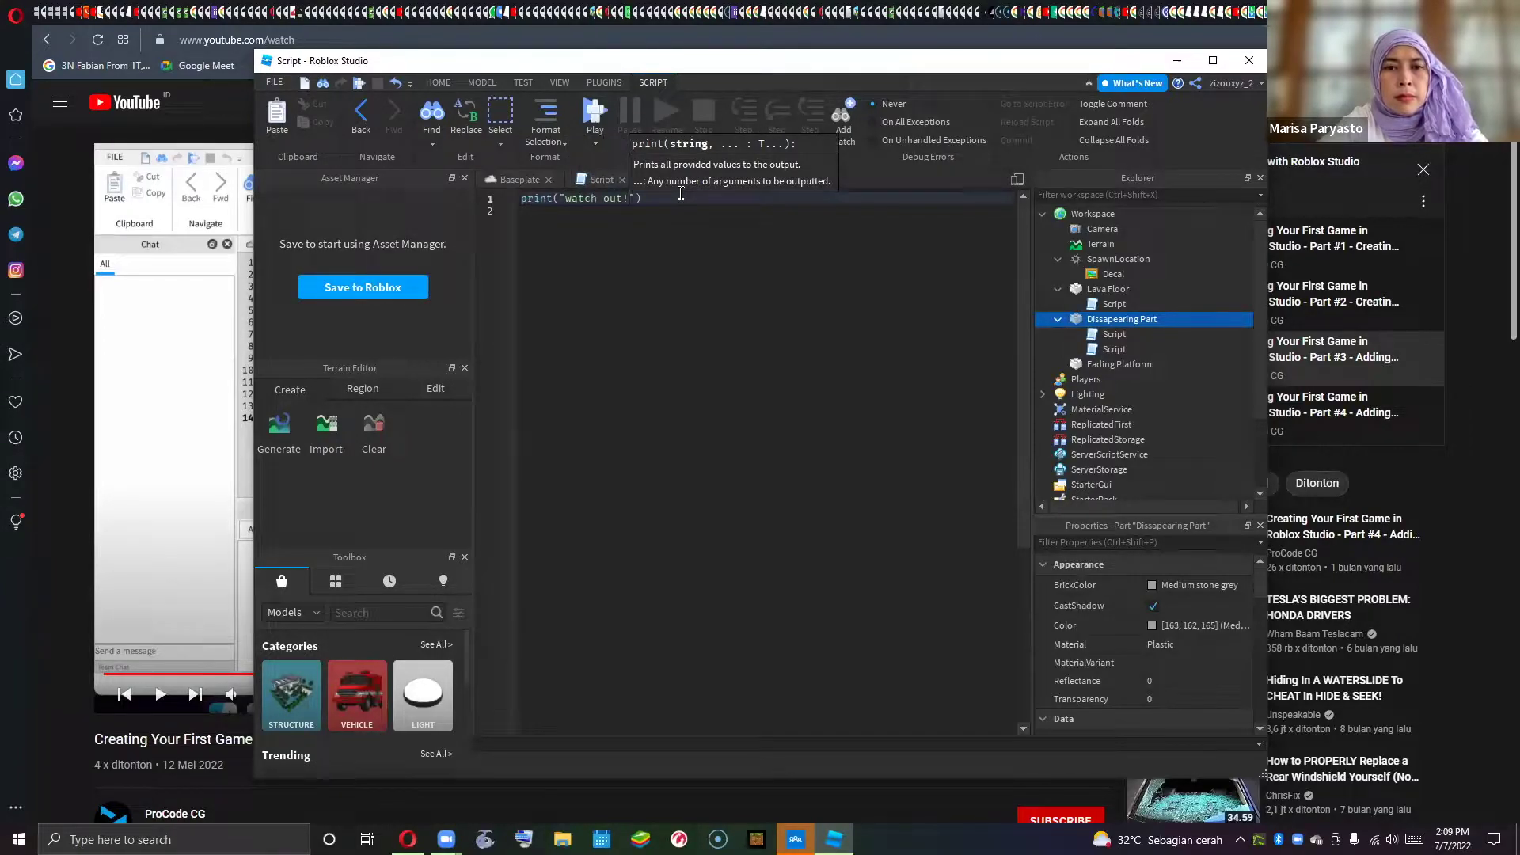
left_click(696, 228)
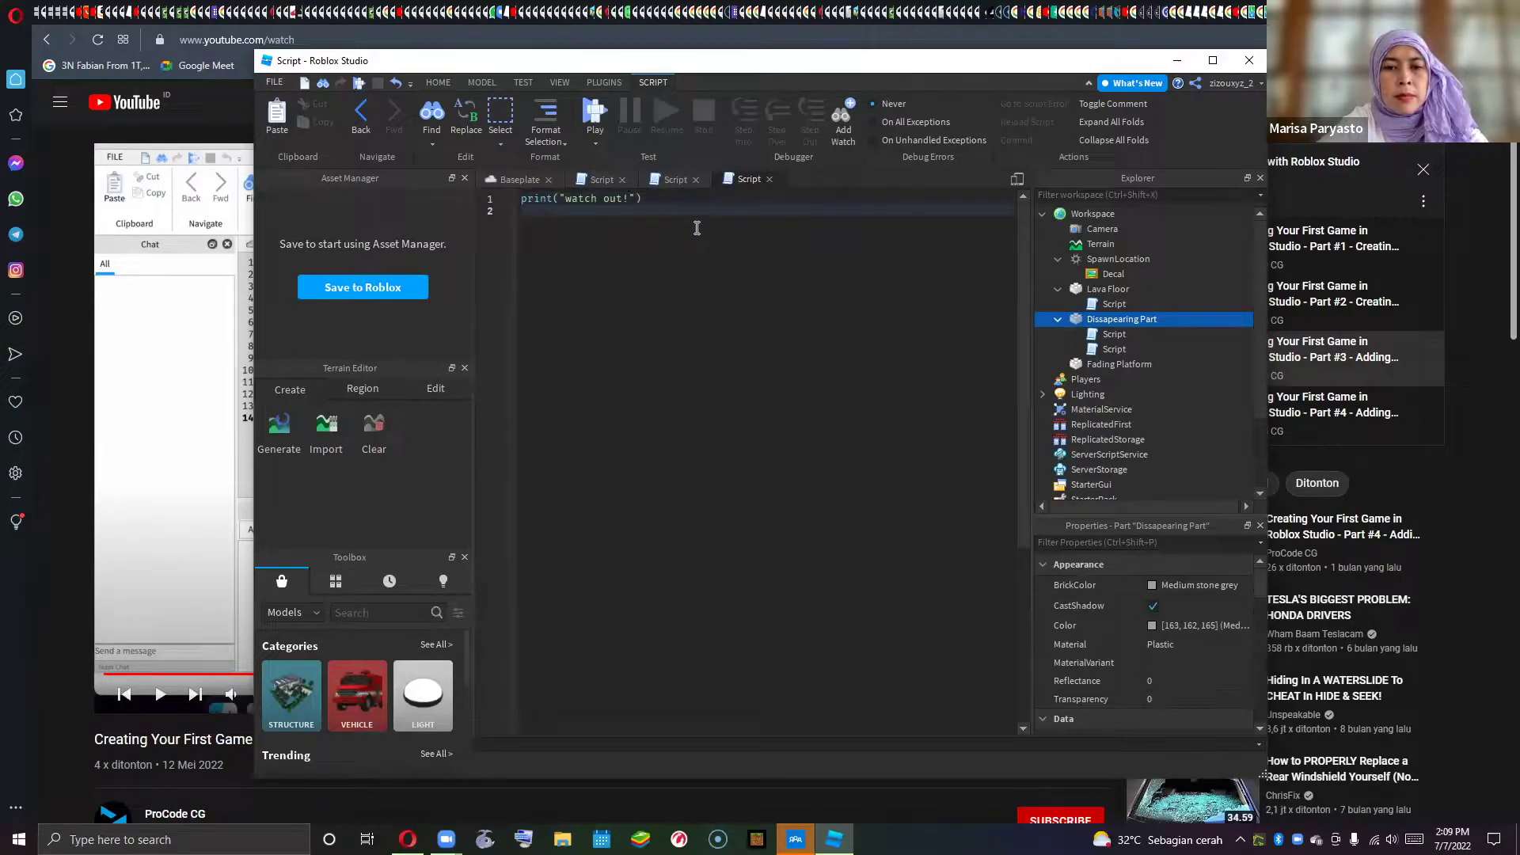
type("local platform = script.Parent  local function fade() \tfor count = 1, 10 do \t\tplatform.Transparency = count / 10 \t\twait(0.1) \tend \tplatform.CanCollide = false \twait(3) \tplatform.CanCollide = true \tplatform.Transparency = 0 end  platform.Touched:Connect(fade)")
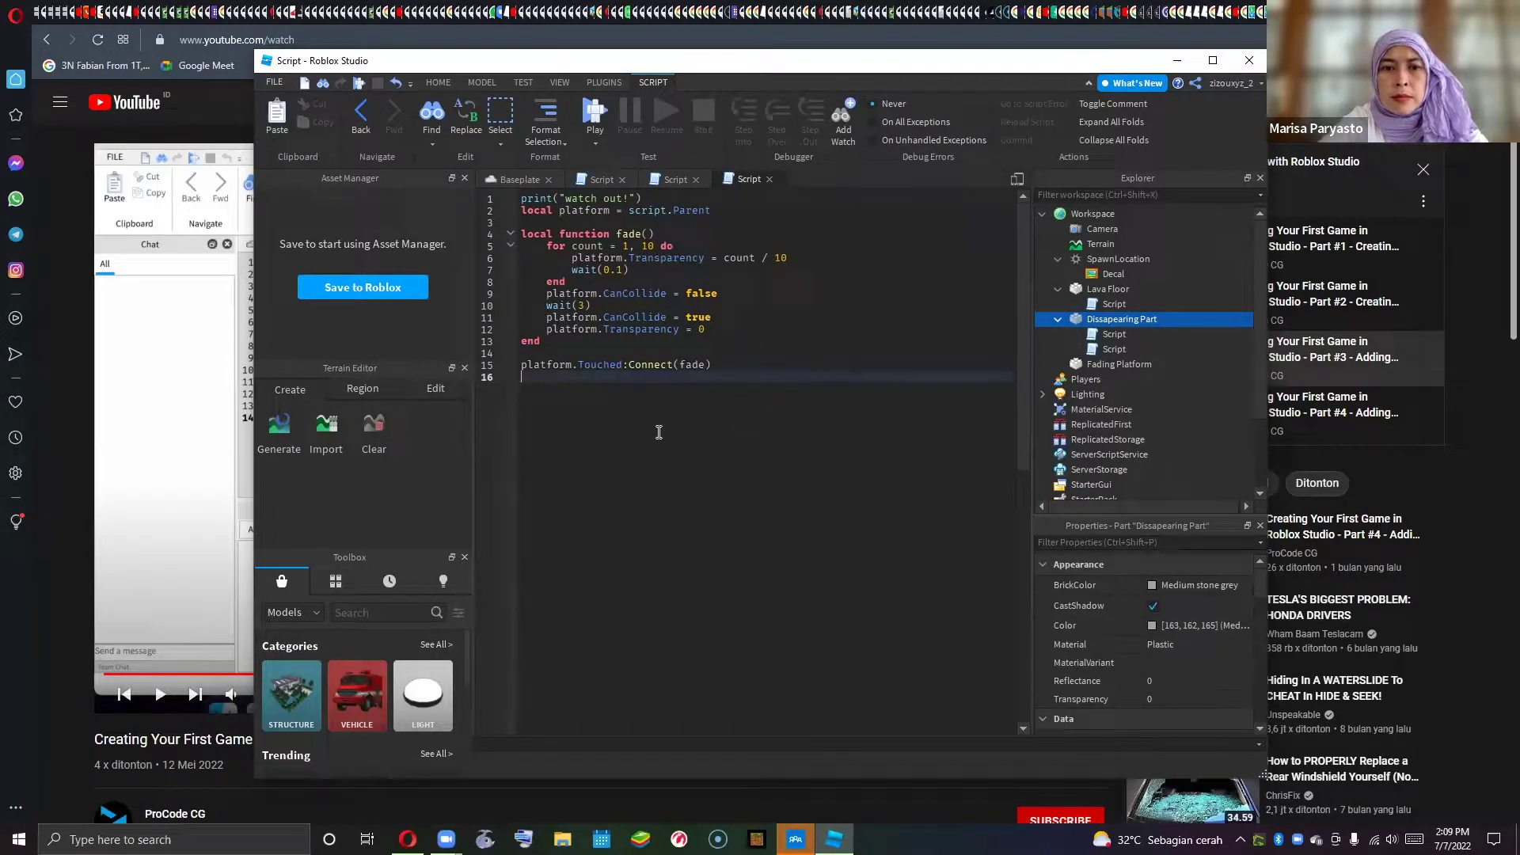
- Switch to YouTube and play the tutorial through written step 4 on comparing the Fading Part with the Disappear Part, pausing there
left_click(275, 442)
left_click(171, 456)
left_click(321, 457)
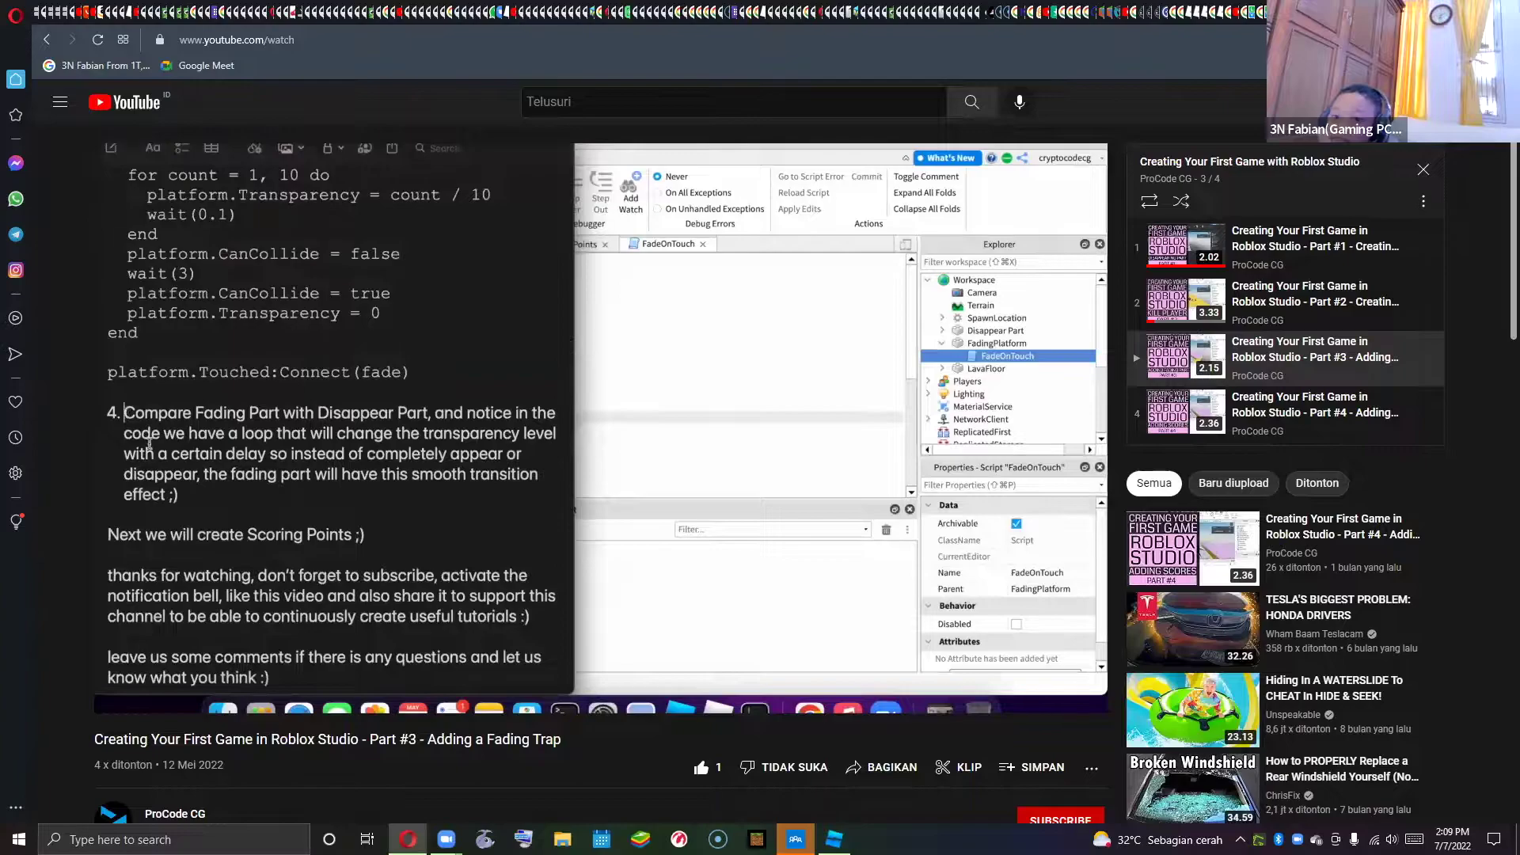
left_click(653, 398)
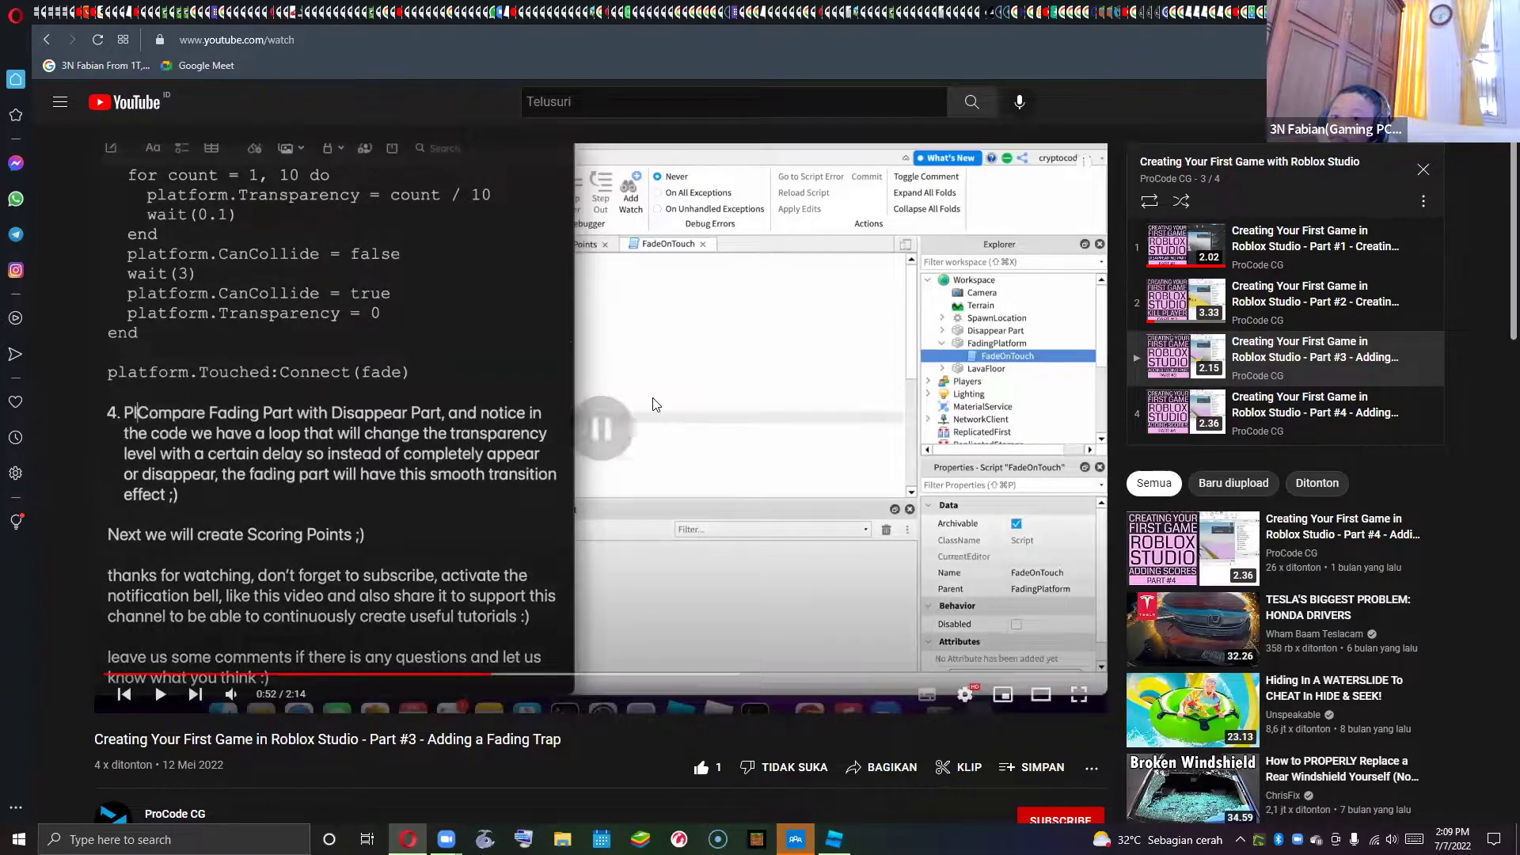
left_click(653, 398)
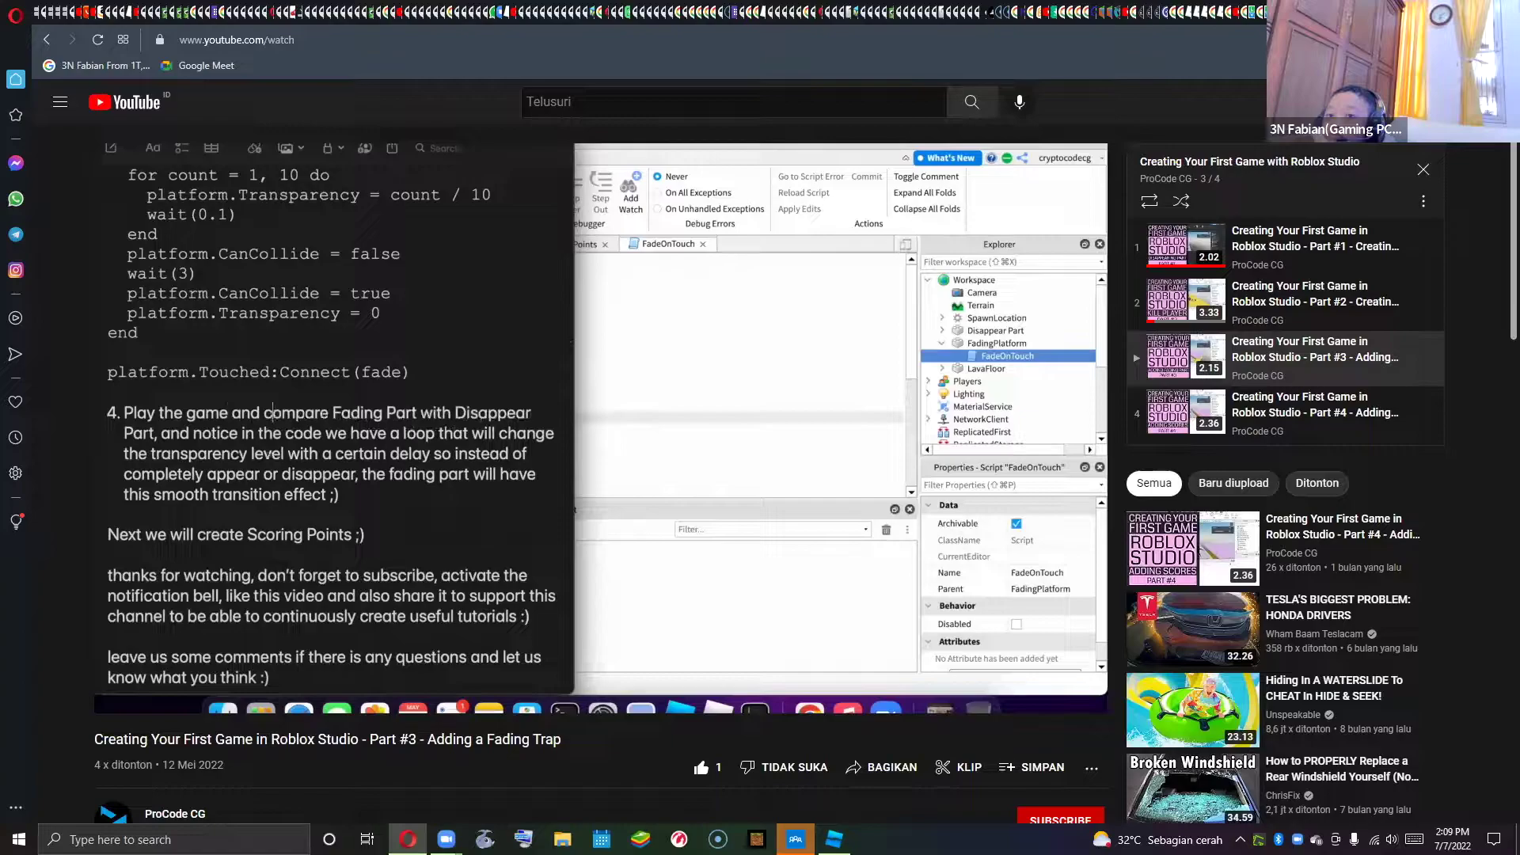
left_click(654, 405)
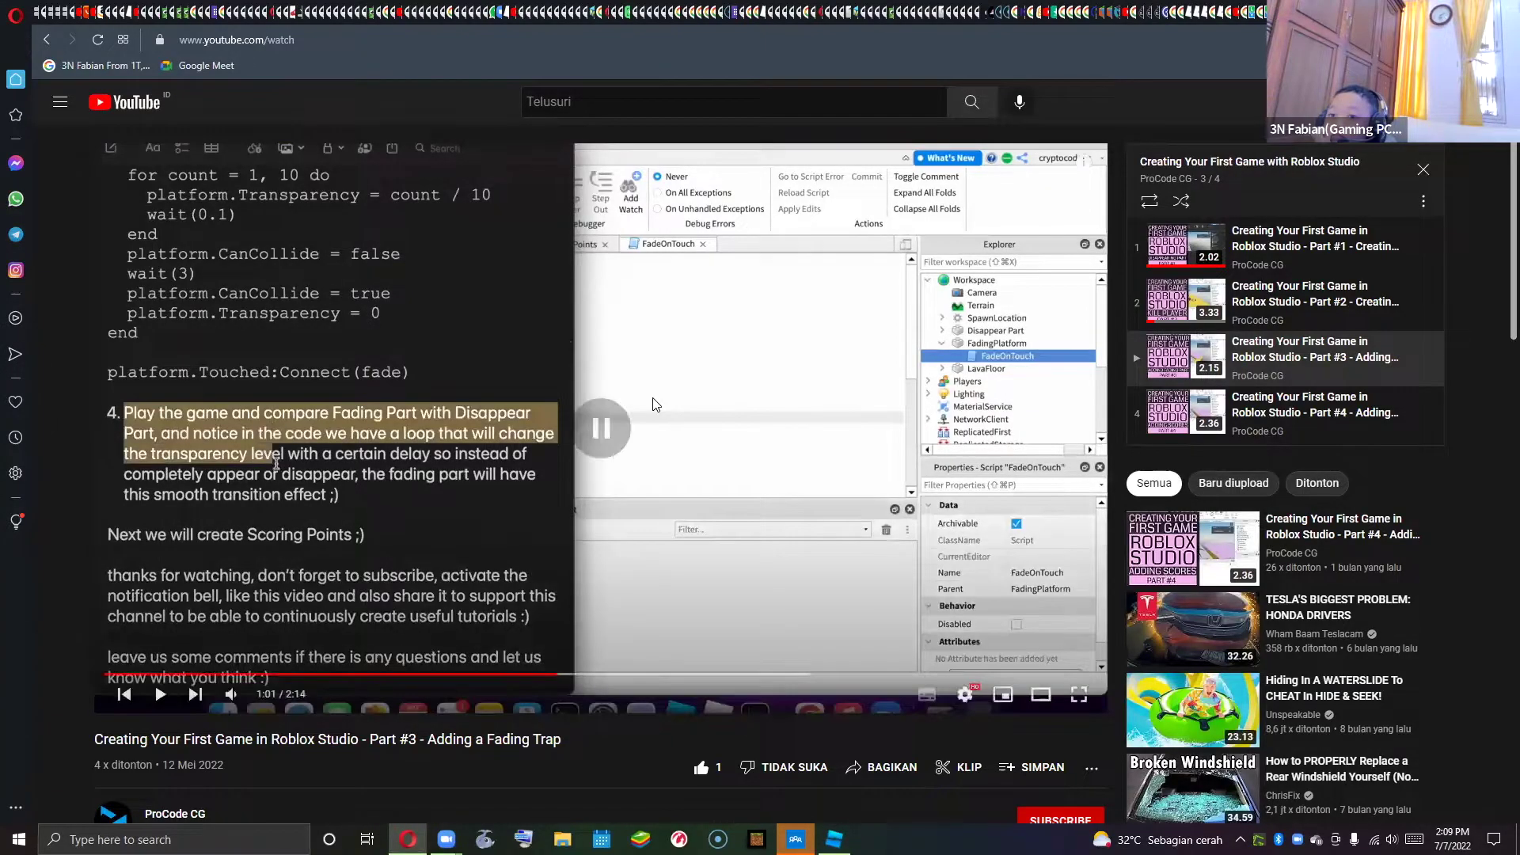
left_click(653, 404)
left_click(653, 404)
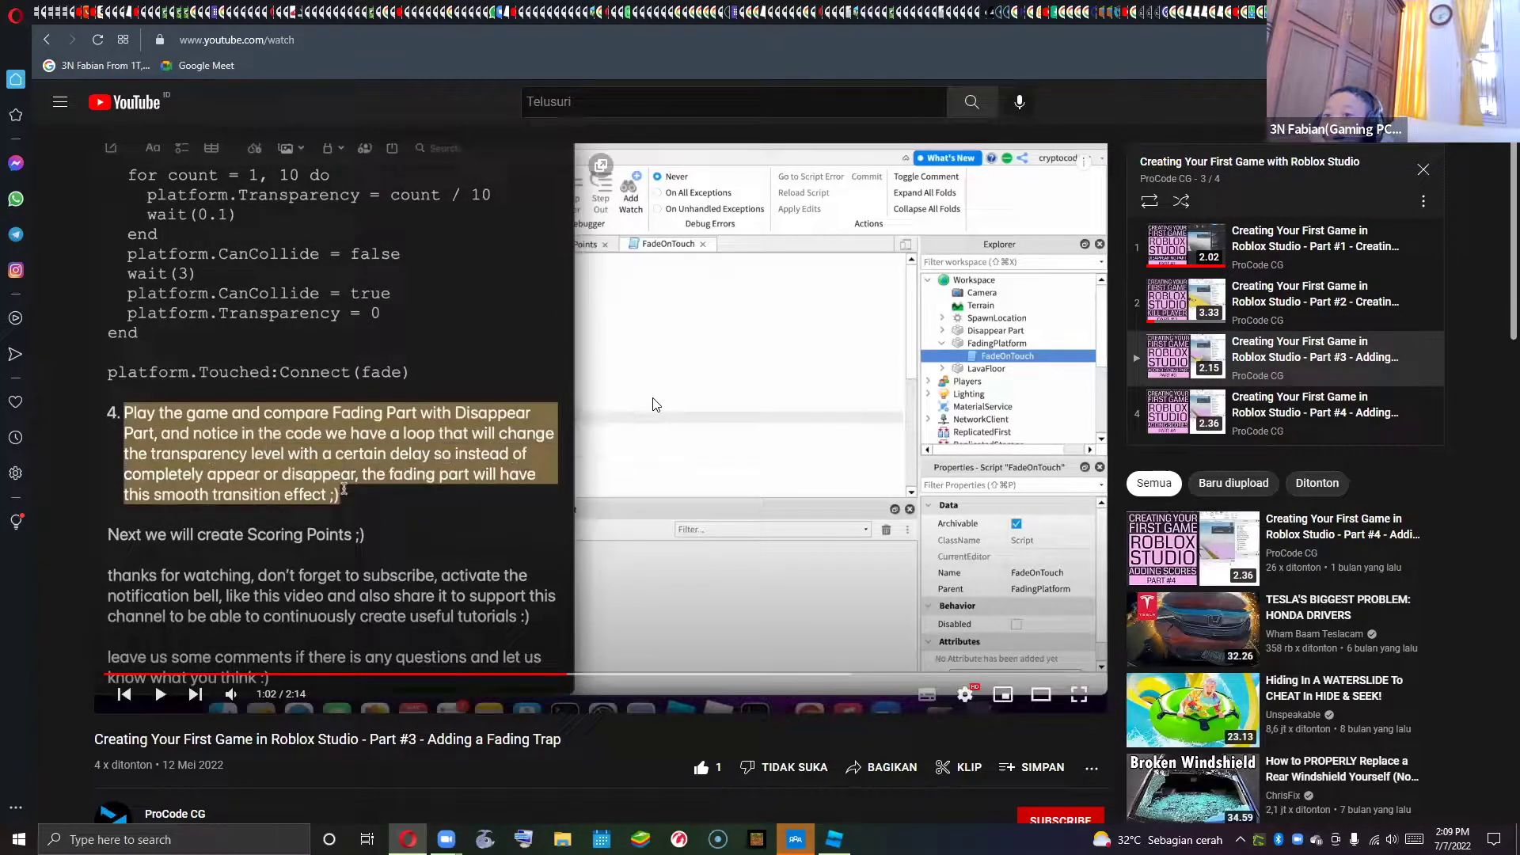
left_click(654, 404)
left_click(654, 404)
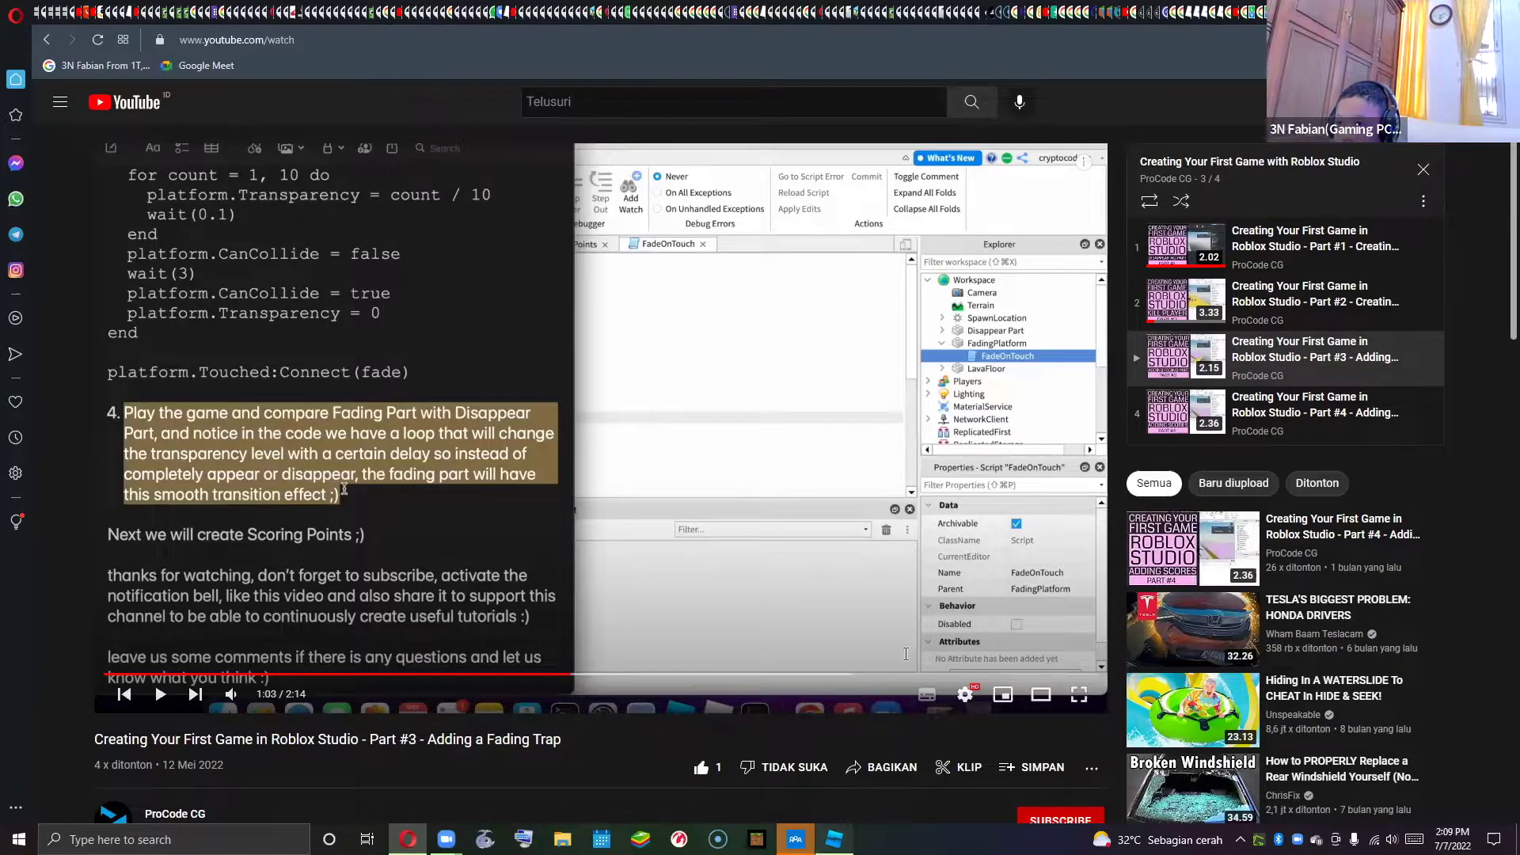
- Switch to Roblox Studio, start a playtest from the Baseplate view and jump the character across to the Fading Platform
key("alt+Tab")
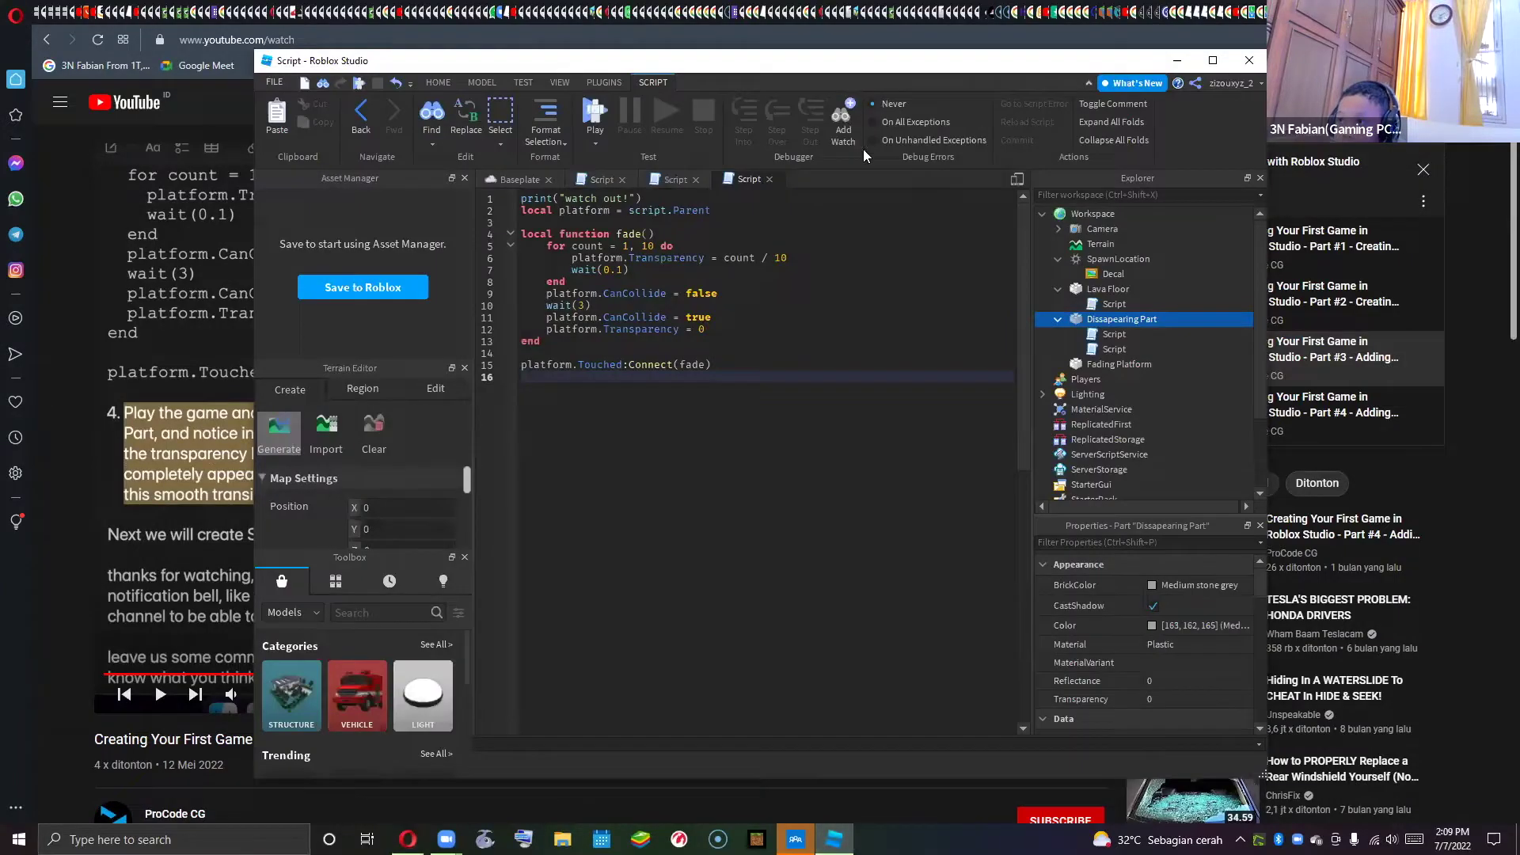
left_click(509, 185)
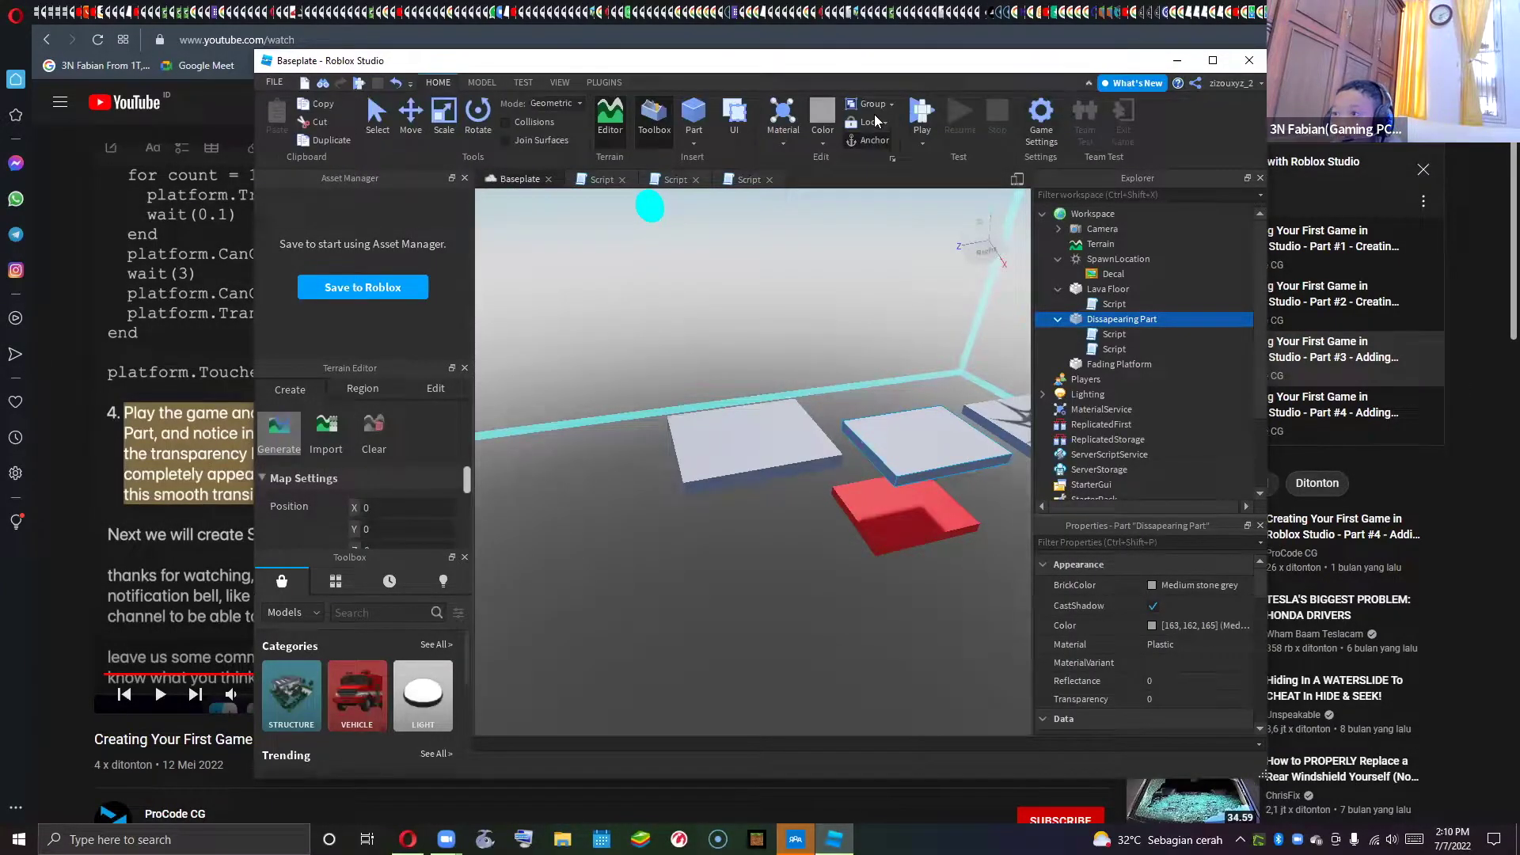
left_click(918, 111)
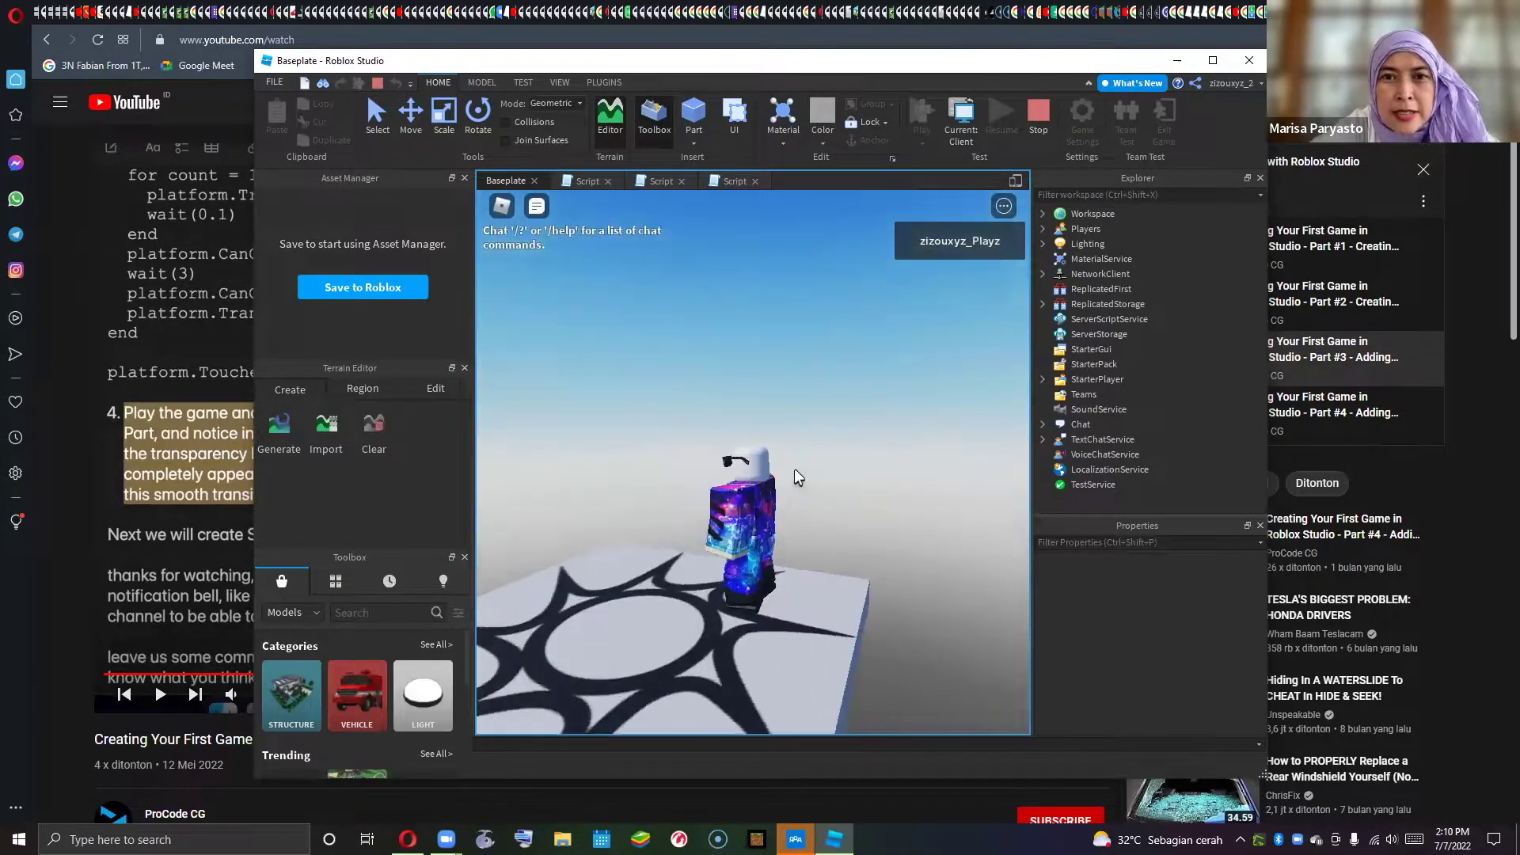
key("d")
right_click_drag(795, 468, 828, 503)
key("w")
key("w")
key("space")
key("d")
key("space")
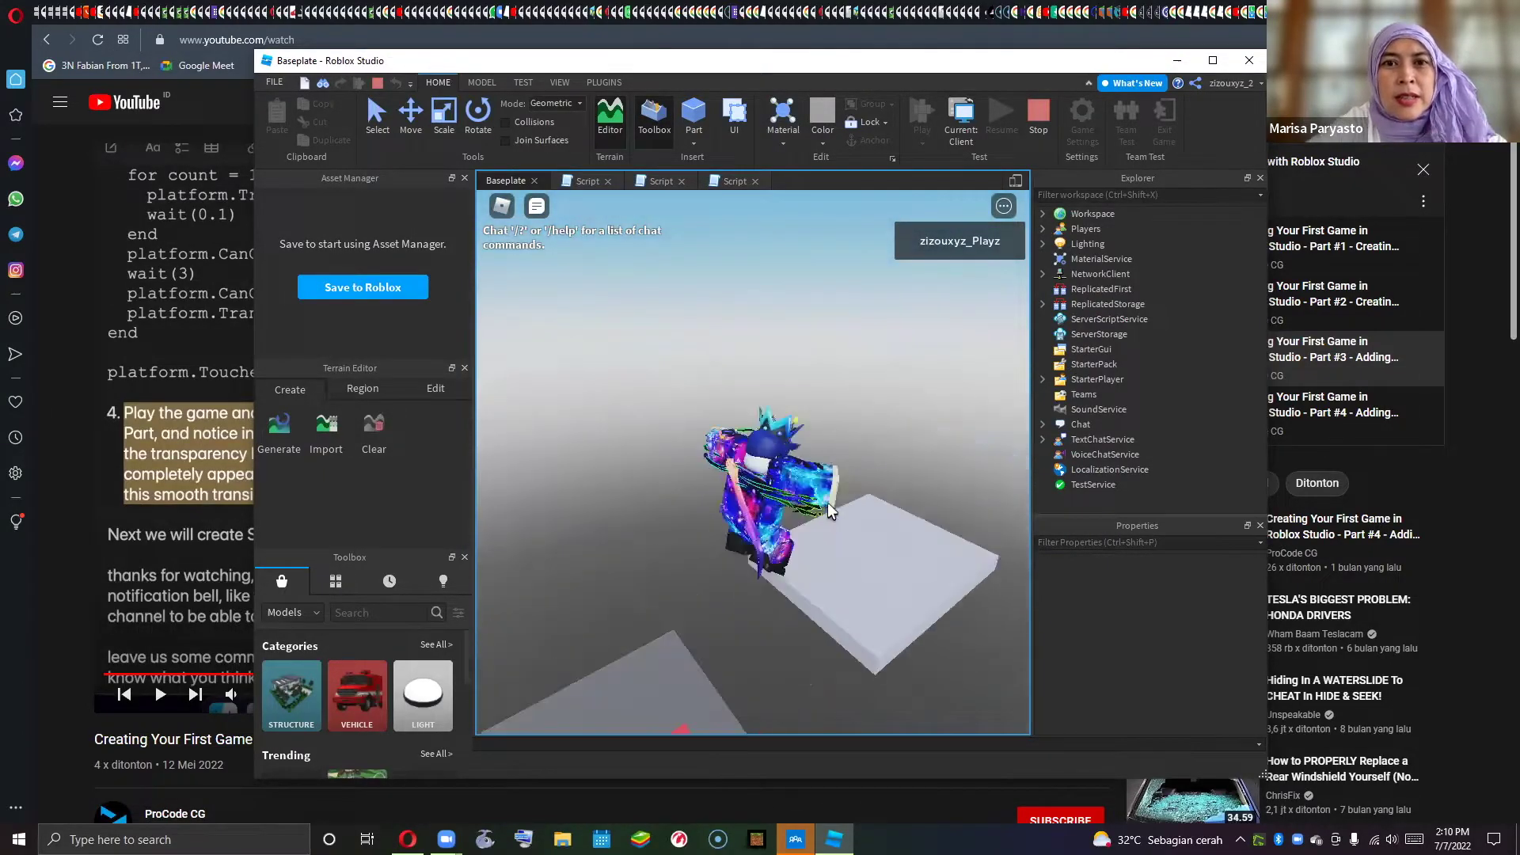
key("Left")
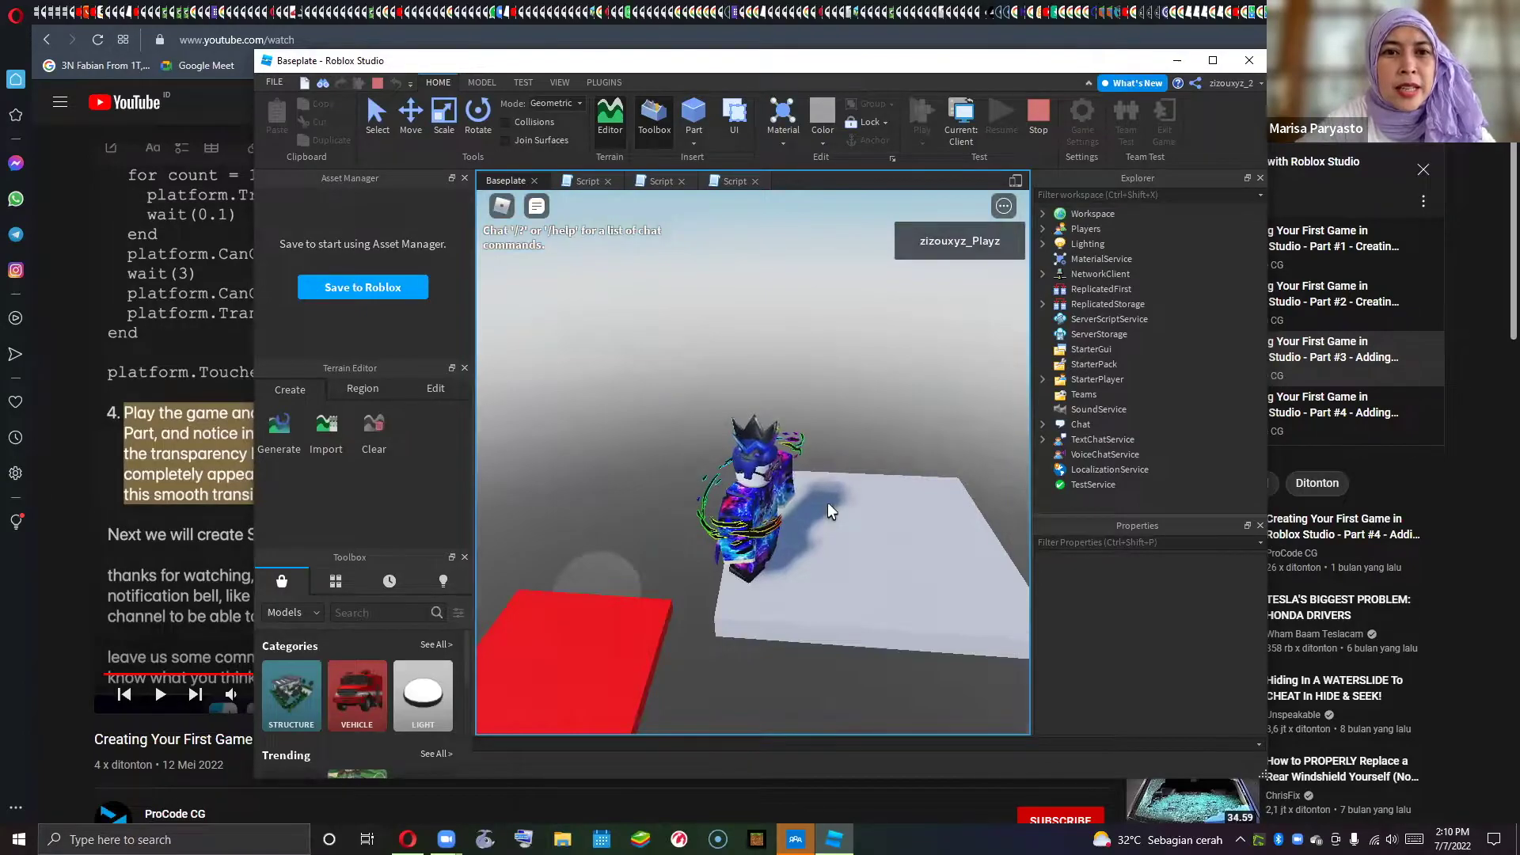
key("Left")
key("Left")
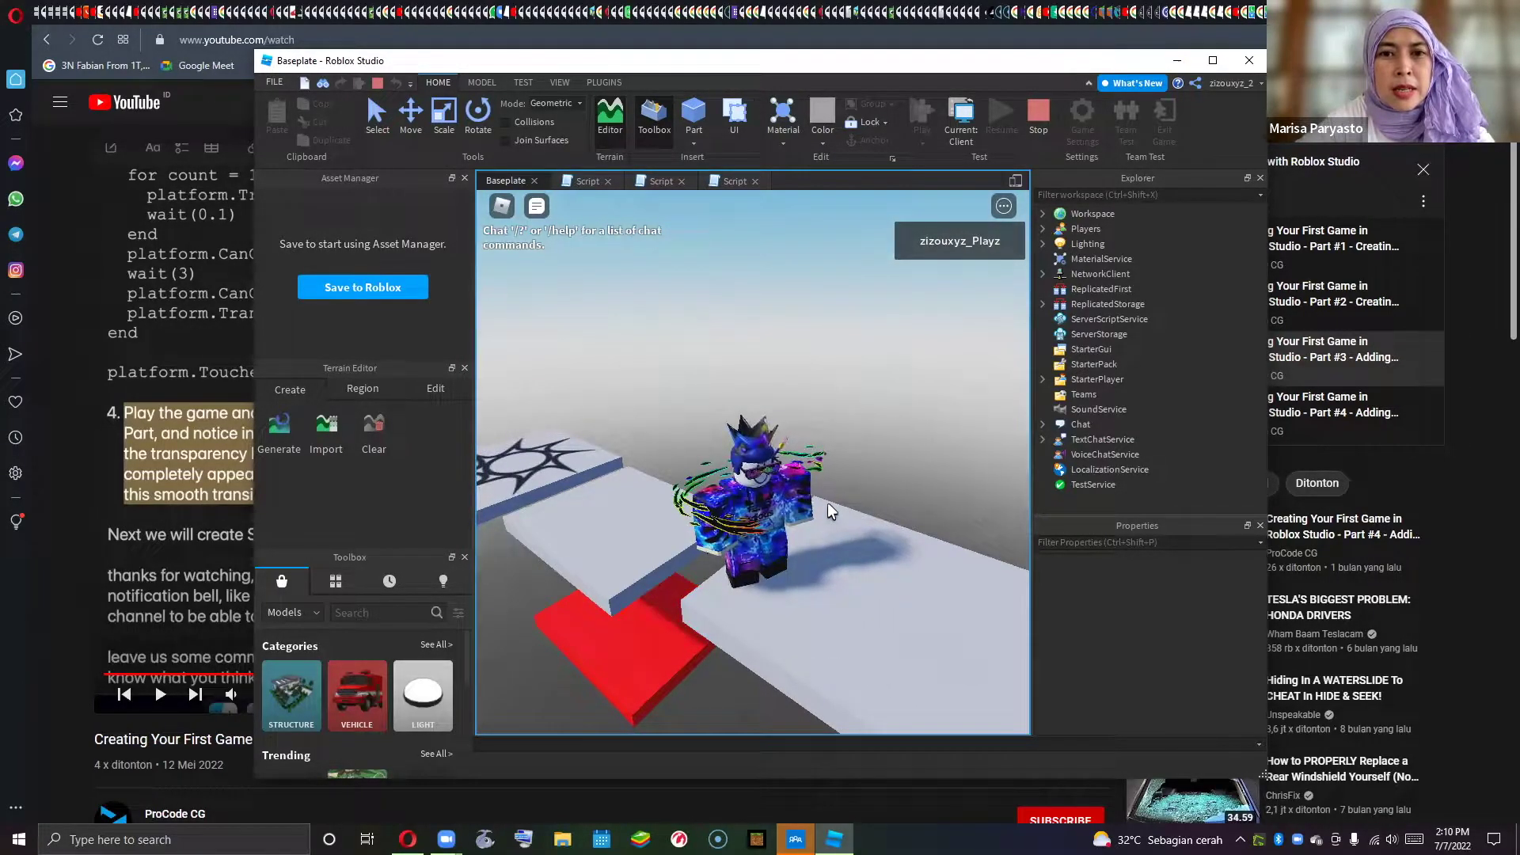
- Take the character back to the spawn, cross the Dissapearing Part to the Fading Platform again and stop the playtest
key("s")
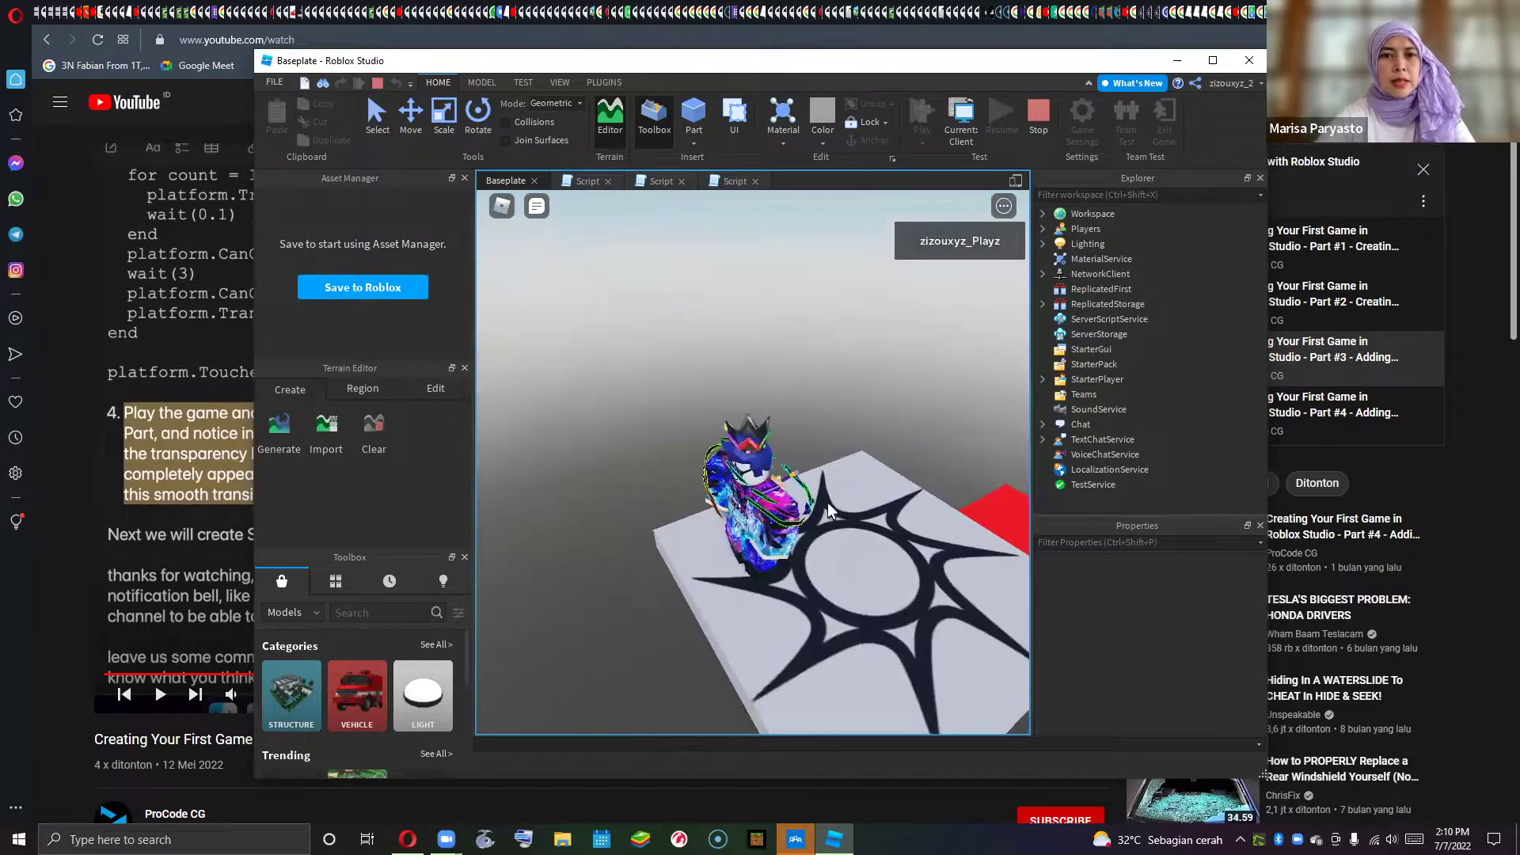
key("Right")
key("a")
key("Left")
key("w")
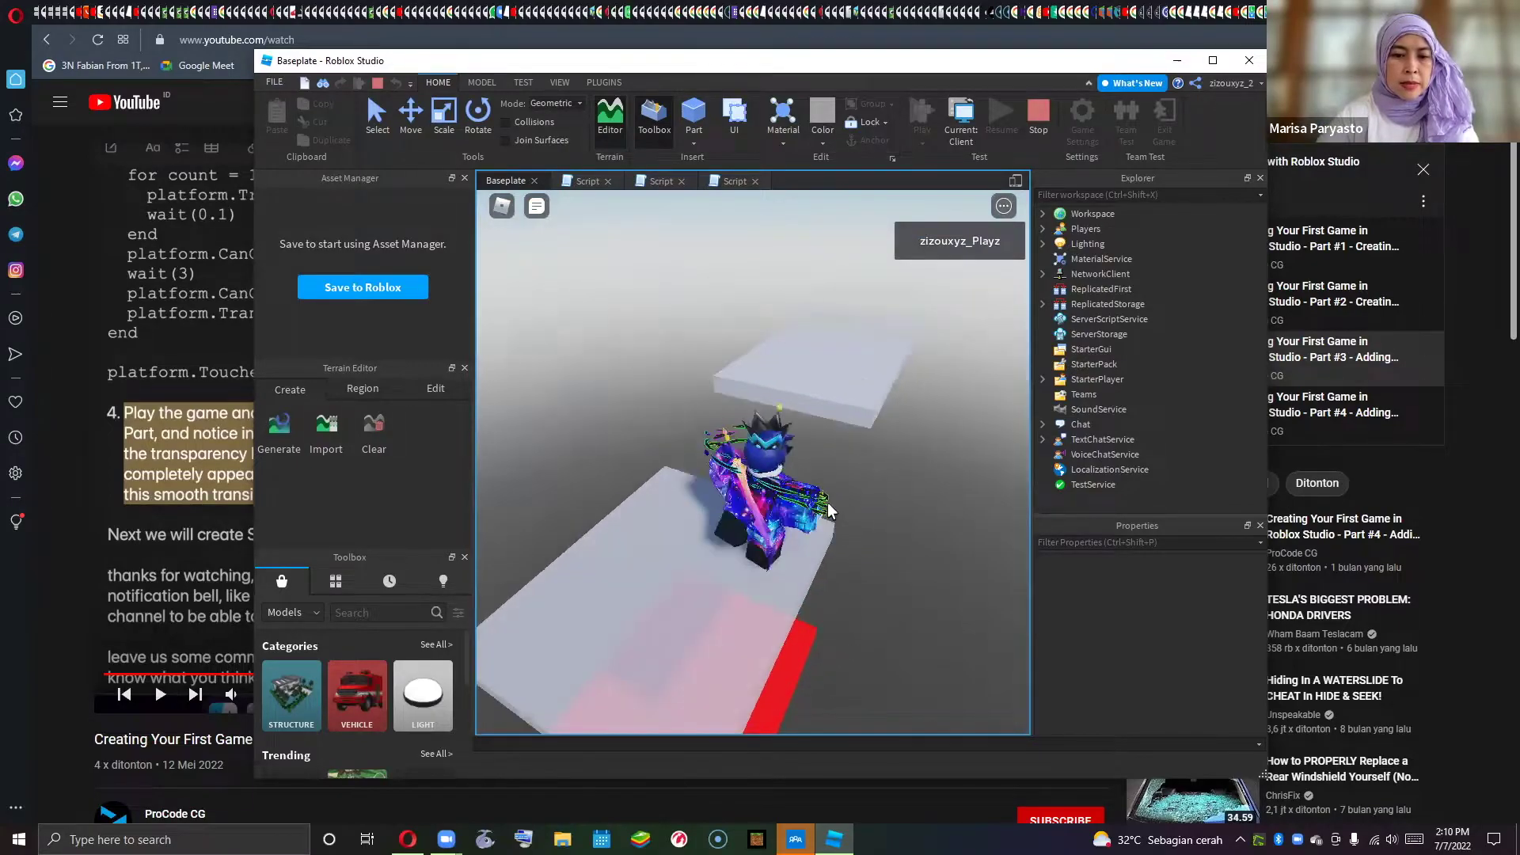
key("w")
key("space")
key("a")
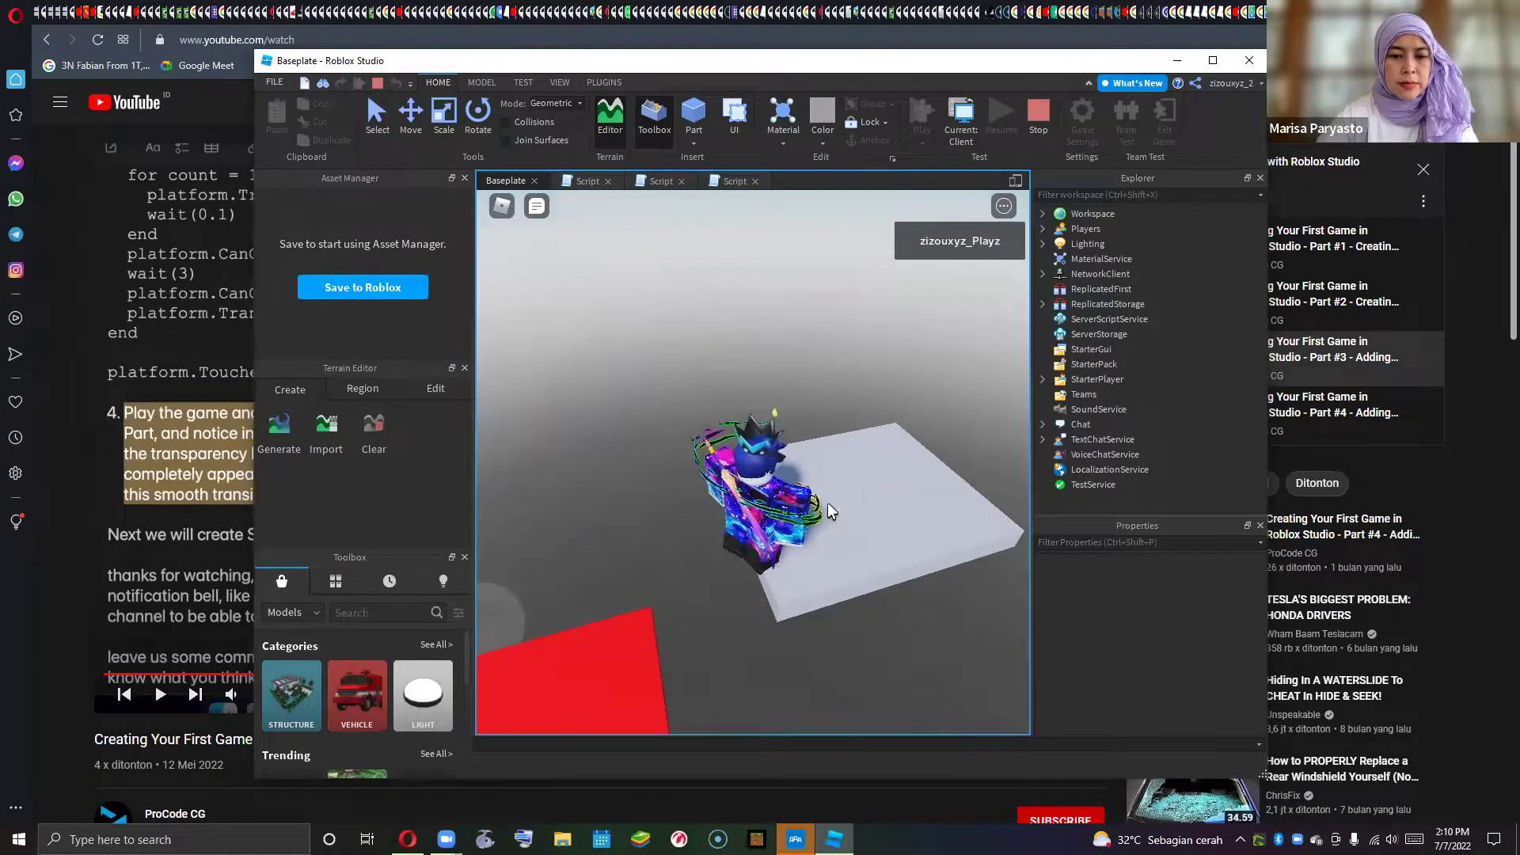
right_click_drag(868, 524, 868, 524)
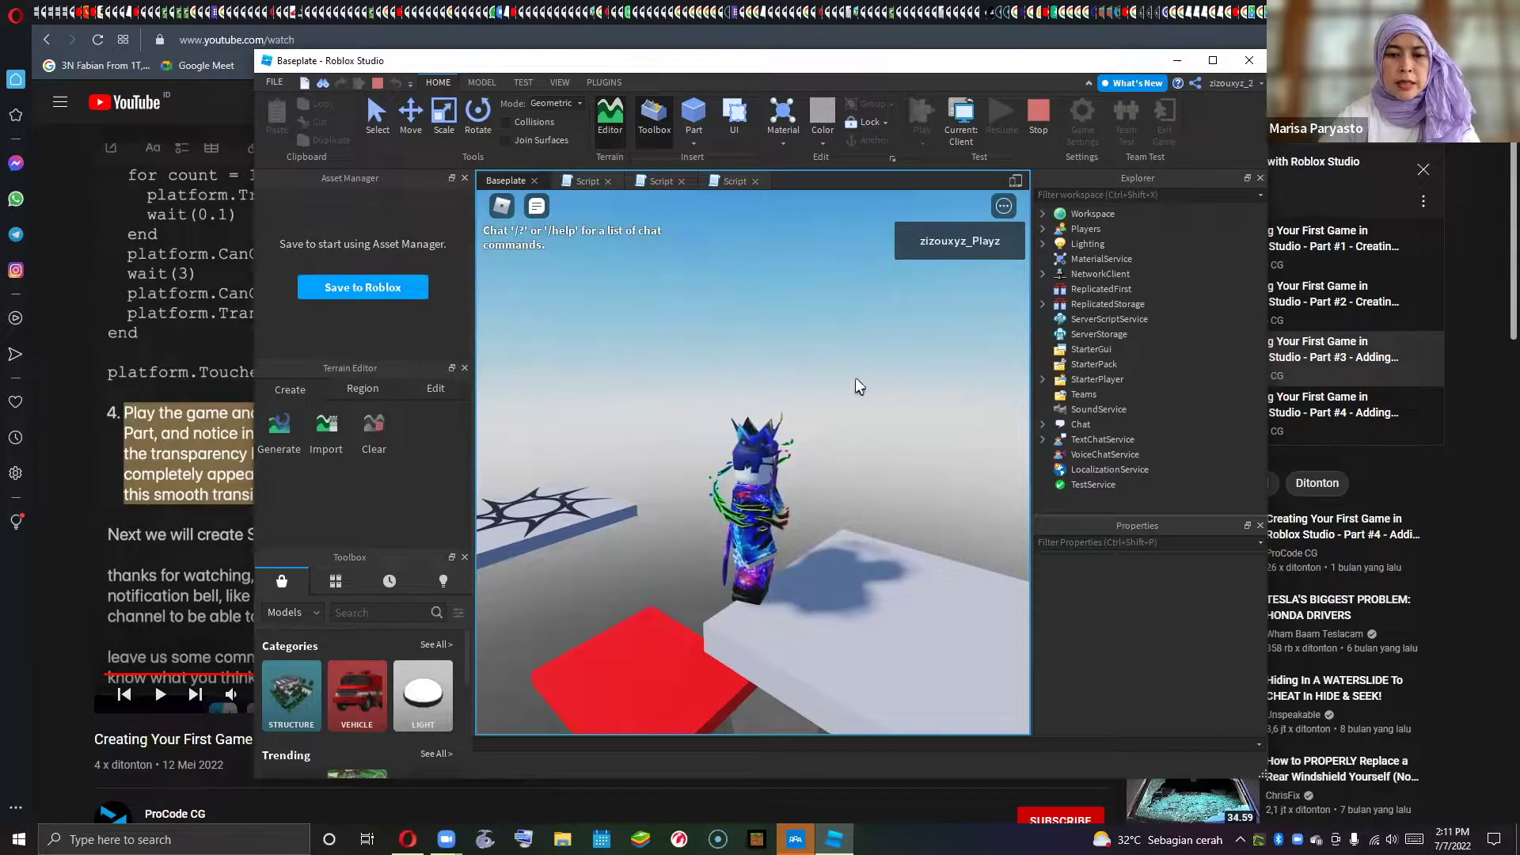
left_click(1034, 115)
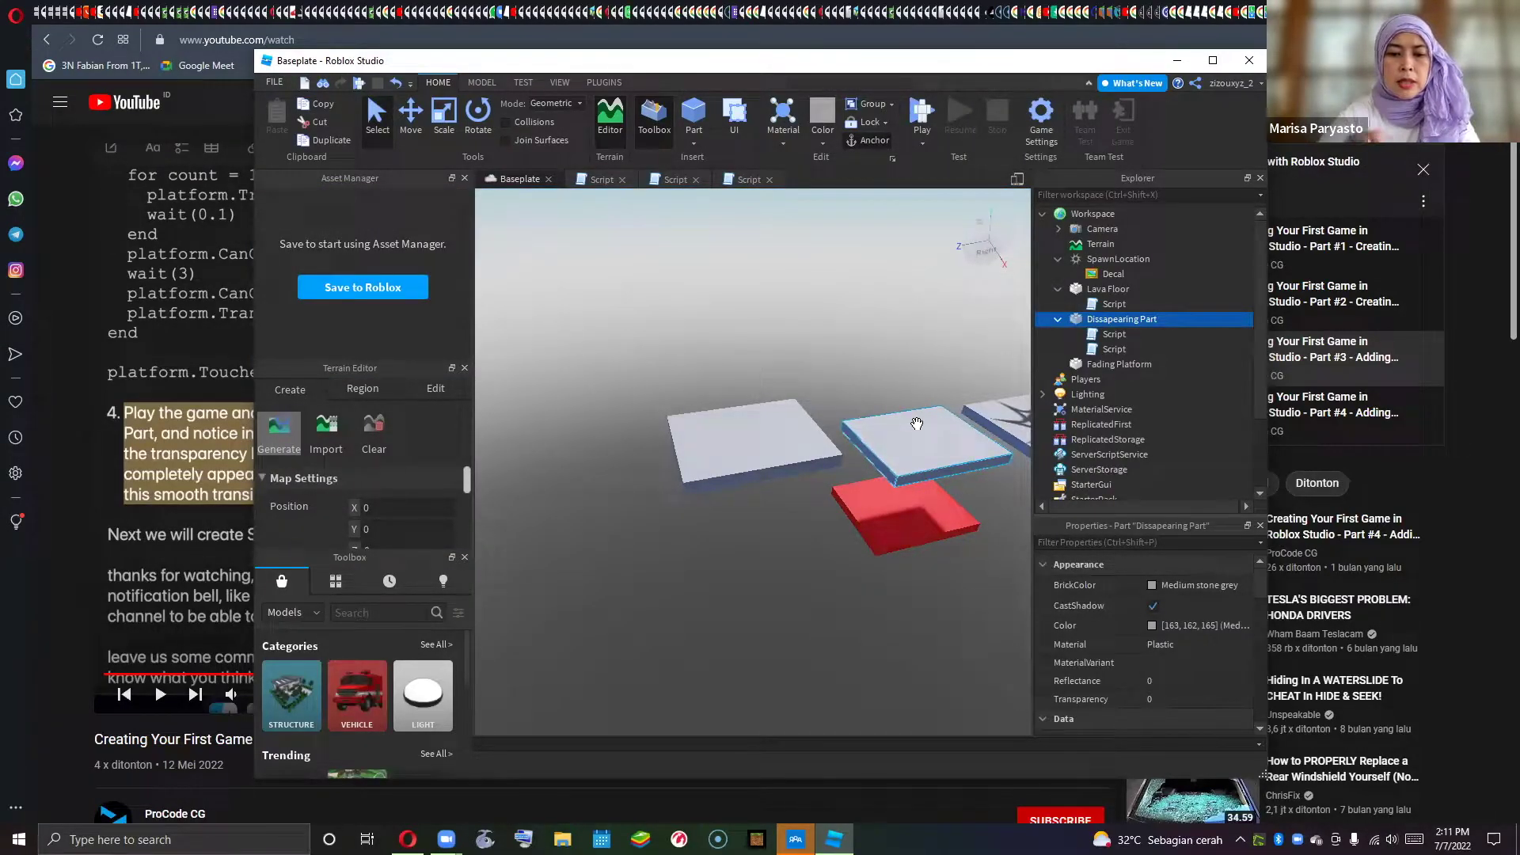
- Open the first Script under the Dissapearing Part to examine its code
left_click(1112, 334)
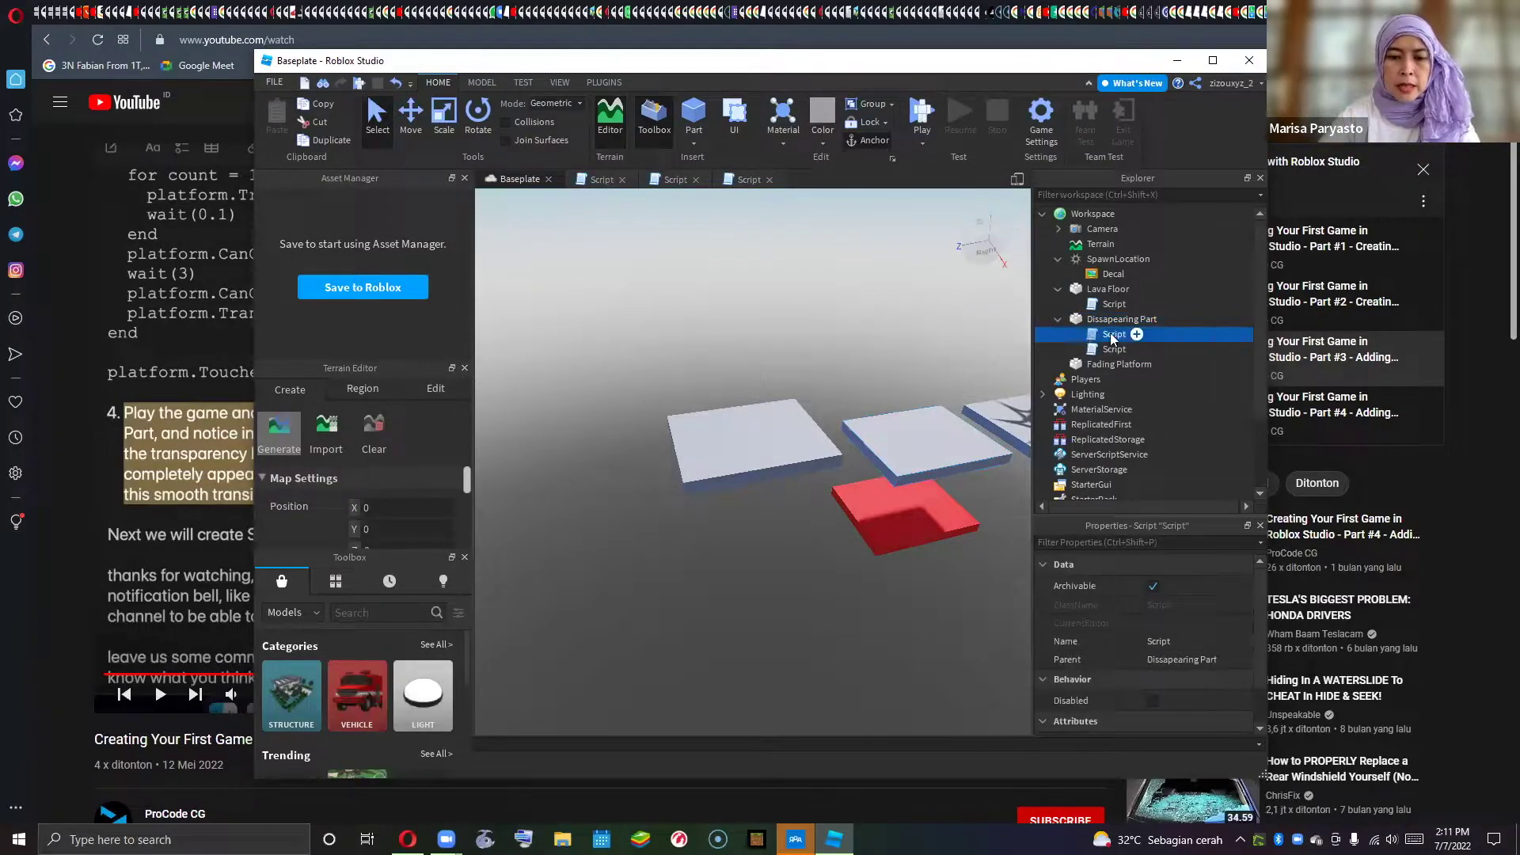
right_click(1112, 338)
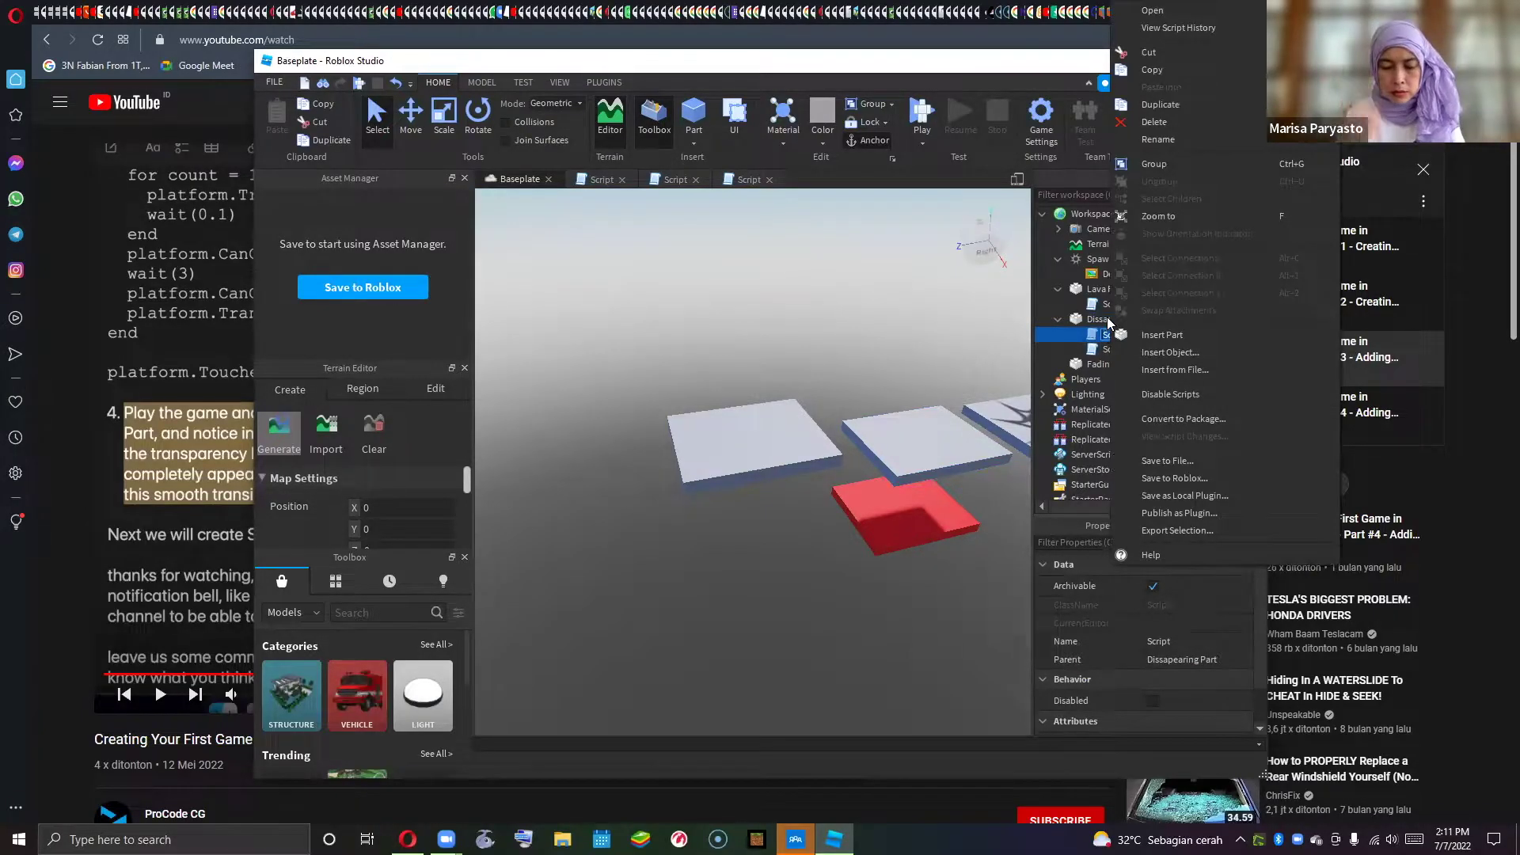
left_click(1137, 11)
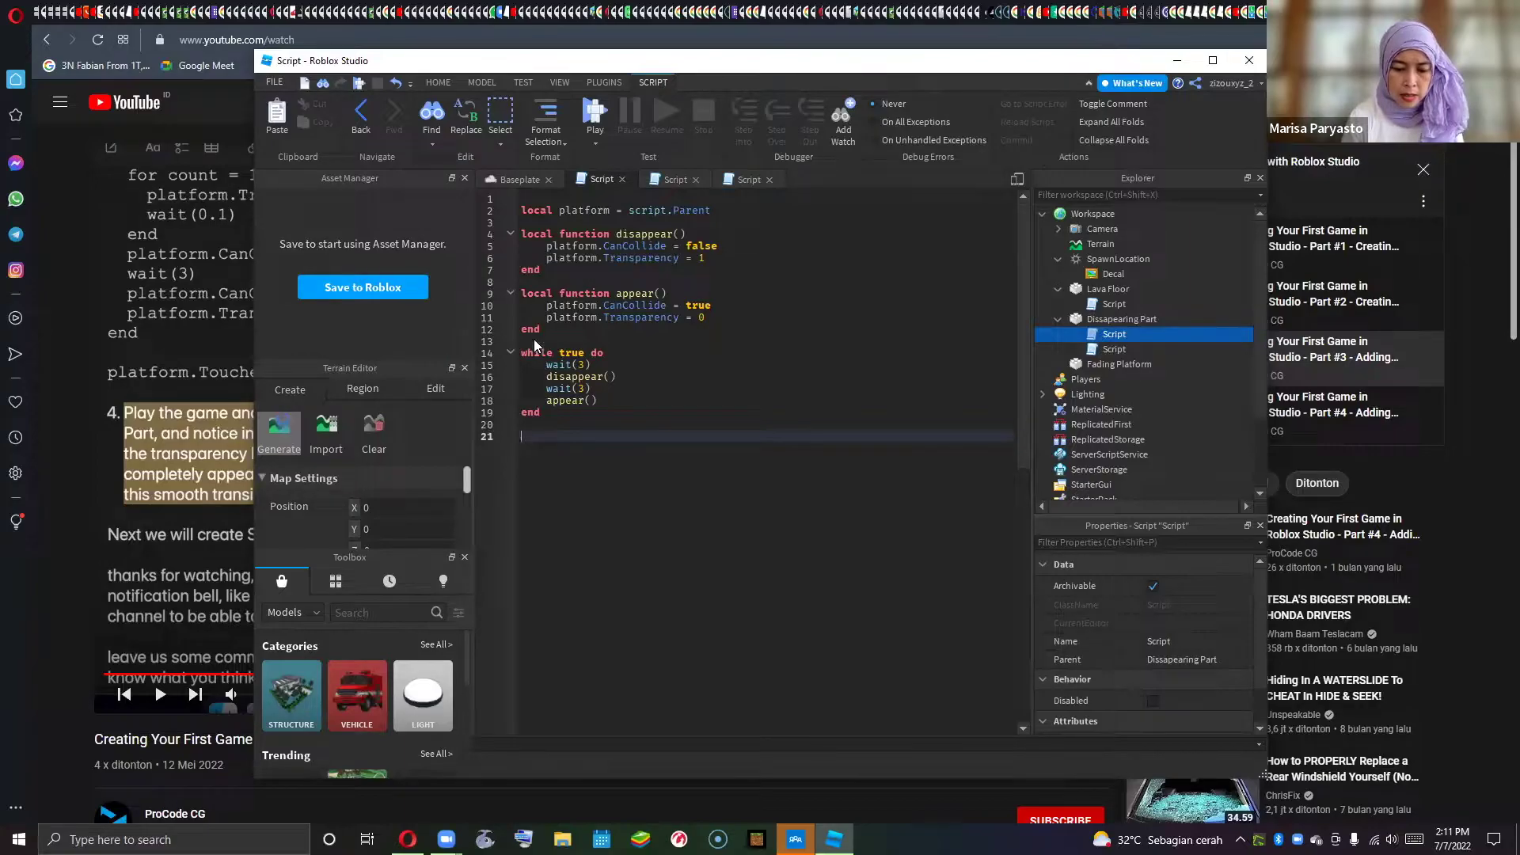
- Open the second Script under the Dissapearing Part to check its fade code and delete that script
left_click(1104, 348)
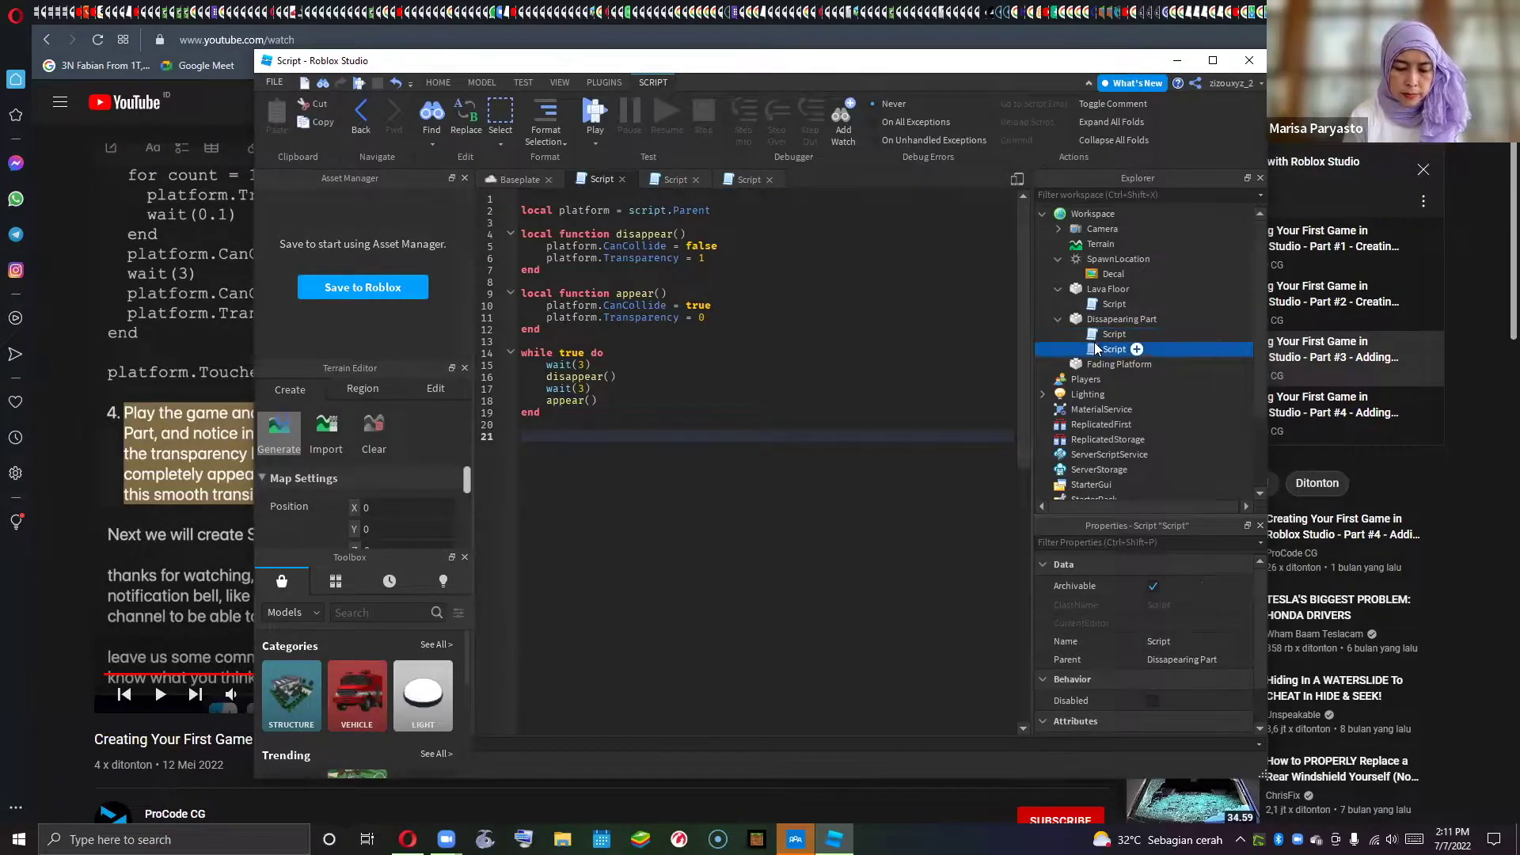
right_click(1097, 349)
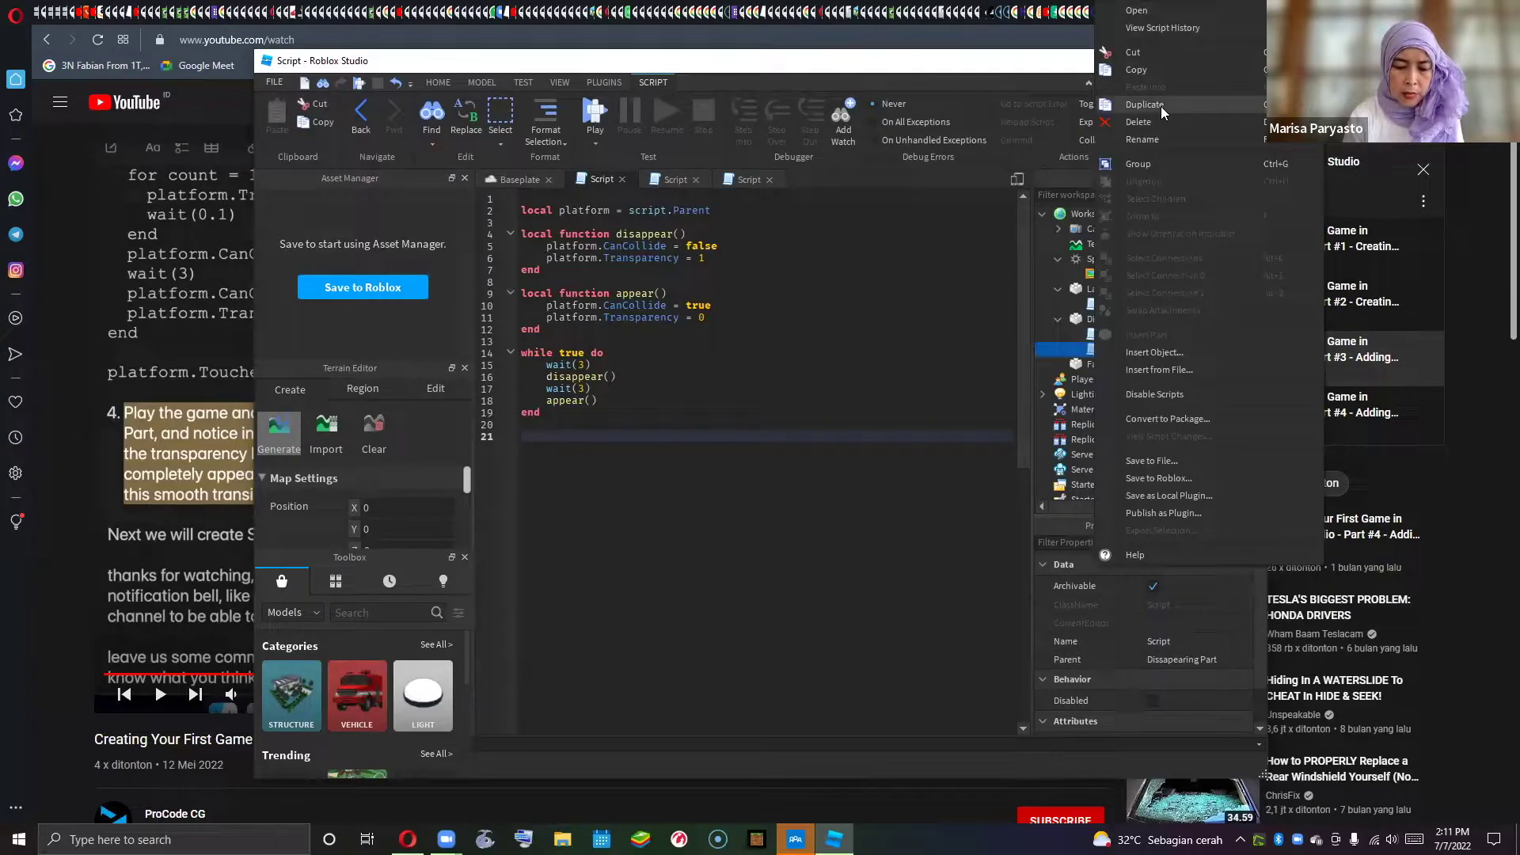
left_click(1136, 10)
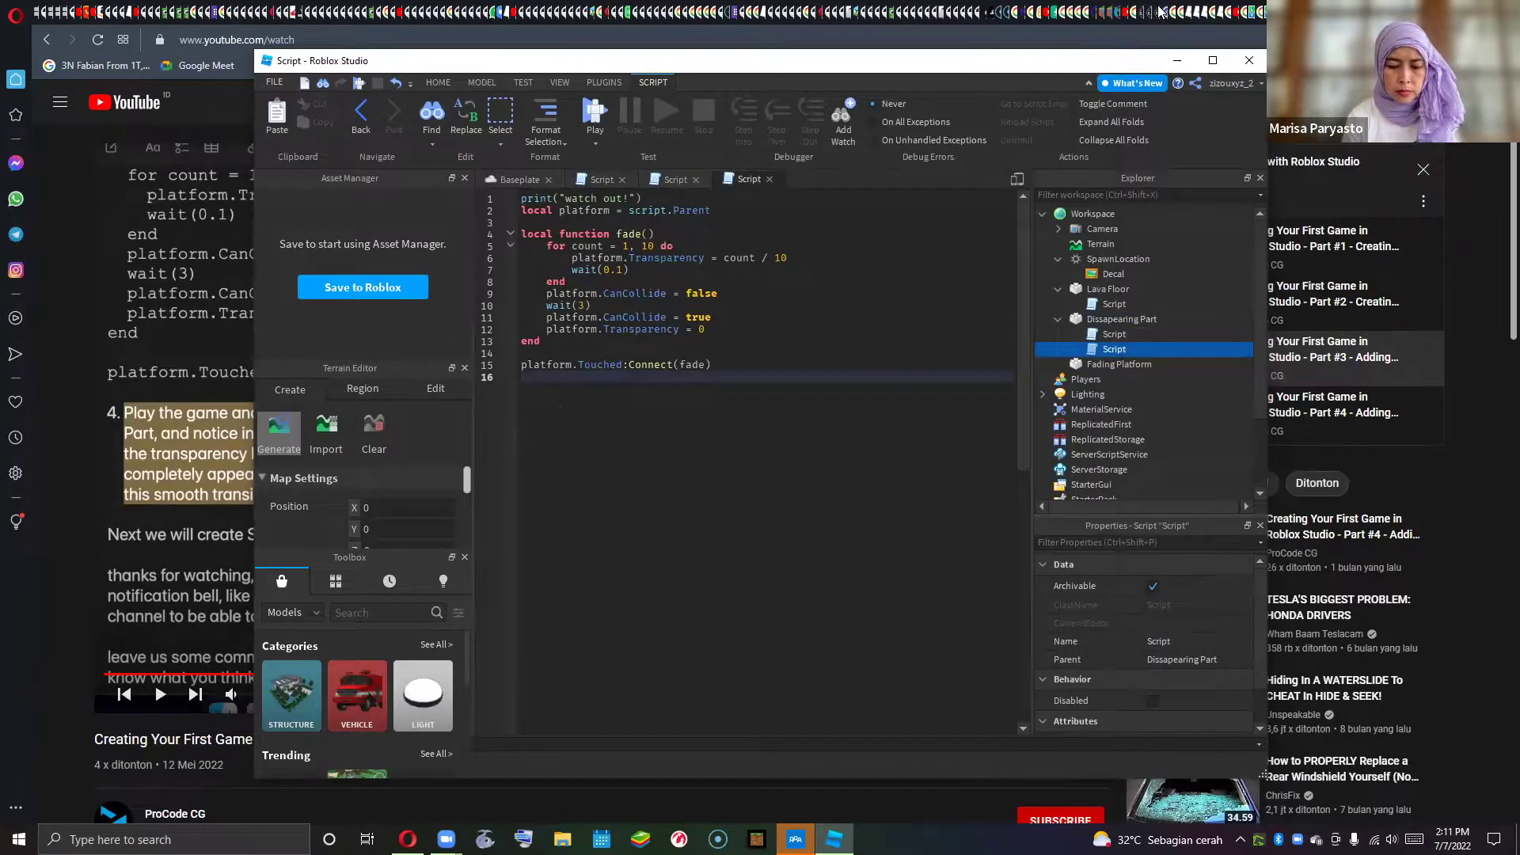
right_click(1098, 353)
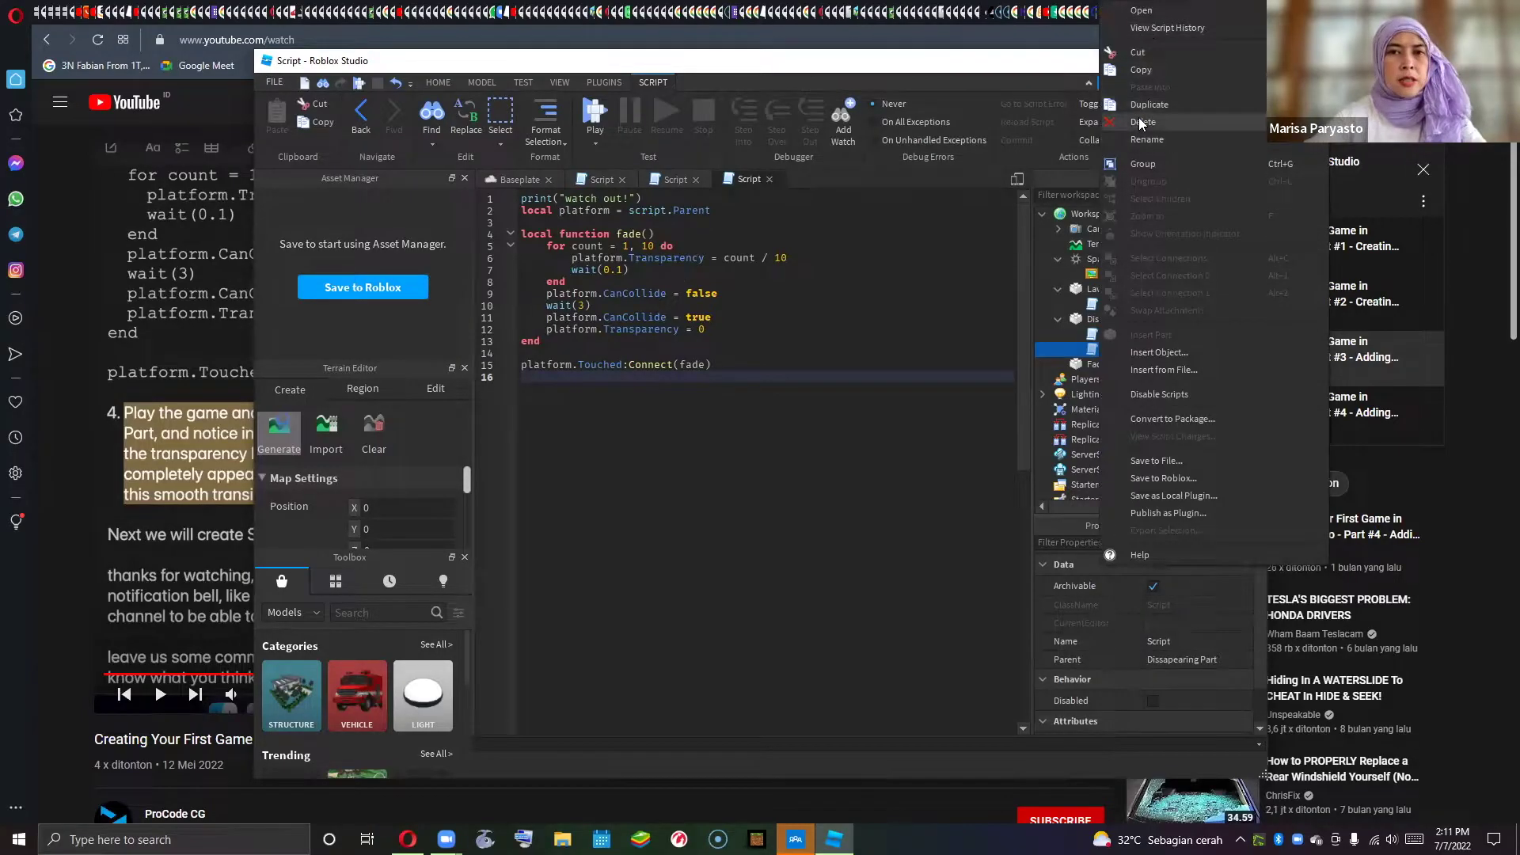
left_click(1140, 121)
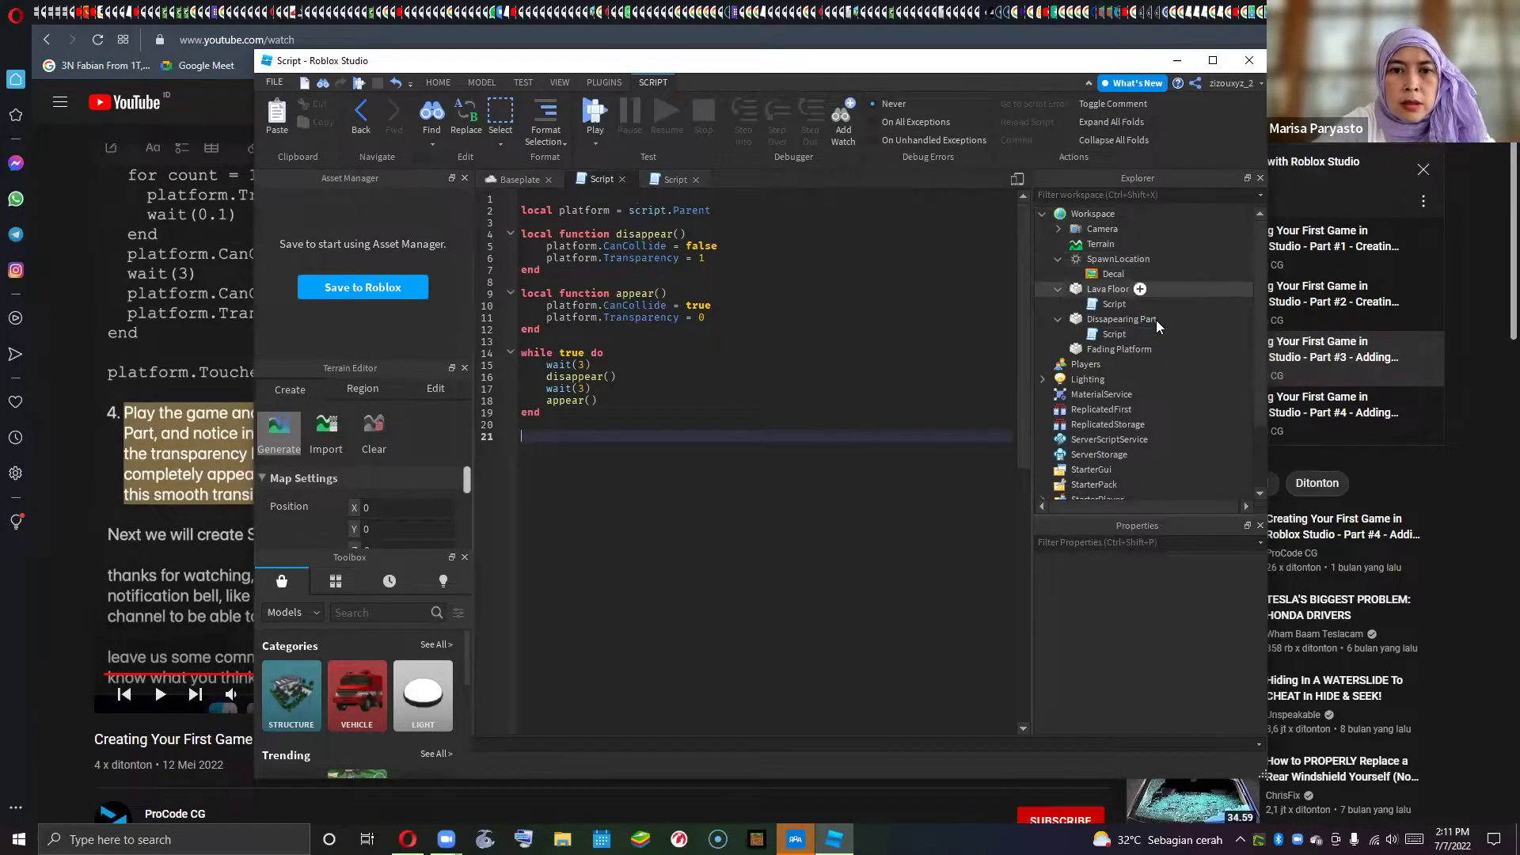
- Add a new Script to the Fading Platform and select it in the object tree
left_click(1162, 350)
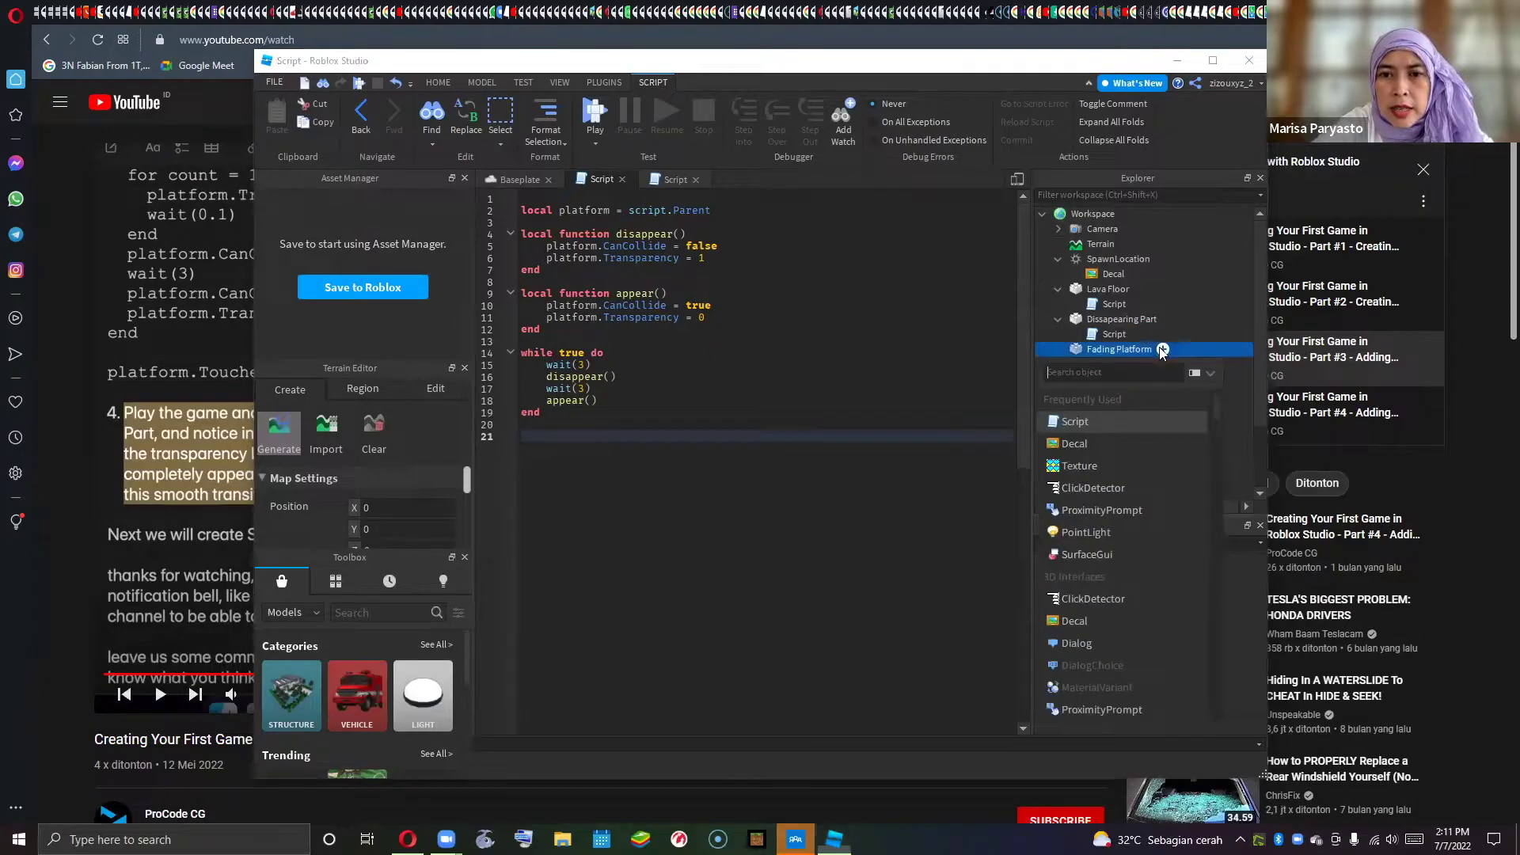
left_click(1130, 419)
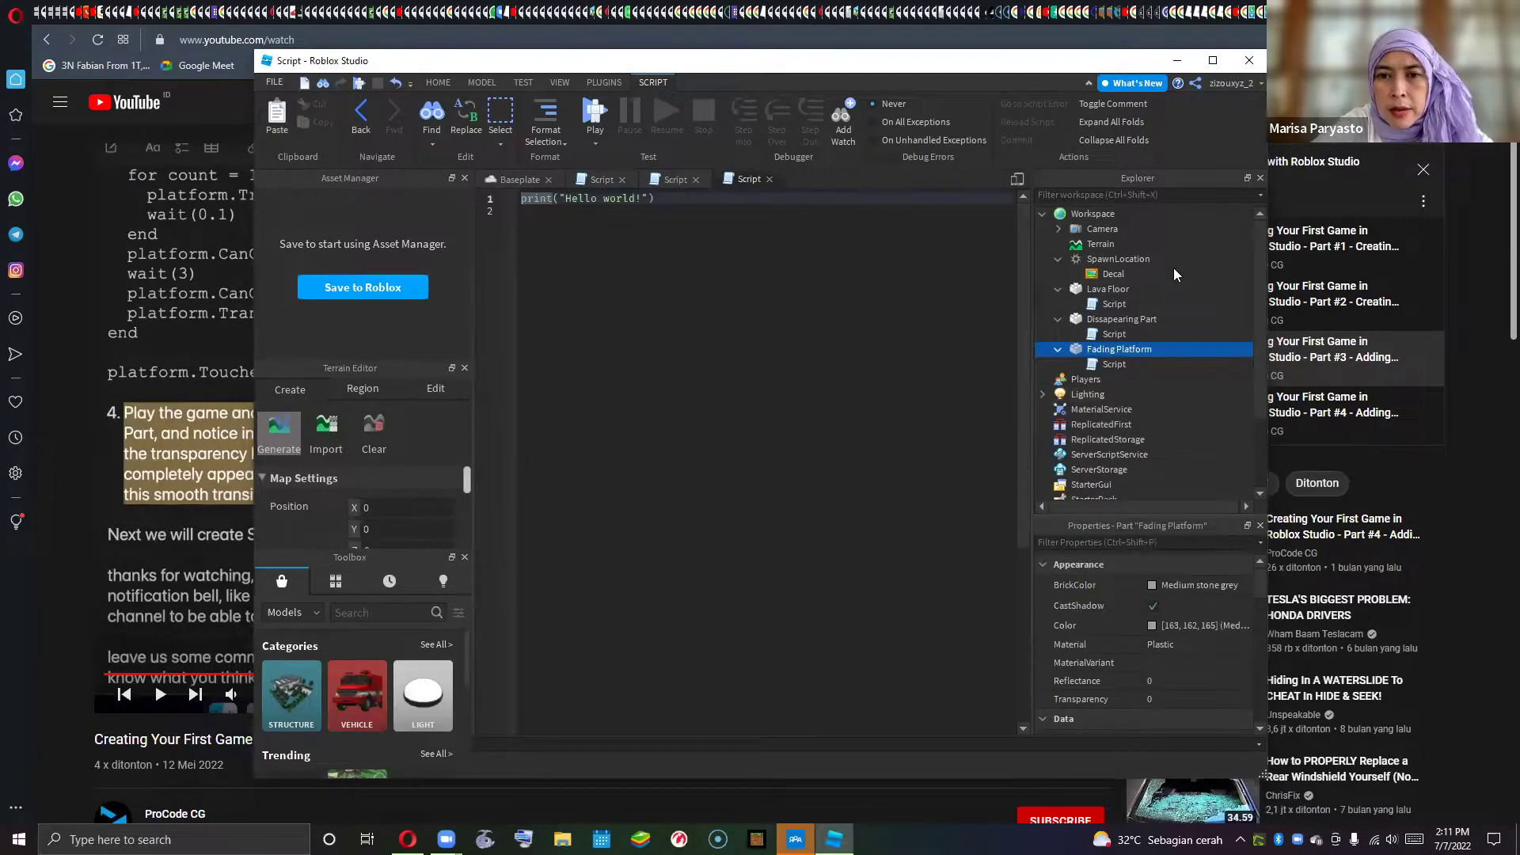
left_click(1117, 369)
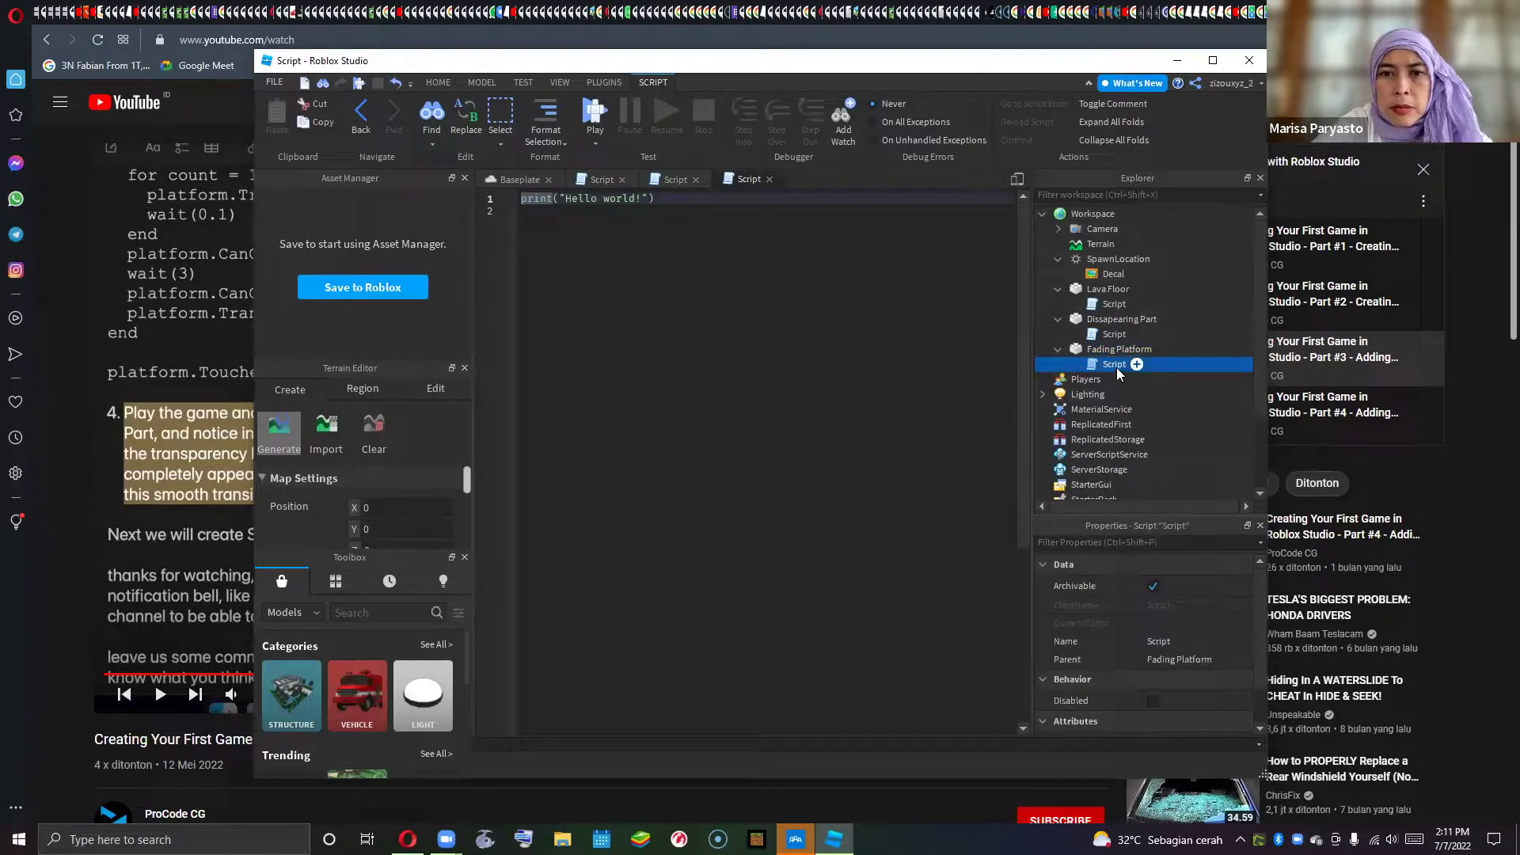
left_click(1086, 364)
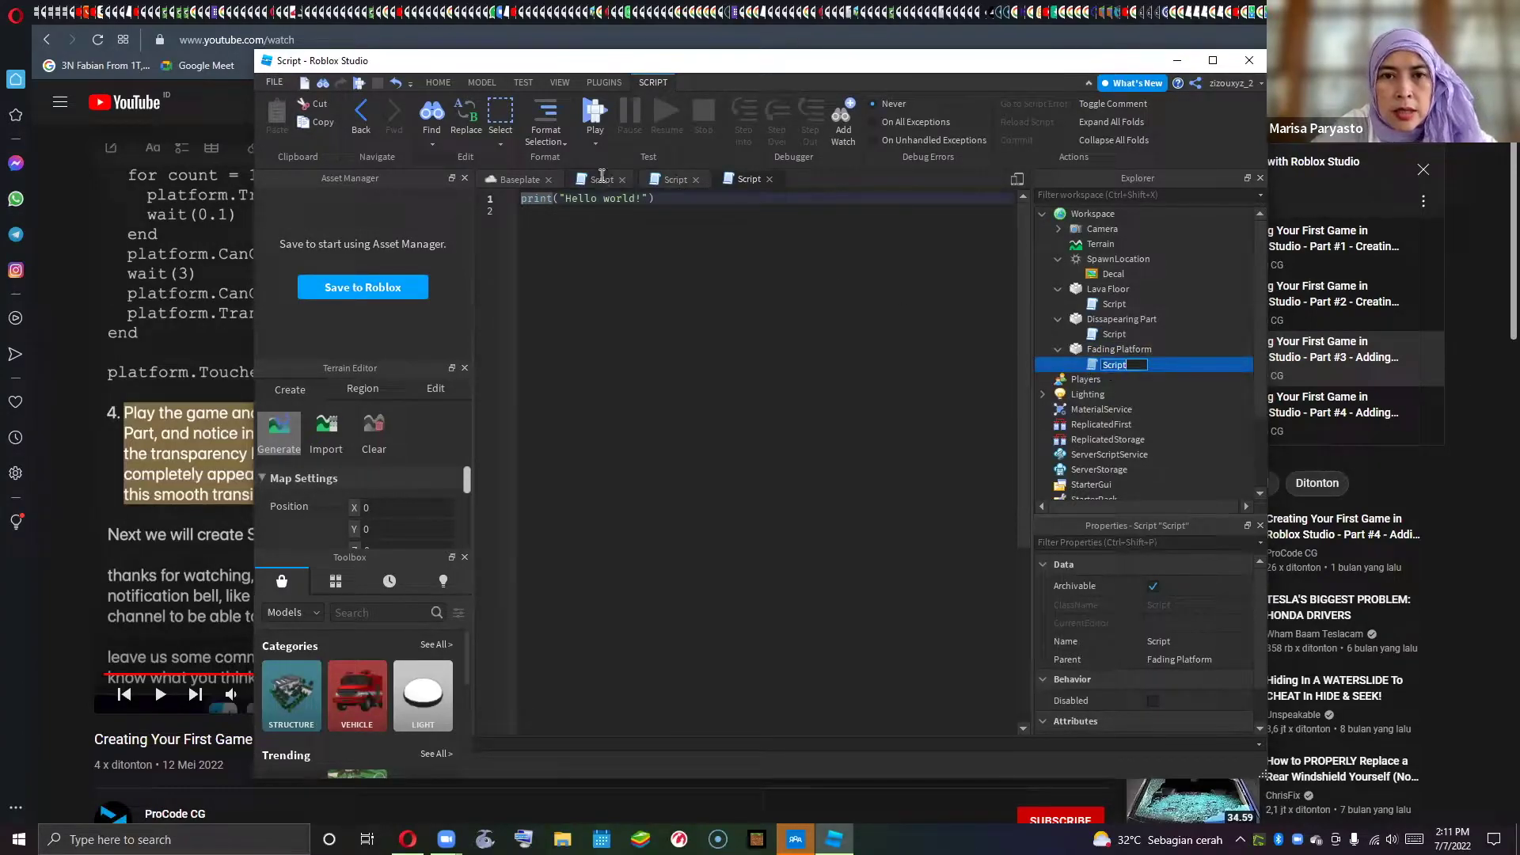
- Change the text printed by the Fading Platform's script to "watch it!"
left_click(584, 214)
left_click(642, 199)
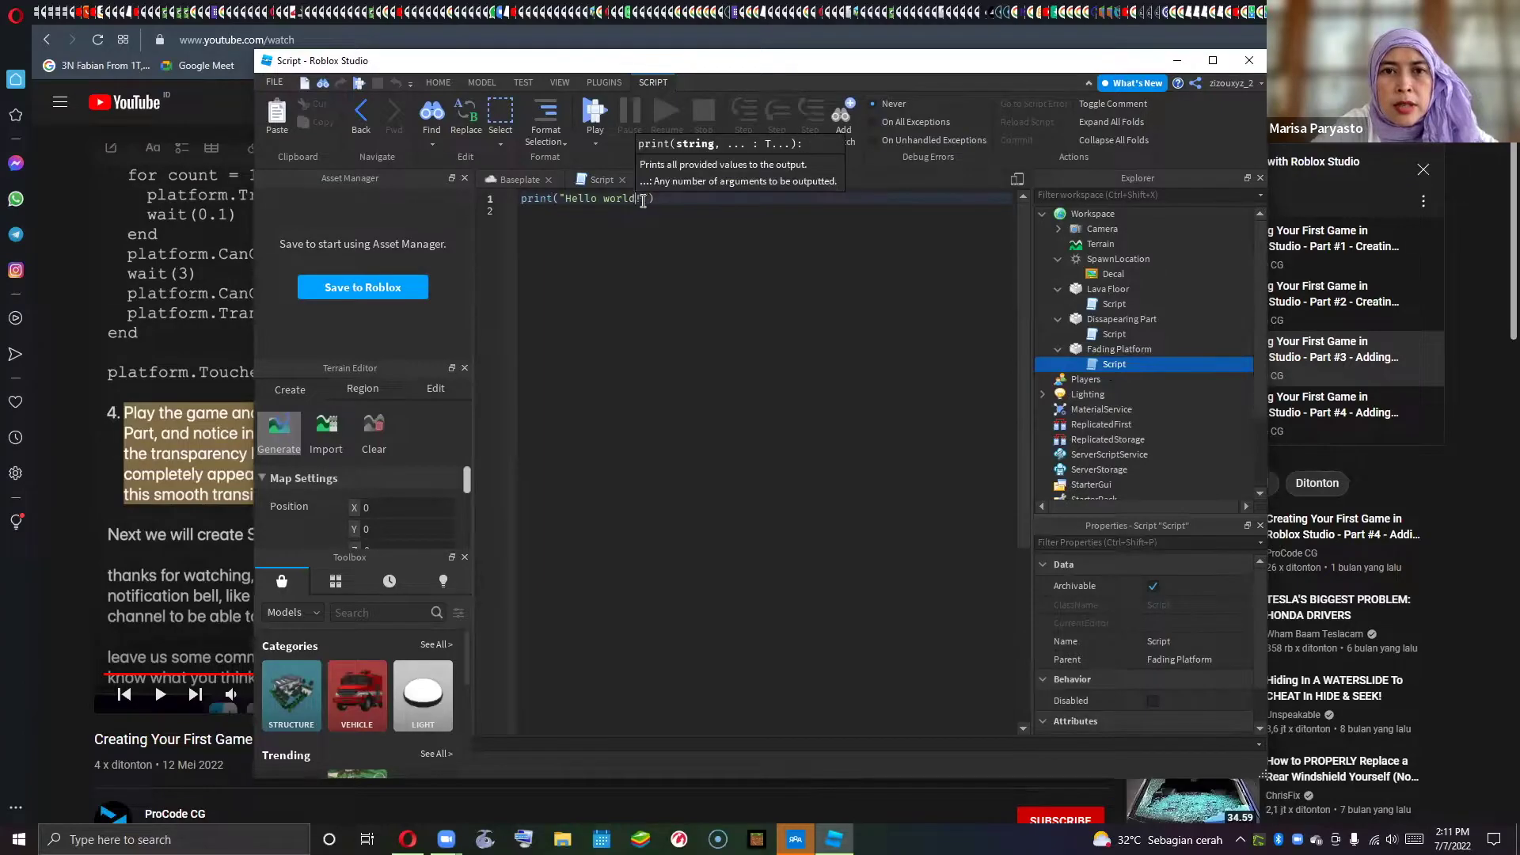
left_click(640, 201)
key("Left")
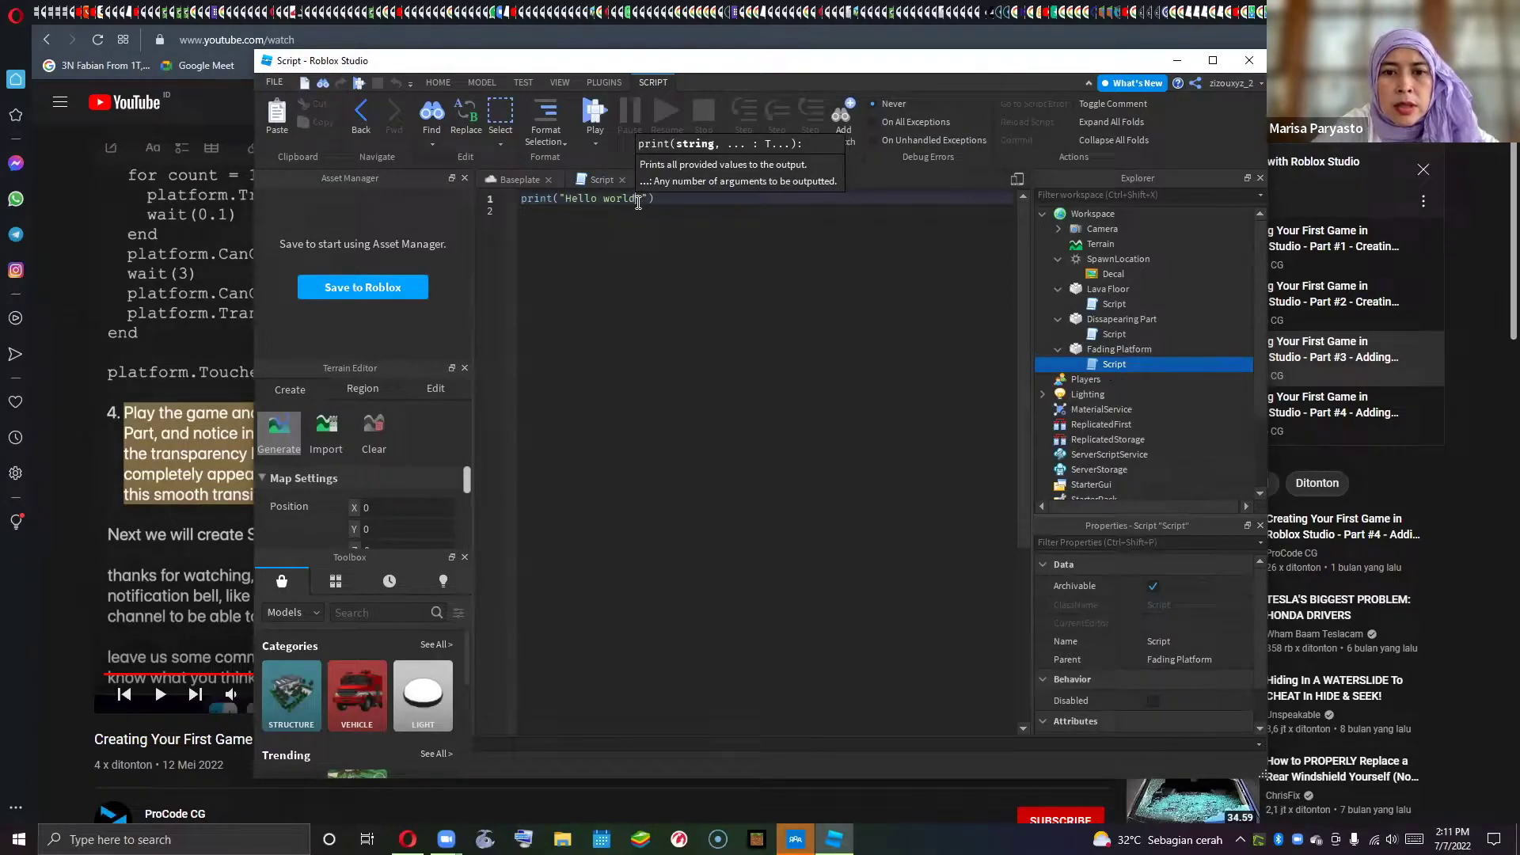
key("BackSpace")
key("BackSpace")
key("BackSpace")
key("BackSpace")
key("BackSpace")
key("BackSpace")
key("BackSpace")
key("BackSpace")
key("BackSpace")
key("BackSpace")
type("!")
key("BackSpace")
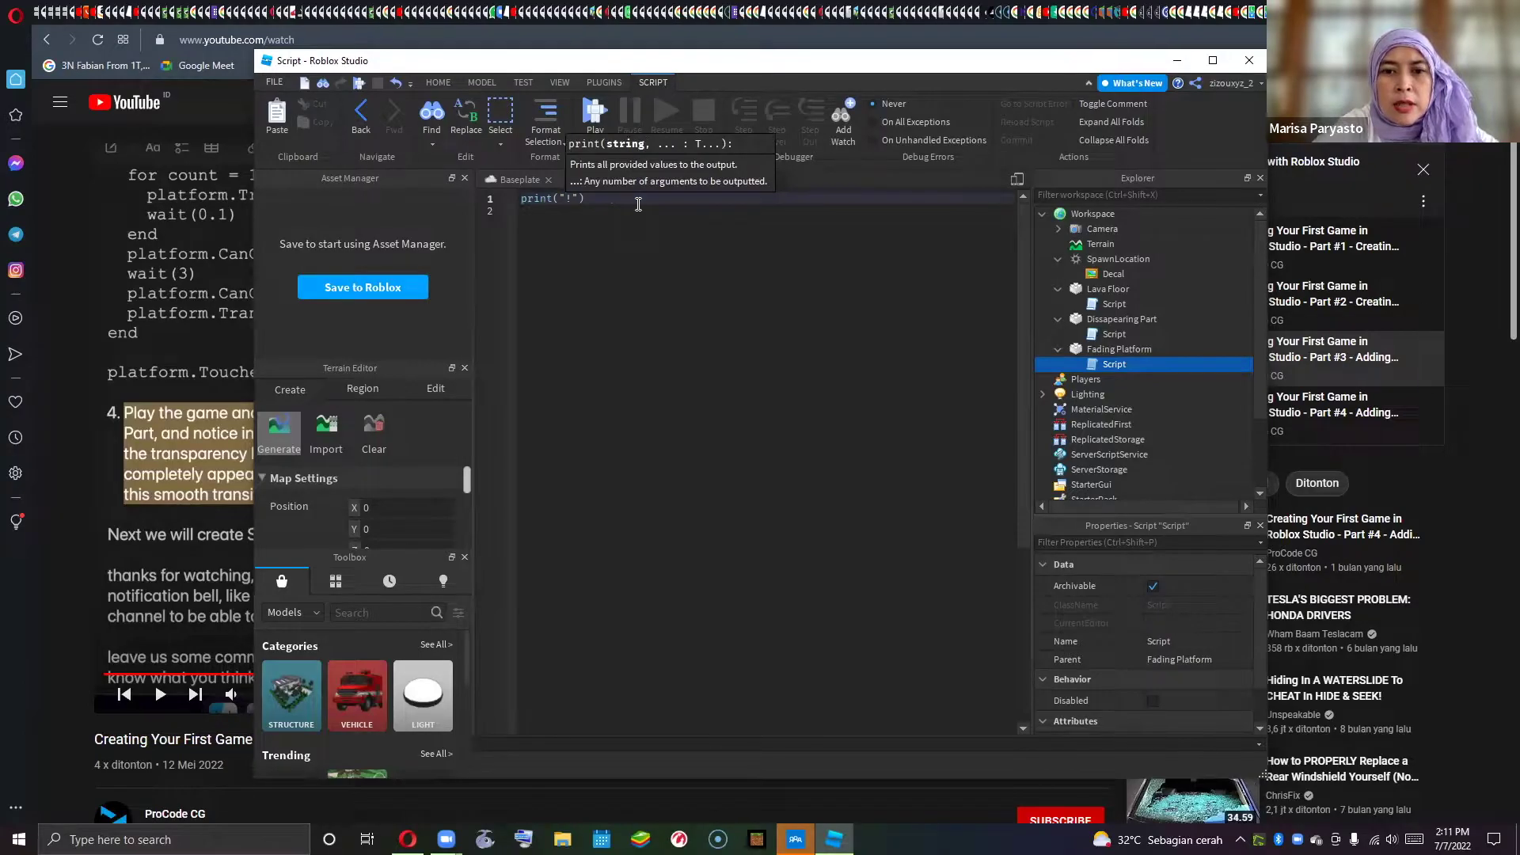
type("watch")
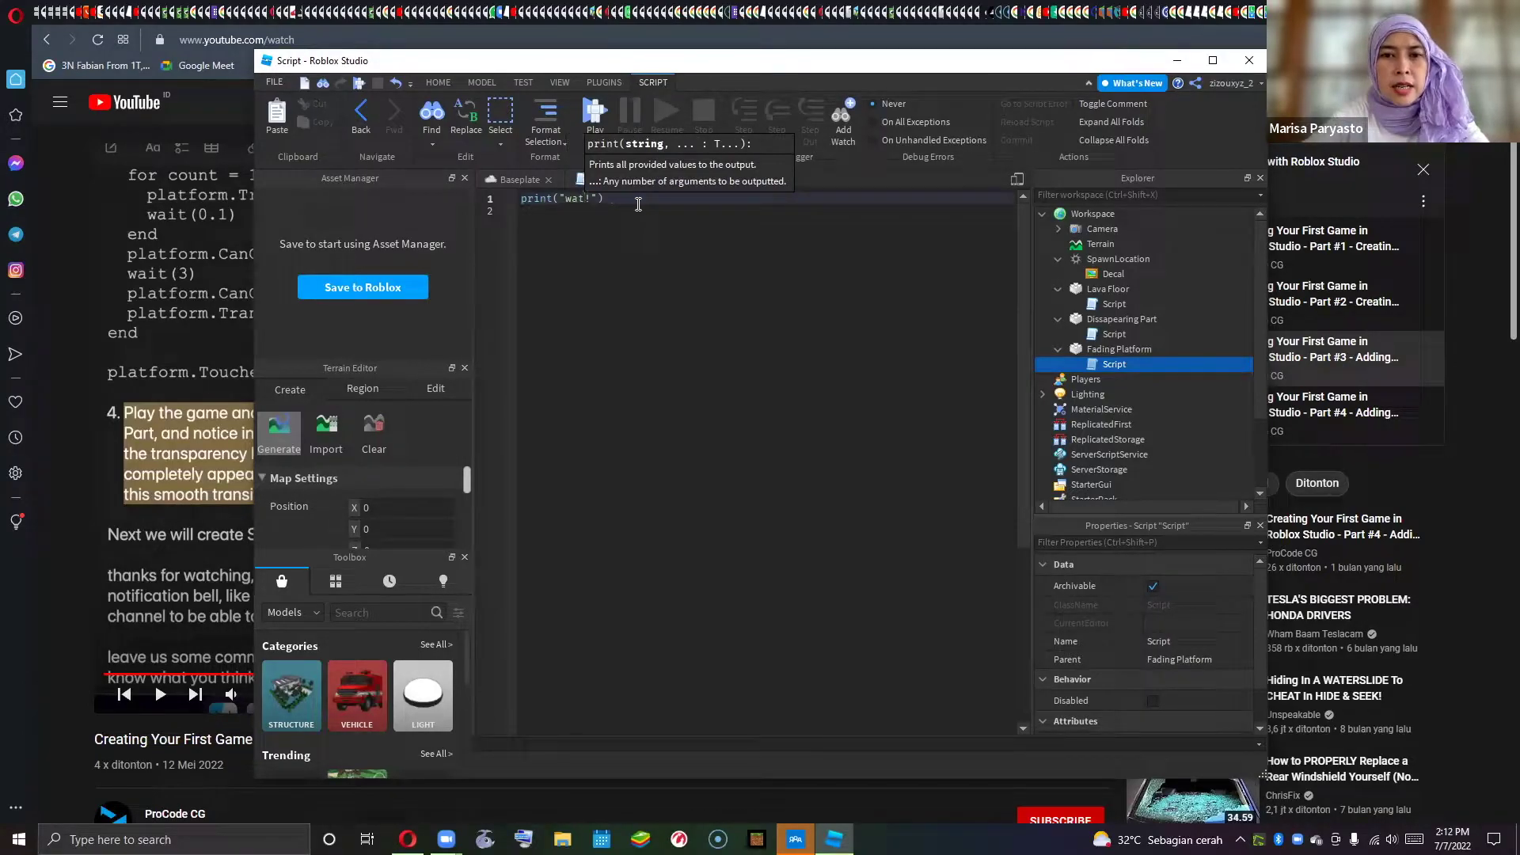
type(" it")
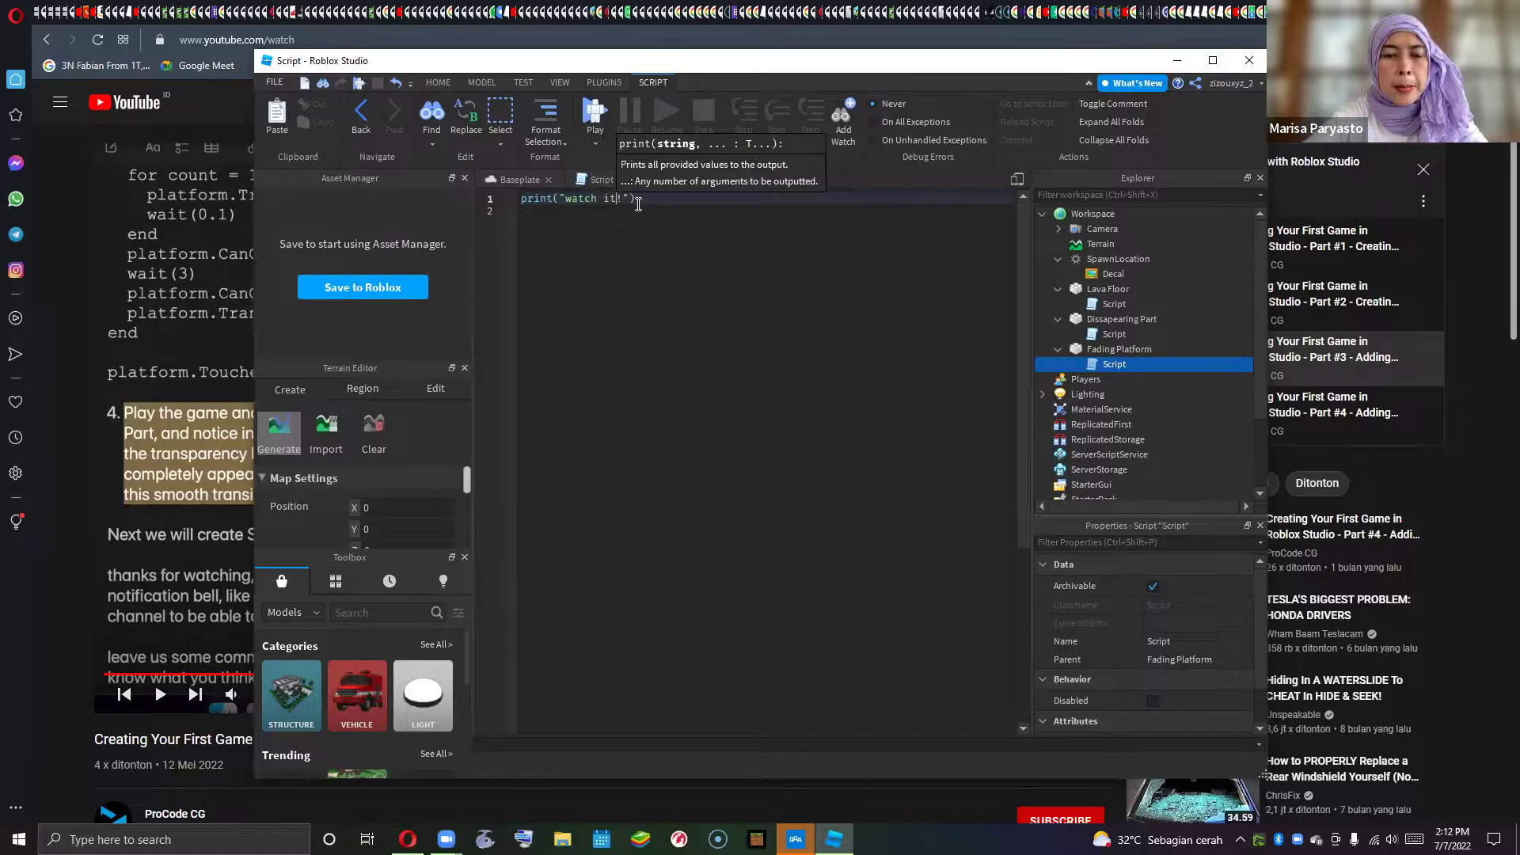
- Paste the copied fade code, with the fade() function and its Touched connection, below the print line of the Fading Platform's script
left_click(796, 302)
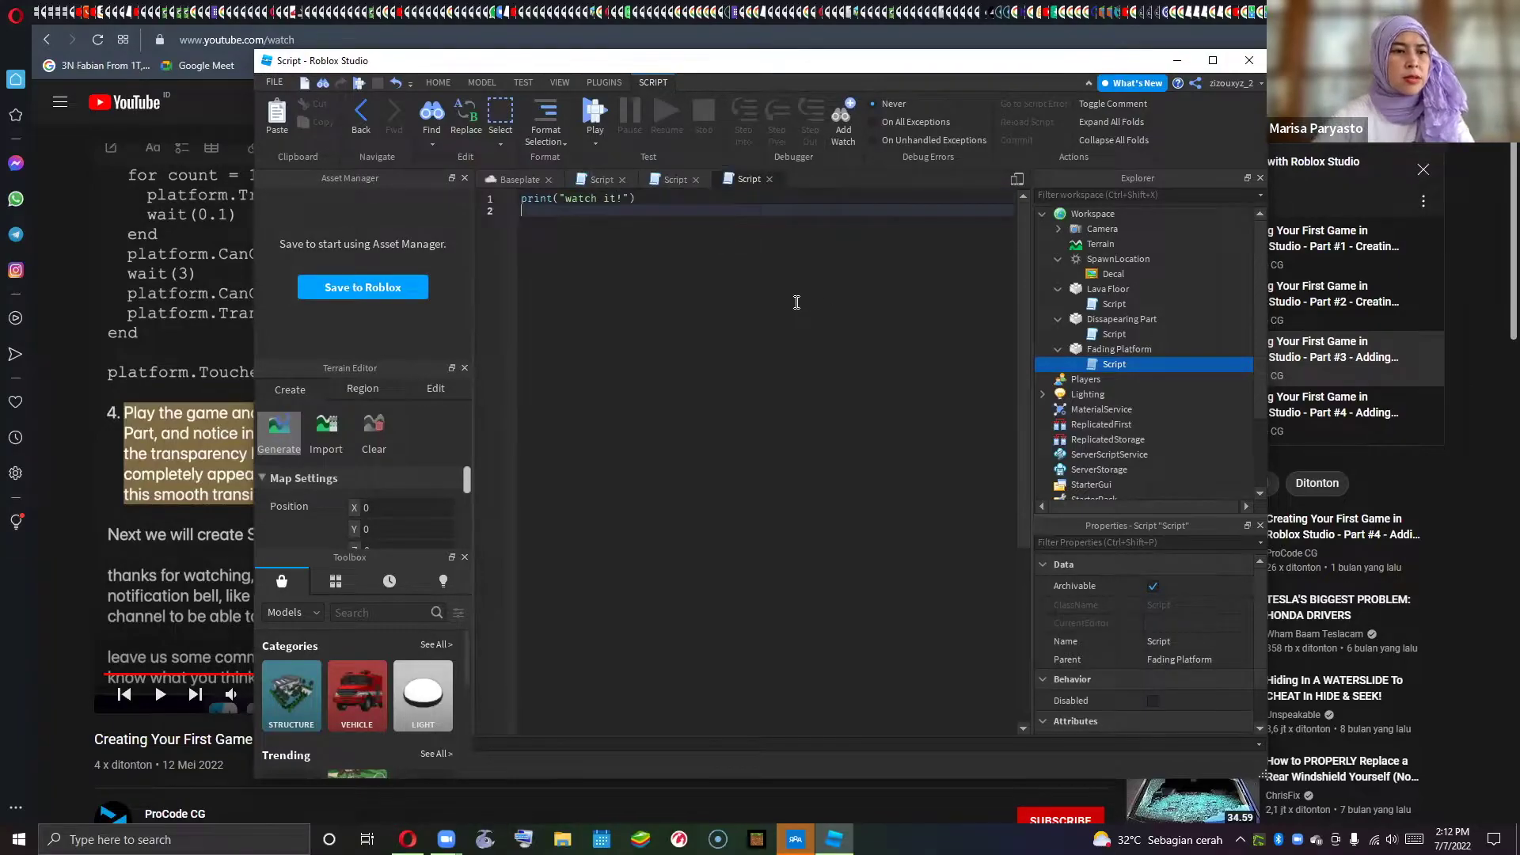
type("local platform = script.Parent  local function fade() \tfor count = 1, 10 do \t\tplatform.Transparency = count / 10 \t\twait(0.1) \tend \tplatform.CanCollide = false \twait(3) \tplatform.CanCollide = true \tplatform.Transparency = 0 end  platform.Touched:Connect(fade)")
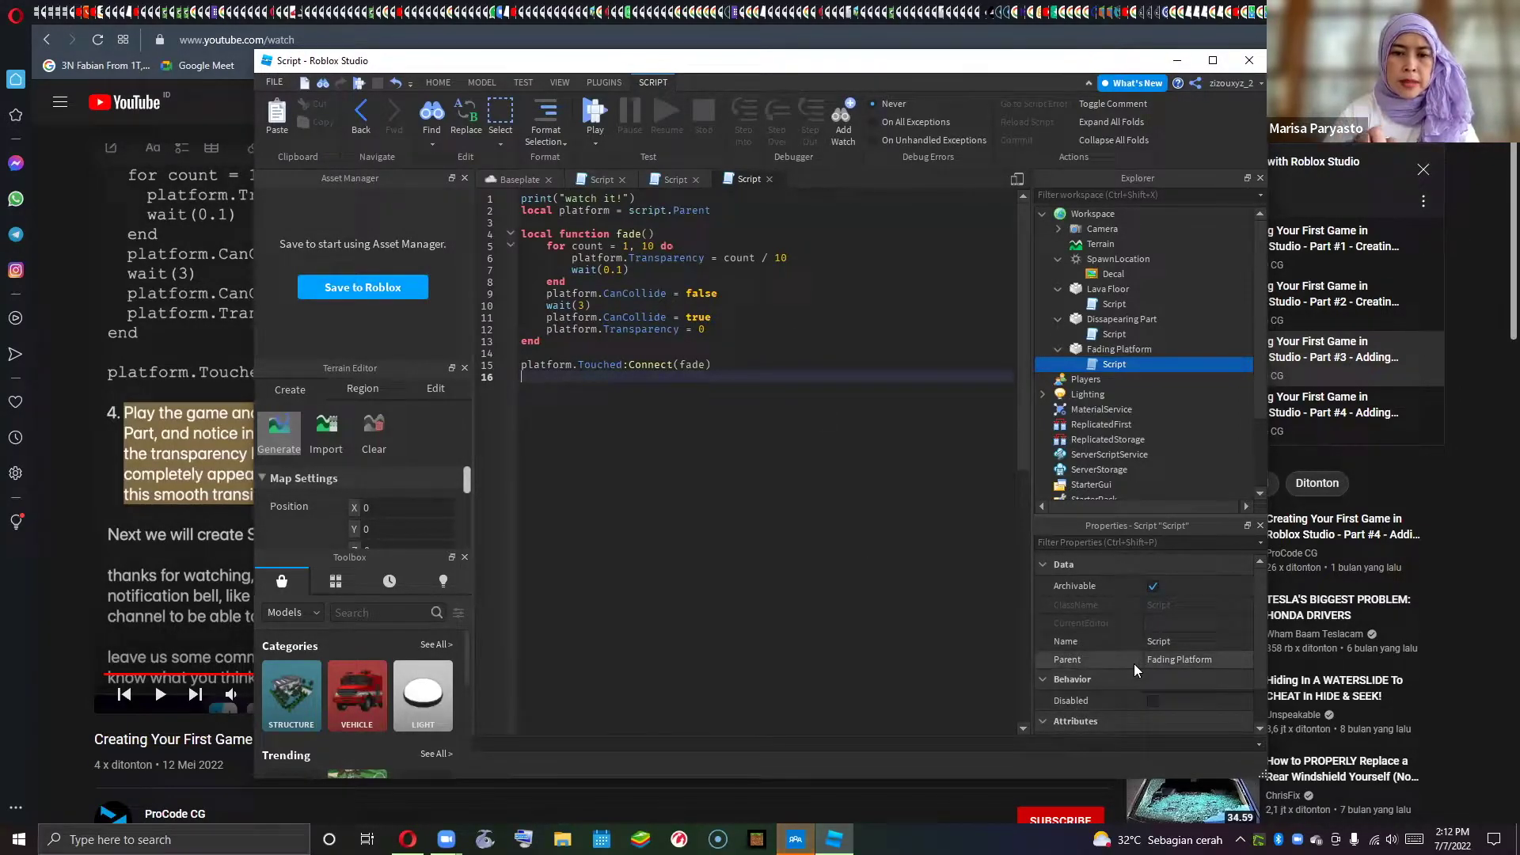
scroll(1133, 664, "down", 2)
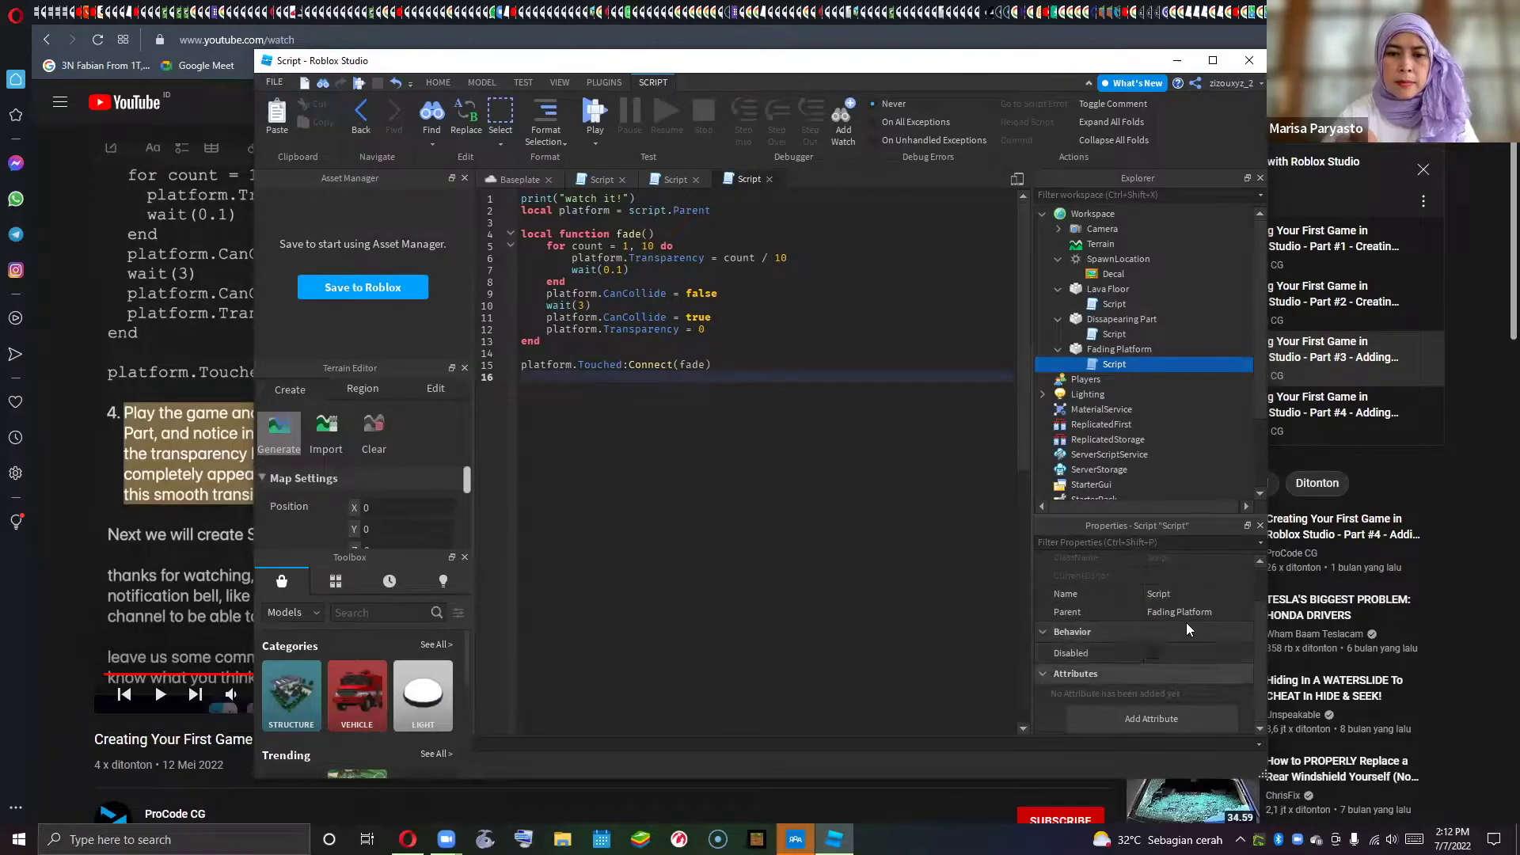
scroll(1186, 625, "up", 1)
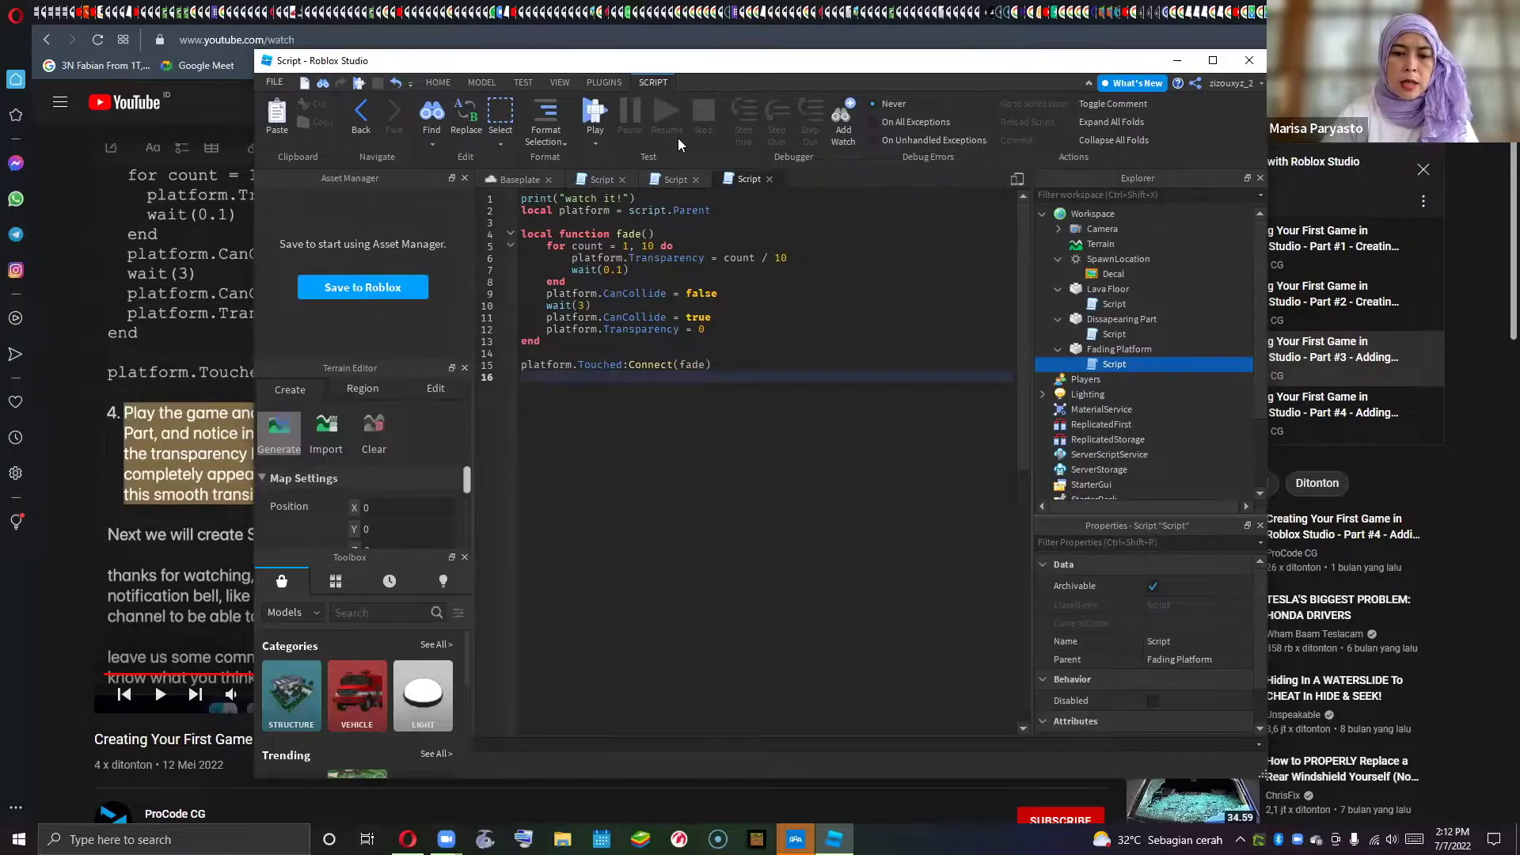
- Start a playtest with the new fade script and steer the character from the spawn toward the Dissapearing Part
left_click(594, 116)
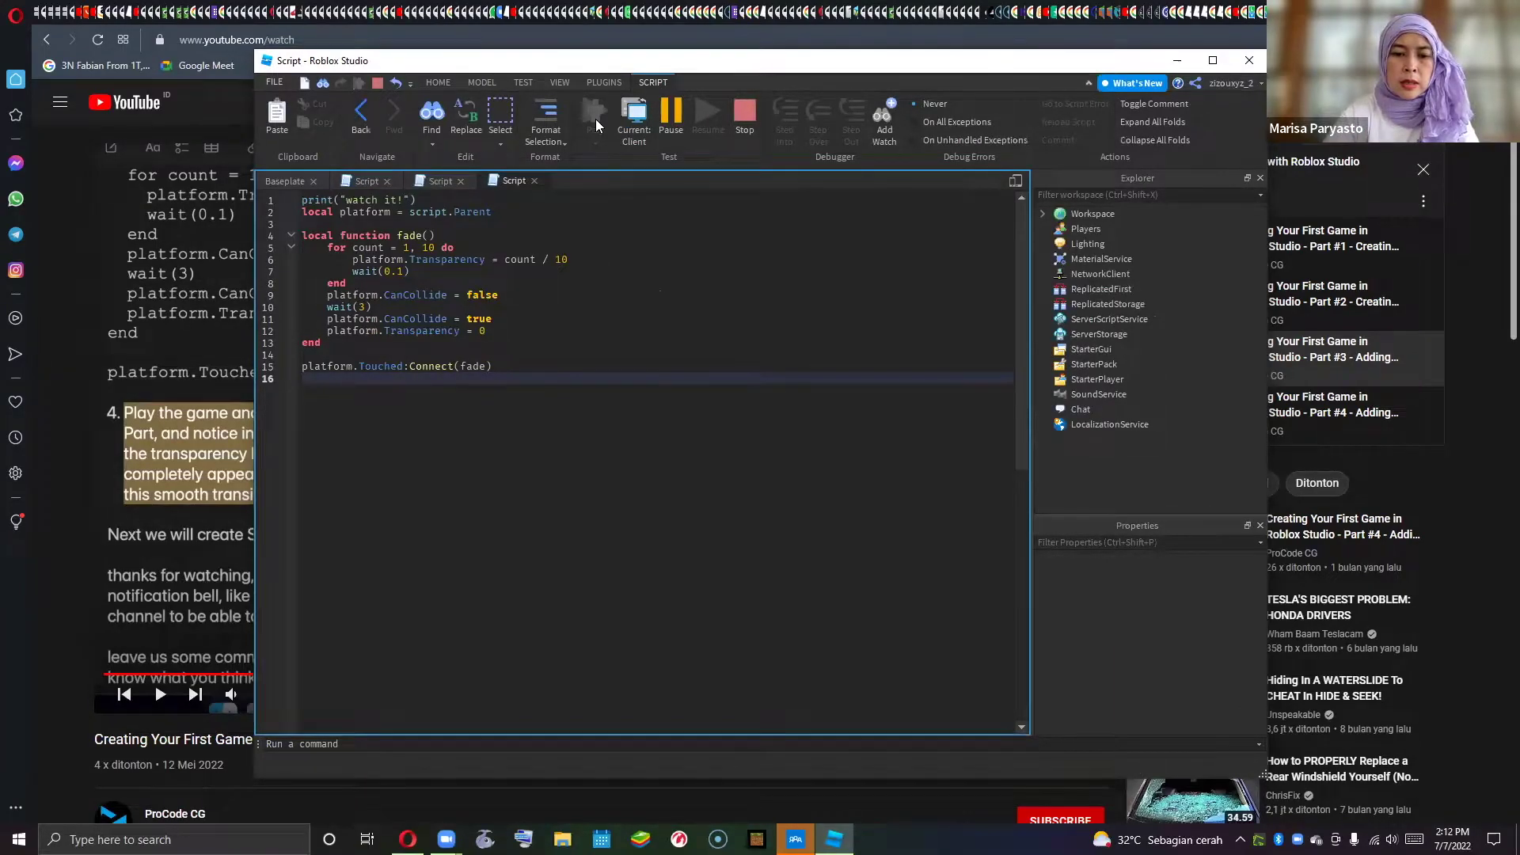
key("shift+F5")
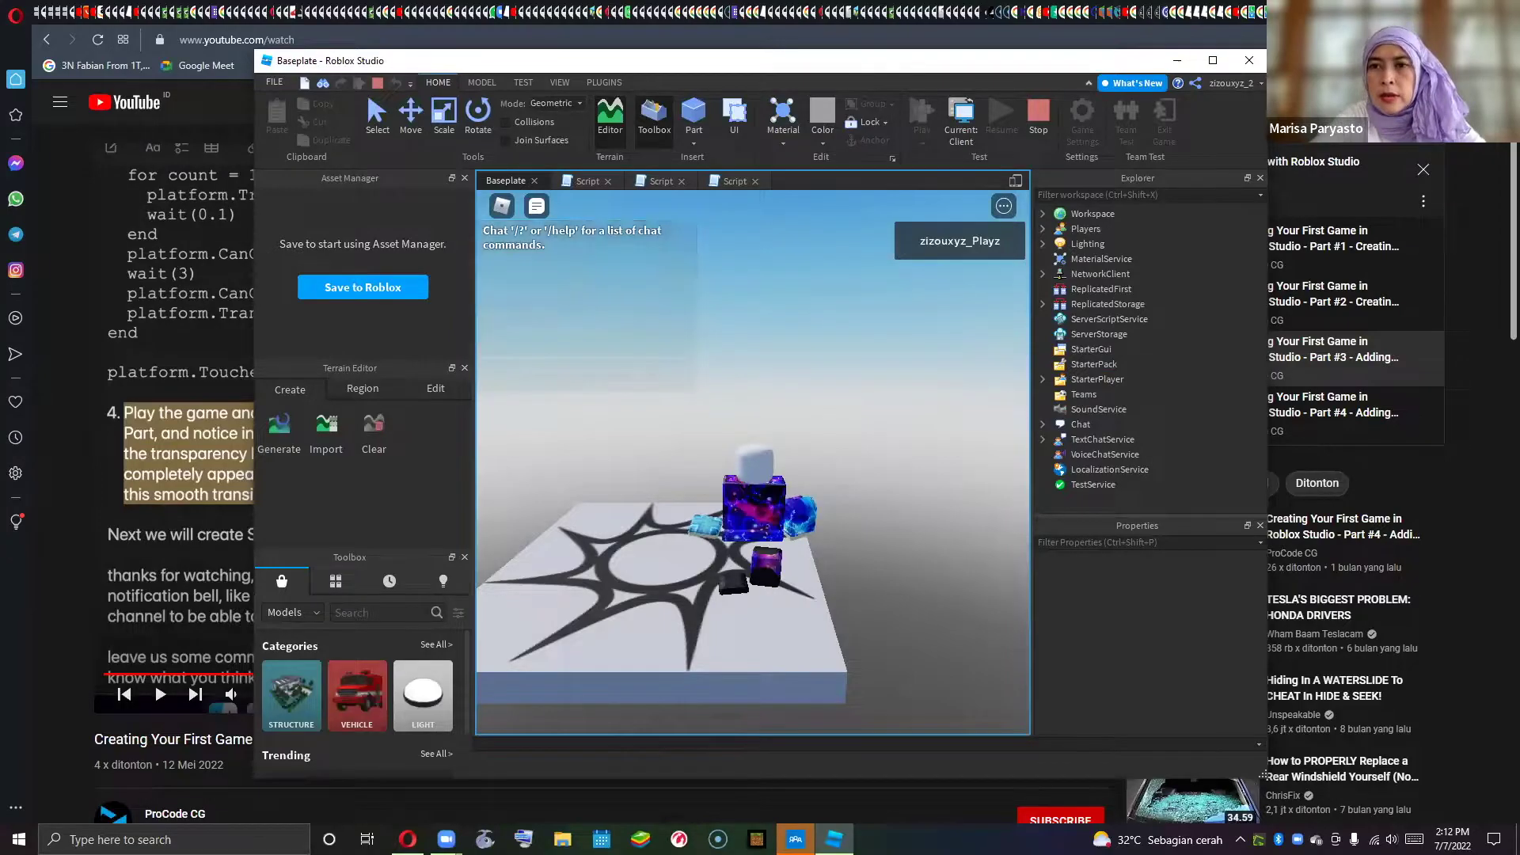
right_click_drag(743, 305, 744, 306)
key("a")
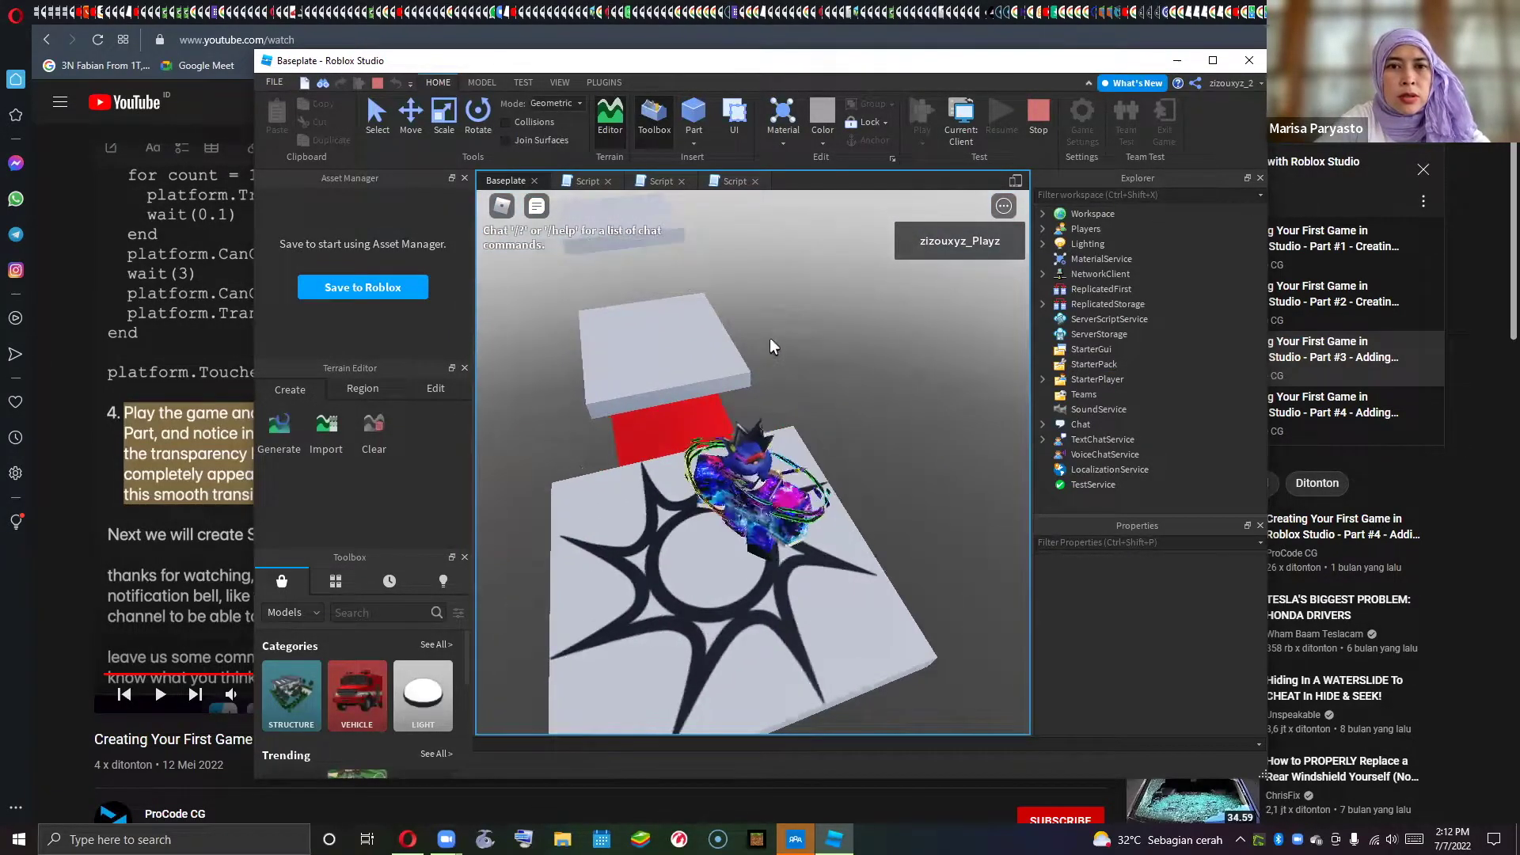
right_click_drag(879, 455, 879, 456)
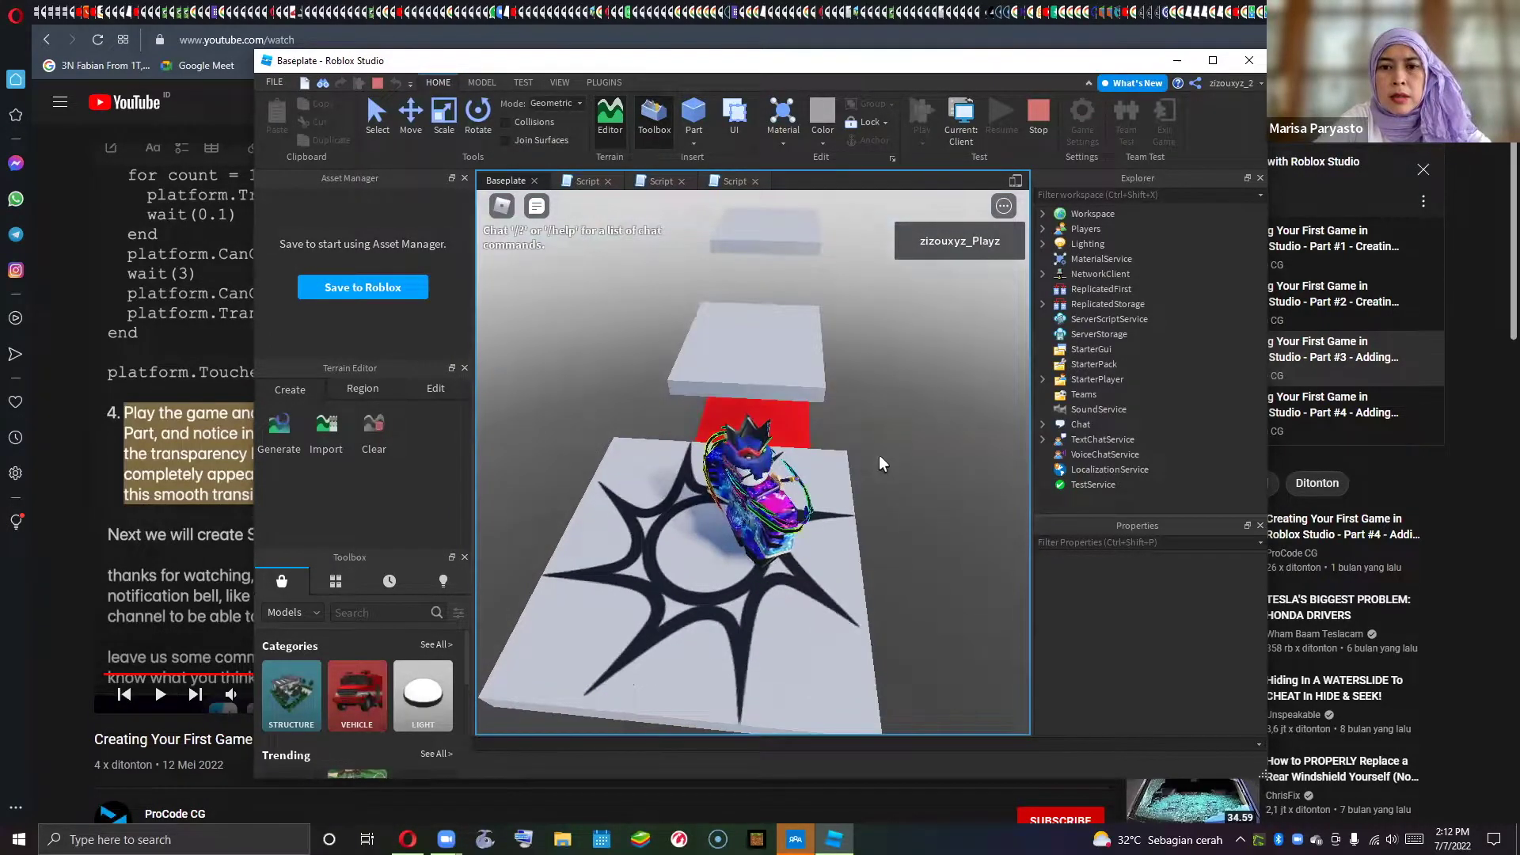
key("w")
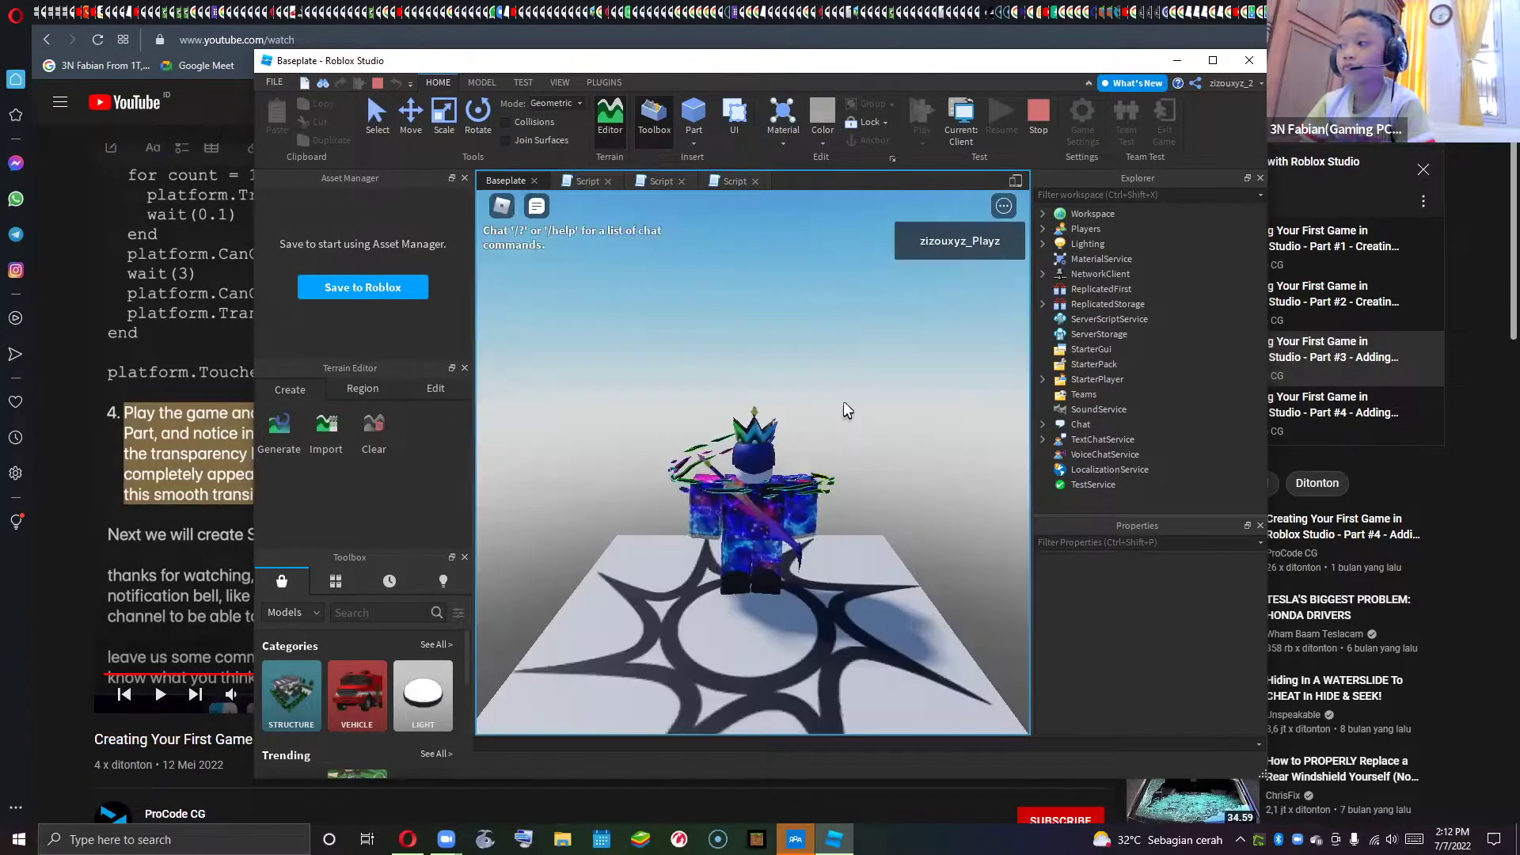
- Run and jump the character from the spawn over the Dissapearing Part to the Fading Platform
right_click_drag(841, 399, 841, 400)
key("w")
key("space")
key("w")
key("space")
key("w")
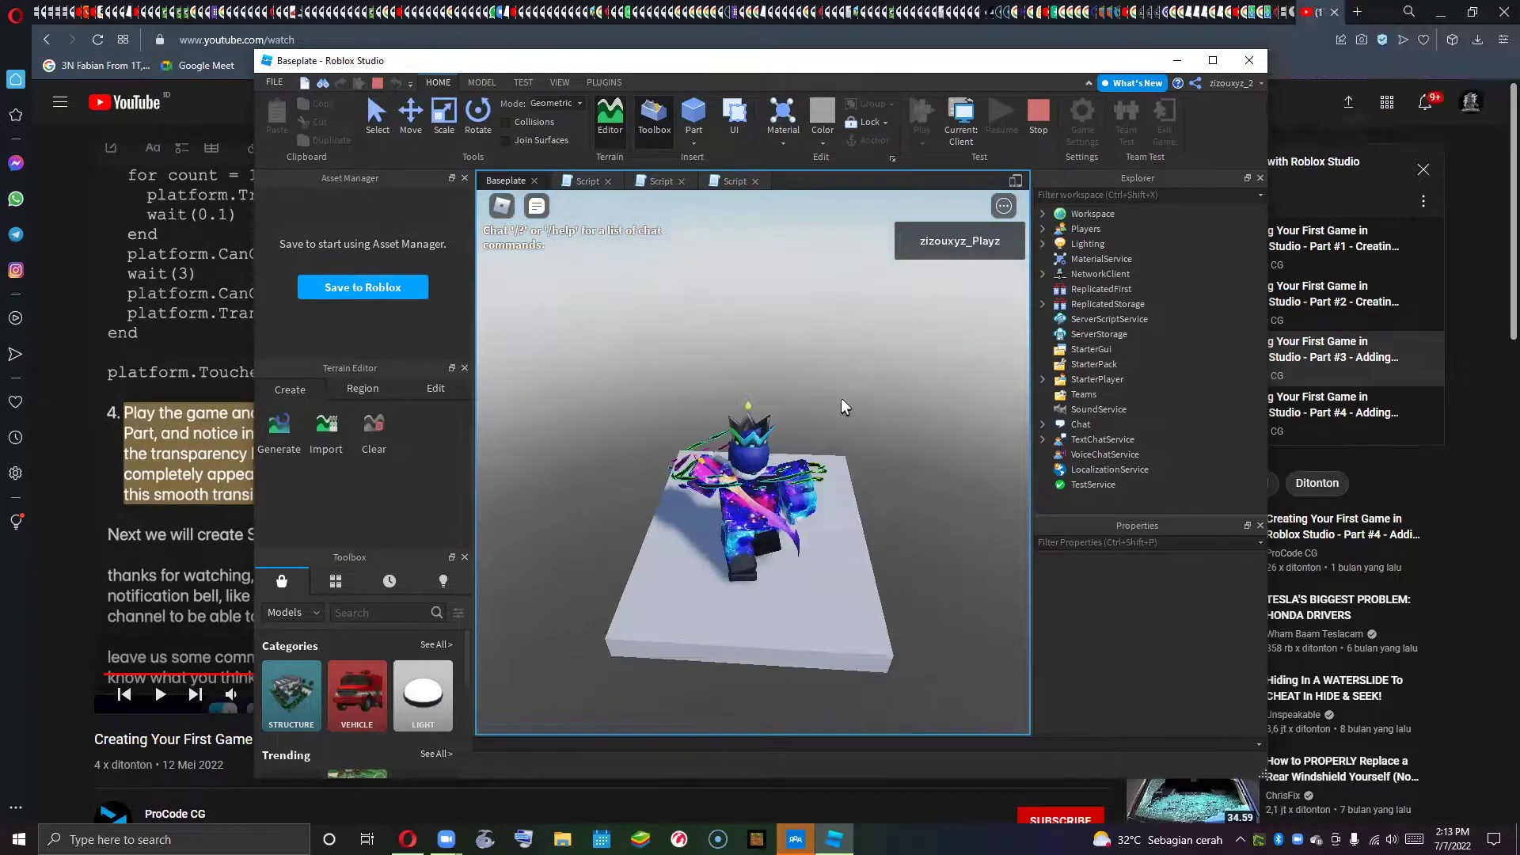
right_click_drag(840, 400, 841, 400)
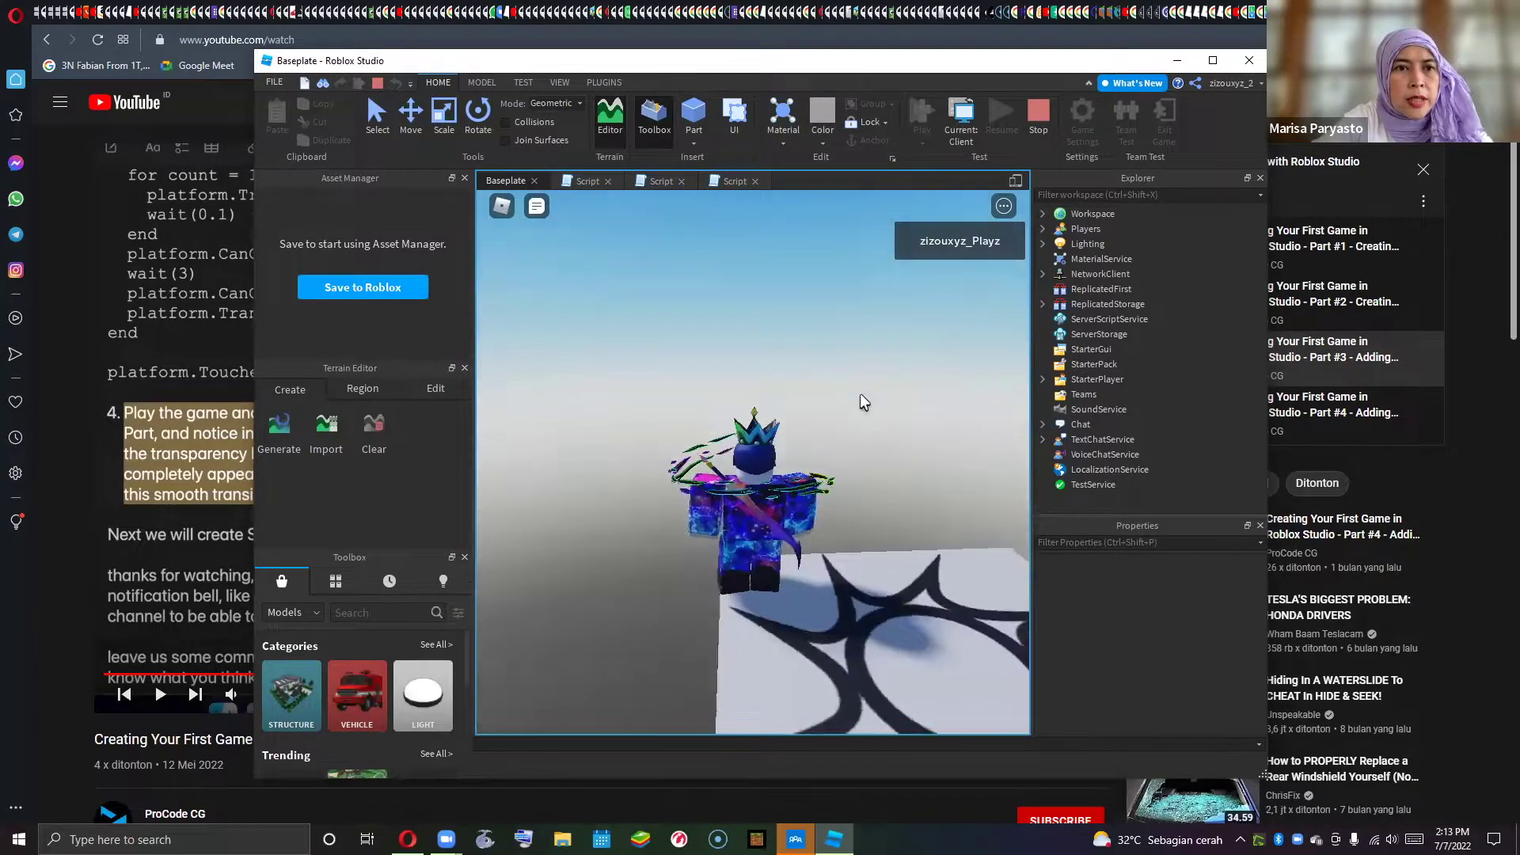
- Repeat the run from the spawn several times, jumping across the parts to test how the platforms disappear and fade
right_click_drag(858, 386, 860, 393)
key("w")
key("space")
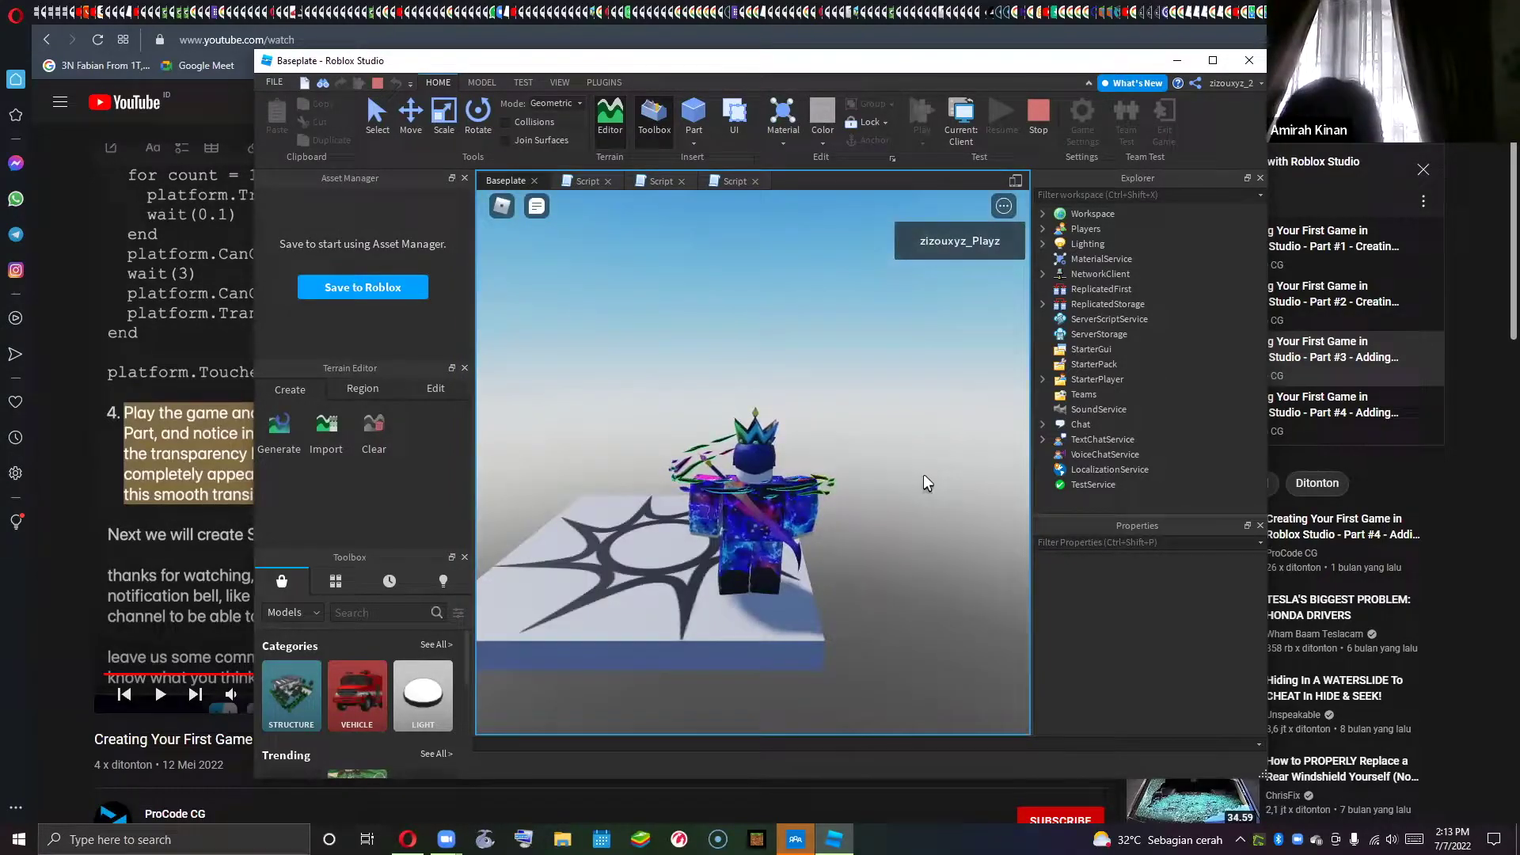
right_click_drag(898, 466, 898, 466)
key("w")
key("space")
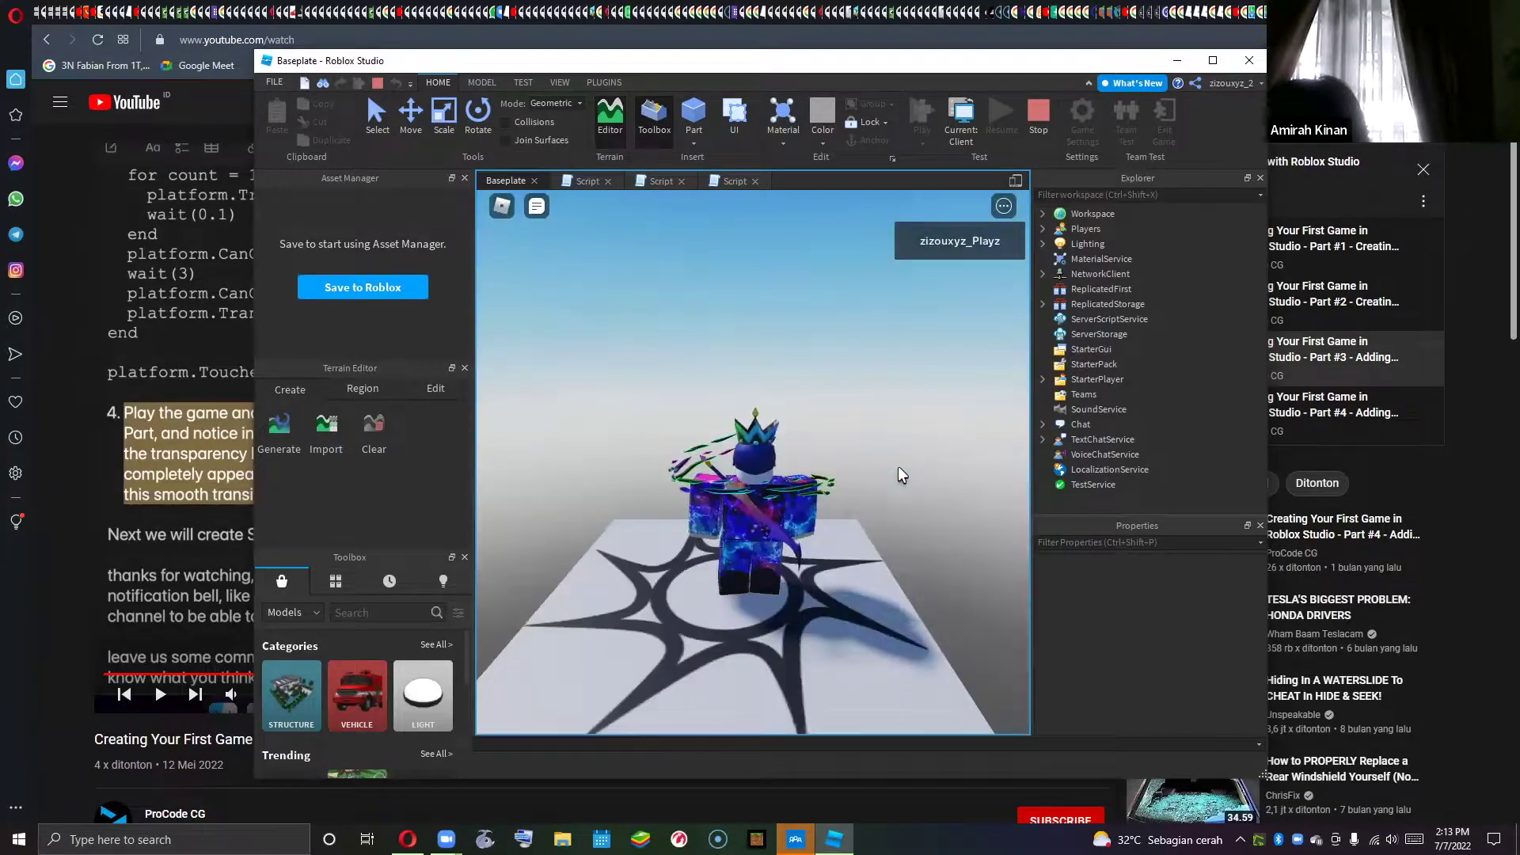
key("w")
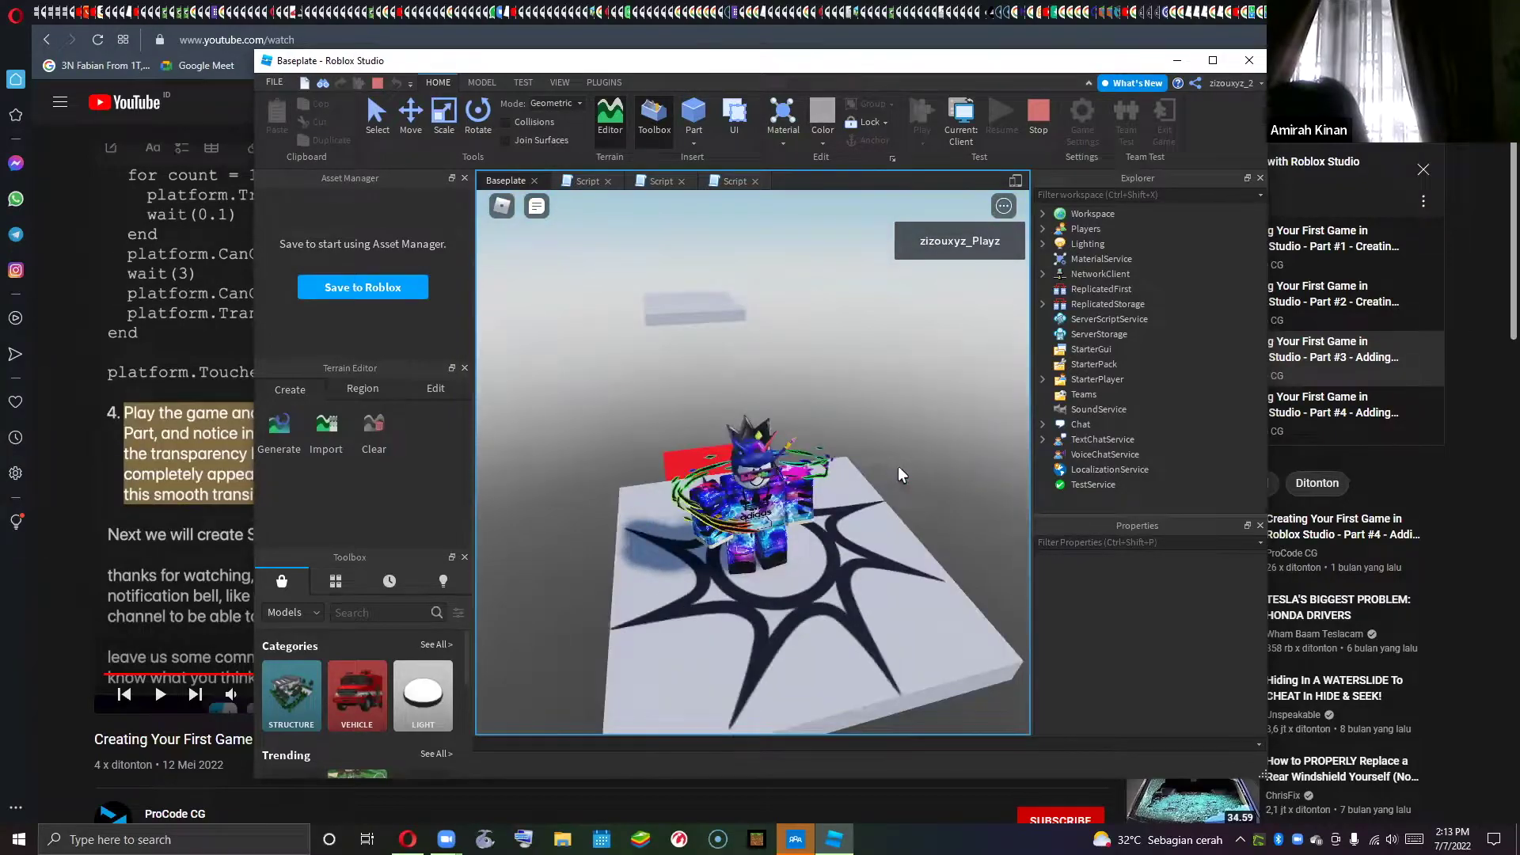
key("w")
key("space")
key("space")
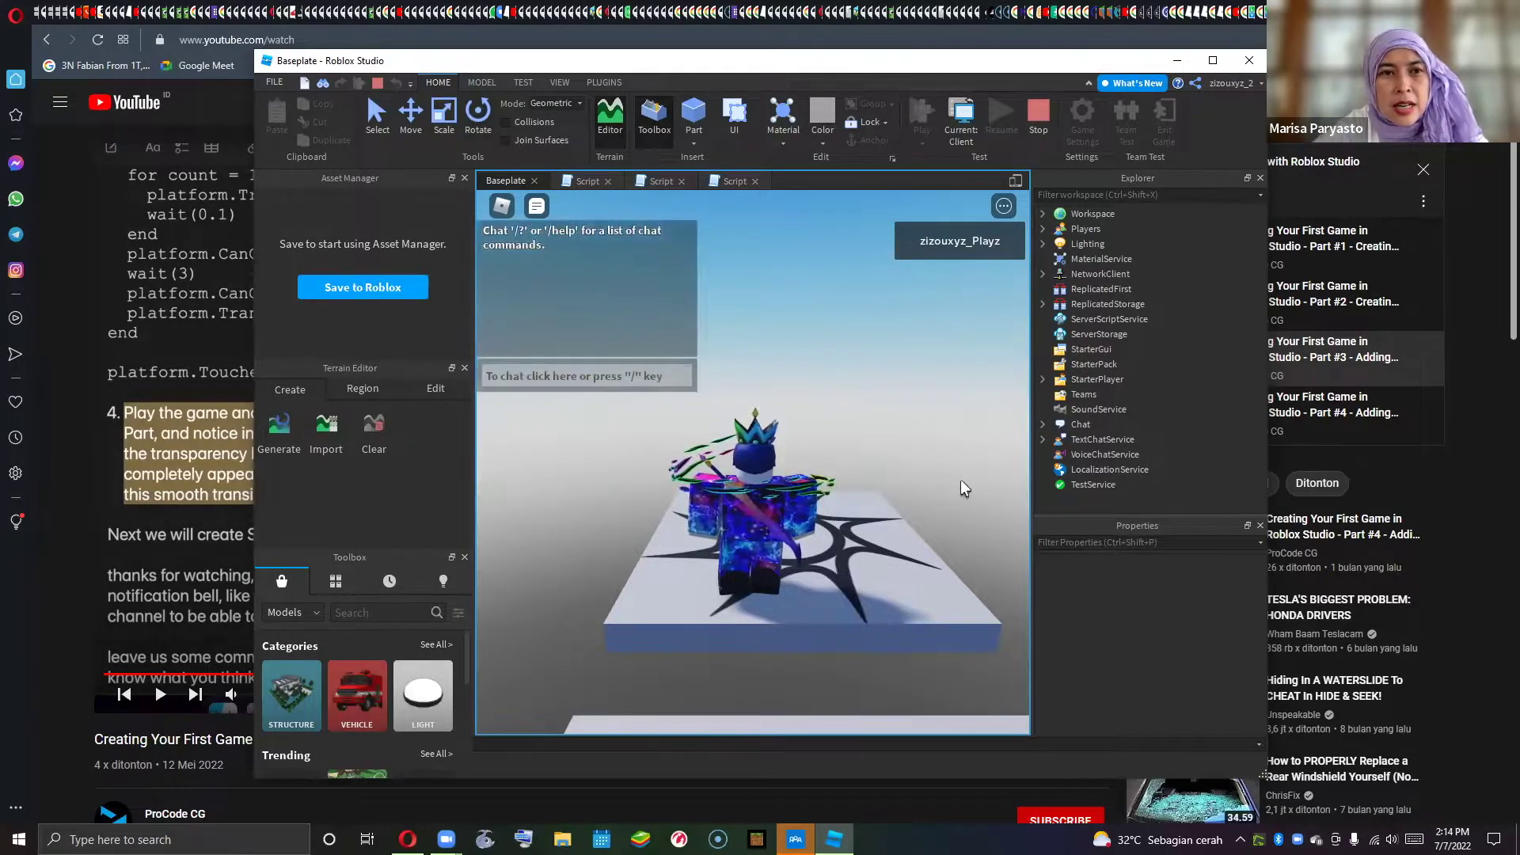
- Stop the playtest and return to the Baseplate view of the parts
left_click(1027, 102)
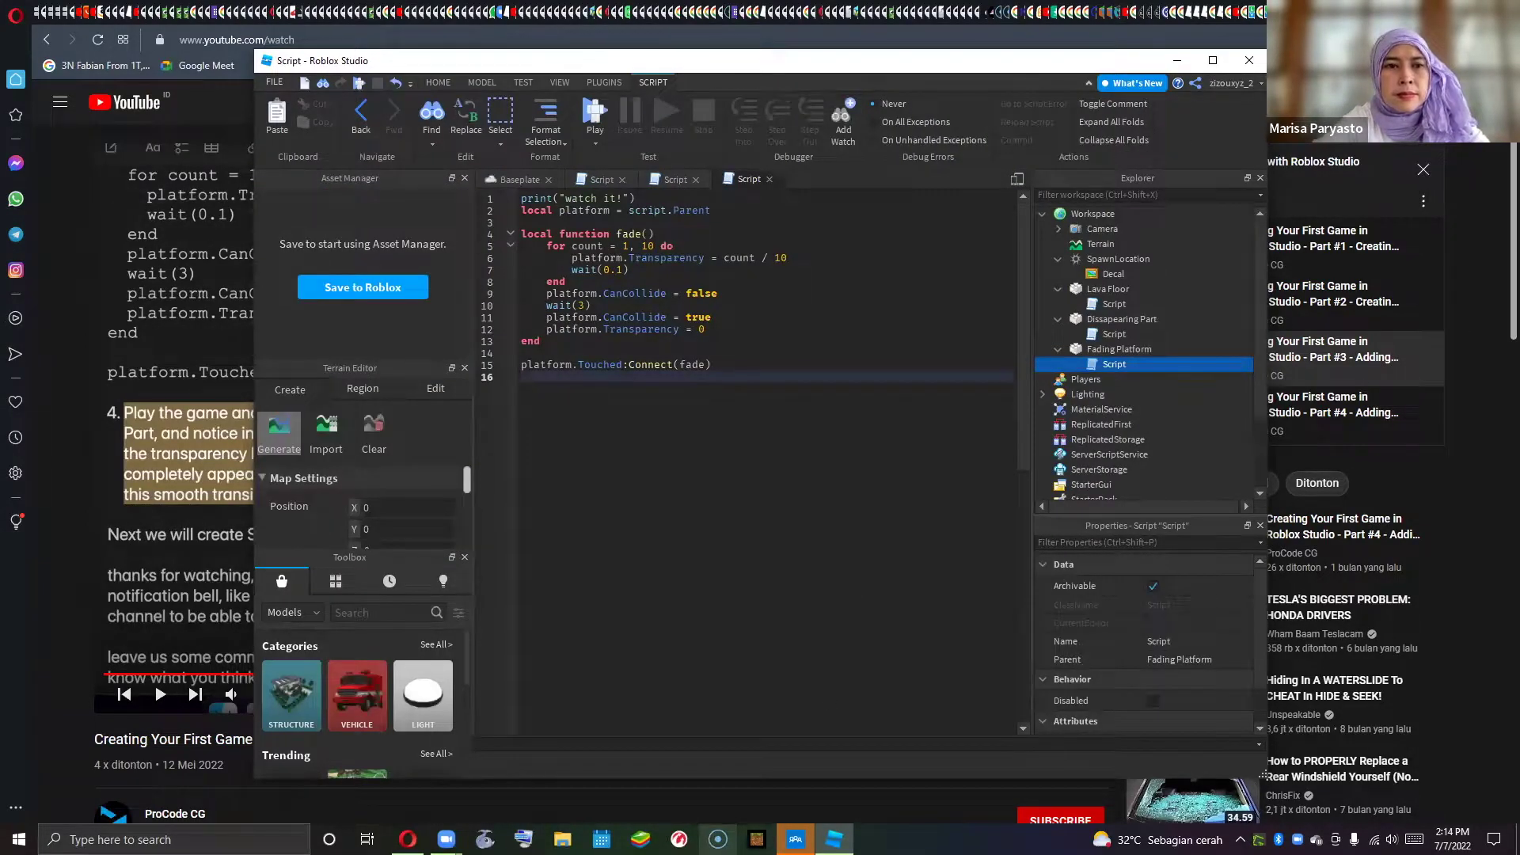
left_click(513, 182)
right_click_drag(780, 523, 776, 523)
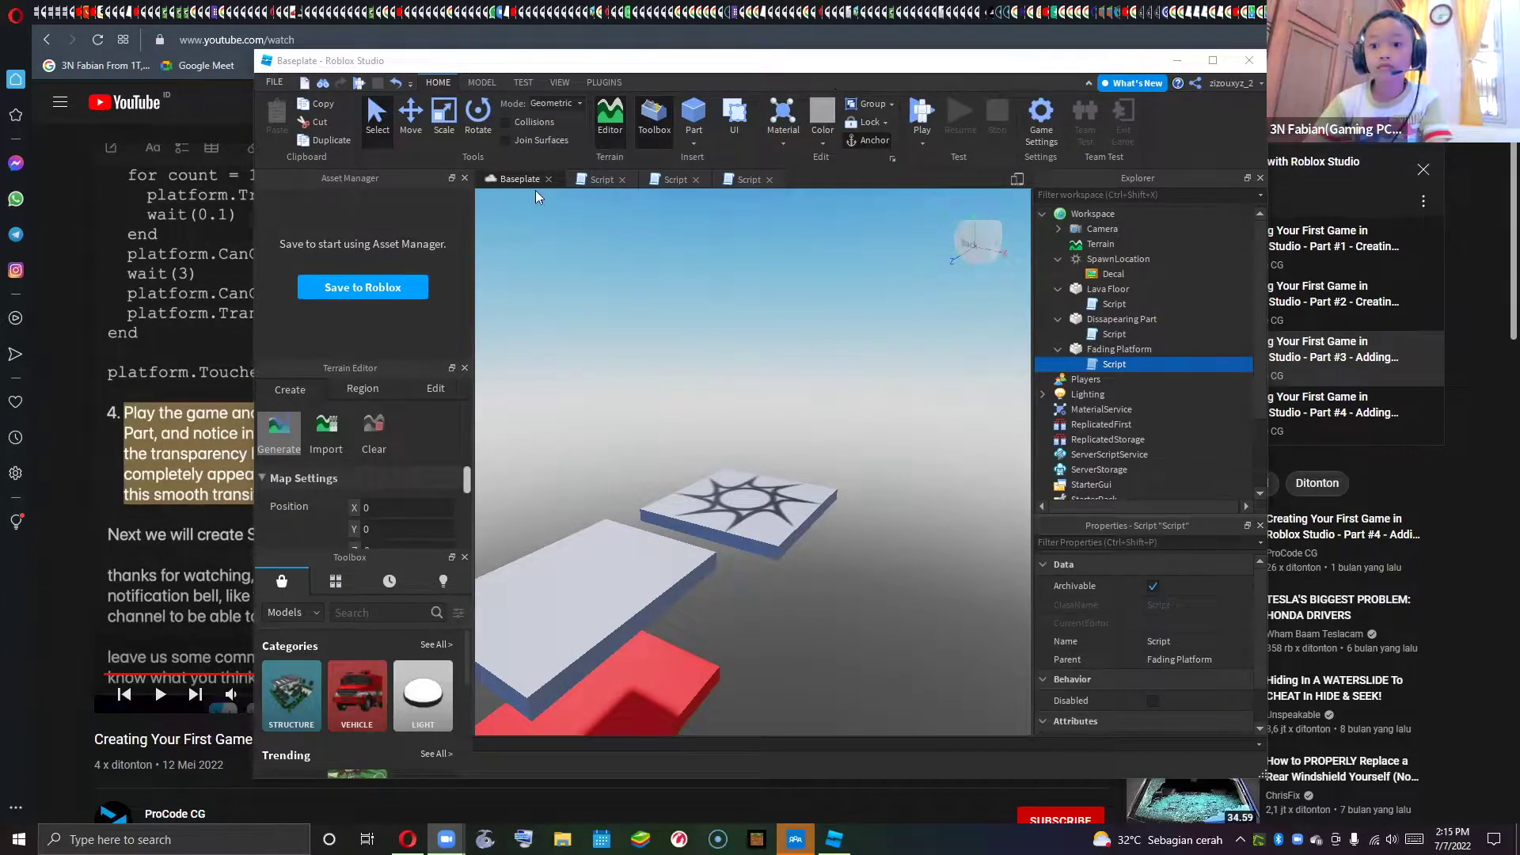
- Switch to YouTube, open the Part #4 - Adding Scores video and watch up to creating the SetupPoints script in ServerScriptService
left_click(176, 448)
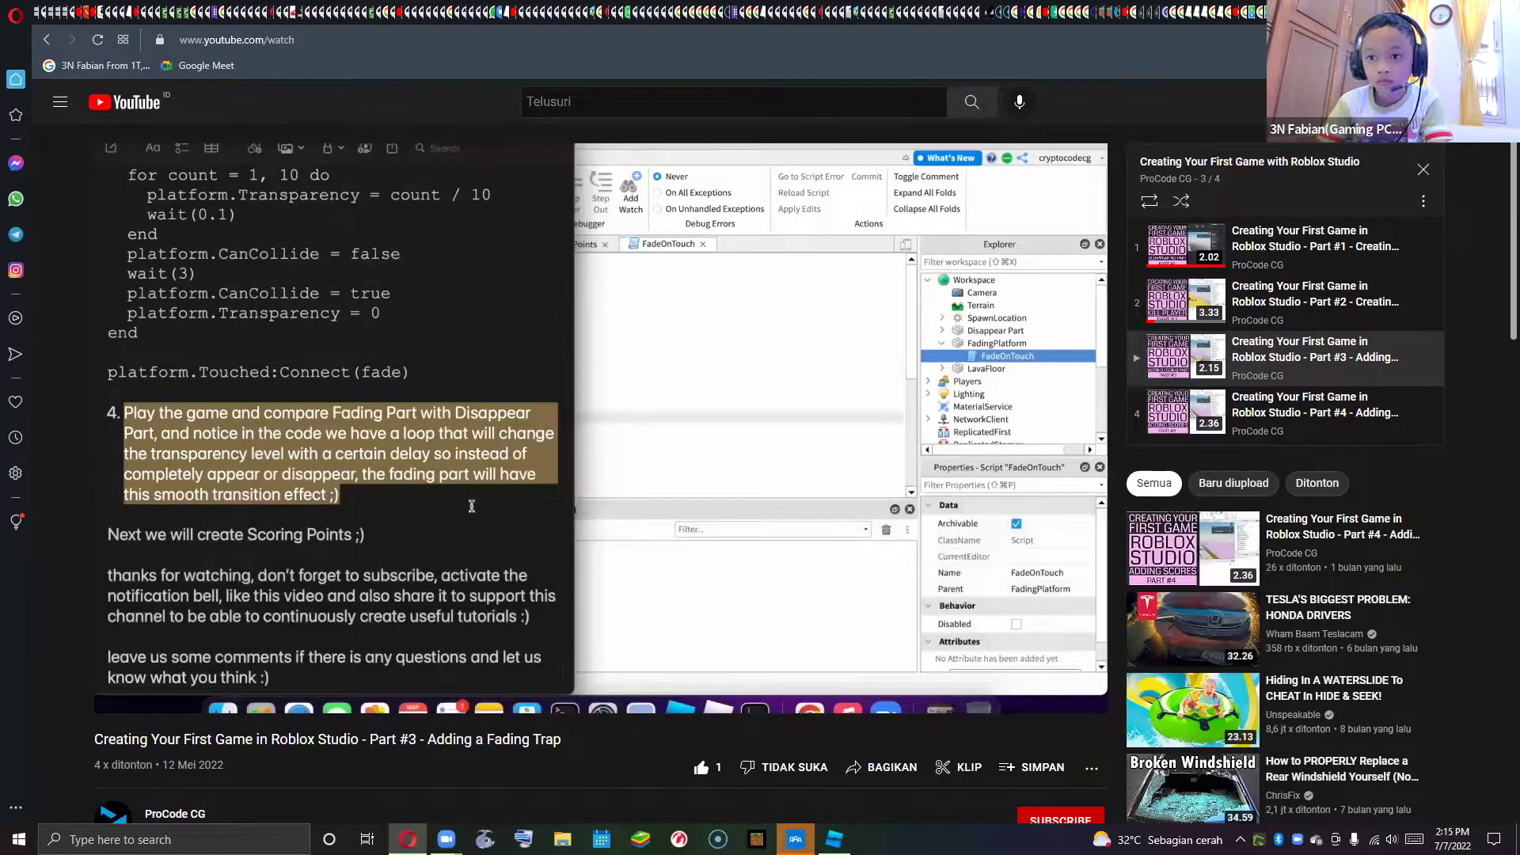
left_click(518, 385)
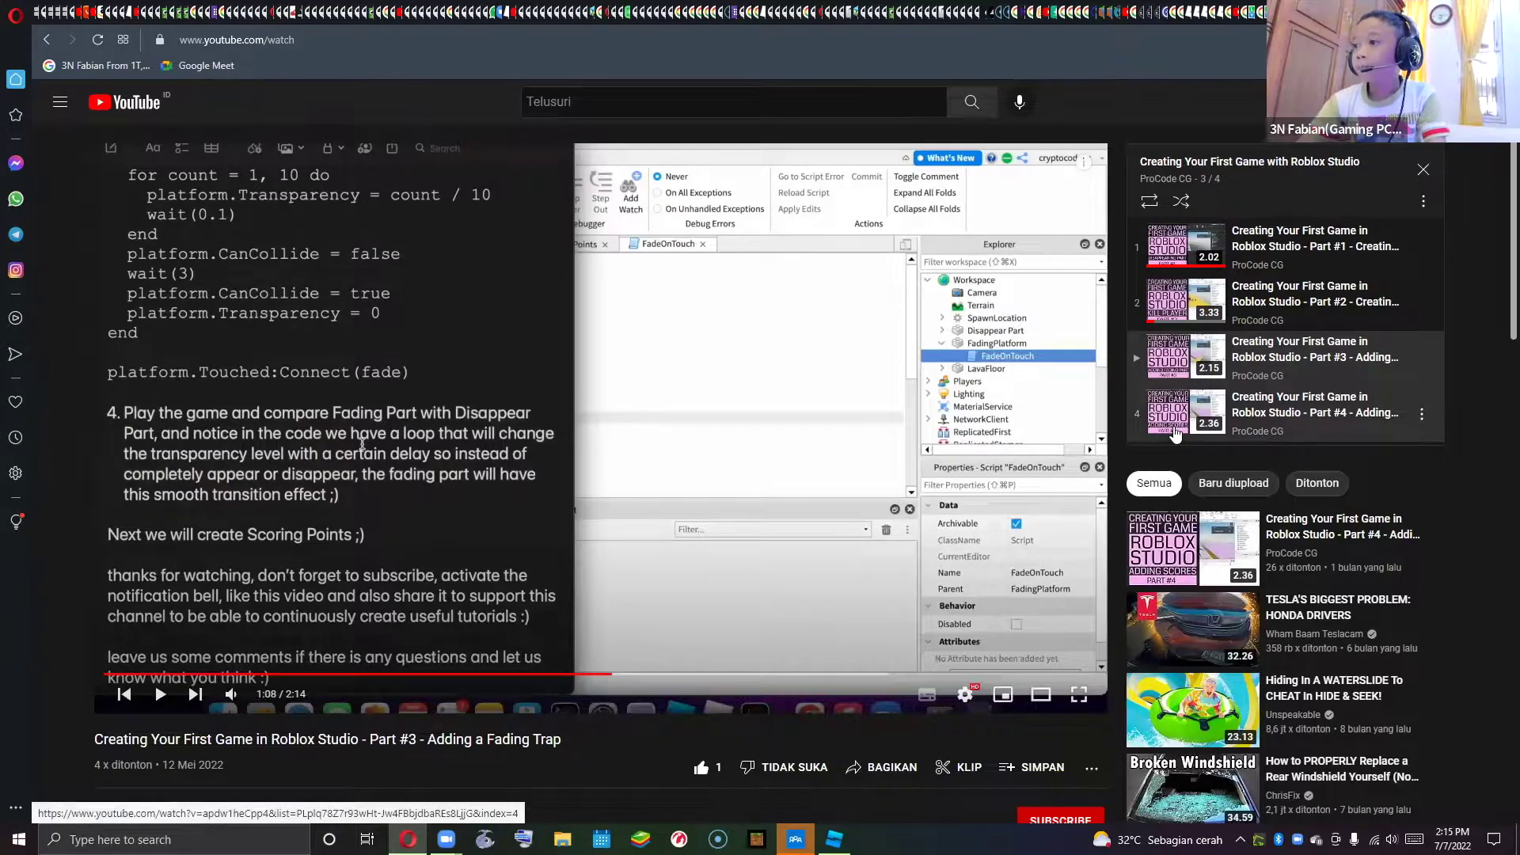
left_click(1174, 432)
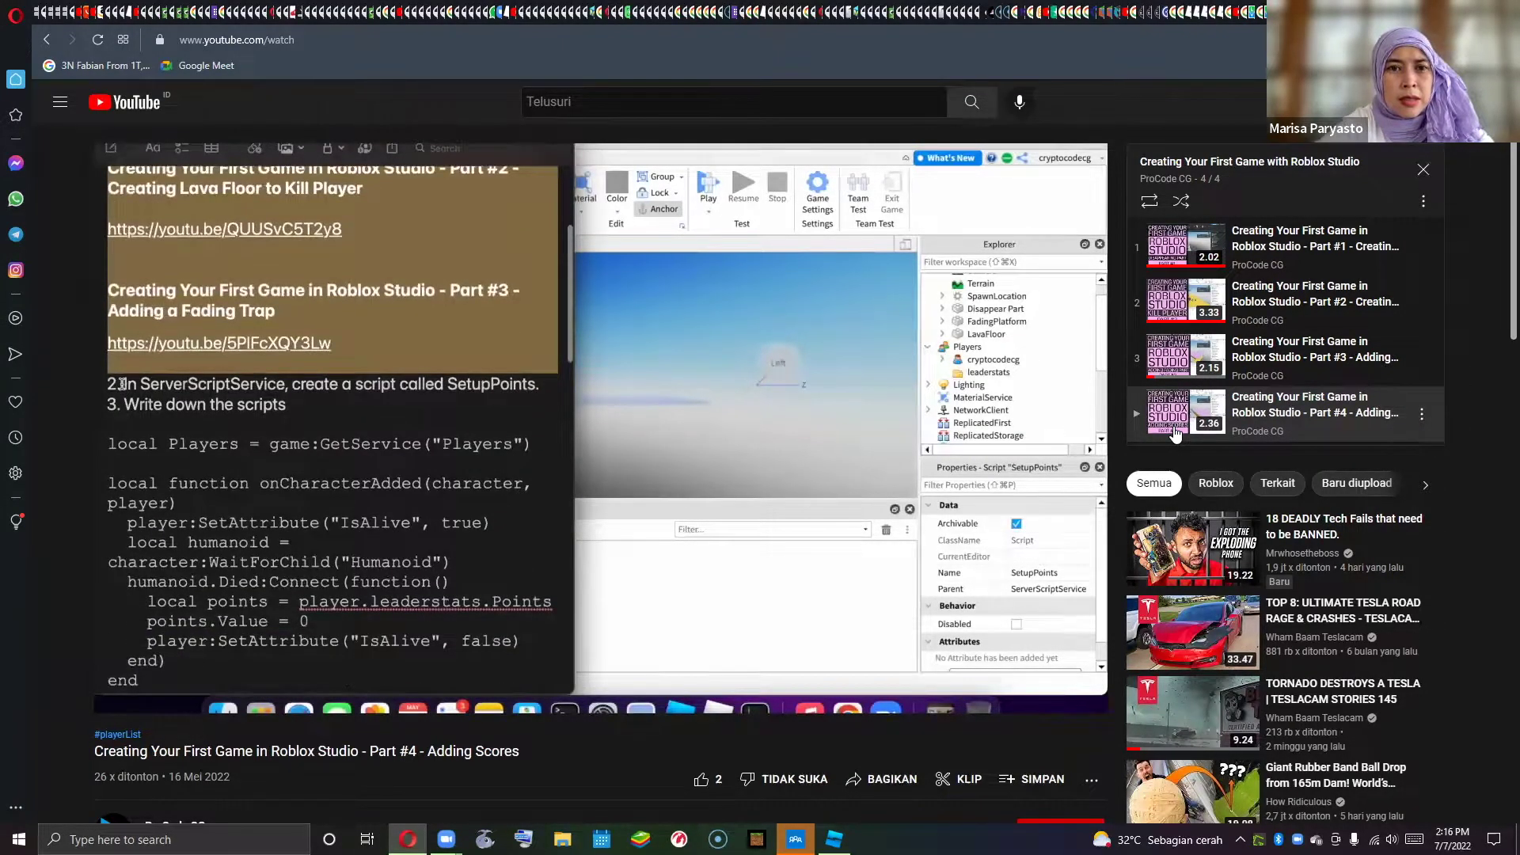
key("space")
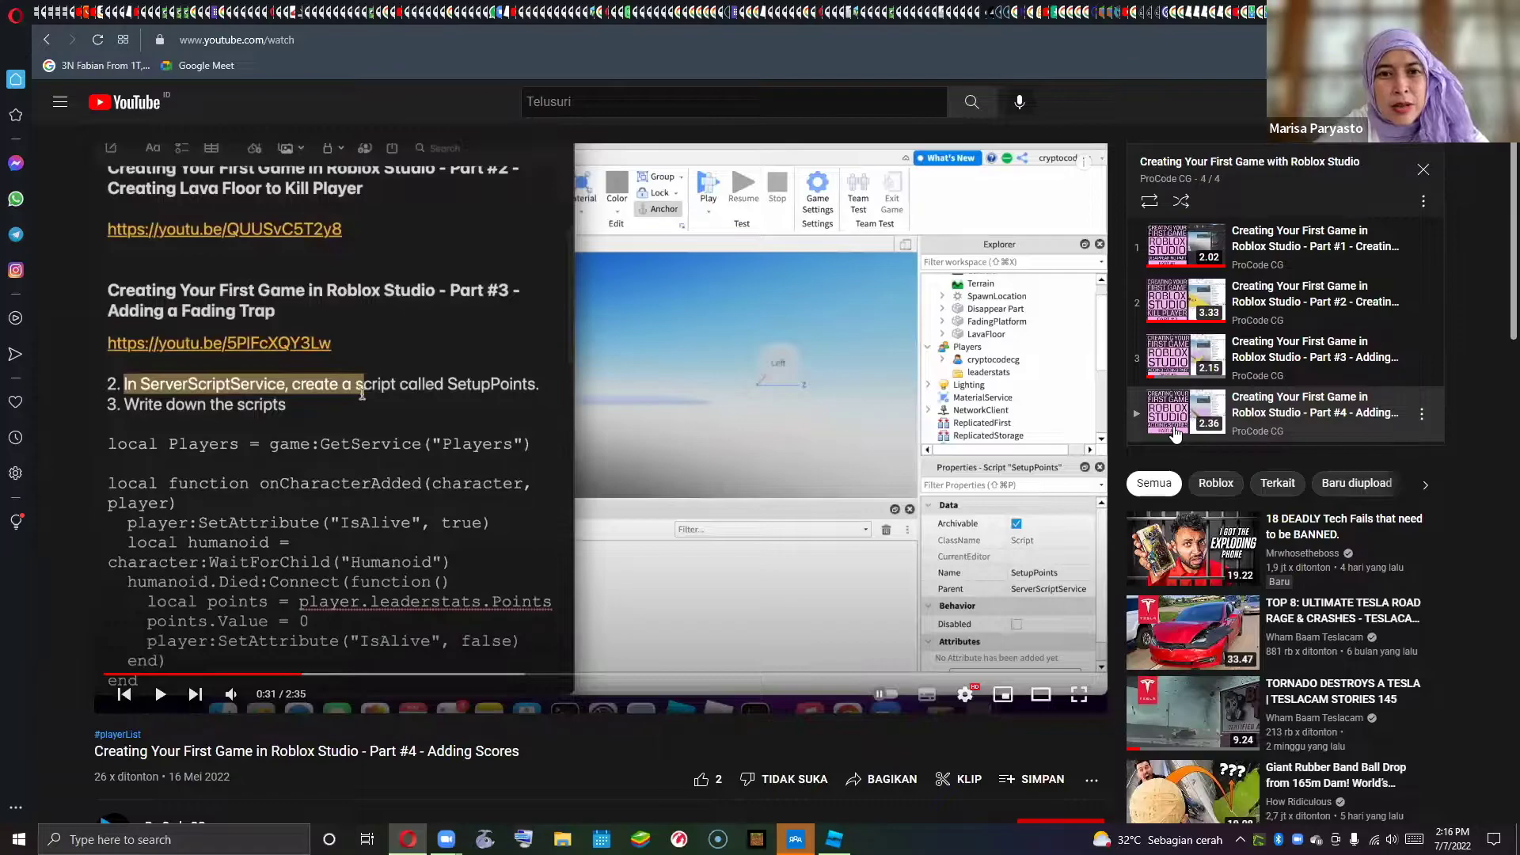
key("space")
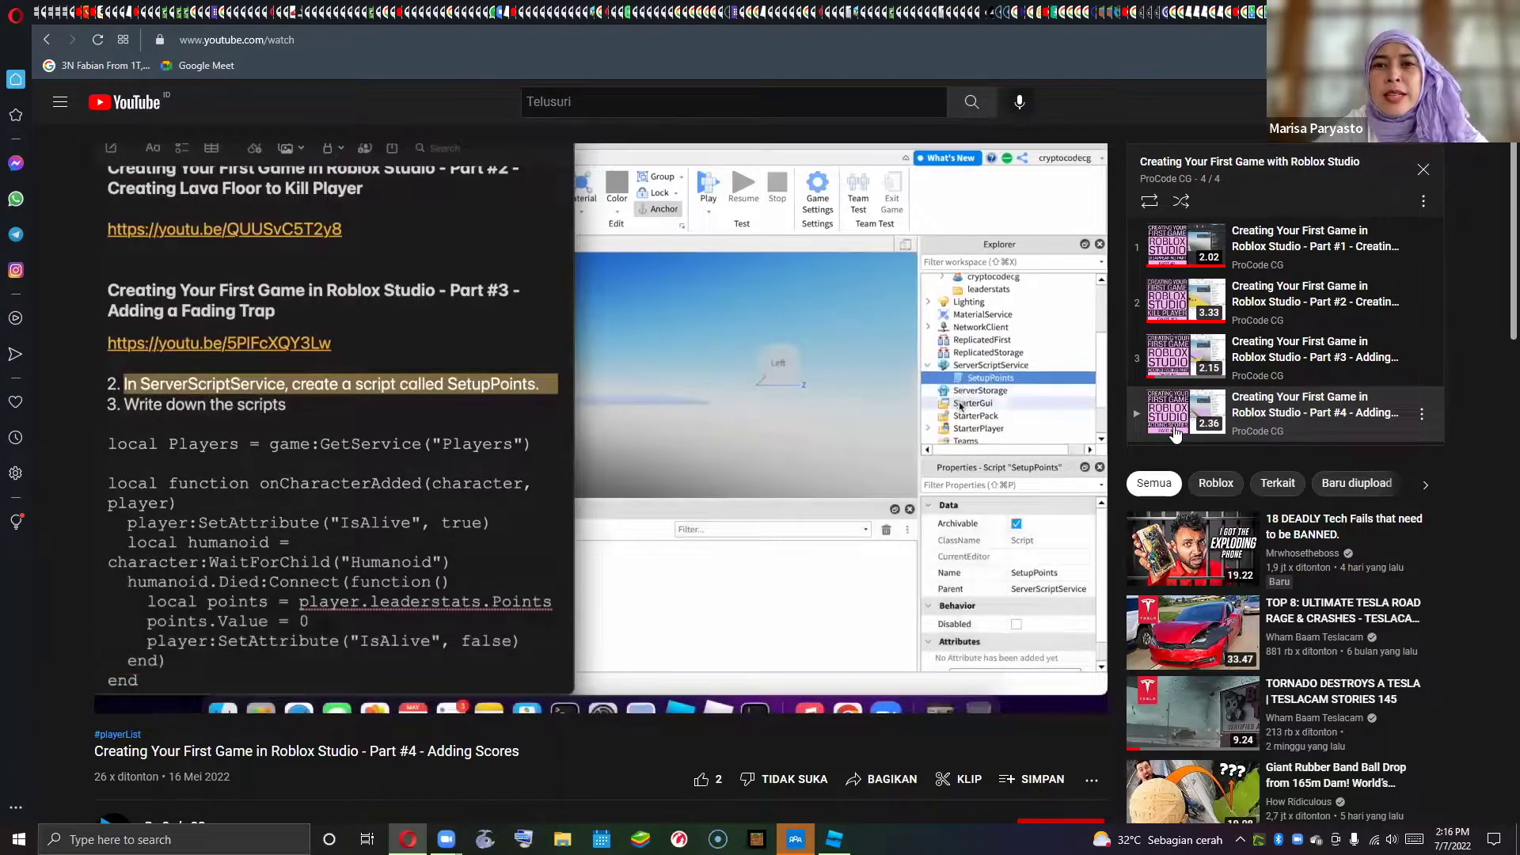
key("space")
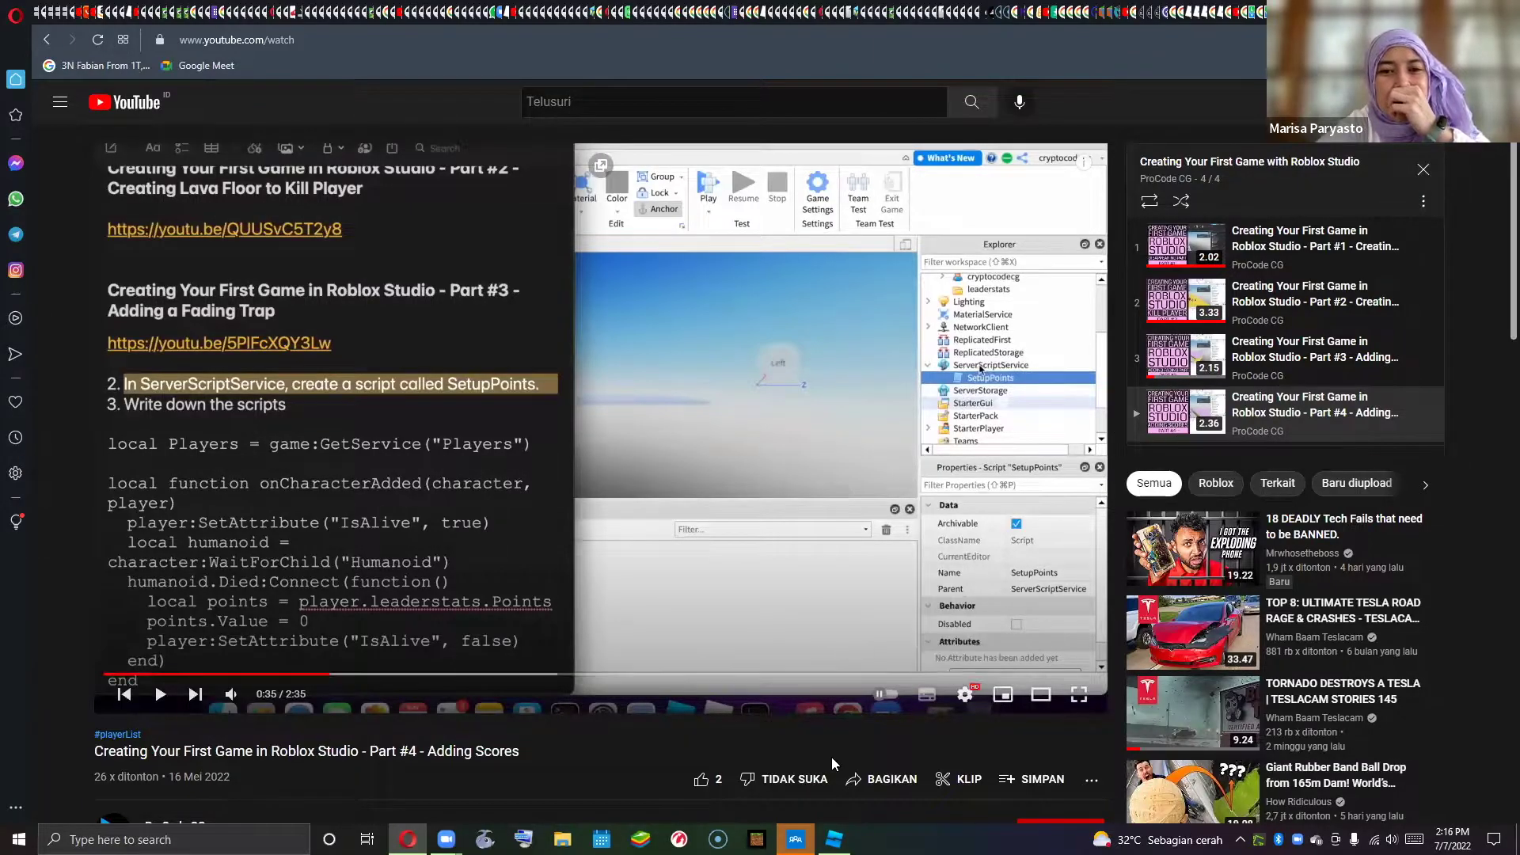
- Switch to Roblox Studio and add a new Script to ServerScriptService
left_click(833, 838)
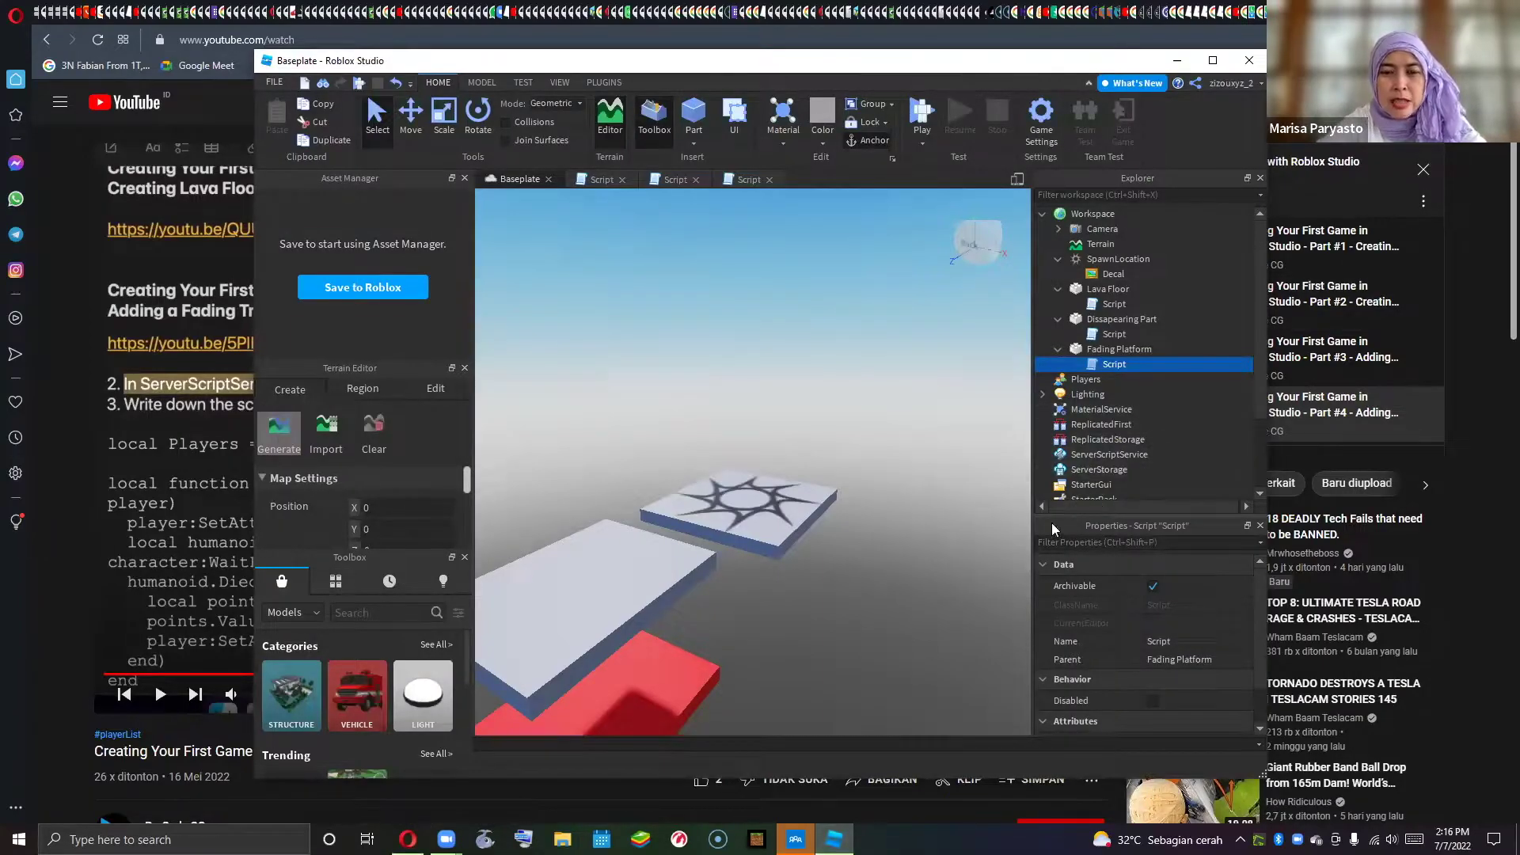
left_click(1096, 455)
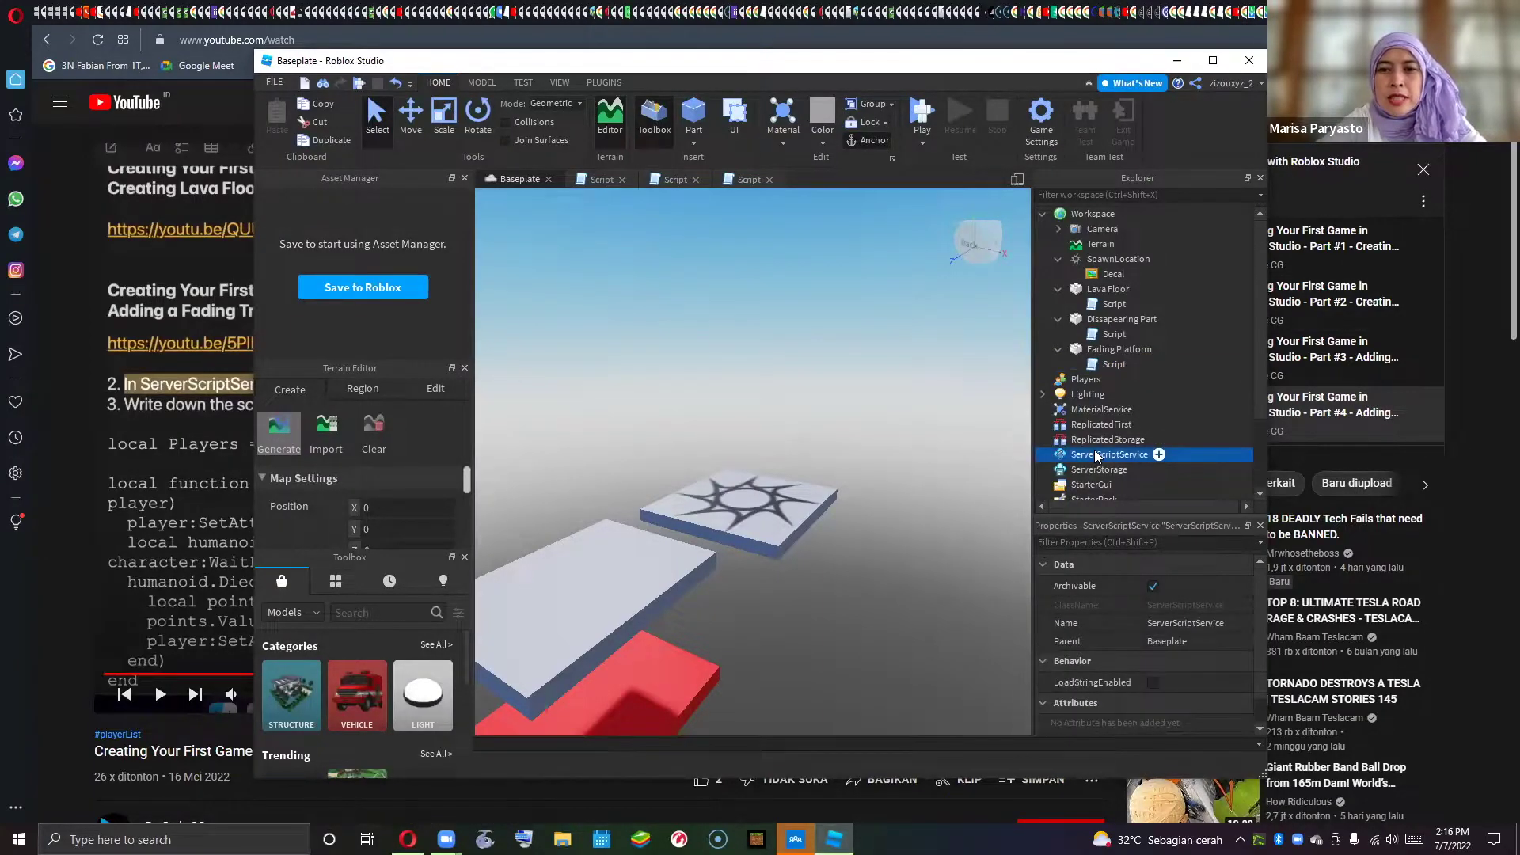
scroll(1095, 455, "down", 1)
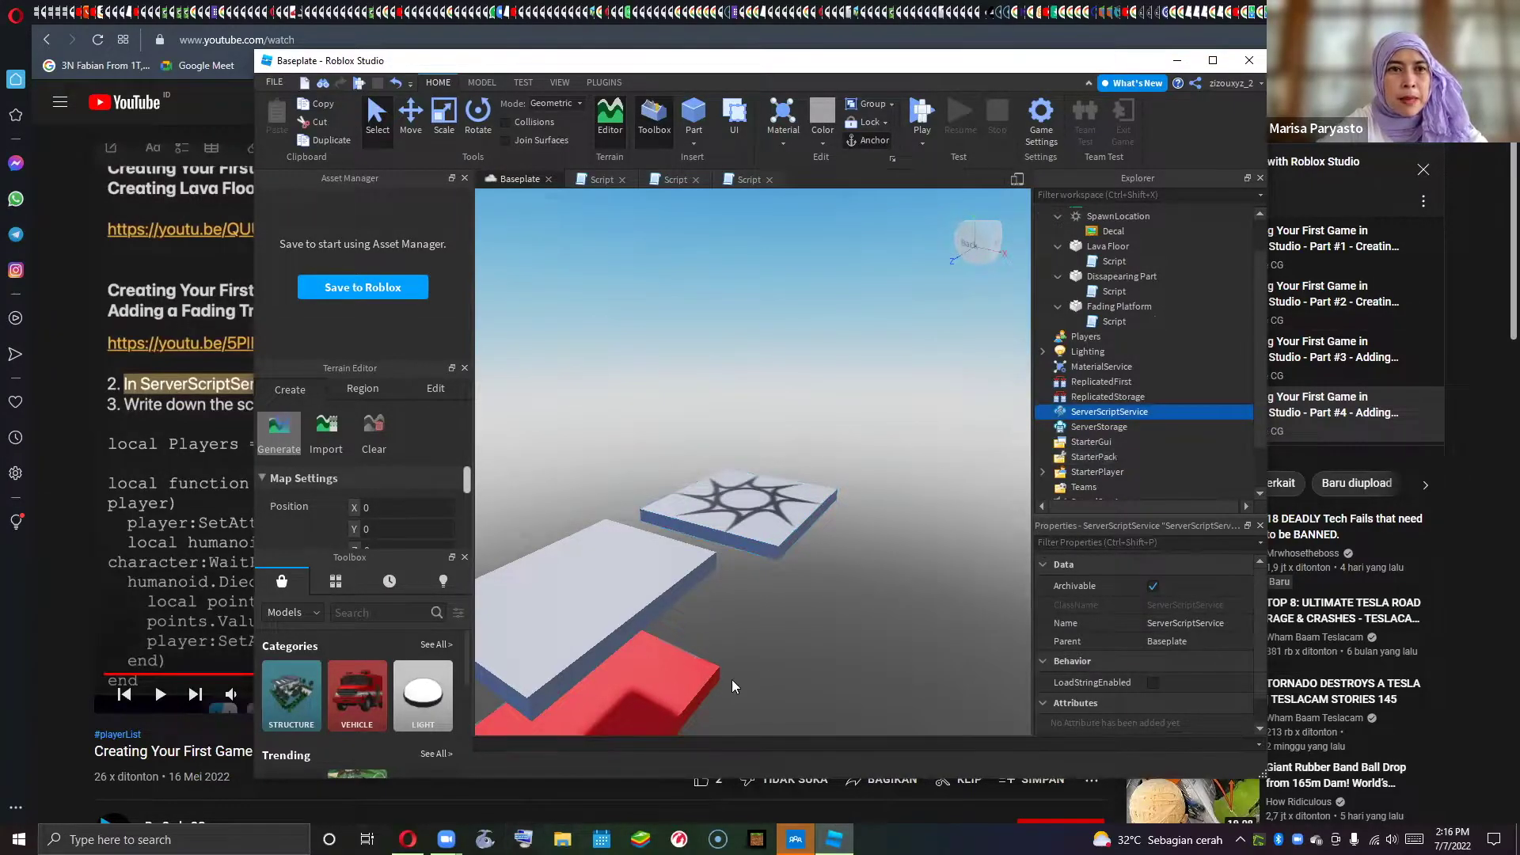
left_click(1159, 411)
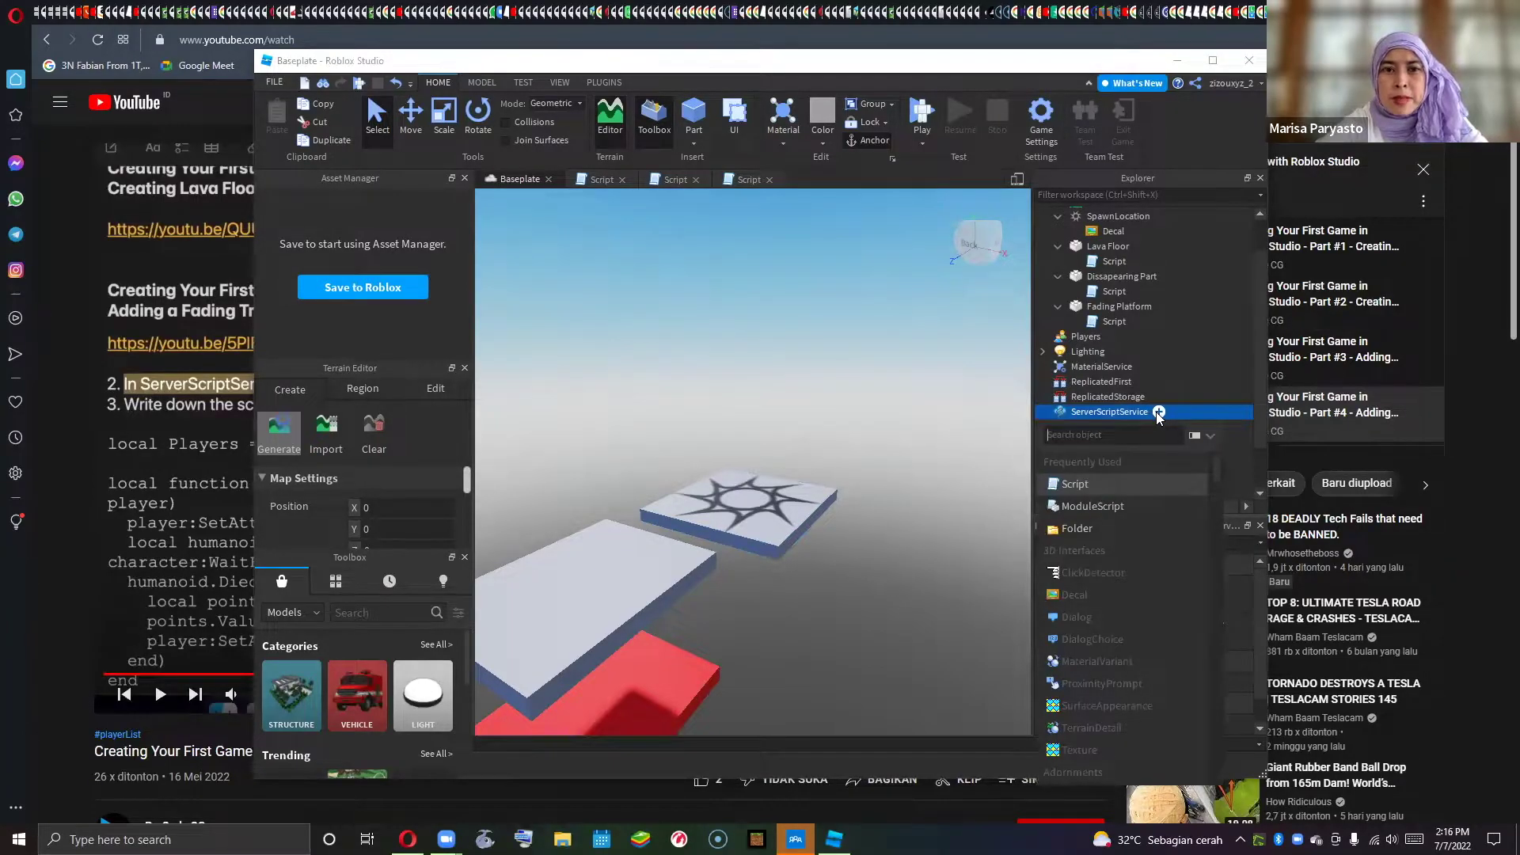
left_click(1133, 484)
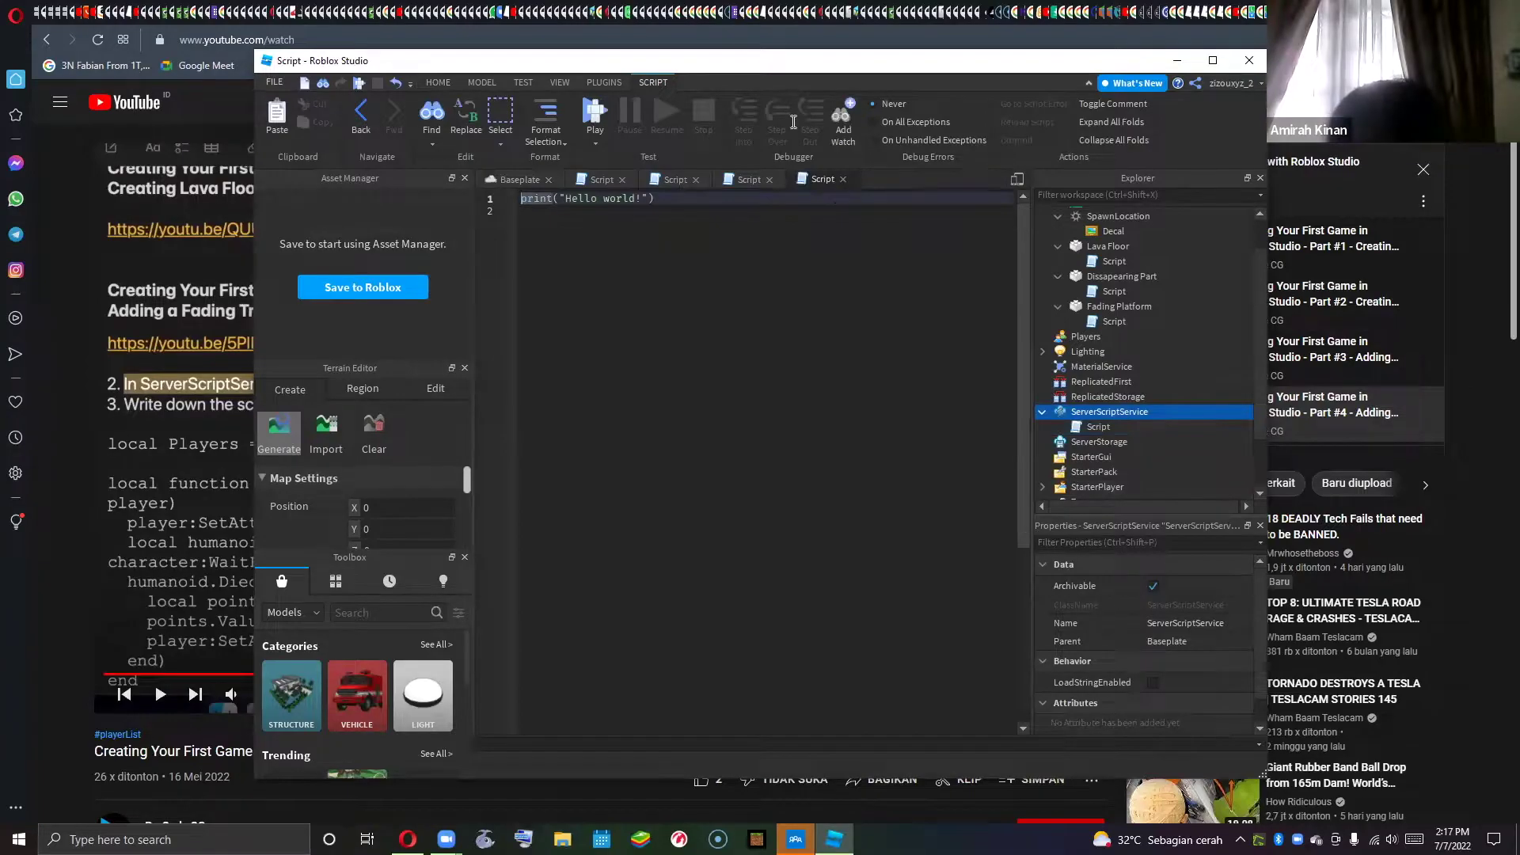
- Clear the default print line and the empty line from the new script, and move the Studio window higher on the screen
left_click(657, 200)
key("BackSpace")
key("BackSpace")
key("BackSpace")
key("BackSpace")
key("BackSpace")
key("BackSpace")
key("BackSpace")
key("BackSpace")
key("BackSpace")
key("BackSpace")
key("BackSpace")
key("BackSpace")
key("BackSpace")
key("BackSpace")
key("BackSpace")
key("BackSpace")
key("BackSpace")
key("BackSpace")
key("BackSpace")
key("BackSpace")
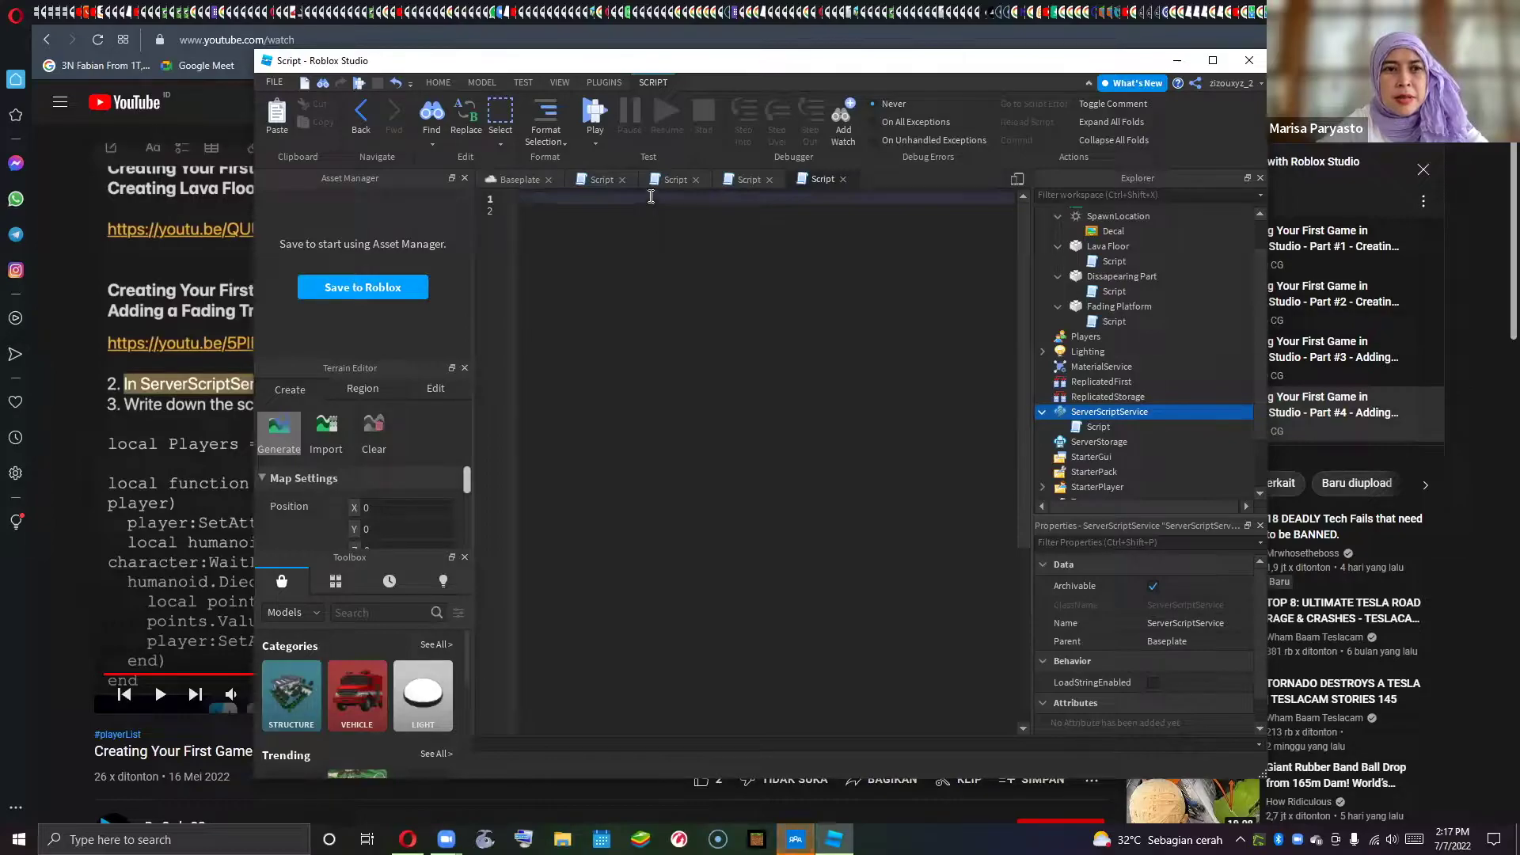
left_click_drag(706, 64, 699, 22)
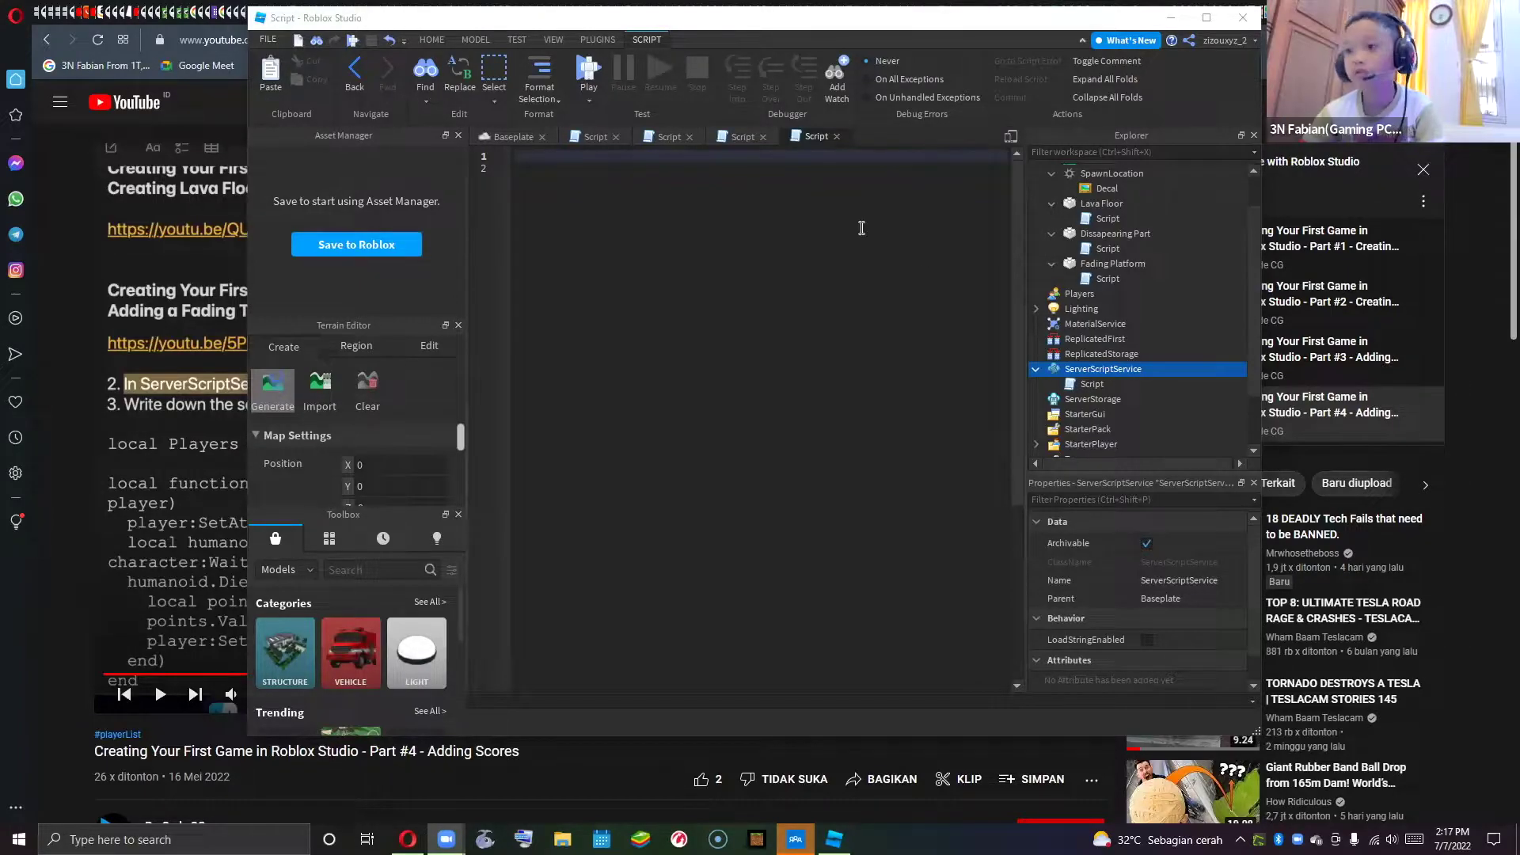
left_click(667, 163)
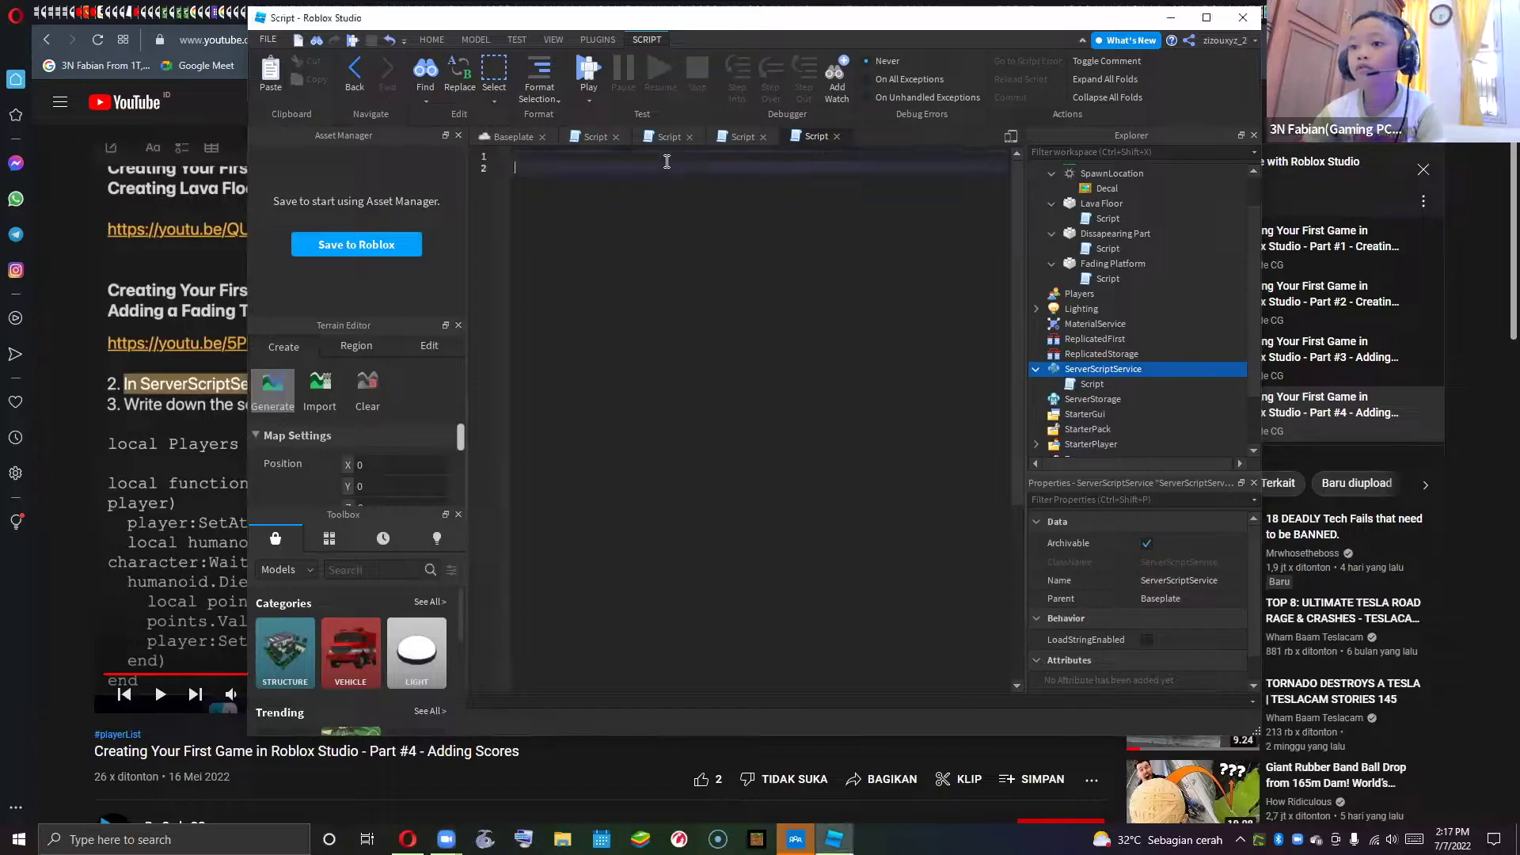
key("BackSpace")
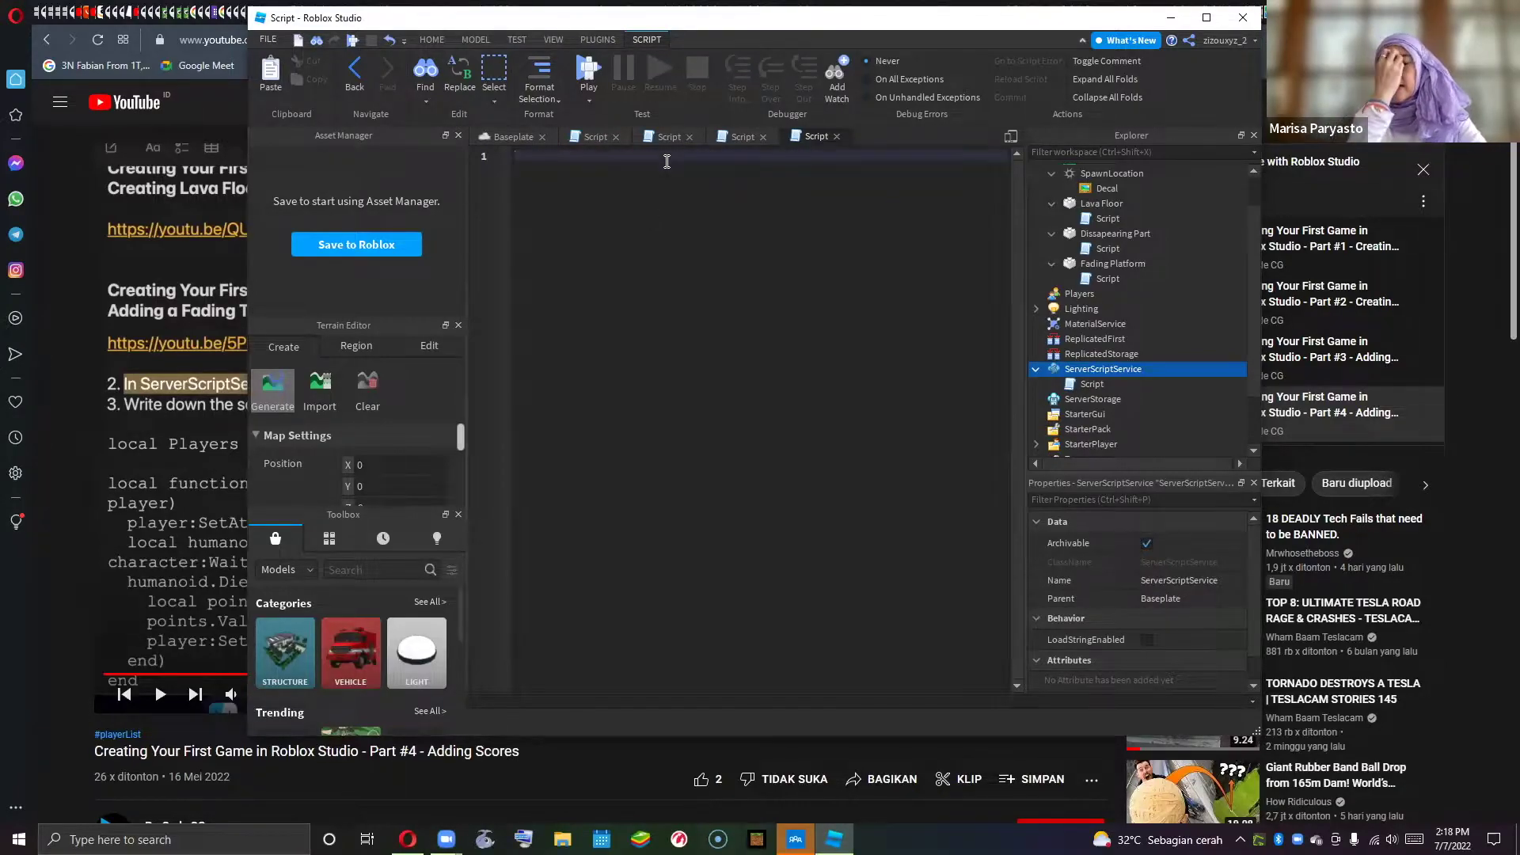
- Paste in the onCharacterAdded and onPlayerAdded functions with the leaderstats Points value, plus the loop adding 1 point per second to living players
type("local Players = game:GetService(\"Players\")  local function onCharacterAdded(character, player) \tplayer:SetAttribute(\"IsAlive\", true) \tlocal humanoid = character:WaitForChild(\"Humanoid\") \thumanoid.Died:Connect(function() \t\tlocal points = player.leaderstats.Points \t\tpoints.Value = 0 \t\tplayer:SetAttribute(\"IsAlive\", false) \tend) end")
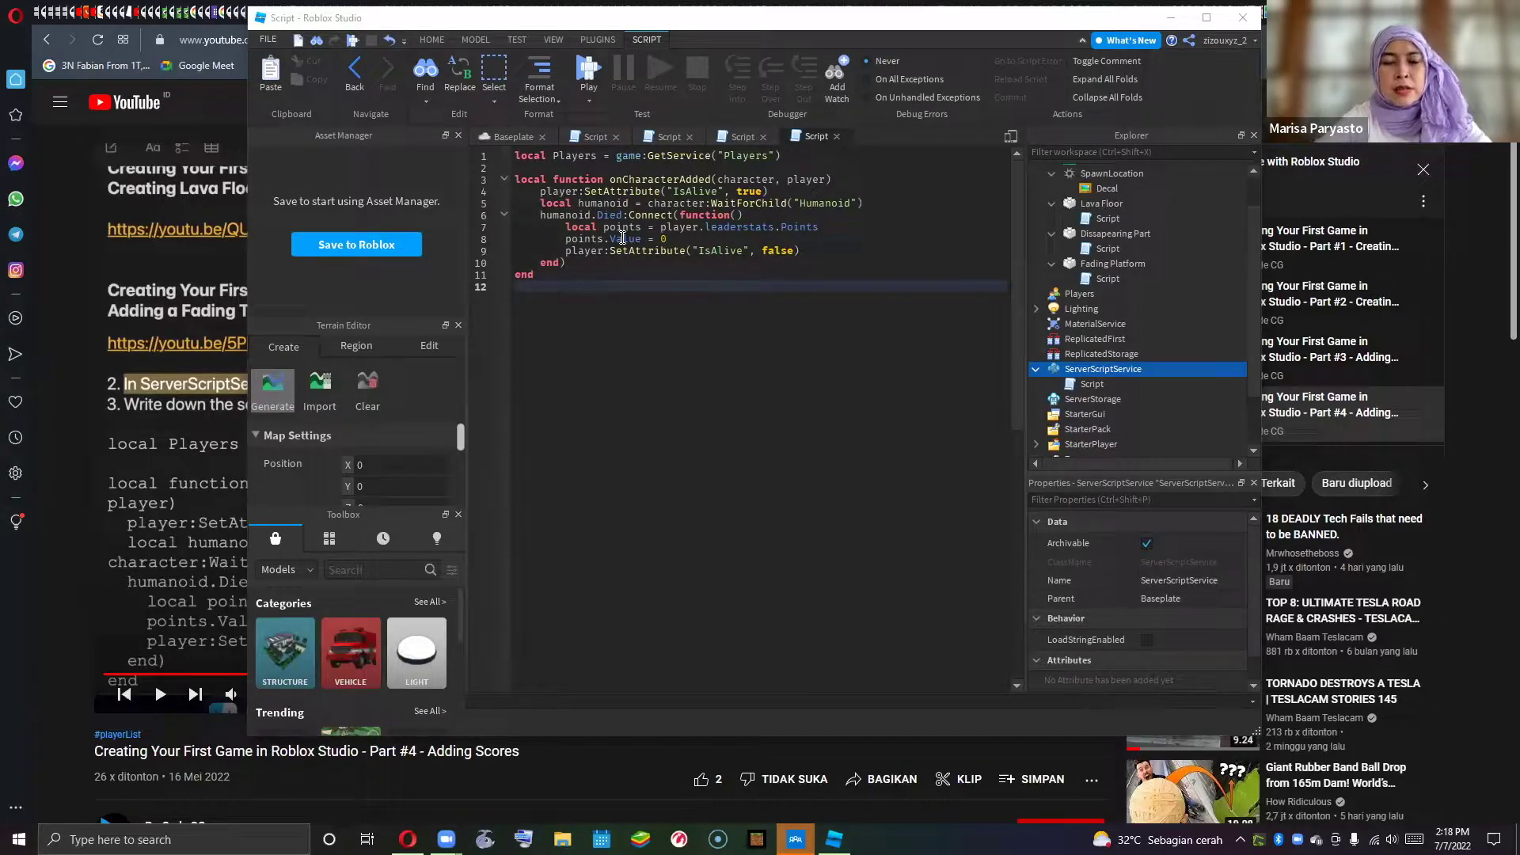
left_click(546, 283)
type("local function onPlayerAdded(player) \tlocal leaderstats = Instance.new(\"Folder\") \tleaderstats.Name = \"leaderstats\" \tleaderstats.Parent = player  \tlocal points = Instance.new(\"IntValue\") \tpoints.Name = \"Points\" \tpoints.Value = 0 \tpoints.Parent = leaderstats  \tplayer:SetAttribute(\"IsAlive\", false)")
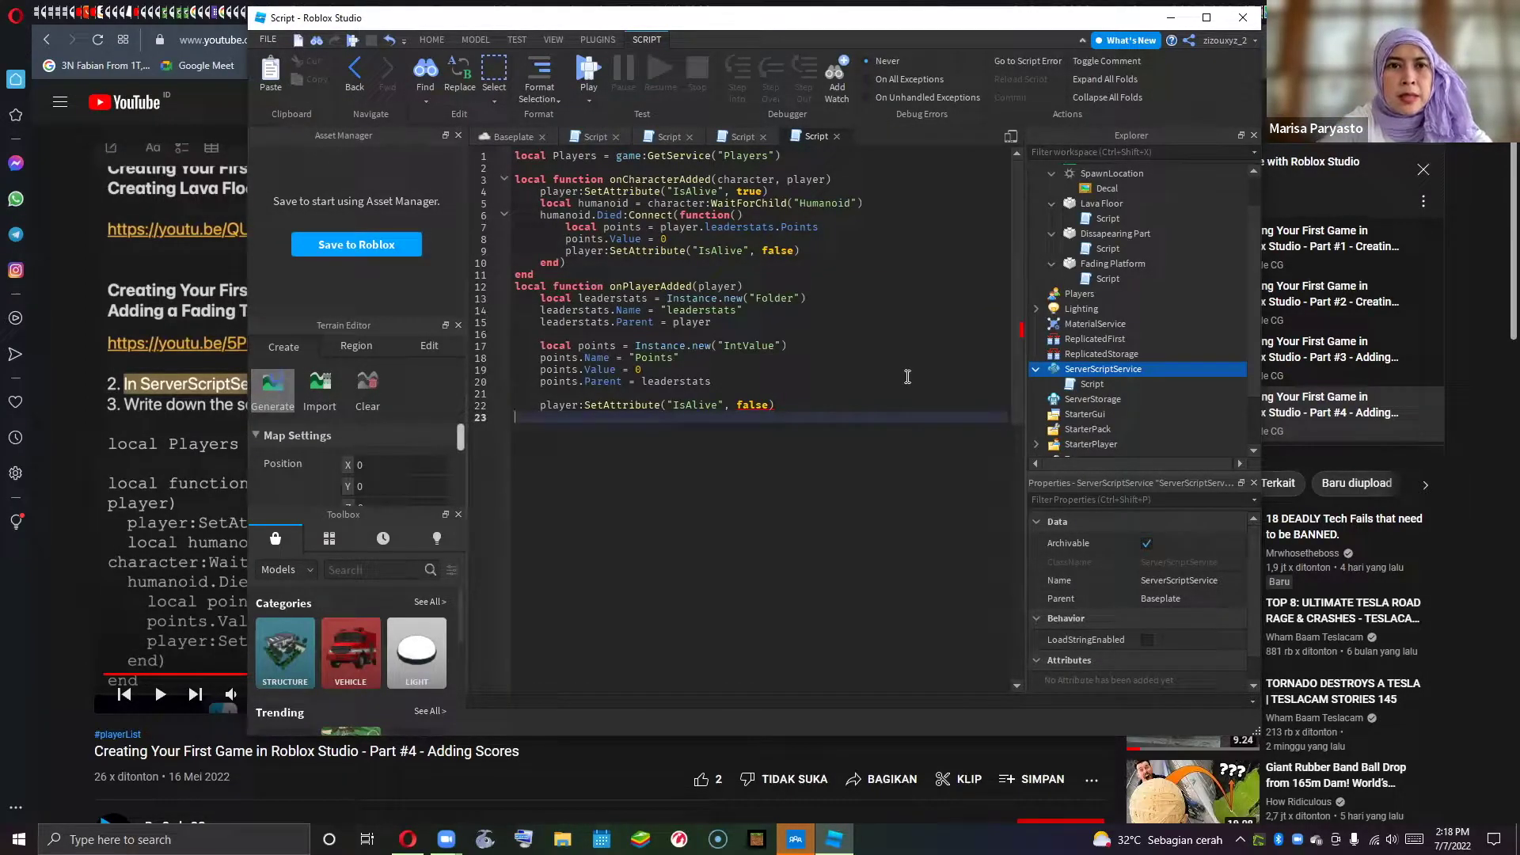
key("alt+Tab")
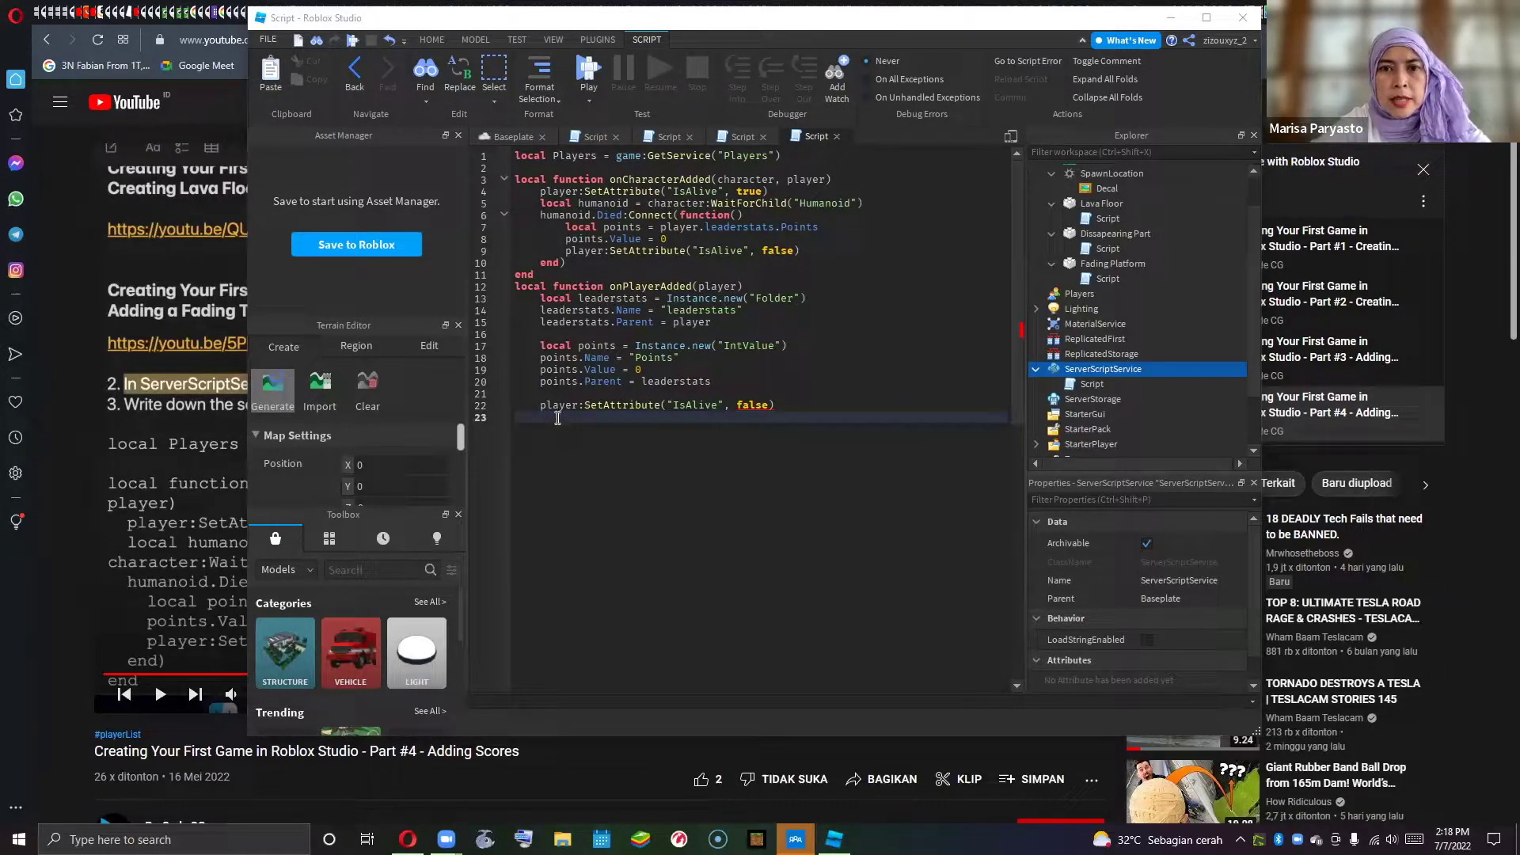
left_click(557, 418)
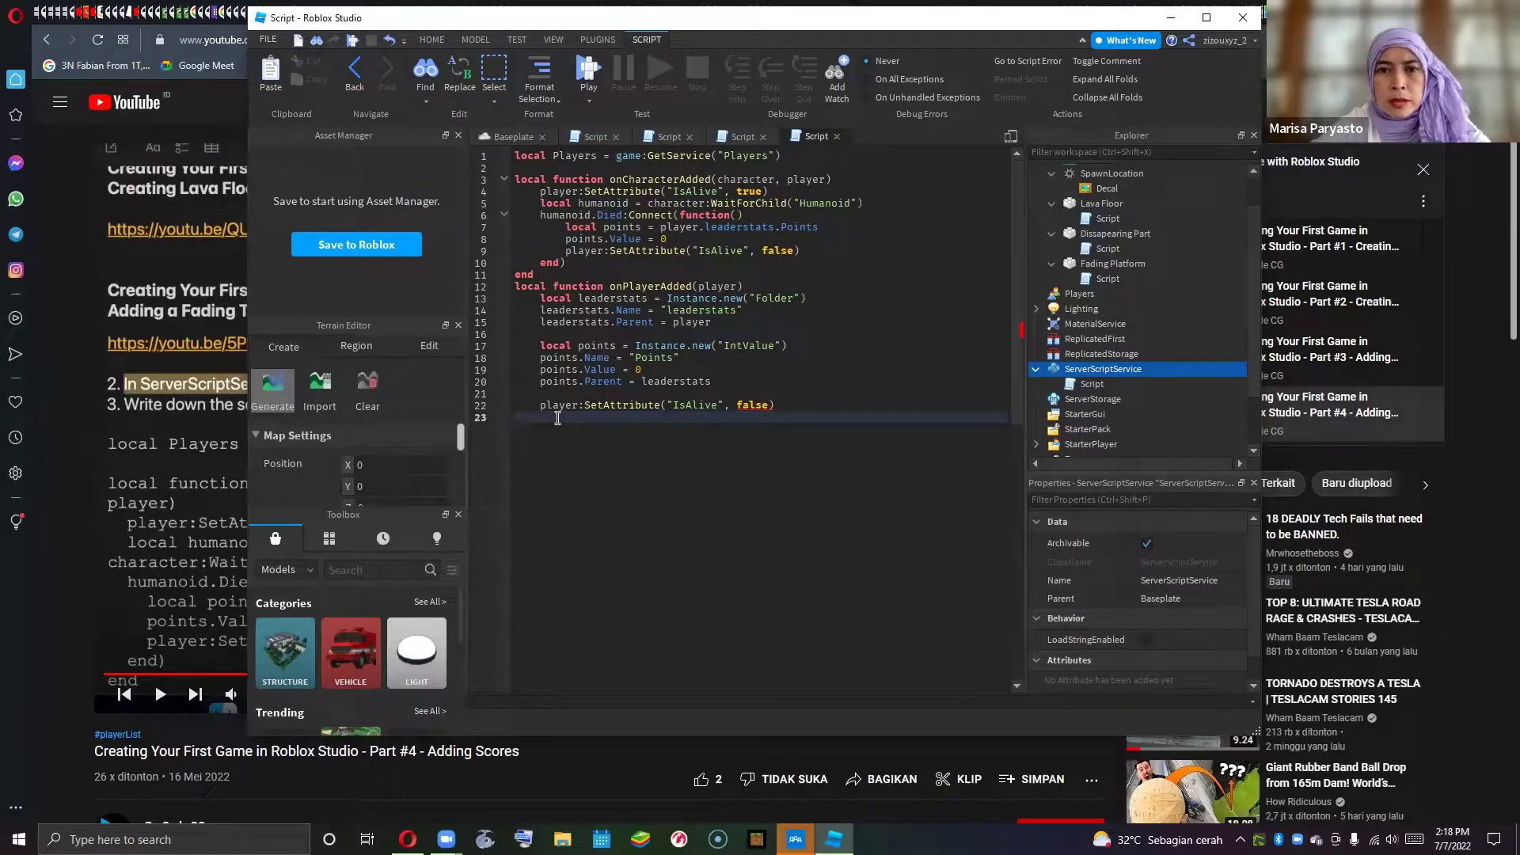
type("player.CharacterAdded:Connect(function(character)         onCharacterAdded(character, player)     end) end  Players.PlayerAdded:Connect(onPlayerAdded)  while true do     wait(1)     local playerList = Players:GetPlayers()     for i = 1, #playerList  do         local player = playerList[i]         if player:GetAttribute(\"IsAlive\") then             local points = player.leaderstats.Points             points.Value = points.Value + 1         end     end end")
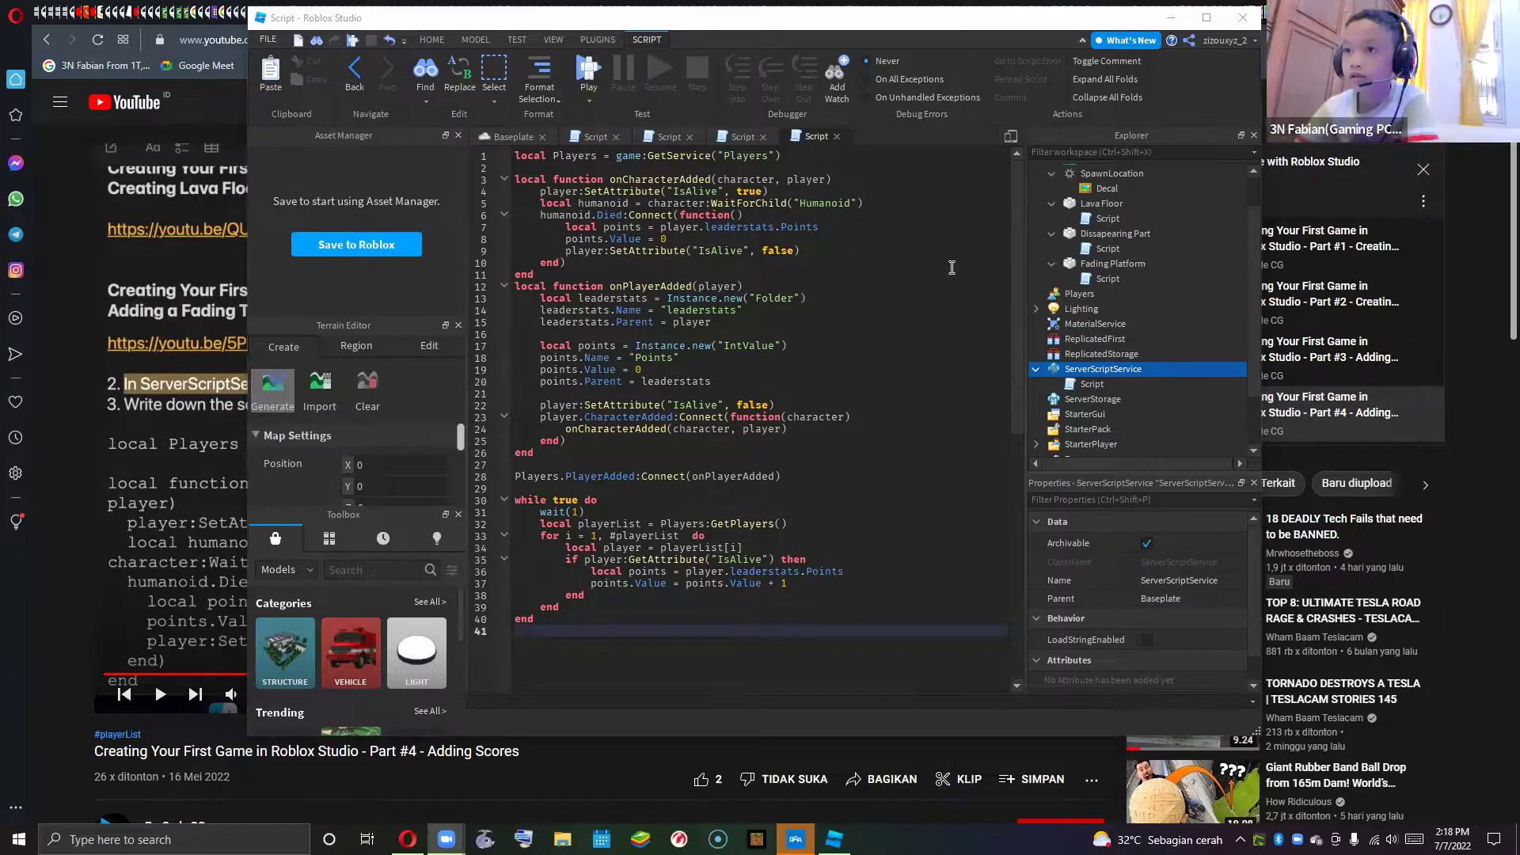
- Start a playtest and run and jump the character from the spawn across the parts to test the Points score
left_click(585, 71)
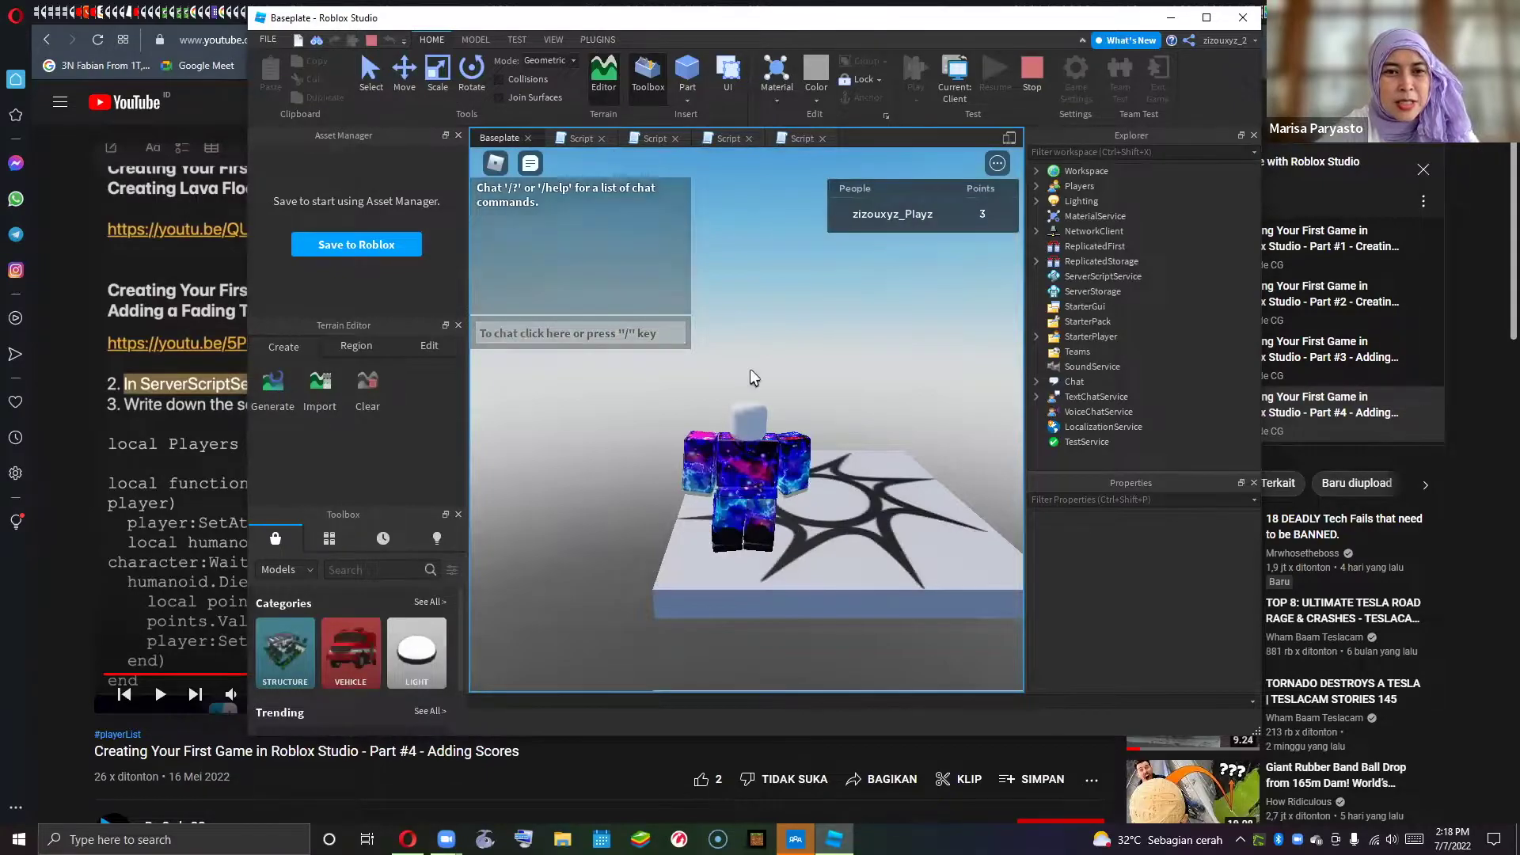
right_click_drag(858, 535, 968, 544)
key("w")
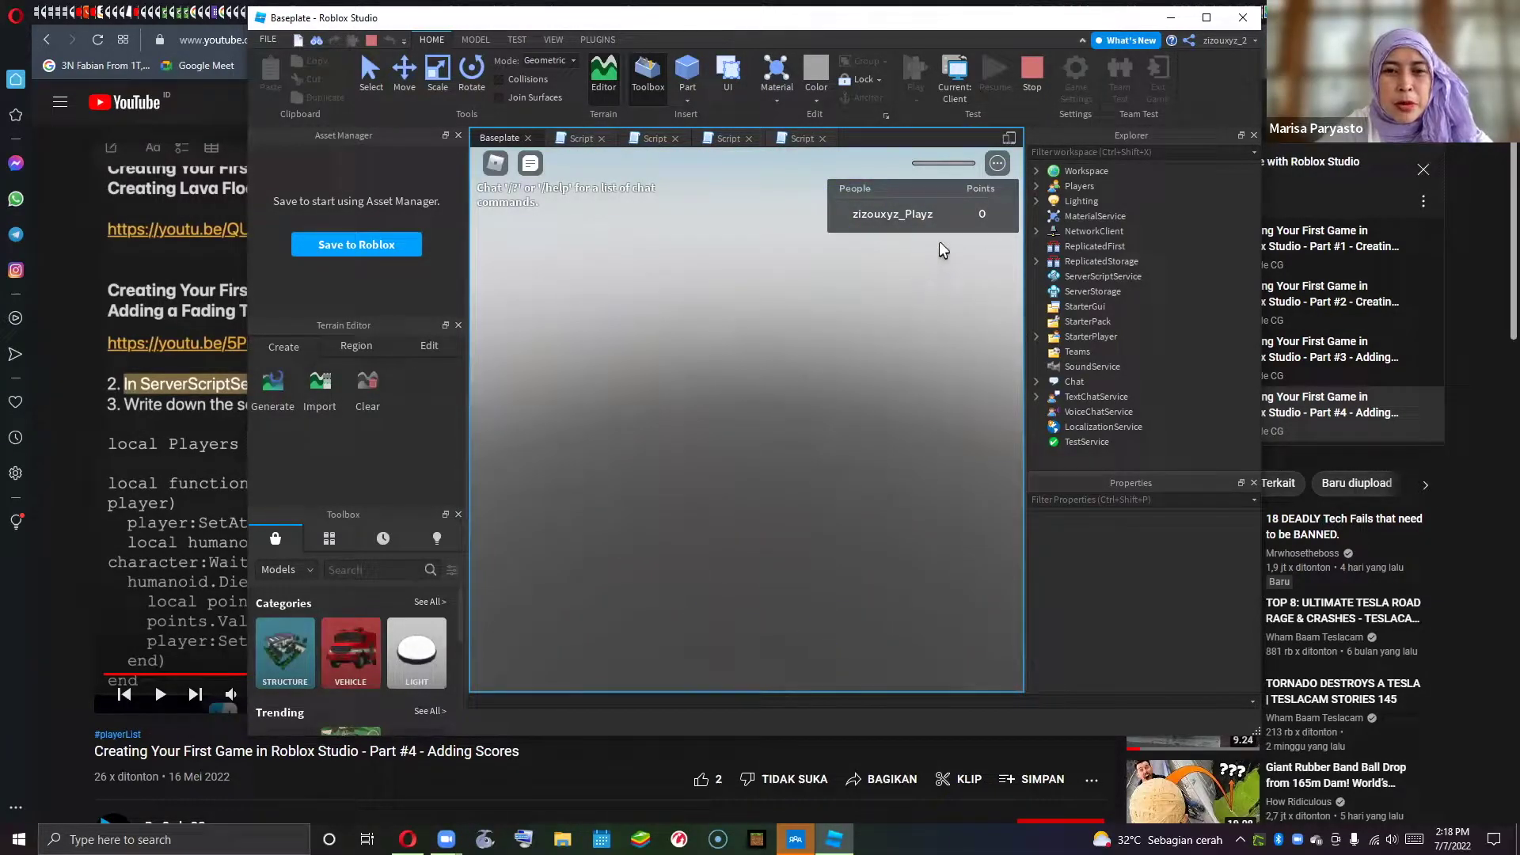
right_click_drag(843, 445, 843, 446)
key("w")
key("space")
key("space")
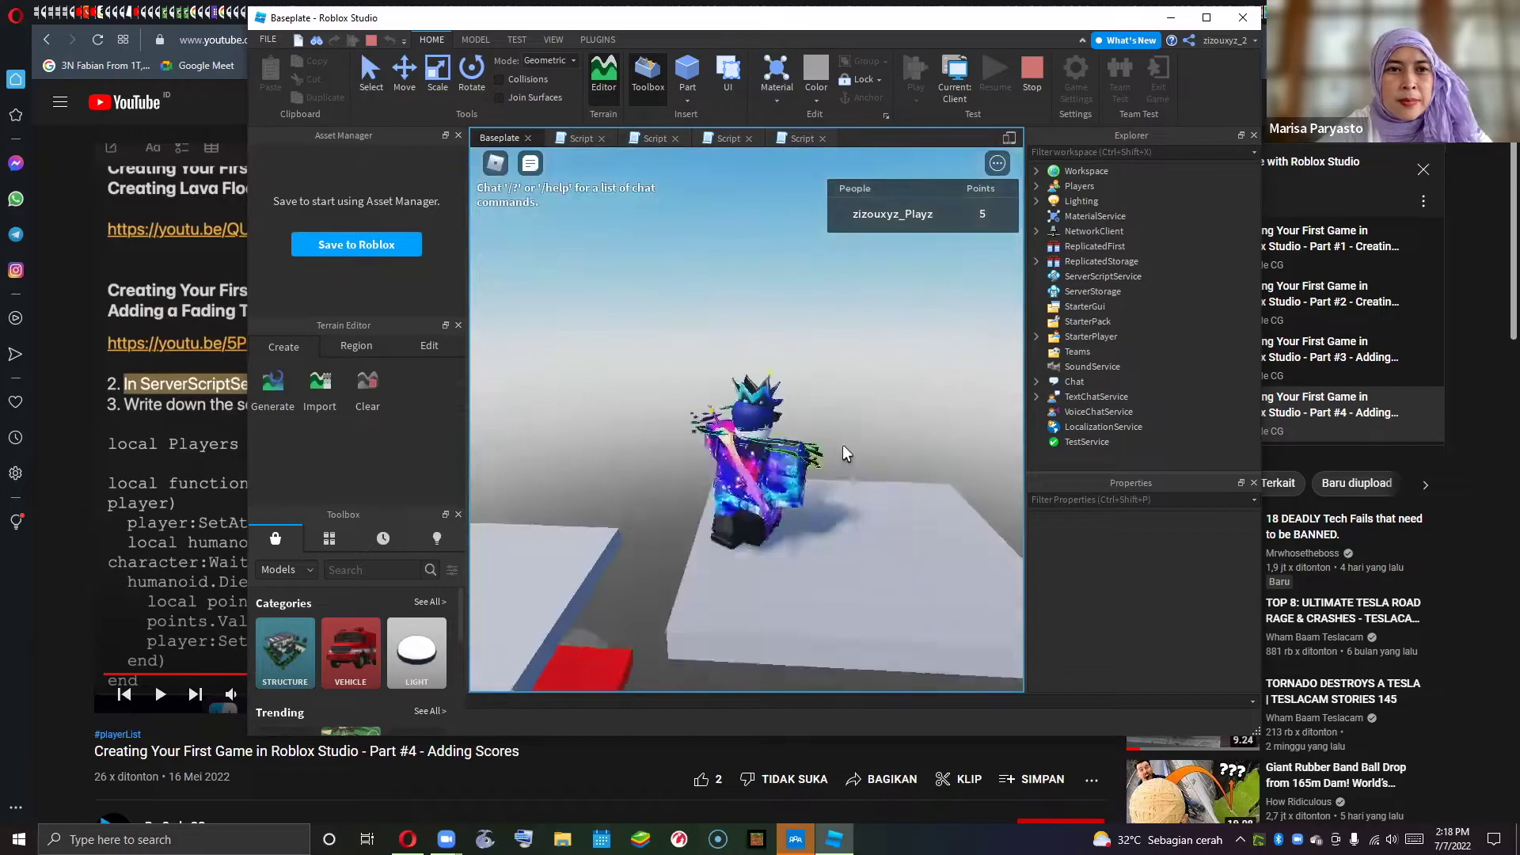
key("space")
key("a")
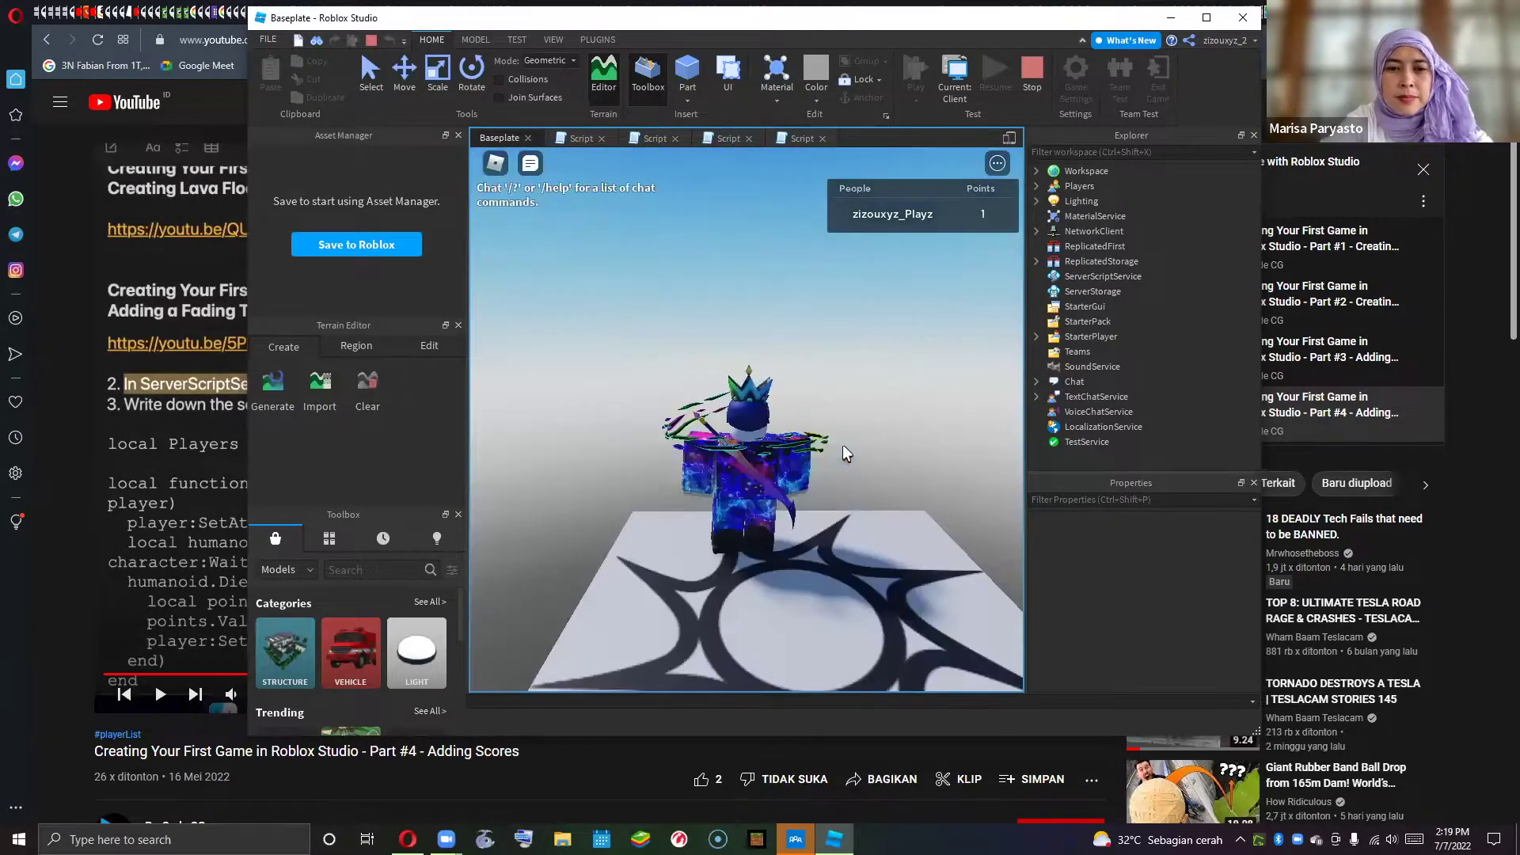
- Run the character from the spawn again, jumping past the lava floor and over the white platforms to check the scoring
right_click_drag(843, 445, 843, 444)
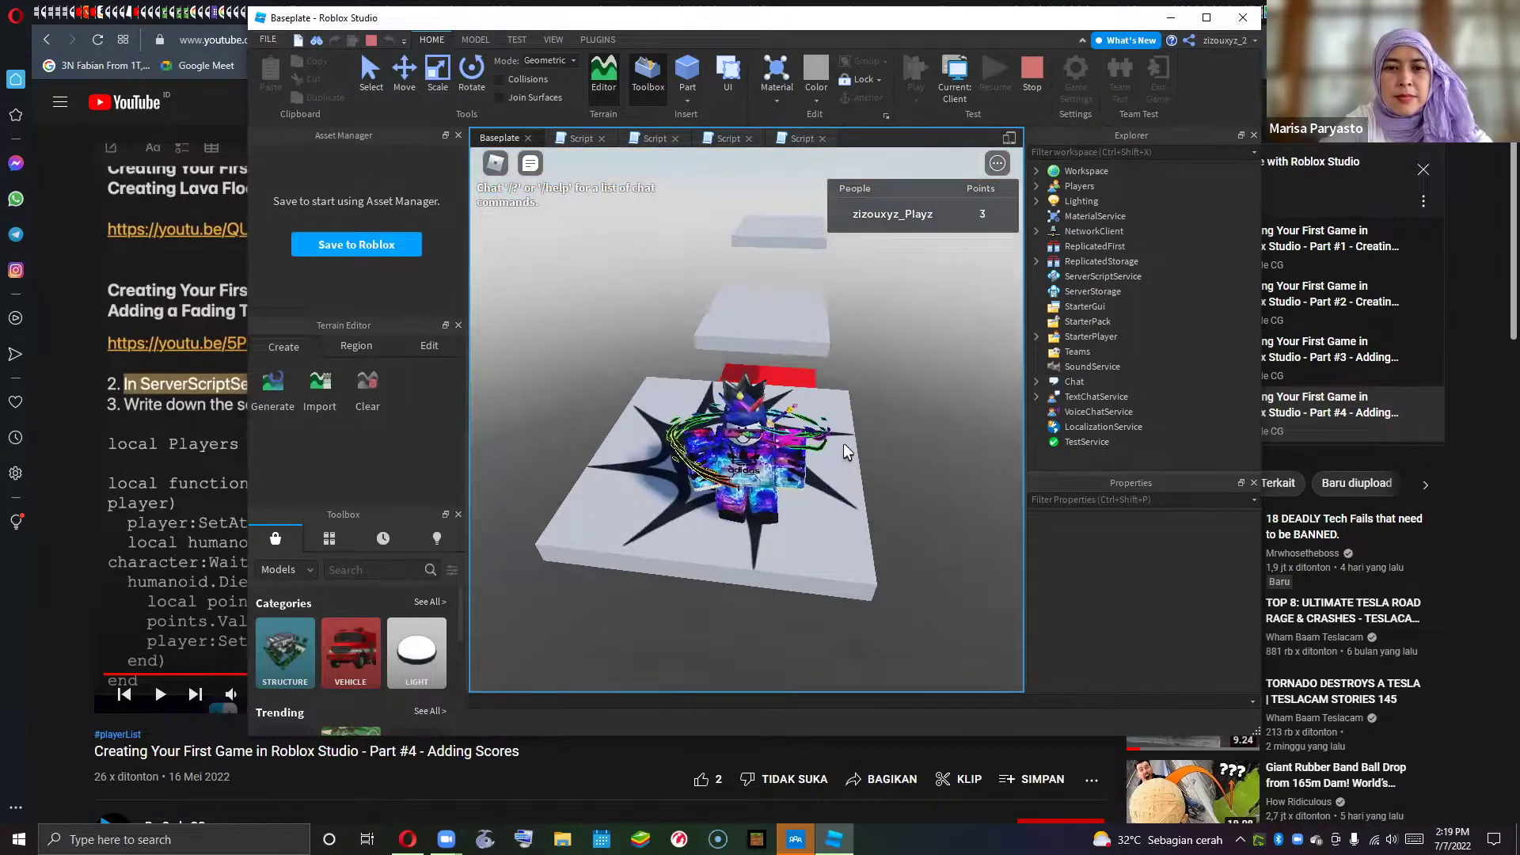
key("w")
key("w")
key("space")
key("space")
right_click_drag(828, 443, 827, 443)
key("w")
key("space")
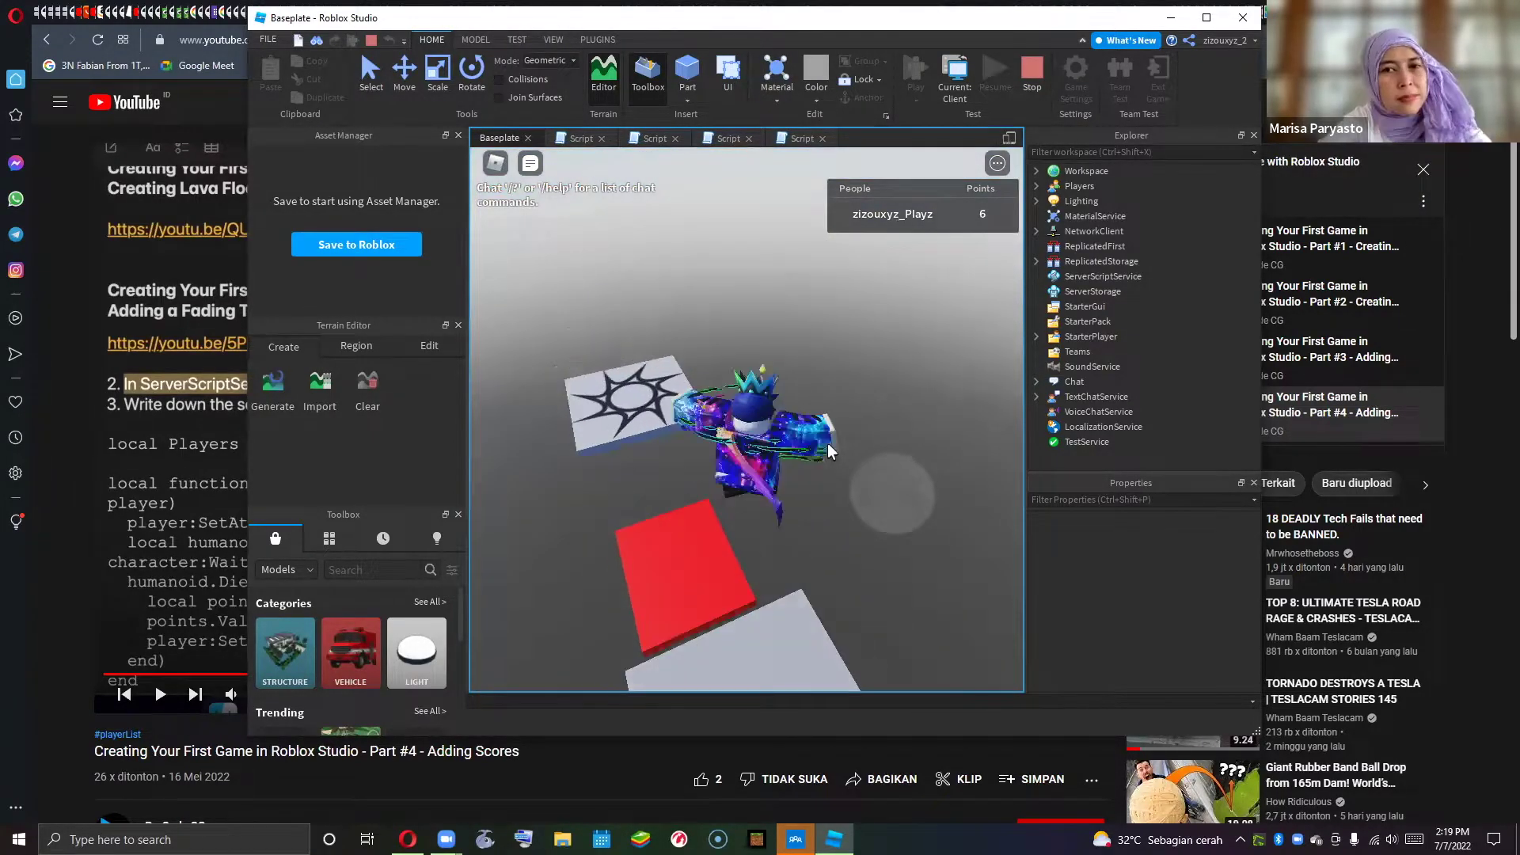
key("s")
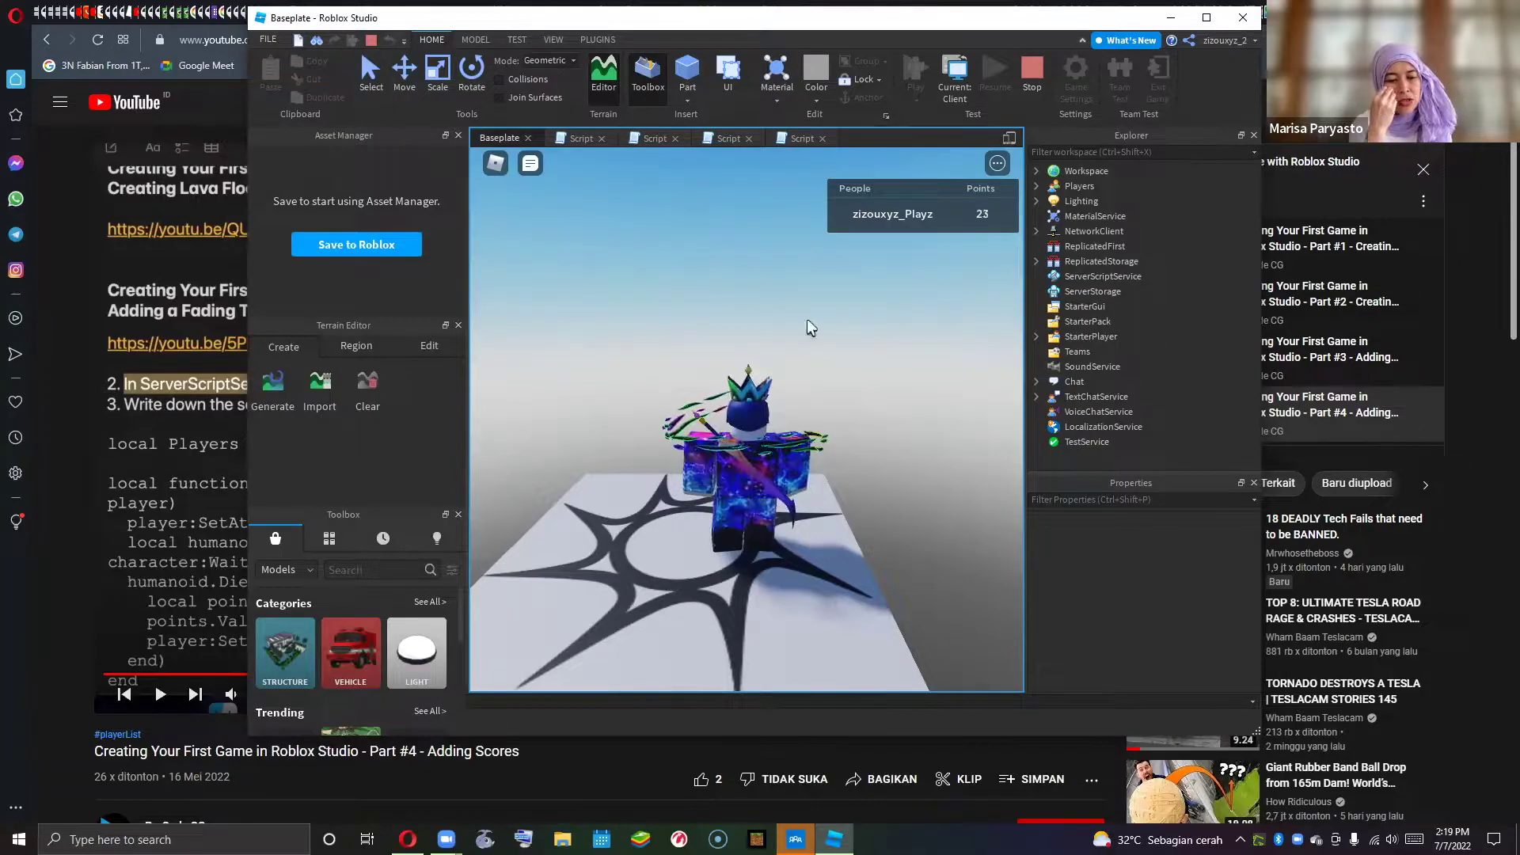
- Move the character off the spawn twice more to test the points reset on death, and stop the playtest
right_click_drag(782, 471, 782, 469)
key("w")
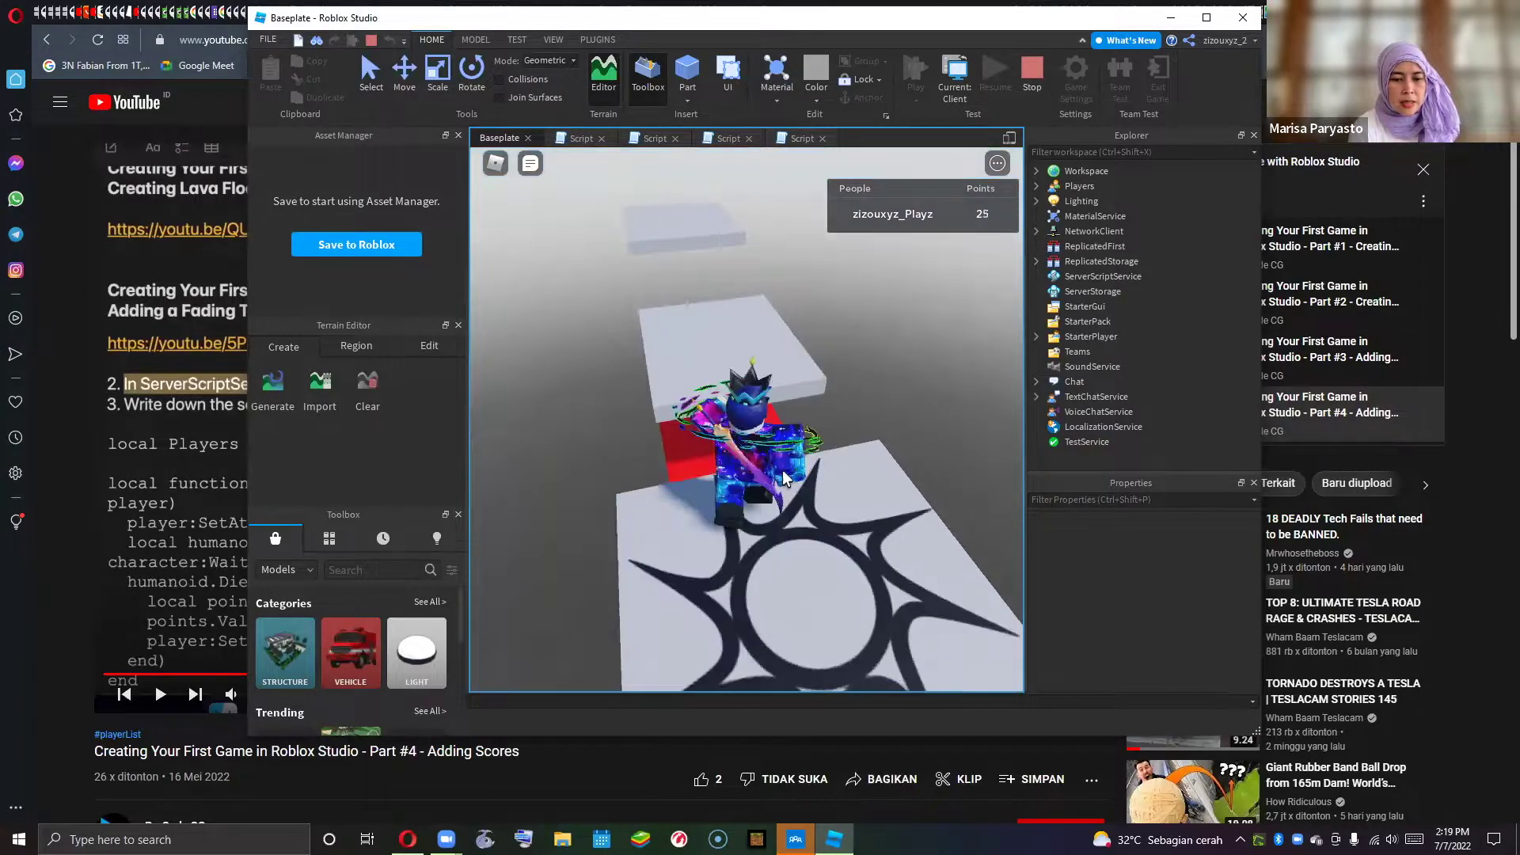
key("space")
key("s")
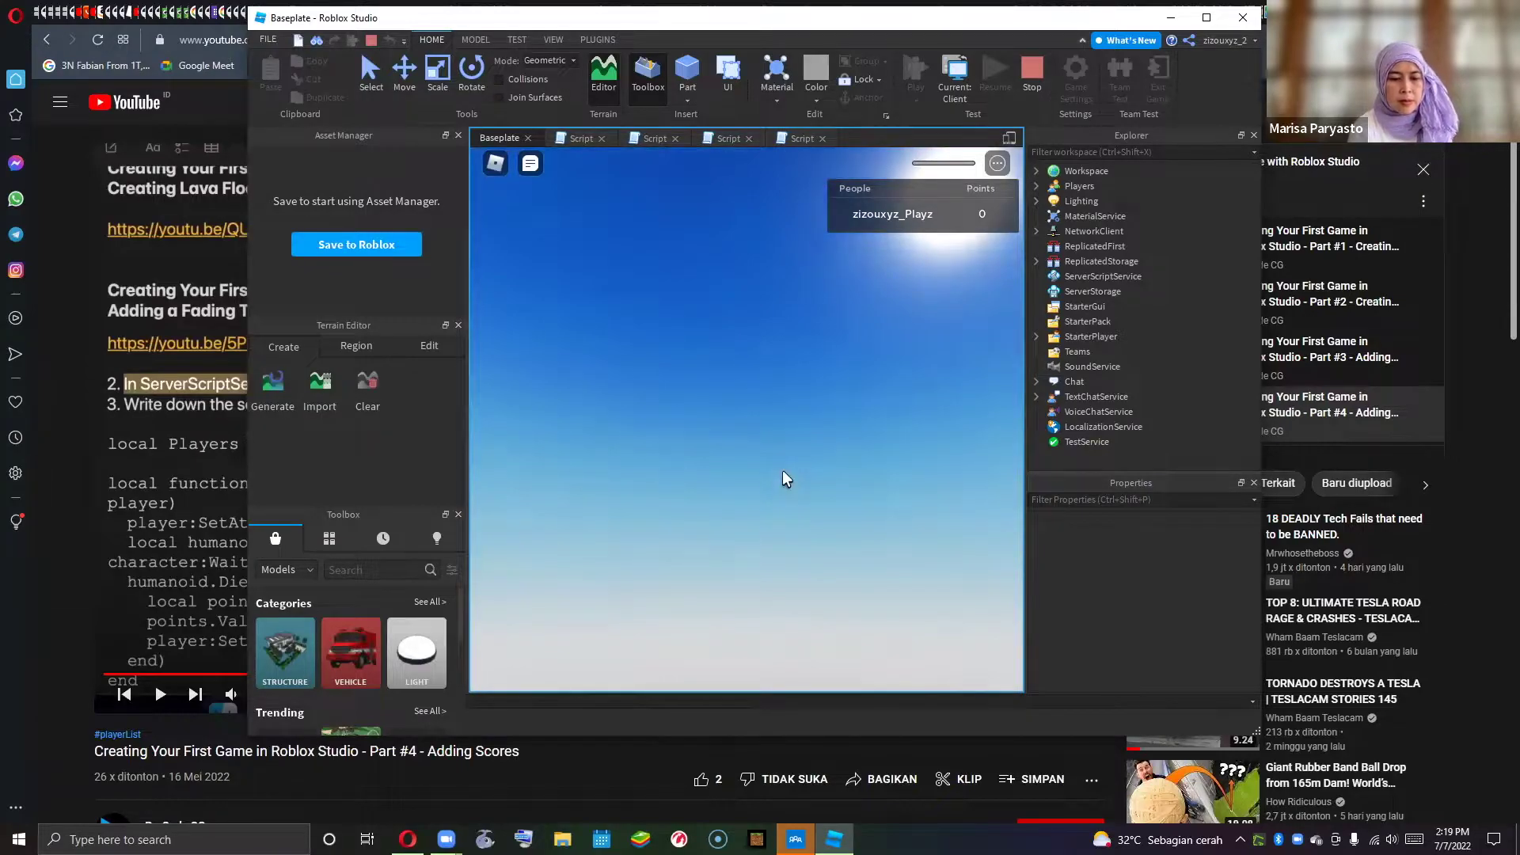
right_click_drag(783, 471, 783, 471)
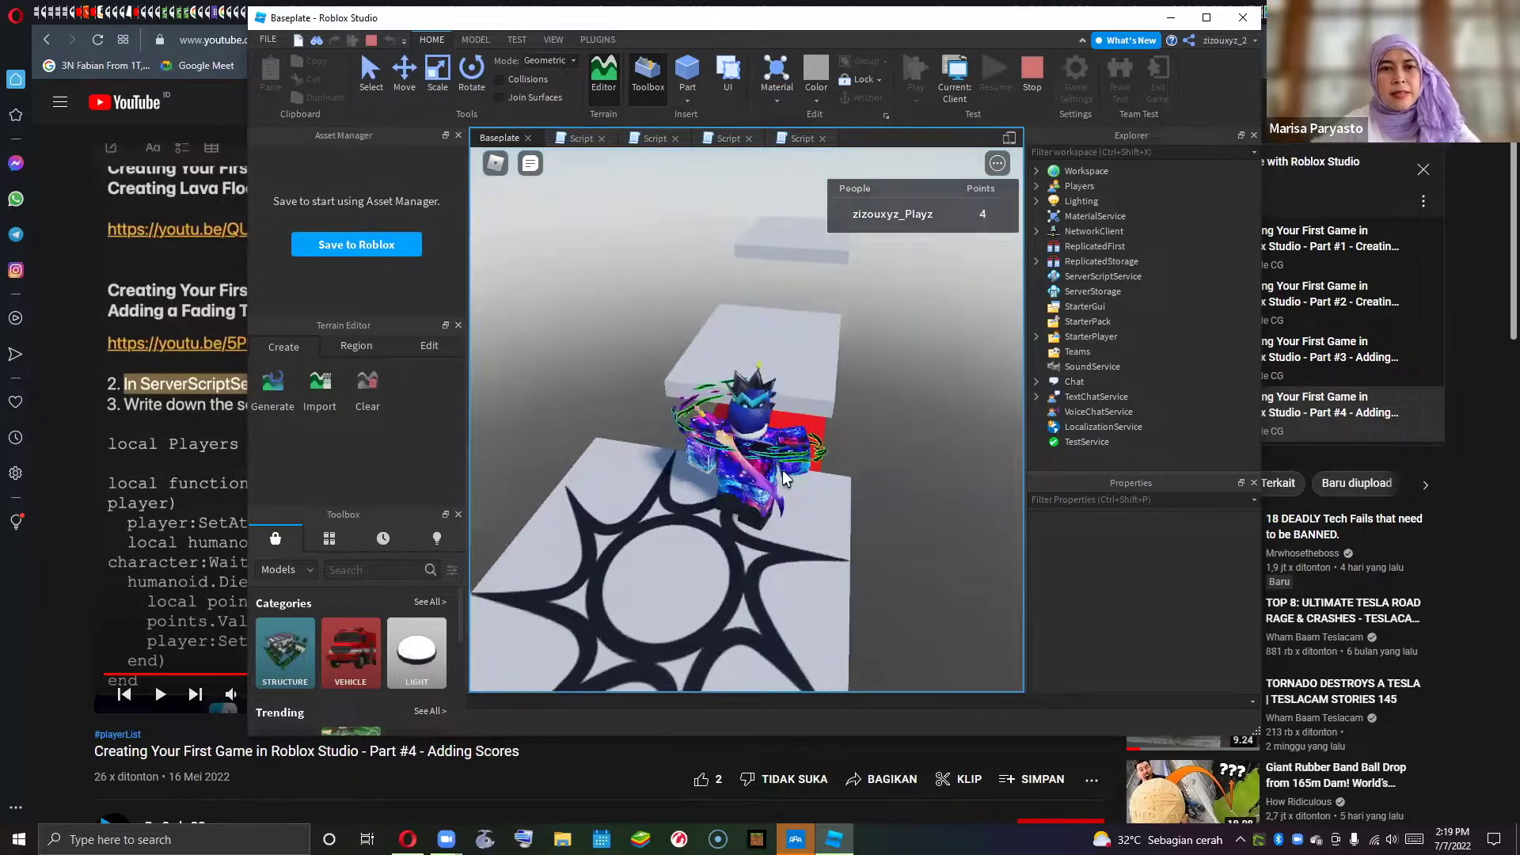
key("w")
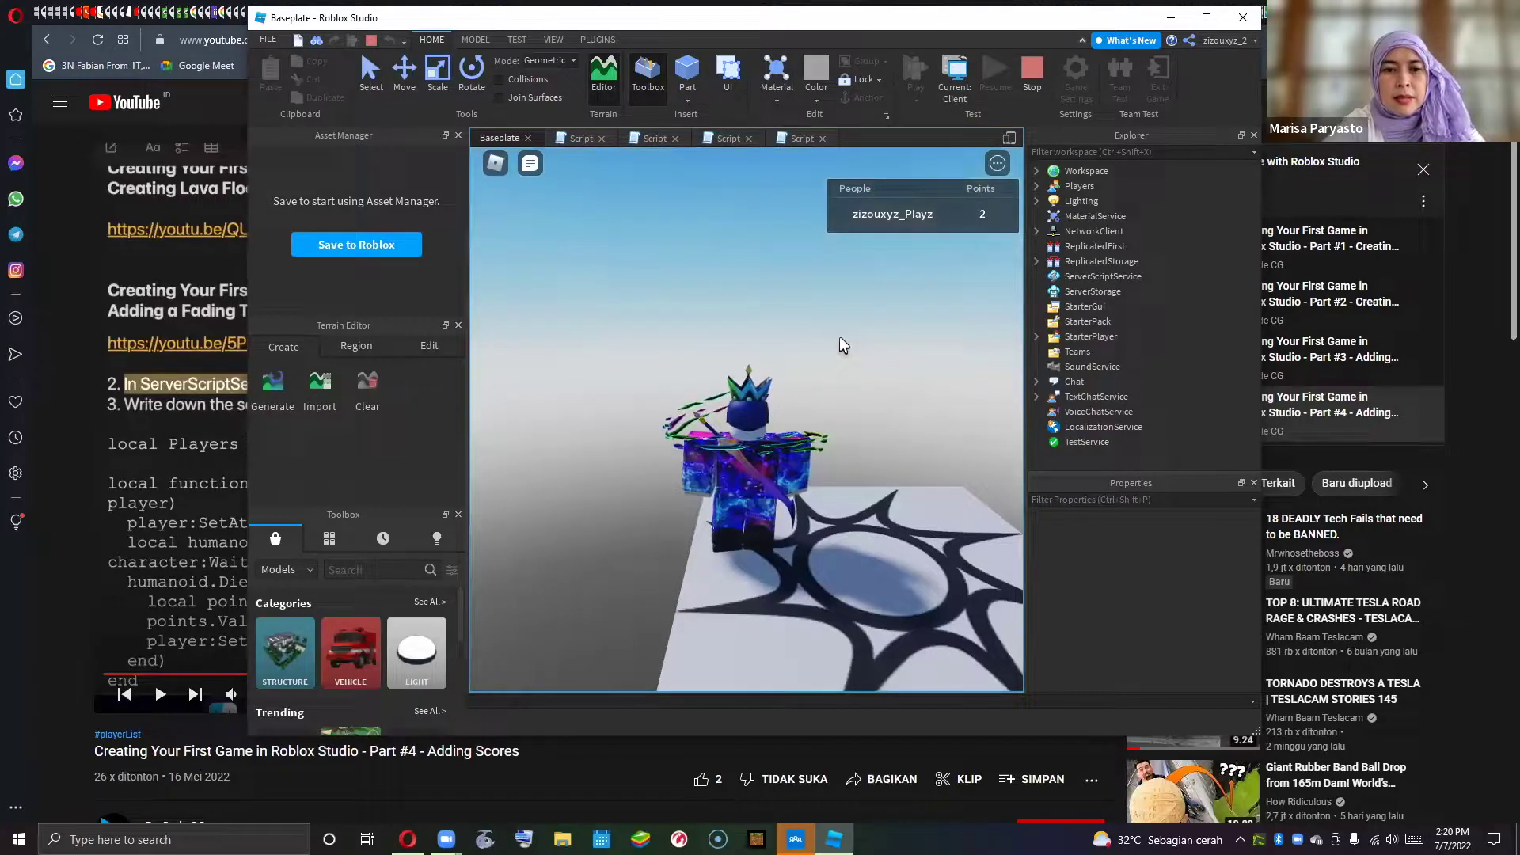
left_click(1037, 71)
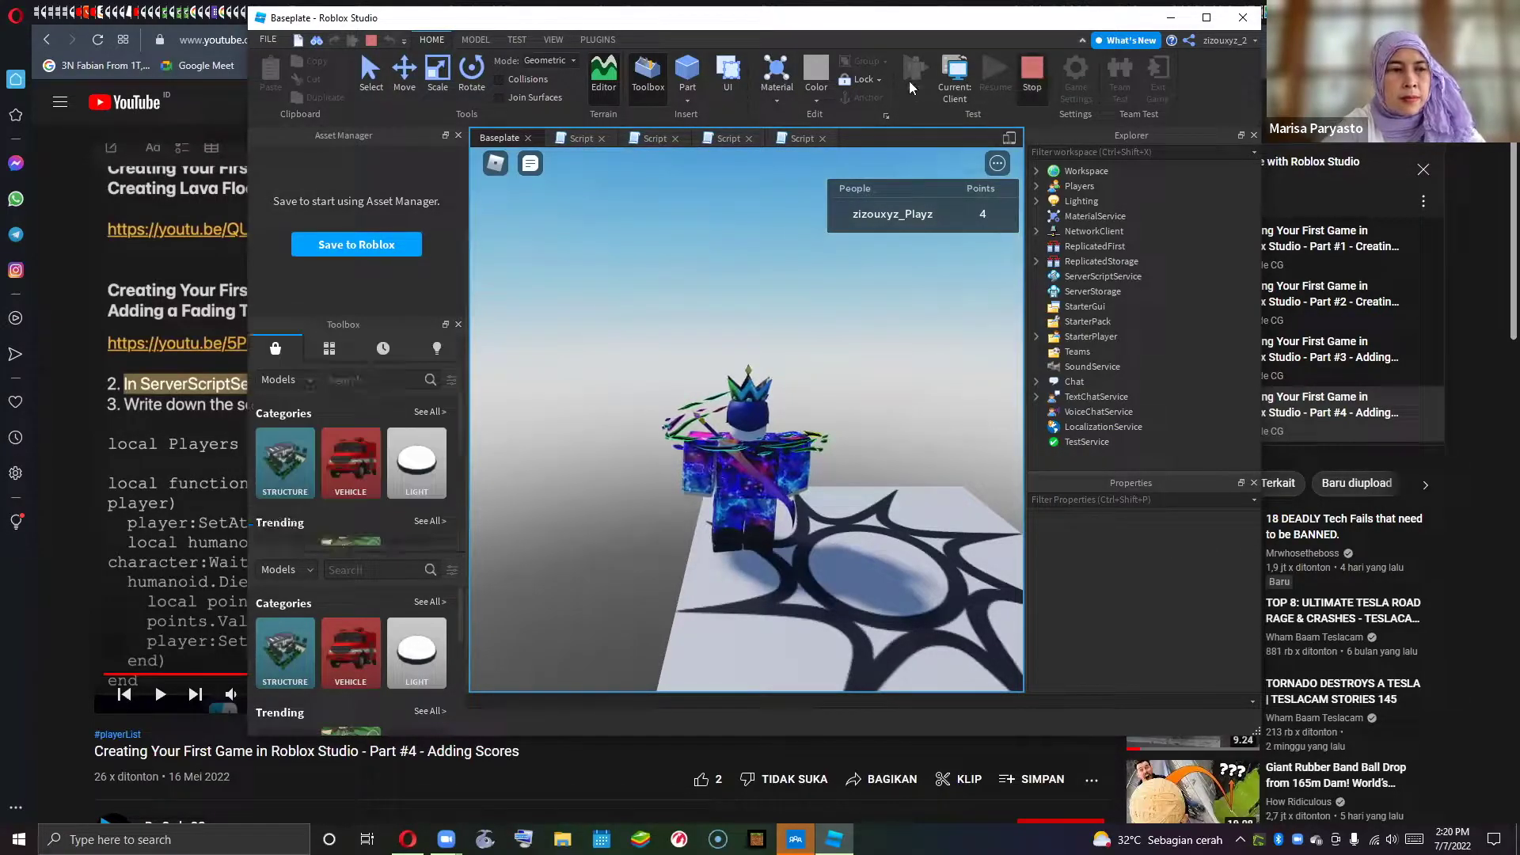
- Switch to YouTube and watch the rest of the Part #4 - Adding Scores video, rewinding to the start of its playtest
left_click(146, 238)
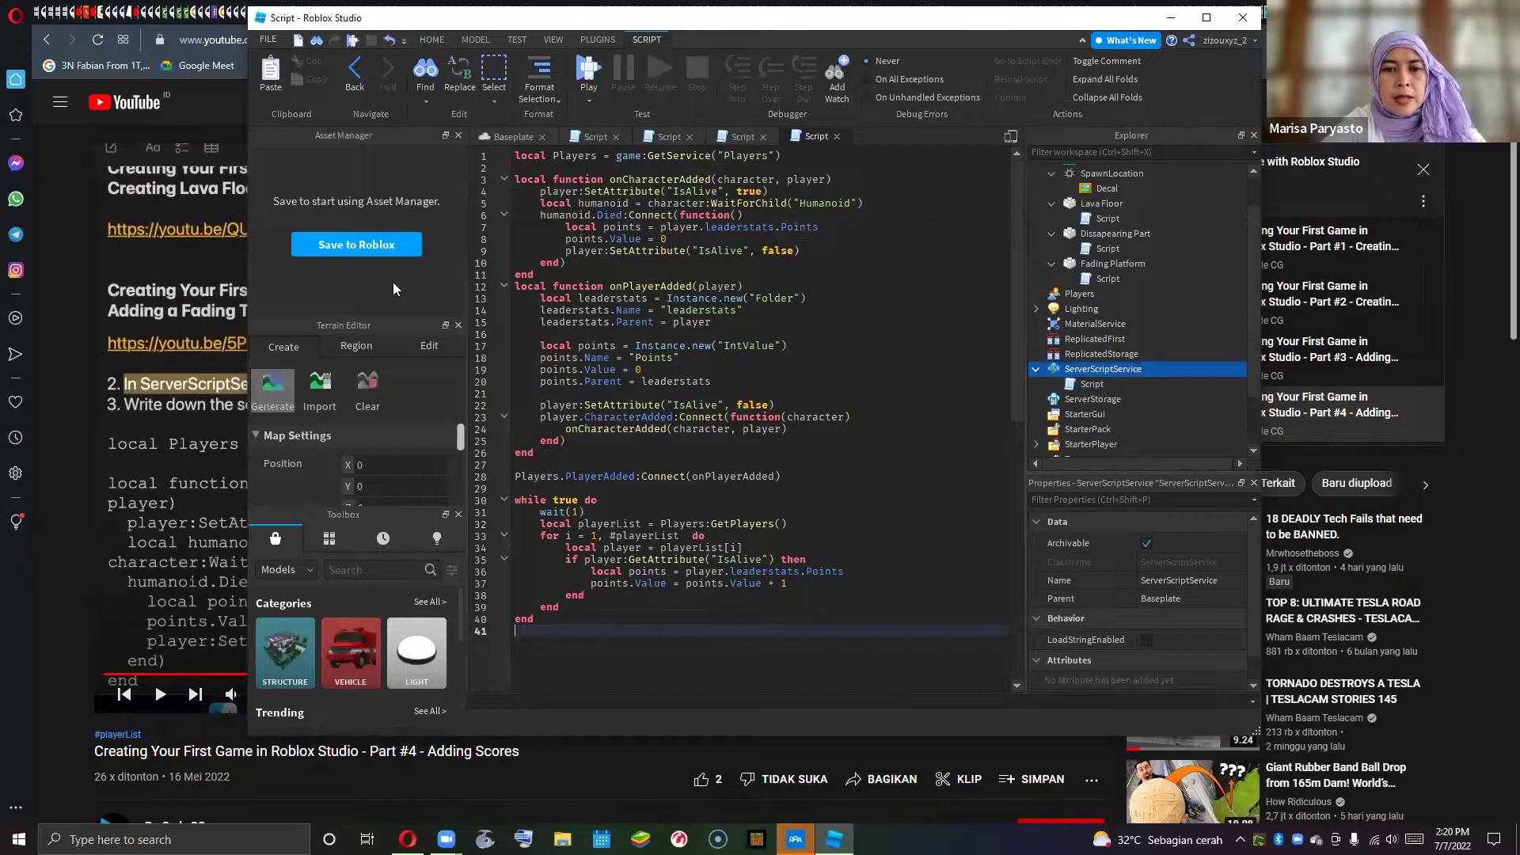
left_click(696, 312)
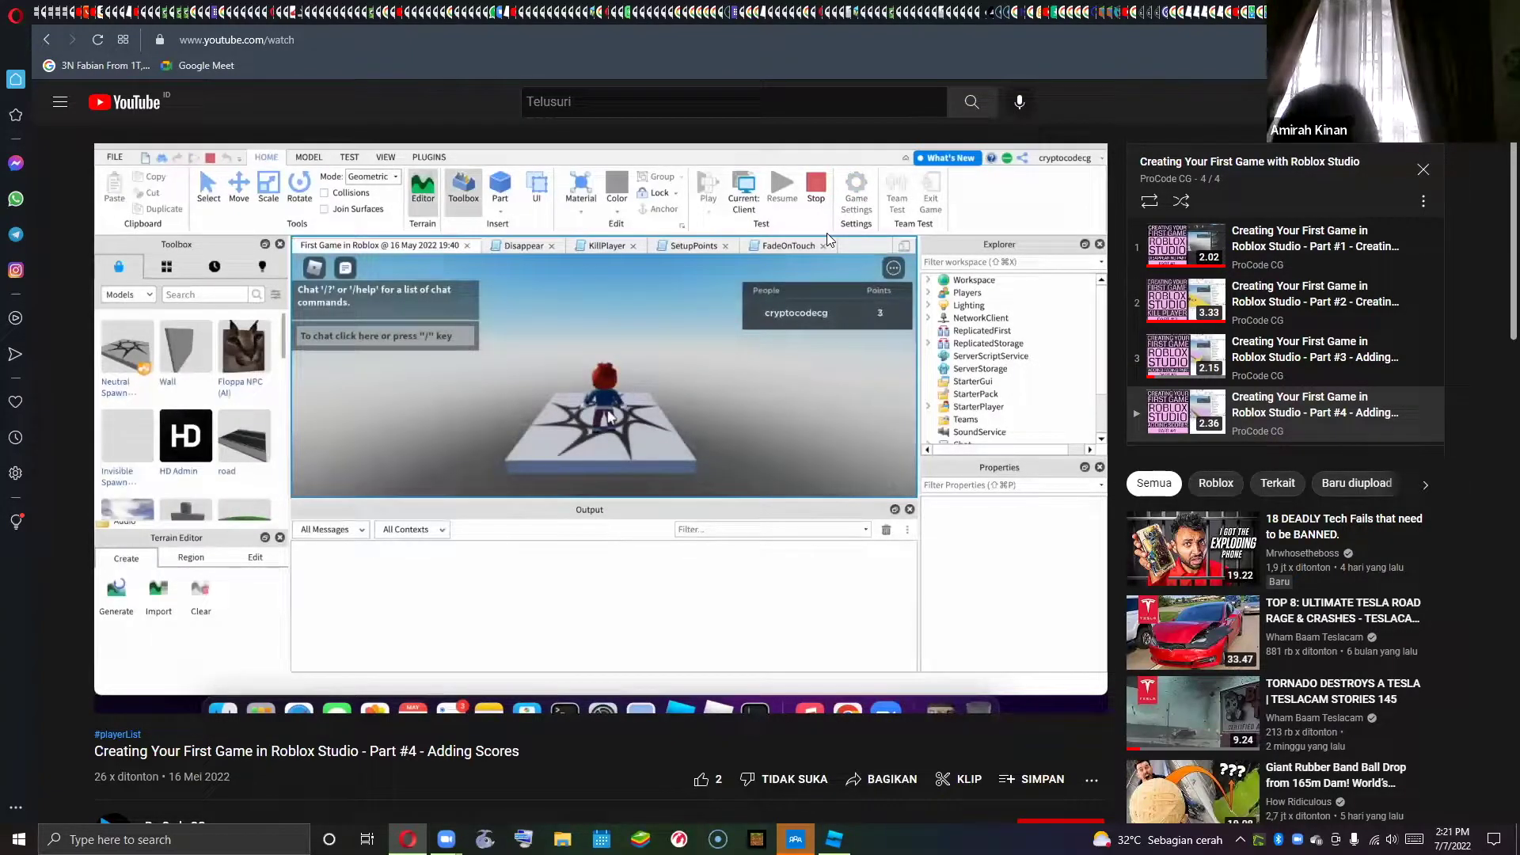
key("Left")
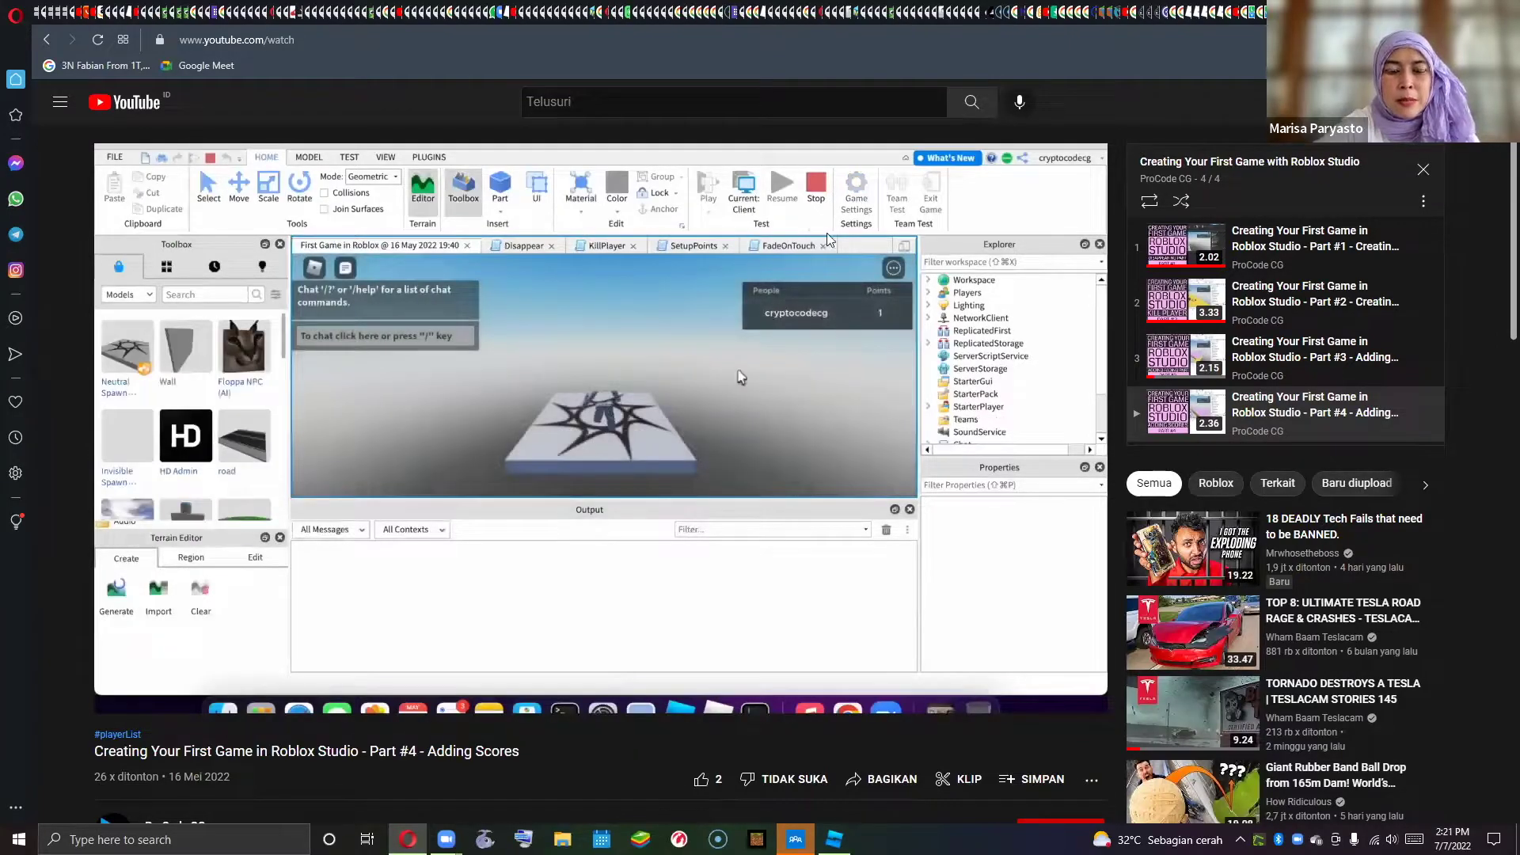
key("Left")
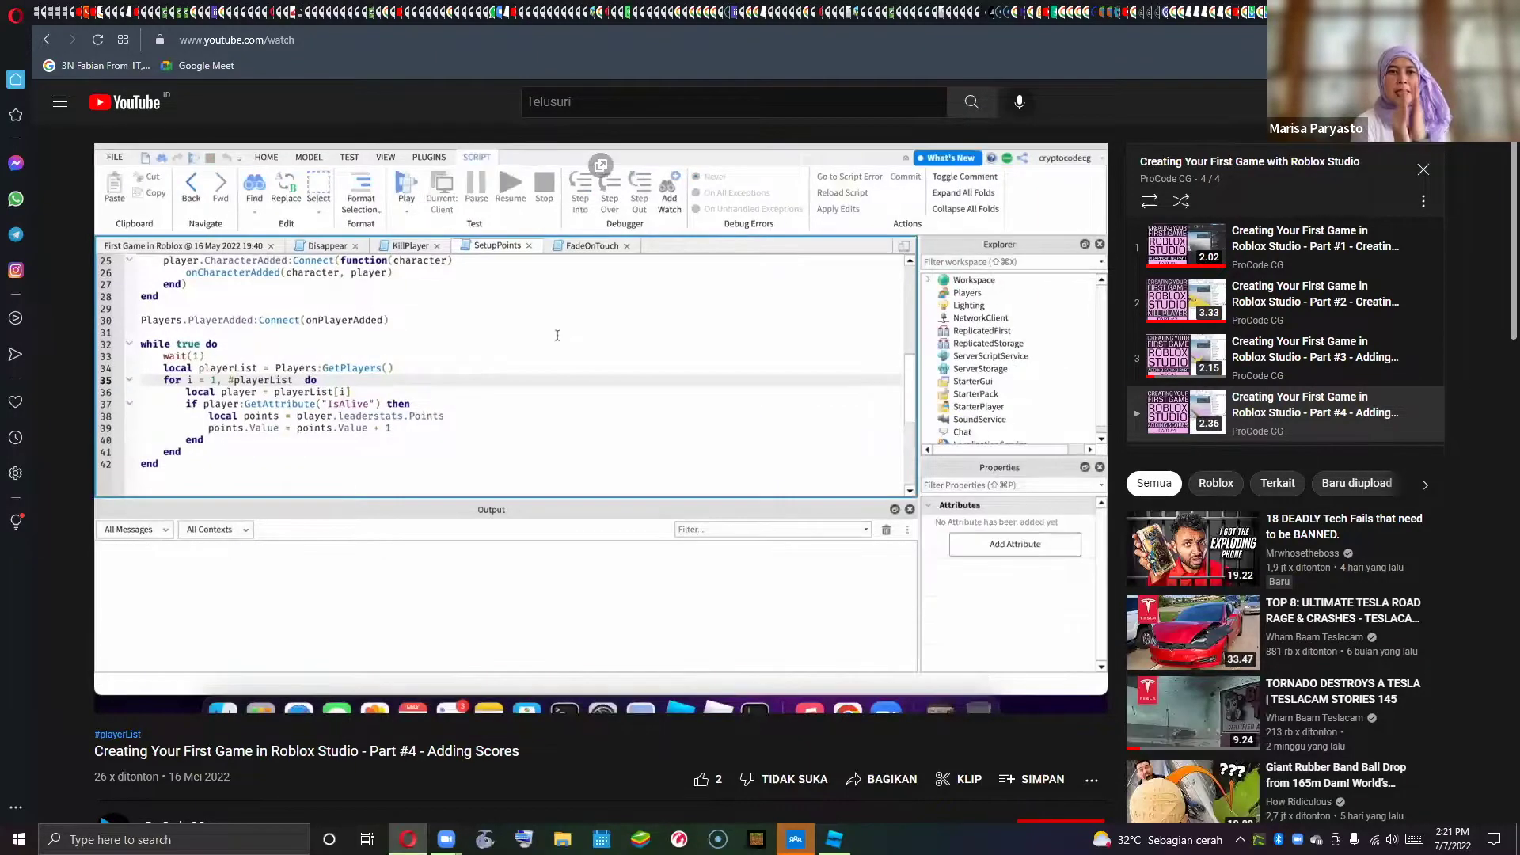
key("space")
key("space")
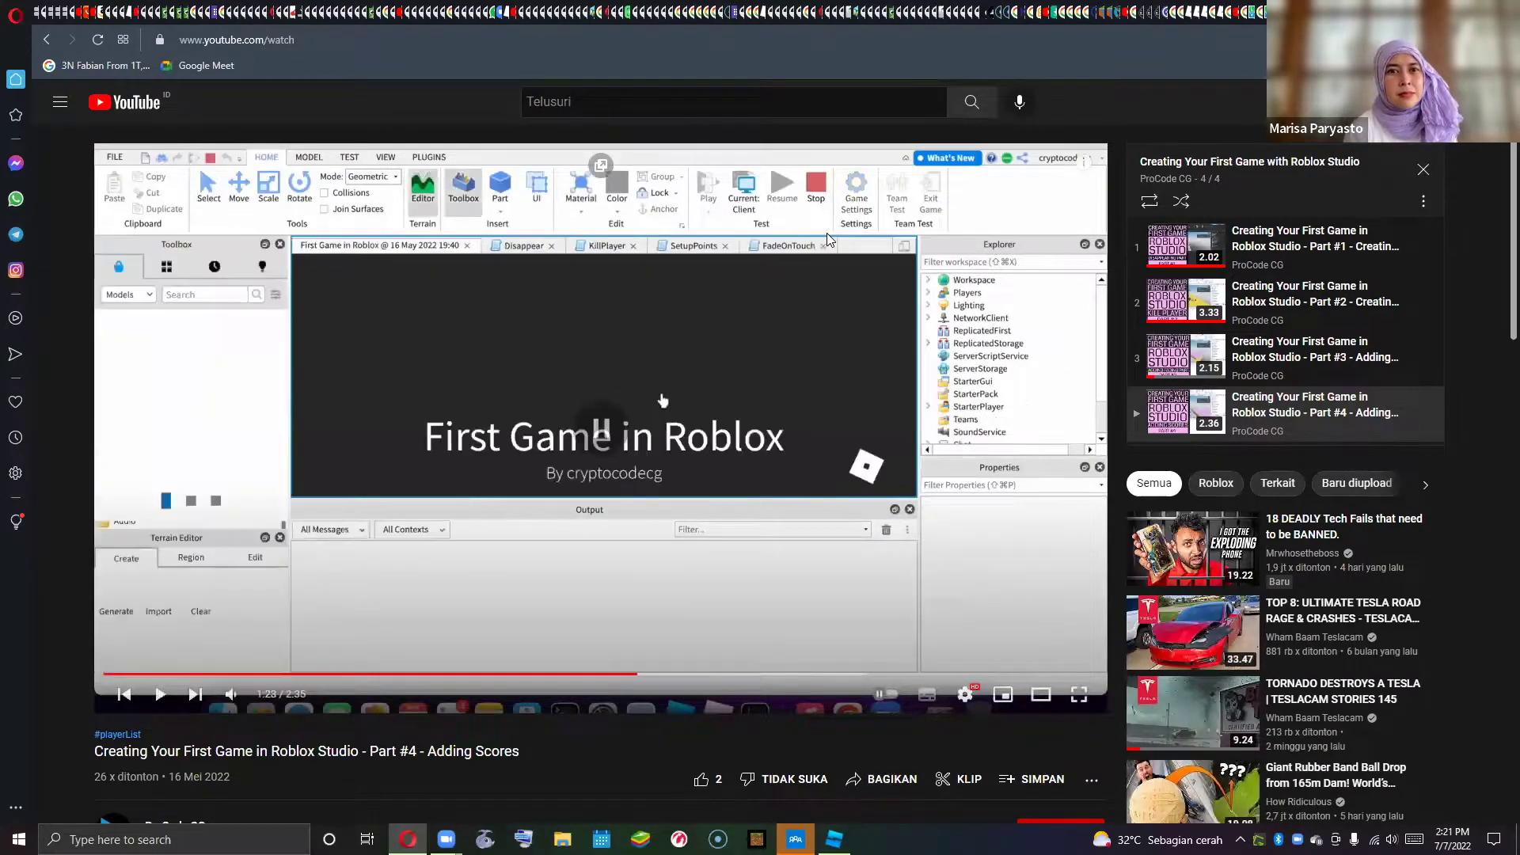
key("space")
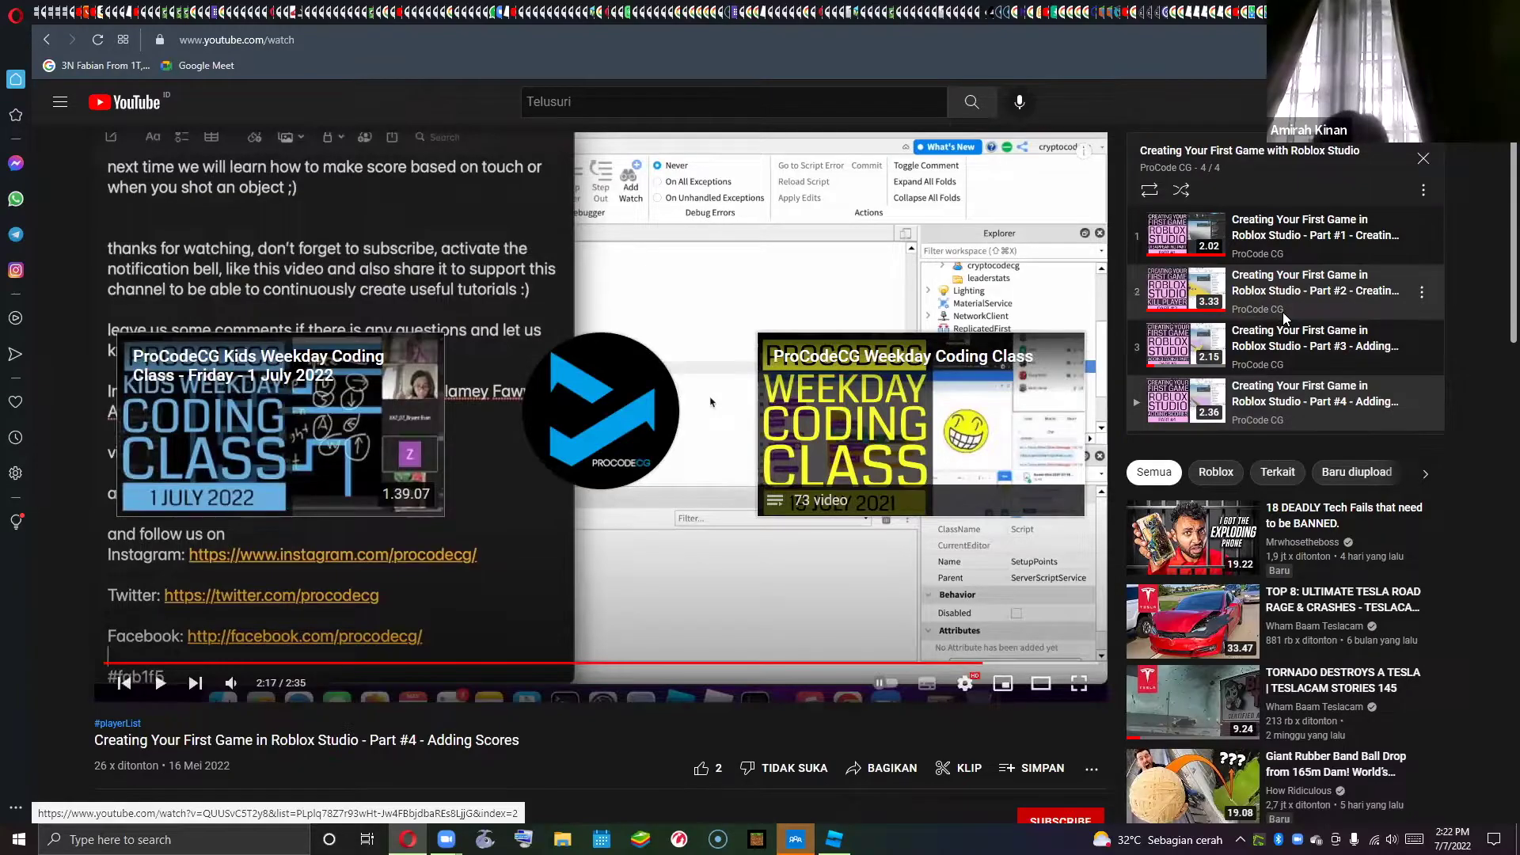
scroll(1291, 317, "down", 2)
scroll(1292, 317, "up", 2)
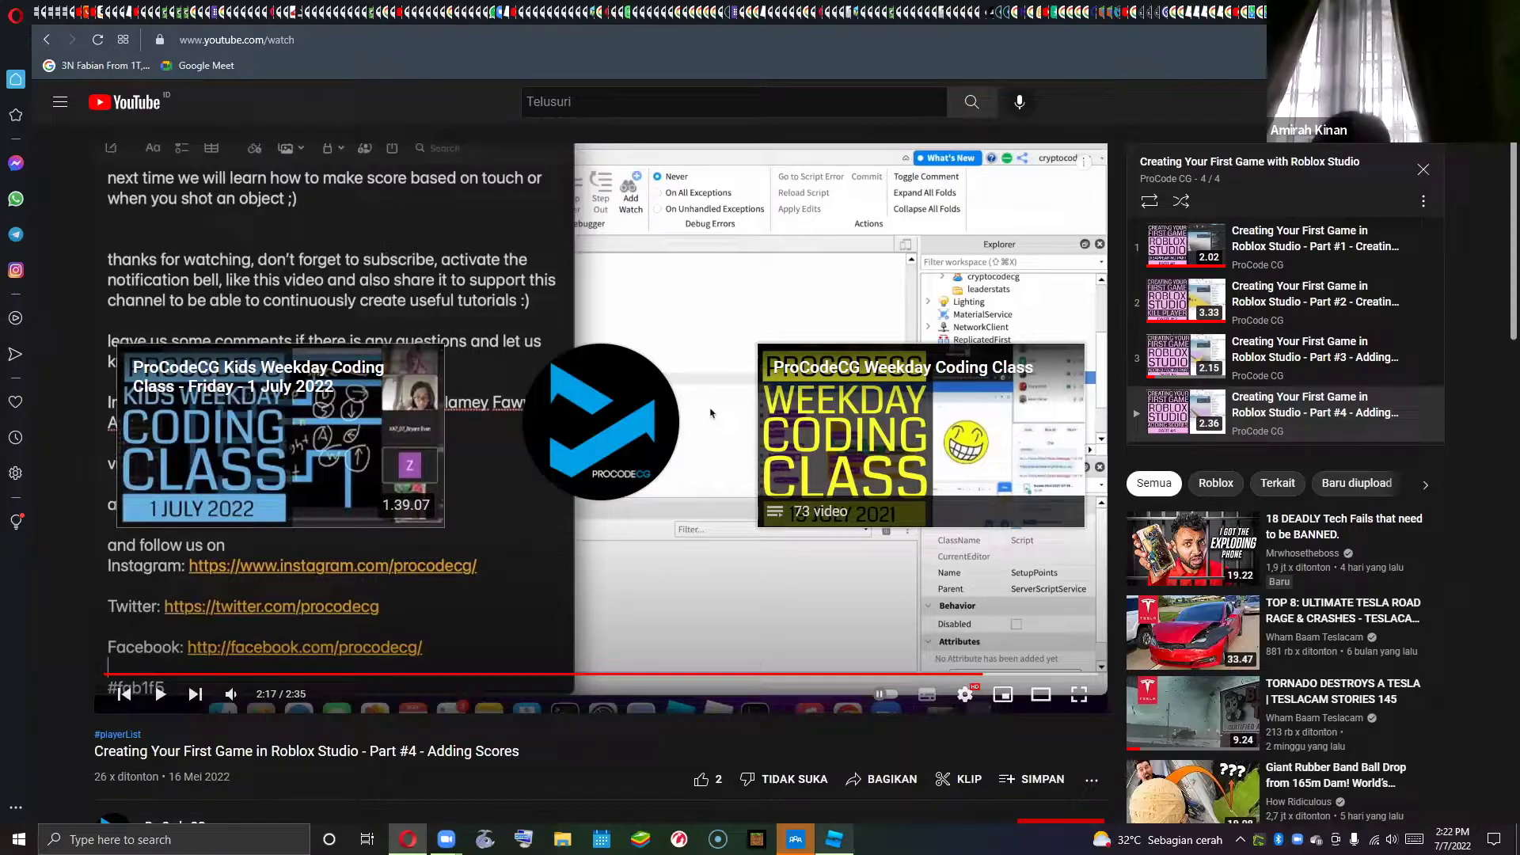
- Return to Roblox Studio and start another playtest with the points script in place
left_click(833, 839)
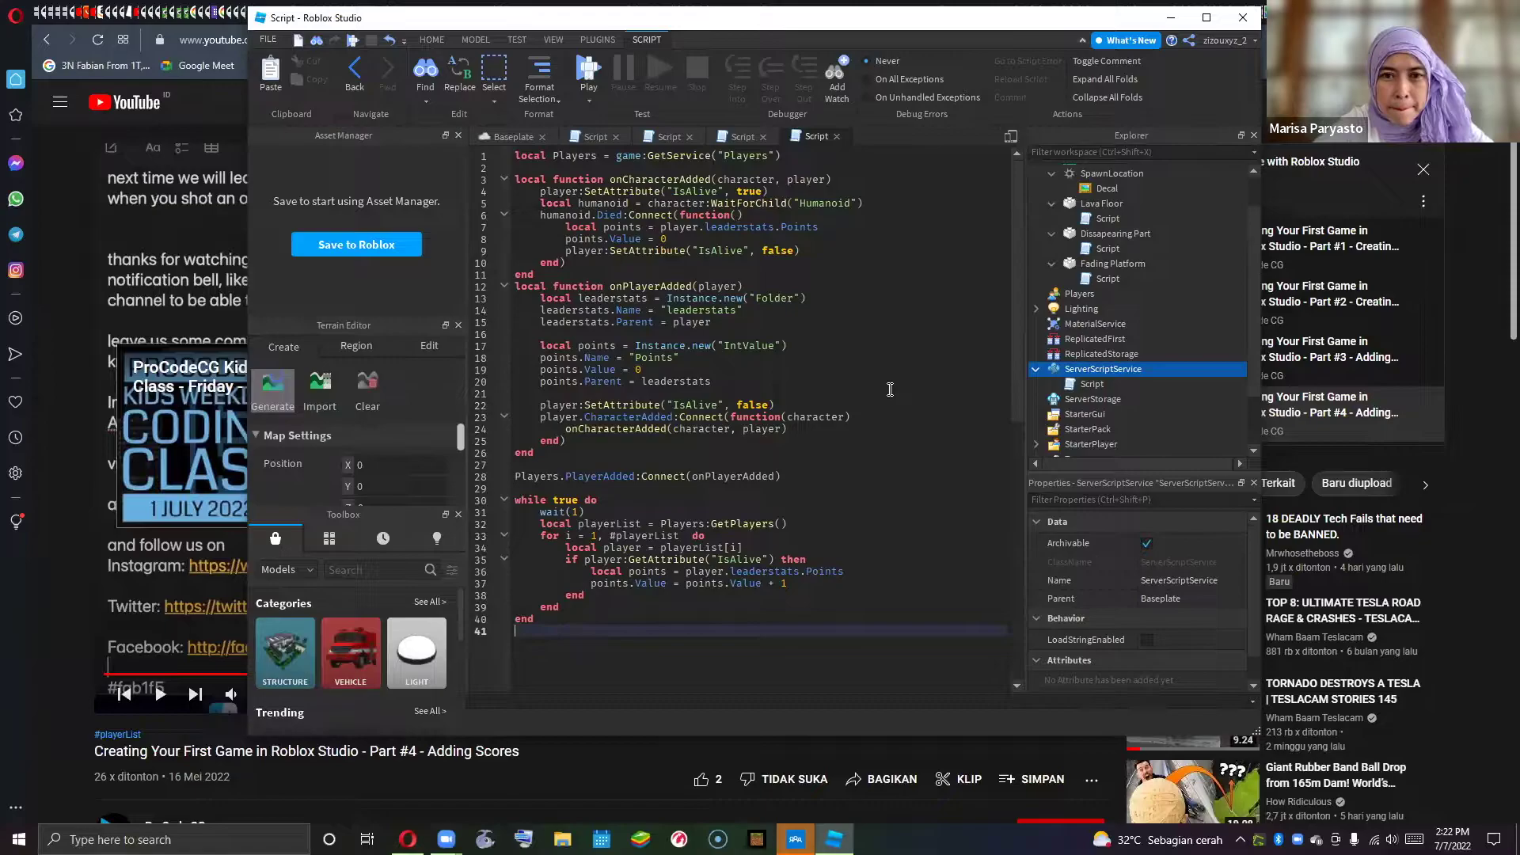
left_click(585, 70)
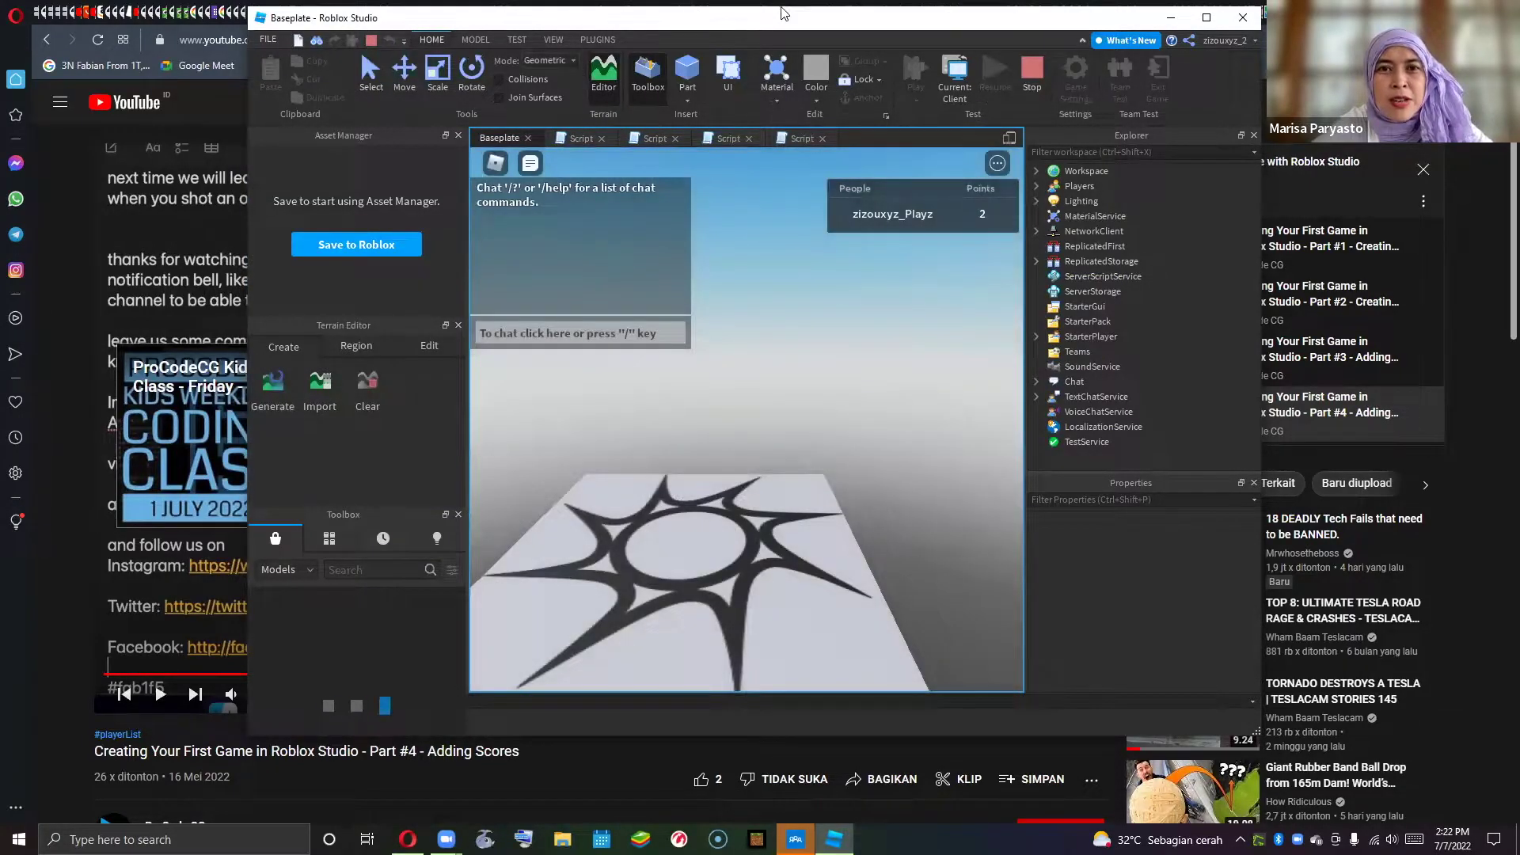
- Move the character from the spawn onto the lava floor to test the points reset on death
right_click_drag(802, 473, 803, 473)
key("w")
key("space")
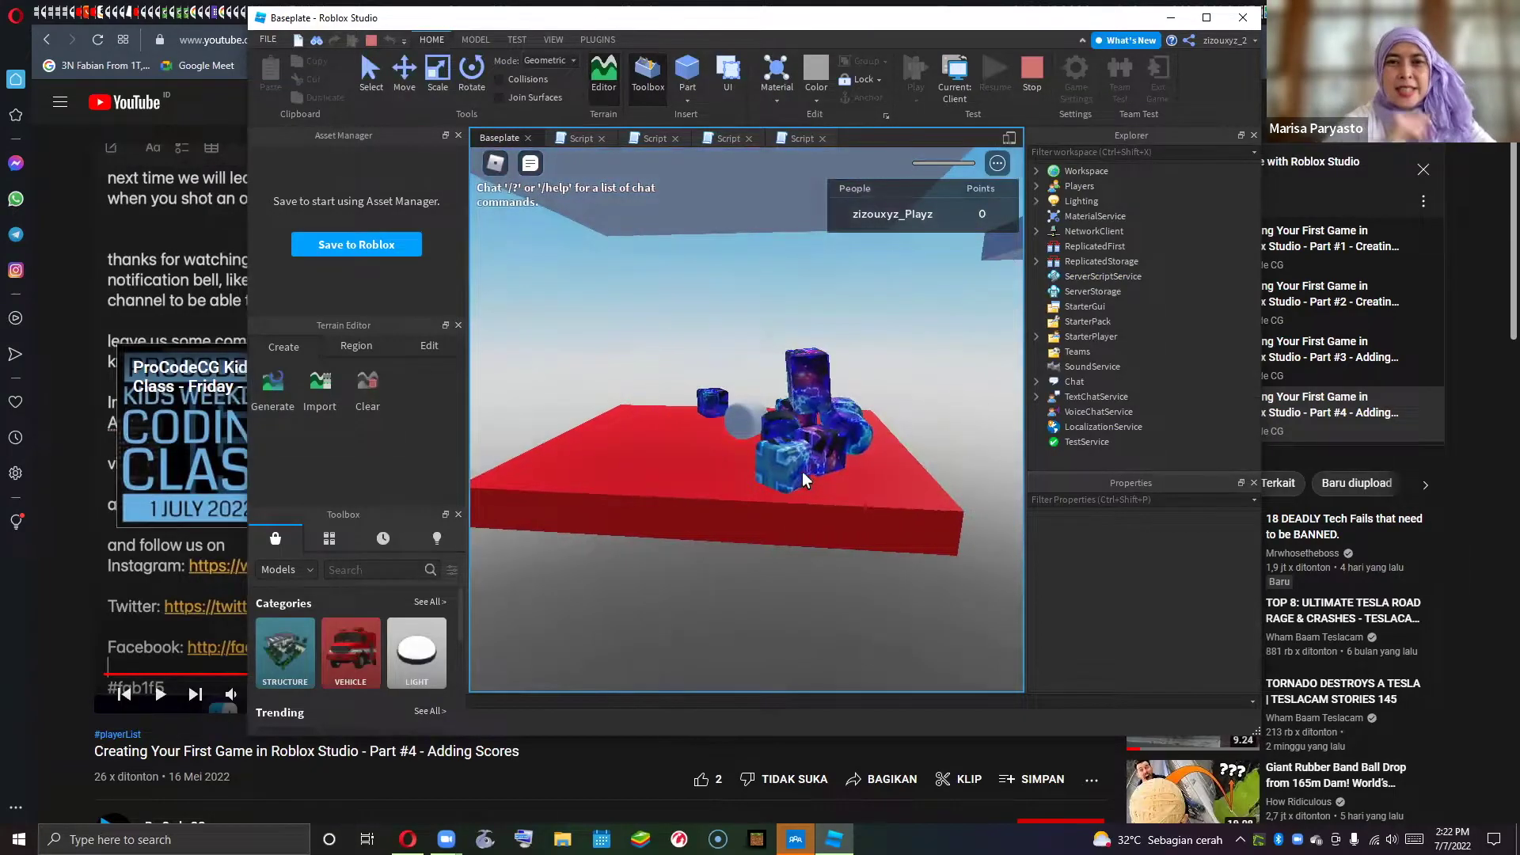
right_click_drag(802, 473, 801, 471)
key("w")
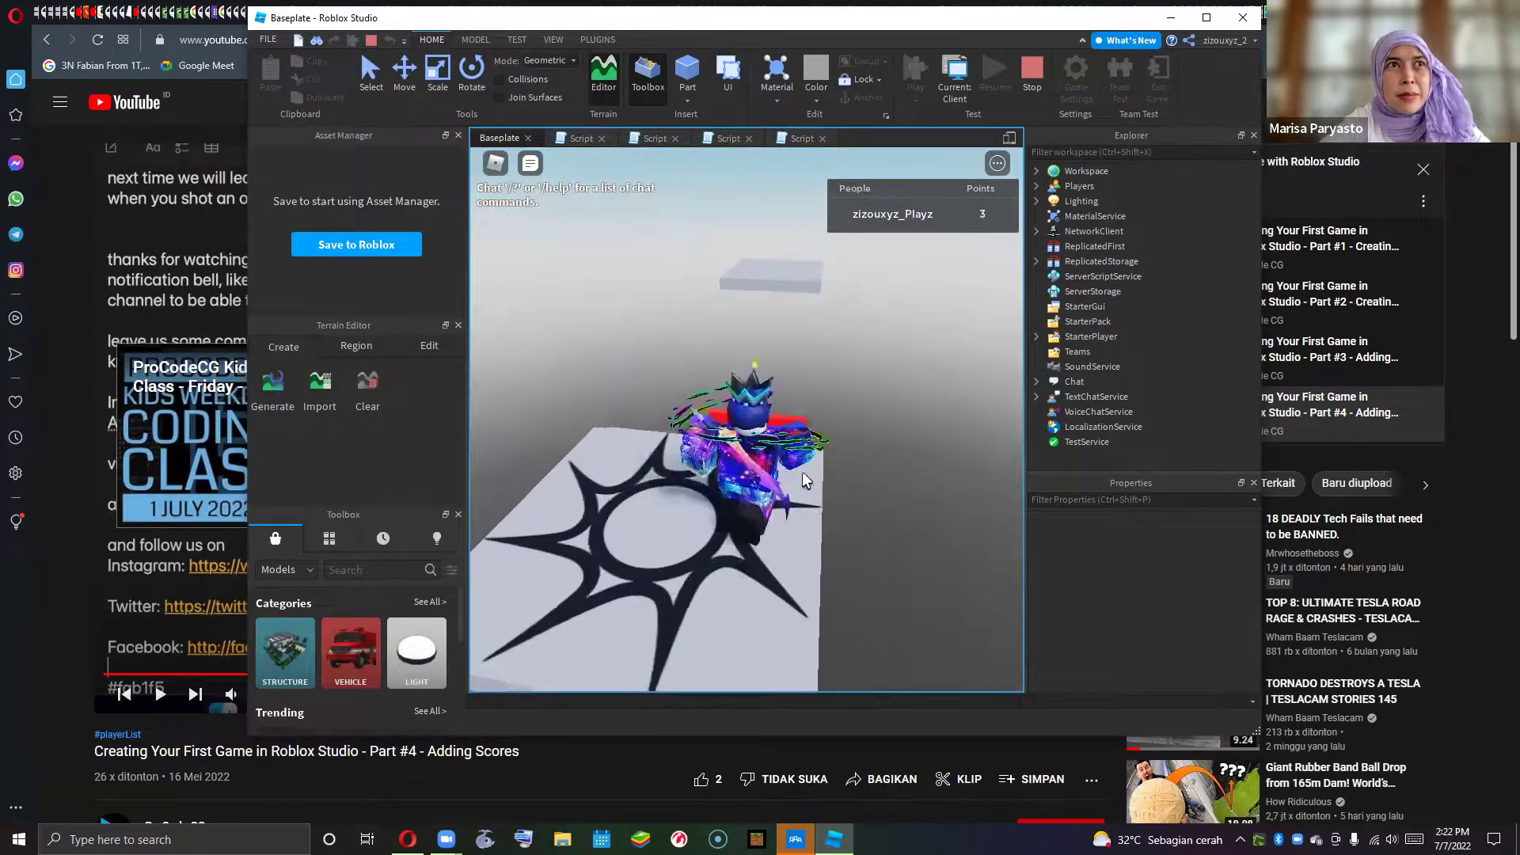
- Run and jump the character from the spawn toward the floating white platforms to test the scoring over another life
right_click_drag(851, 407, 852, 409)
key("w")
key("space")
key("w")
key("space")
key("space")
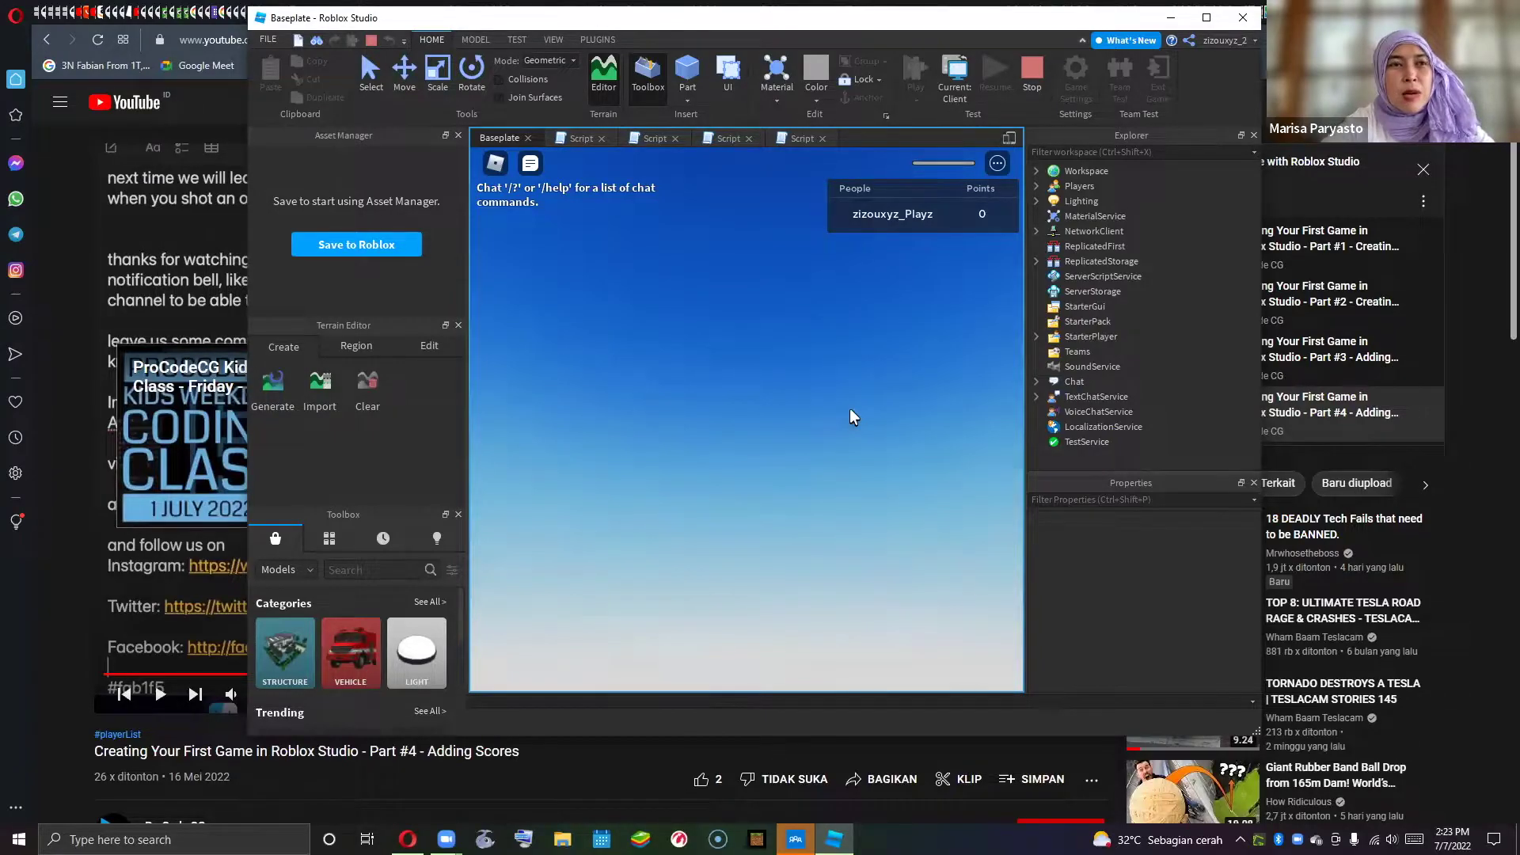
key("w")
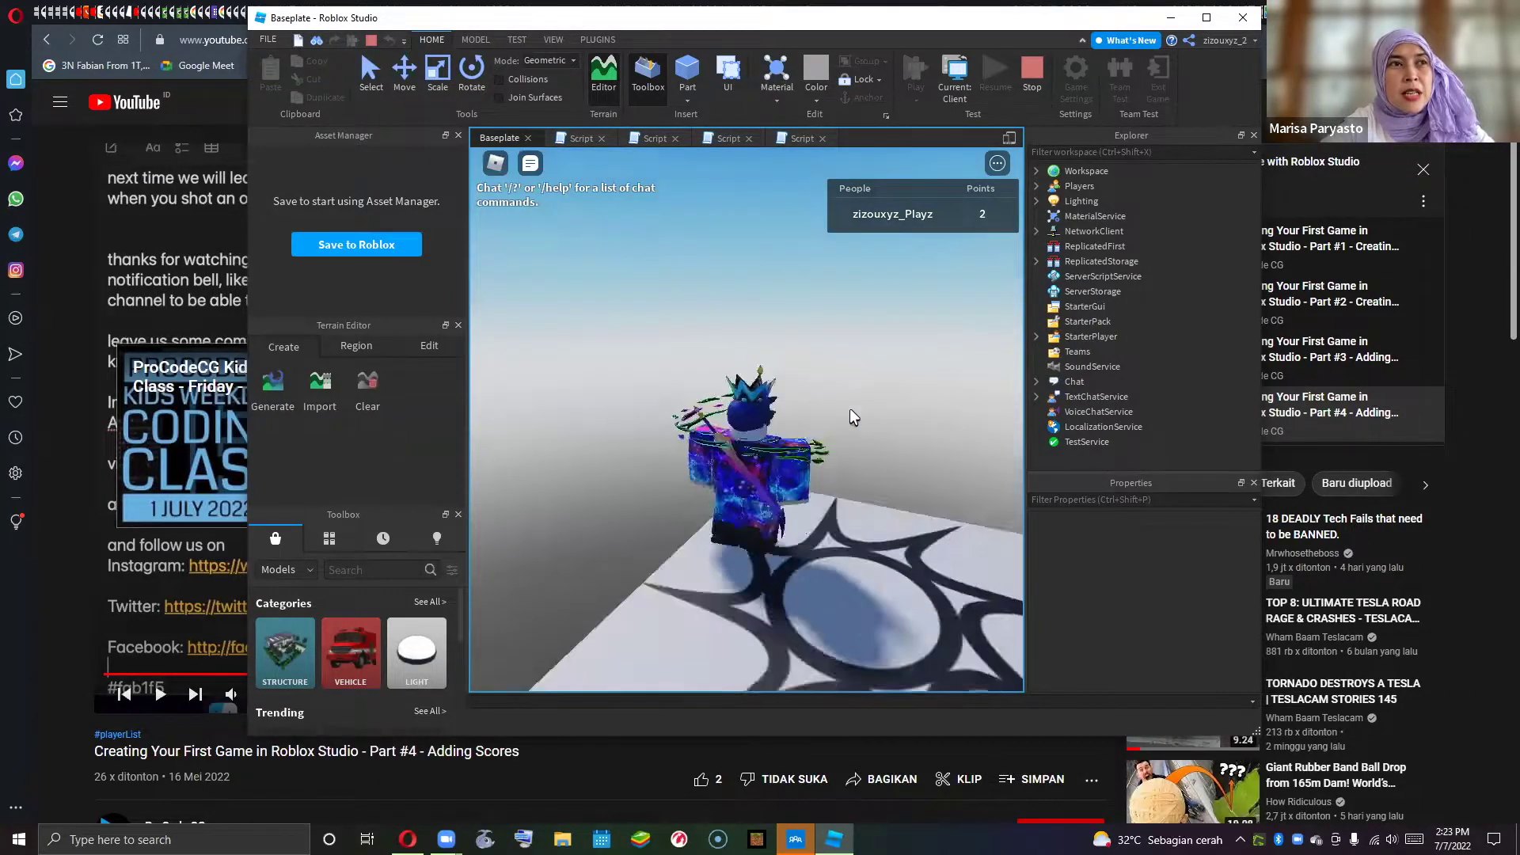
- Make one more jumping run from the spawn, turn the camera to check the points, and stop the playtest
right_click_drag(849, 407, 848, 407)
key("space")
key("w")
key("space")
key("w")
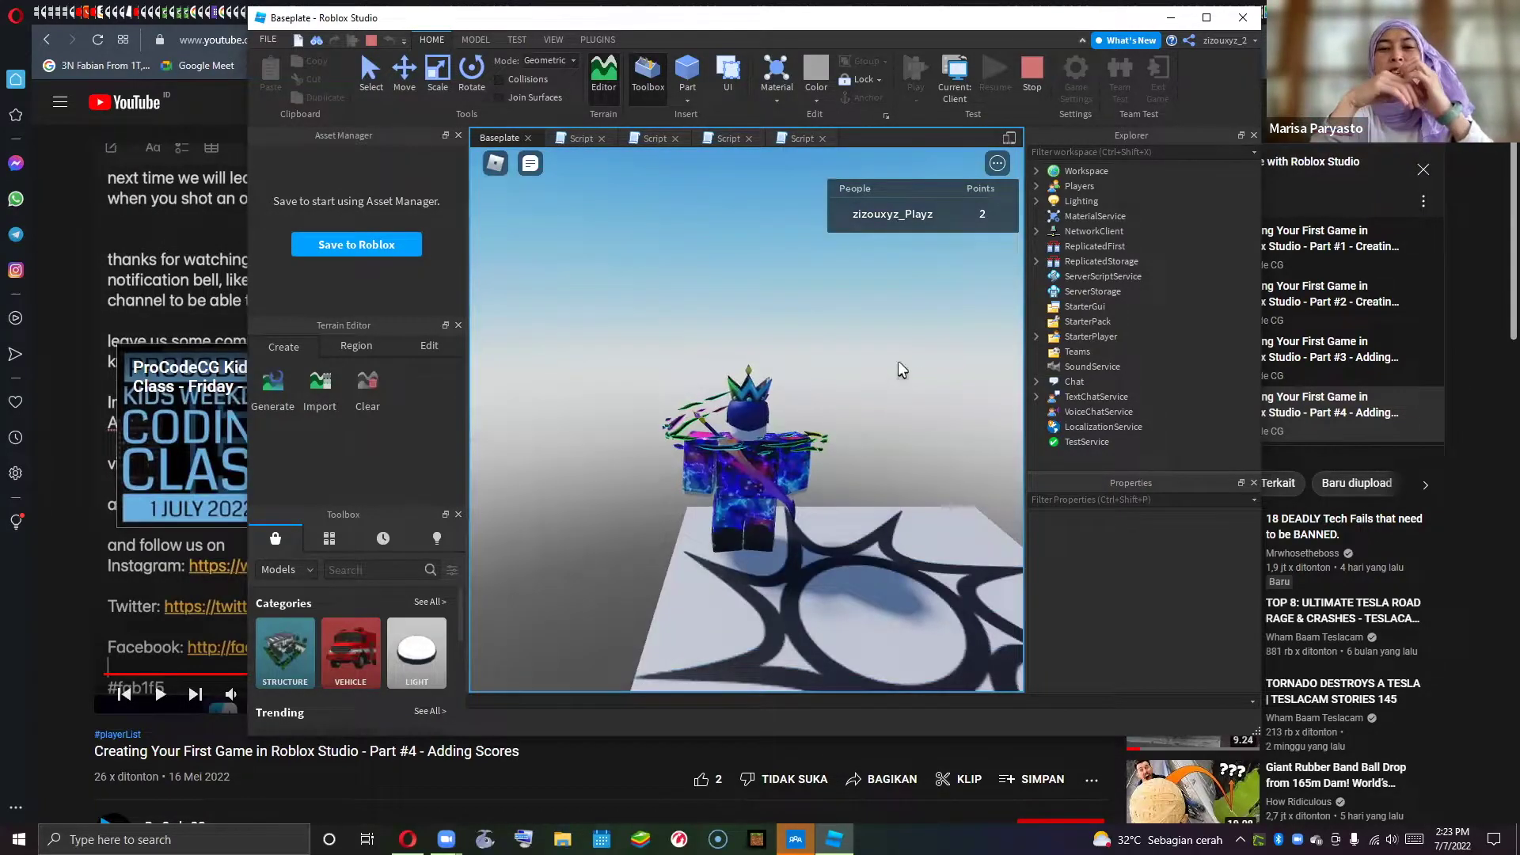
right_click_drag(897, 361, 897, 362)
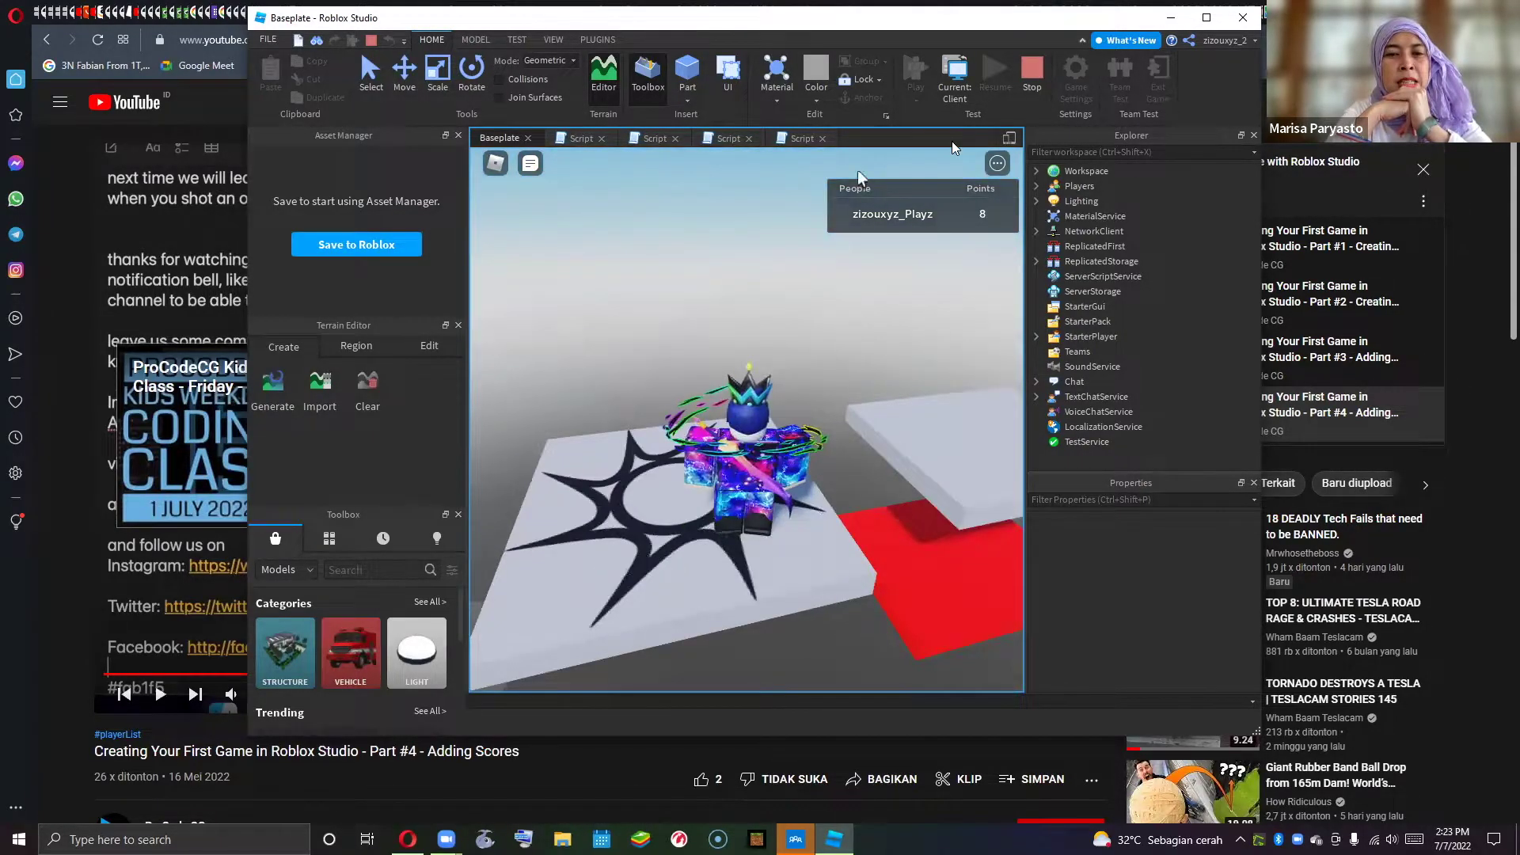
left_click(1038, 74)
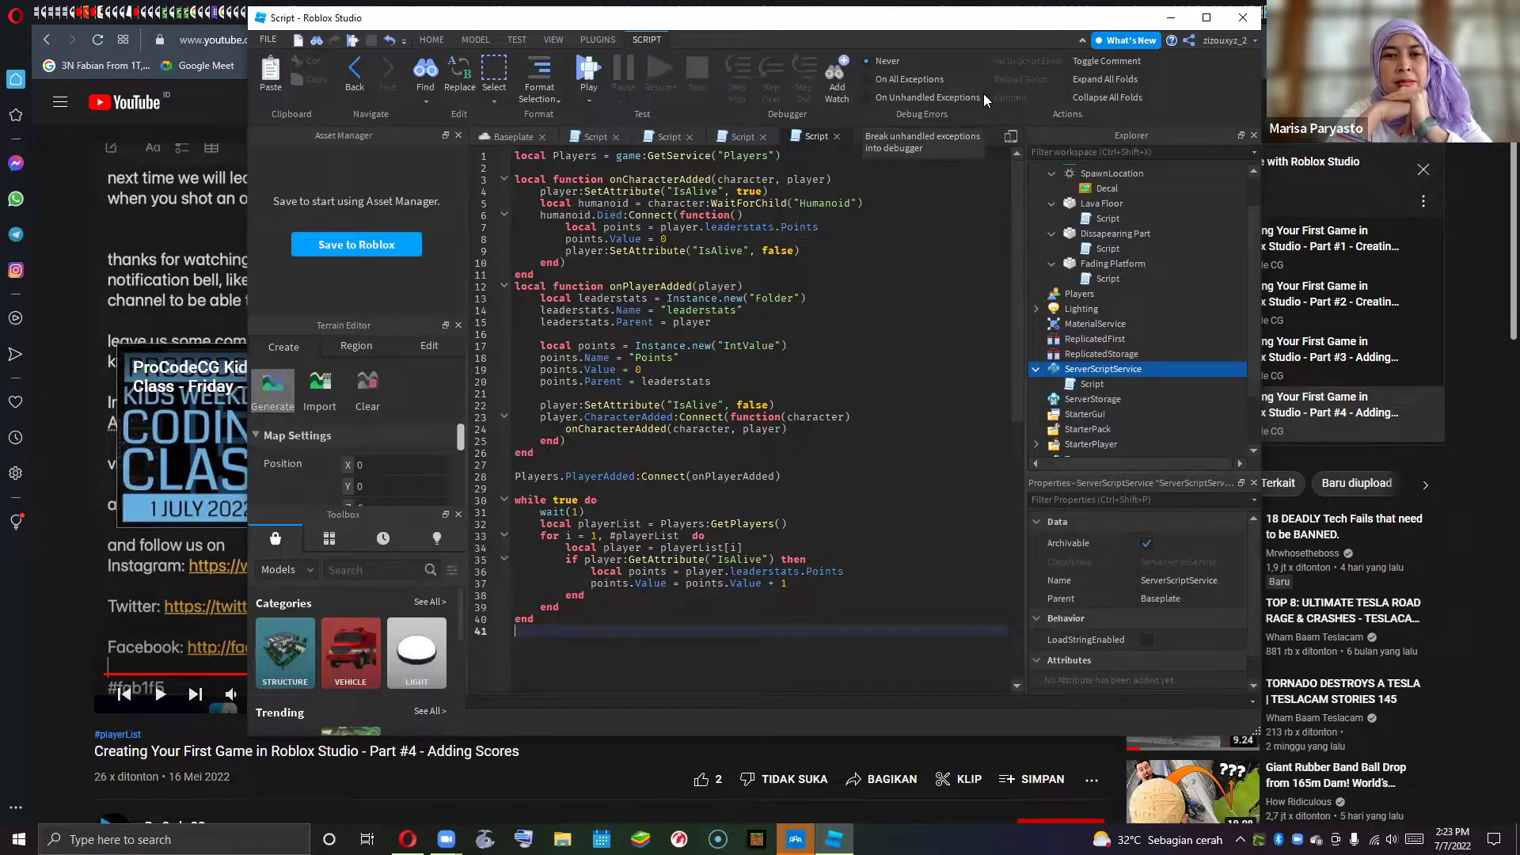
- Return to the Baseplate 3D view and examine the layout of the spawn, lava floor and platforms from several angles
left_click(484, 138)
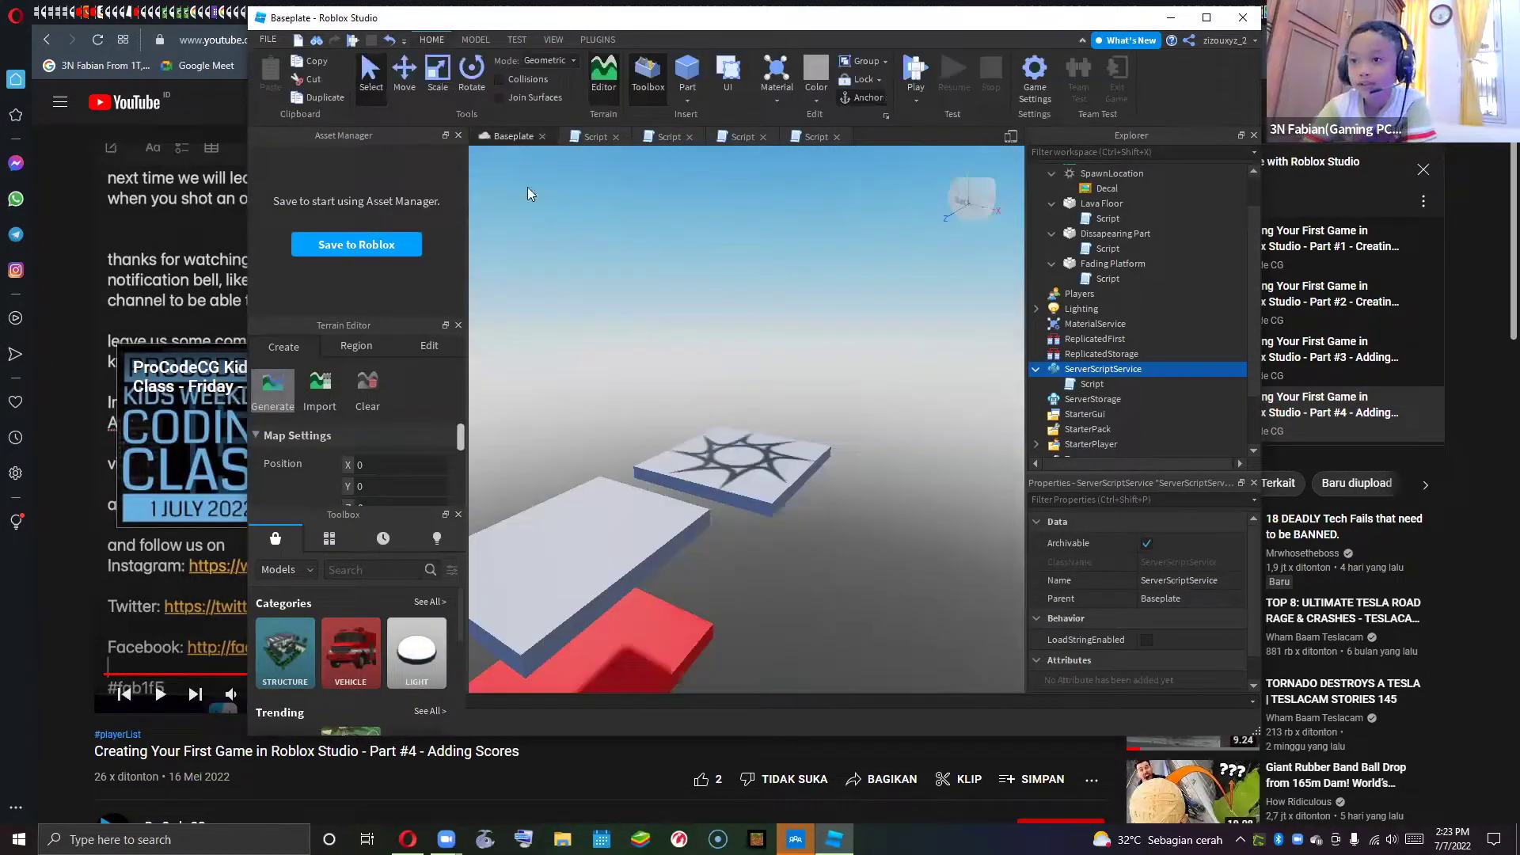
right_click_drag(852, 435, 814, 442)
scroll(852, 435, "down", 2)
scroll(852, 435, "up", 2)
scroll(852, 436, "down", 2)
scroll(785, 467, "down", 3)
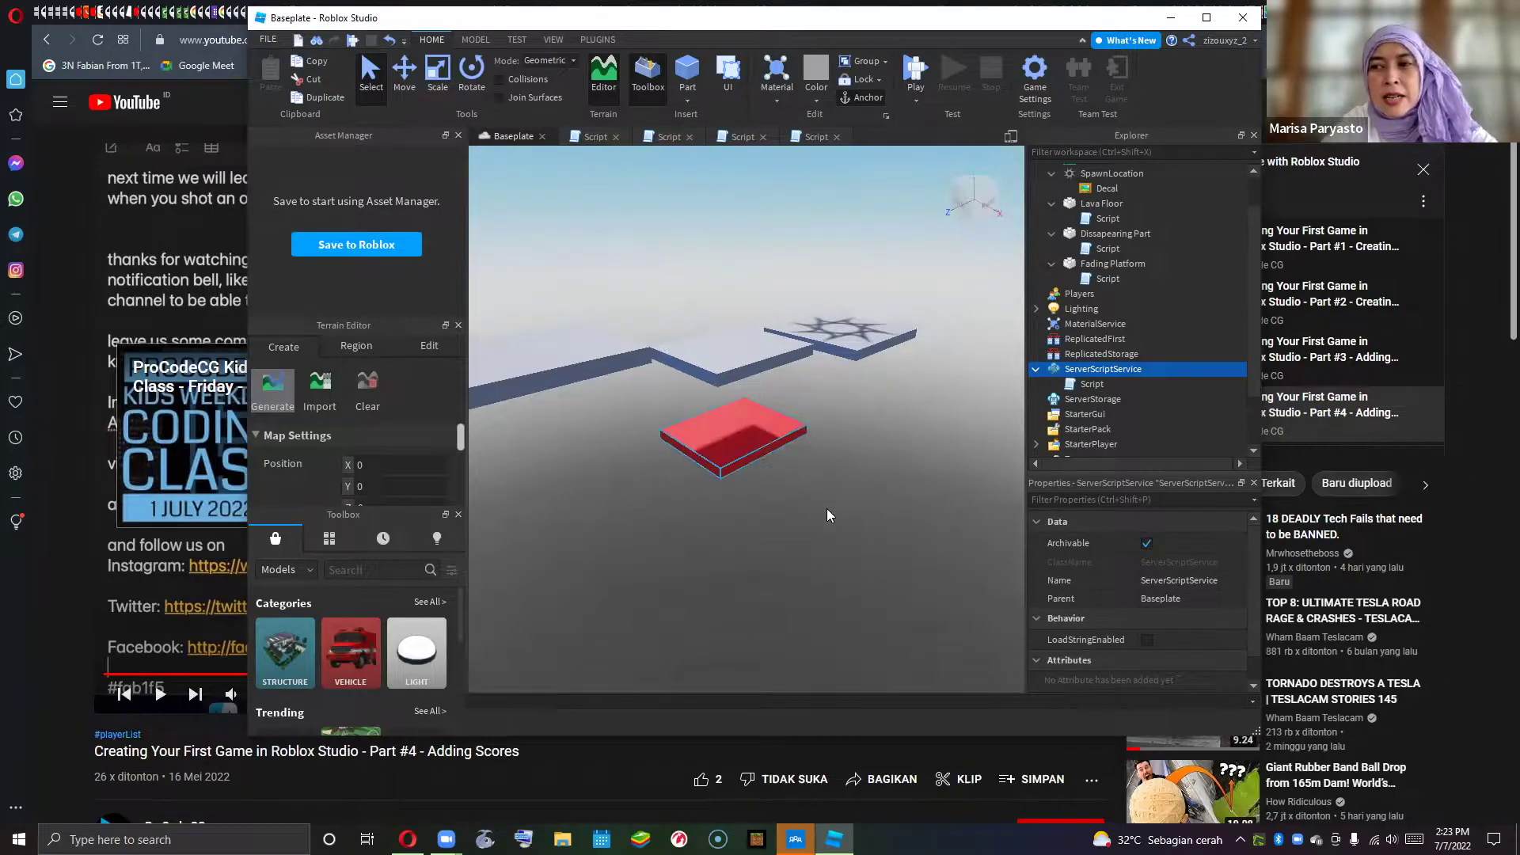
scroll(859, 500, "down", 2)
right_click_drag(860, 500, 858, 501)
scroll(861, 502, "up", 5)
scroll(1015, 372, "up", 1)
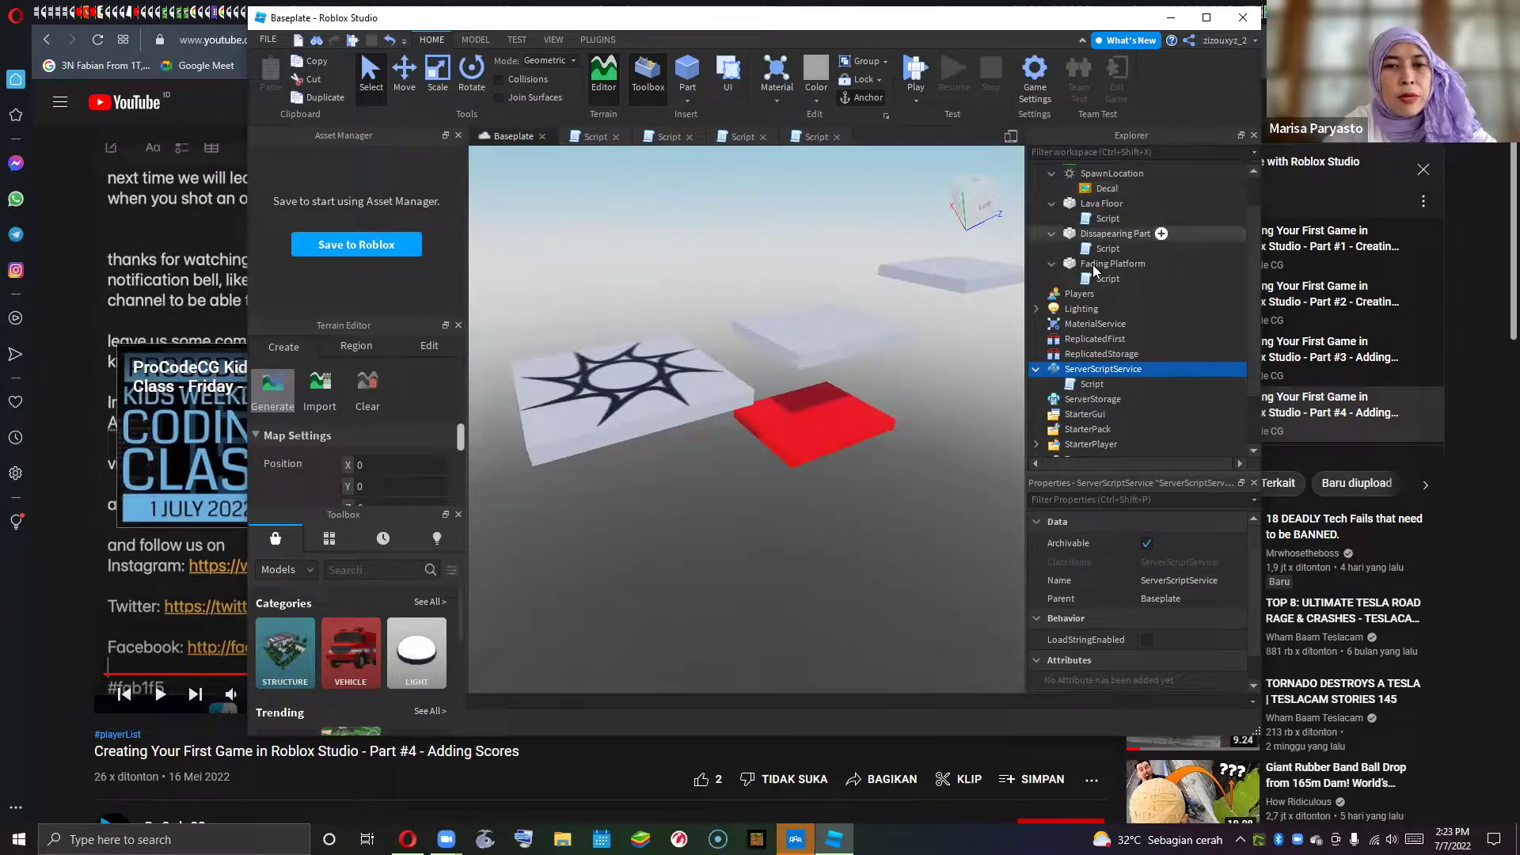
scroll(1115, 261, "up", 1)
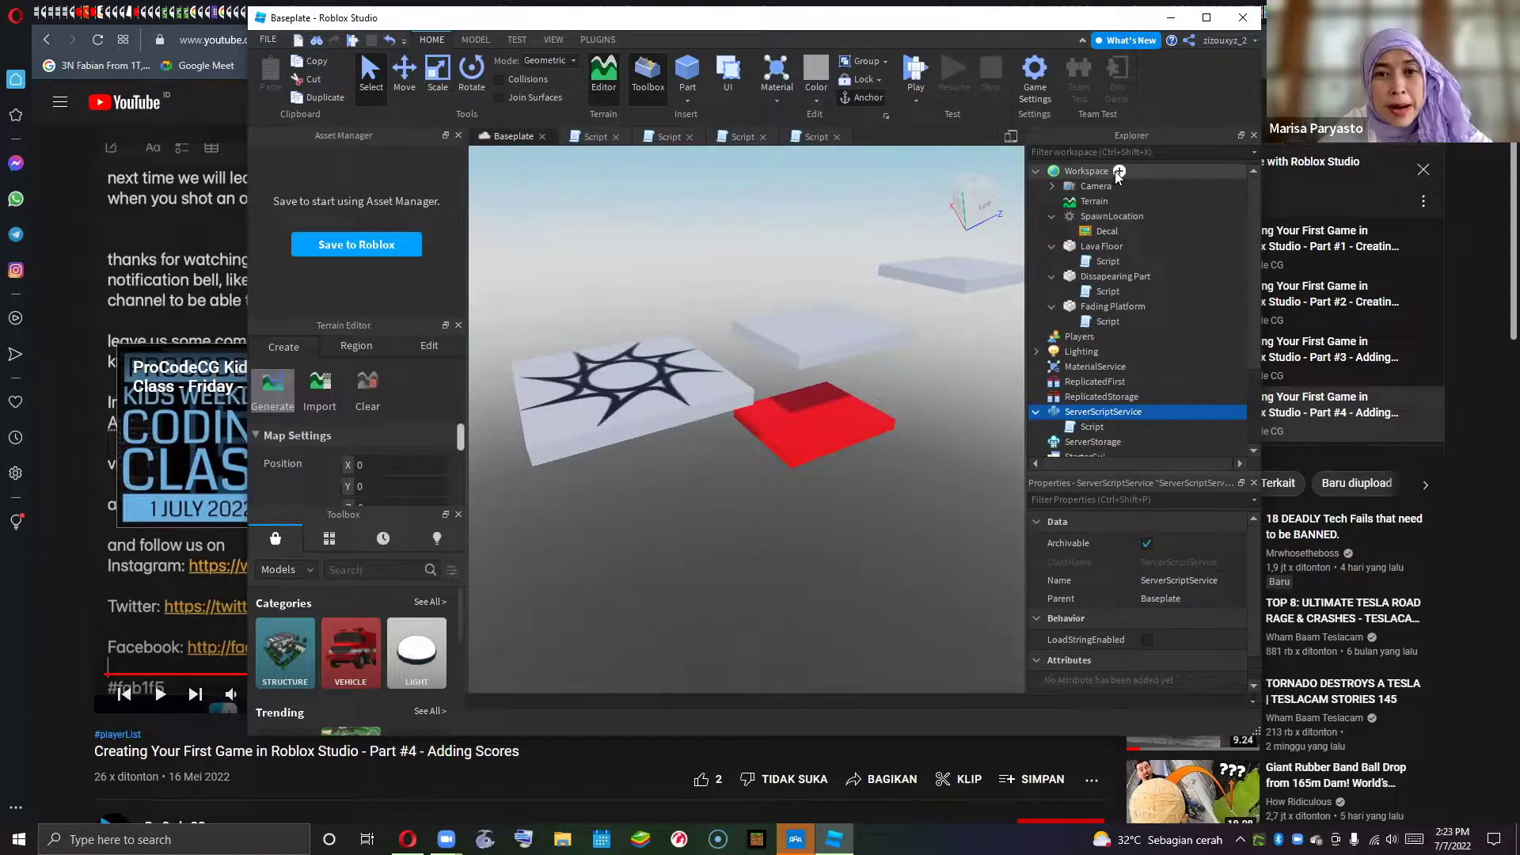
- Insert a new part into the Workspace and move it against the spawn platform's edge beside the lava floor
left_click(1118, 171)
left_click(1086, 244)
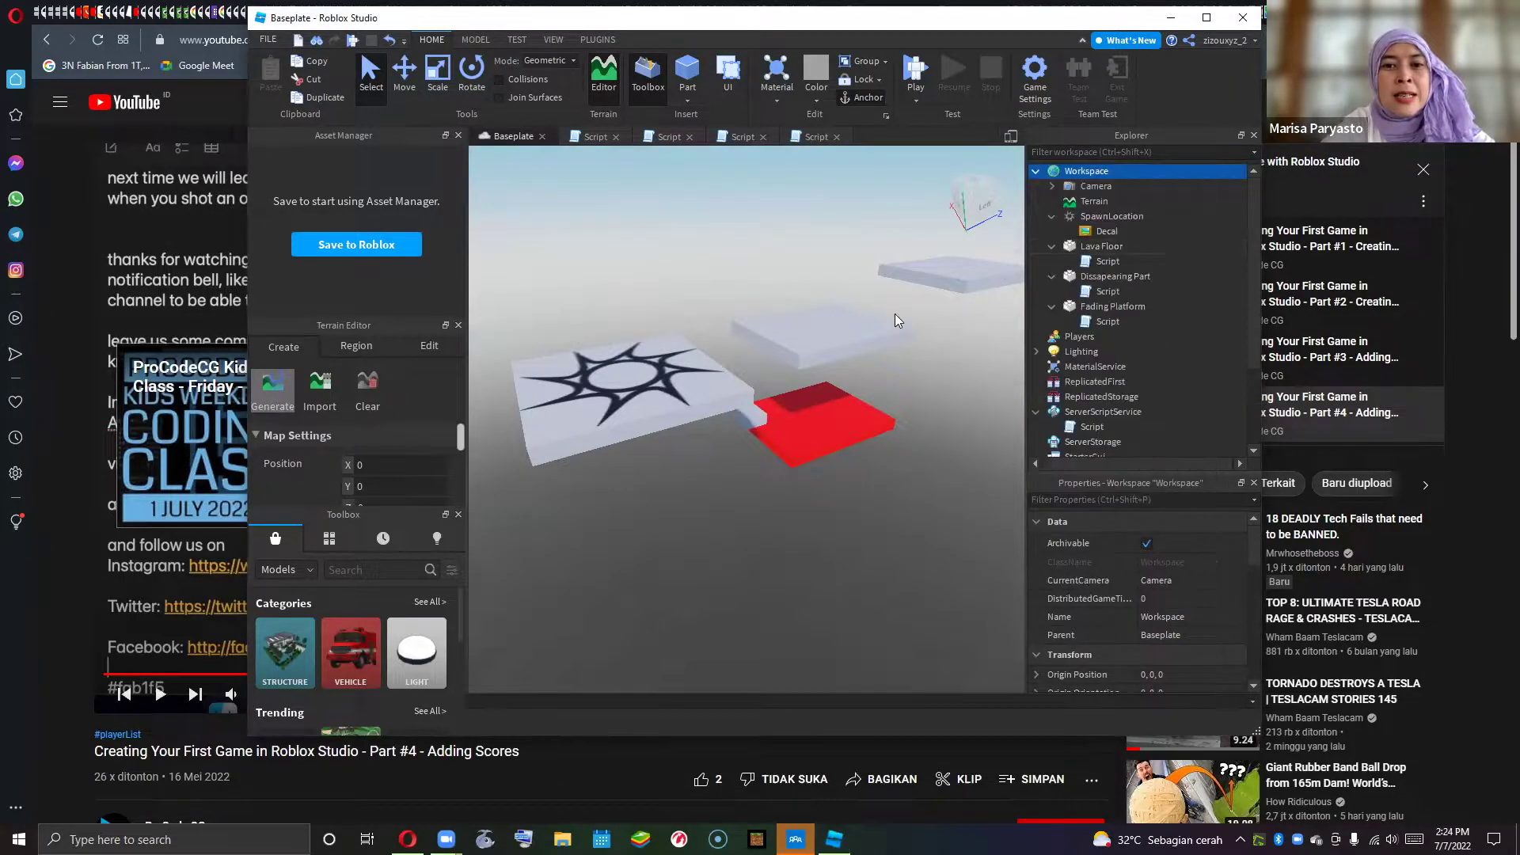
left_click_drag(748, 420, 744, 405)
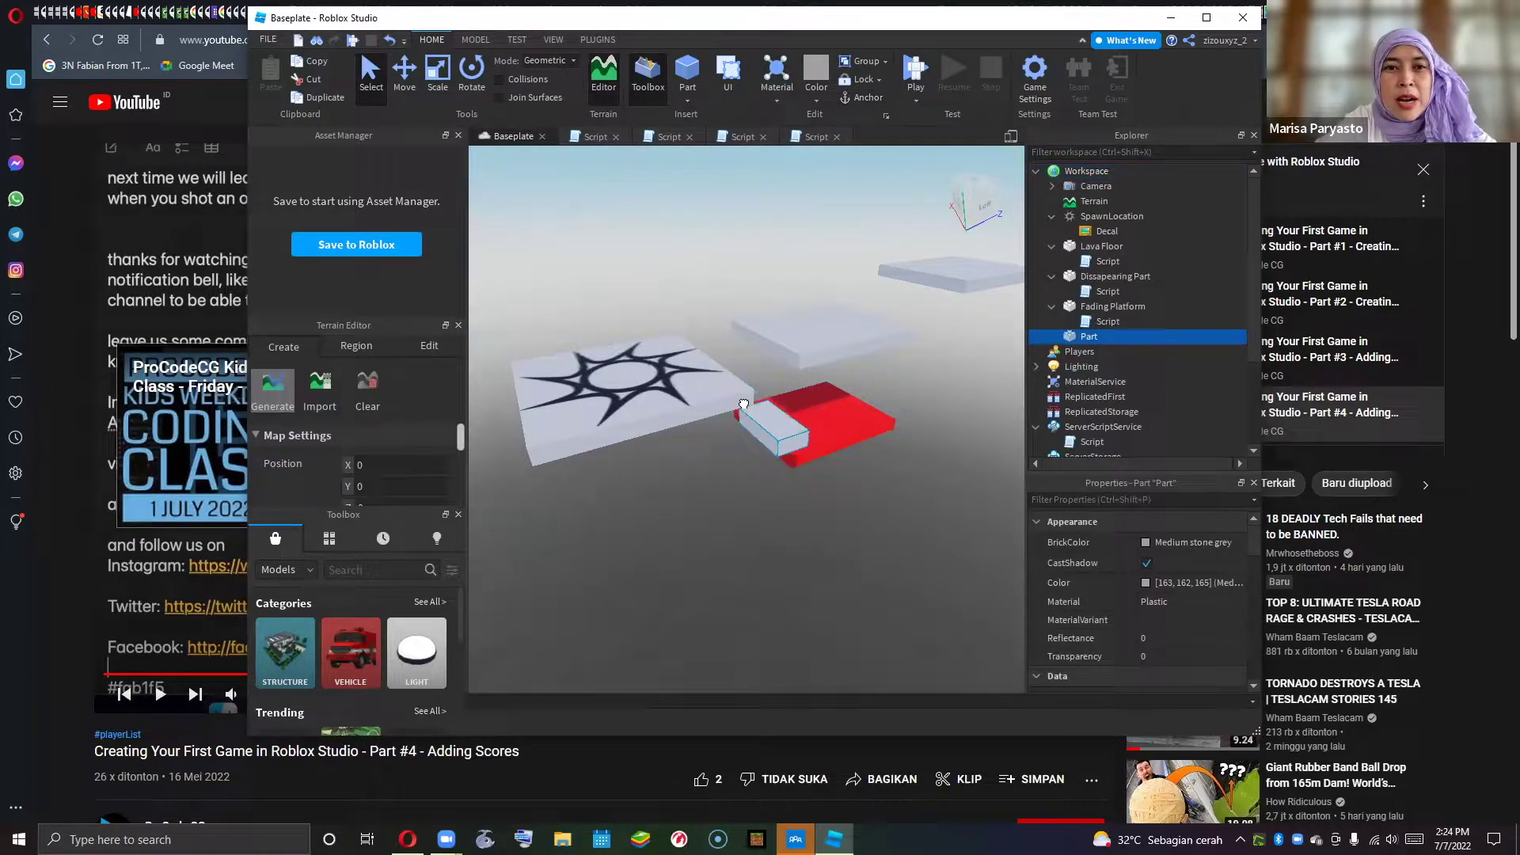
right_click_drag(800, 545, 524, 264)
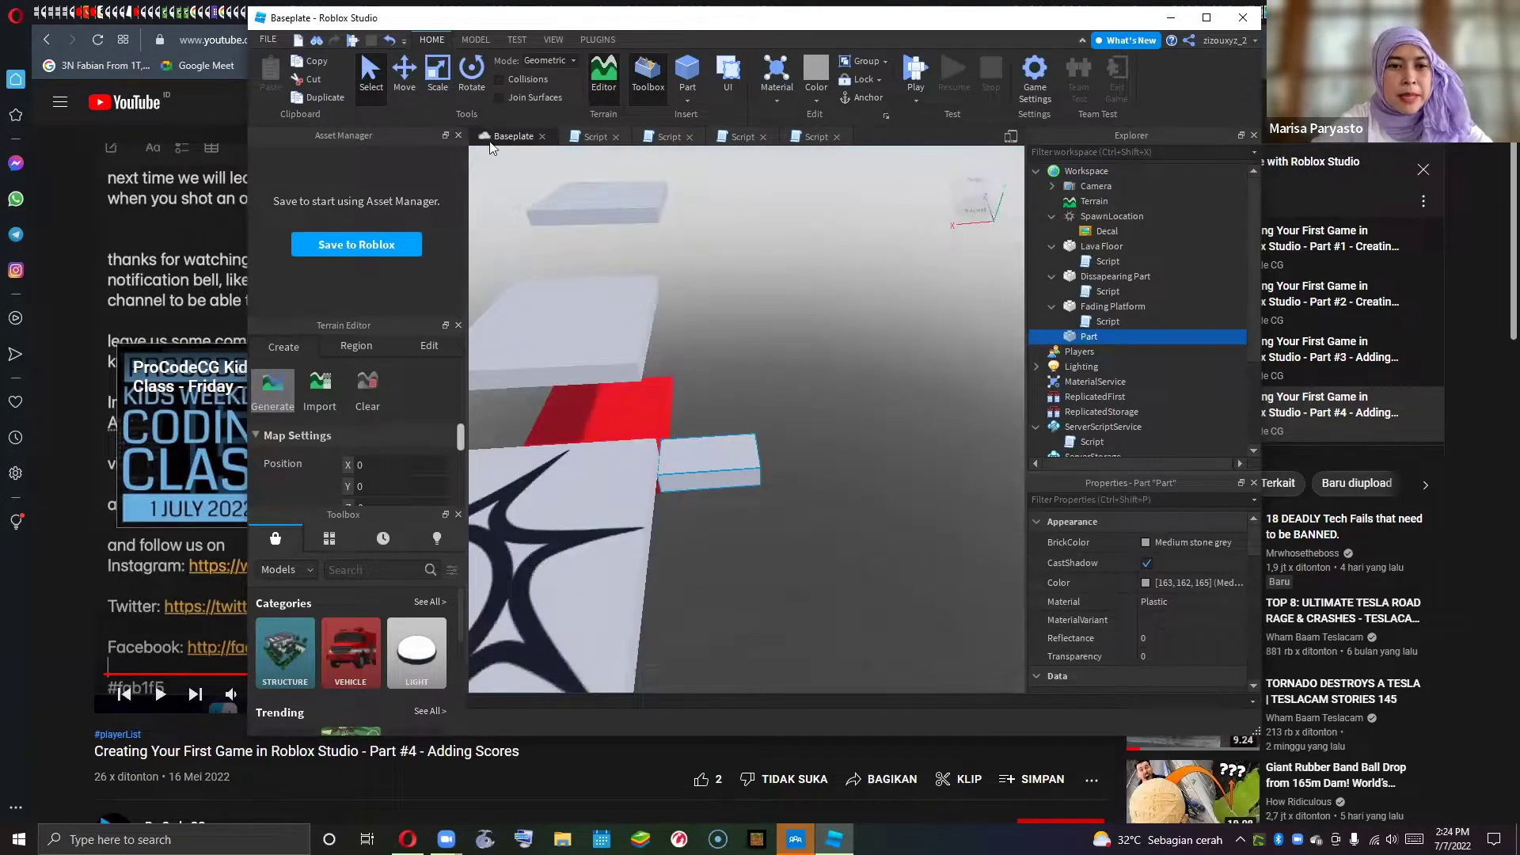
key("ctrl+2")
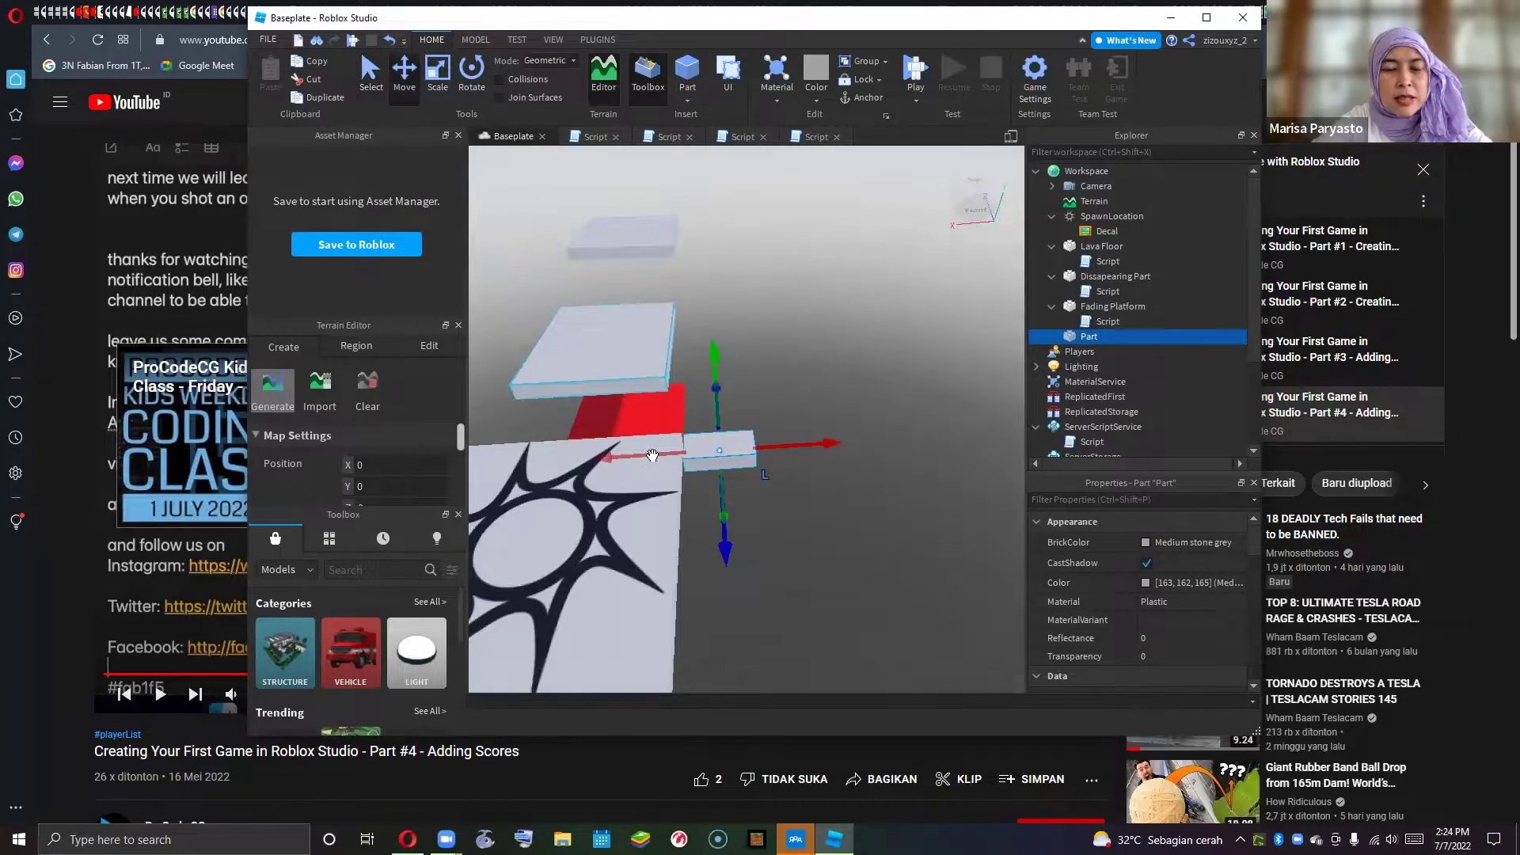
left_click_drag(650, 454, 640, 453)
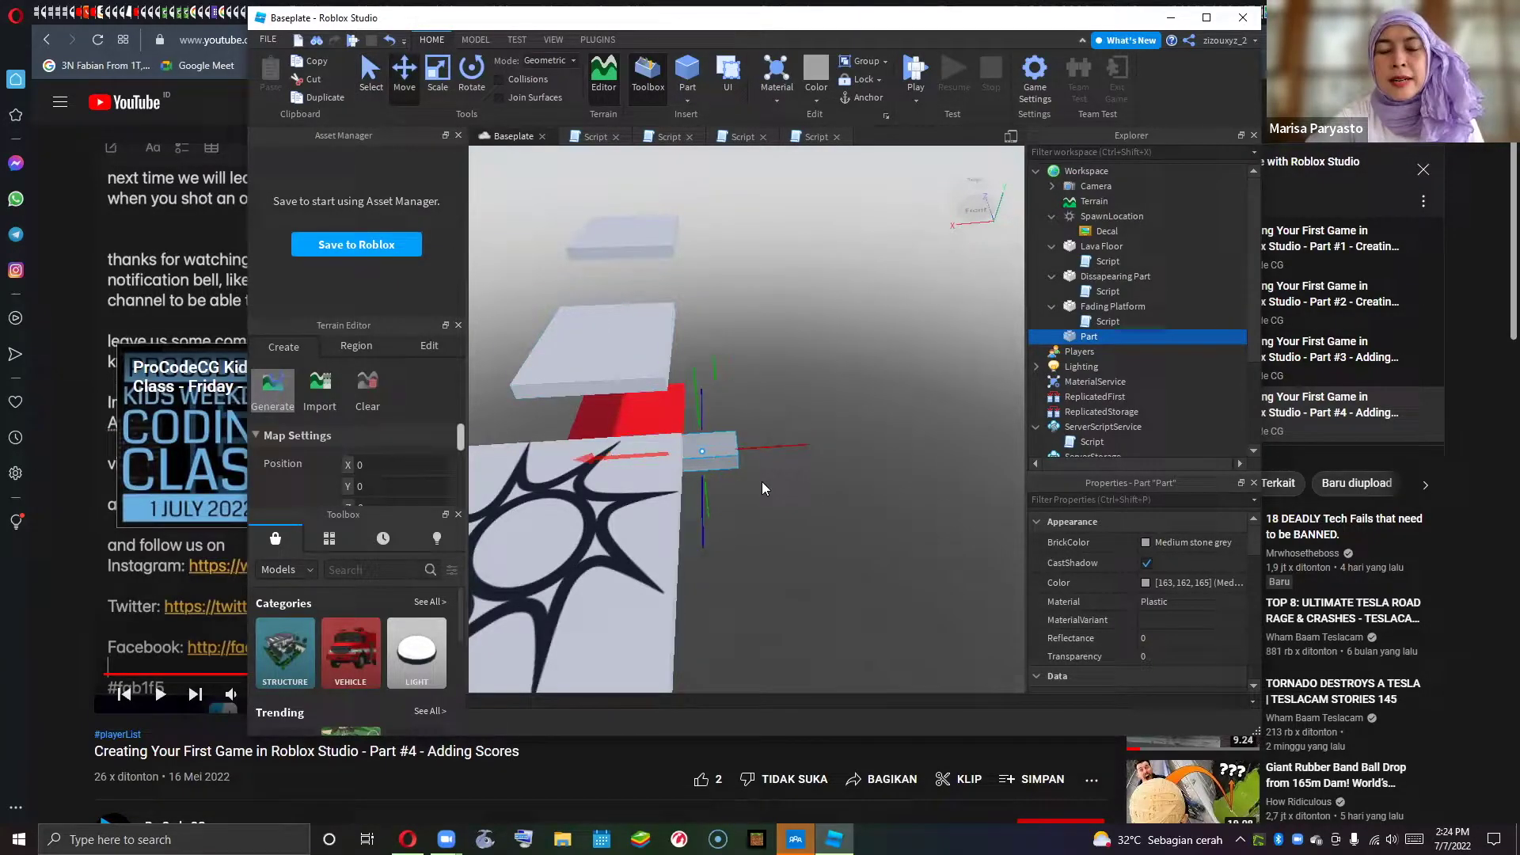
right_click_drag(809, 488, 573, 183)
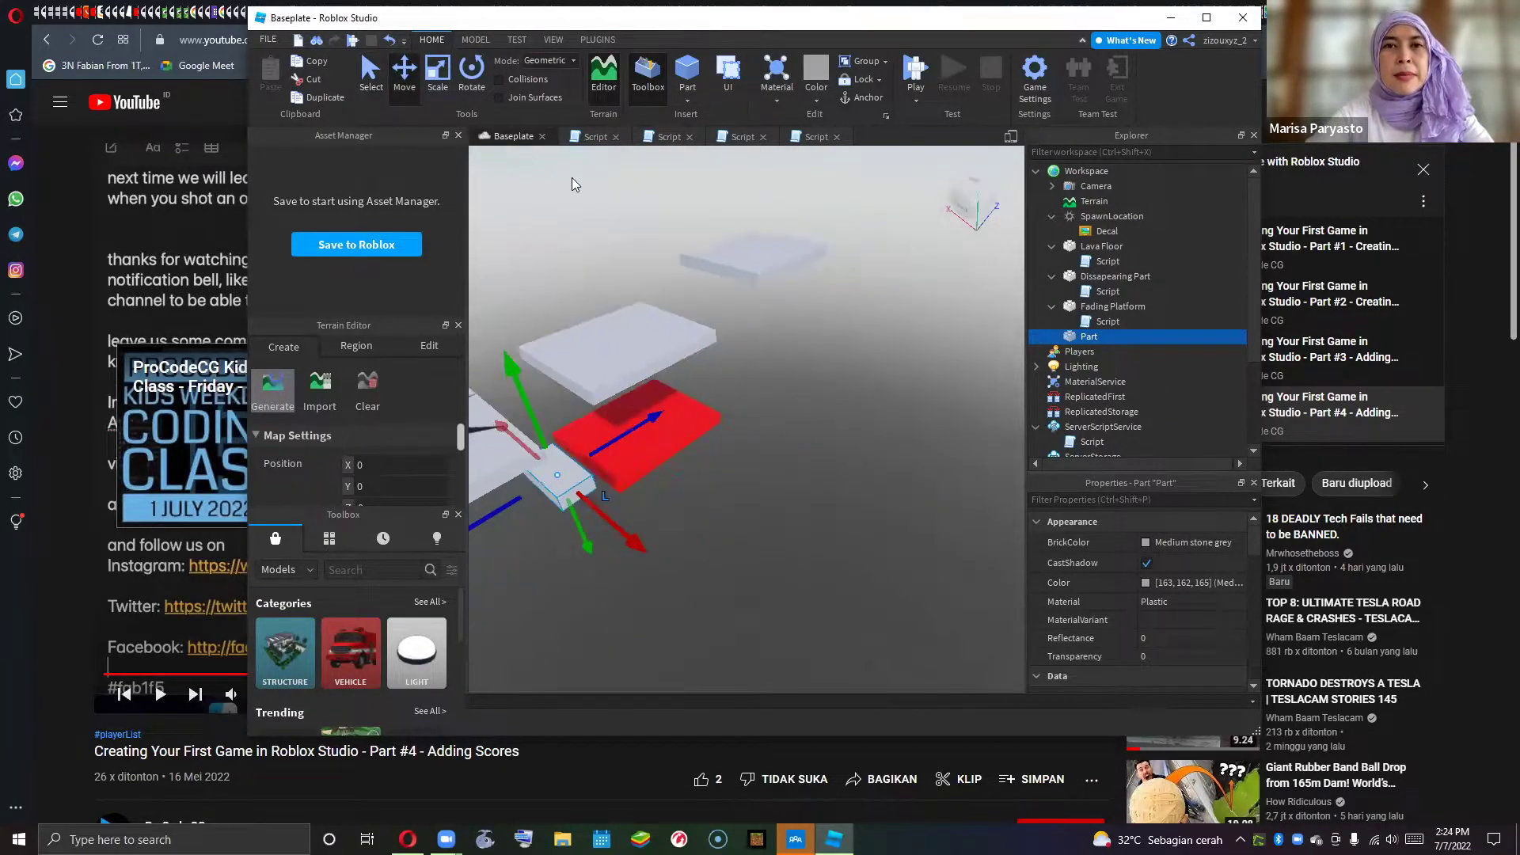
- Scale the new part outward into a long narrow walkway extending away from the spawn platform
left_click(431, 70)
left_click_drag(808, 513, 871, 442)
right_click_drag(870, 441, 878, 572)
scroll(878, 571, "down", 1)
left_click(879, 572)
scroll(876, 573, "up", 1)
key("d")
key("a")
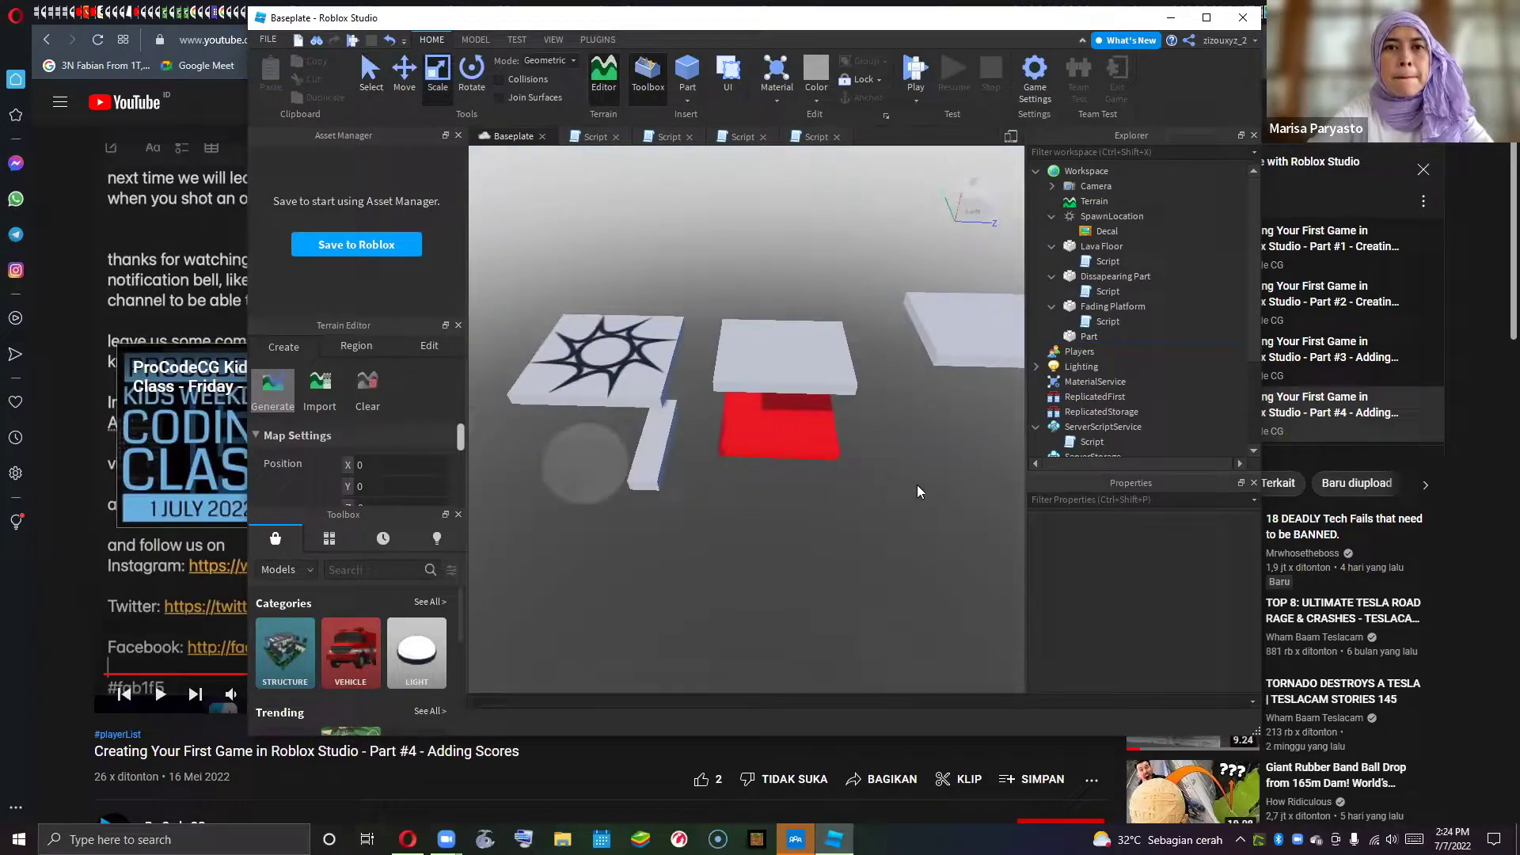
- Insert a second part into the Workspace and place it against the outer end of the first walkway
mouse_move(1102, 309)
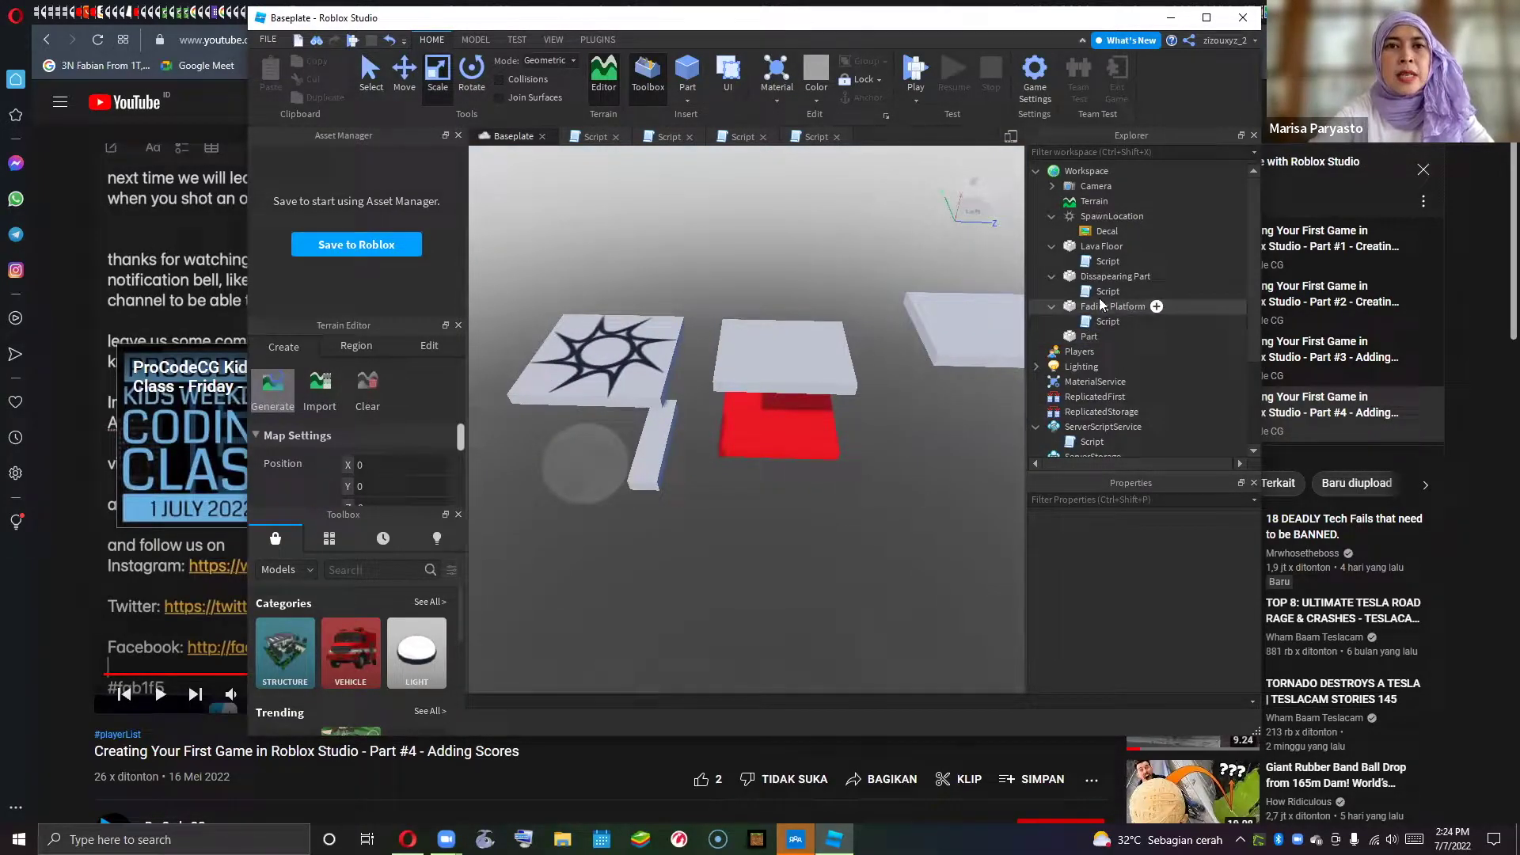
left_click(1118, 171)
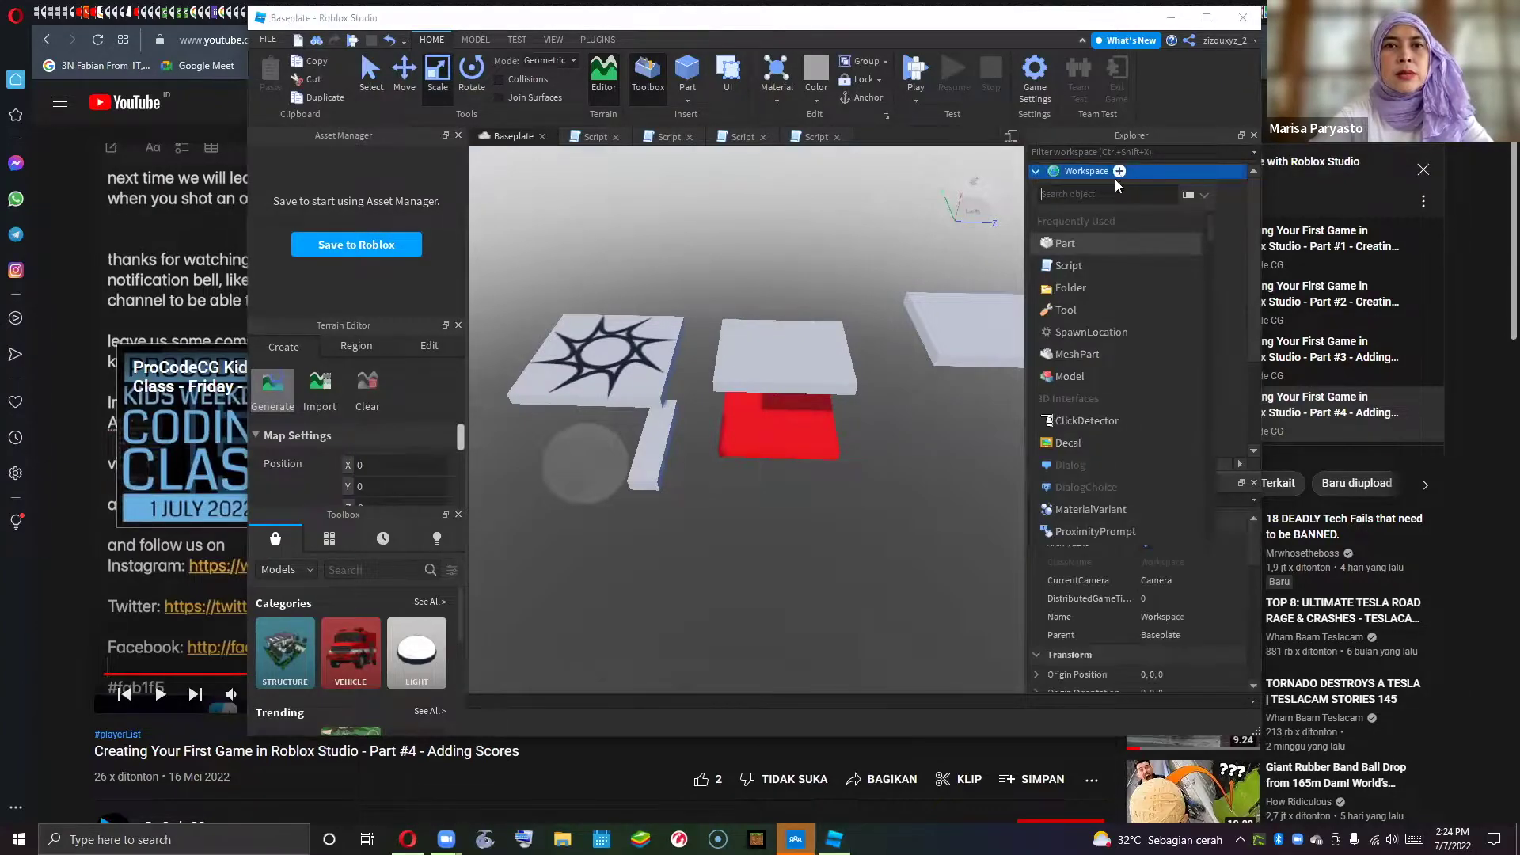
left_click(1064, 243)
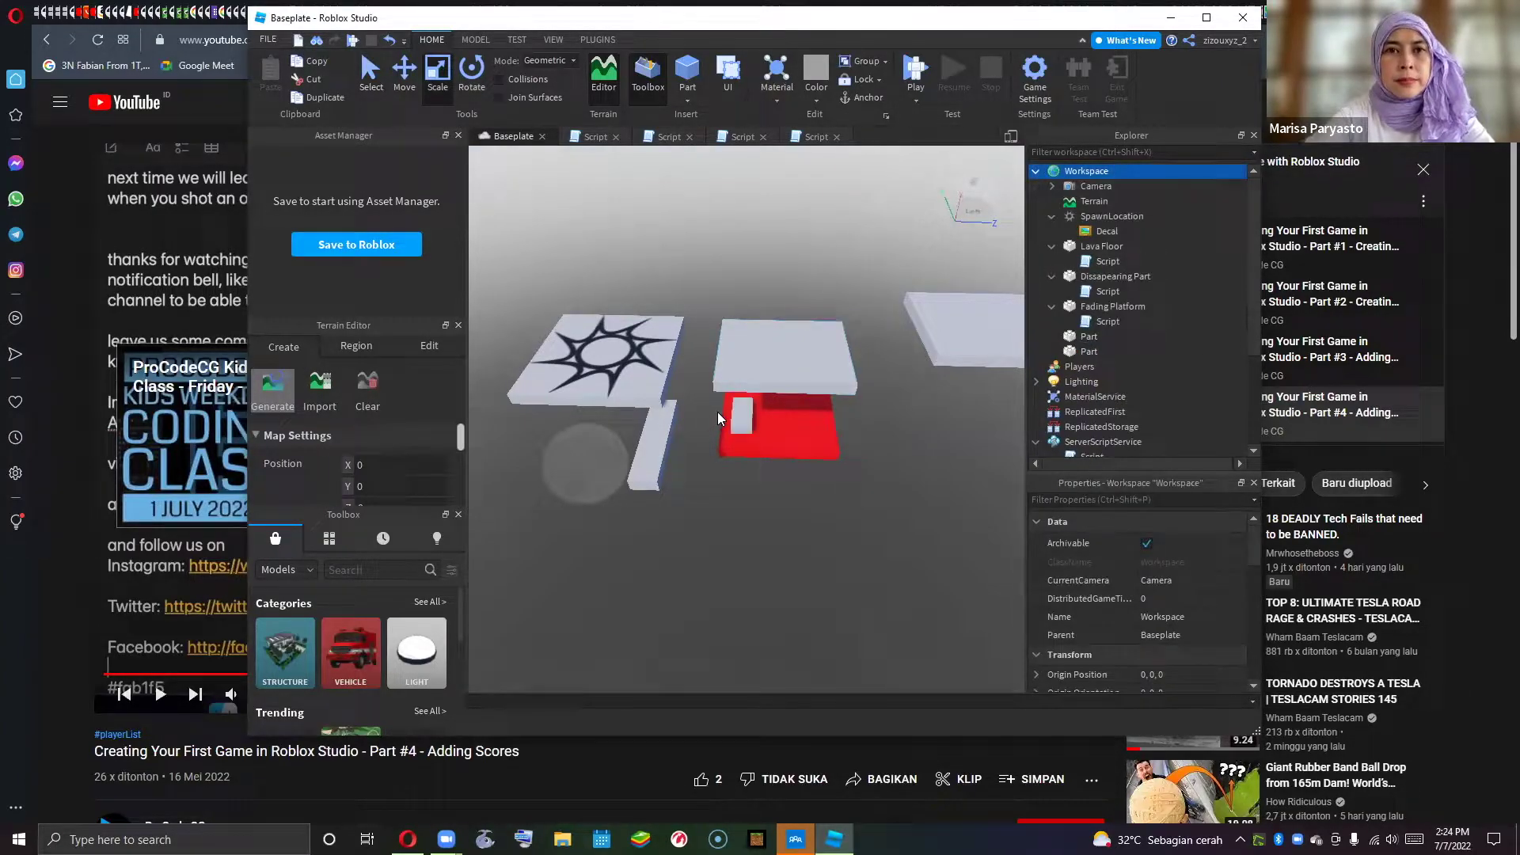
mouse_move(688, 464)
left_mouse_down()
mouse_move(659, 478)
mouse_move(681, 445)
mouse_move(677, 461)
left_mouse_up()
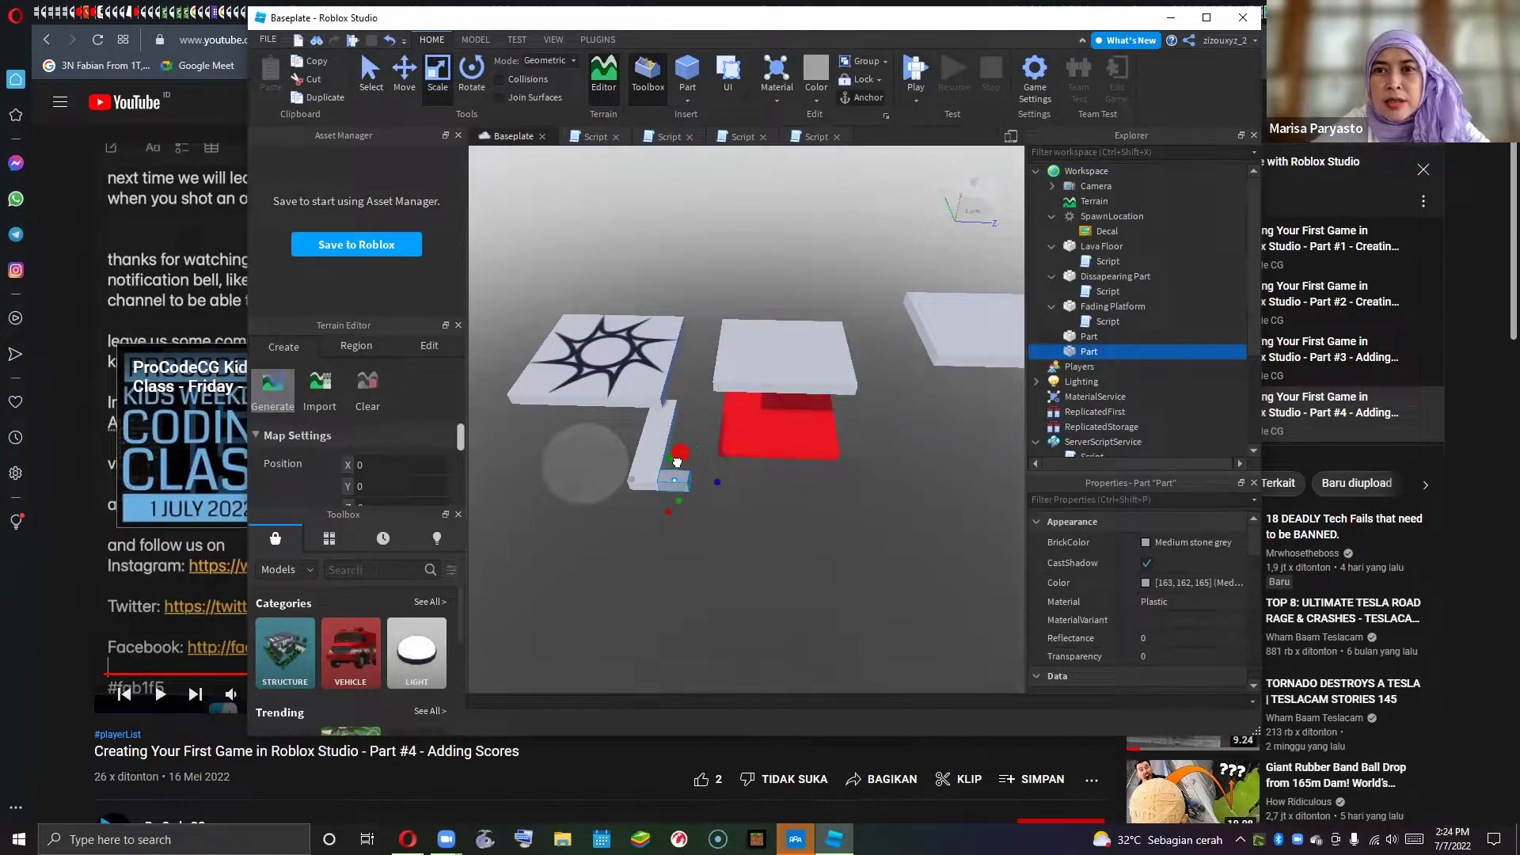
- Scale the second part into a long walkway running past the lava floor, parallel to the row of platforms
left_click_drag(691, 464, 1005, 486)
key("d")
scroll(820, 483, "down", 1)
left_click_drag(740, 474, 788, 476)
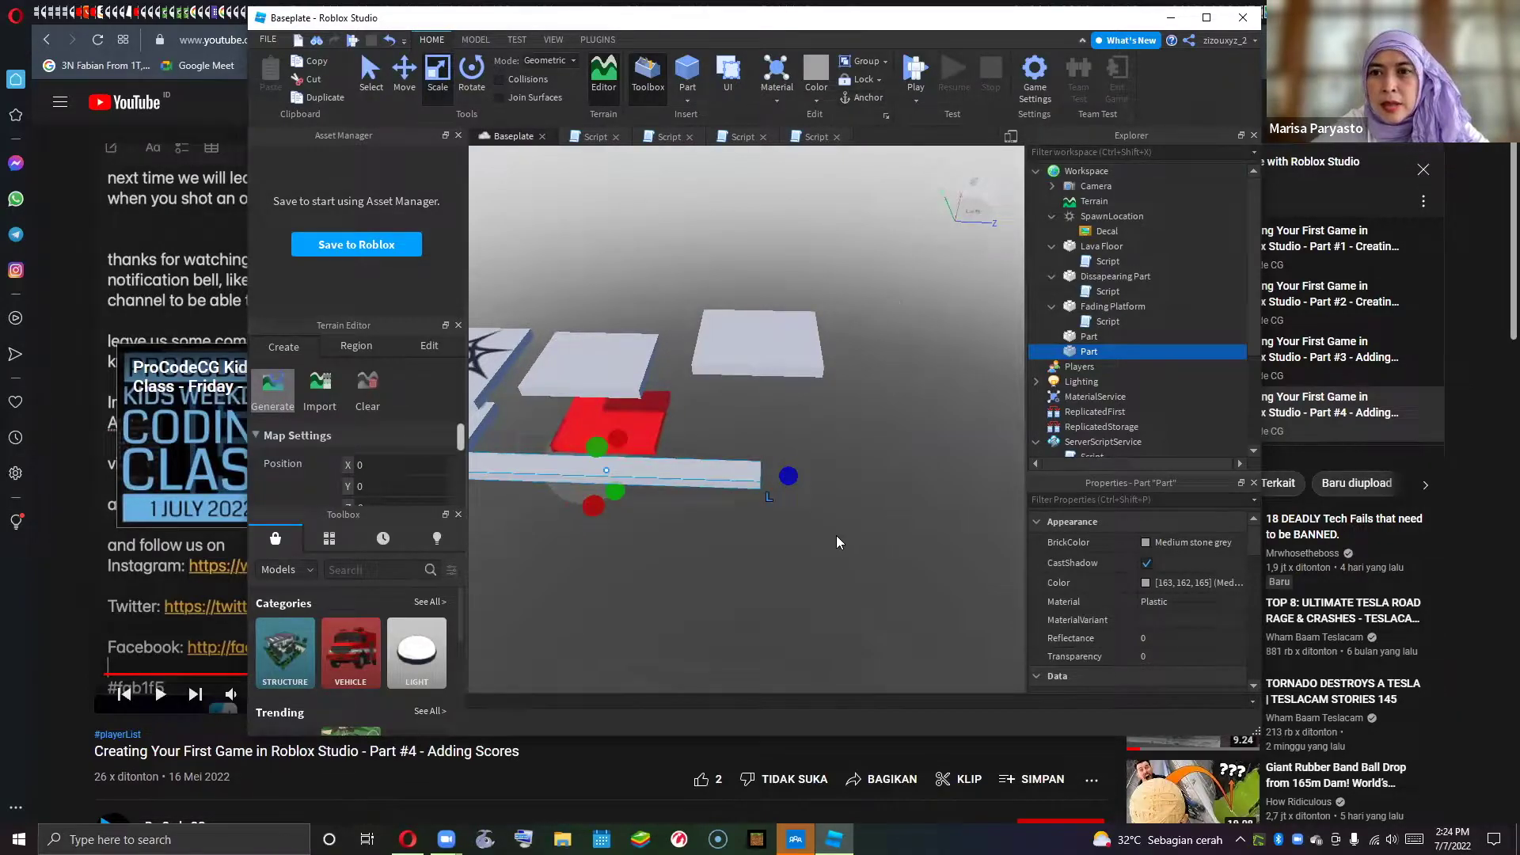
right_click_drag(833, 535, 1111, 165)
scroll(813, 520, "down", 4)
left_click(812, 519)
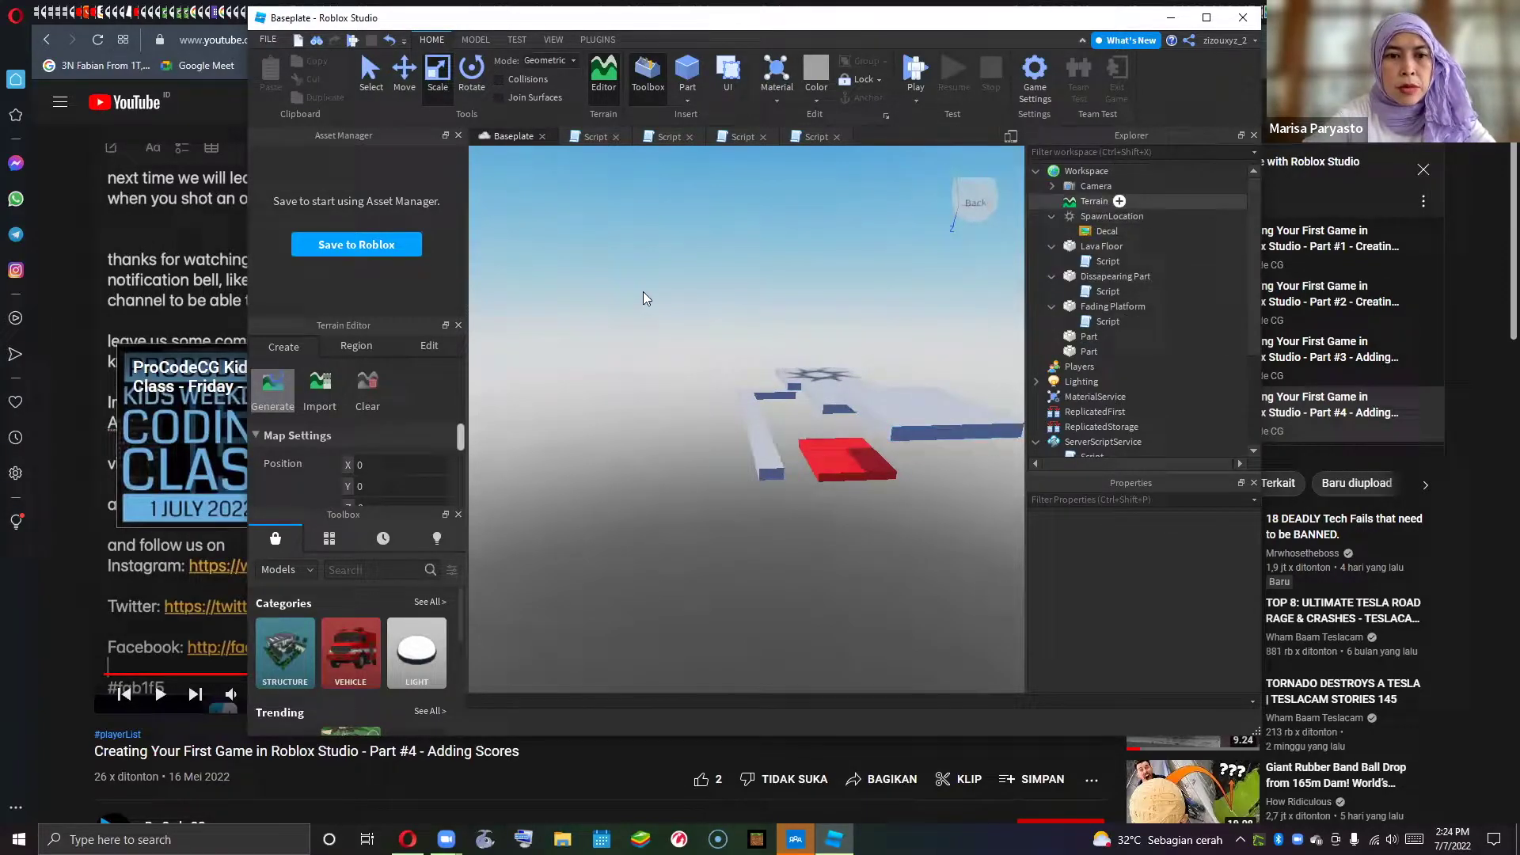
- Insert a third part into the Workspace and position it beside the far end of the second walkway, facing the lava floor
left_click(1119, 171)
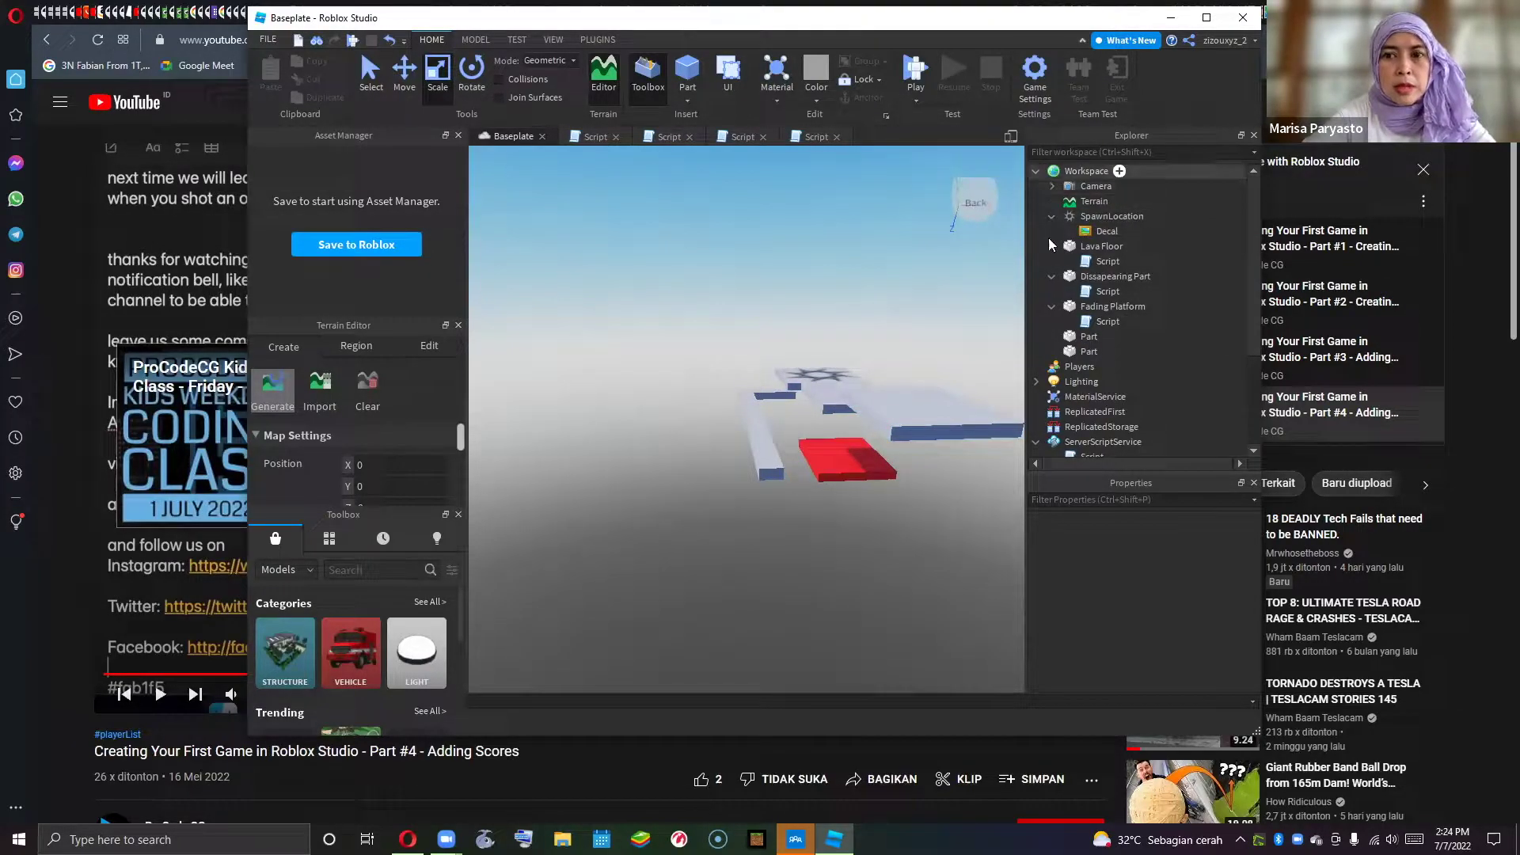
left_click(764, 434)
left_click(799, 467)
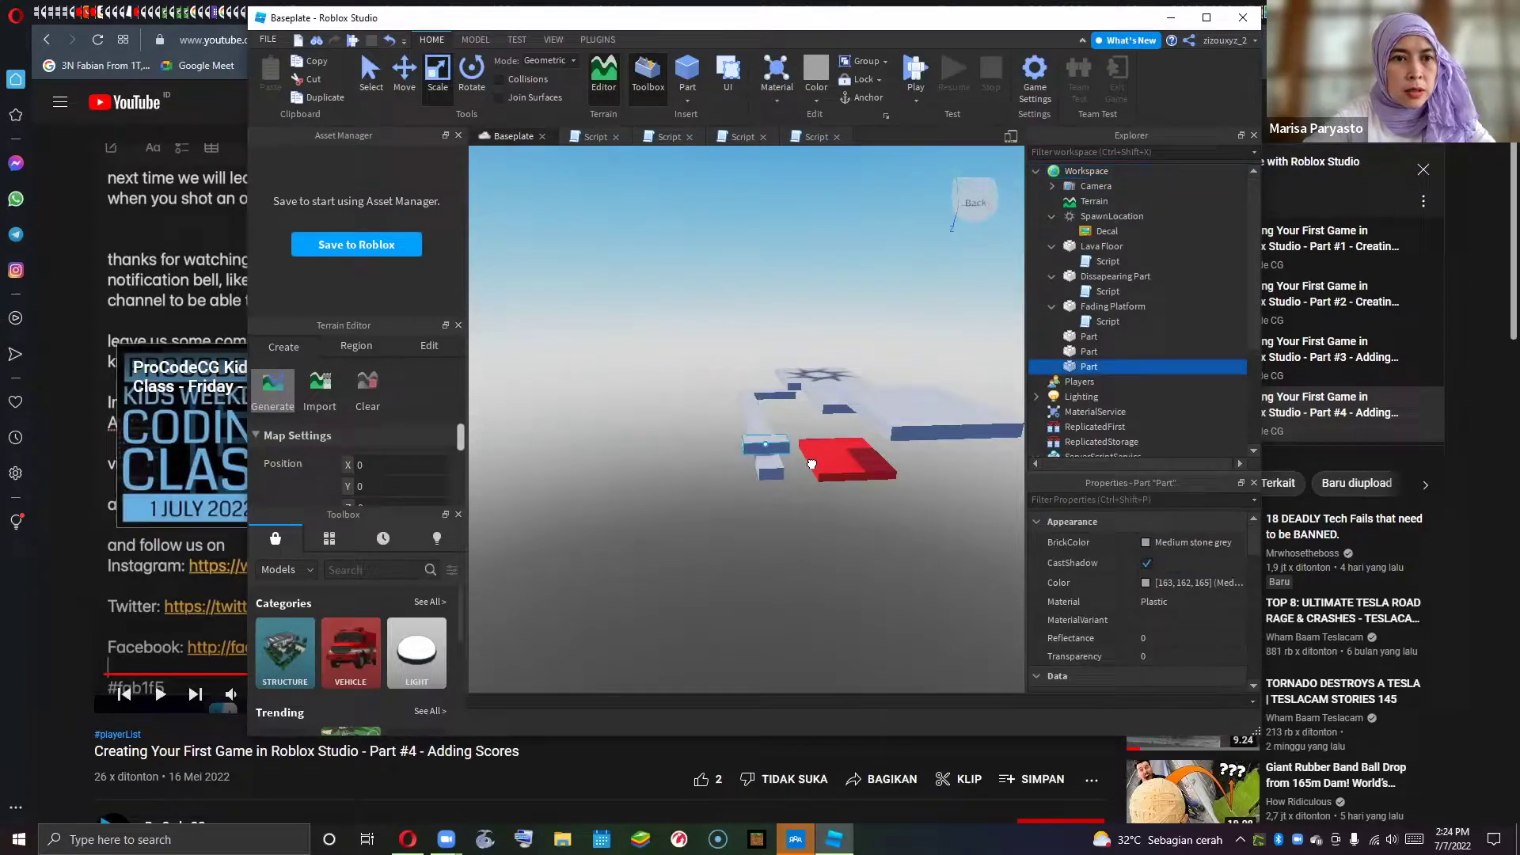
left_click_drag(777, 469, 781, 464)
key("w")
key("d")
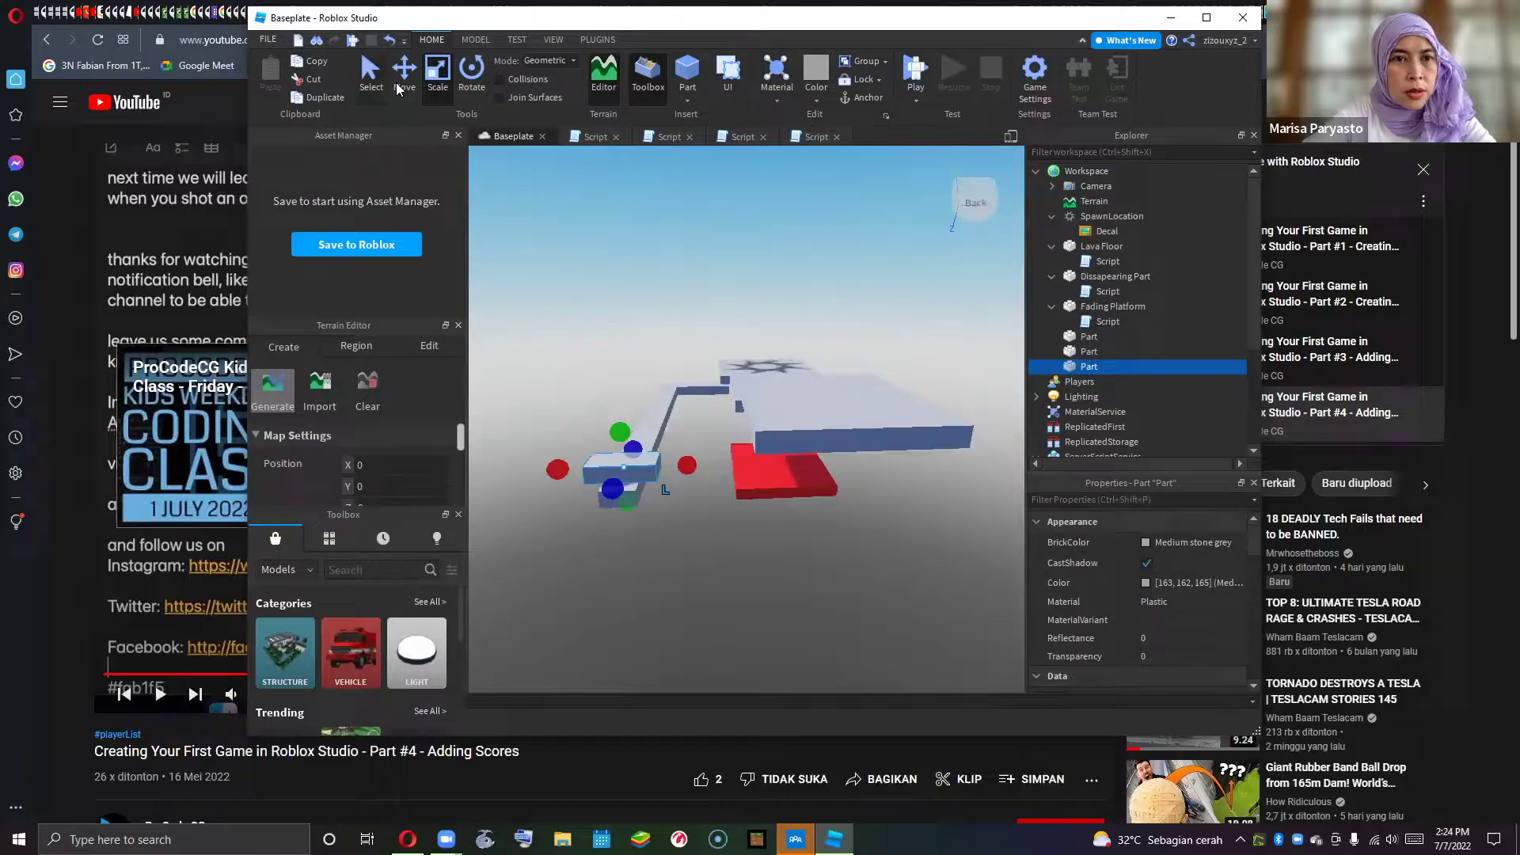
key("w")
key("a")
left_click_drag(759, 469, 761, 520)
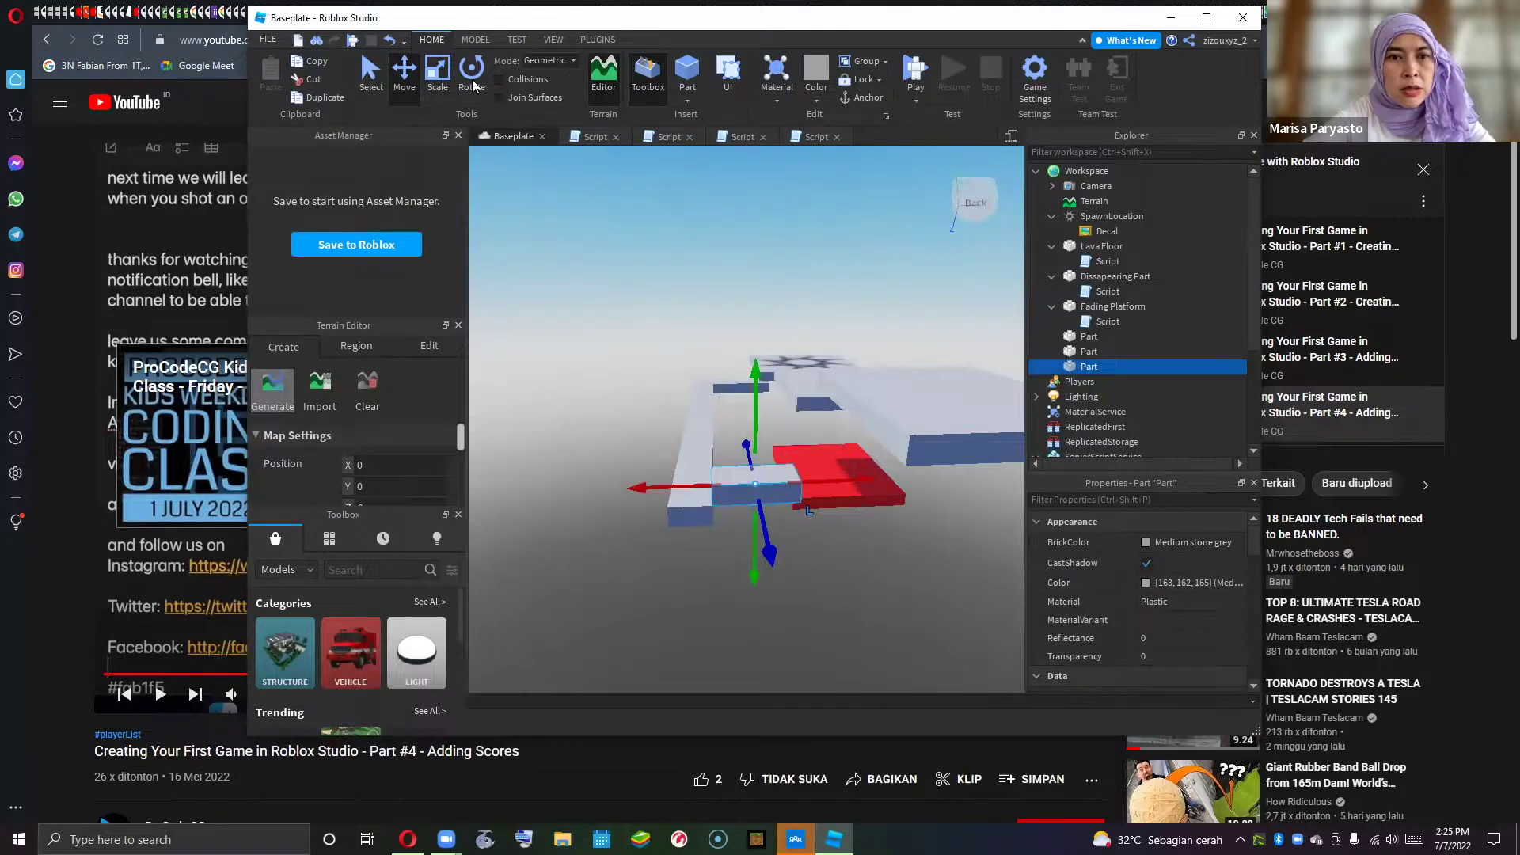
- Rotate the third part about 45 degrees so it slopes upward away from the second walkway
key("ctrl+4")
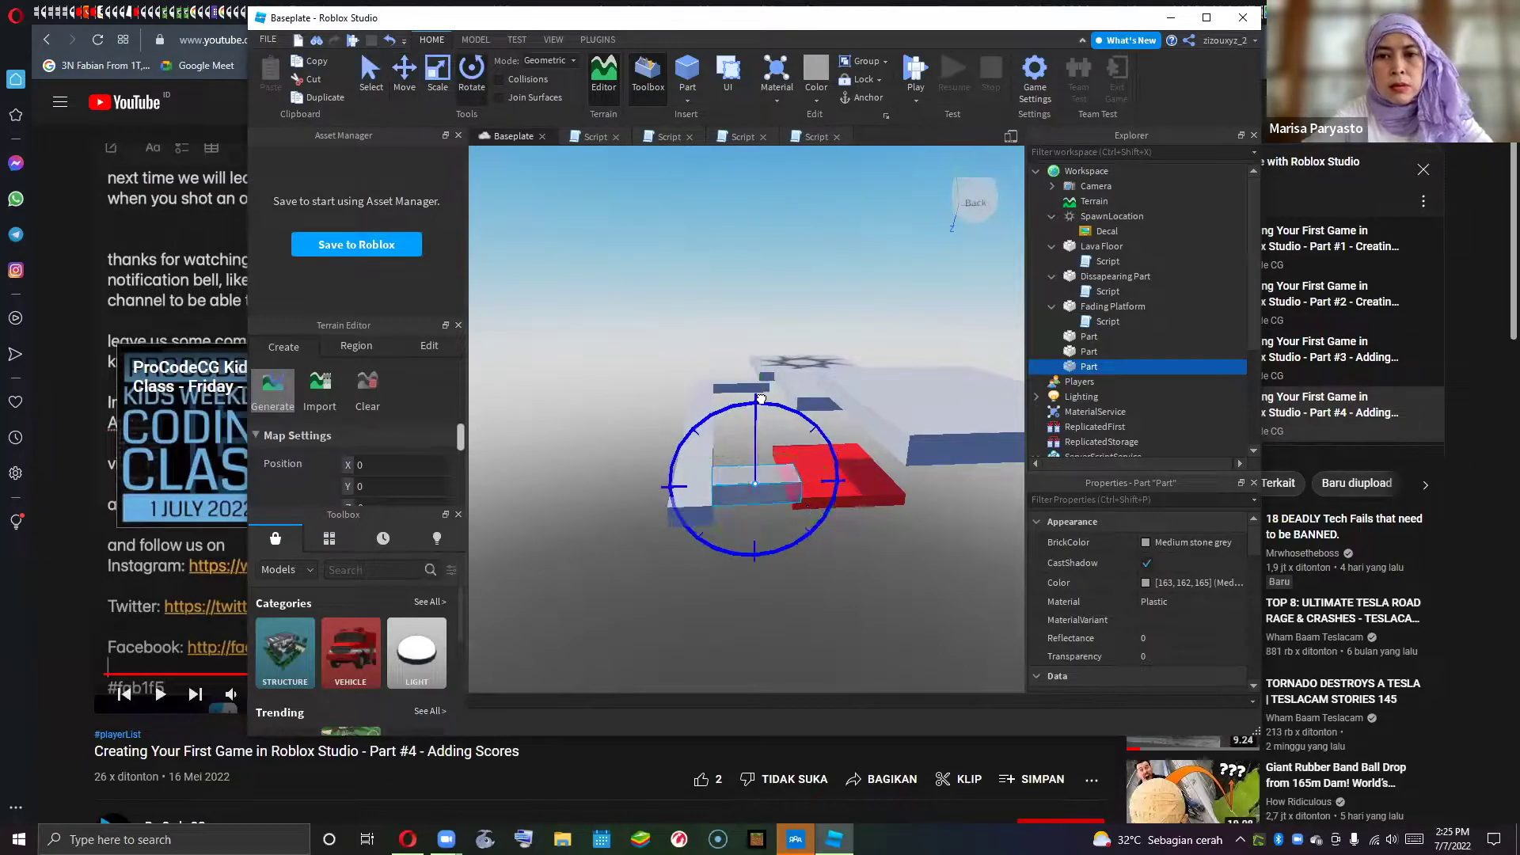
left_click_drag(724, 396, 682, 403)
left_click_drag(771, 441, 787, 435)
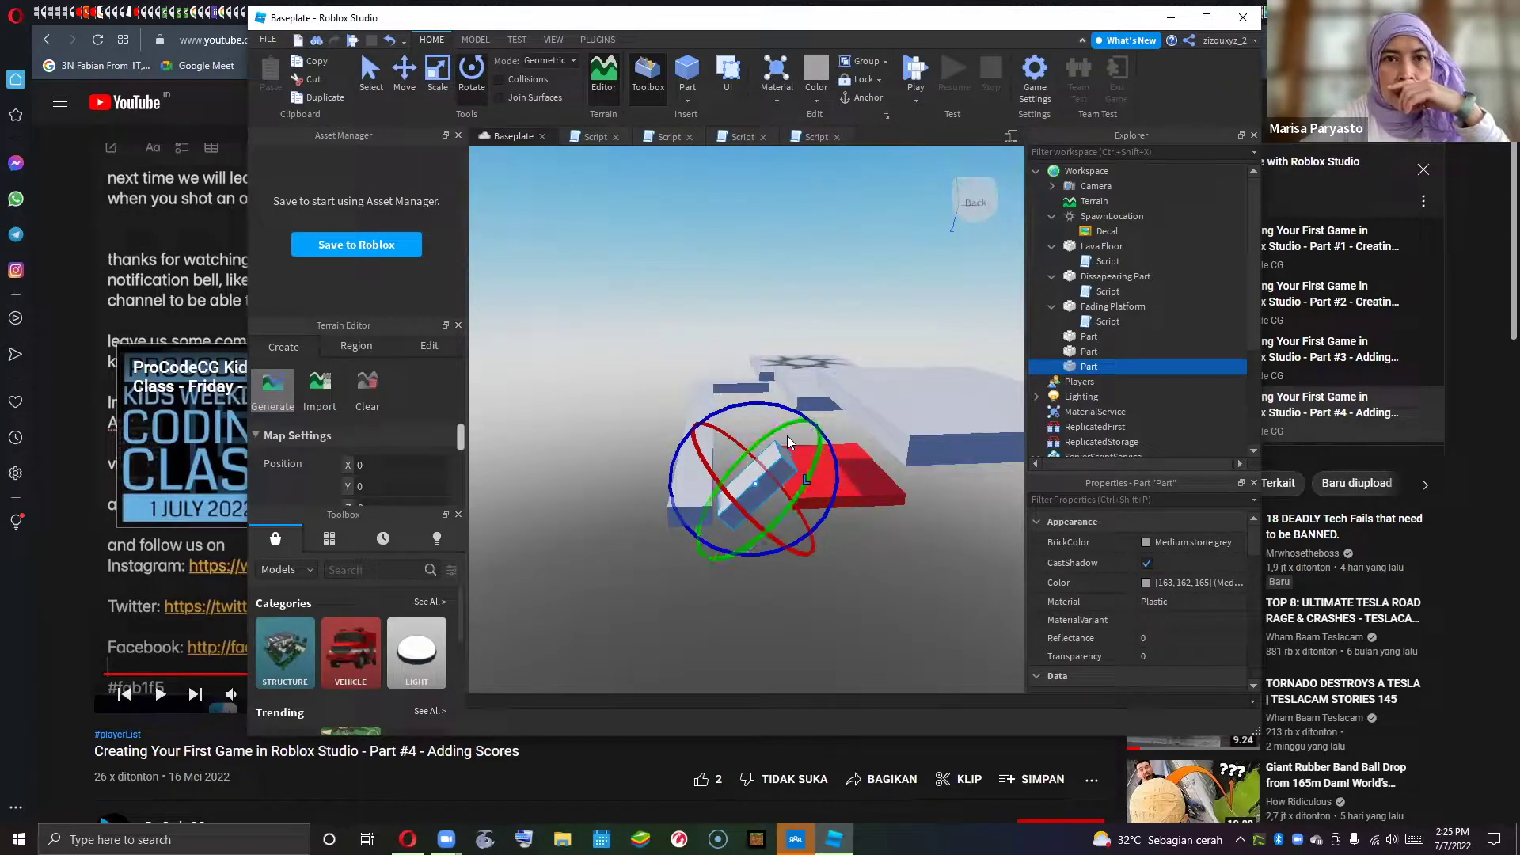
- Scale the tilted part at its upper end into a long ramp rising over the lava floor
left_click(401, 78)
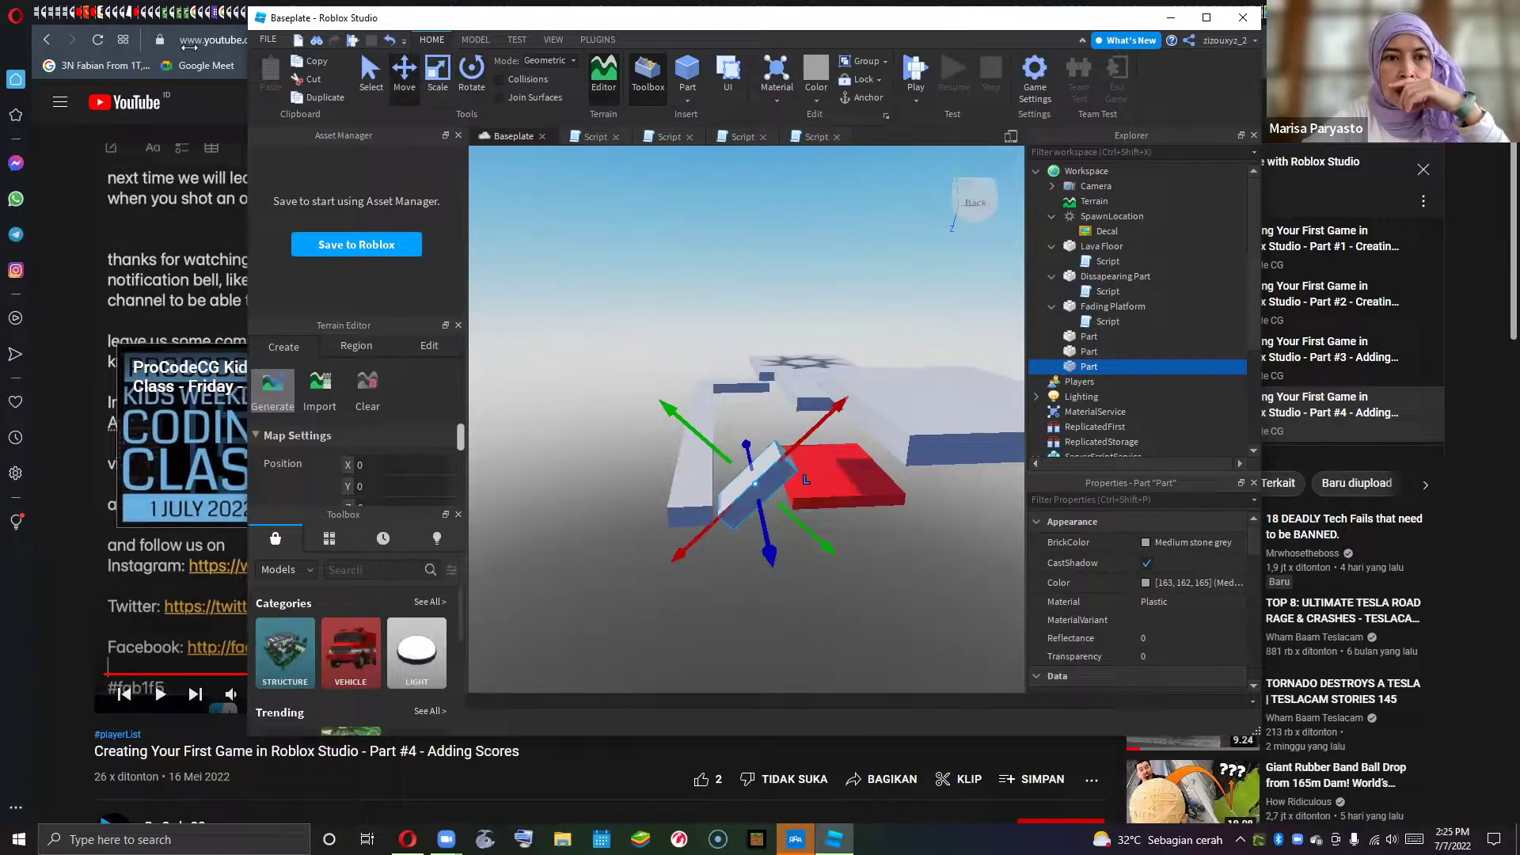
key("ctrl+3")
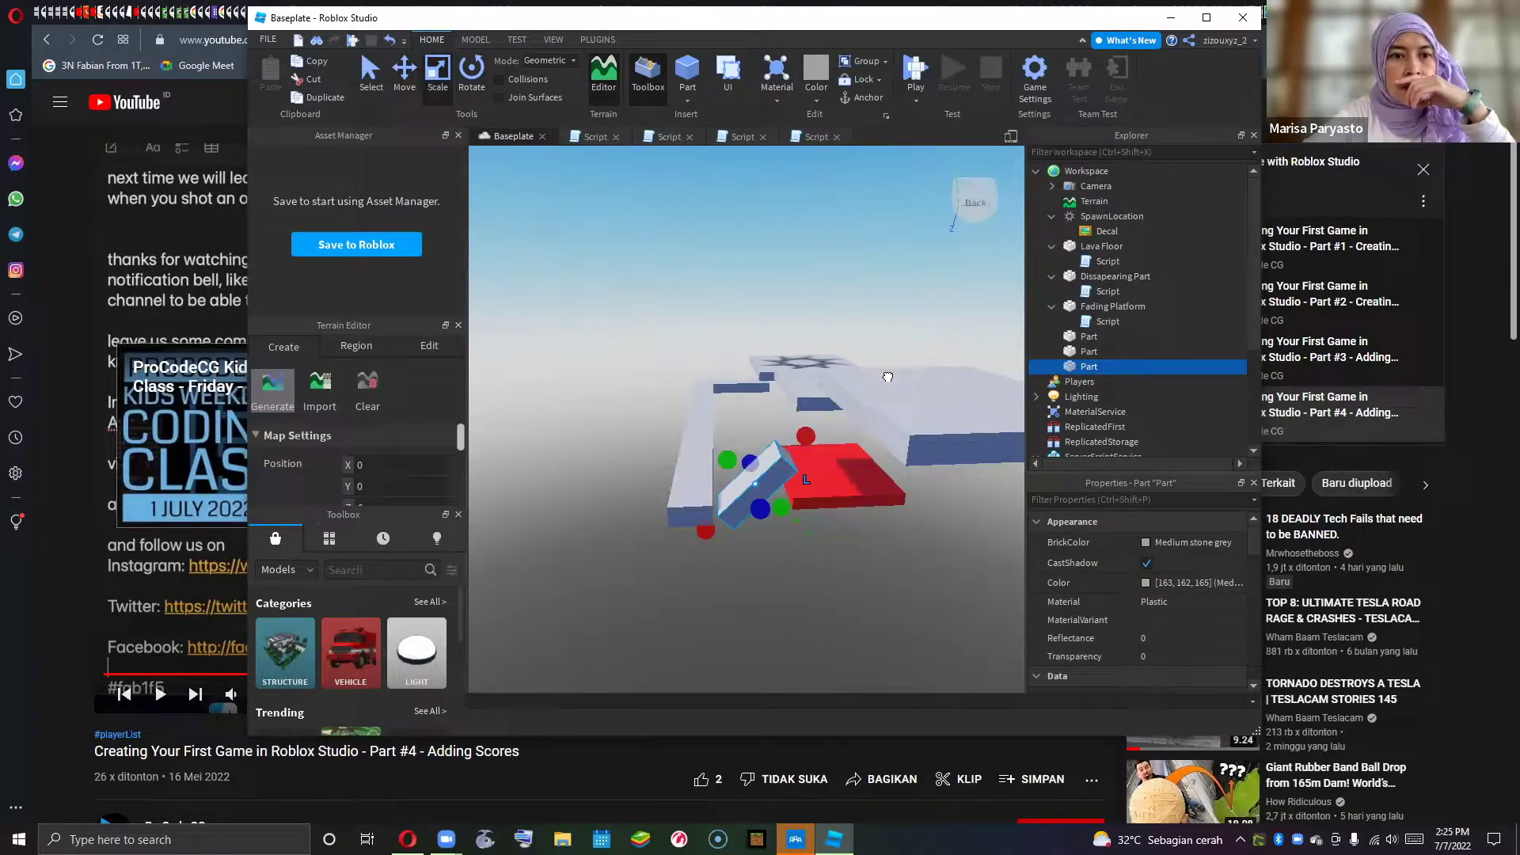
left_click_drag(805, 436, 889, 357)
left_click_drag(760, 415, 765, 499)
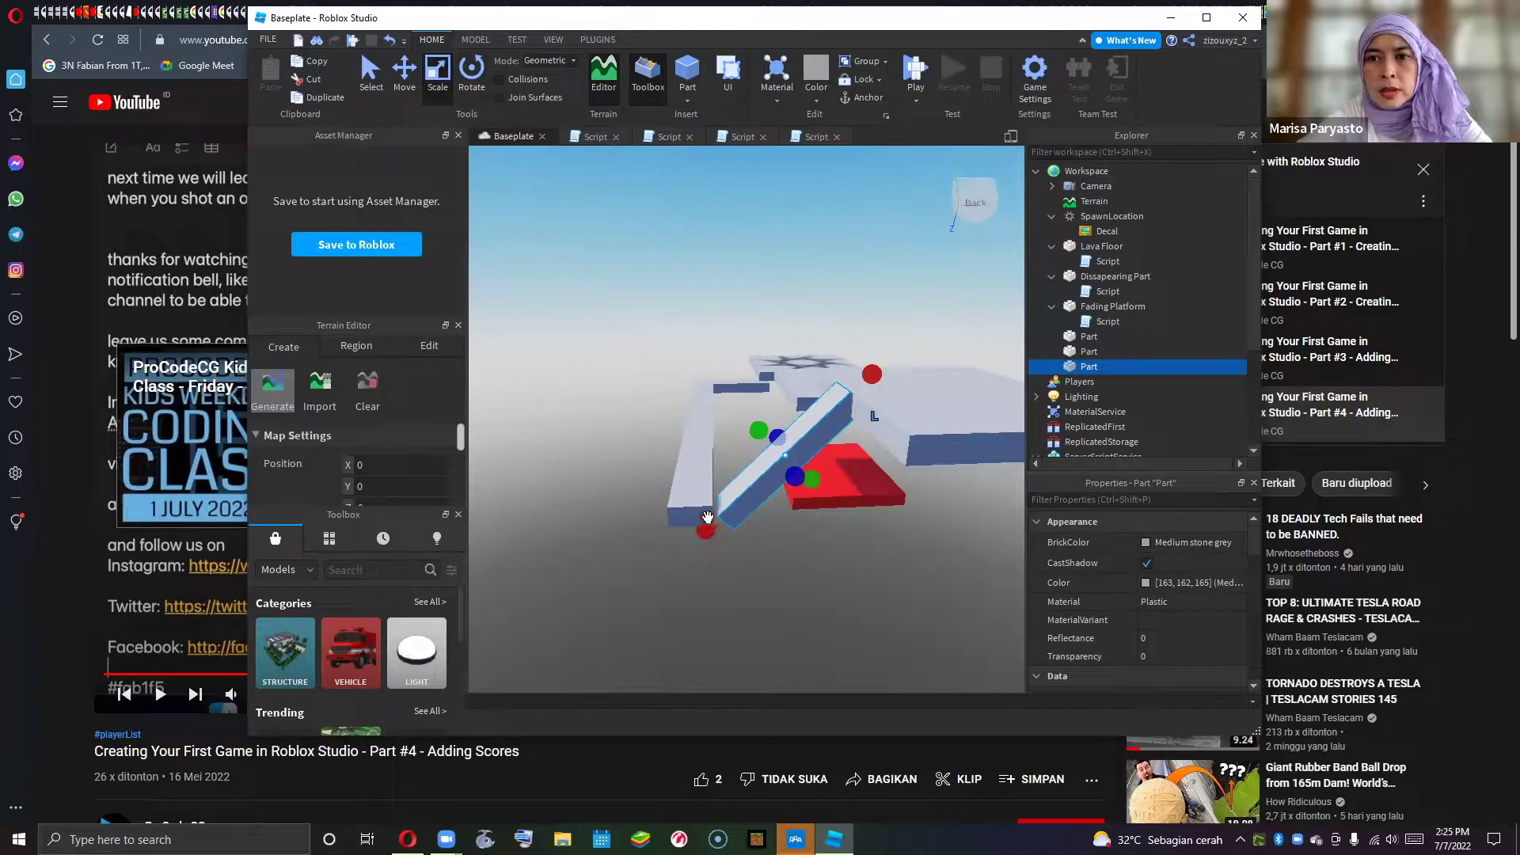
- Try to resize the second walkway's width on the ramp side, and reselect the ramp part
left_click(703, 484)
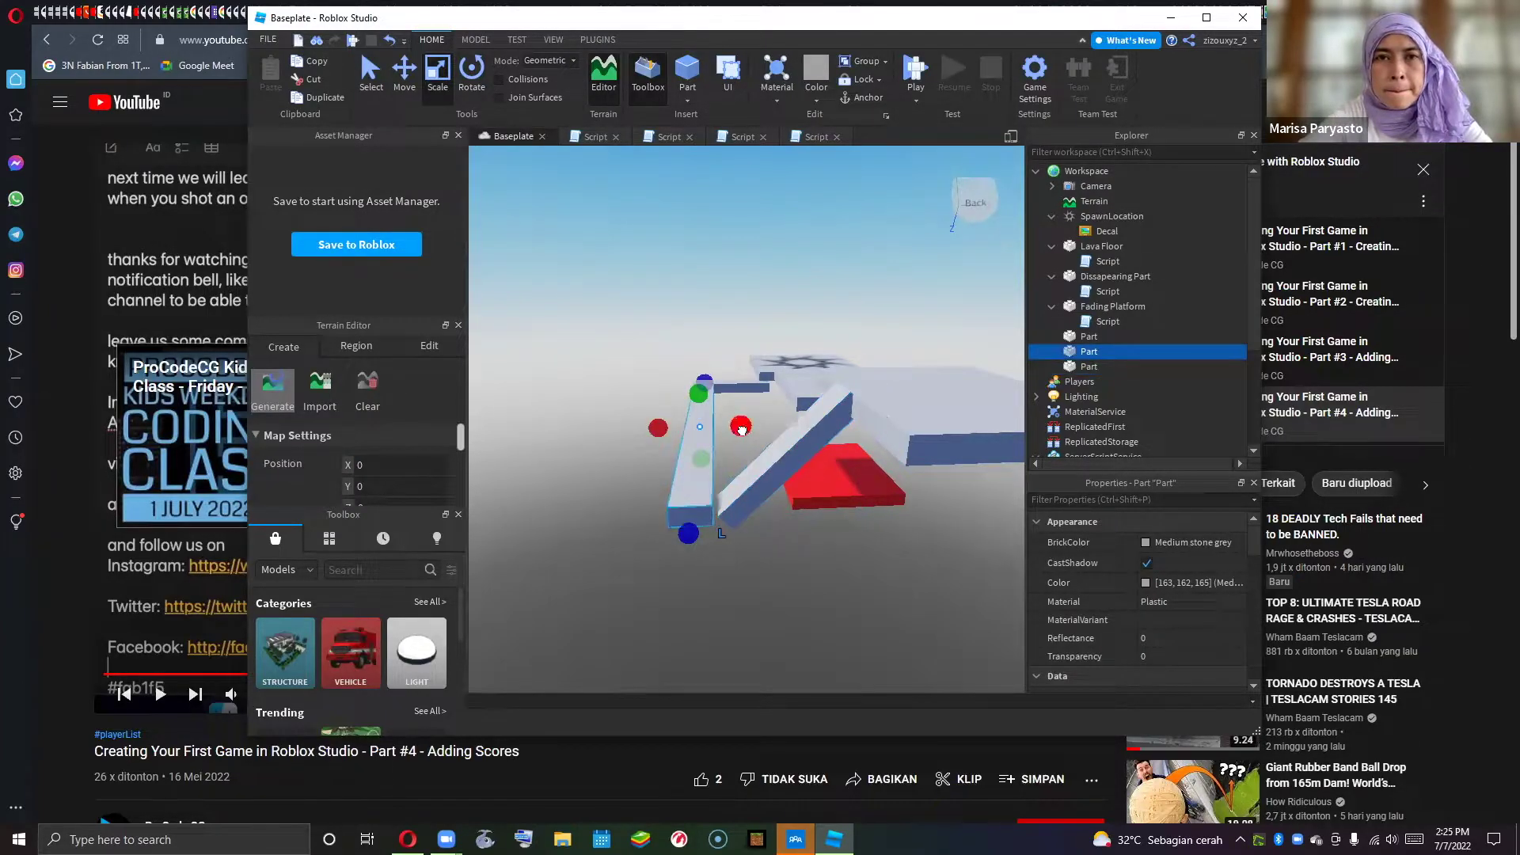
left_click_drag(746, 429, 723, 429)
left_click(740, 497)
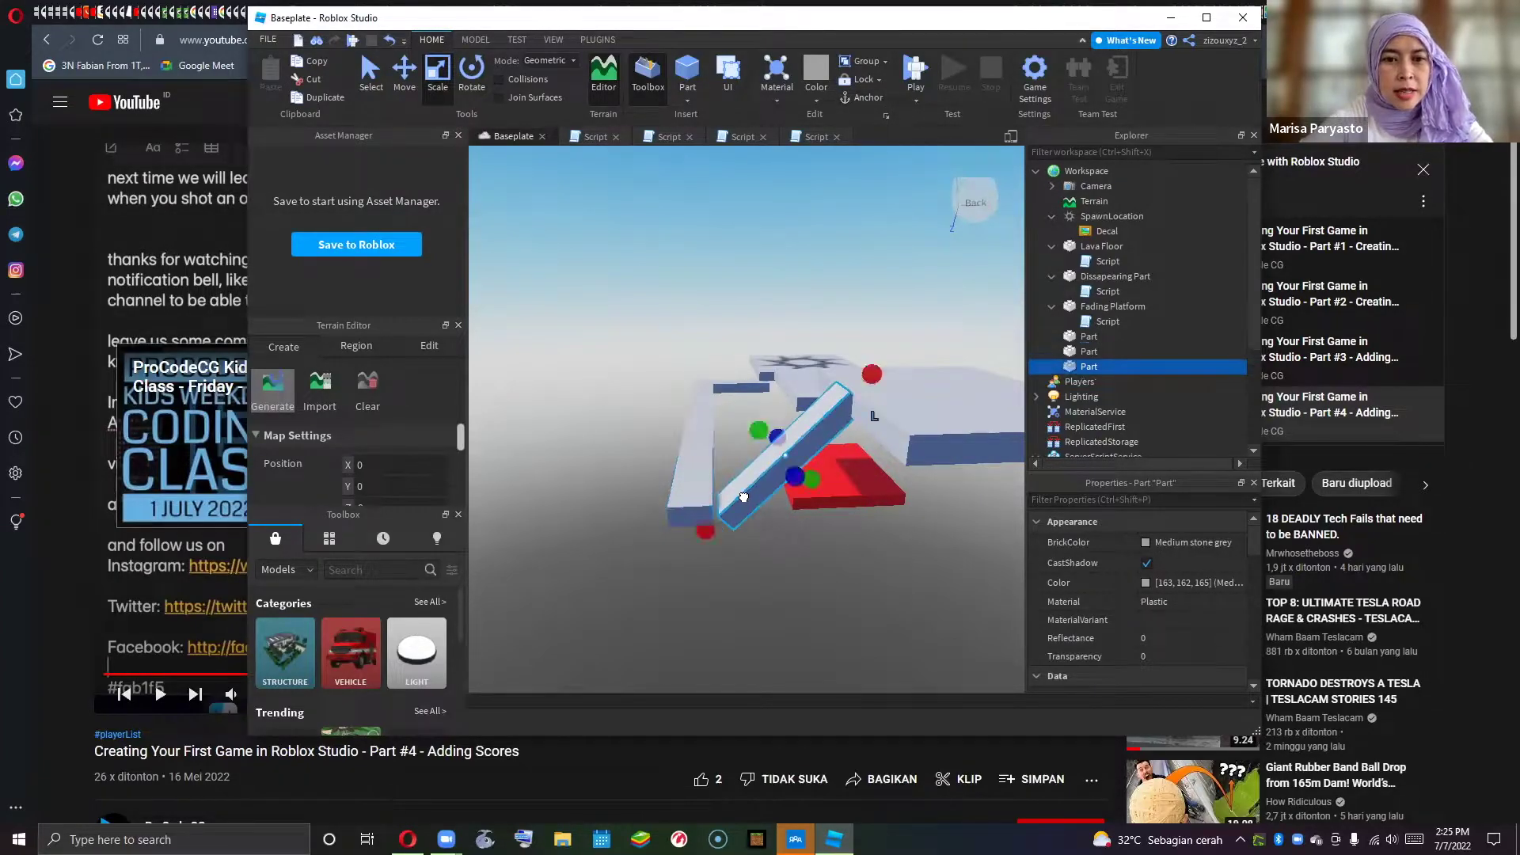
- Move the ramp part onto the second walkway and rotate it about 45 degrees to slope up toward the lava floor
mouse_move(714, 492)
left_mouse_down()
mouse_move(815, 475)
mouse_move(702, 497)
left_mouse_up()
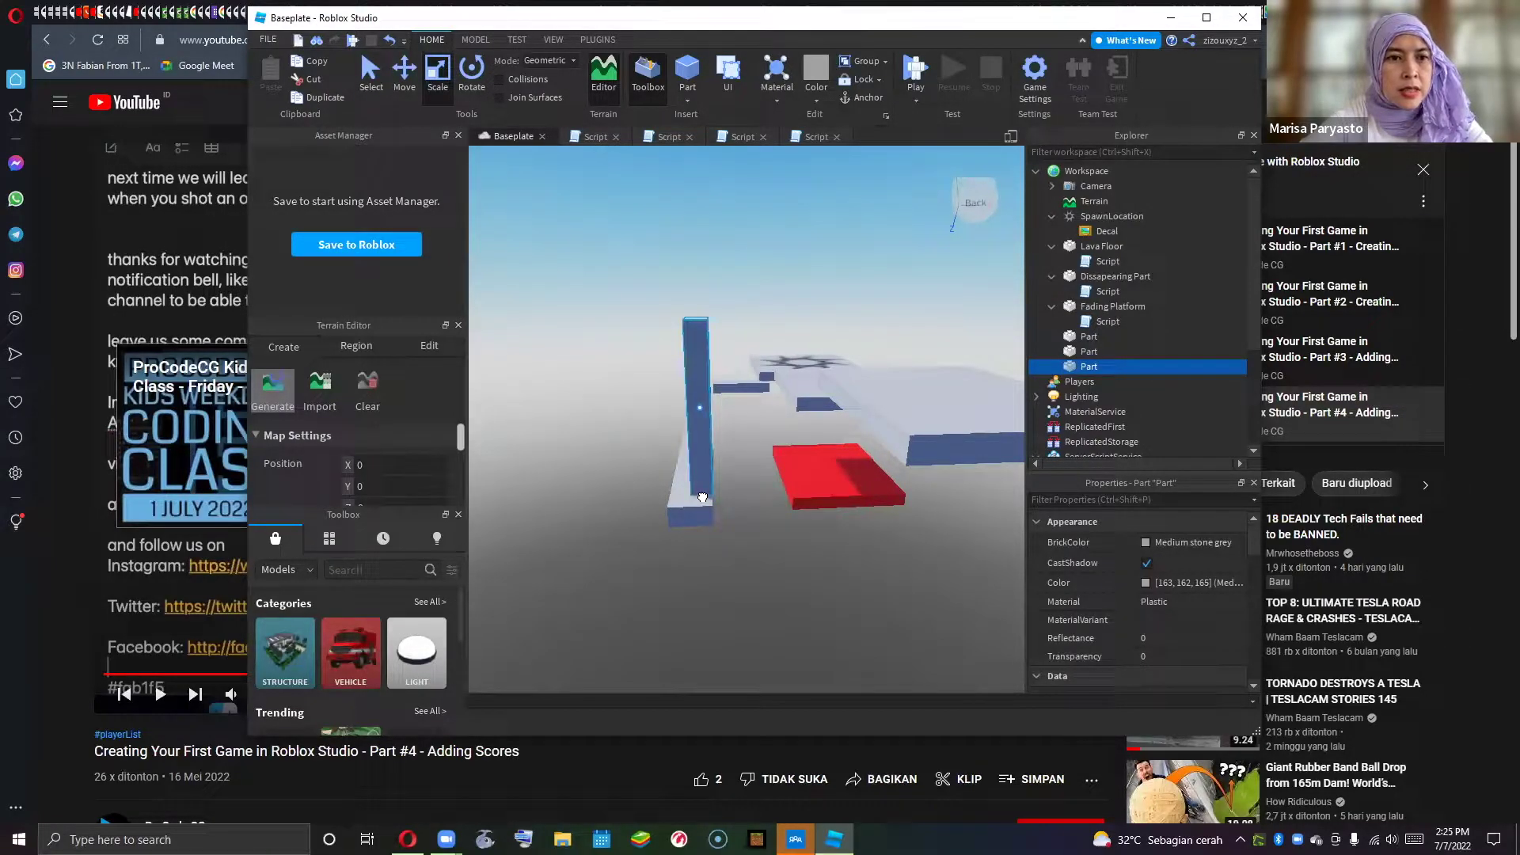
left_click_drag(702, 497, 701, 491)
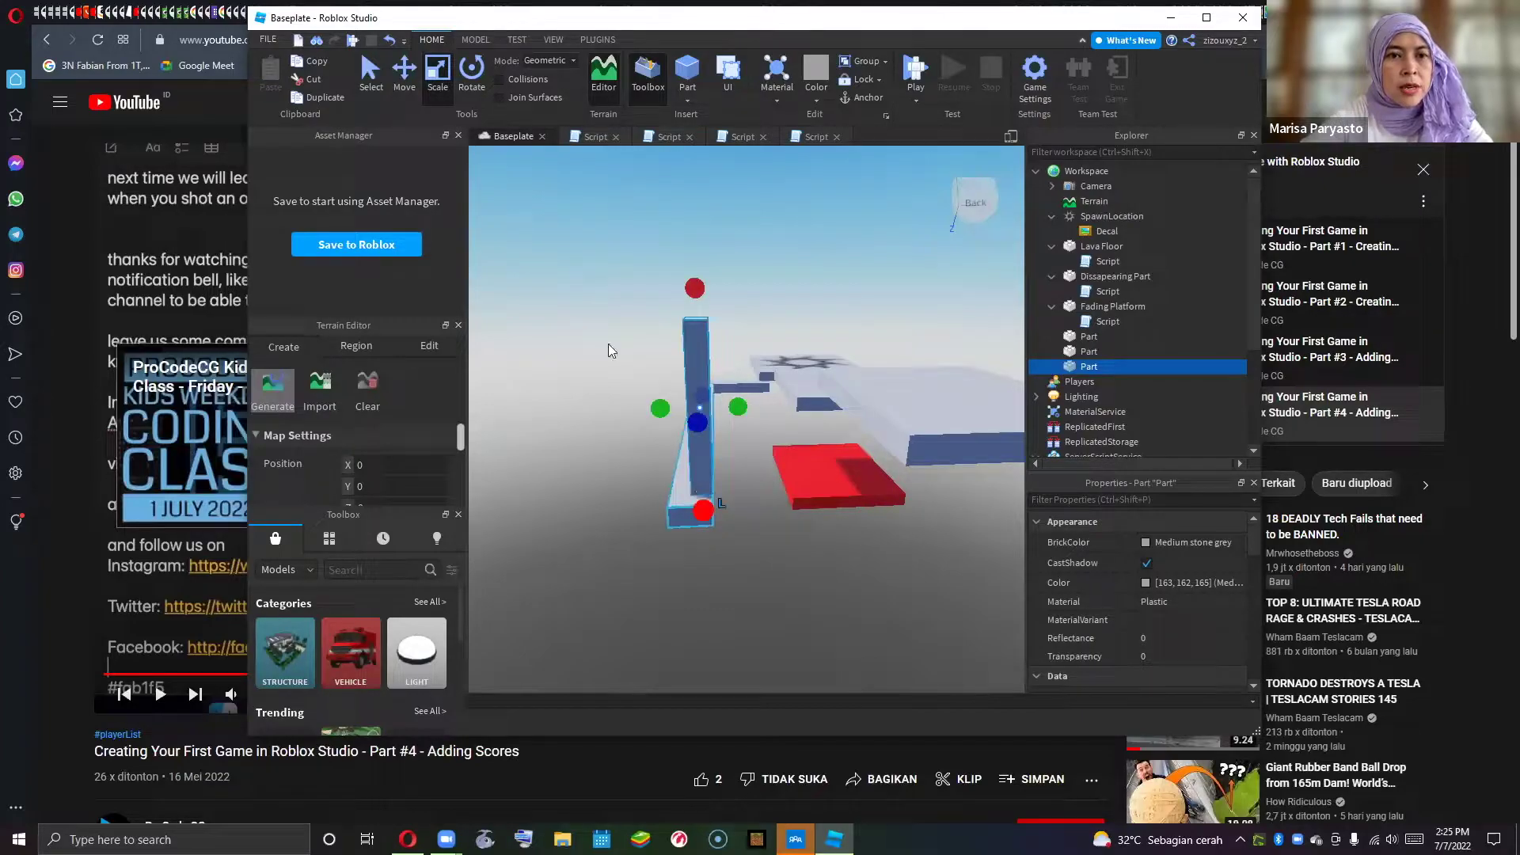
left_click(471, 74)
left_click_drag(698, 322, 758, 346)
left_click_drag(740, 461, 740, 461)
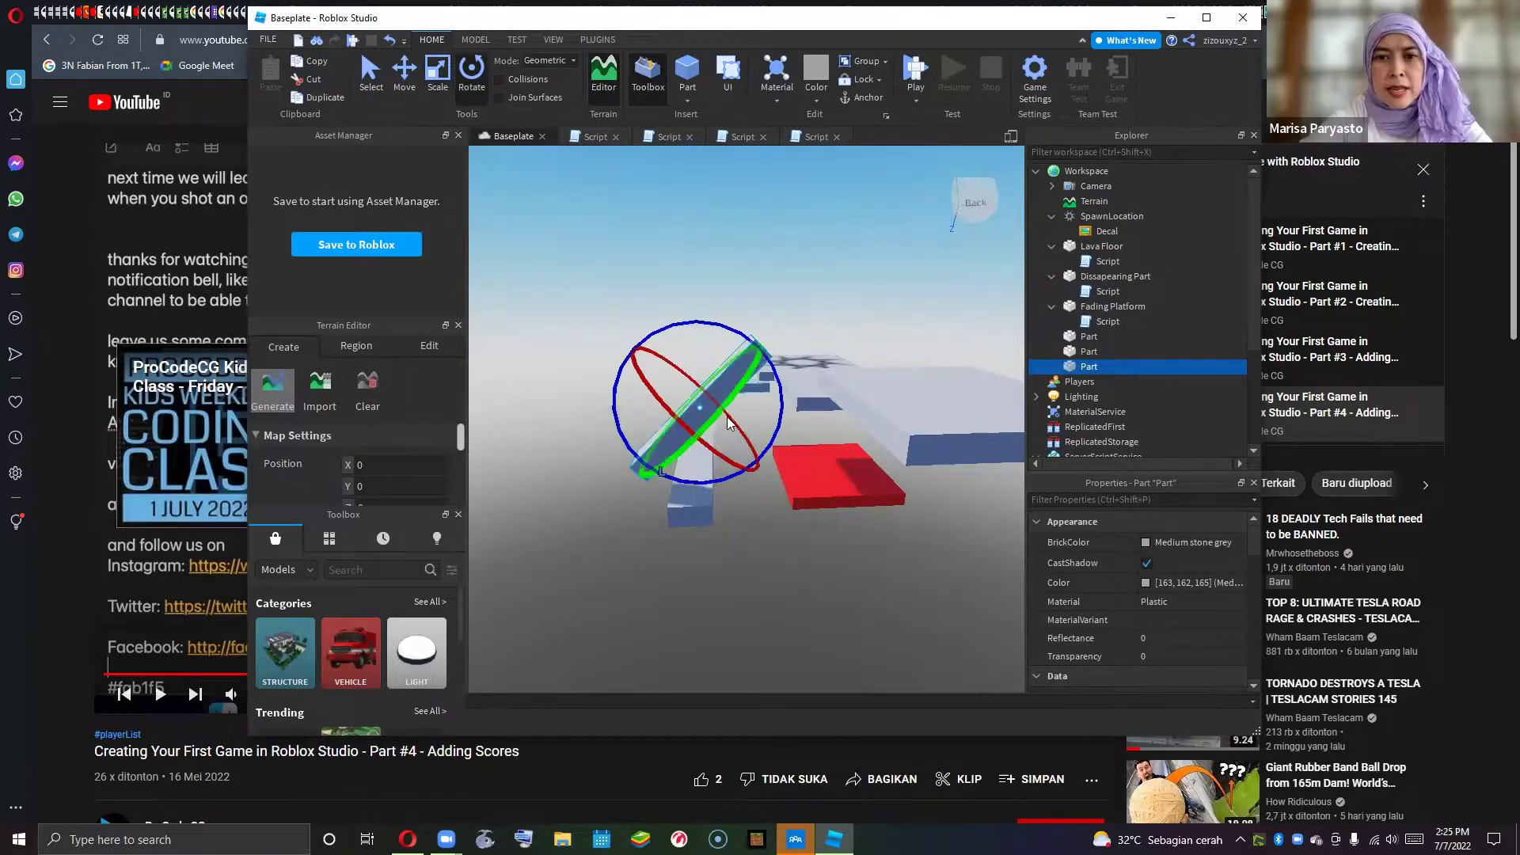
key("ctrl+2")
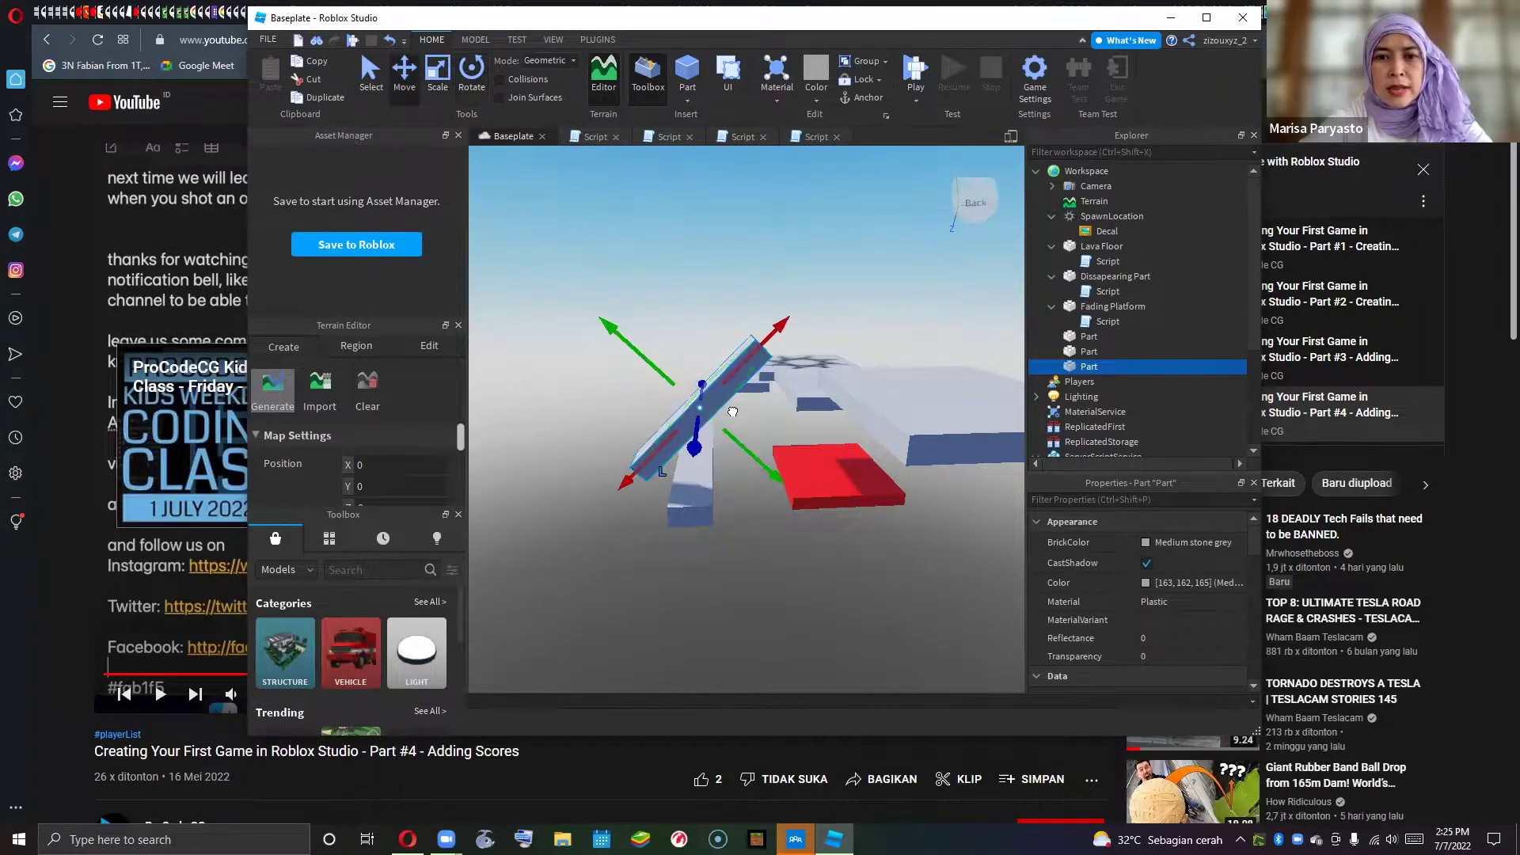
- Move the tilted ramp toward the lava floor so its lower end meets the side of the second walkway's far end
left_click_drag(603, 318, 814, 377)
left_click_drag(837, 368, 868, 435)
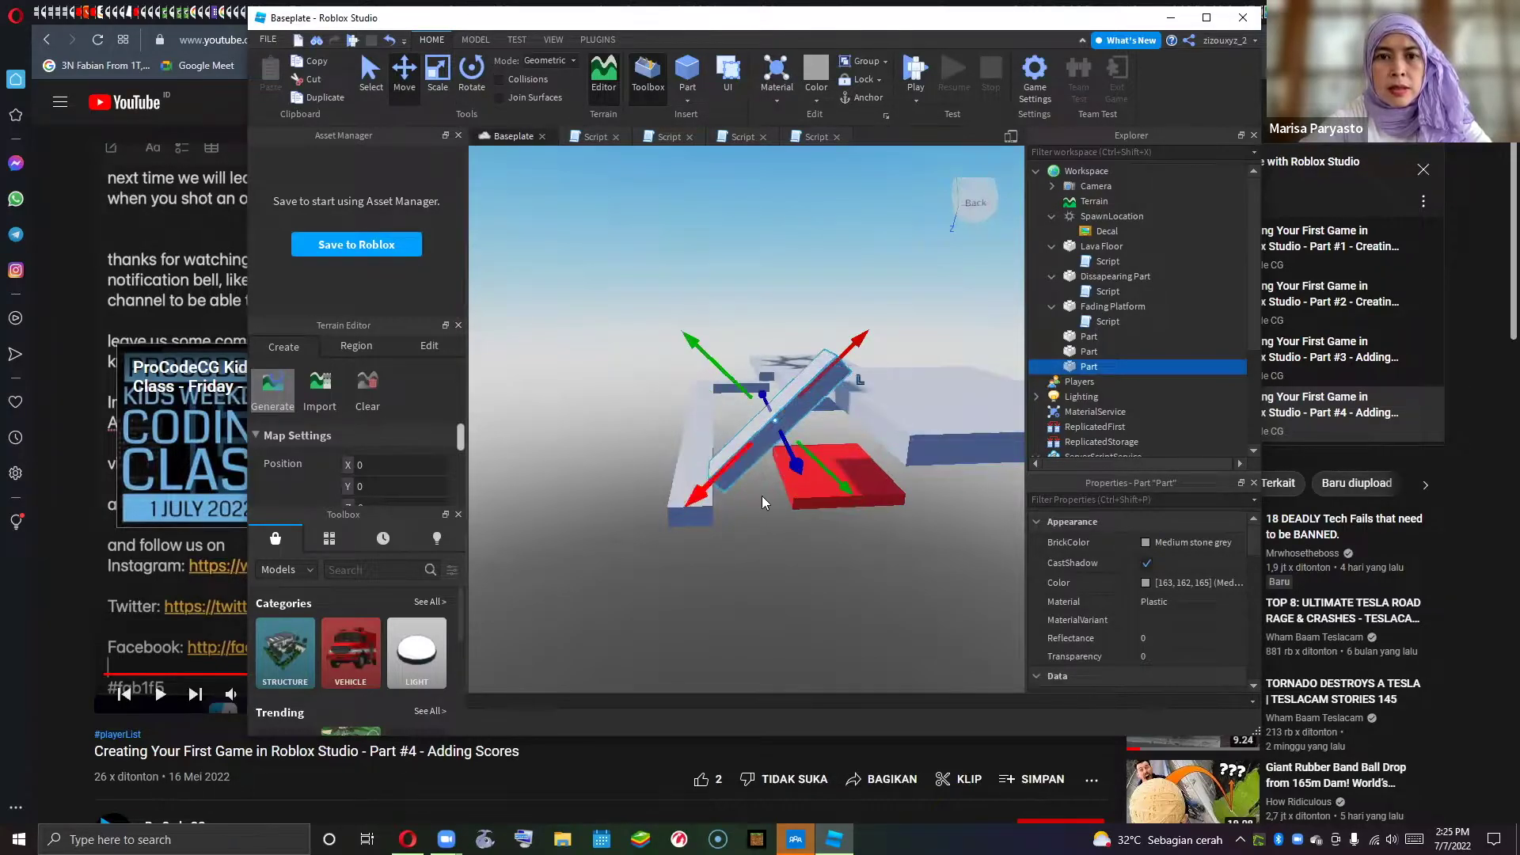
left_click_drag(835, 490, 851, 507)
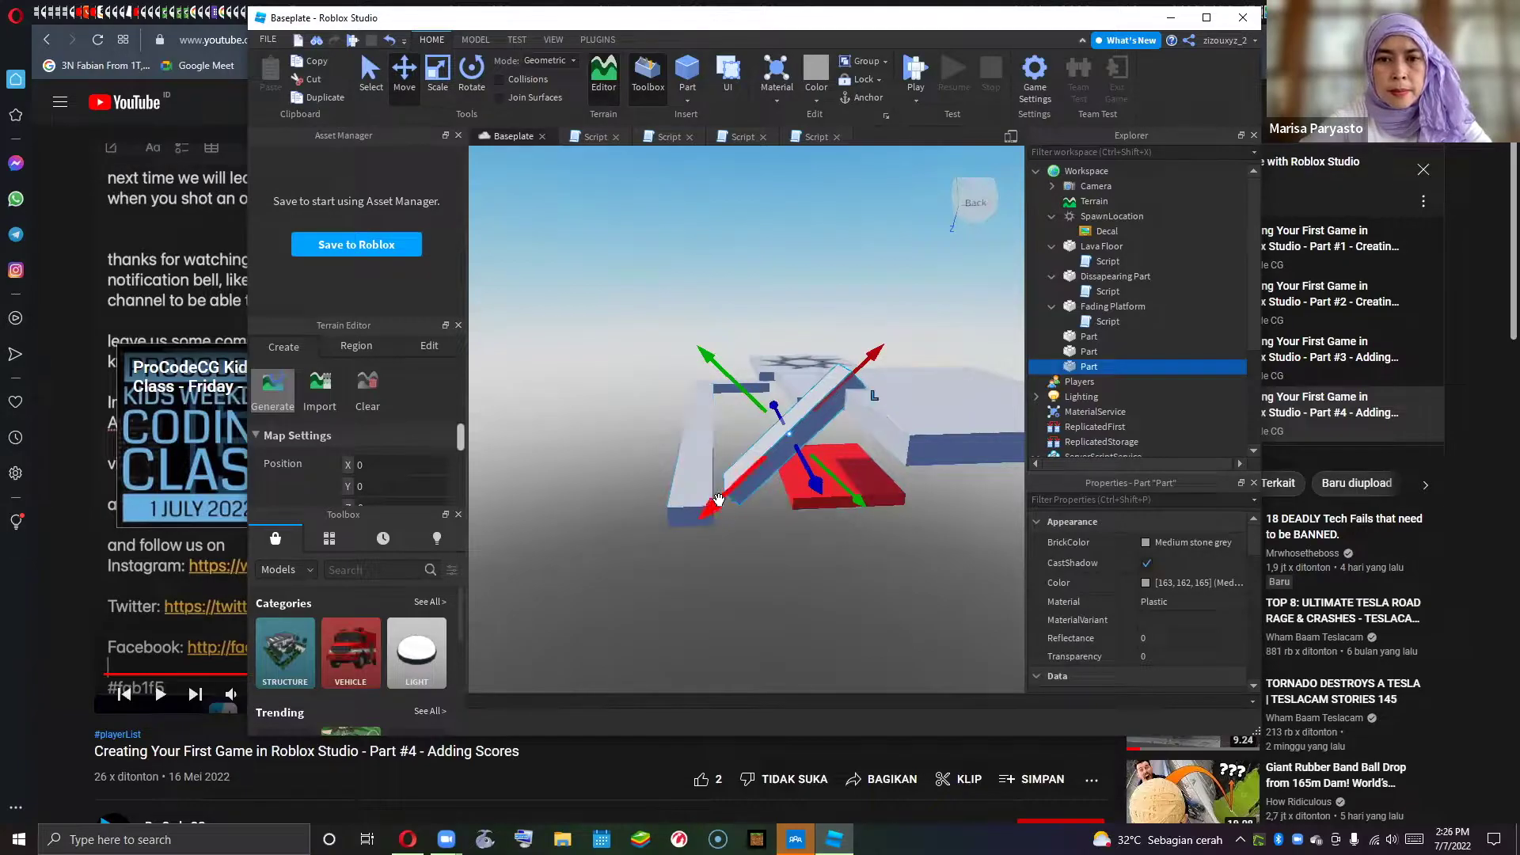
left_click_drag(717, 503, 733, 494)
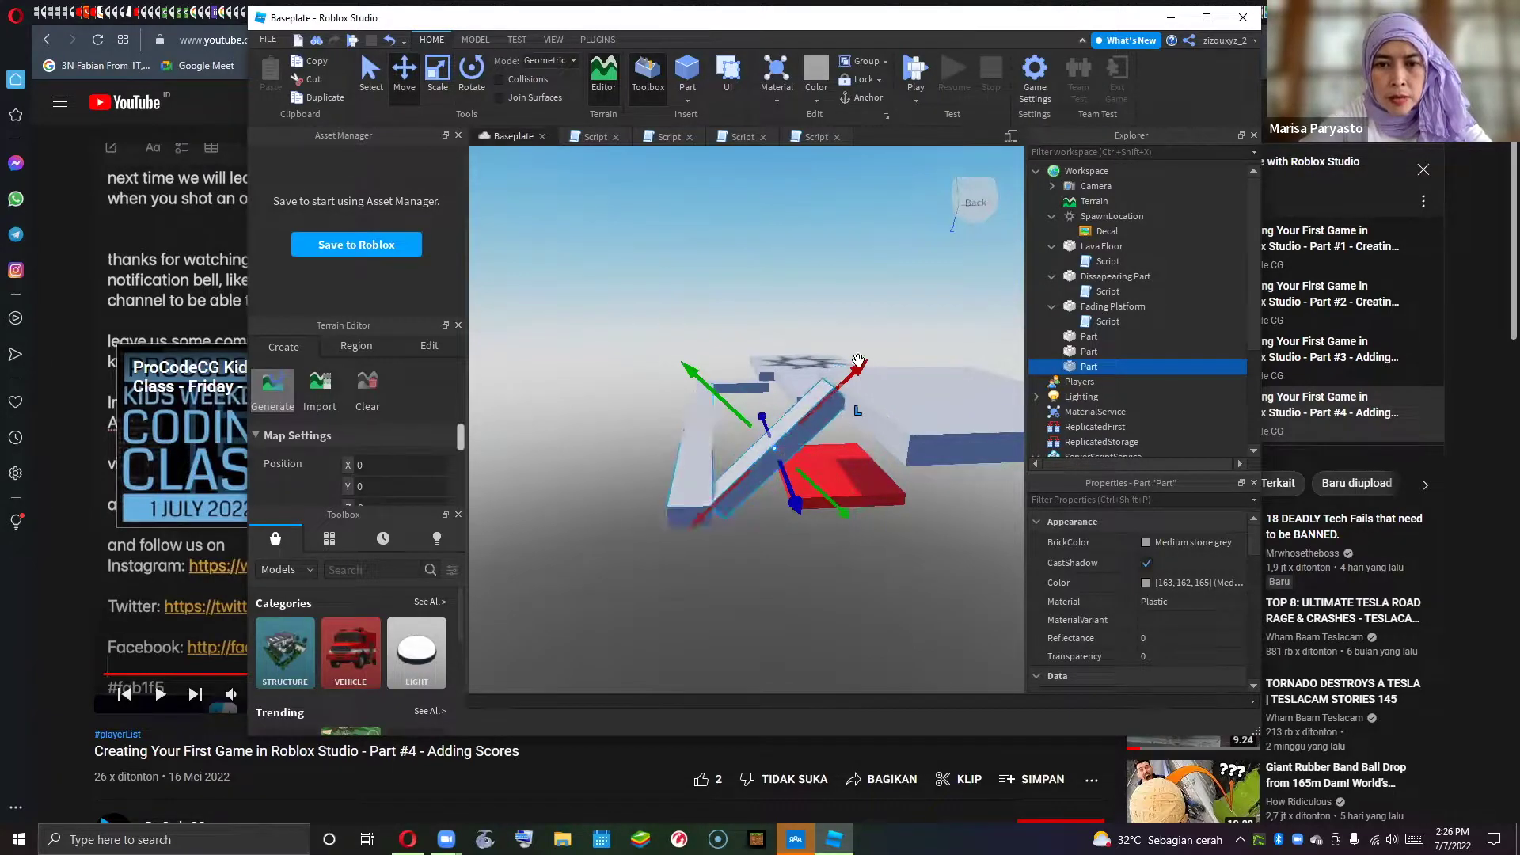
left_click(837, 516)
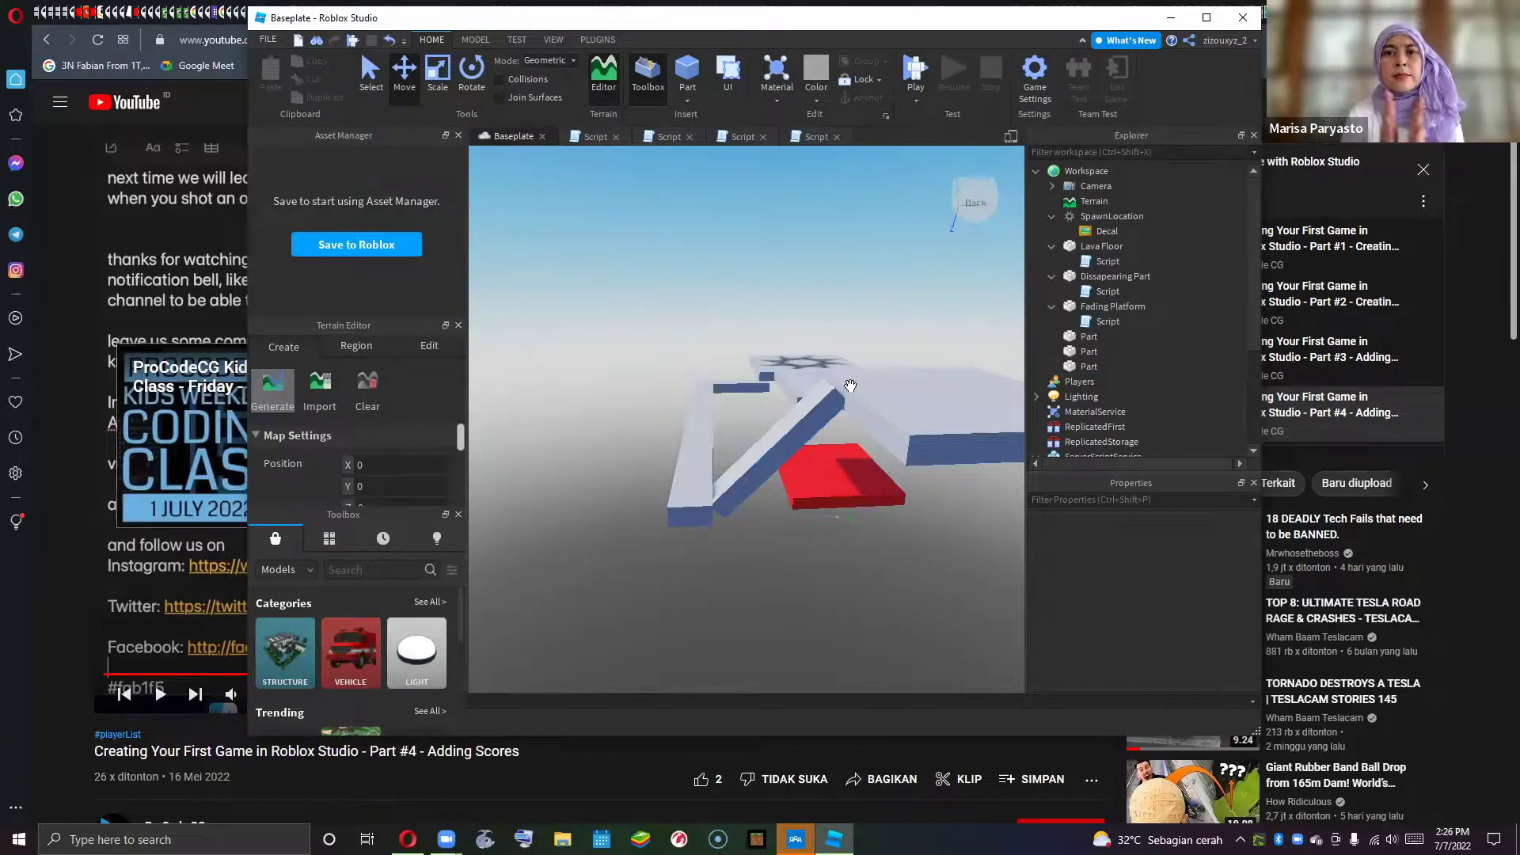
- Move the Fading Platform closer to the ramp and raise it toward the height of the ramp's upper end
left_click(821, 399)
mouse_move(848, 380)
left_mouse_down()
mouse_move(829, 399)
mouse_move(841, 385)
left_mouse_up()
key("d")
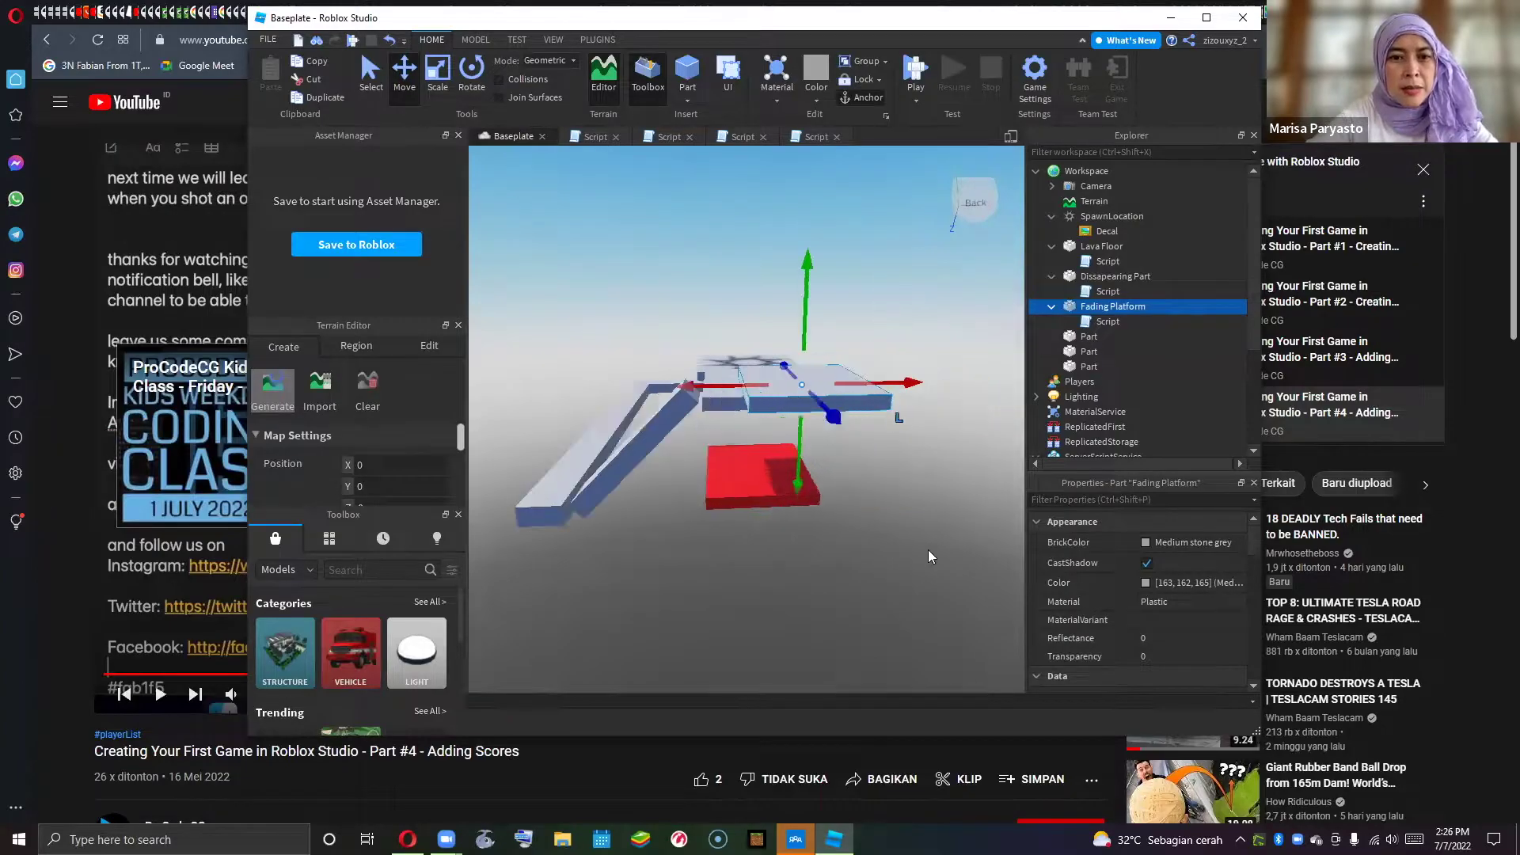
right_click_drag(928, 550, 929, 549)
scroll(781, 373, "up", 3)
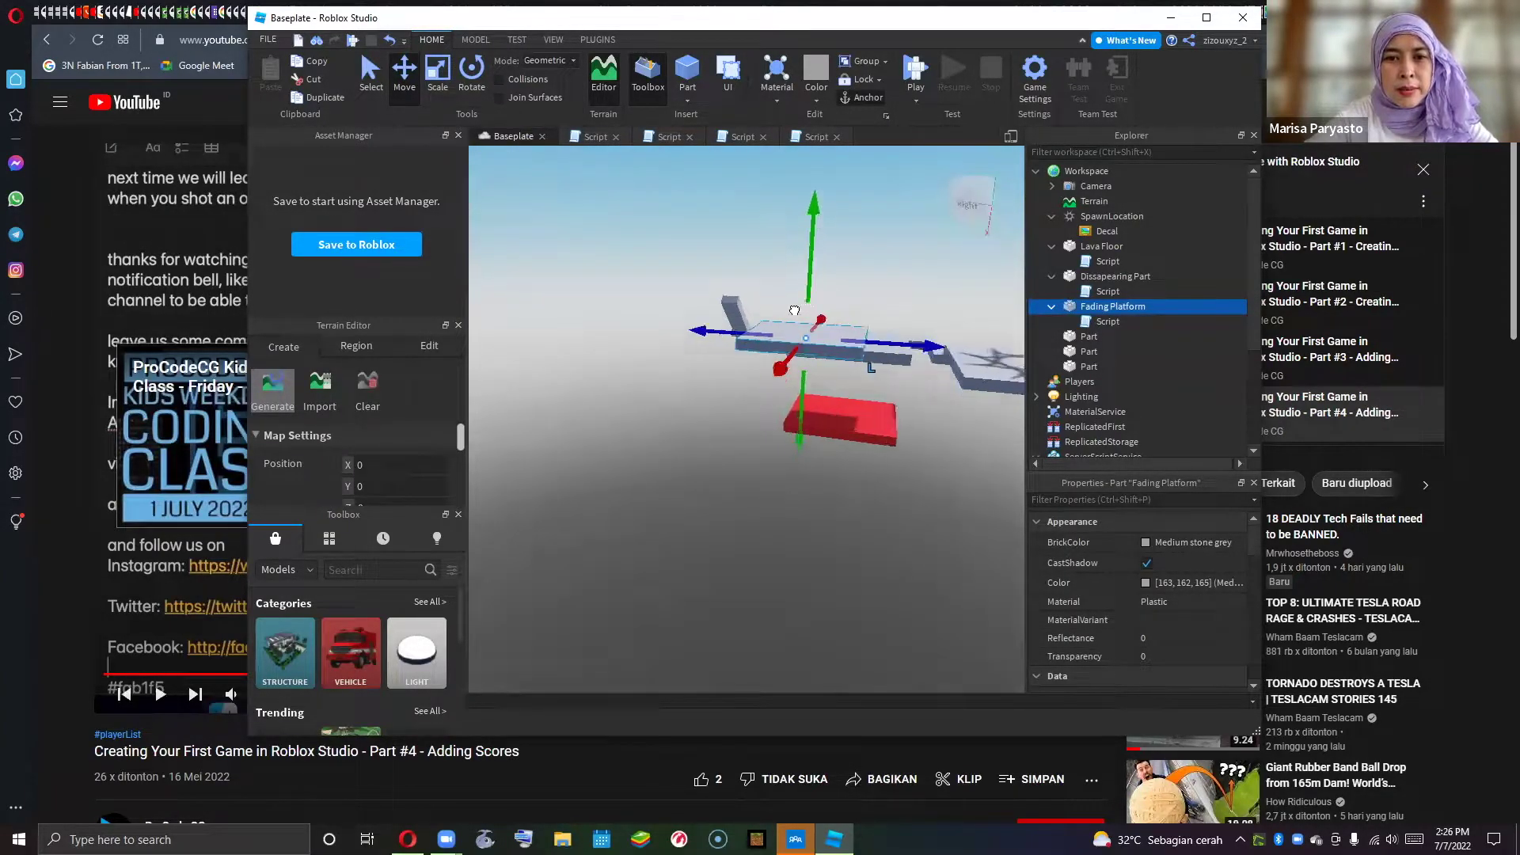
key("a")
left_click_drag(701, 294, 805, 200)
key("d")
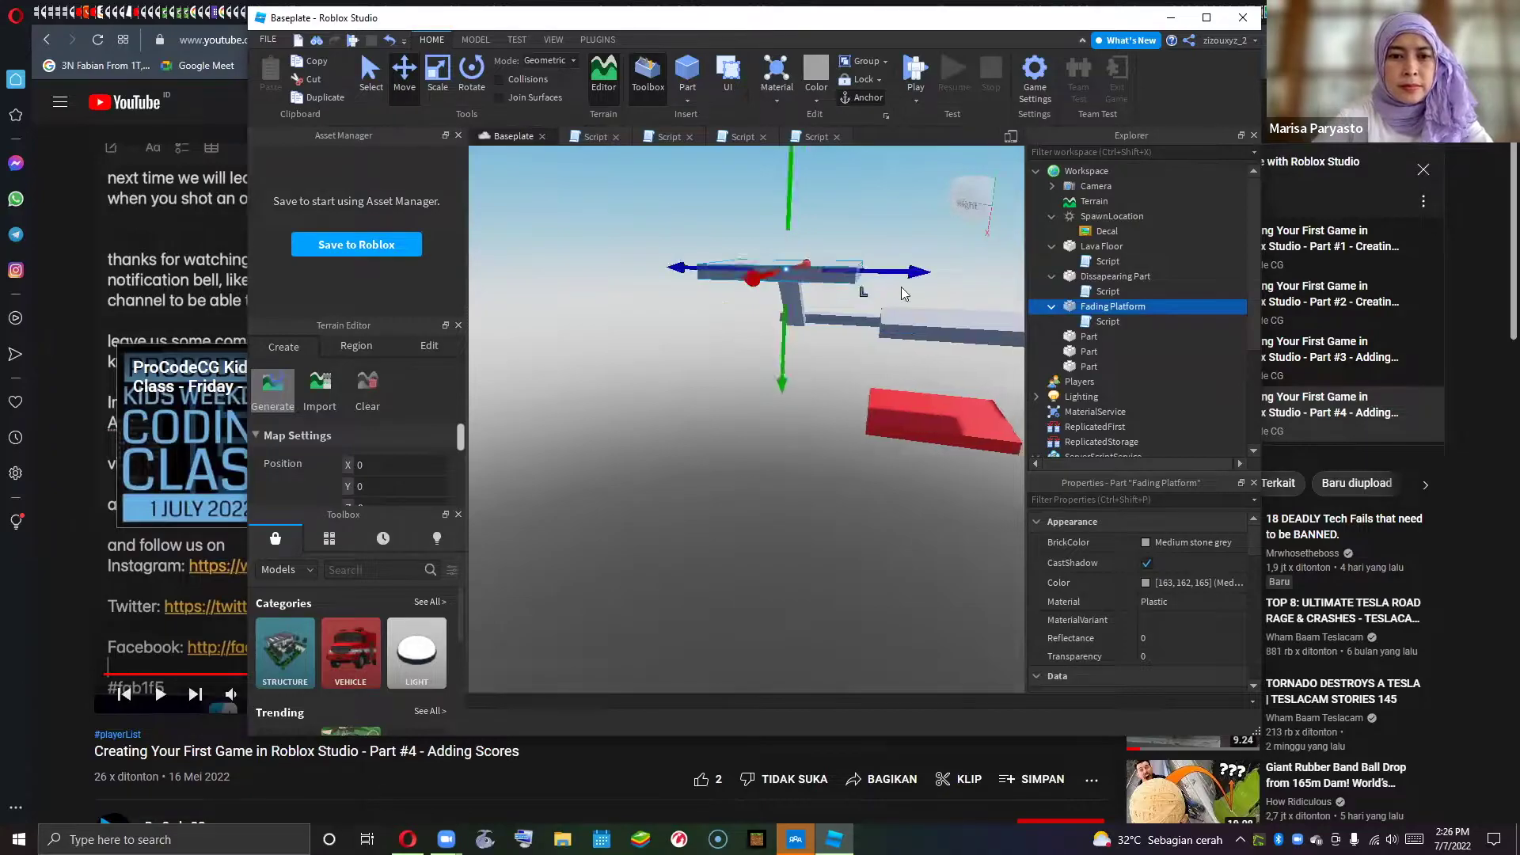
- Lengthen the ramp part at its upper end so it extends toward the Fading Platform
right_click_drag(901, 286, 898, 290)
right_click_drag(838, 369, 836, 368)
left_click(836, 368)
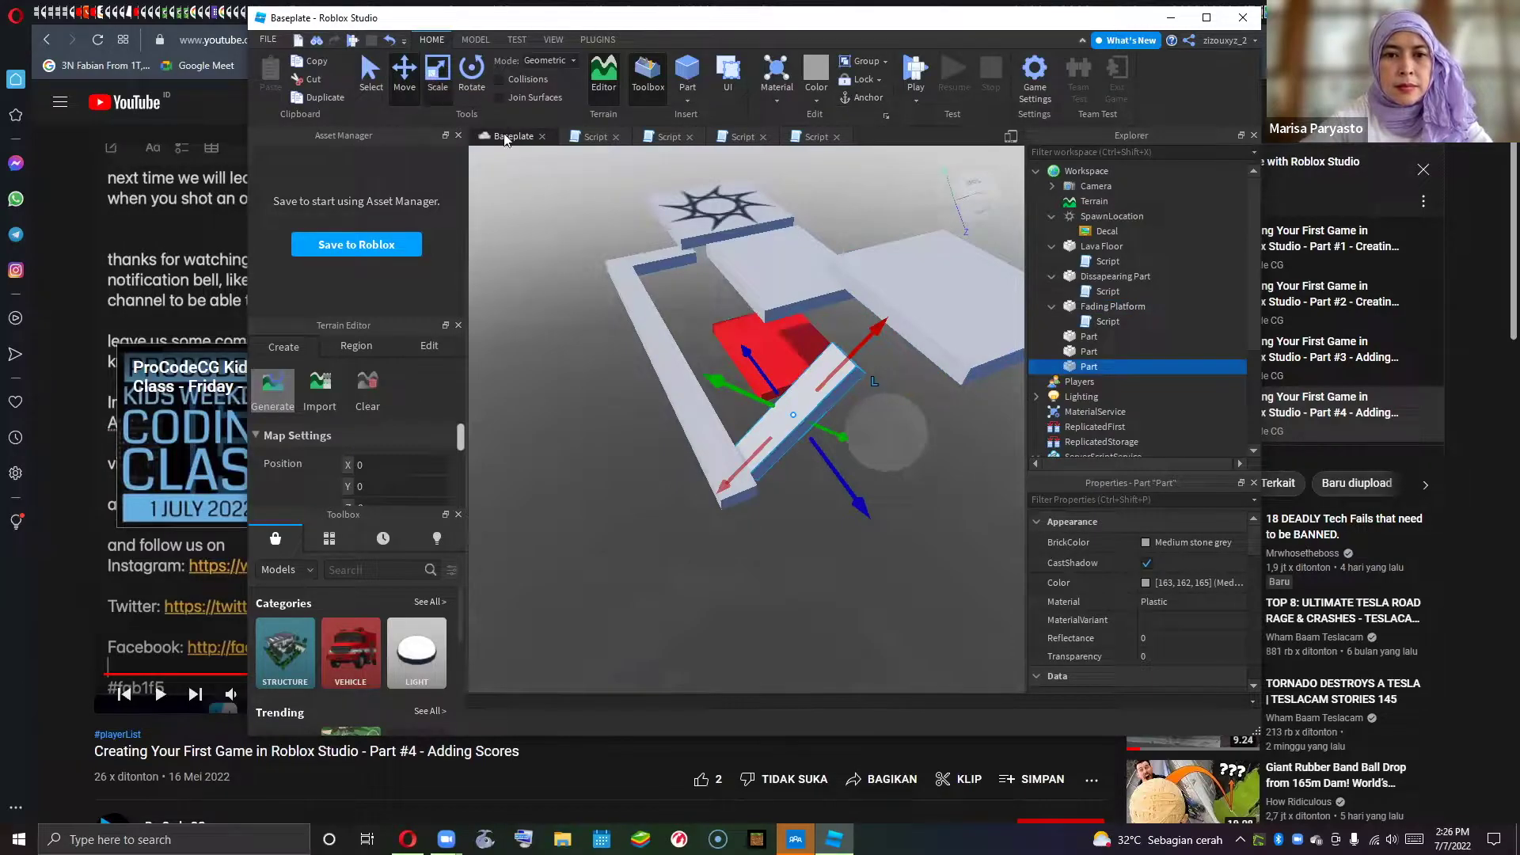
left_click(437, 78)
left_click_drag(869, 334, 906, 301)
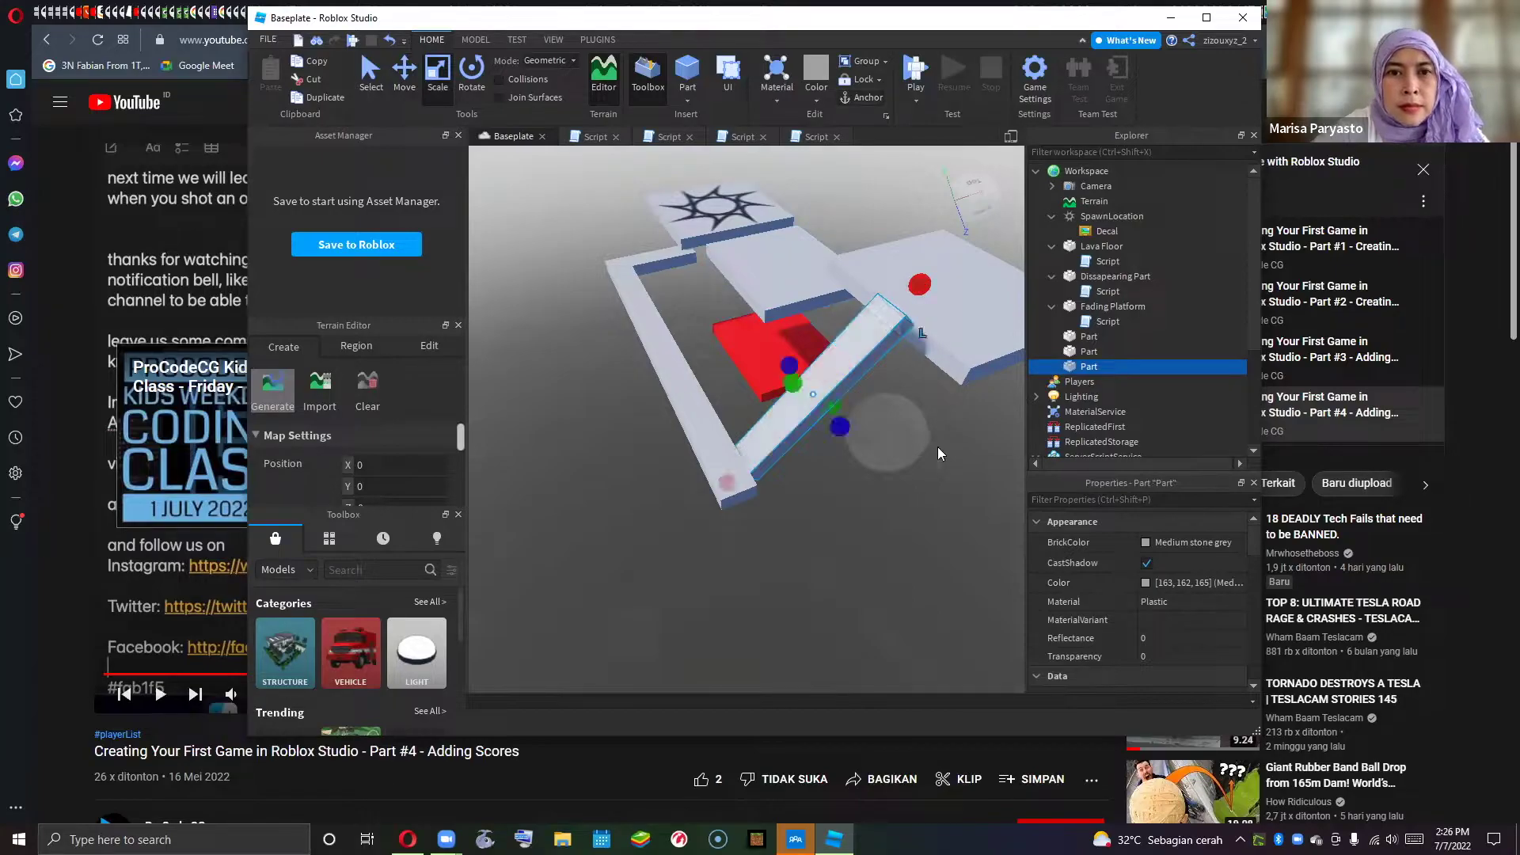
right_click_drag(937, 446, 937, 446)
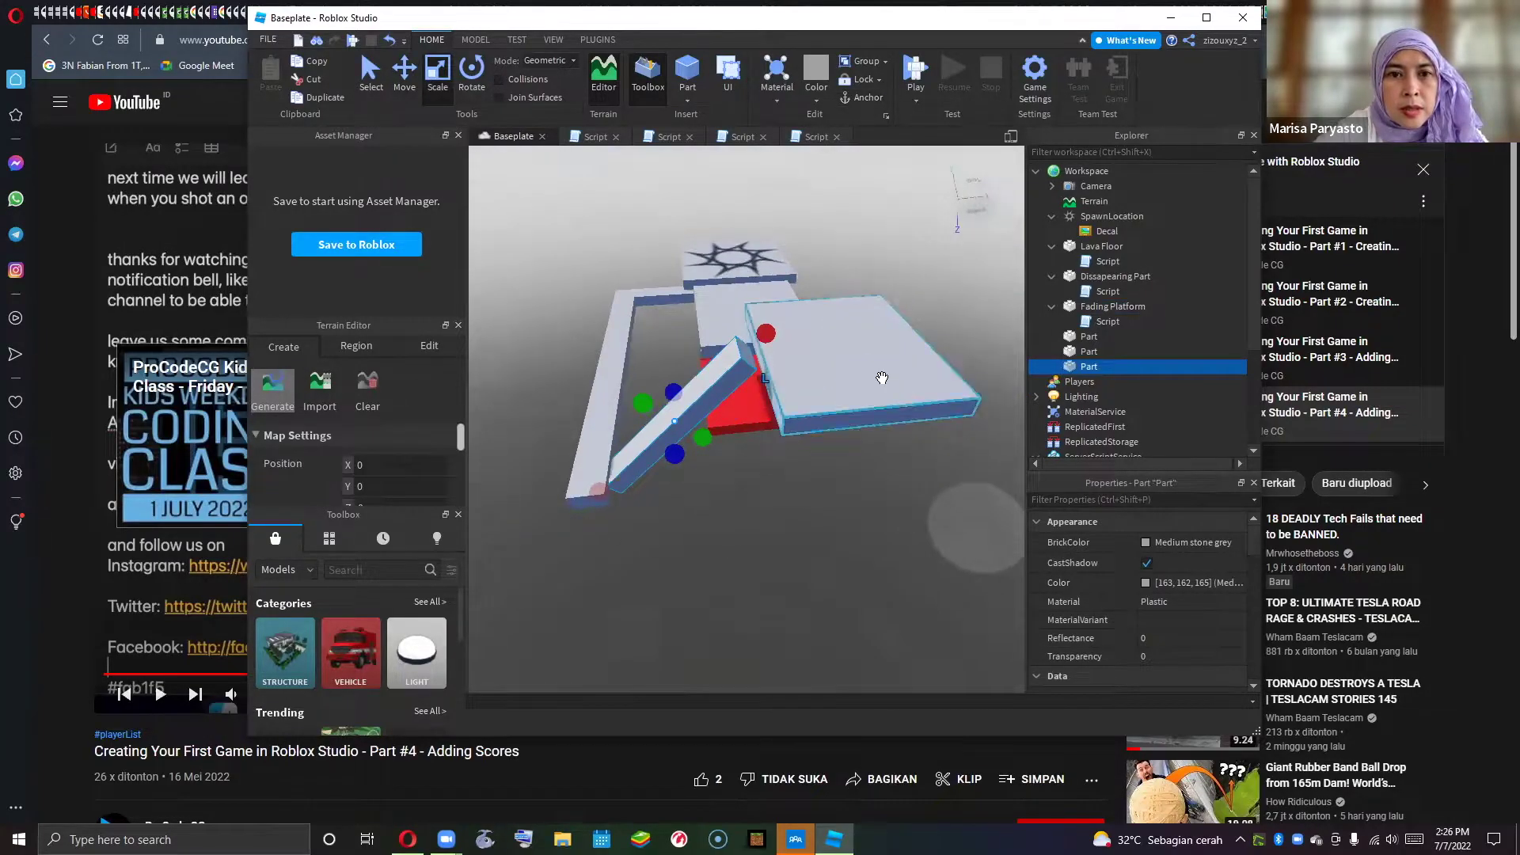
- Slide the Fading Platform sideways toward the second walkway until it meets the ramp's upper end
left_click(877, 374)
left_click(405, 75)
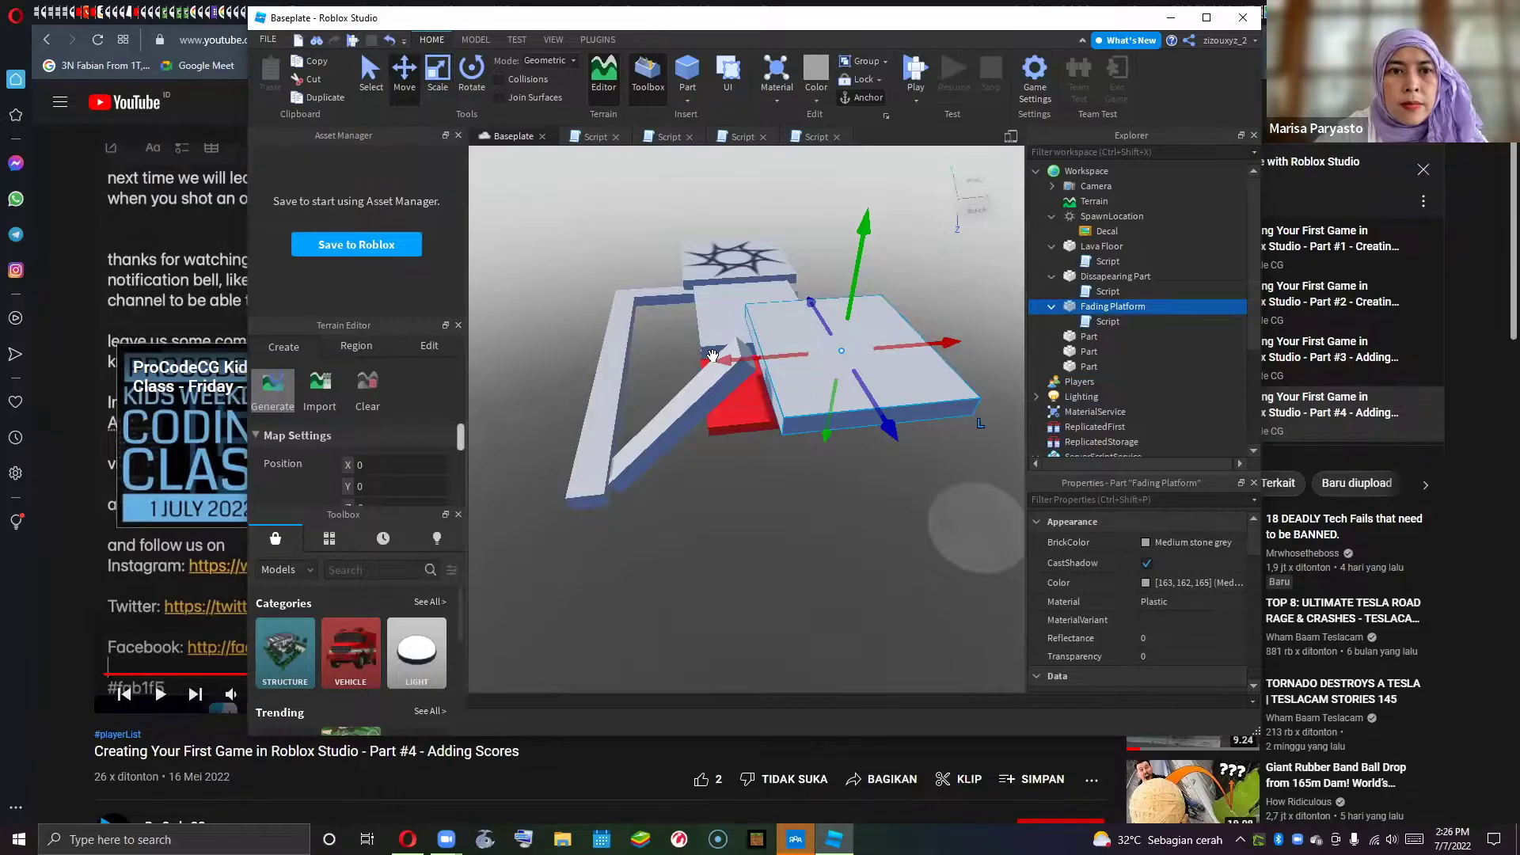
left_click_drag(721, 355, 698, 384)
key("d")
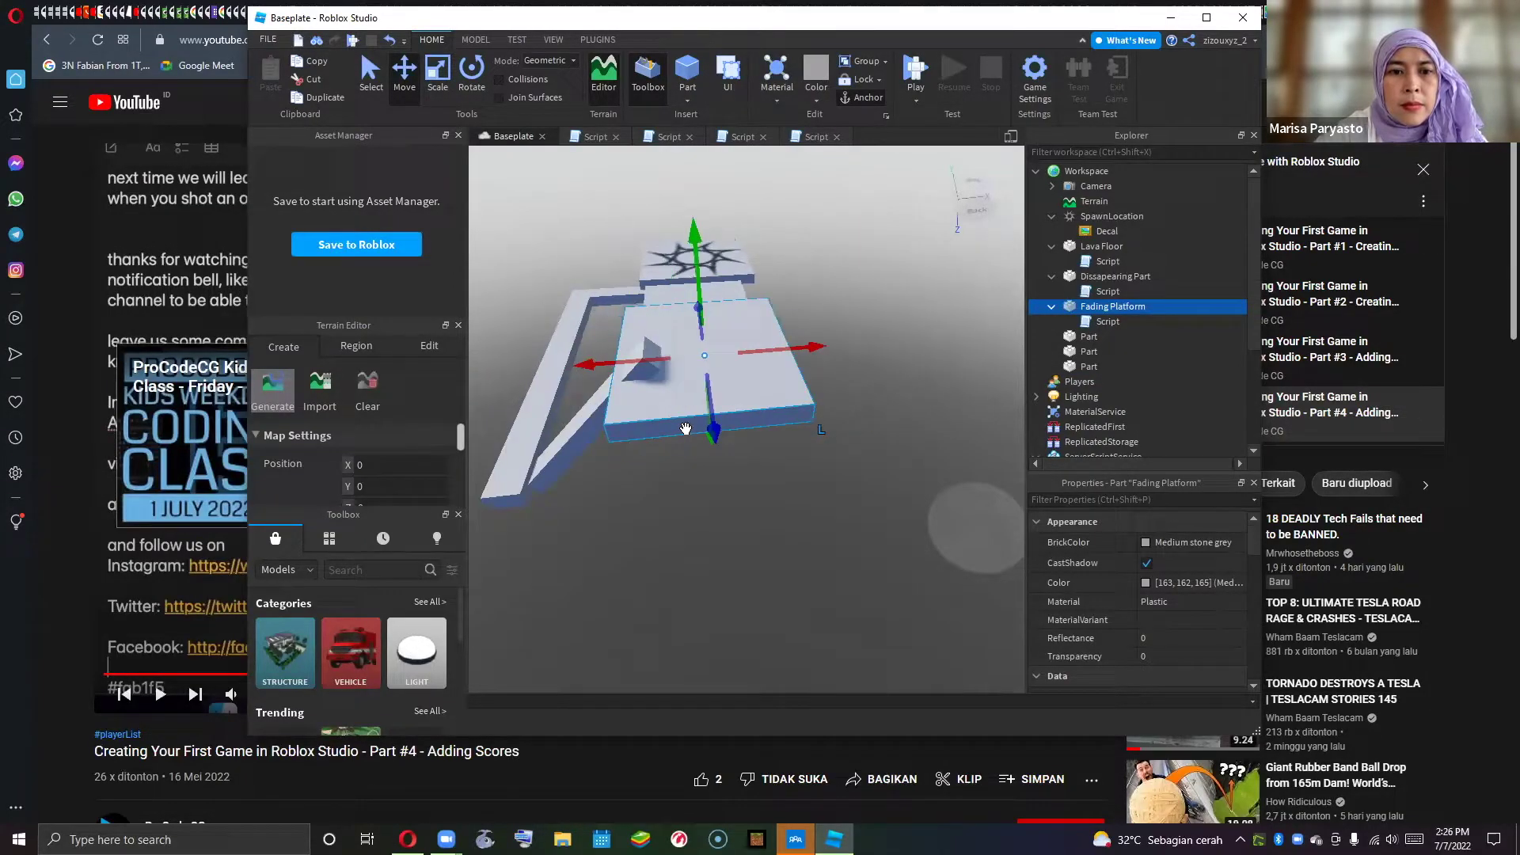
key("a")
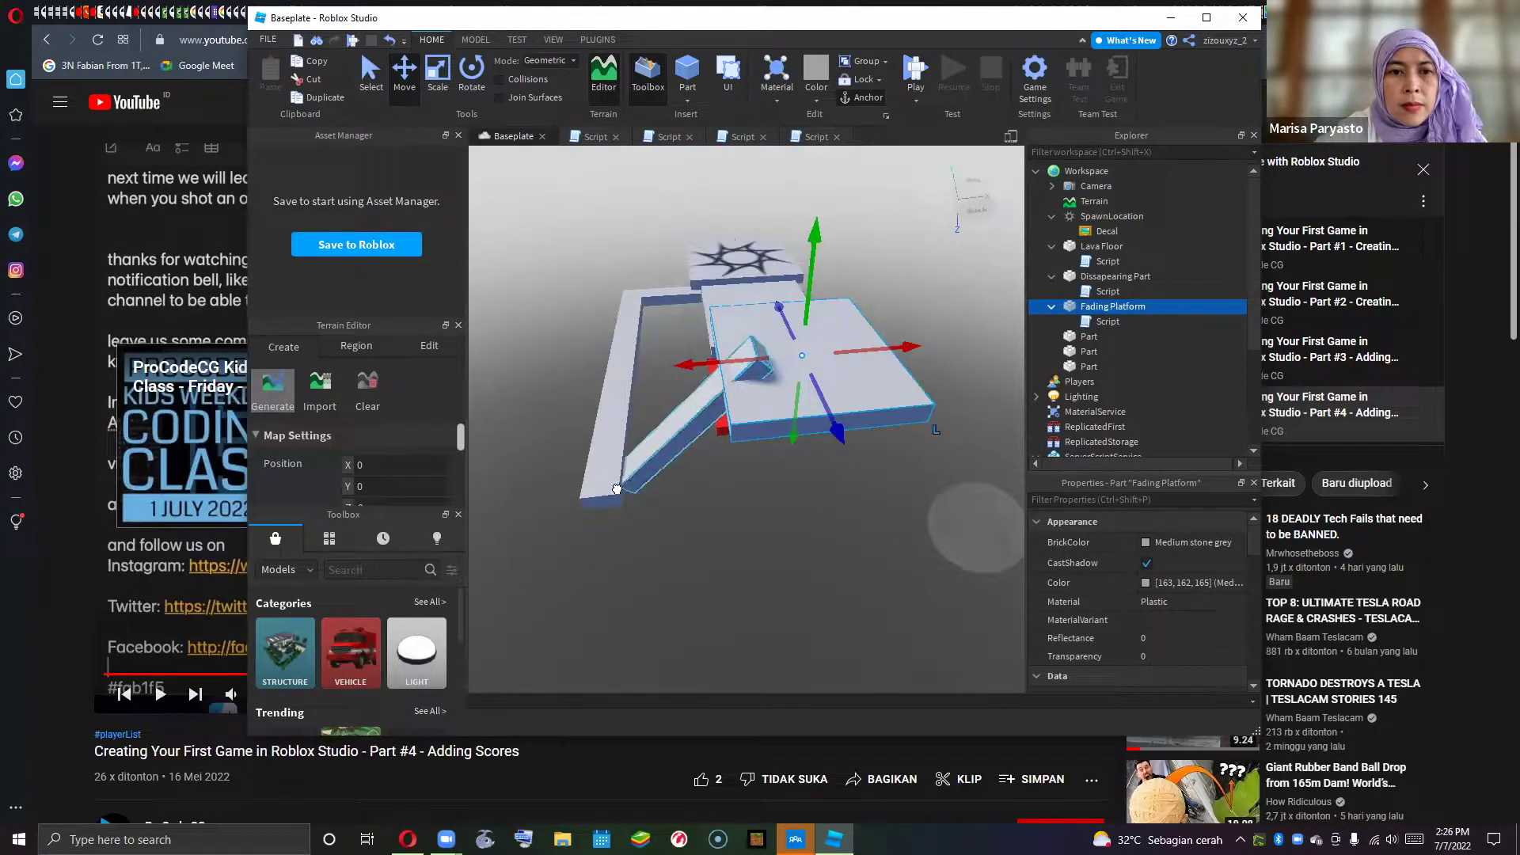
- Slide the ramp down along its slope onto the second walkway's end and shorten its upper end at the Fading Platform
left_click(616, 488)
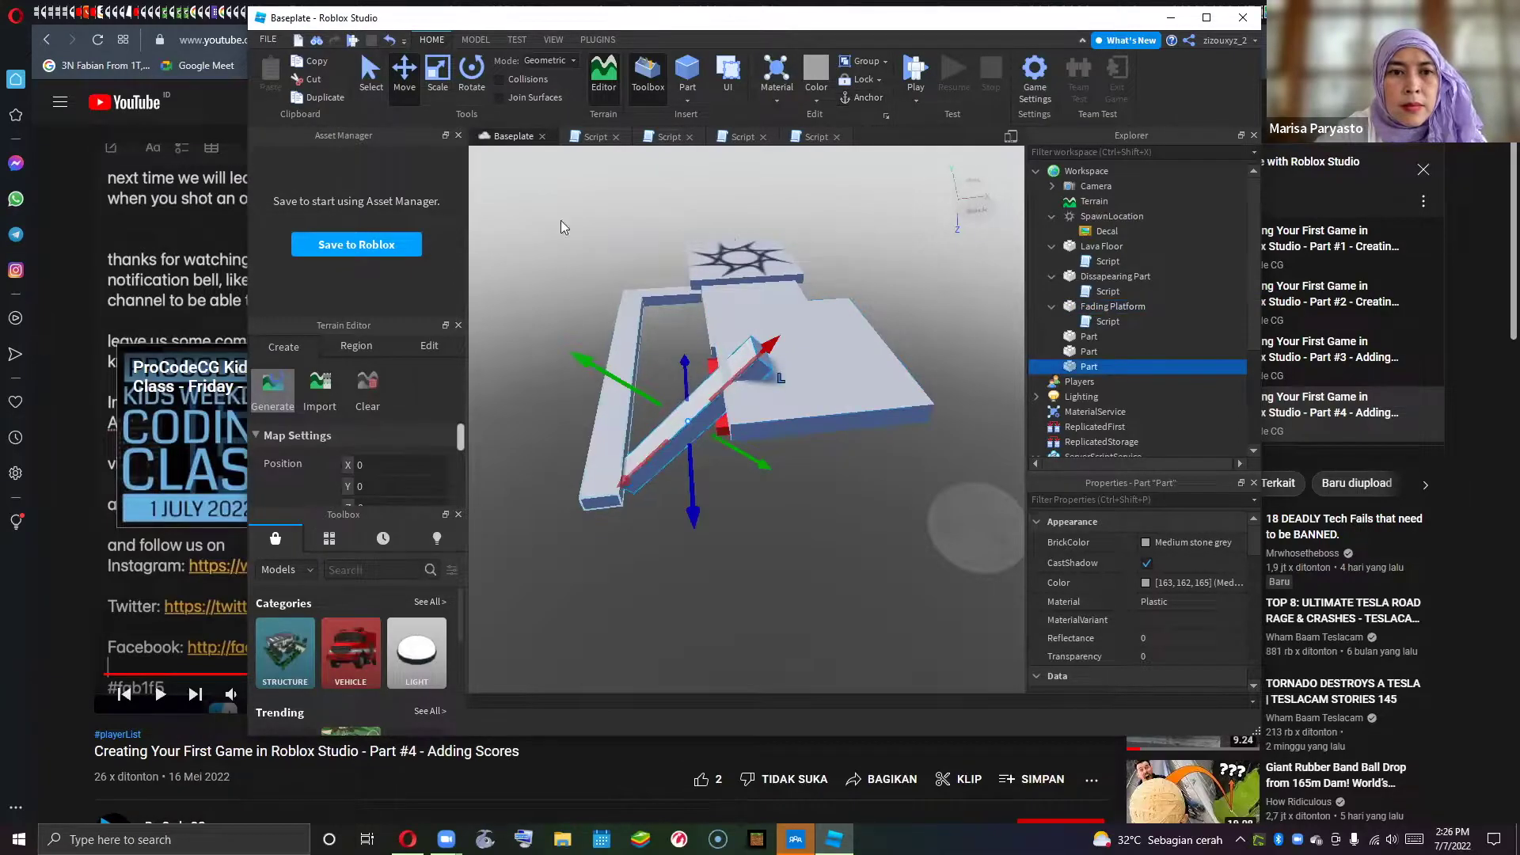
left_click_drag(768, 344, 754, 357)
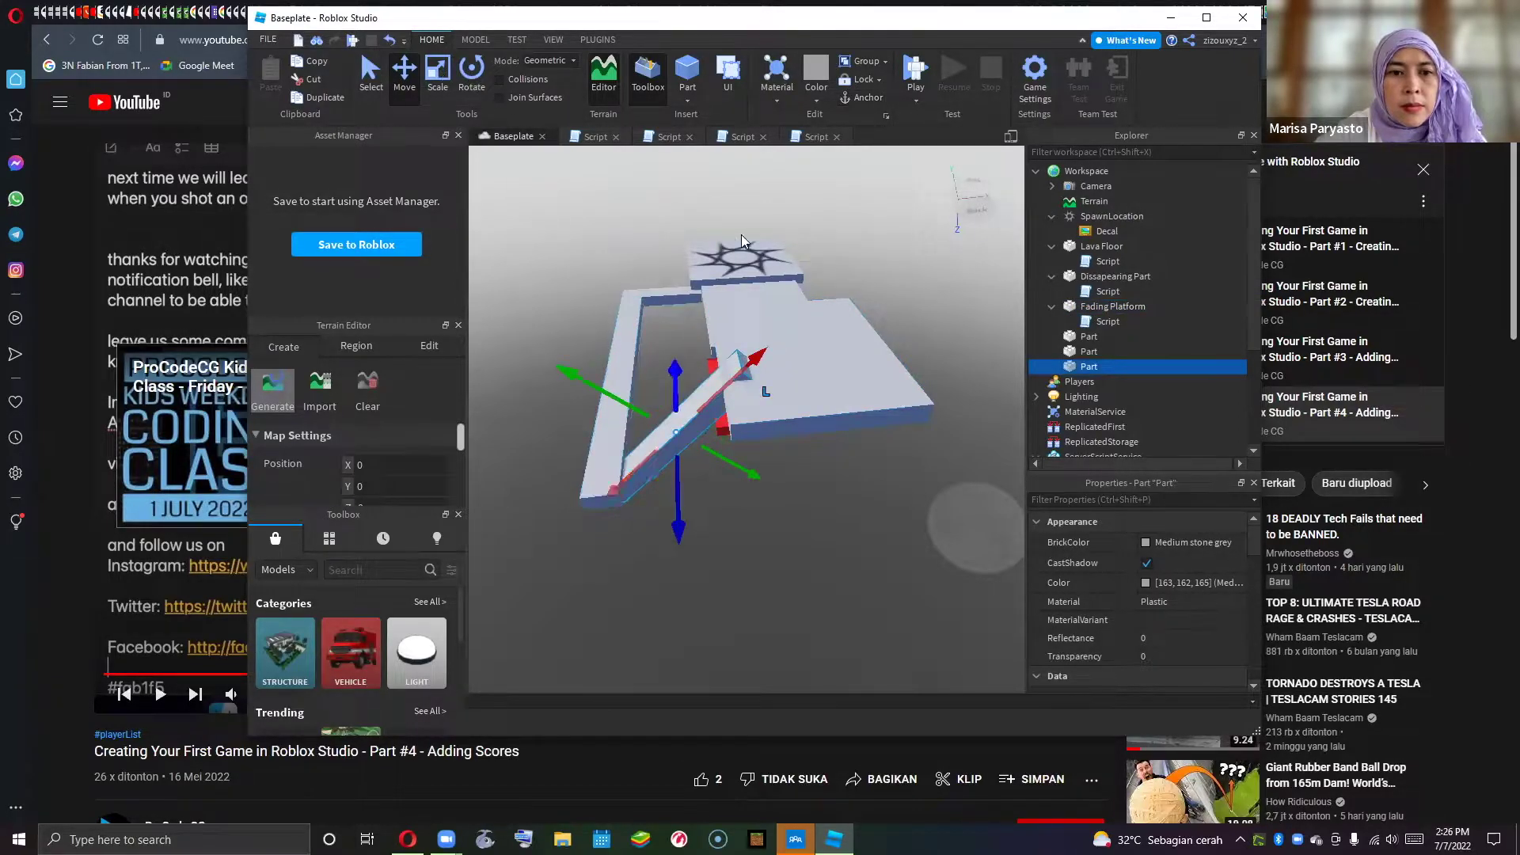
key("ctrl+3")
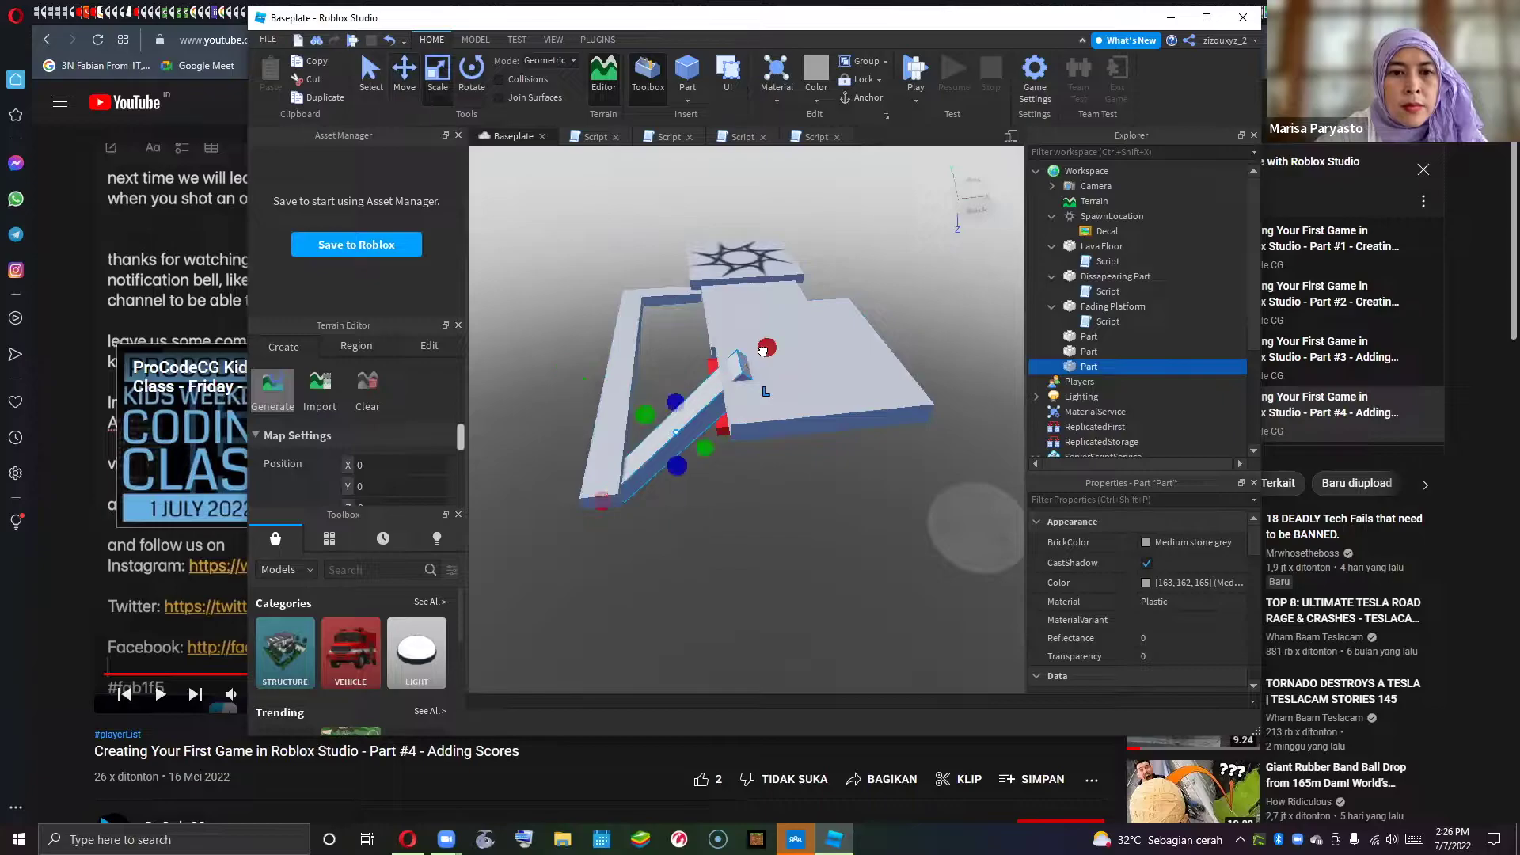
key("f")
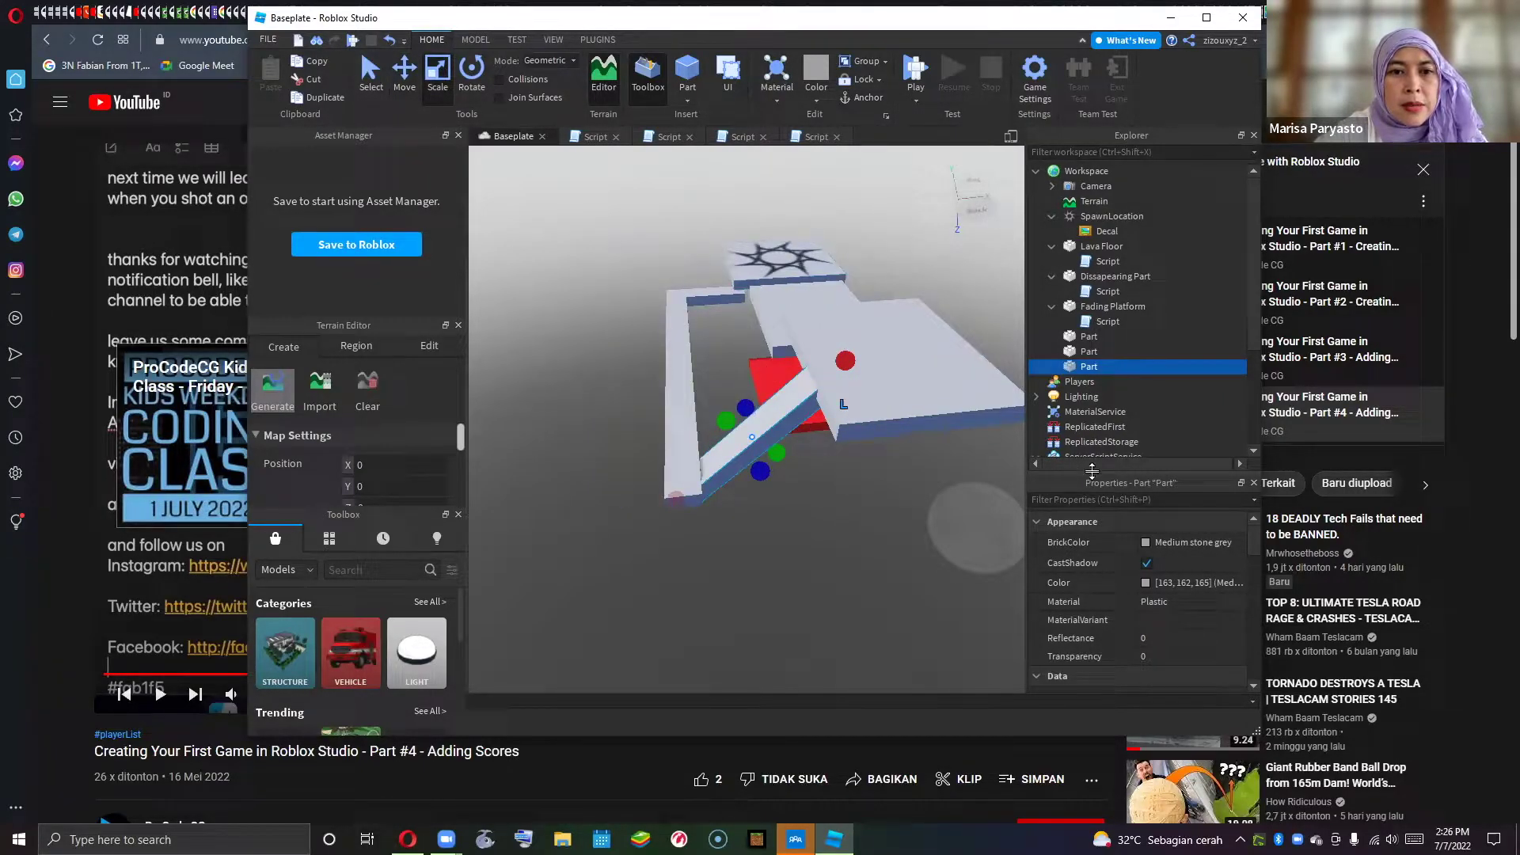
key("d")
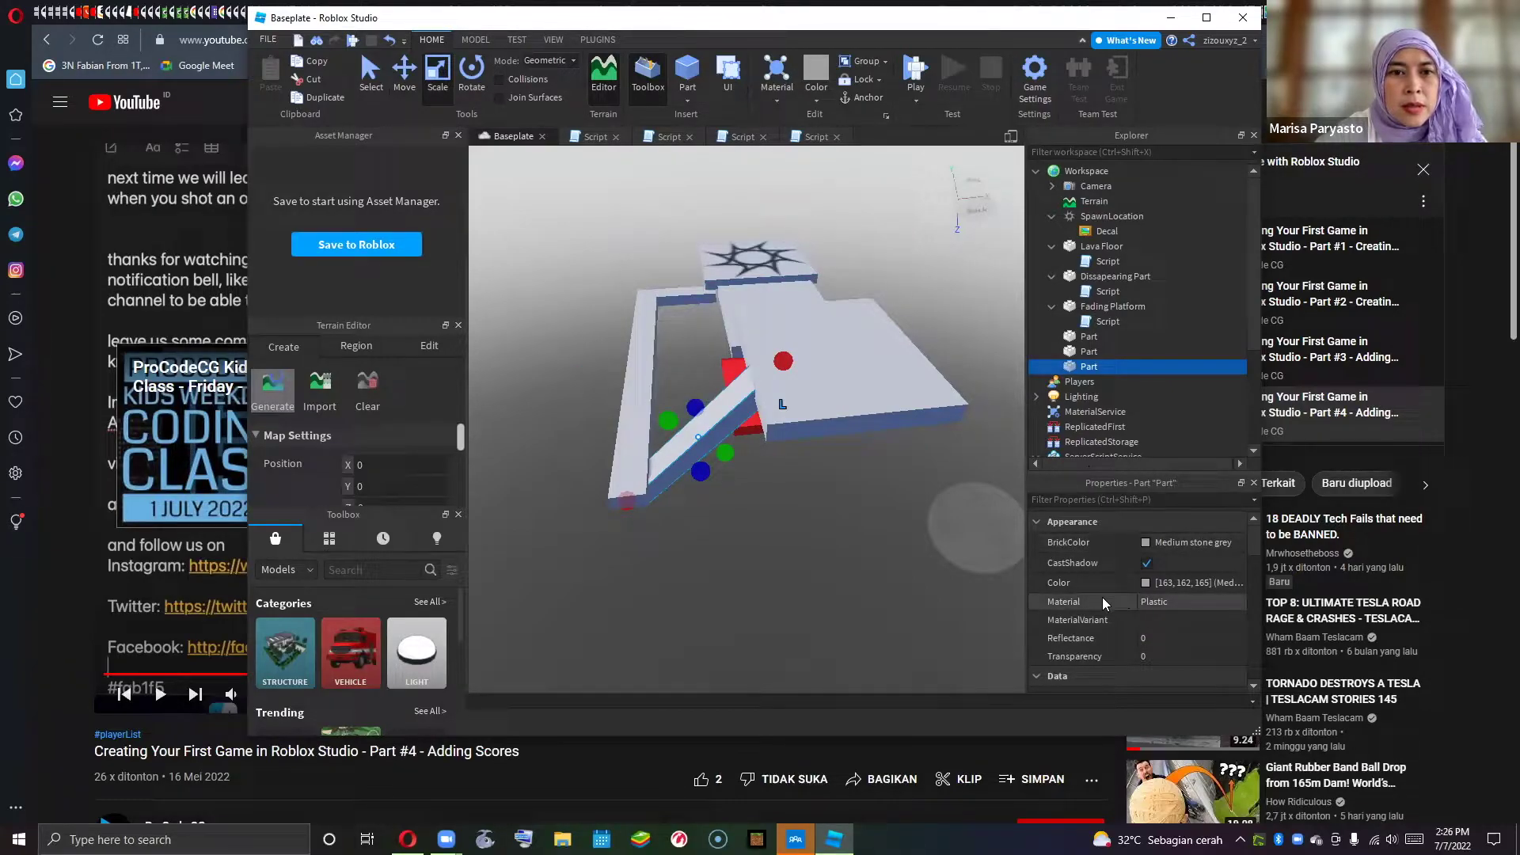
- Try a transparency of 1 on the ramp part and deselect it
scroll(1102, 601, "down", 3)
left_click(1156, 596)
type("100")
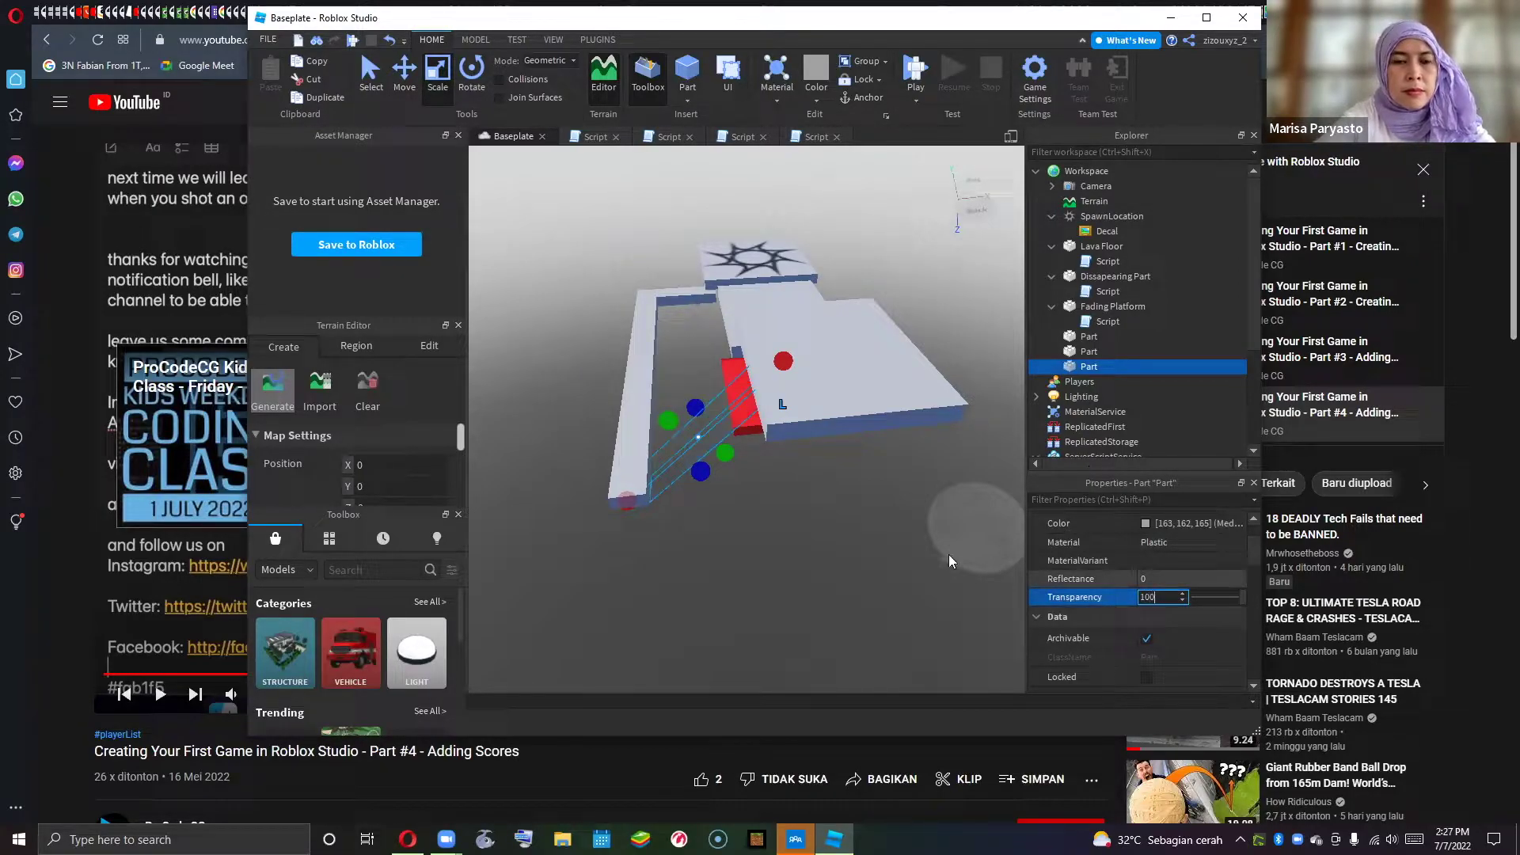
key("Return")
left_click(906, 545)
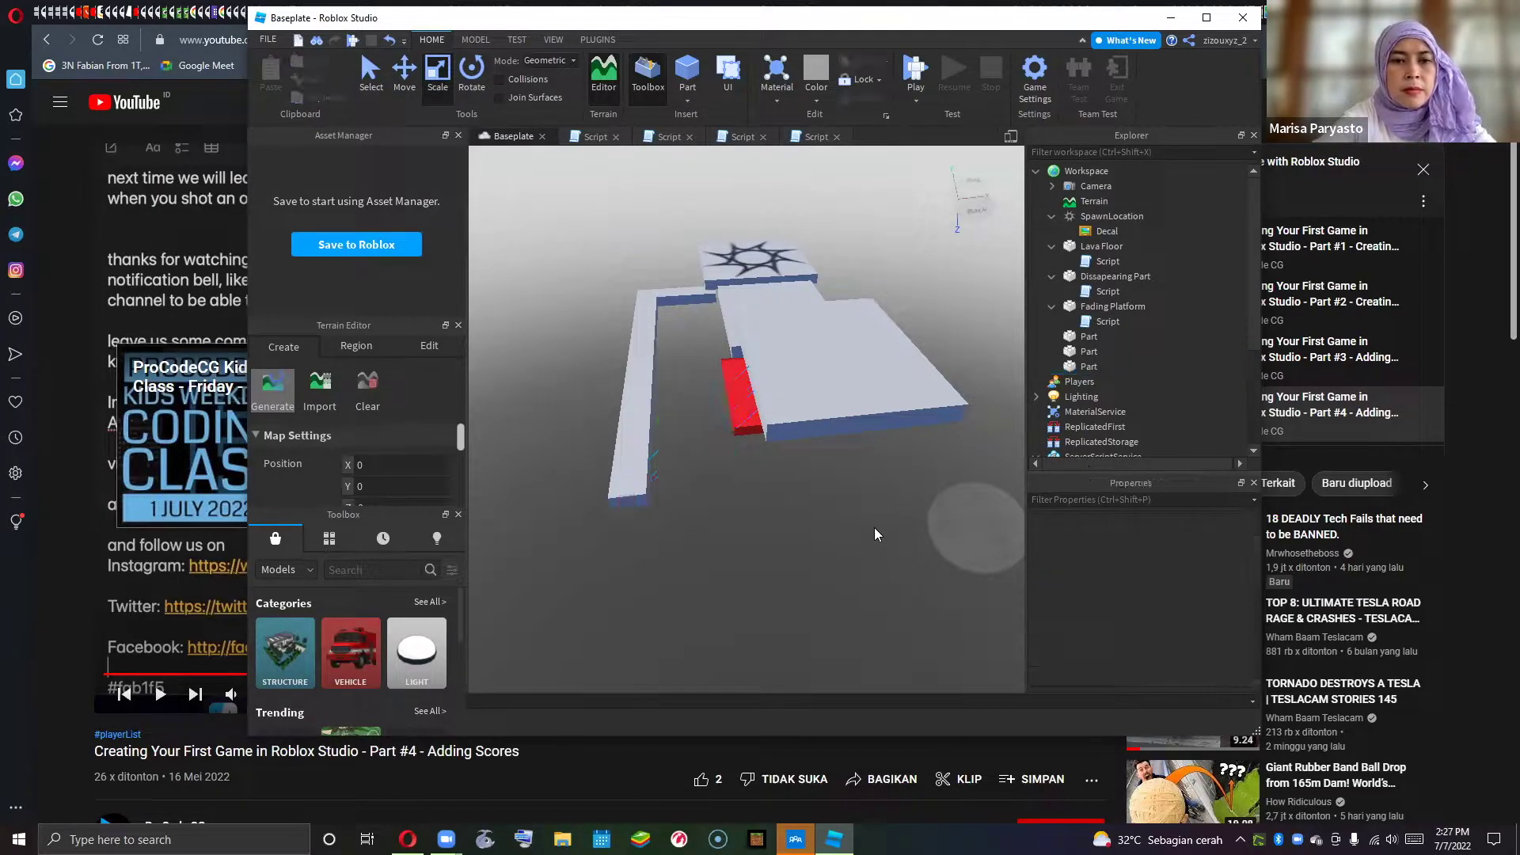
- Reselect the ramp part, try transparency values of 9 and 8, and clear the value
key("a")
left_click(752, 466)
left_click(1162, 657)
type("9")
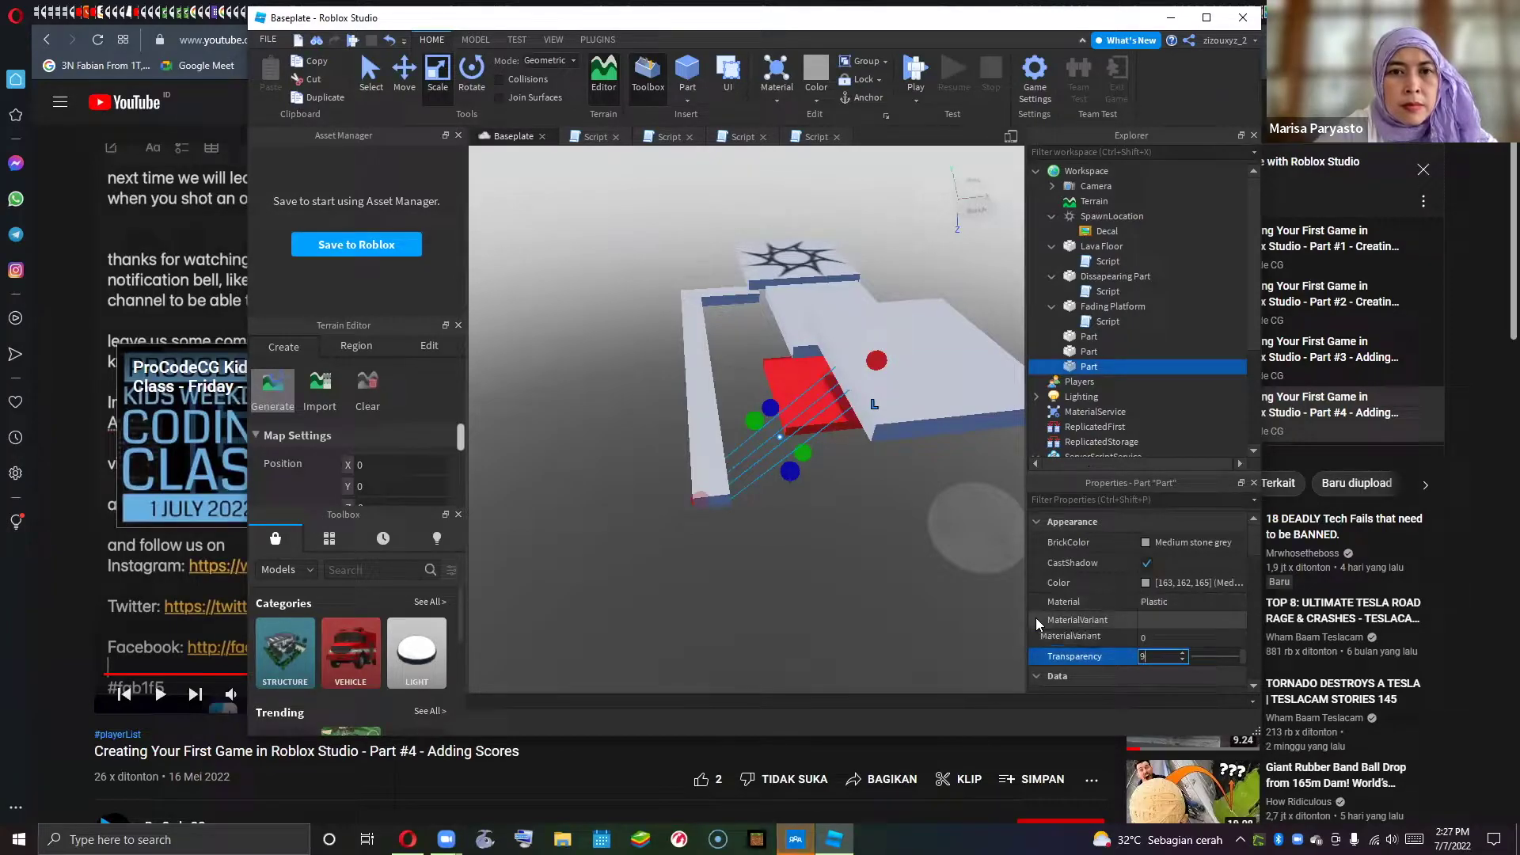
key("BackSpace")
type("8")
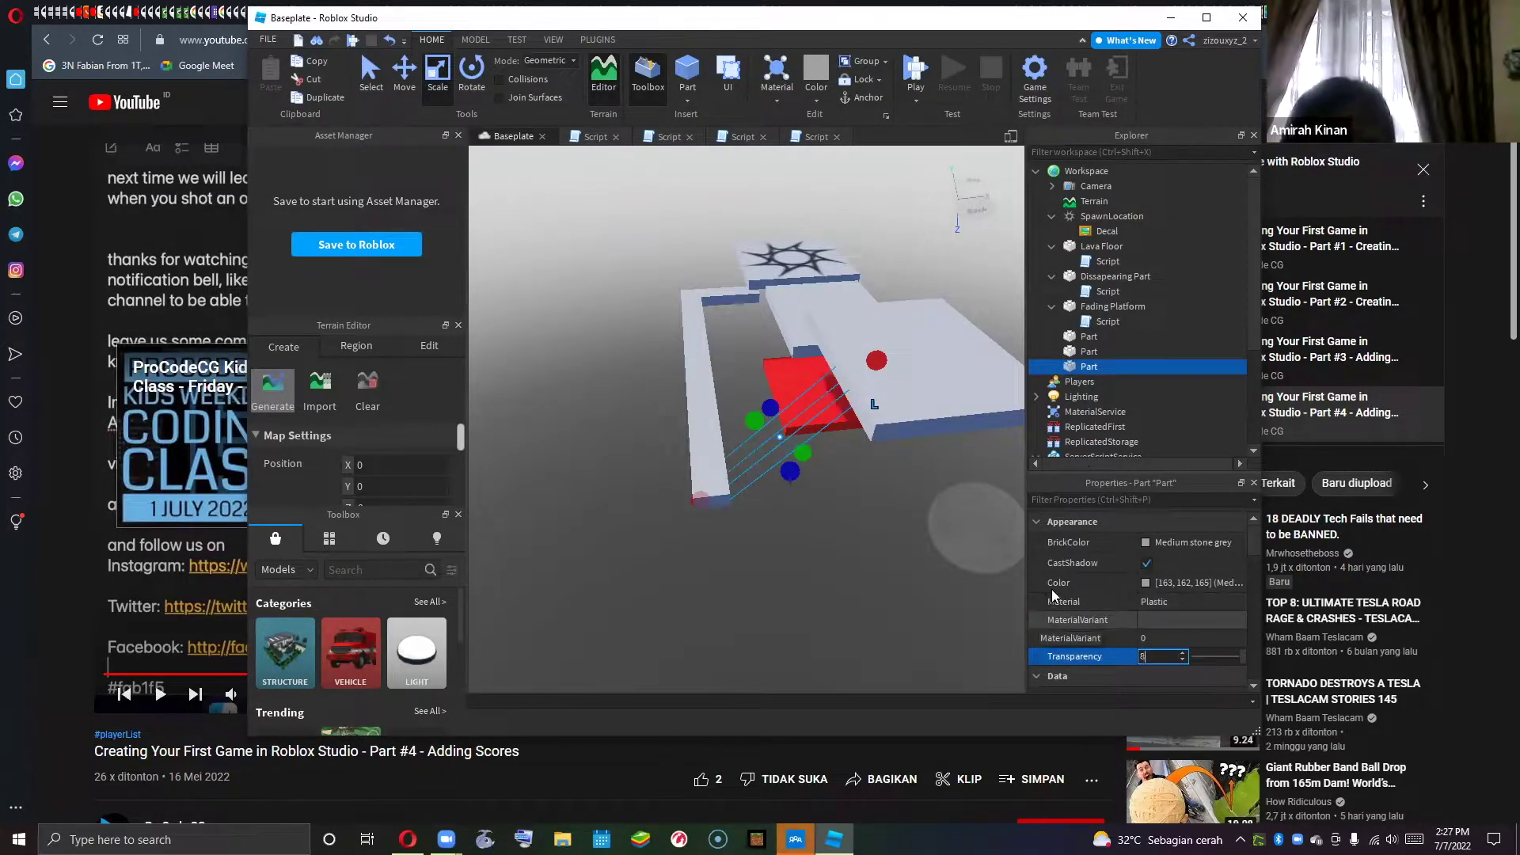
key("BackSpace")
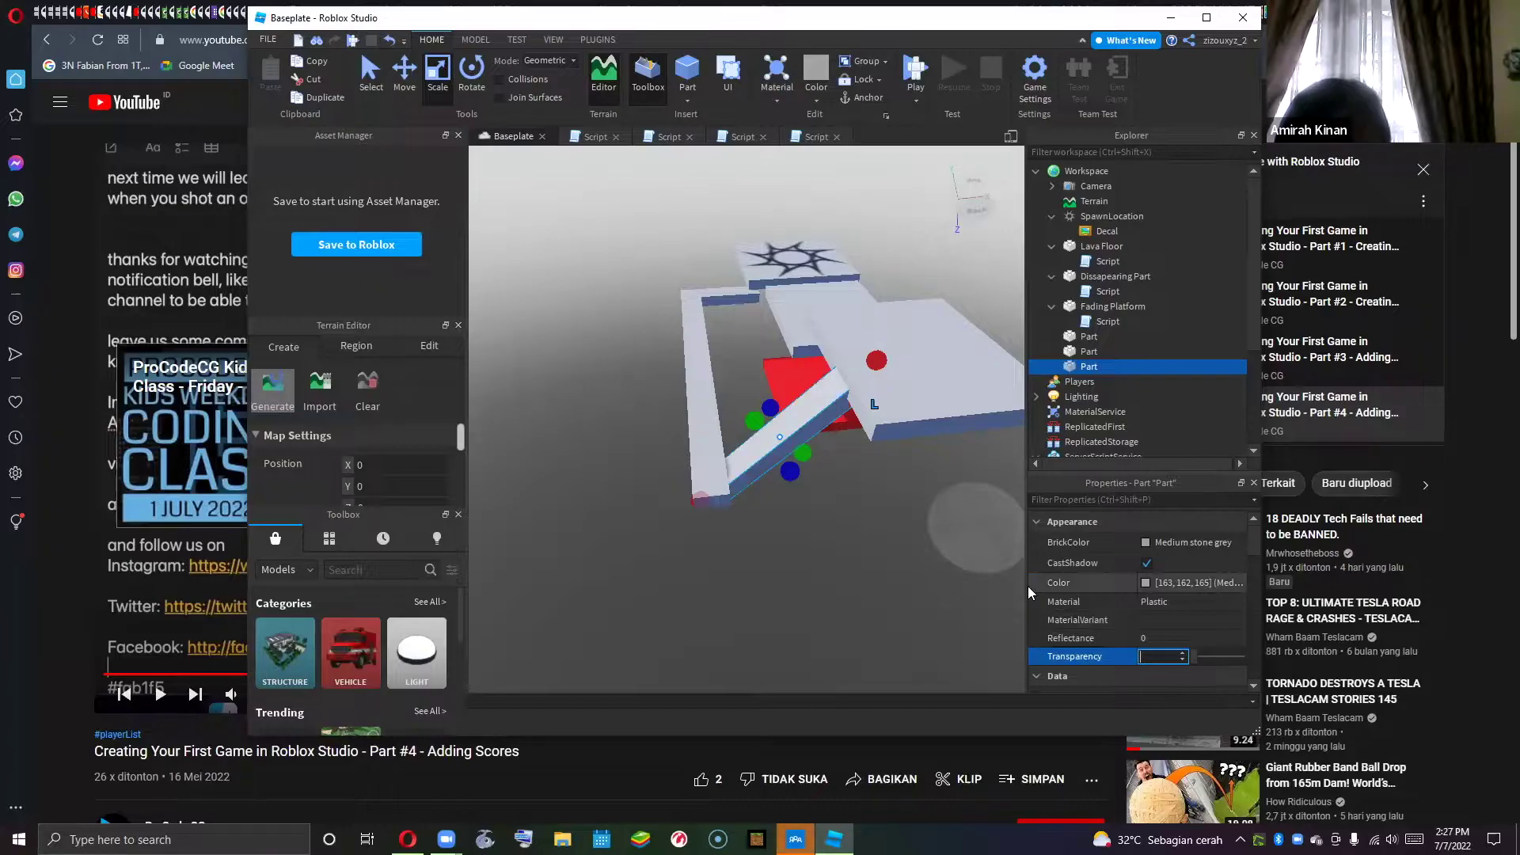
- Try transparency values of 0.5, 0.9 and 0.8 on the ramp part and deselect it
type("1")
key("BackSpace")
type("0.5")
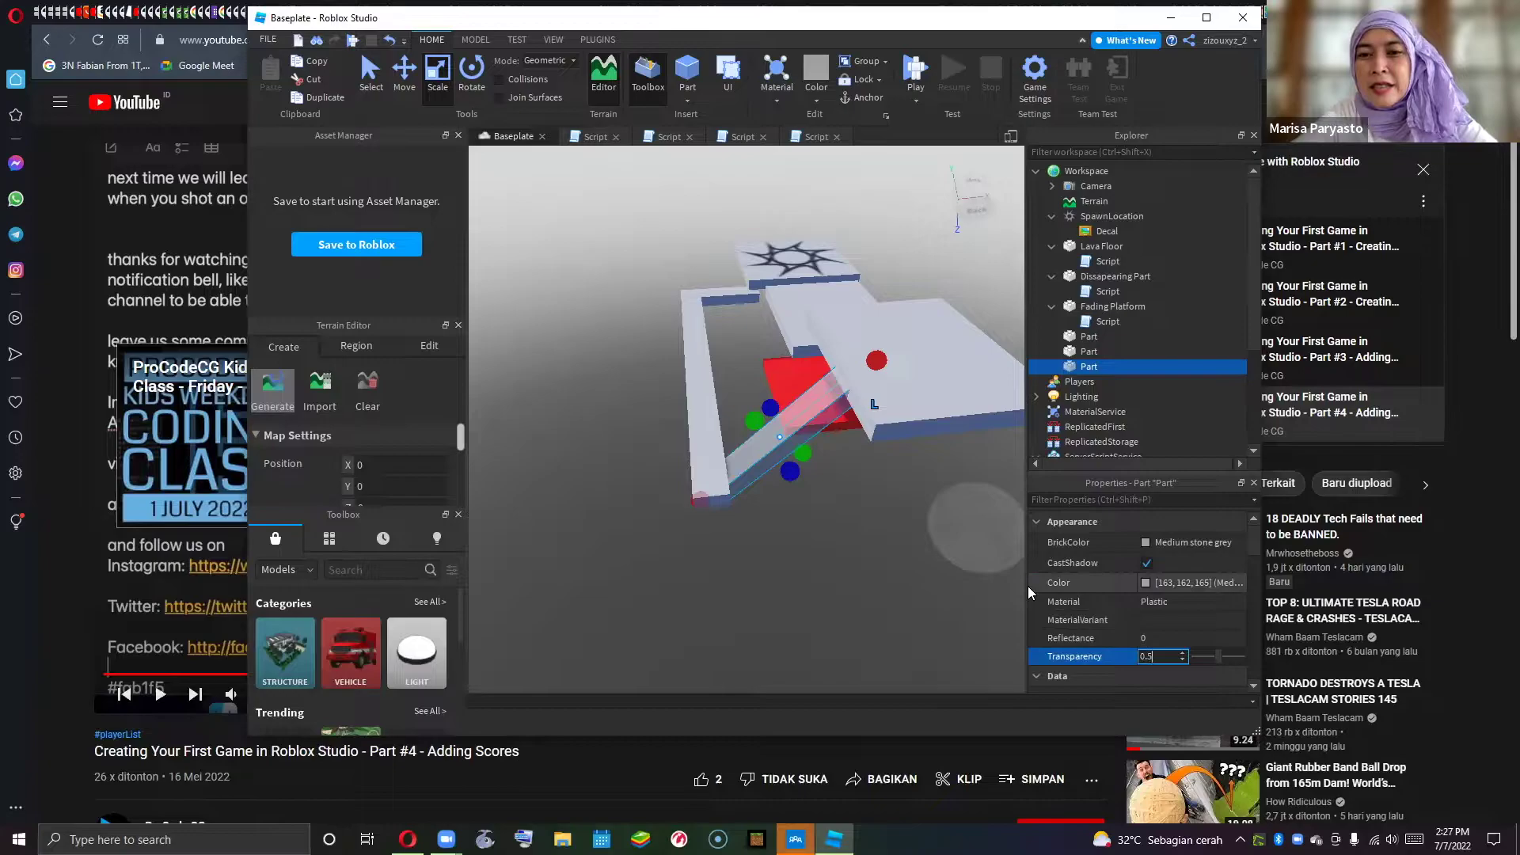
key("BackSpace")
type("9")
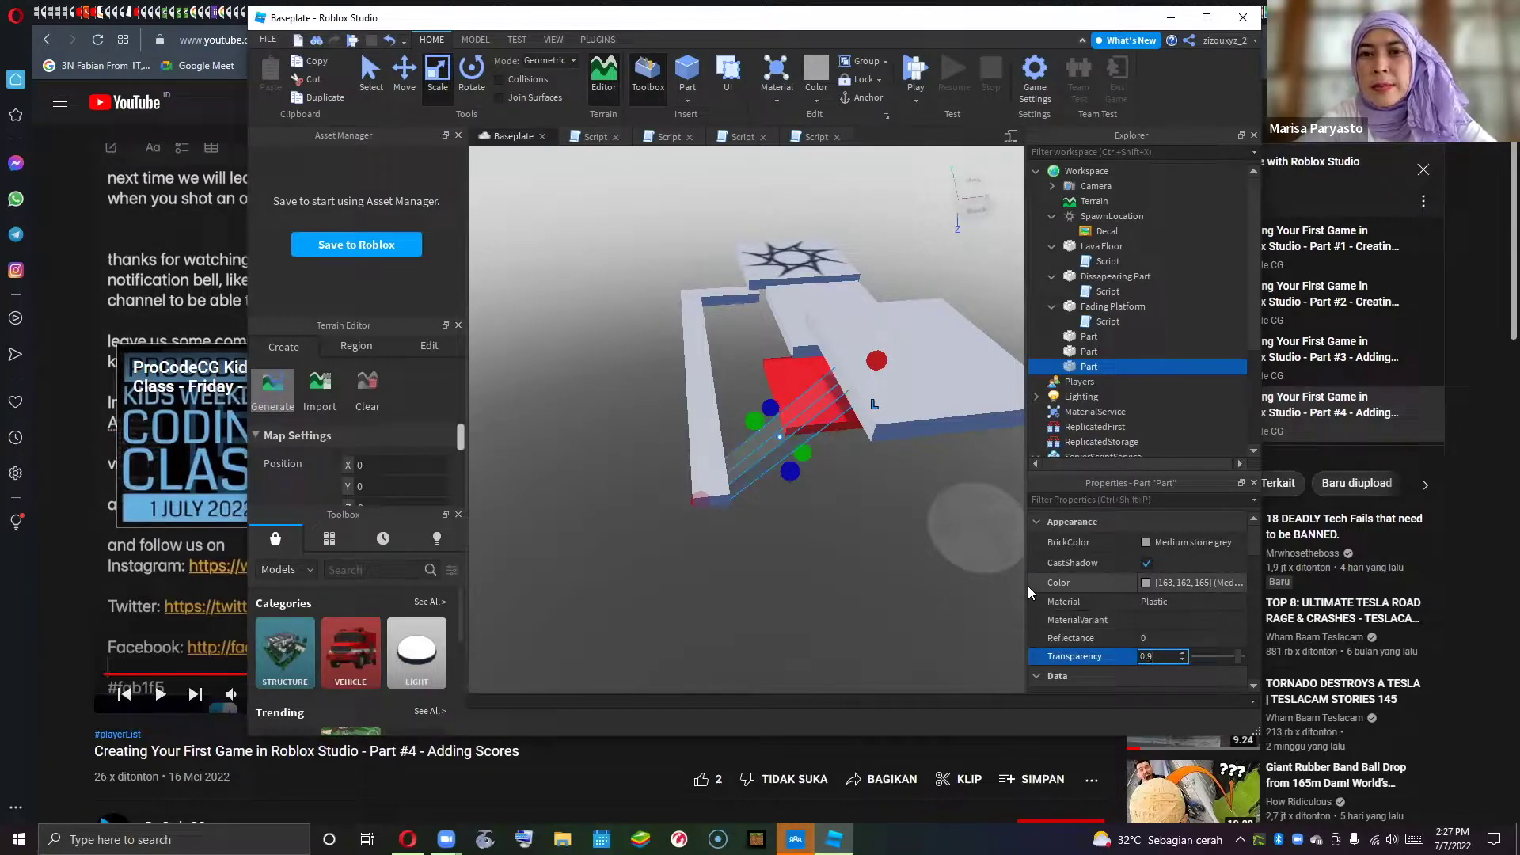
key("BackSpace")
type("8")
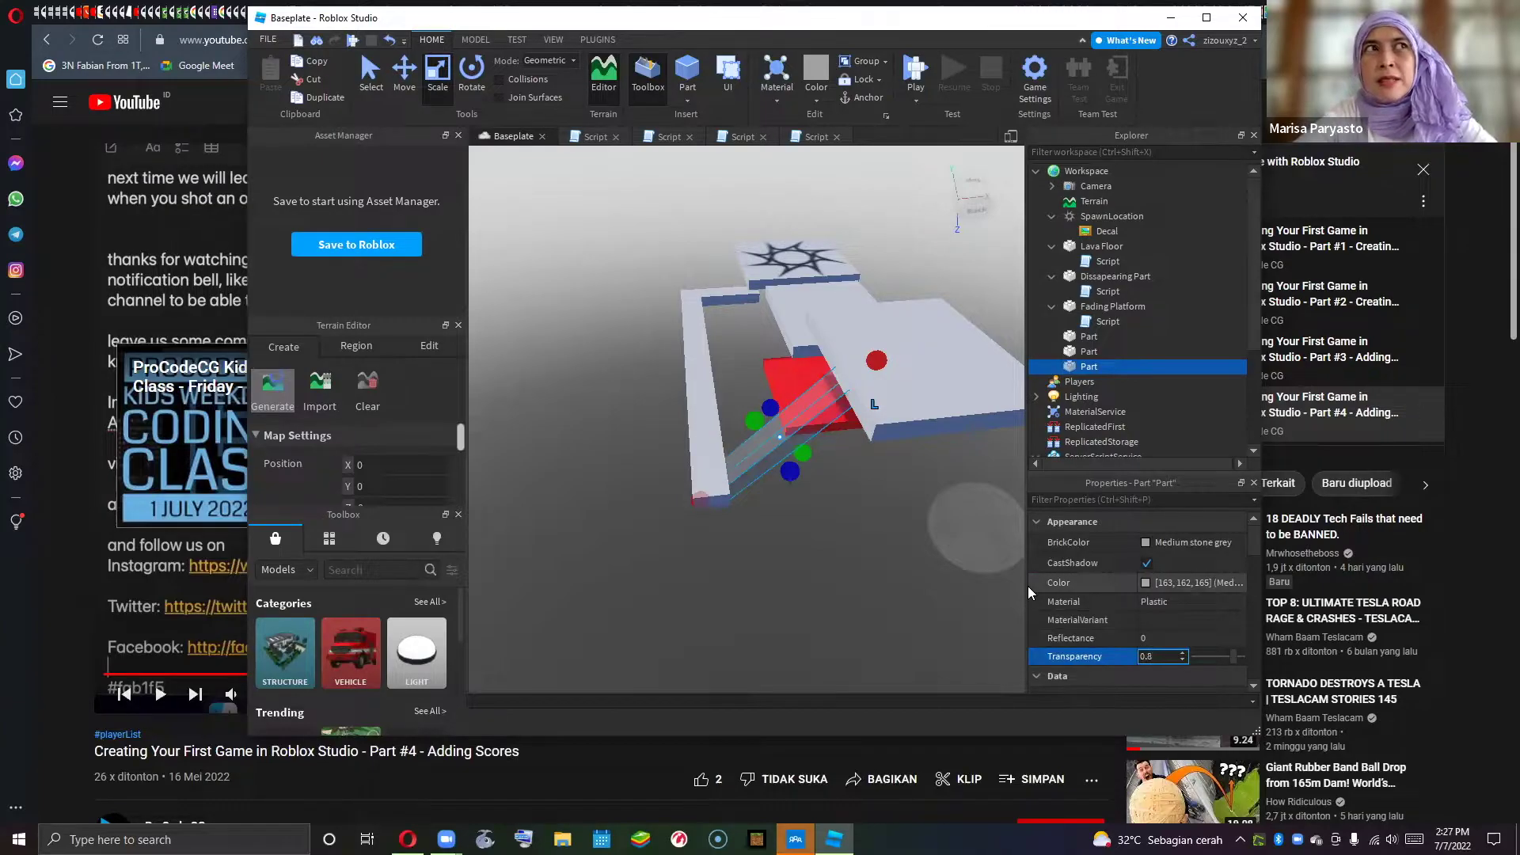
left_click(1001, 573)
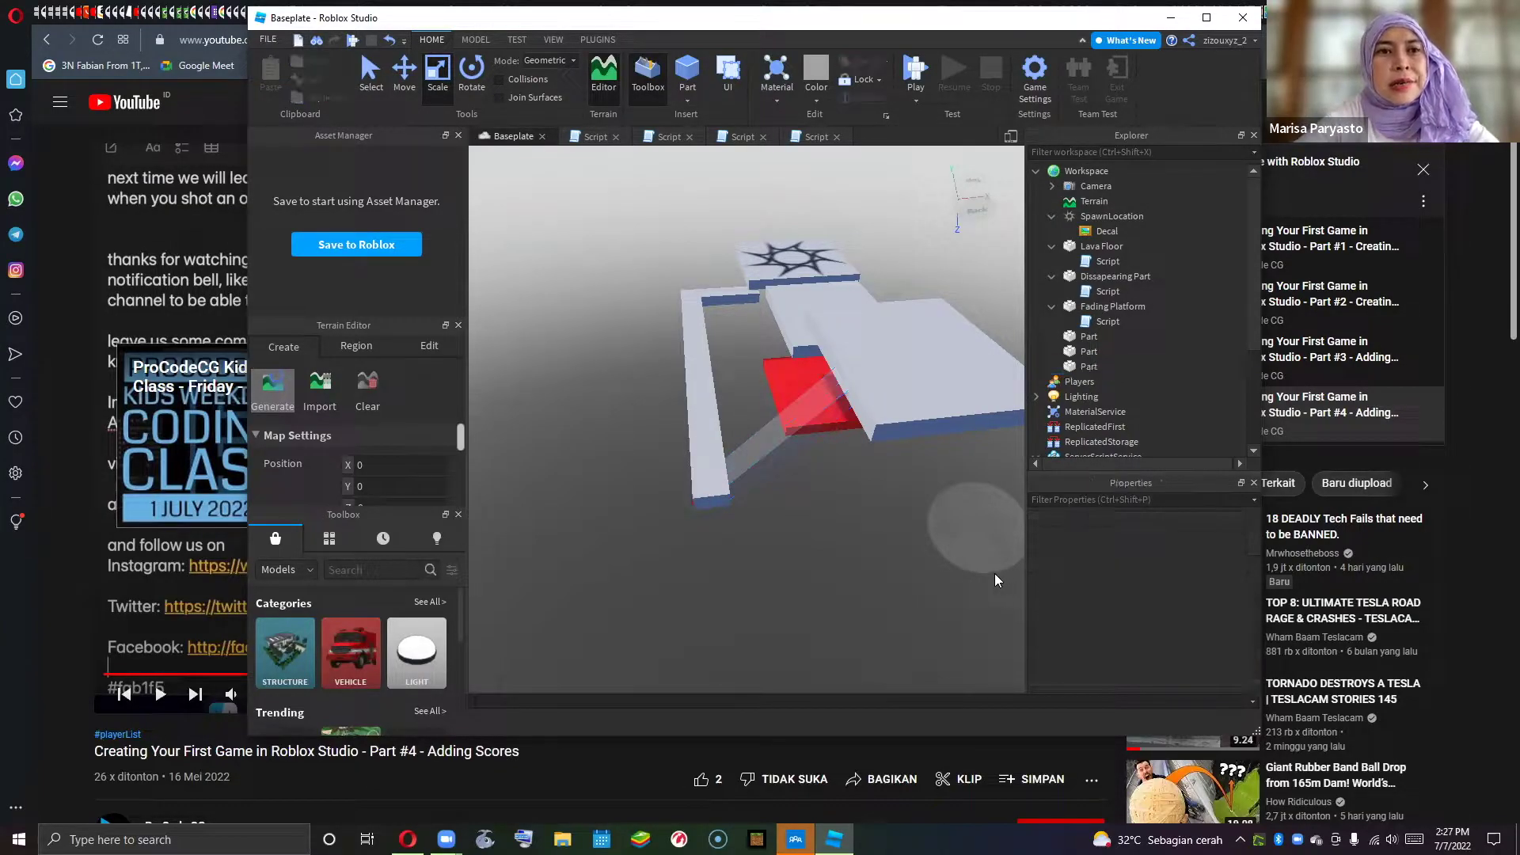
- Set the ramp part's transparency to 0.9 and view the deselected ramp from the second walkway's side
left_click(782, 440)
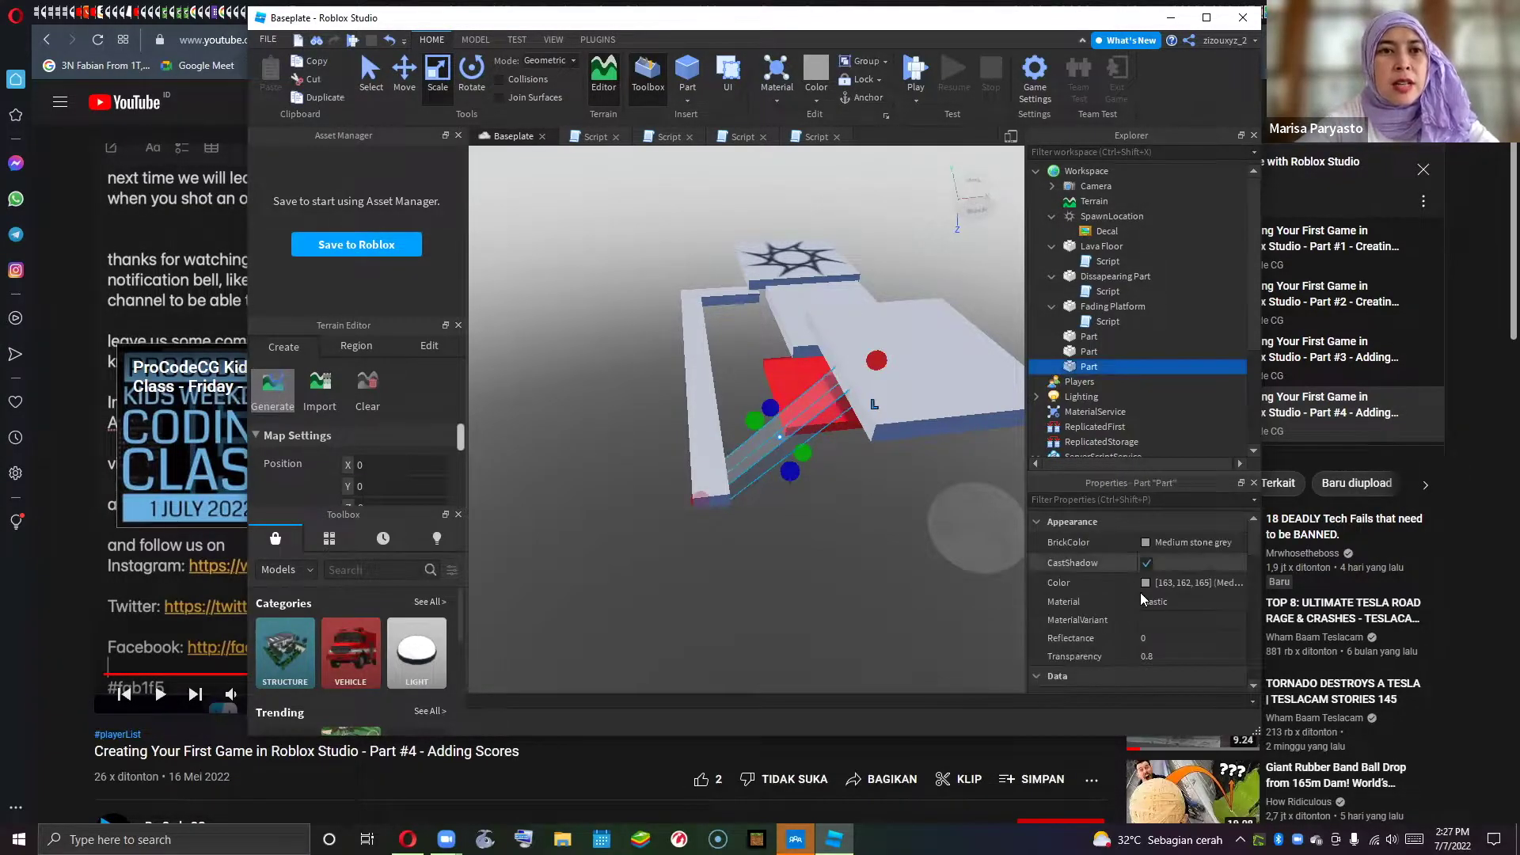
left_click(1162, 656)
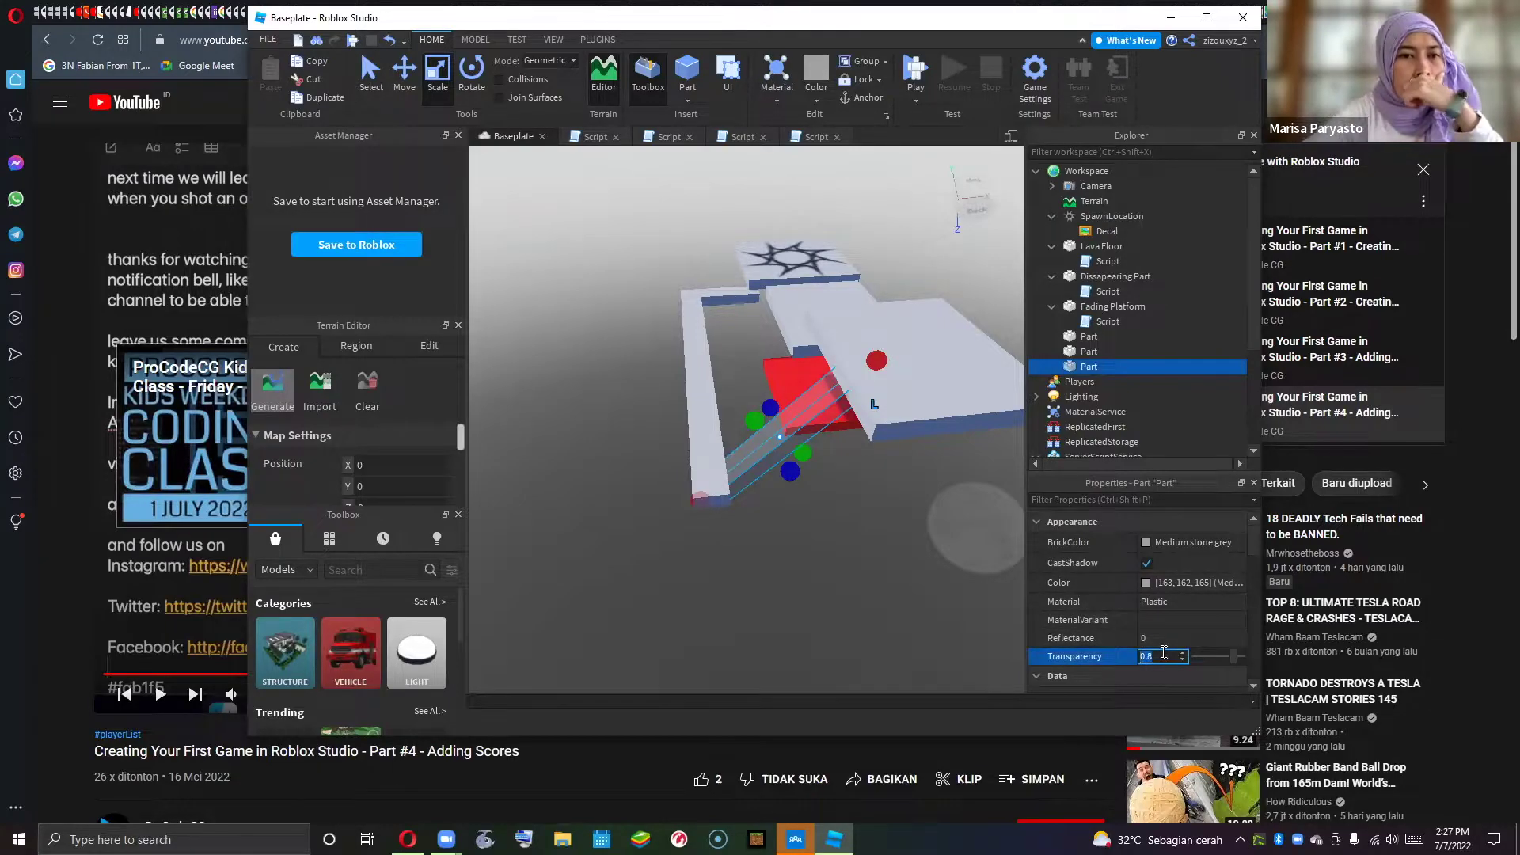
key("BackSpace")
type("9")
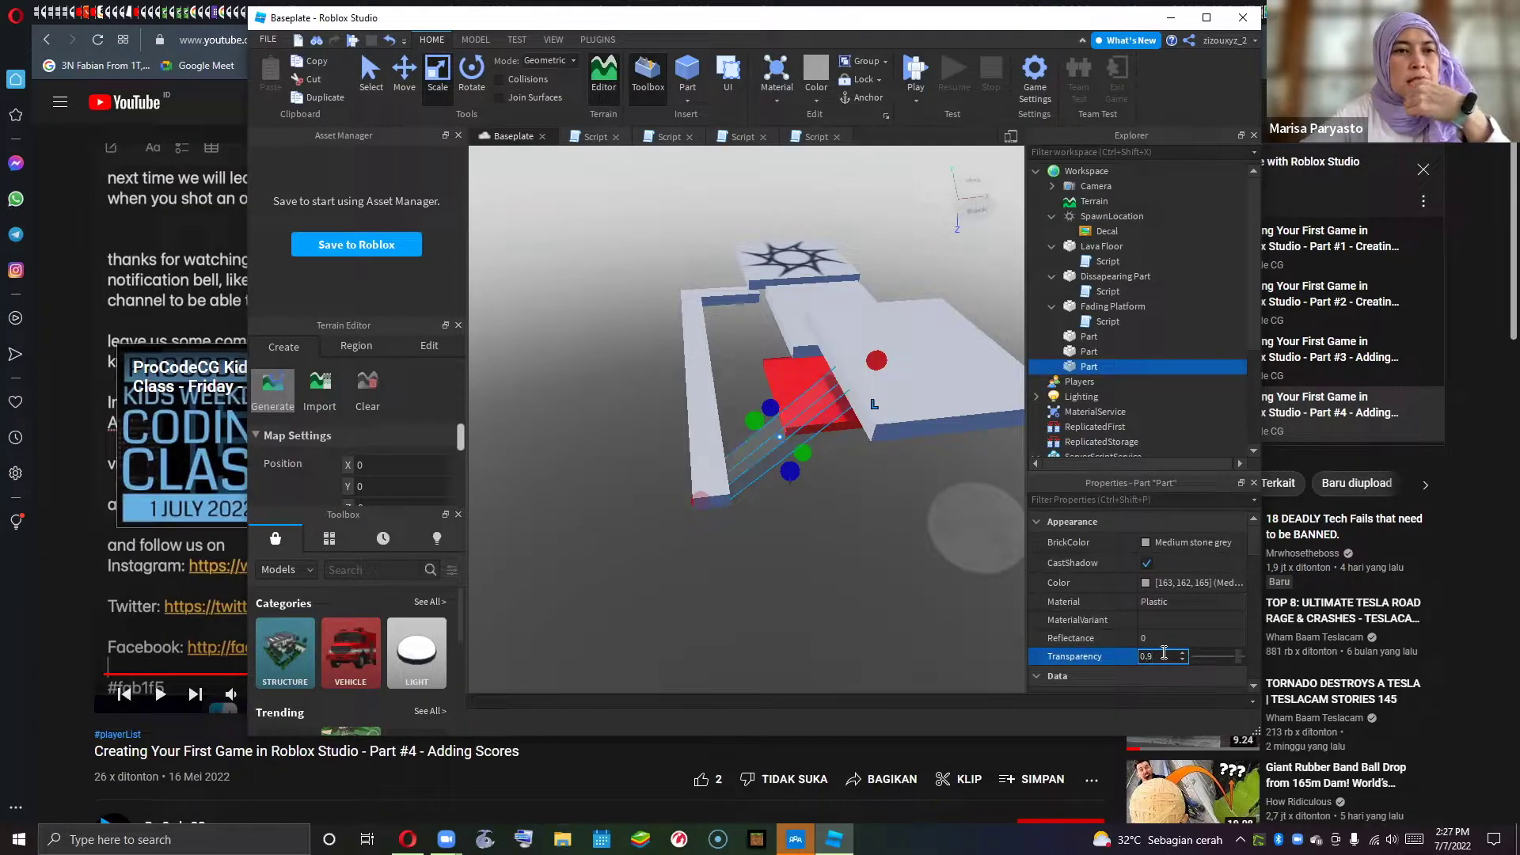
left_click(885, 573)
right_click_drag(885, 574, 885, 573)
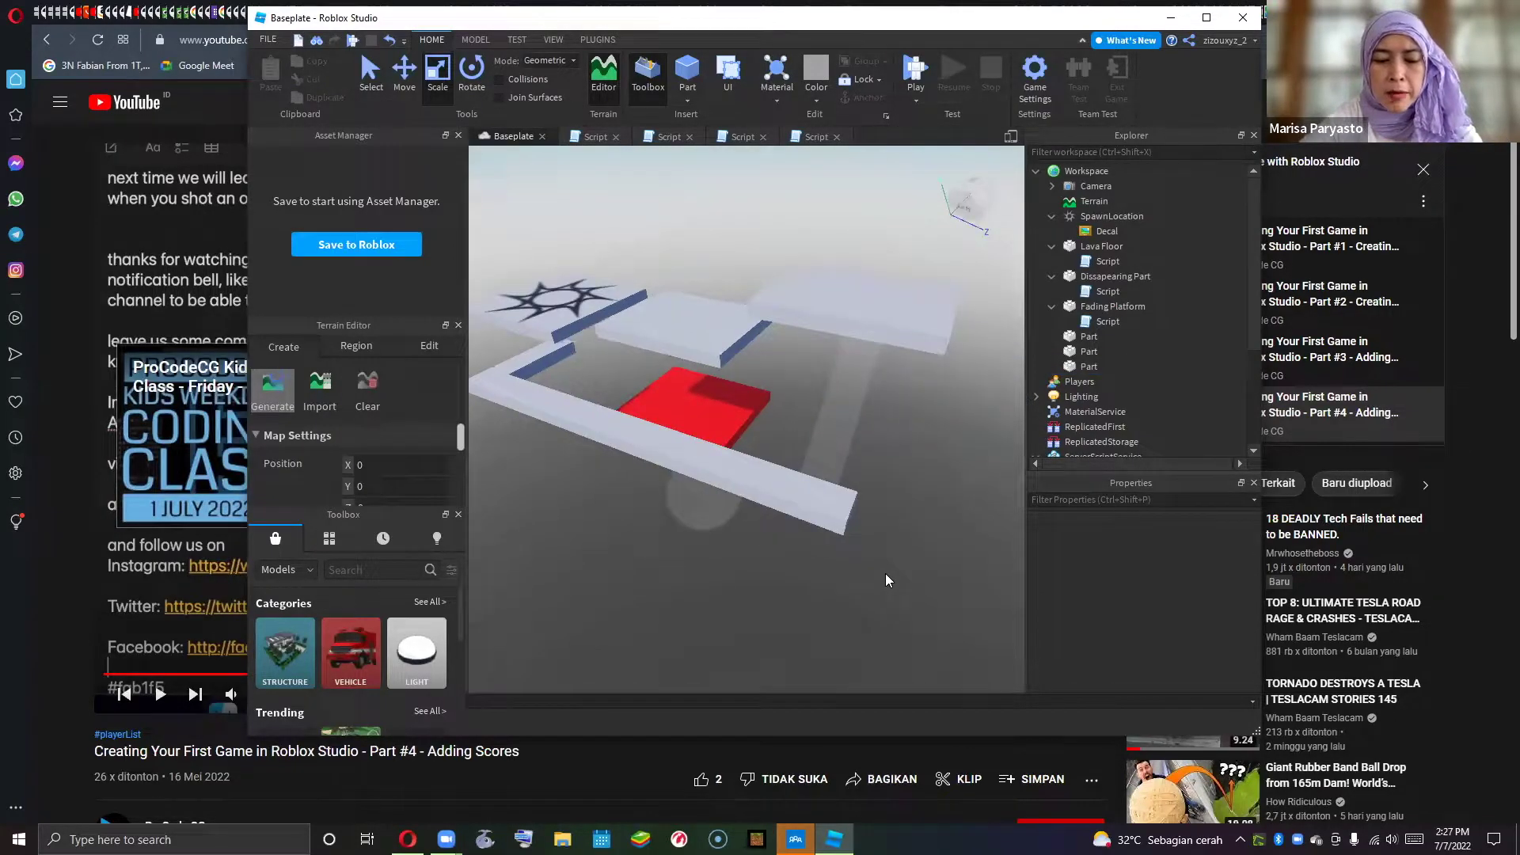
- Set the transparency of the long walkway part in front of the red lava floor to 0.9
scroll(877, 567, "up", 2)
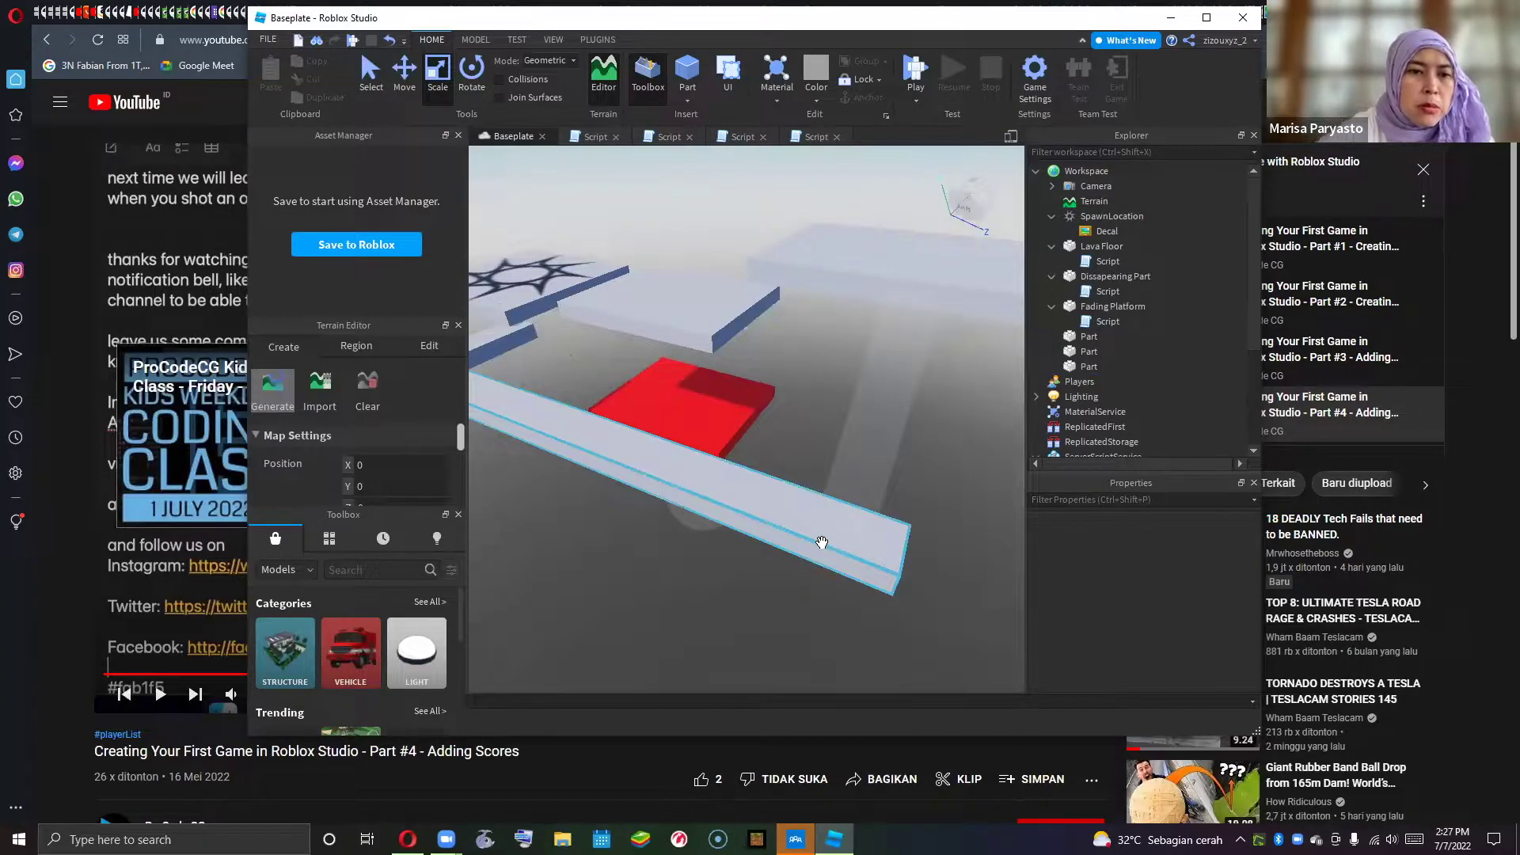
scroll(821, 543, "down", 2)
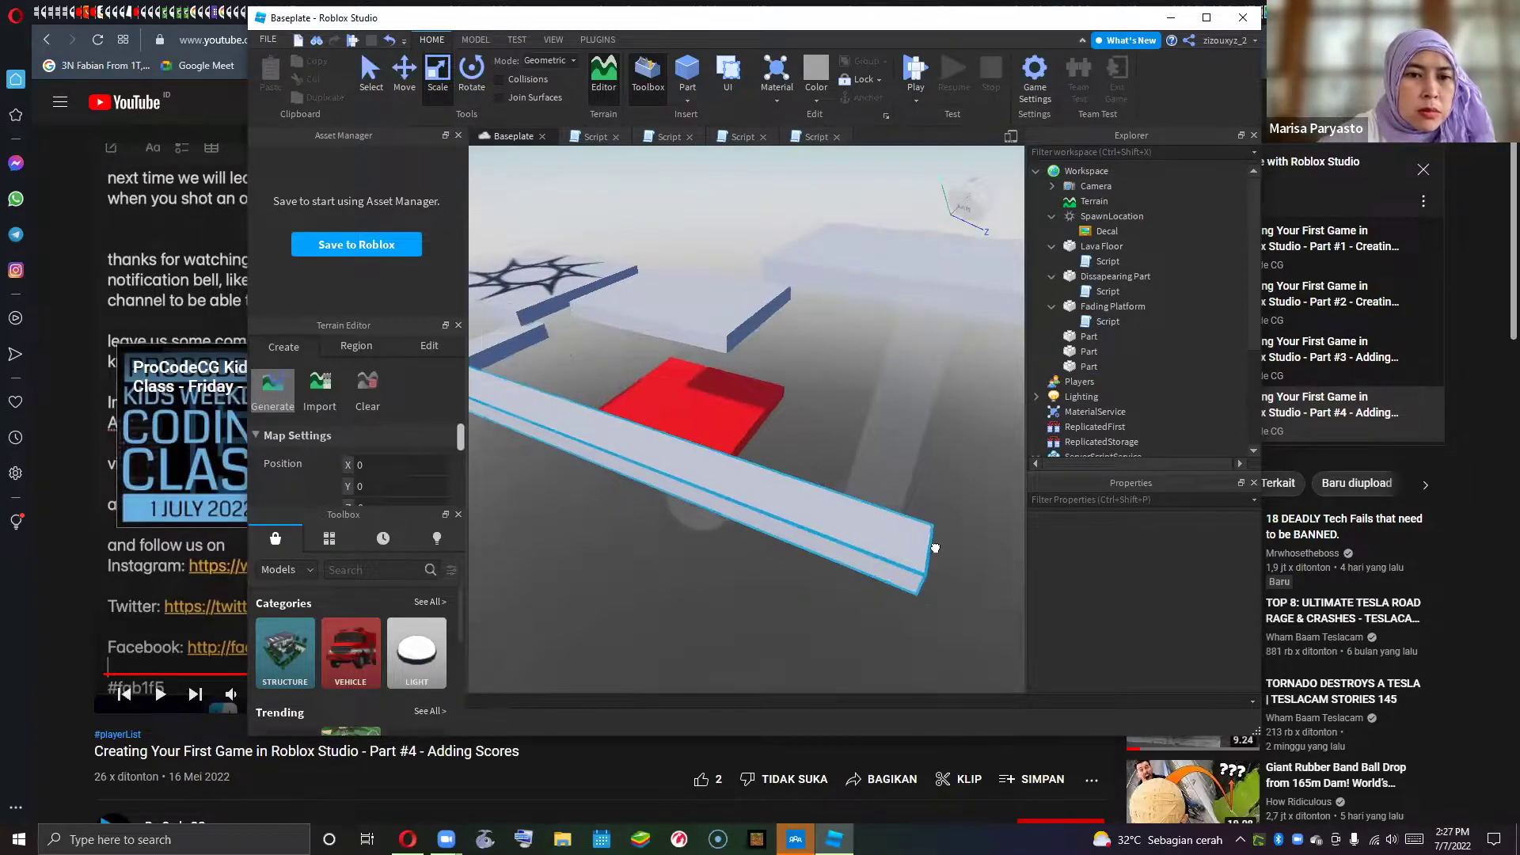
left_click(1144, 655)
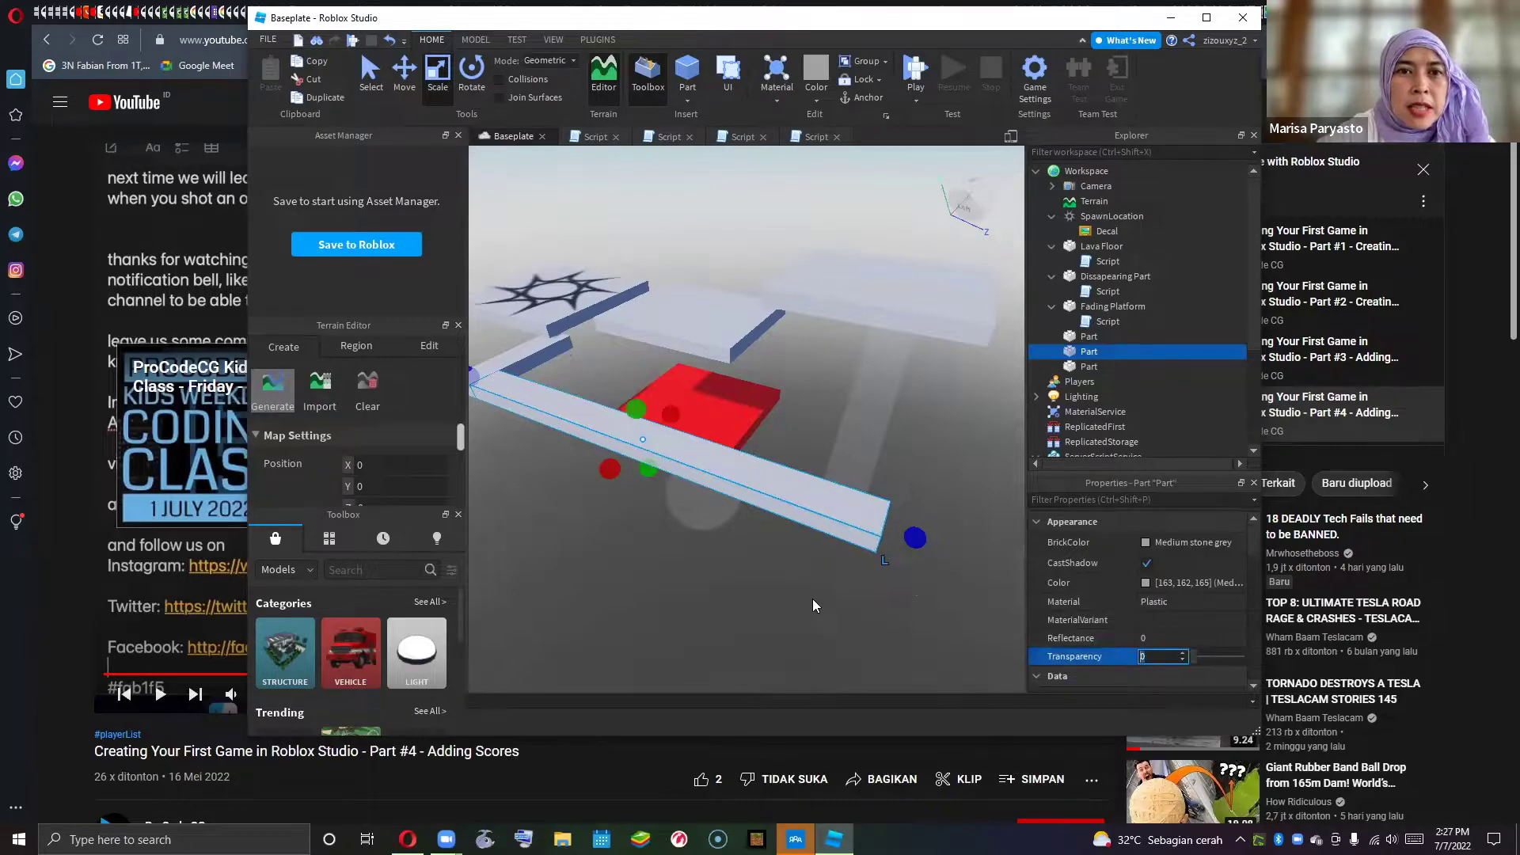
type(".9")
key("Return")
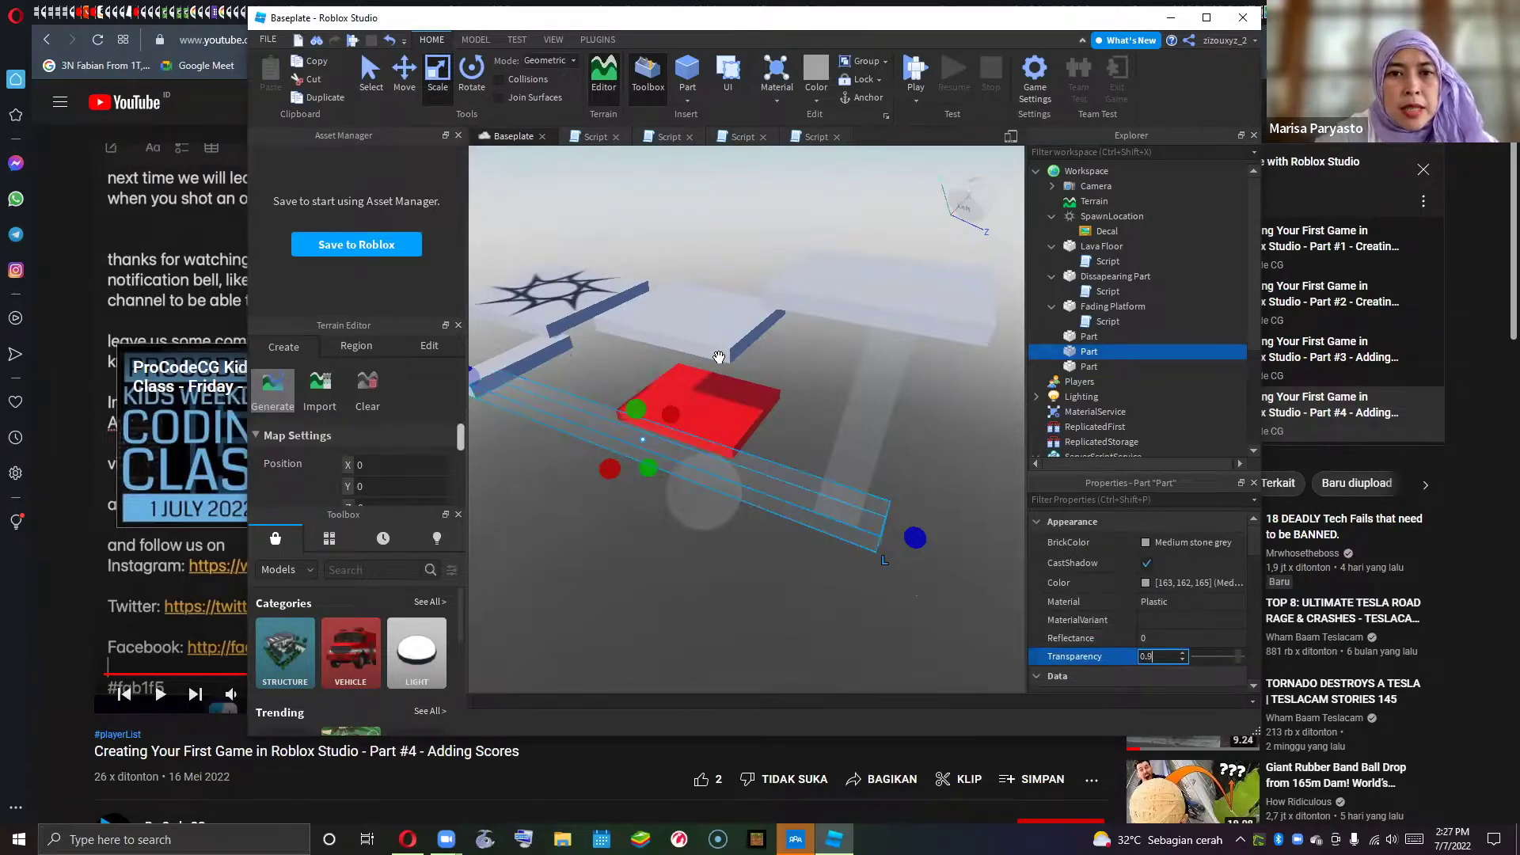
- Try a transparency of 0.99 on the short walkway part beside the spawn platform and deselect it
left_click(745, 366)
key("f")
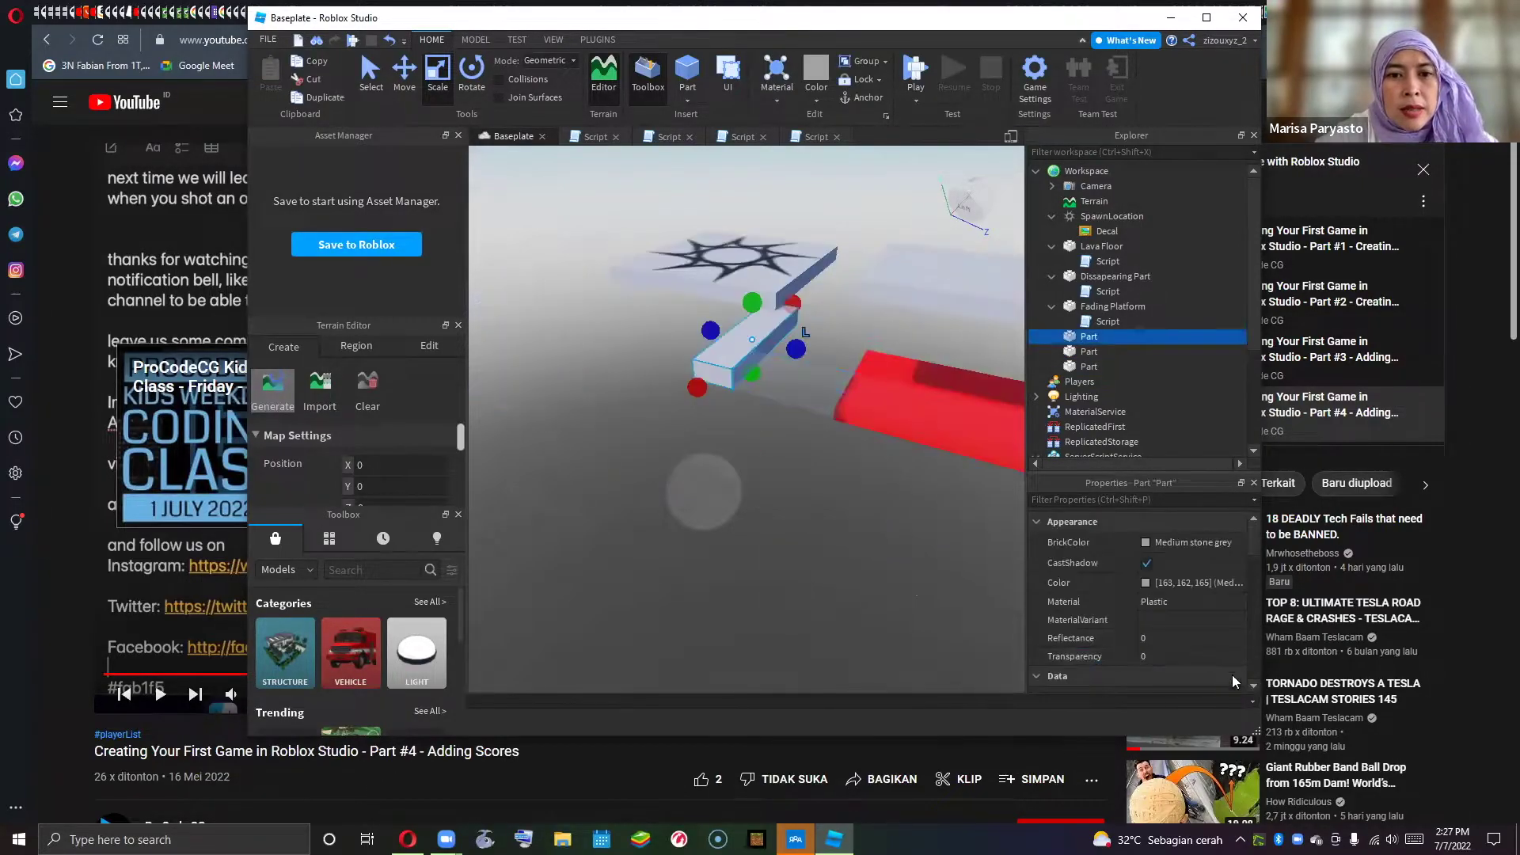
left_click(1190, 657)
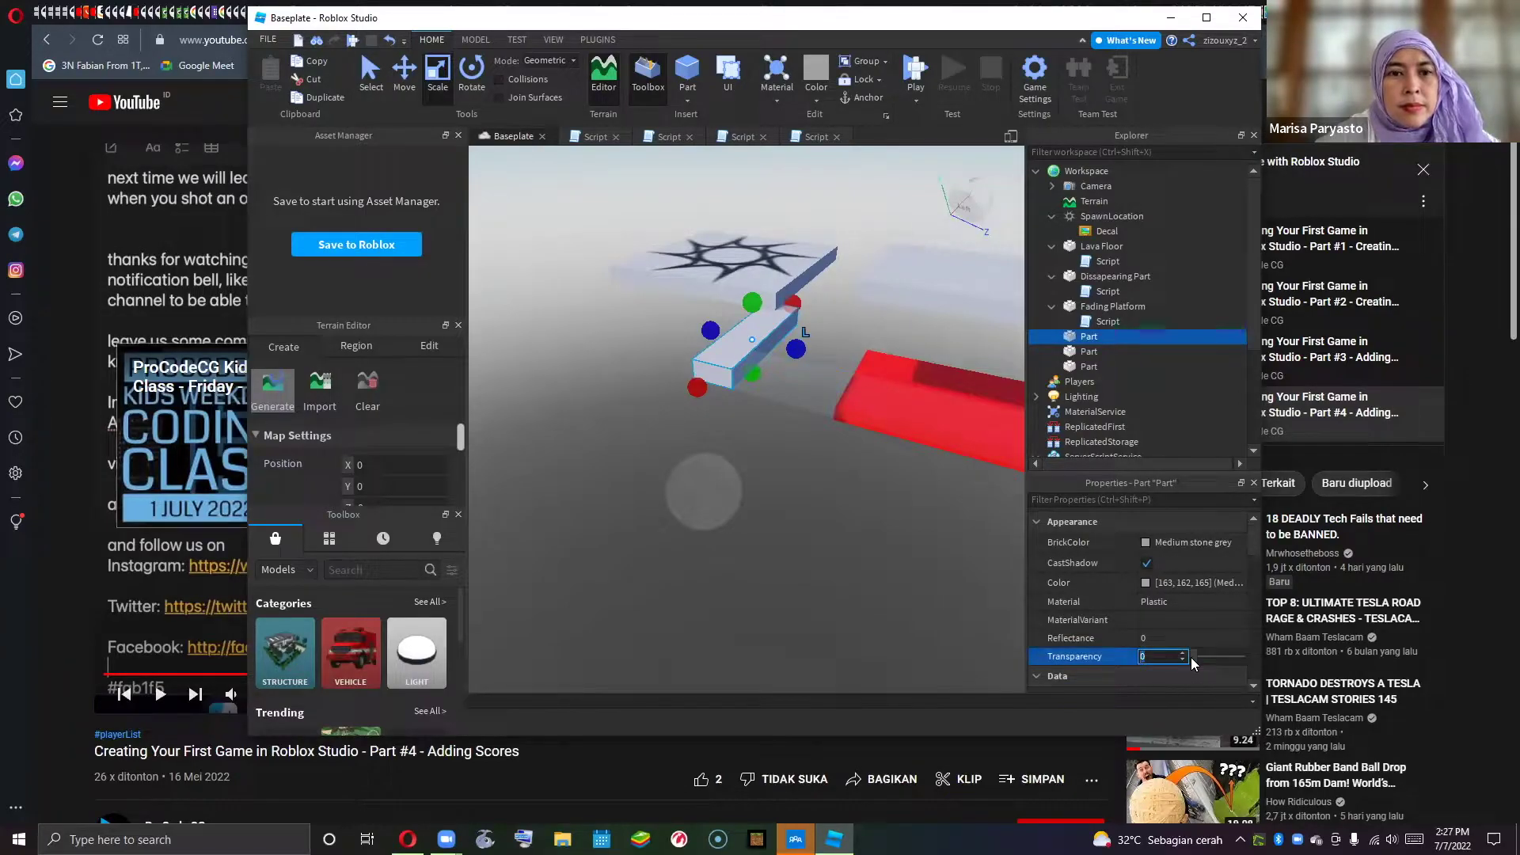
type(".99")
key("Return")
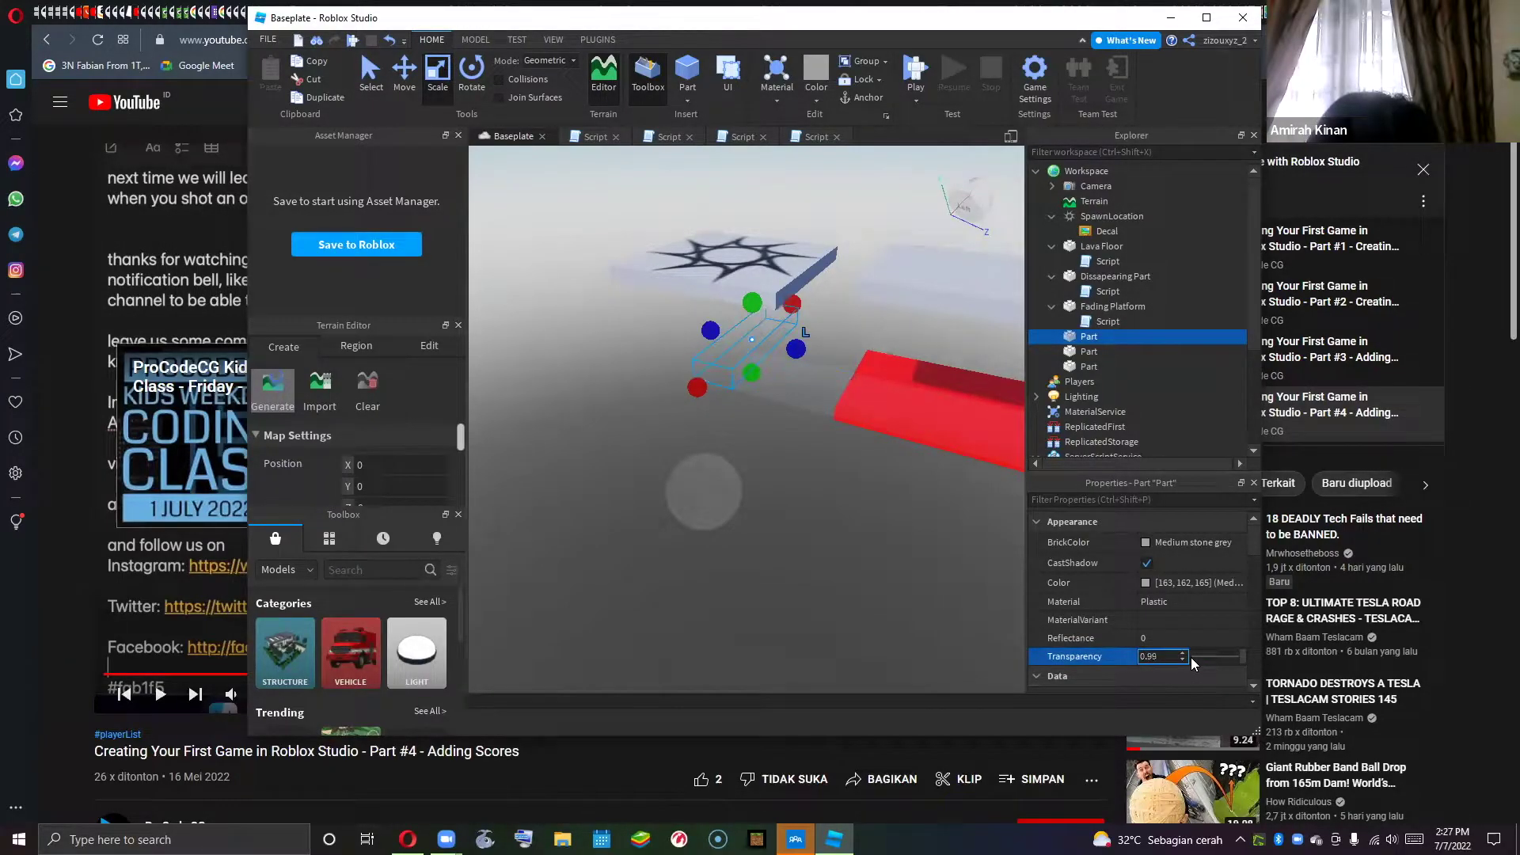
left_click(1005, 520)
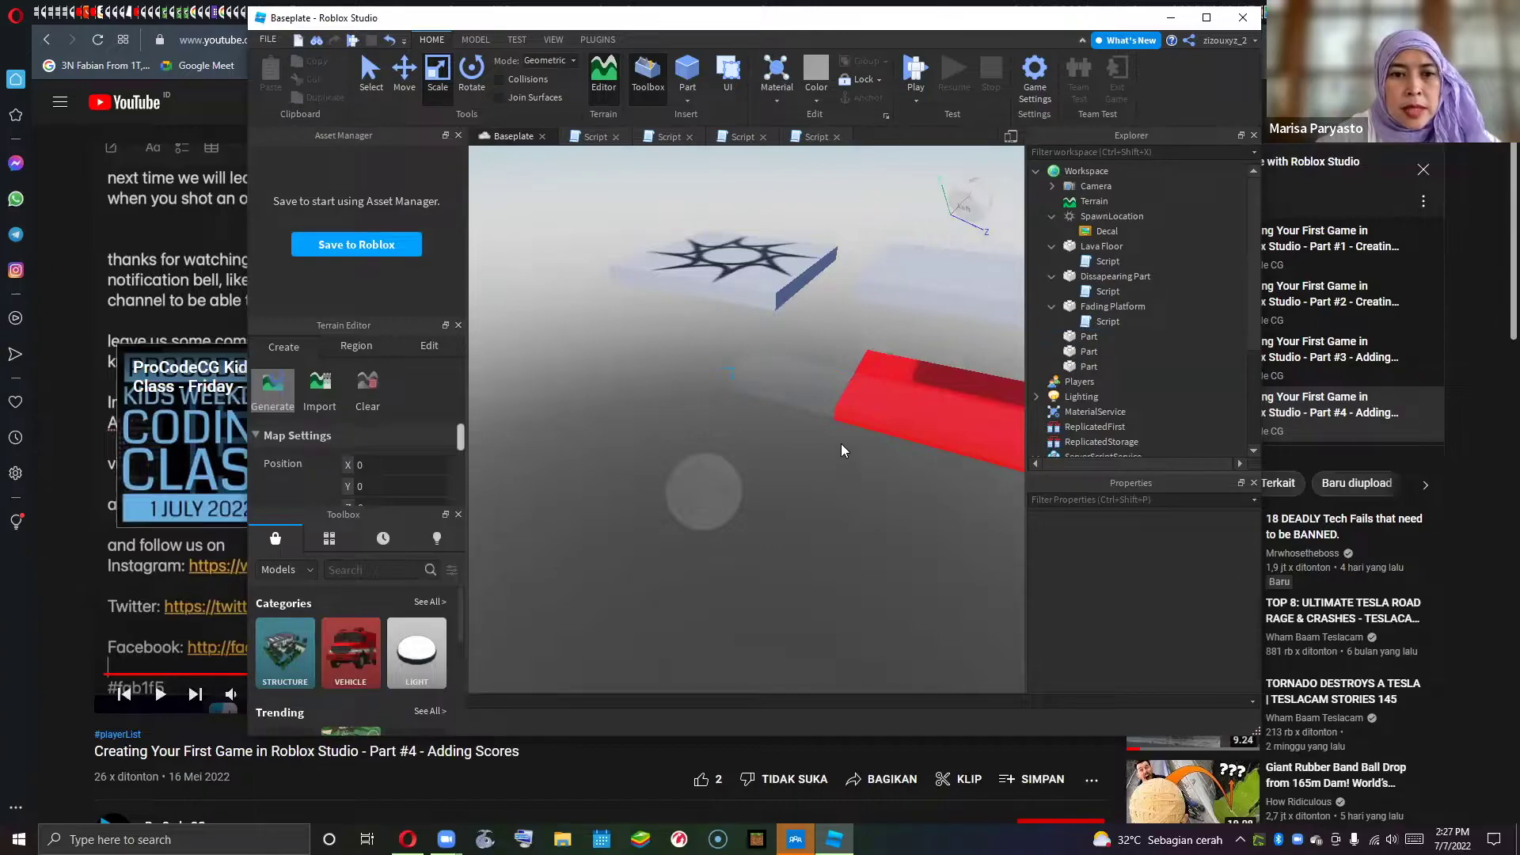
- Set the transparency of the short walkway part beside the spawn platform to 0.95 and deselect it
key("a")
key("a")
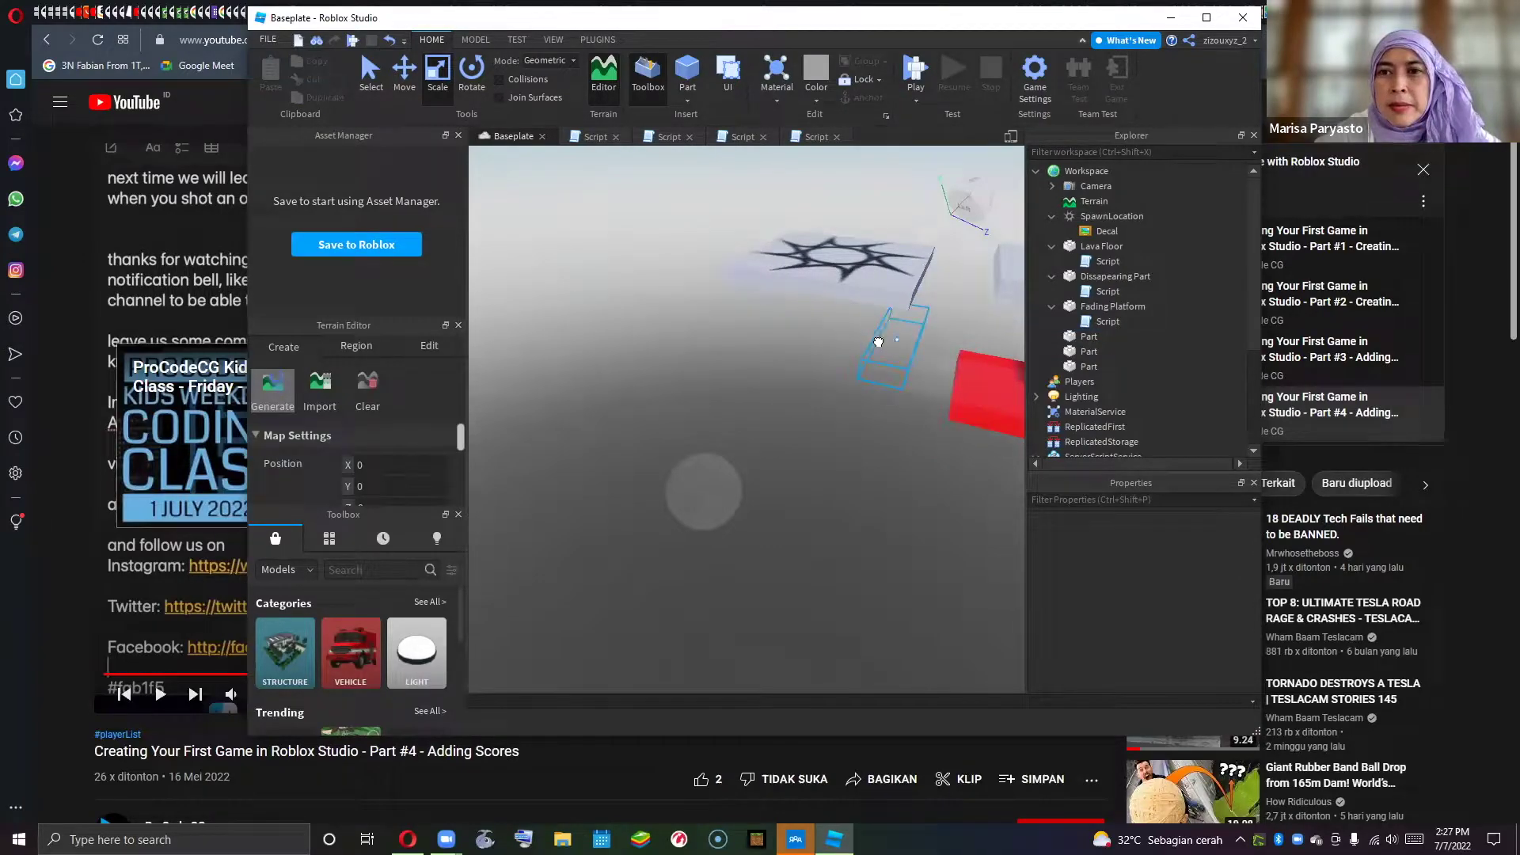
left_click(878, 342)
left_click(1173, 655)
type("0.95")
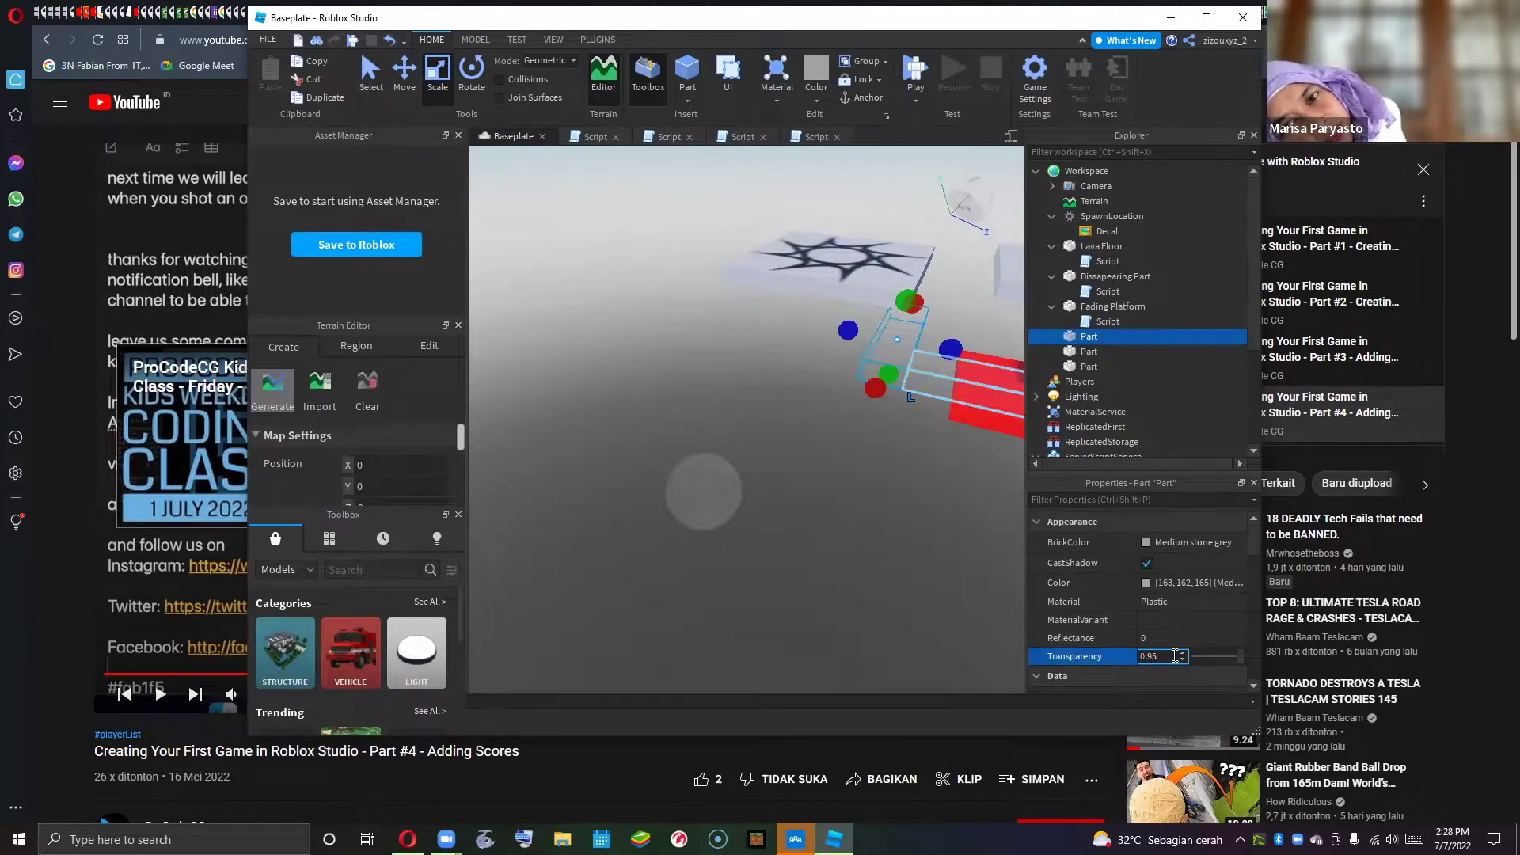
left_click(869, 570)
right_click_drag(869, 570, 869, 570)
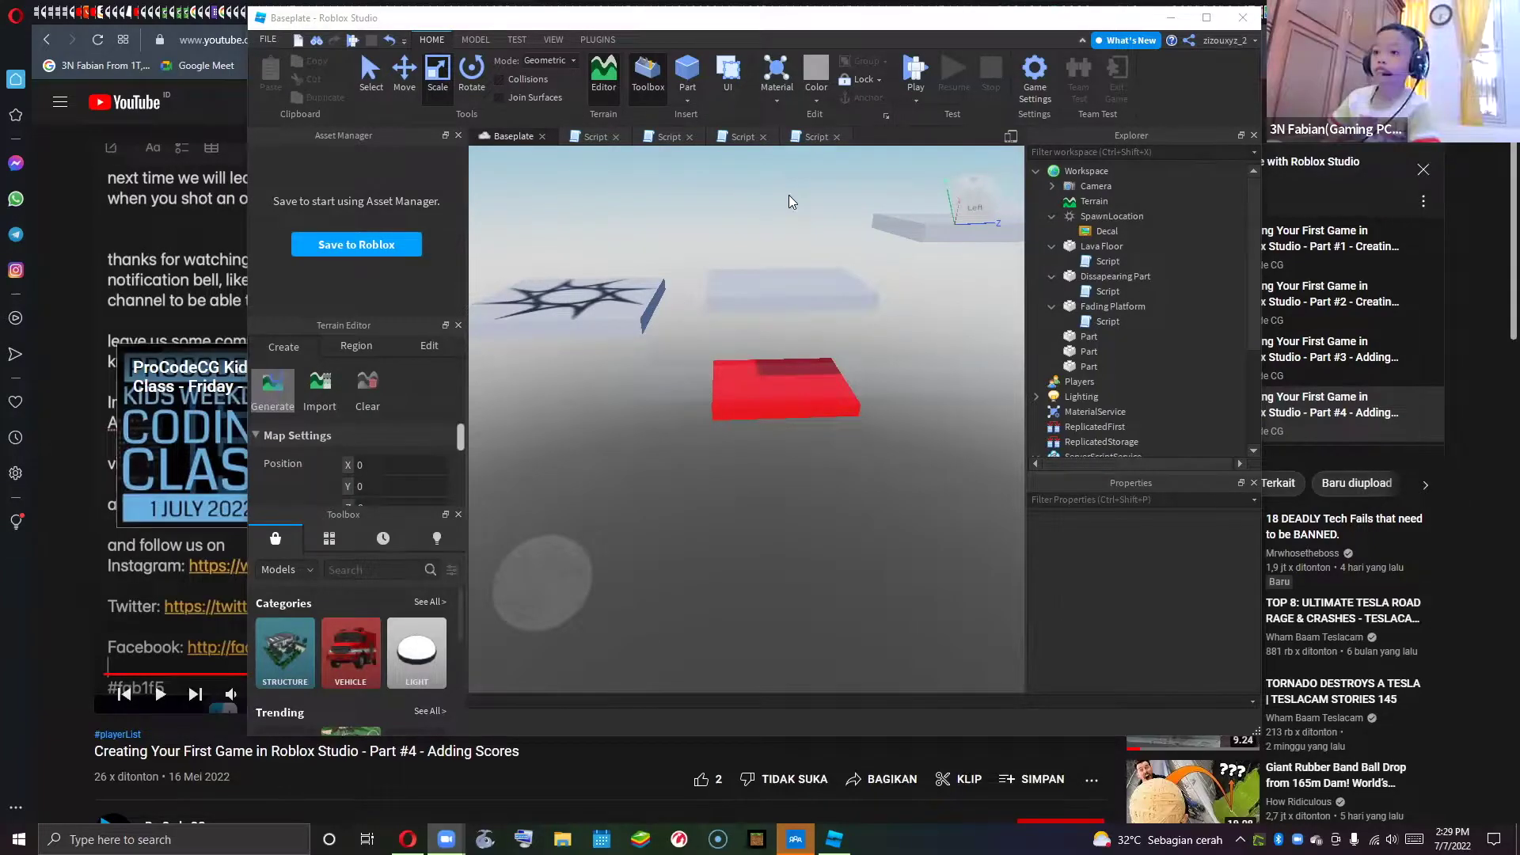
- Switch to the web browser showing the Roblox Greenville game page
key("alt+Tab")
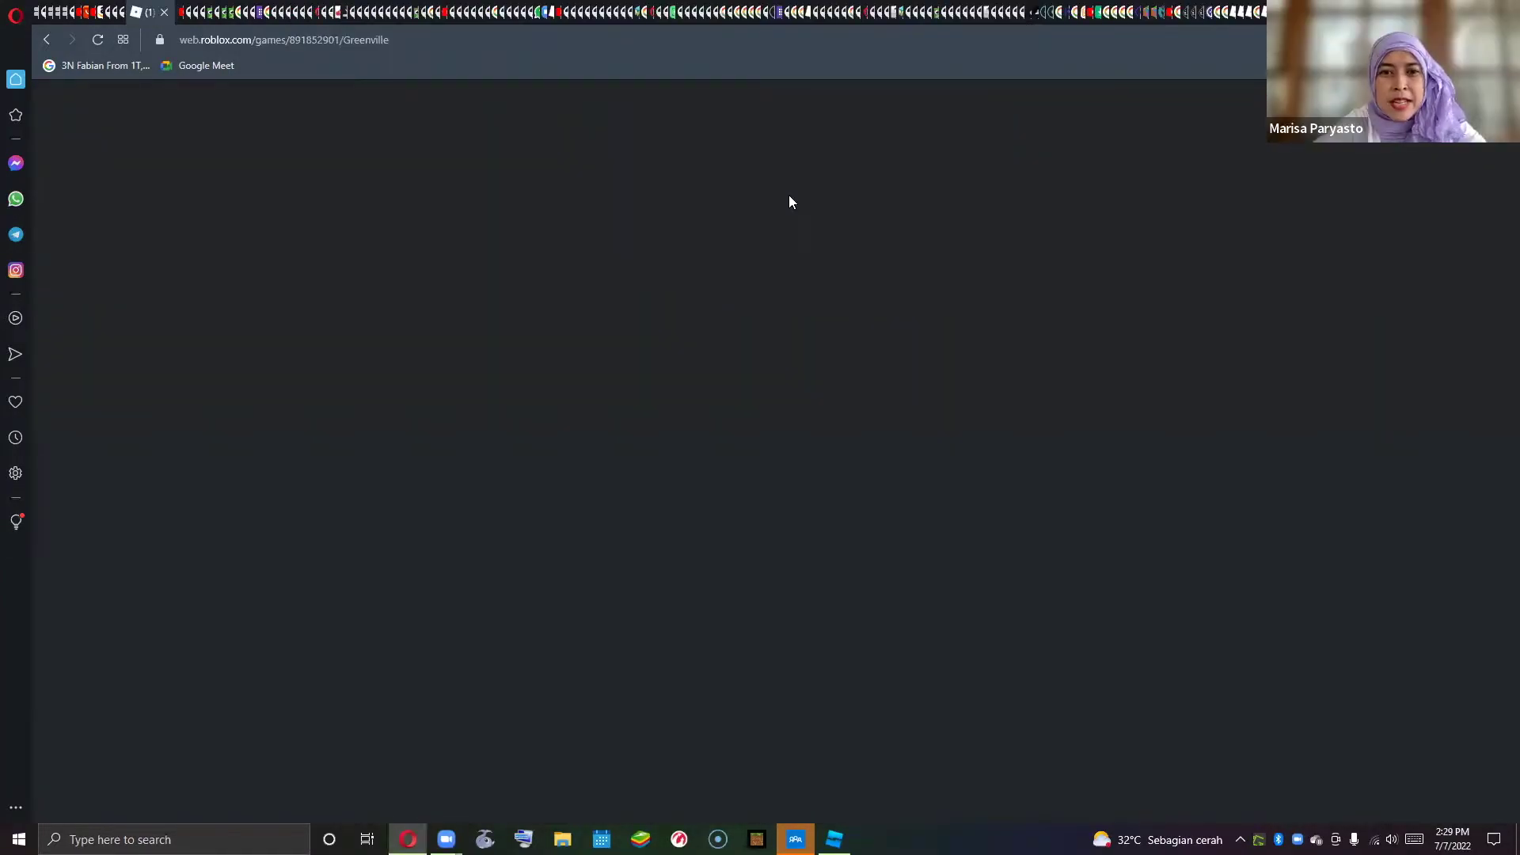
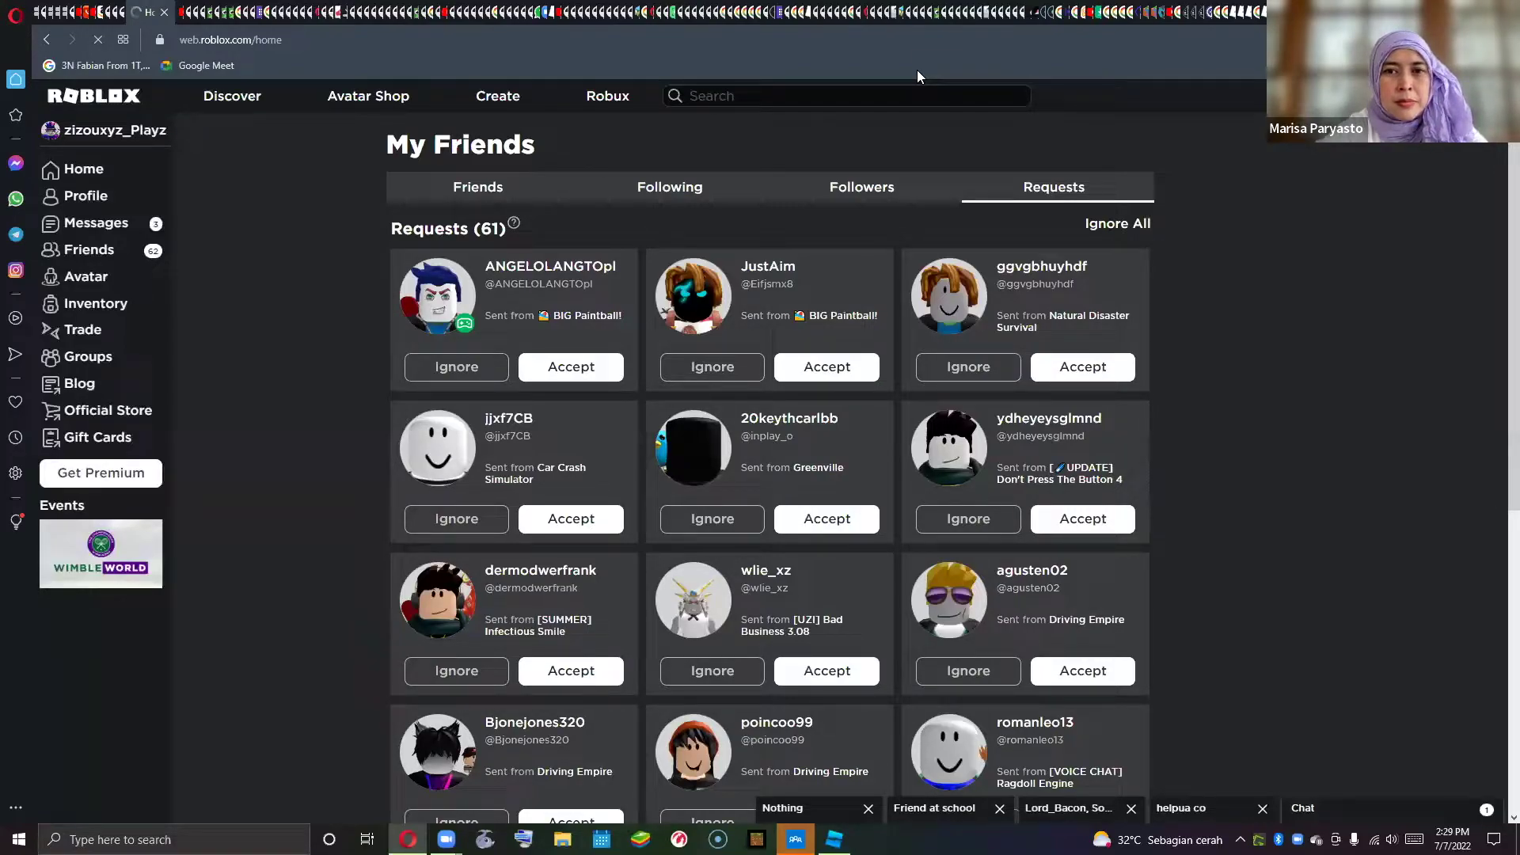
- Switch to Roblox Studio and bring the spawn platform into close view
key("alt+Tab")
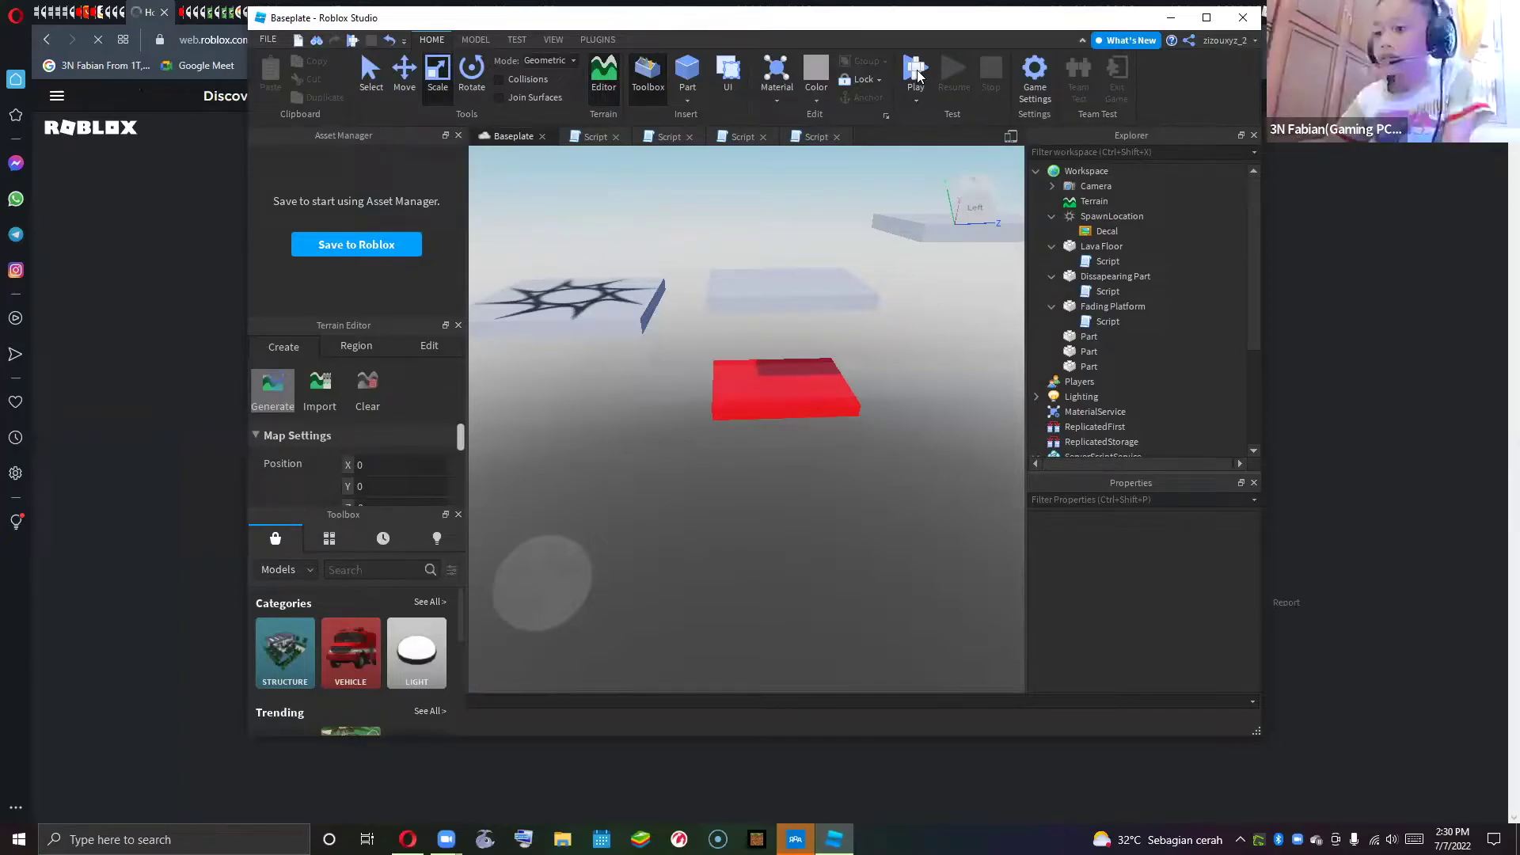
mouse_move(747, 420)
right_mouse_down()
mouse_move(746, 317)
mouse_move(746, 507)
mouse_move(746, 420)
right_mouse_up()
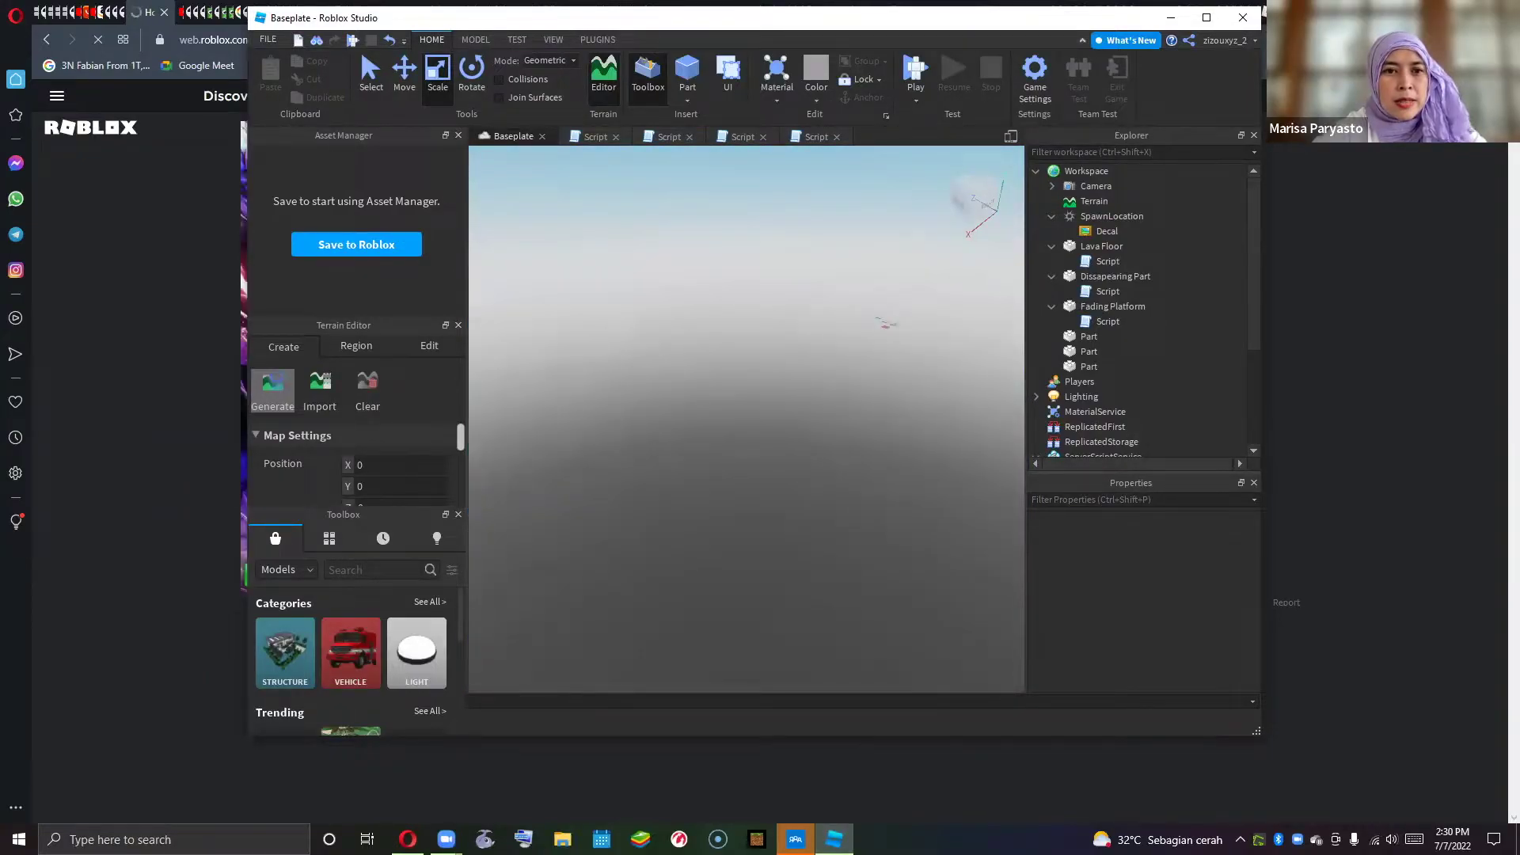
right_click_drag(747, 419, 911, 356)
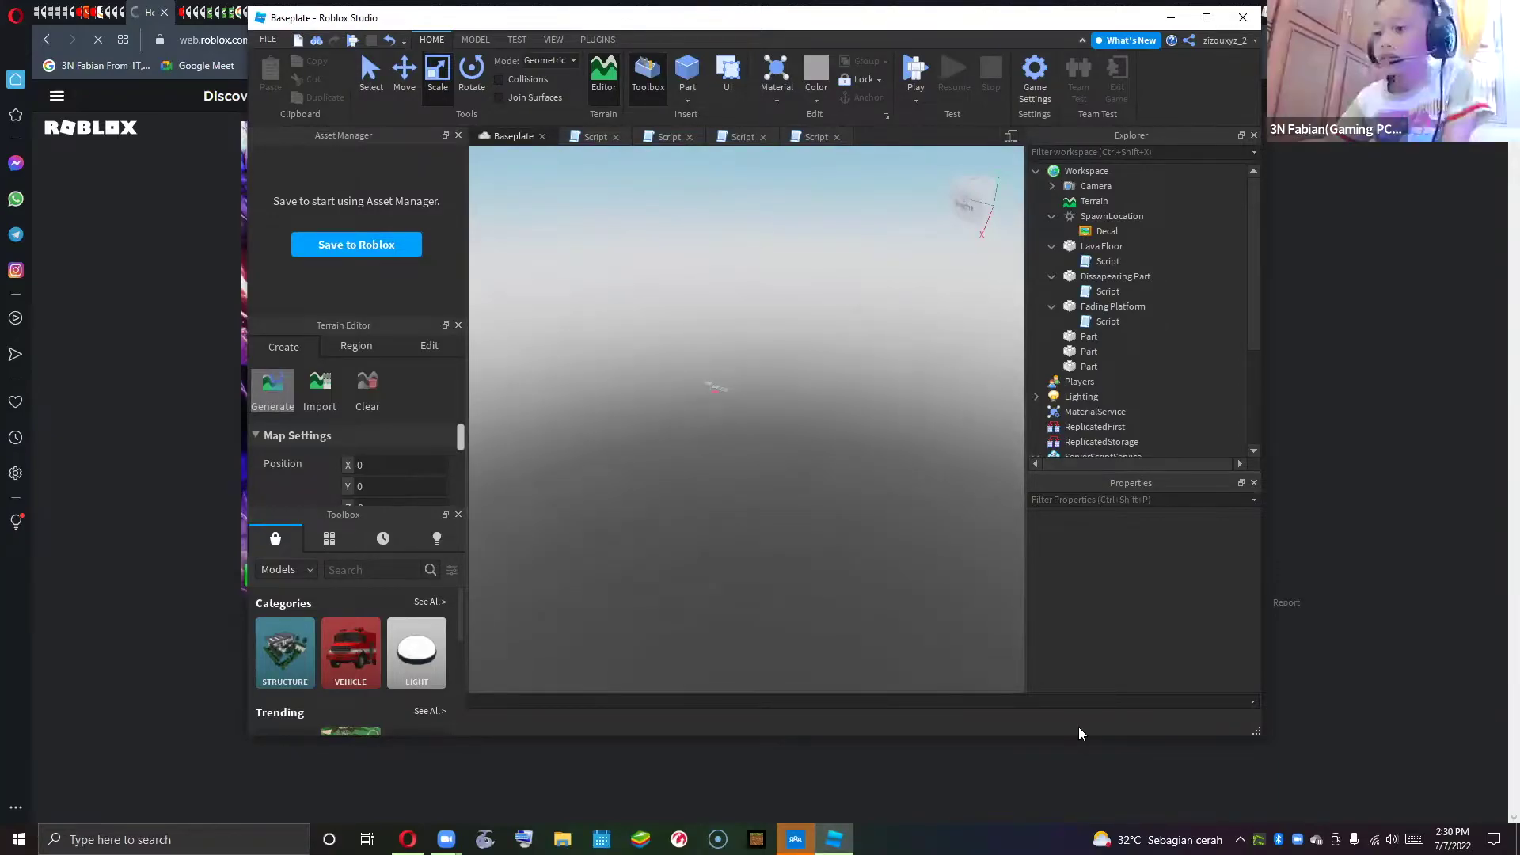
mouse_move(746, 419)
right_mouse_down()
mouse_move(746, 333)
mouse_move(746, 396)
right_mouse_up()
scroll(746, 395, "up", 5)
key("w")
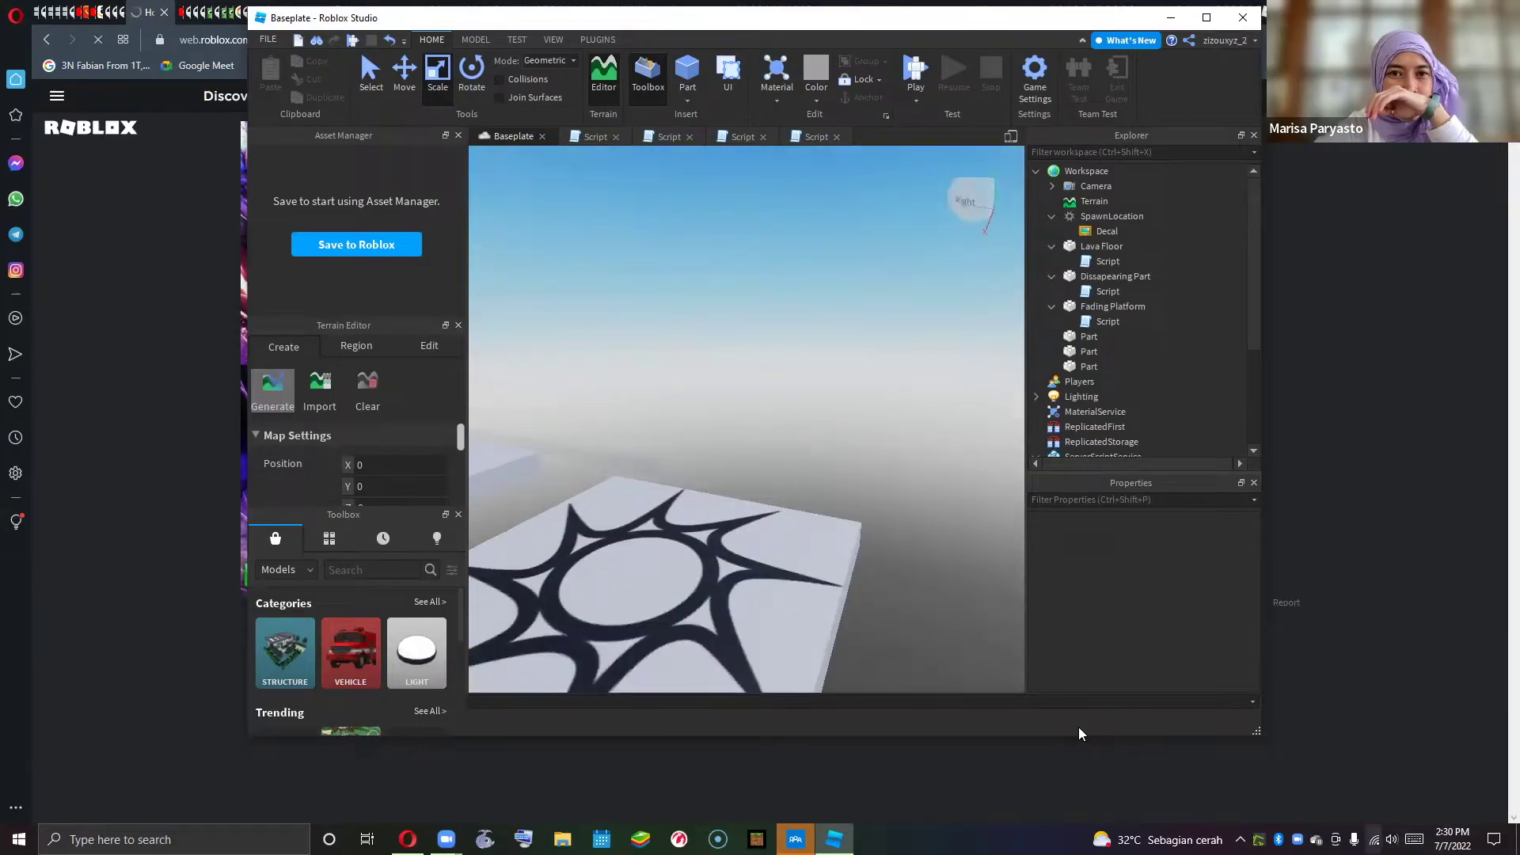
- Start a playtest of the game with the character on the spawn platform
left_click(1373, 839)
left_click(1374, 839)
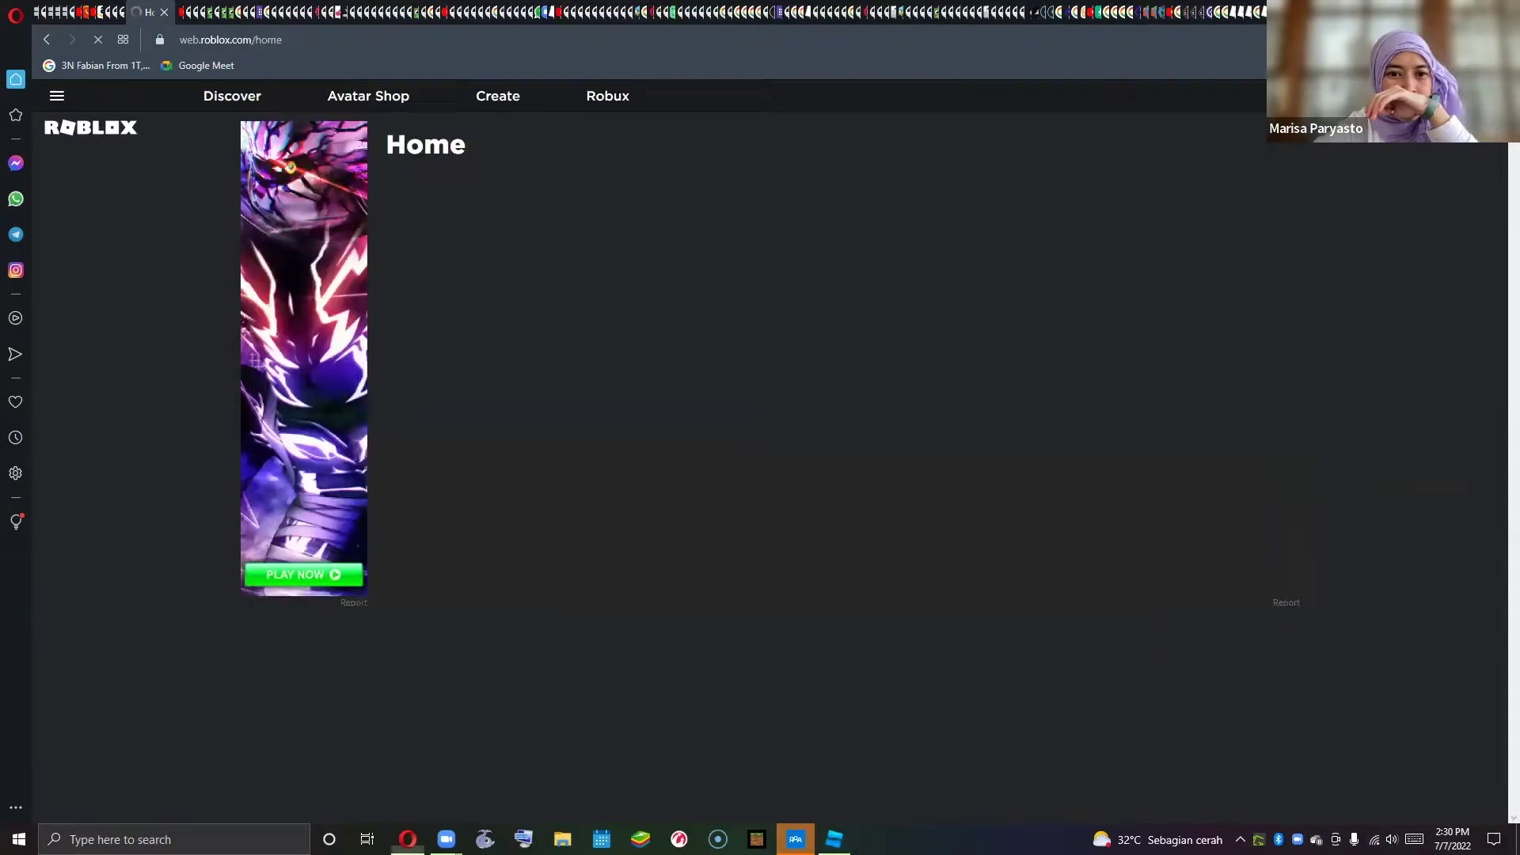
key("F5")
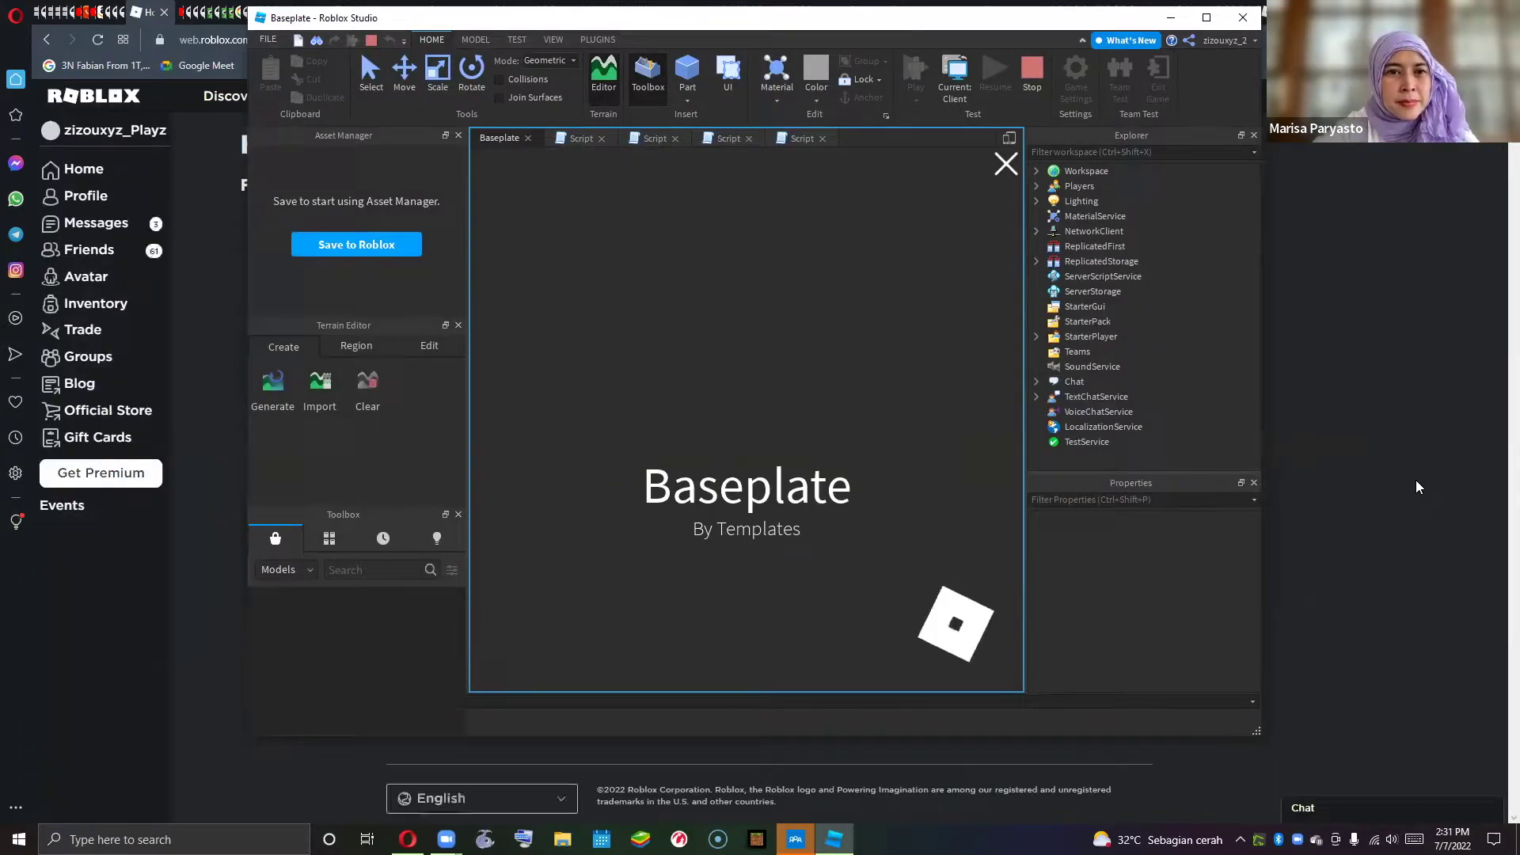
left_click(1374, 839)
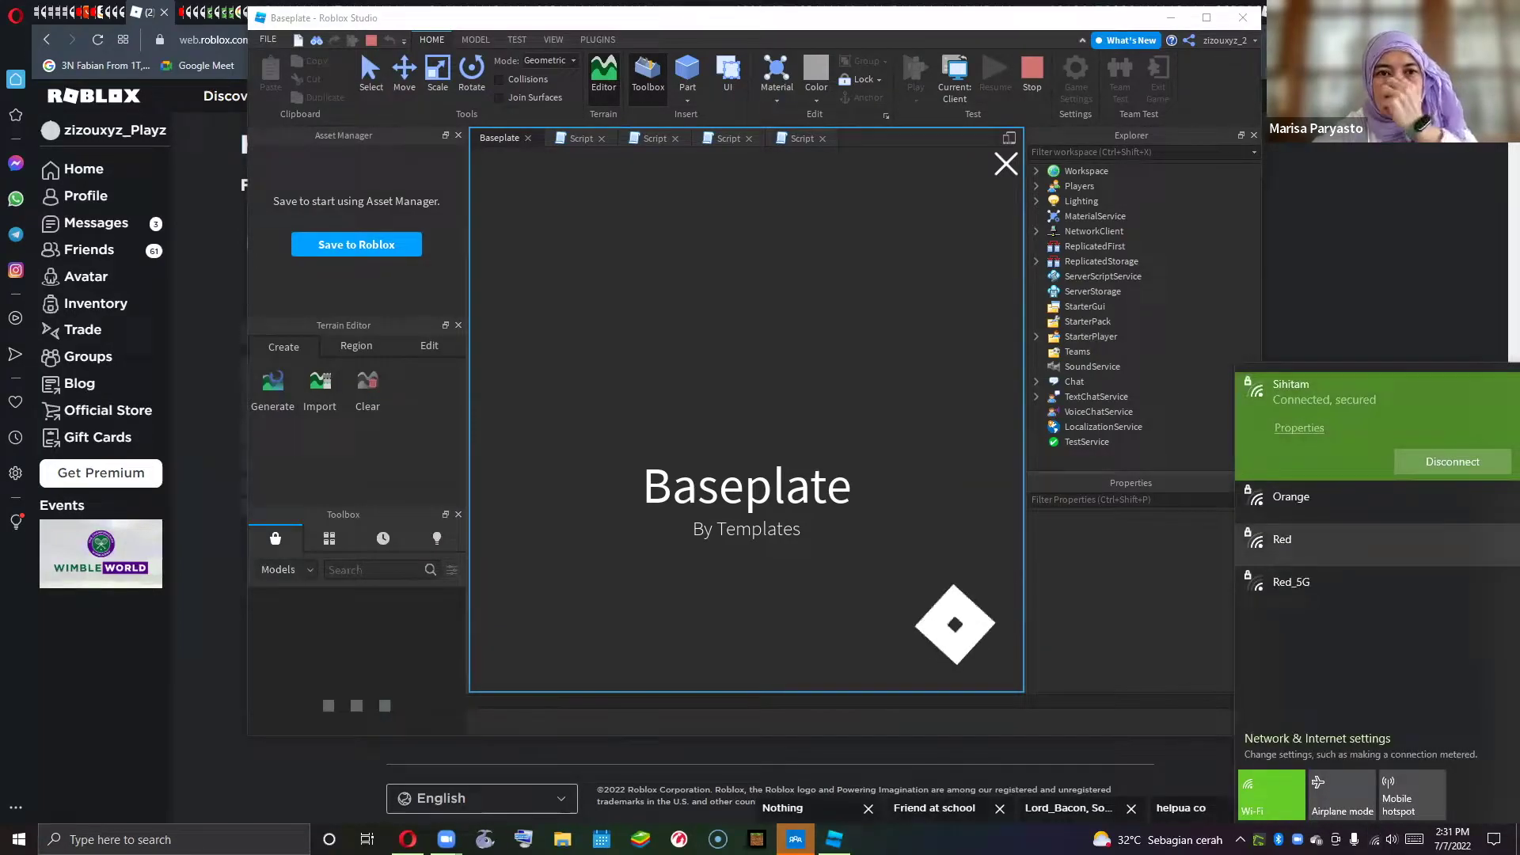
left_click(1064, 399)
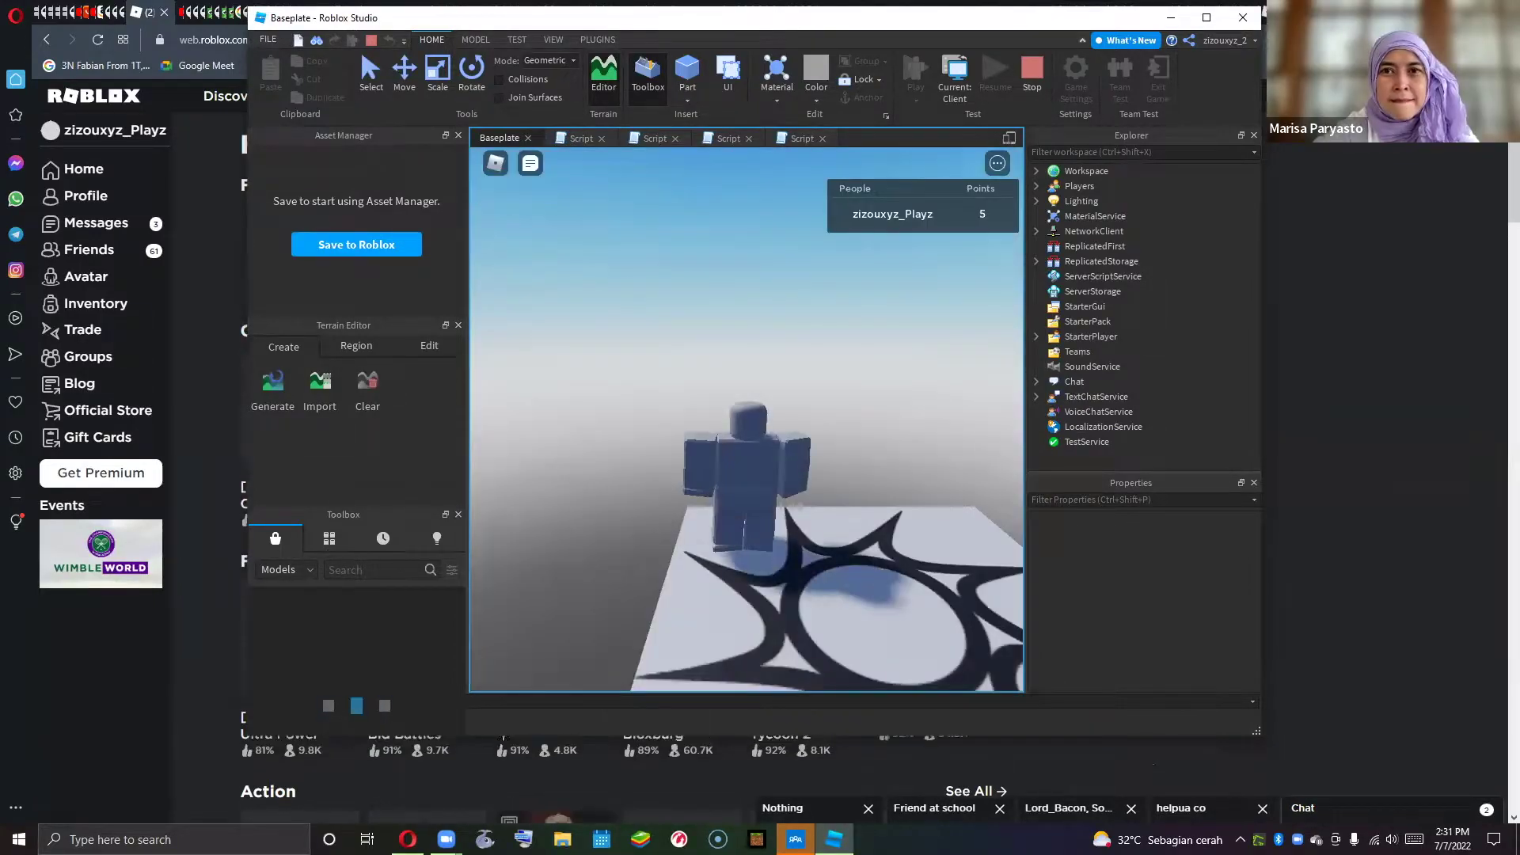
- Connect the computer to the Galaxy A22 5G Wi-Fi network and return to the running playtest
left_click(1373, 839)
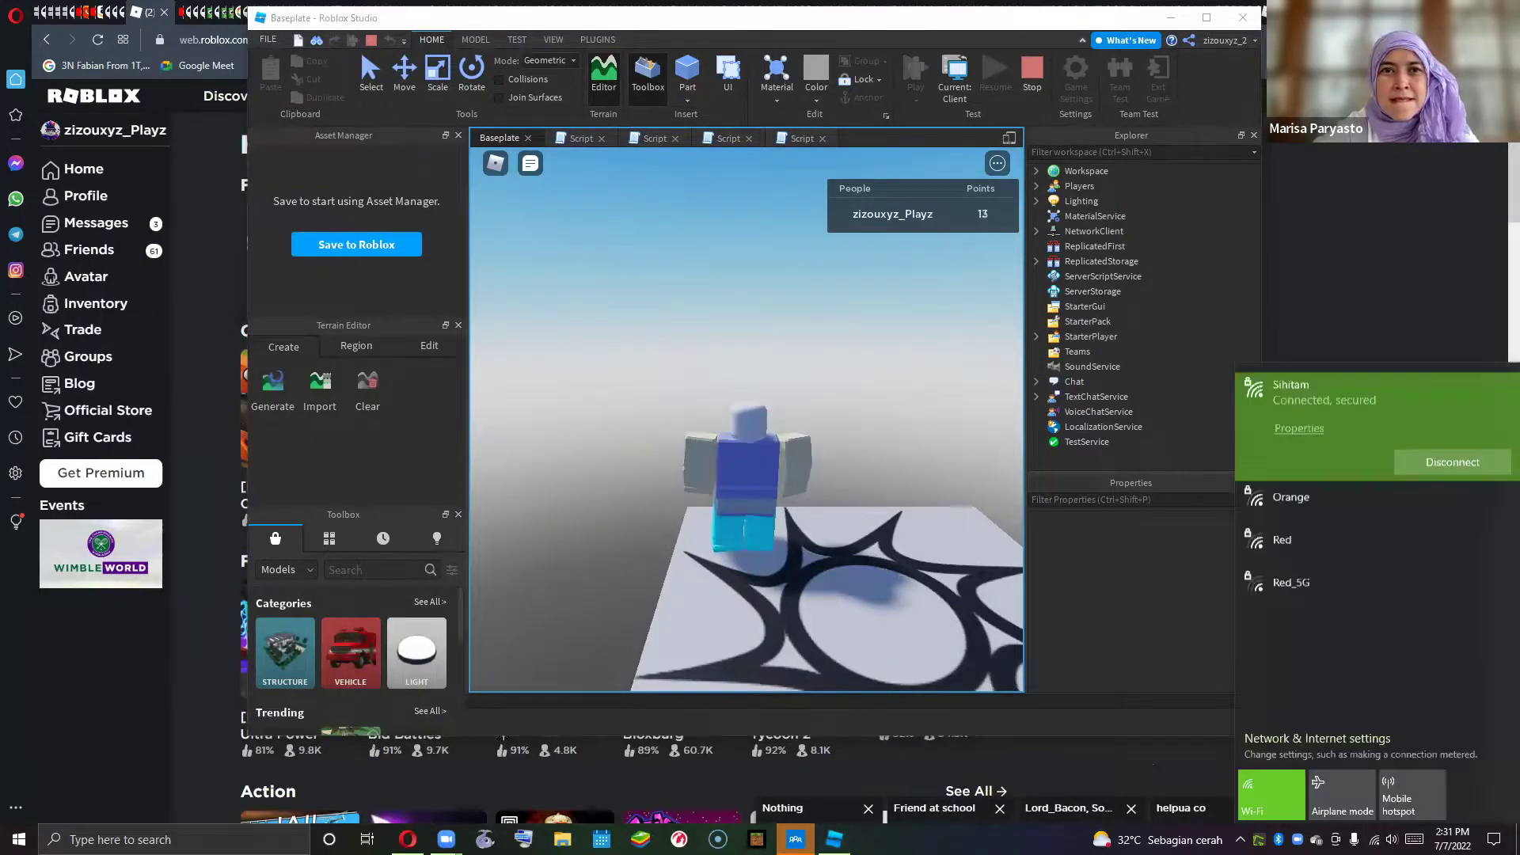
left_click(1377, 497)
left_click(1450, 503)
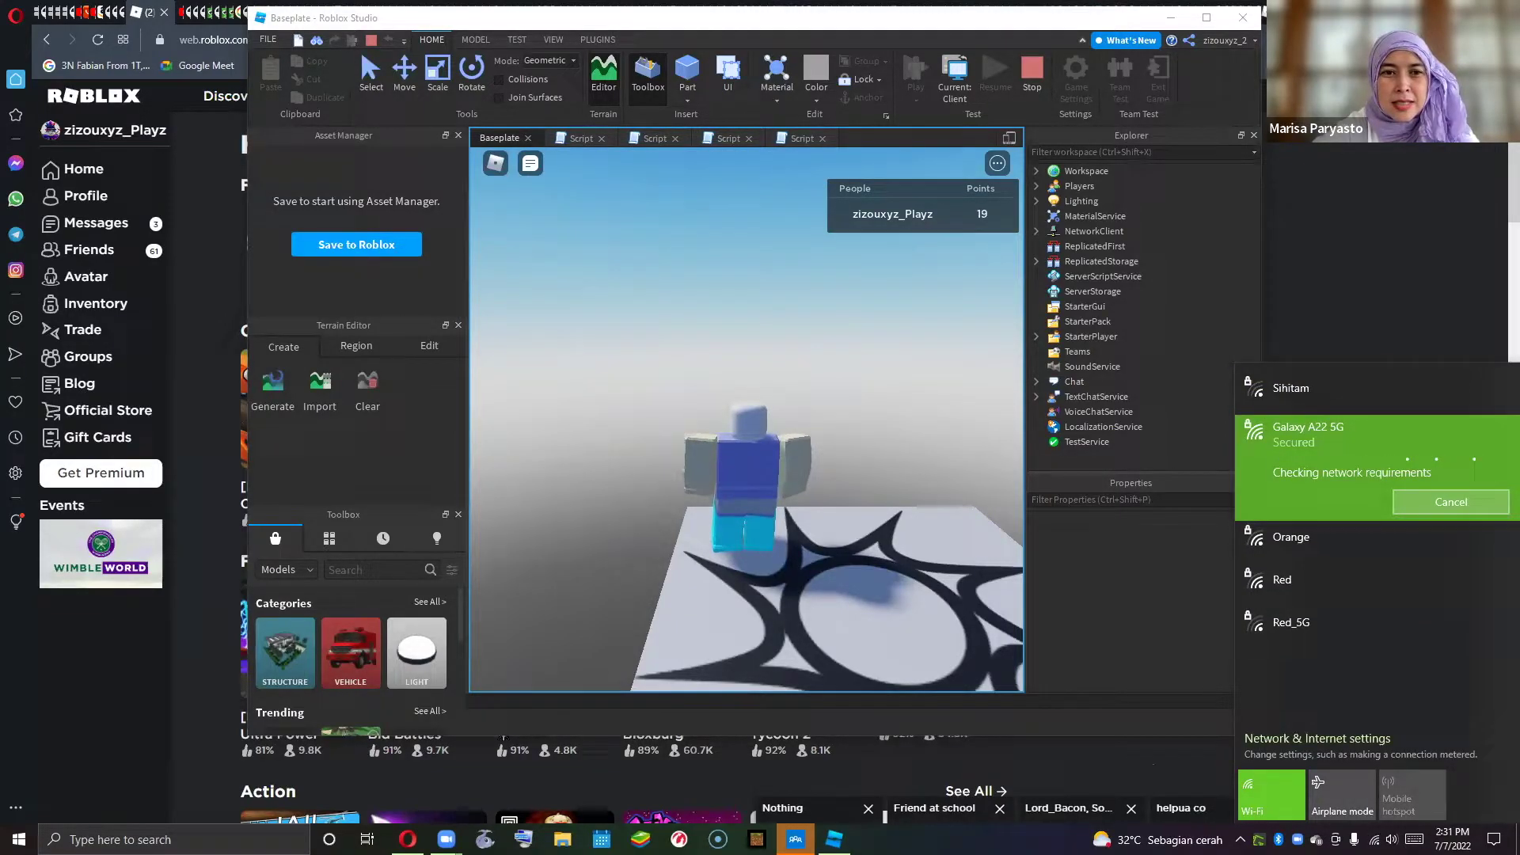
left_click(1005, 552)
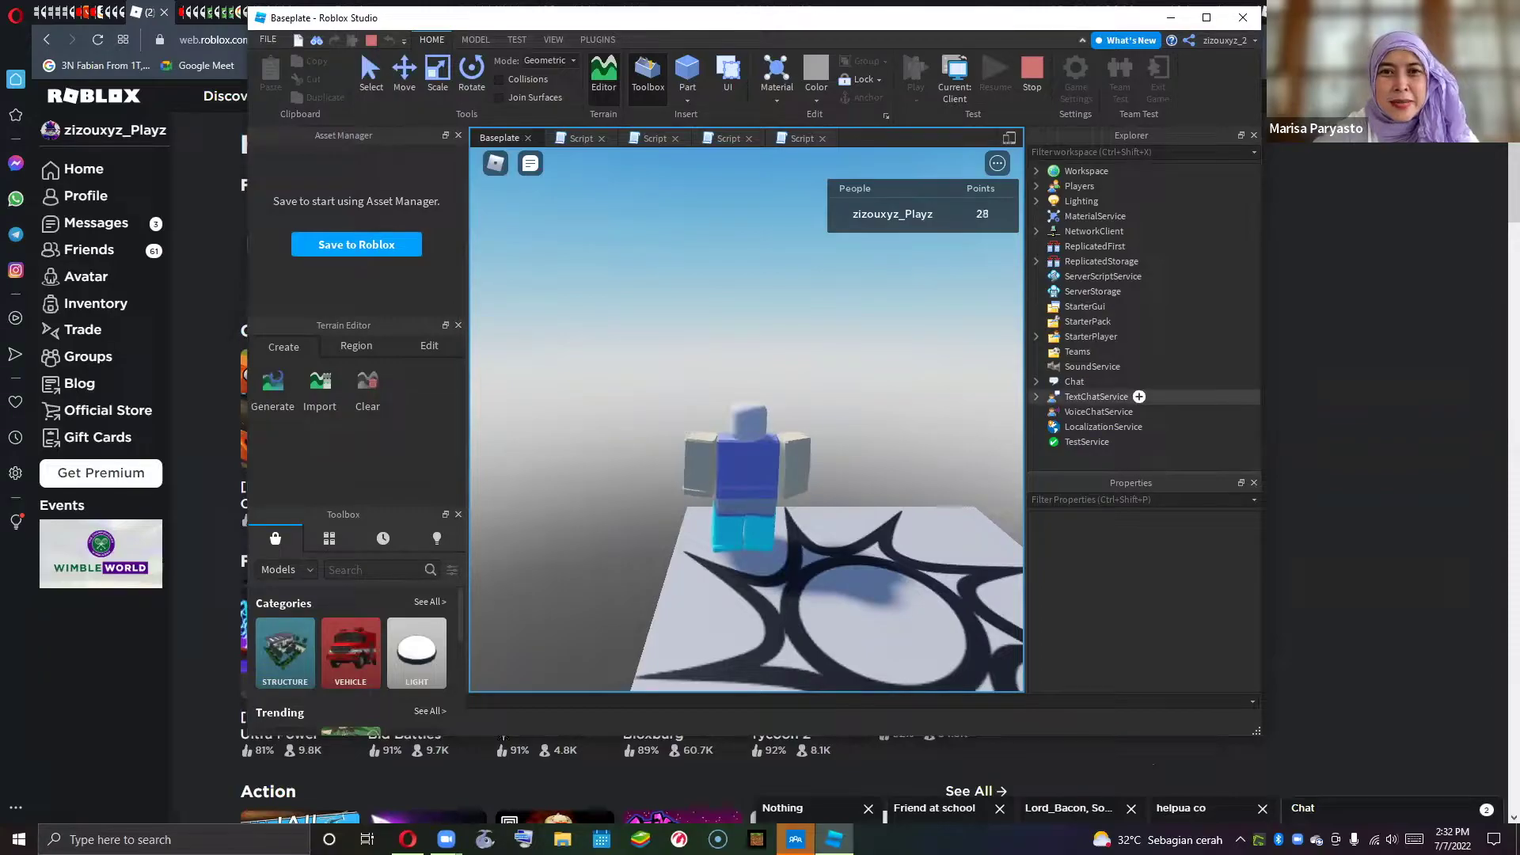
- Walk the character off the spawn platform to test the nearly invisible walkways, and stop the playtest
right_click_drag(797, 571, 786, 537)
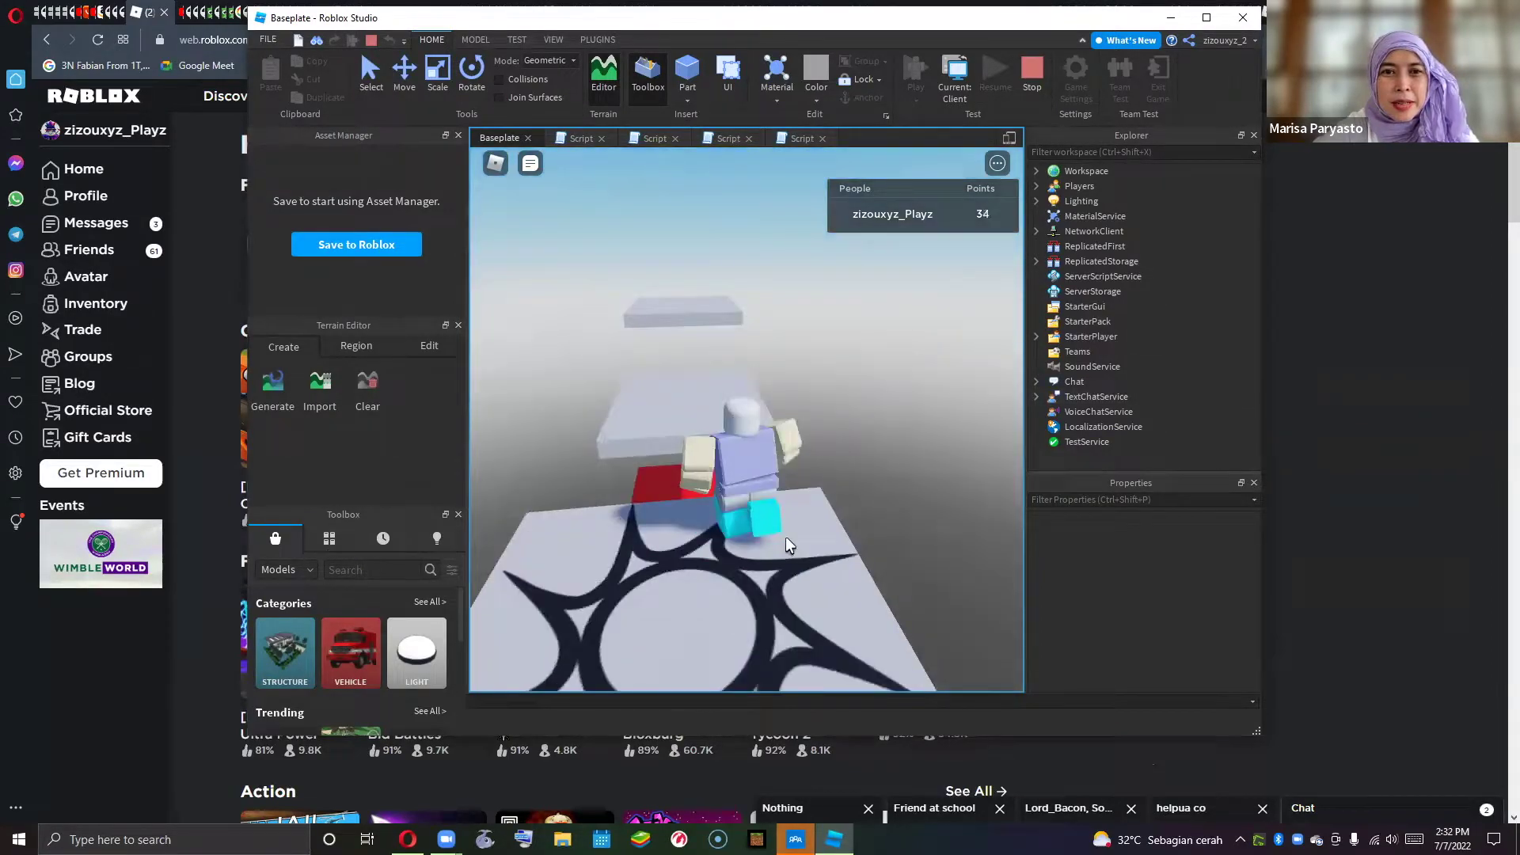
key("w")
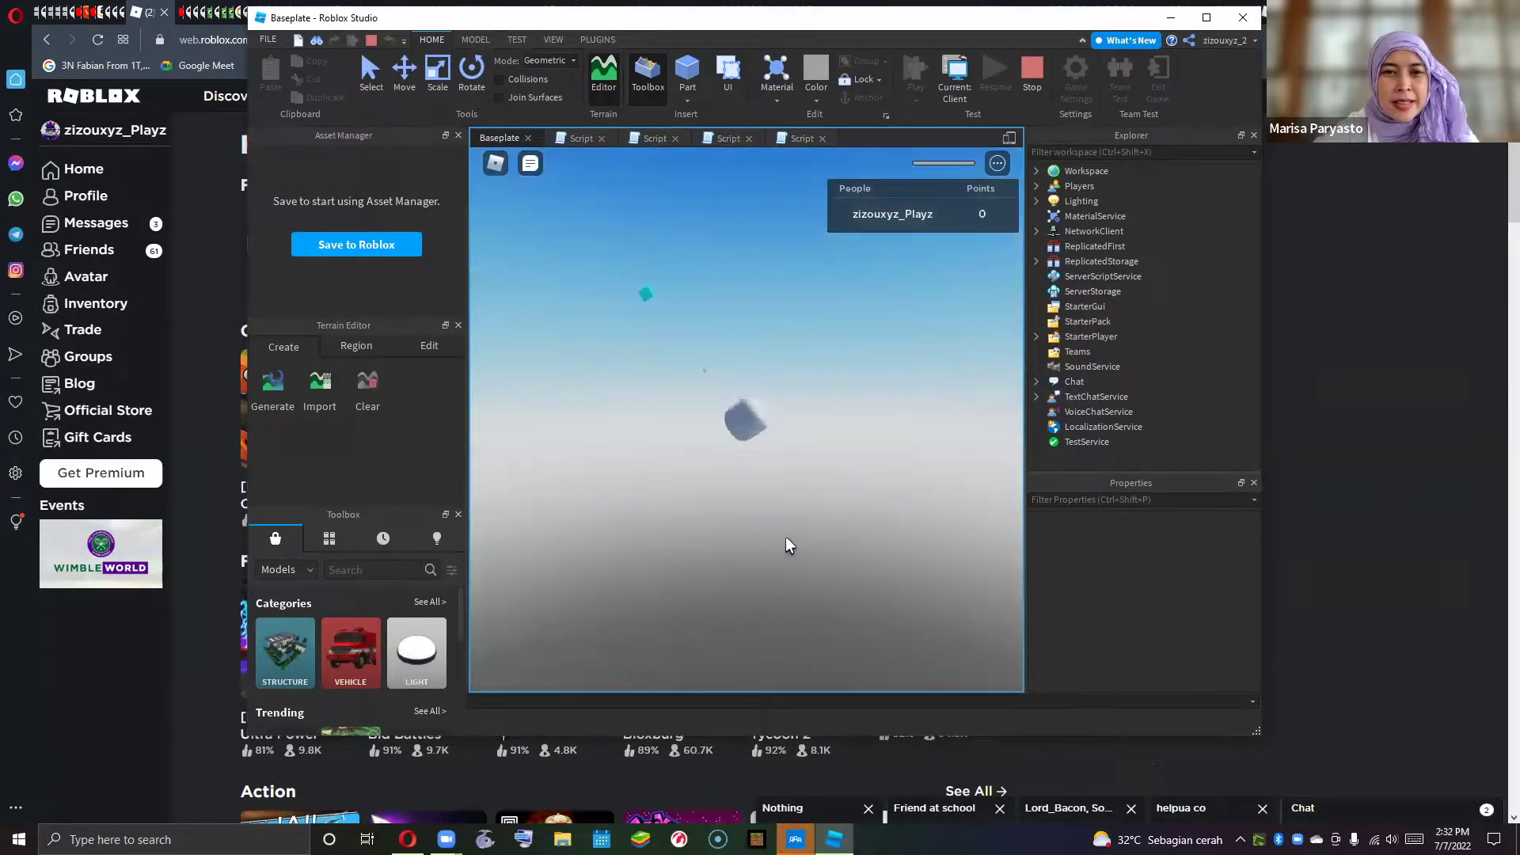
right_click_drag(800, 495, 824, 476)
key("d")
key("d")
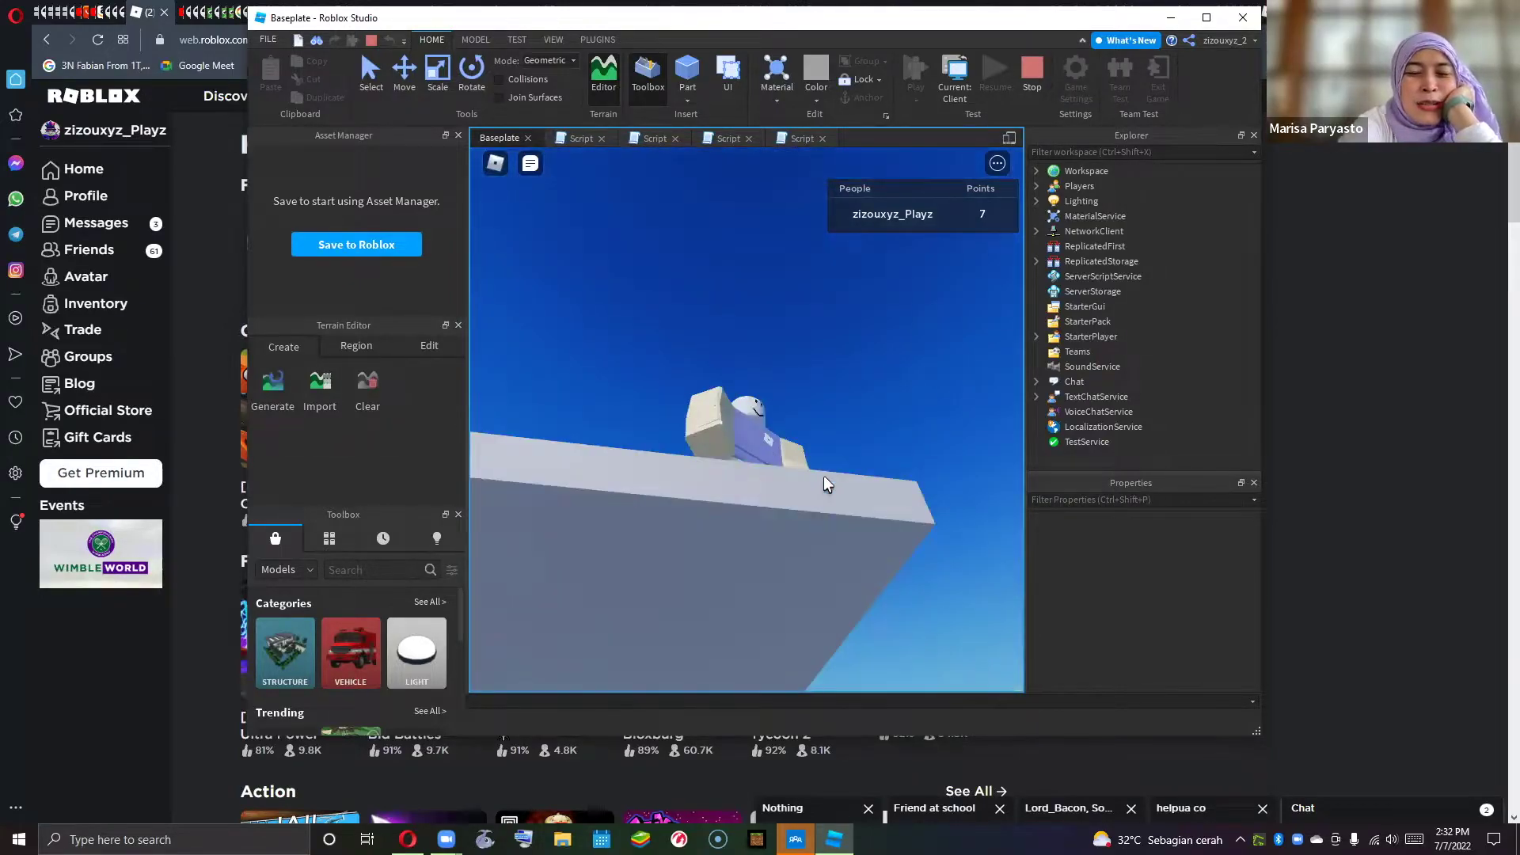
right_click_drag(824, 476, 823, 476)
key("w")
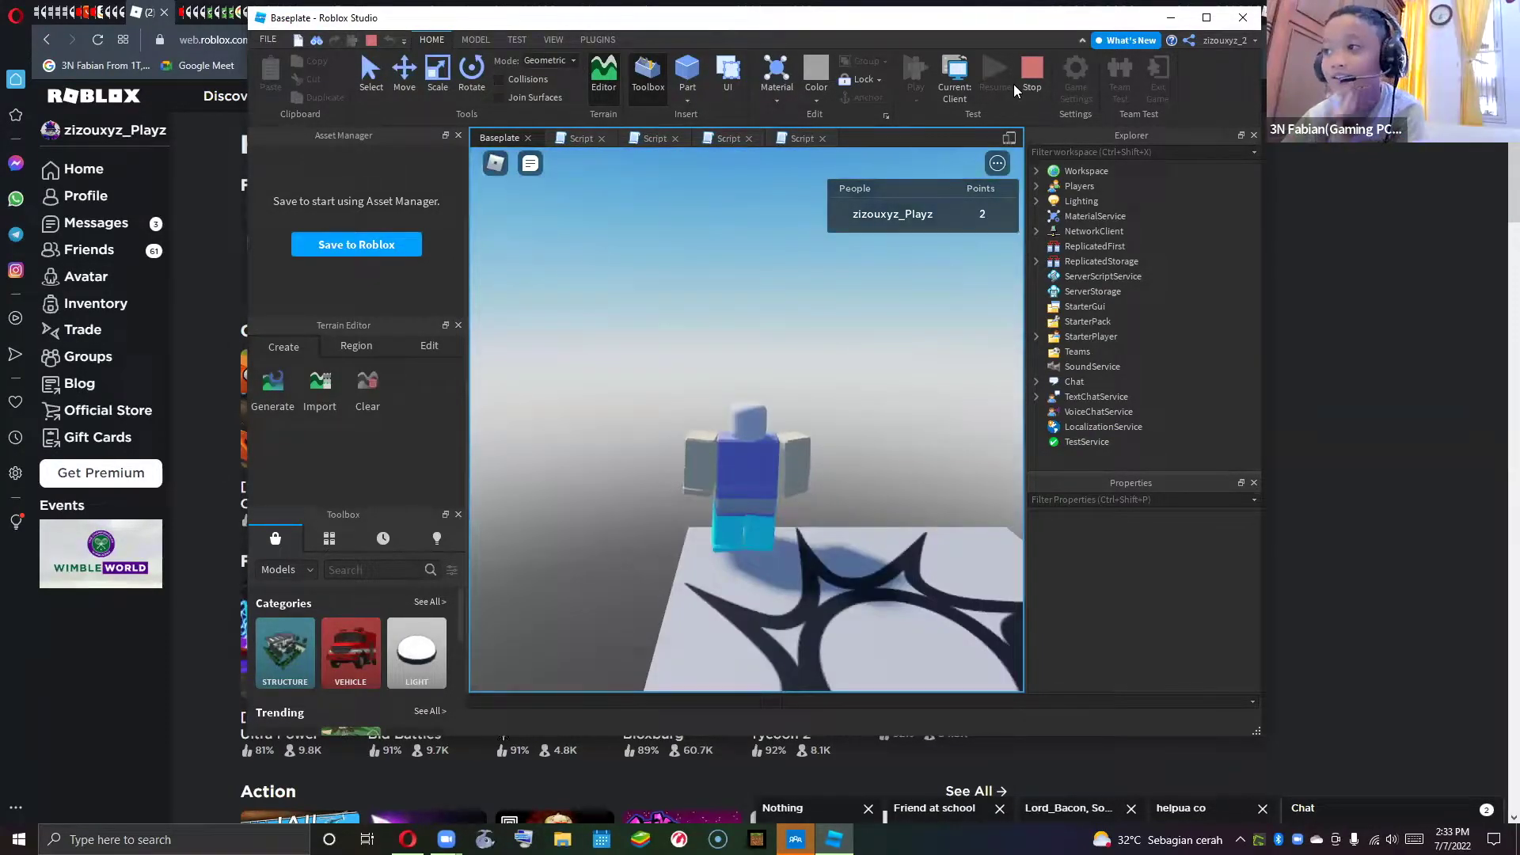
left_click(1014, 84)
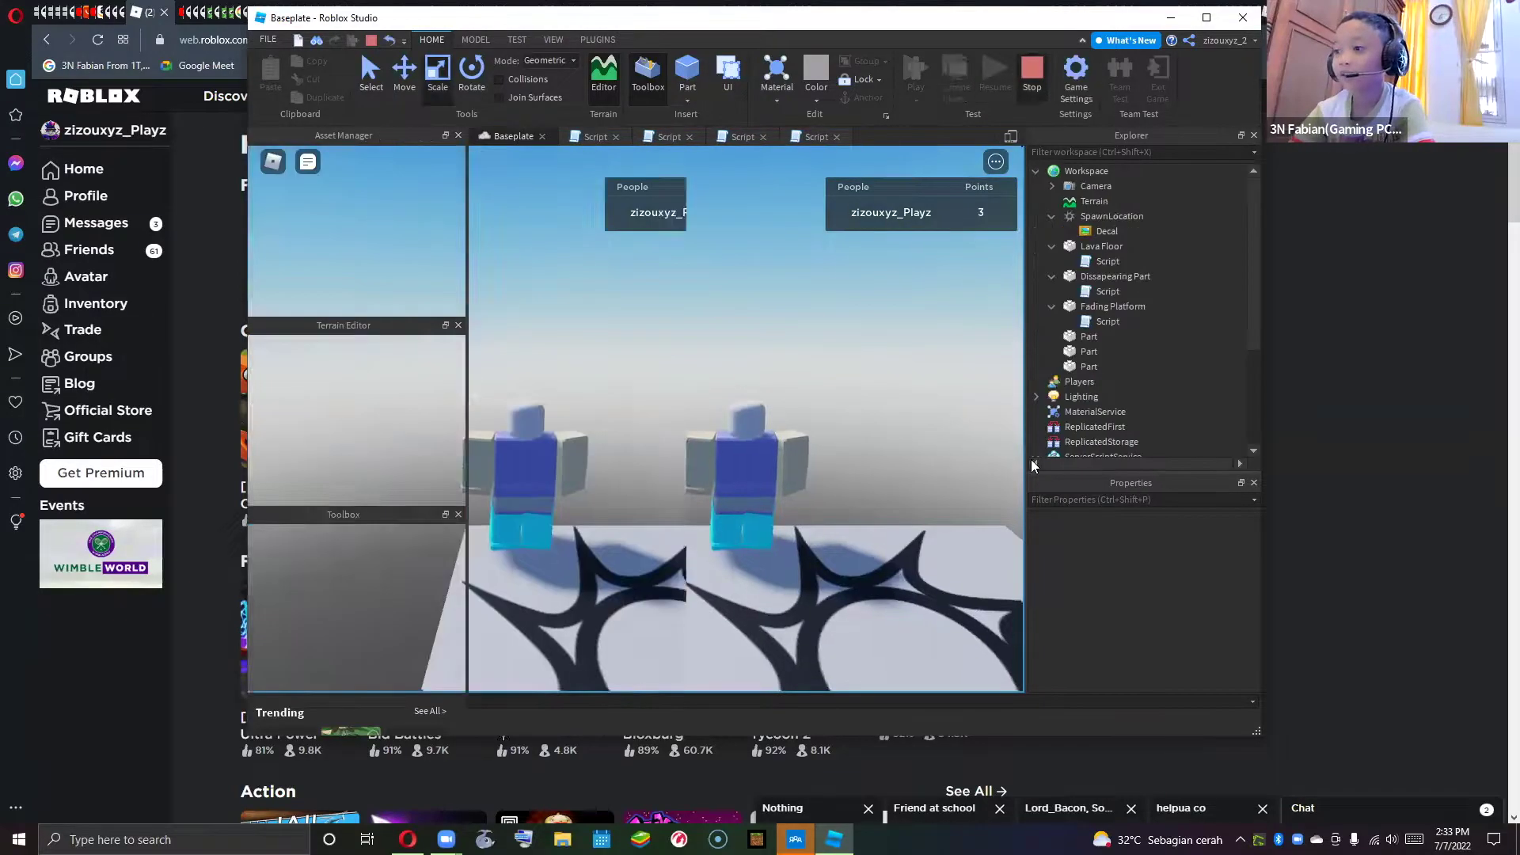
- Set the transparency of the long walkway part in front of the red lava floor to 0.95
right_click_drag(929, 461, 790, 502)
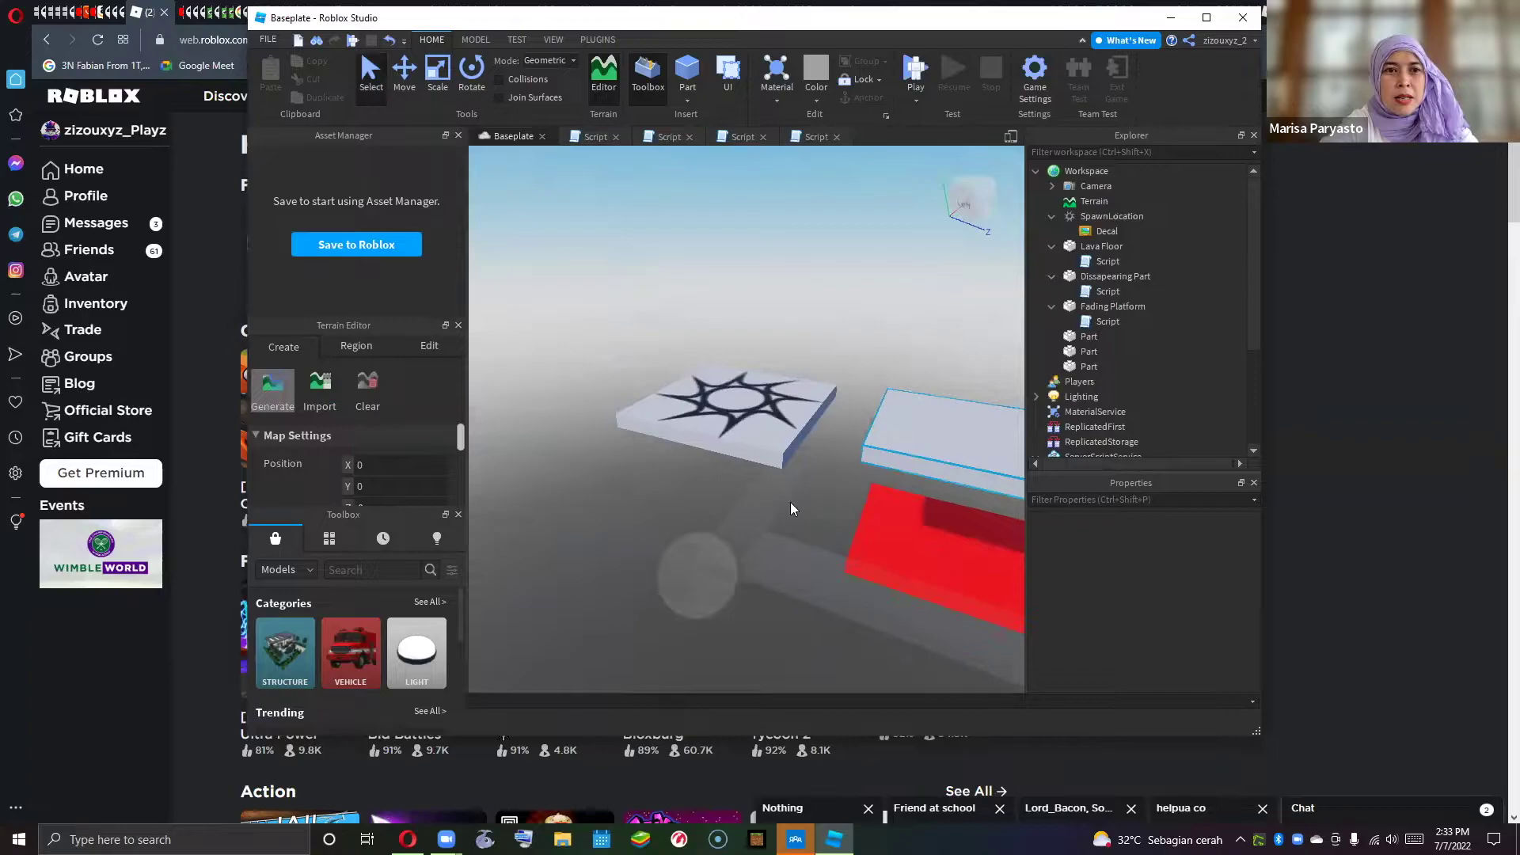
left_click(719, 545)
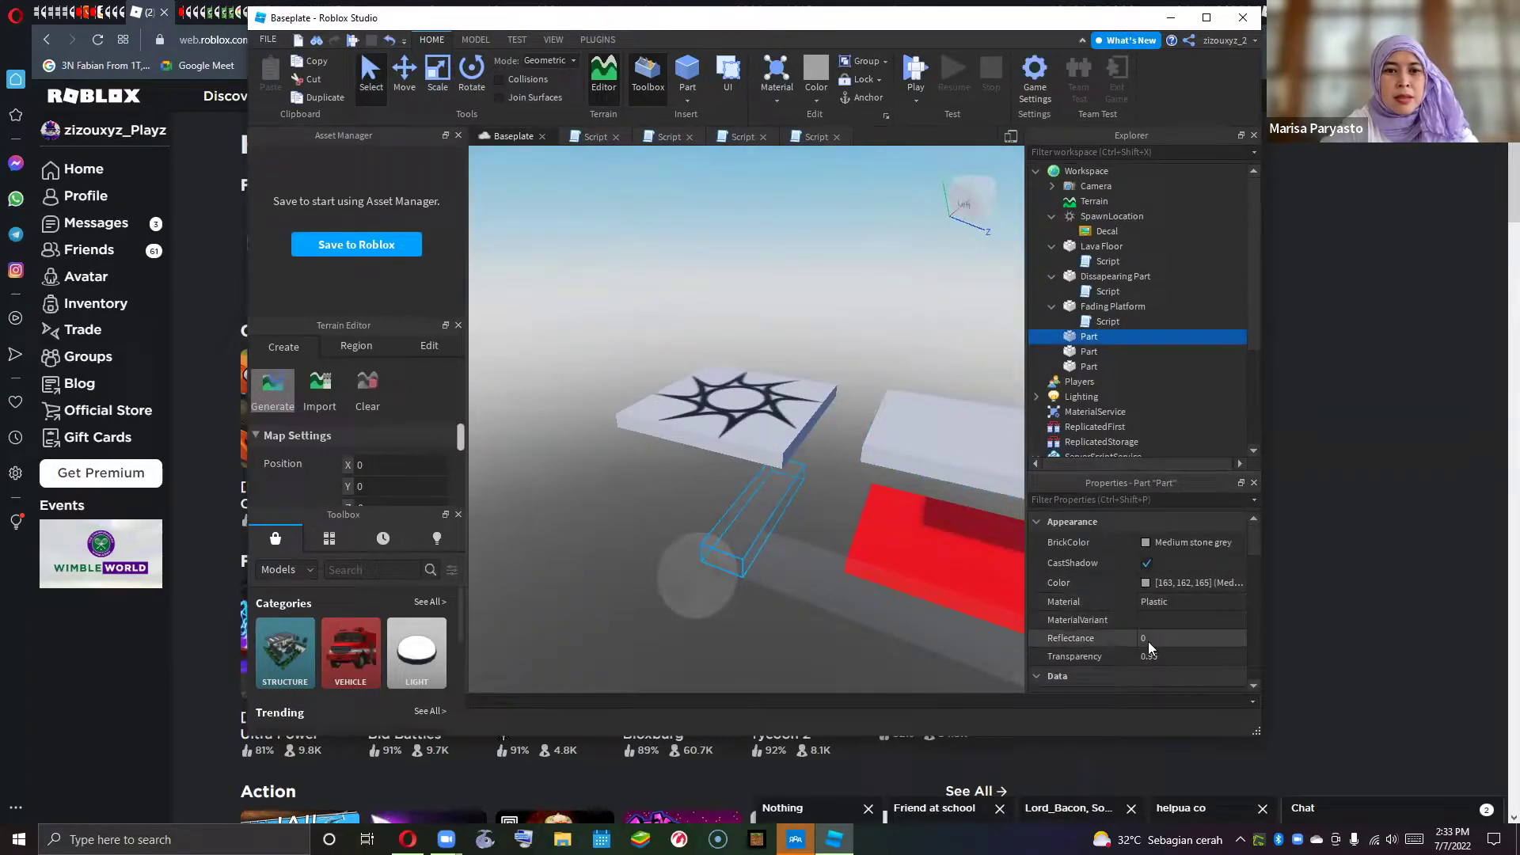
left_click(1088, 353)
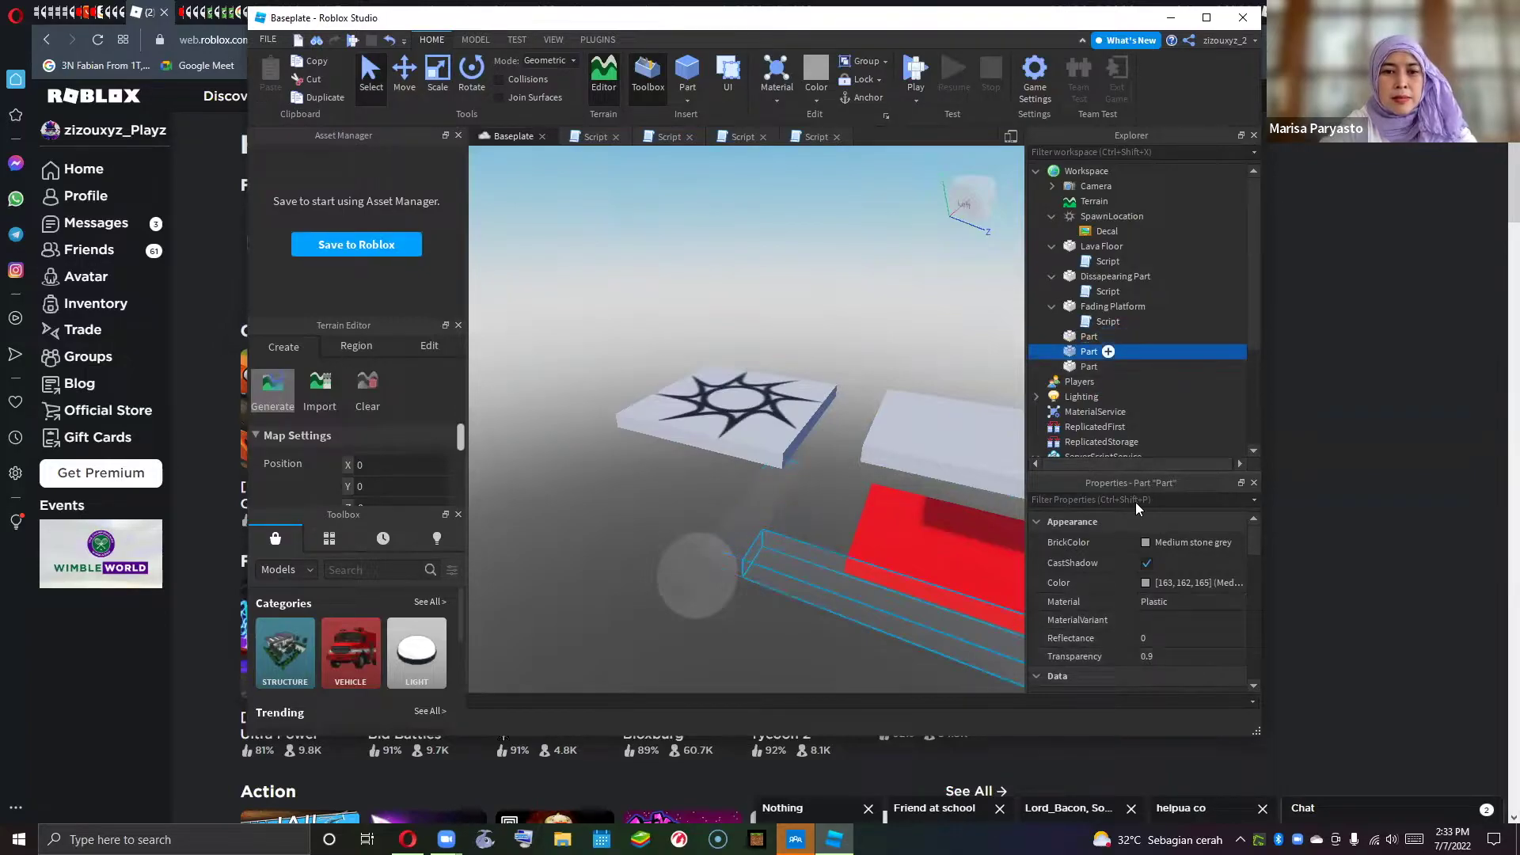
left_click(1165, 657)
left_click(1160, 657)
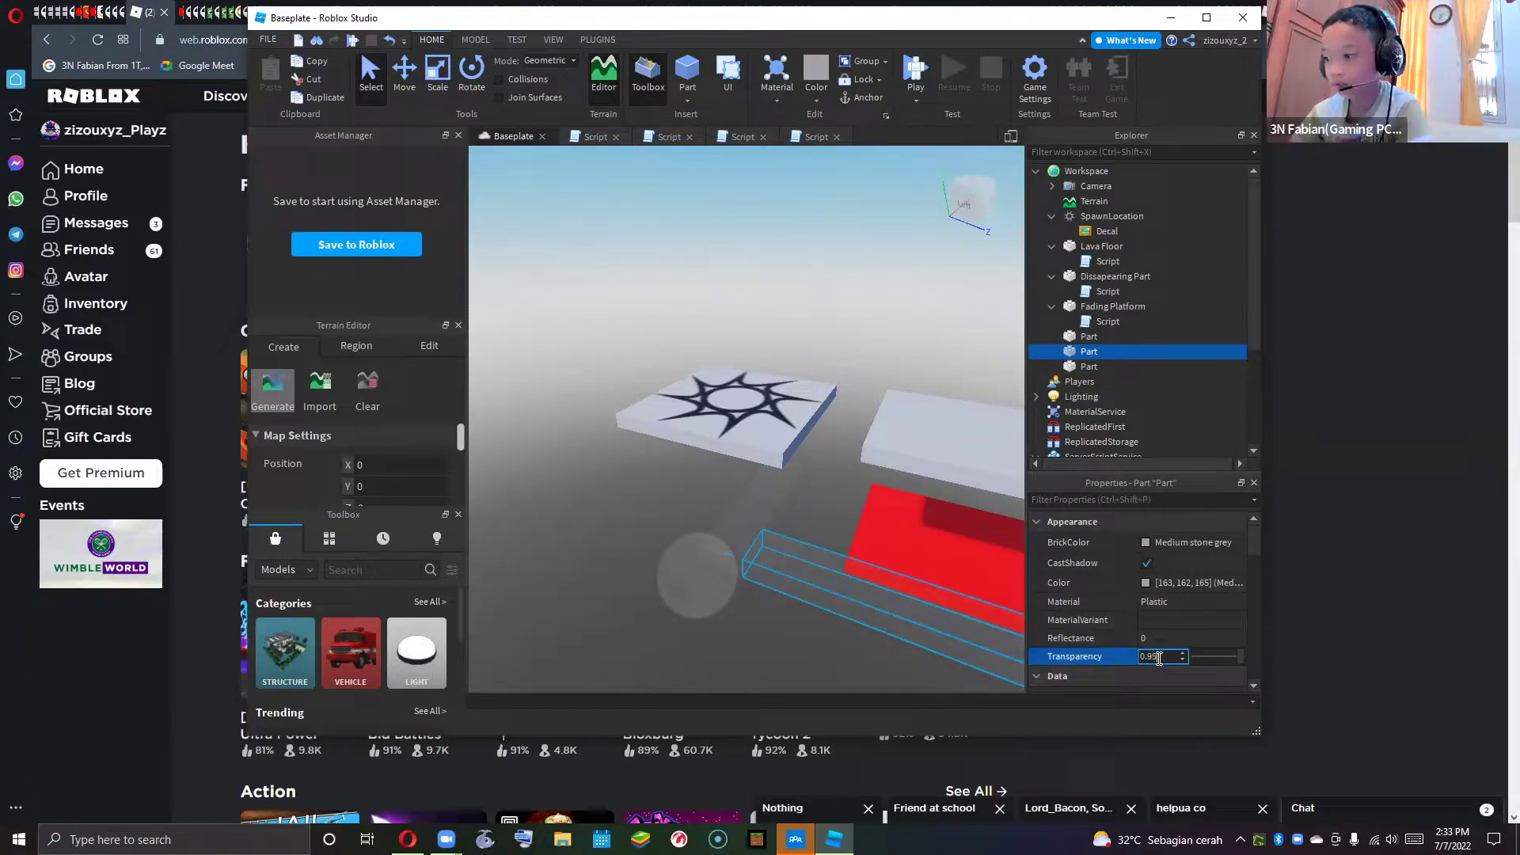
- Set the transparency of the third walkway part, the last Part in the workspace, to 0.95
left_click(1089, 366)
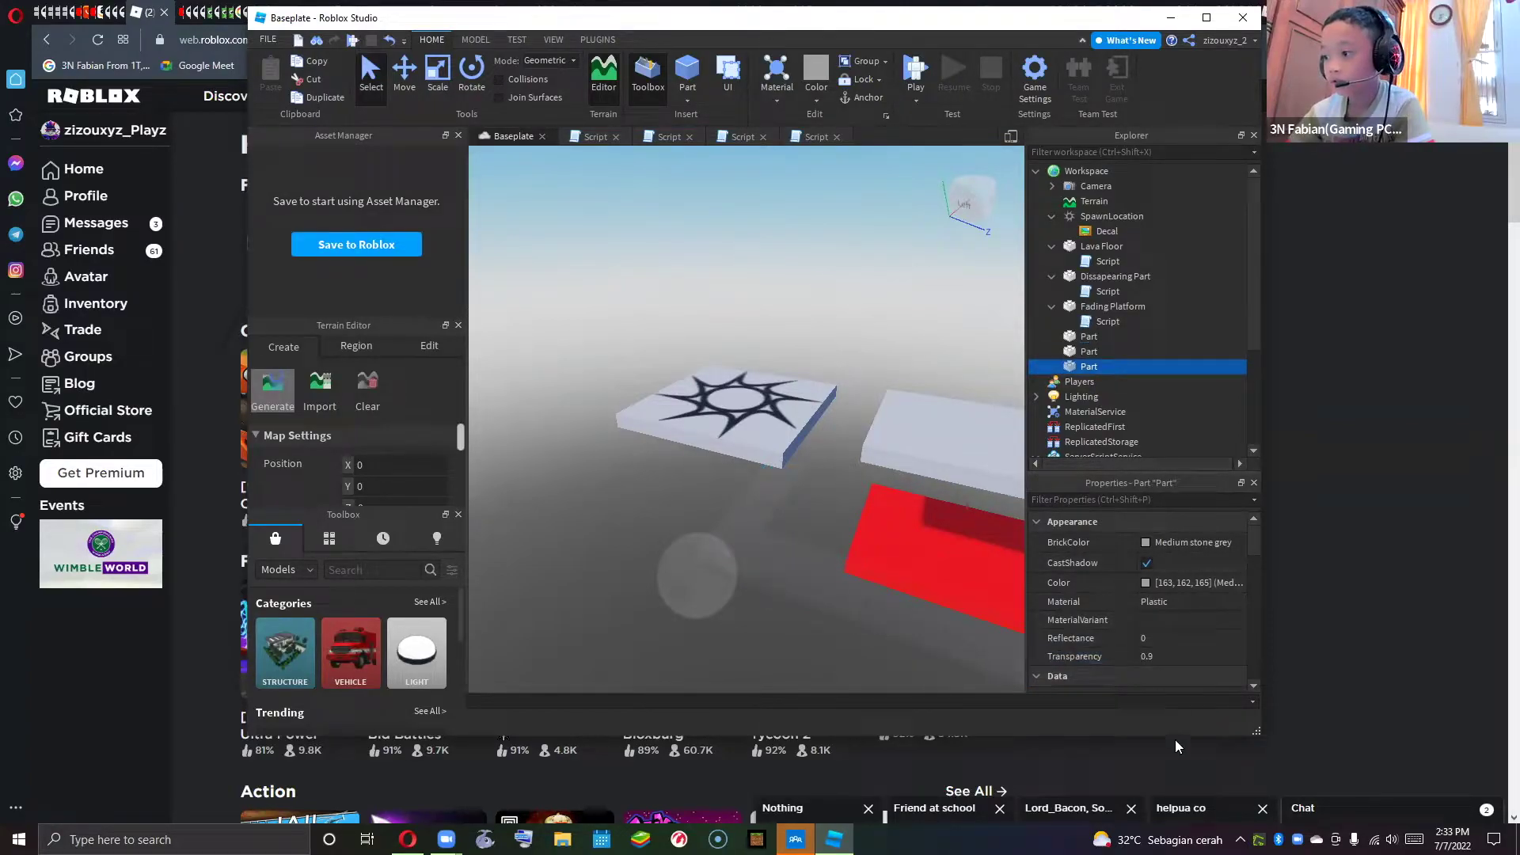
left_click(1157, 655)
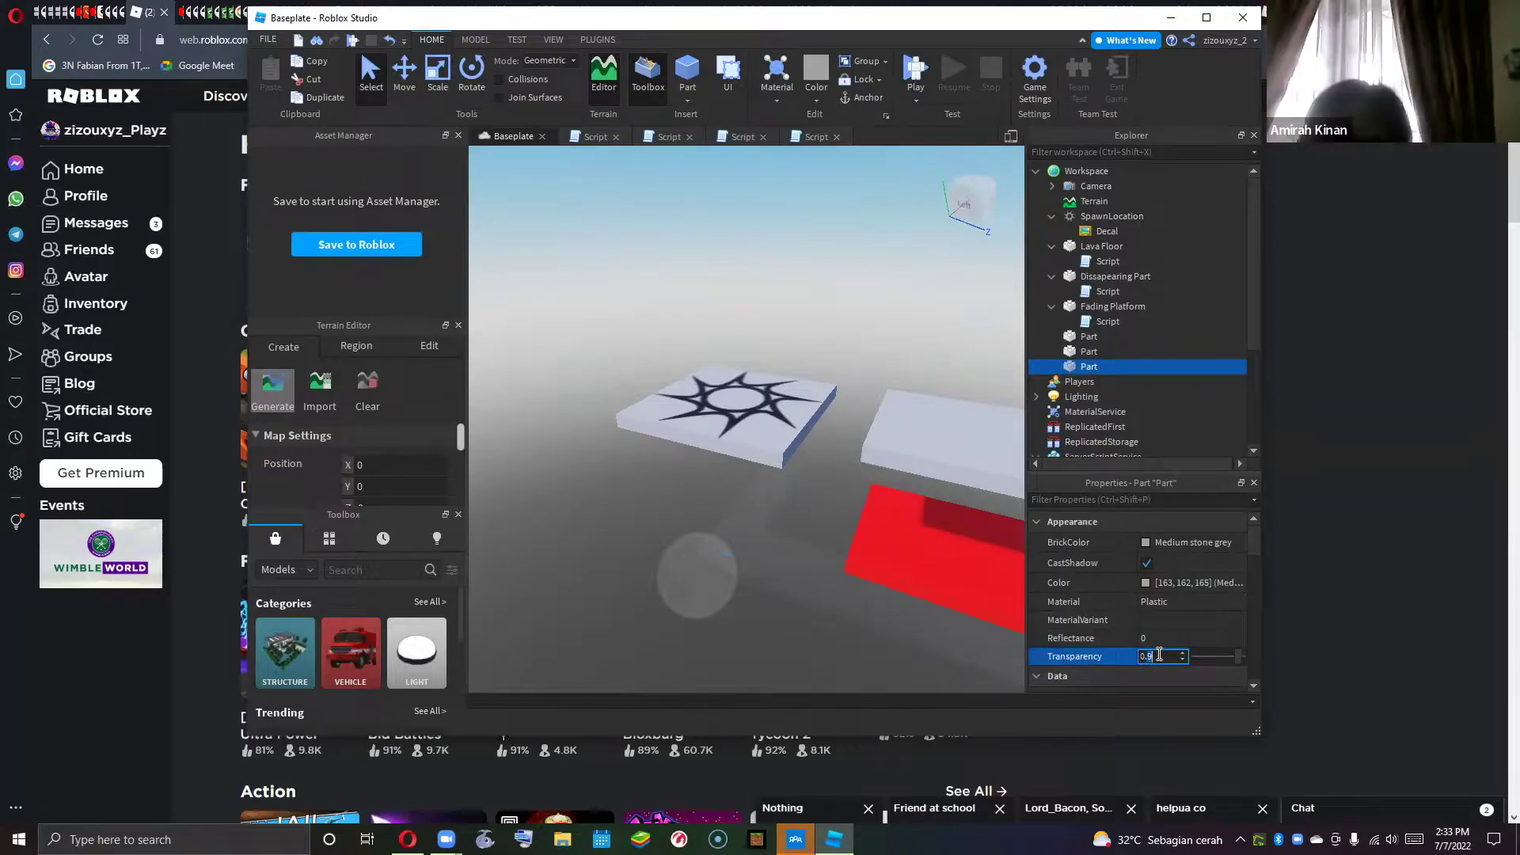
left_click(1171, 657)
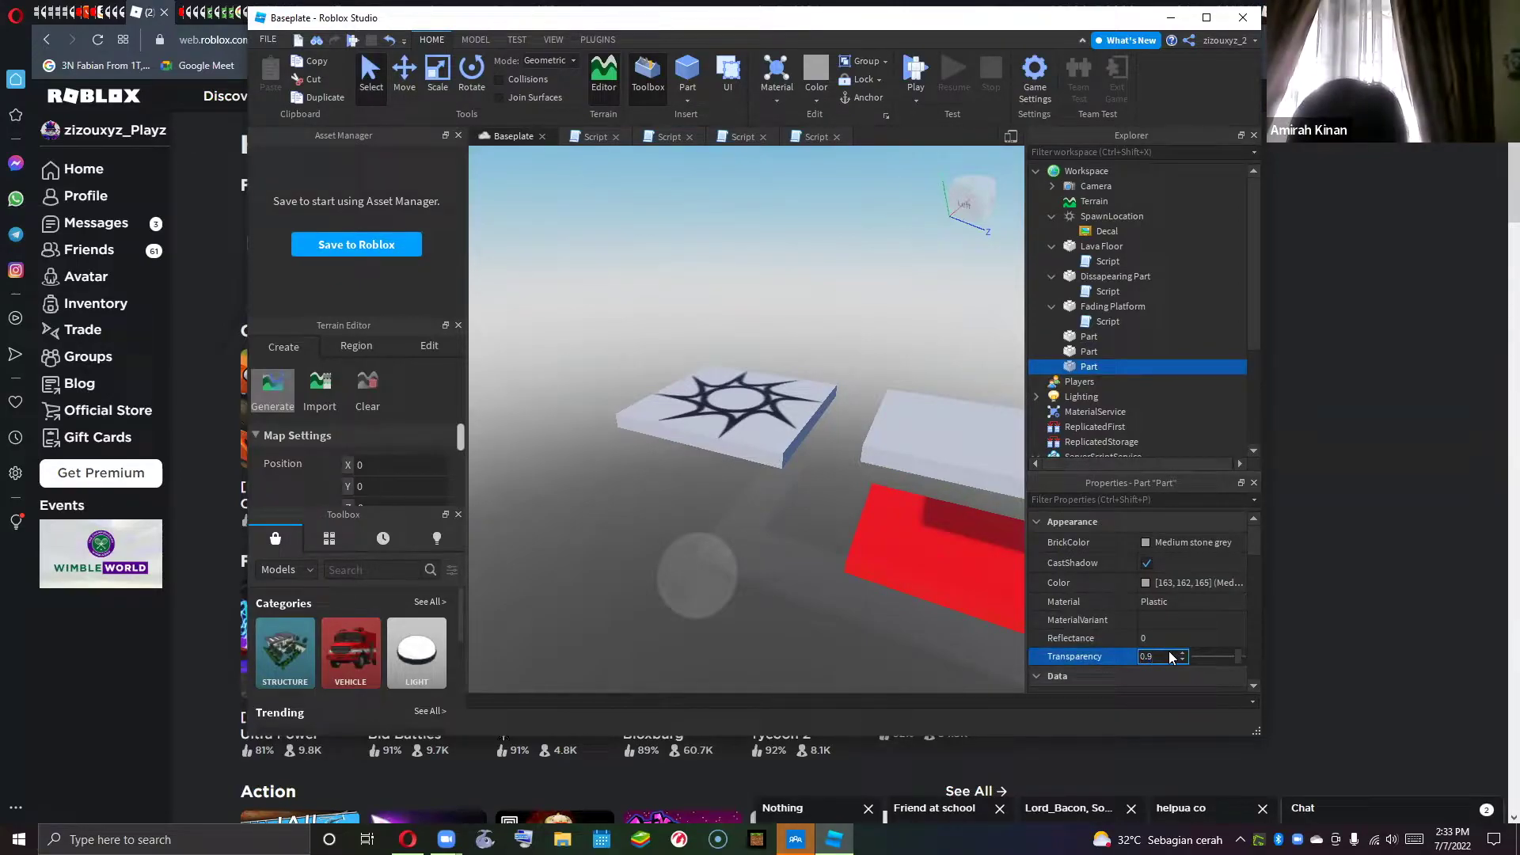
type("5")
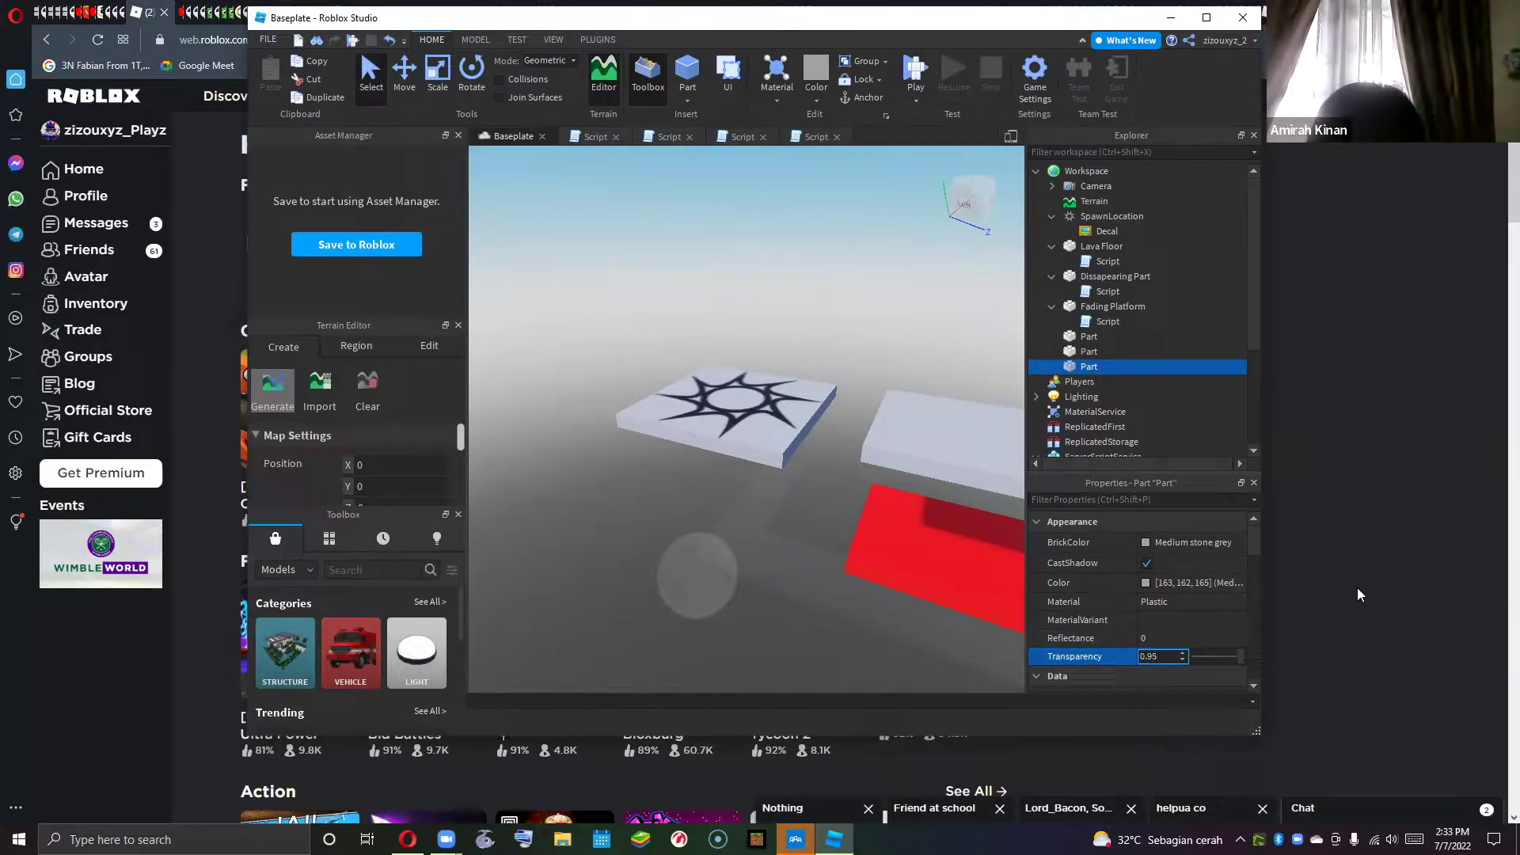
key("alt+Tab")
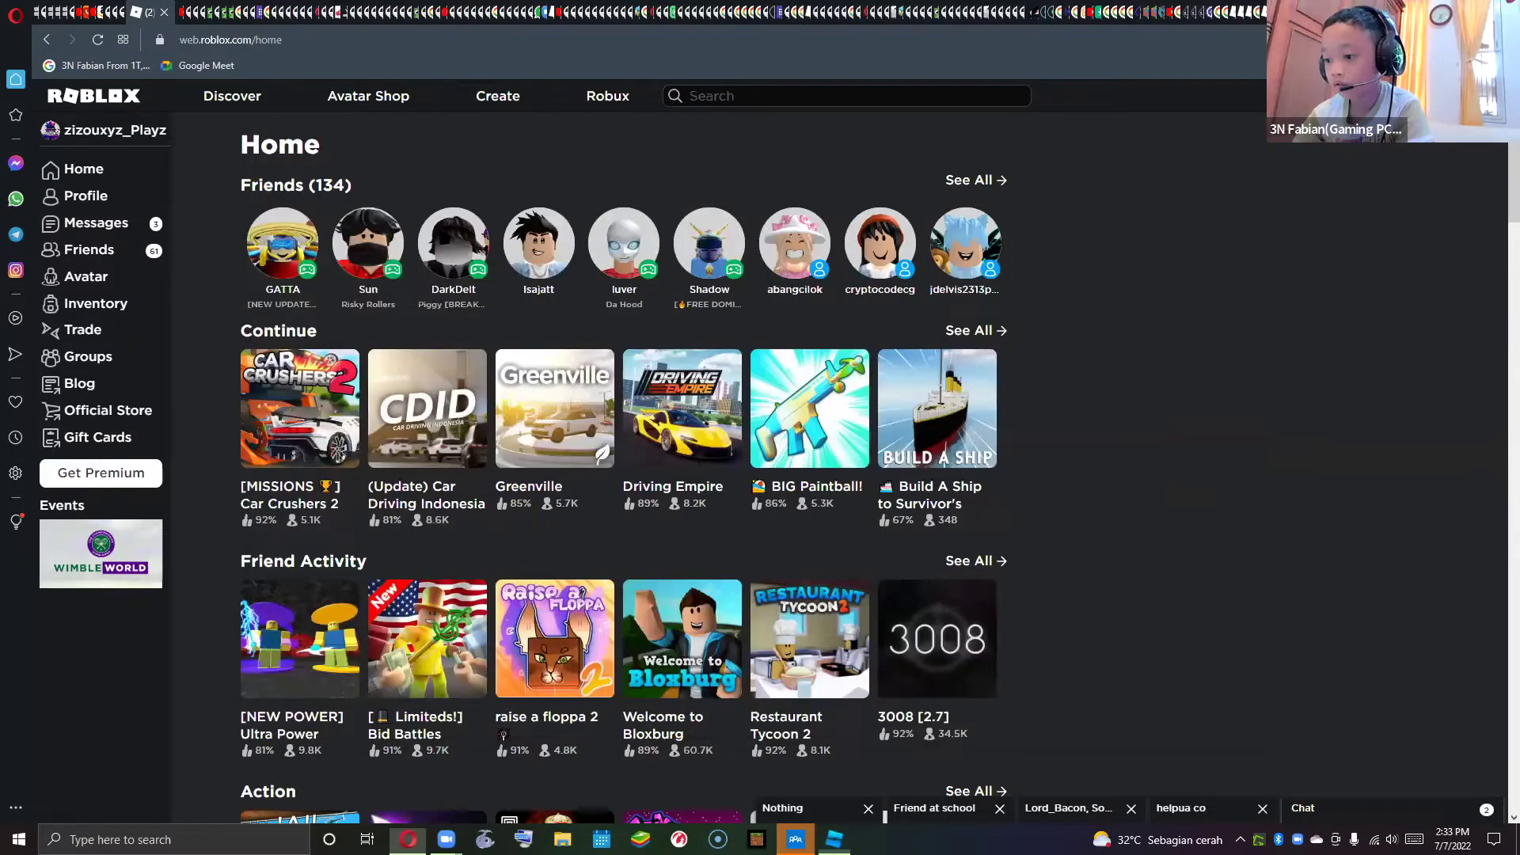
key("alt+Tab")
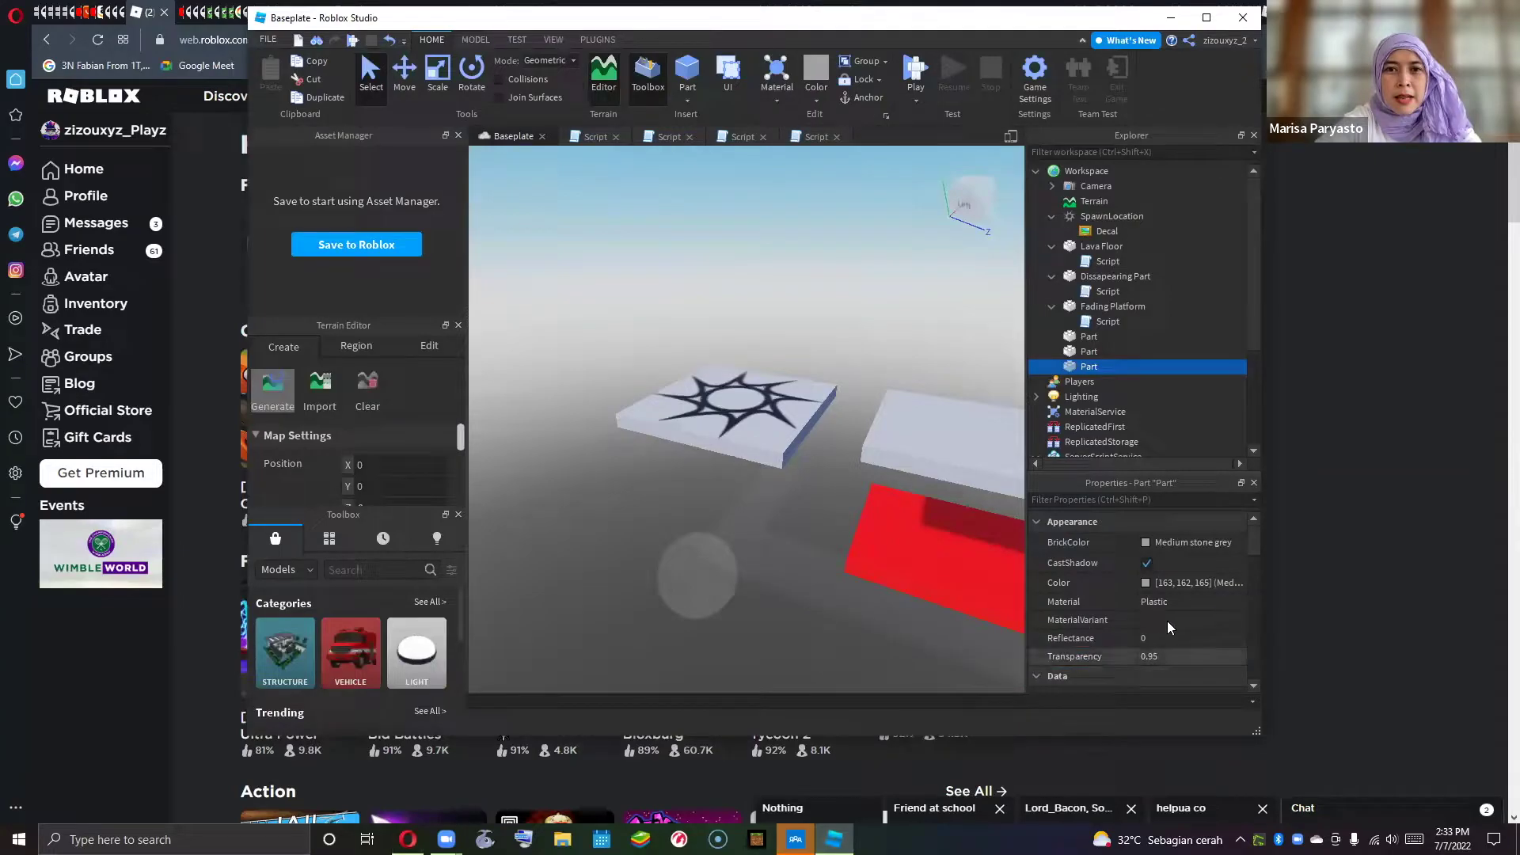
- Anchor the nearly invisible walkway parts, including the short one beside the spawn platform
scroll(1168, 621, "down", 3)
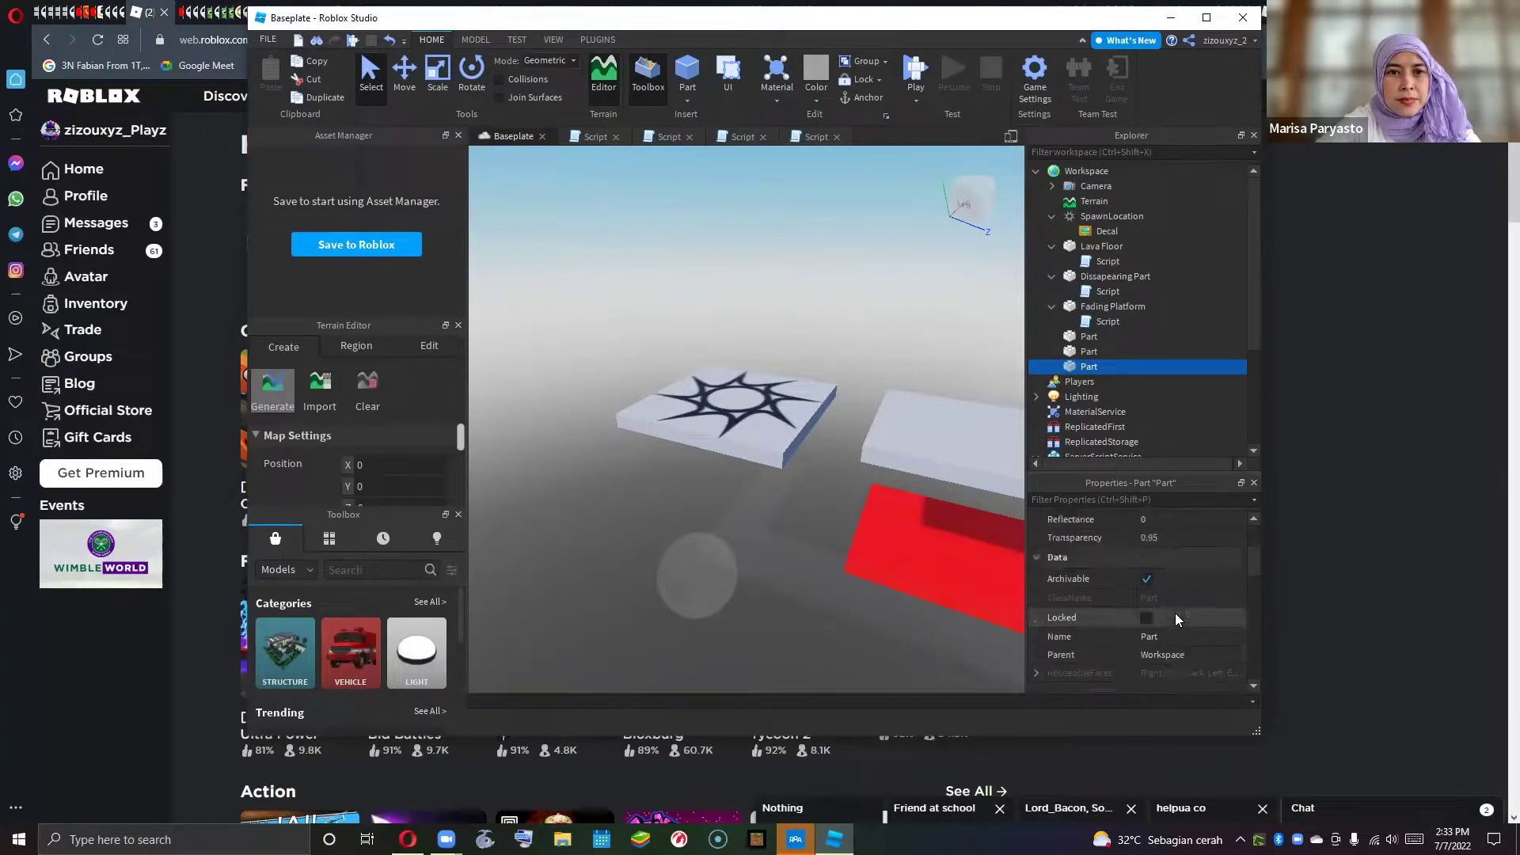
scroll(1174, 604, "down", 10)
scroll(1180, 607, "up", 2)
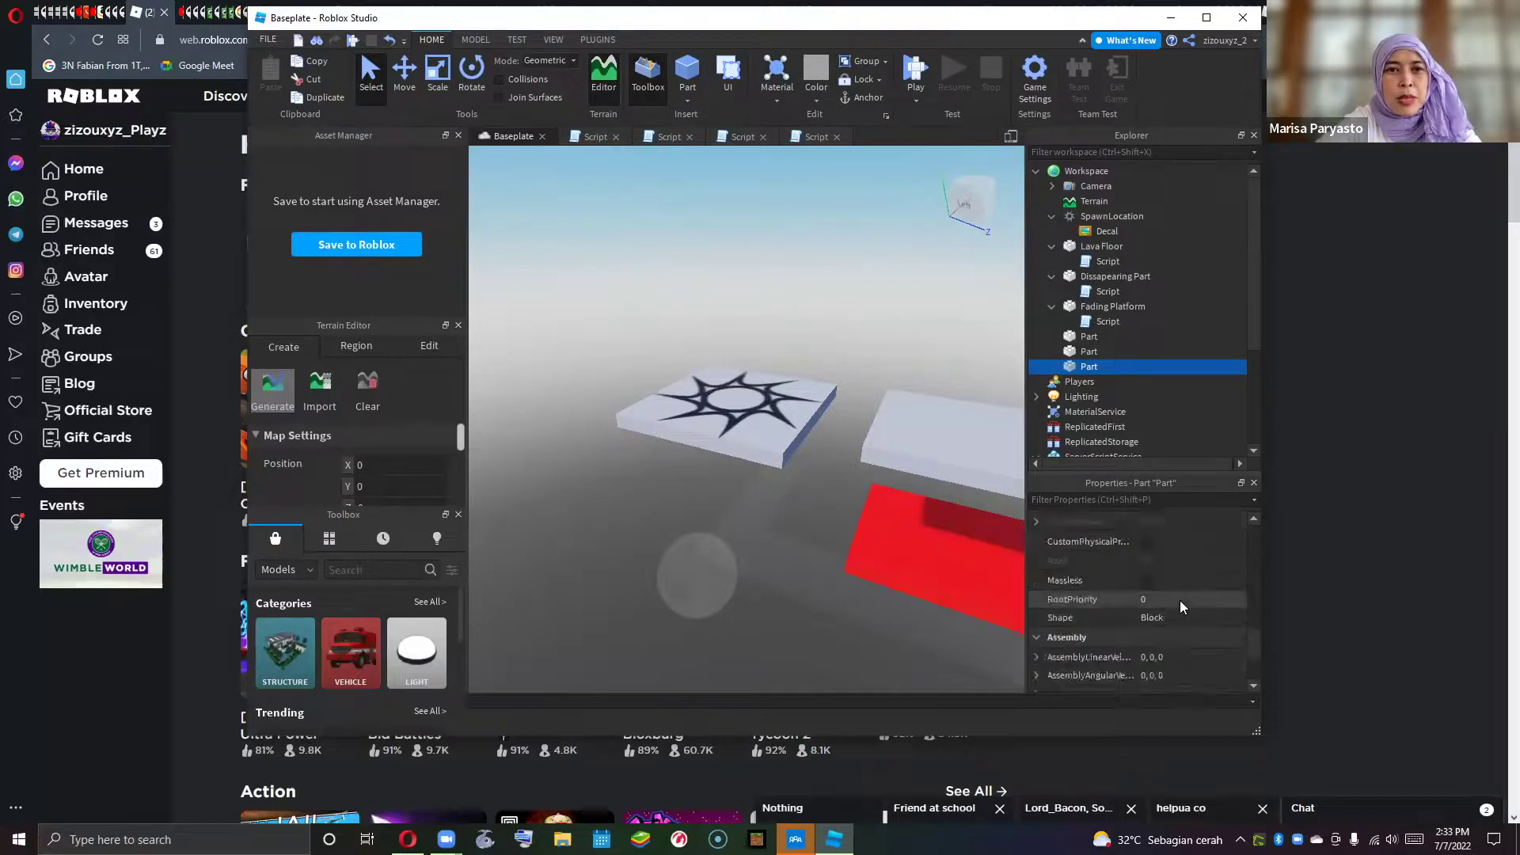
scroll(1179, 600, "up", 3)
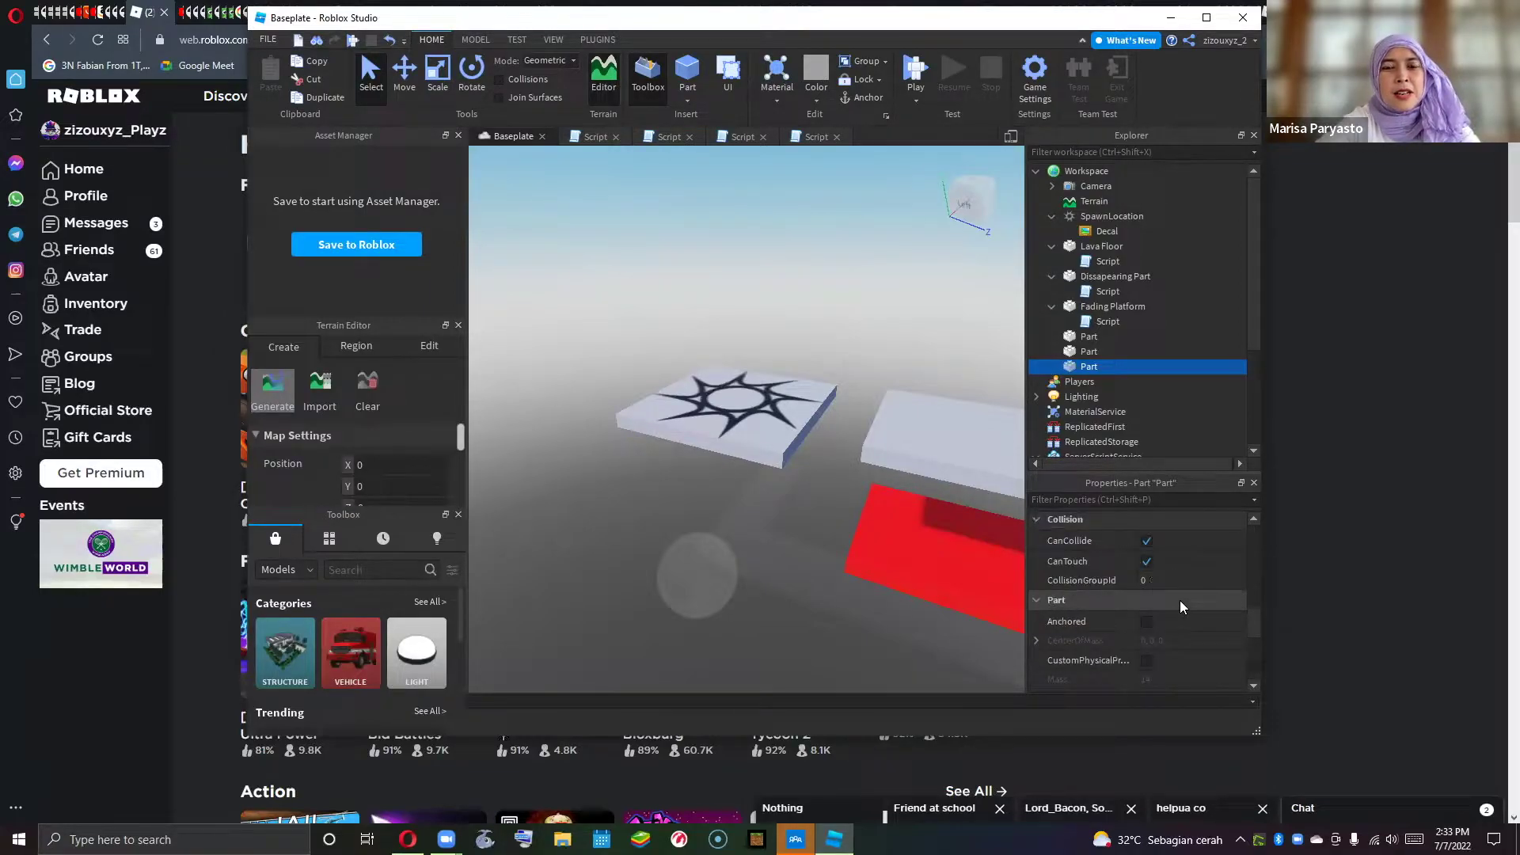
left_click(1146, 622)
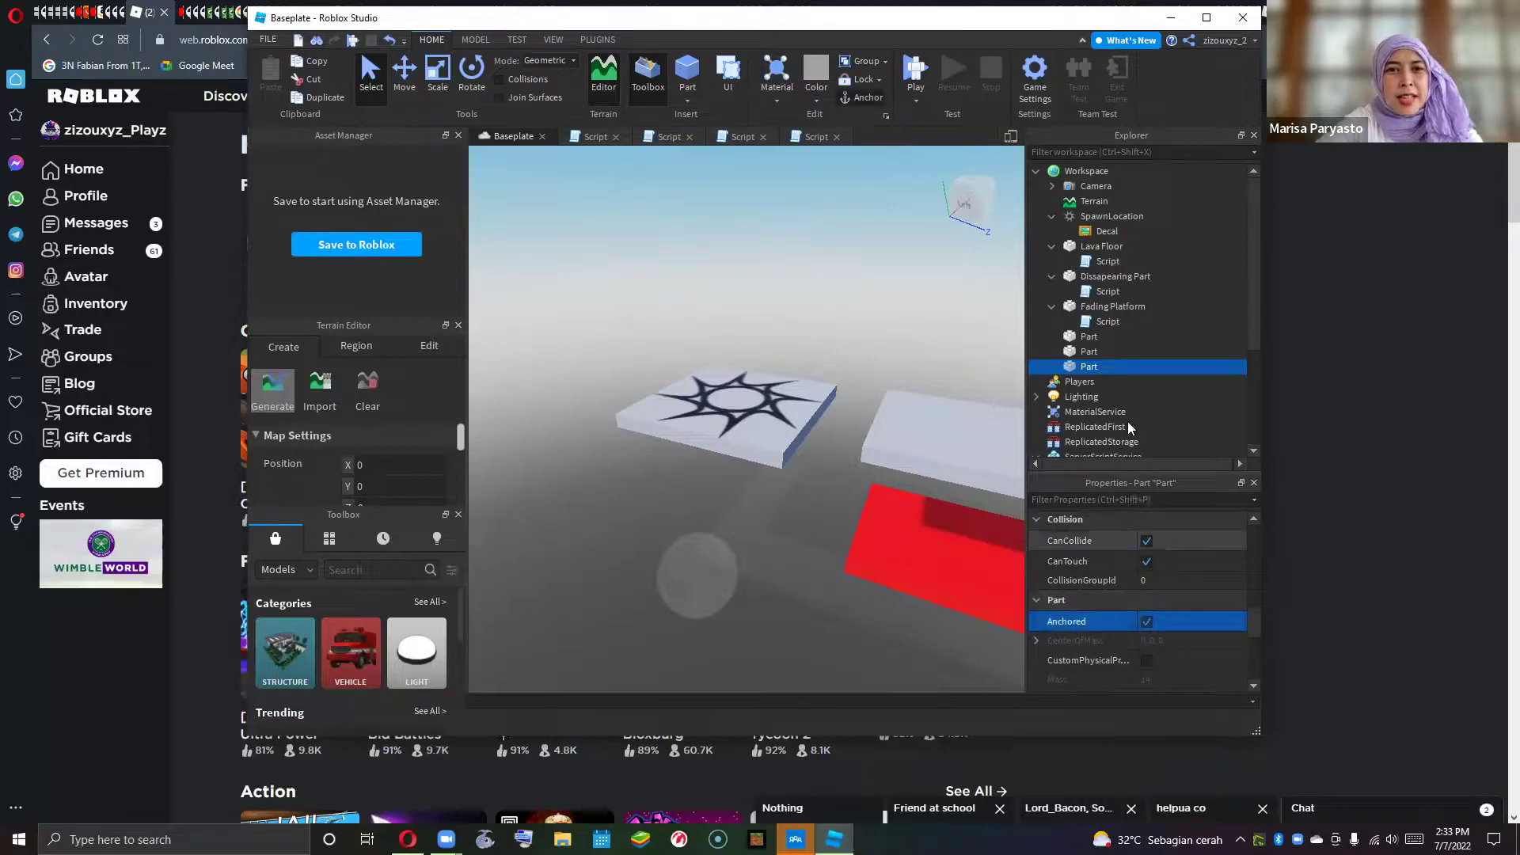
left_click(1065, 350)
left_click(1084, 336)
left_click(1145, 622)
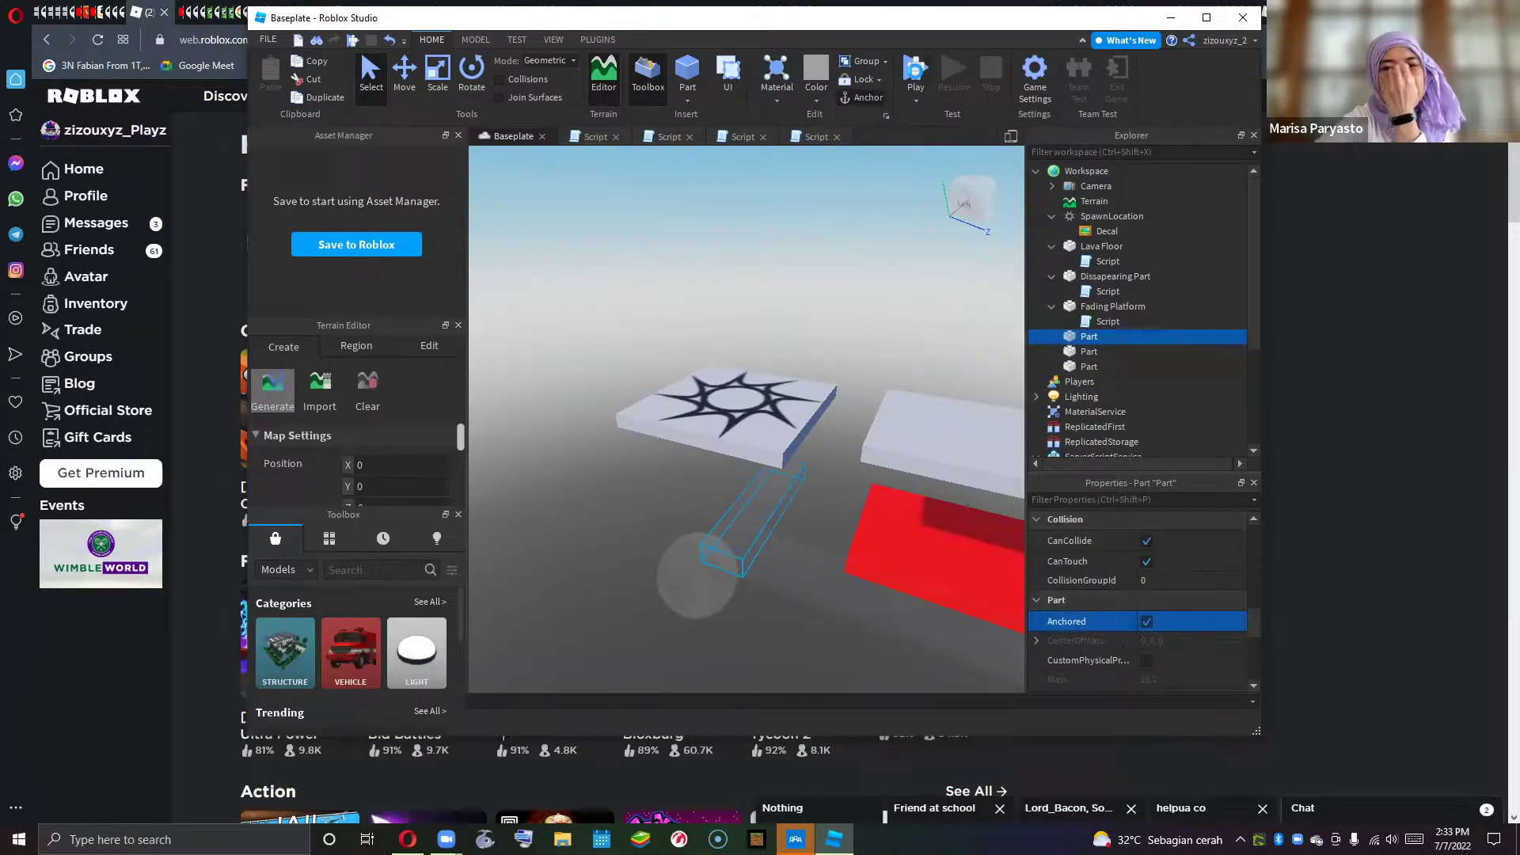
- Start a playtest and walk the character off the spawn platform and along the nearly invisible walkway past the lava floor
left_click(915, 72)
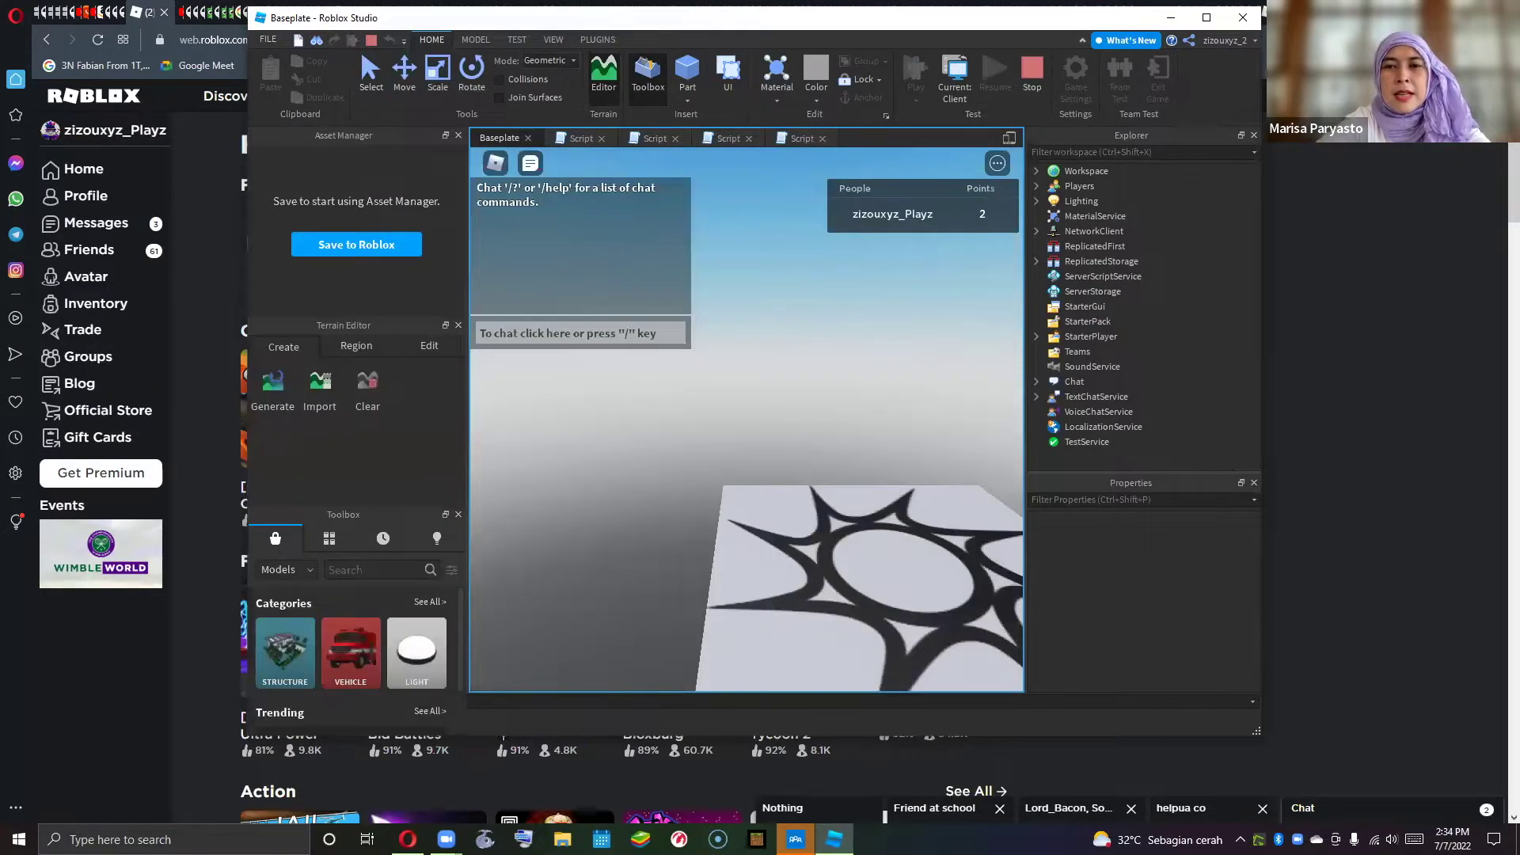
right_click_drag(836, 570, 836, 569)
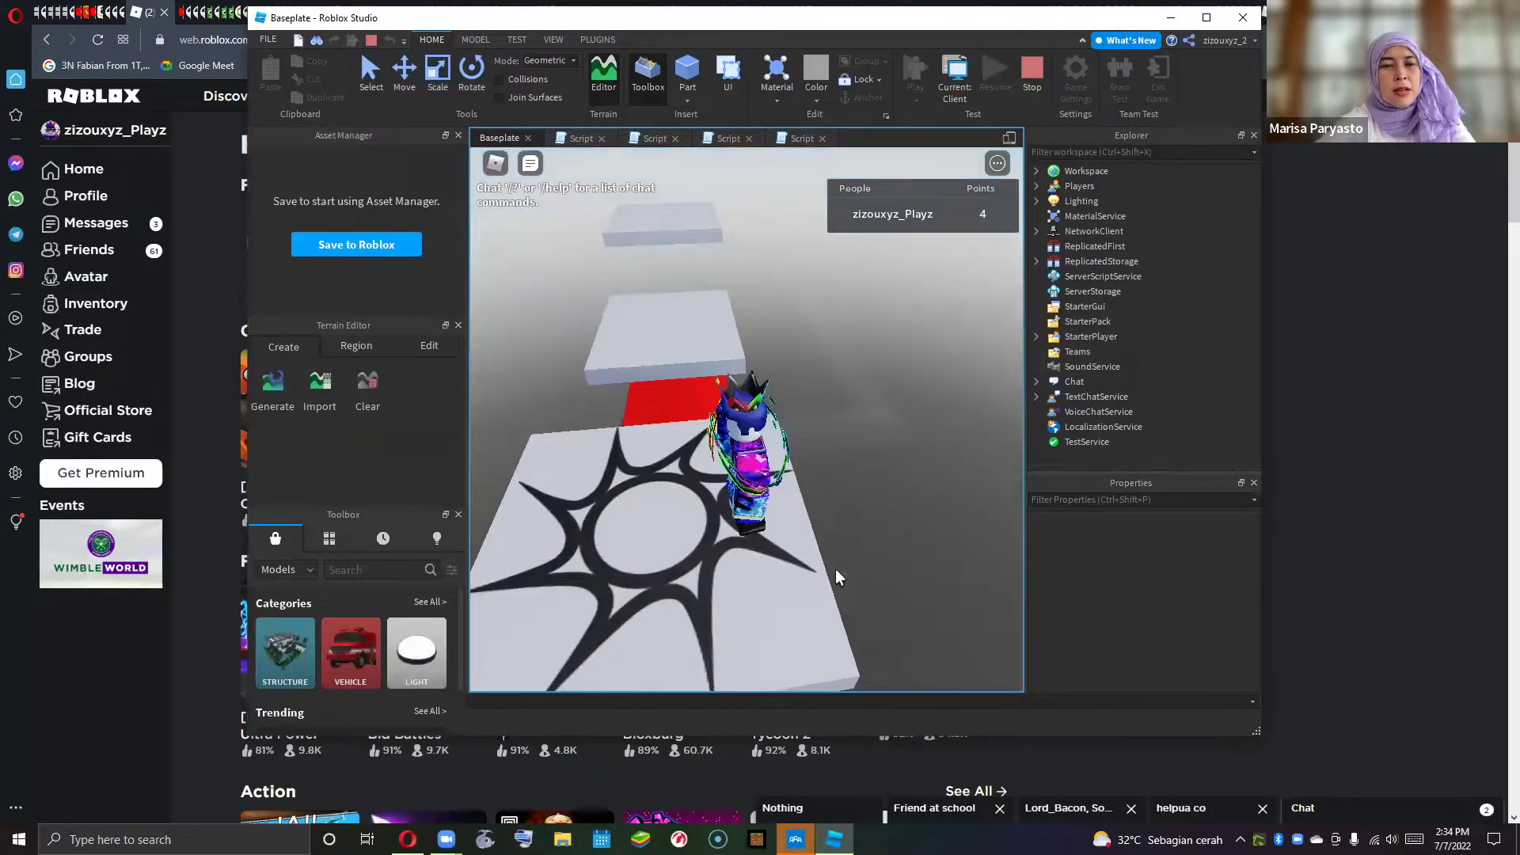
key("w")
key("d")
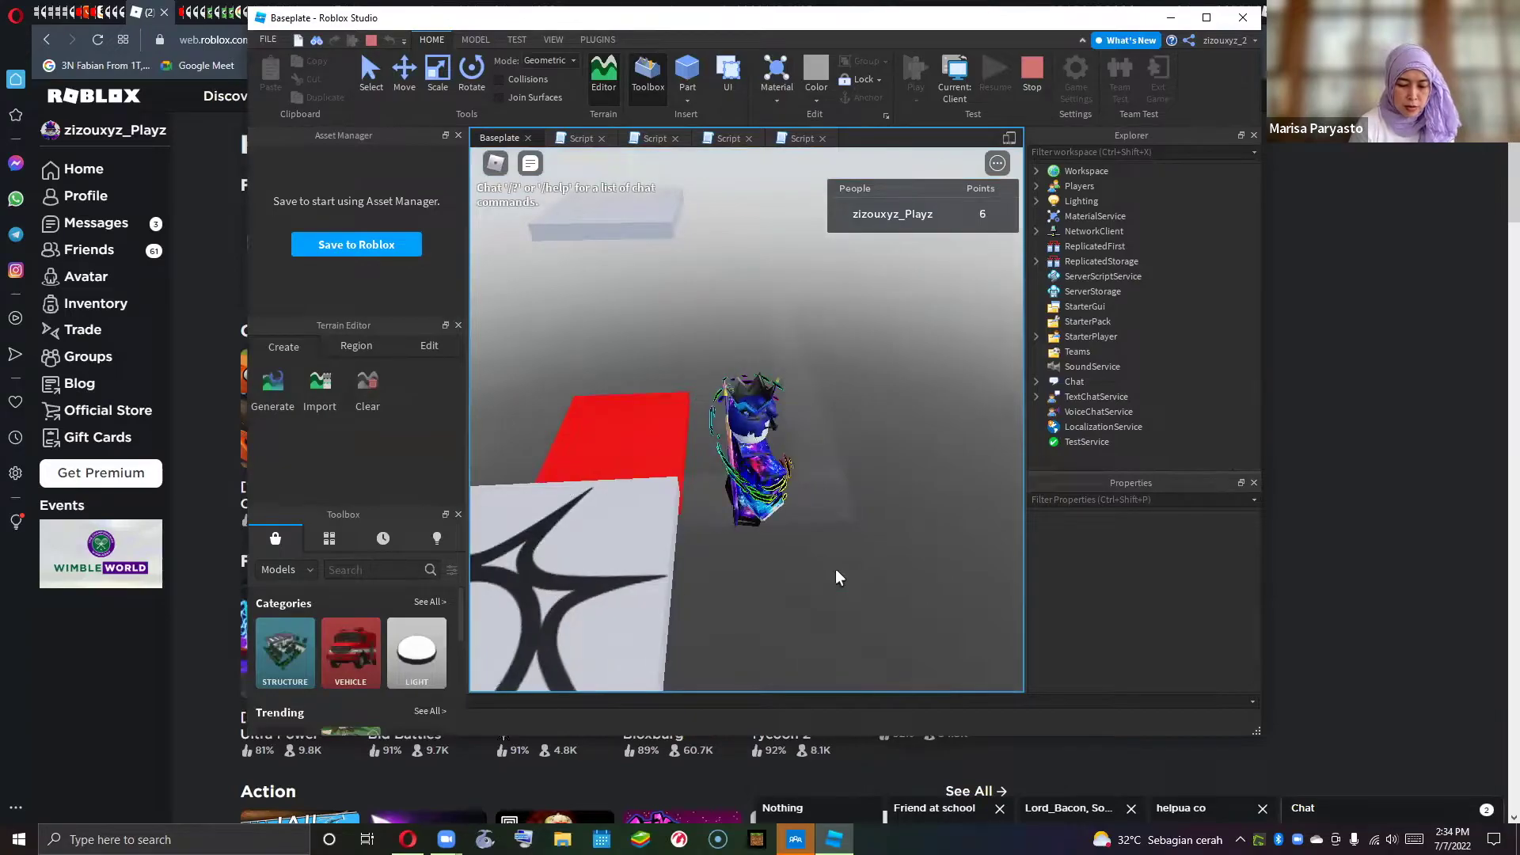
key("w")
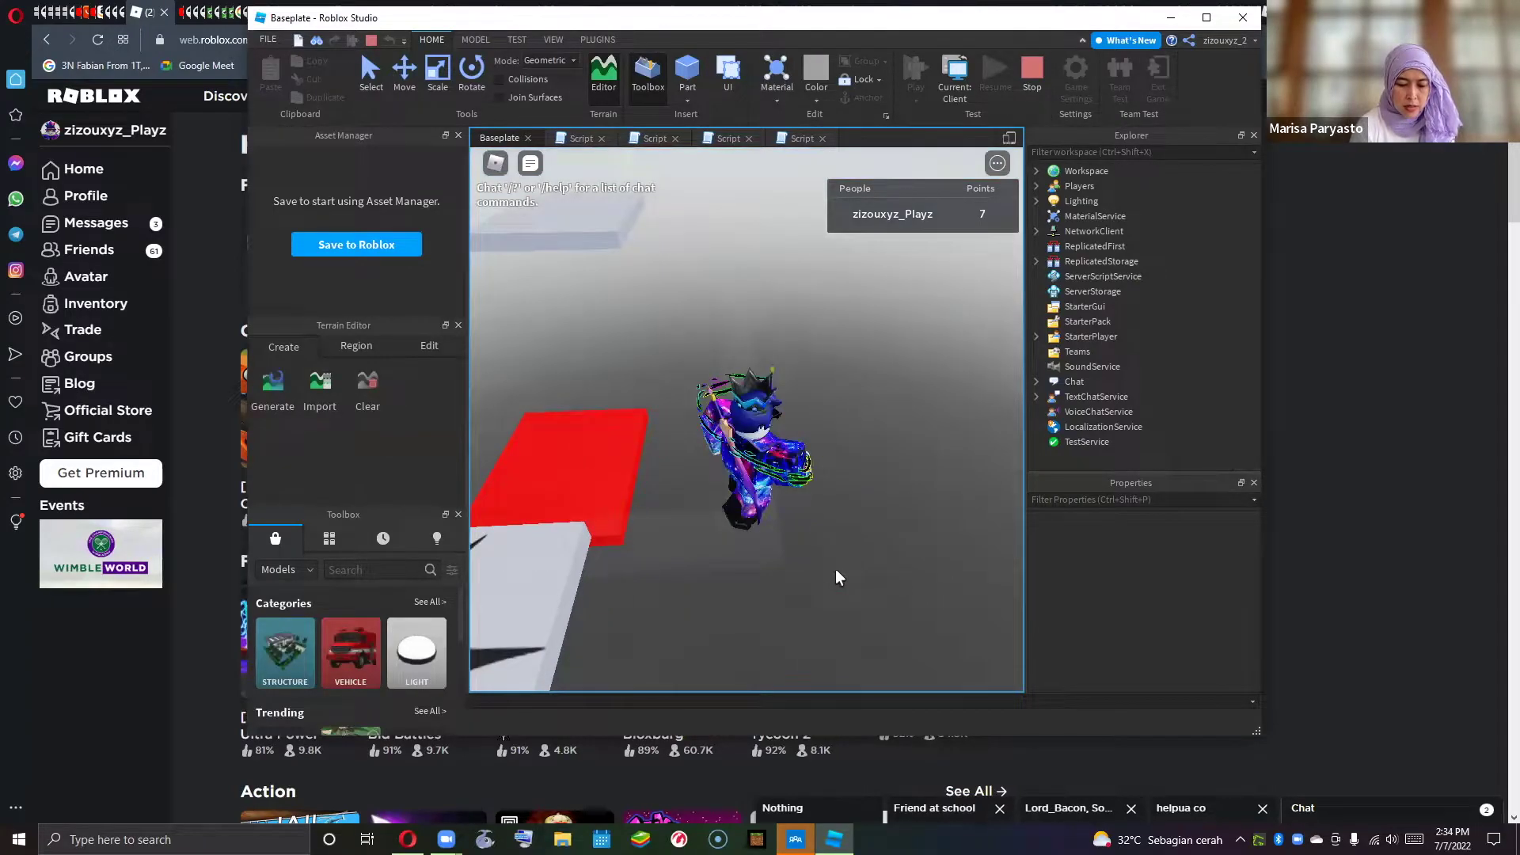
key("w")
key("space")
key("w")
key("d")
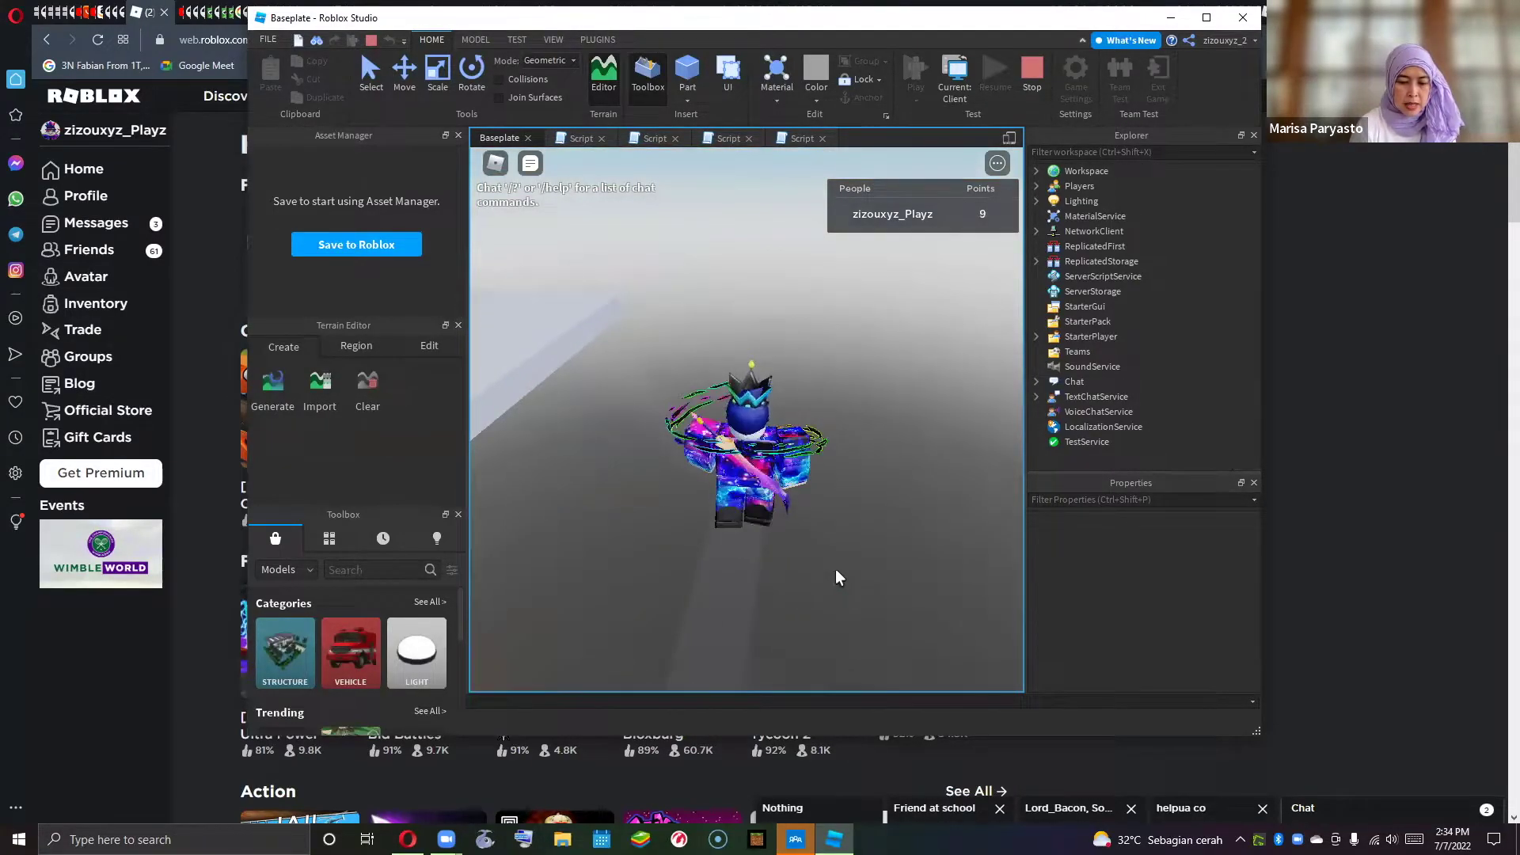
- Turn the character around, walk and jump back along the walkways toward the spawn platform, and stop the playtest
key("Left")
key("Left")
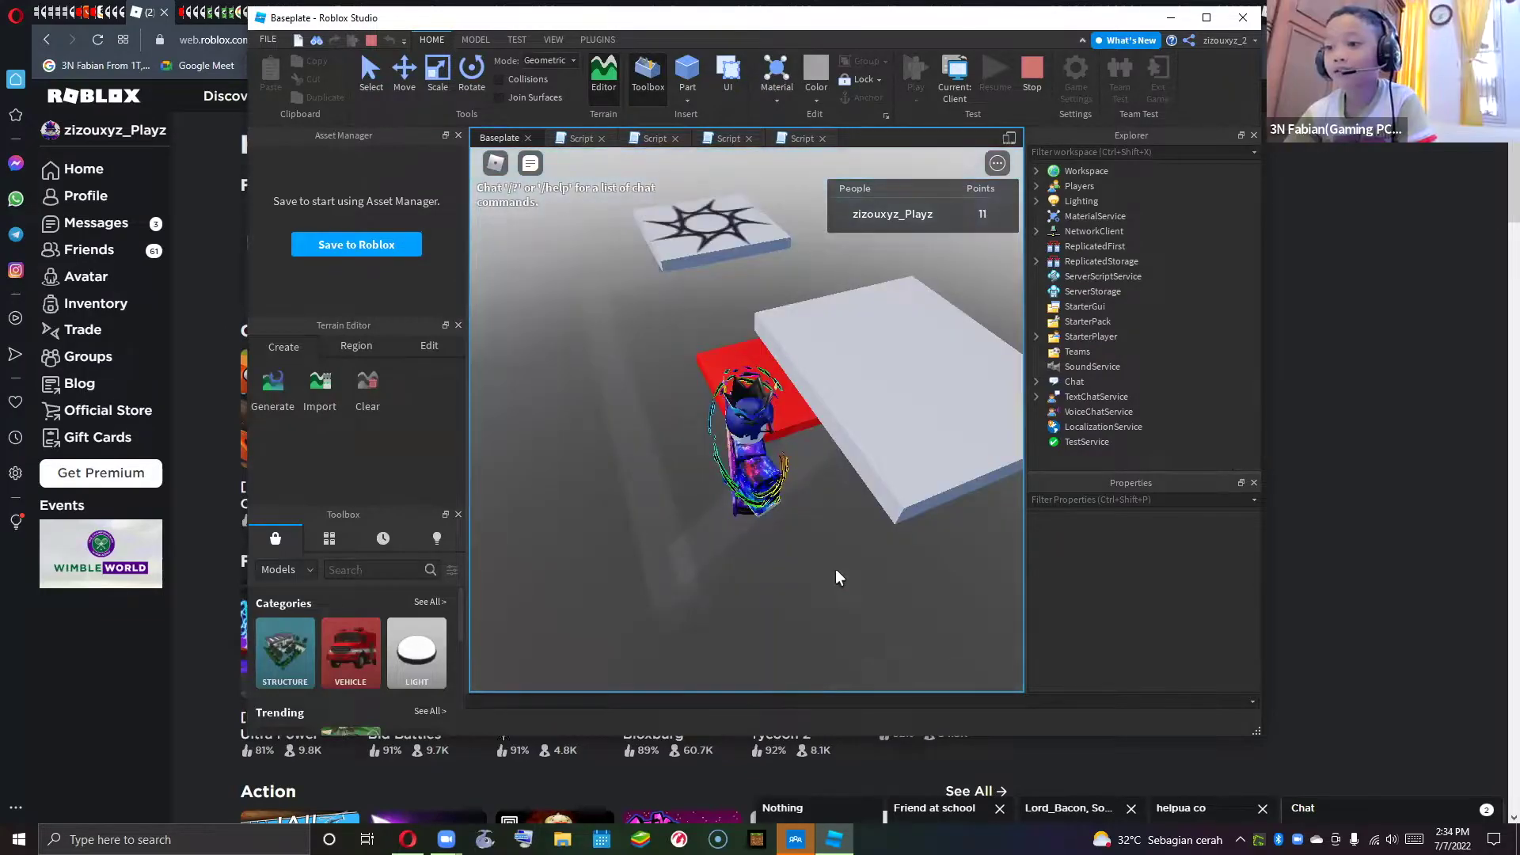
key("Left")
key("w")
key("space")
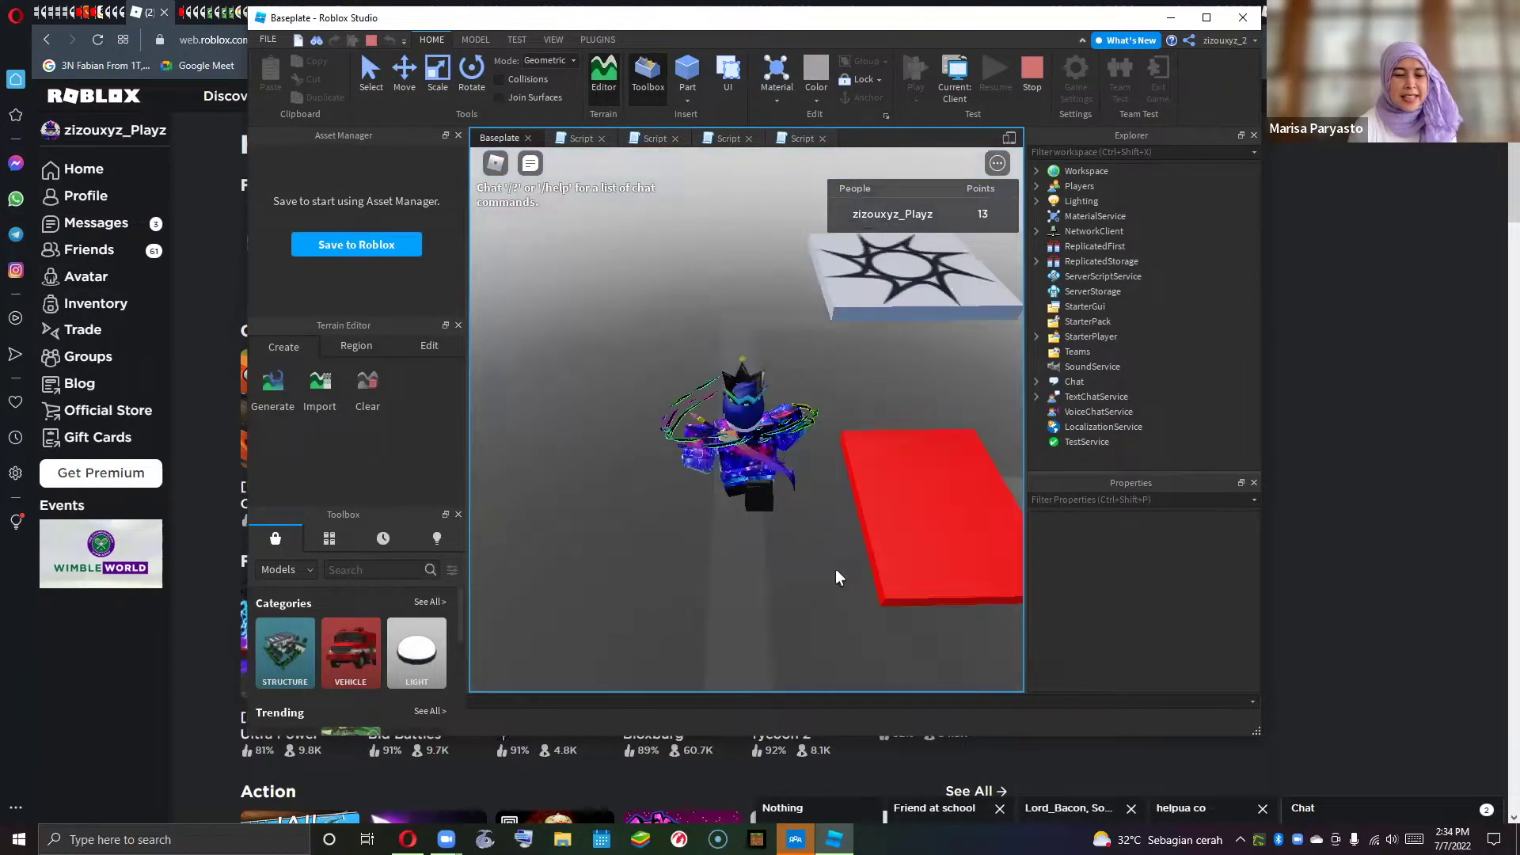
key("Right")
key("w")
key("space")
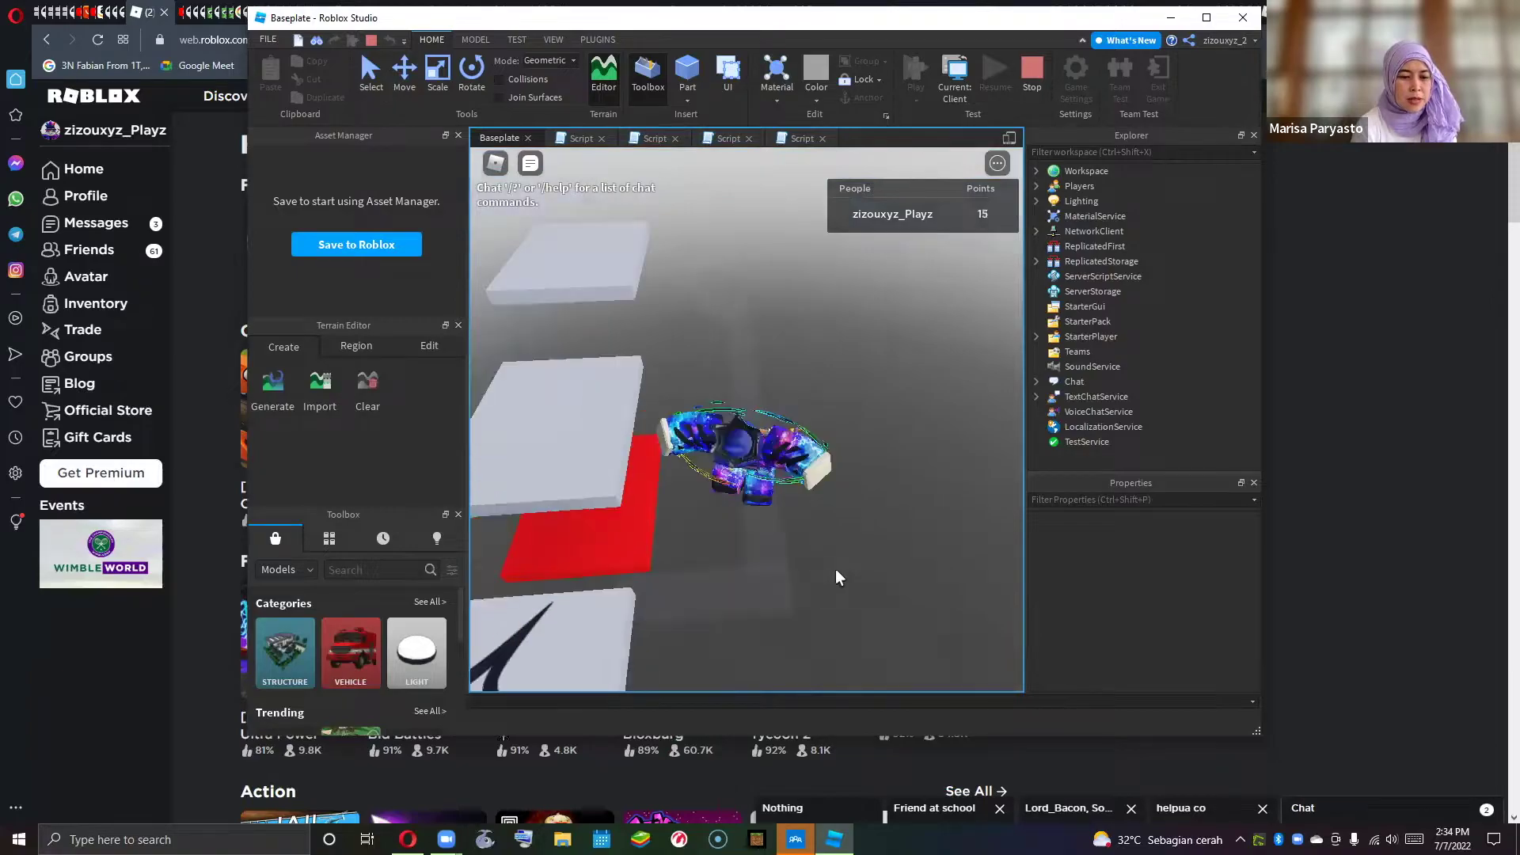
key("Left")
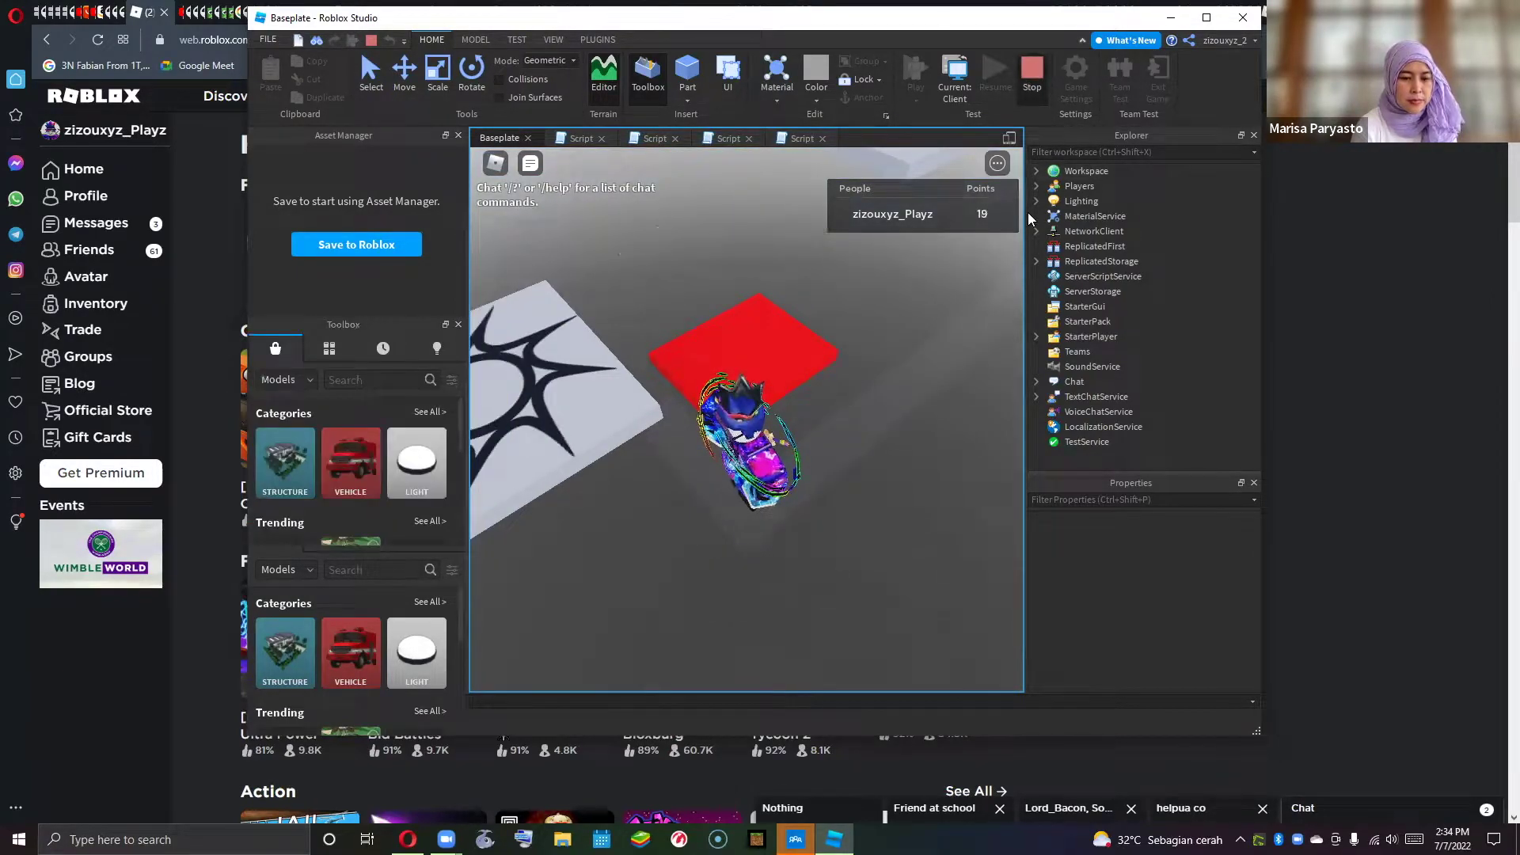
key("shift+F5")
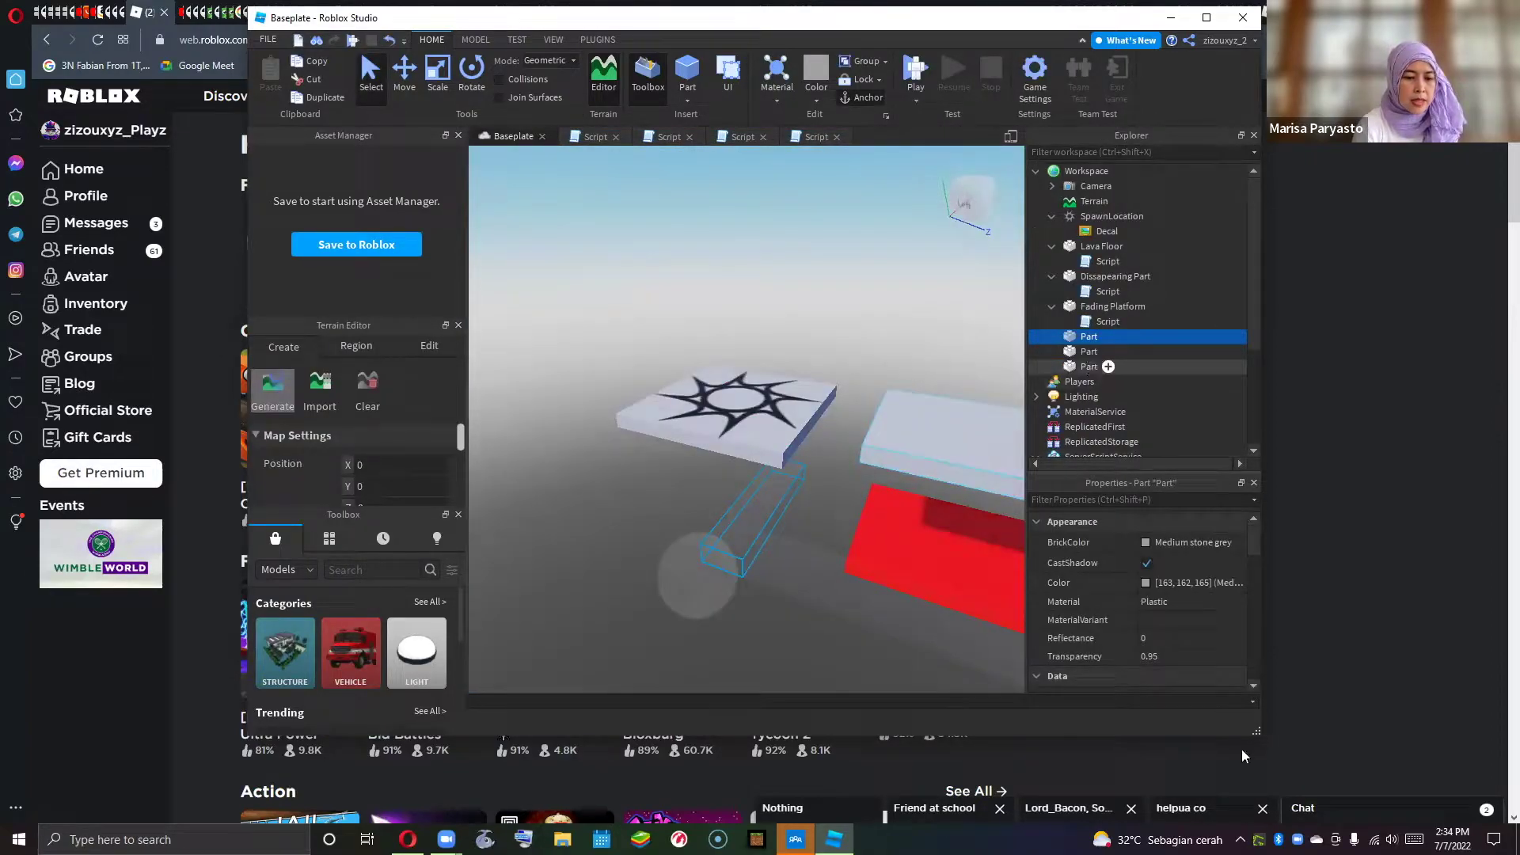
- Set the transparency of all three walkway parts to 0.98
left_click(1089, 366)
left_click(1166, 657)
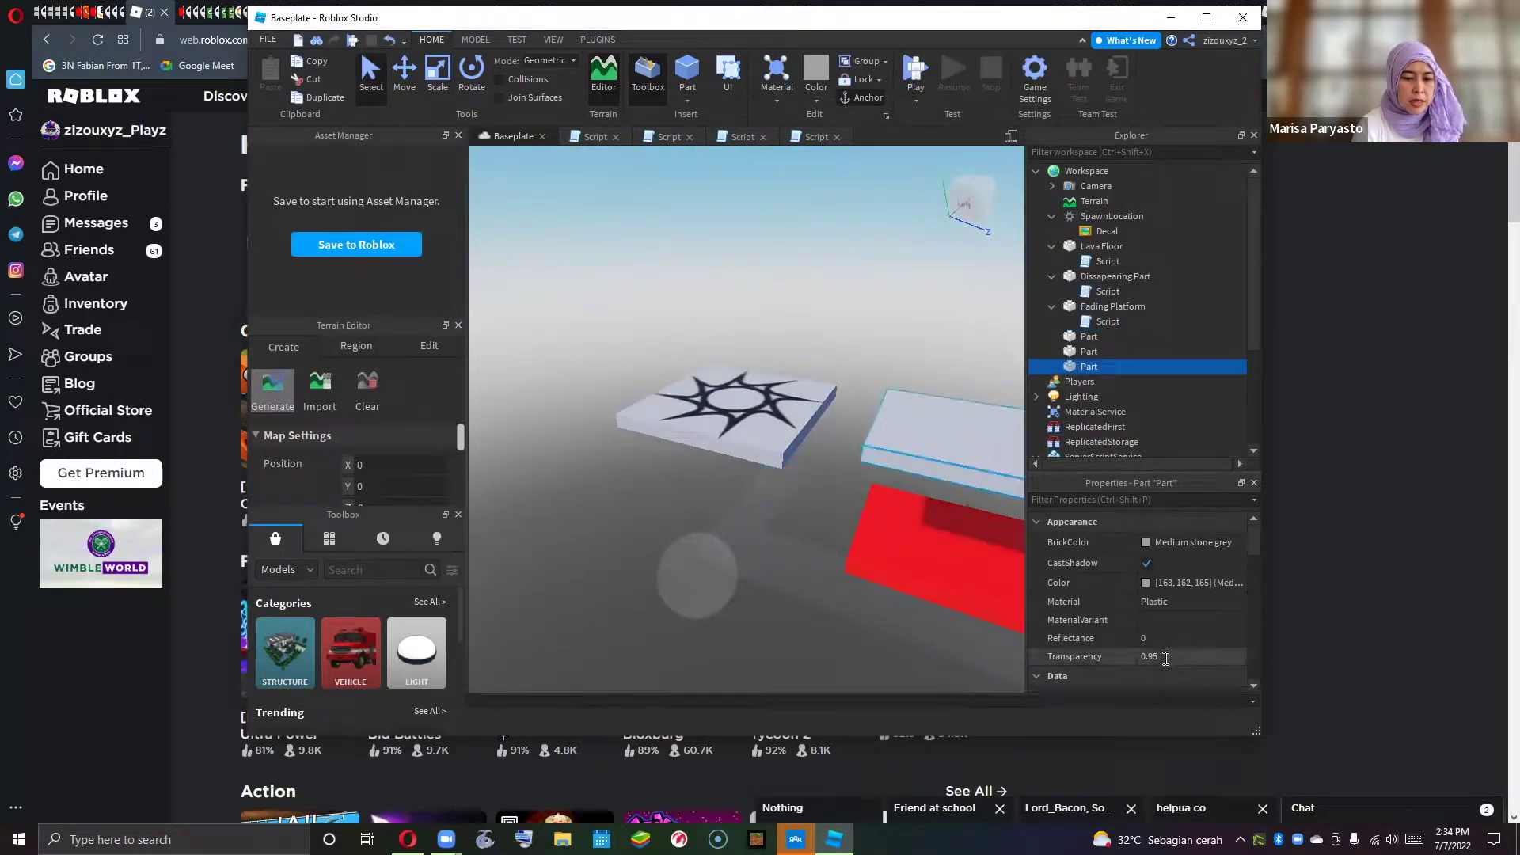
type("0.9")
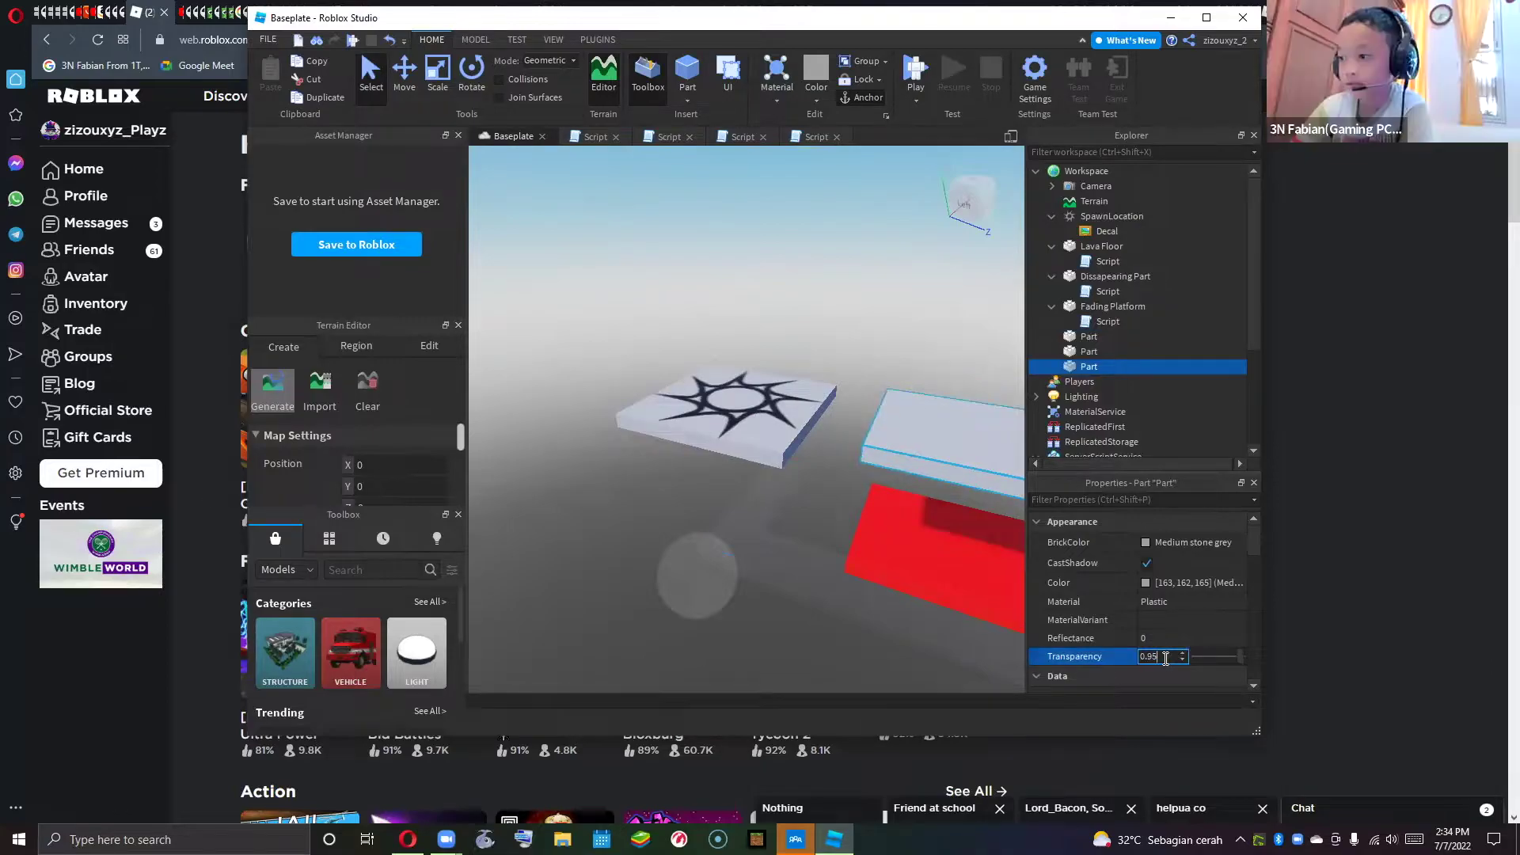
type("8")
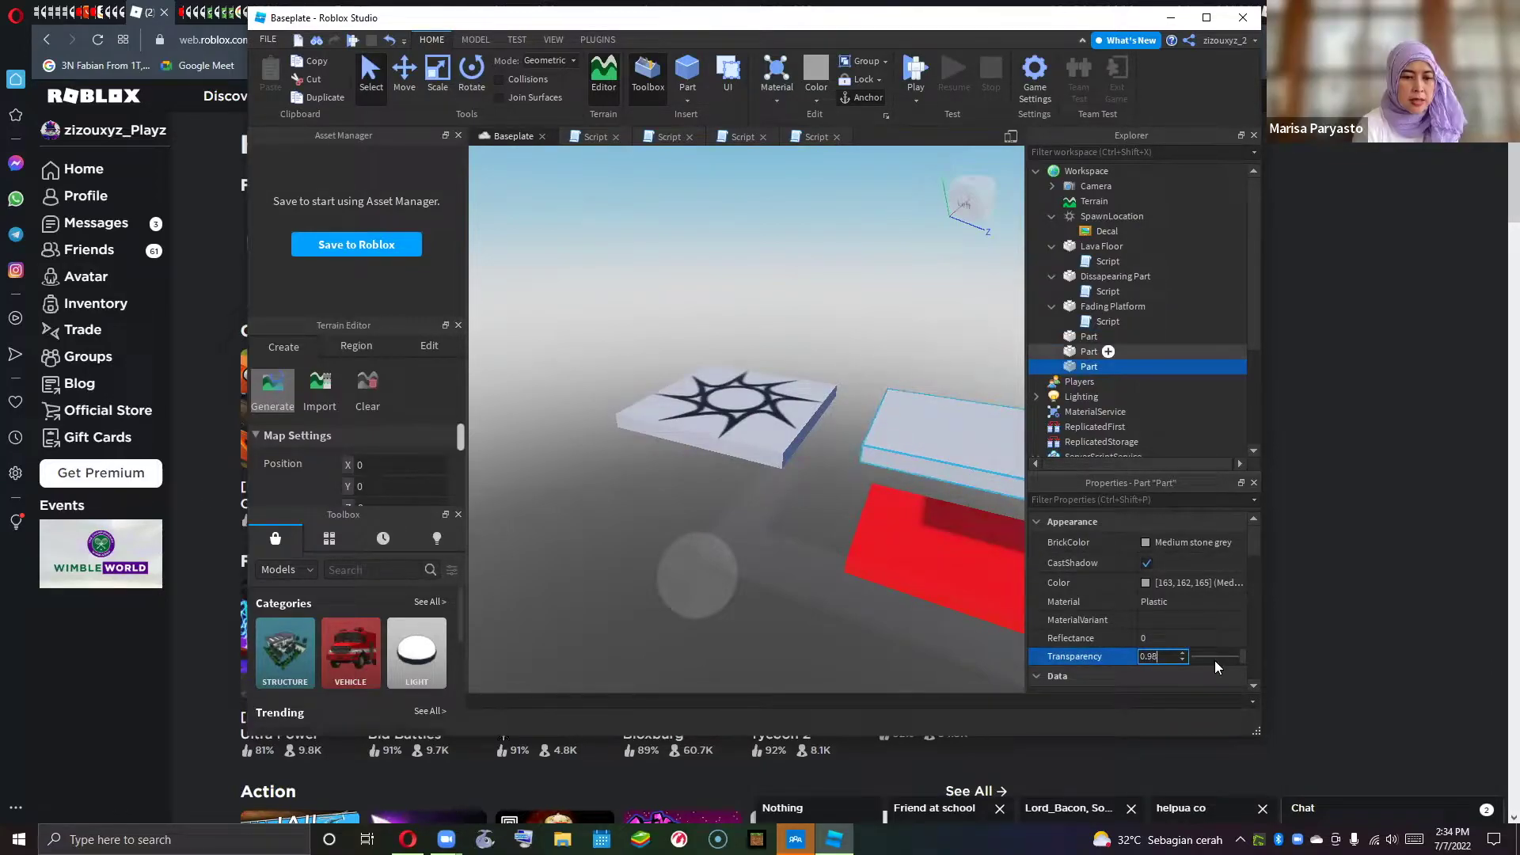
left_click(1089, 350)
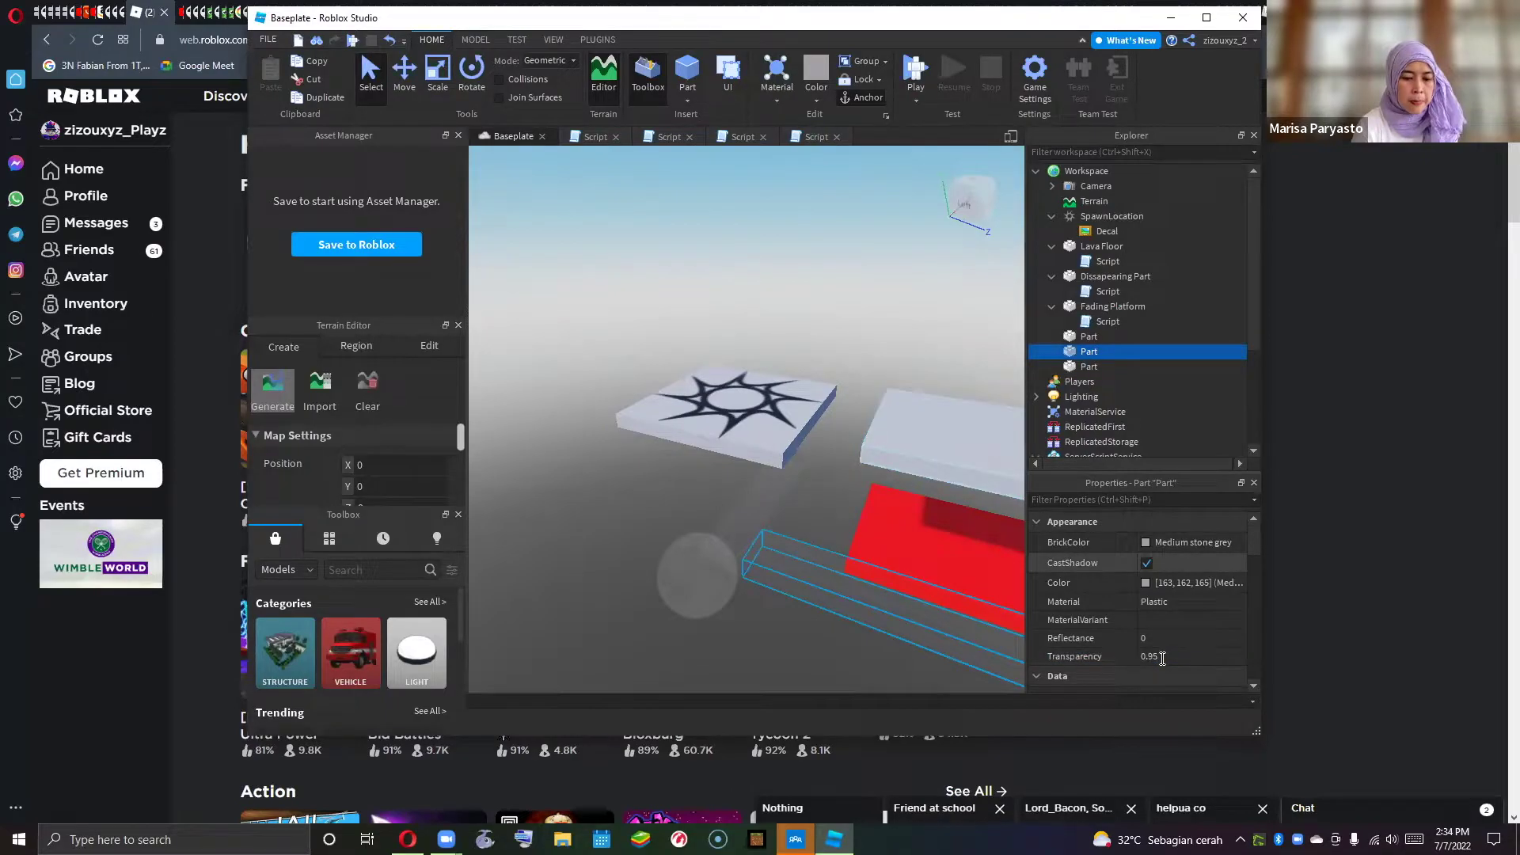
left_click(1161, 656)
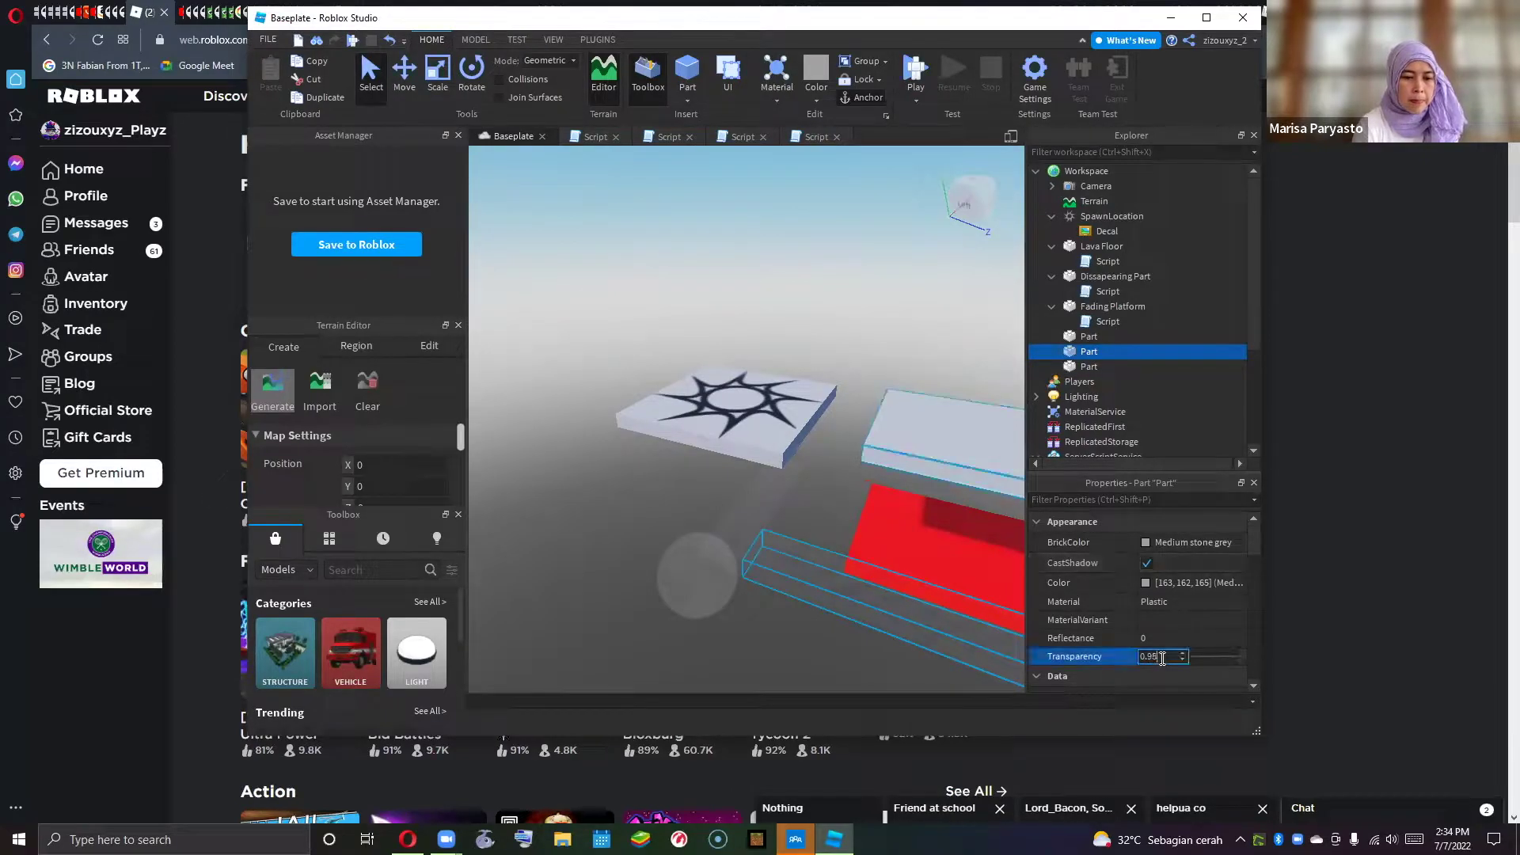
left_click(1143, 337)
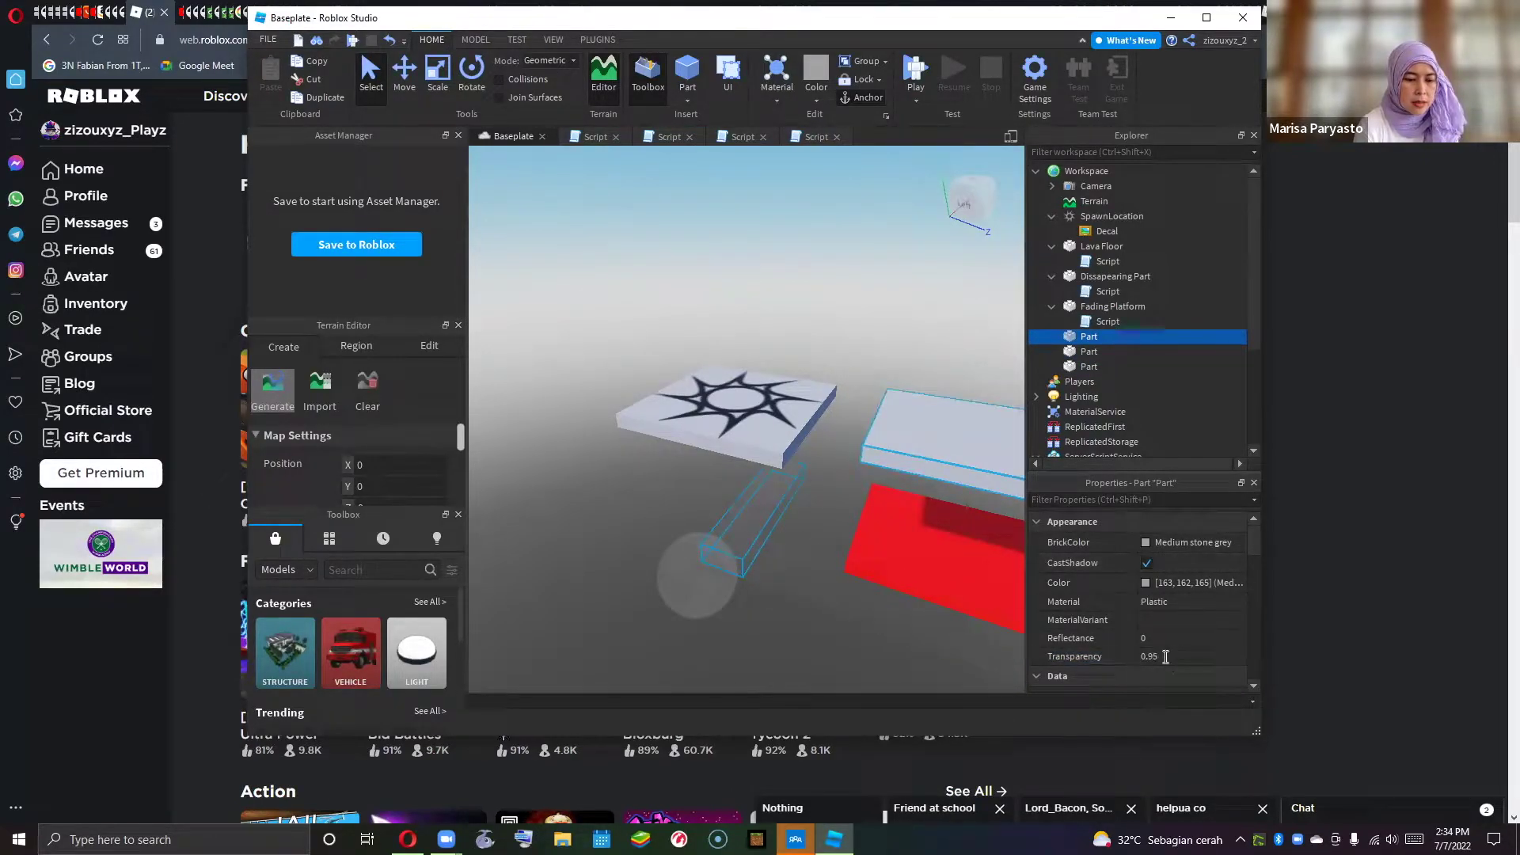
left_click(1166, 656)
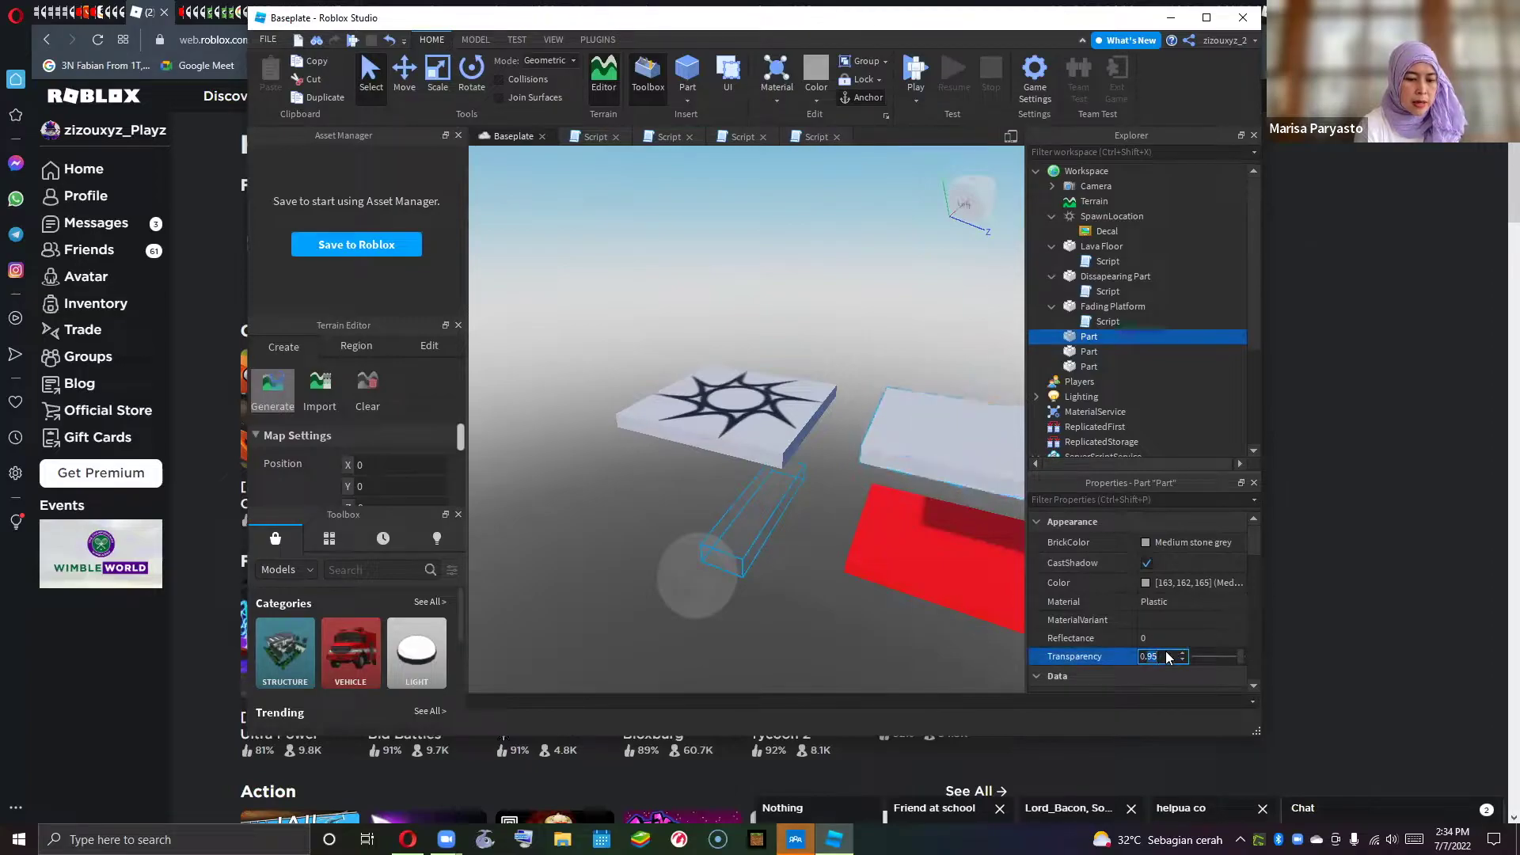
type("0.98")
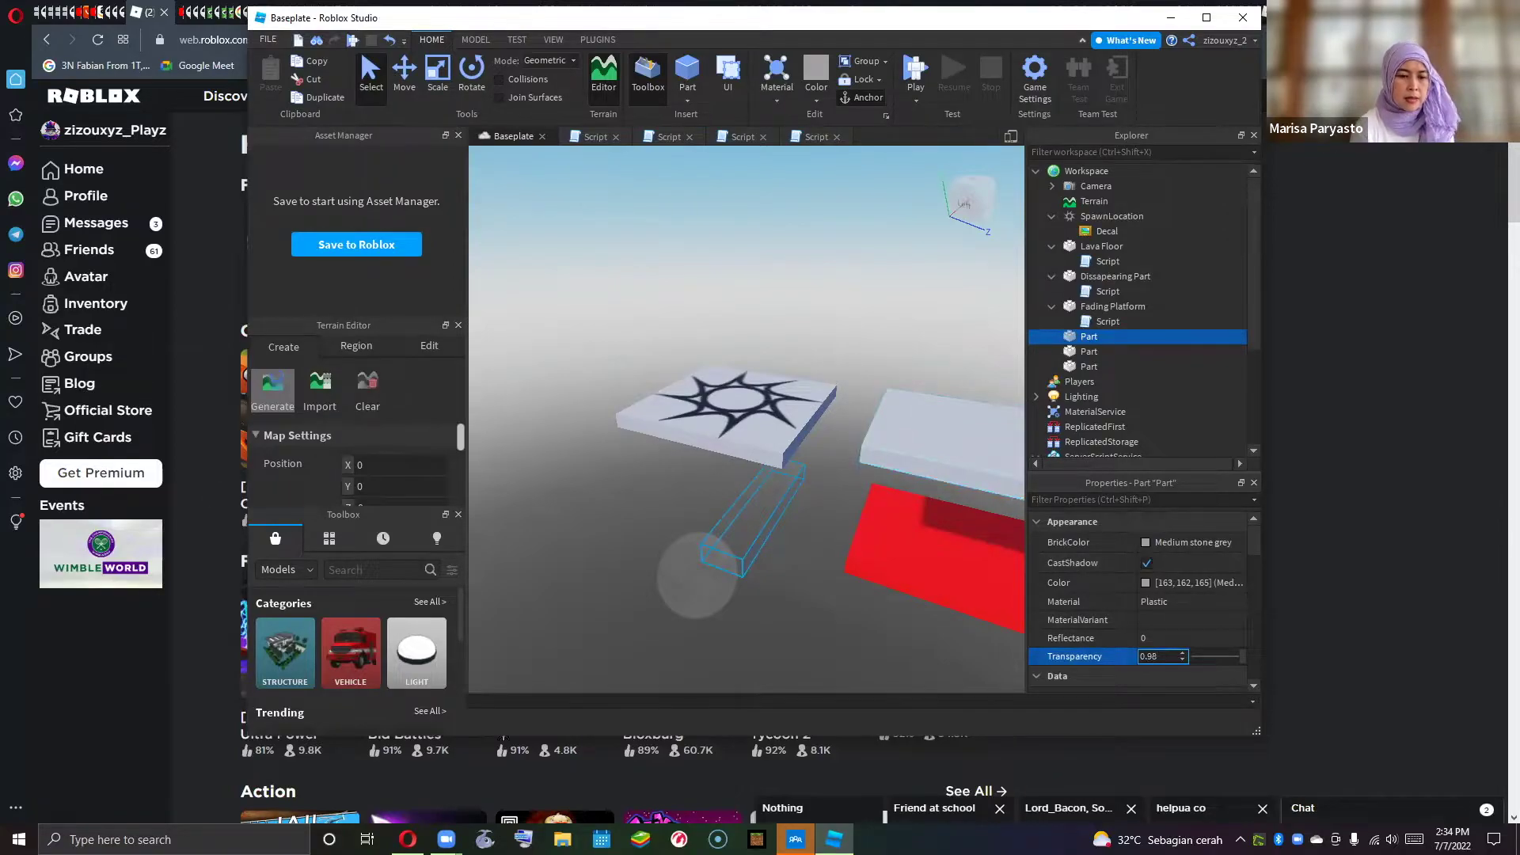
- Playtest the game by walking the character off the spawn platform onto the fainter walkways, and stop the playtest
key("alt+Tab")
key("alt+Tab")
left_click(915, 75)
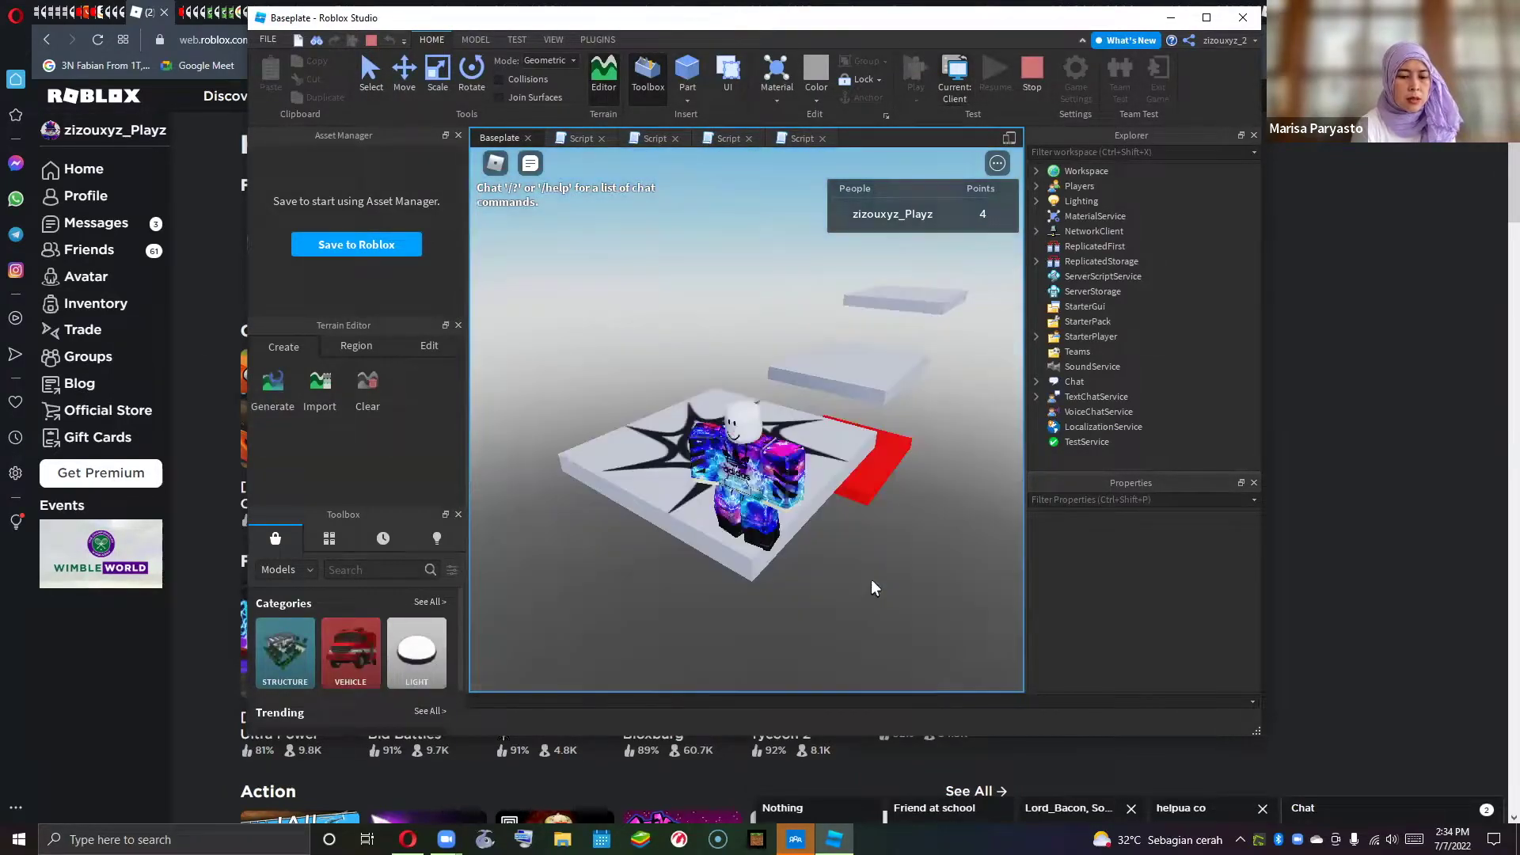
key("d")
key("s")
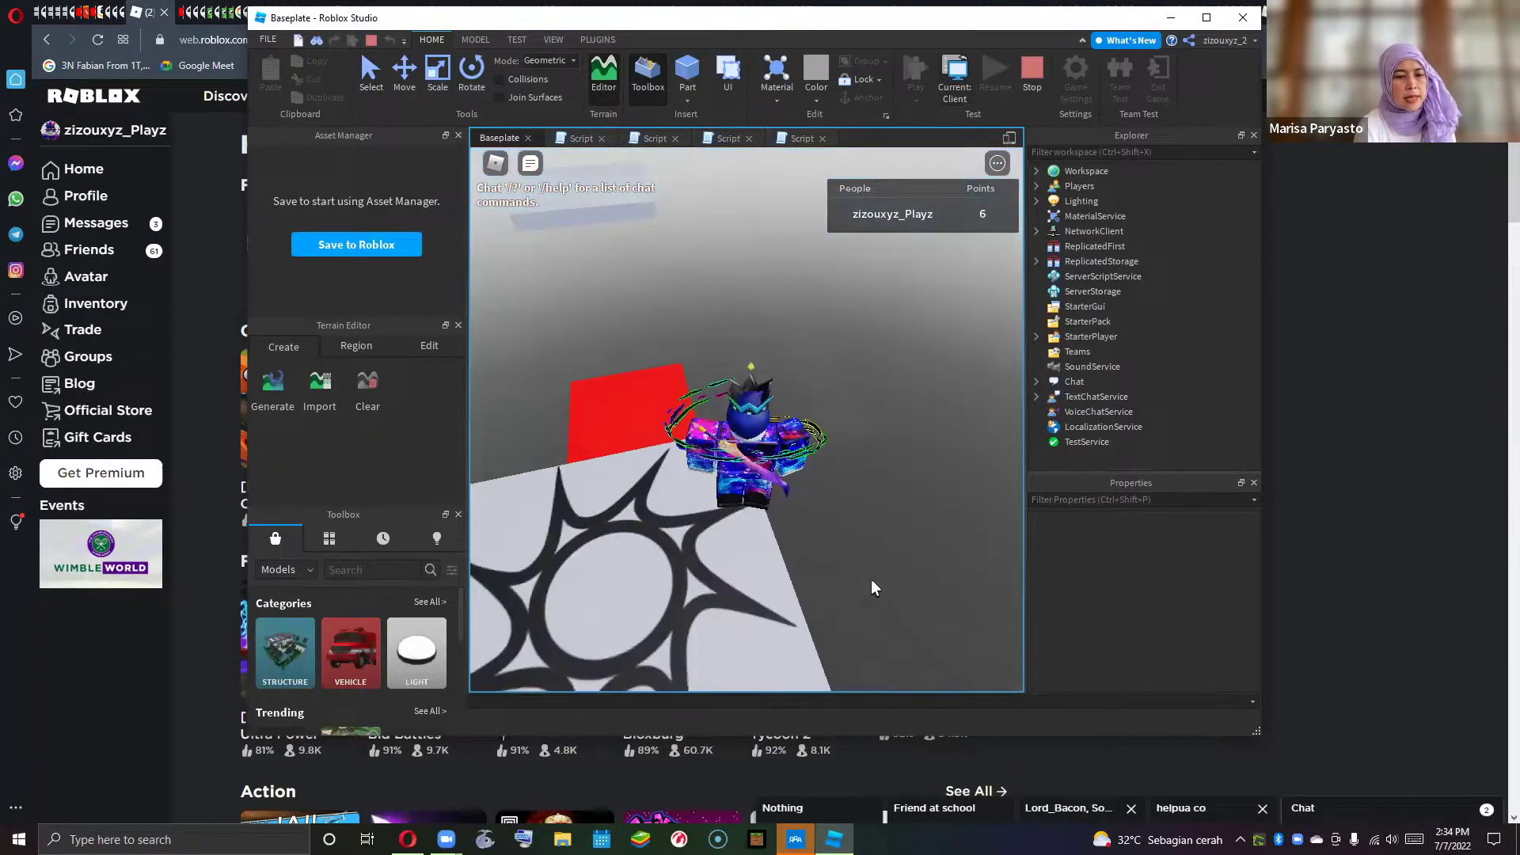
key("d")
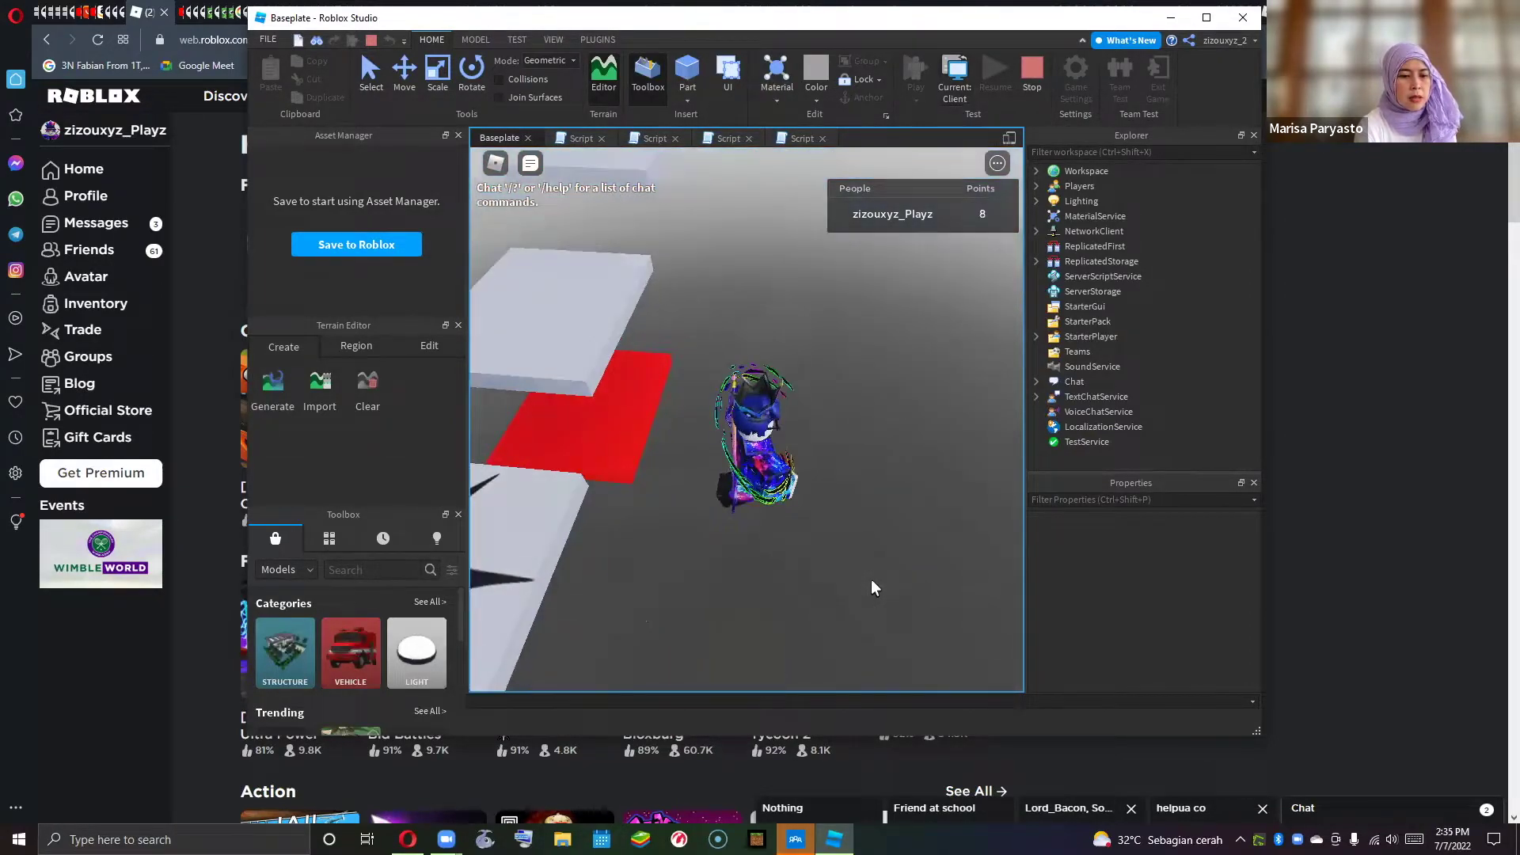
key("space")
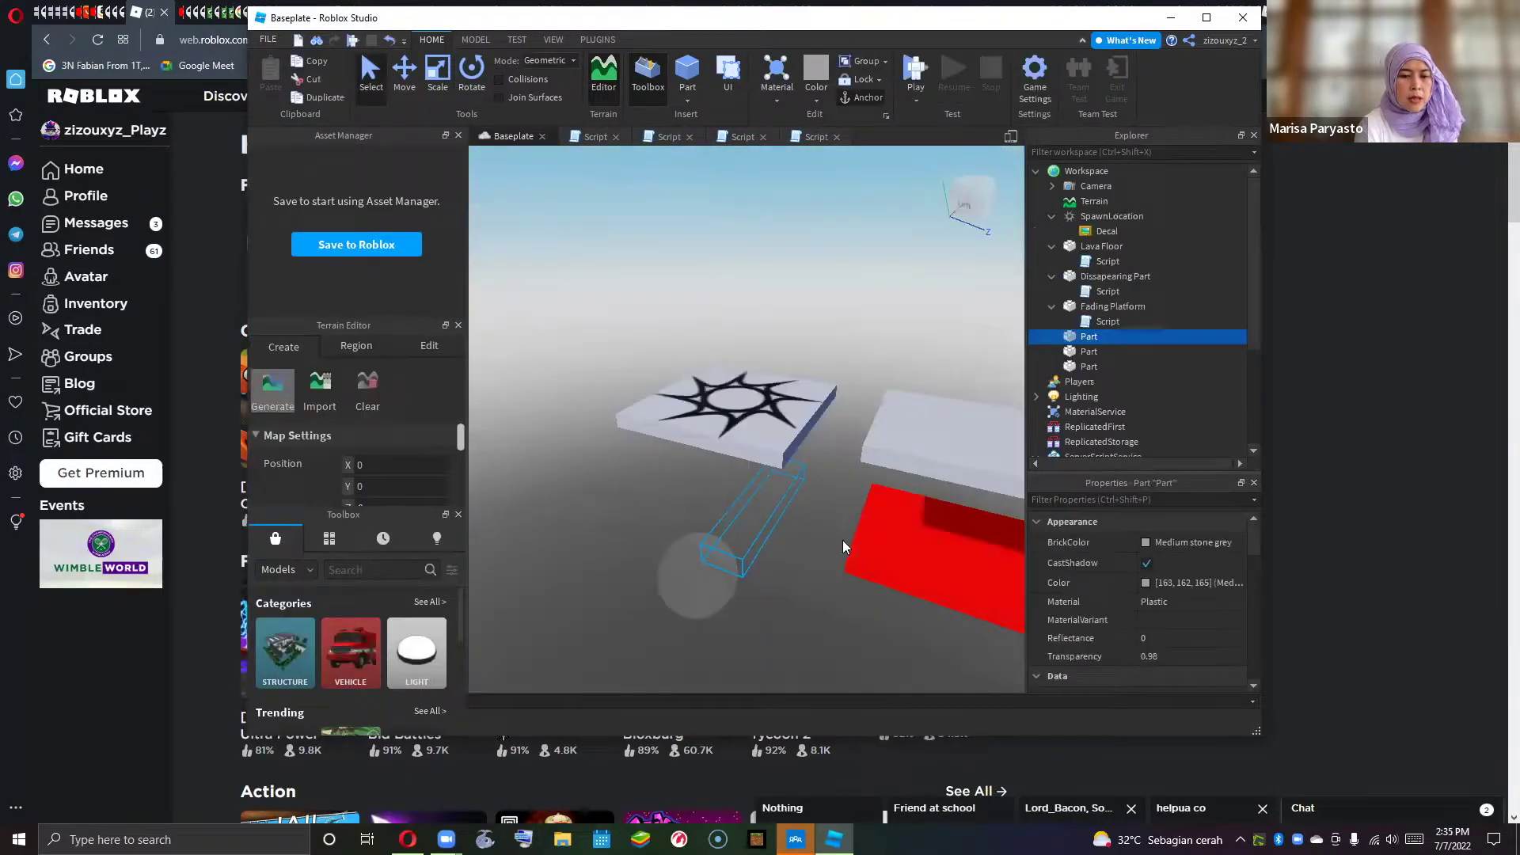
- Slightly adjust the far end of the long walkway part in front of the lava floor with the Scale tool, and deselect it
right_click_drag(849, 541, 879, 493)
left_click(830, 513)
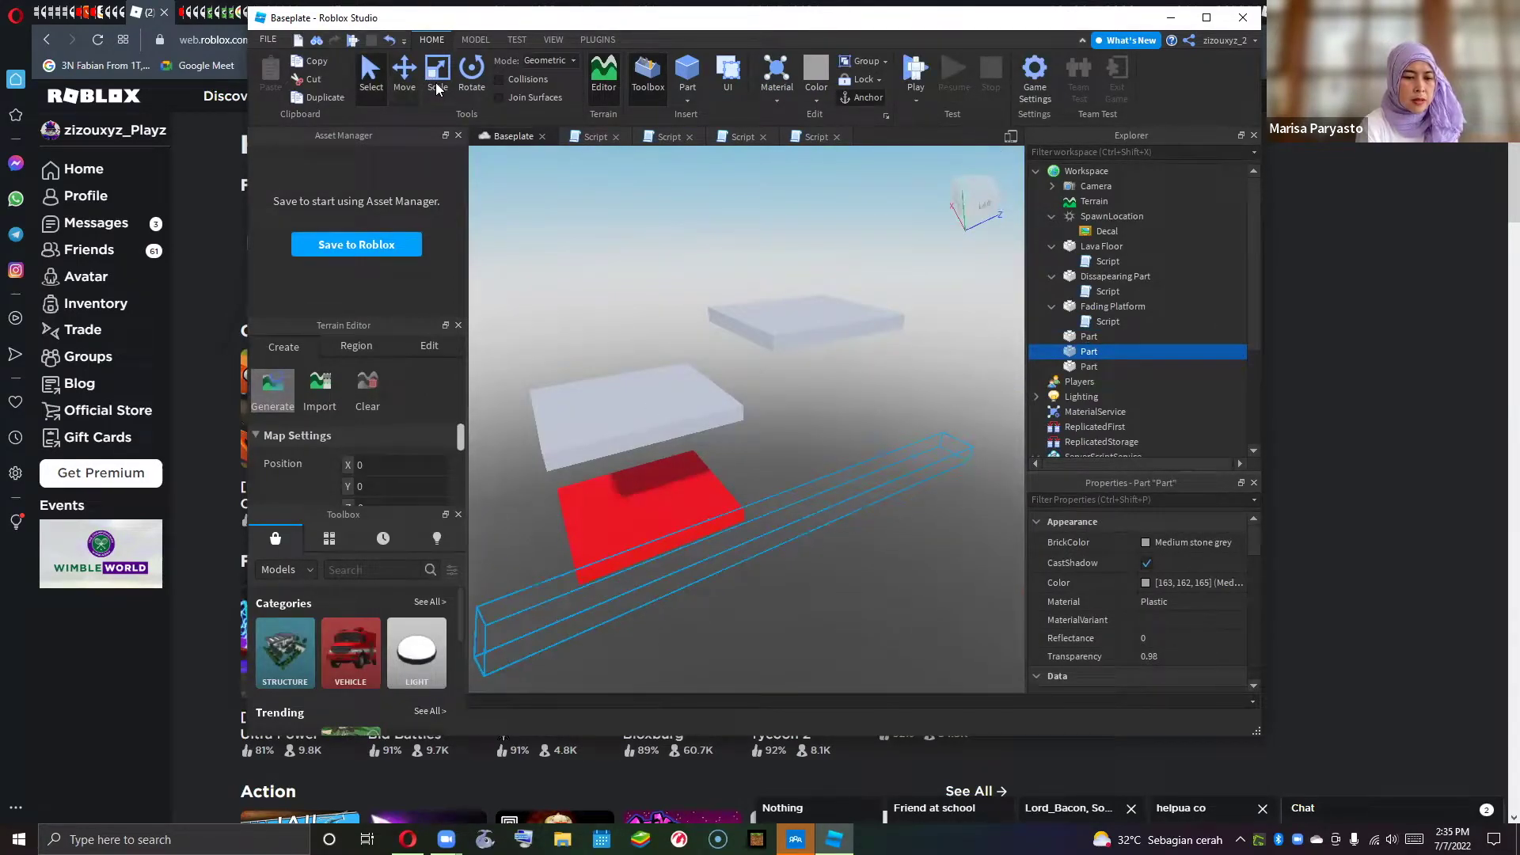
key("ctrl+3")
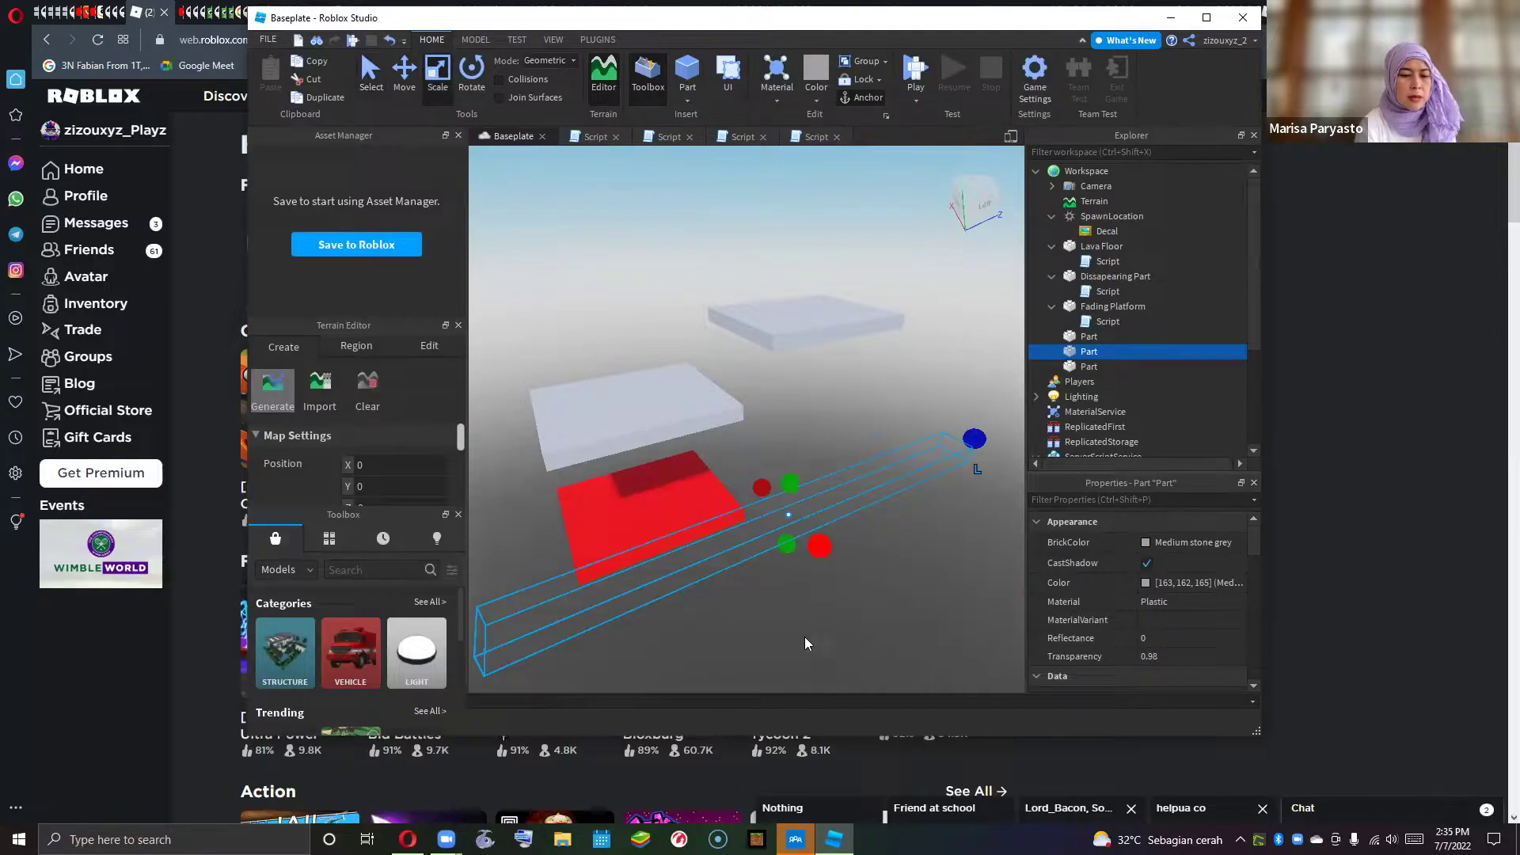
key("d")
right_click_drag(794, 599, 794, 598)
key("d")
key("d")
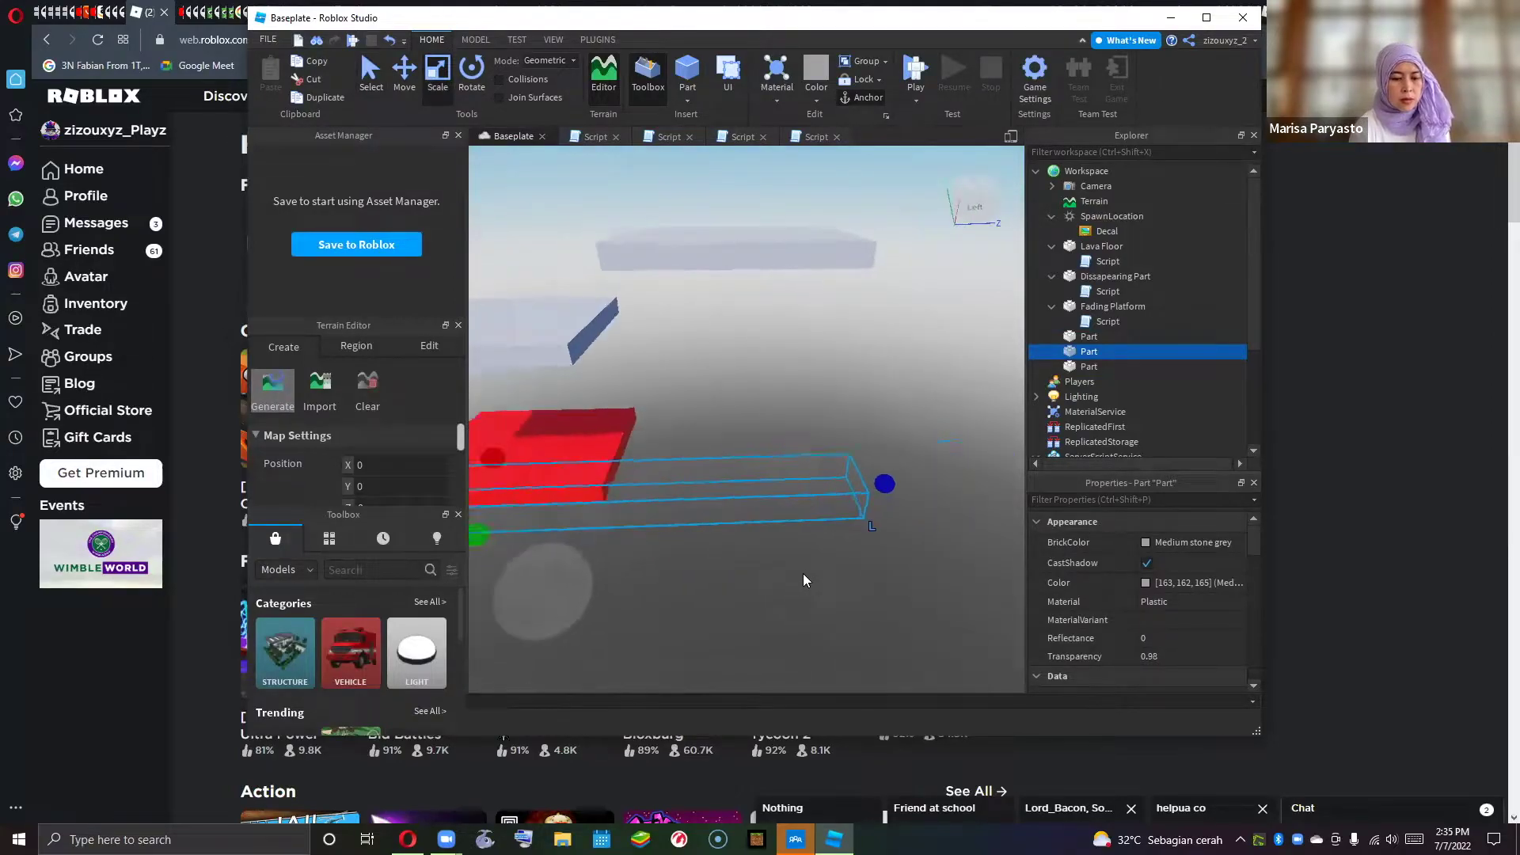
left_click_drag(768, 491, 761, 489)
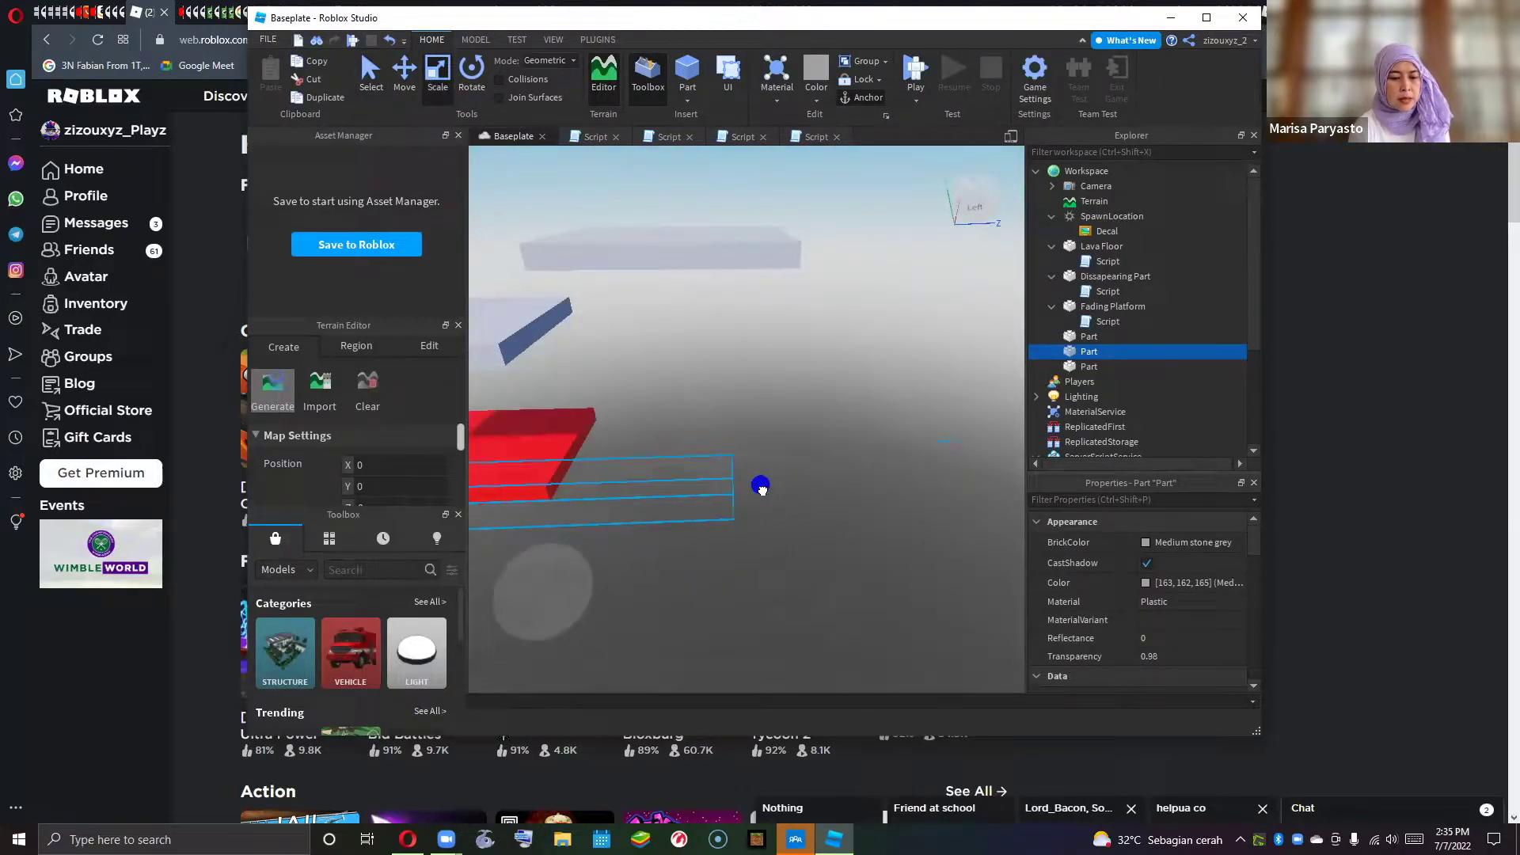
left_click(860, 412)
- Set the transparency of the short walkway part beside the spawn platform to 0.99
right_click_drag(932, 503, 932, 503)
key("a")
key("d")
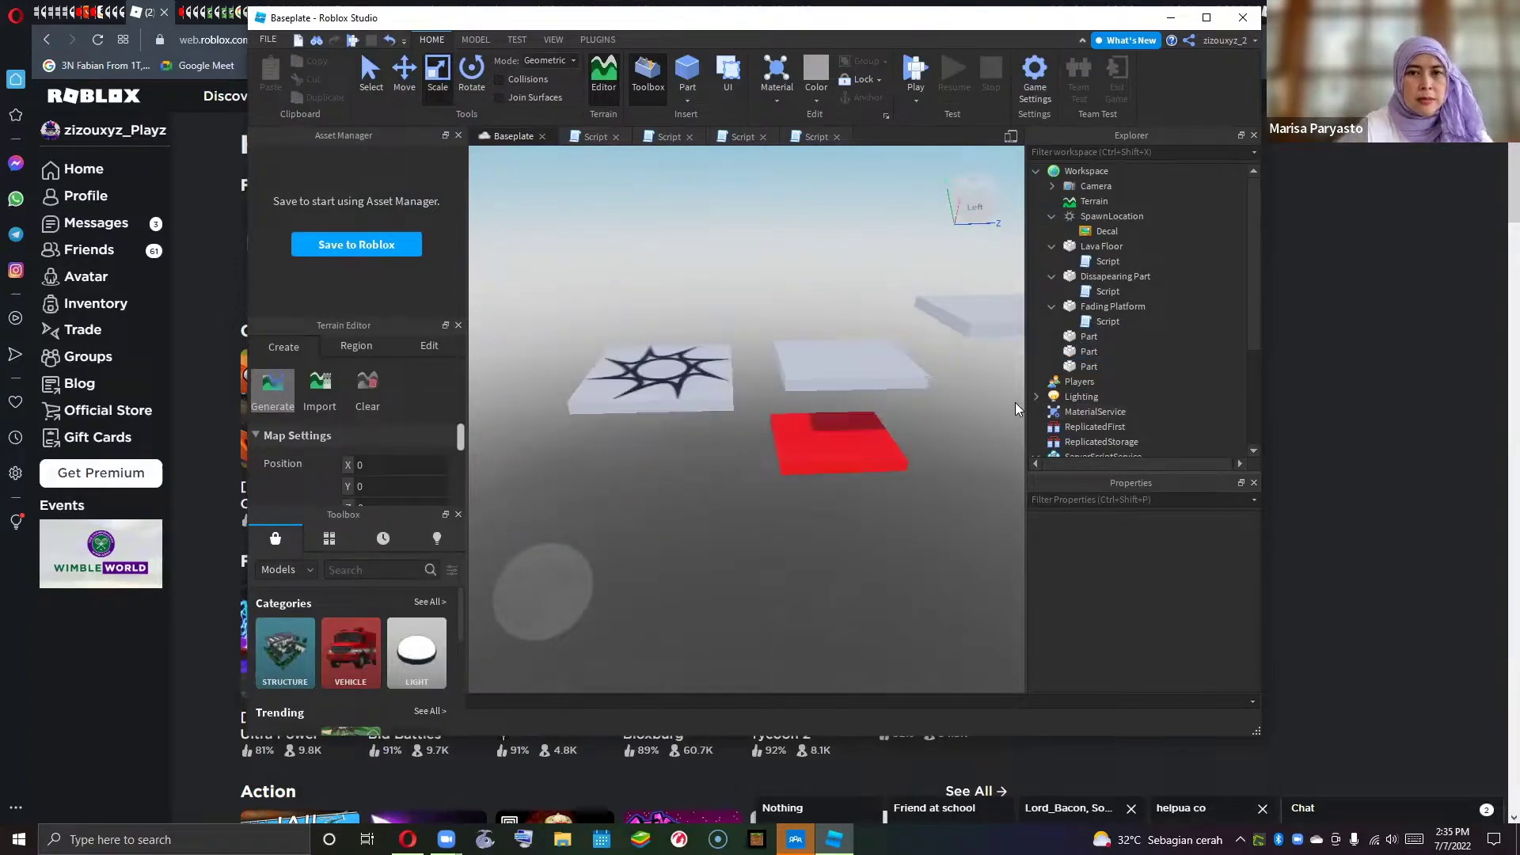
key("w")
right_click_drag(1015, 400, 1007, 395)
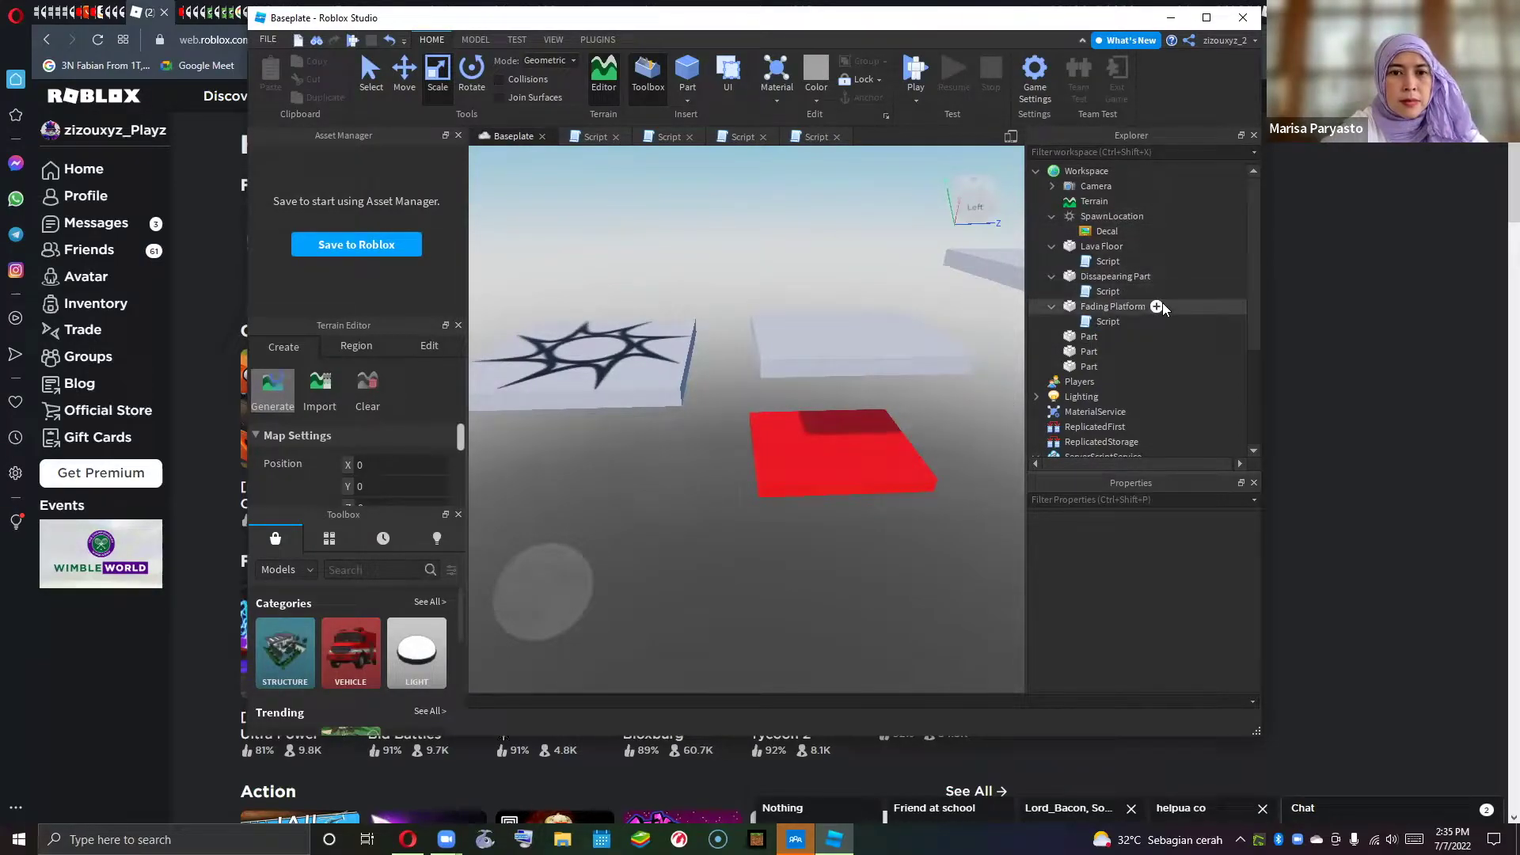
left_click(1130, 335)
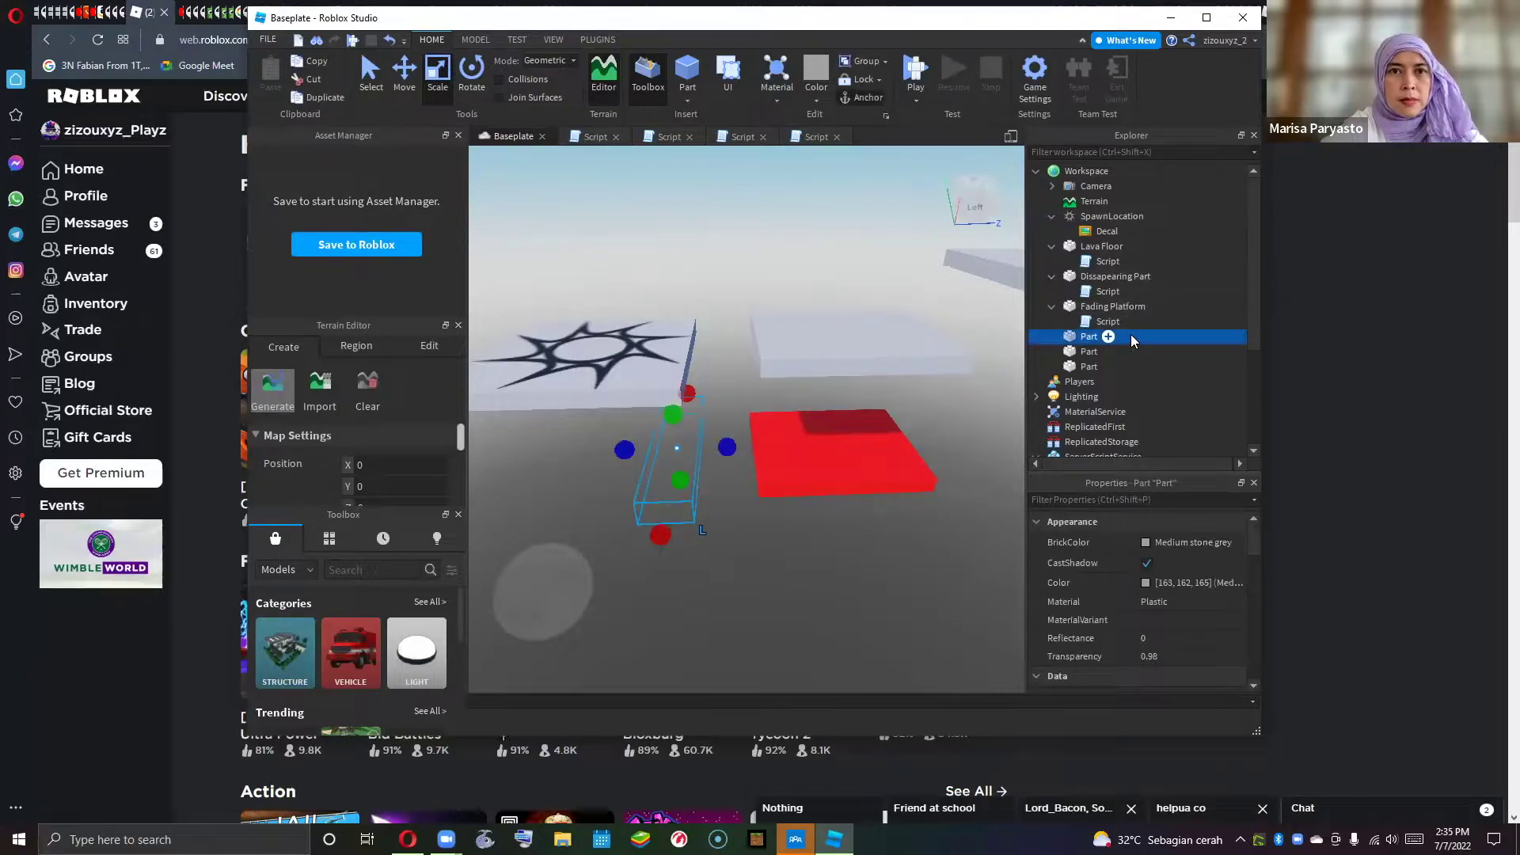
left_click(1168, 656)
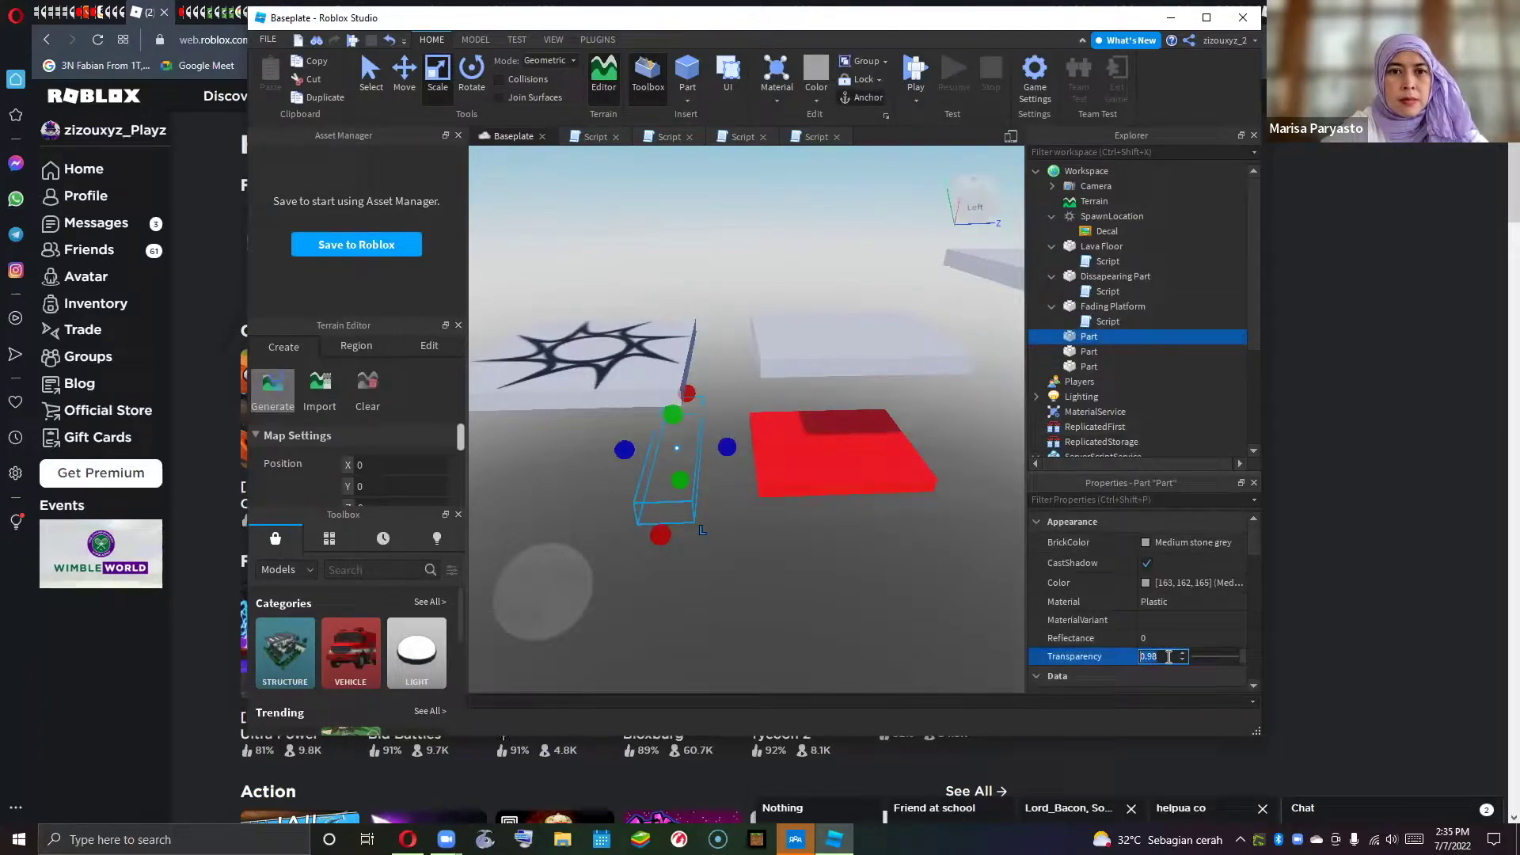
key("BackSpace")
type("9")
- Set the transparency of the long walkway part in front of the lava floor and of the last Part in the workspace to 0.99
left_click(1120, 355)
left_click(1170, 657)
left_click(1170, 657)
key("BackSpace")
type("9")
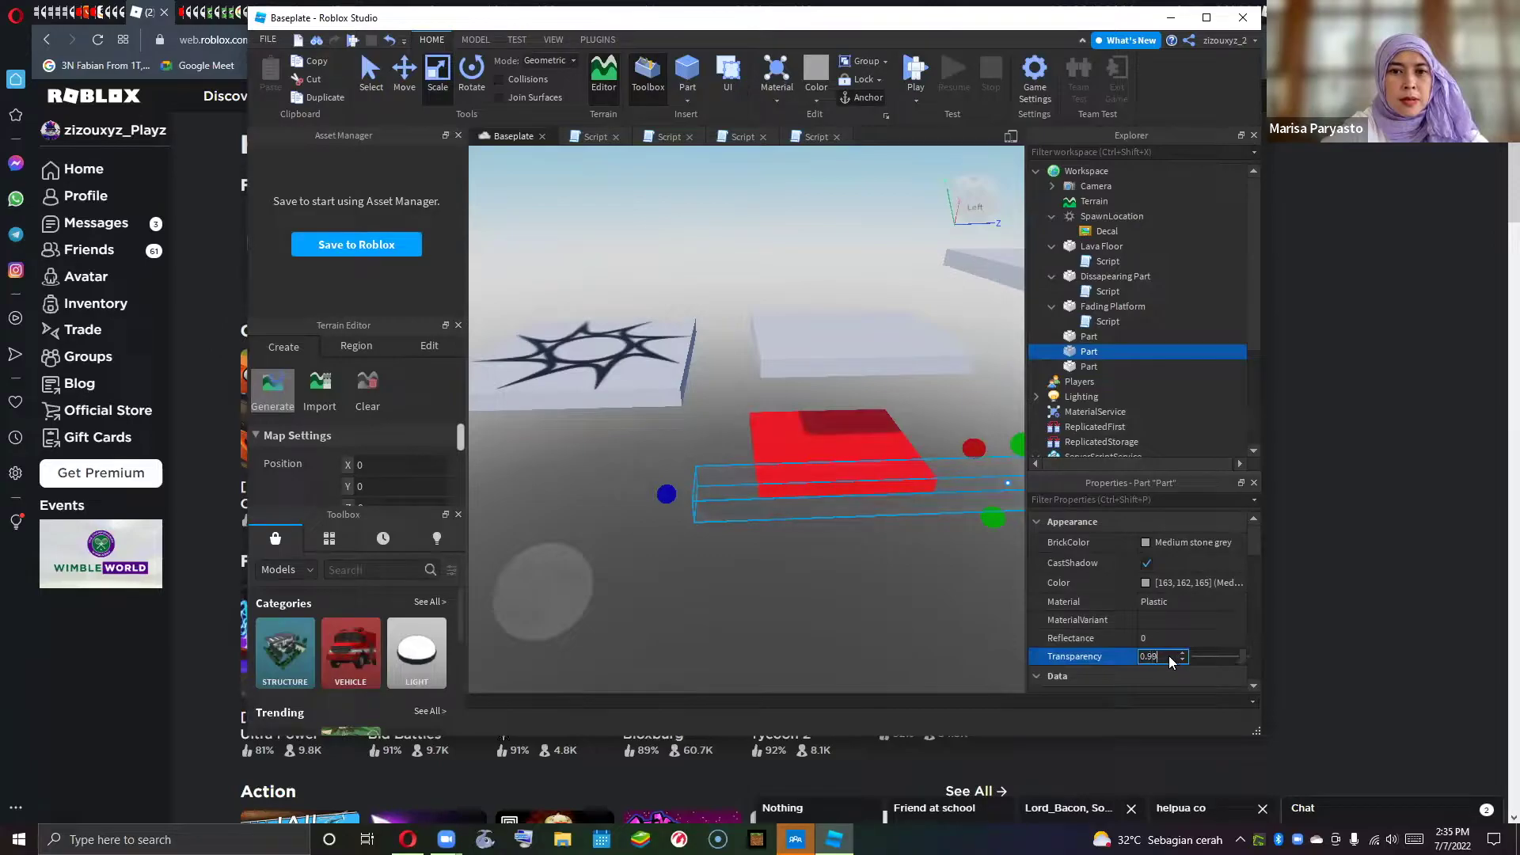
left_click(1089, 366)
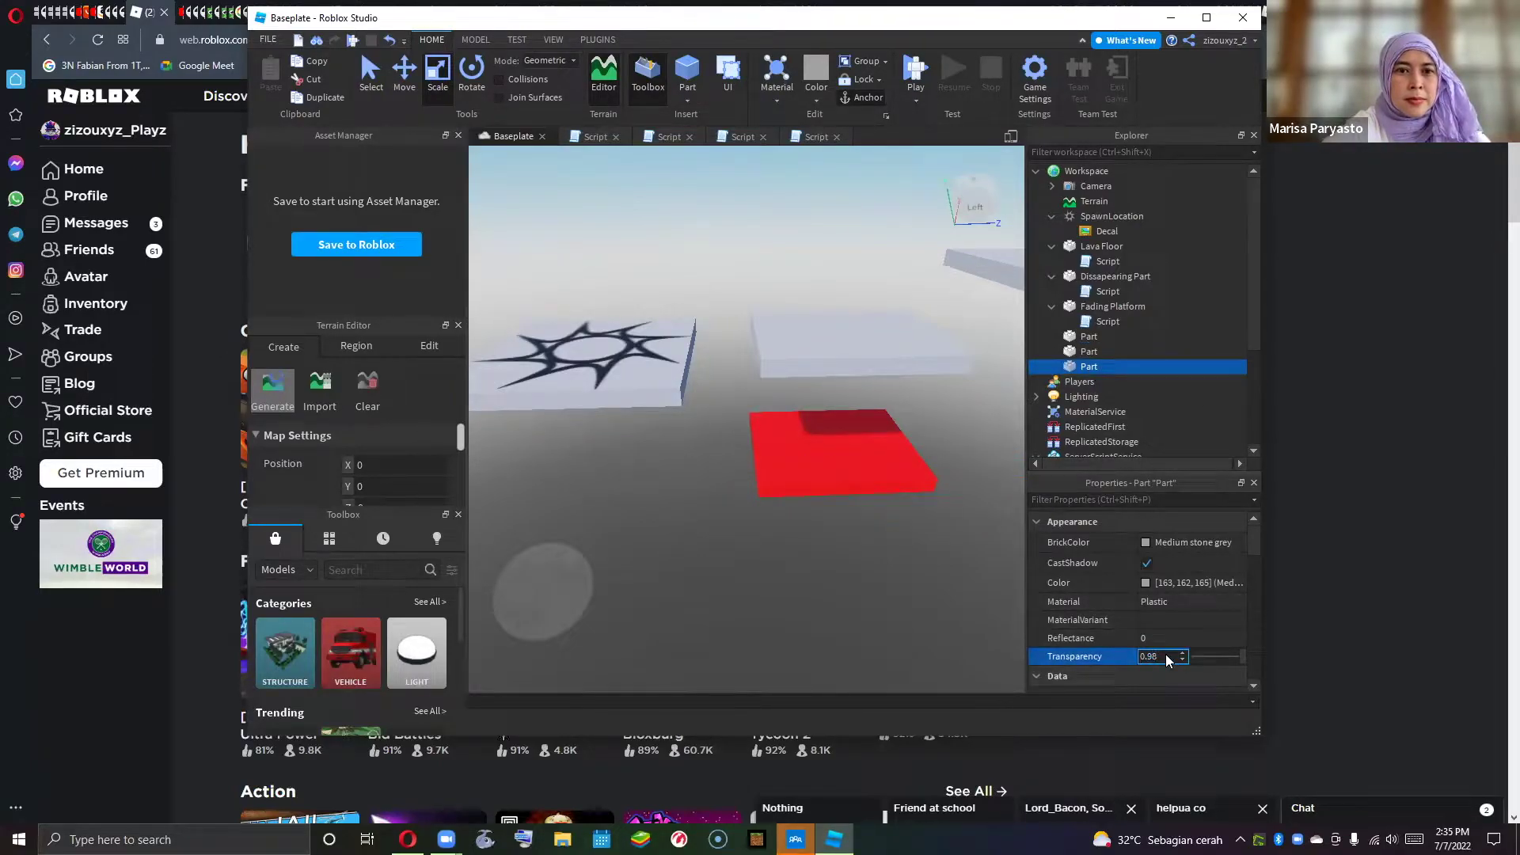
- Playtest the game by walking the character from the spawn platform onto the nearly invisible walkways beside the lava floor, and stop the playtest
left_click(914, 75)
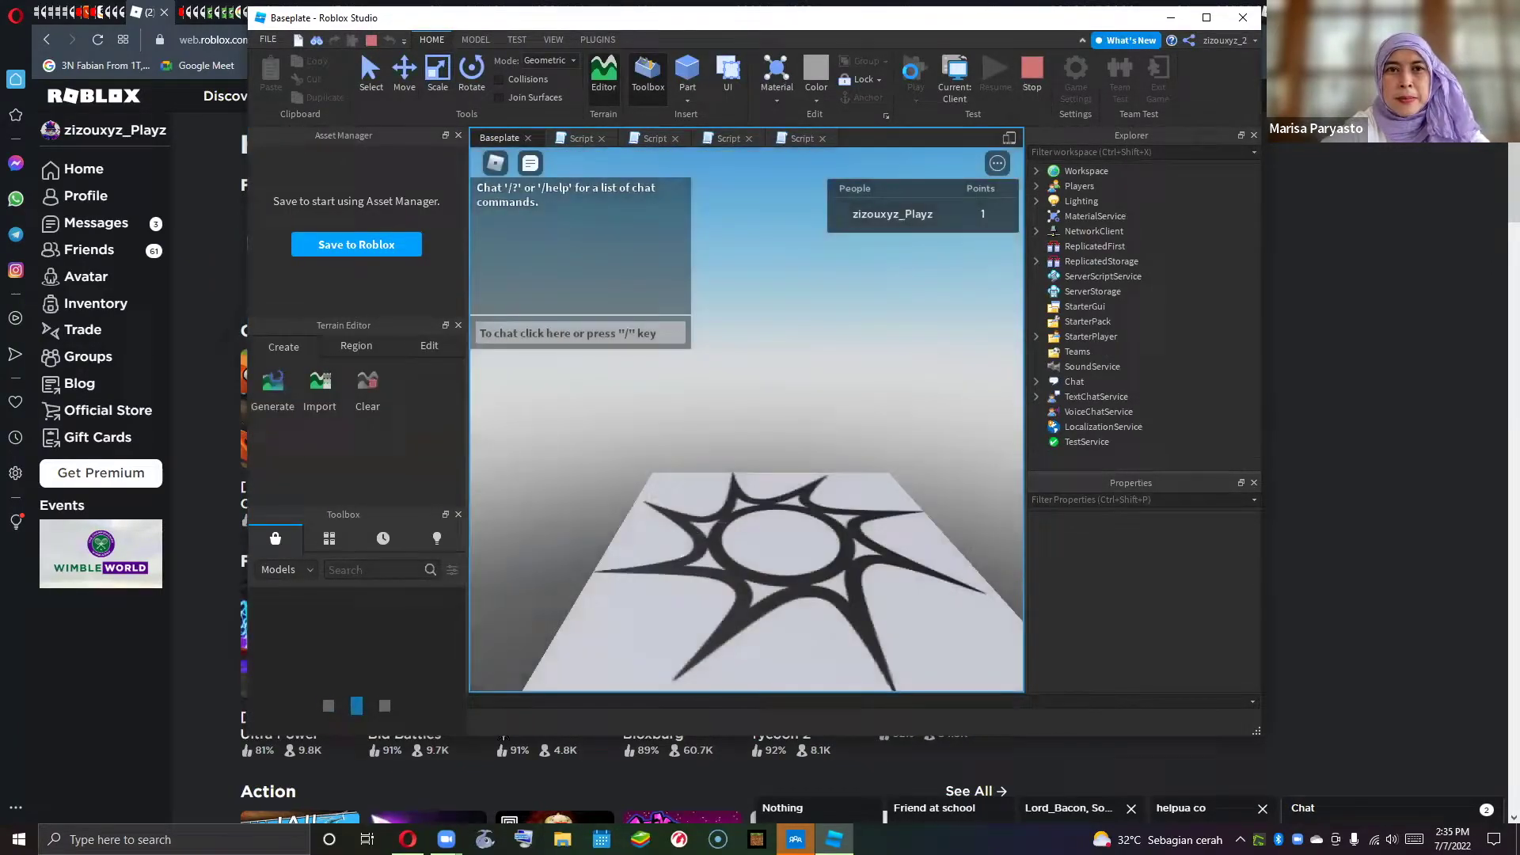
right_click_drag(722, 667, 814, 439)
key("w")
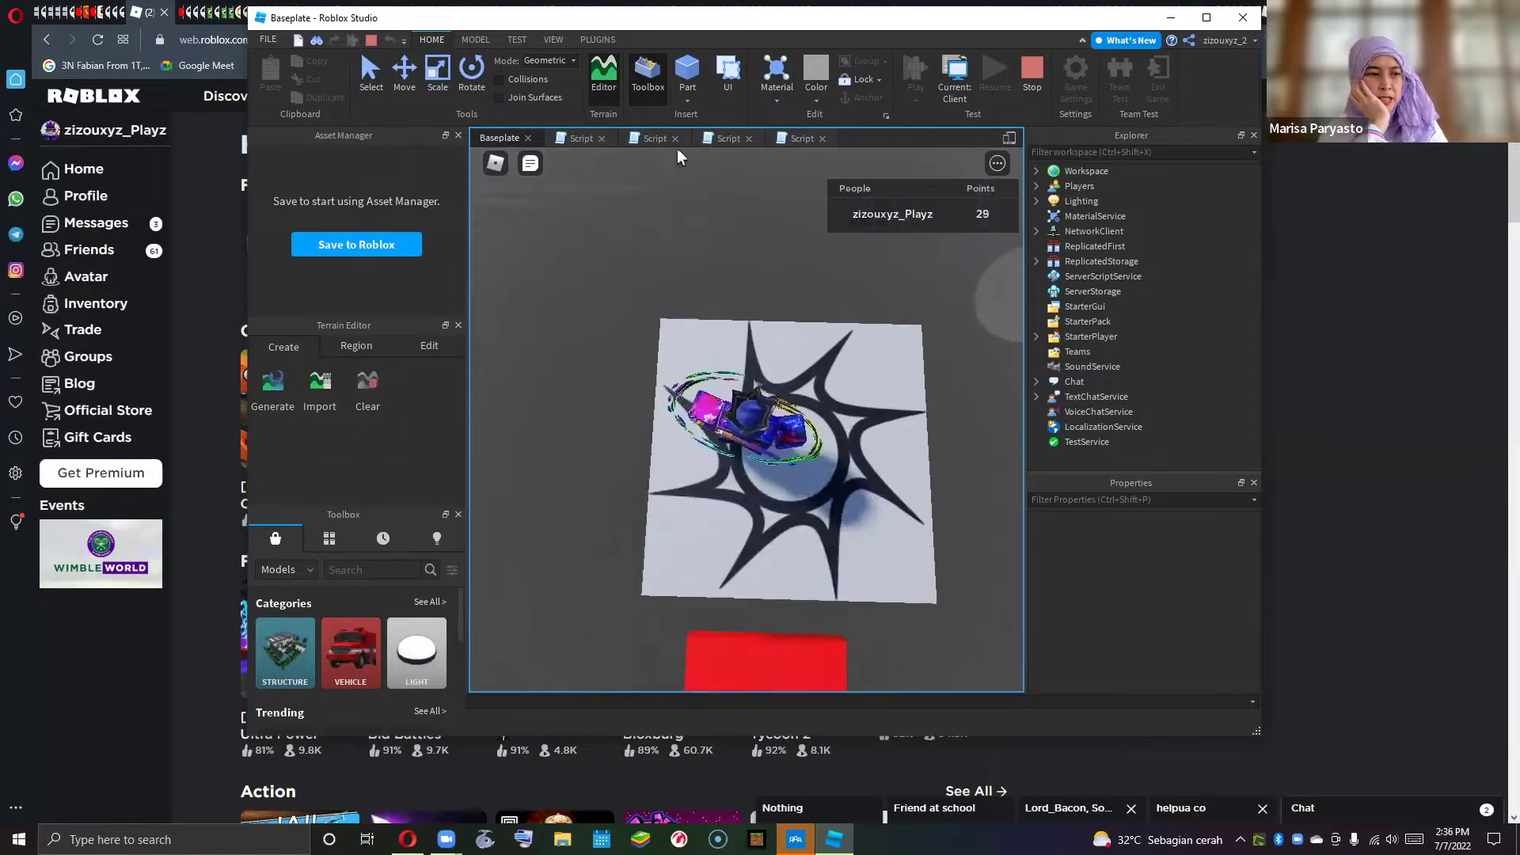
right_click_drag(762, 306, 761, 306)
key("d")
key("w")
key("d")
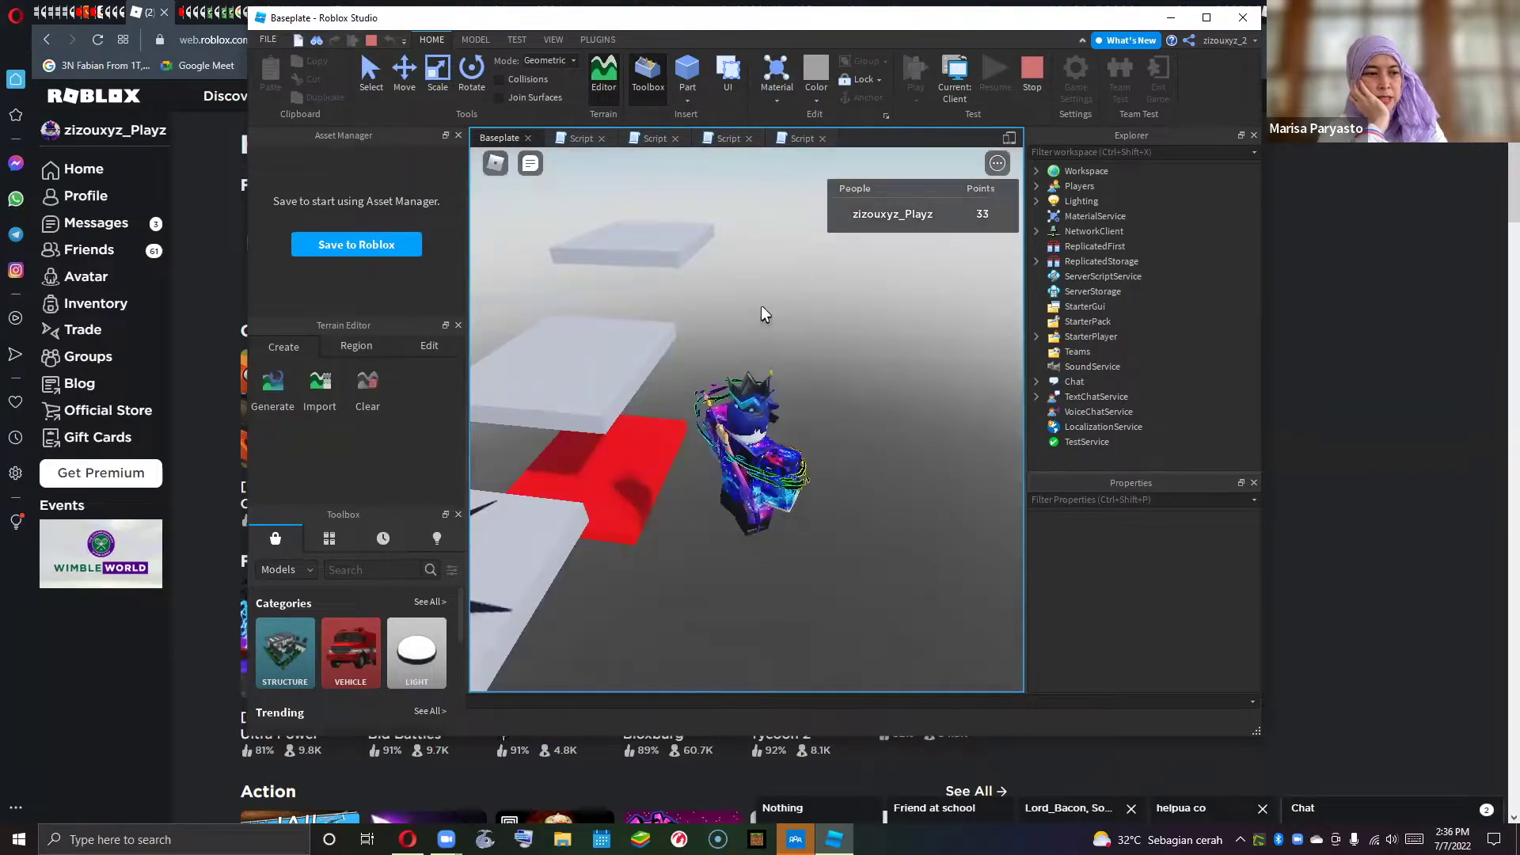
right_click_drag(807, 437, 807, 437)
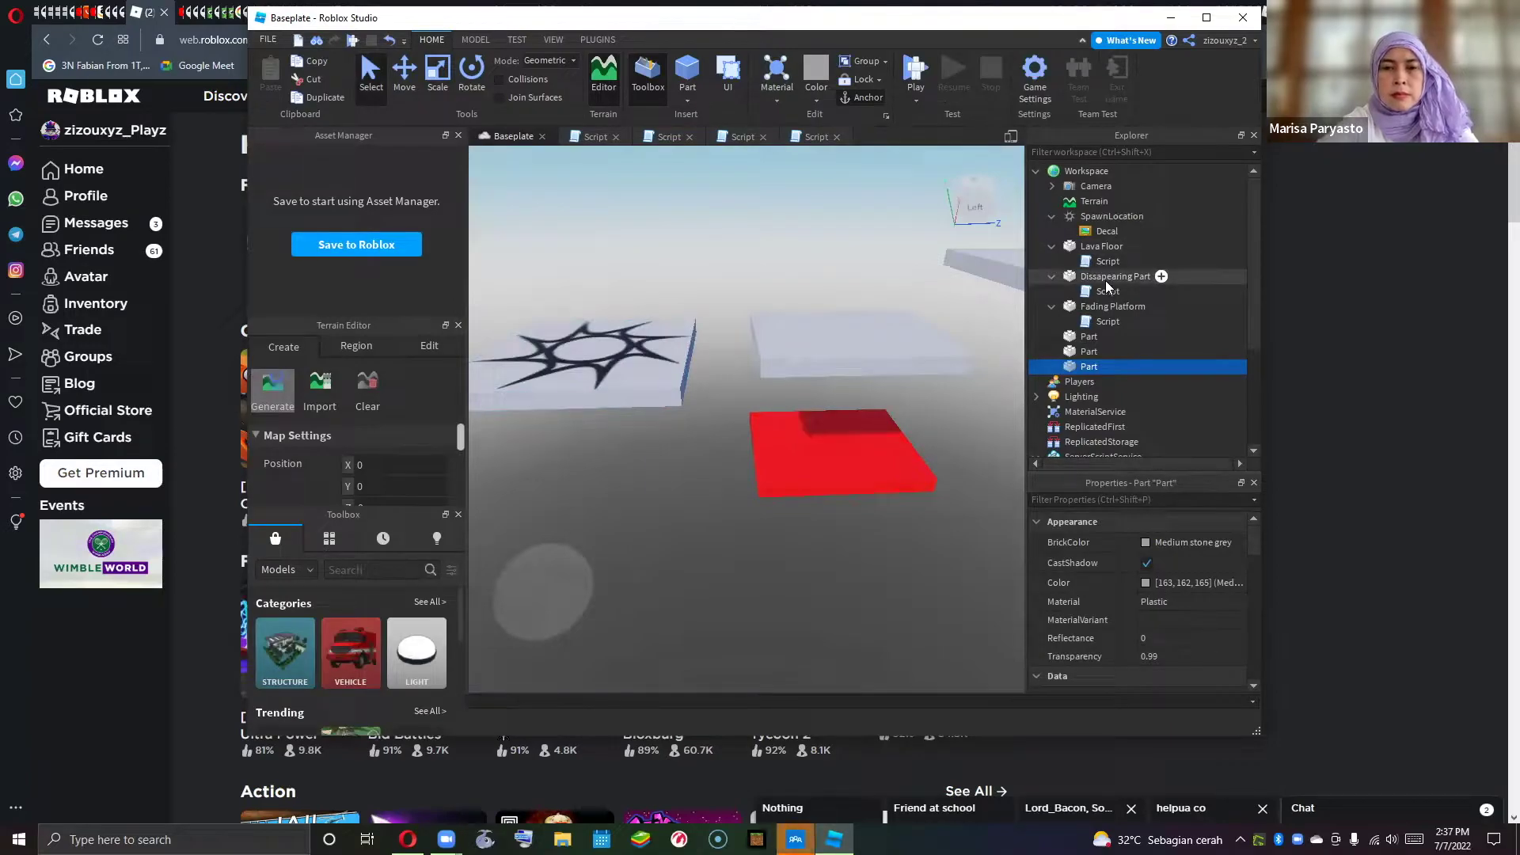
- Turn off CanCollide for the Dissapearing Part
left_click(1108, 278)
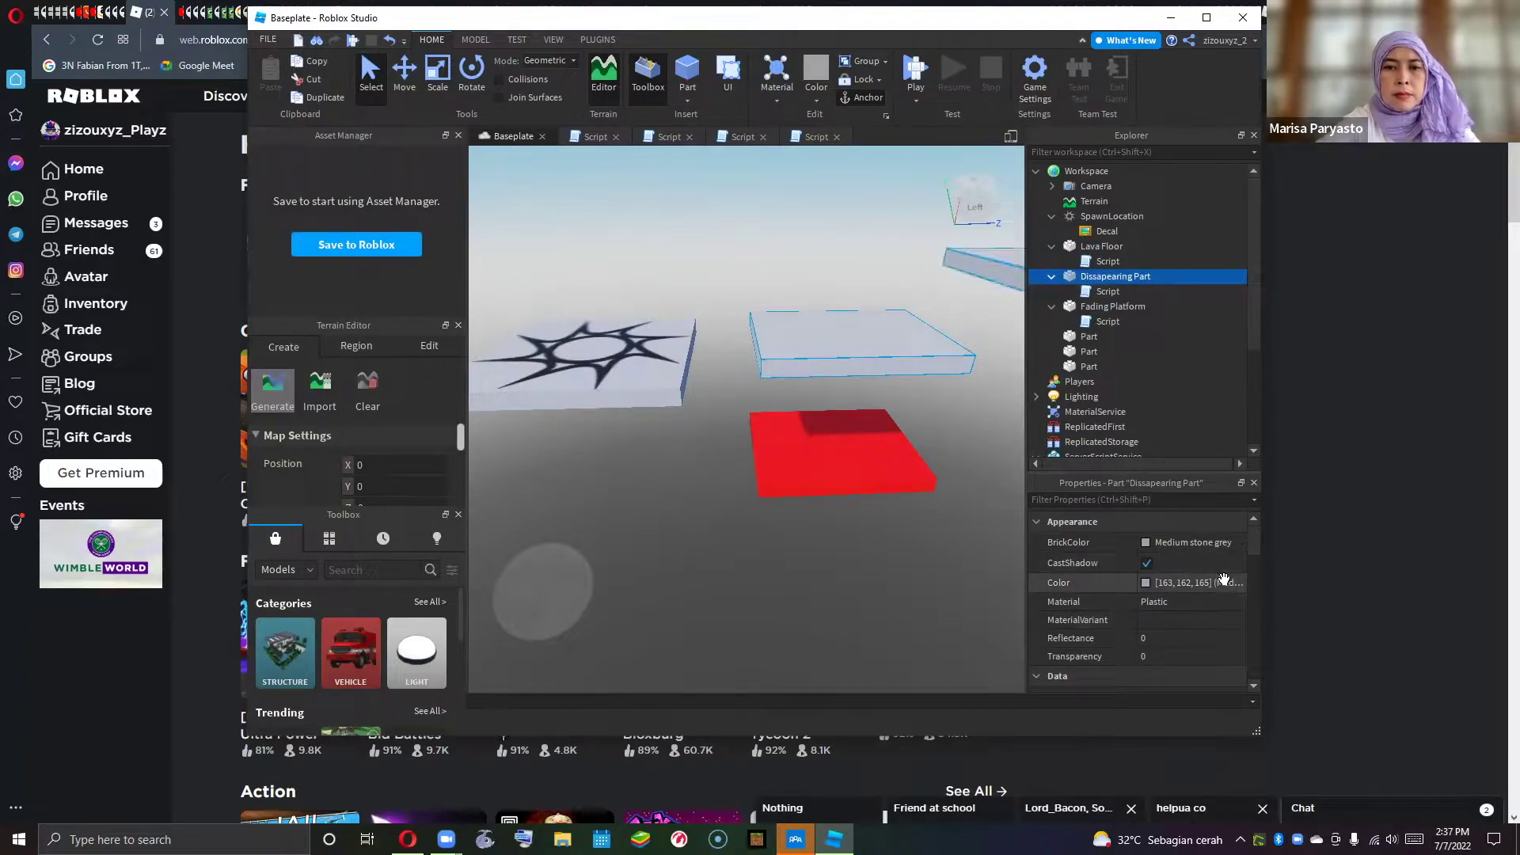
scroll(1223, 579, "down", 1)
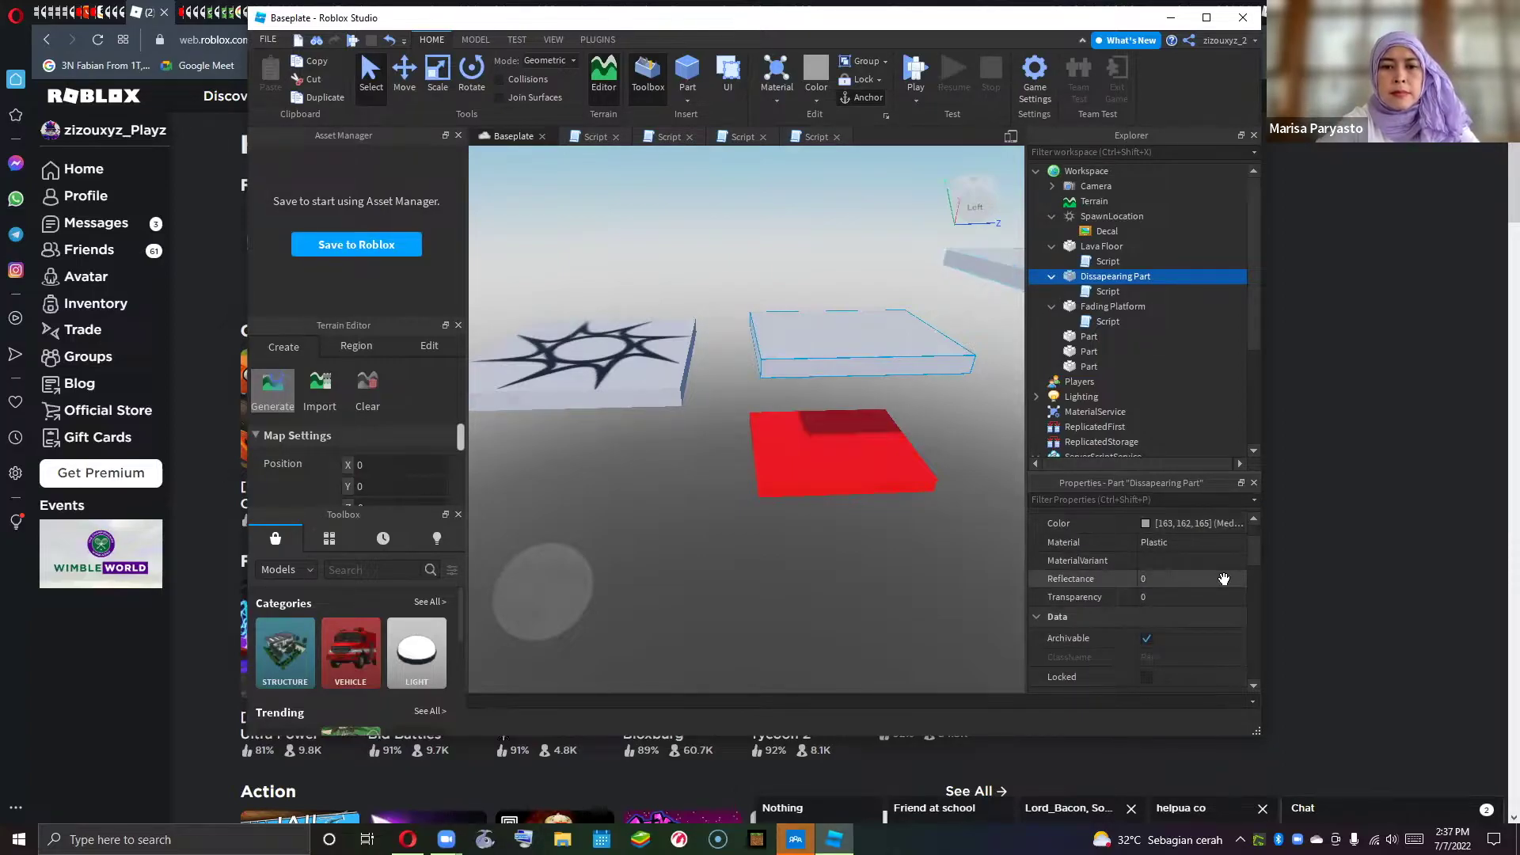
scroll(1223, 579, "down", 1)
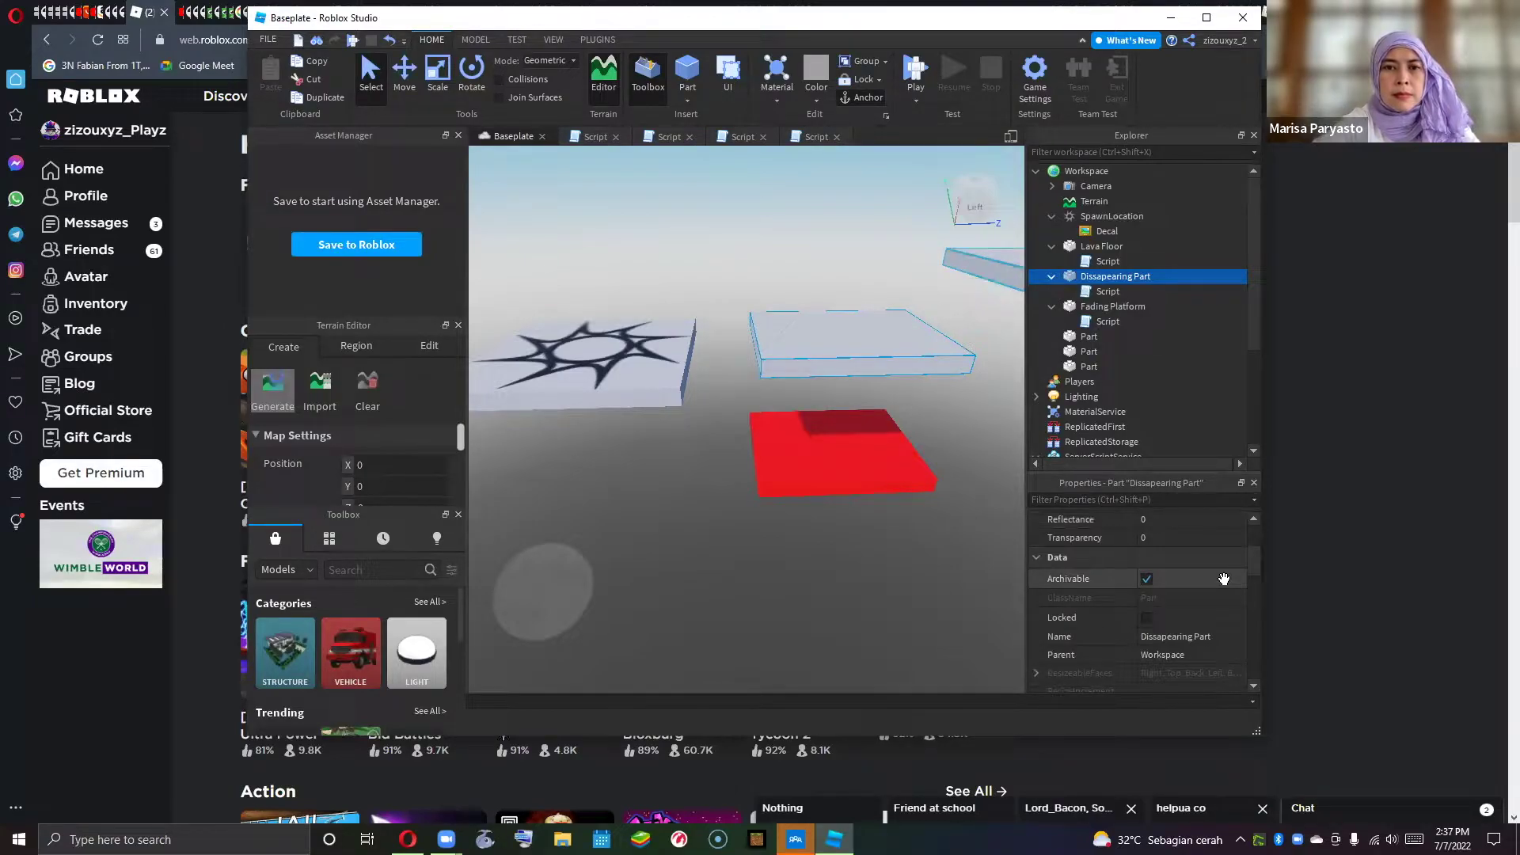
scroll(1224, 579, "down", 1)
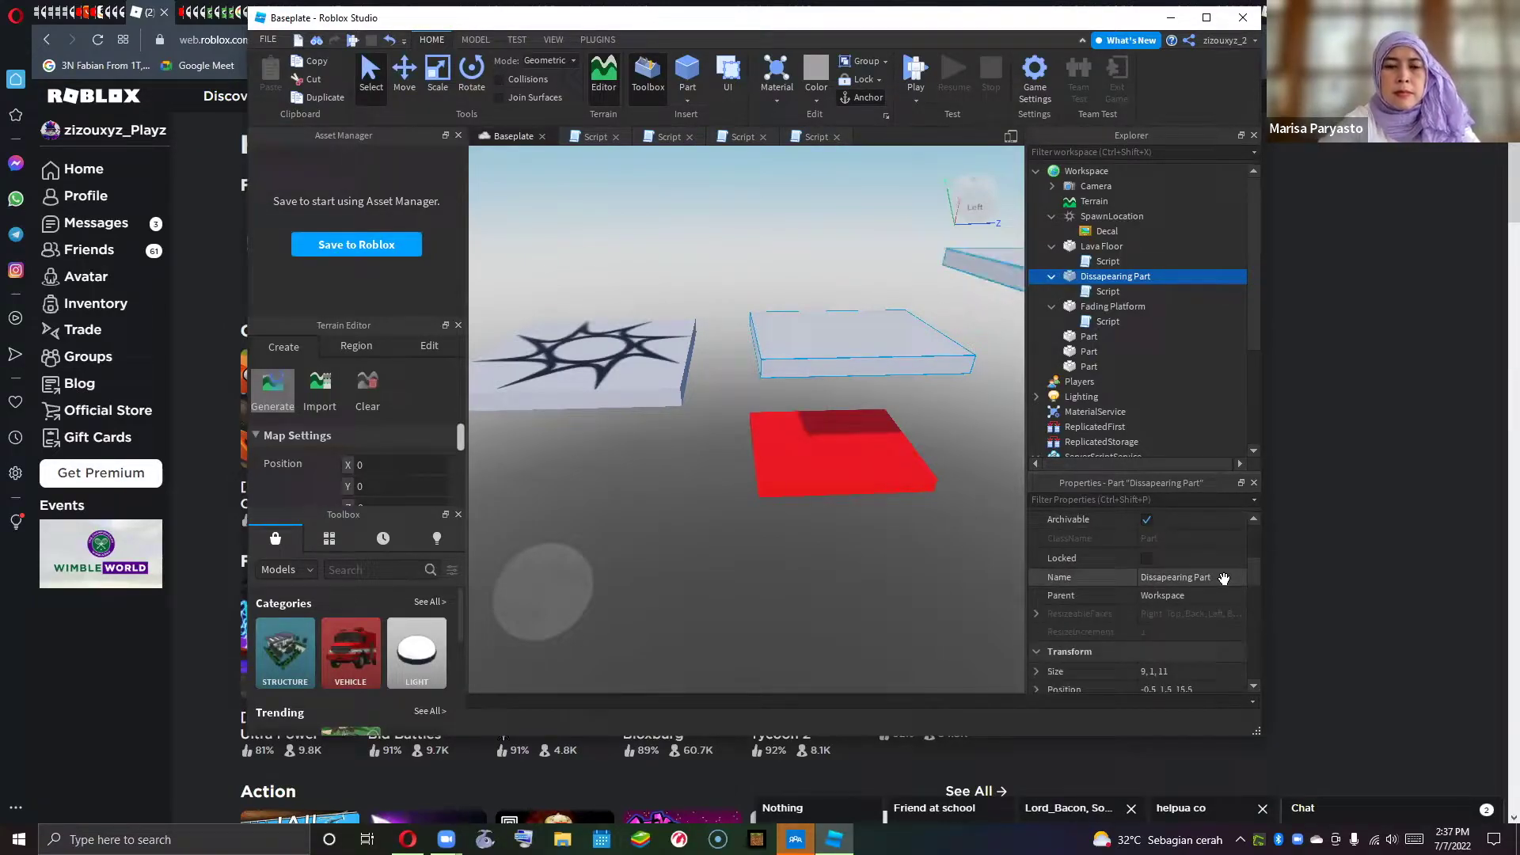
scroll(1223, 578, "down", 1)
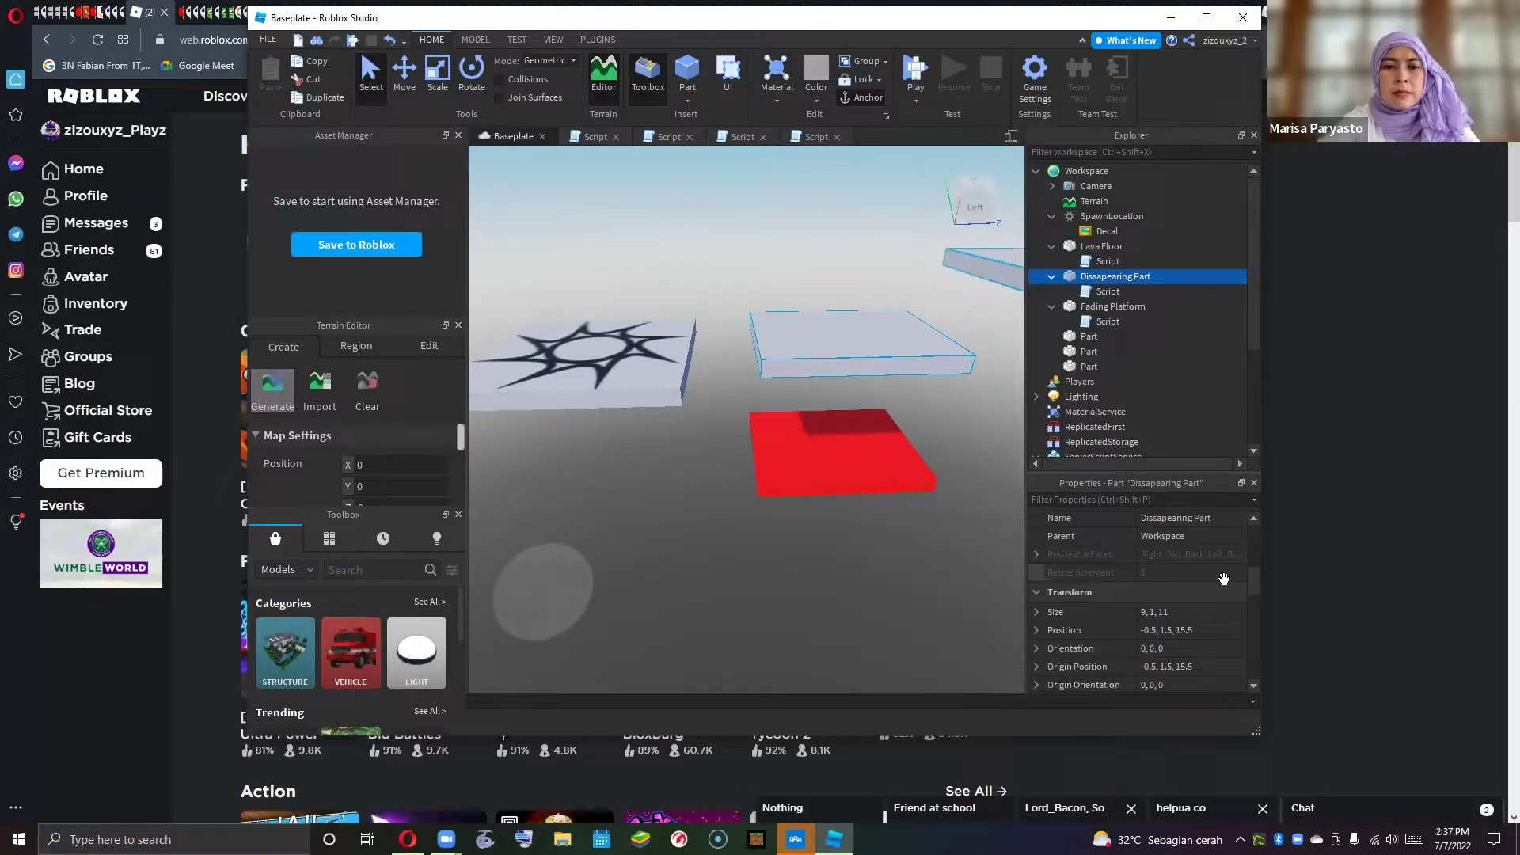
scroll(1228, 577, "down", 1)
scroll(1228, 577, "down", 2)
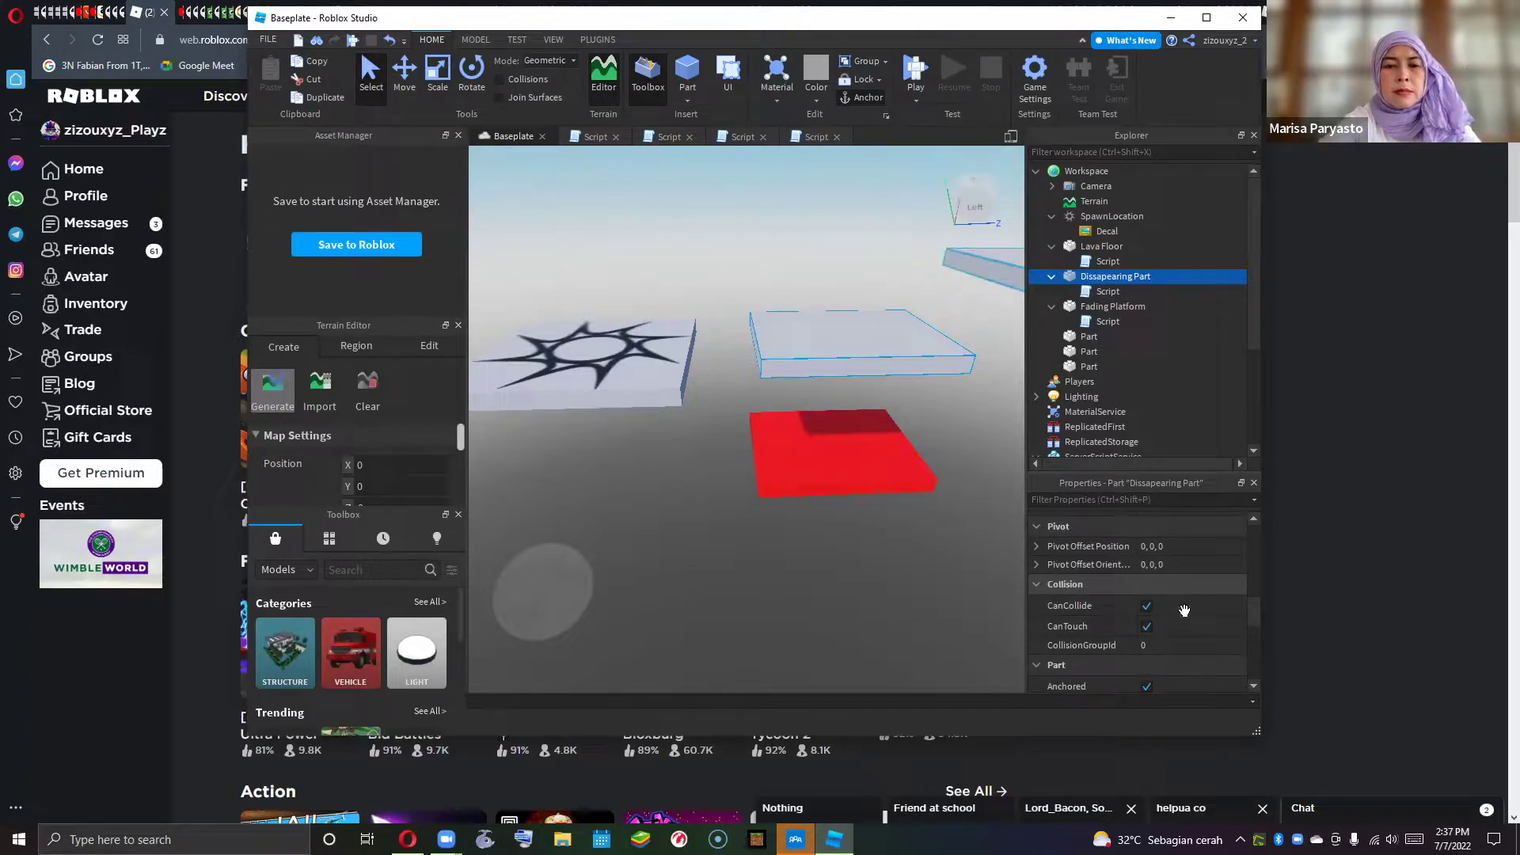
left_click(1145, 604)
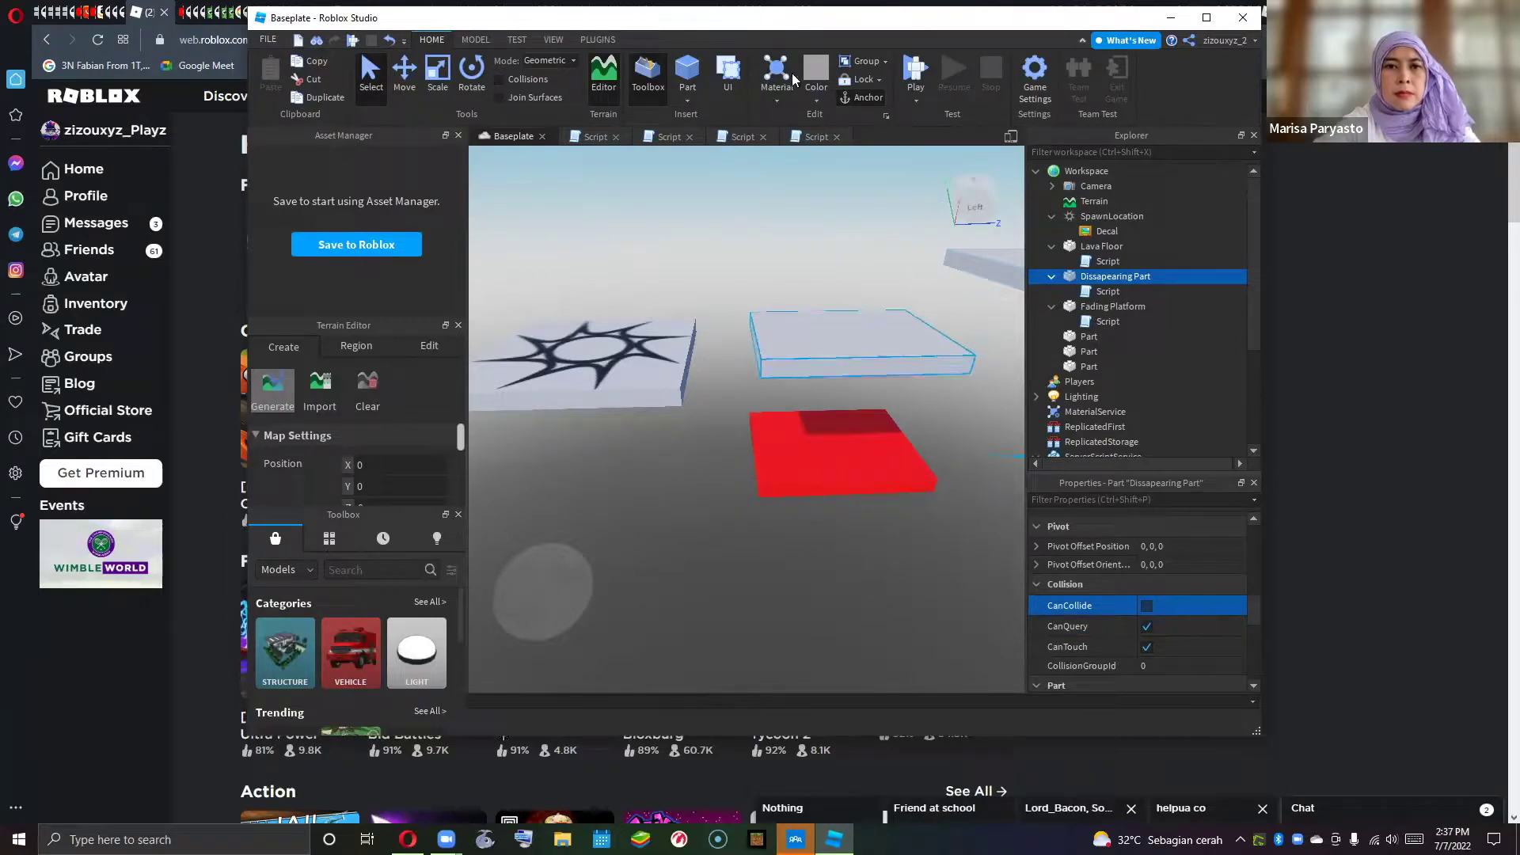
- Start a playtest and walk the character around the spawn platform to its edge
left_click(923, 73)
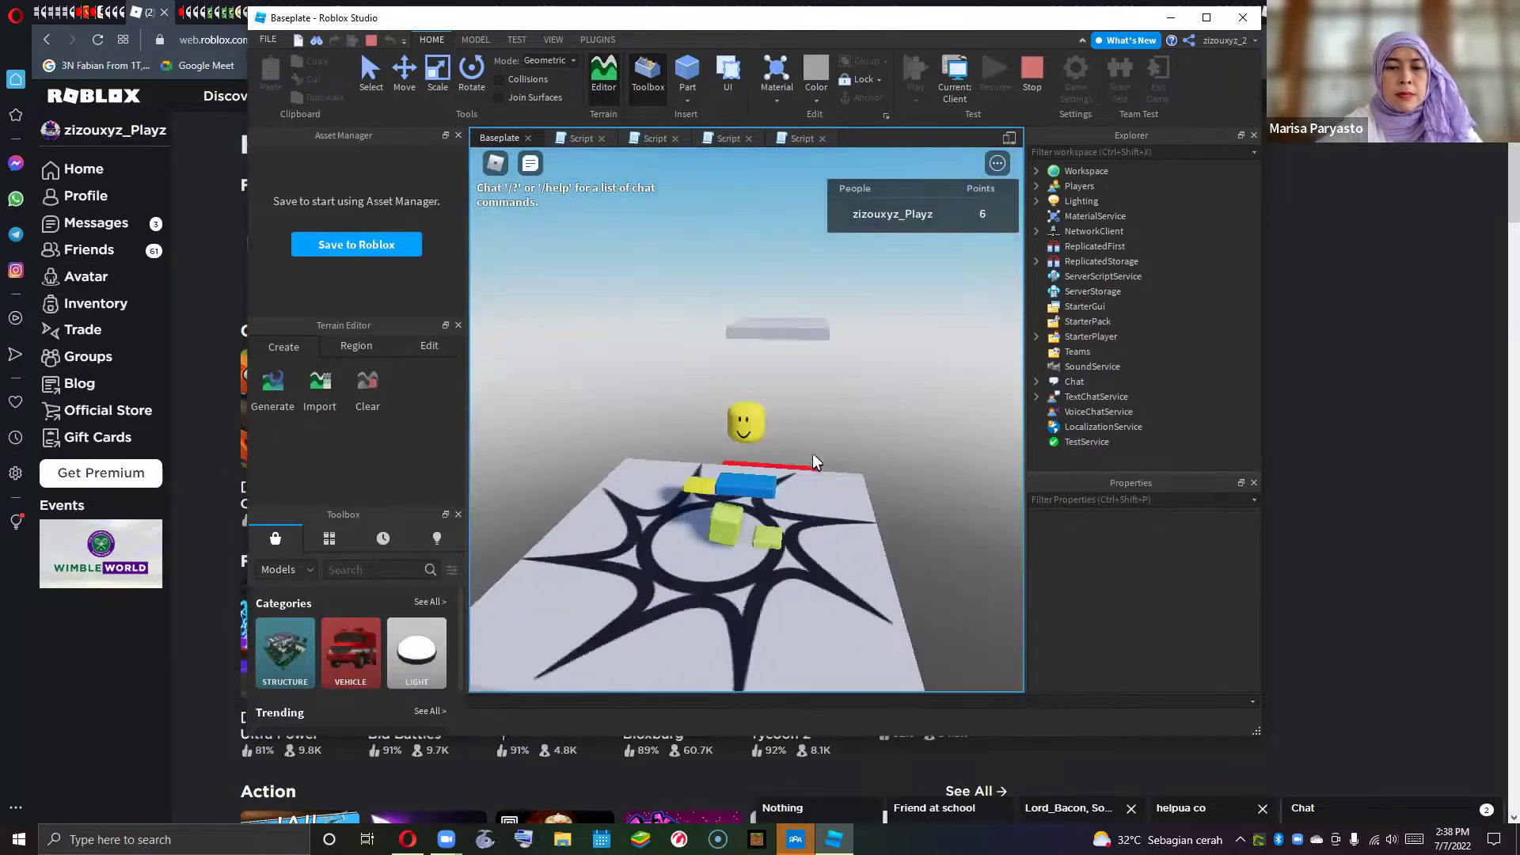
right_click_drag(804, 470, 804, 475)
key("s")
key("w")
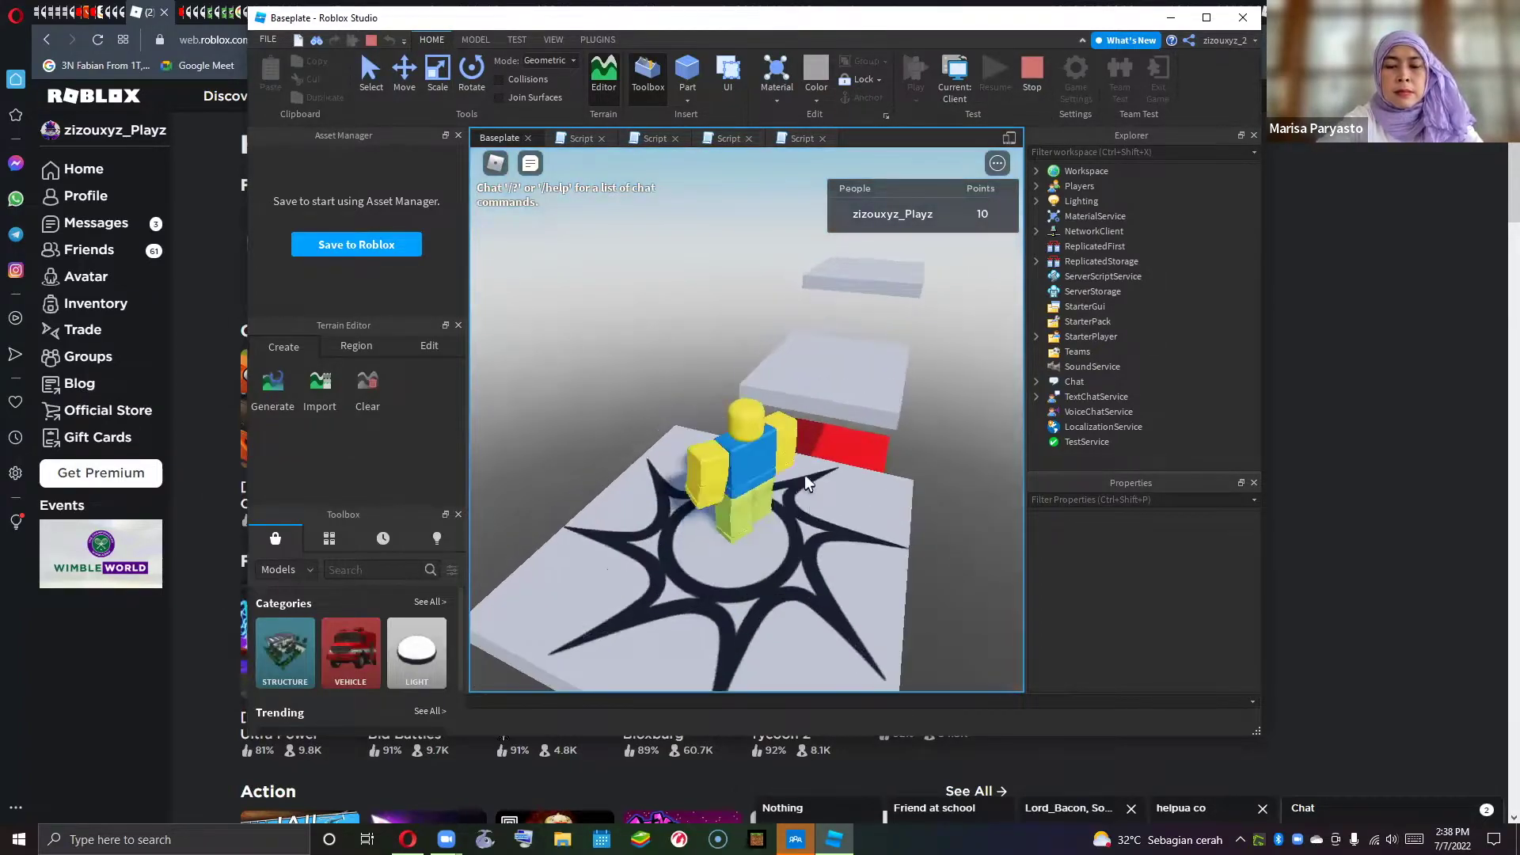
key("s")
key("a")
key("s")
key("d")
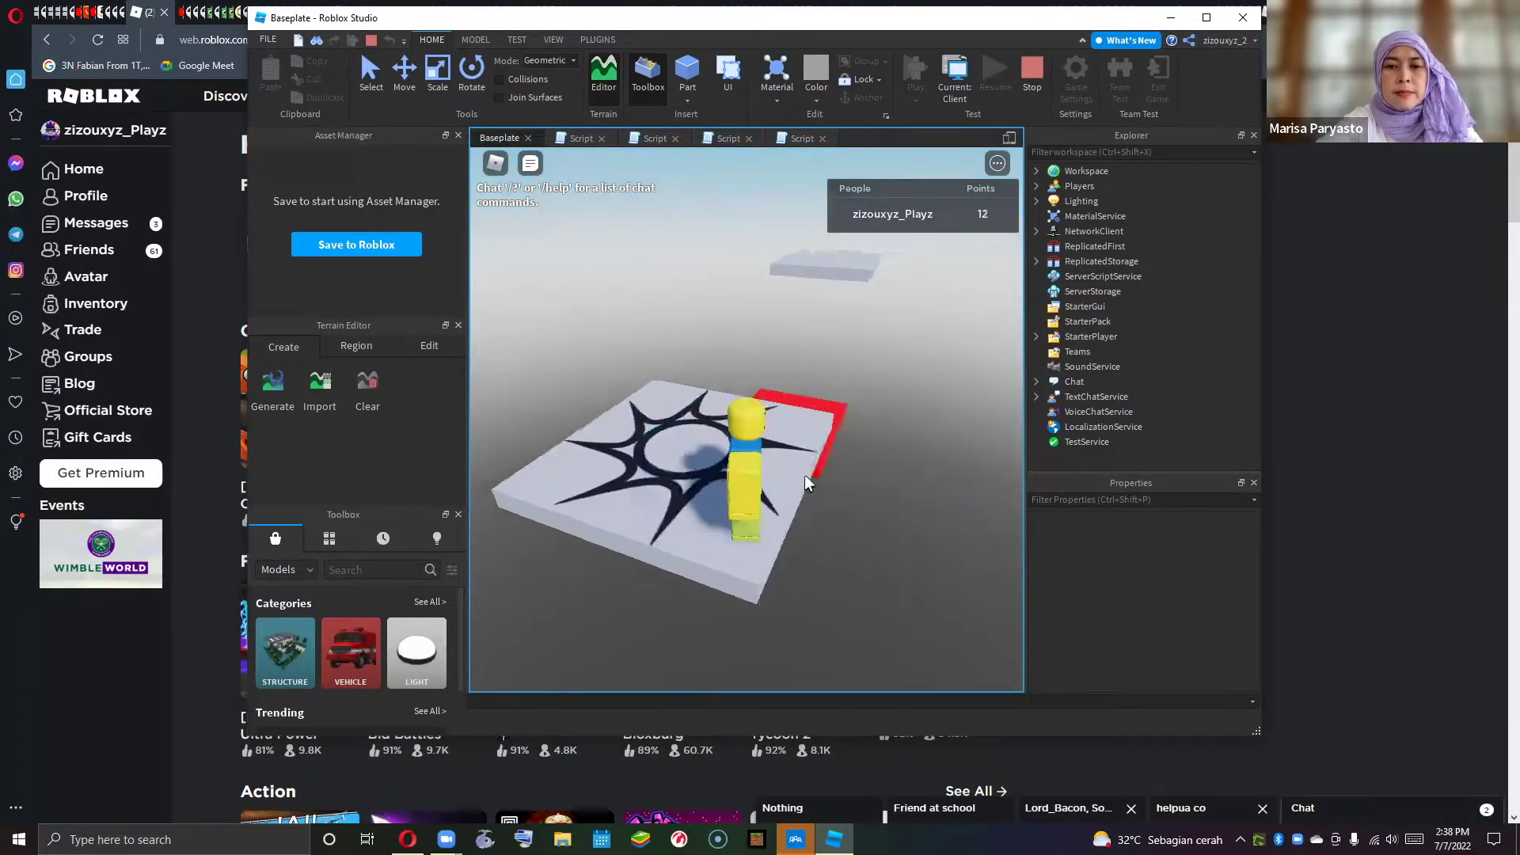
- Test the non-colliding disappearing platform by walking and jumping the character toward it from the spawn platform, and stop the playtest
key("w")
key("a")
key("w")
right_click_drag(805, 476, 805, 476)
key("a")
key("w")
key("space")
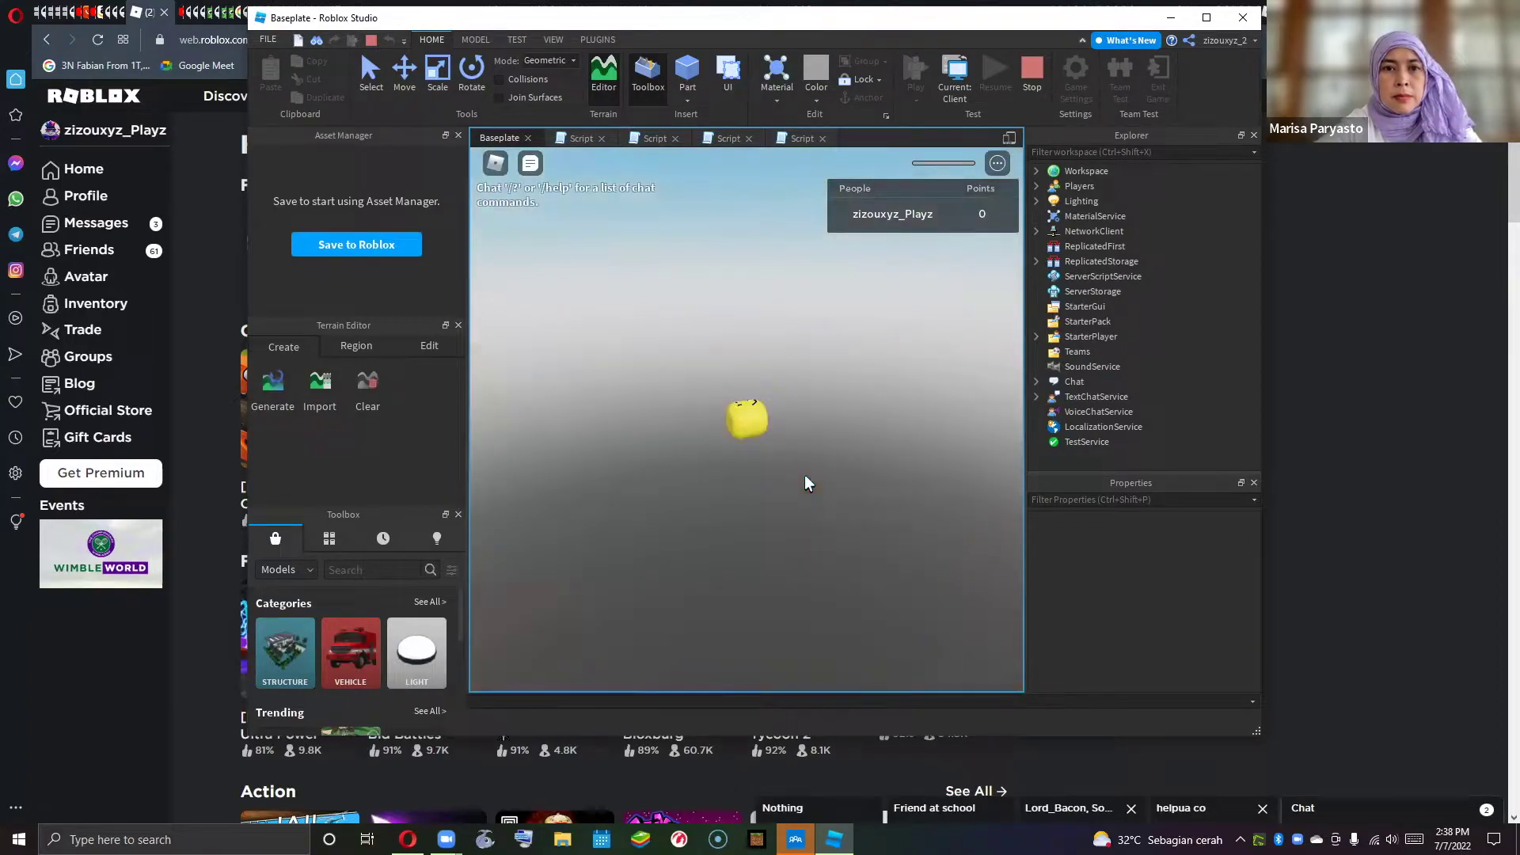
right_click_drag(805, 475, 805, 476)
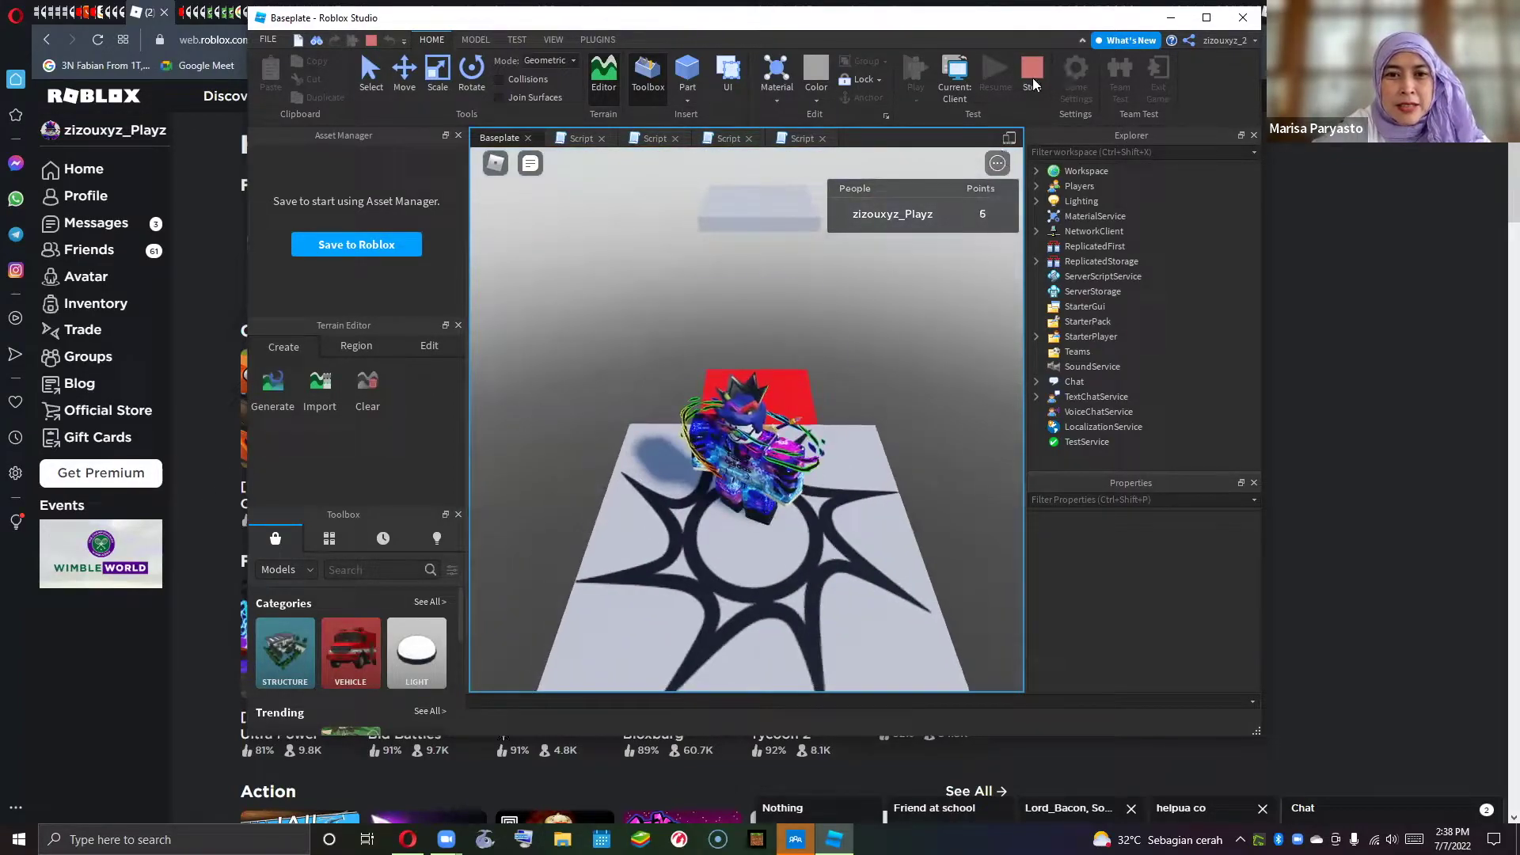
key("w")
key("space")
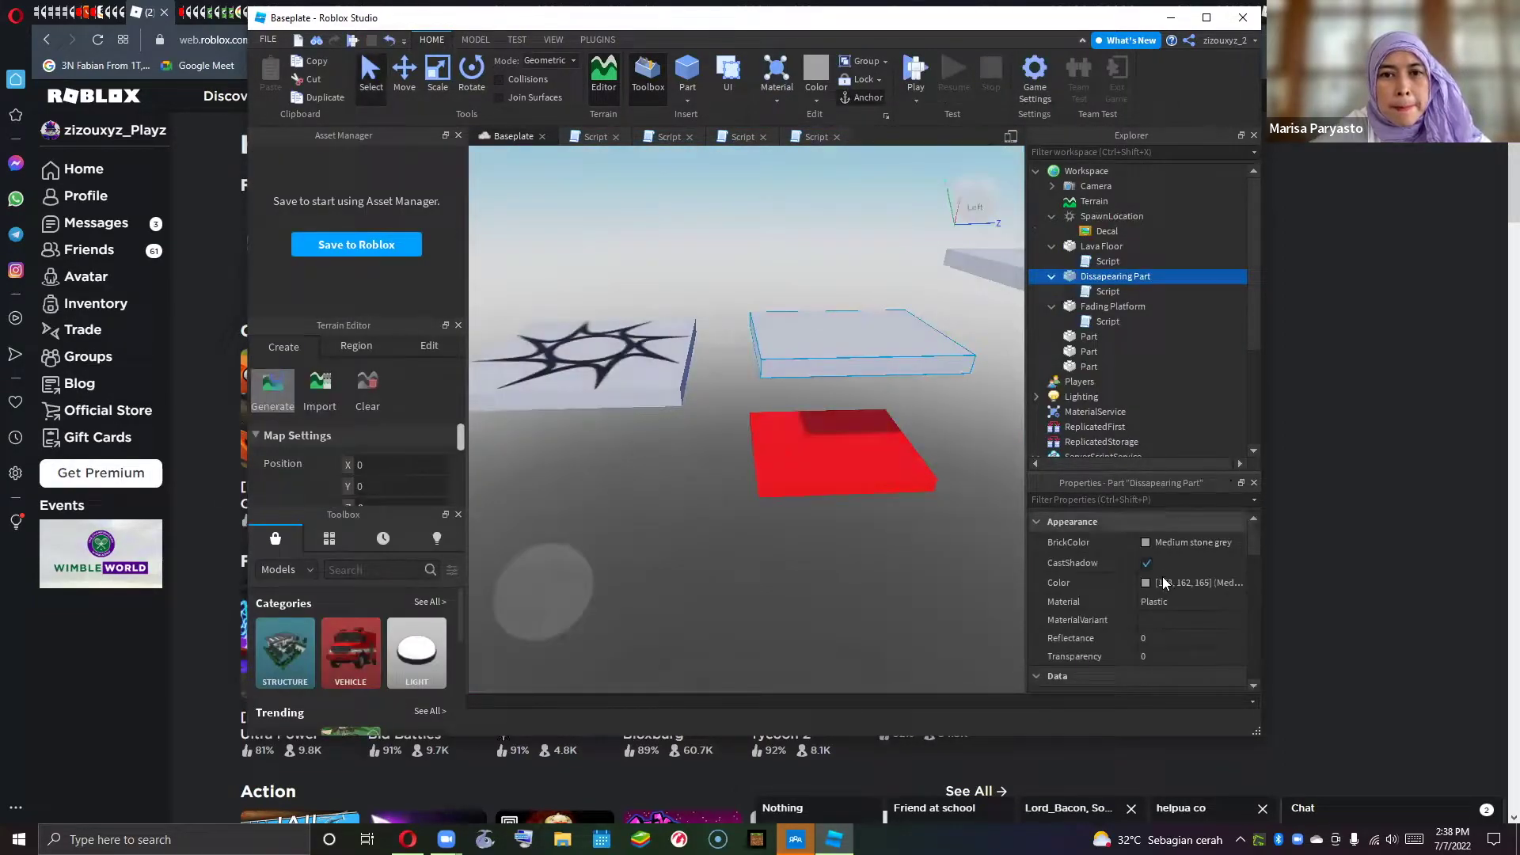
- Turn off CanQuery and CanTouch for the Dissapearing Part
scroll(1162, 578, "down", 10)
scroll(1146, 562, "up", 1)
left_click(1143, 569)
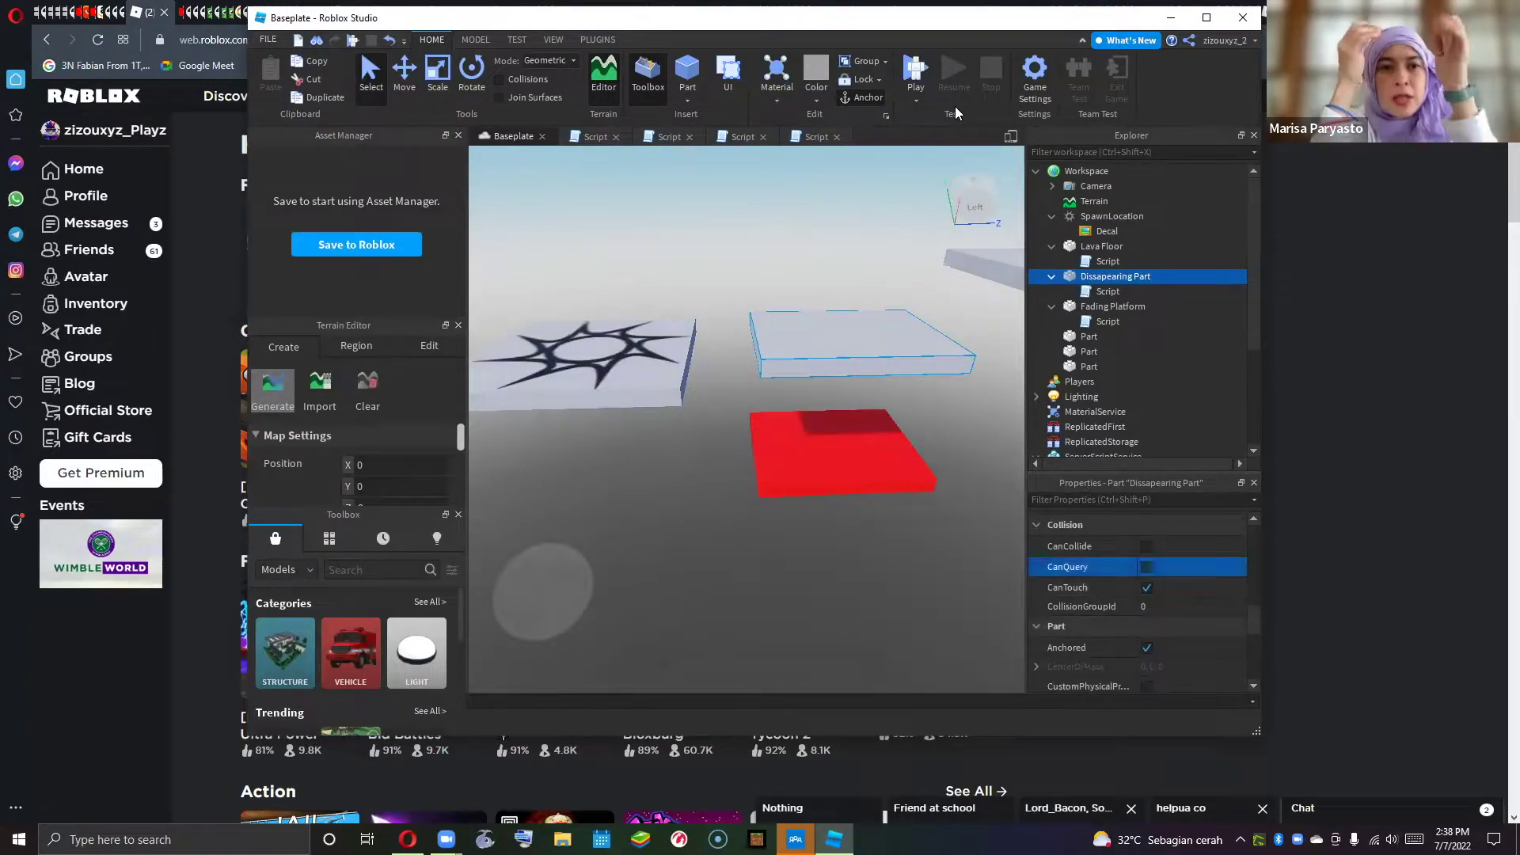
key("Down")
key("space")
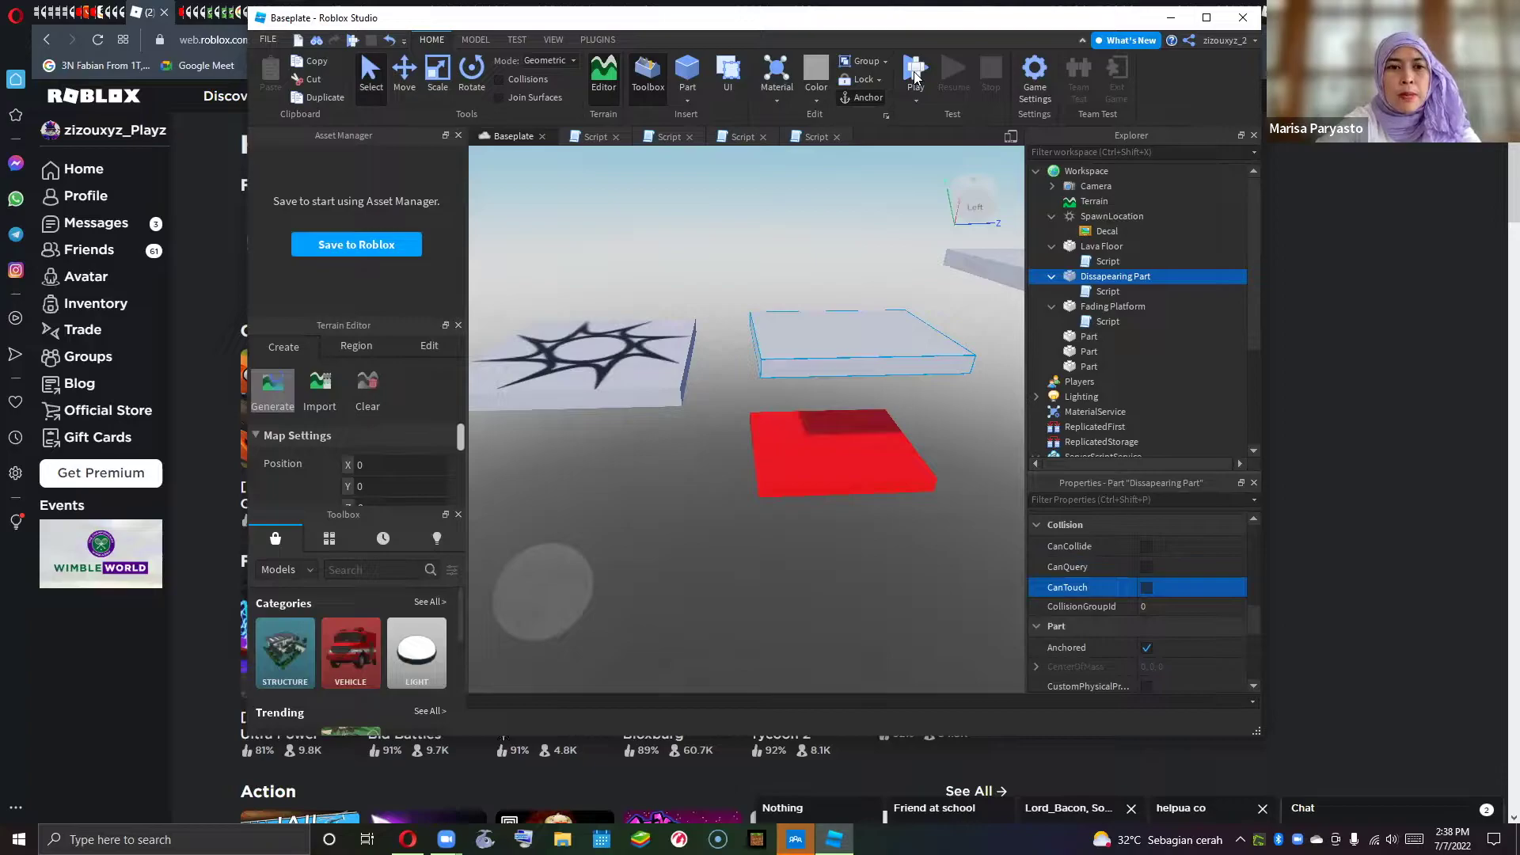
- Start a playtest and move the character from the spawn platform across the disappearing platform toward the fading platform, jumping on the way
left_click(913, 71)
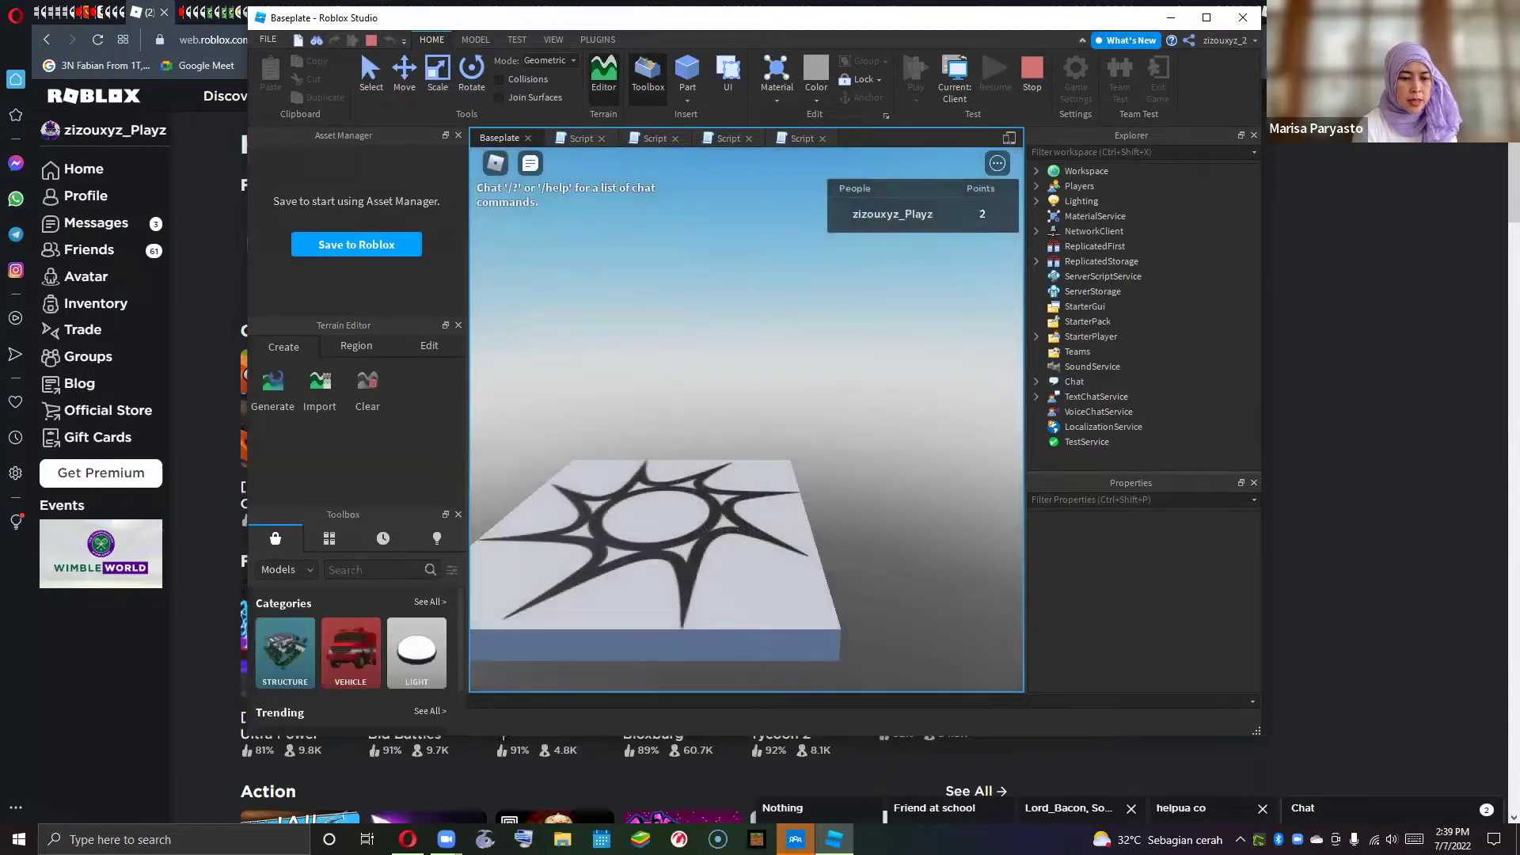
right_click_drag(766, 445, 767, 445)
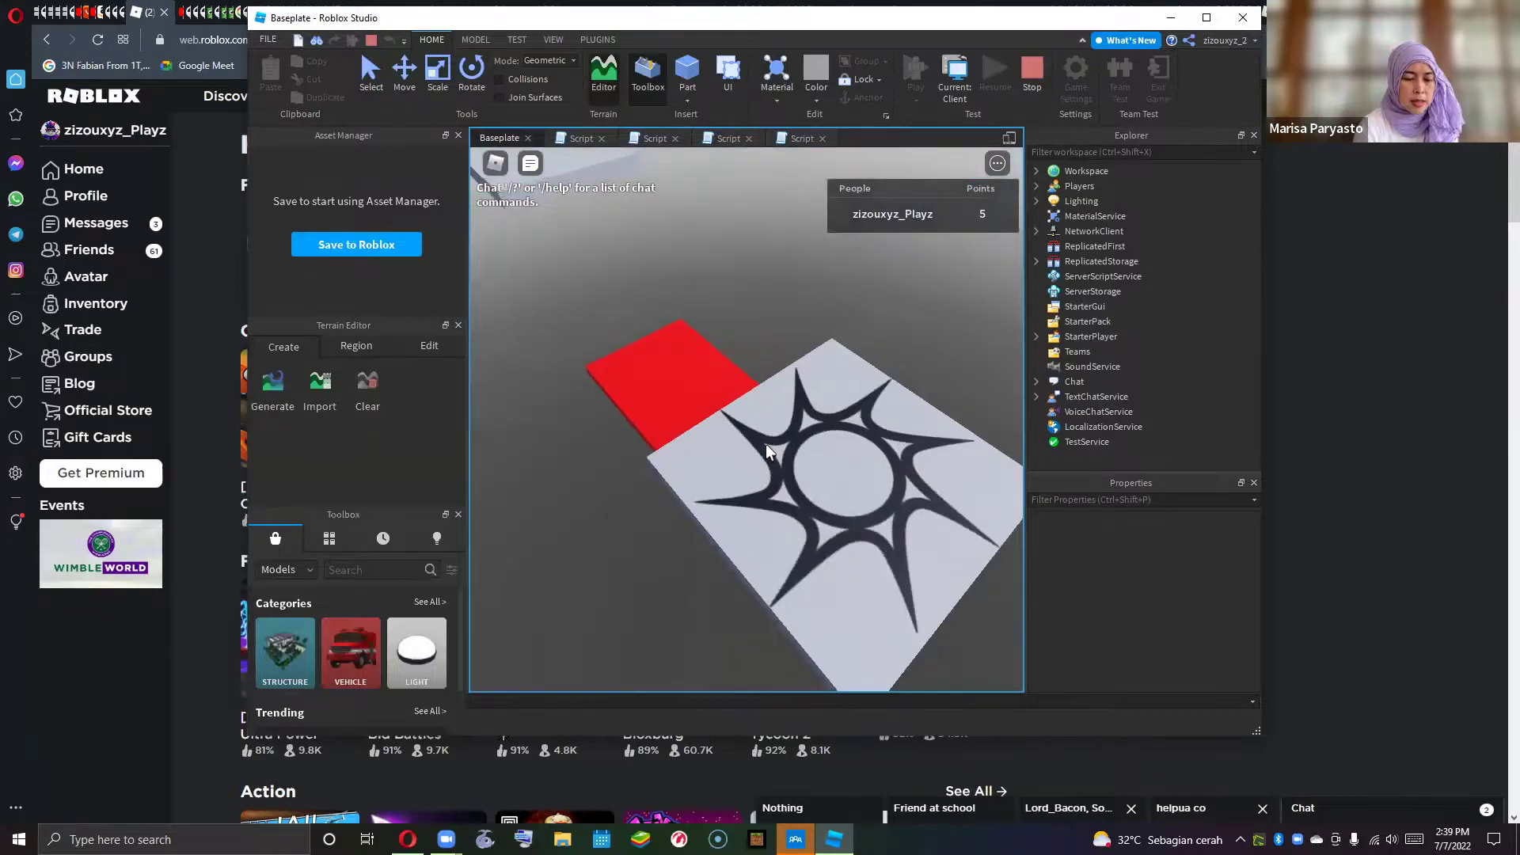
right_click_drag(767, 445, 766, 445)
key("w")
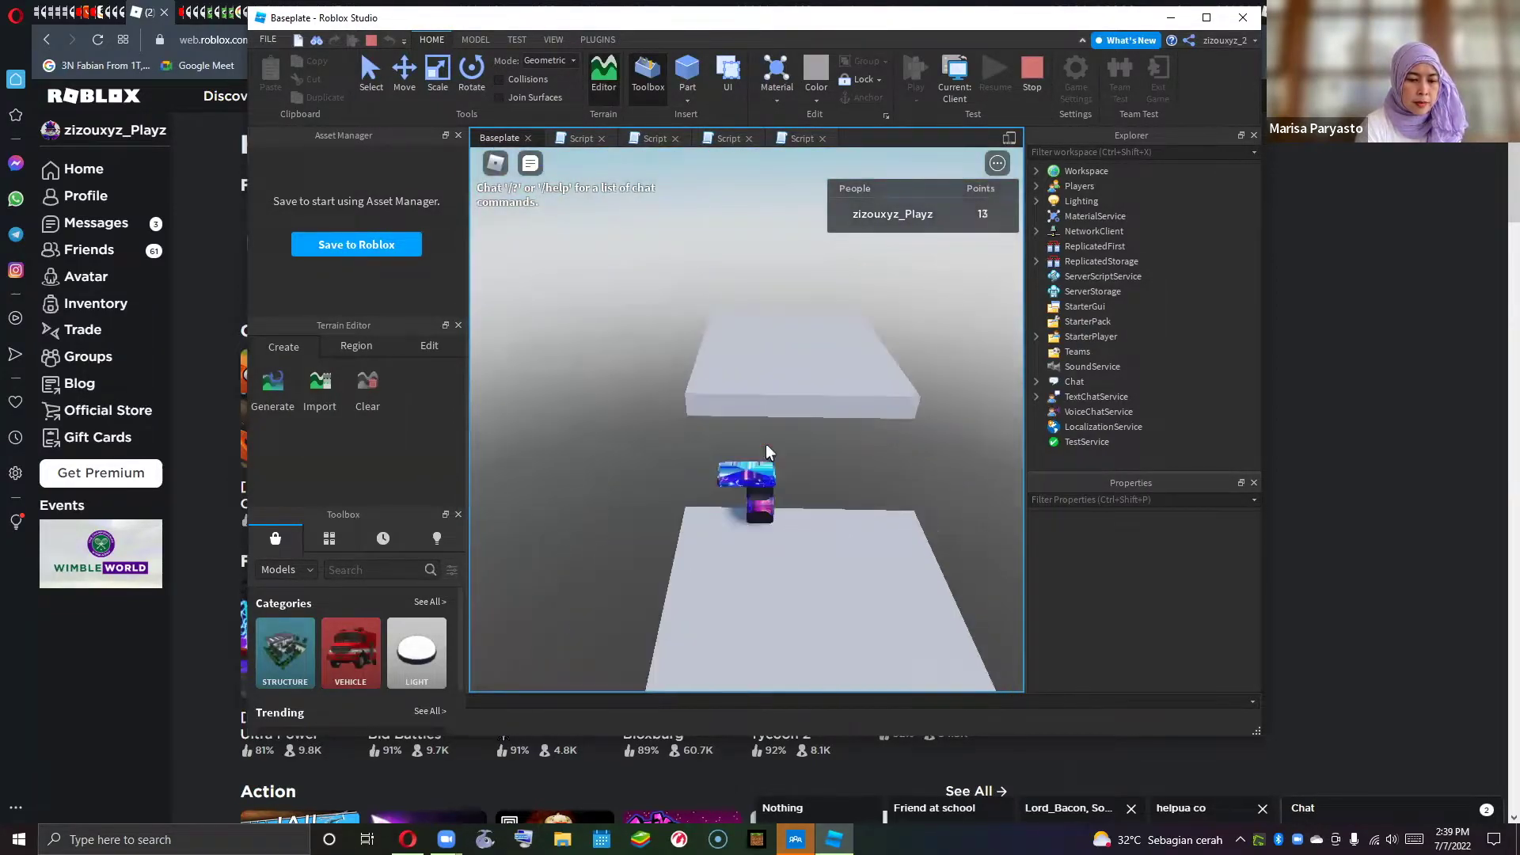
key("space")
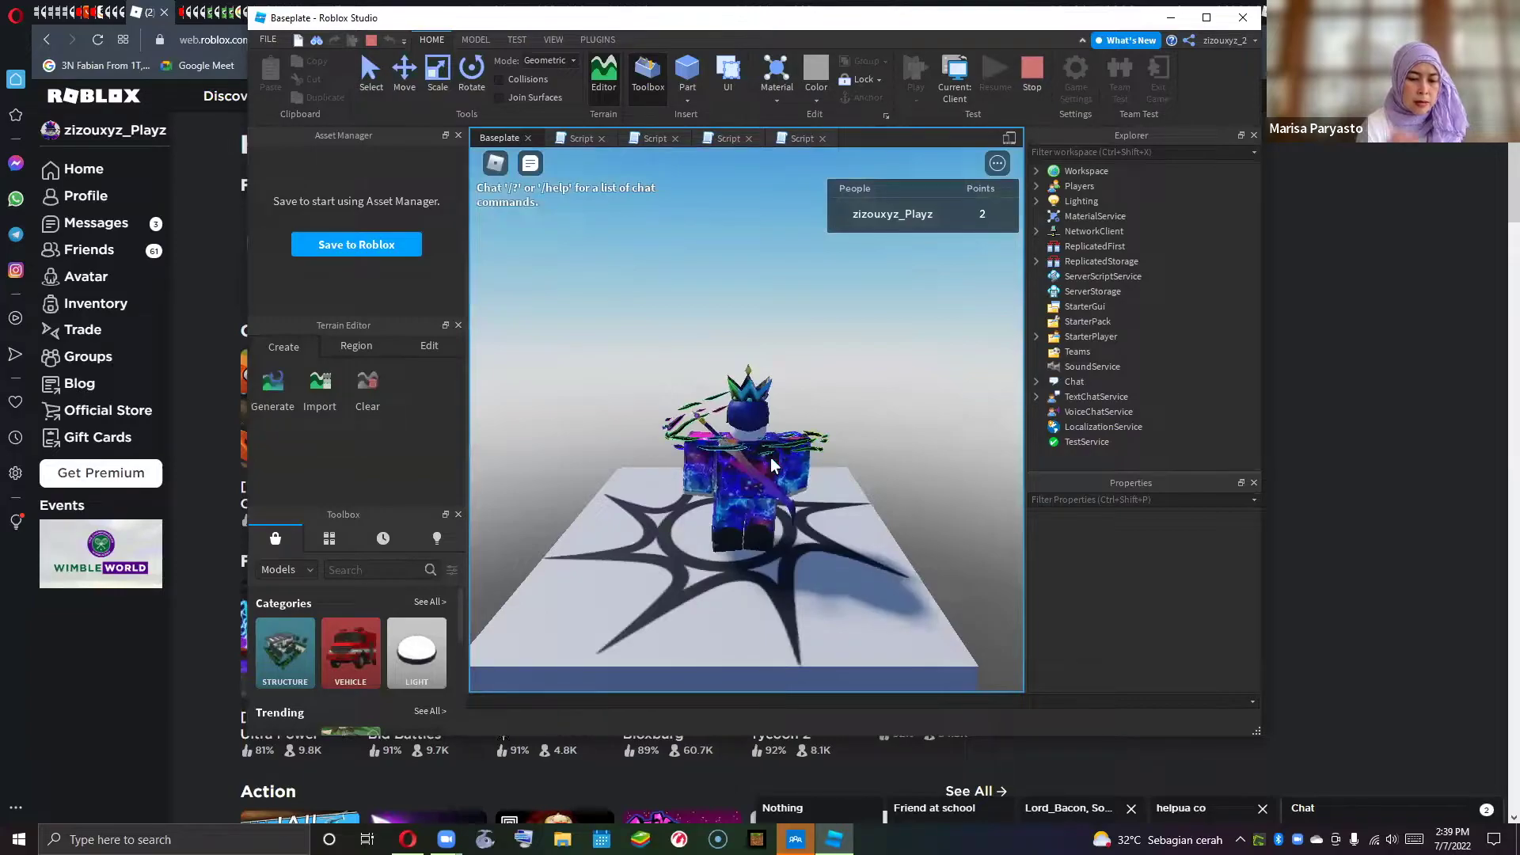
- Walk the character along the nearly invisible walkways around the lava floor and back to the spawn platform, and stop the playtest
right_click_drag(771, 466, 771, 465)
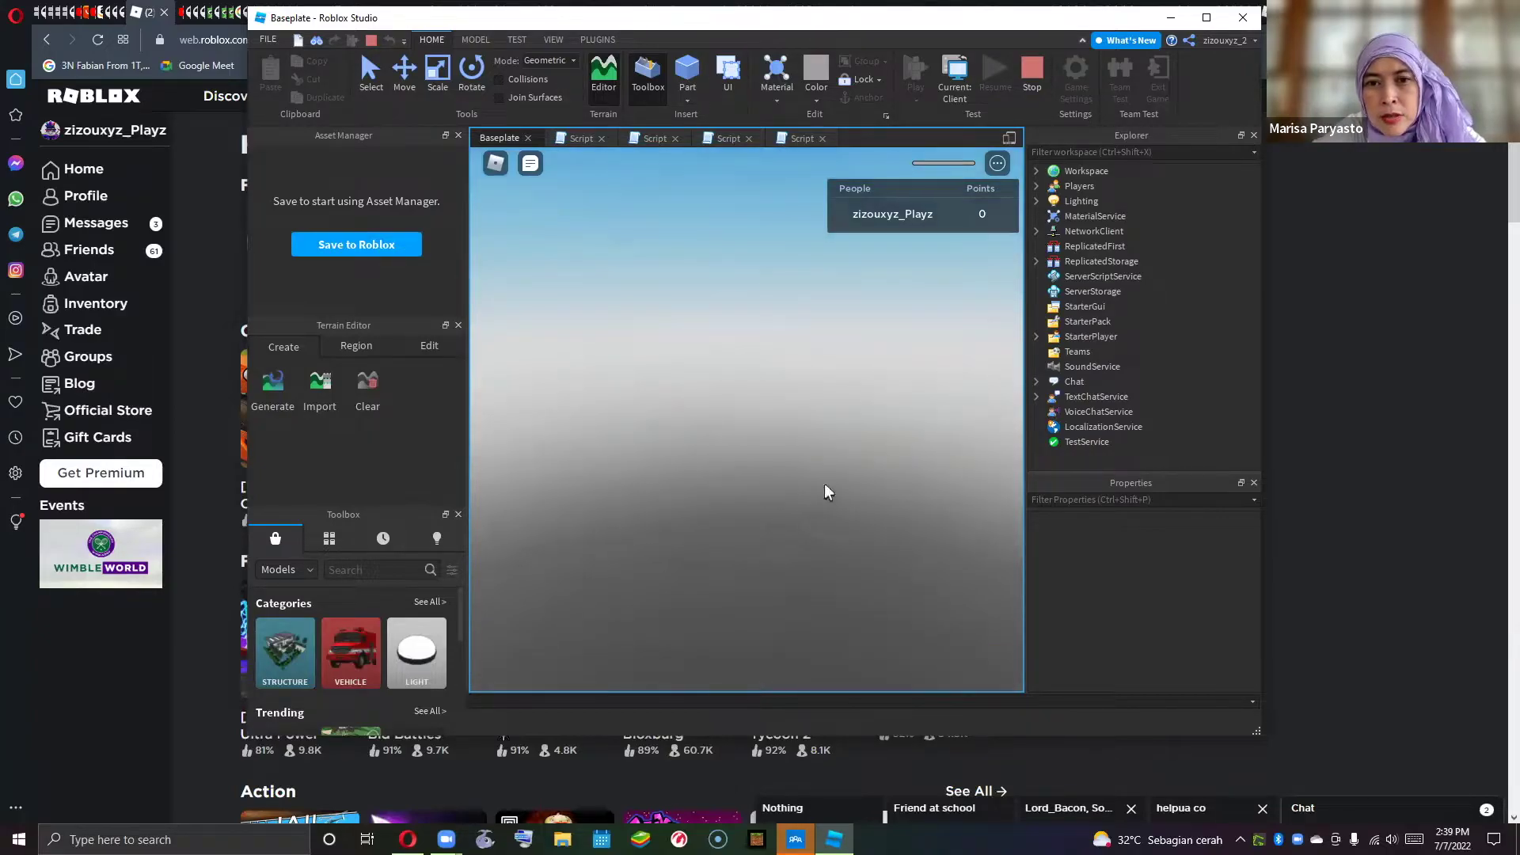
right_click_drag(824, 492, 824, 491)
key("w")
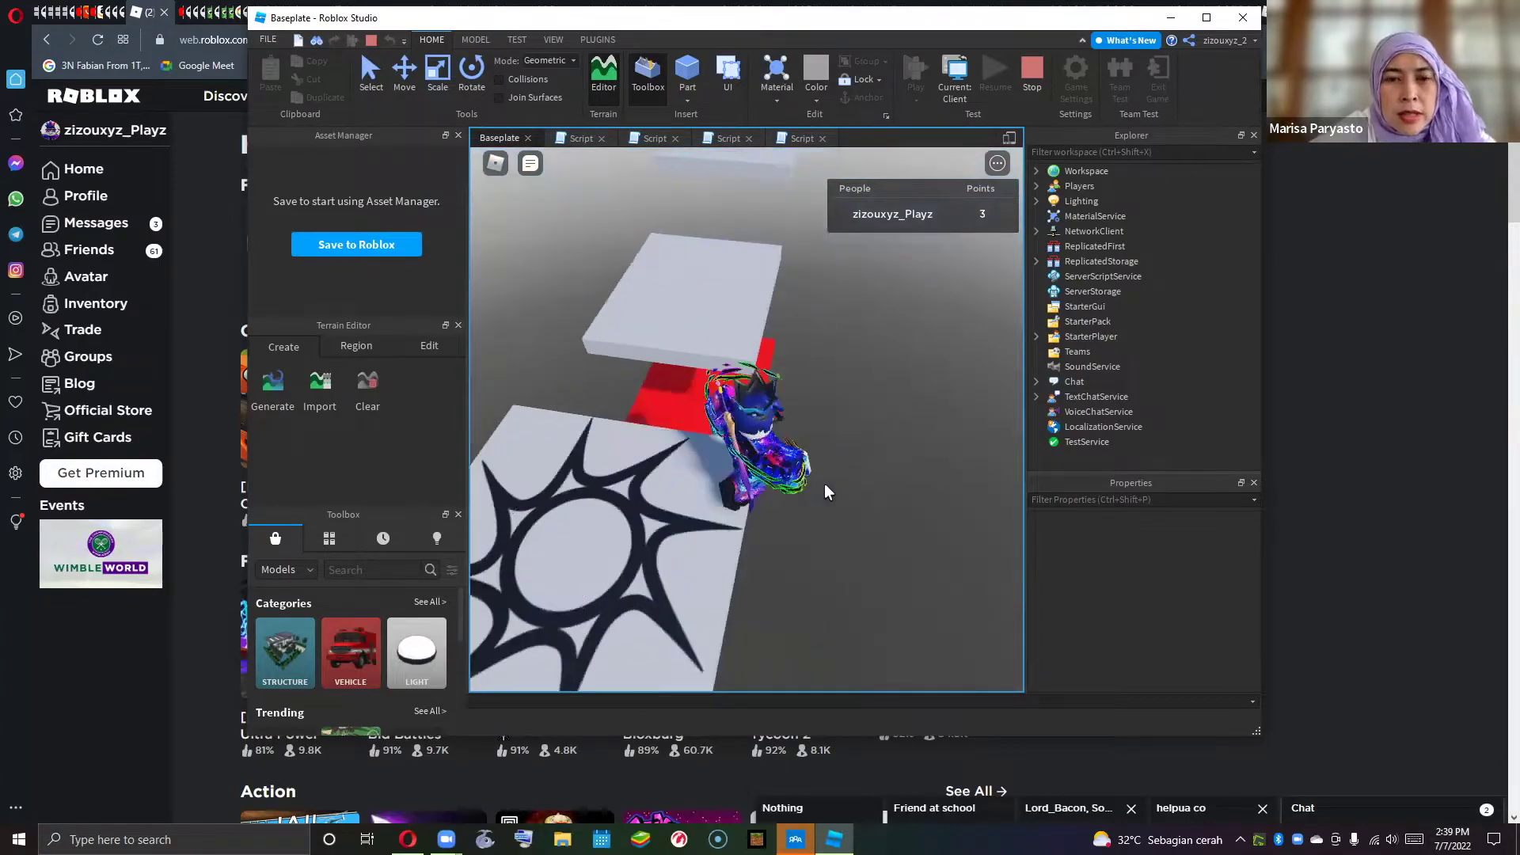
key("d")
right_click_drag(824, 484, 824, 483)
key("a")
key("d")
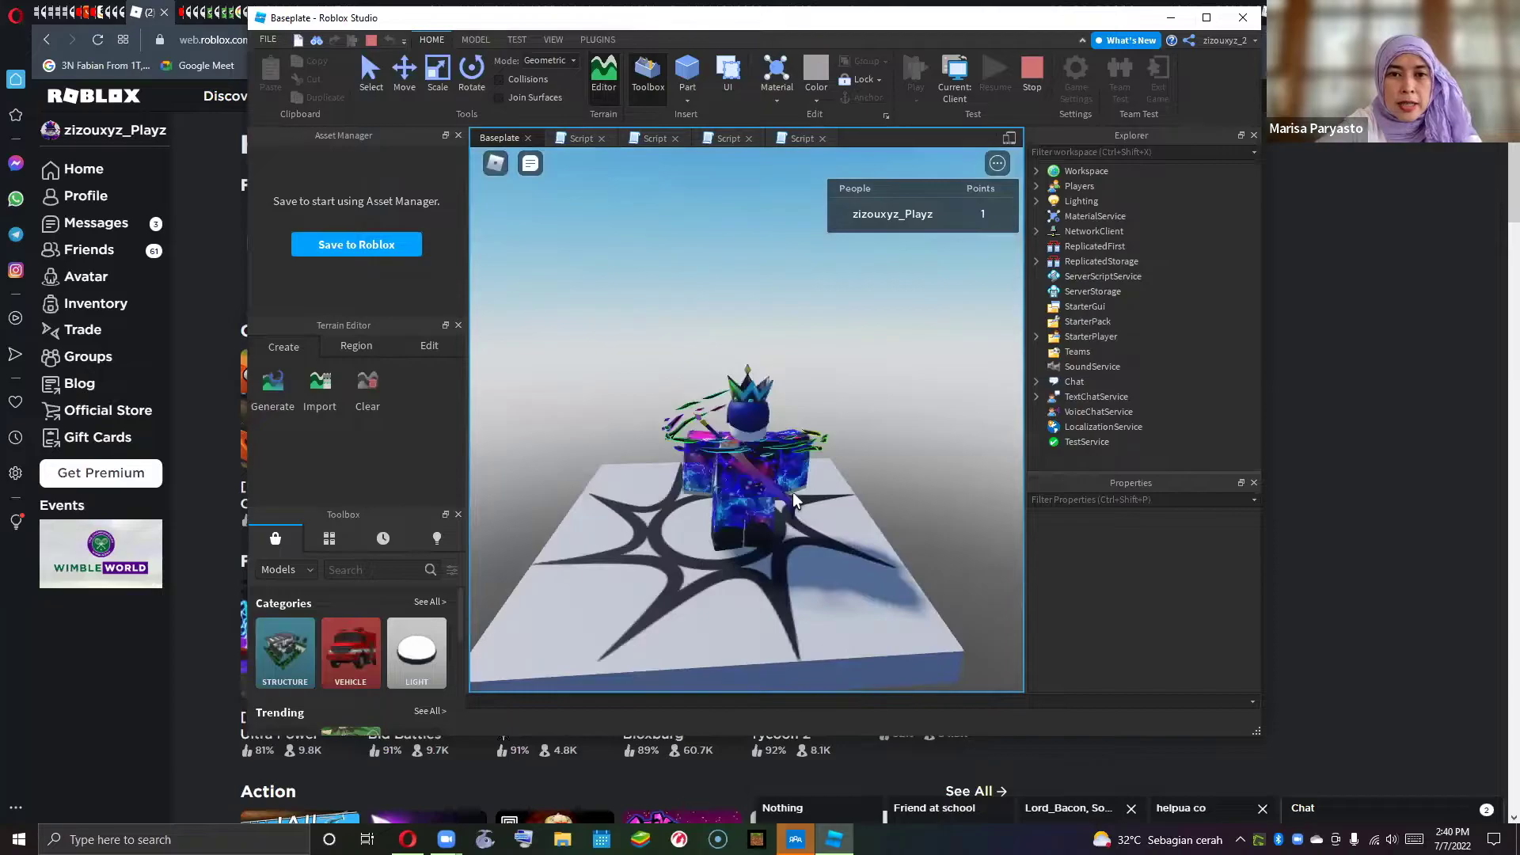
key("w")
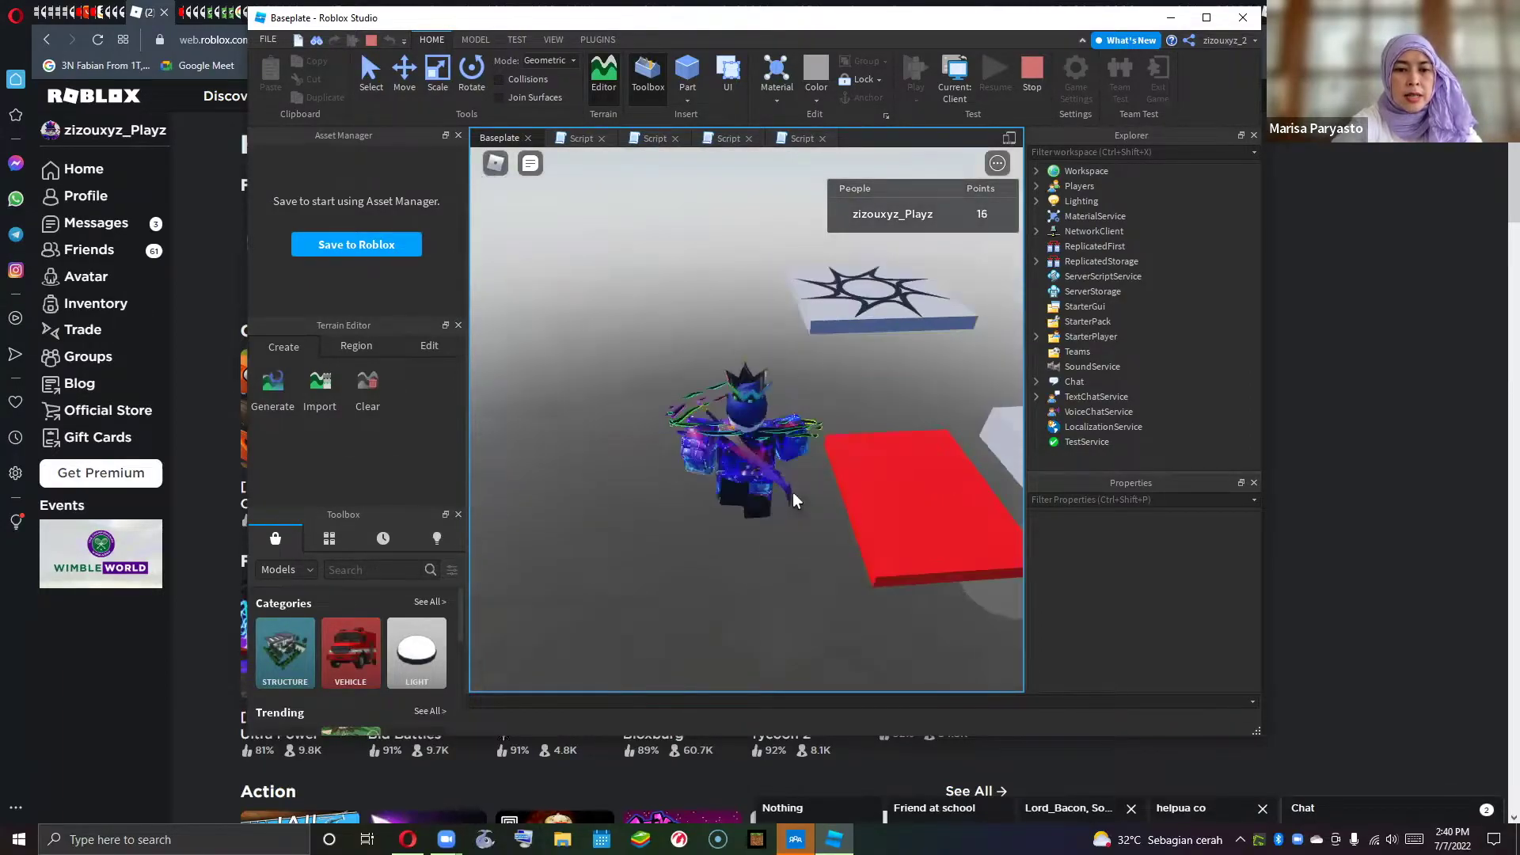
key("w")
key("space")
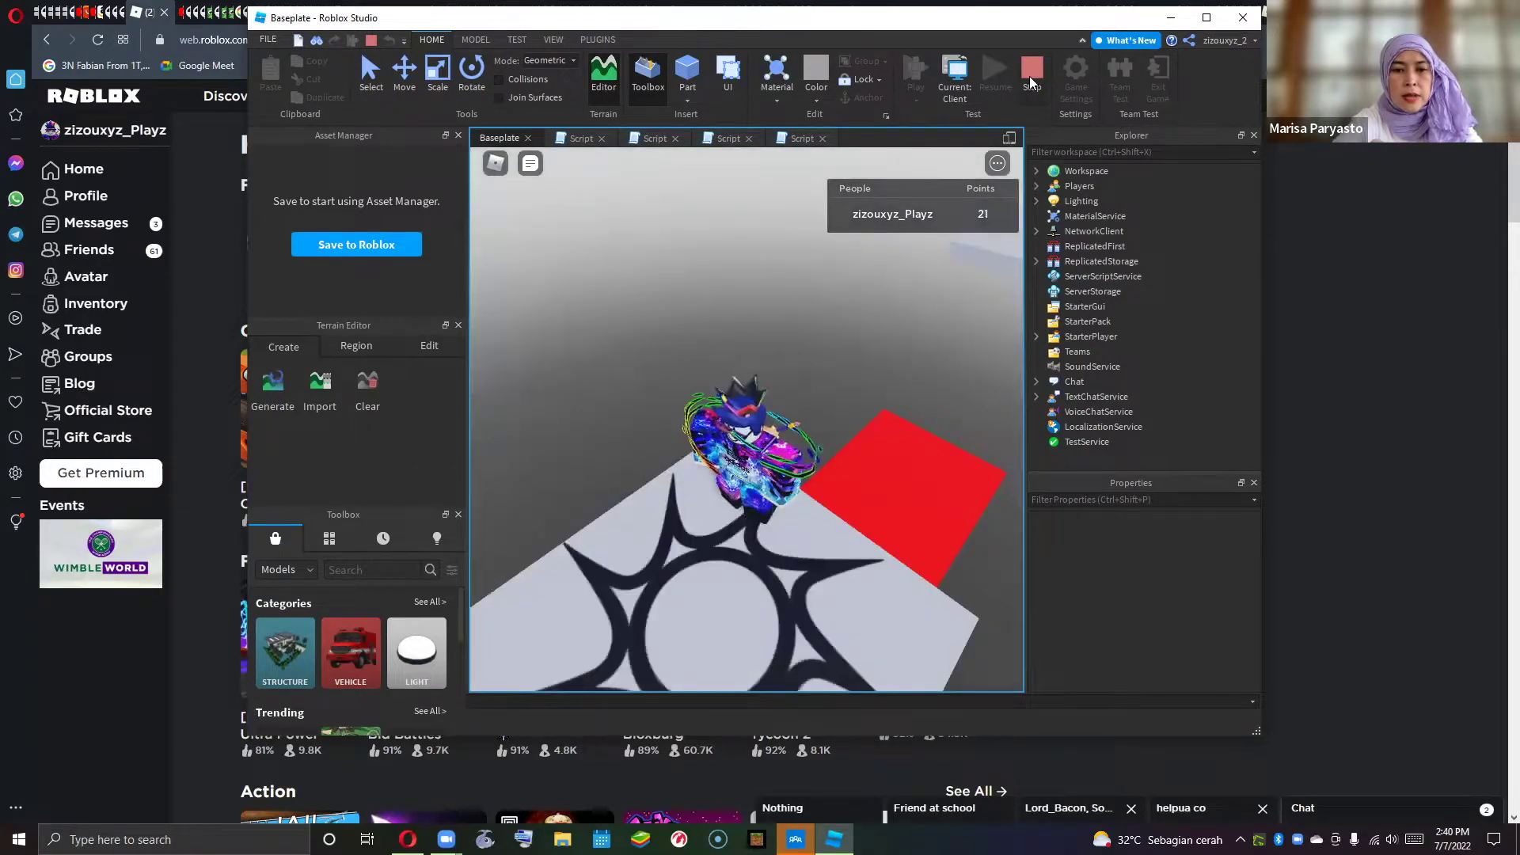
left_click(1029, 76)
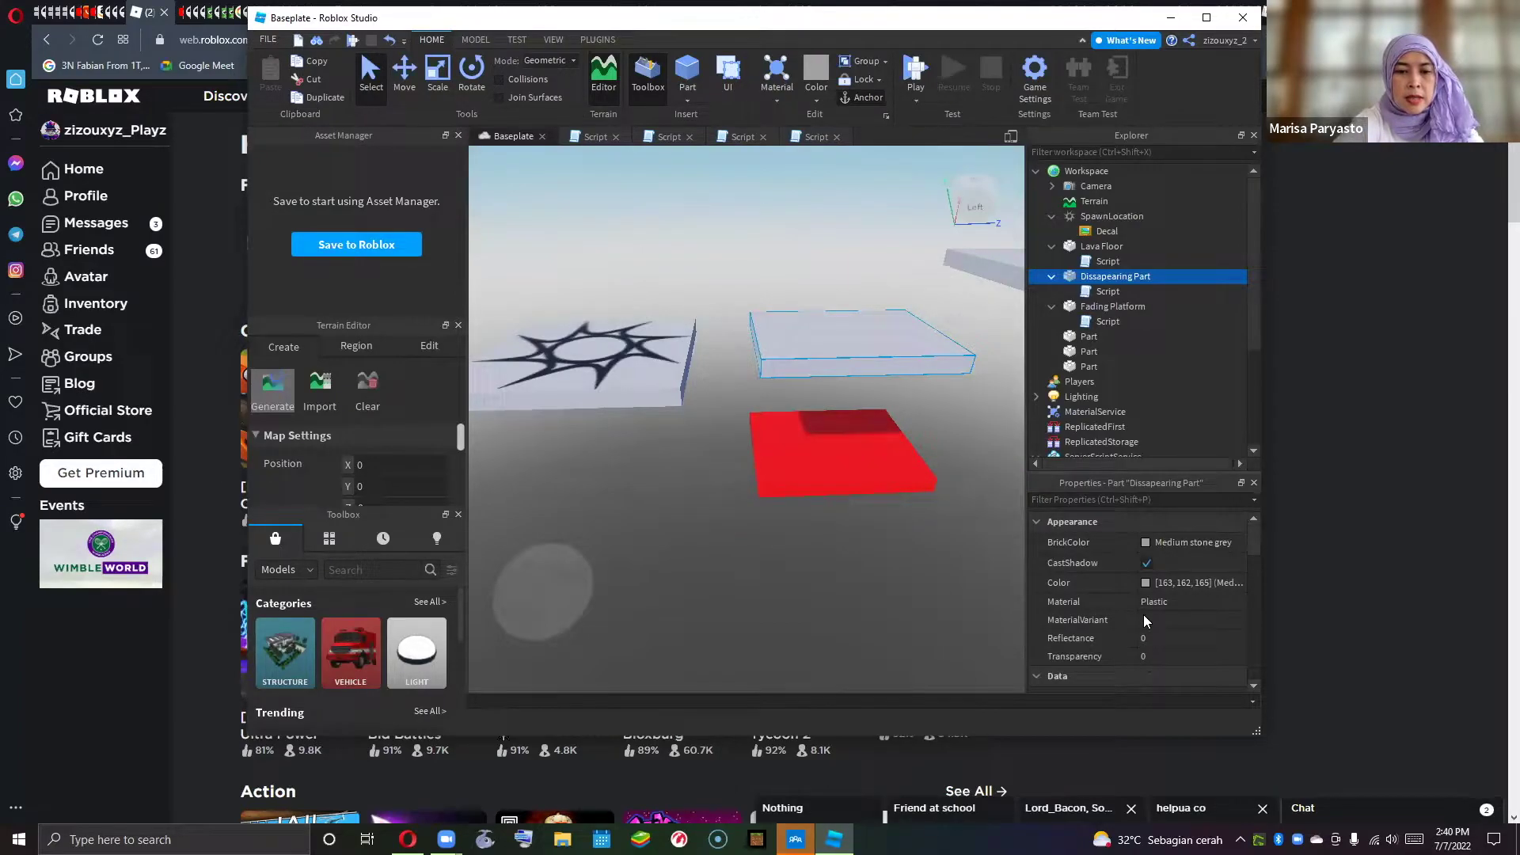
- Examine the Dissapearing Part's properties from Appearance through Data, Transform, Collision, Part and Assembly to Attributes
scroll(1143, 620, "down", 3)
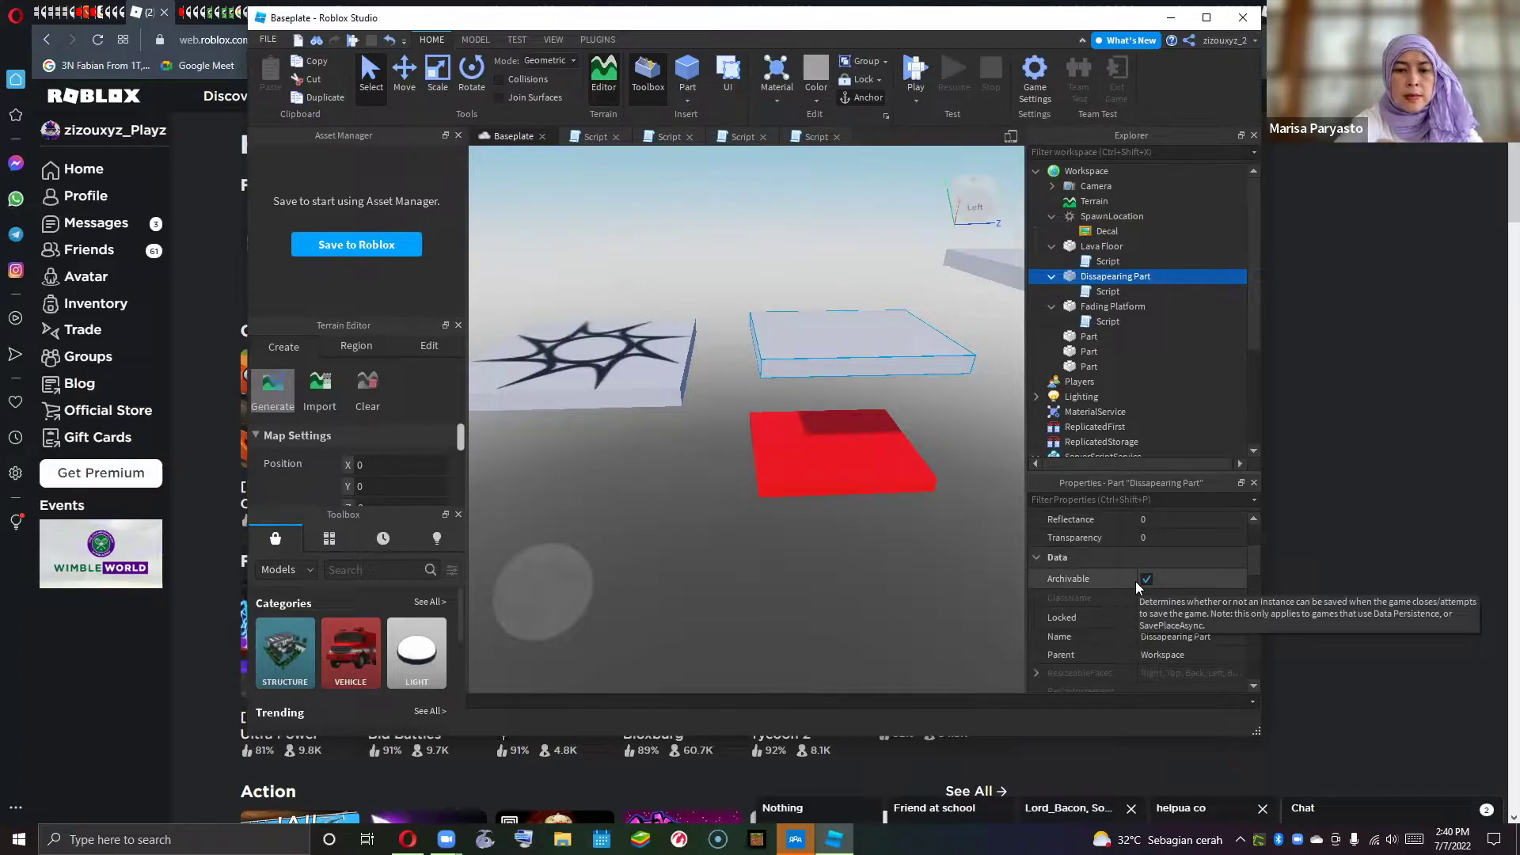
scroll(1135, 581, "down", 1)
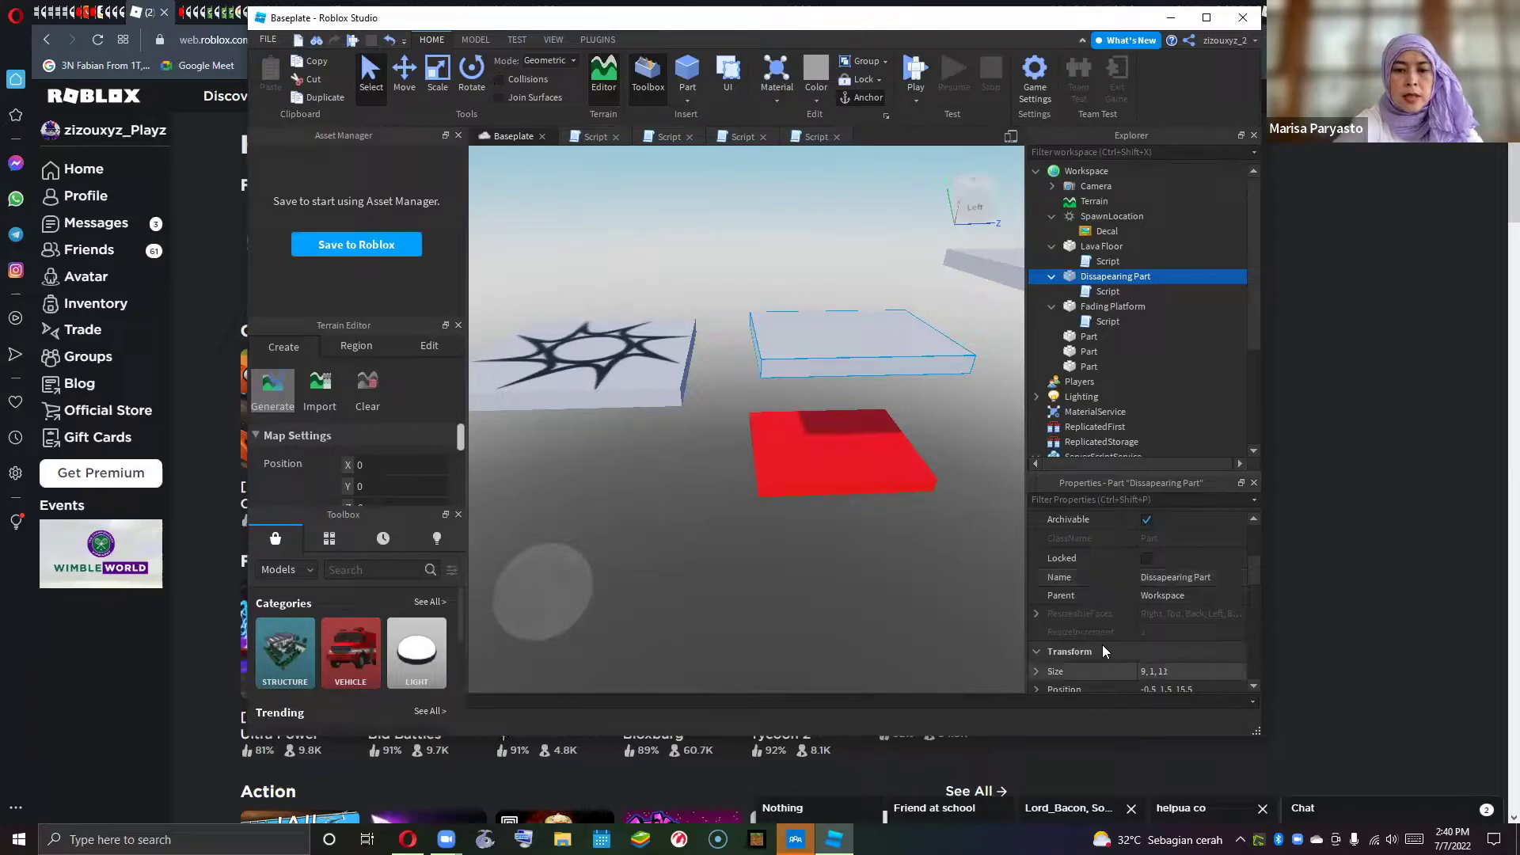
scroll(1102, 645, "down", 2)
scroll(1103, 646, "down", 3)
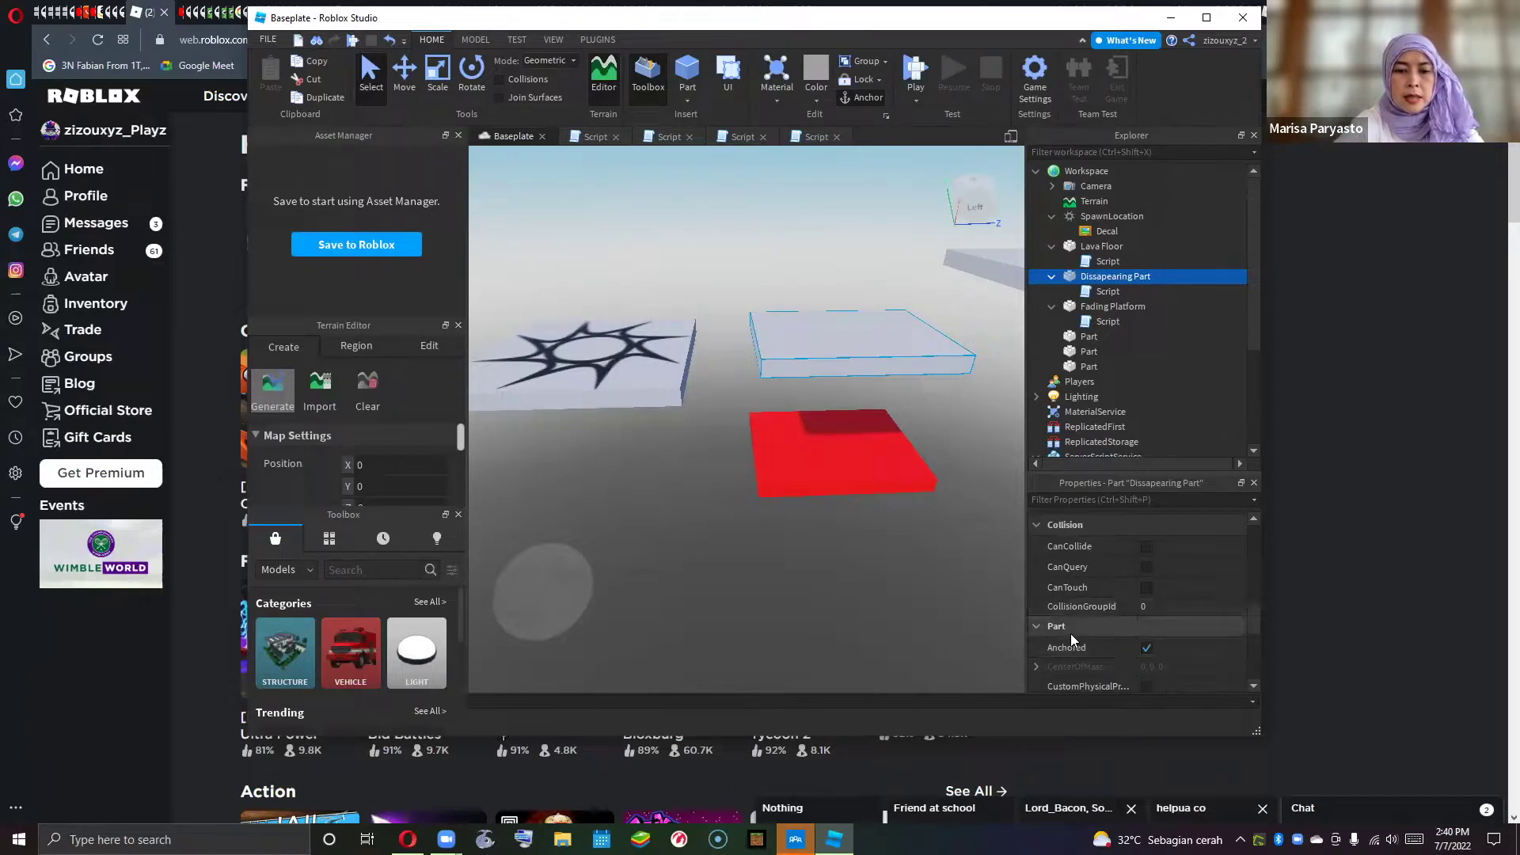
scroll(1071, 637, "down", 1)
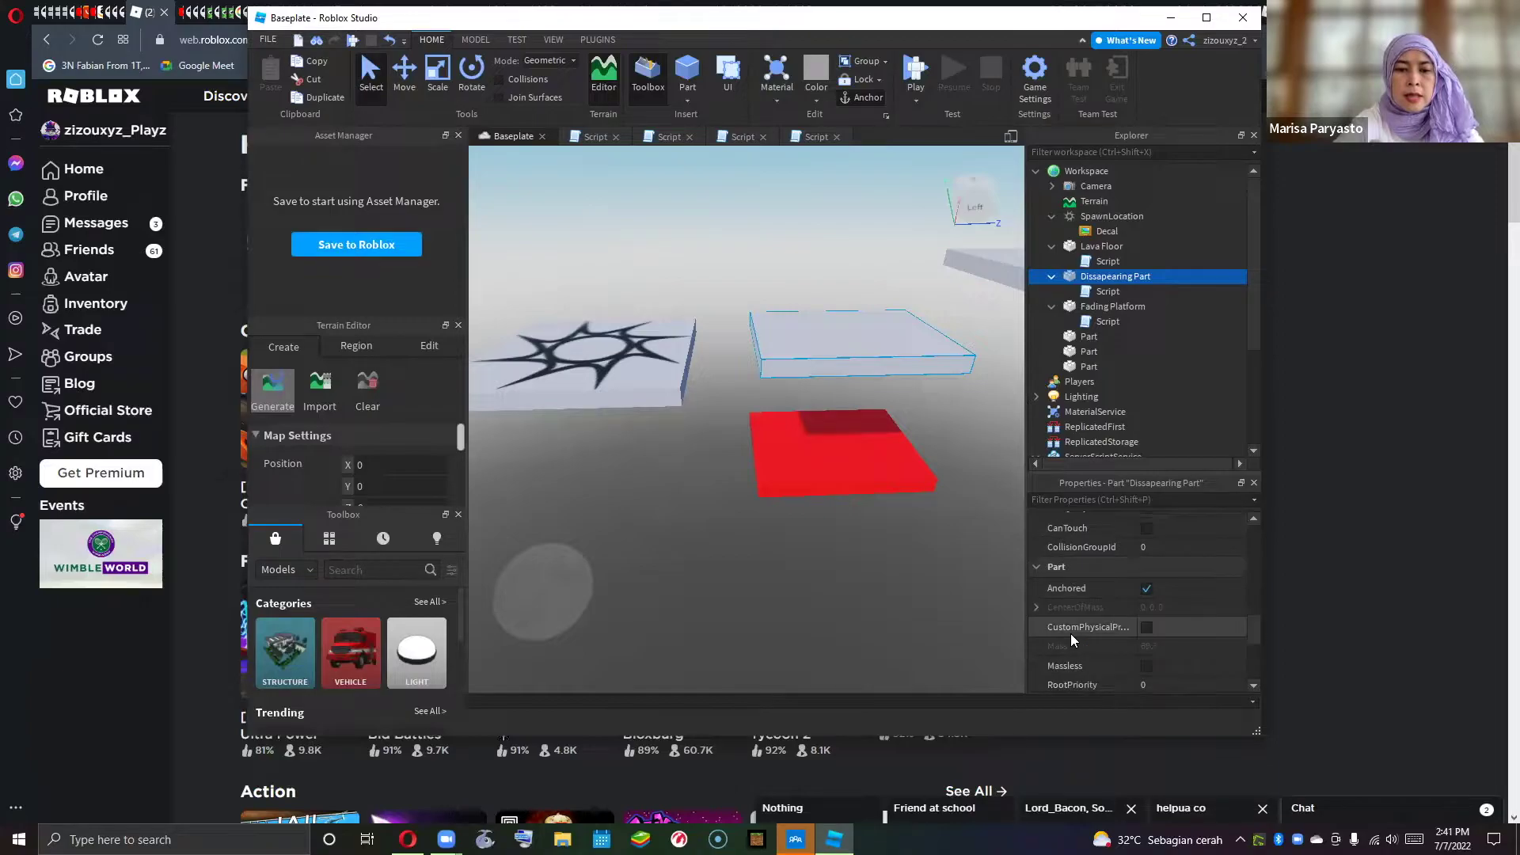
scroll(1070, 640, "down", 1)
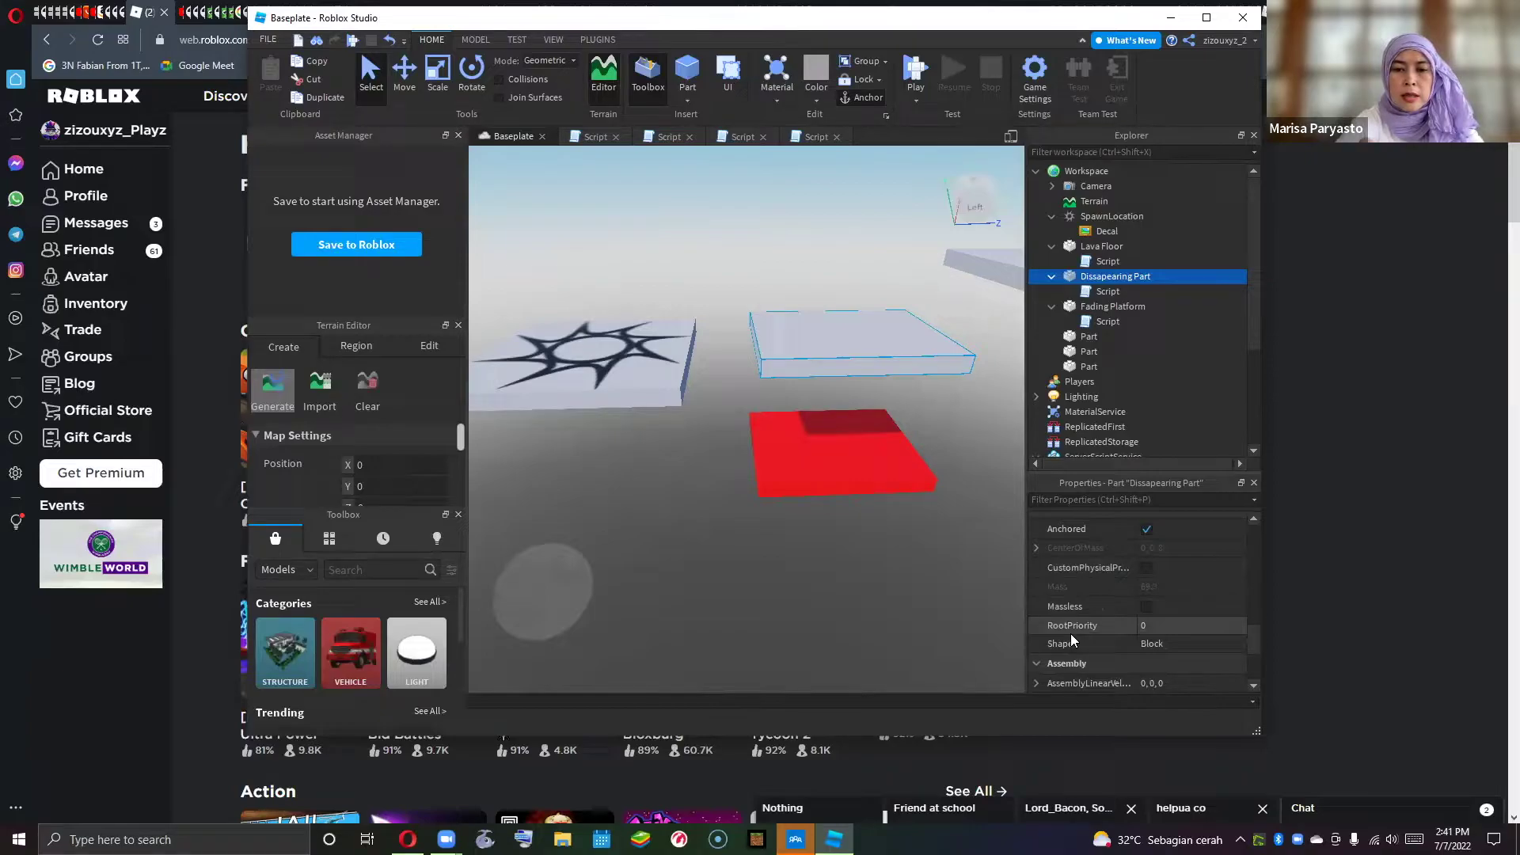
scroll(1071, 639, "down", 1)
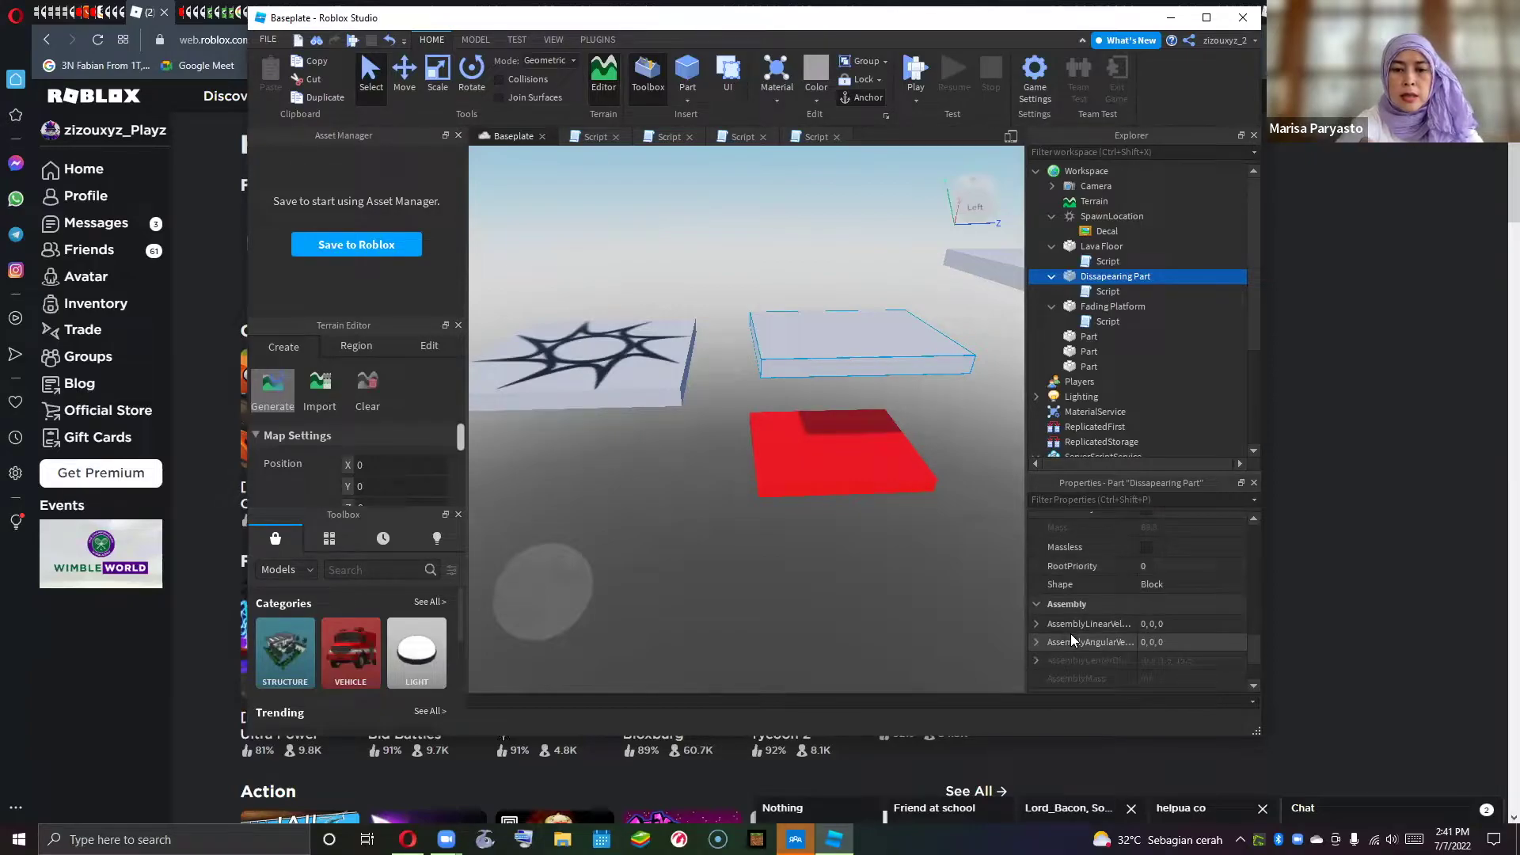
scroll(1070, 637, "down", 2)
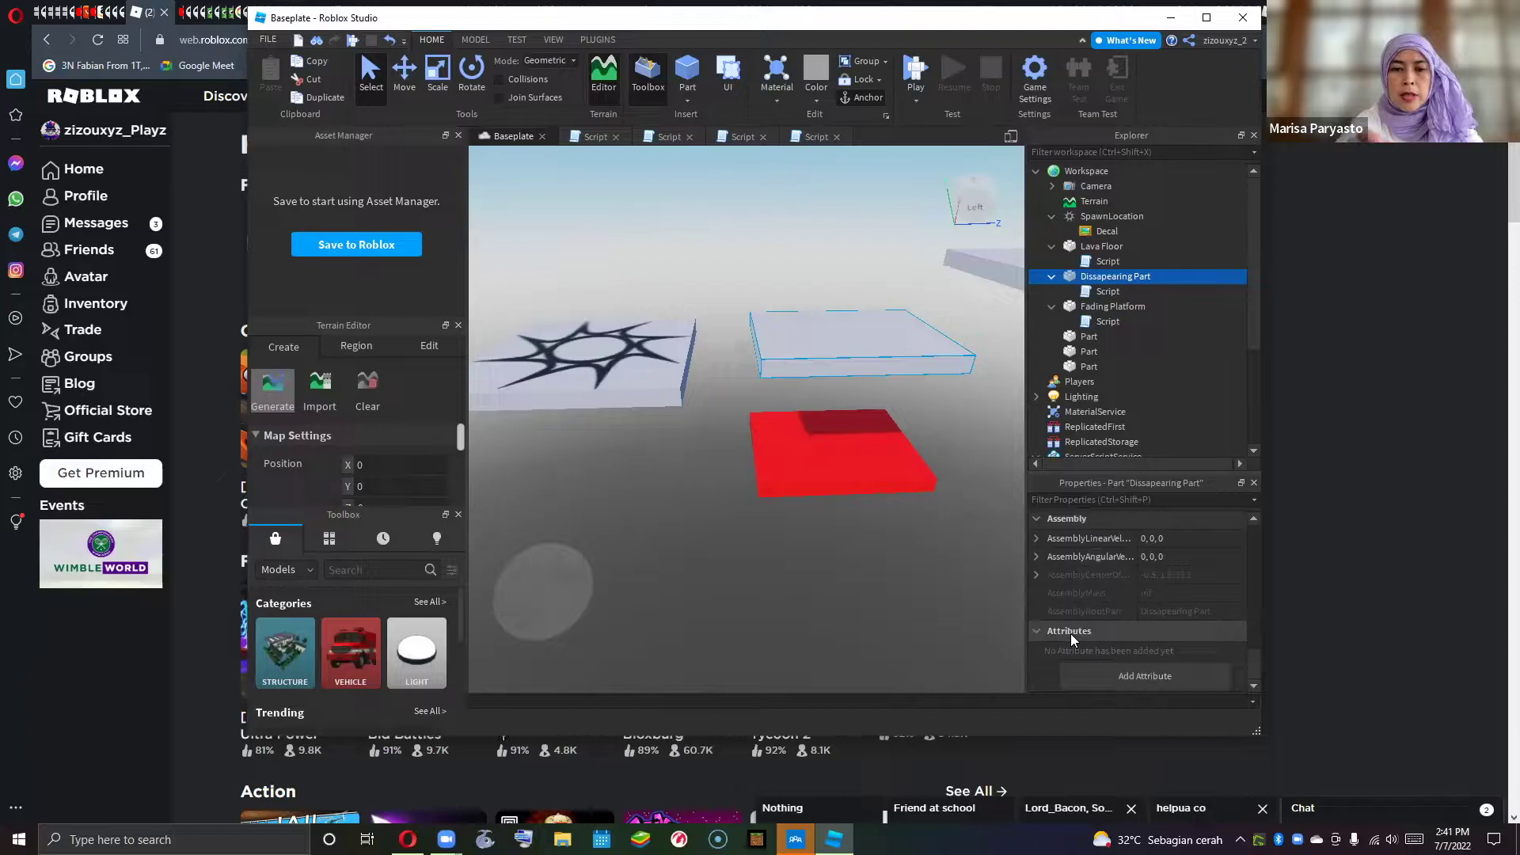
scroll(1070, 634, "up", 3)
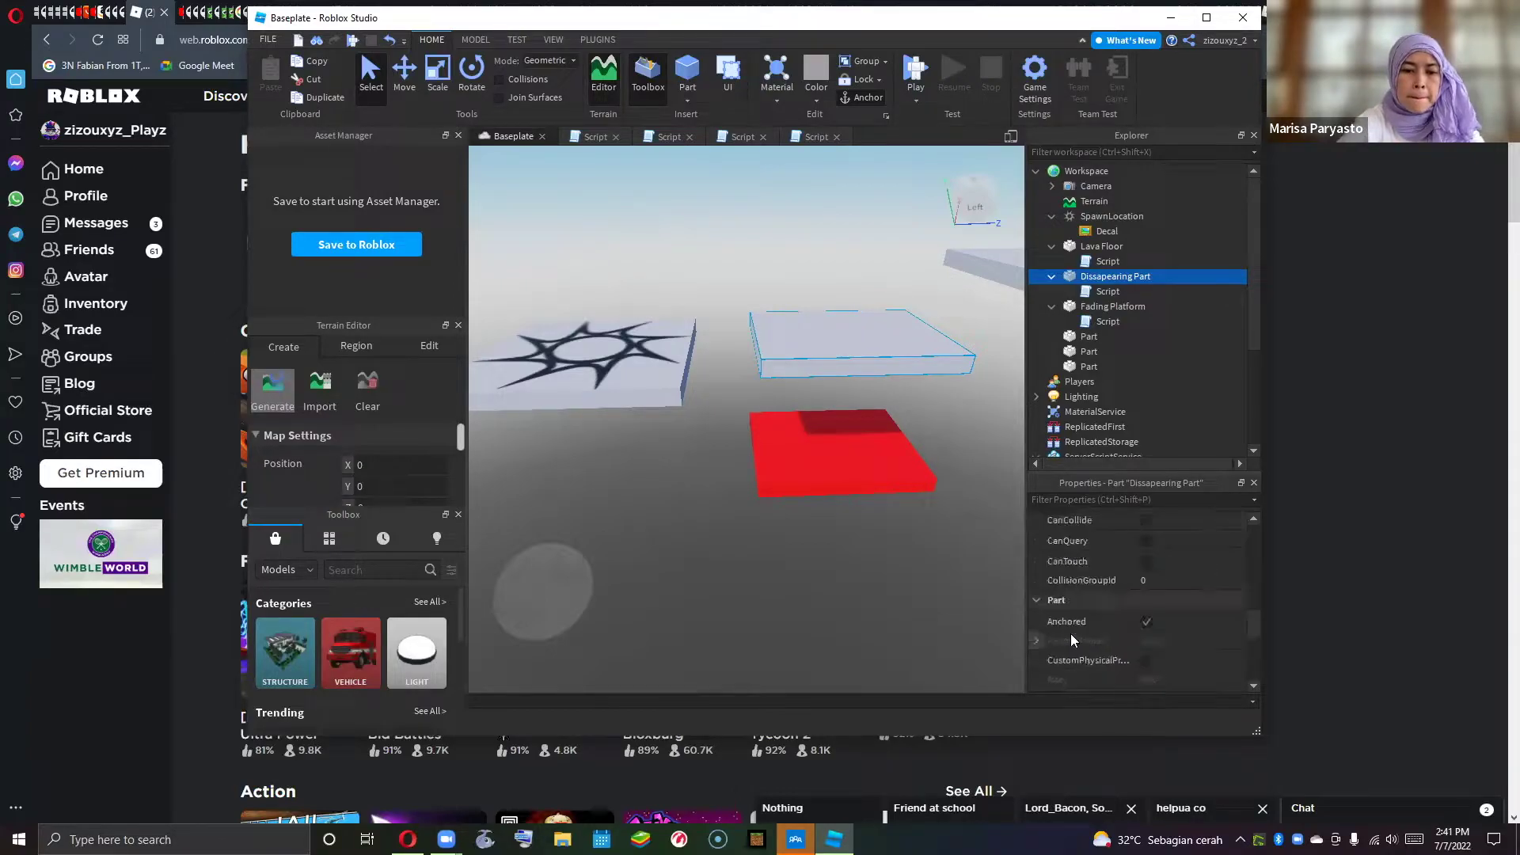
scroll(1070, 639, "up", 5)
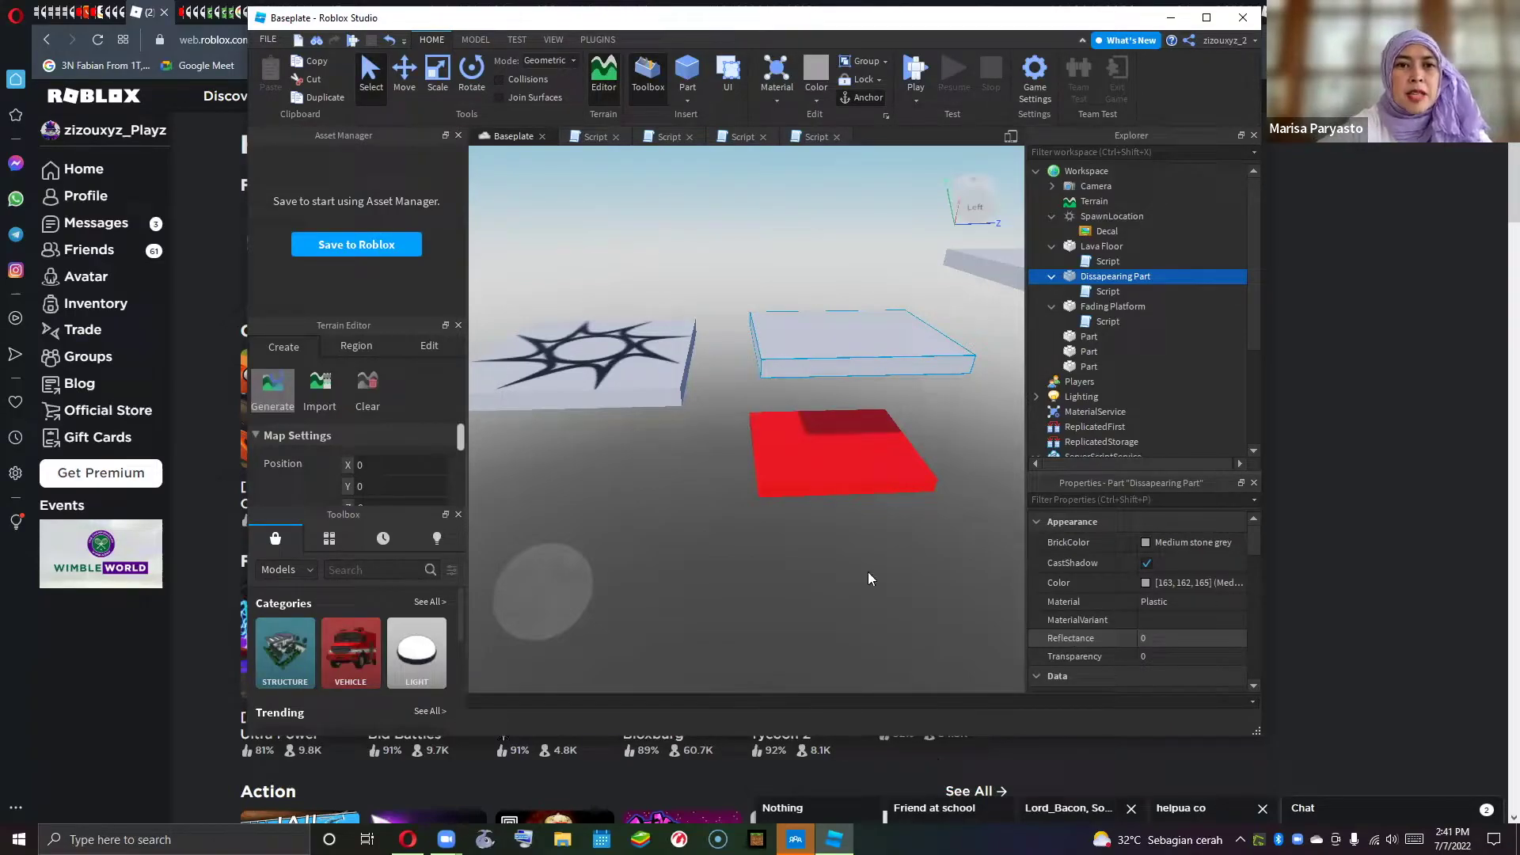
right_click_drag(866, 570, 865, 569)
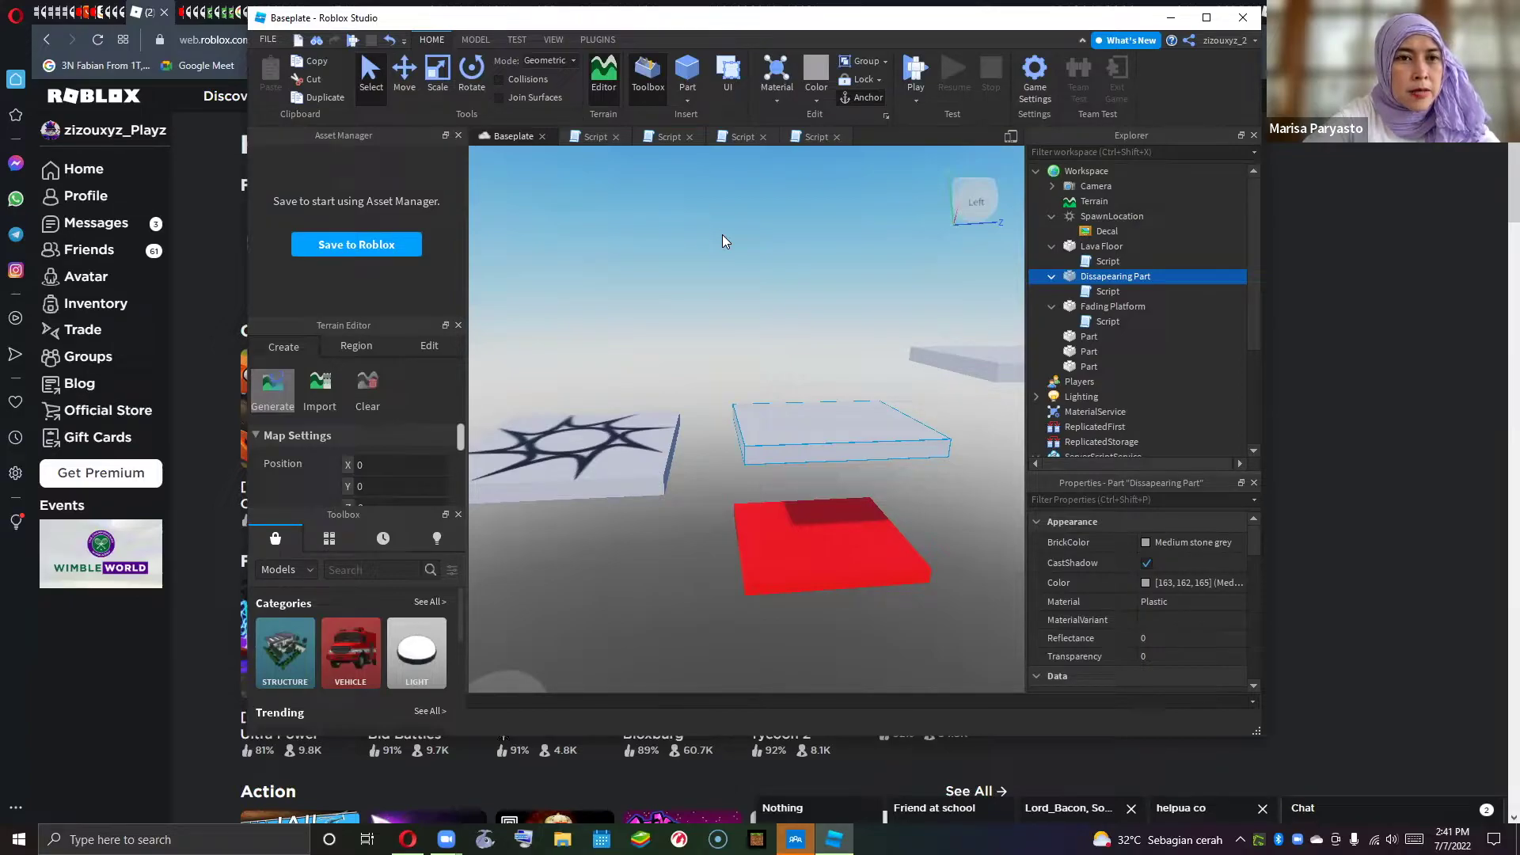
- Start publishing the place to Roblox and clear the default game name
left_click(267, 39)
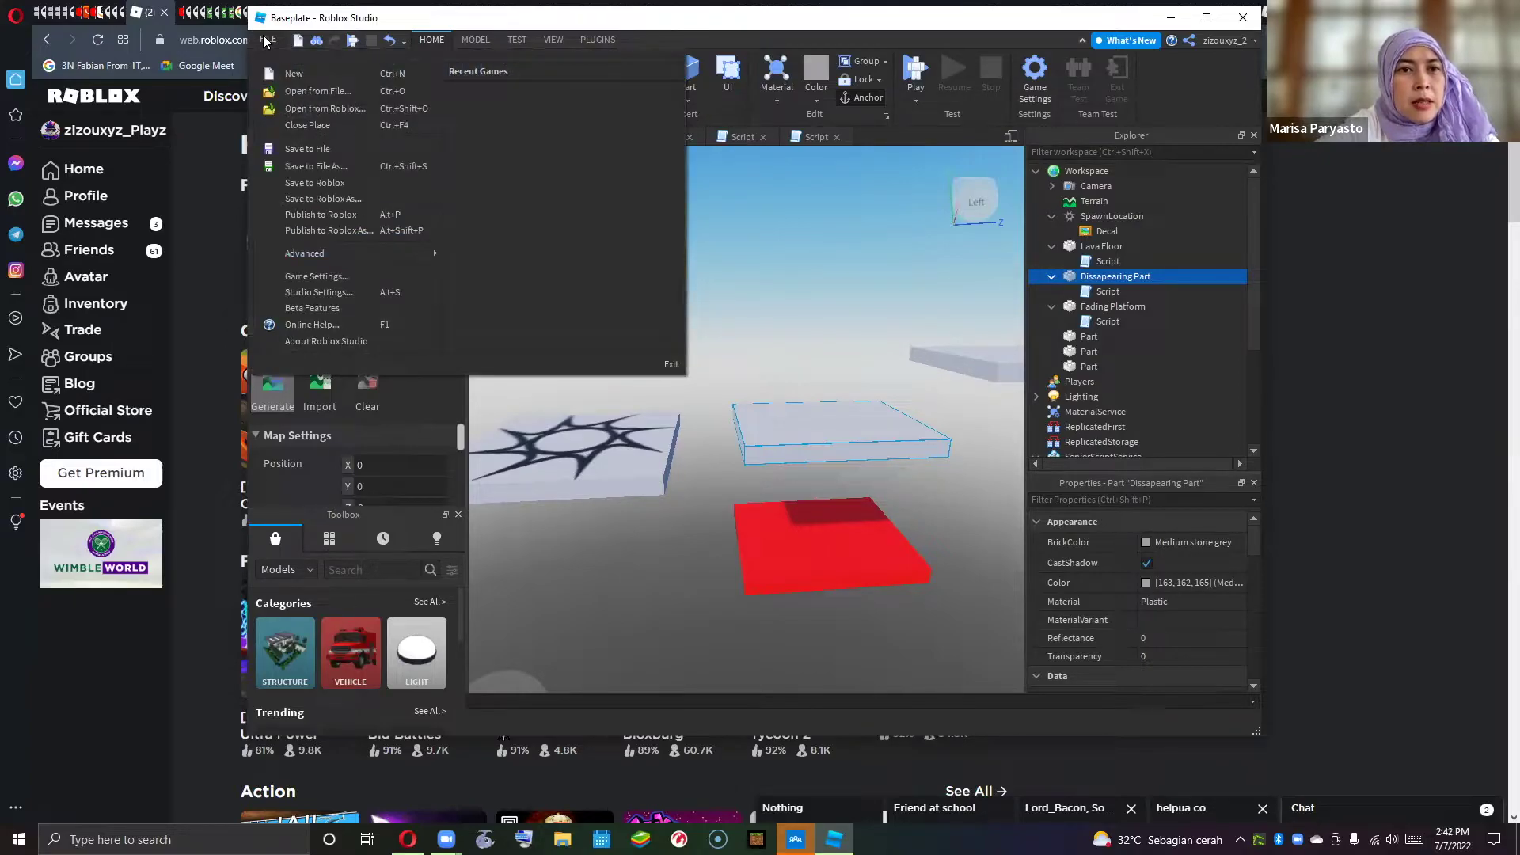
left_click(317, 212)
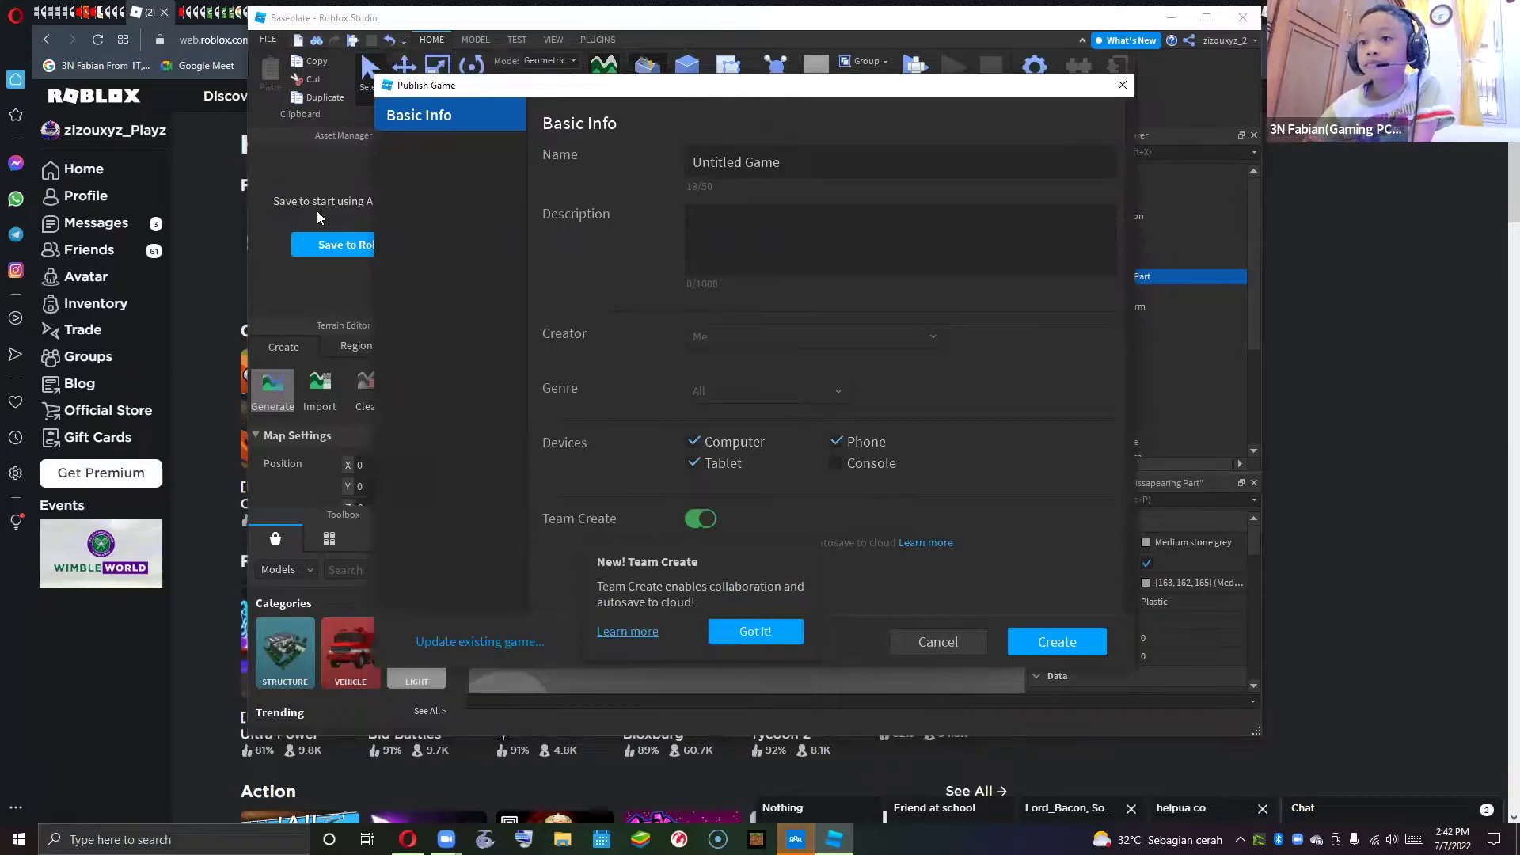
left_click(784, 159)
key("BackSpace")
key("BackSpace")
key("BackSpace")
key("BackSpace")
key("BackSpace")
key("BackSpace")
key("BackSpace")
key("BackSpace")
key("BackSpace")
key("BackSpace")
key("BackSpace")
key("BackSpace")
key("BackSpace")
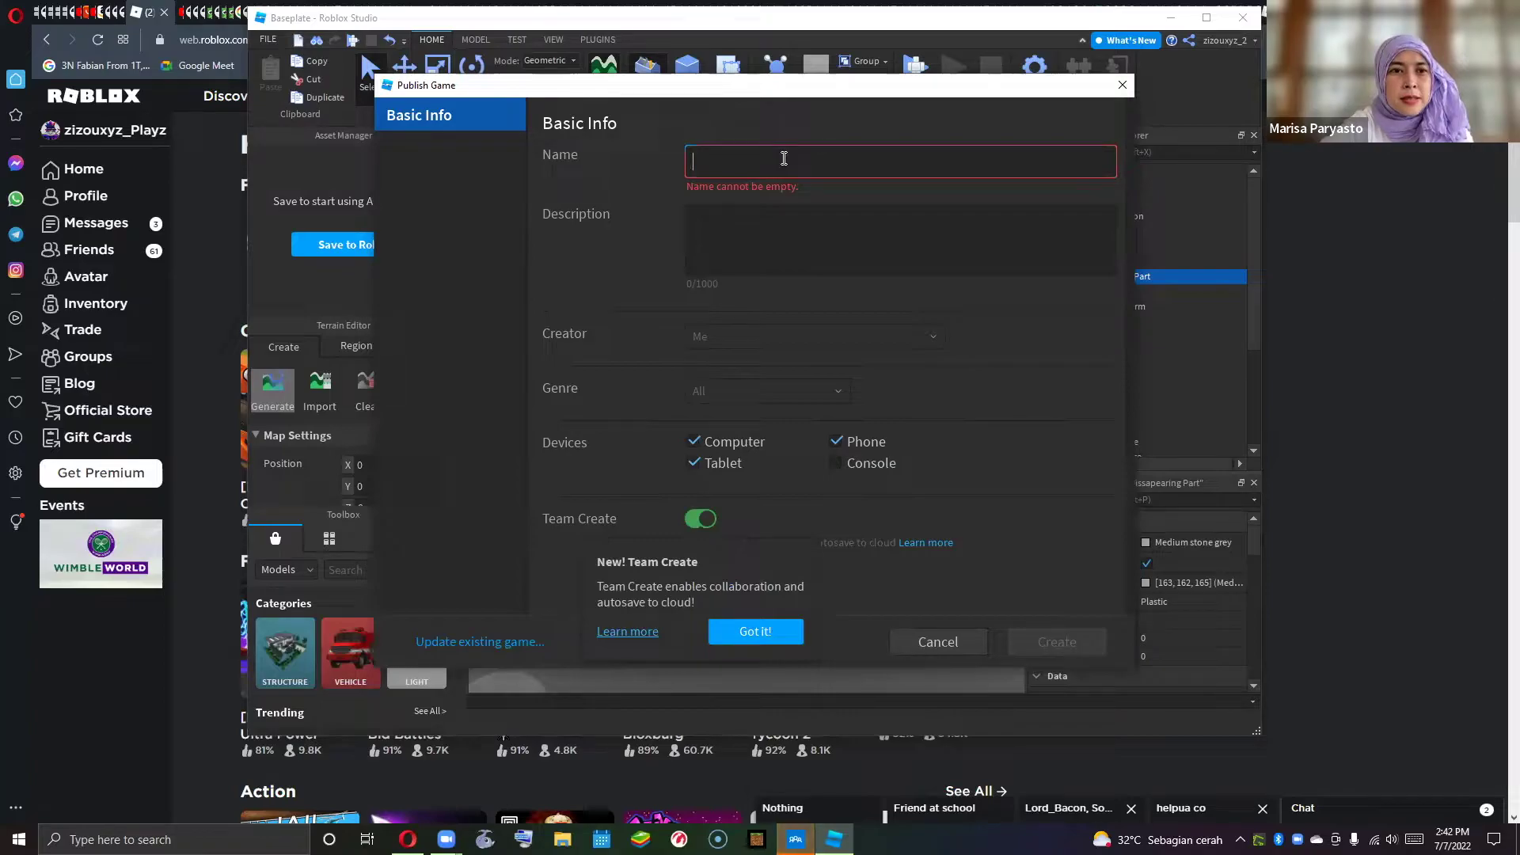
type("Parkour")
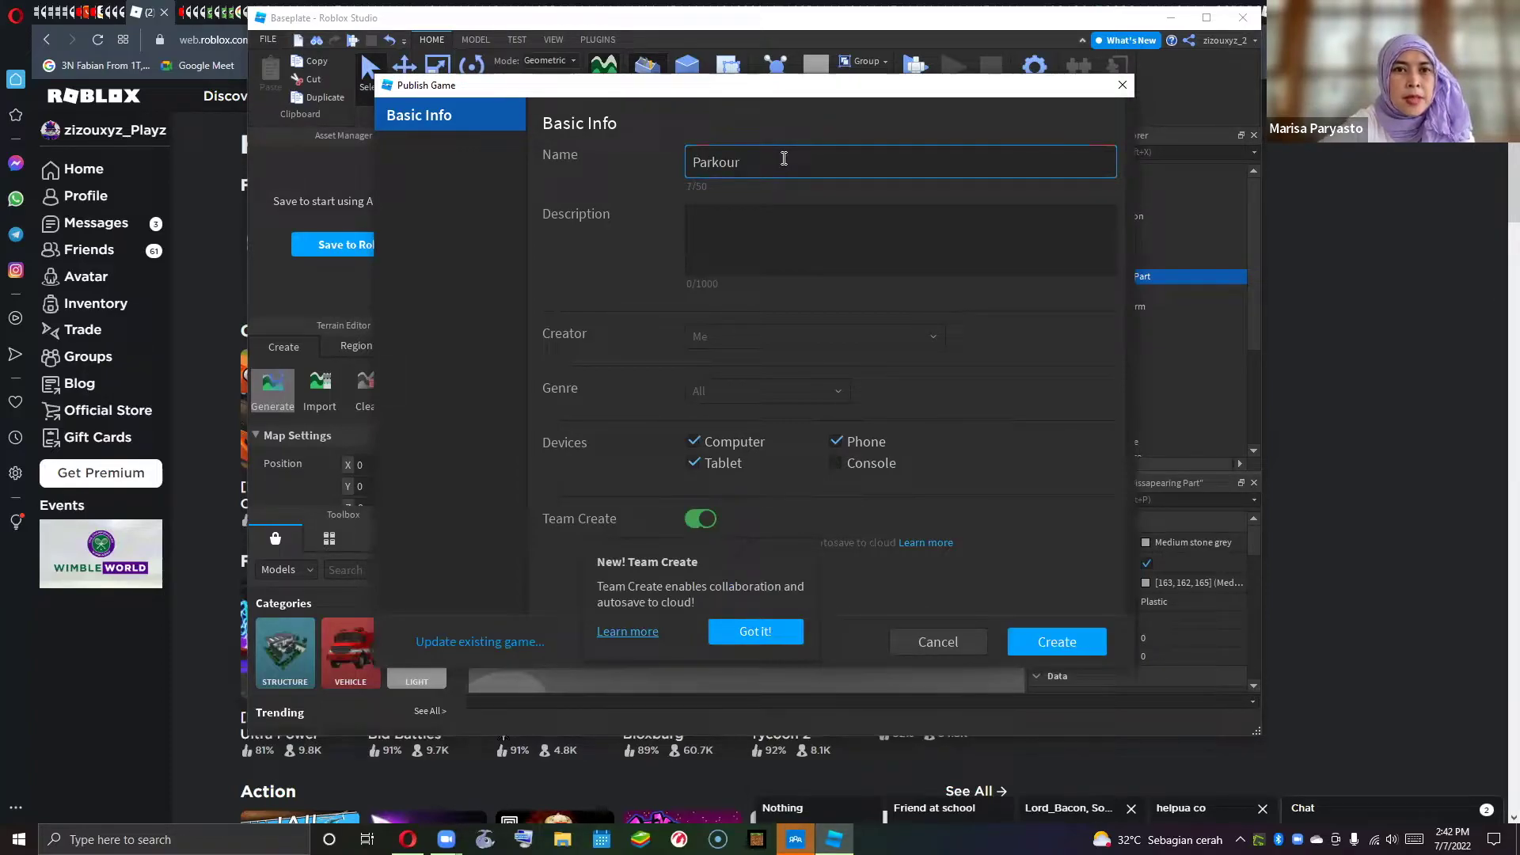
key("BackSpace")
key("BackSpace")
key("BackSpace")
key("BackSpace")
key("BackSpace")
key("BackSpace")
key("BackSpace")
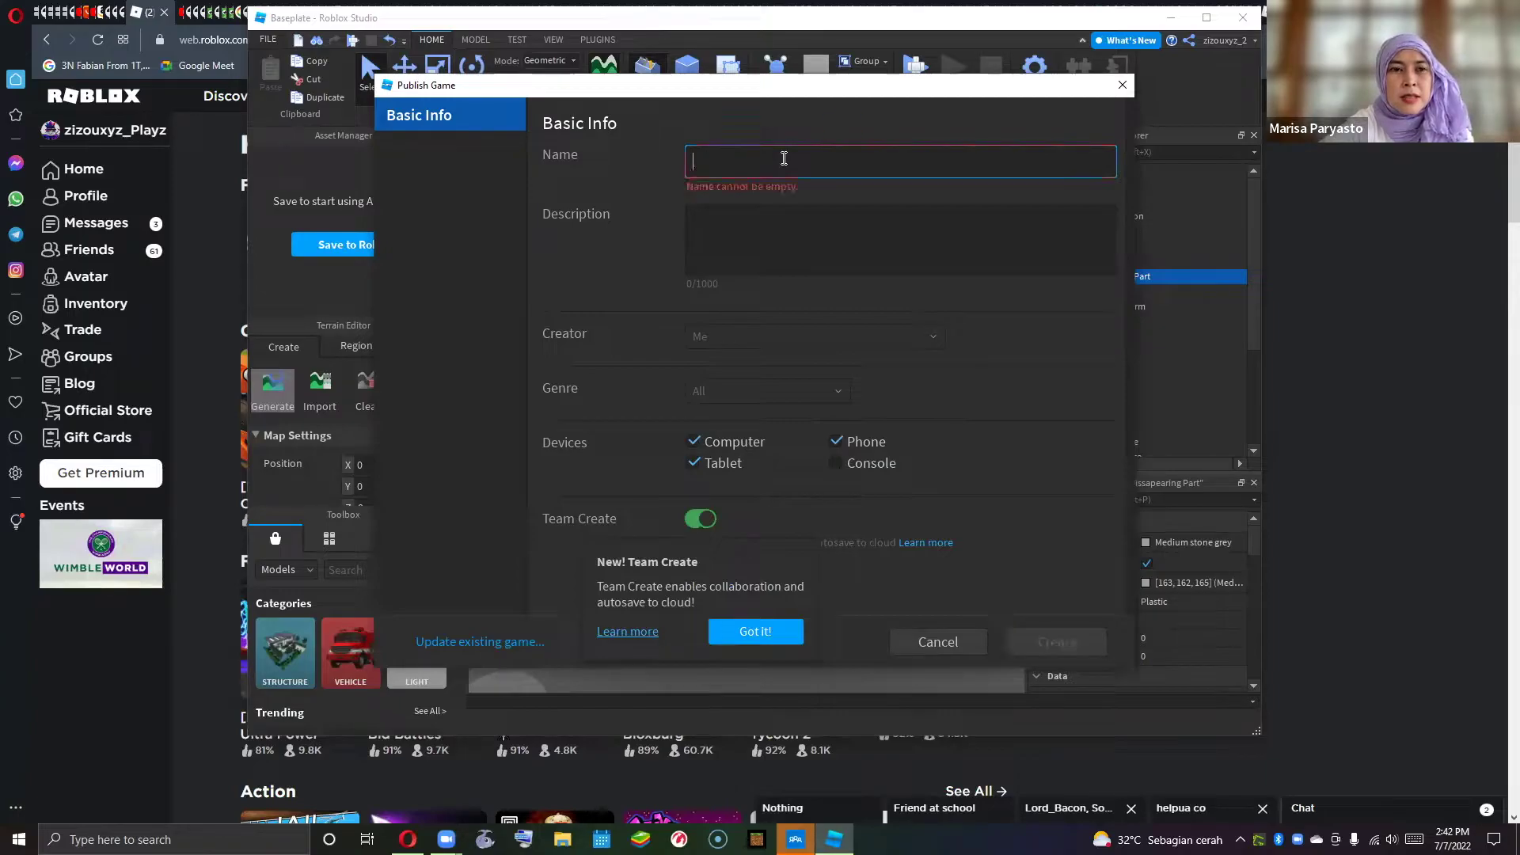
- Name the game "Troll obby (In Progress)"
type("Troll")
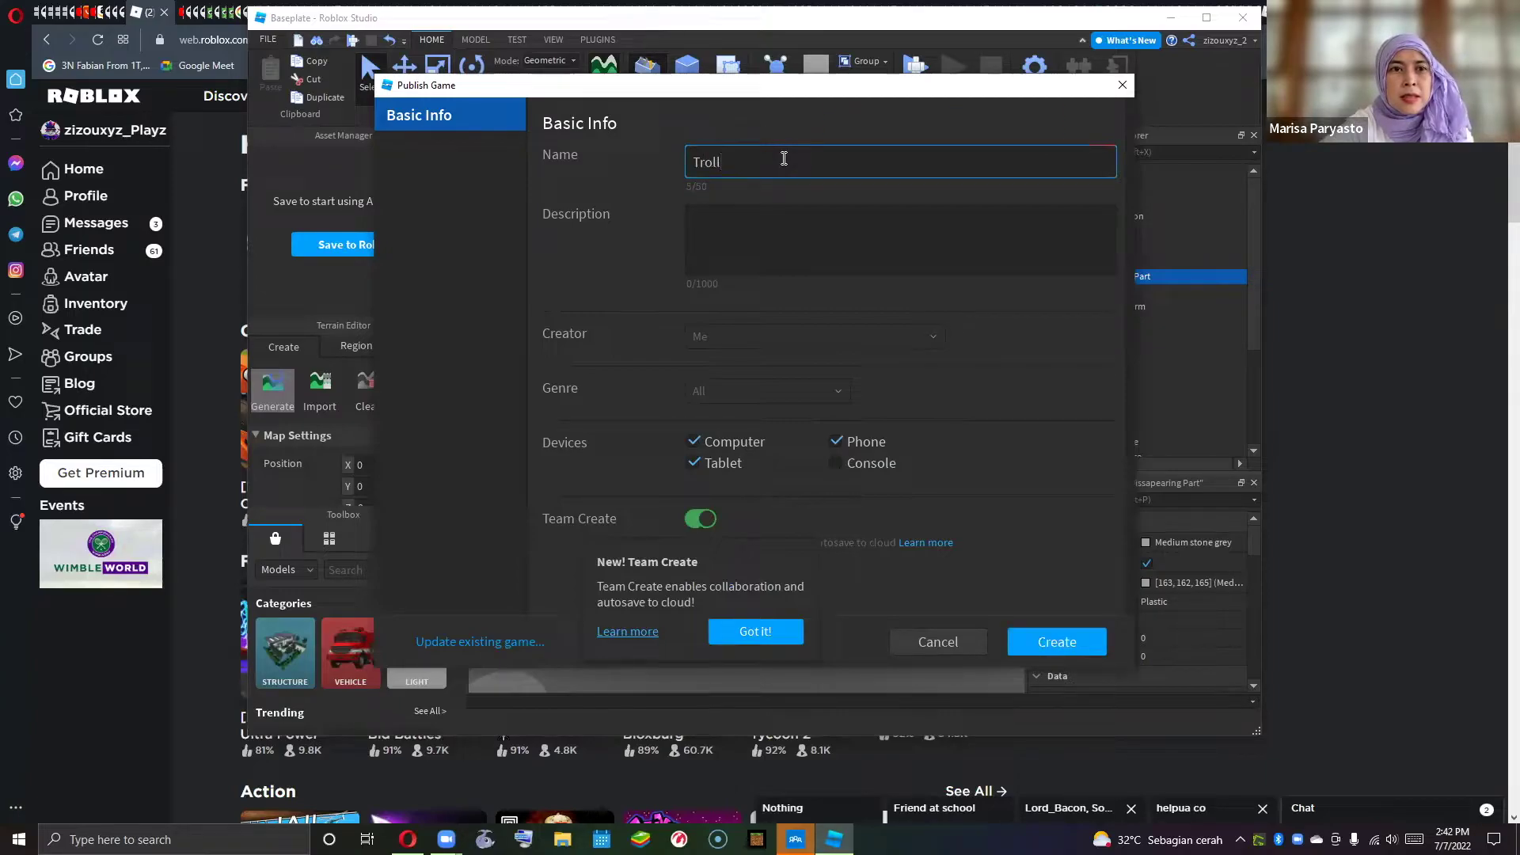
type(" obby (N")
key("BackSpace")
type("otDone")
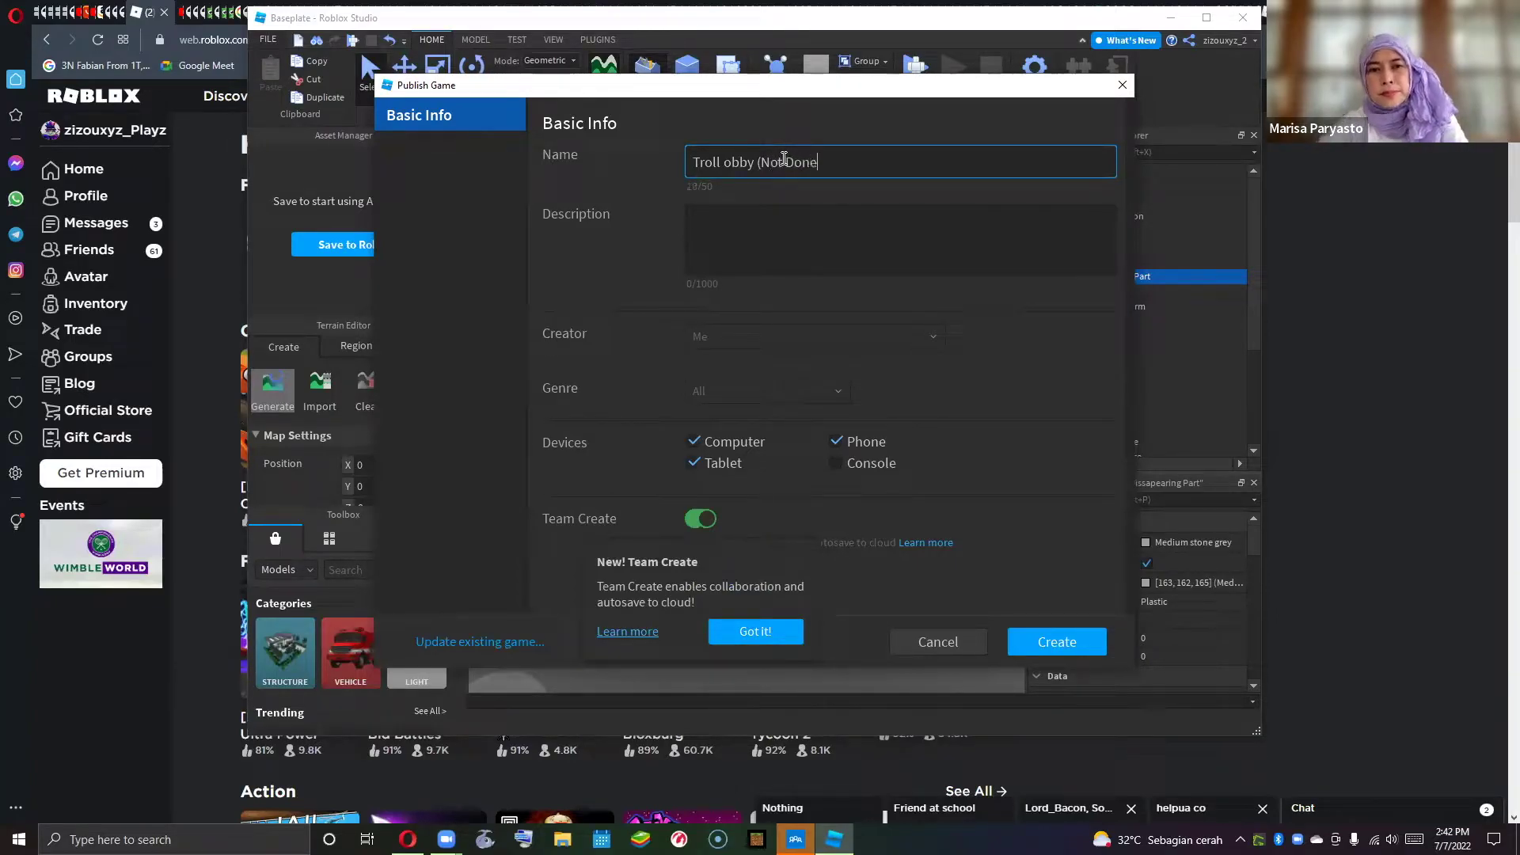
key("BackSpace")
key("BackSpace")
key("BackSpace")
key("BackSpace")
key("BackSpace")
key("BackSpace")
key("BackSpace")
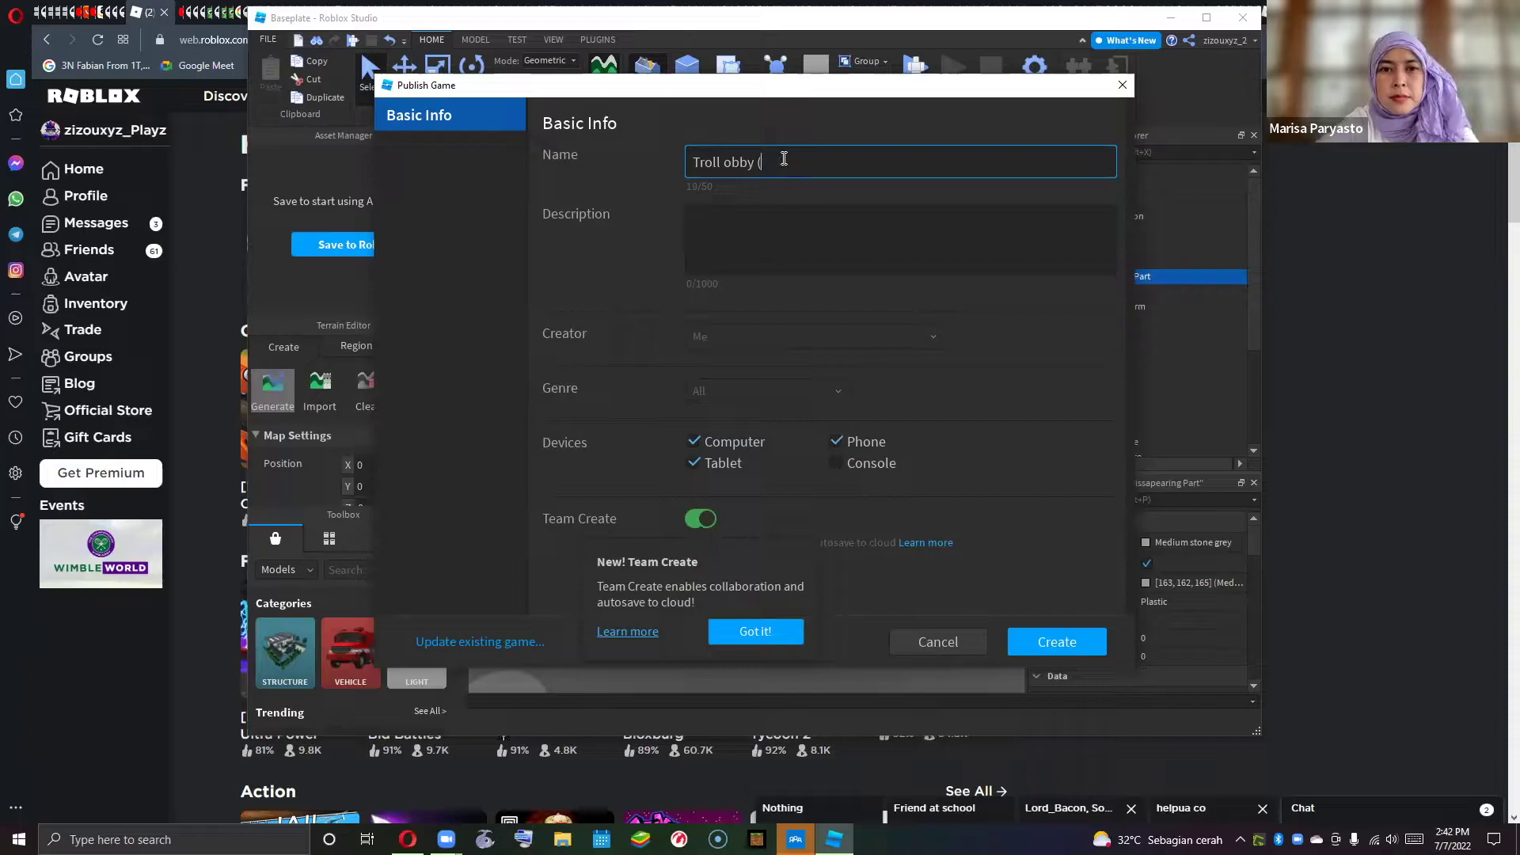
type("(In P")
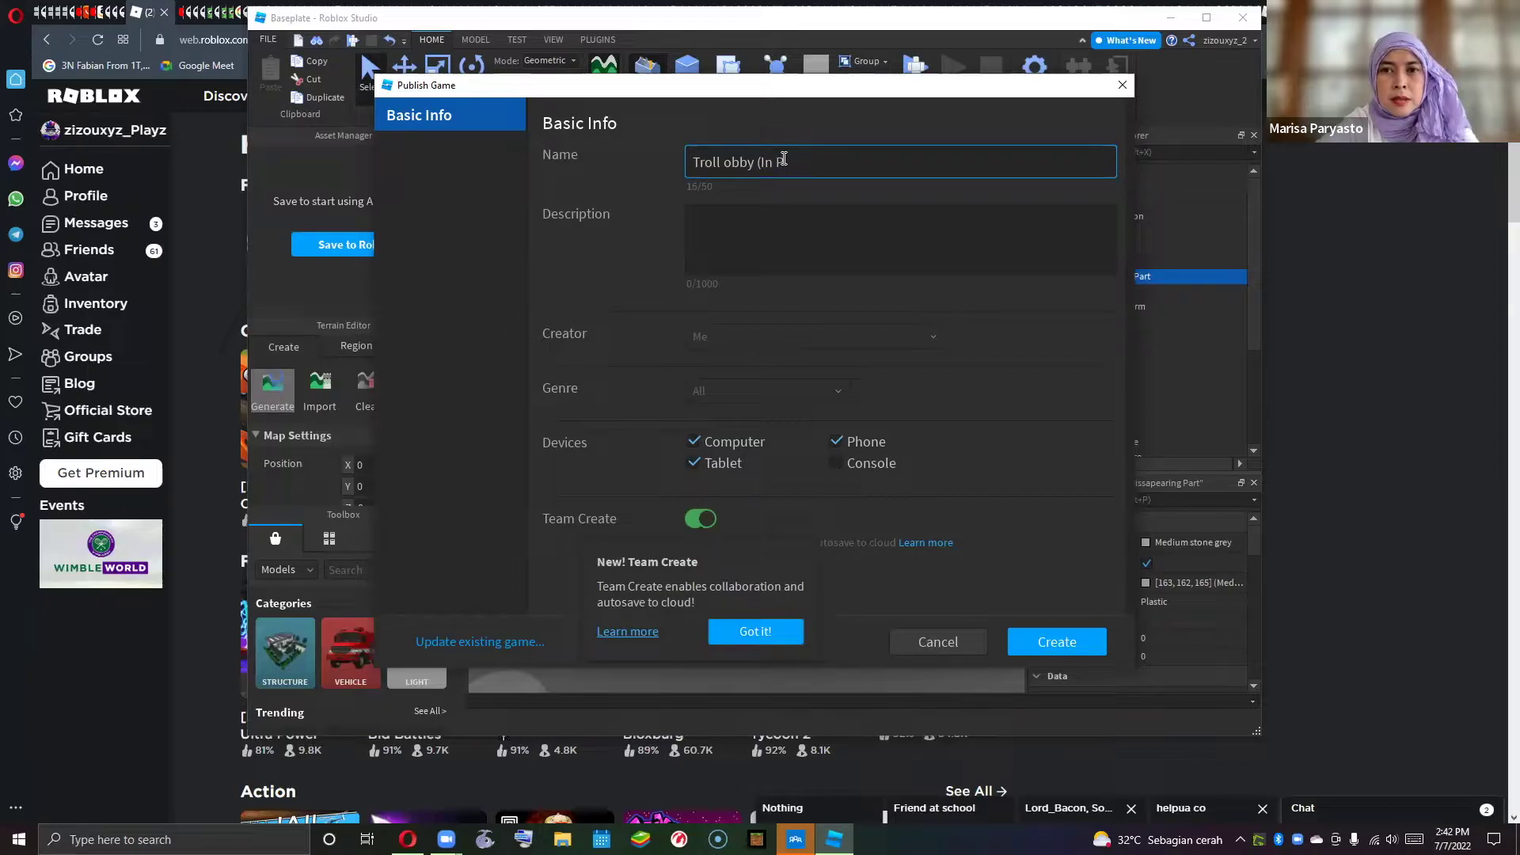
type("rogress")
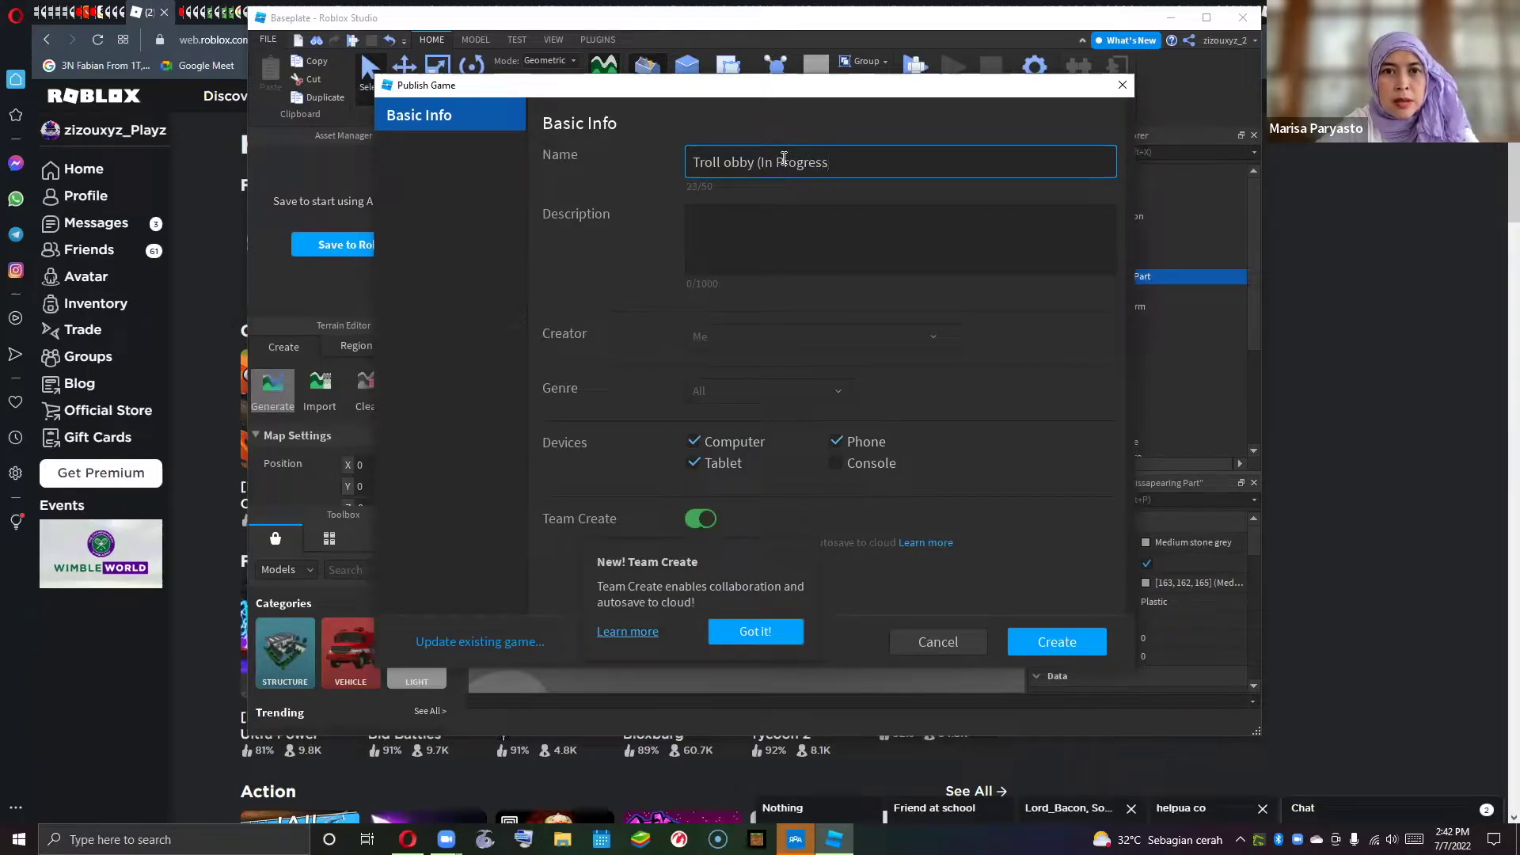
type(")")
- Enter a game description consisting of "By" followed by the creator's username
left_click(760, 232)
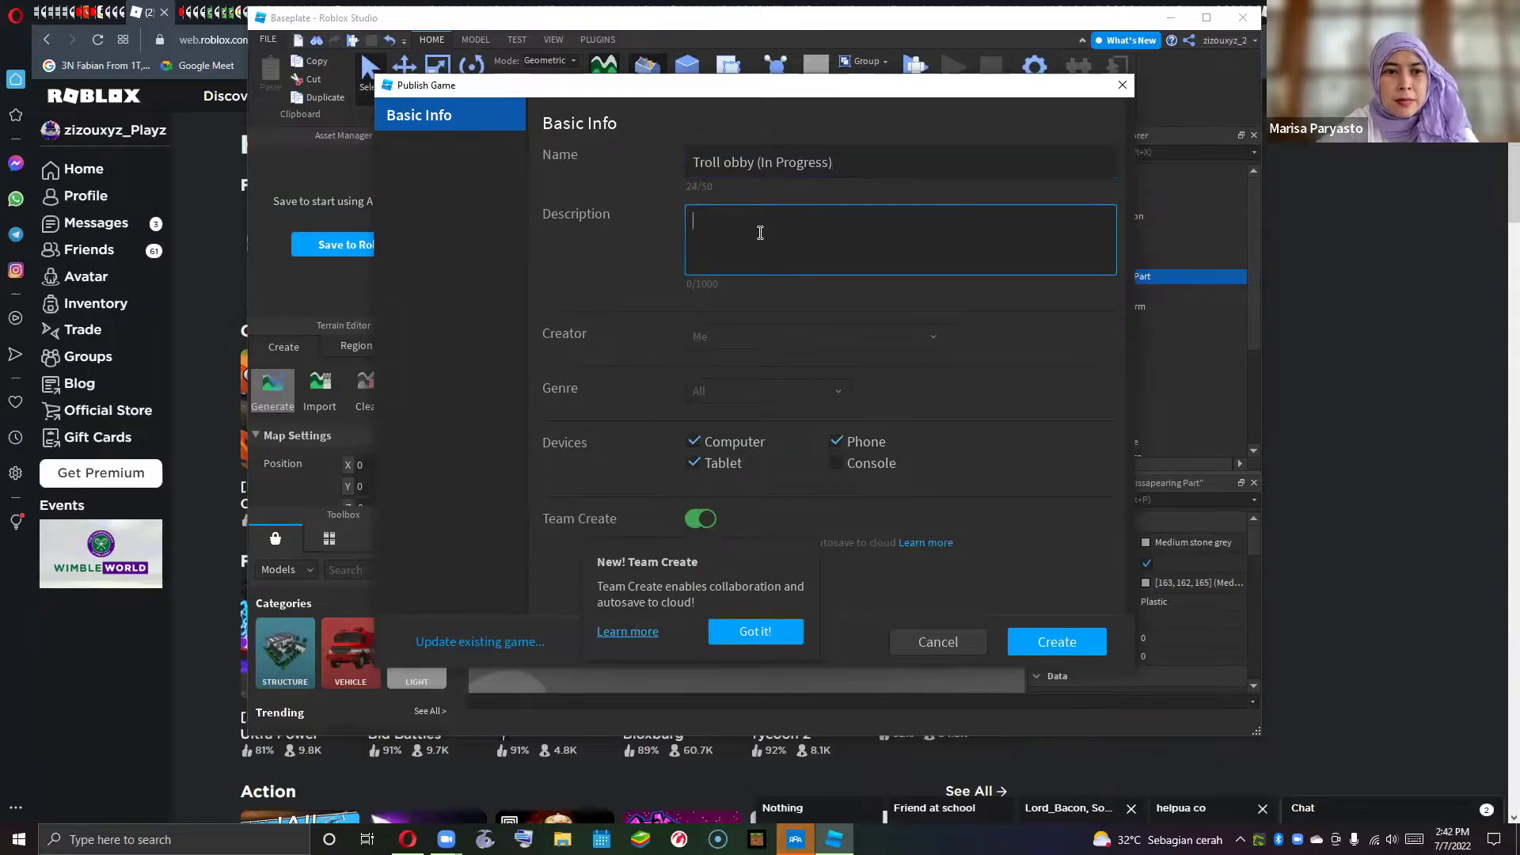
type("B")
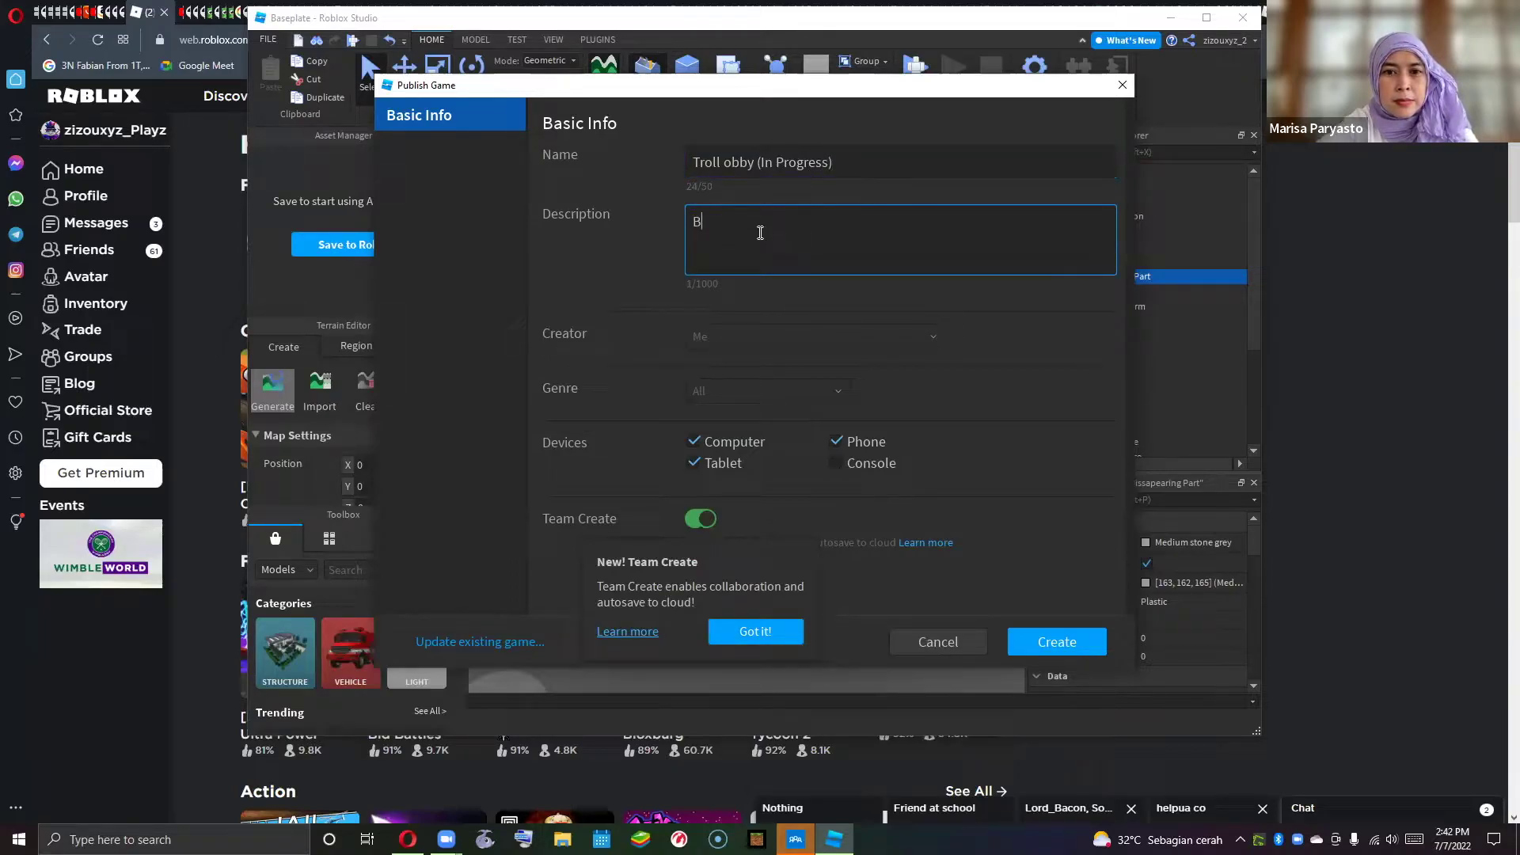
type("y Zizouxyz_Playz")
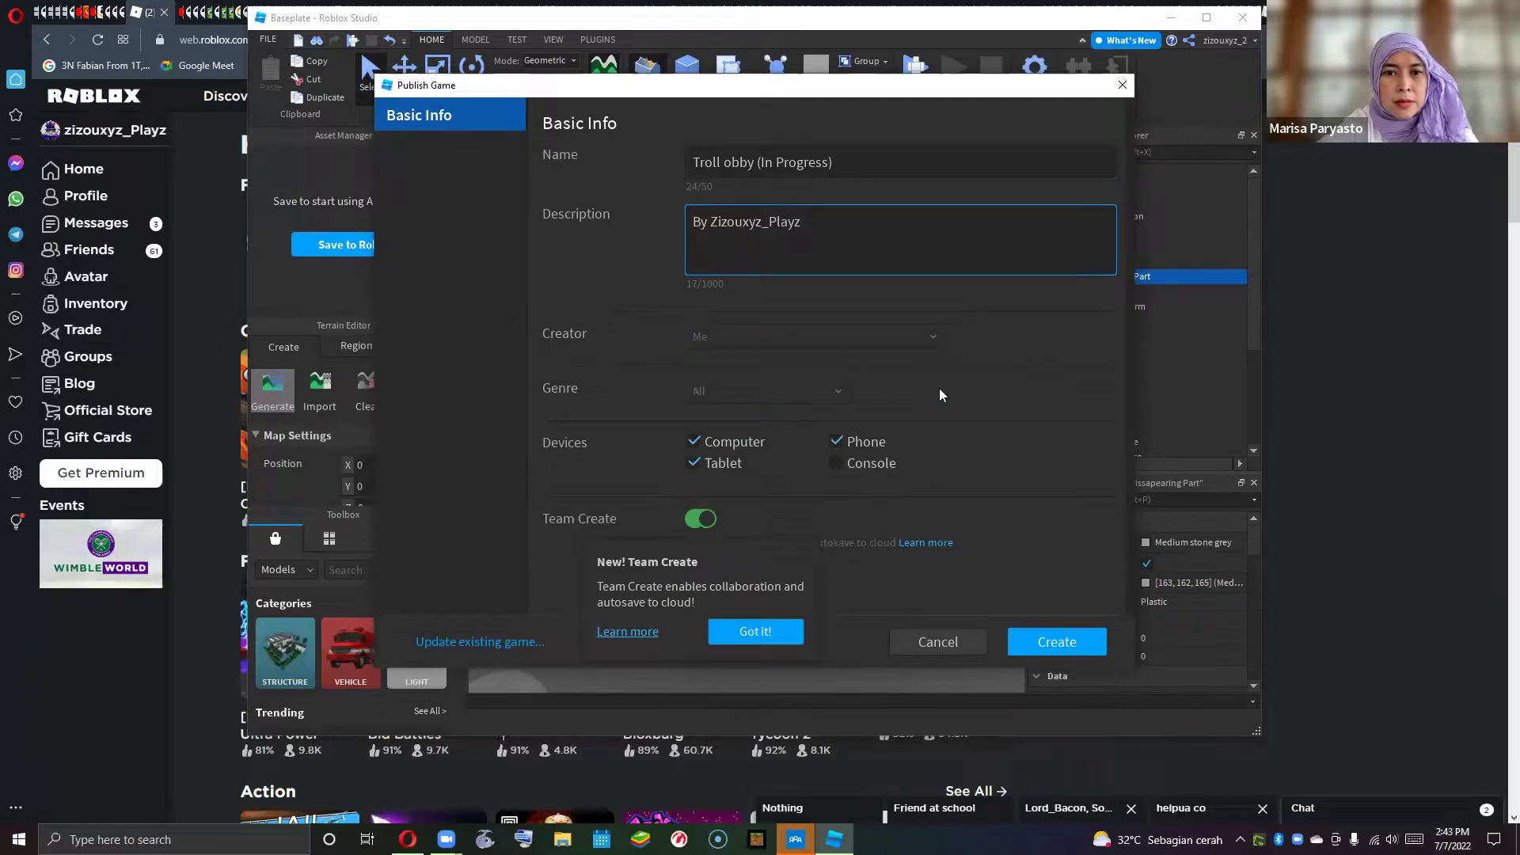
left_click(939, 409)
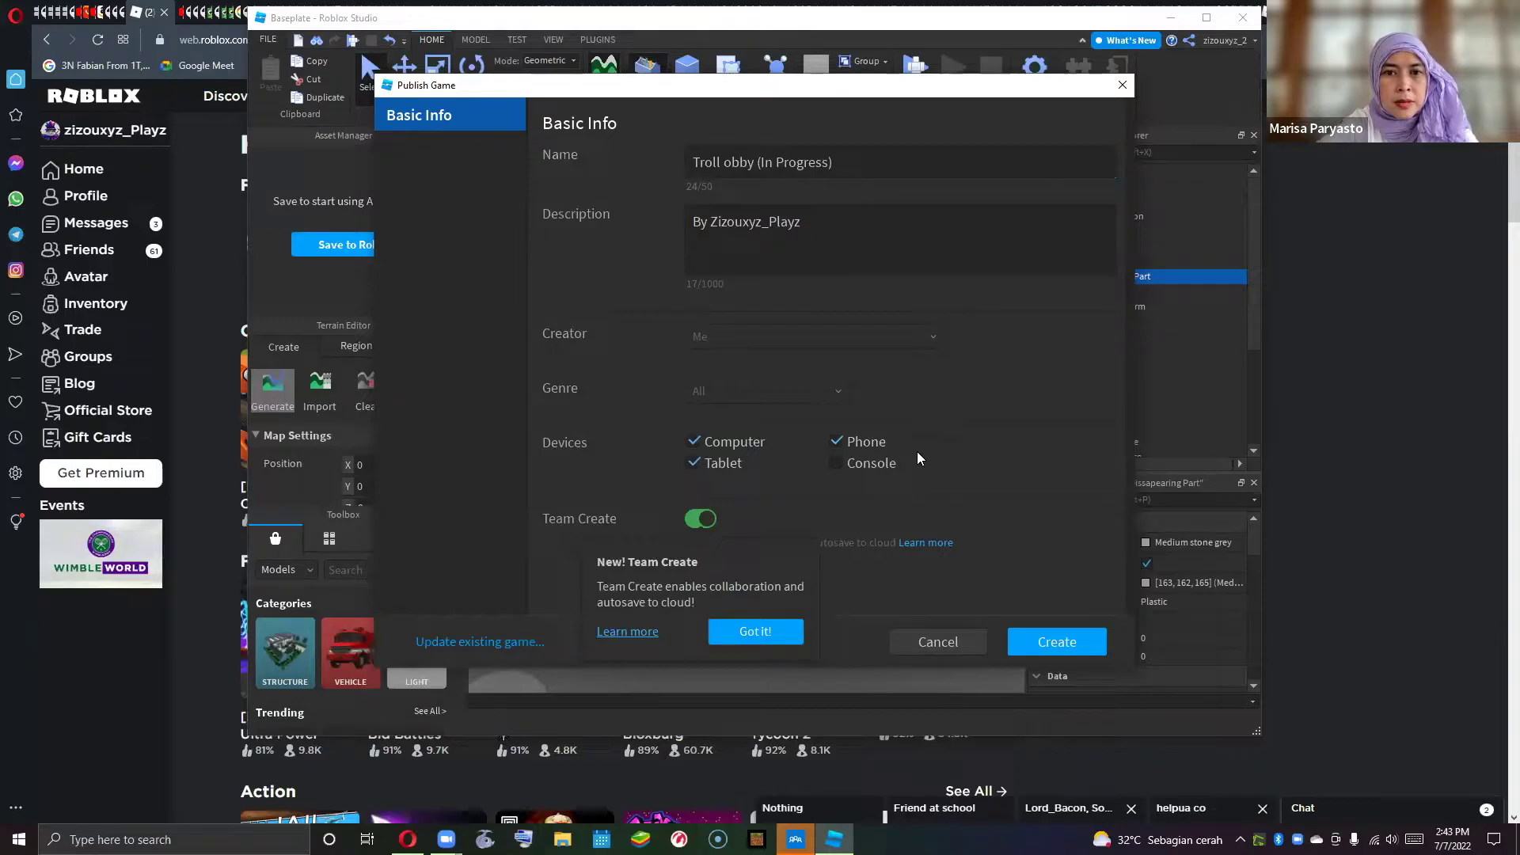
- Try to enable Console as a supported device and close the content agreement without accepting it
left_click(837, 462)
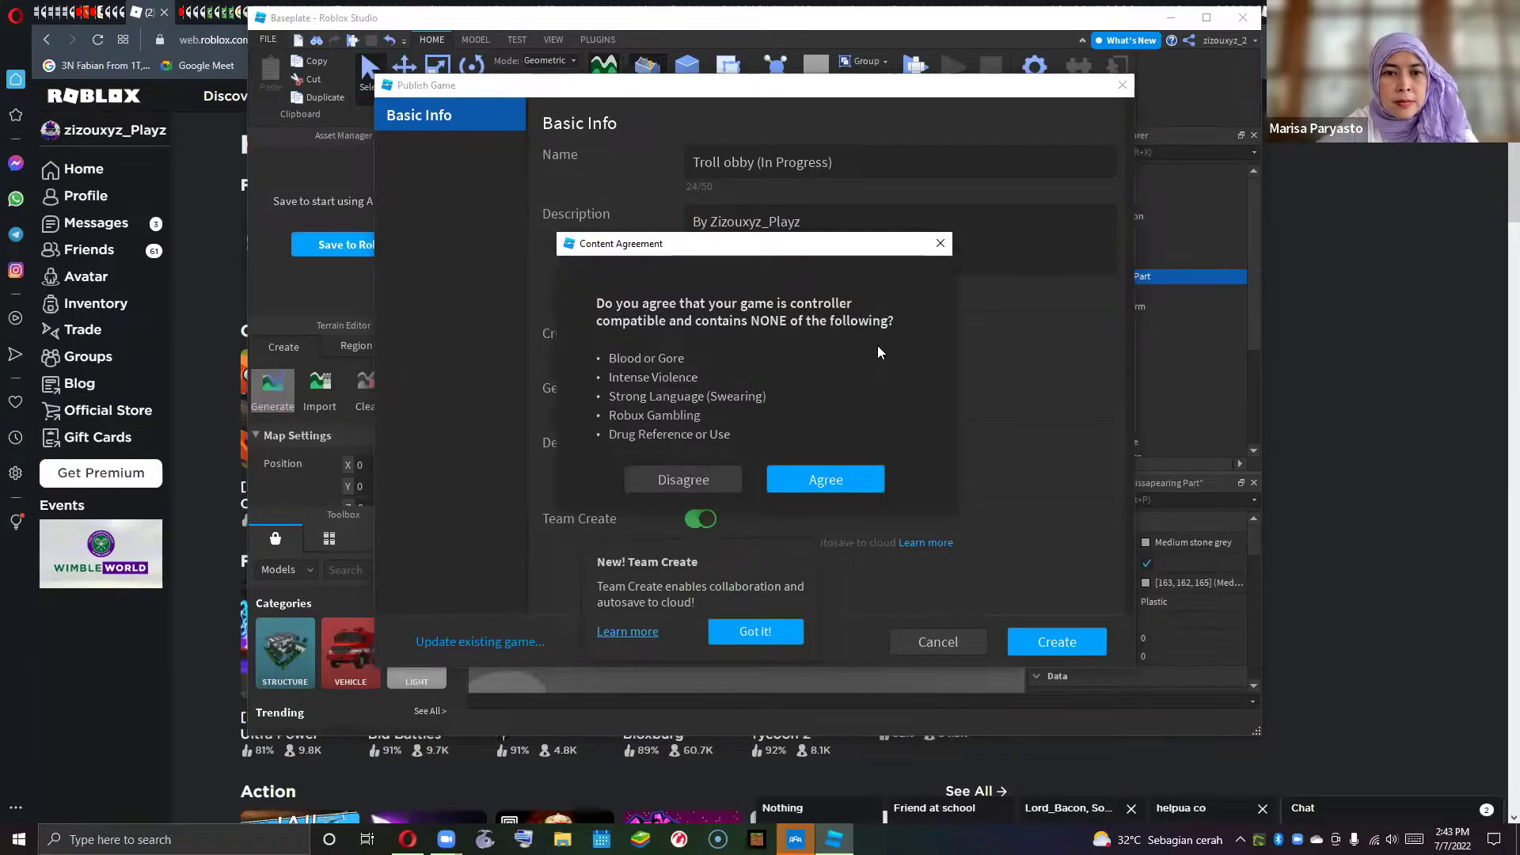
left_click(940, 245)
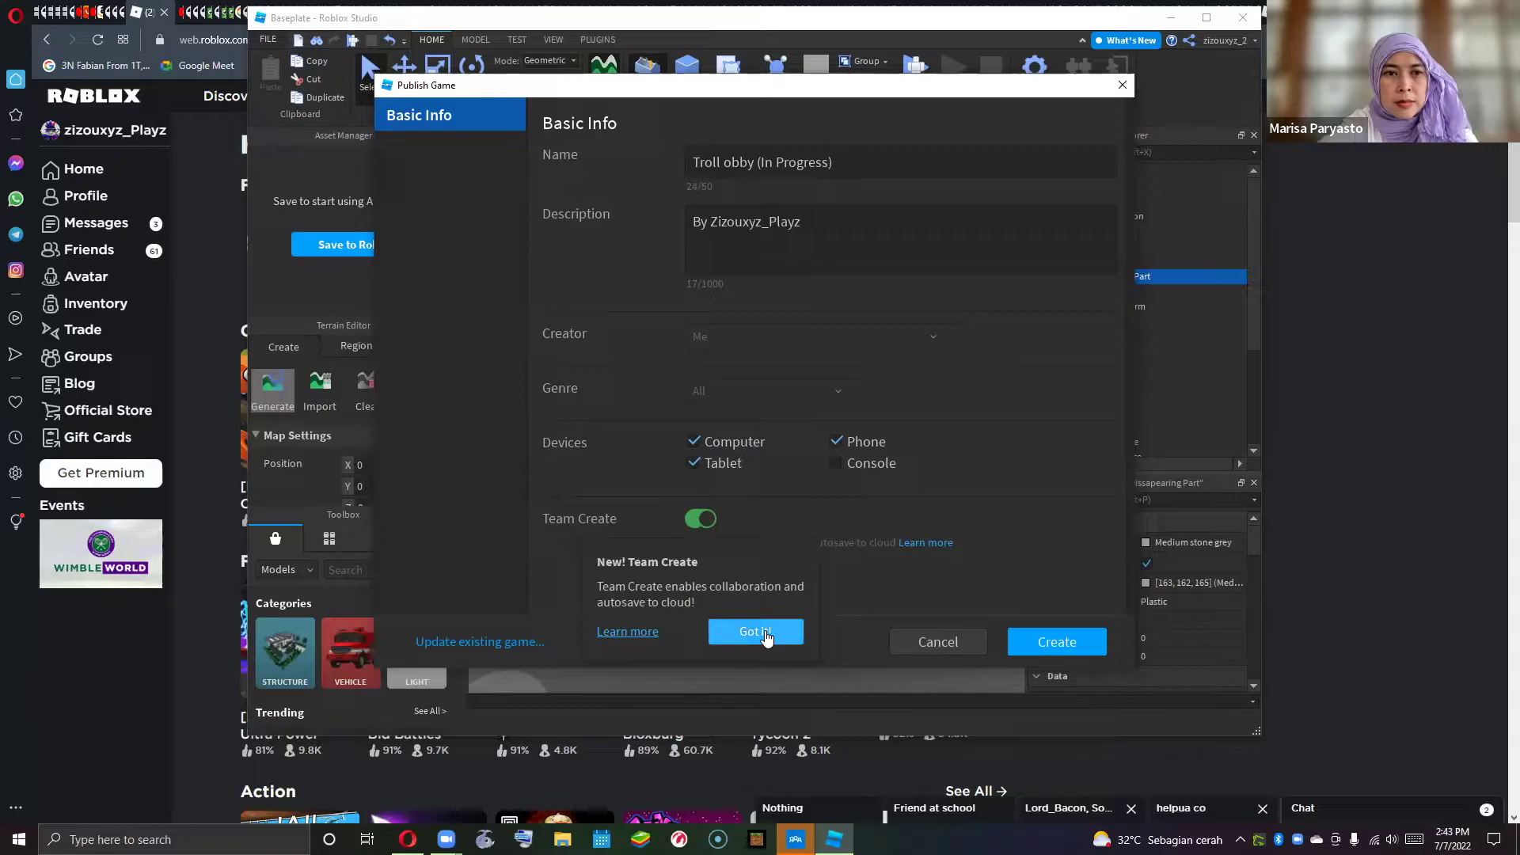
- Dismiss the Team Create notice and create the game on Roblox
left_click(760, 633)
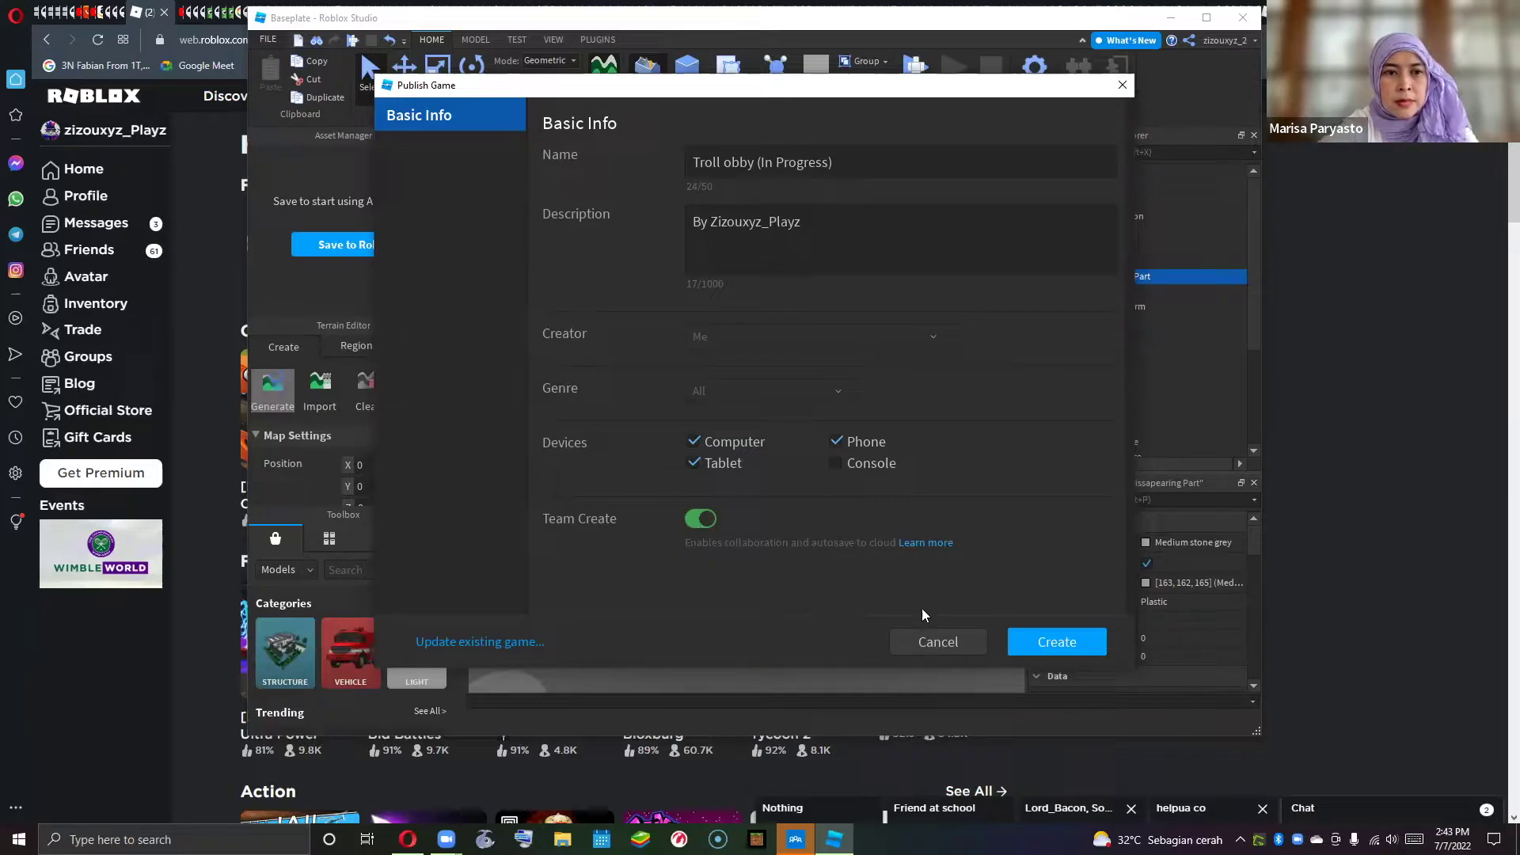
left_click(1062, 643)
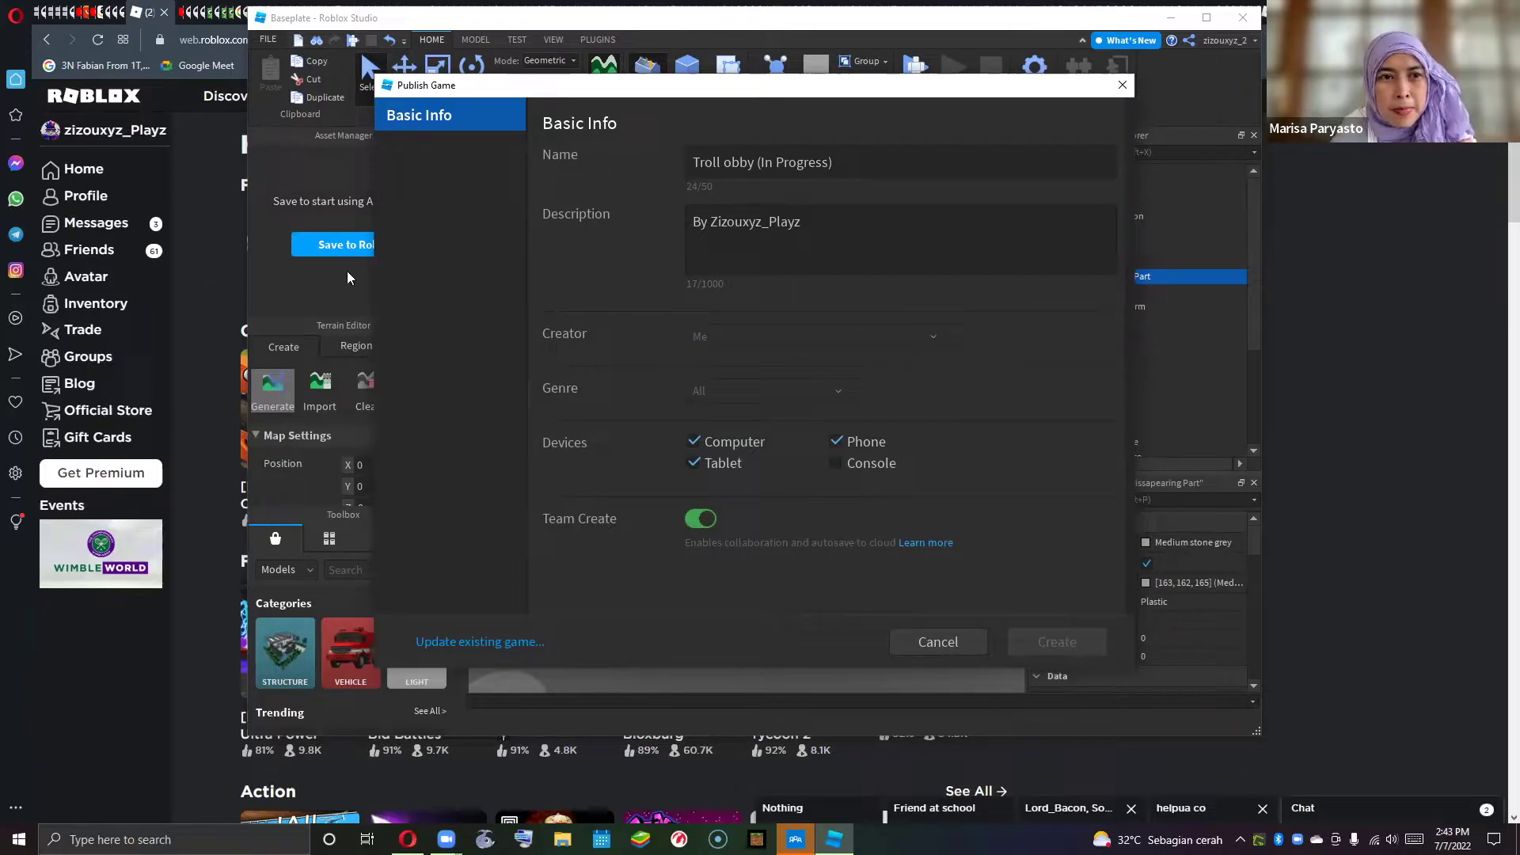
- Switch to the Roblox website in the browser and view the creations listed on the account's profile
key("alt+Tab")
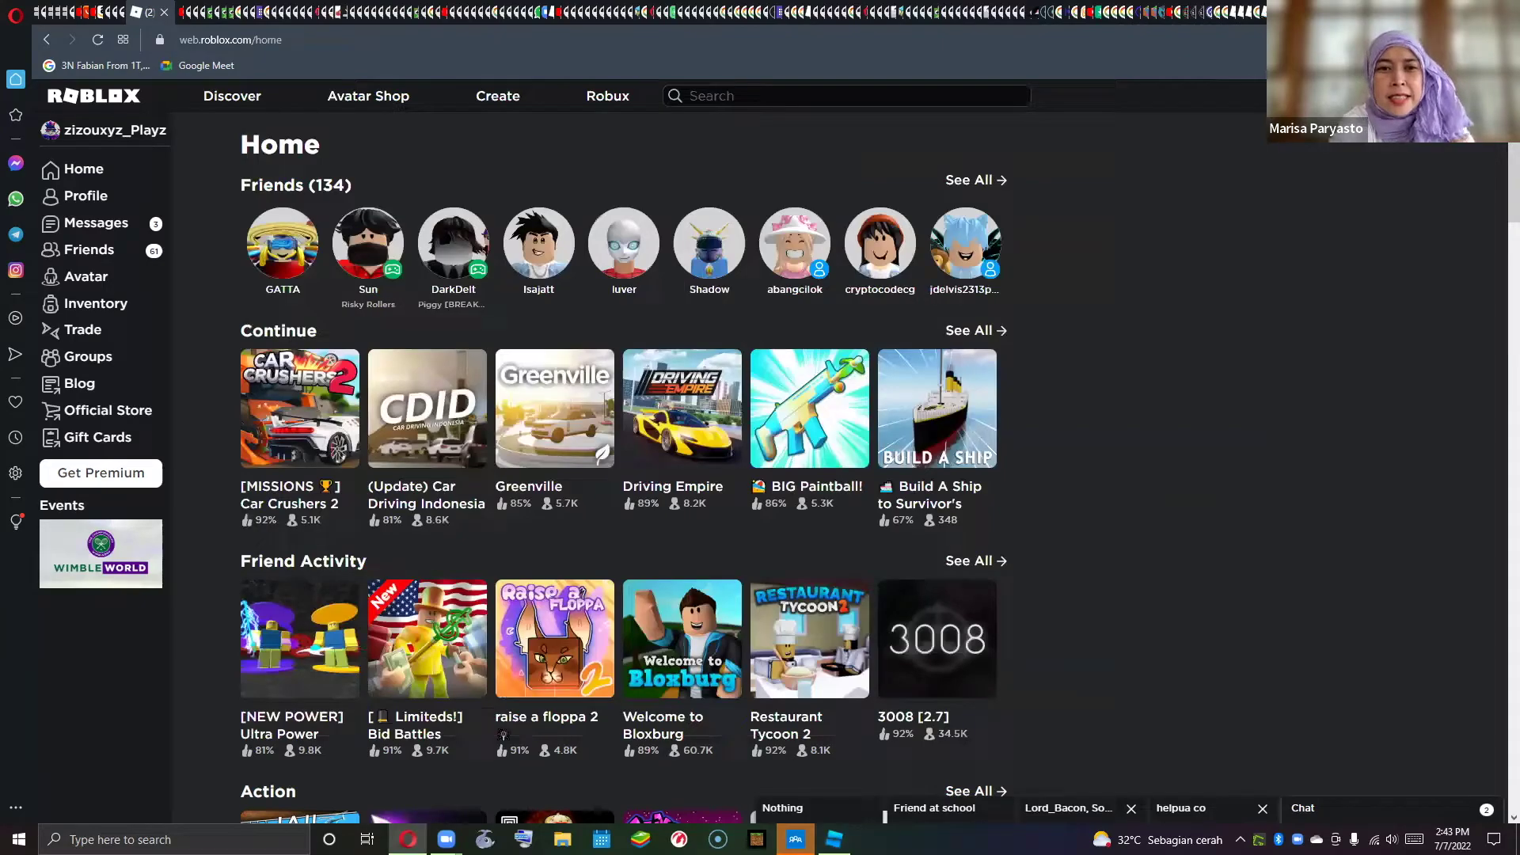
mouse_move(794, 244)
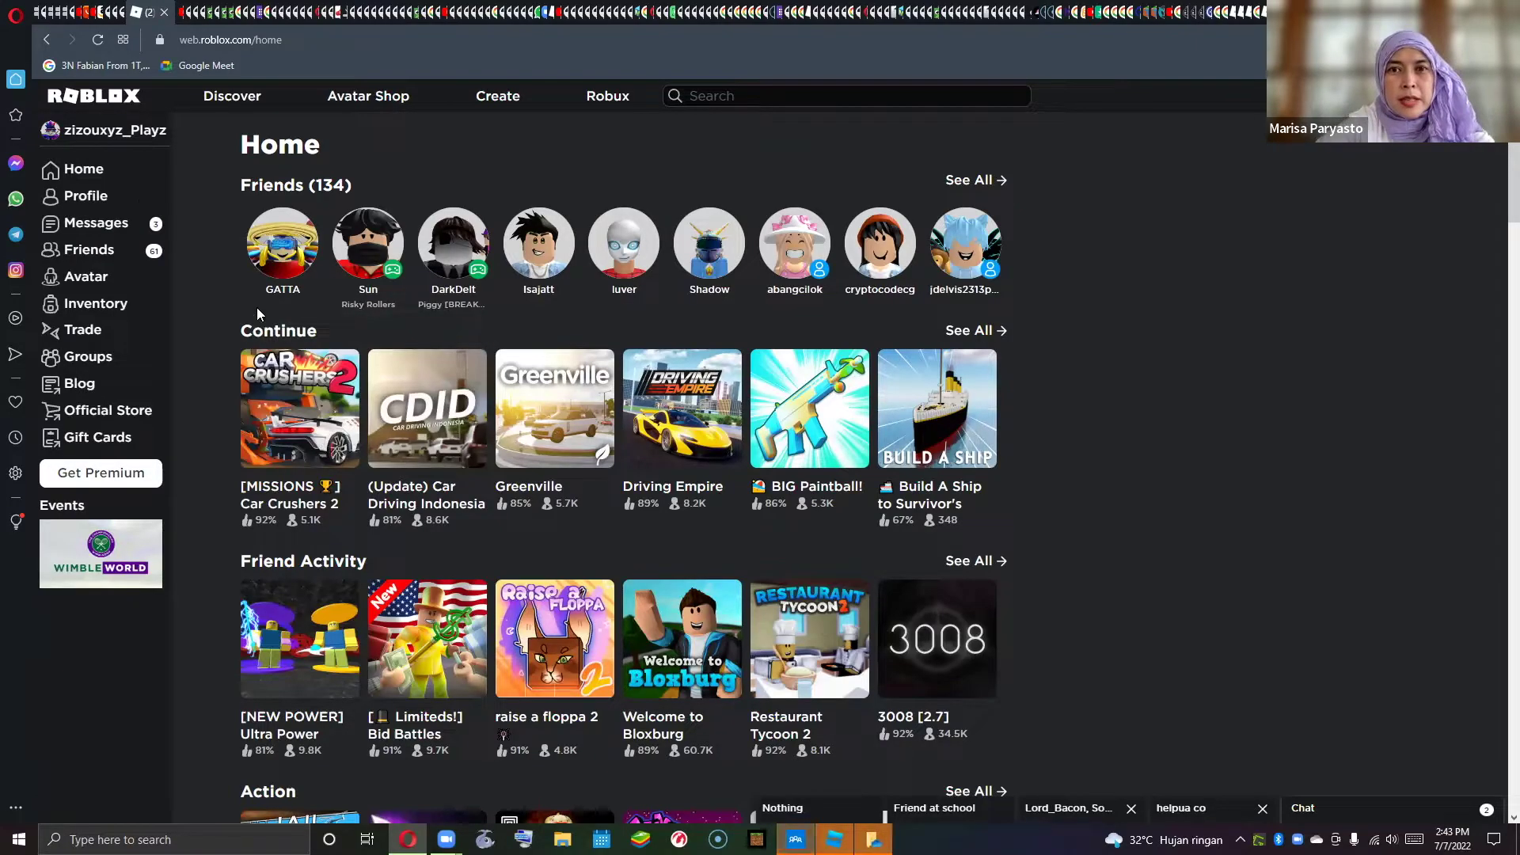
left_click(82, 133)
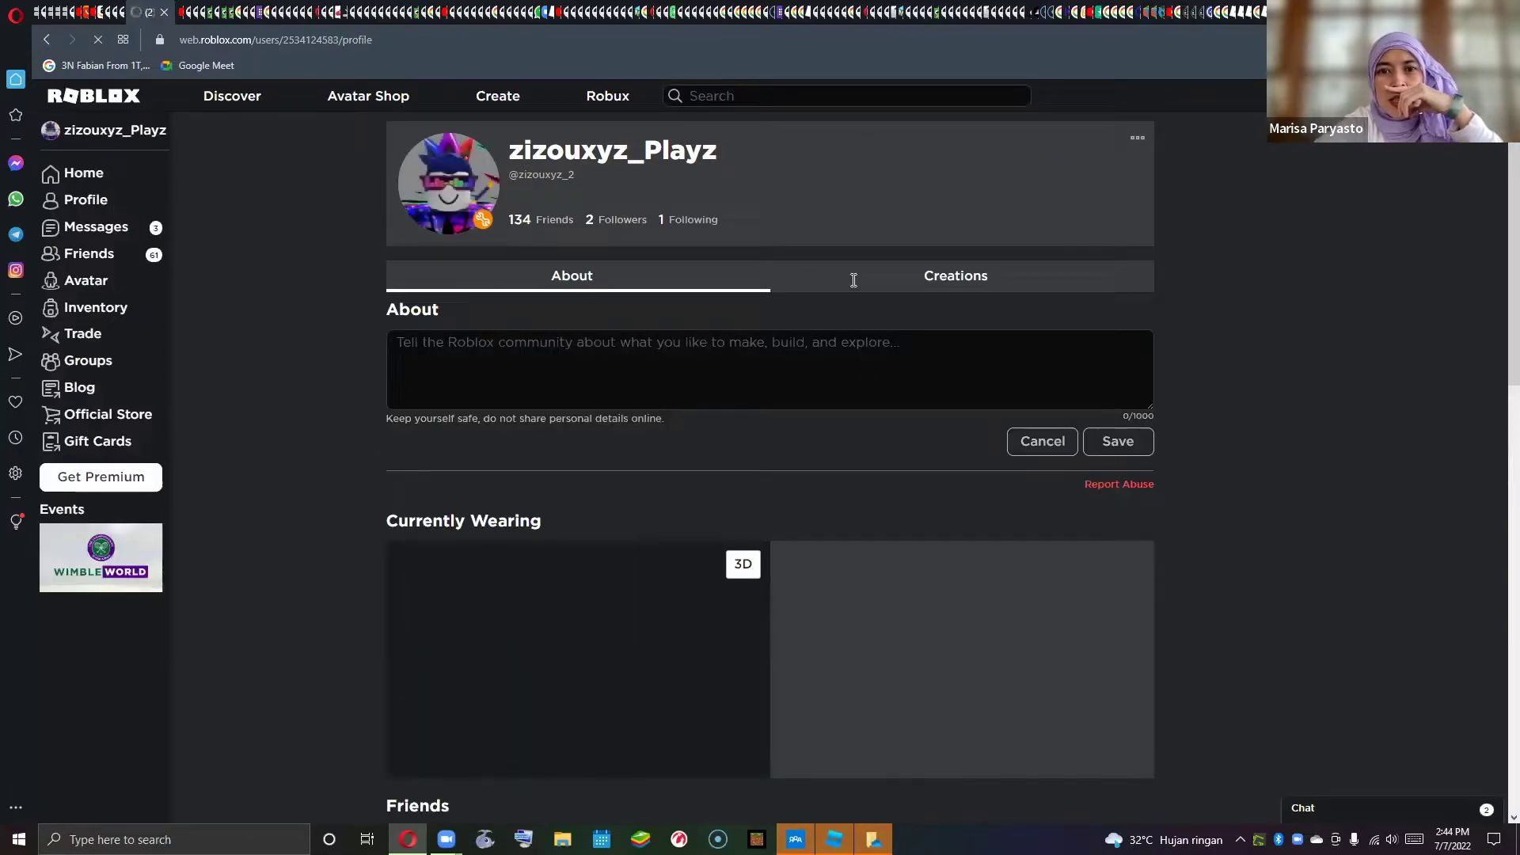
left_click(920, 288)
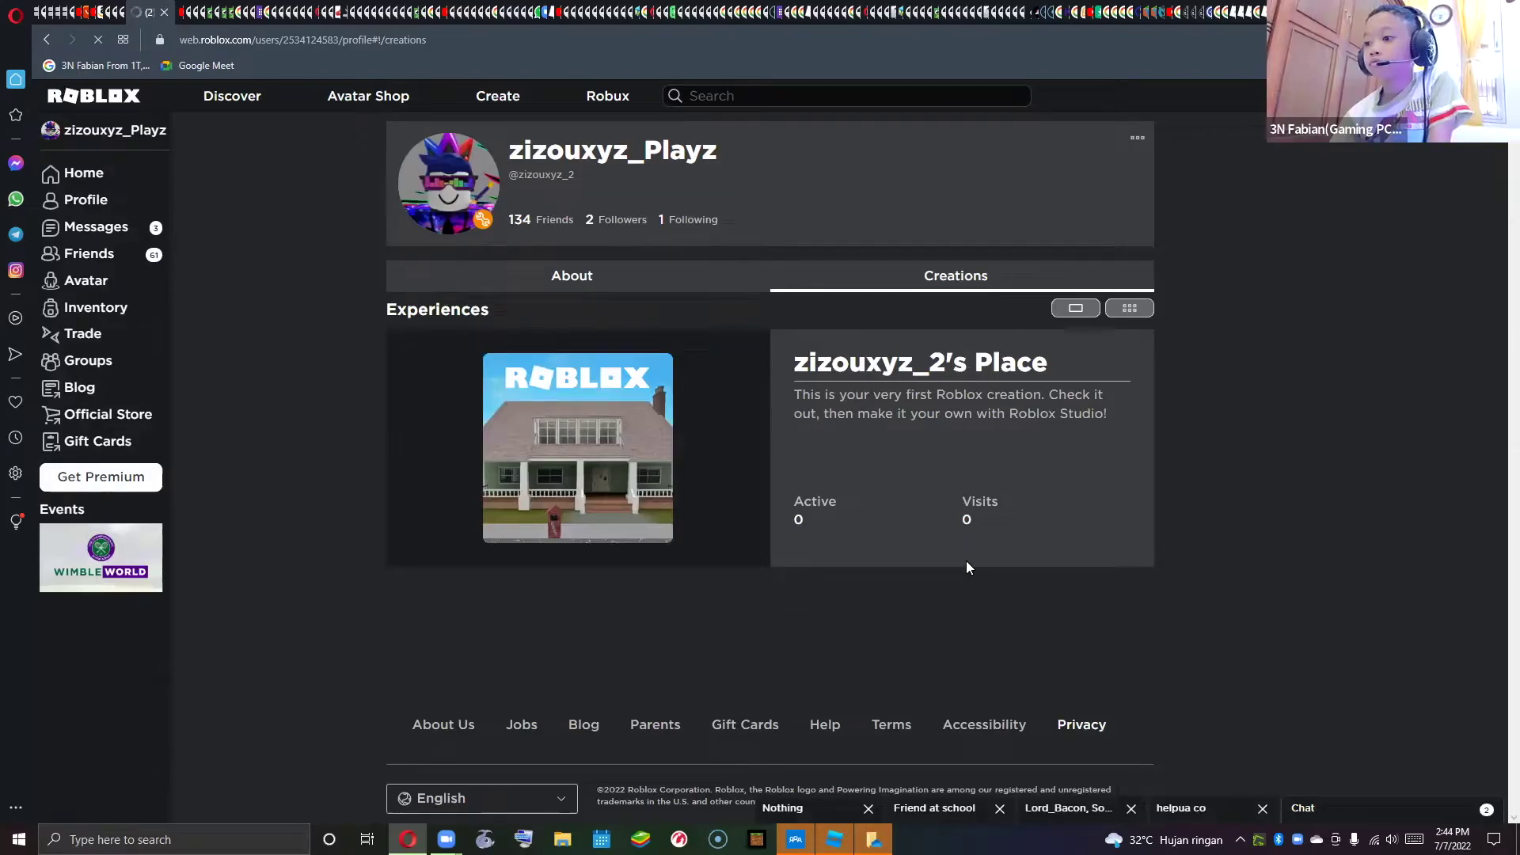
- Return to Roblox Studio and dismiss the OneDrive deleted-files reminder and the Microsoft family sign-in prompt
left_click(834, 839)
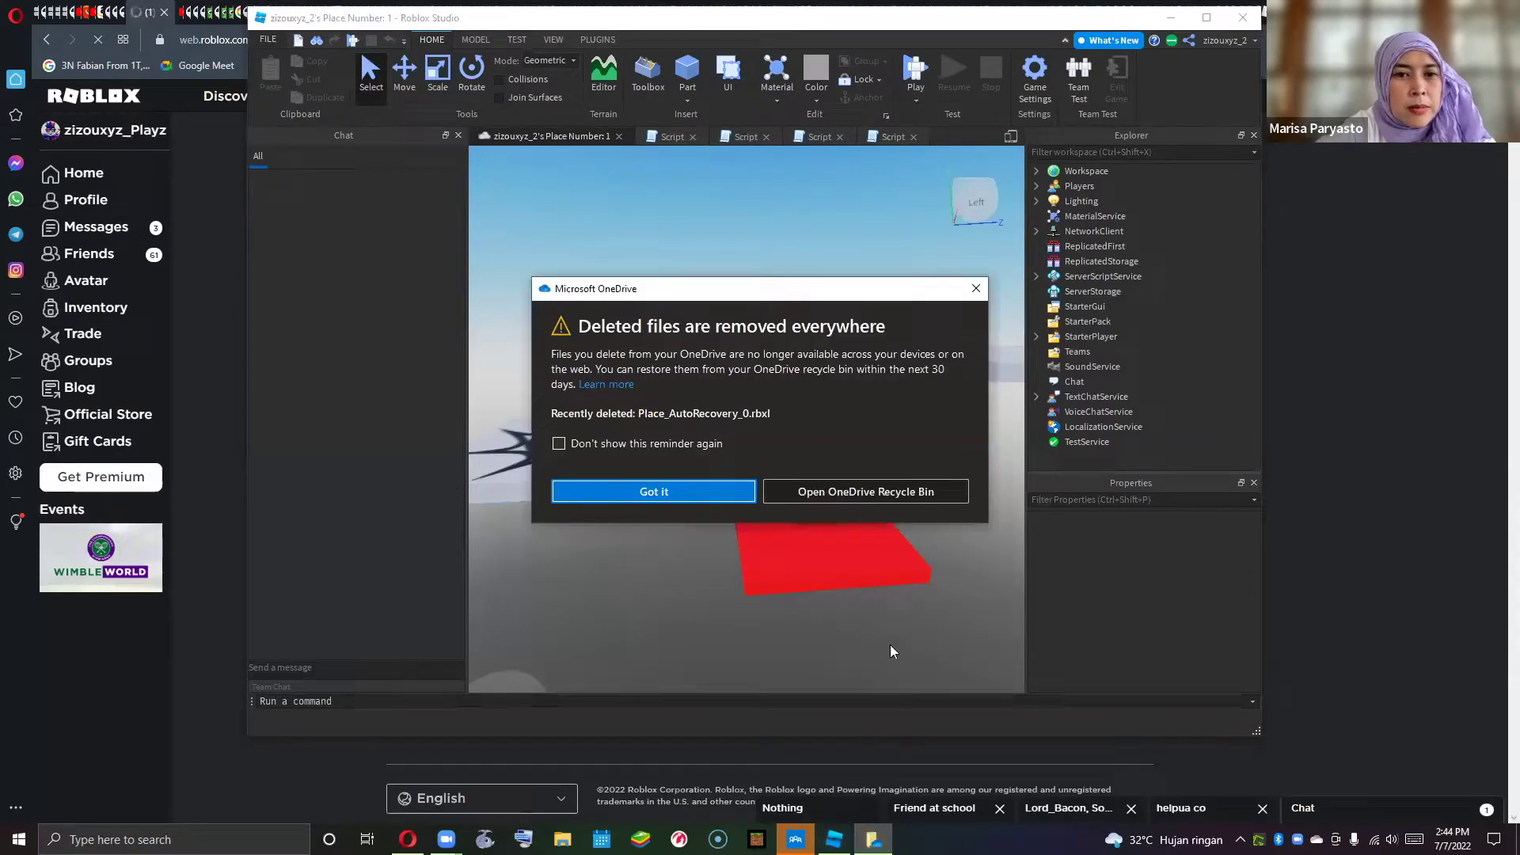
left_click(734, 489)
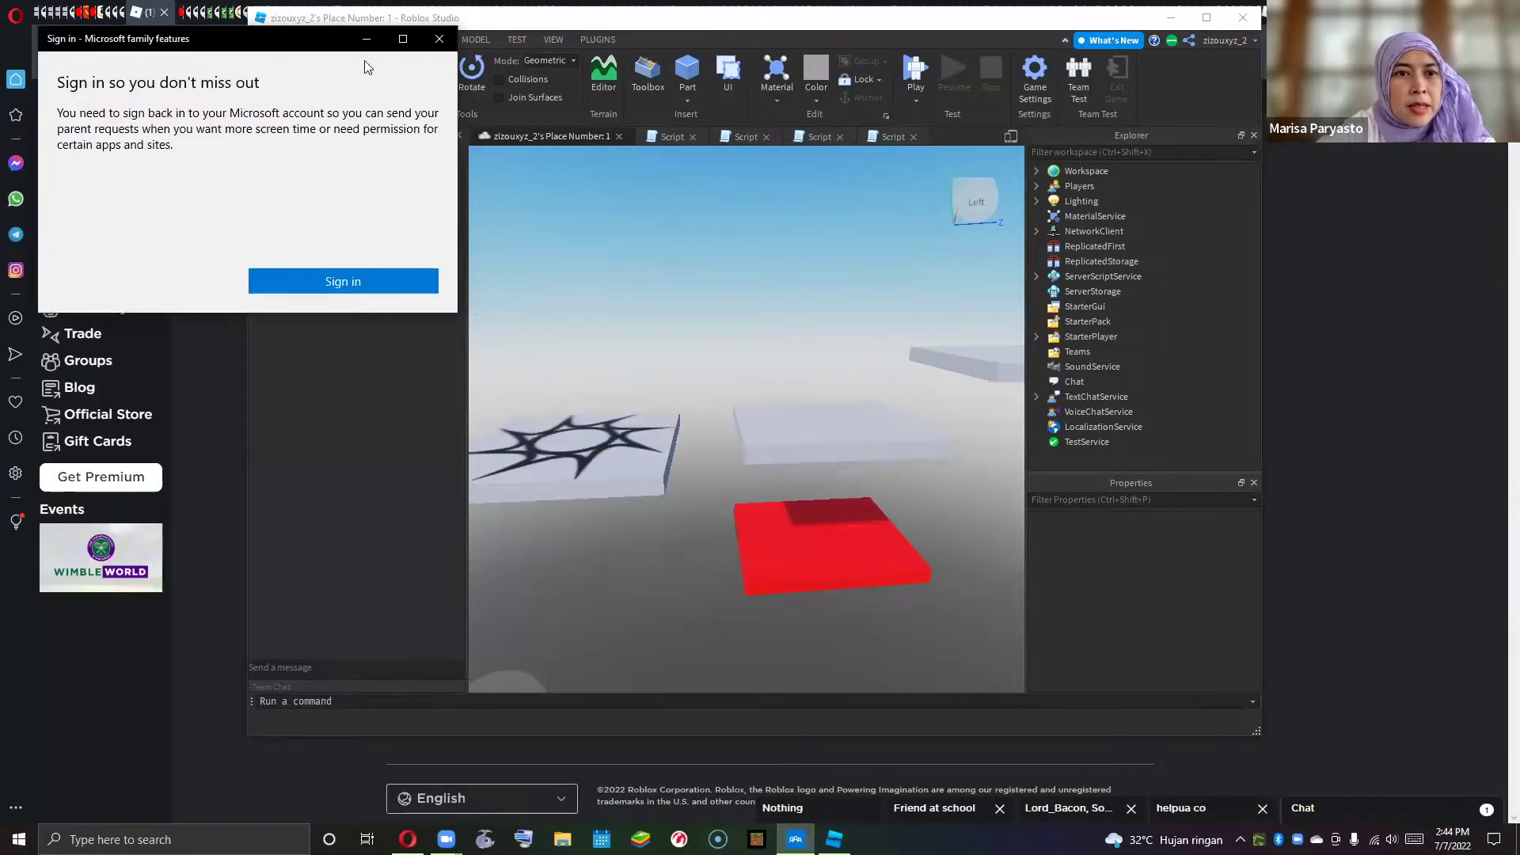
left_click(439, 39)
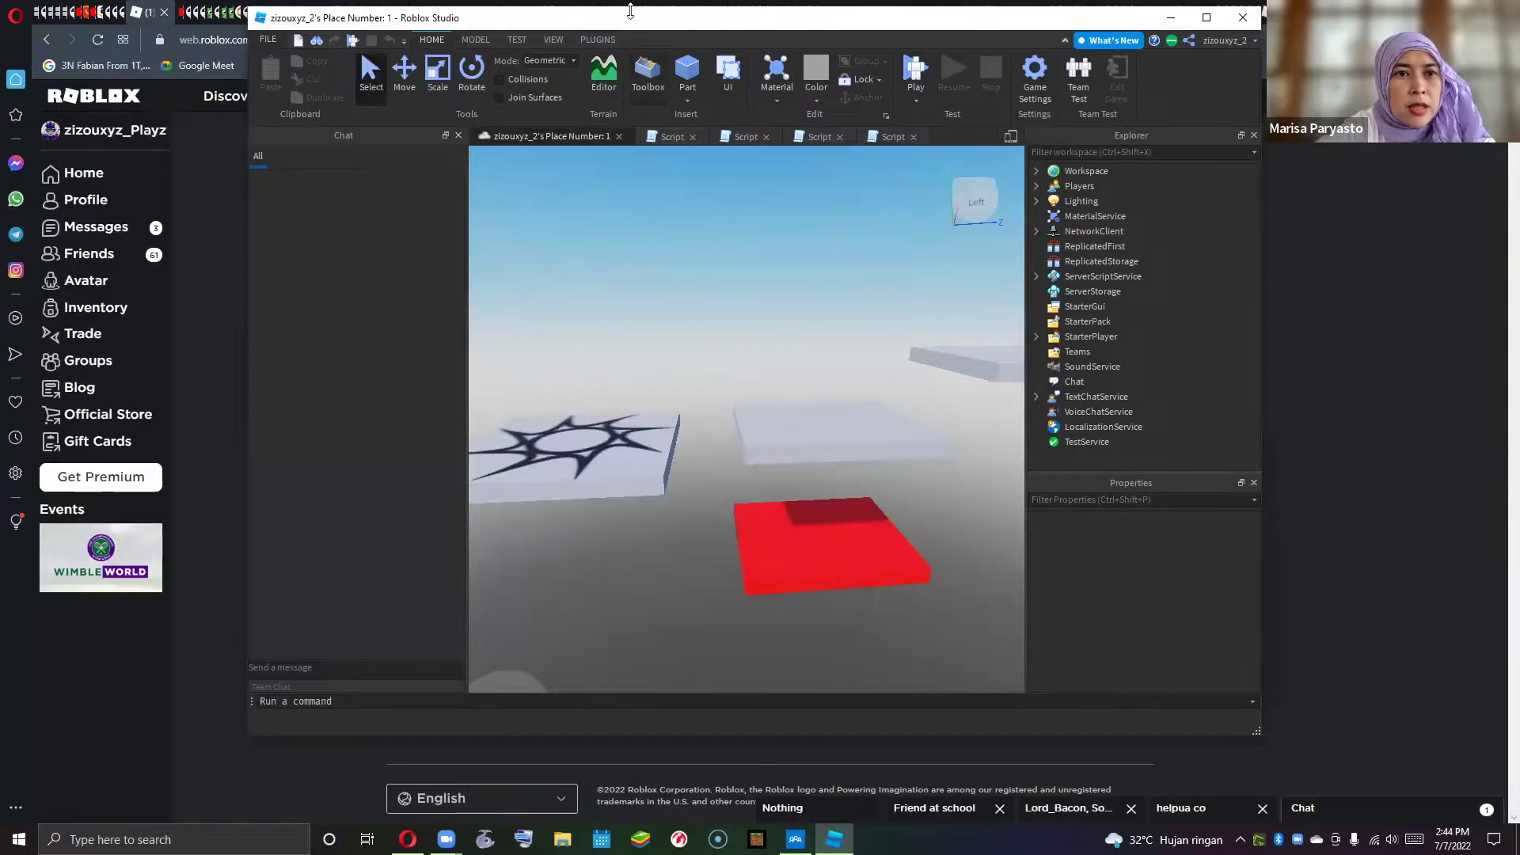
- Switch to the Roblox website in the browser and reload the profile's creations page
left_click_drag(533, 20, 612, 161)
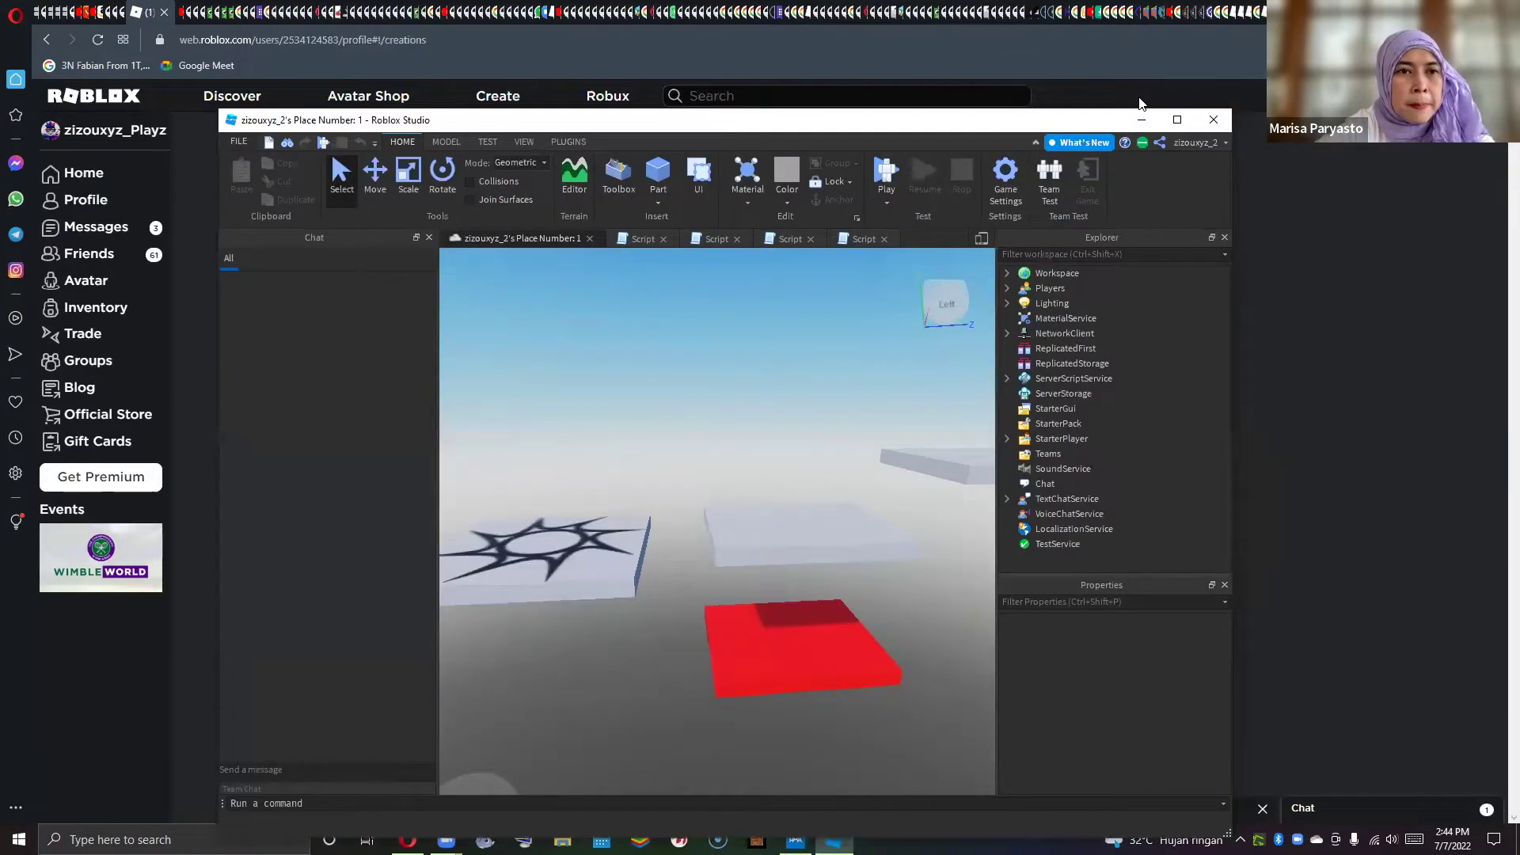
key("alt+Tab")
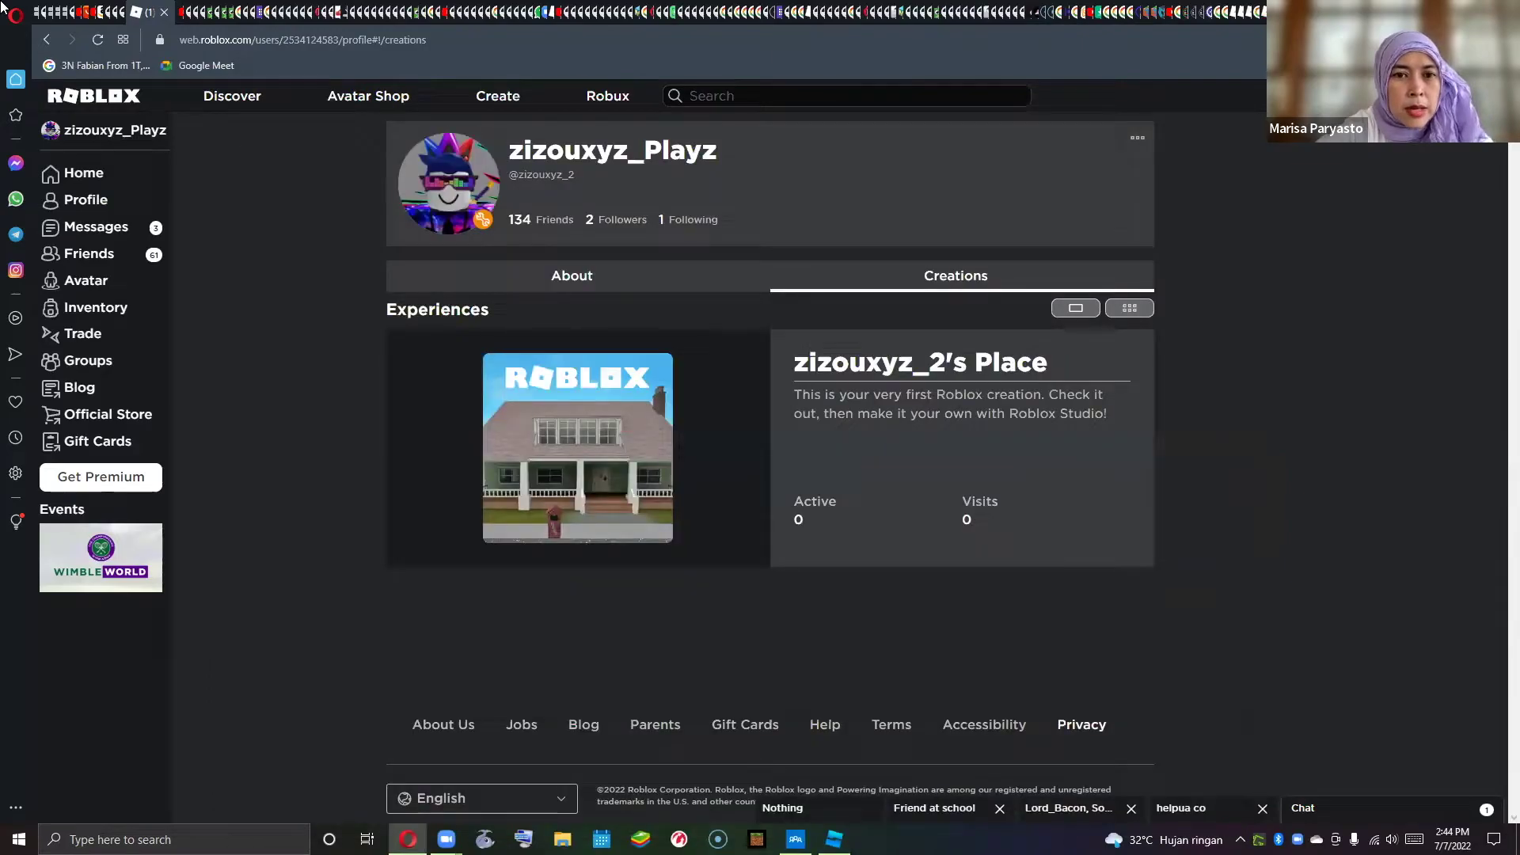
left_click(98, 45)
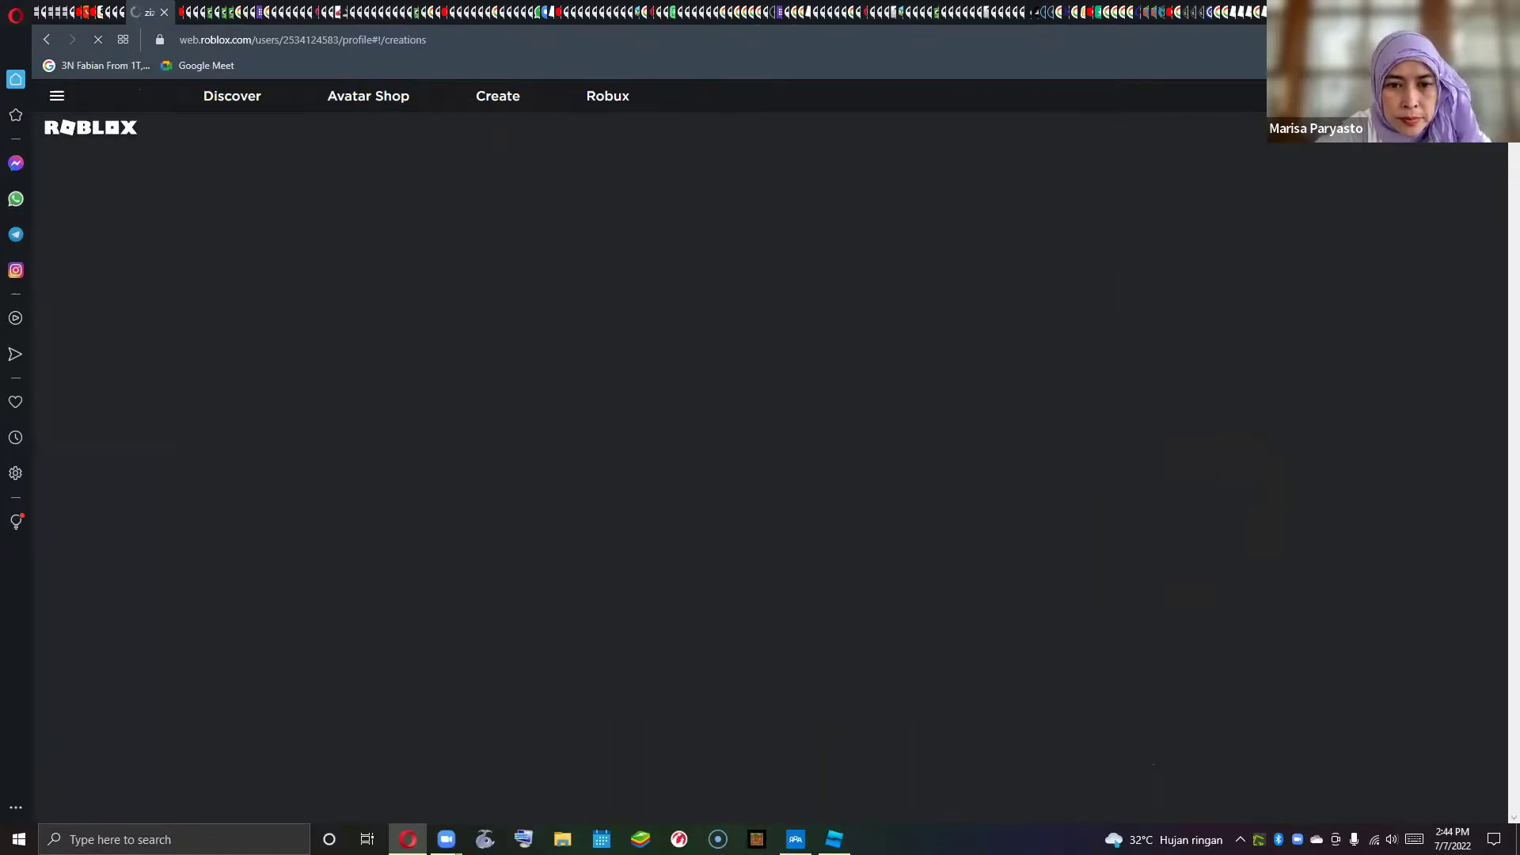
- Return to Roblox Studio and publish the current place to Roblox again
left_click(835, 839)
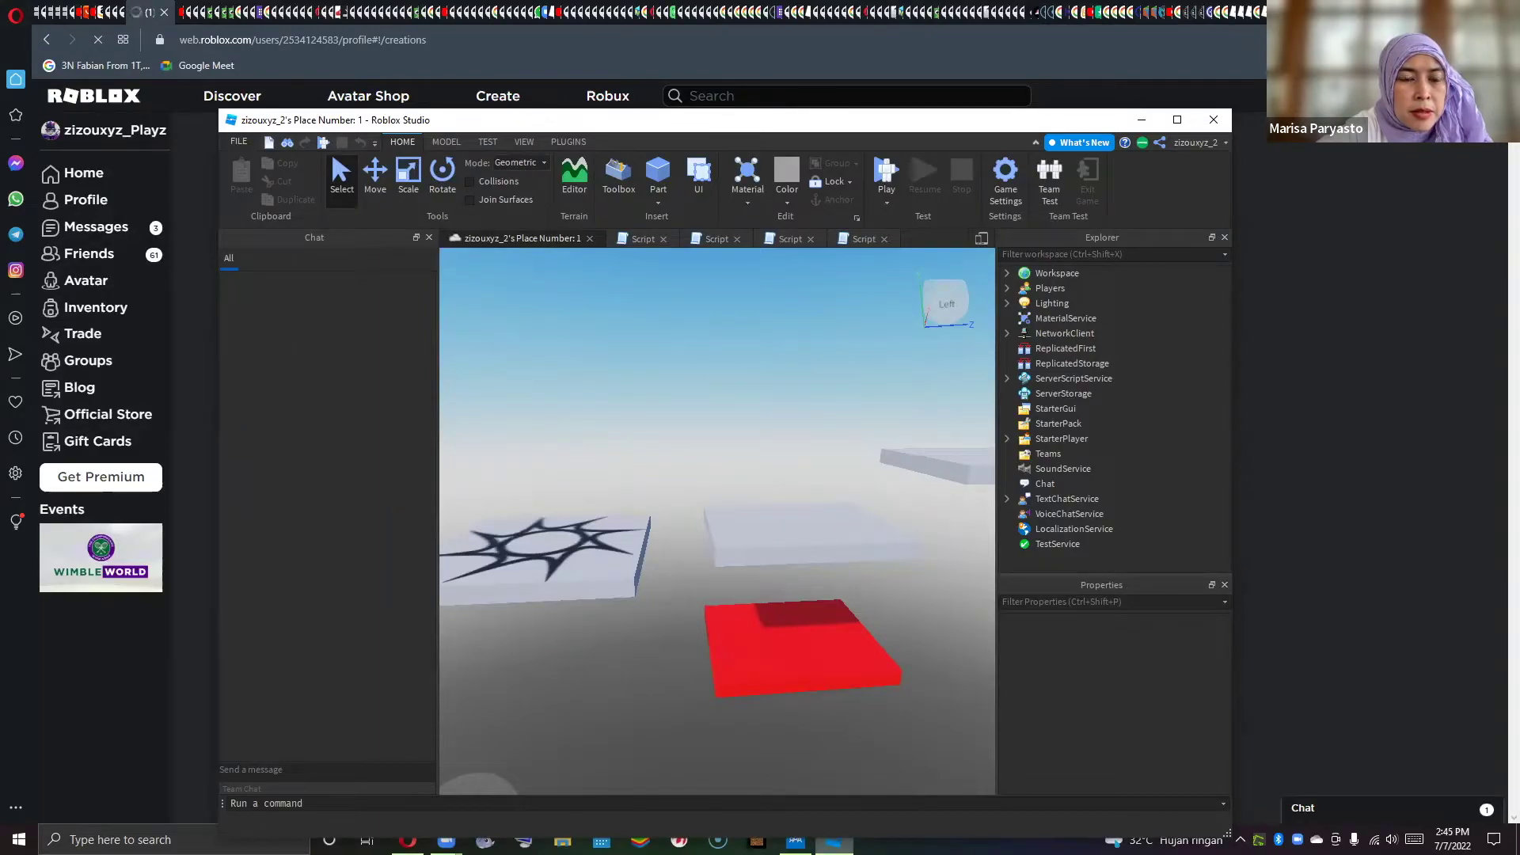
left_click(239, 143)
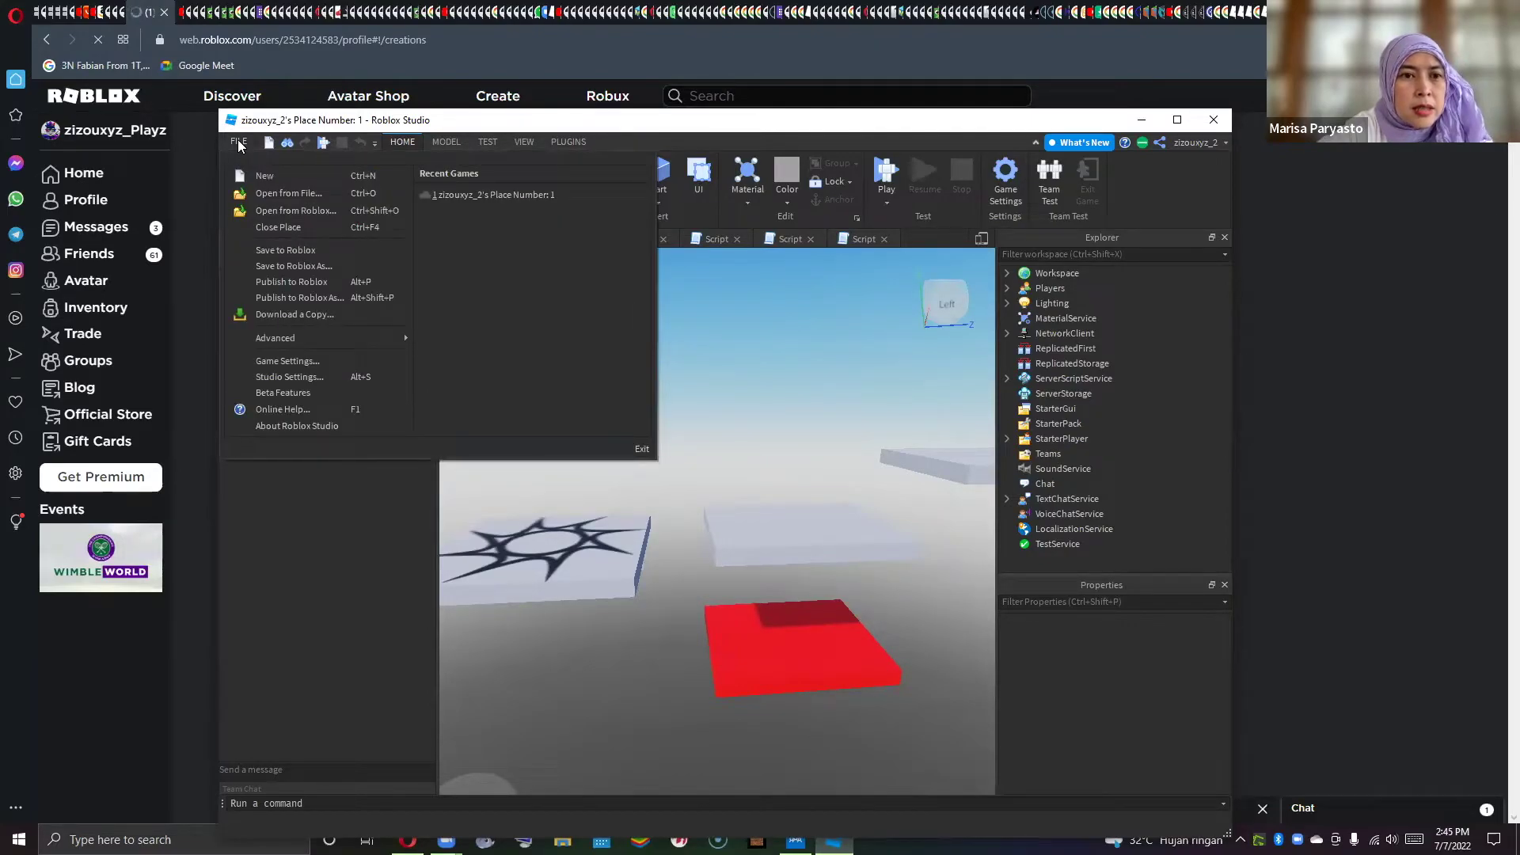
left_click(290, 282)
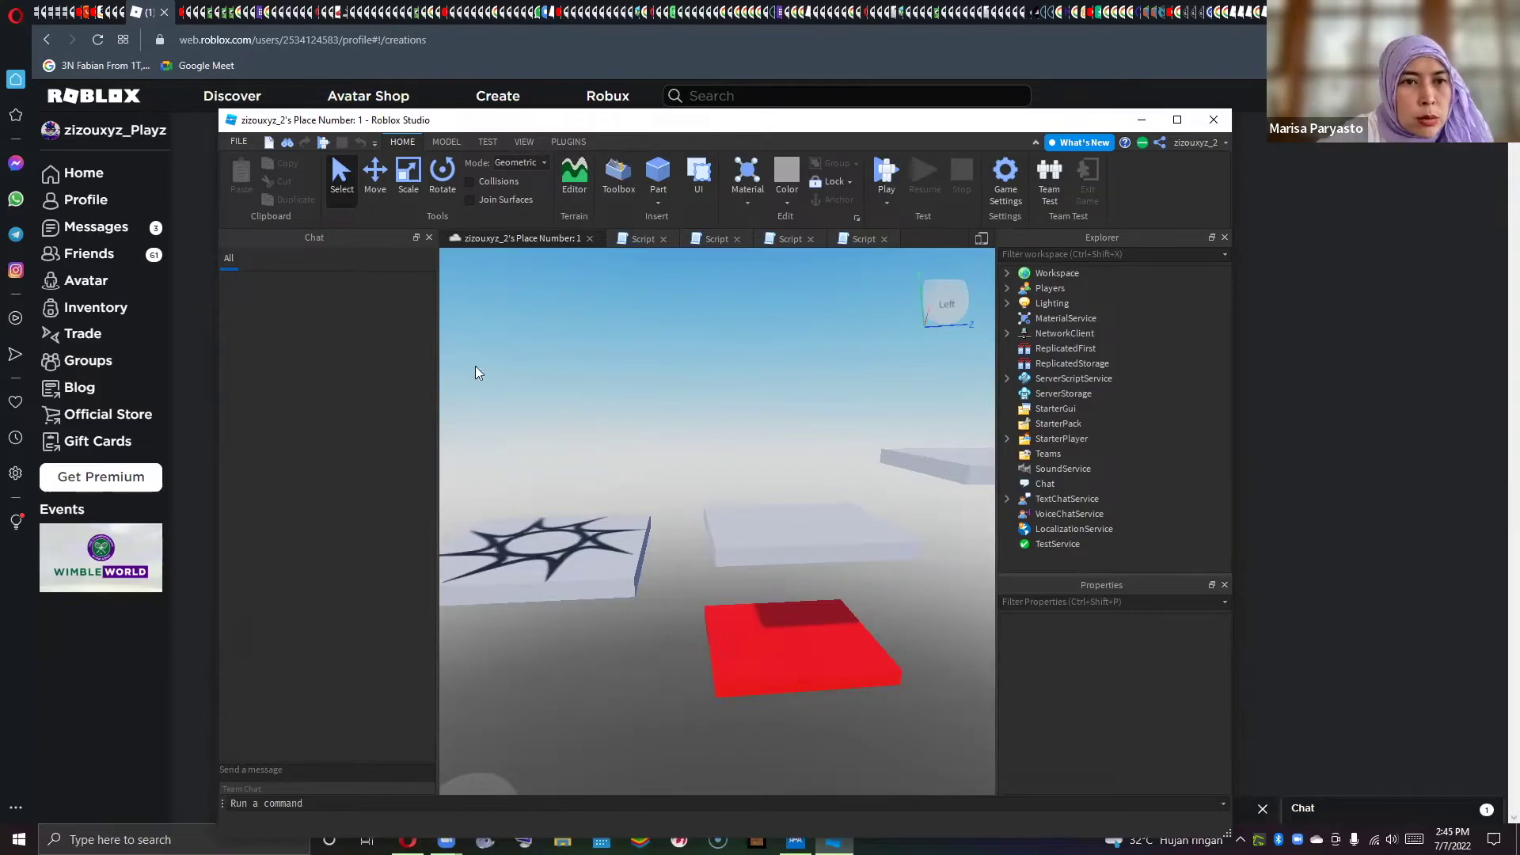
left_click(239, 141)
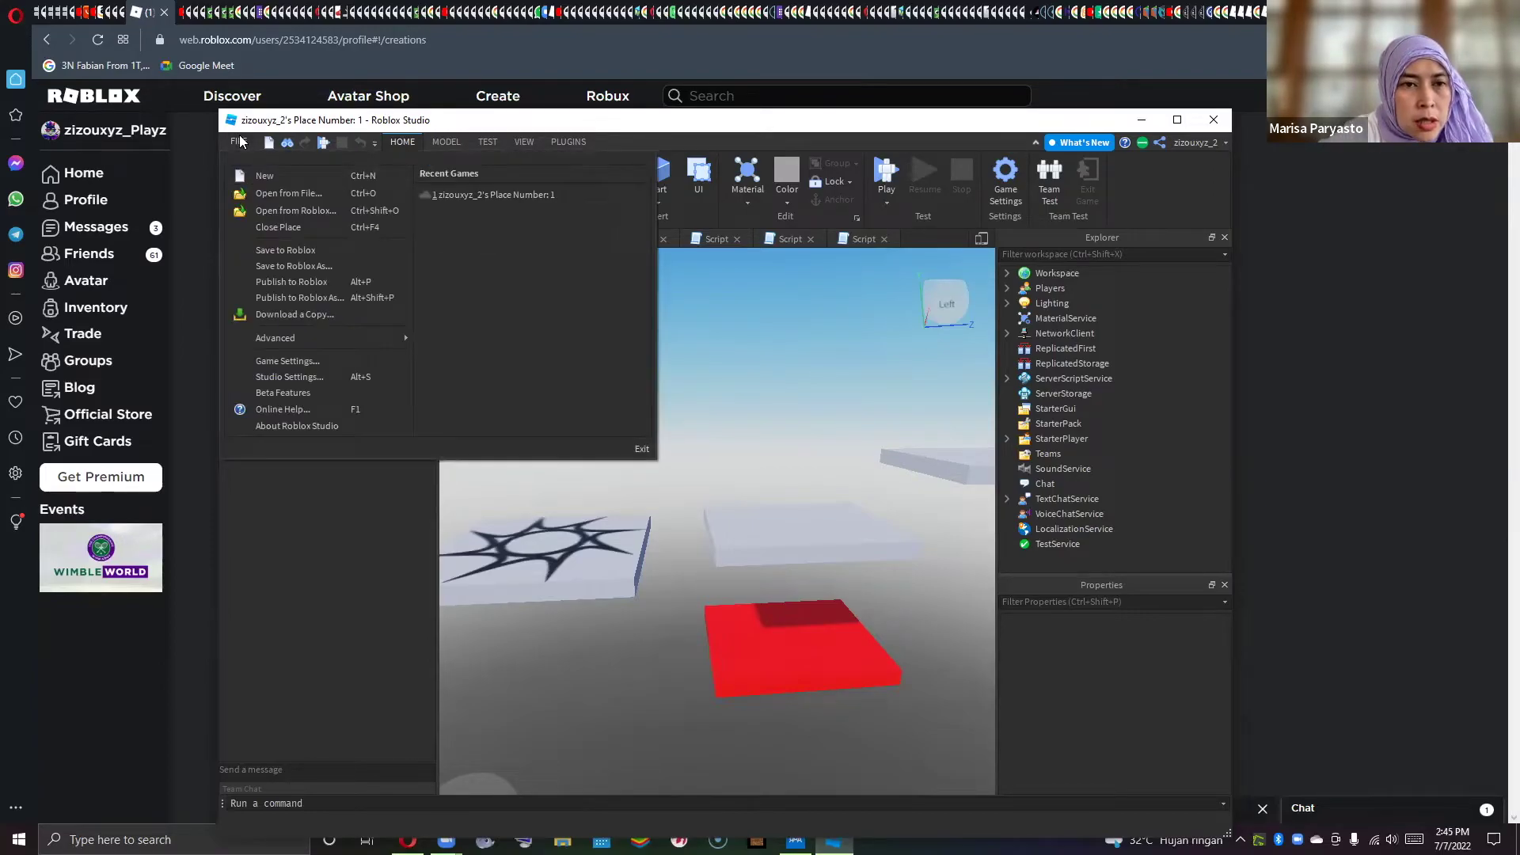
left_click(295, 282)
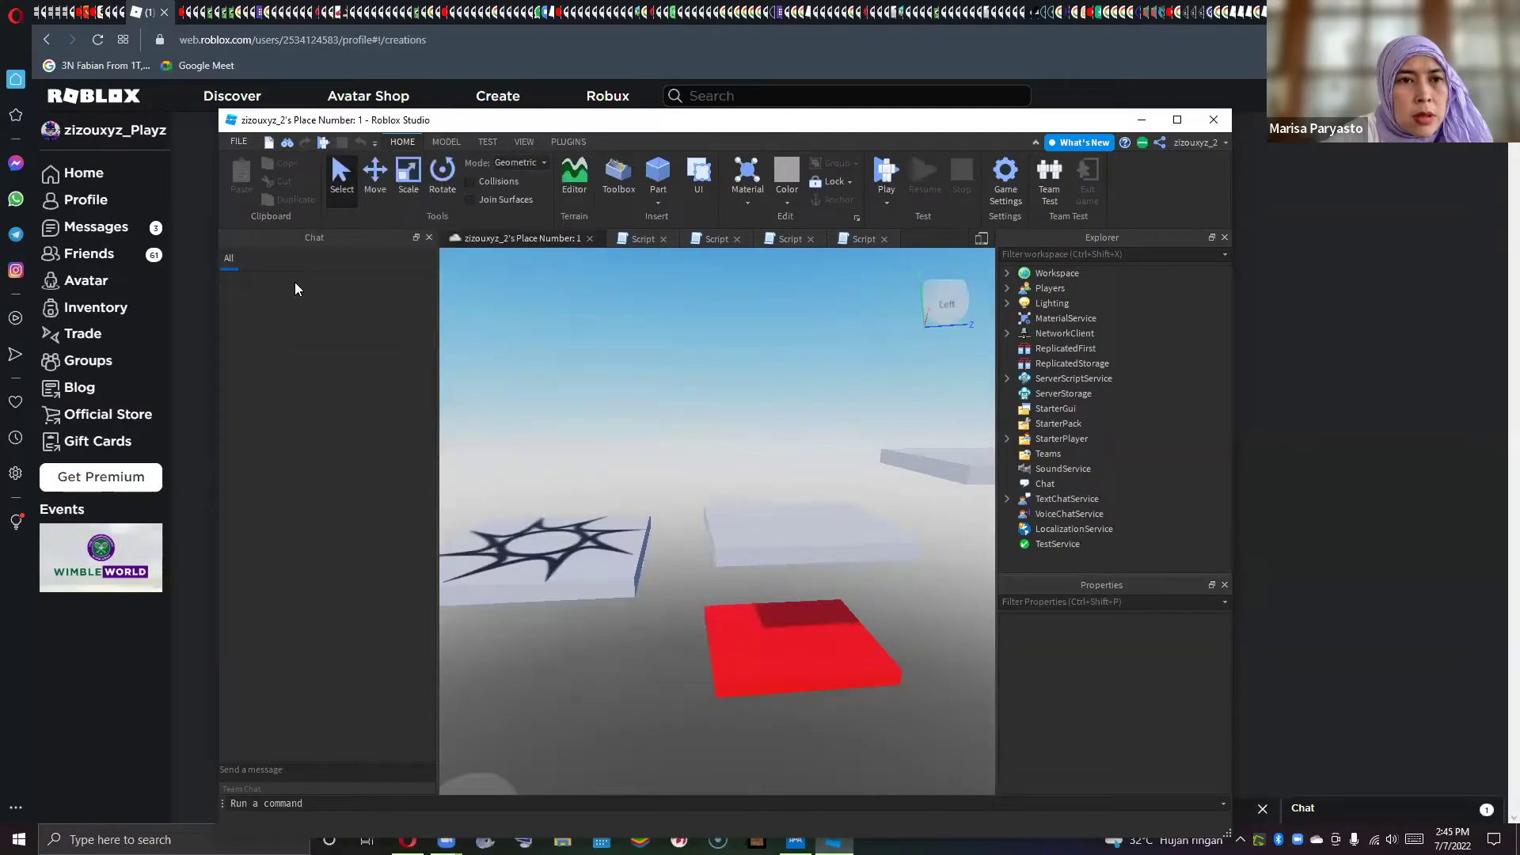
- Set the game's playability permission to Public and save the game settings
left_click(237, 141)
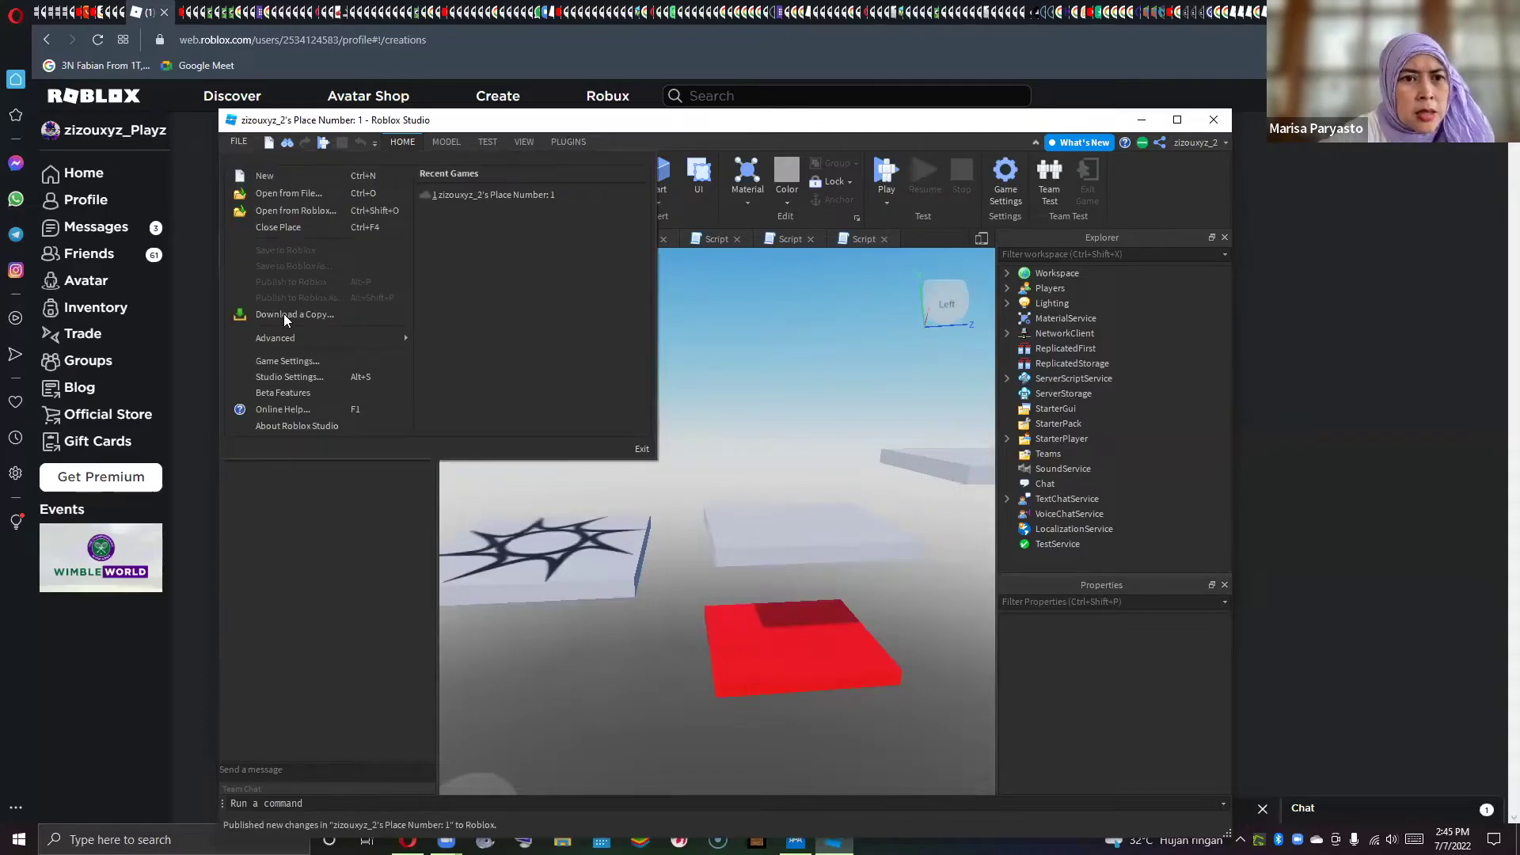
left_click(293, 358)
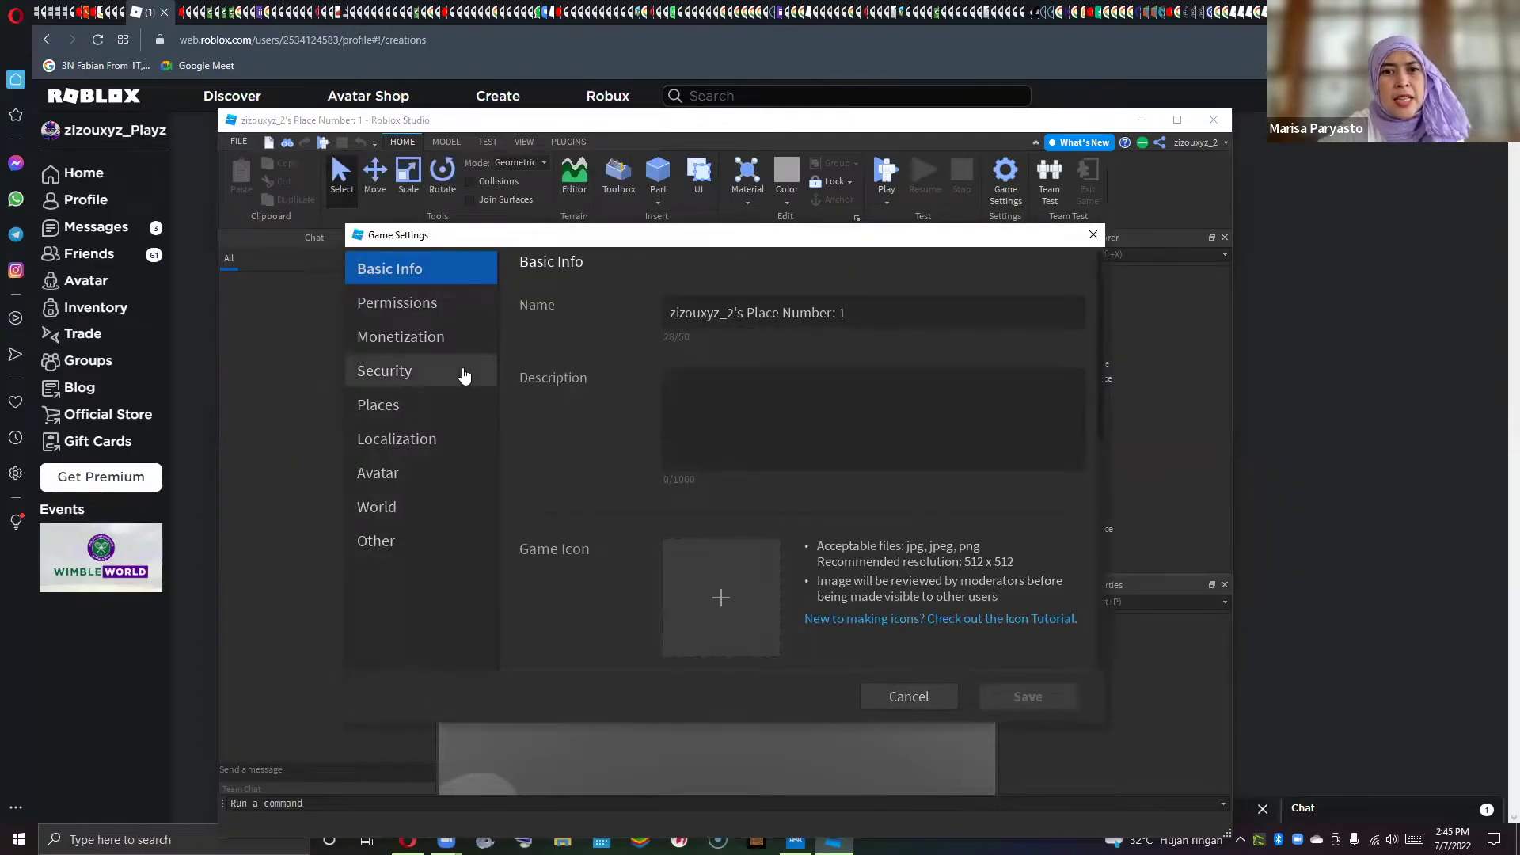
left_click(429, 310)
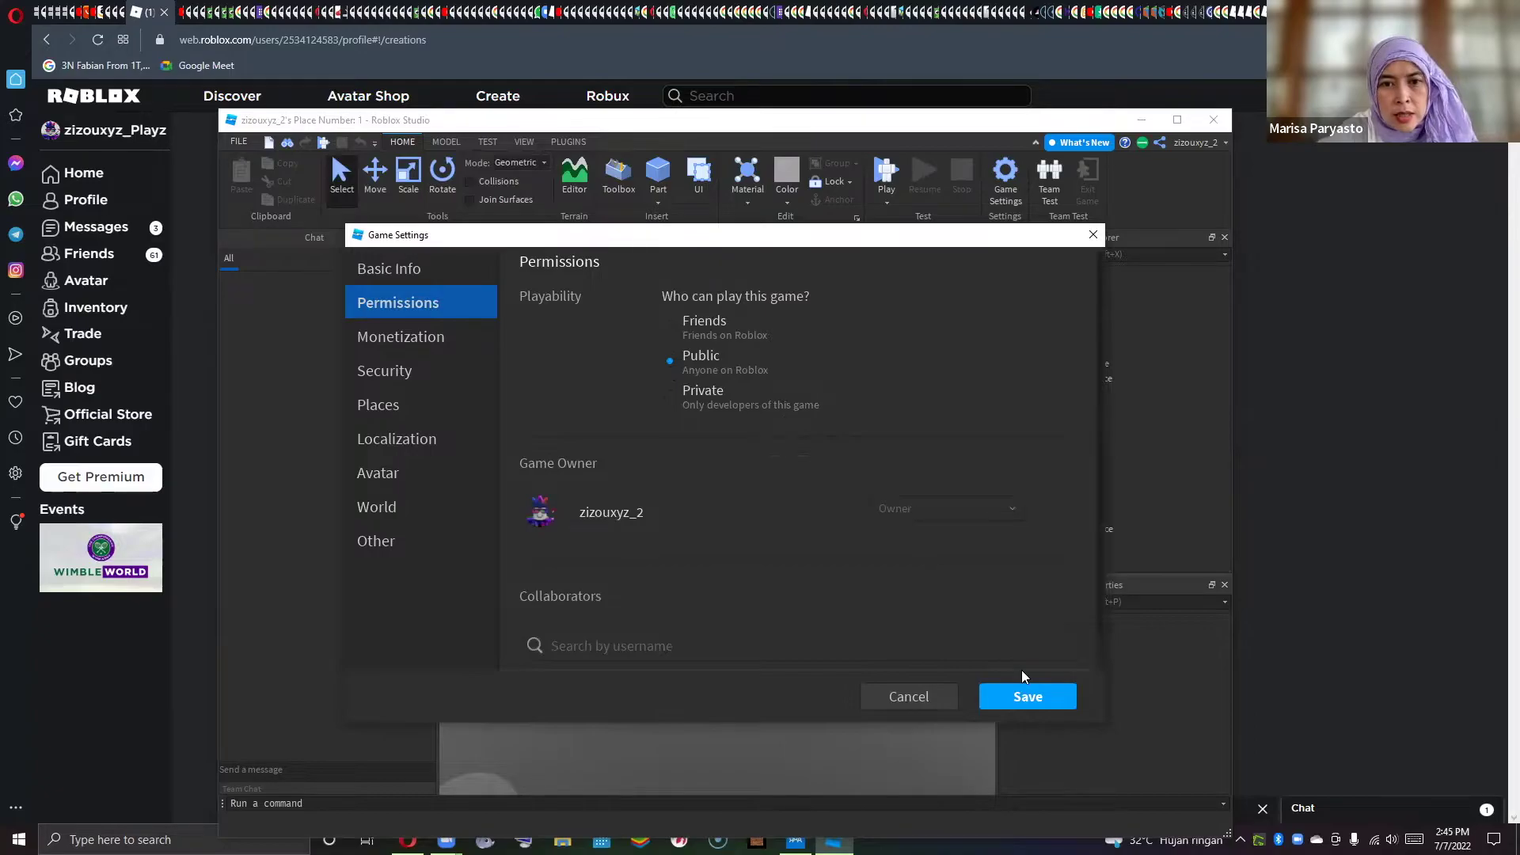
left_click(1021, 691)
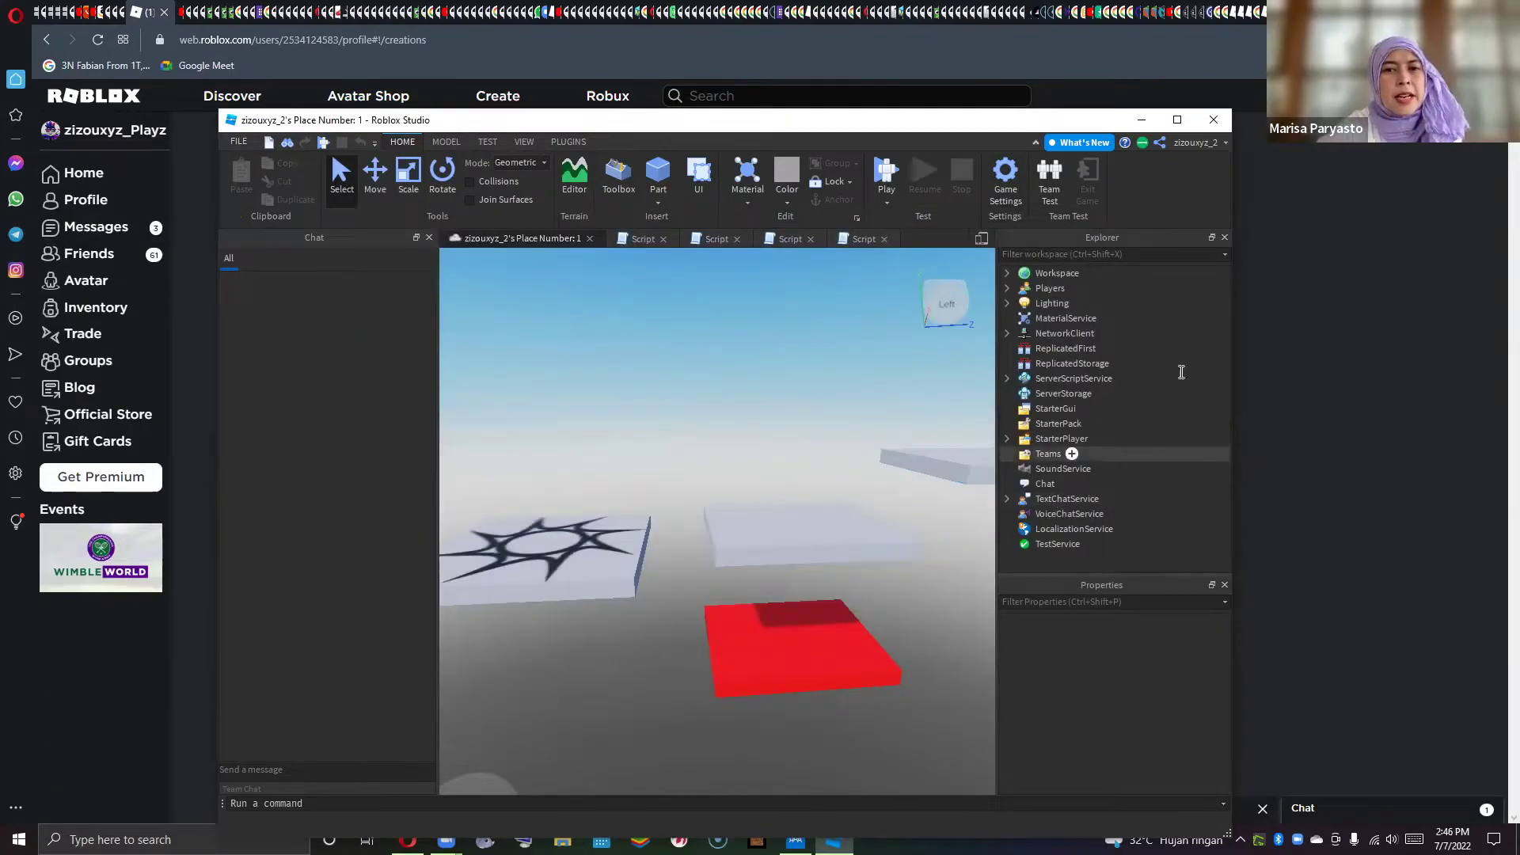
- Switch to the Roblox website, check the reloaded creations in grid view and go to the home page
left_click(1141, 120)
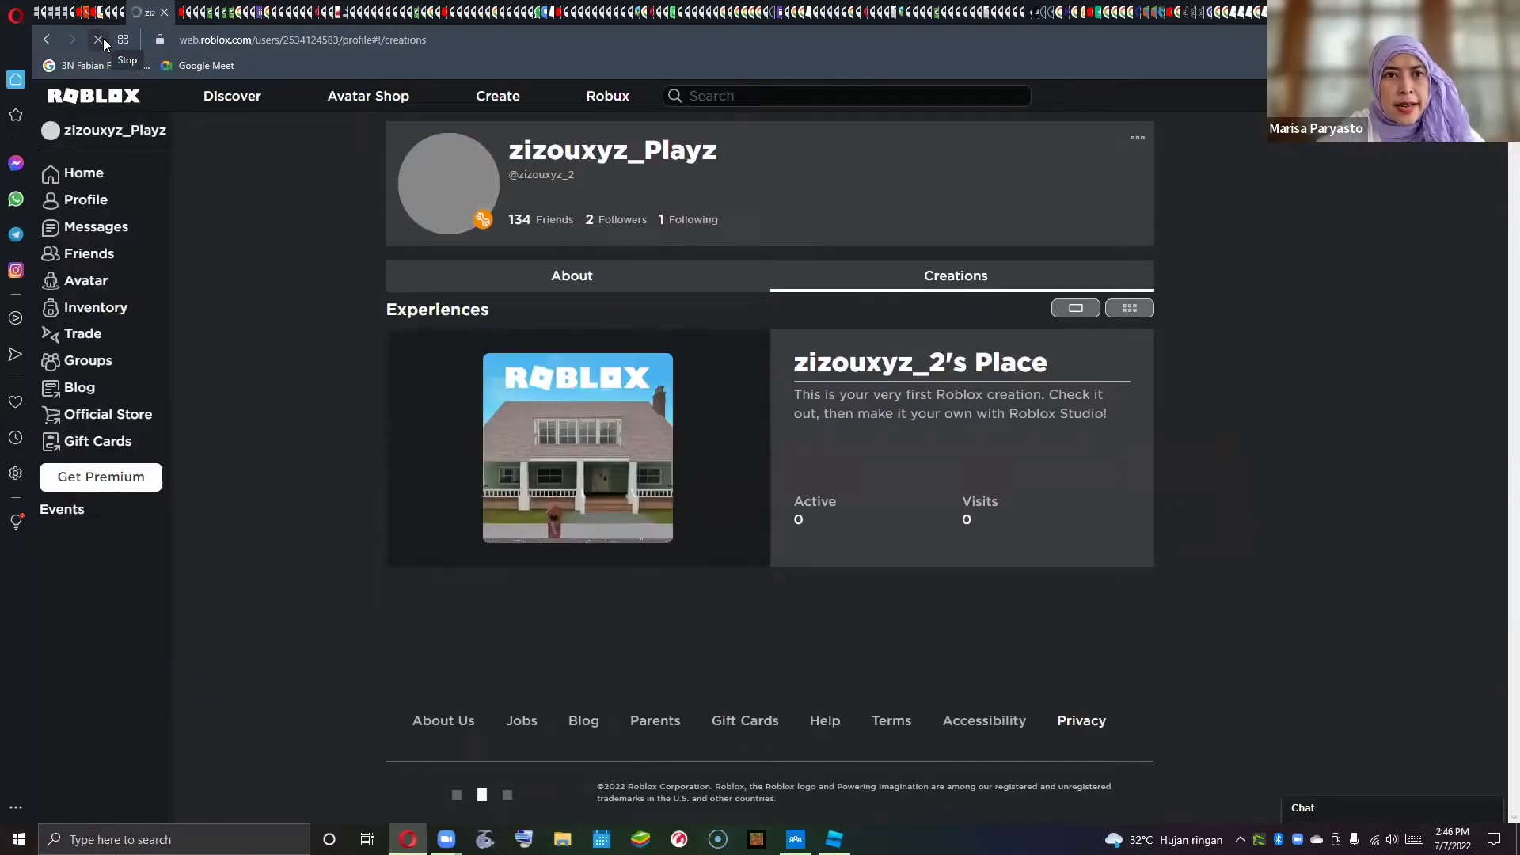
left_click(1129, 308)
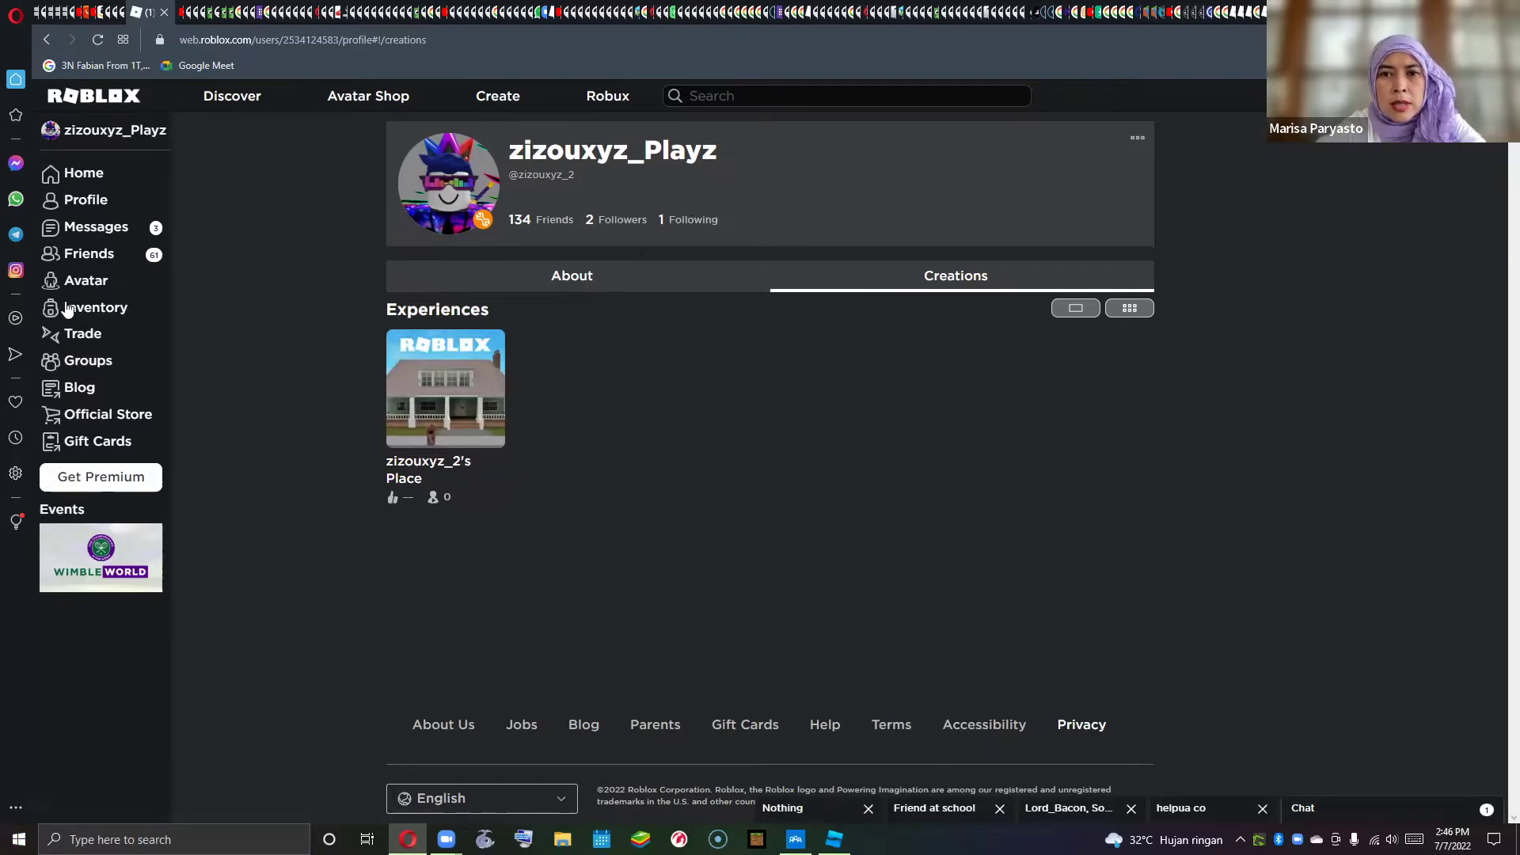
left_click(68, 182)
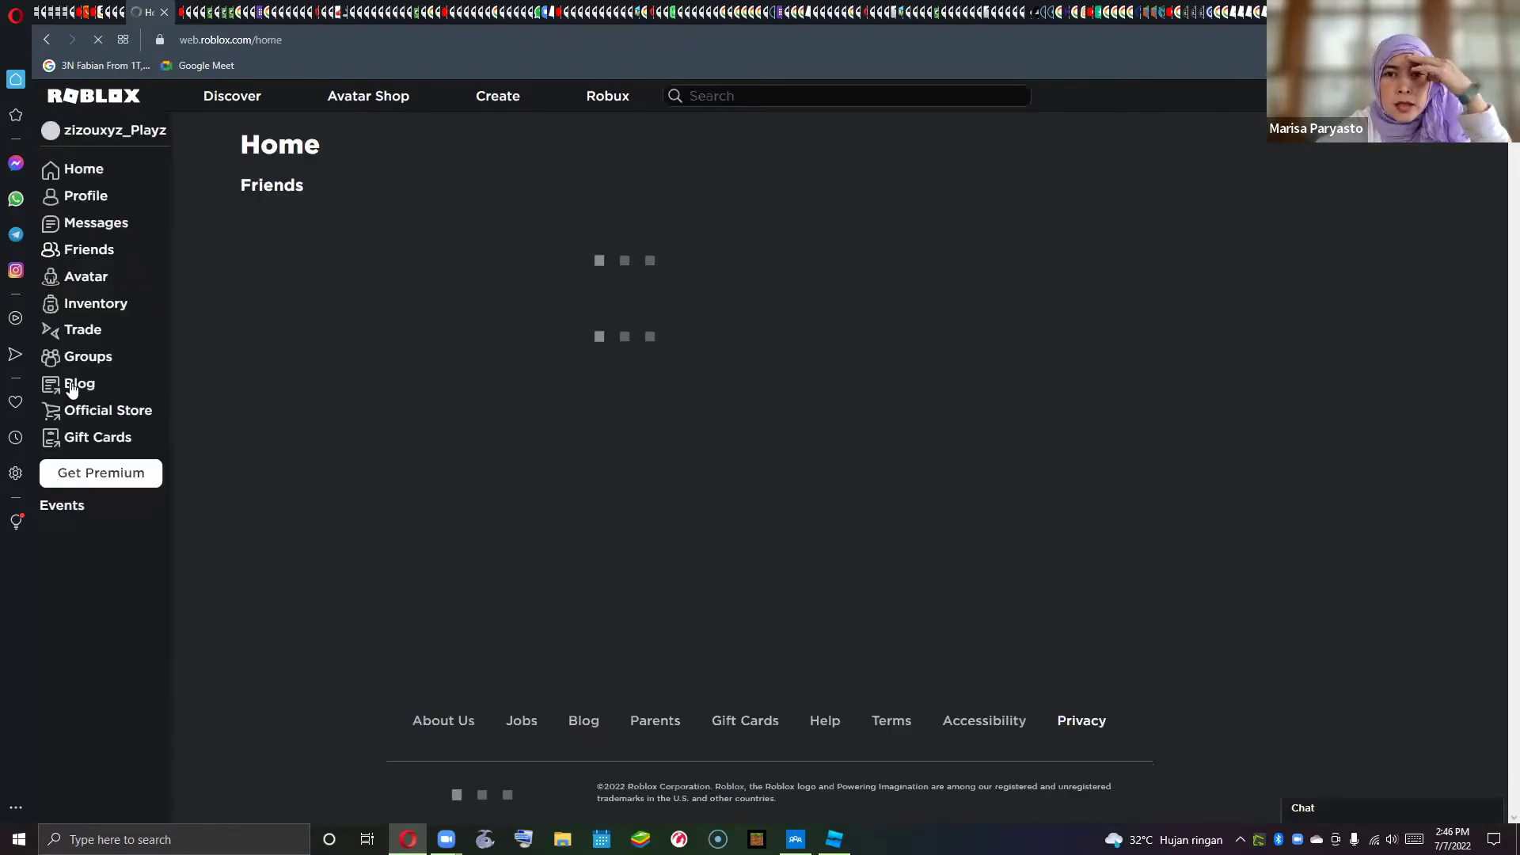
mouse_move(419, 263)
mouse_move(279, 260)
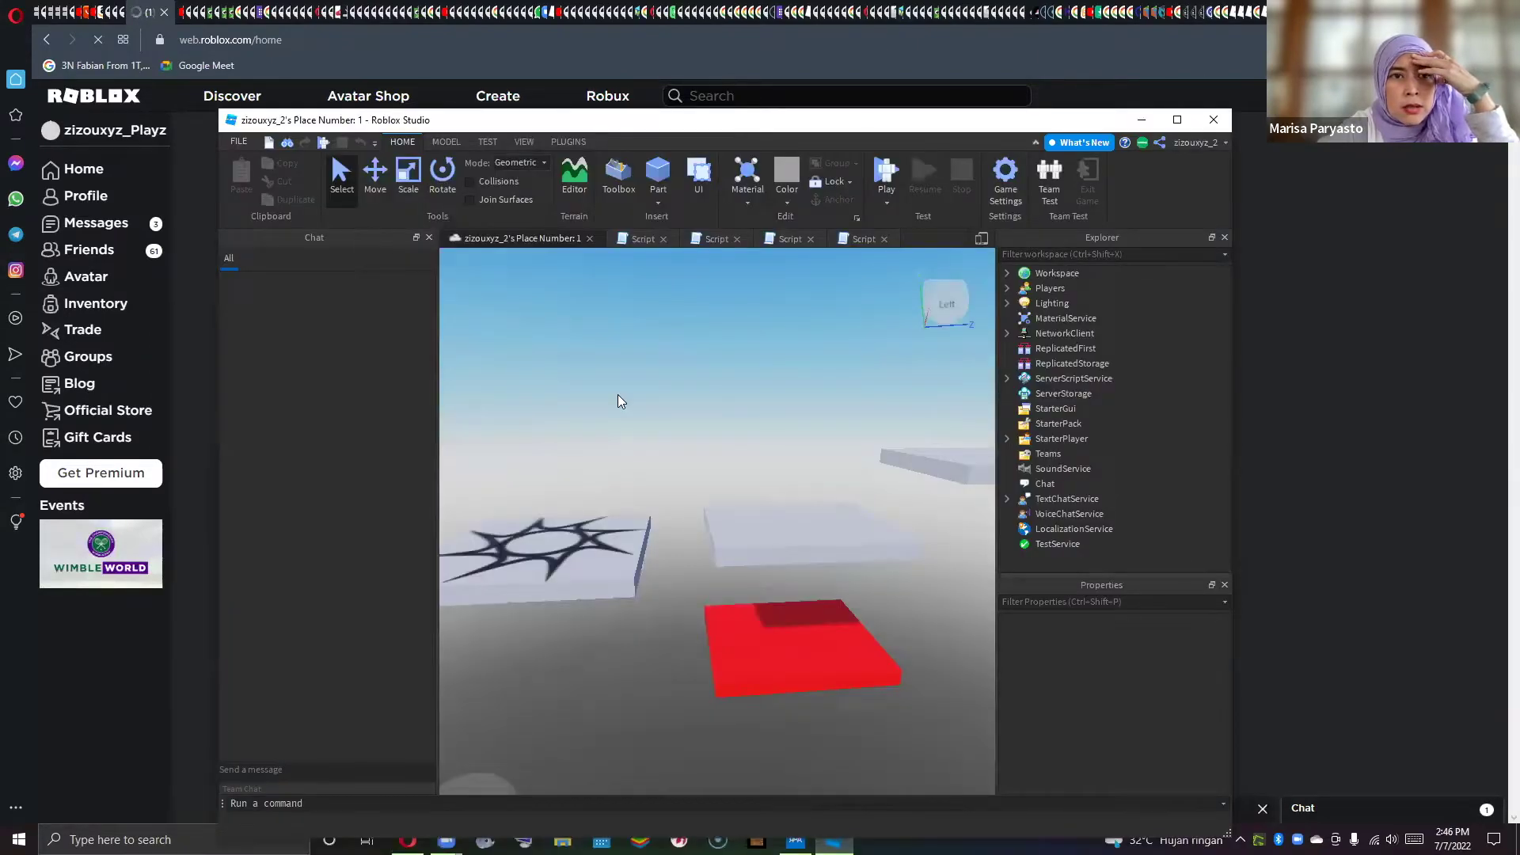
left_click(237, 142)
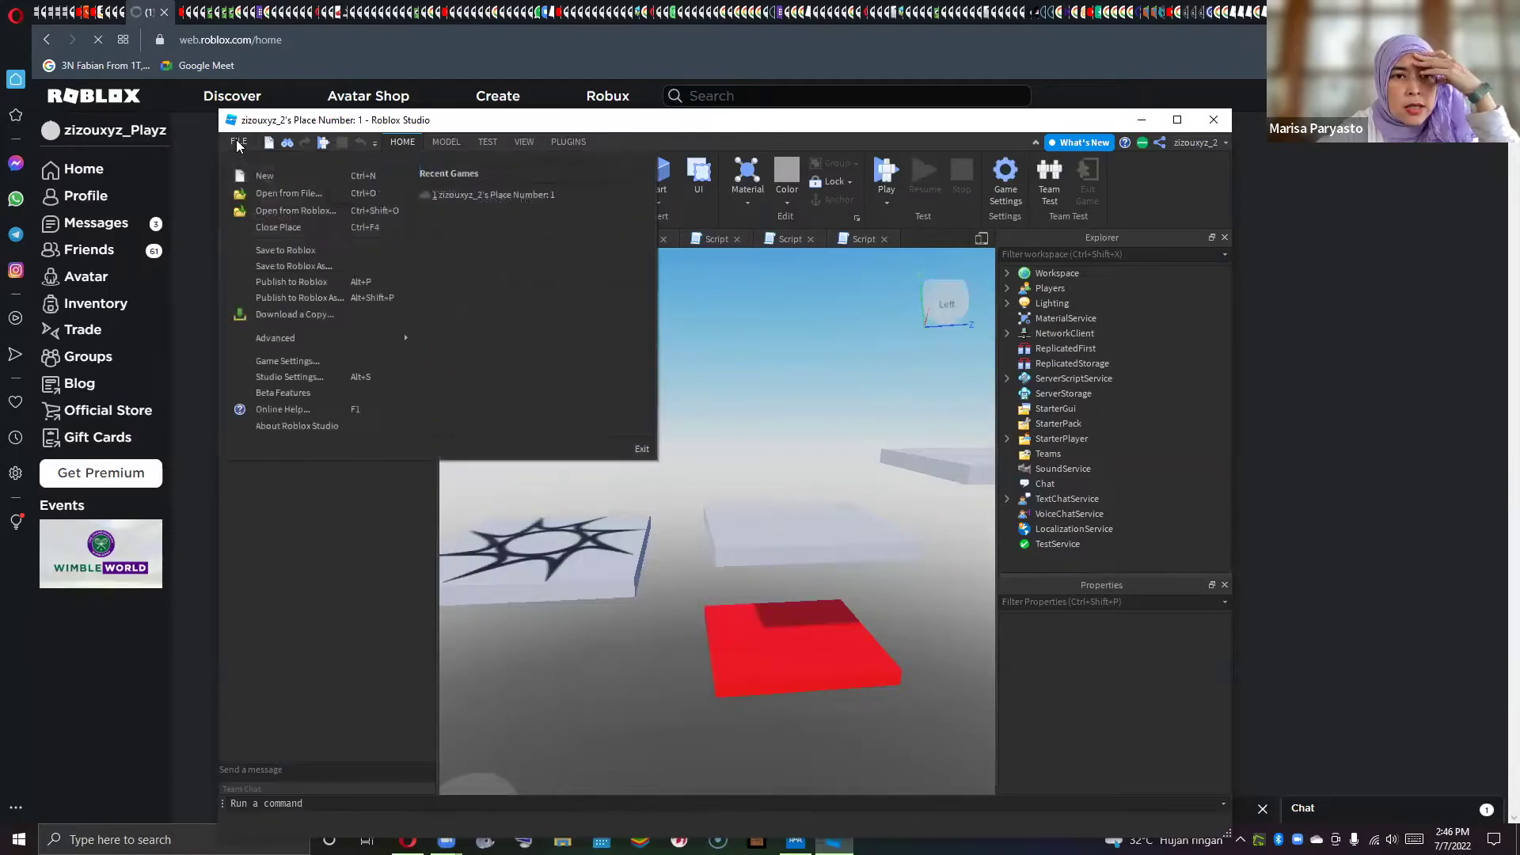
left_click(290, 377)
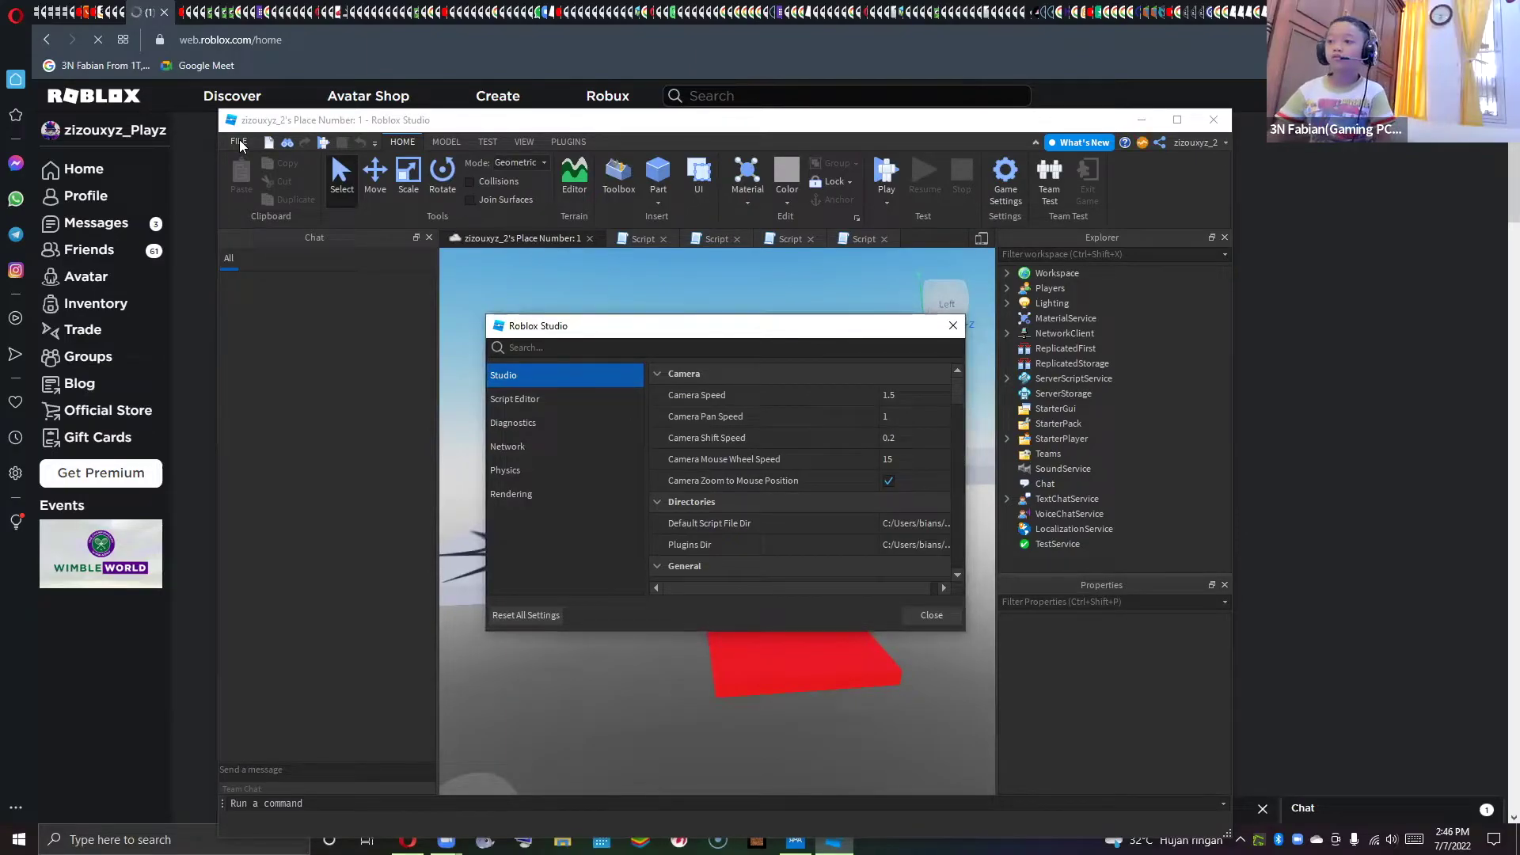
left_click(918, 614)
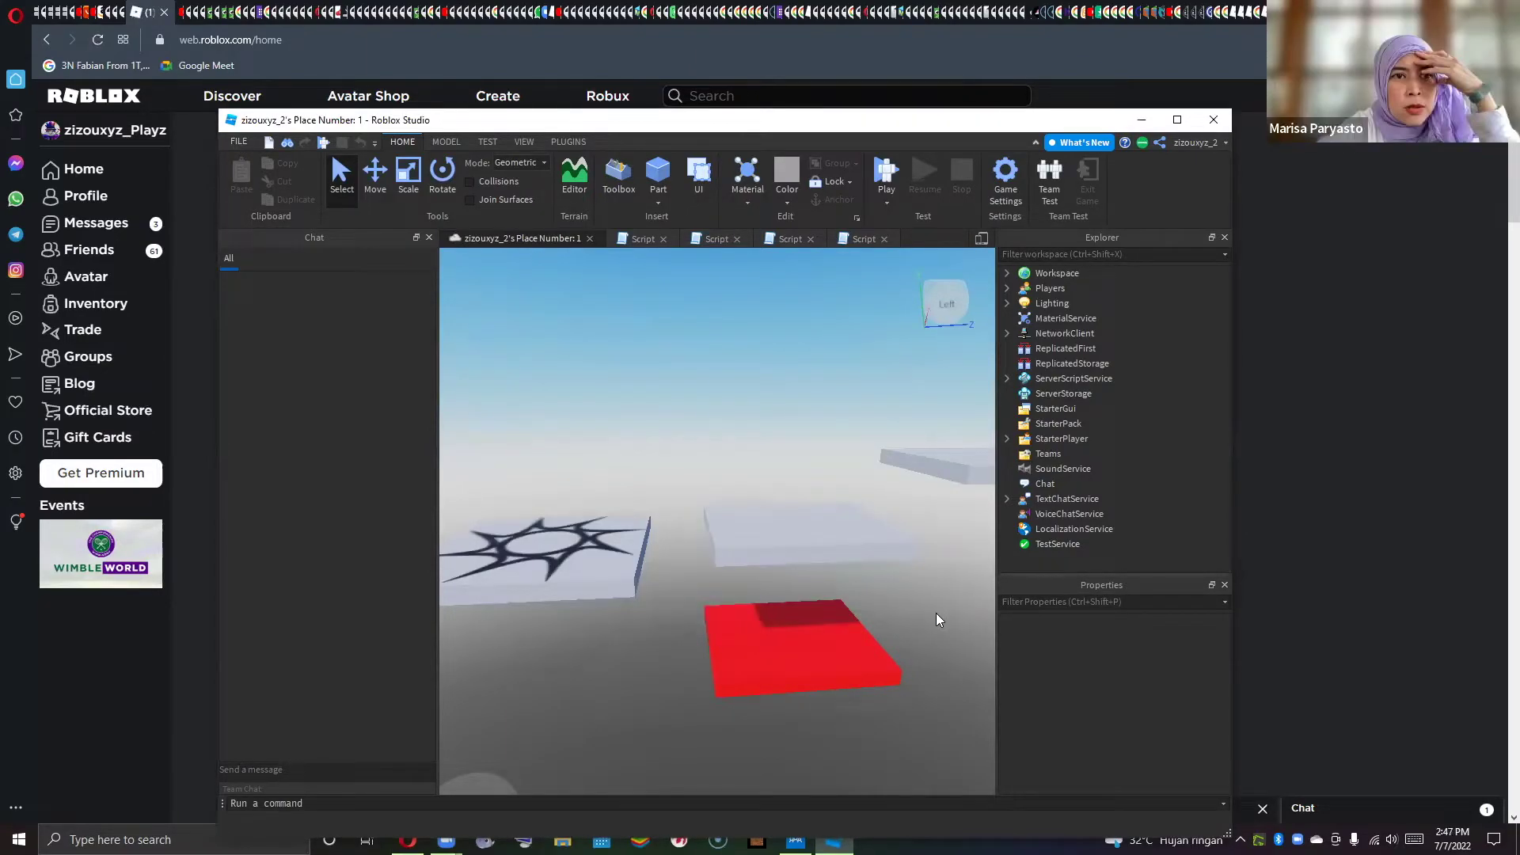
- Review the game settings for Permissions, Monetization, Security, Places, Localization, Avatar, World and Other
left_click(236, 140)
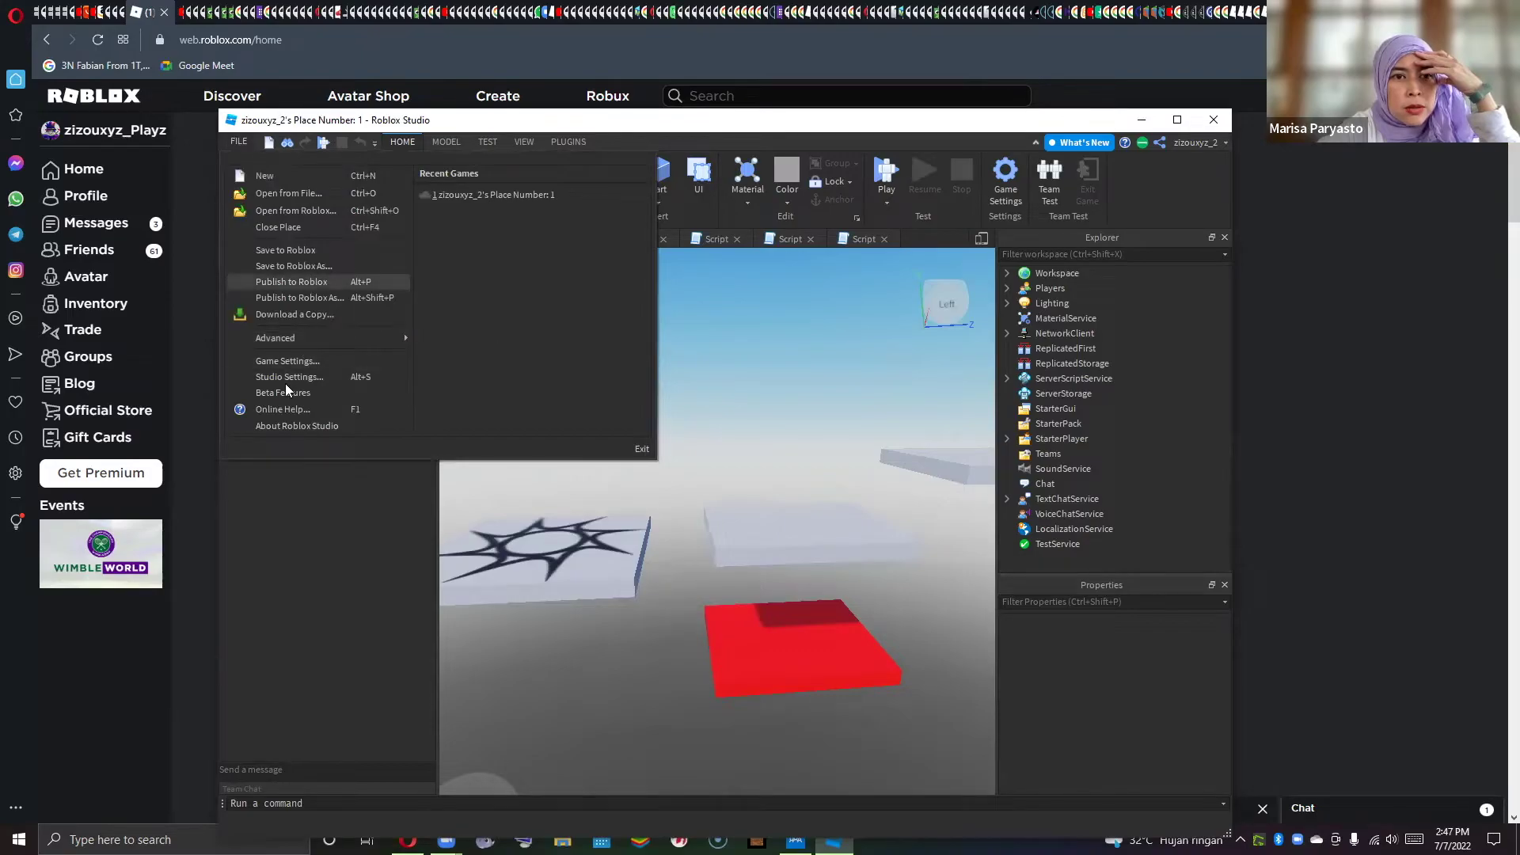
left_click(287, 362)
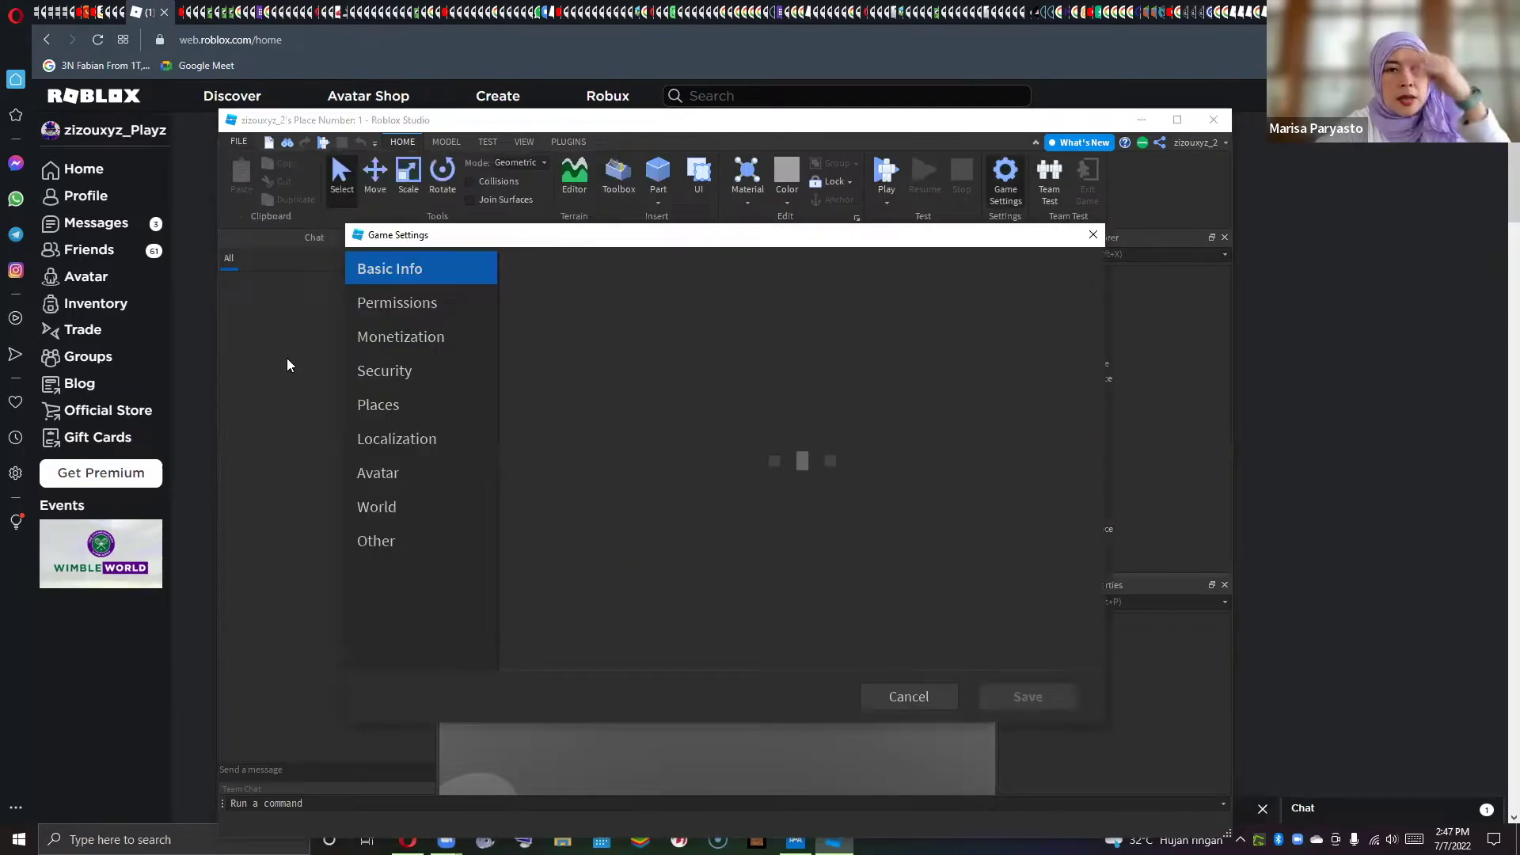
left_click(429, 299)
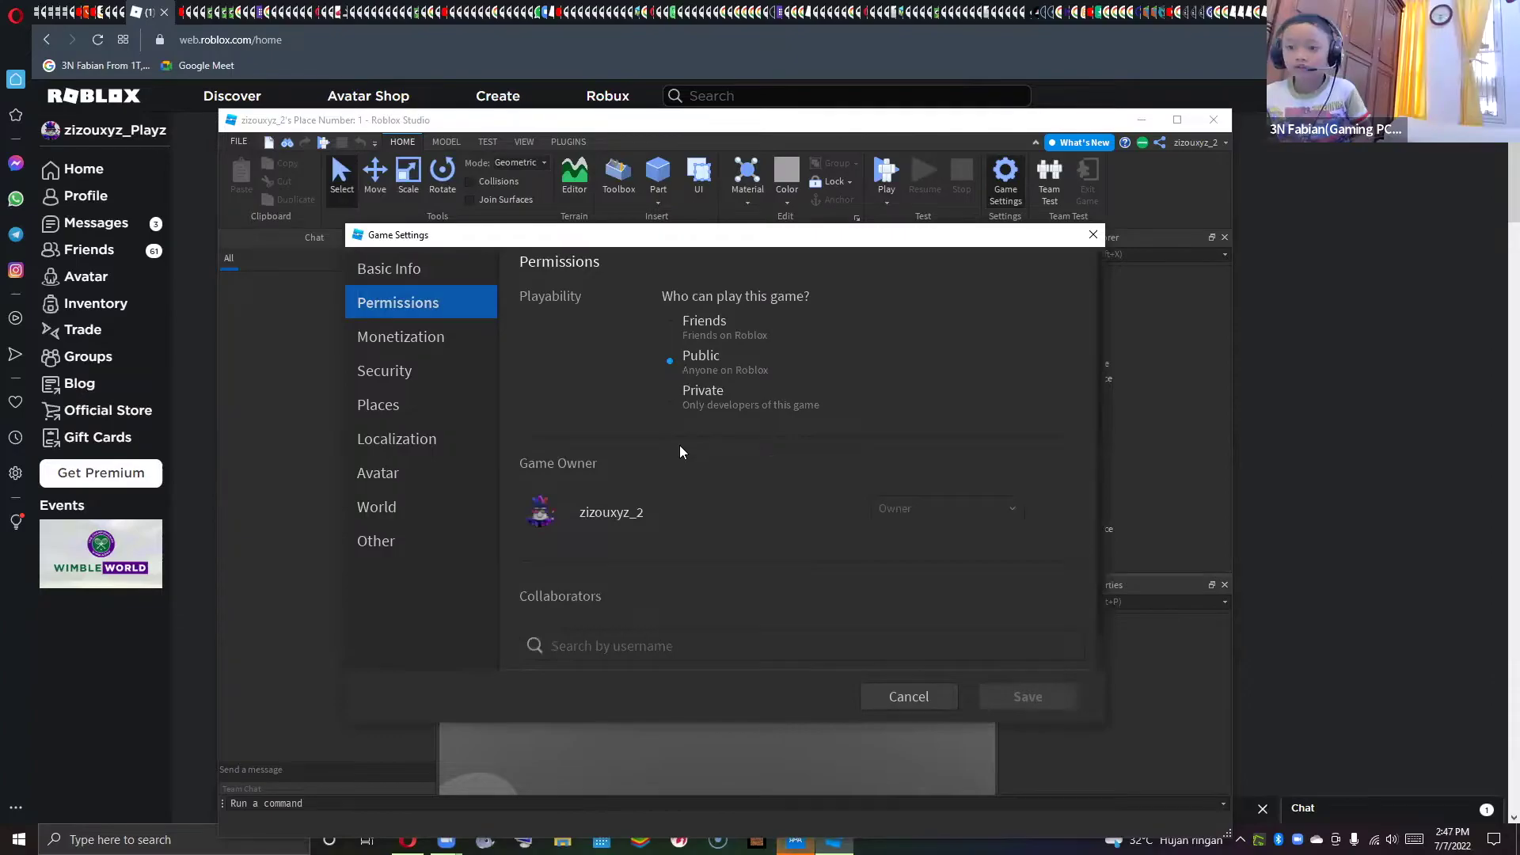
scroll(679, 448, "down", 1)
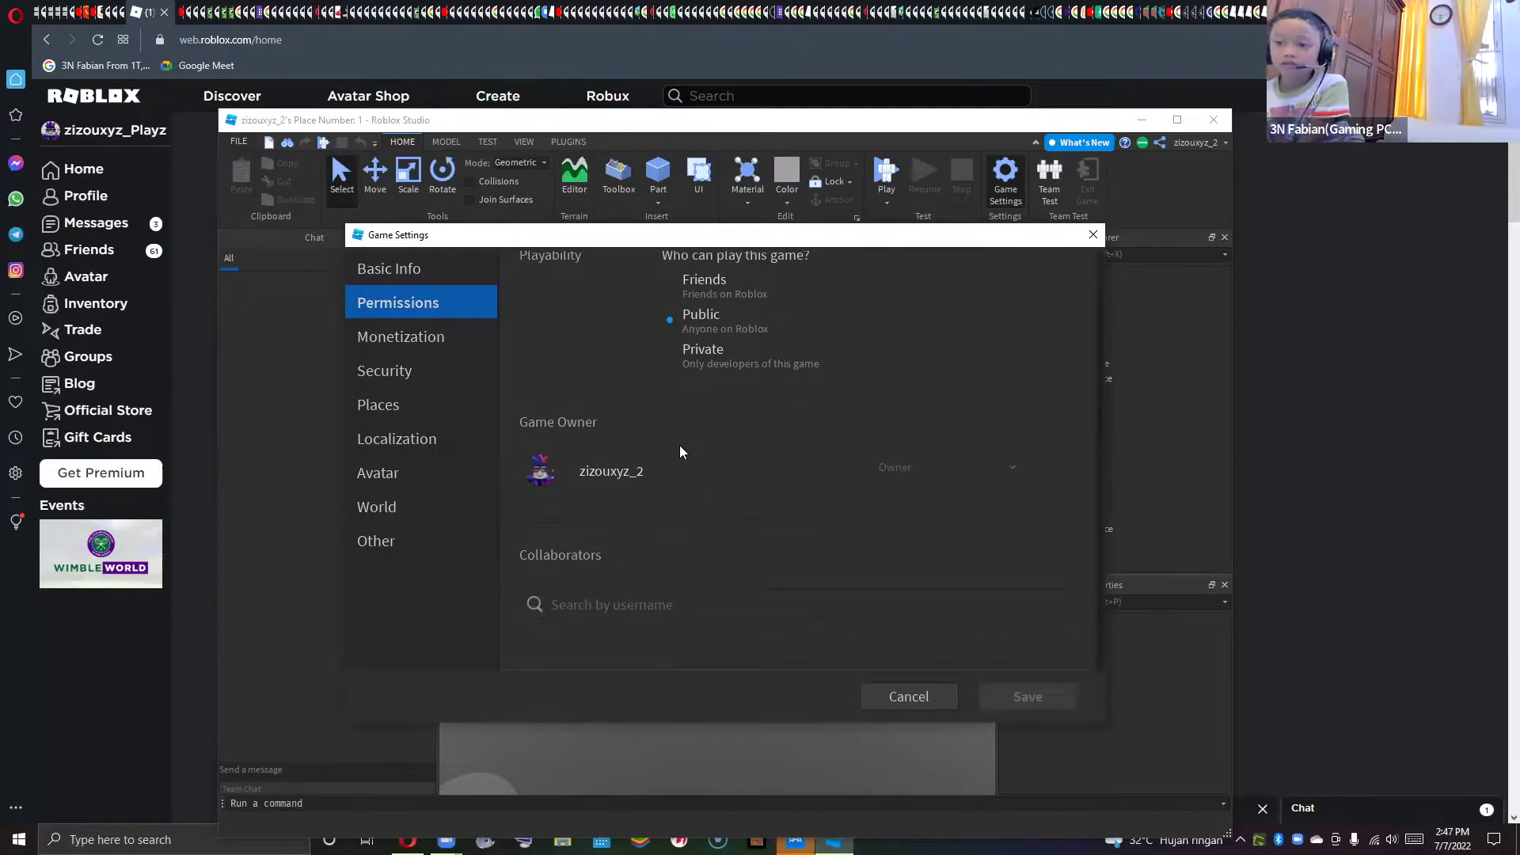
left_click(376, 354)
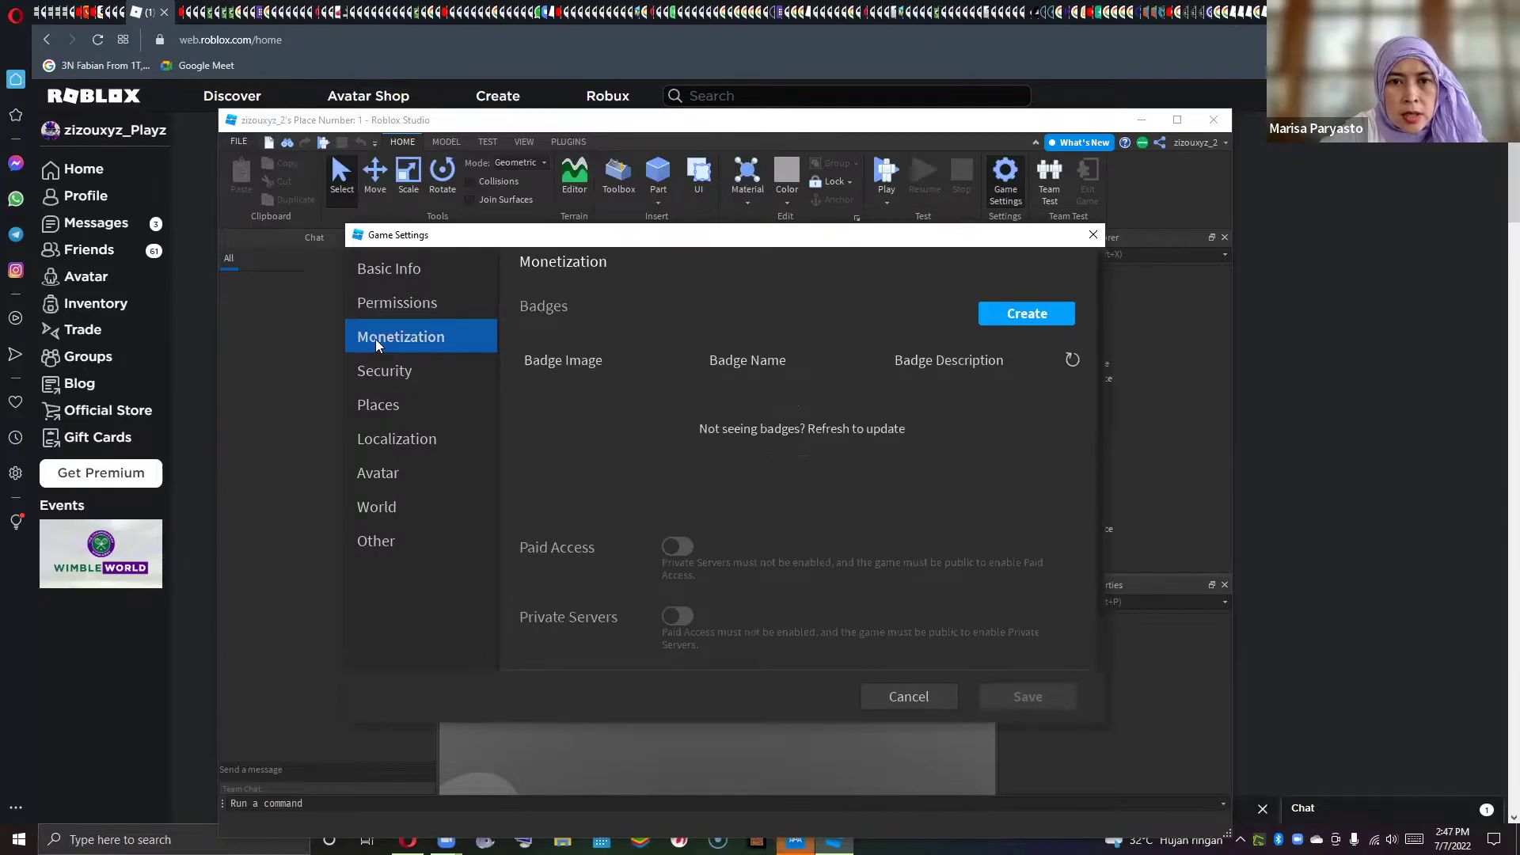
left_click(375, 383)
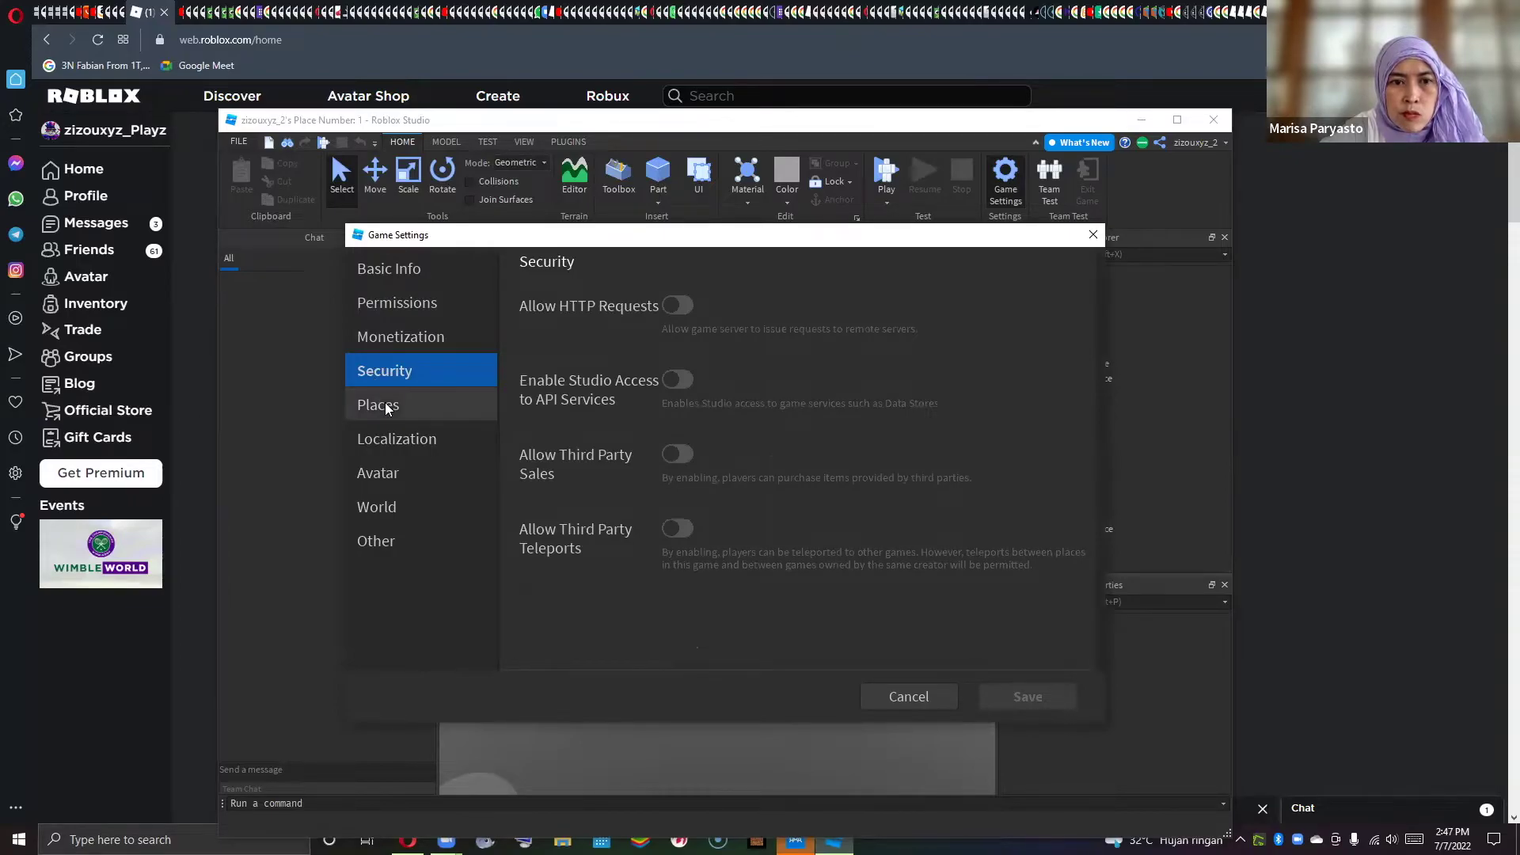
left_click(386, 405)
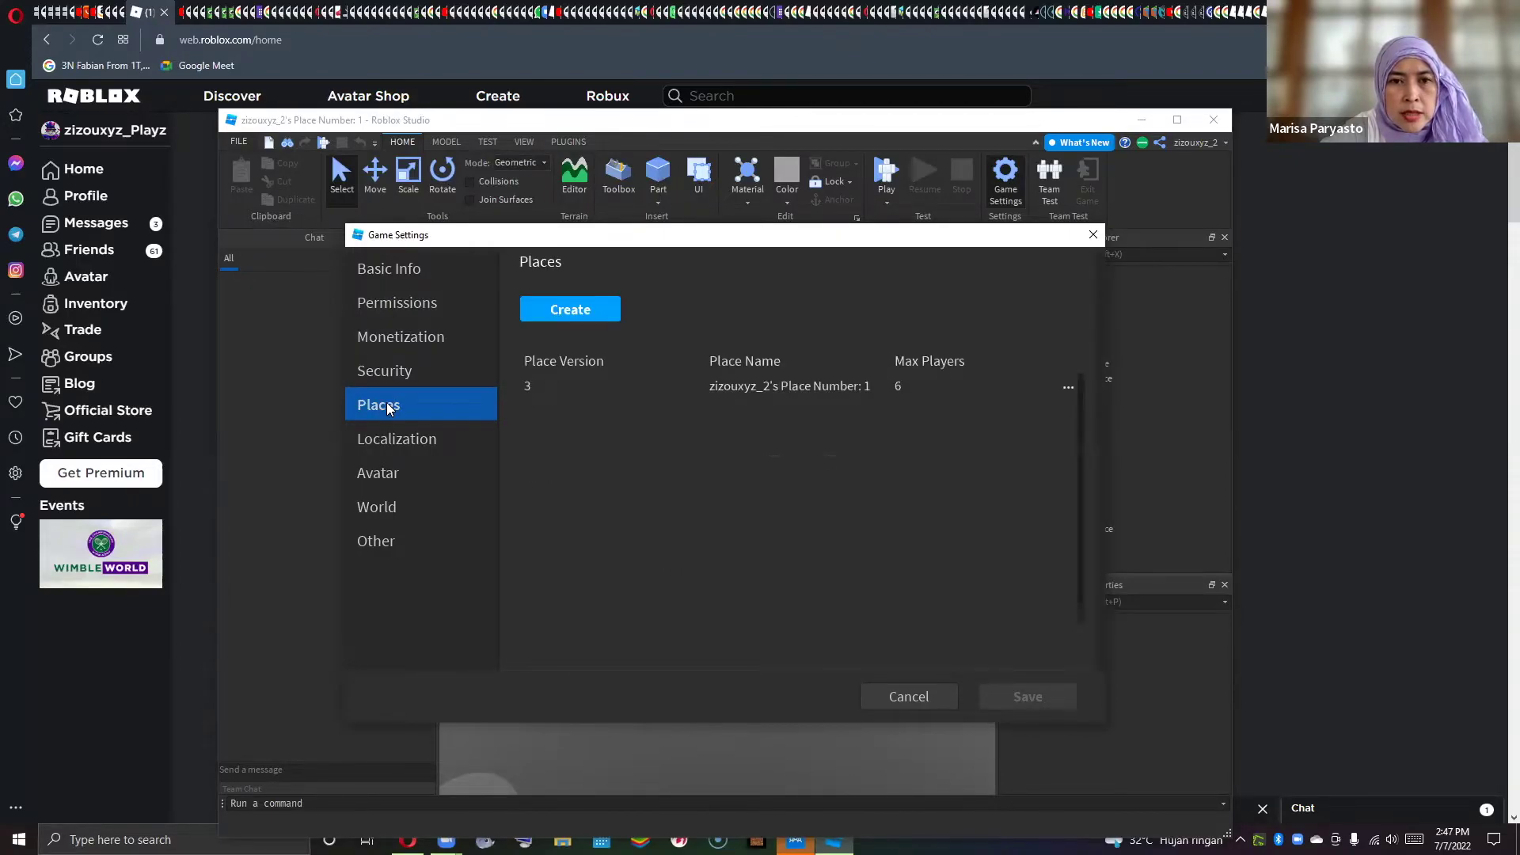
left_click(398, 444)
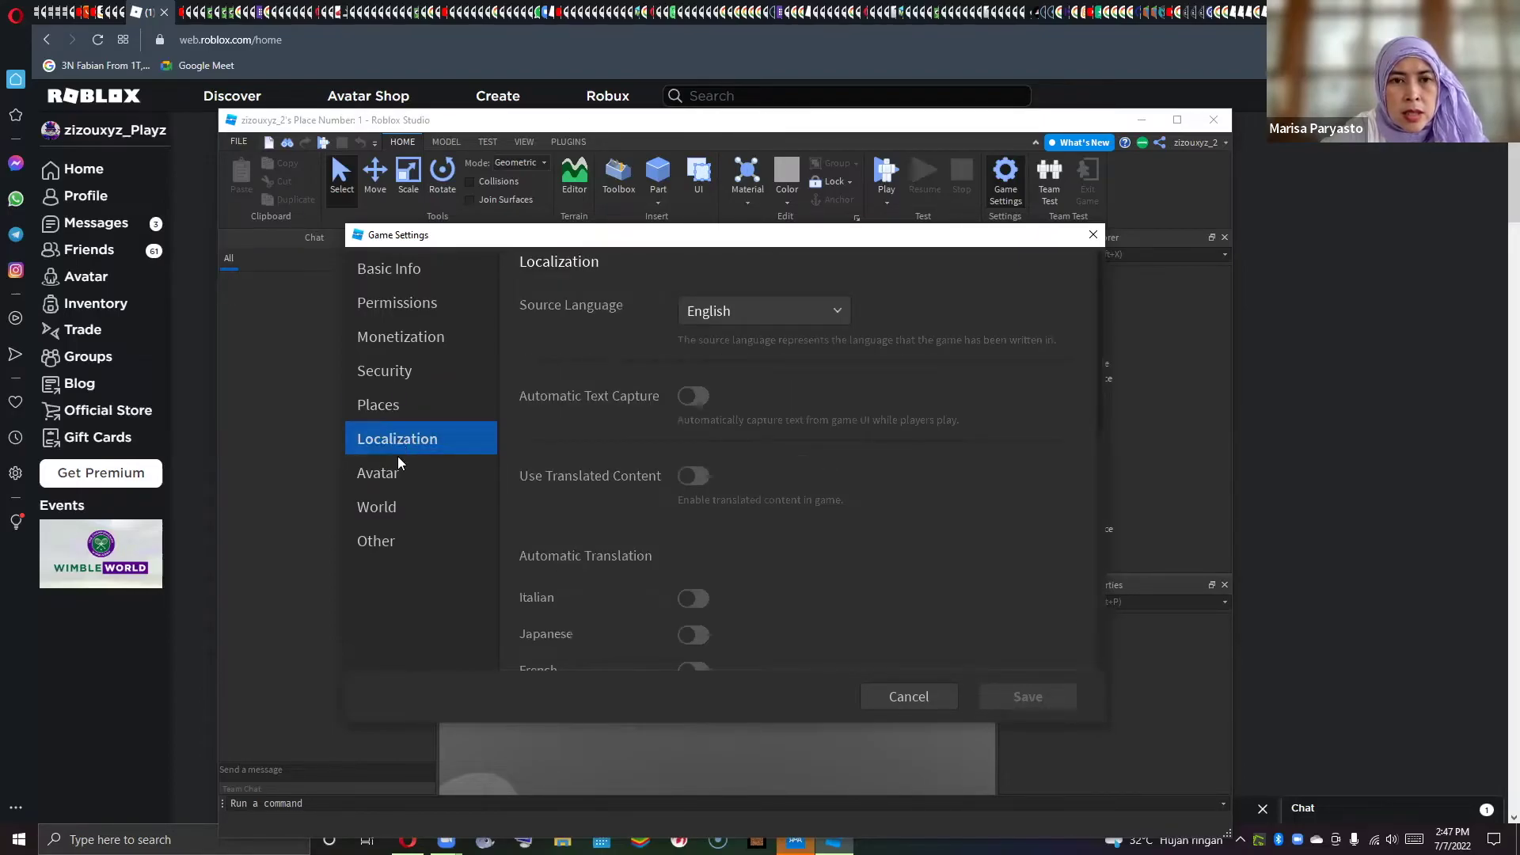
left_click(401, 463)
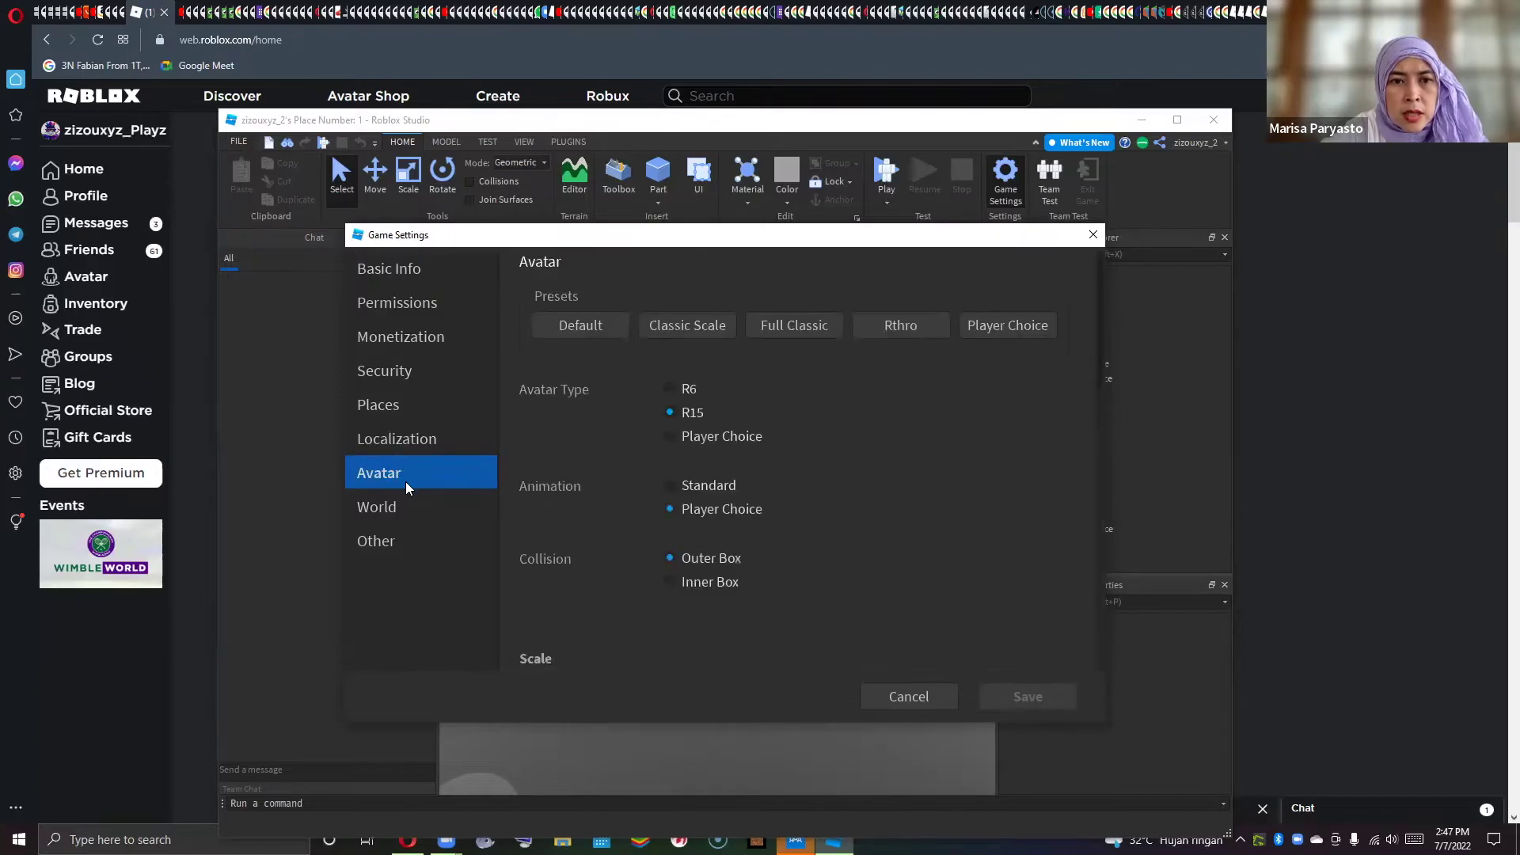
left_click(408, 508)
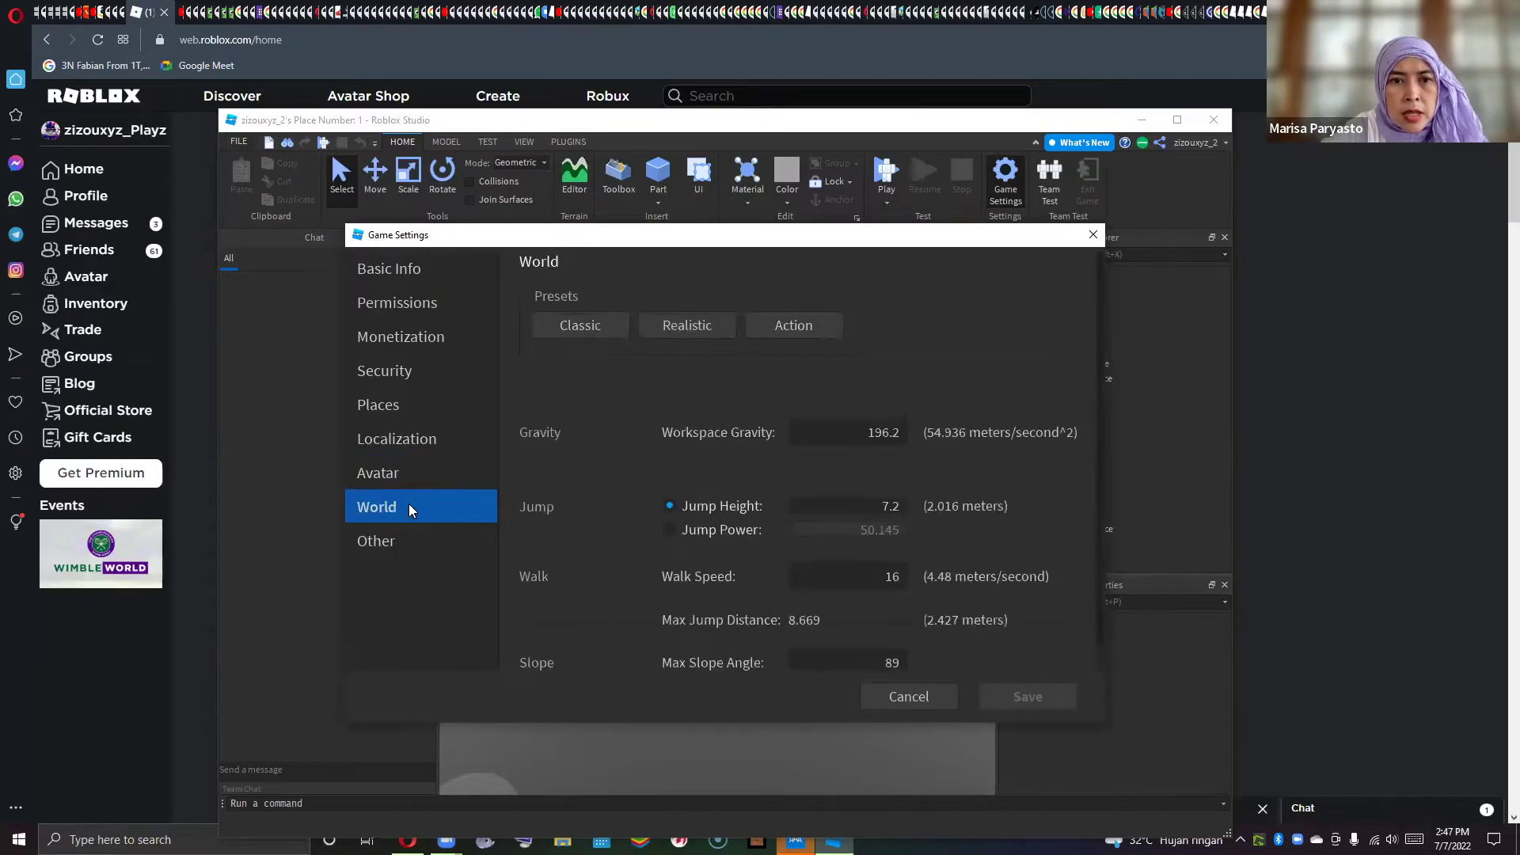
left_click(409, 540)
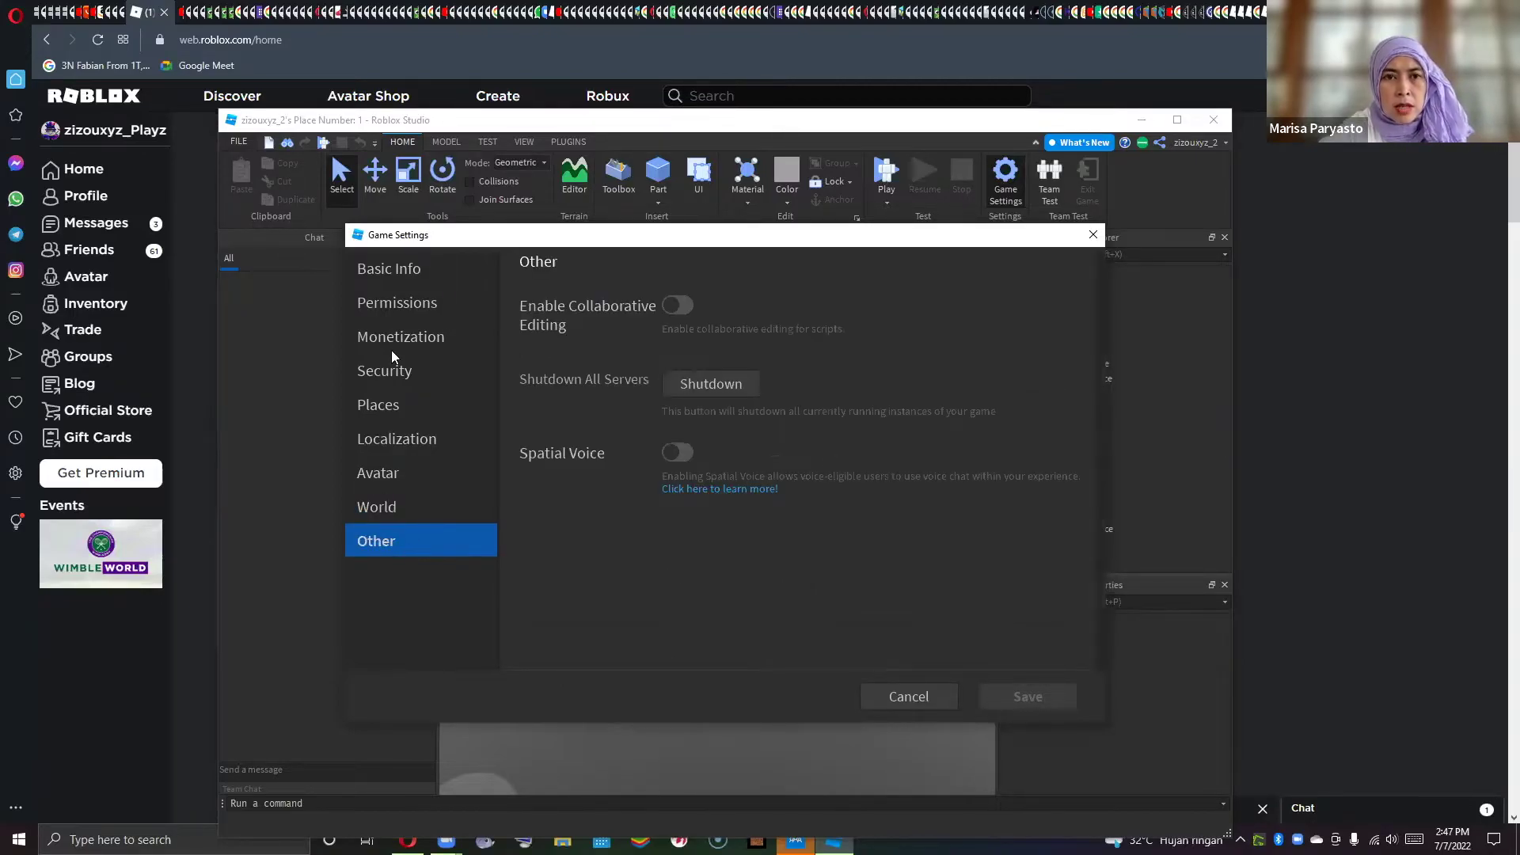
- Examine the game's Basic Info settings, including genre and playable devices, and close the game settings without saving
left_click(387, 269)
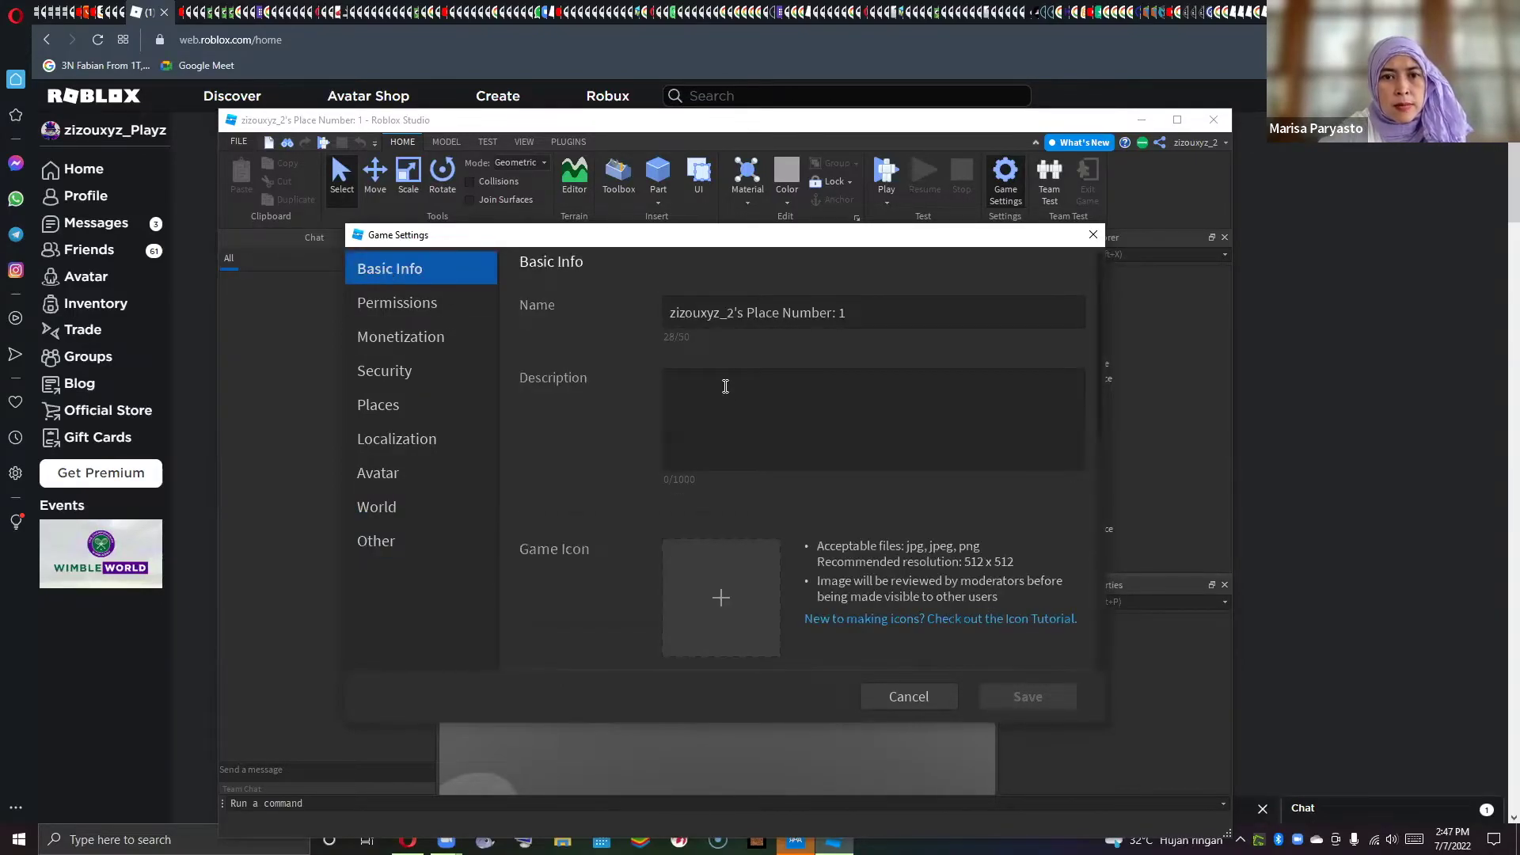
scroll(725, 386, "down", 2)
scroll(784, 417, "down", 2)
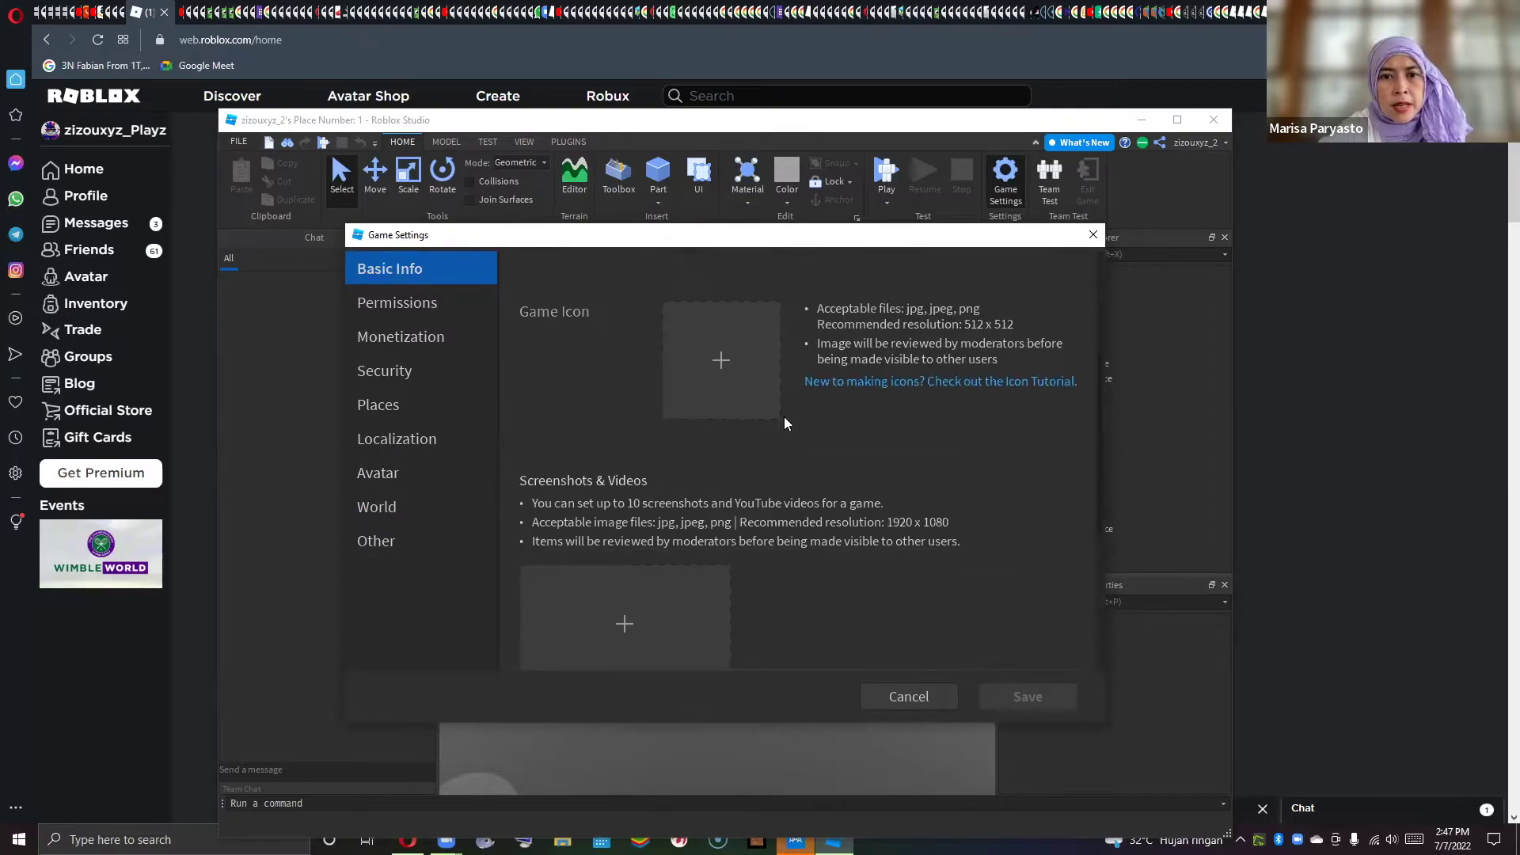
scroll(784, 416, "up", 2)
scroll(783, 417, "down", 1)
scroll(783, 423, "down", 5)
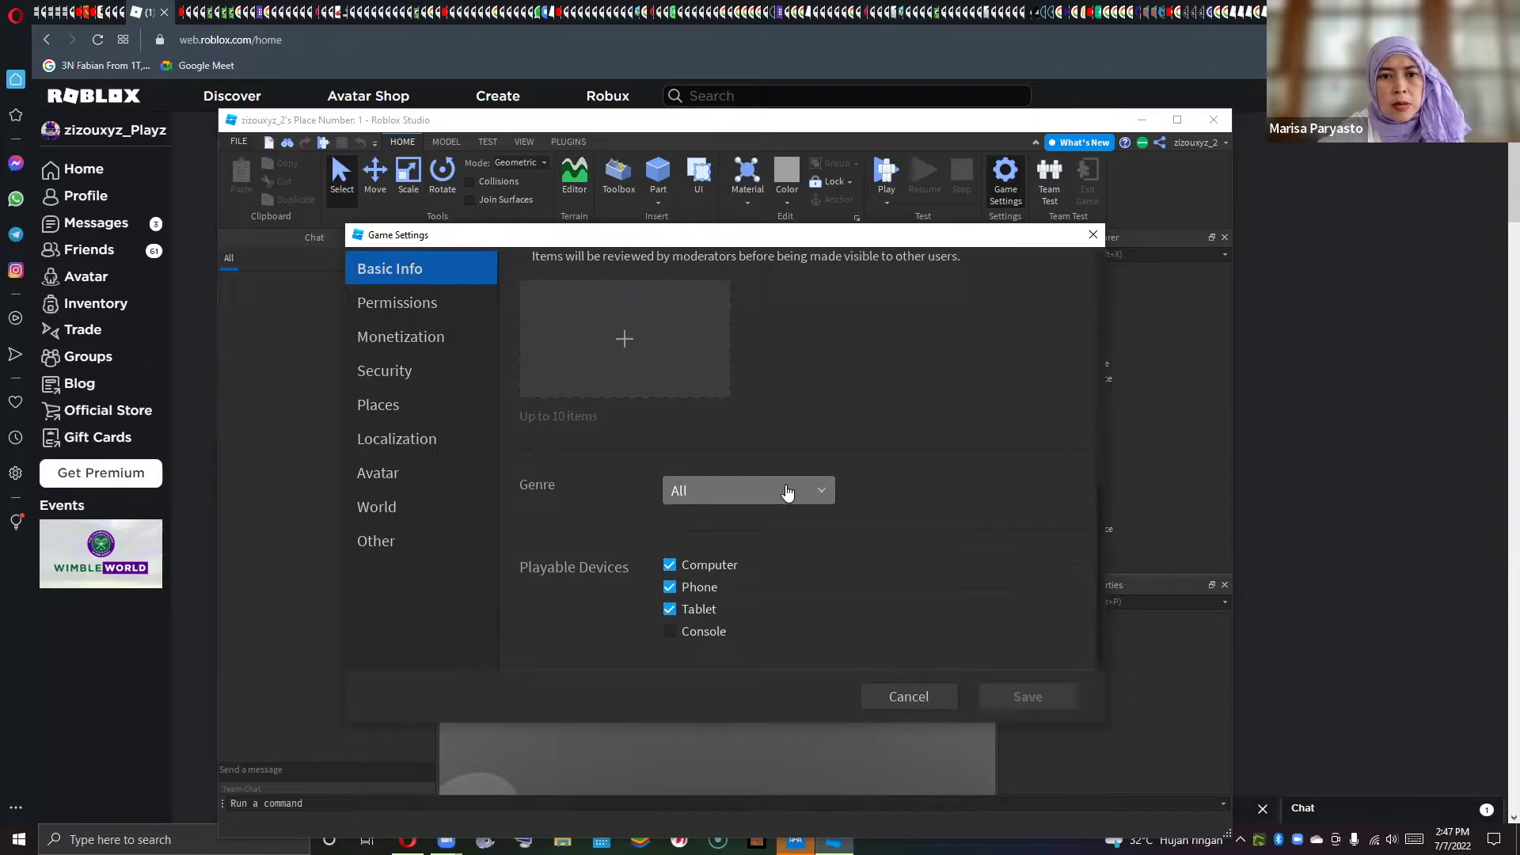
scroll(787, 493, "up", 6)
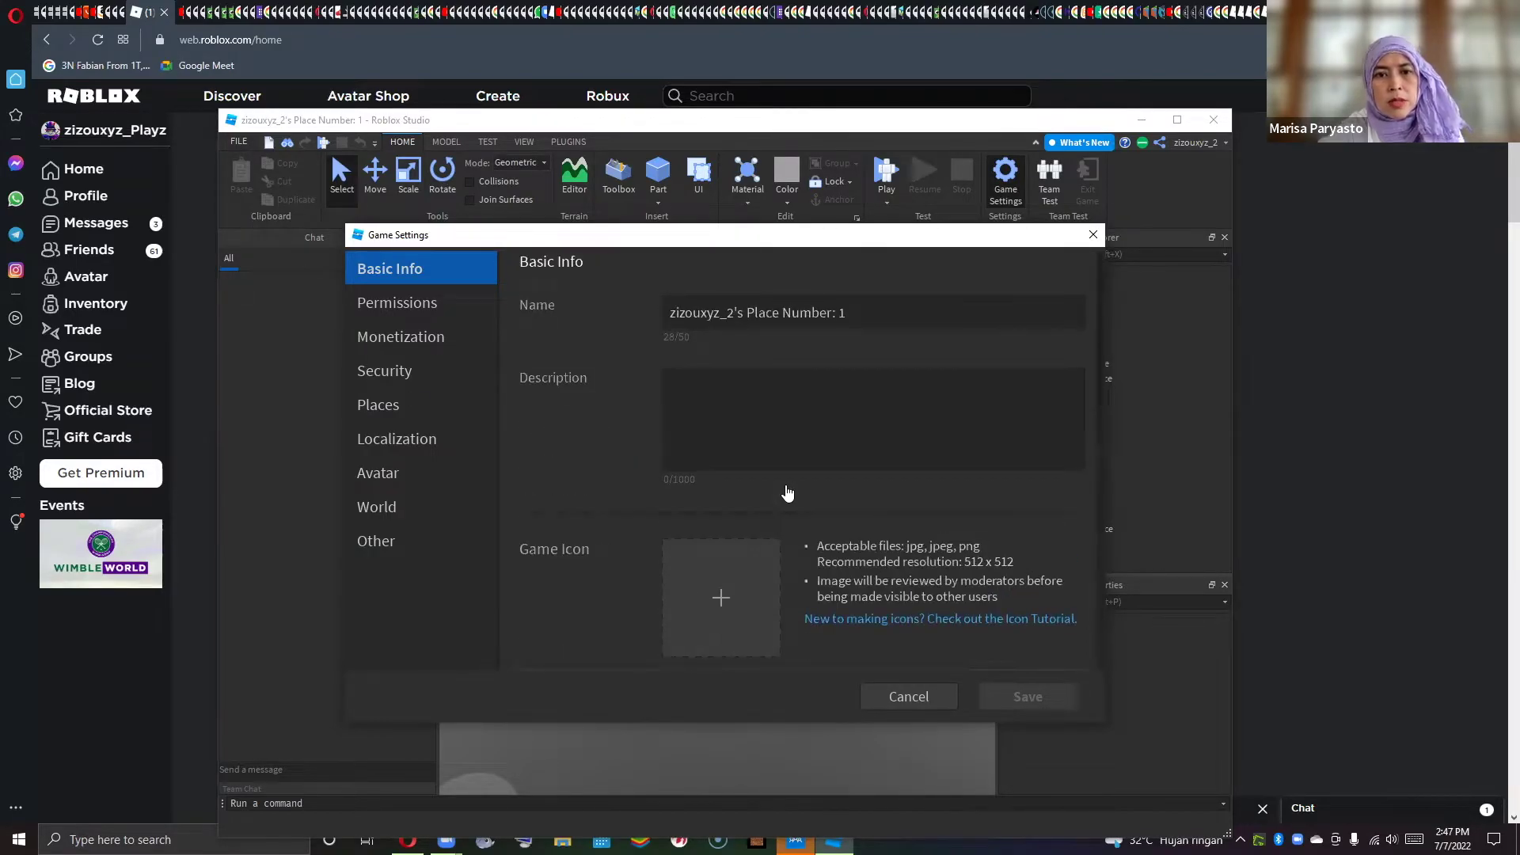
left_click(902, 694)
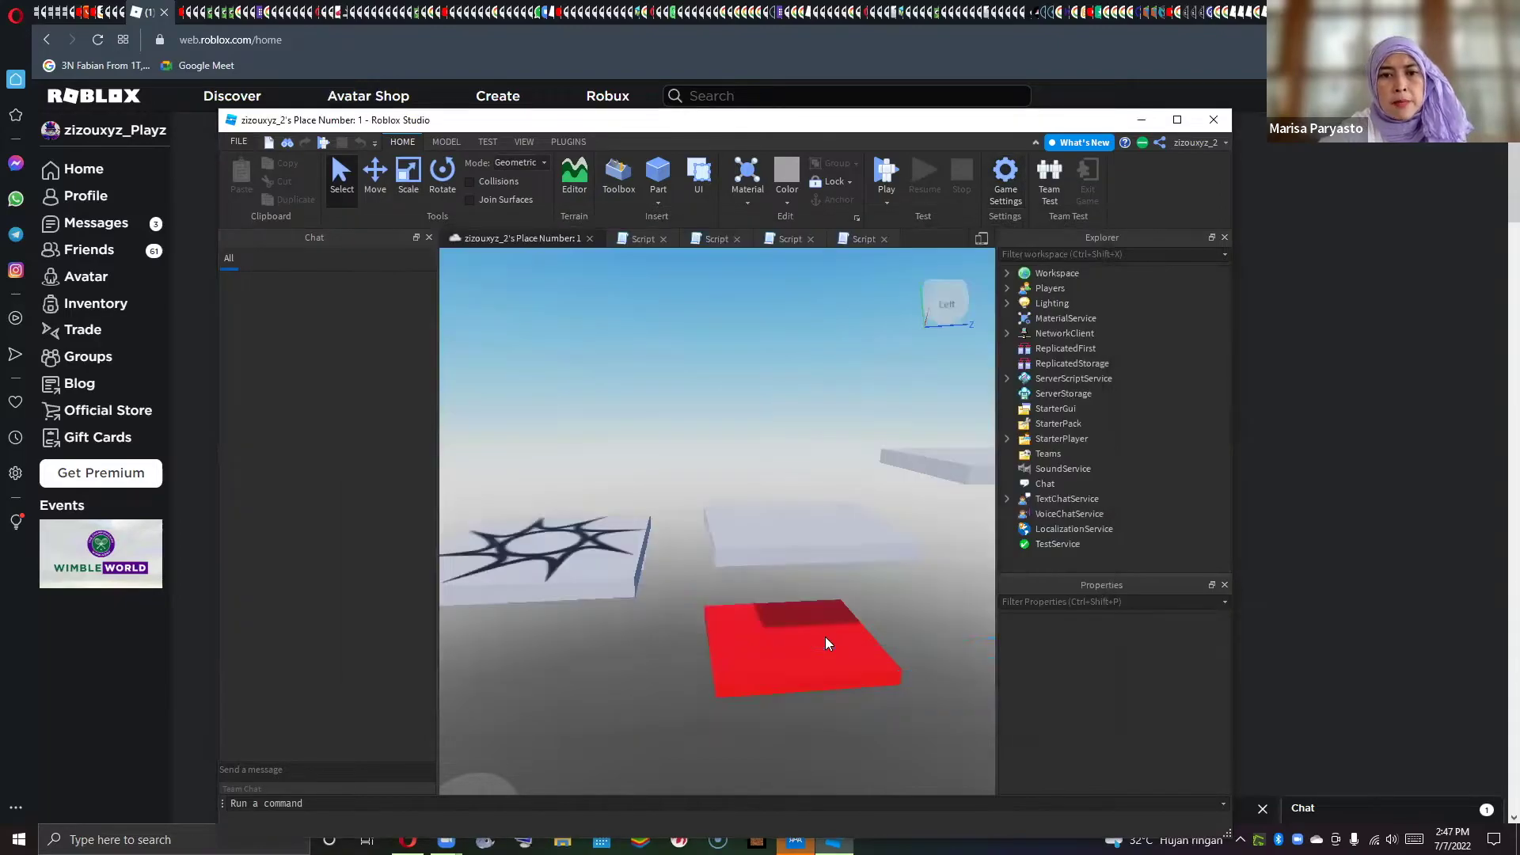
- Publish the current place to Roblox and switch to the Roblox website in the browser
left_click(237, 142)
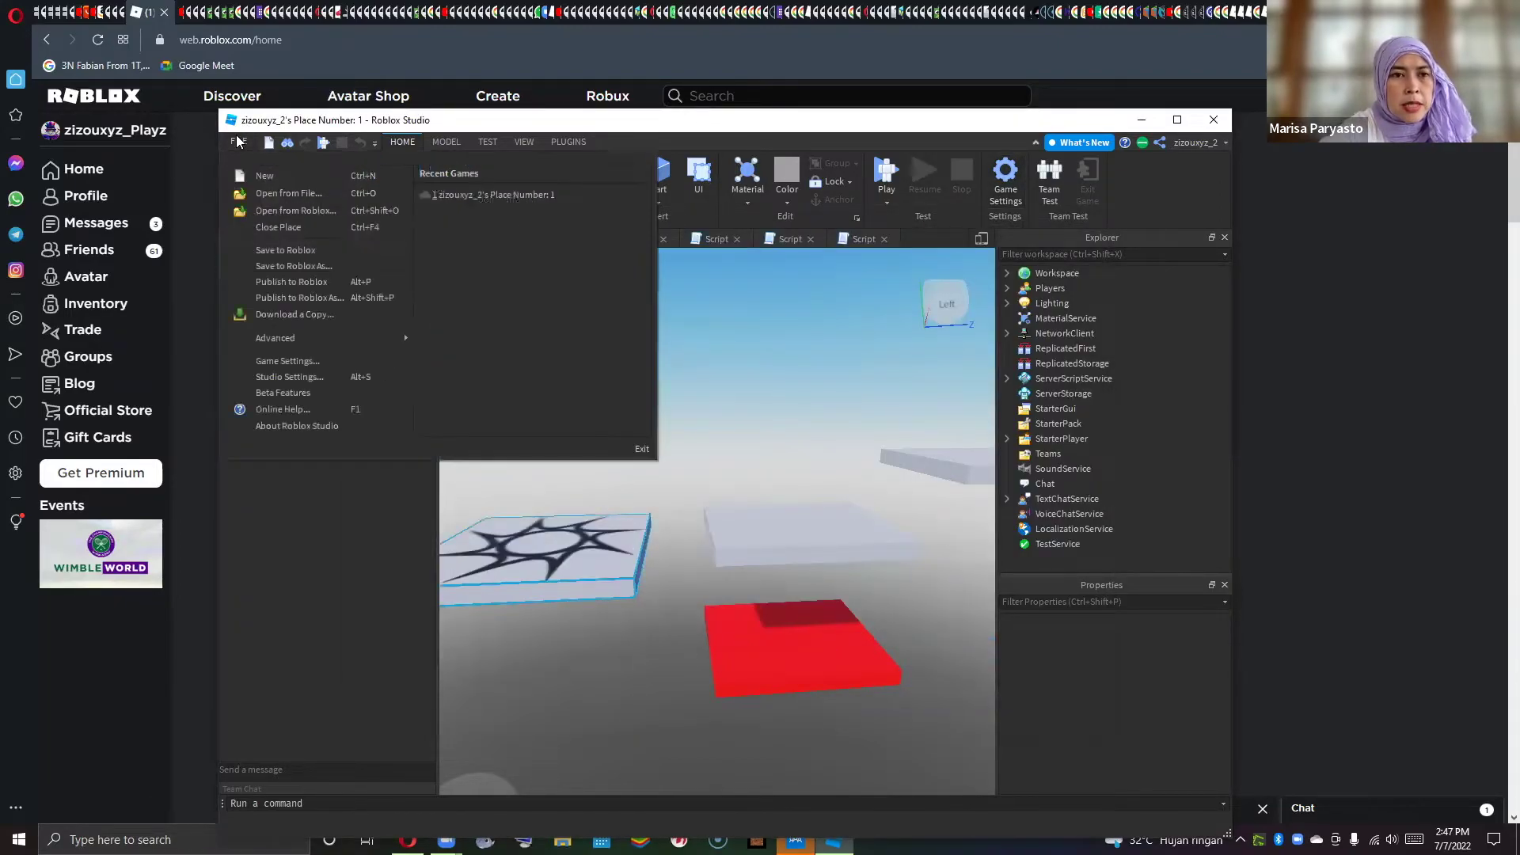
left_click(302, 282)
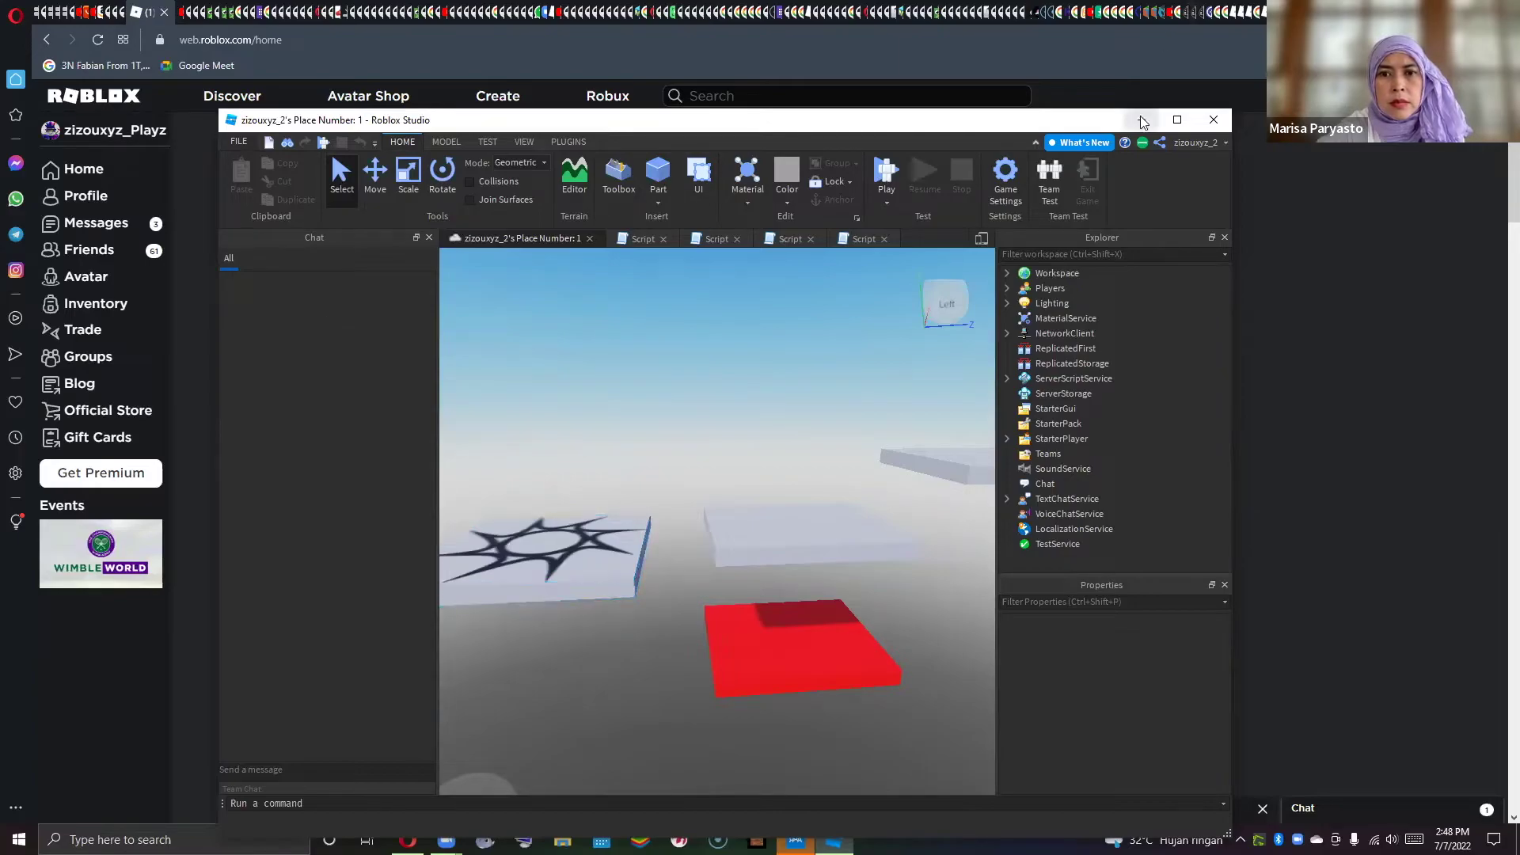
left_click(71, 152)
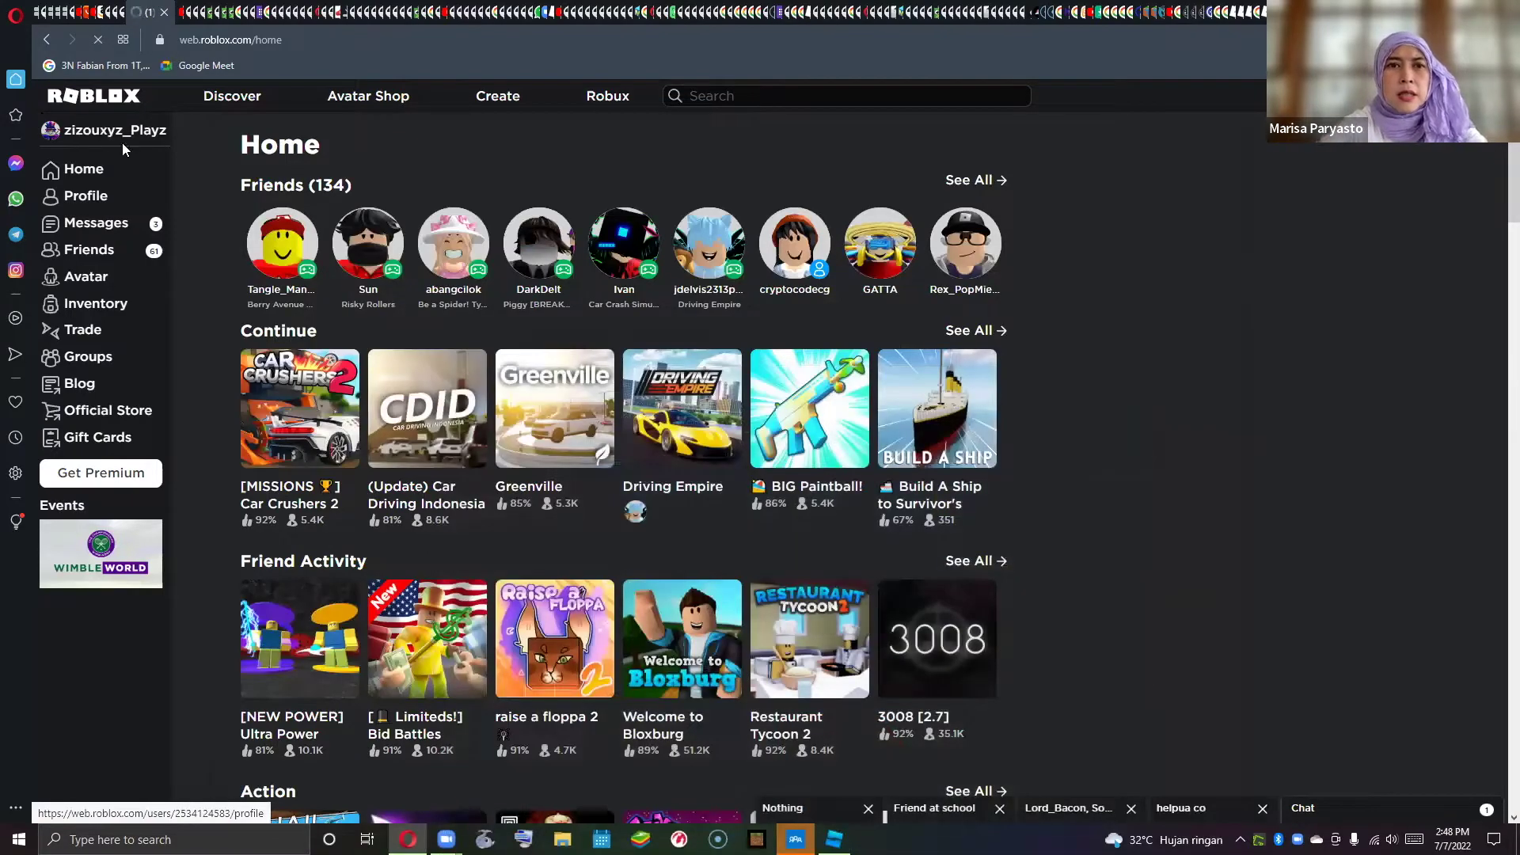
- Check the experiences among the profile's creations in grid view
left_click(119, 137)
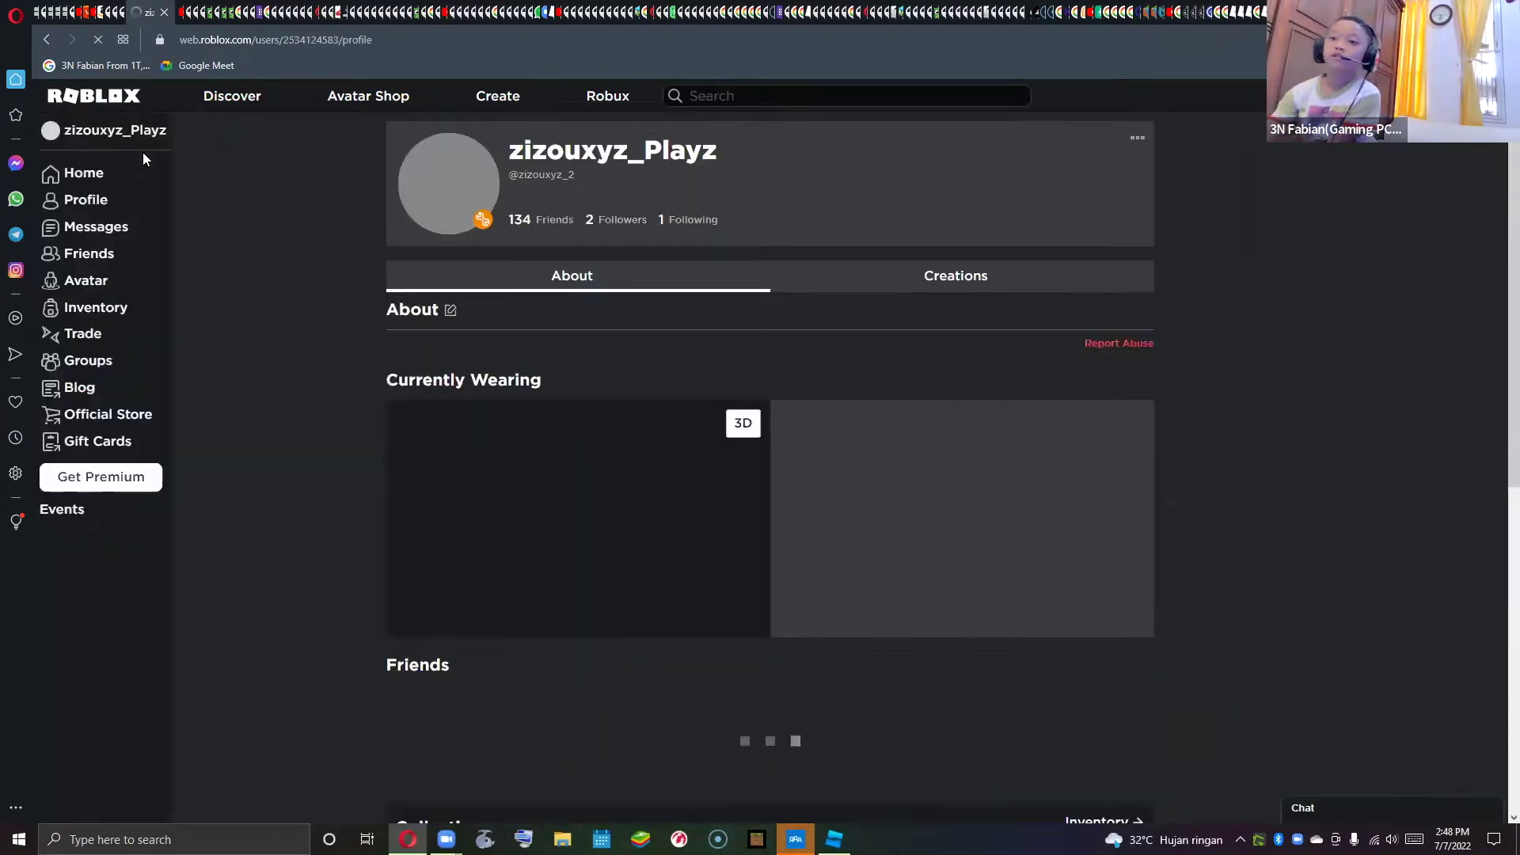
left_click(908, 291)
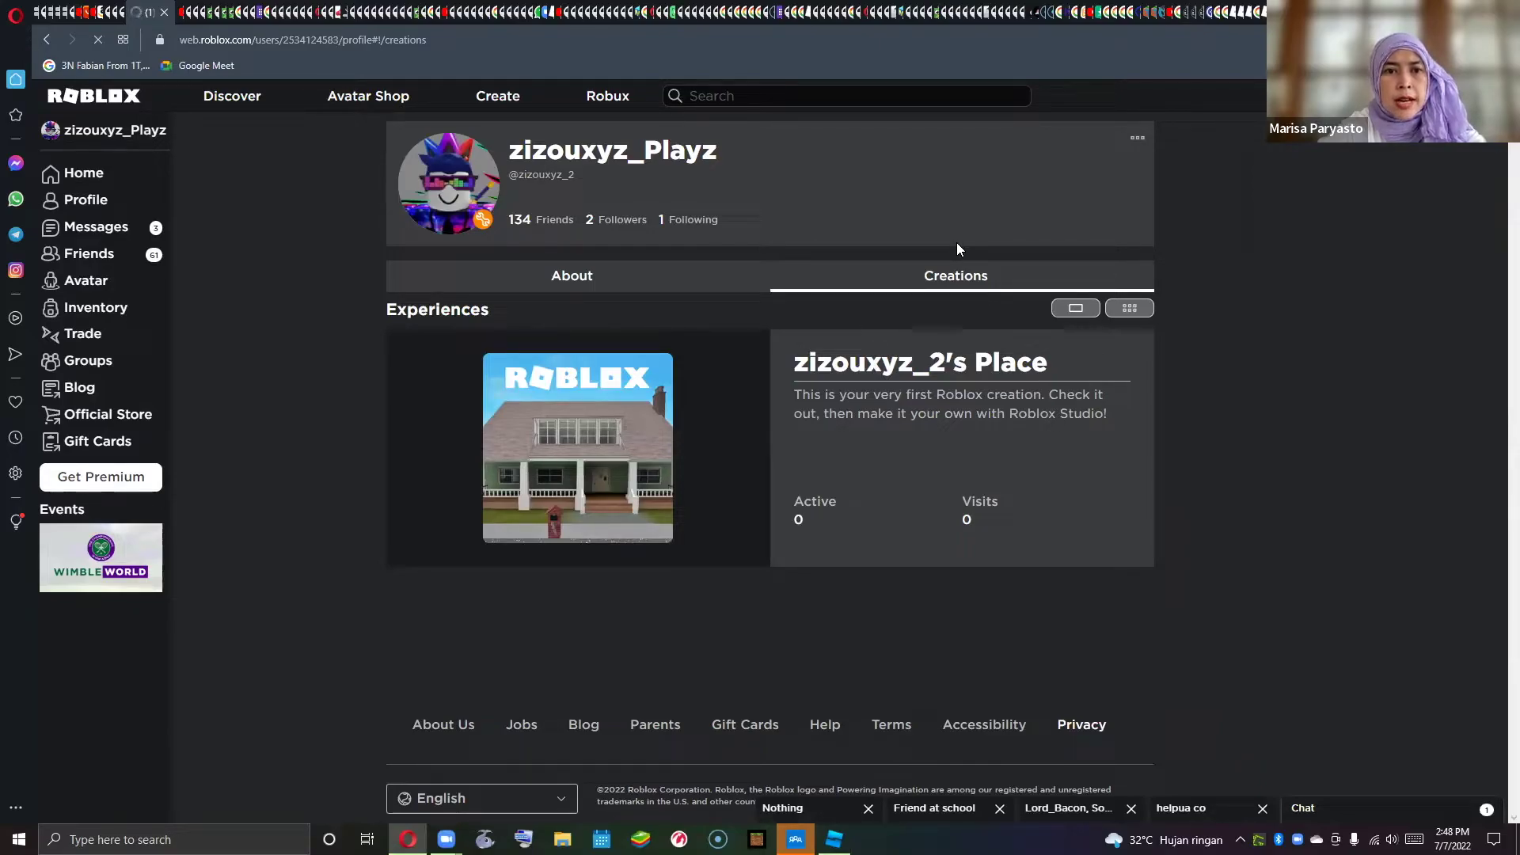
left_click(1124, 310)
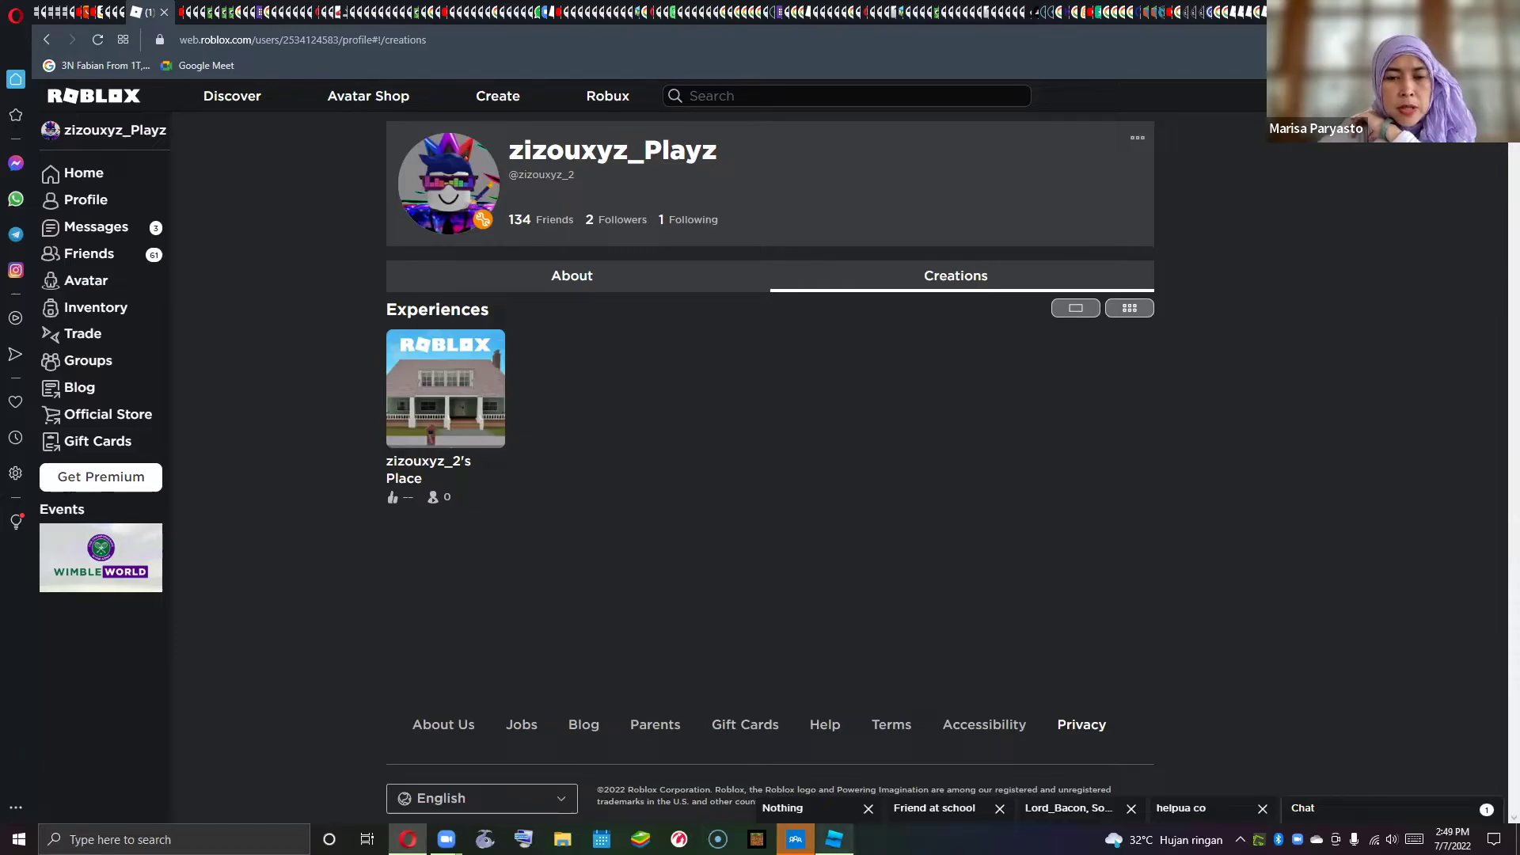
- Switch to Roblox Studio, review the Permissions and Basic Info game settings, and close them without saving
left_click(833, 838)
left_click_drag(835, 822, 834, 830)
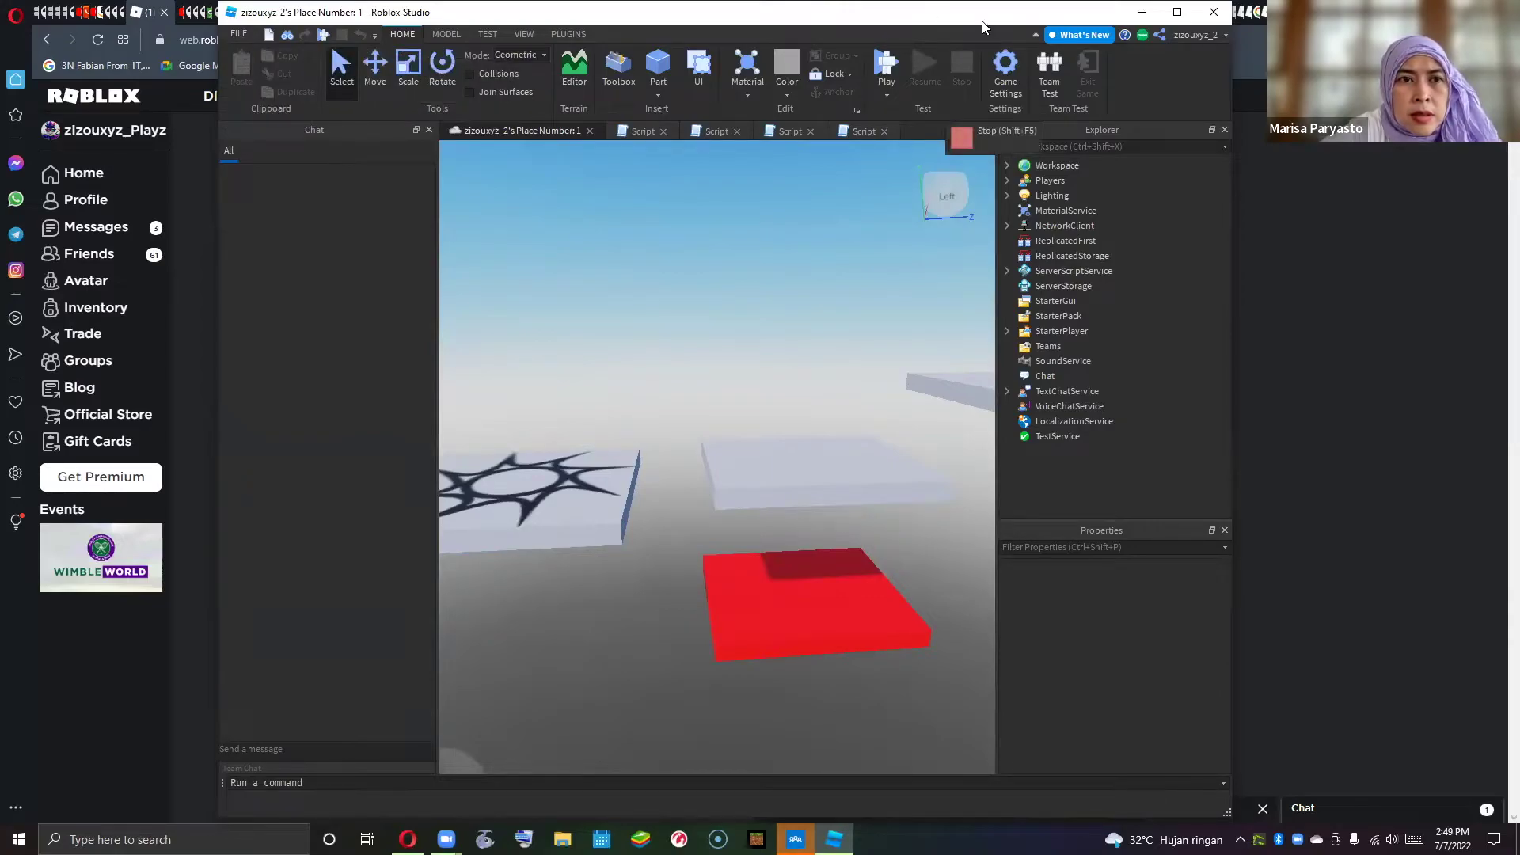
left_click_drag(937, 12, 1039, 12)
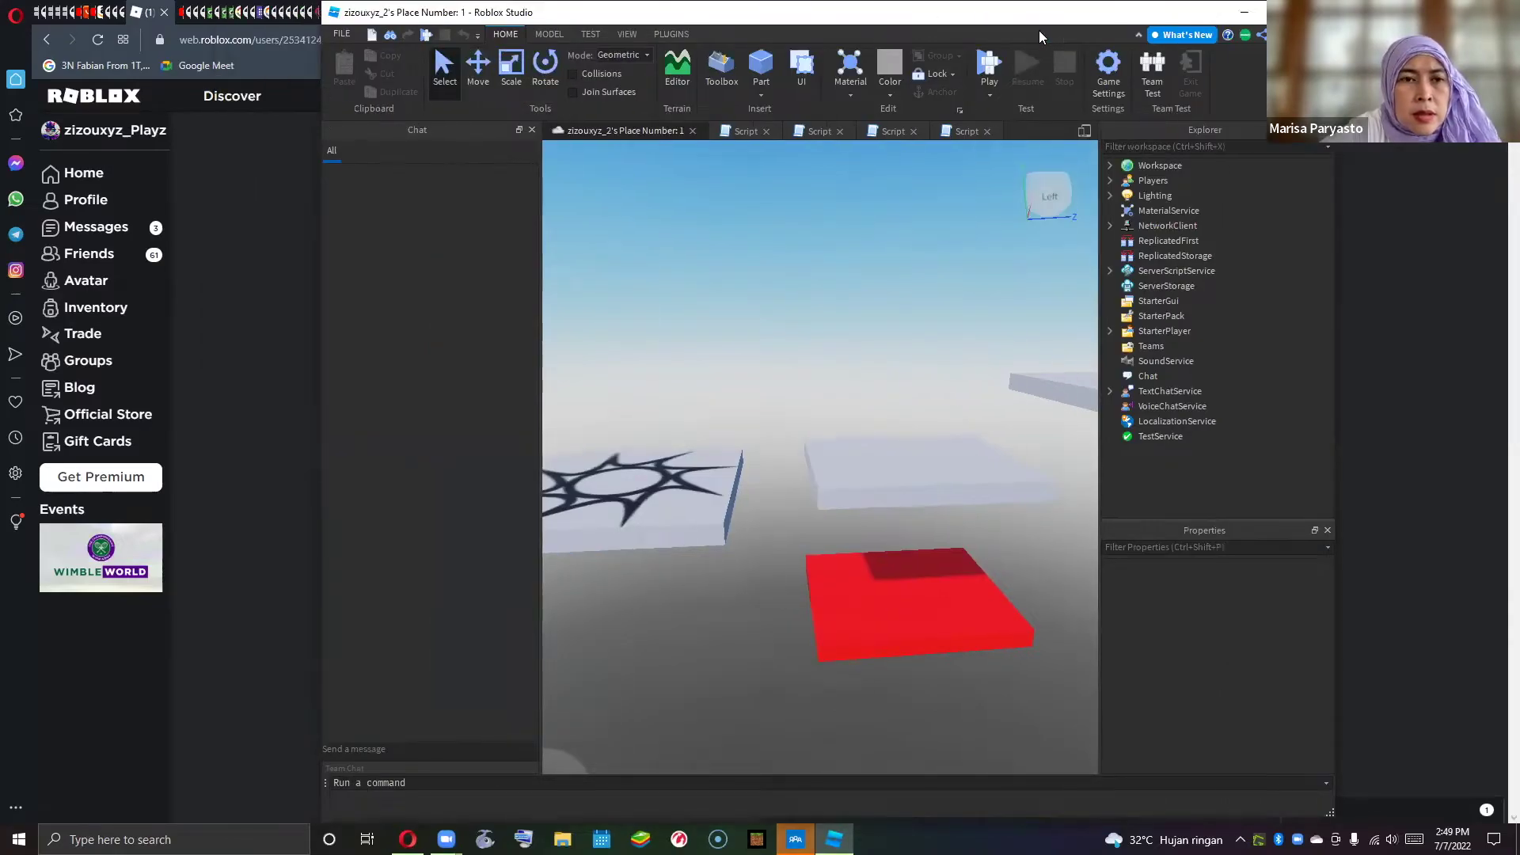
left_click(343, 34)
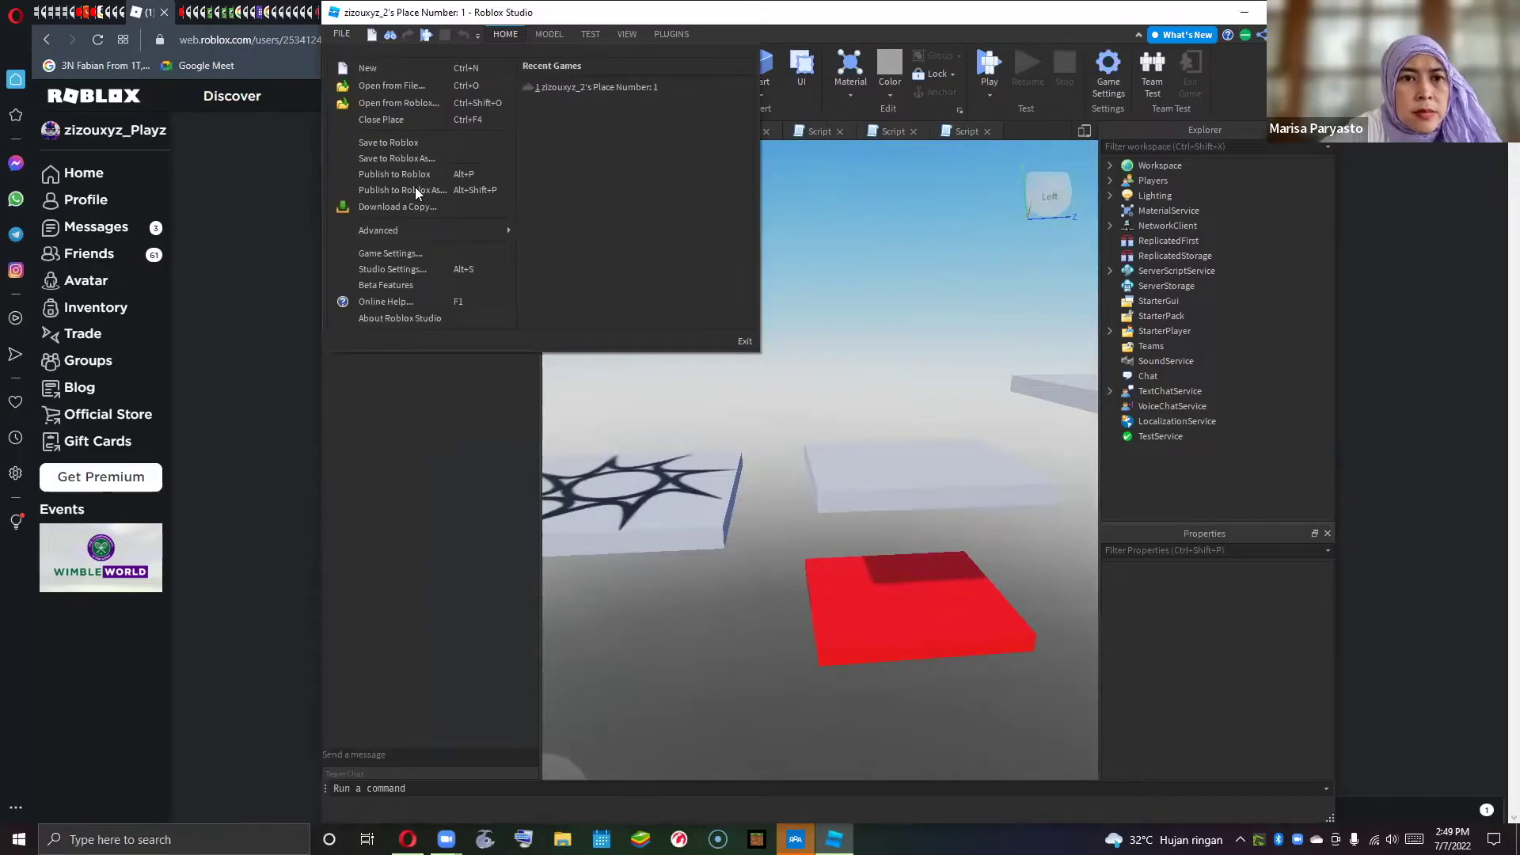
left_click(404, 253)
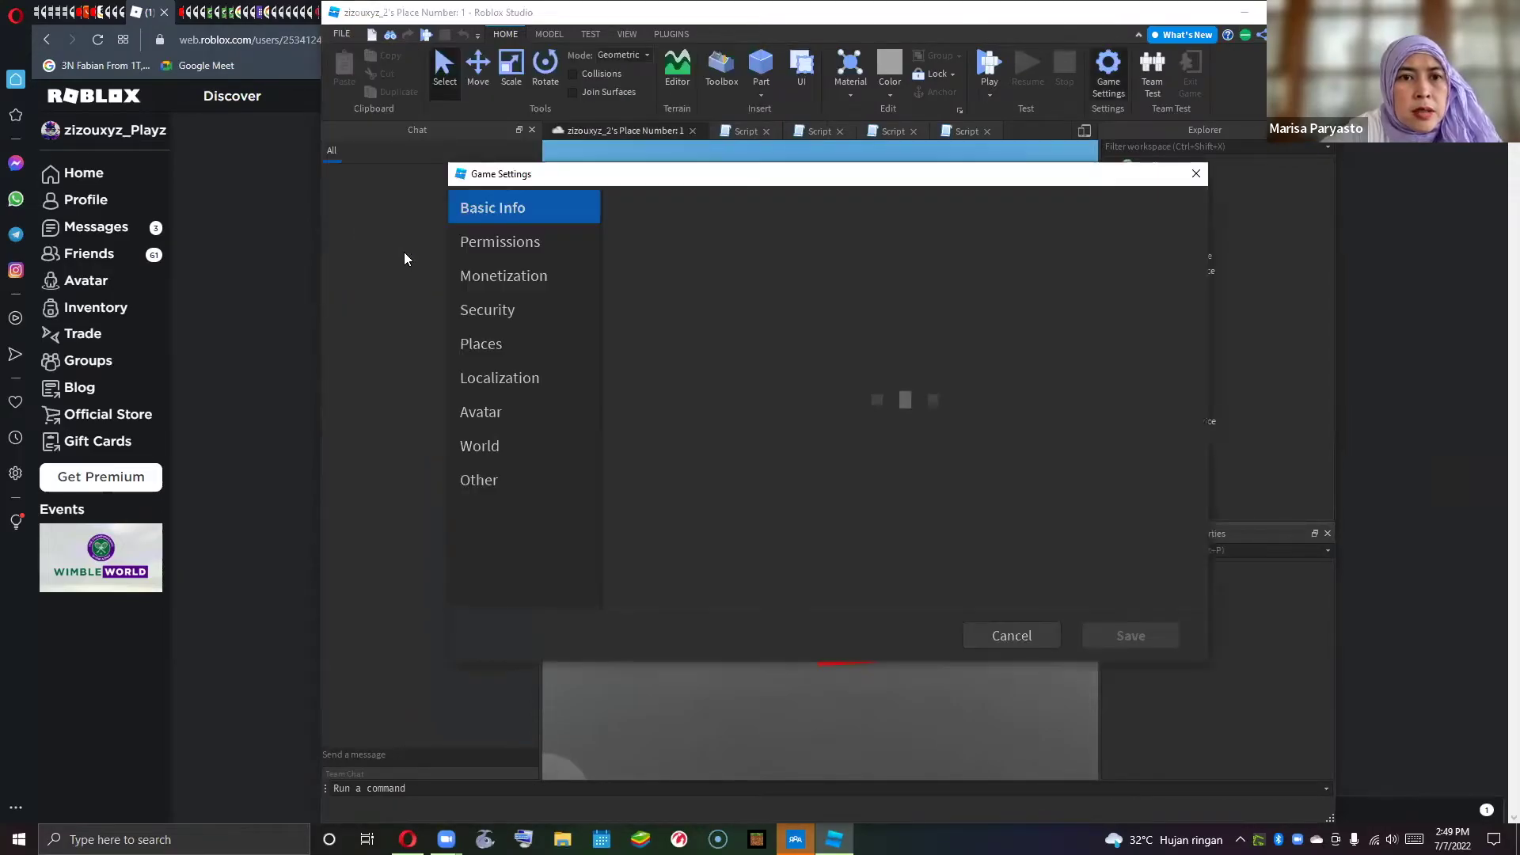
left_click(512, 250)
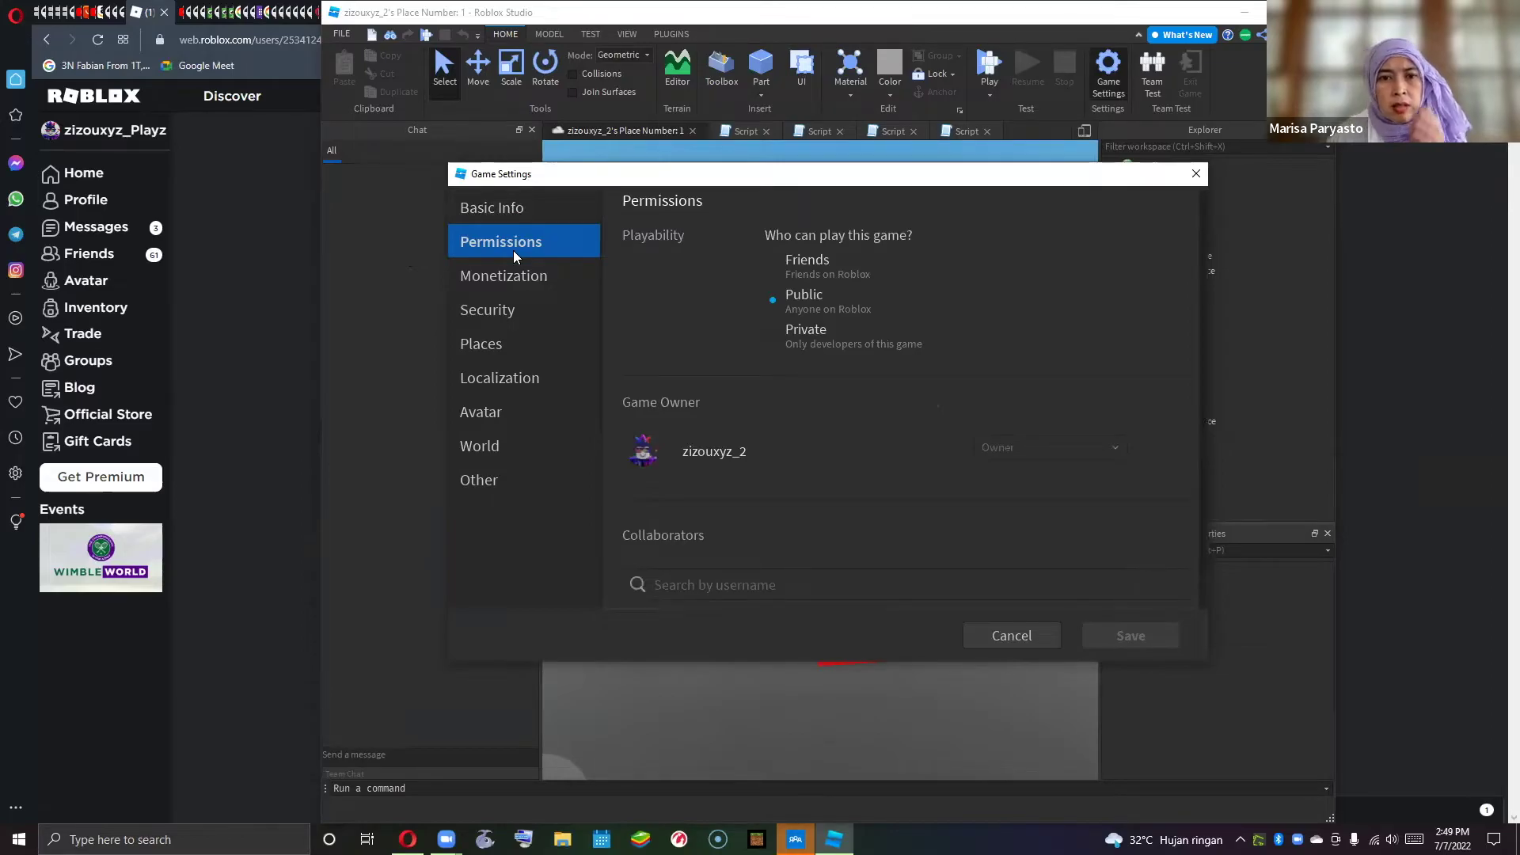
left_click(512, 211)
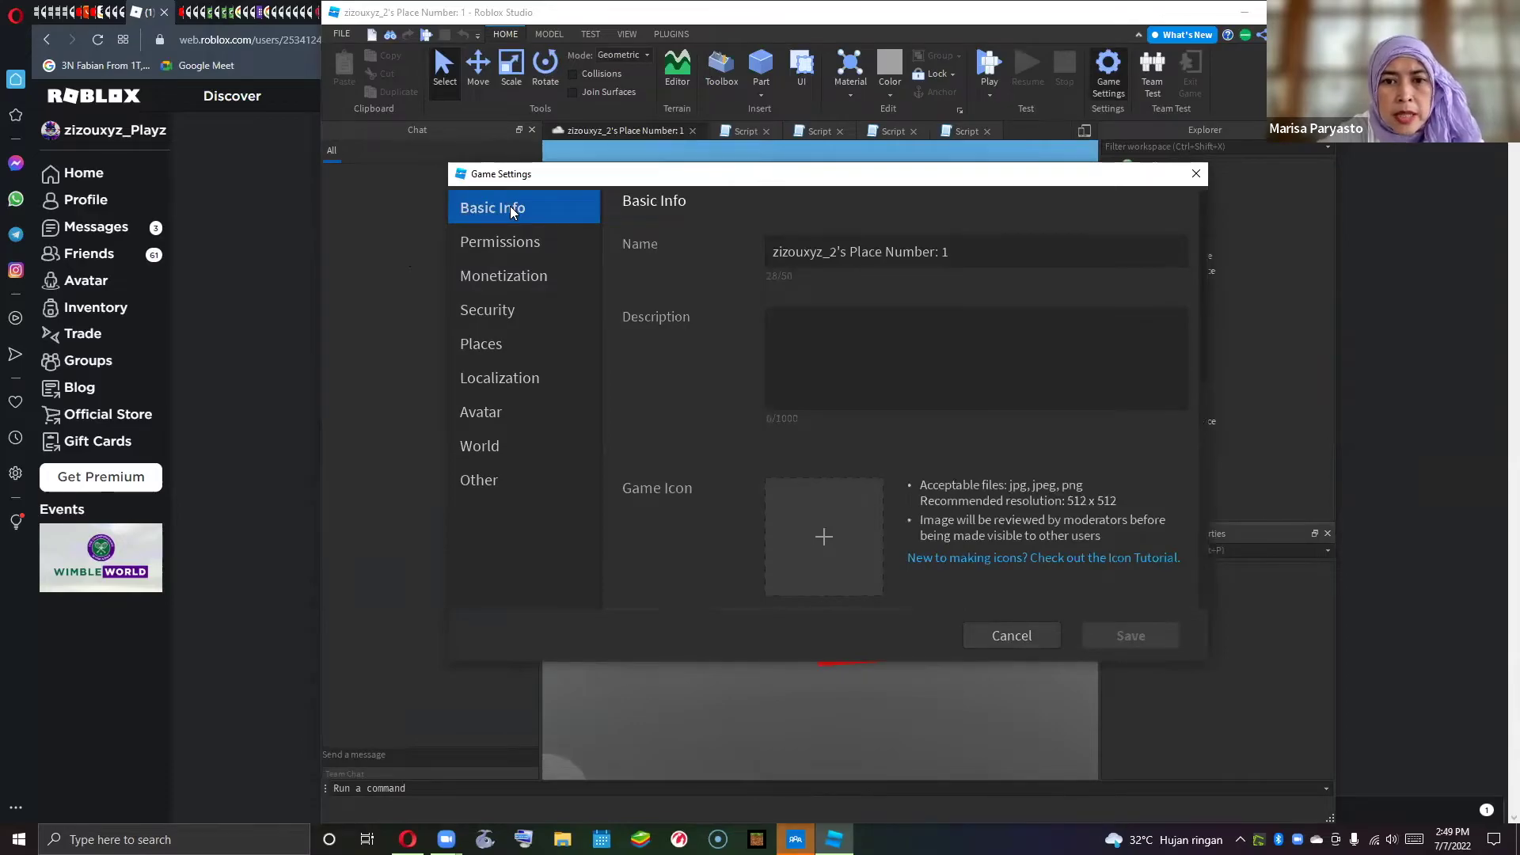
left_click(1036, 643)
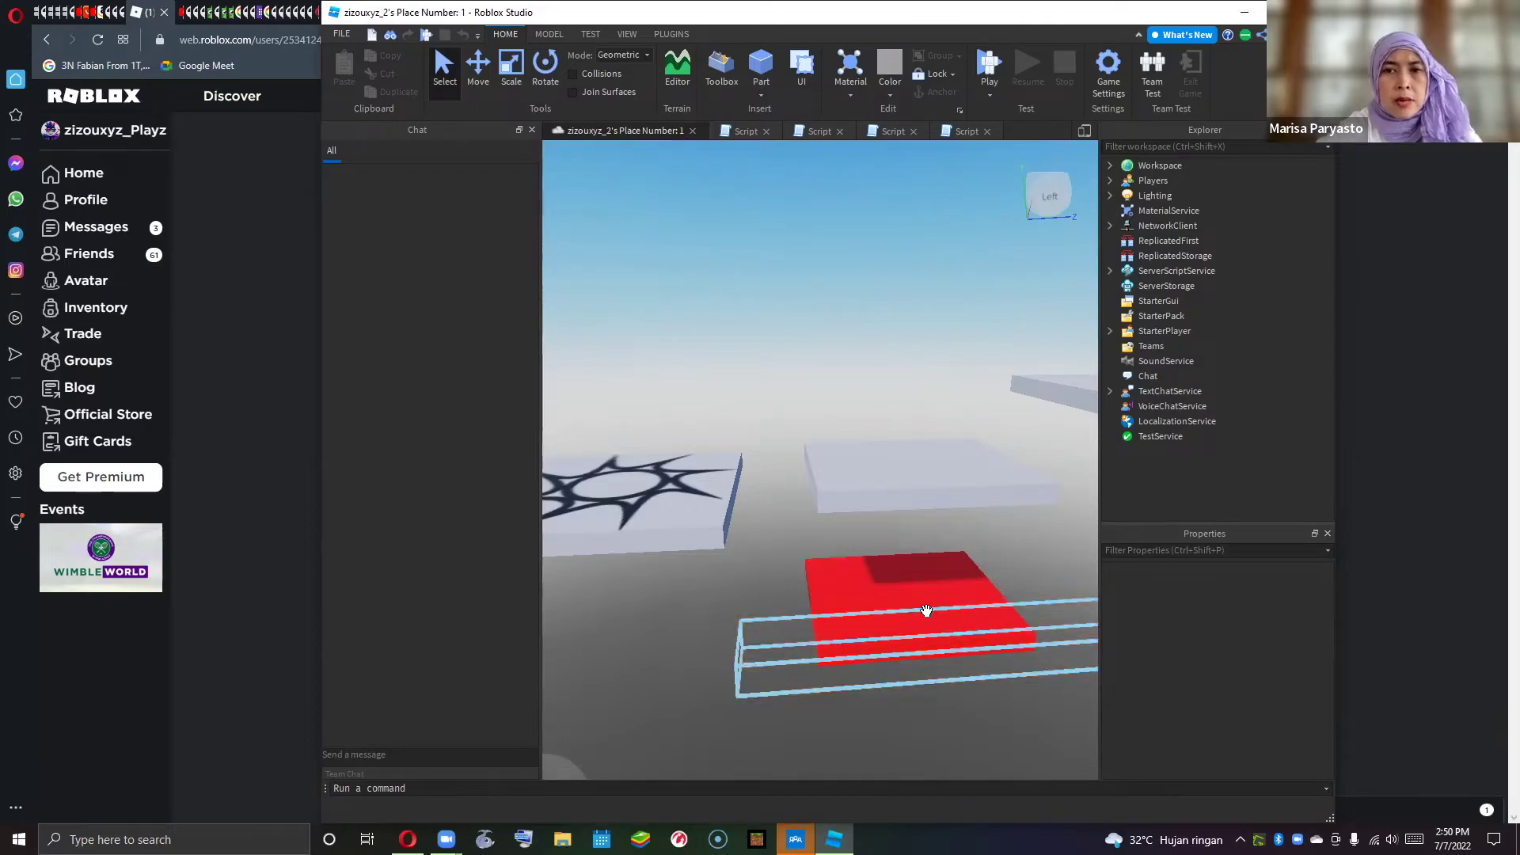
- Publish the place to Roblox again as an overwrite of the existing Place Number: 1 in its own game
left_click(341, 35)
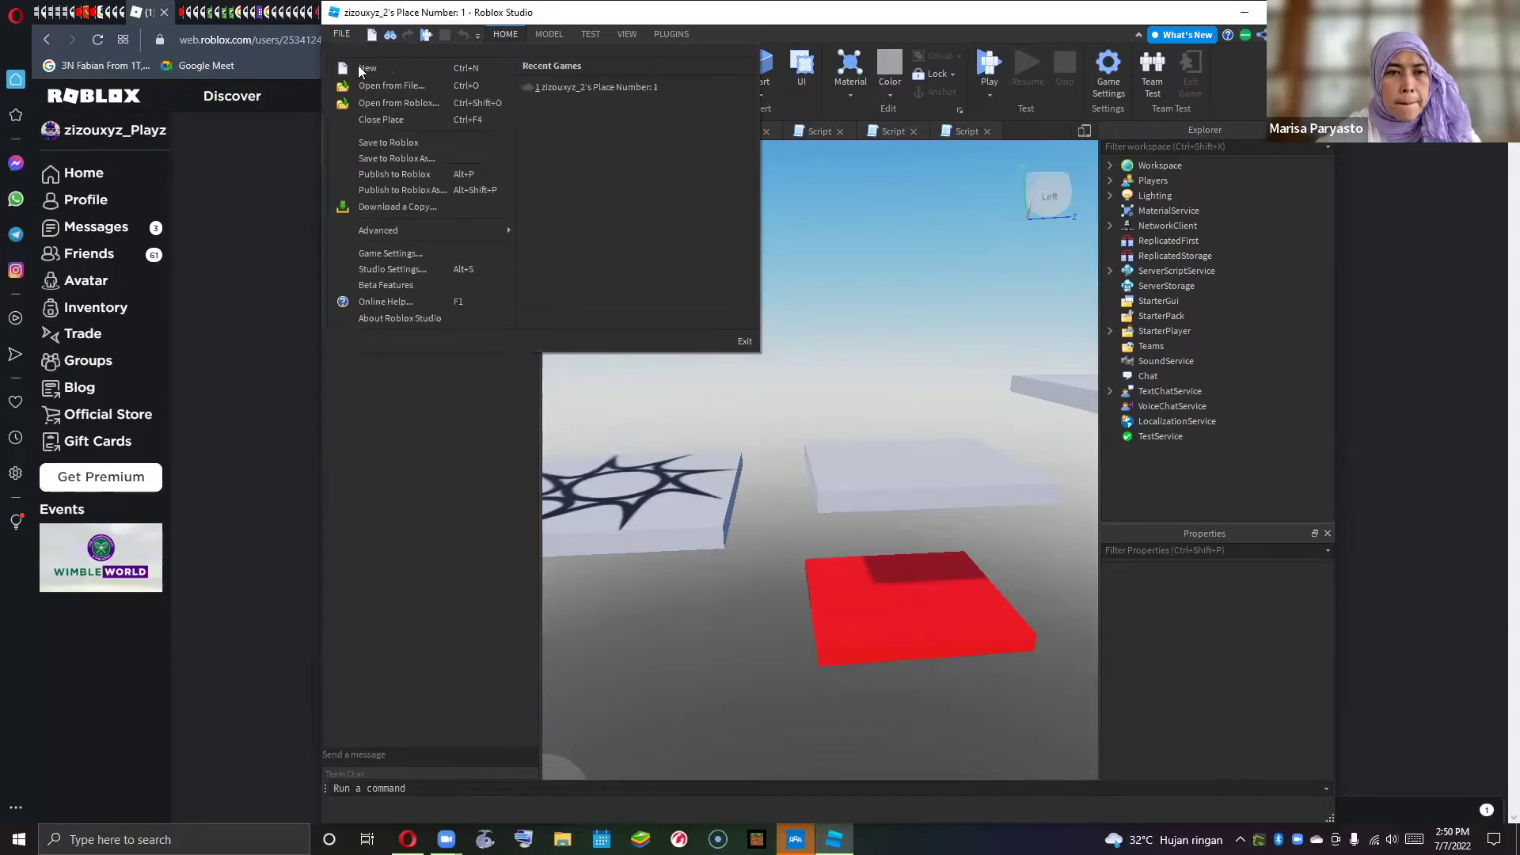
left_click(414, 190)
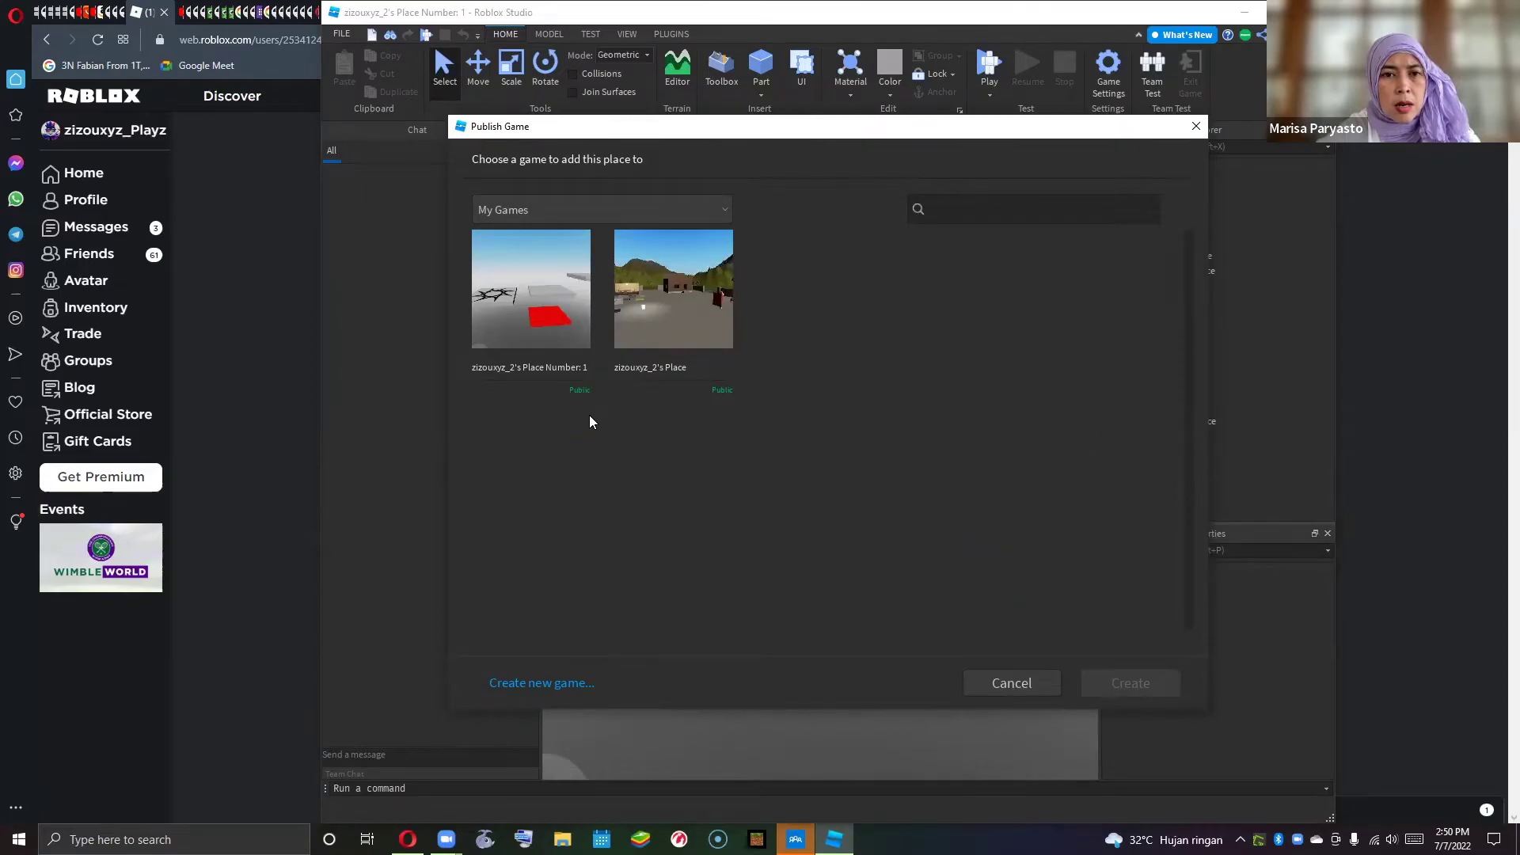
left_click(540, 345)
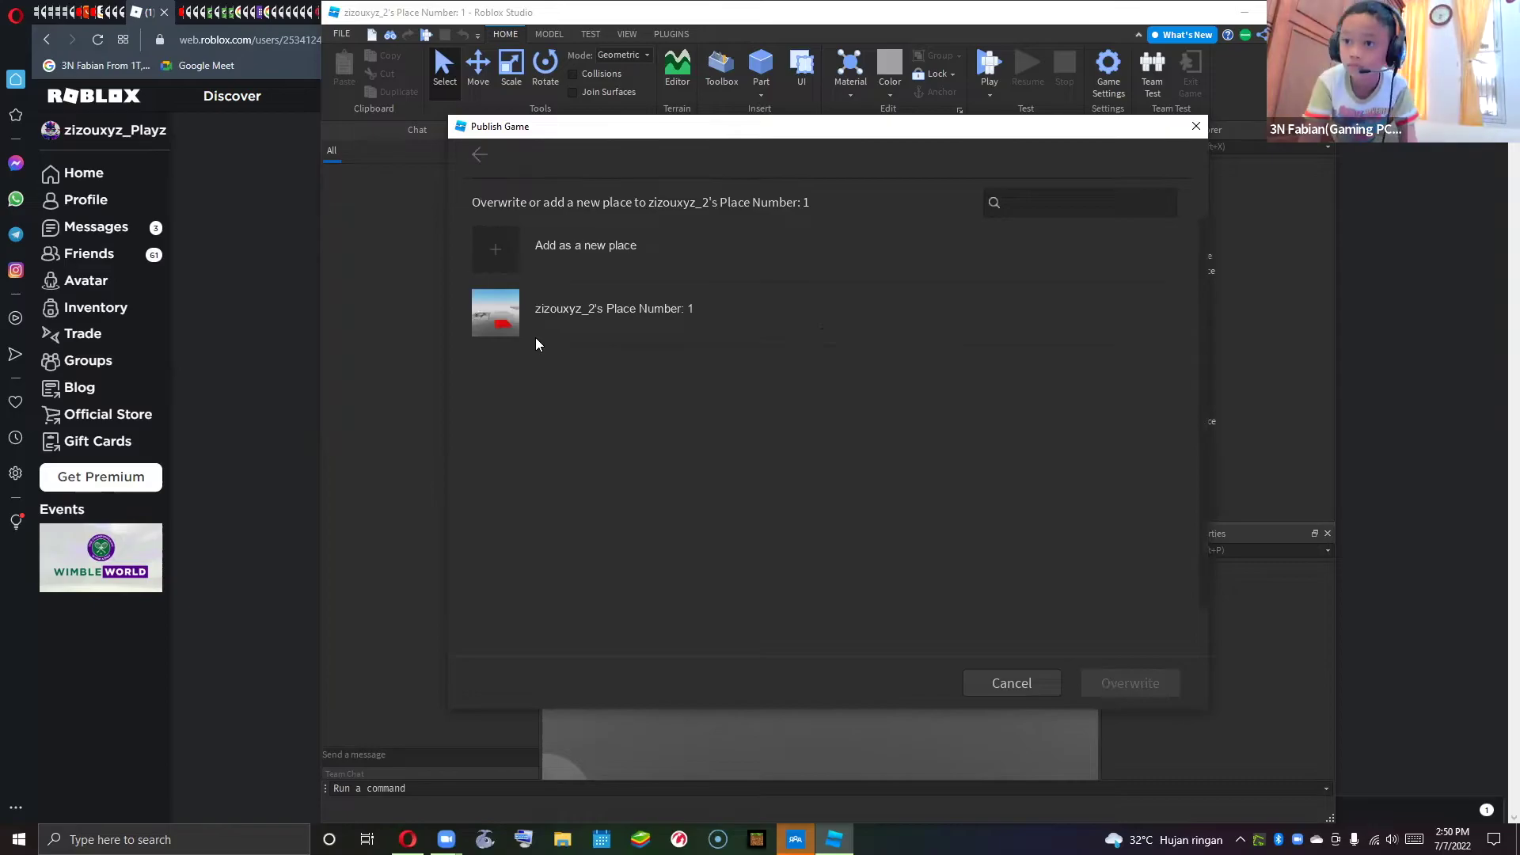
left_click(499, 318)
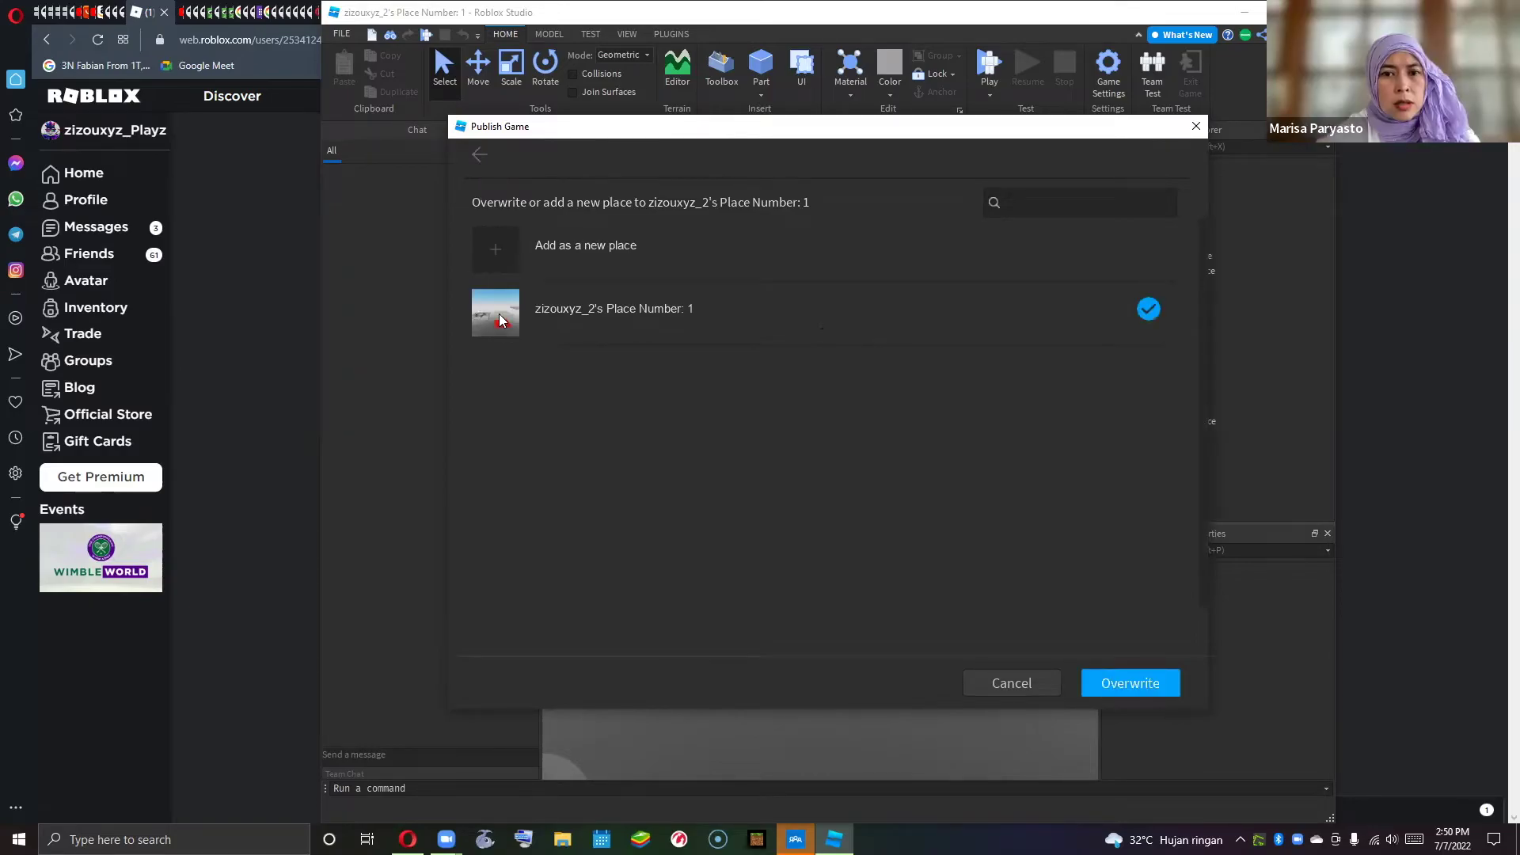
left_click(1127, 681)
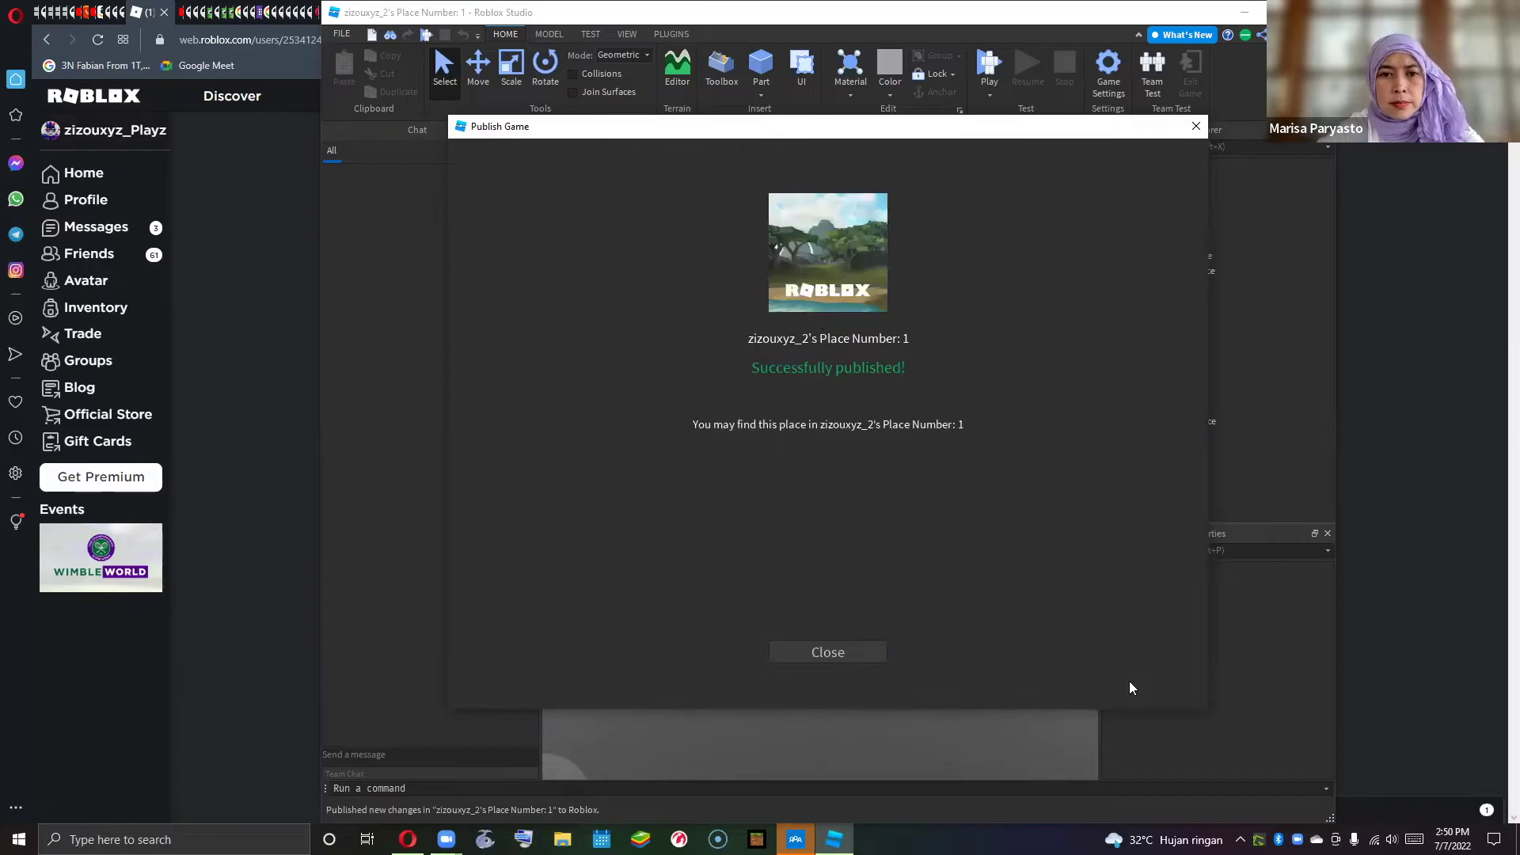
left_click(845, 651)
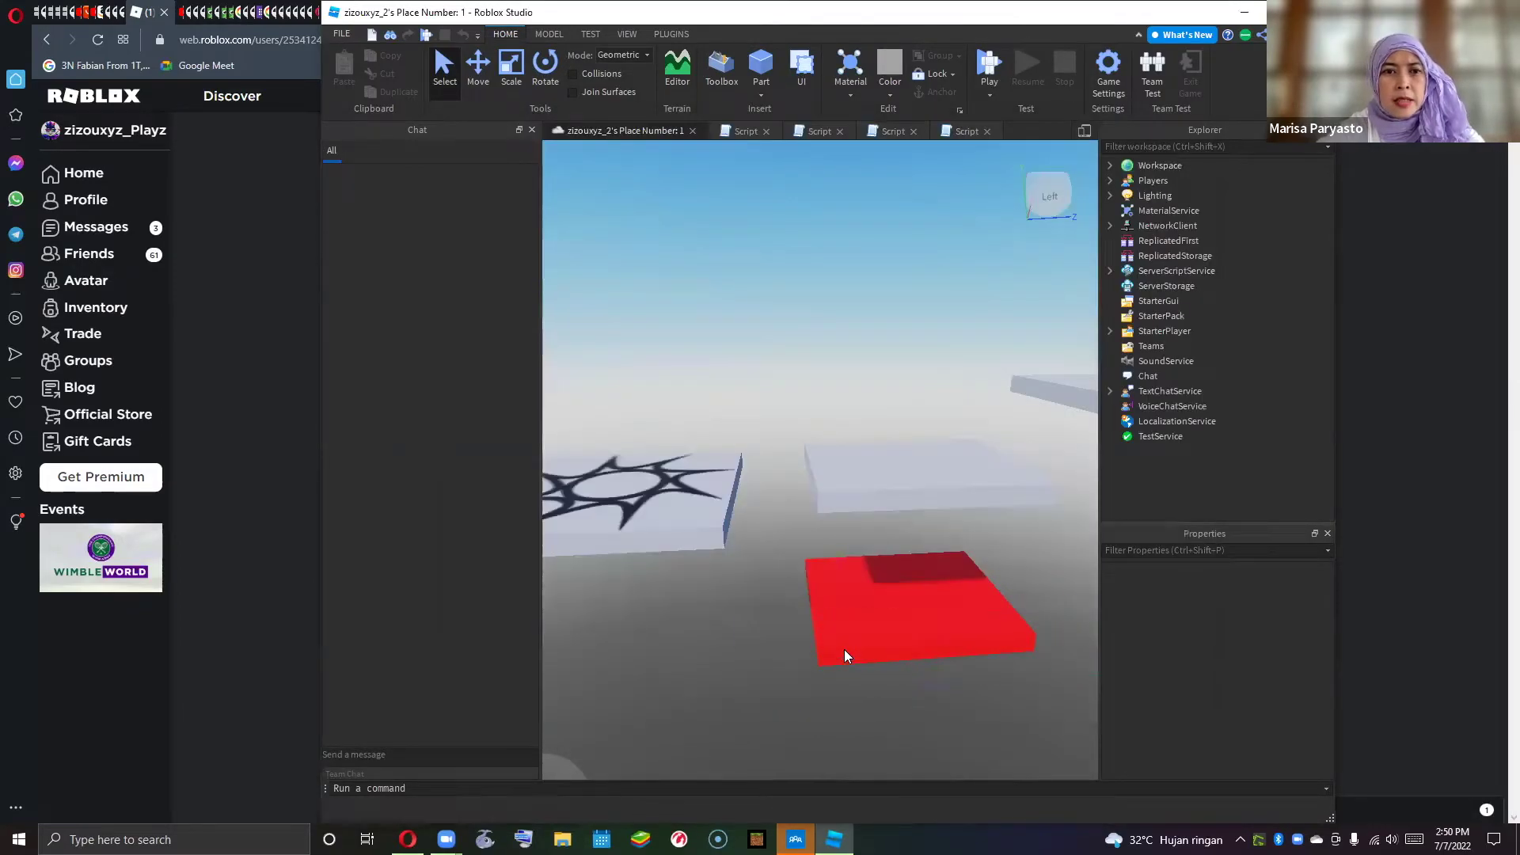
- Switch to the Roblox website, reload the profile's creations and check the experiences in grid view
left_click(240, 347)
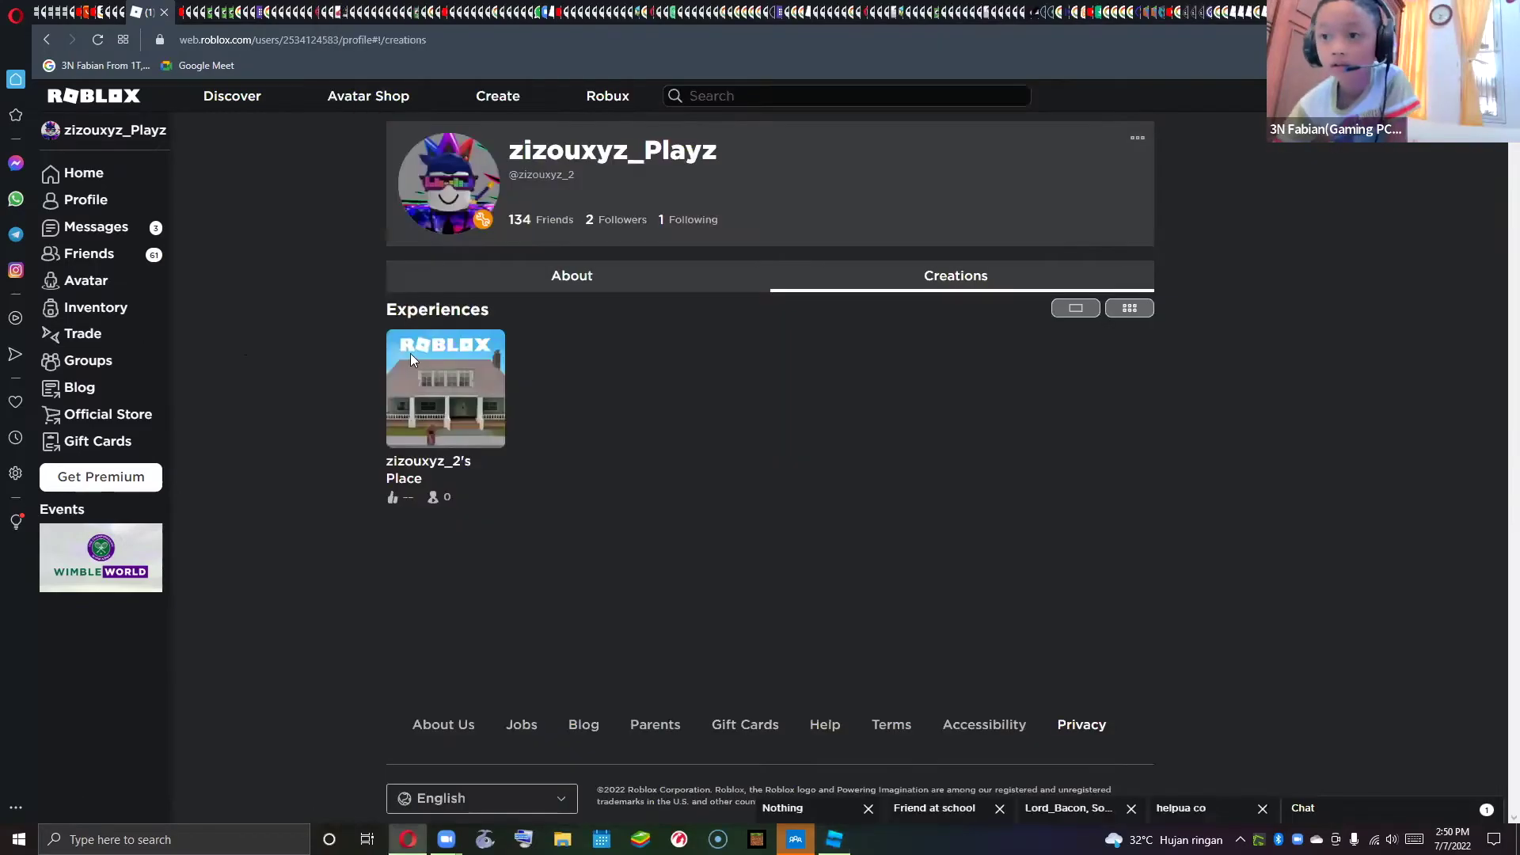
left_click(97, 40)
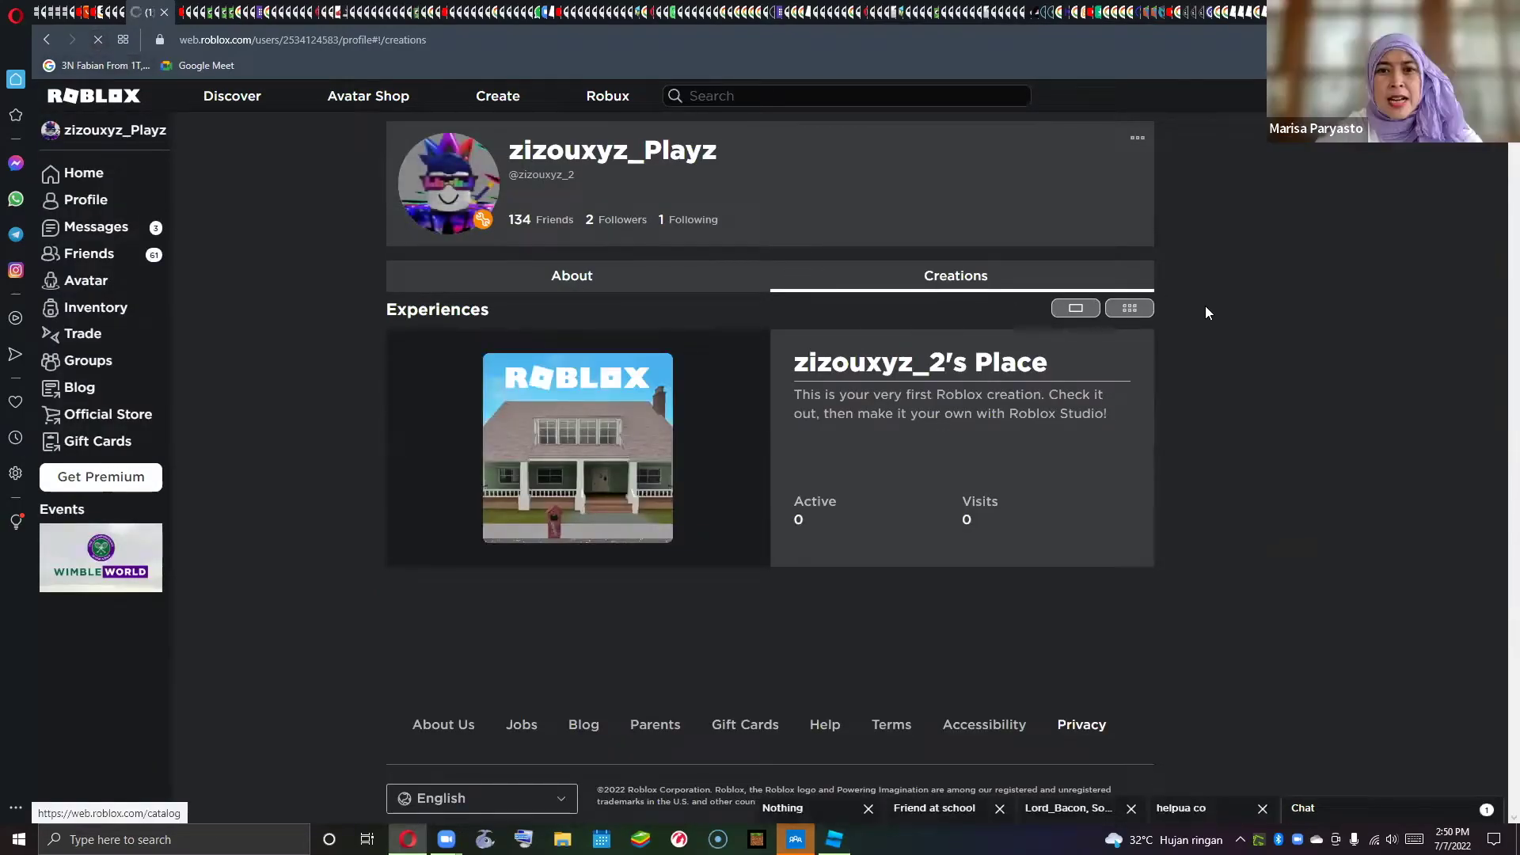
left_click(1142, 312)
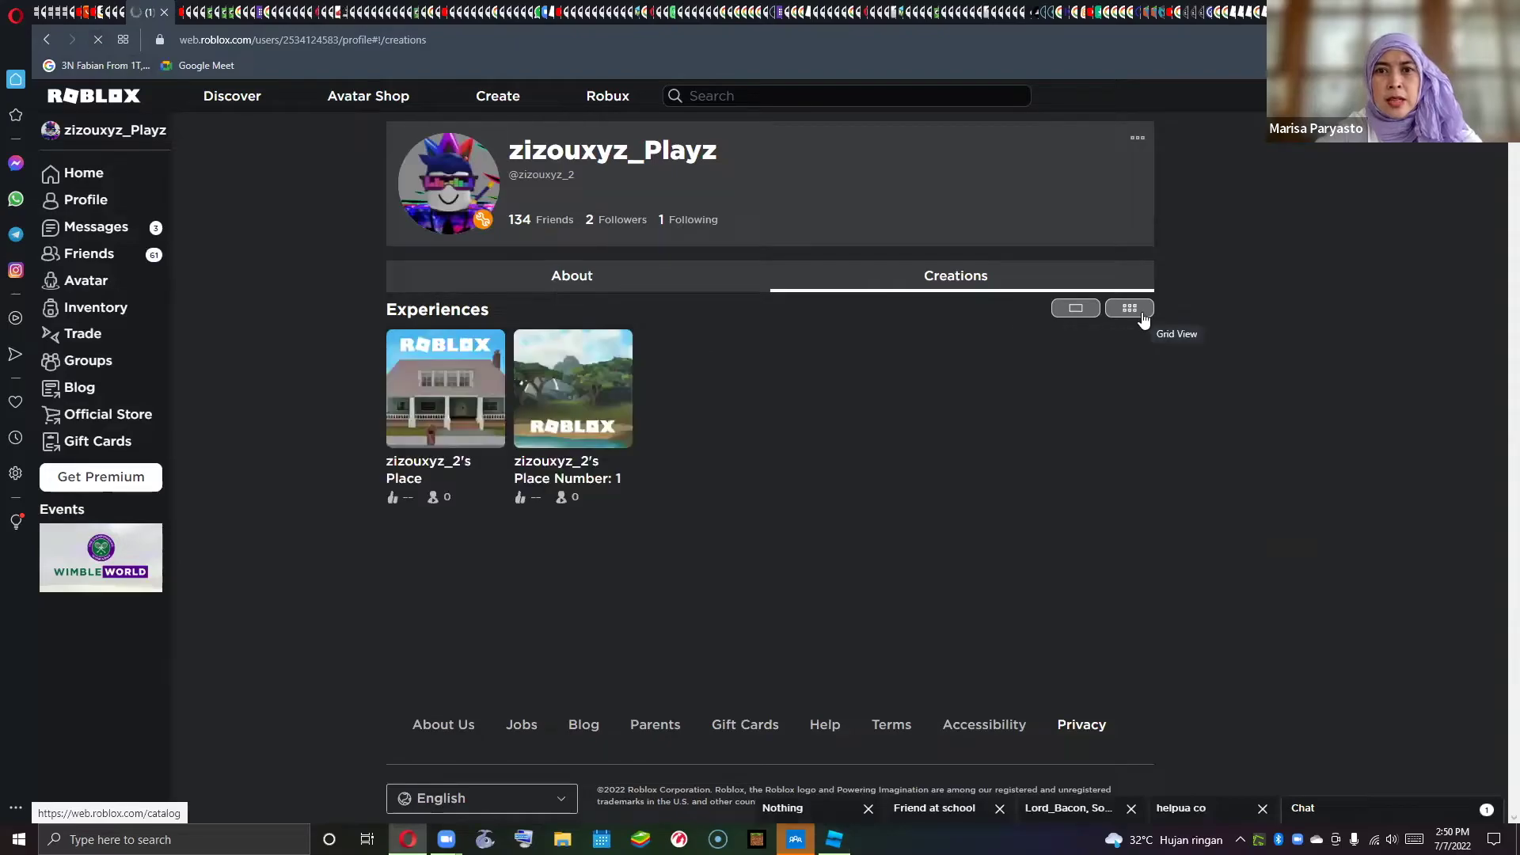
- Open the Place Number: 1 experience page and add the experience to favorites
left_click(599, 420)
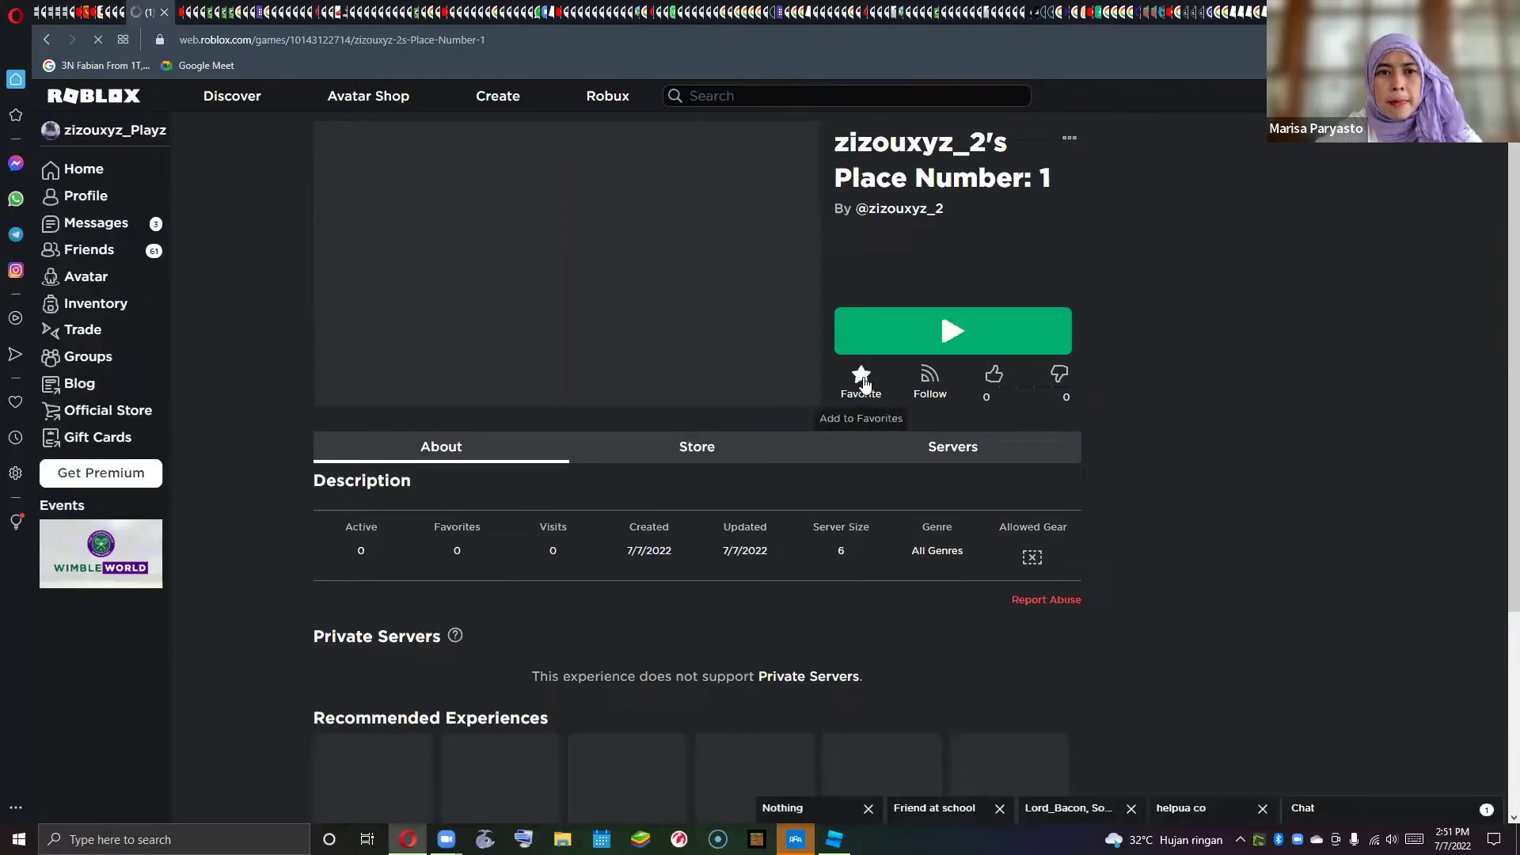
left_click(862, 378)
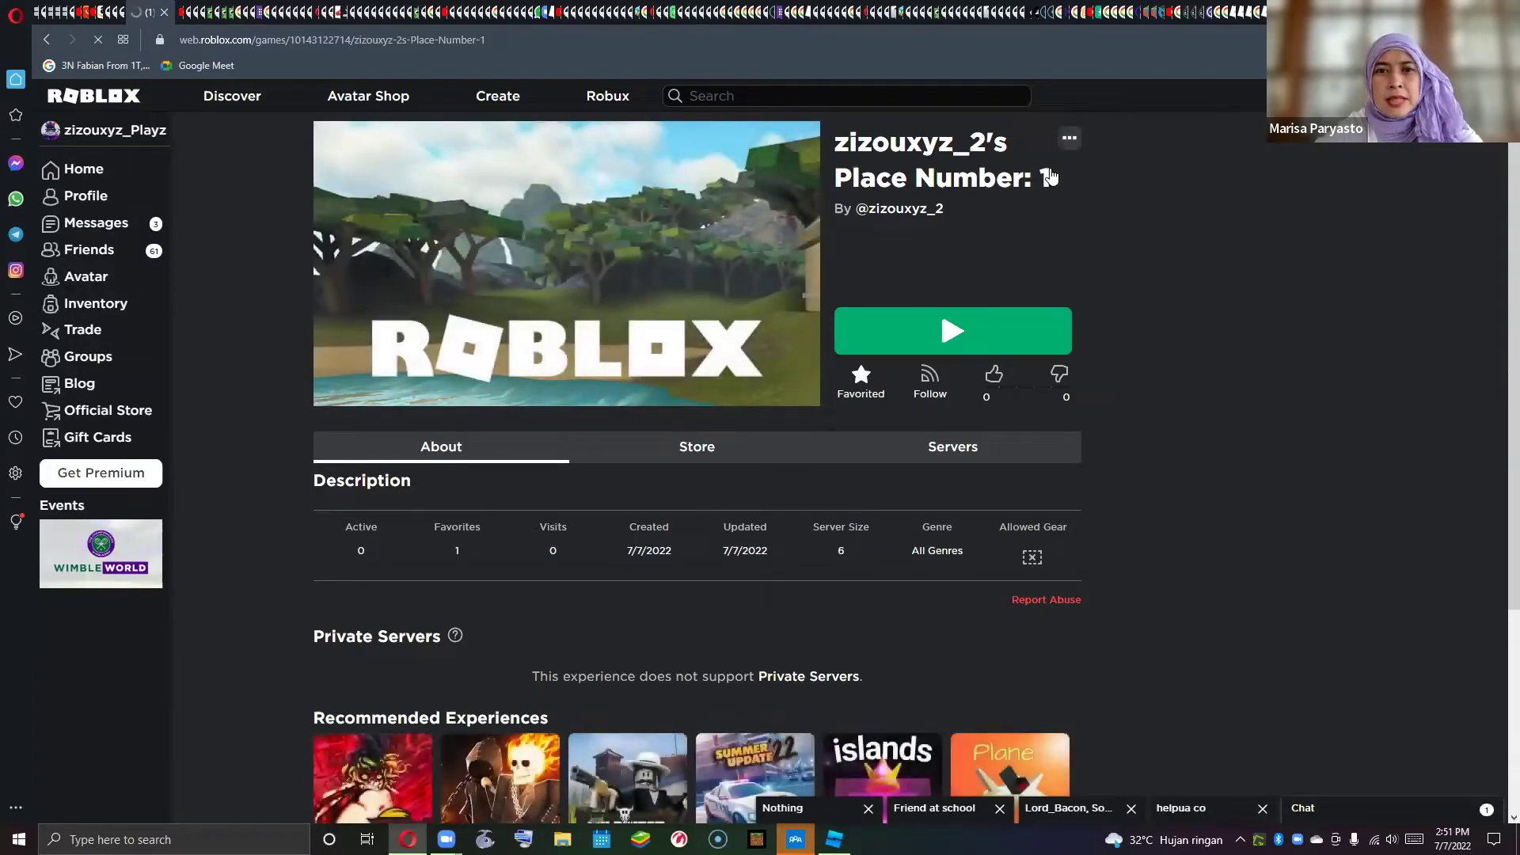
- Look over the additional options for the experience and select its page's web address
left_click(1061, 144)
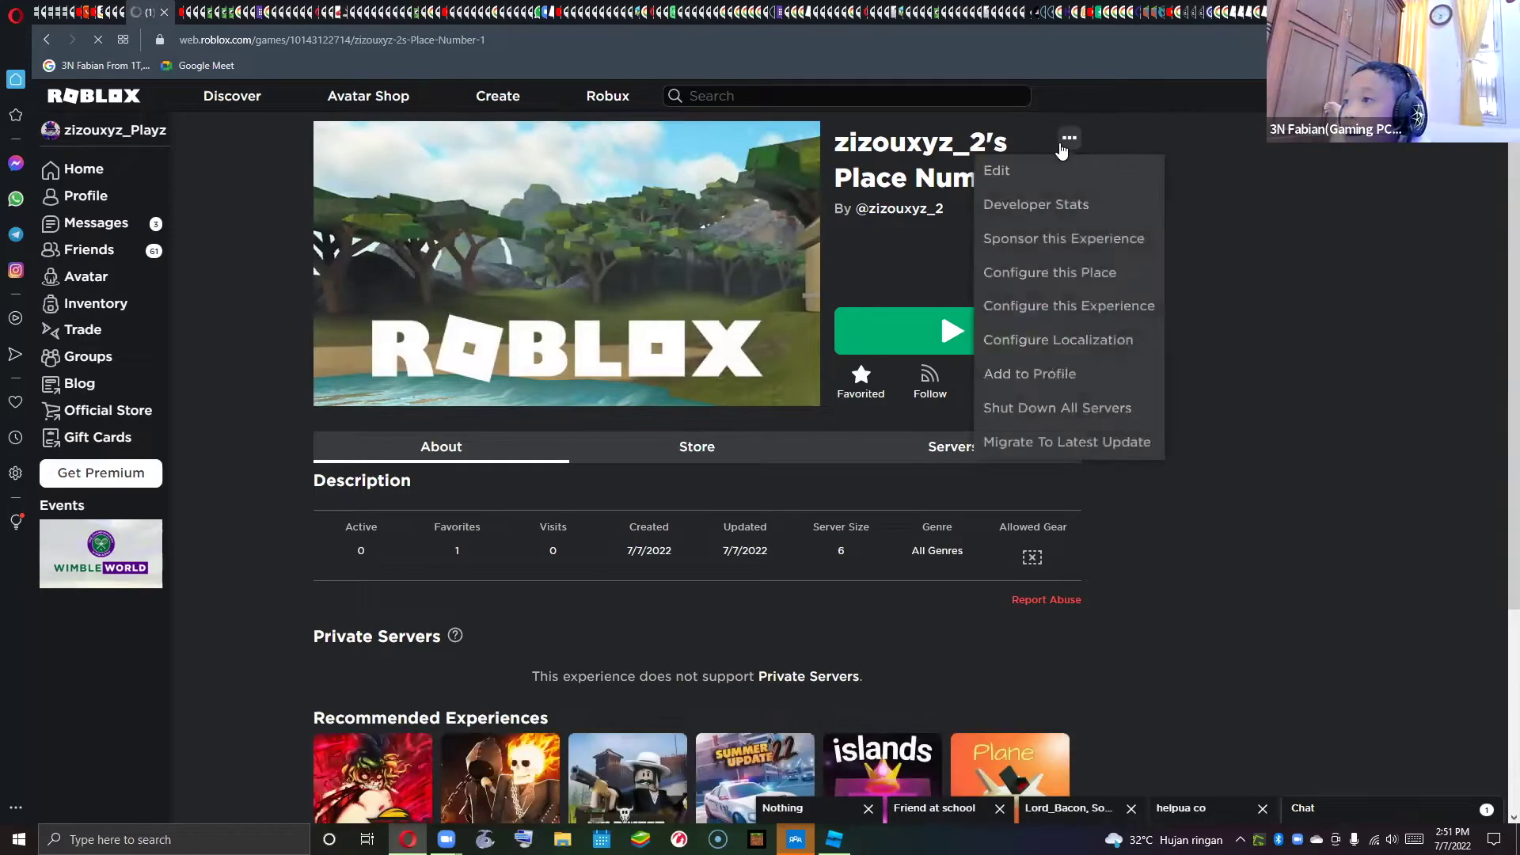
left_click(1232, 293)
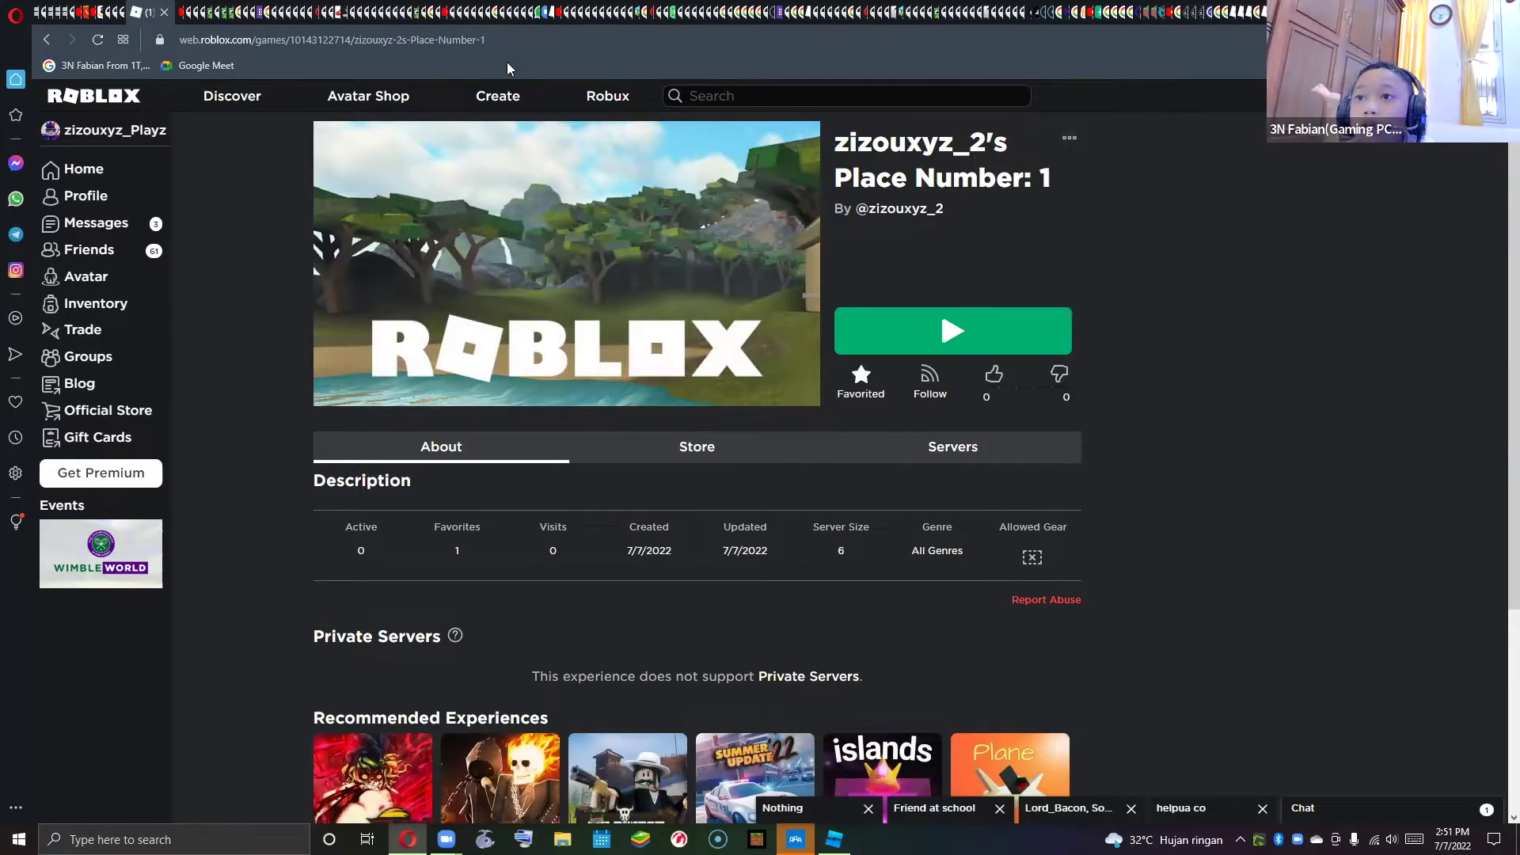
left_click(534, 38)
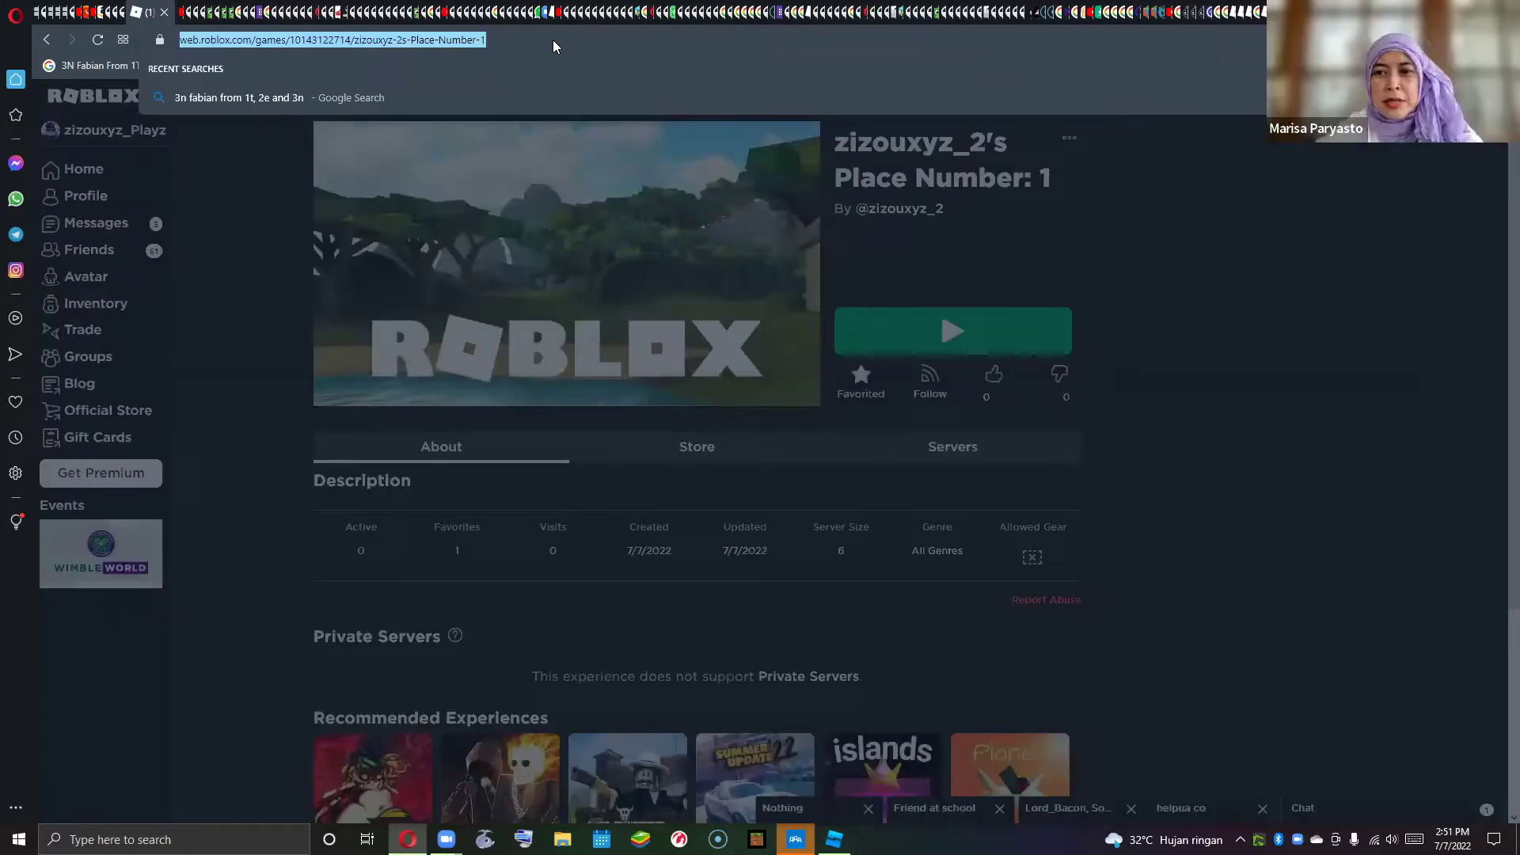
left_click(662, 58)
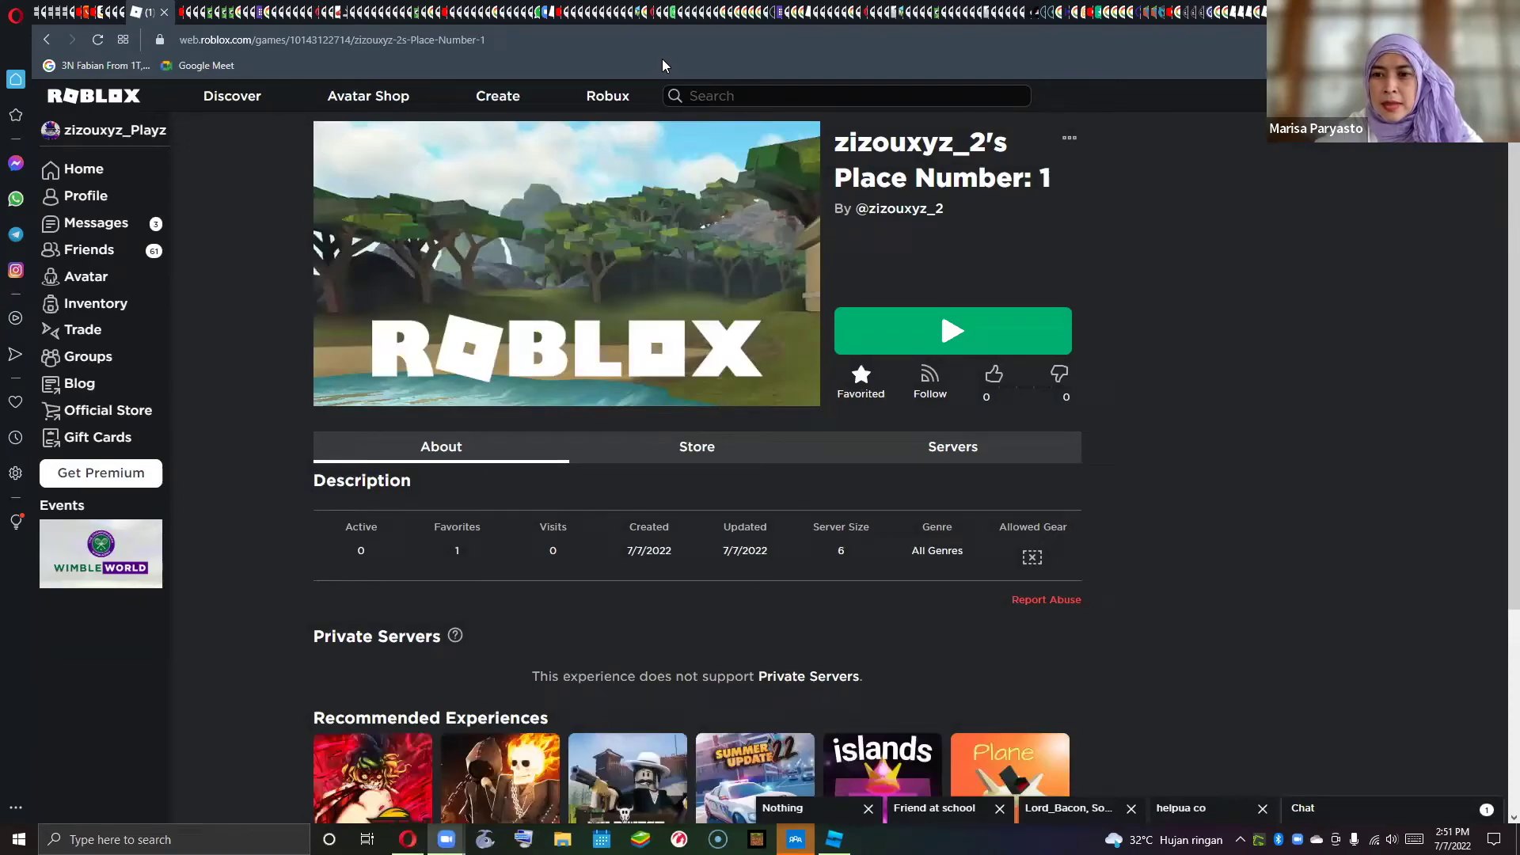
- Launch the Place Number: 1 experience from its page and dismiss the Microsoft family sign-in window
left_click(890, 334)
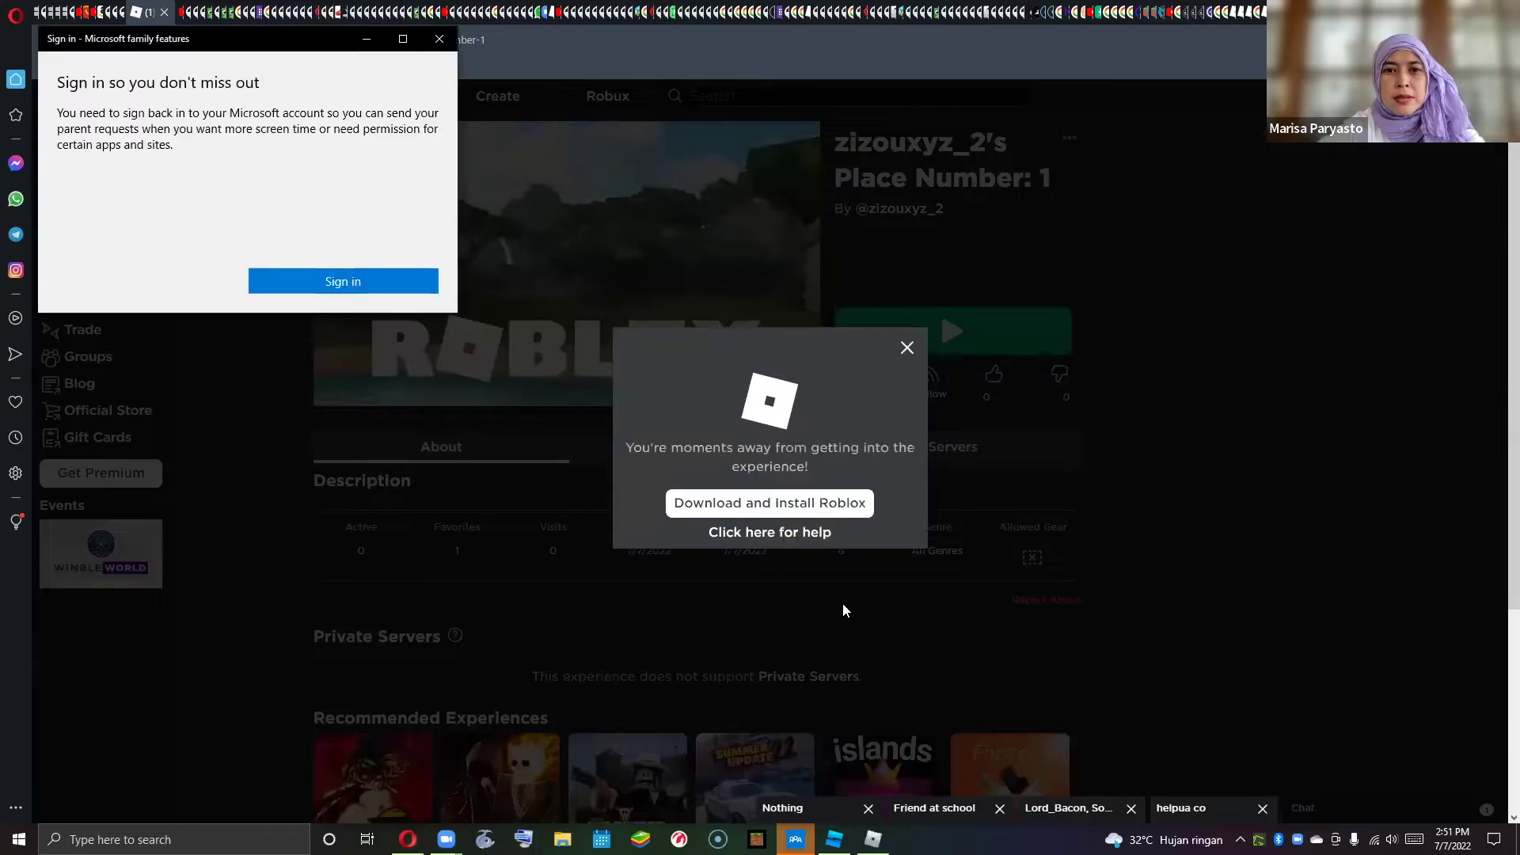
left_click(375, 43)
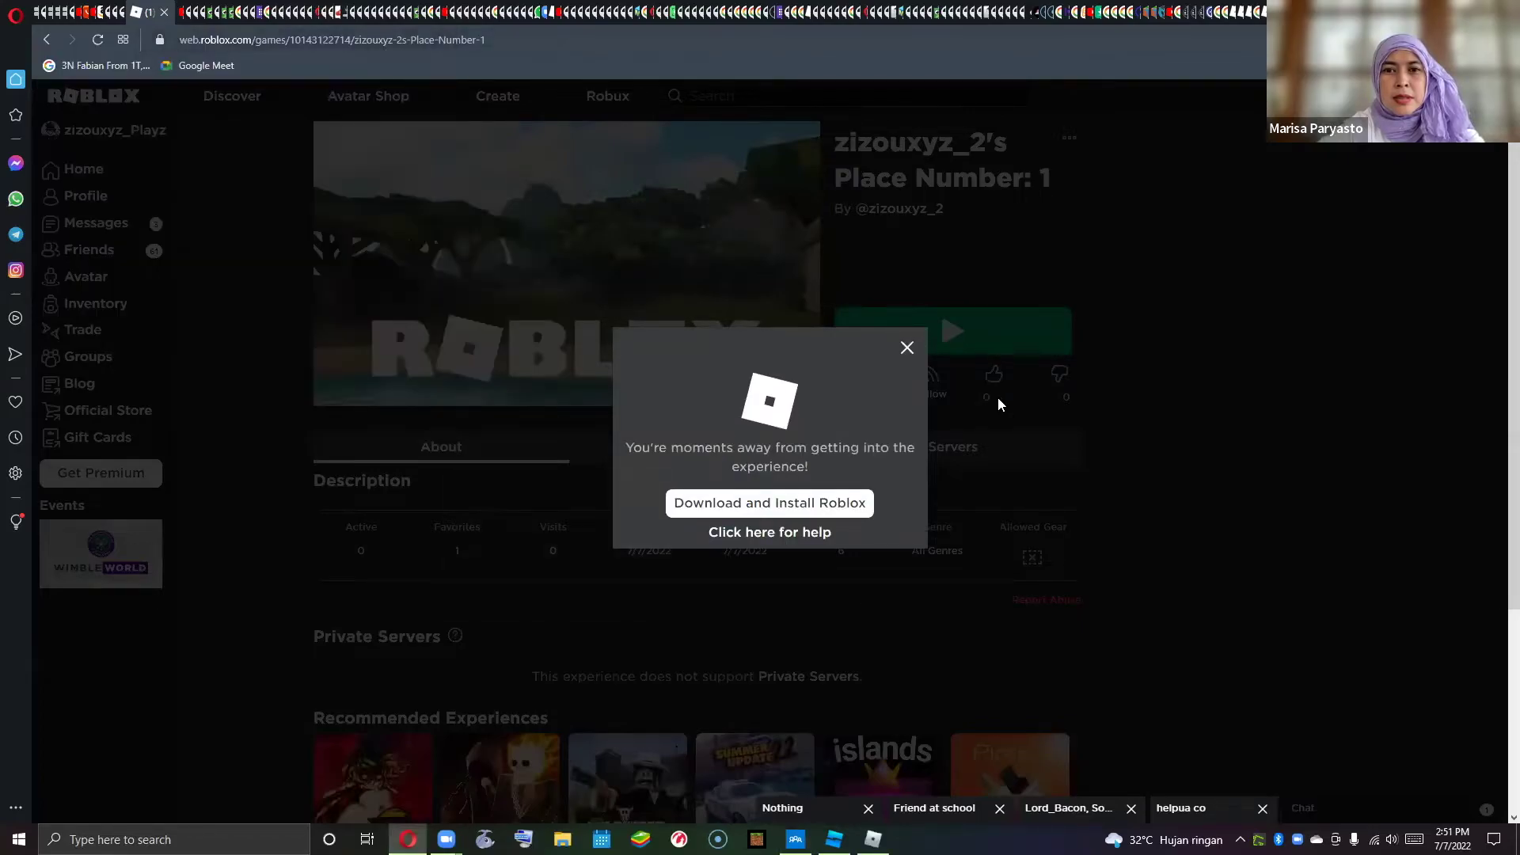